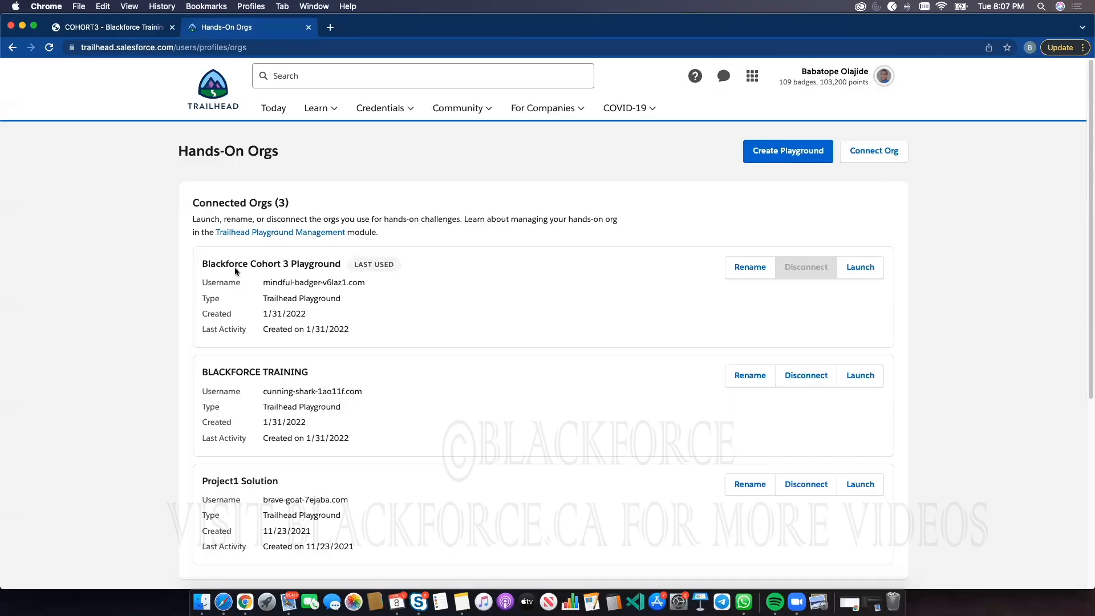
Launch the Blackforce Cohort 3 Playground org from the hands-on orgs list
left_click(861, 272)
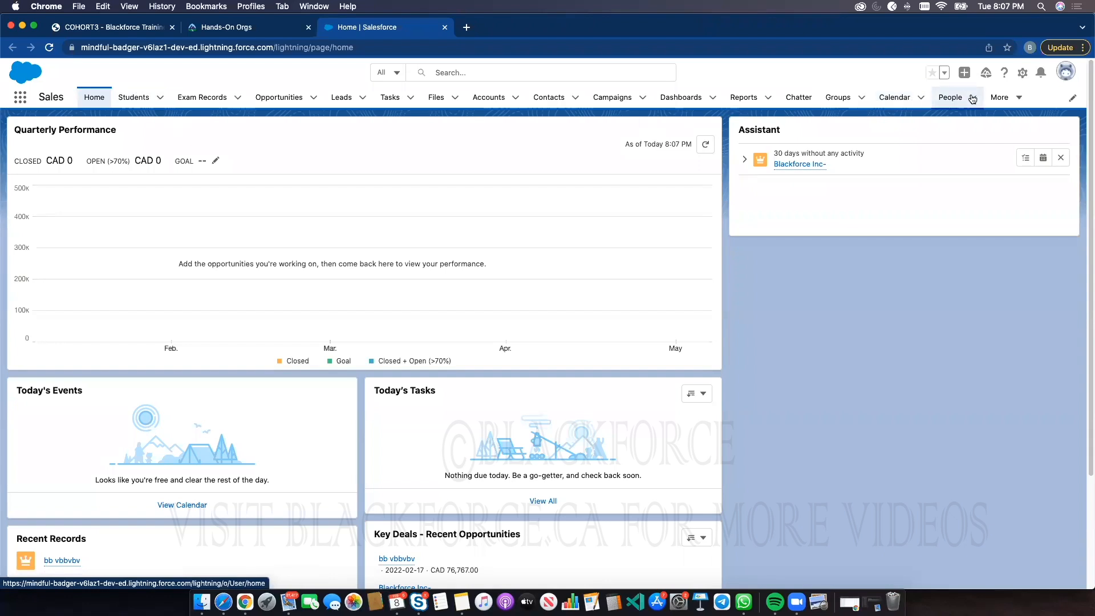
left_click(999, 97)
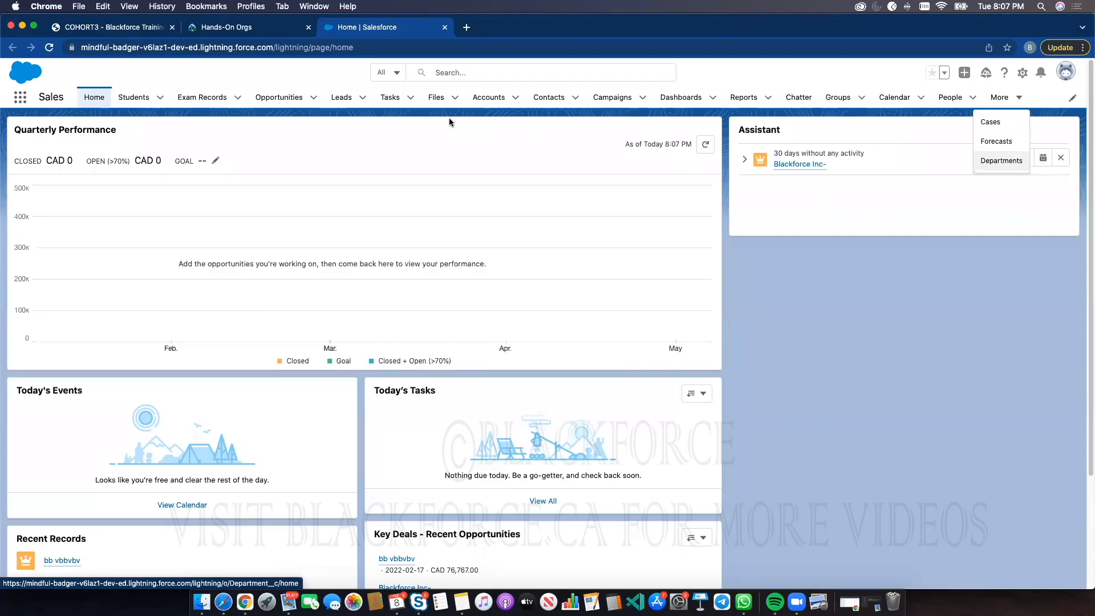
left_click(1024, 73)
left_click(887, 71)
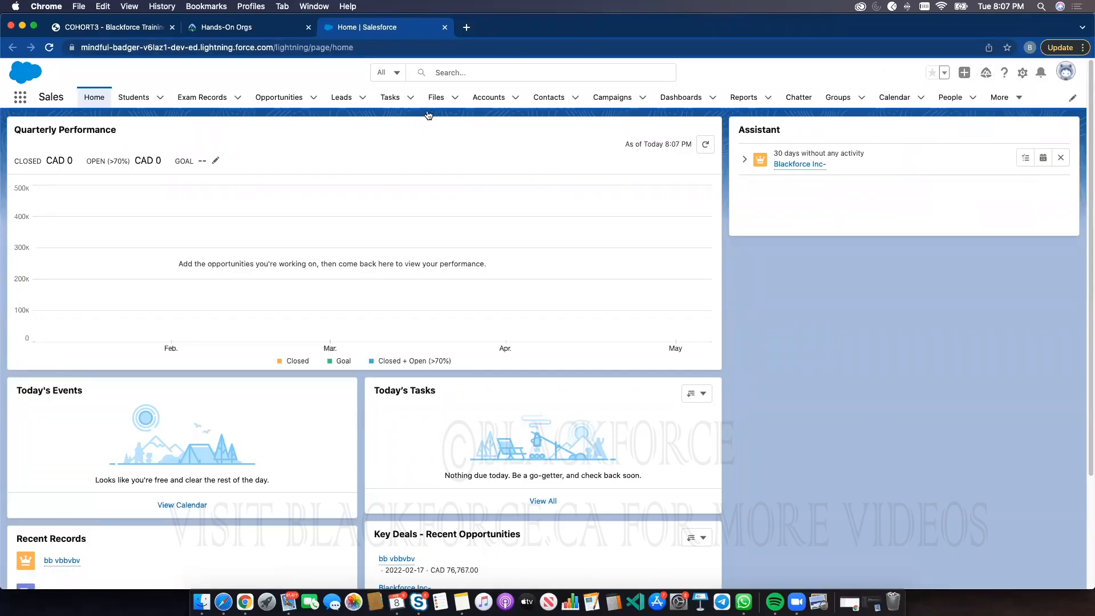
Switch the Opportunities list to All Opportunities and open the bb vbbvbv opportunity
left_click(264, 102)
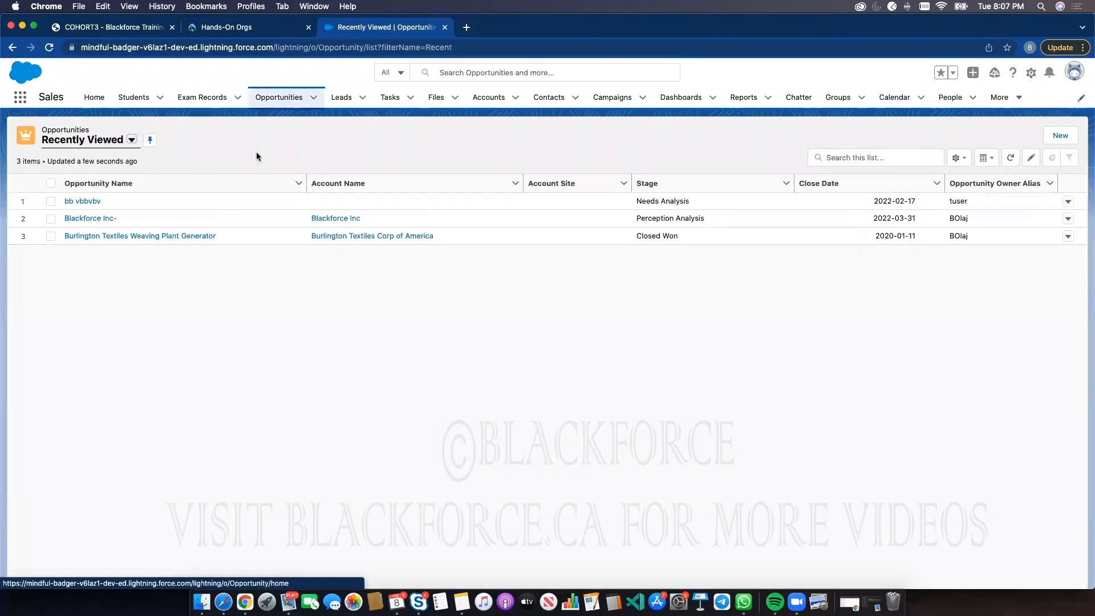
left_click(131, 140)
left_click(81, 208)
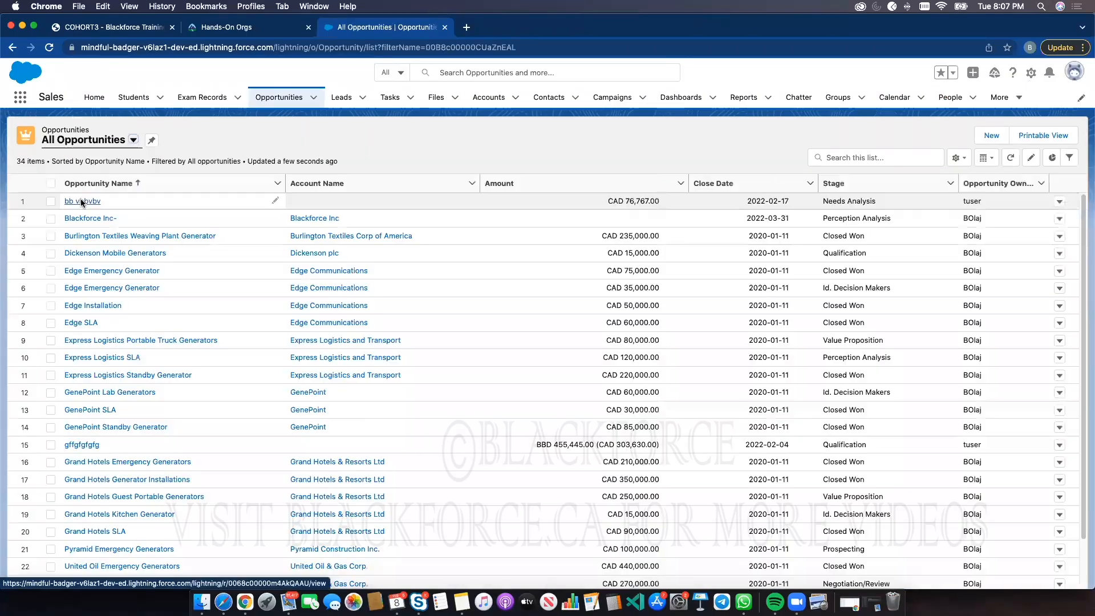
left_click(81, 198)
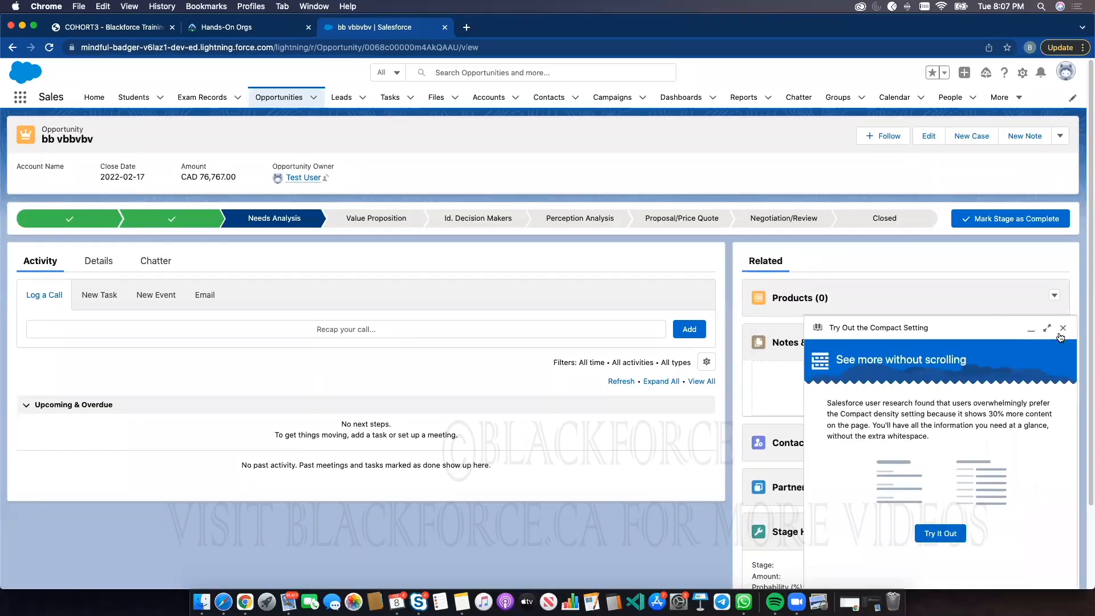
Dismiss the compact setting tip and select the Closed stage on the opportunity's stage path
left_click(1061, 329)
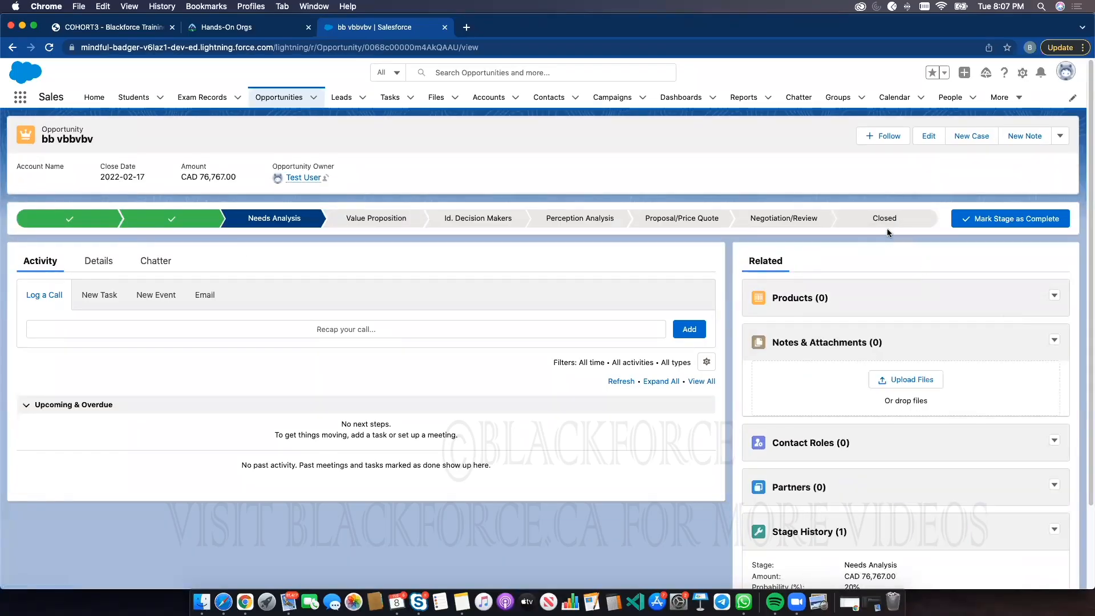
left_click(897, 215)
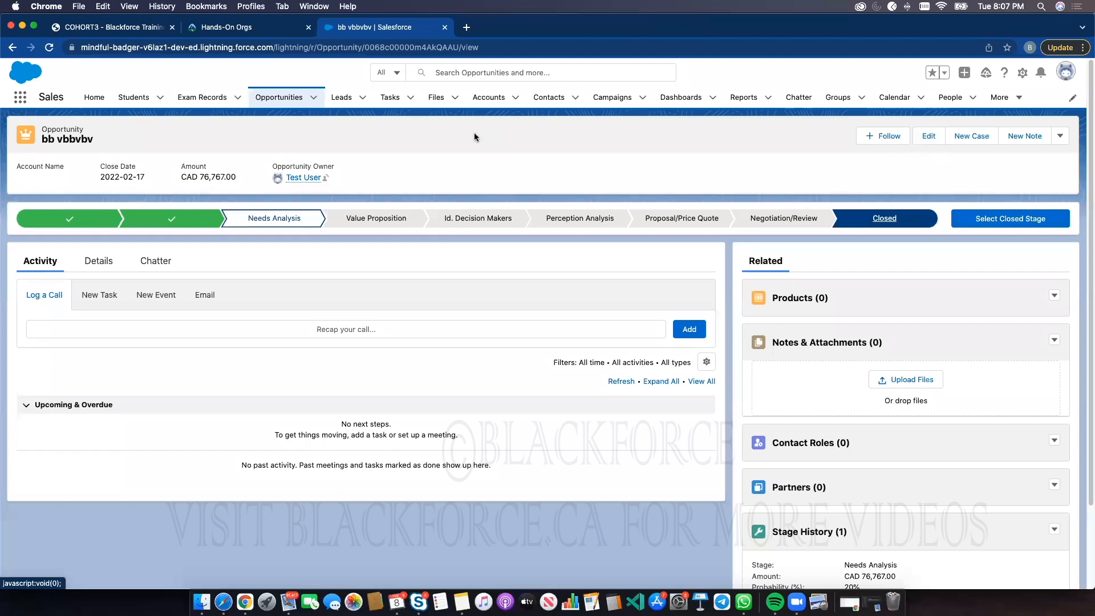
Browse the Leads list, then open Cases and the Design issue with mechanical rotor case
left_click(349, 105)
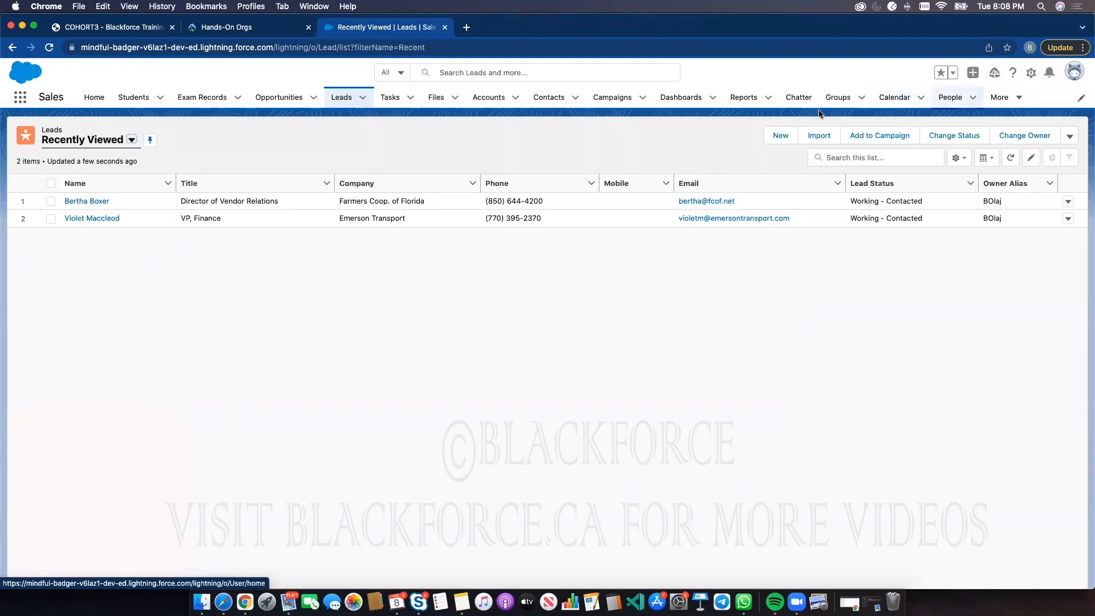
left_click(1001, 99)
left_click(1009, 123)
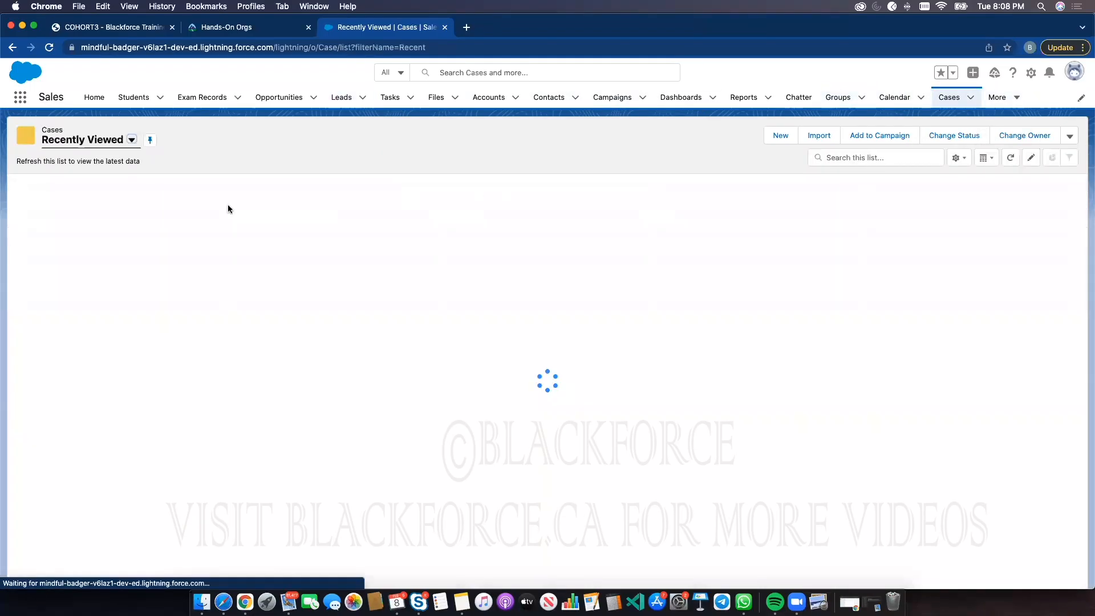
left_click(89, 198)
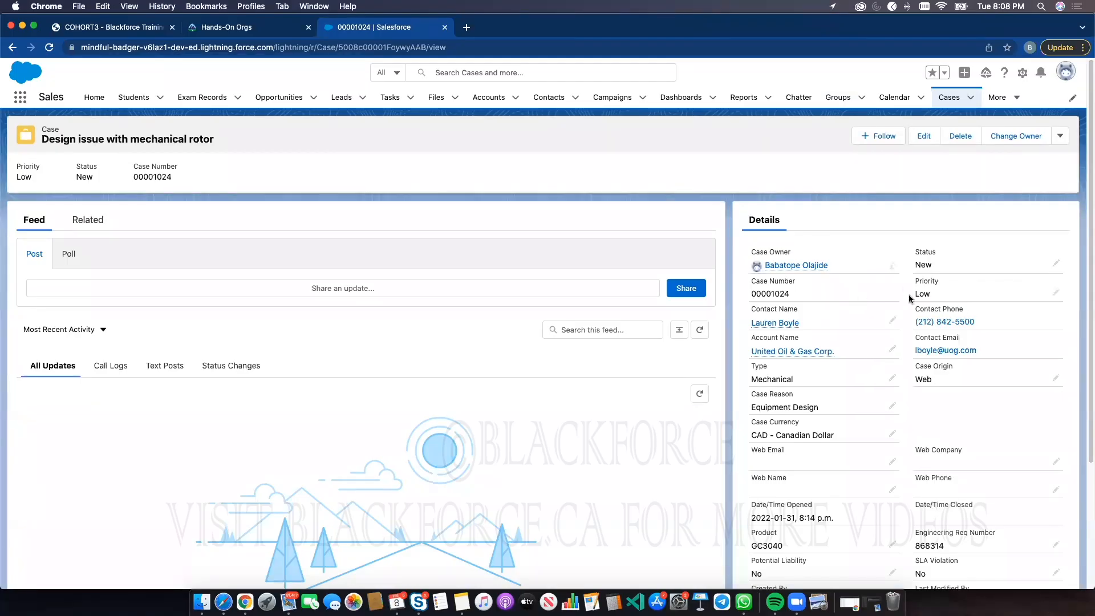
Open the case's detail fields for inline editing and expand the Case Origin options
left_click(1055, 292)
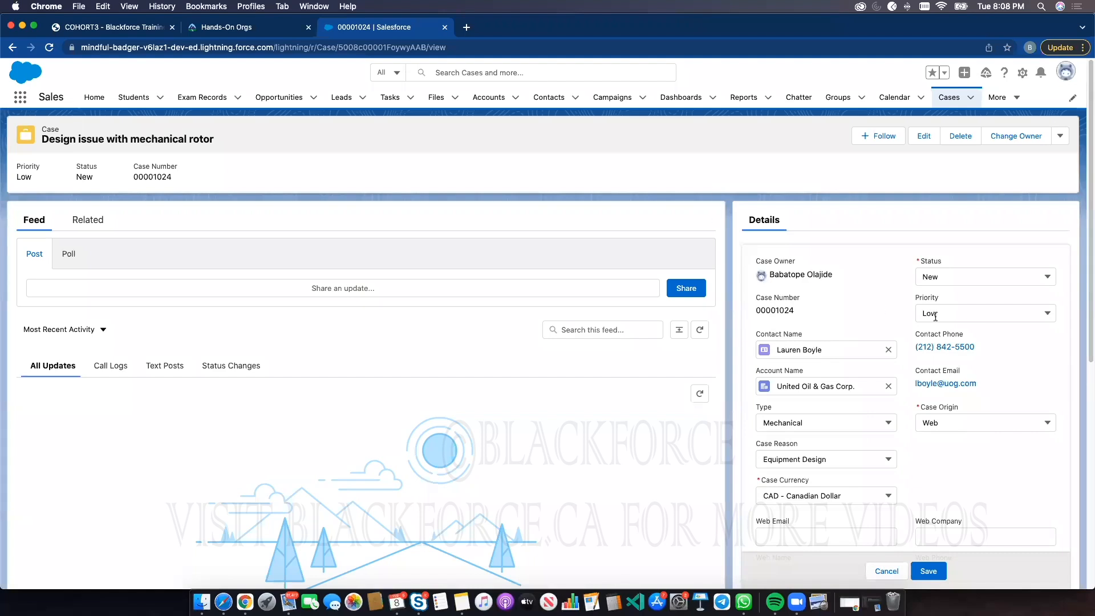
left_click(966, 419)
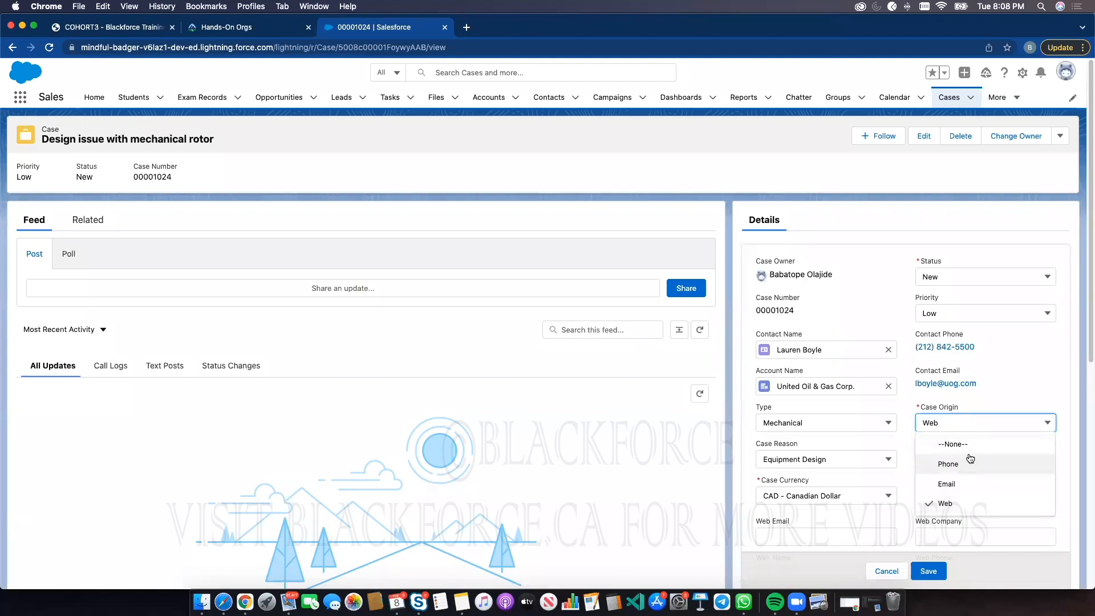
left_click(653, 172)
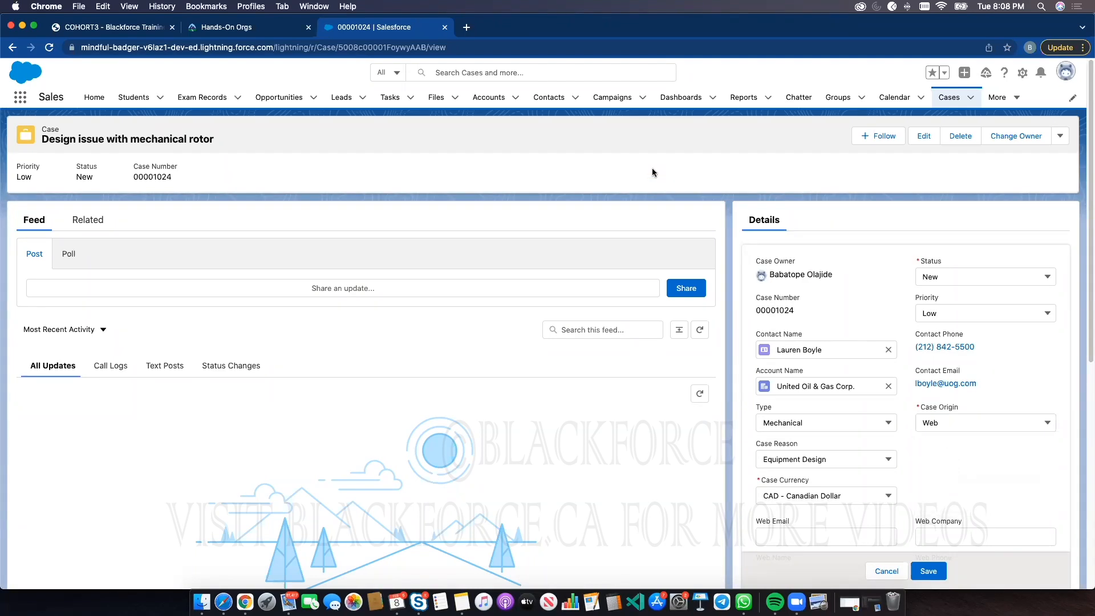
Open Setup and go to the Account object's Fields & Relationships in Object Manager
left_click(1023, 72)
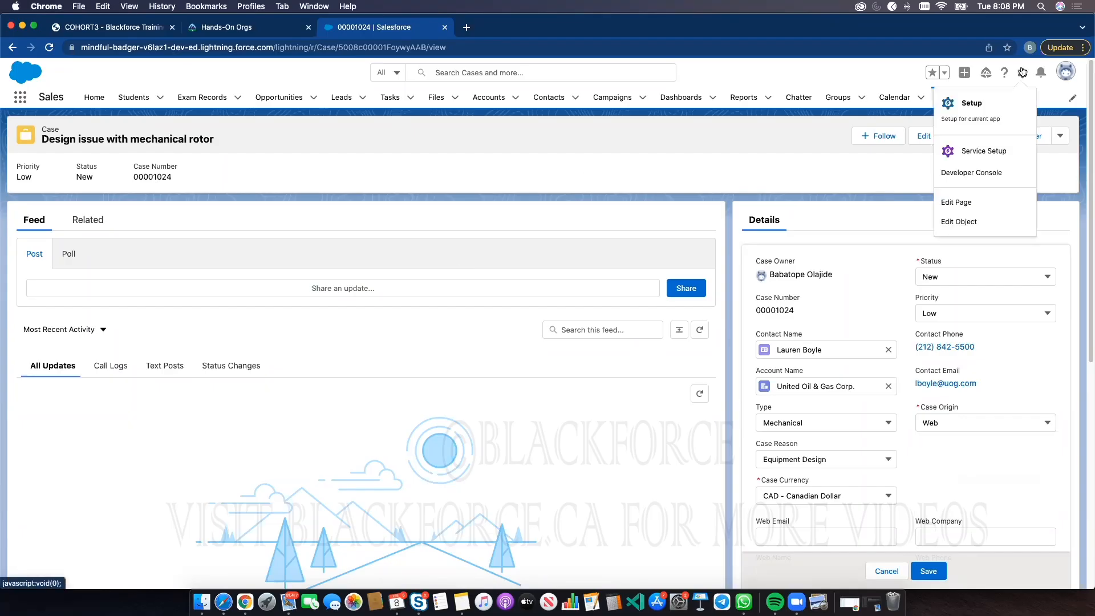
left_click(983, 106)
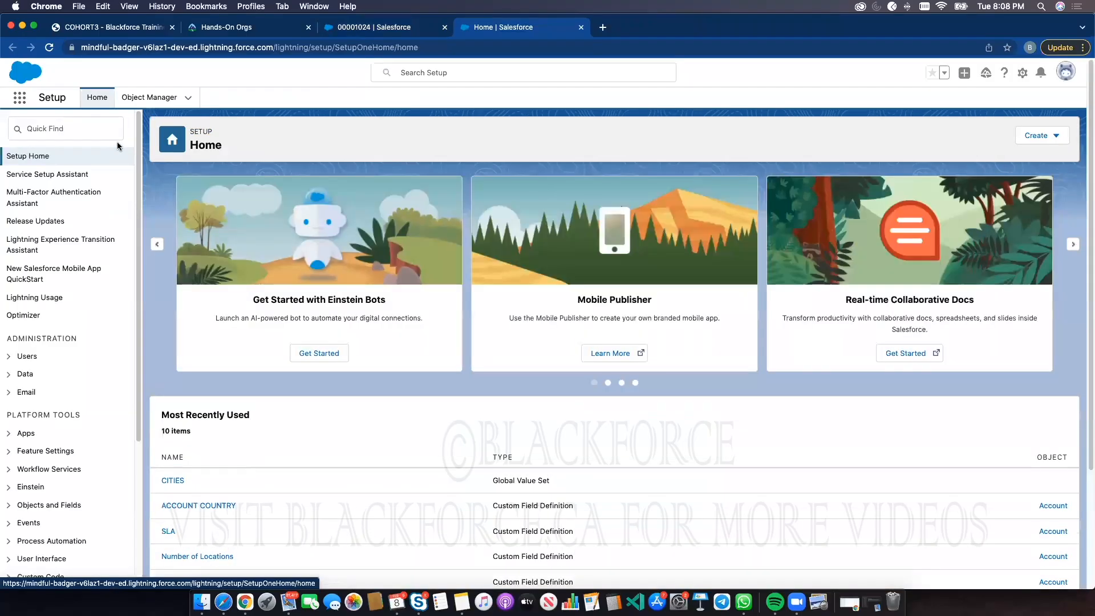
left_click(131, 101)
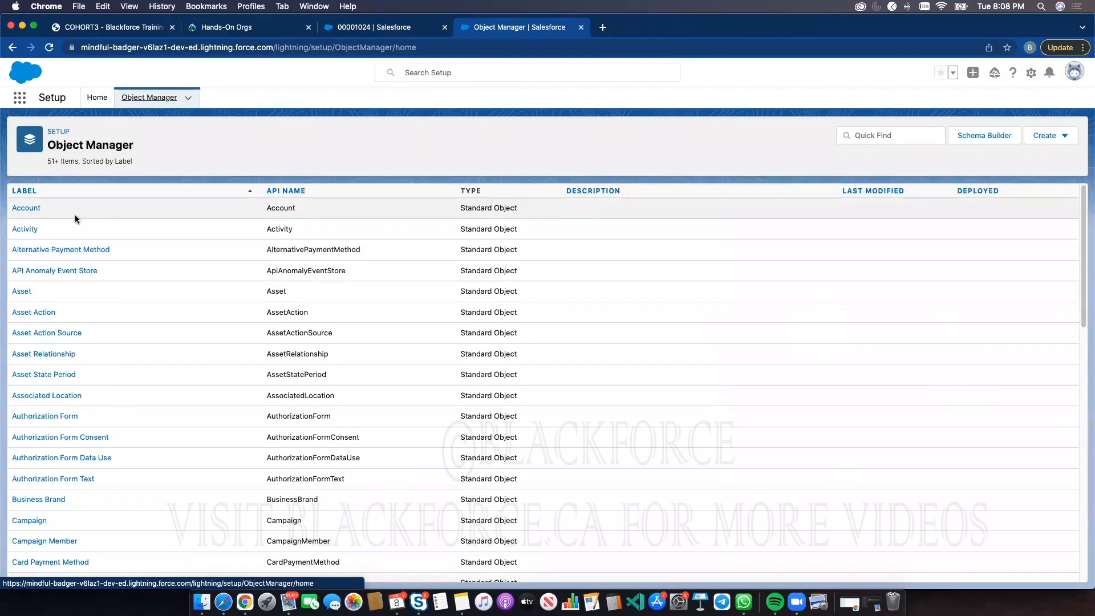
left_click(33, 209)
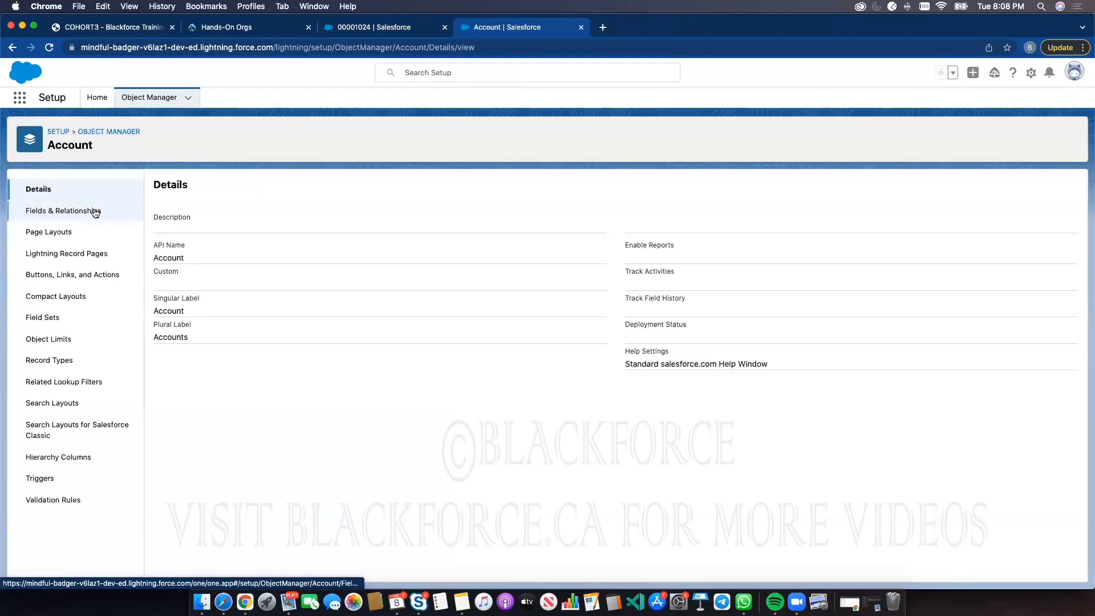
left_click(94, 210)
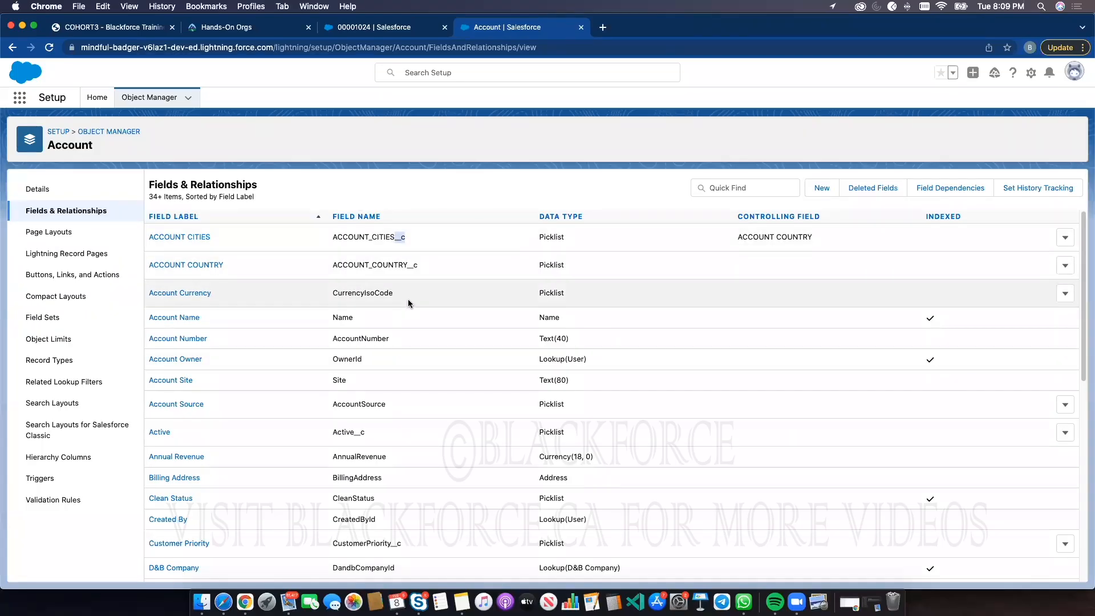
Return to the case tab in the Sales app and open the Accounts list
left_click(495, 235)
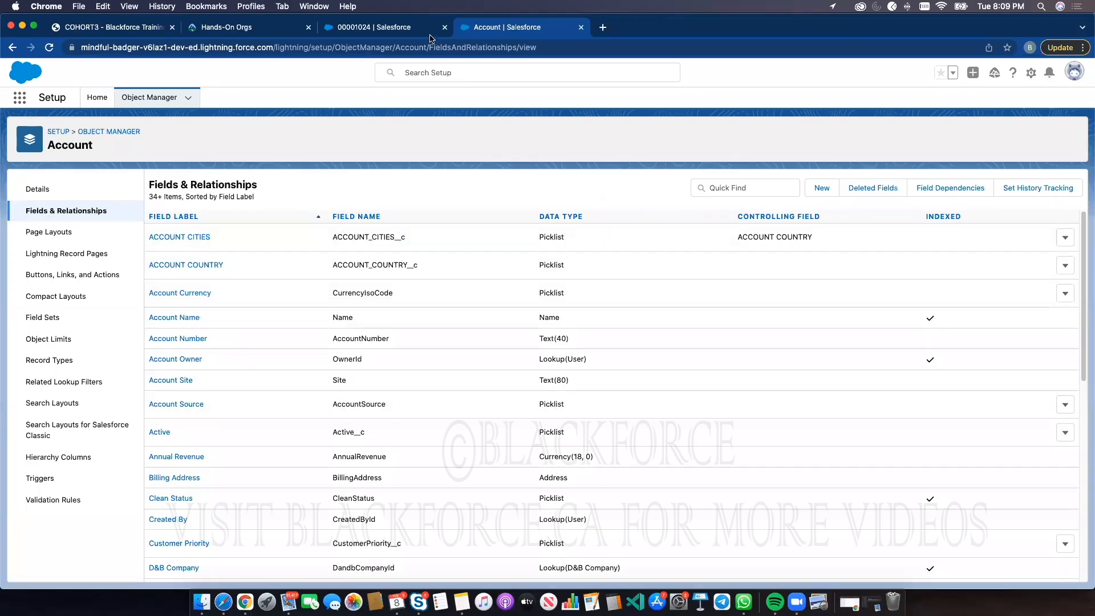
left_click(399, 29)
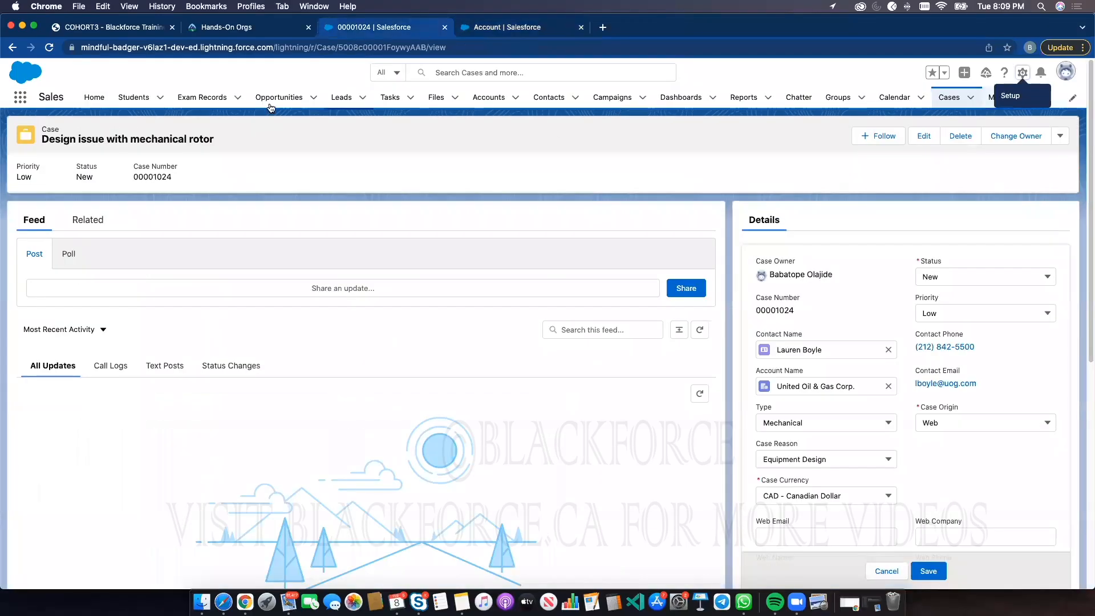
left_click(473, 101)
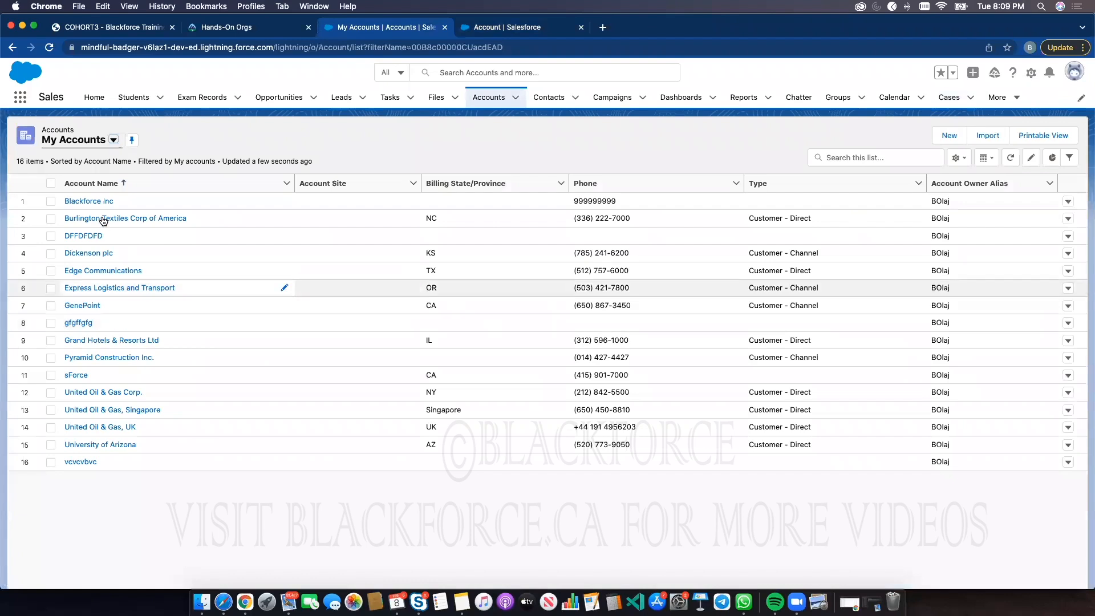
left_click(950, 136)
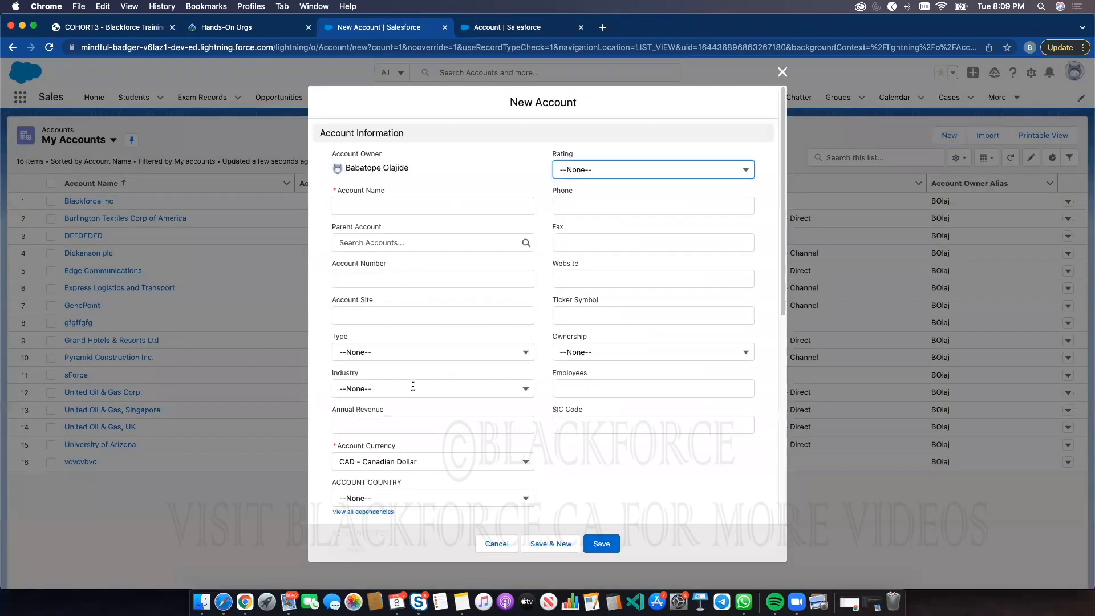
scroll(426, 373, "down", 5)
scroll(480, 349, "up", 5)
left_click(783, 73)
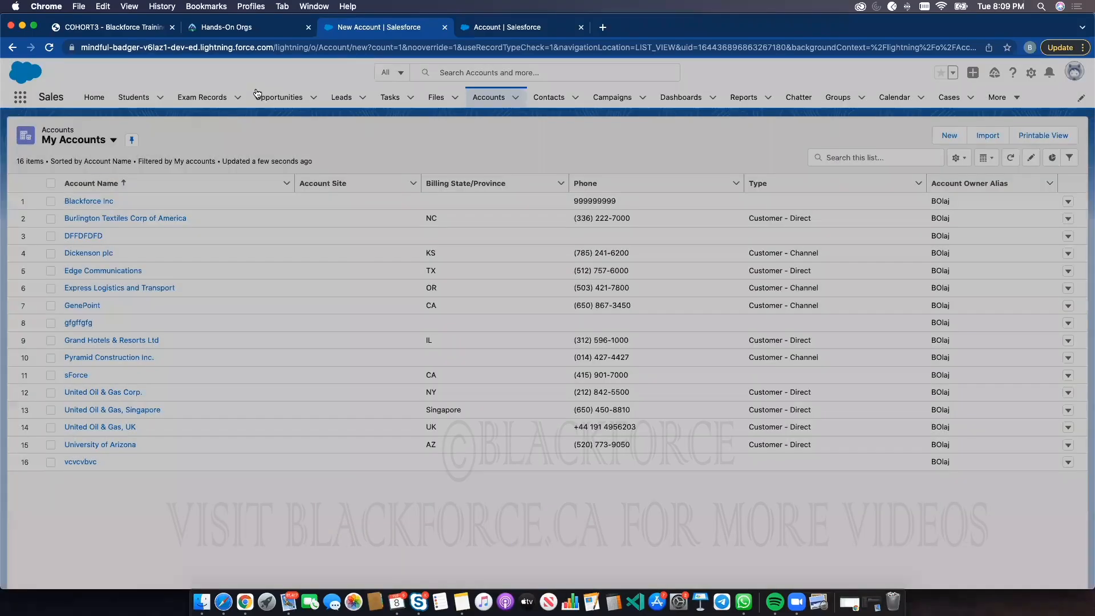
left_click(279, 97)
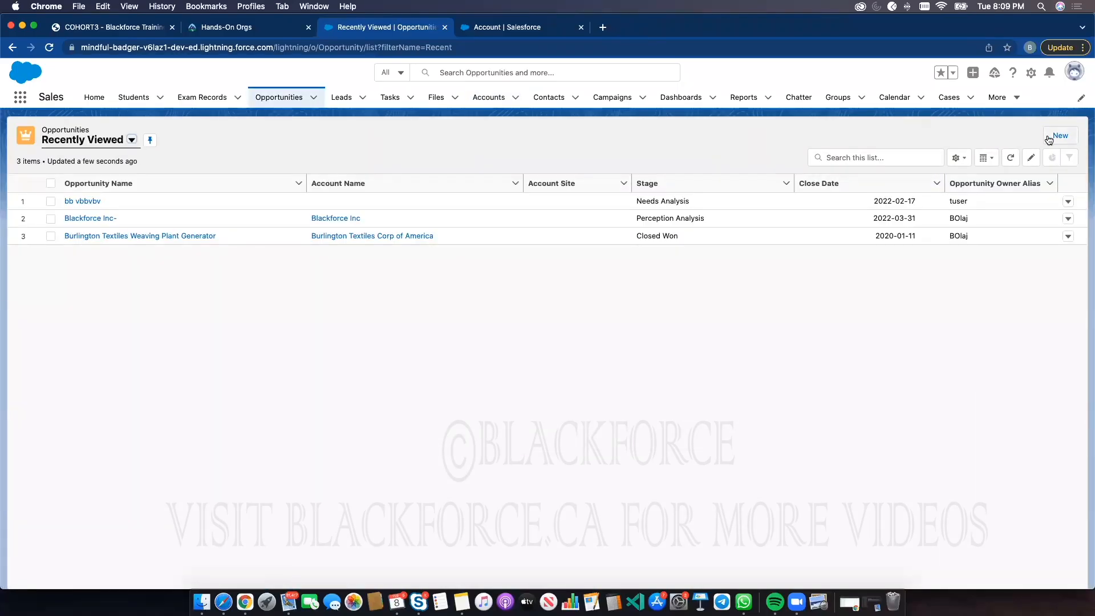
left_click(1059, 136)
left_click(368, 279)
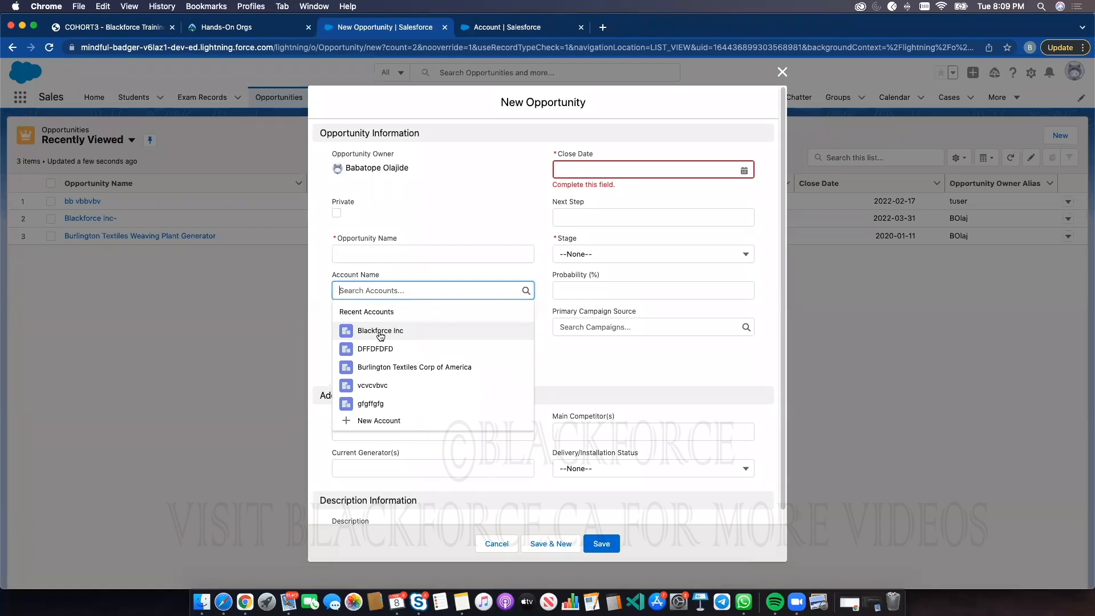
left_click(782, 72)
Open the Blackforce Inc account and review its Details and Related tabs
key("ctrl+Tab")
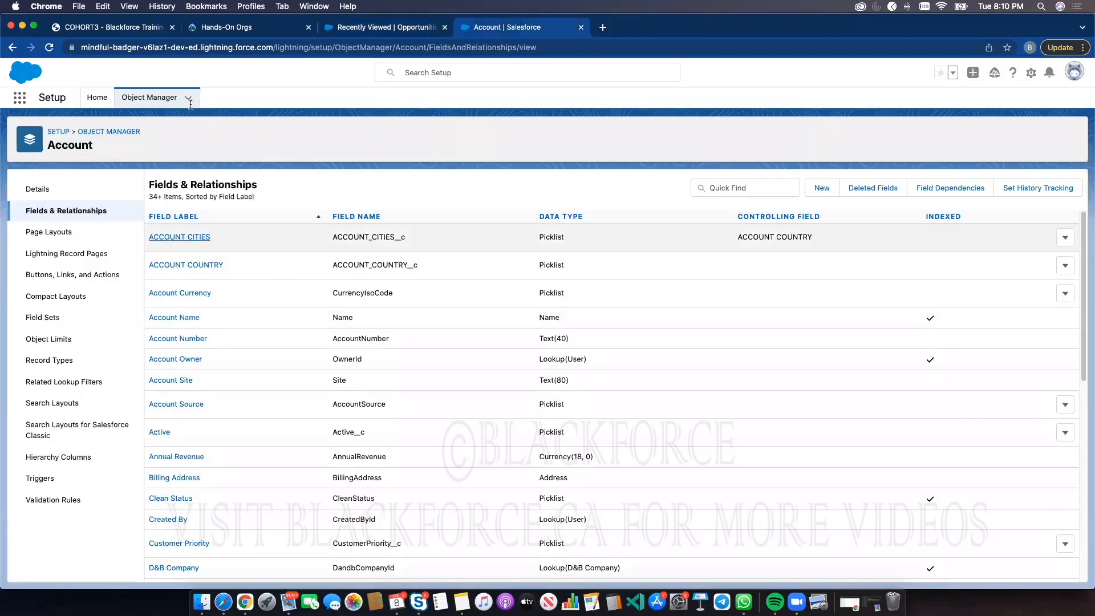
key("ctrl+shift+Tab")
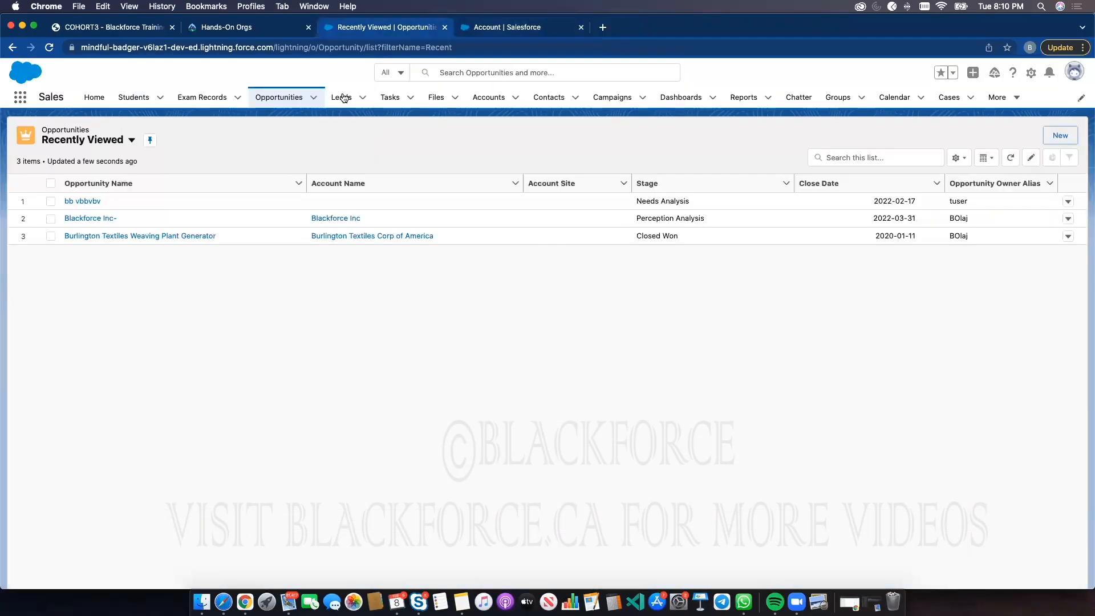
left_click(488, 98)
left_click(93, 198)
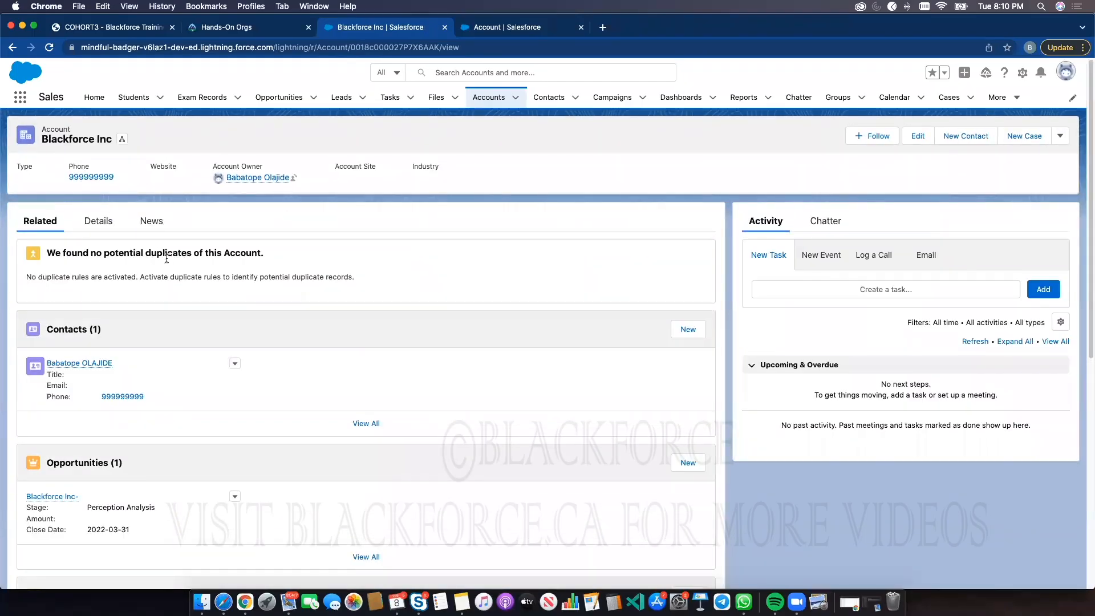
left_click(99, 222)
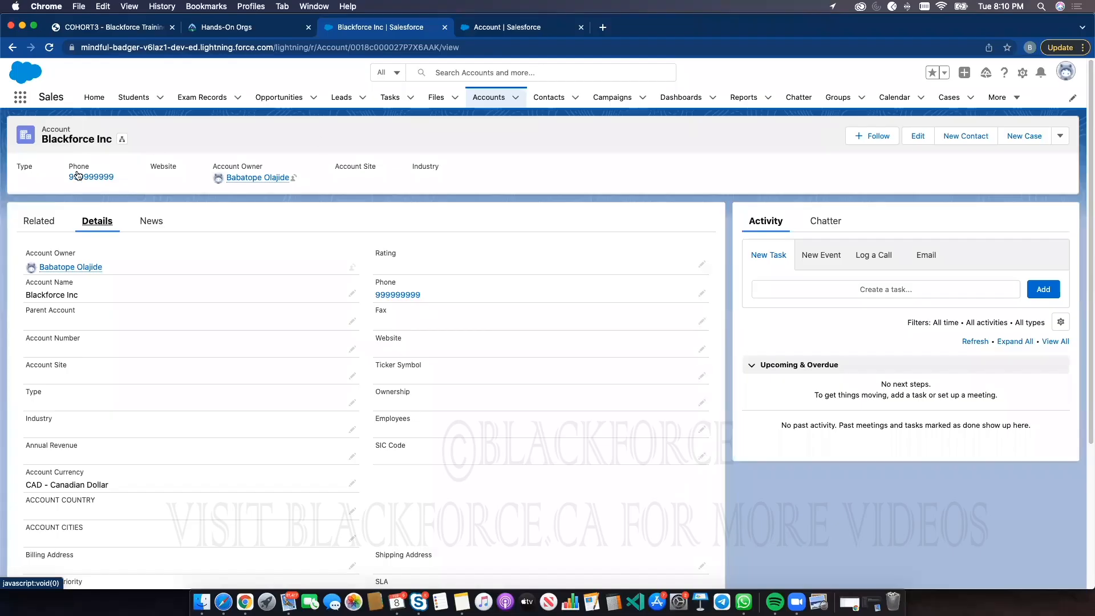
left_click(41, 220)
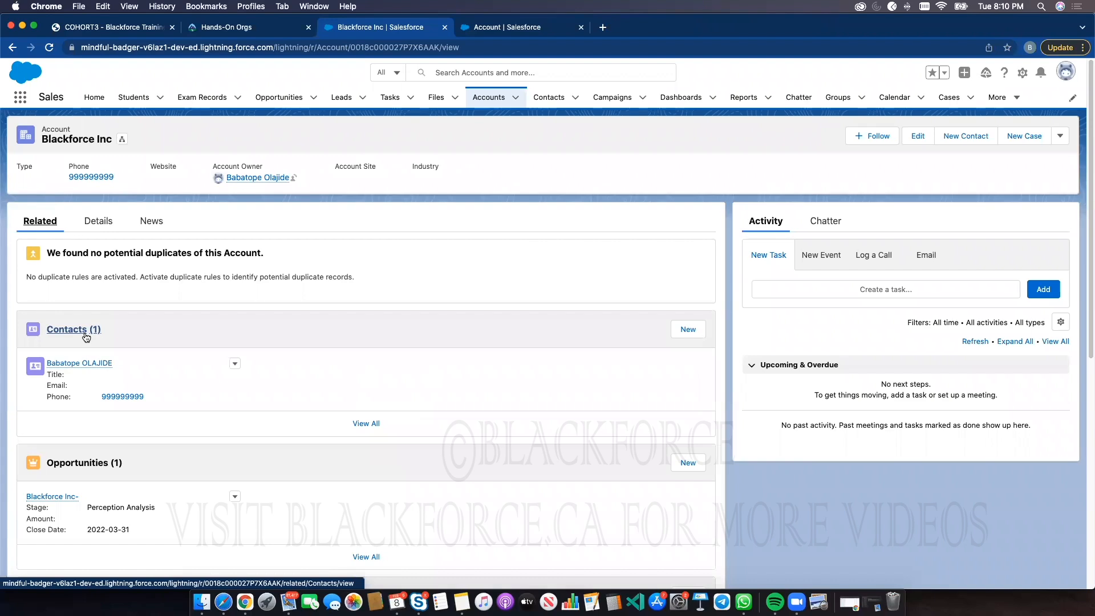
Create a new contact on the Blackforce Inc account, entering the contact's first and last name, and save it
left_click(690, 330)
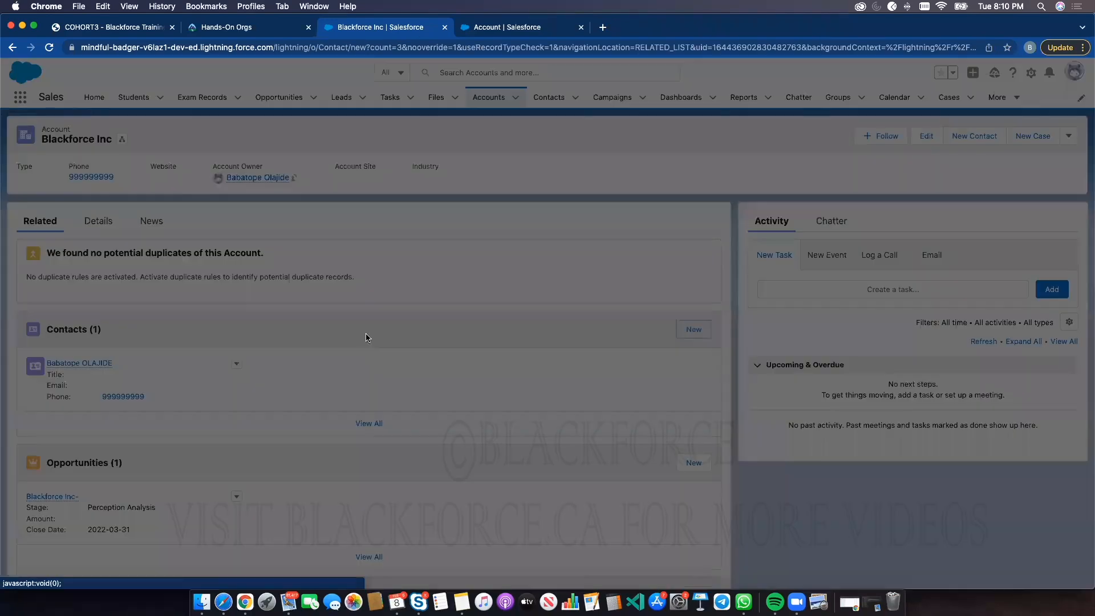
left_click(367, 251)
type("Ros")
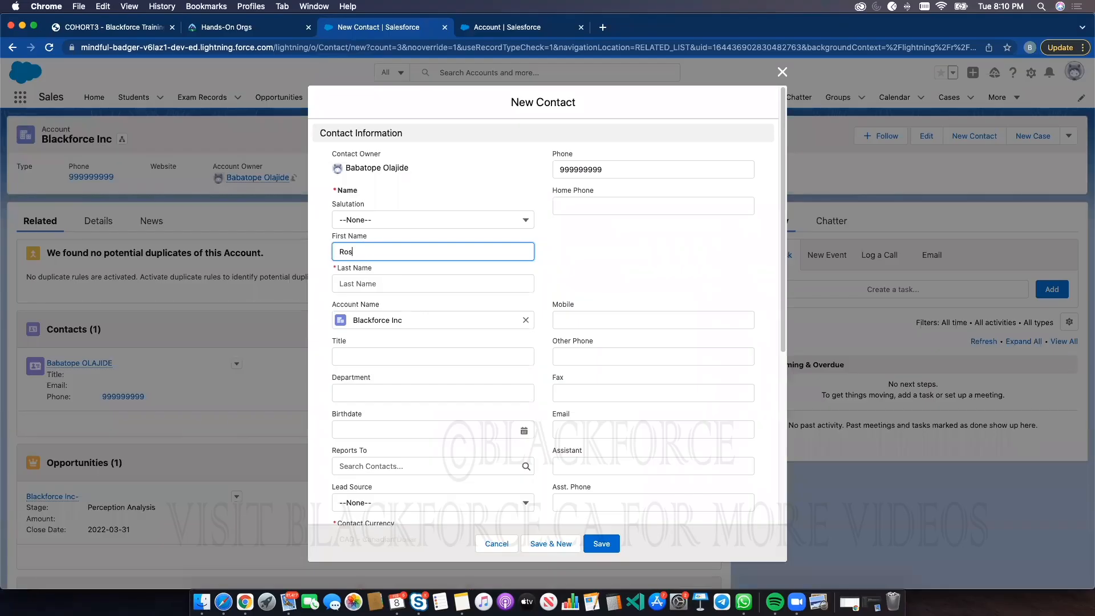
type("emary")
key("Tab")
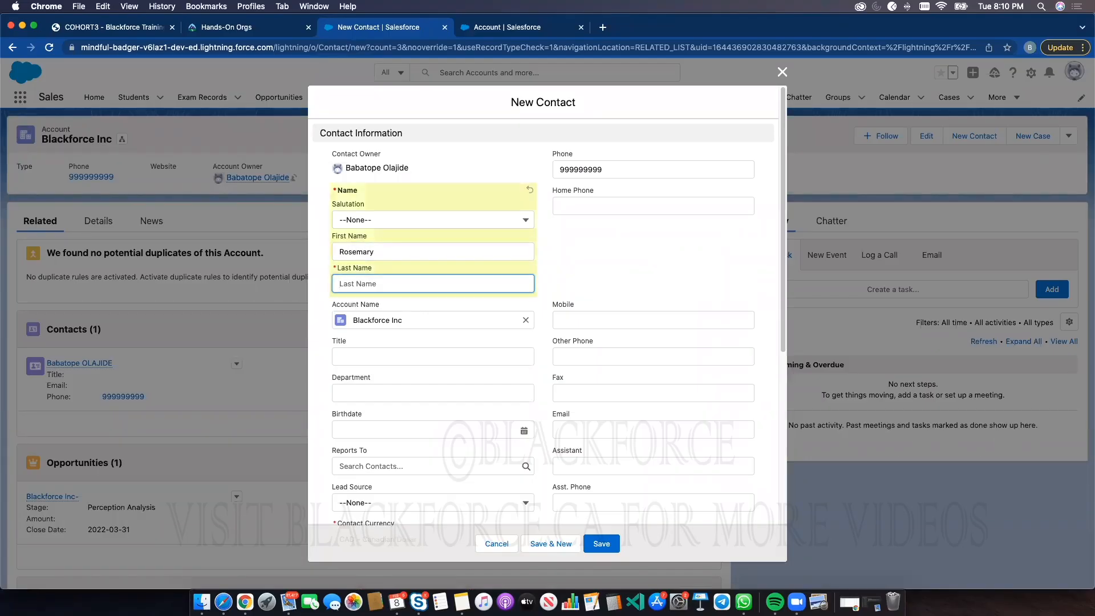
type("Doe")
key("Tab")
key("Tab")
key("Tab")
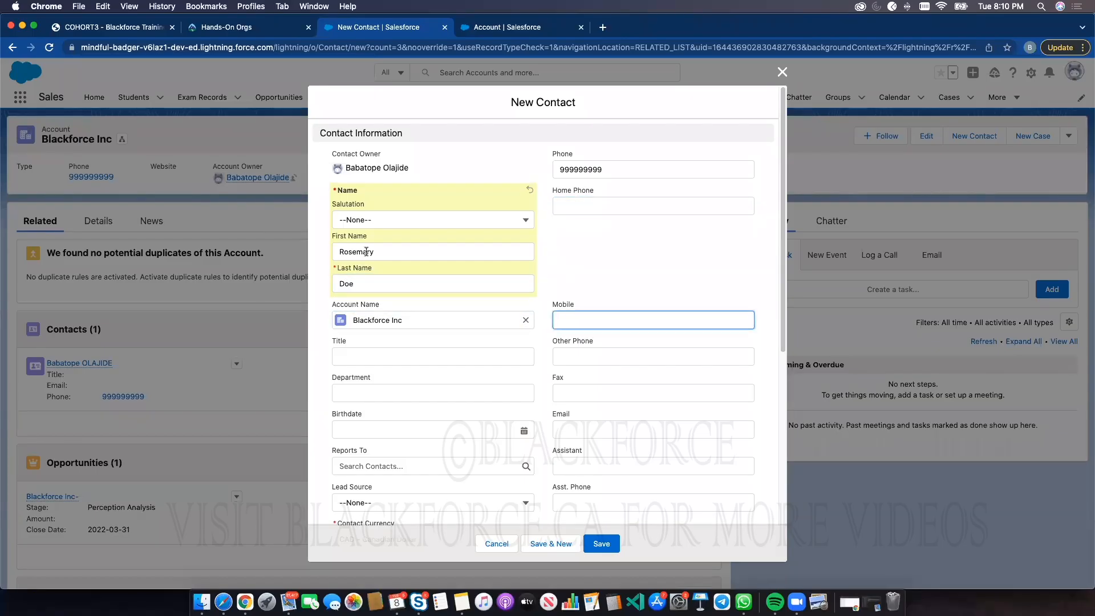
scroll(592, 514, "down", 2)
scroll(592, 514, "down", 5)
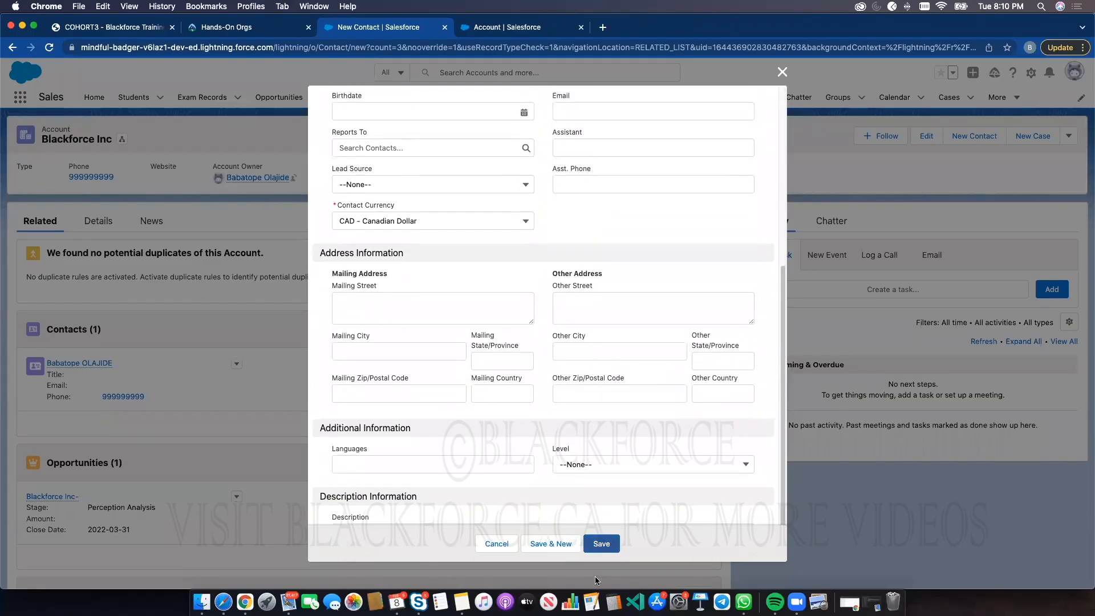
left_click(611, 547)
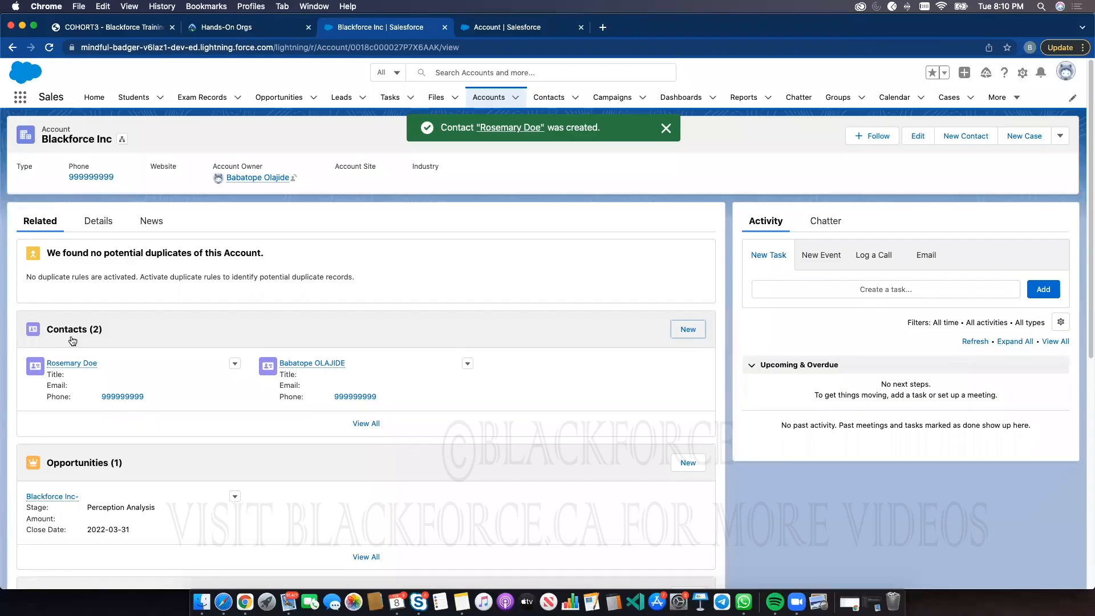
Review the account's Details tab and its related Opportunities list, then return to the account record
left_click(97, 221)
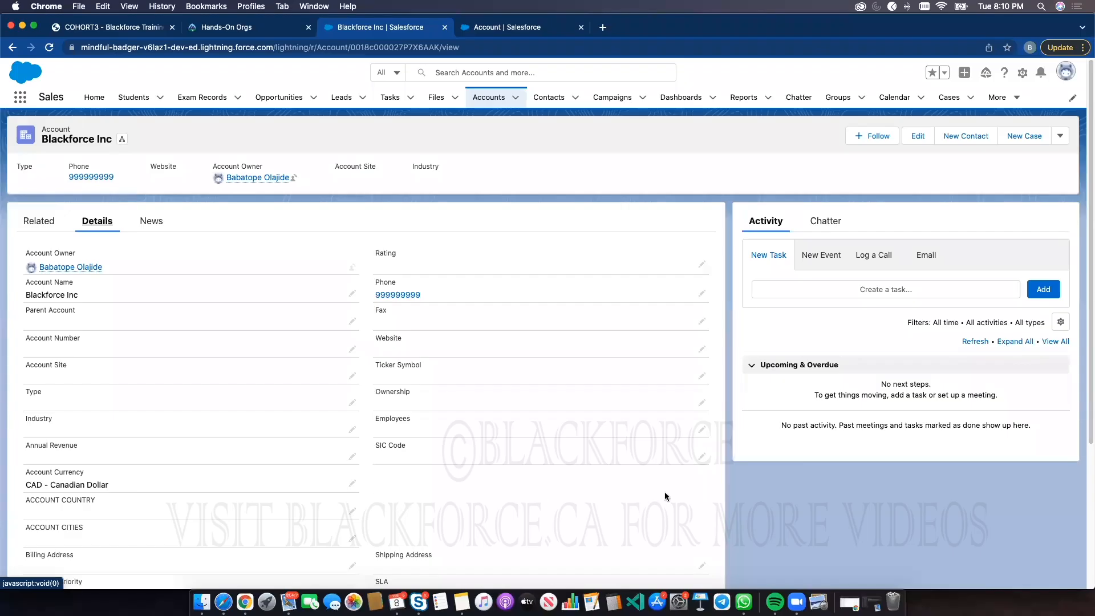
left_click(38, 222)
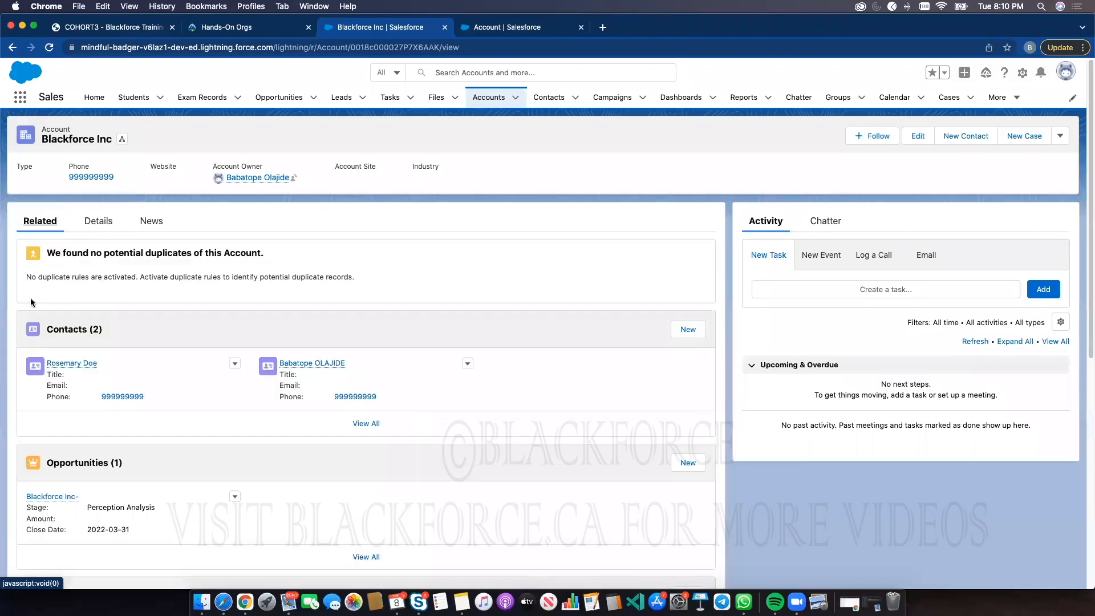
left_click(87, 463)
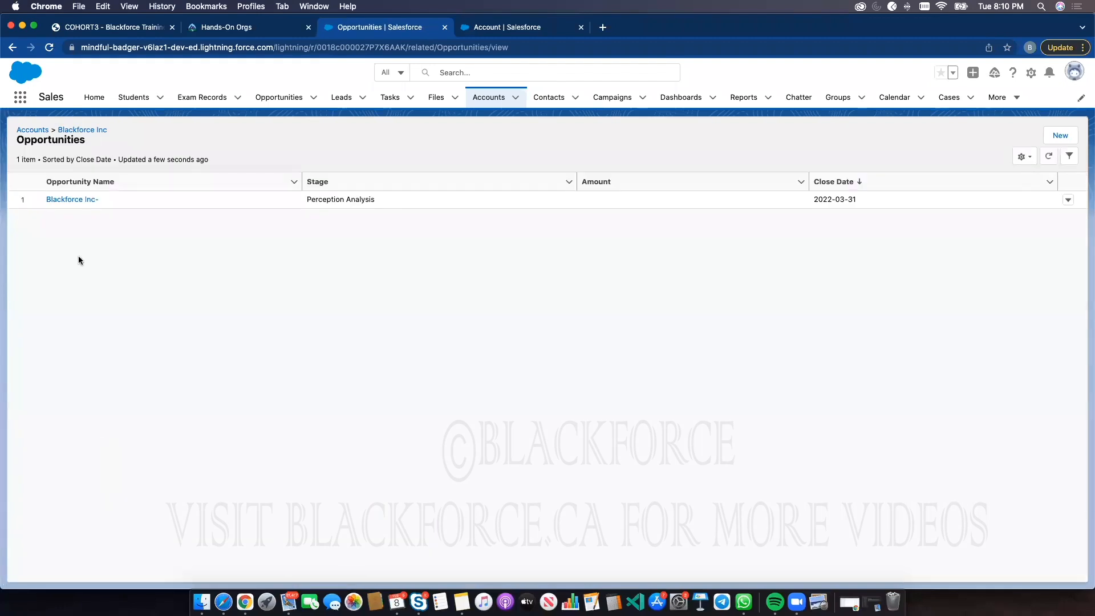
left_click(12, 48)
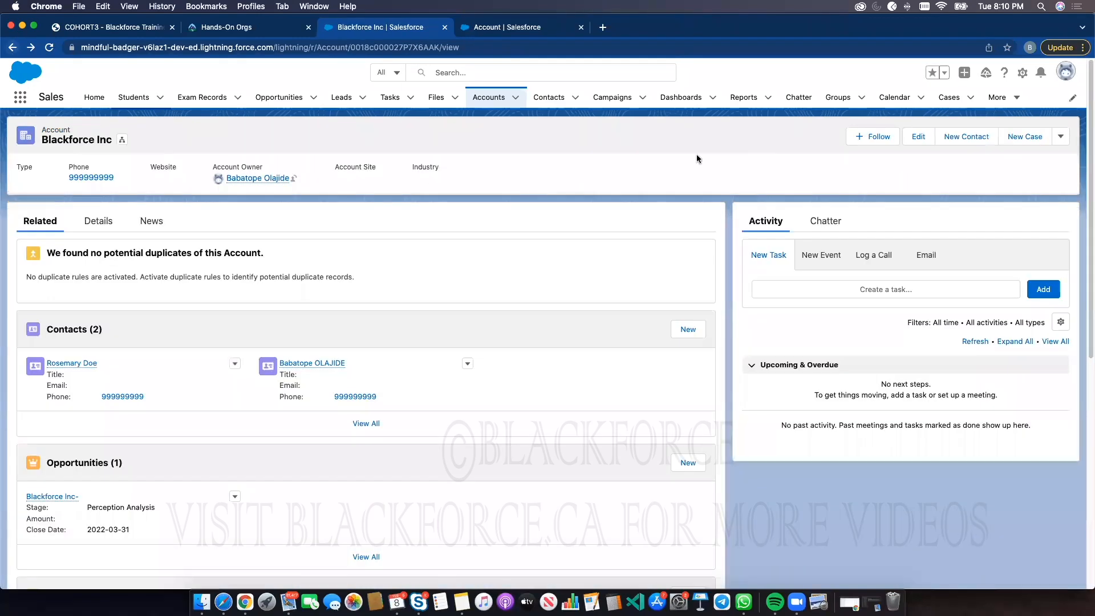
Create an opportunity named Amazing Deal for the account with close date 2022-02-22 and stage Needs Analysis
left_click(688, 462)
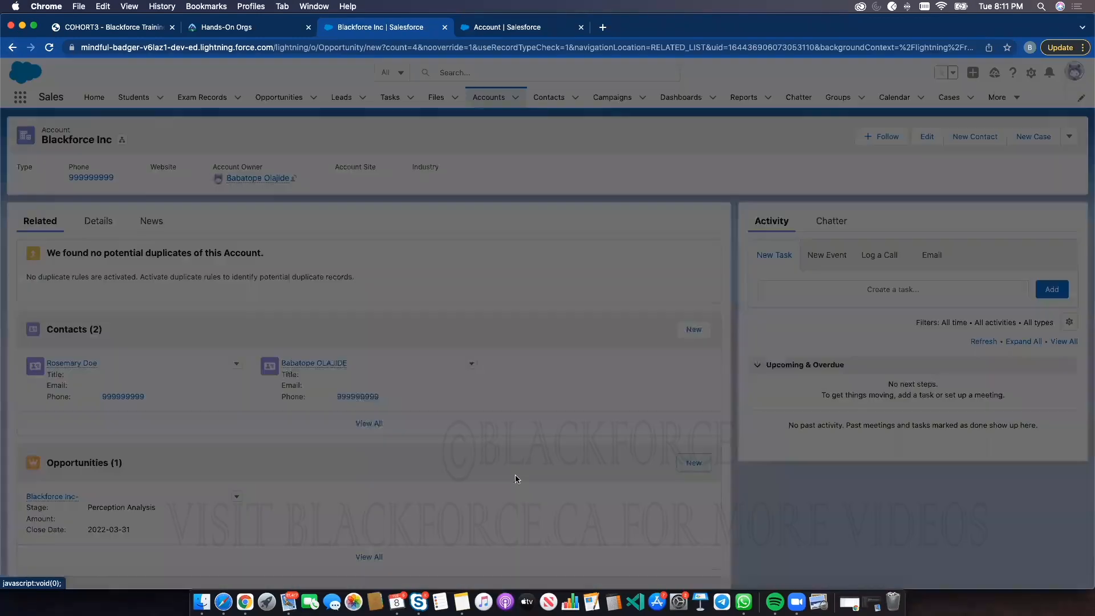
left_click(398, 239)
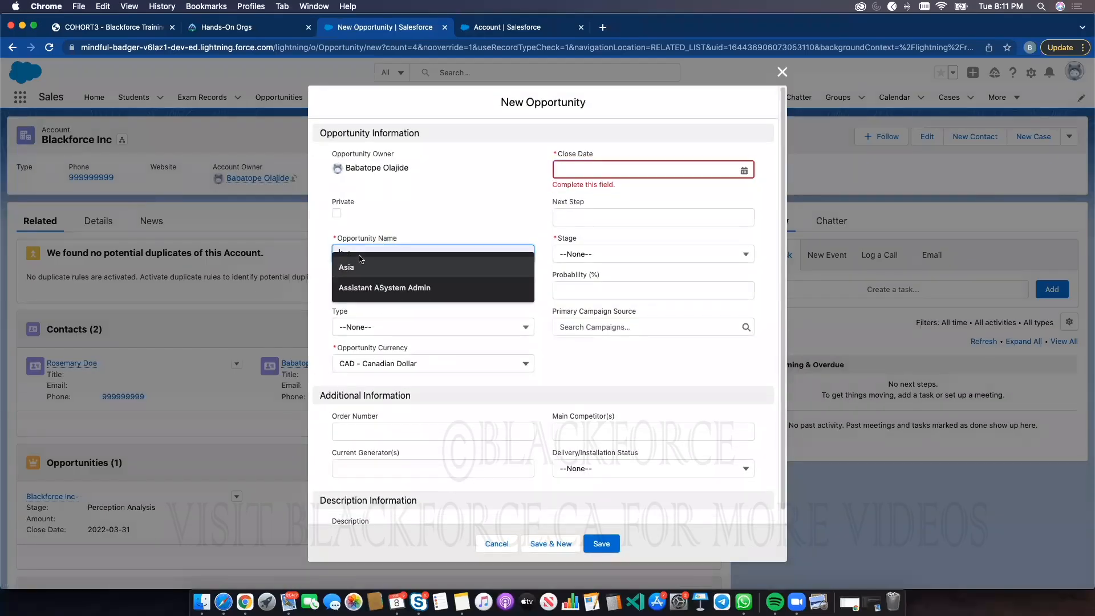
type("Ama")
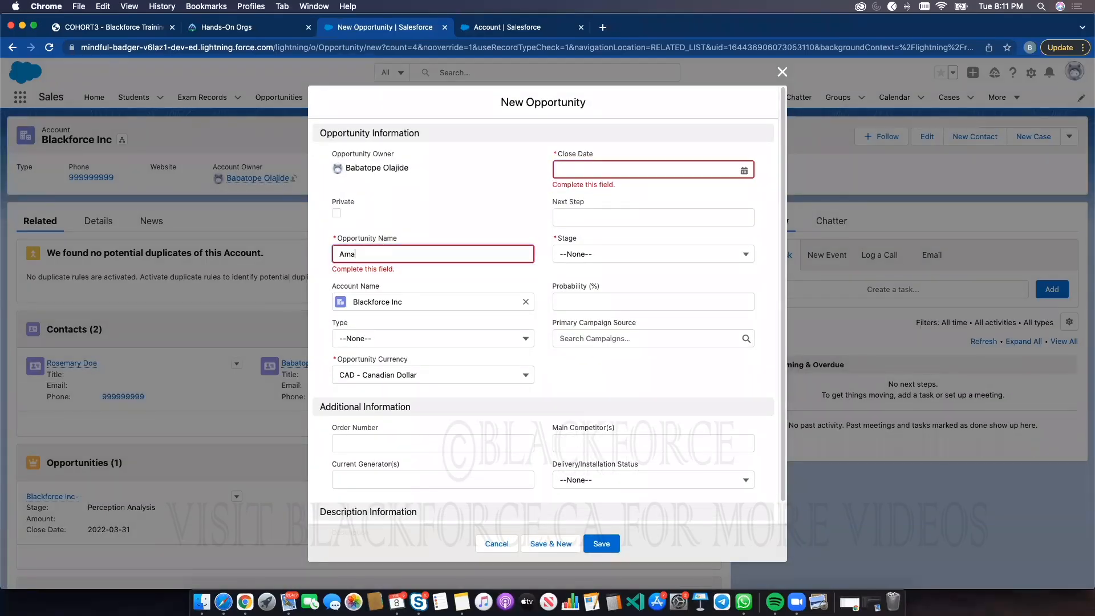
type("zing Deal")
left_click(616, 164)
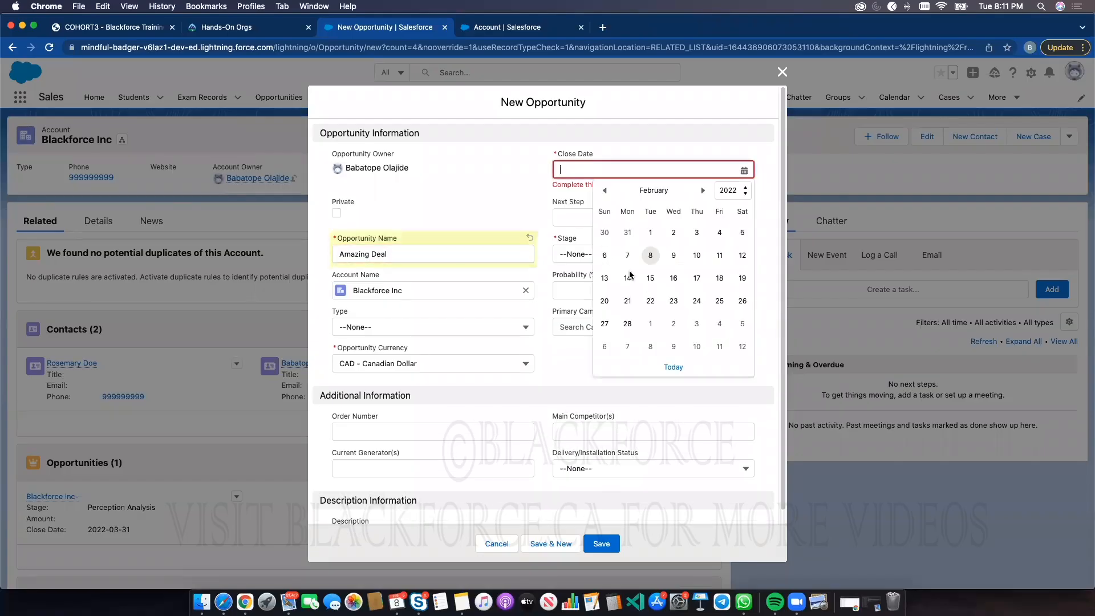
left_click(653, 301)
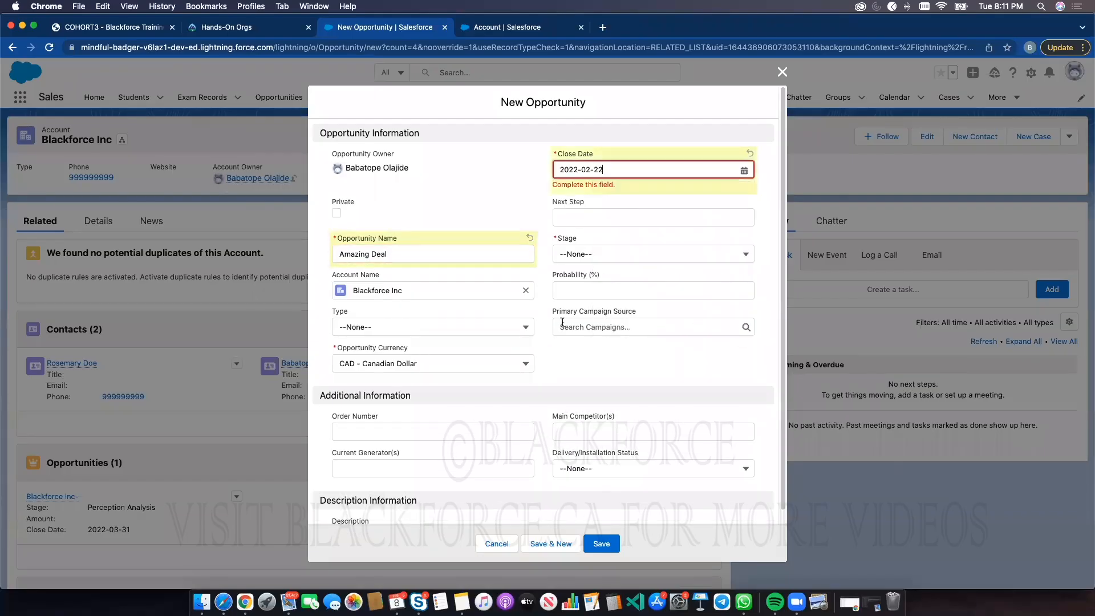
left_click(615, 543)
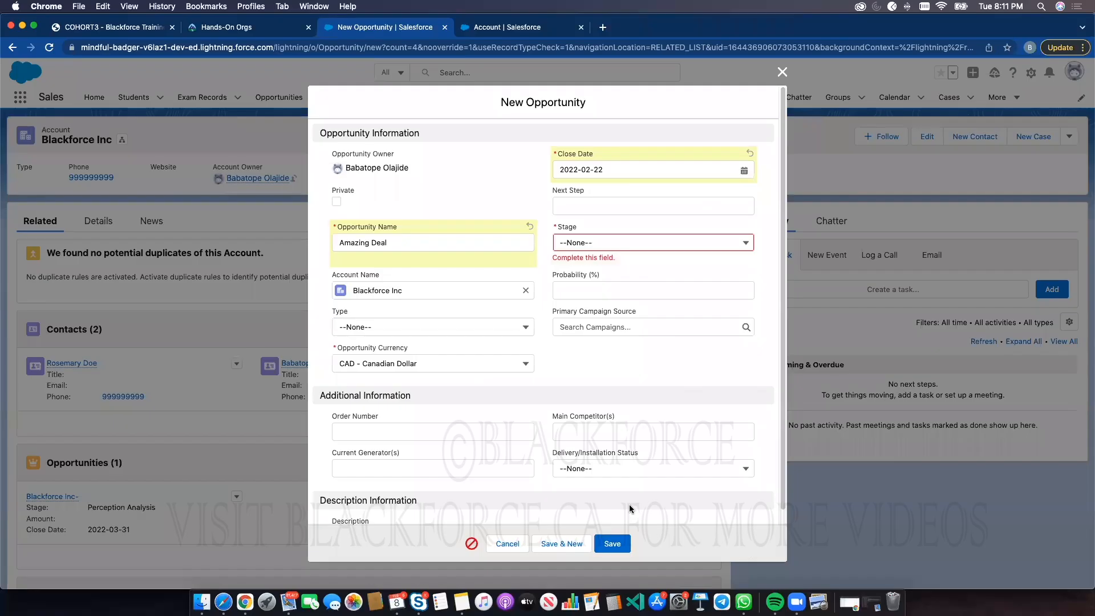
left_click(626, 241)
left_click(603, 325)
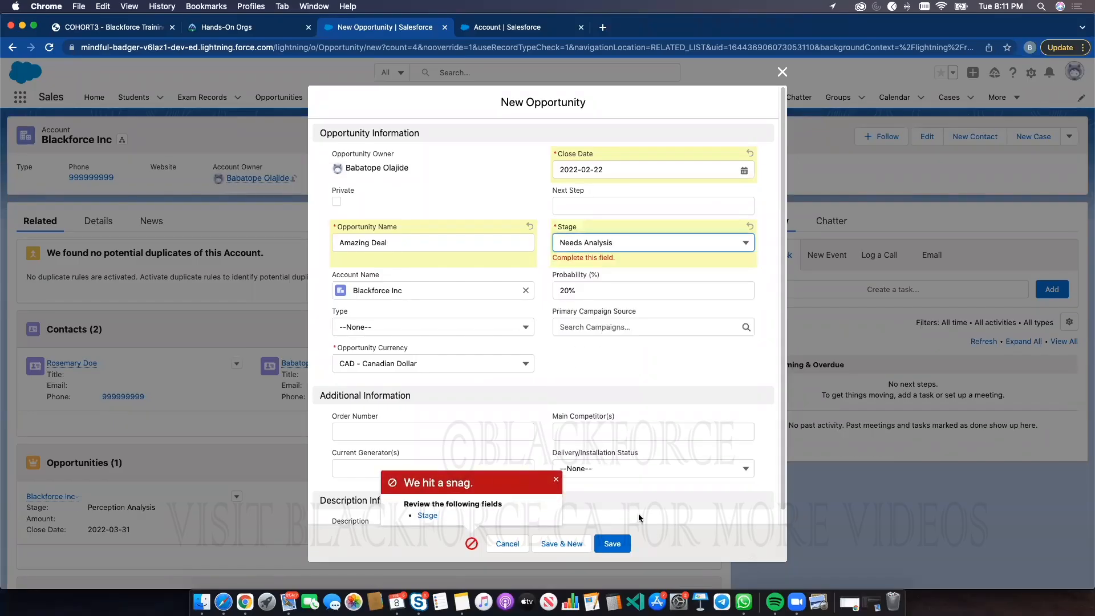
left_click(622, 542)
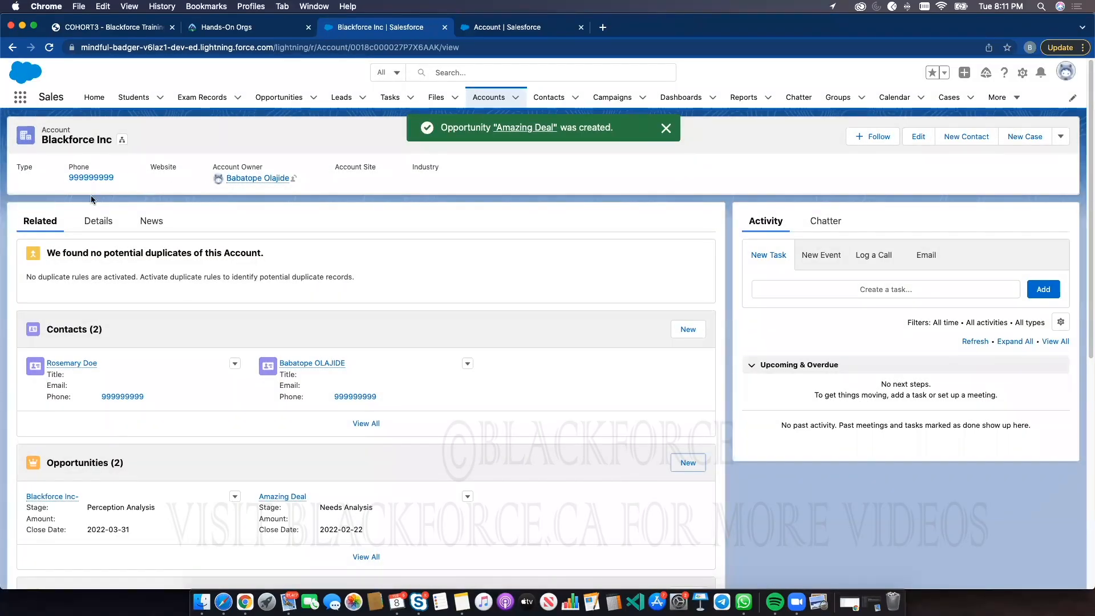
Switch between the account's Details and Related tabs to review its records
left_click(94, 224)
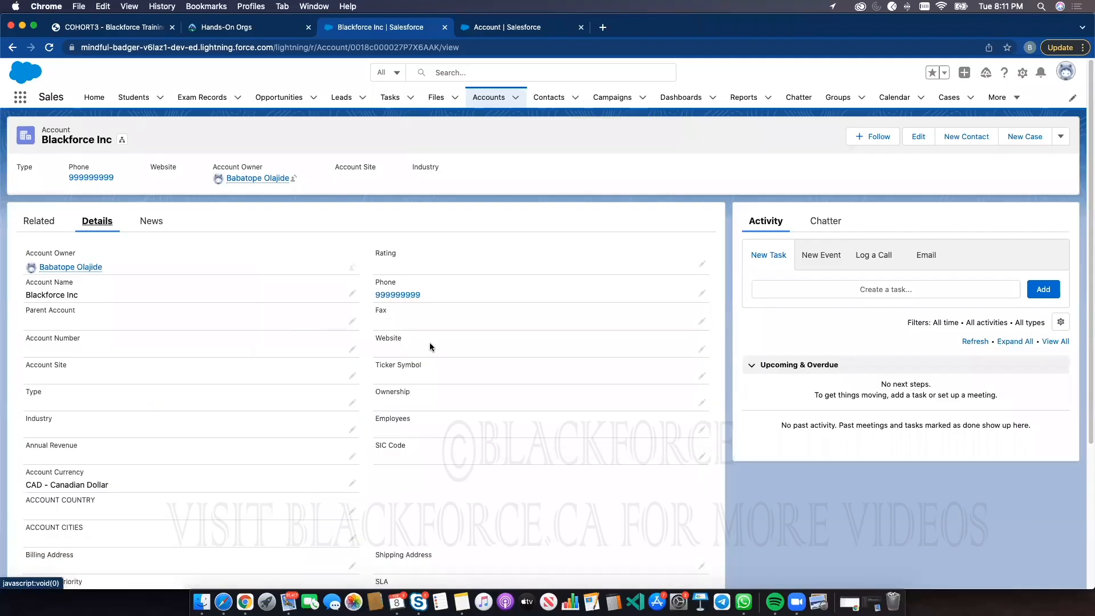
left_click(33, 225)
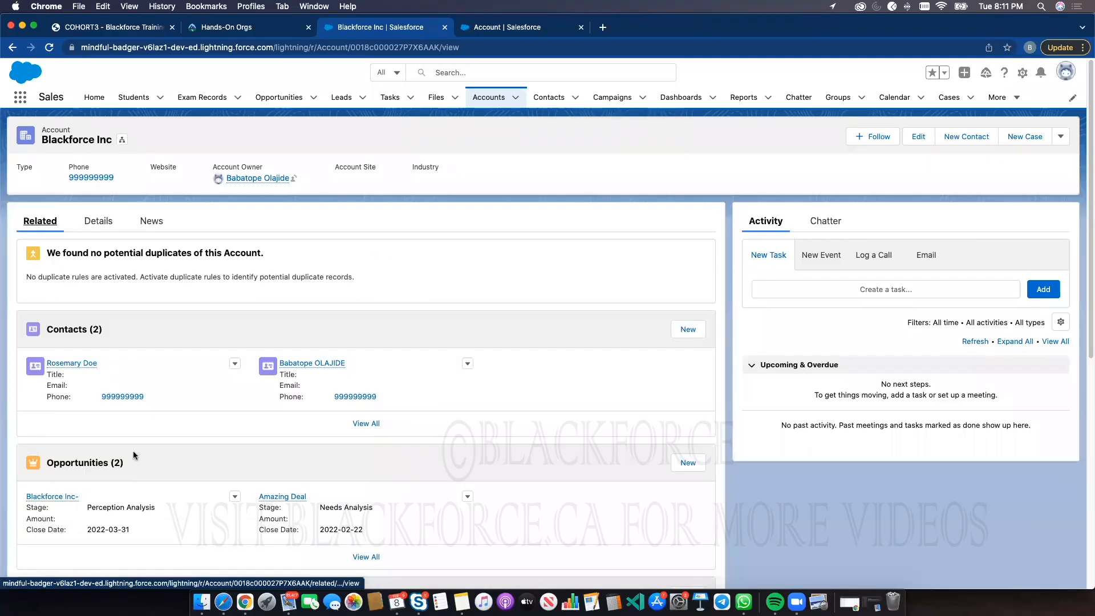
left_click(115, 223)
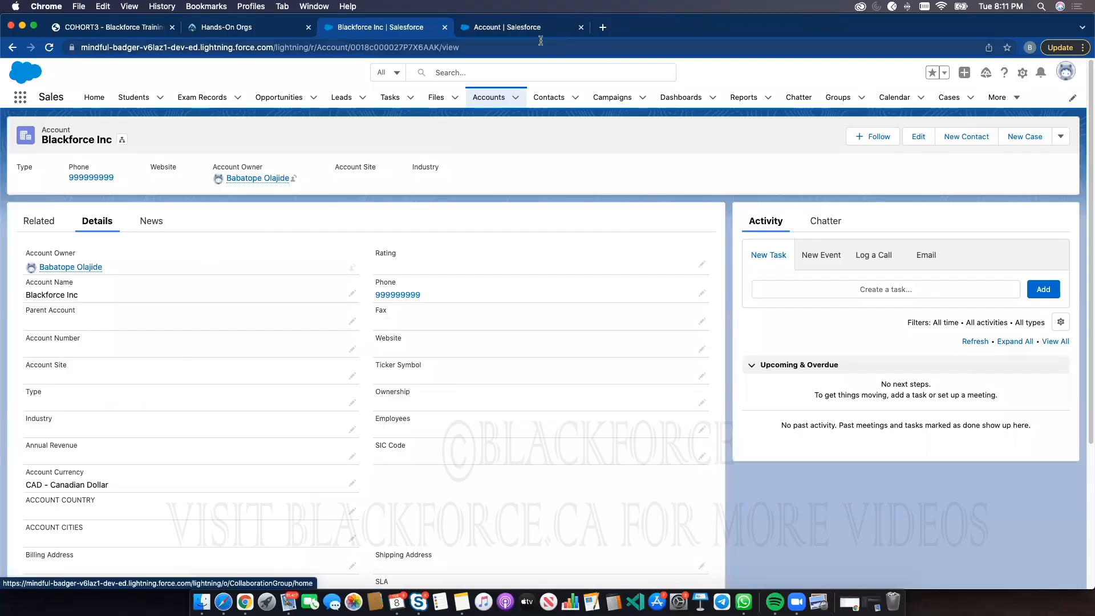
In Setup, open the Account object's Fields & Relationships and start a new custom field
left_click(512, 30)
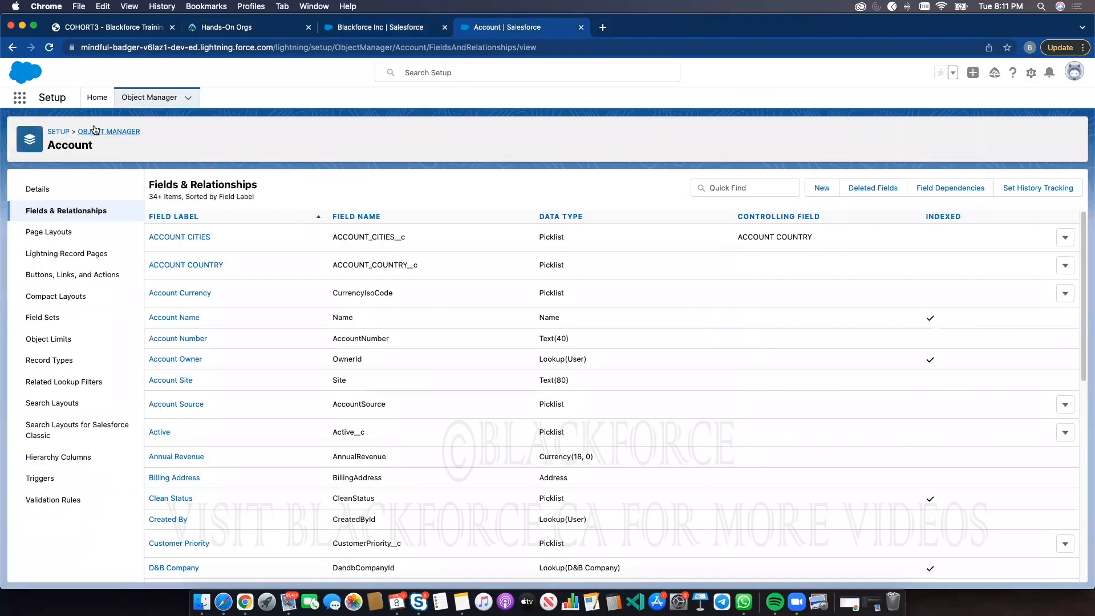
left_click(145, 102)
left_click(28, 278)
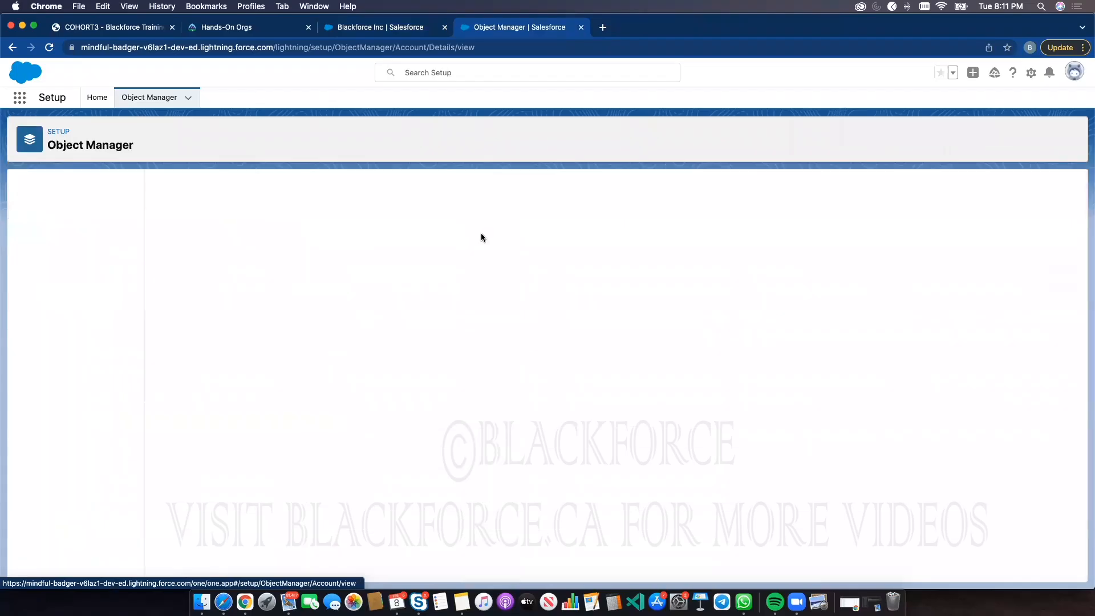
left_click(74, 212)
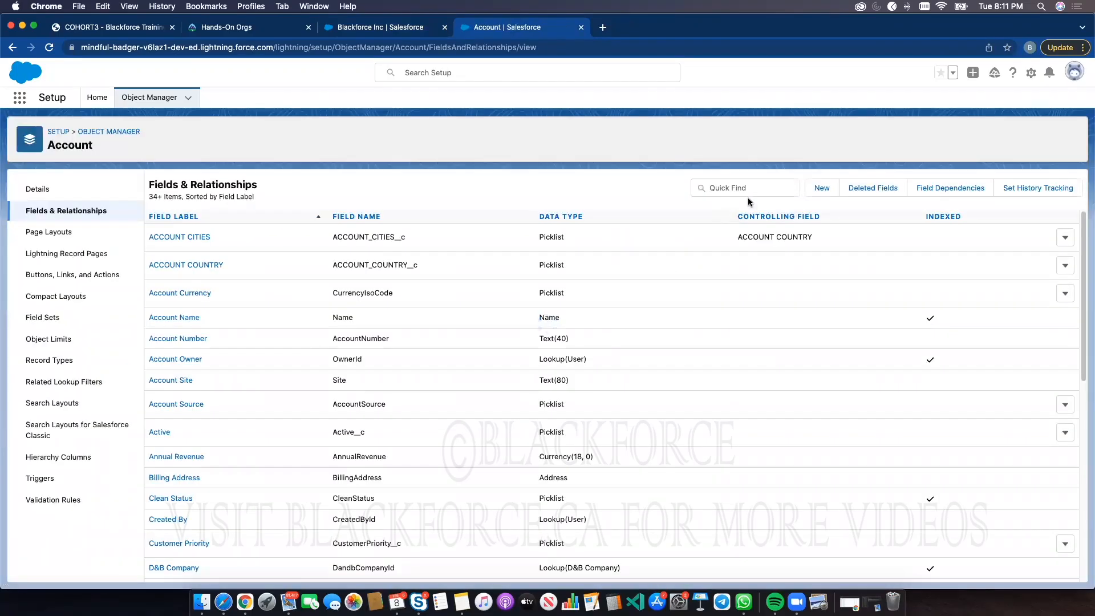
left_click(816, 189)
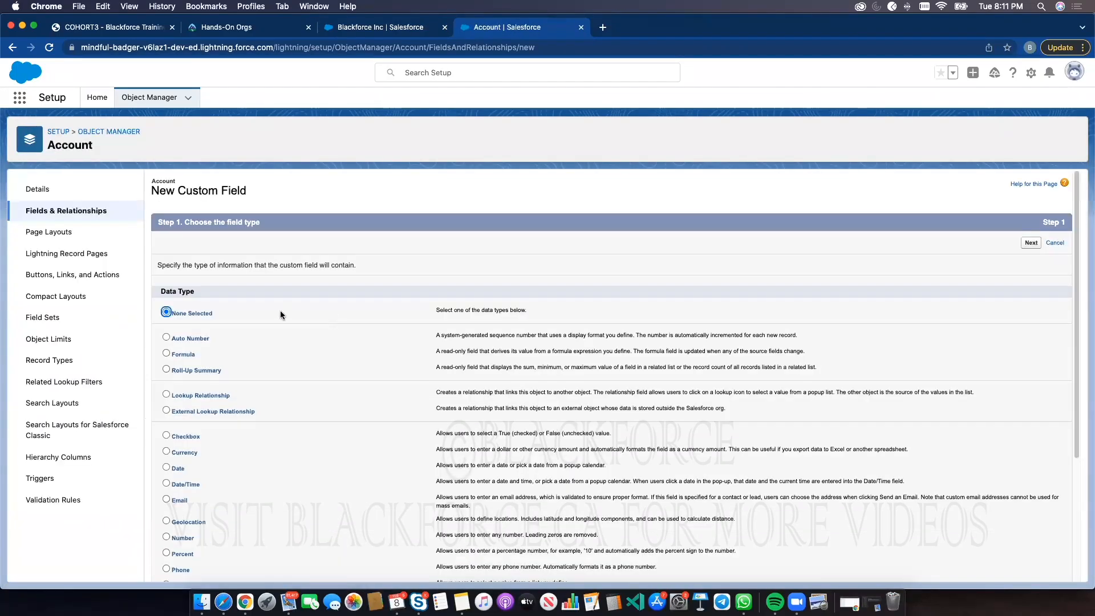
scroll(382, 372, "down", 3)
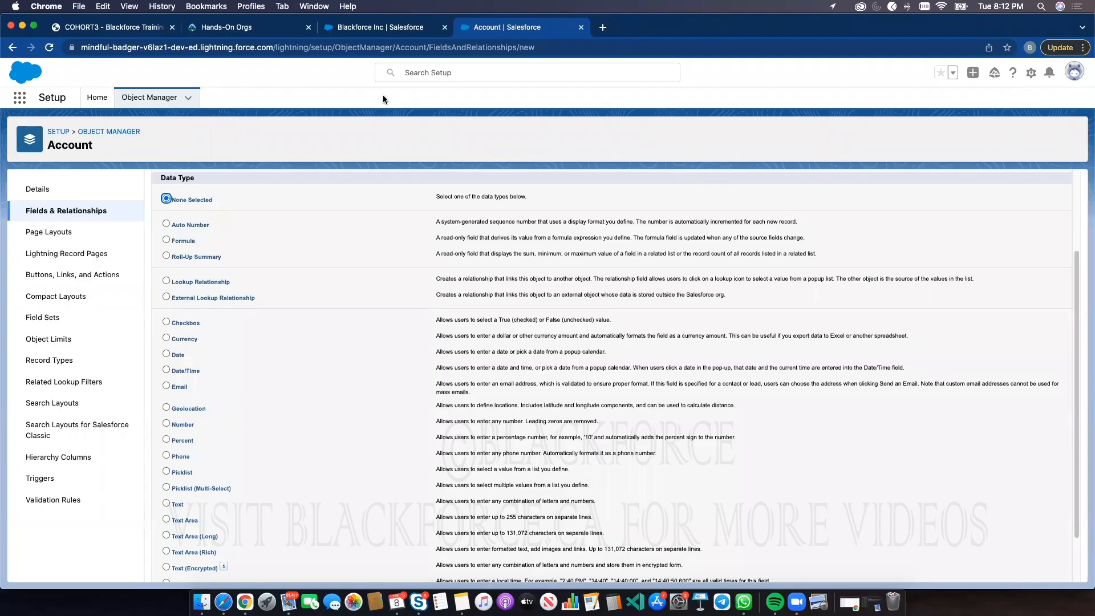
Open the account's details for inline editing and cancel without changes
left_click(379, 29)
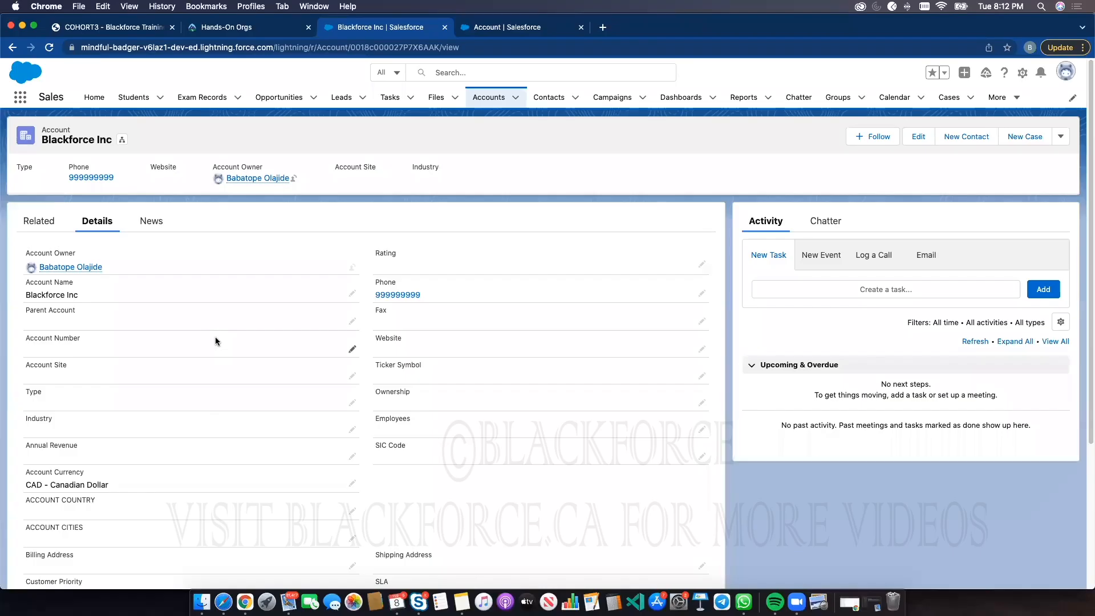
left_click(482, 32)
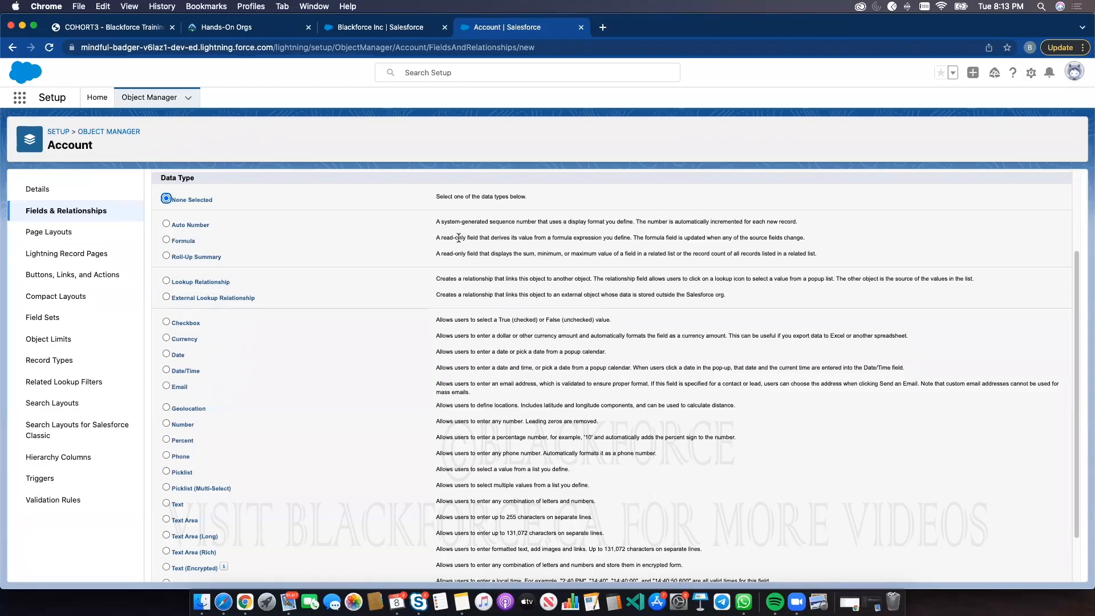
left_click(395, 28)
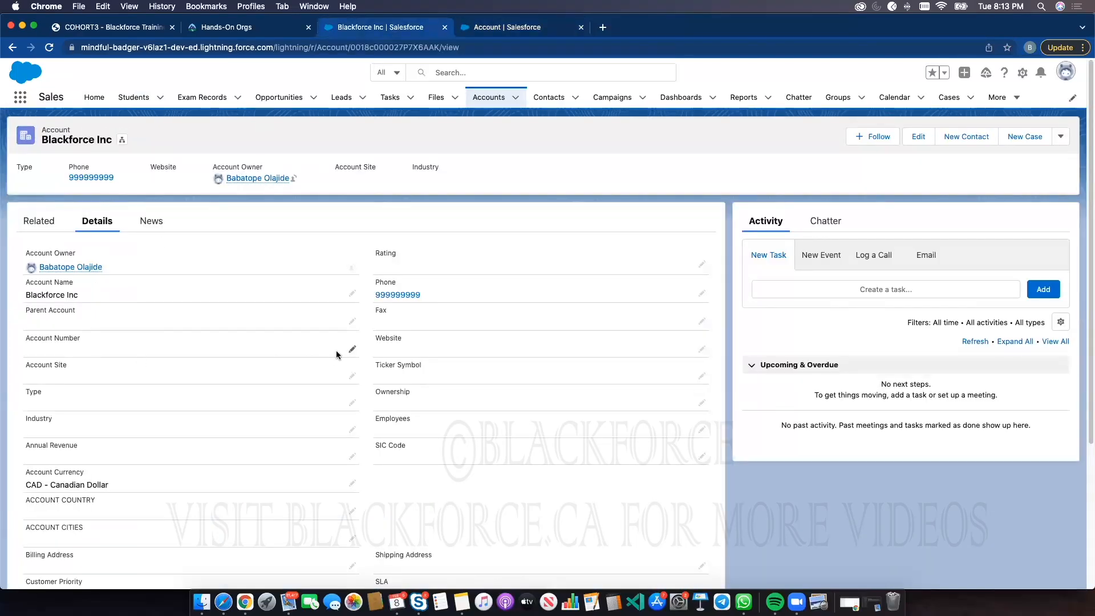
left_click(352, 350)
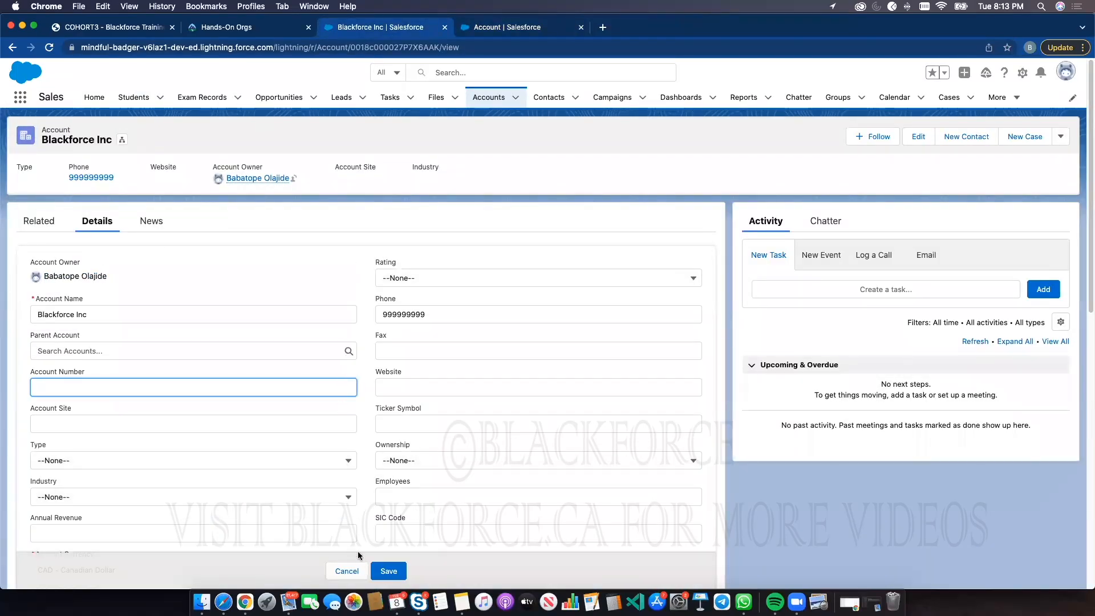
left_click(356, 571)
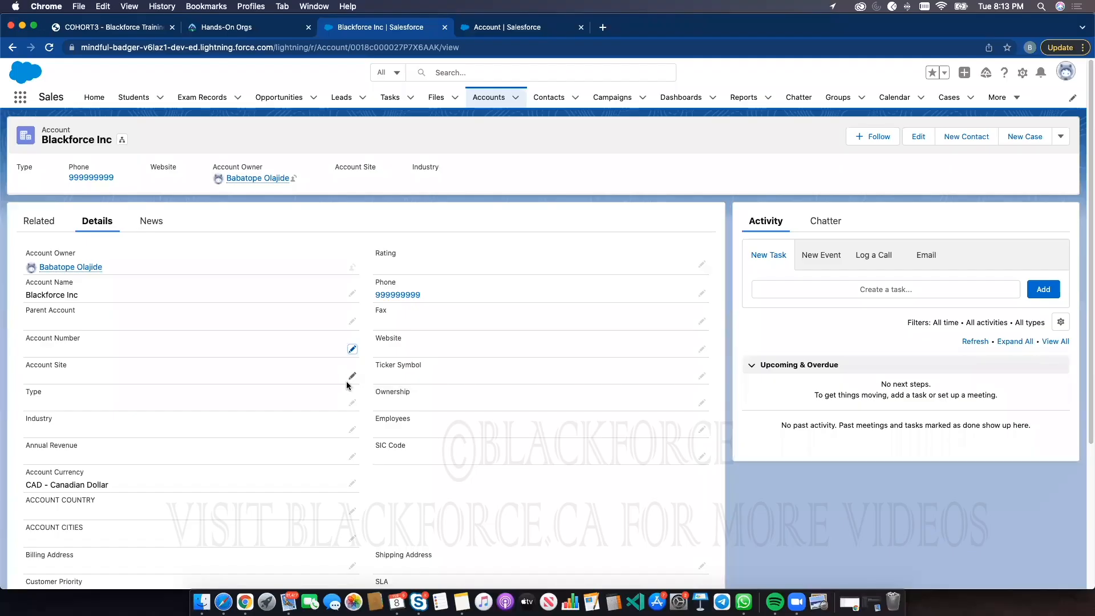
key("ctrl+Tab")
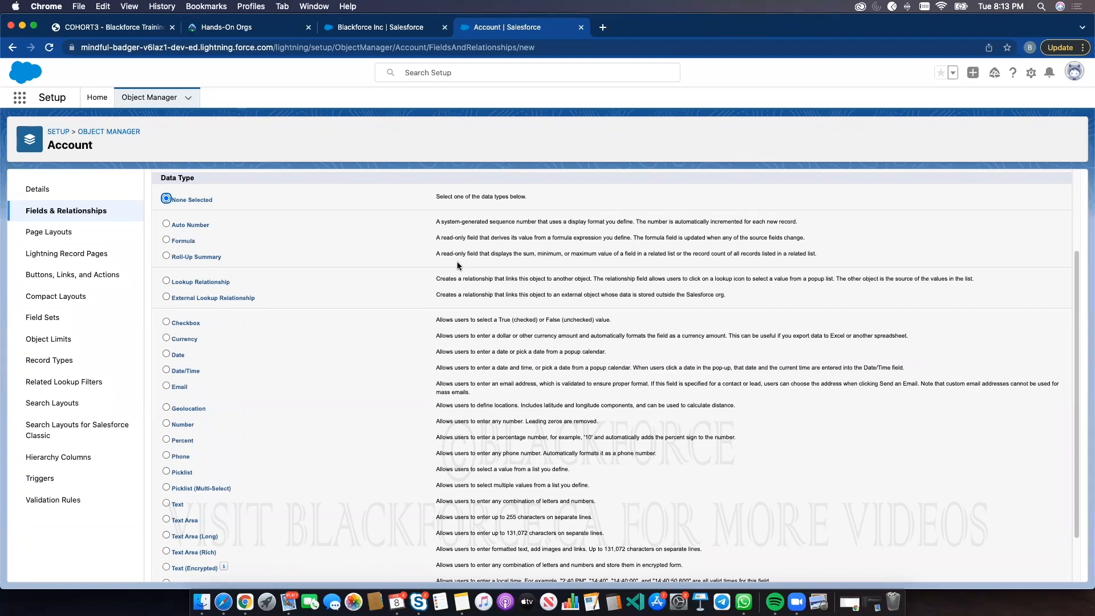
left_click(530, 254)
left_click(358, 30)
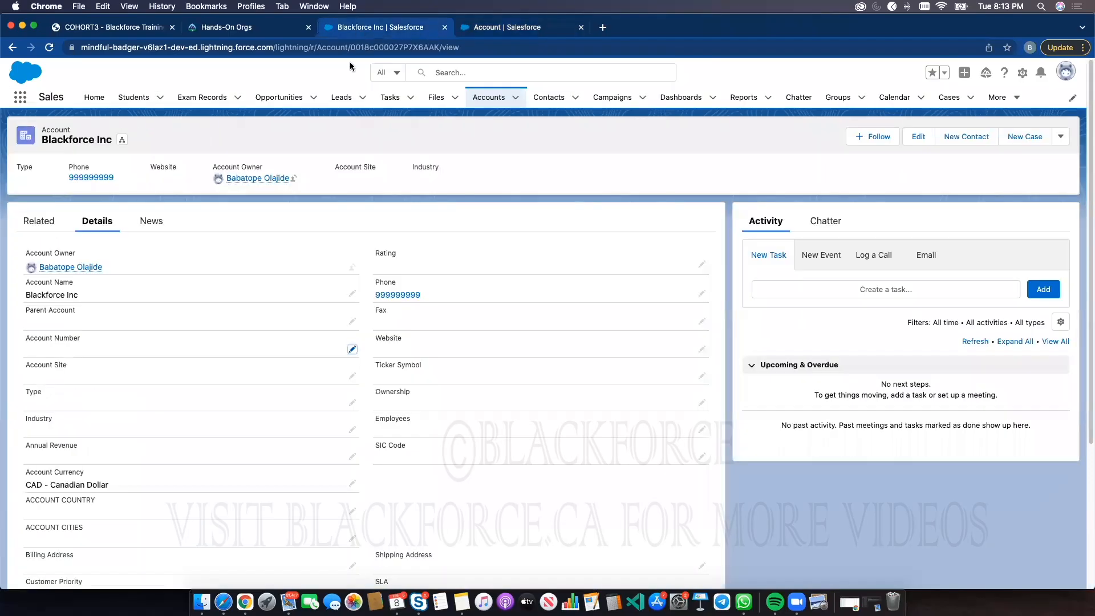
left_click(35, 225)
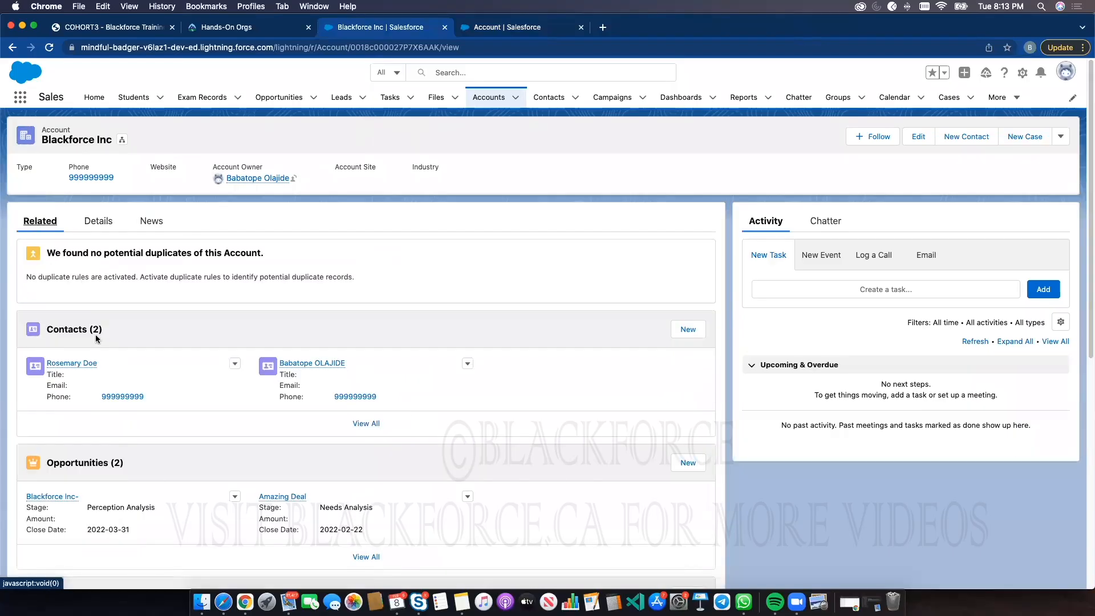
left_click(467, 30)
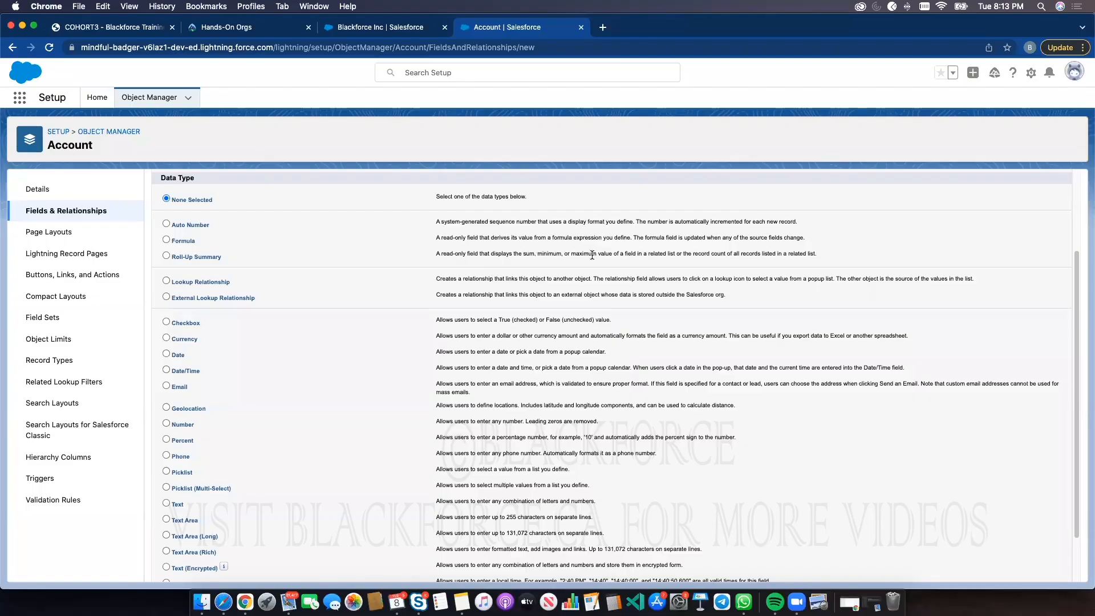
View the Blackforce Inc account's details in its tab, then return to the Setup tab
left_click(412, 27)
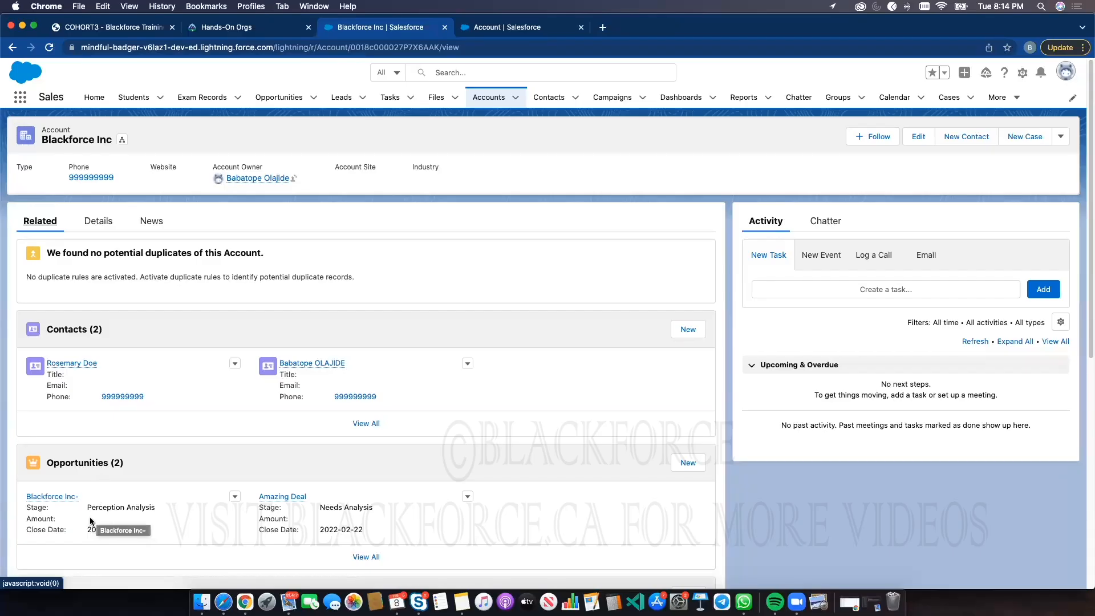
left_click(99, 223)
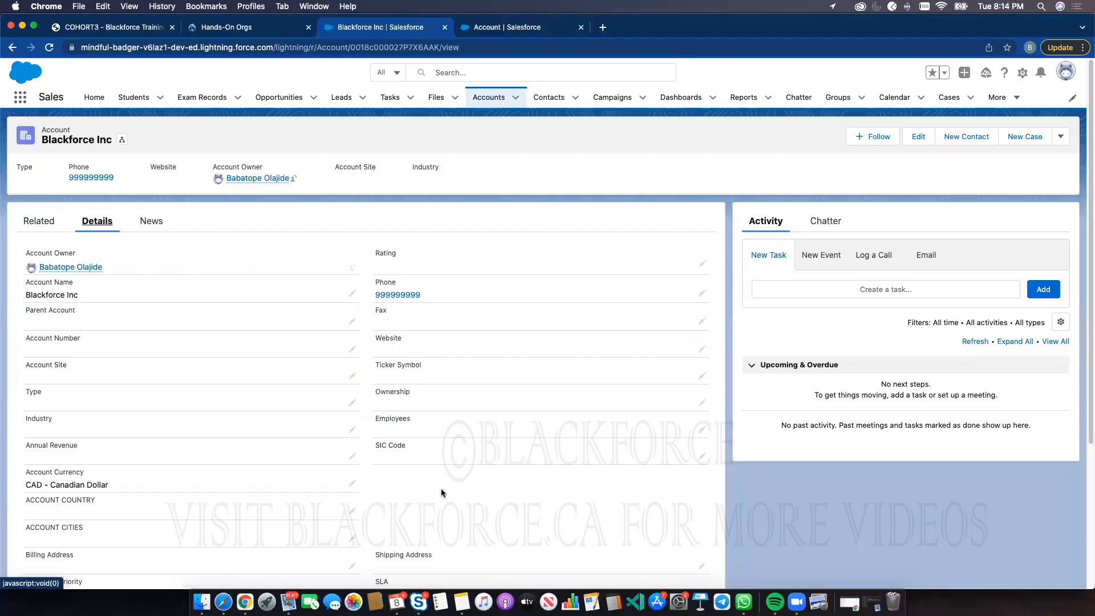
left_click(502, 28)
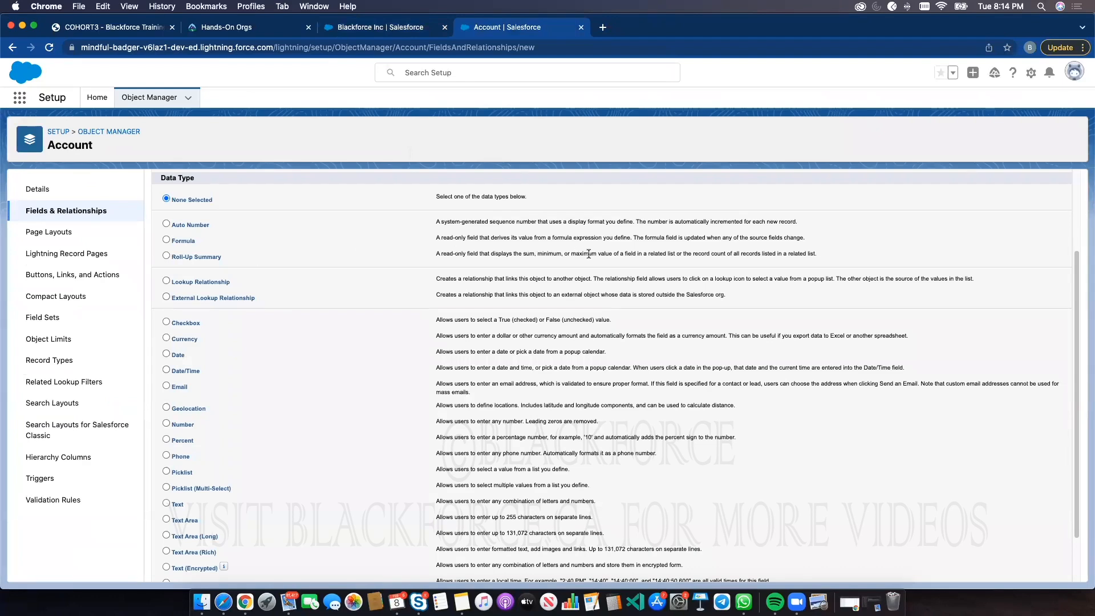
Choose the Roll-Up Summary data type for the new Account custom field and continue
left_click(207, 259)
scroll(710, 506, "down", 2)
left_click(1034, 570)
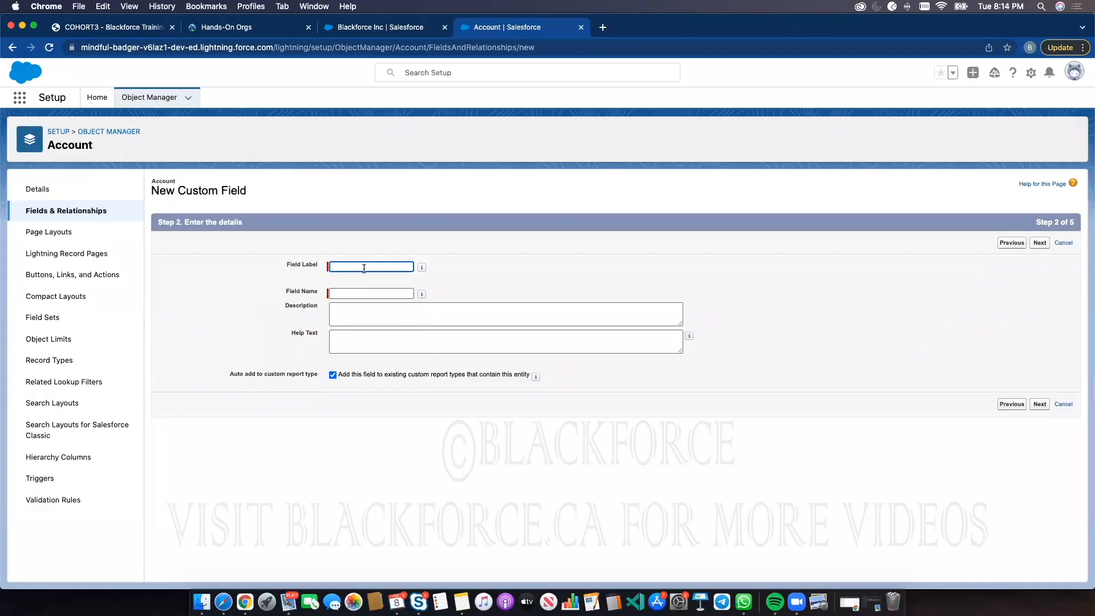
Label the field Average Opportunity Amount and continue to the summary calculation step
left_click(364, 267)
type("Average Oppo")
type("rtunity Amoun")
type("t")
left_click(512, 265)
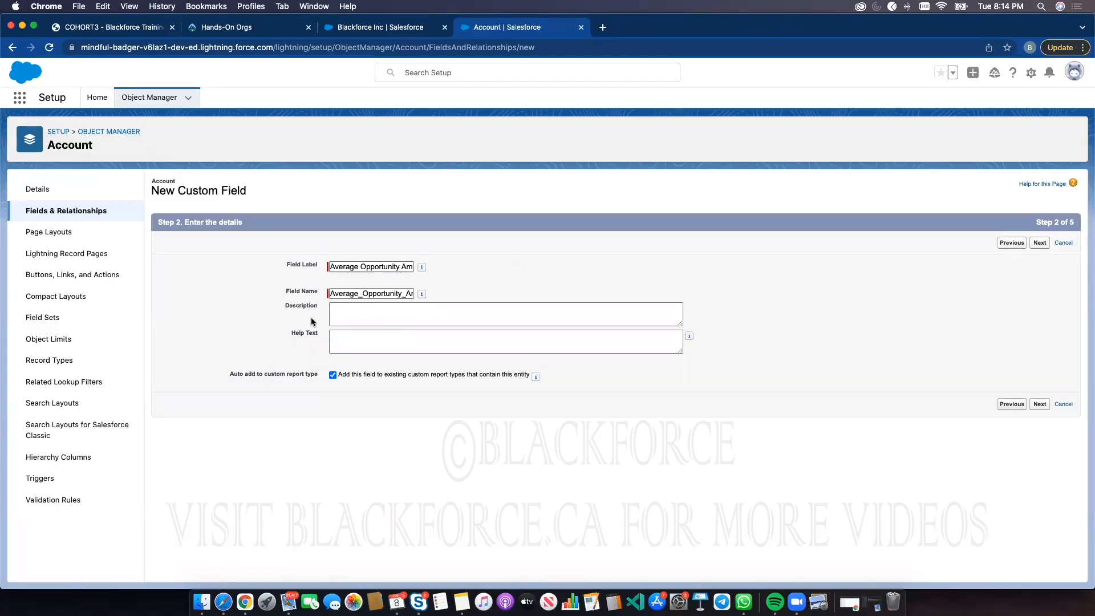
left_click(1040, 405)
Set the summarized object to Opportunities with the SUM roll-up type
left_click(356, 292)
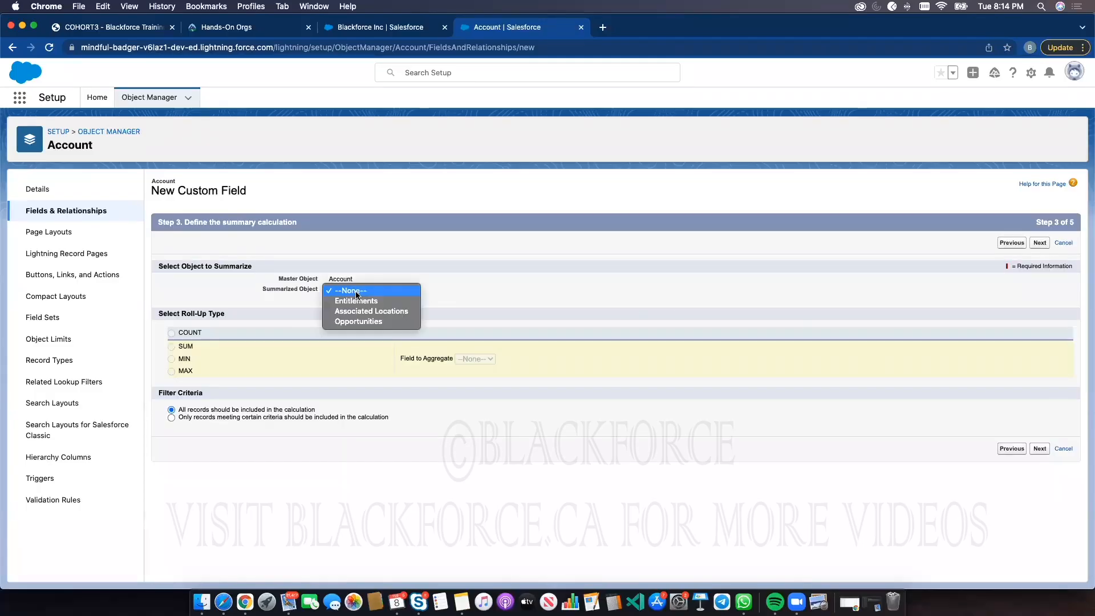
left_click(361, 323)
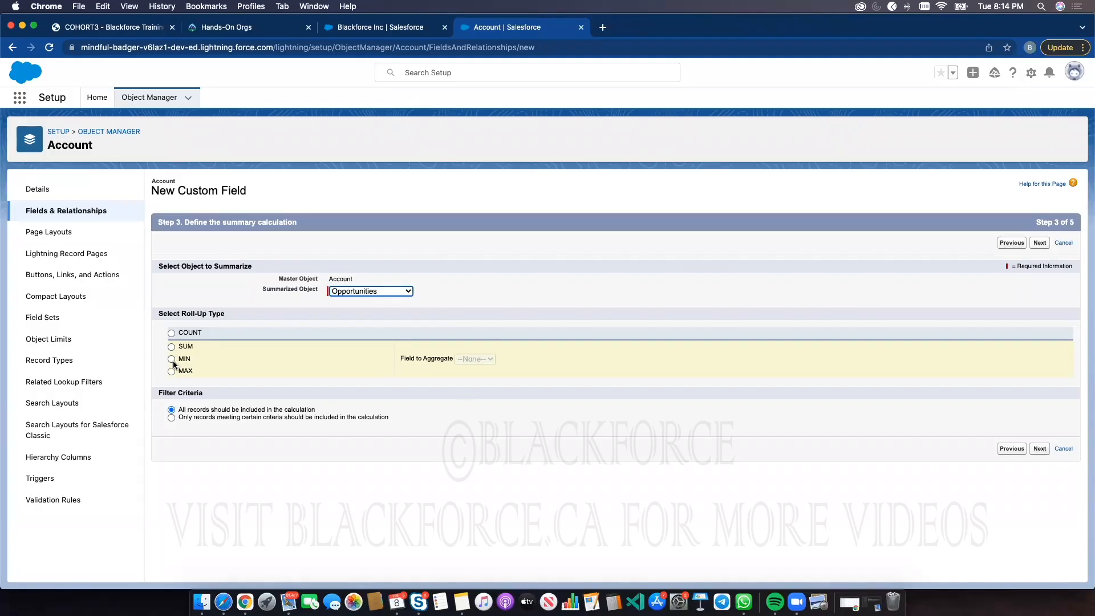
left_click(171, 346)
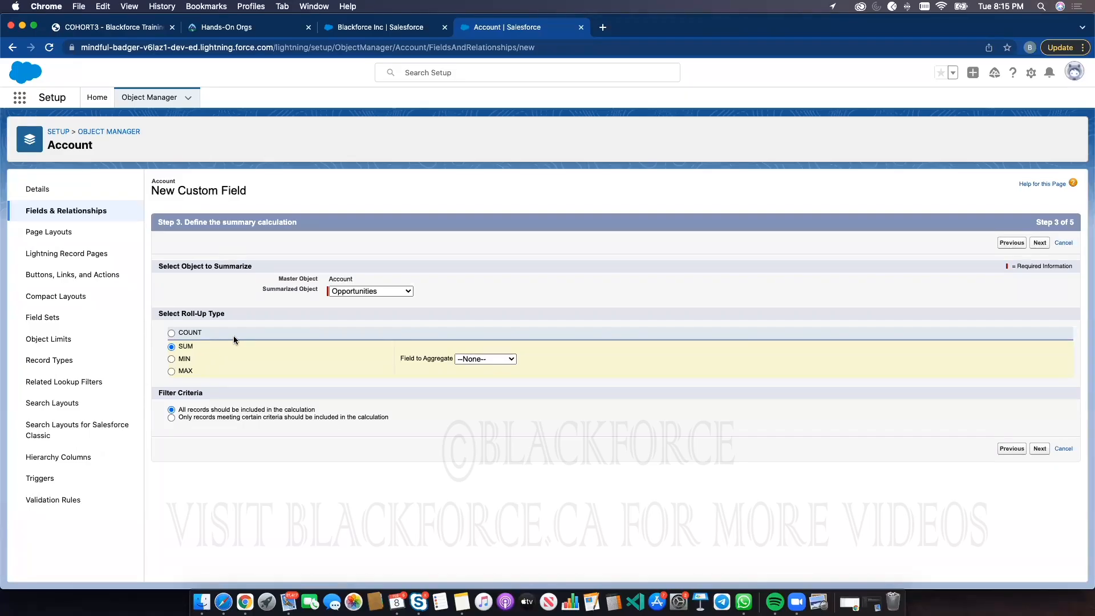
Go back and rename the field label and name to Sum Opportunity Amount and Sum_Opportunity_Amount, then continue
left_click(487, 358)
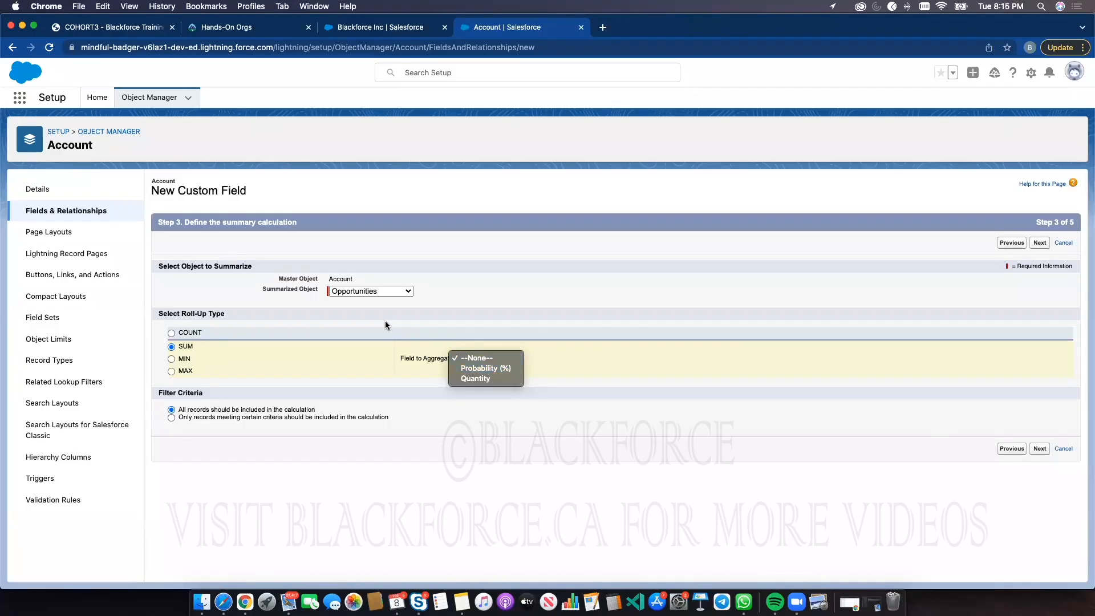
left_click(1004, 450)
left_click(1012, 448)
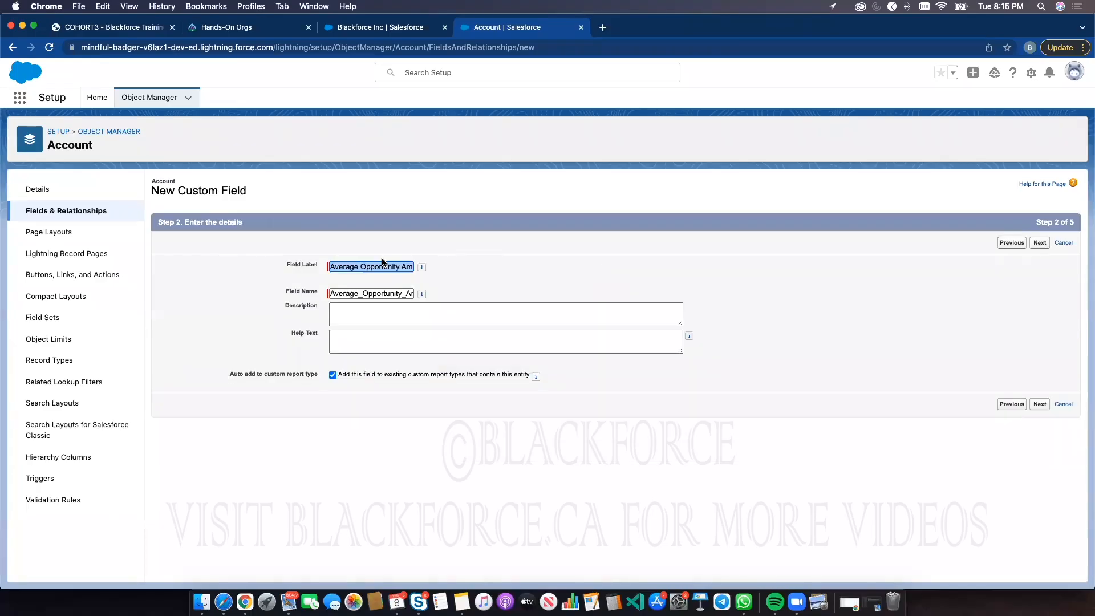
double_click(350, 265)
type("Sum")
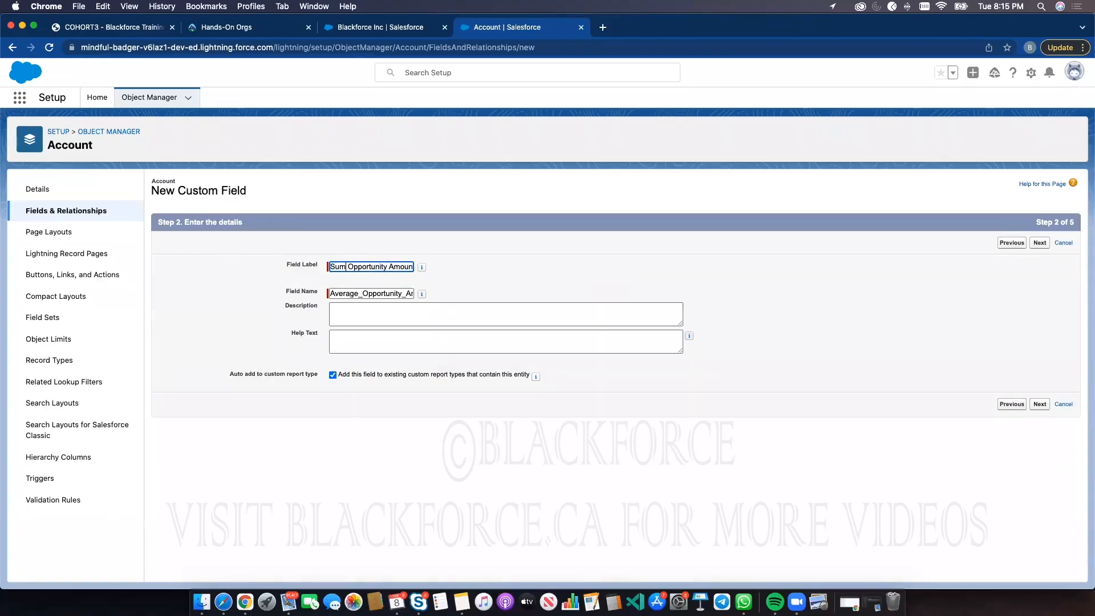
double_click(357, 293)
type("Sum")
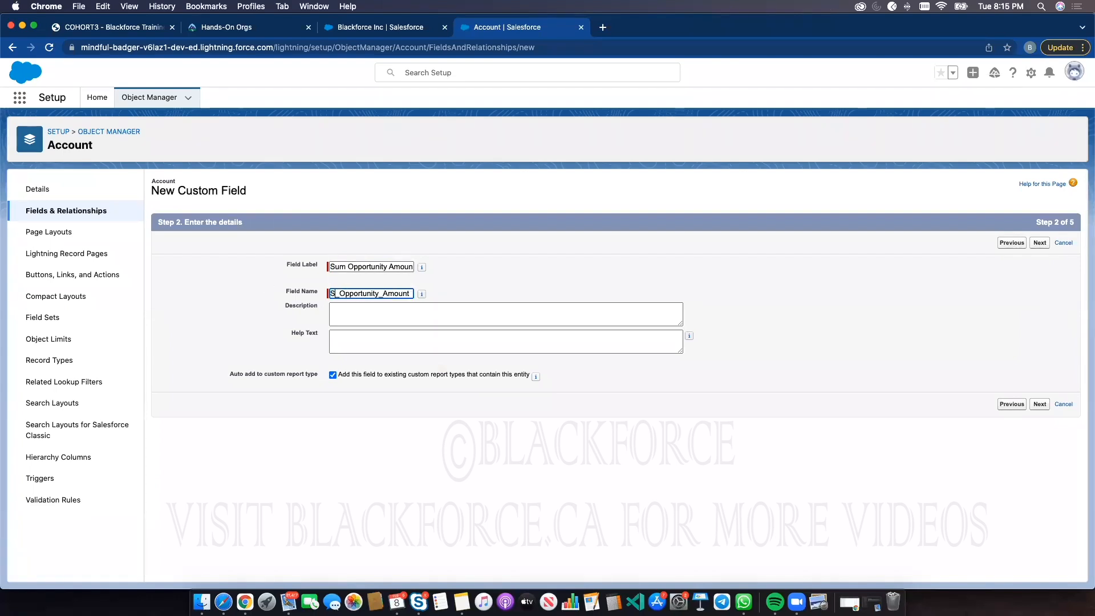
left_click(1039, 404)
Set the field to aggregate to Quantity
left_click(502, 355)
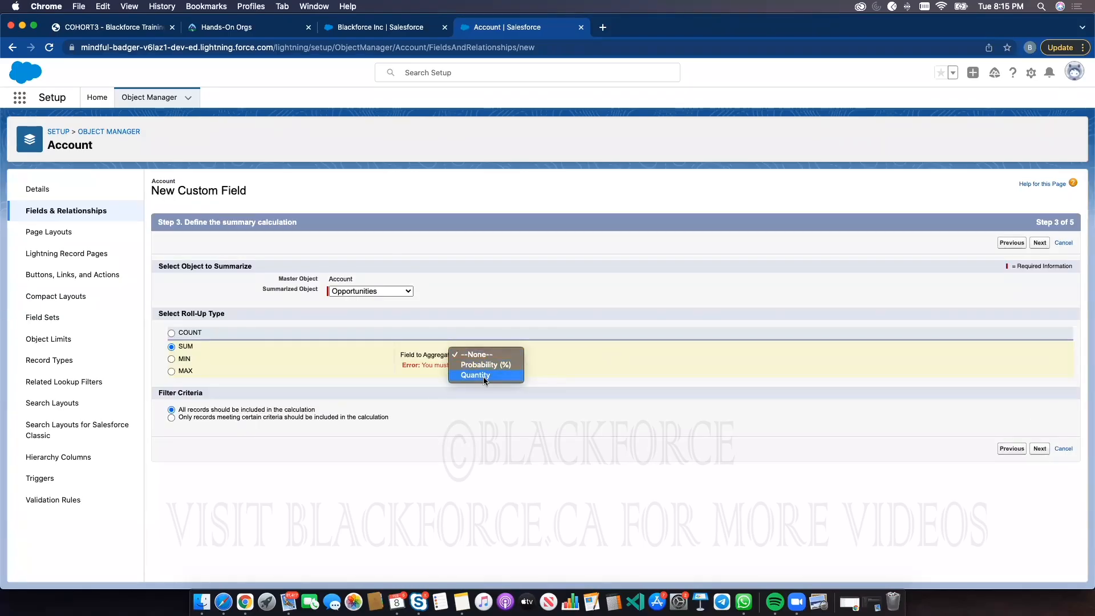
left_click(485, 377)
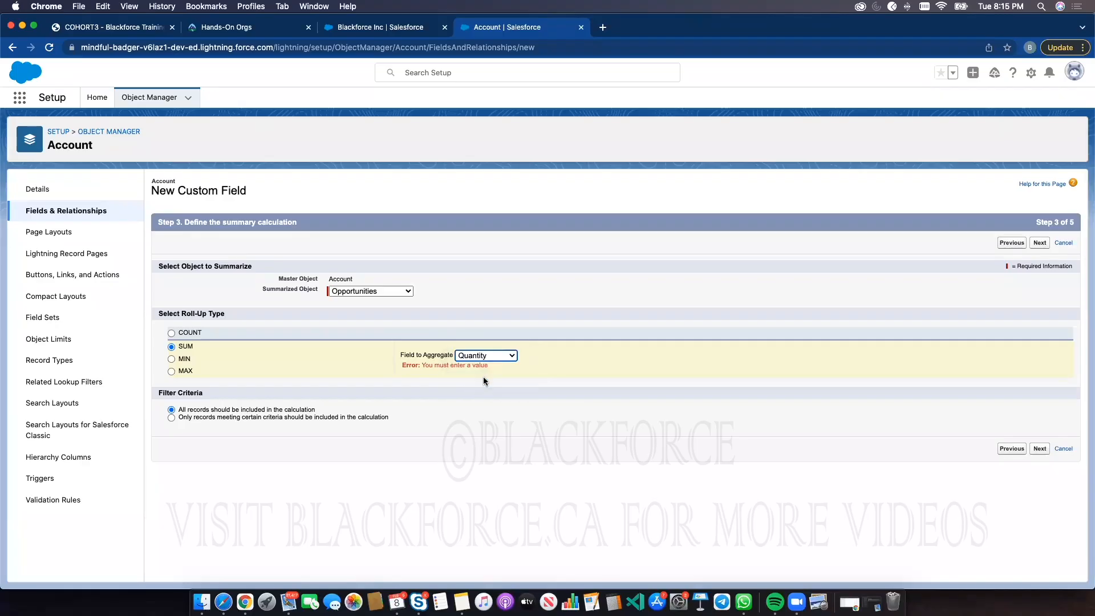
Open a new opportunity form from the Opportunities list to review its fields, then close it
left_click(408, 32)
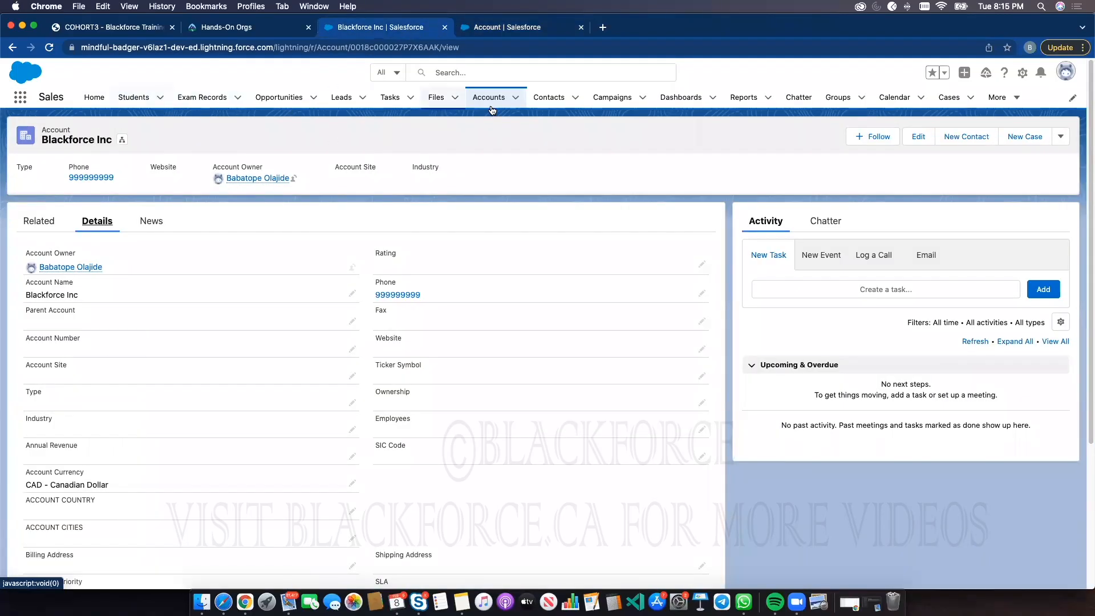
left_click(308, 96)
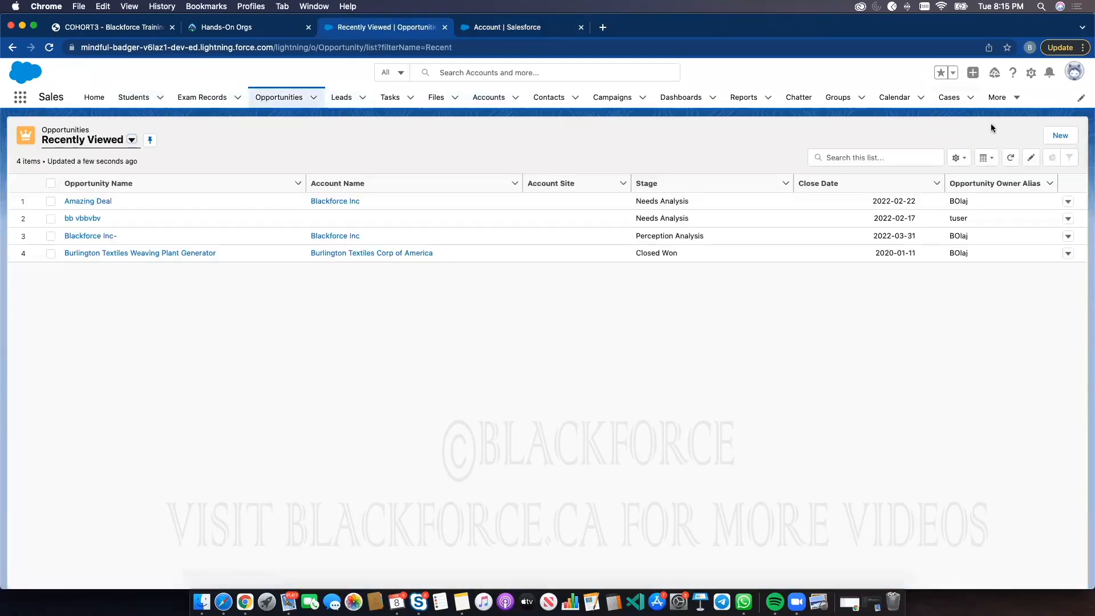
left_click(1062, 135)
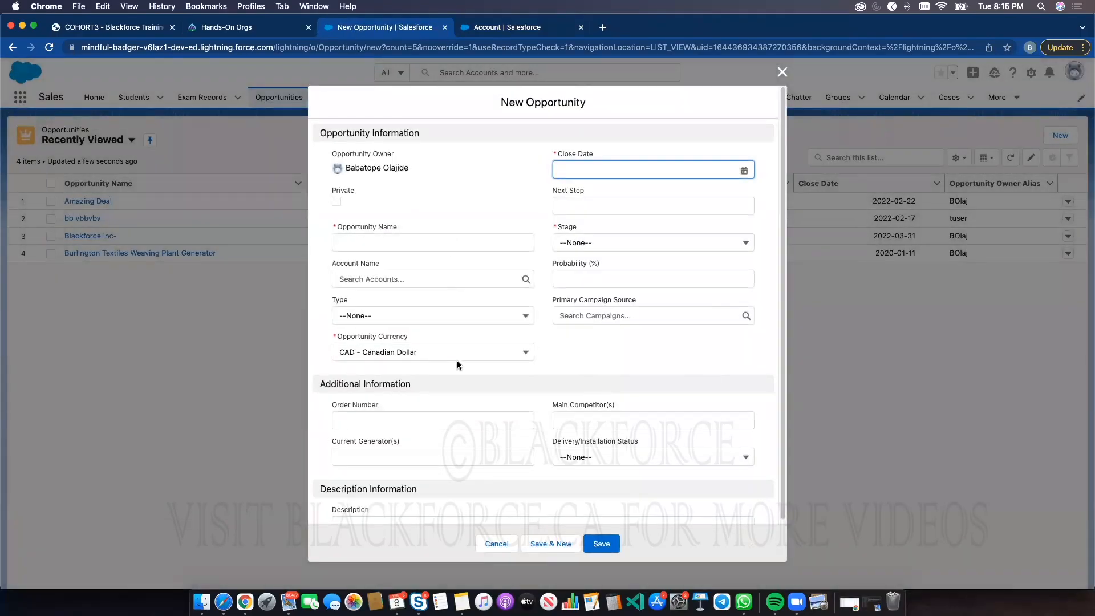
scroll(457, 362, "down", 2)
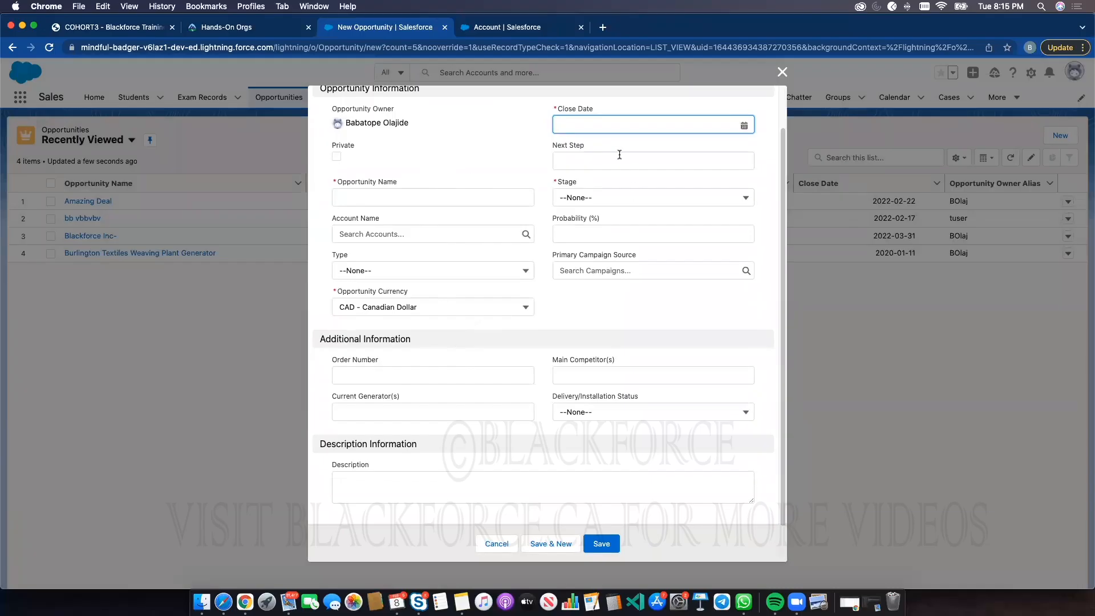
scroll(619, 155, "up", 2)
left_click(582, 284)
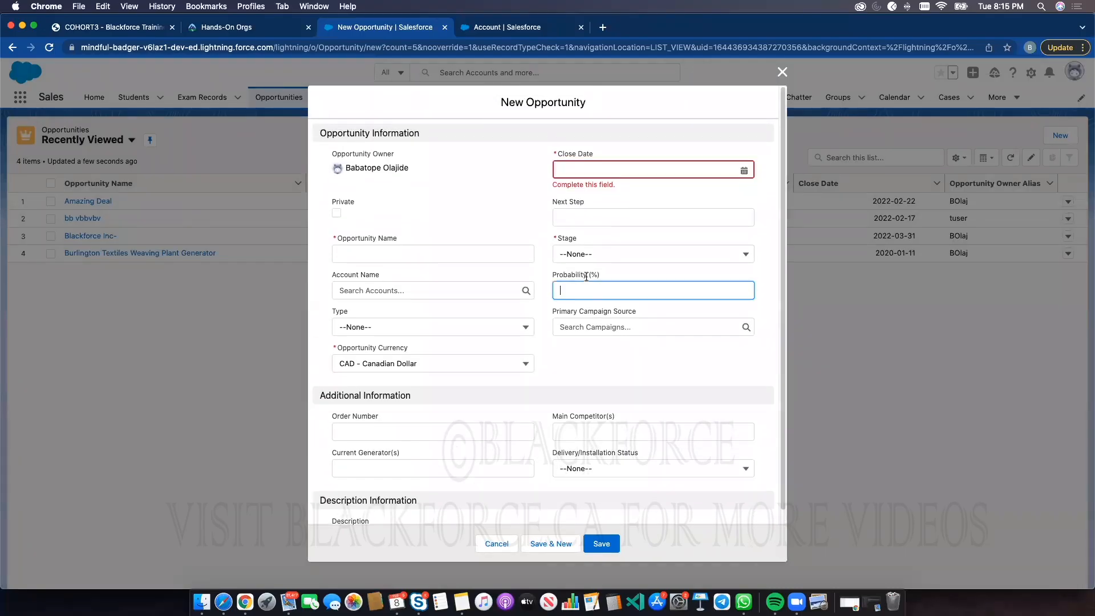
scroll(592, 300, "down", 1)
scroll(457, 320, "down", 2)
scroll(460, 319, "up", 3)
left_click(782, 72)
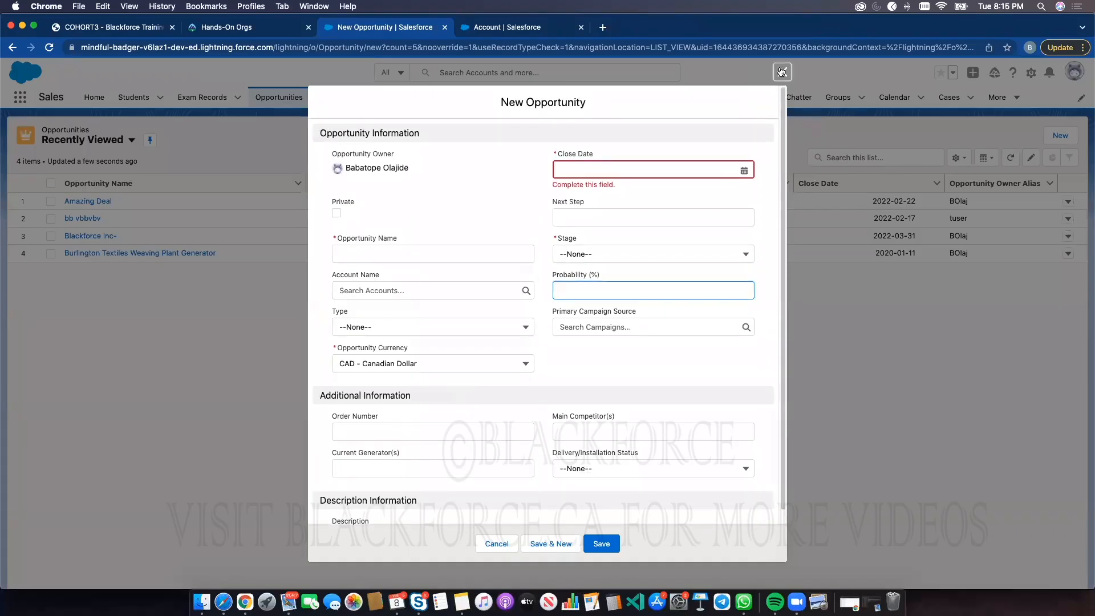
Back in the field wizard, switch the roll-up type to MIN and review the fields available to aggregate
left_click(502, 26)
left_click(492, 357)
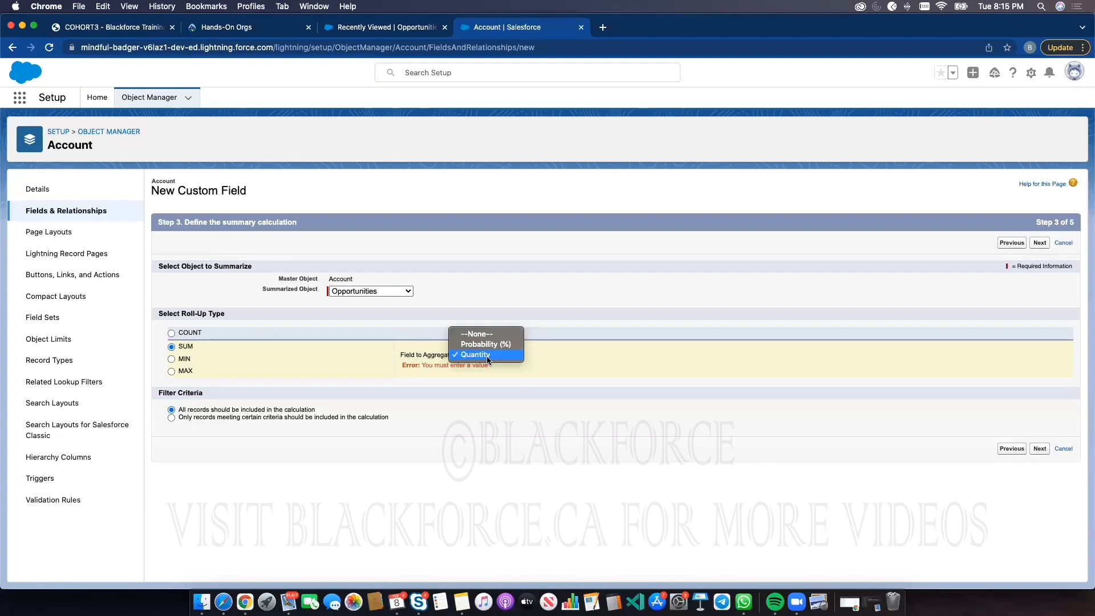
left_click(179, 333)
left_click(179, 333)
left_click(183, 359)
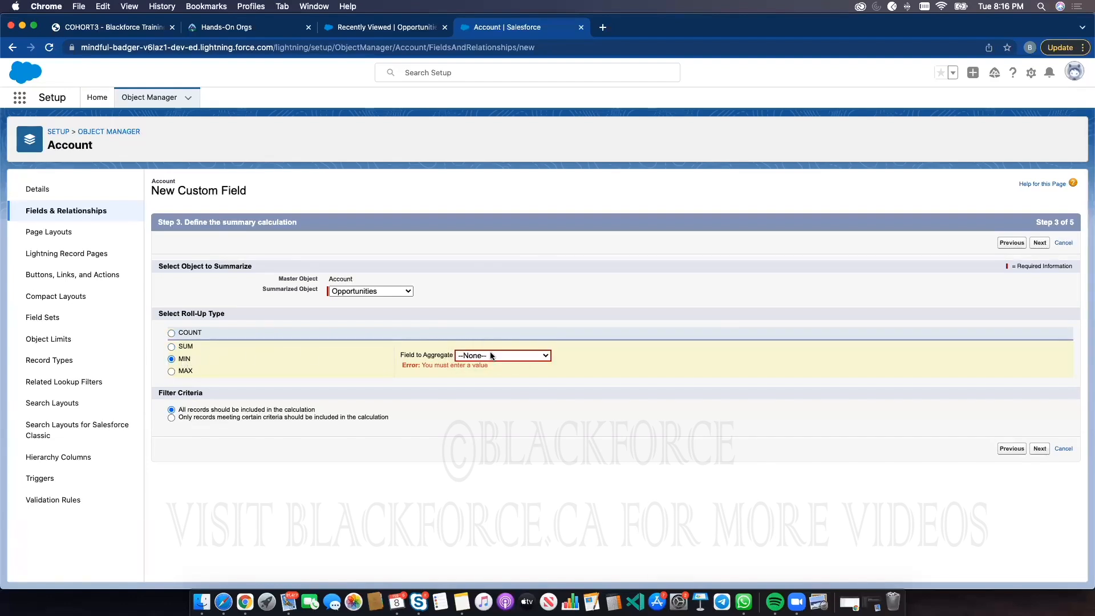
left_click(491, 356)
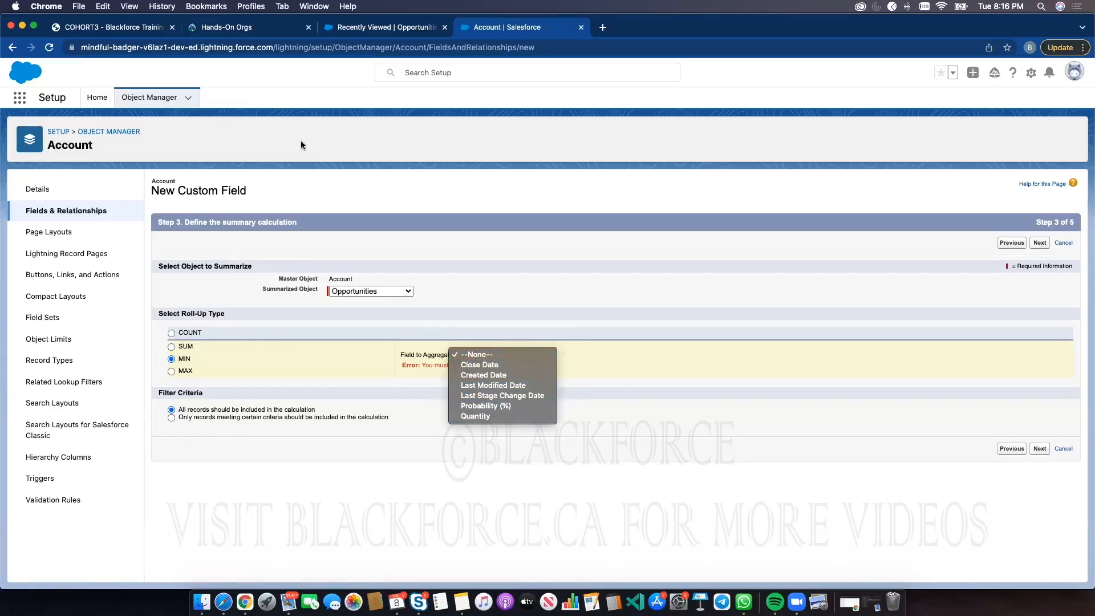
Open Object Manager in a new tab and filter the objects for opp
right_click(153, 101)
right_click(154, 101)
left_click(204, 105)
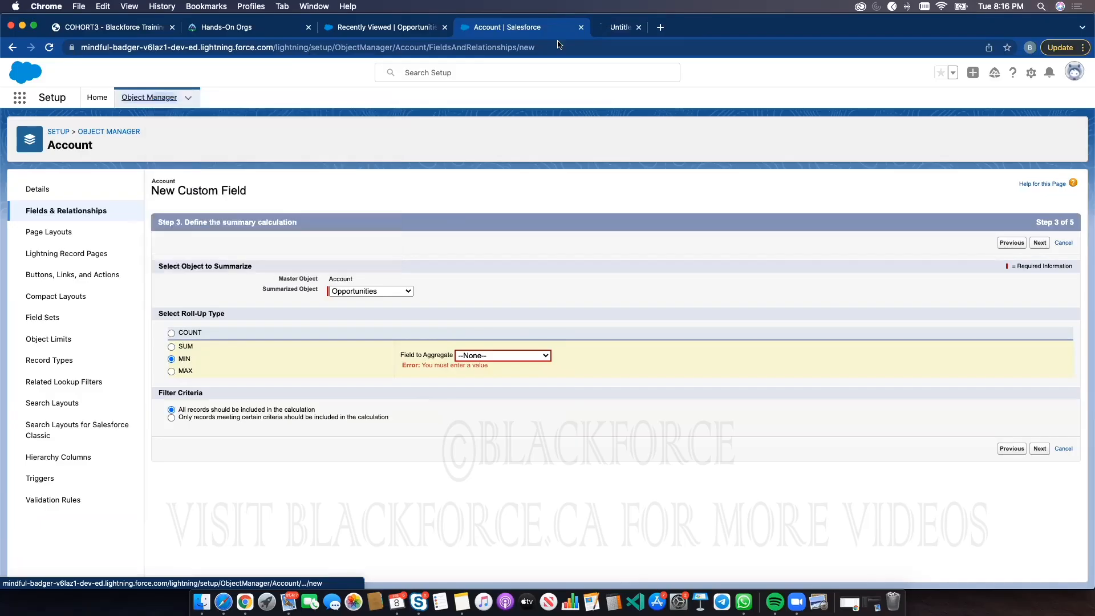
key("ctrl+Tab")
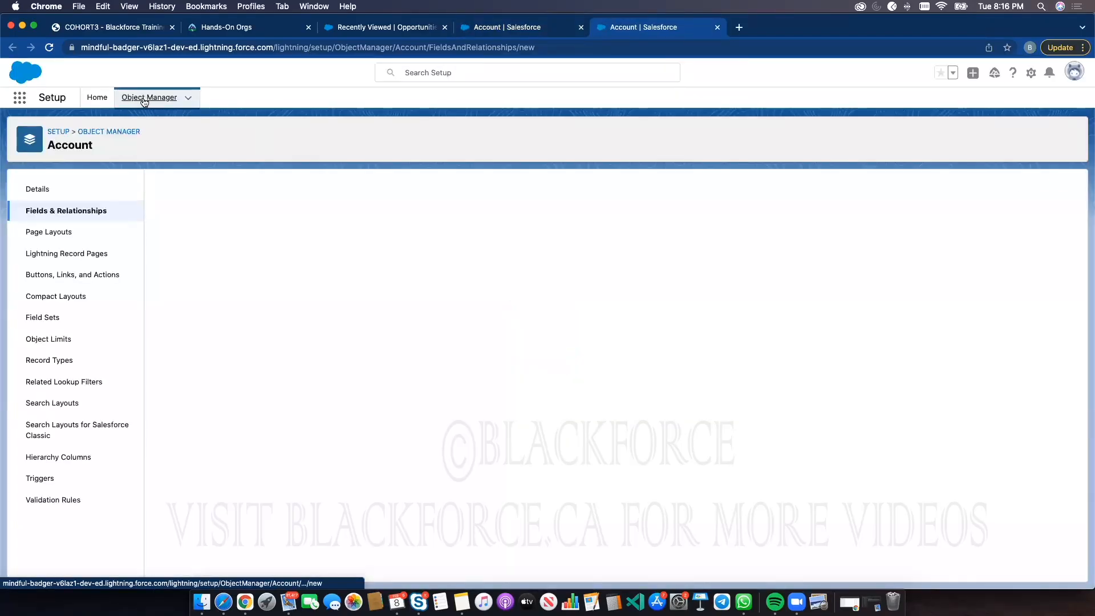
left_click(144, 100)
left_click(902, 136)
type("op")
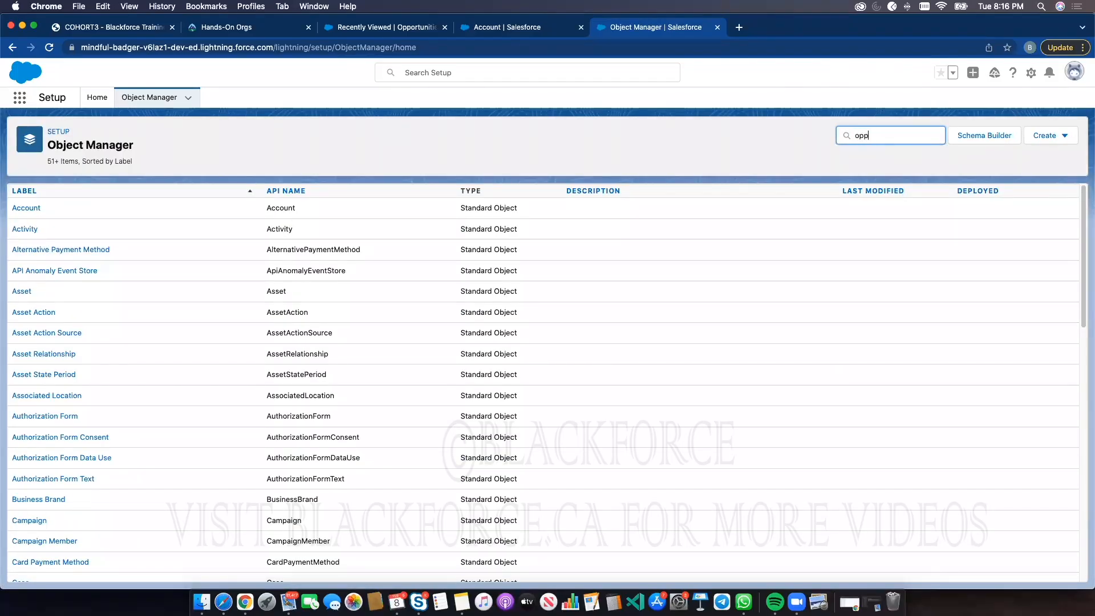
type("p")
Open the Opportunity object's fields, search for quantity, and view the Quantity field's details
left_click(36, 207)
left_click(98, 220)
left_click(750, 183)
type("quantity")
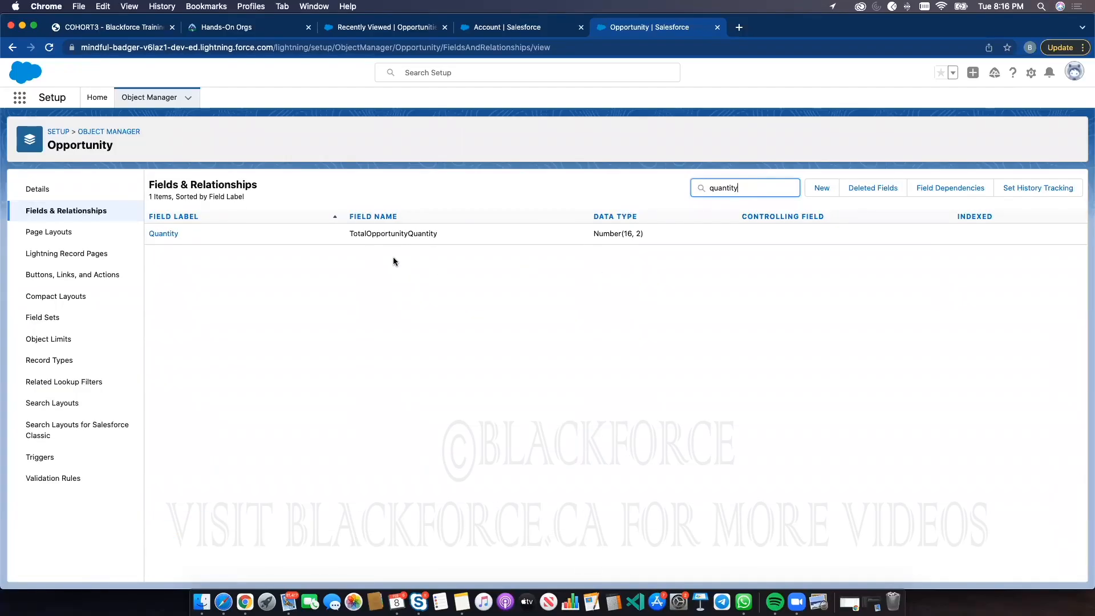
left_click(166, 233)
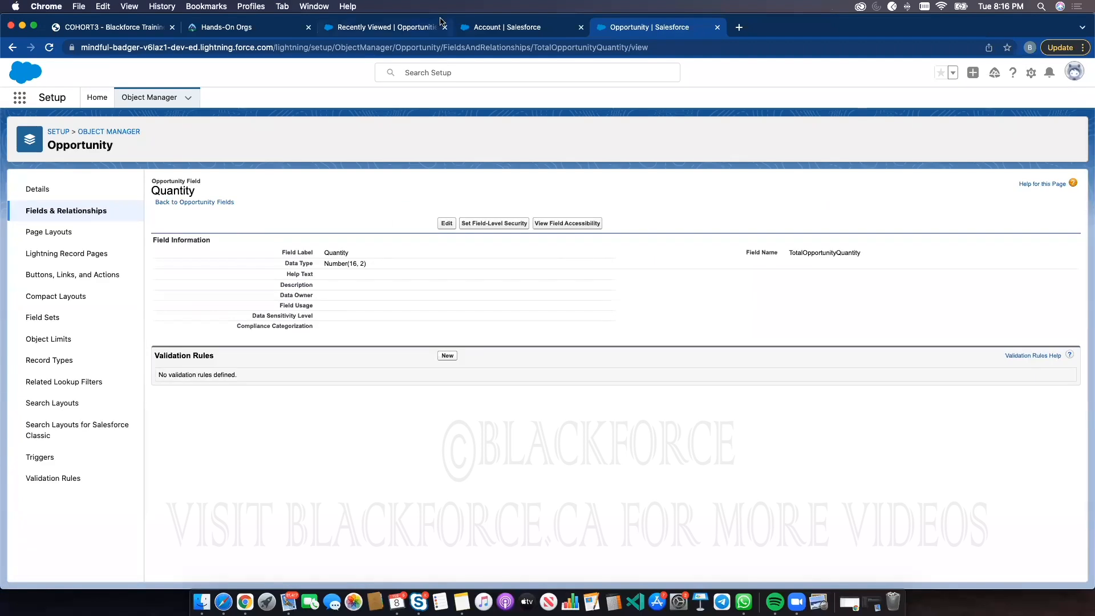
Open a new opportunity form and search the page for quan
left_click(386, 30)
left_click(273, 100)
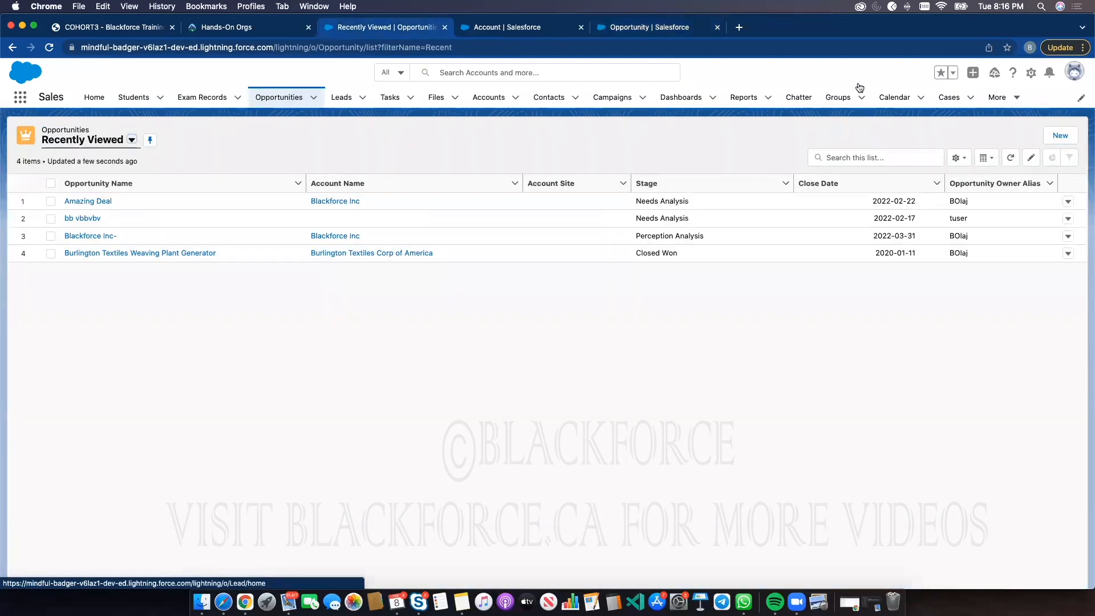
left_click(1060, 135)
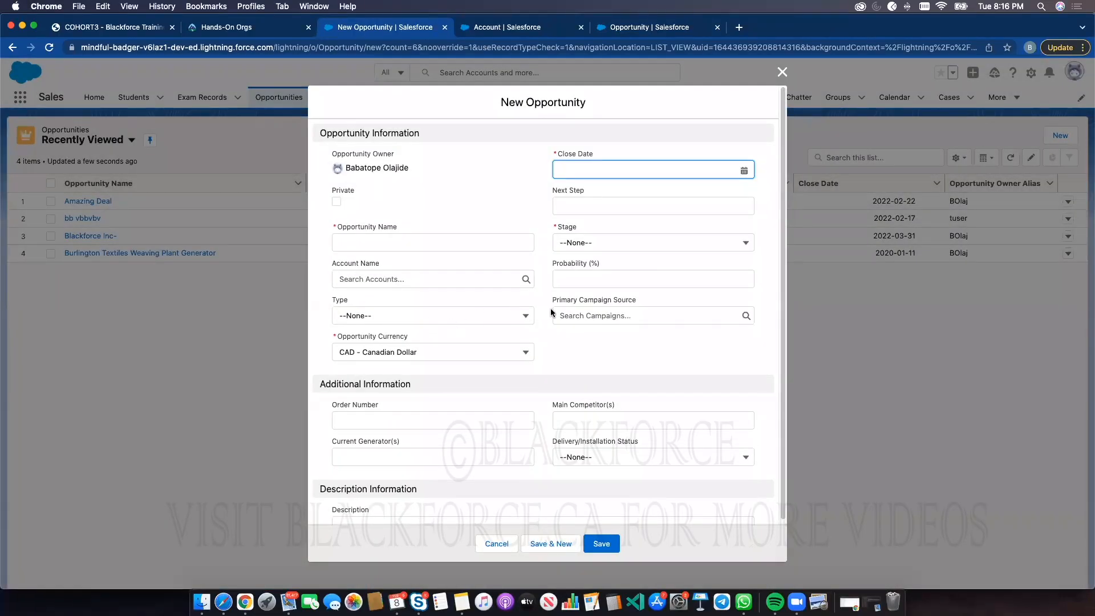
key("super+f")
type("q")
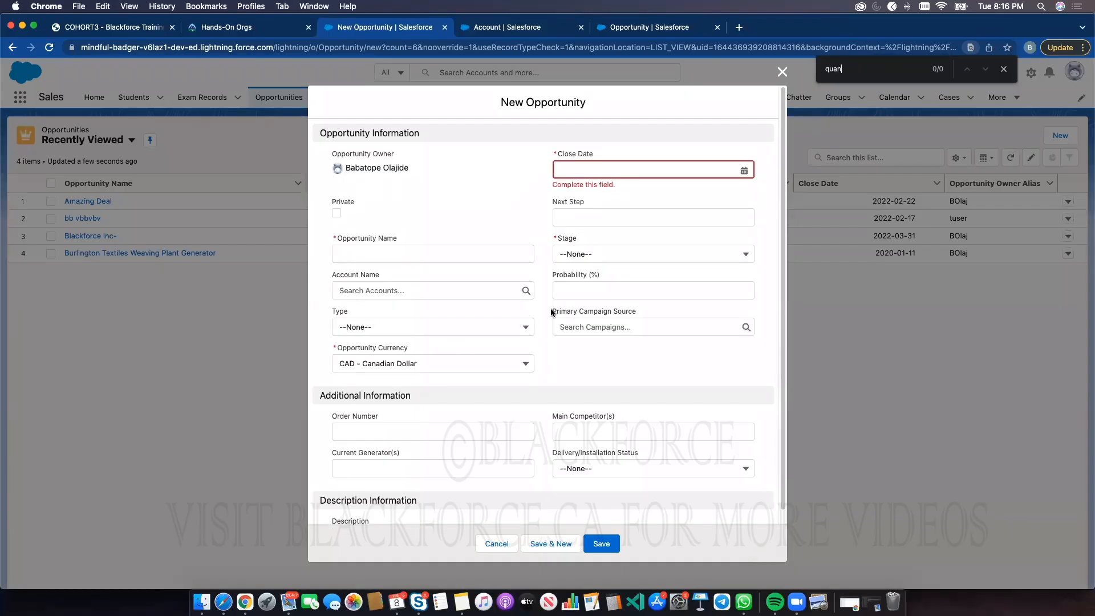
key("BackSpace")
Return to the Quantity field details and select its data type text
left_click(627, 28)
double_click(336, 253)
double_click(340, 263)
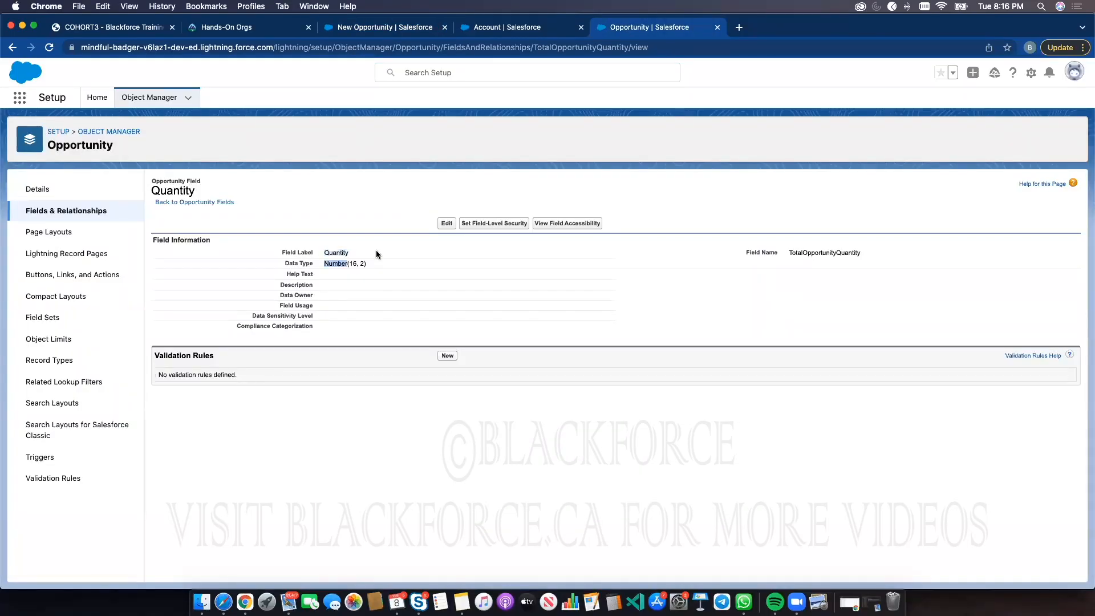
In the Opportunity Layout page layout, add the Quantity field to the Opportunity Information section
left_click(49, 232)
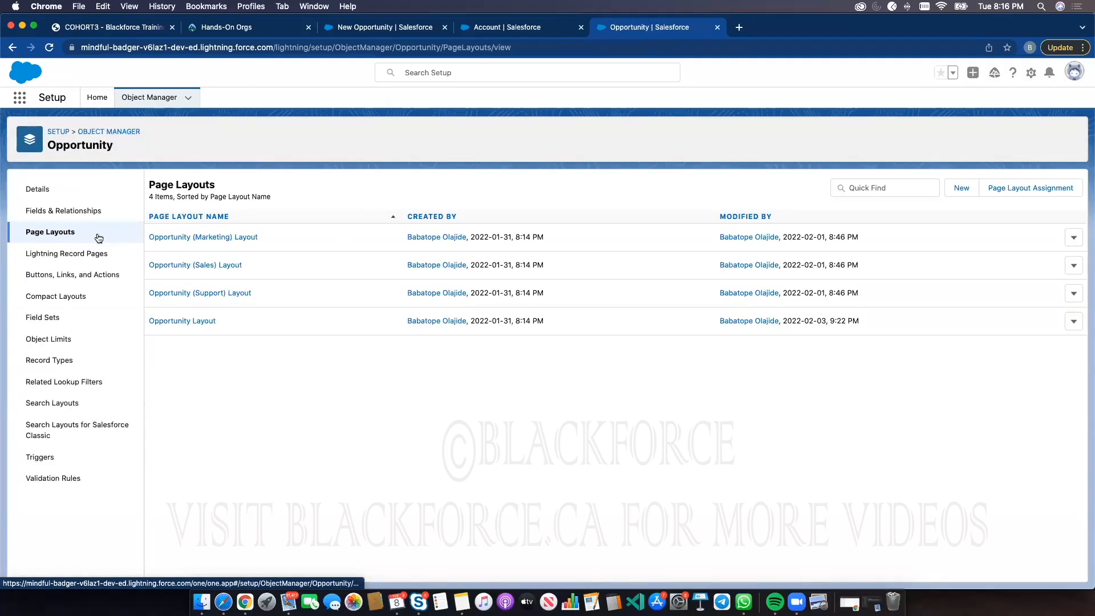
left_click(211, 321)
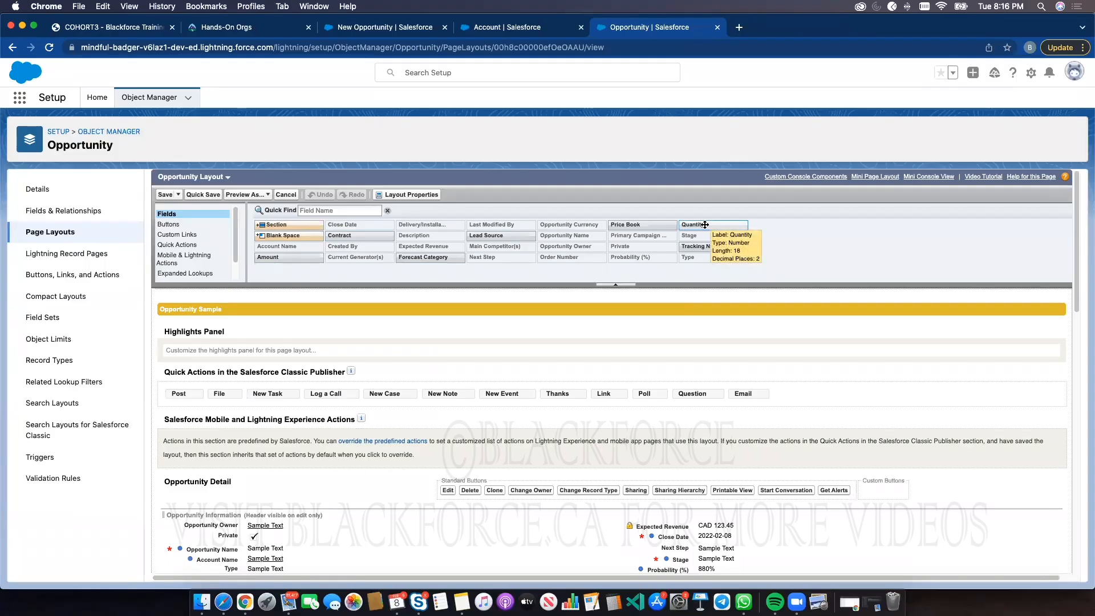
left_click_drag(713, 224, 291, 531)
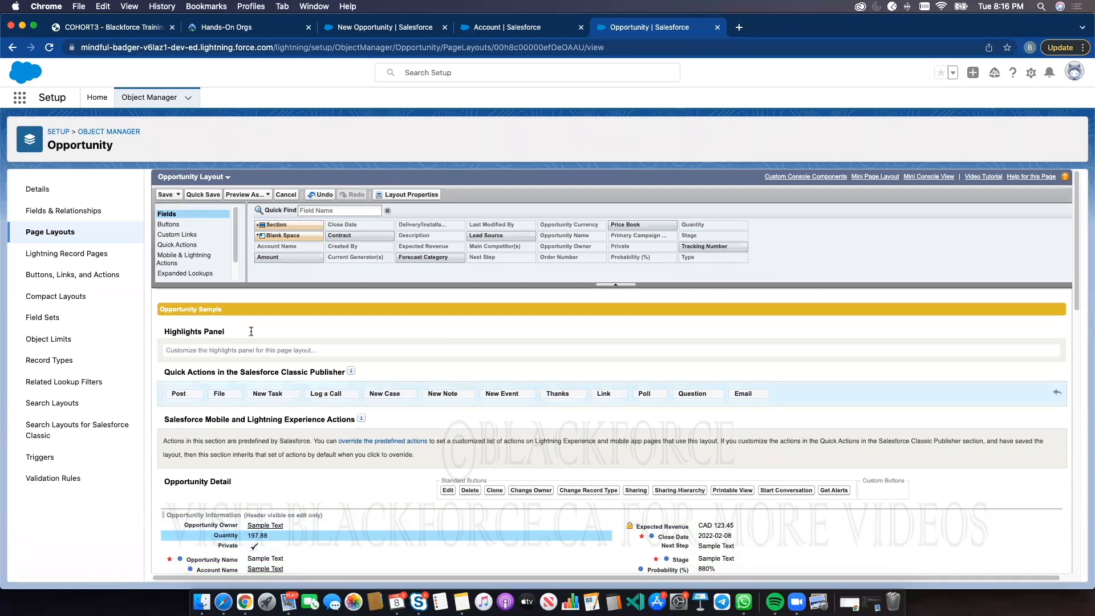
Save the Opportunity Layout and check the Quantity field on a refreshed New Opportunity form
left_click(166, 194)
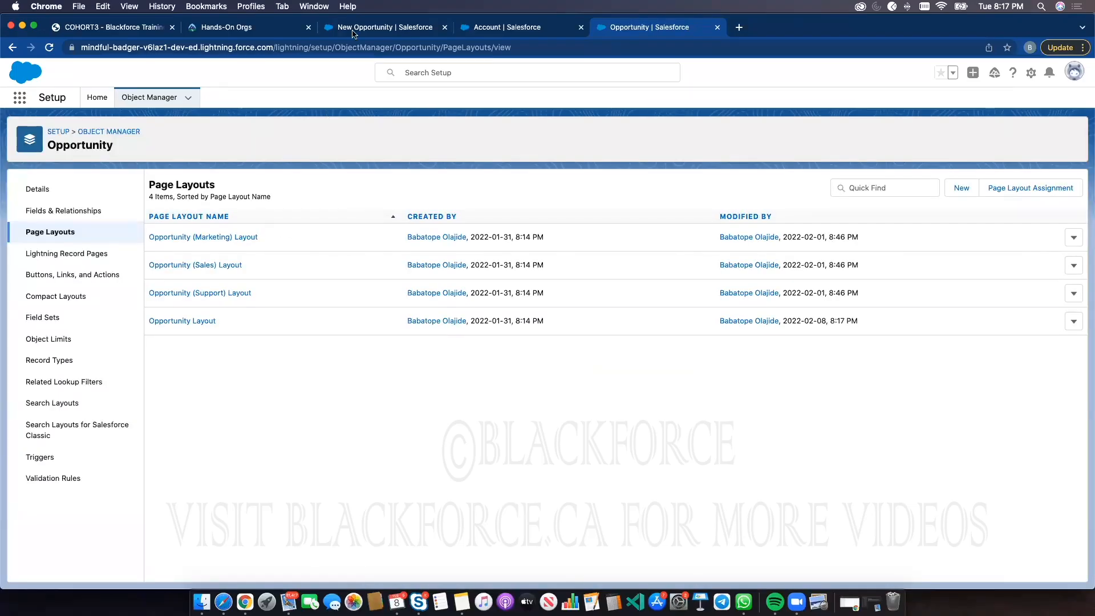
left_click(353, 28)
left_click(782, 72)
left_click(55, 47)
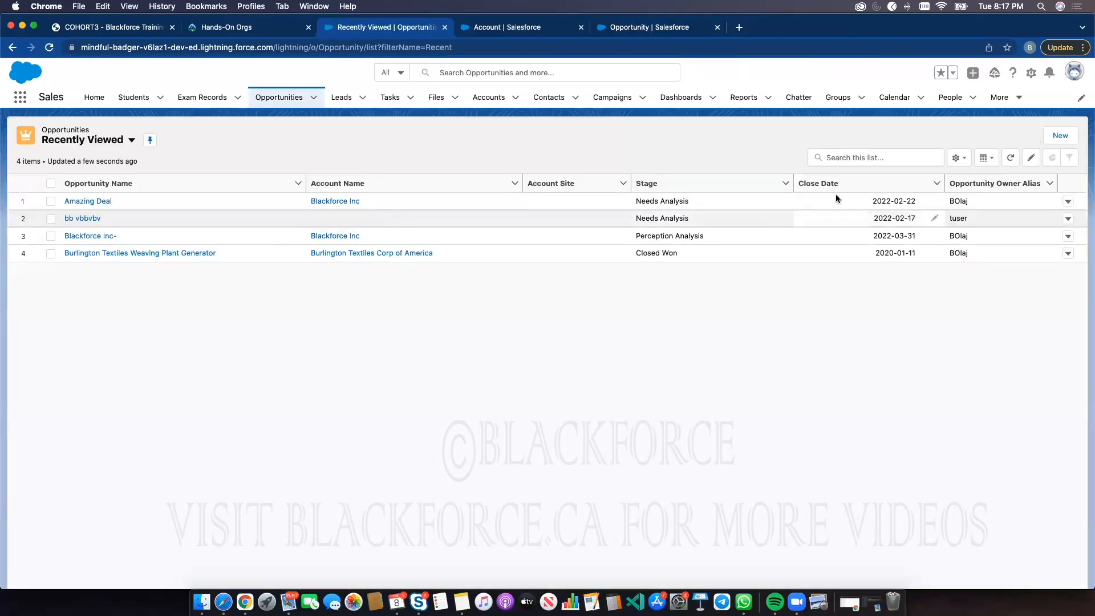
left_click(1060, 135)
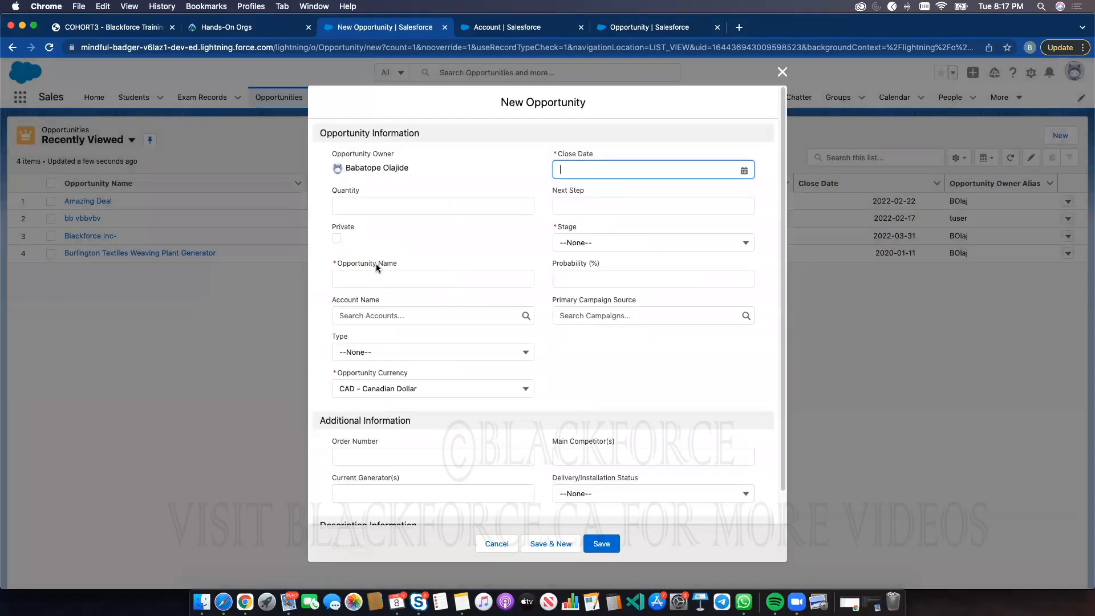
left_click(365, 204)
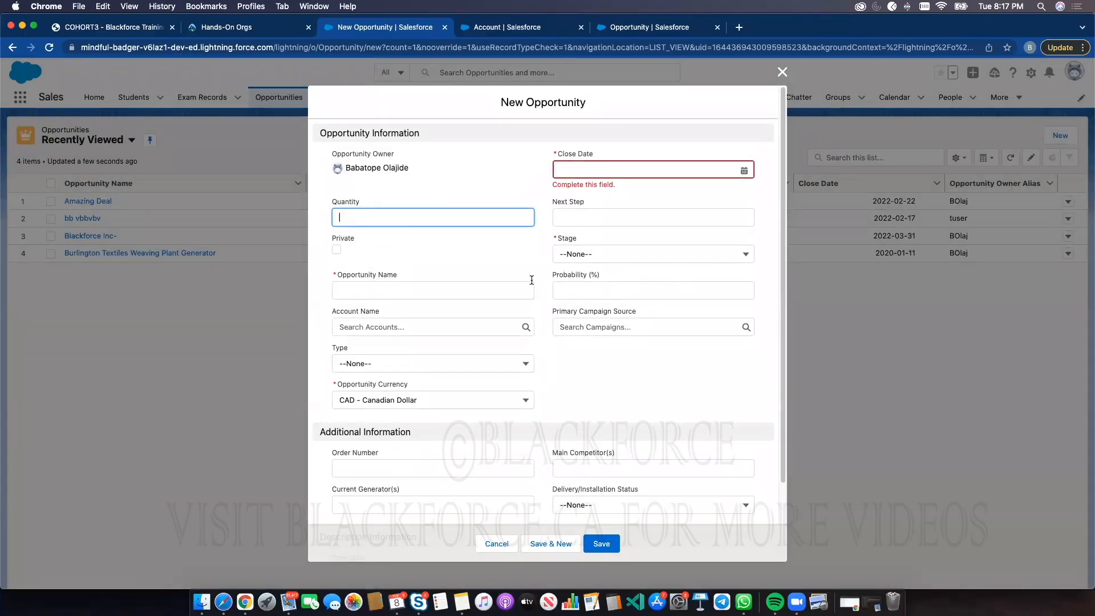
scroll(373, 430, "down", 3)
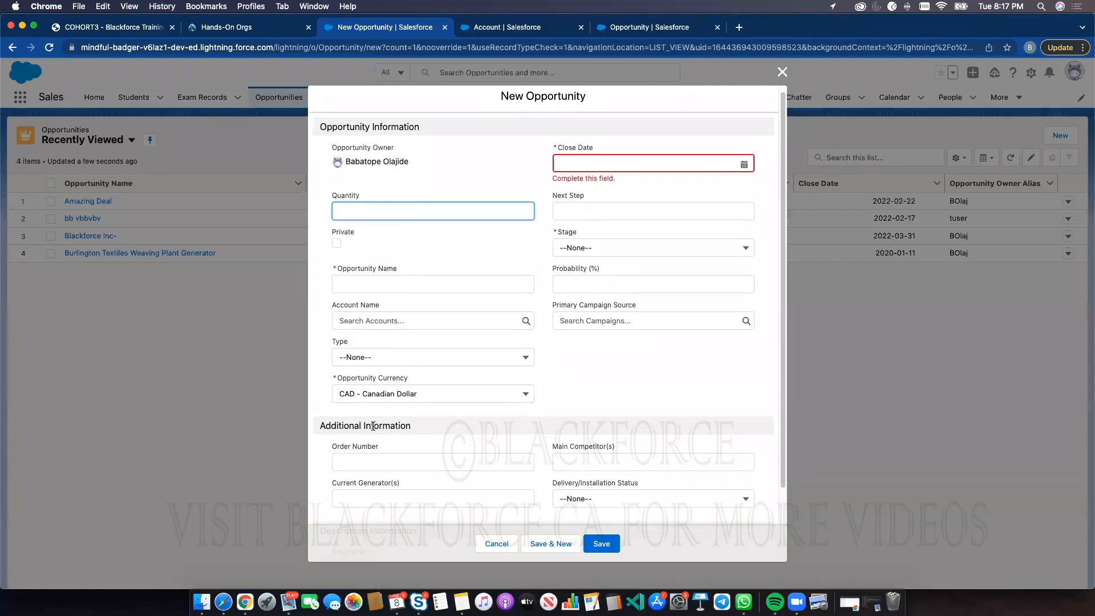
scroll(375, 276, "up", 3)
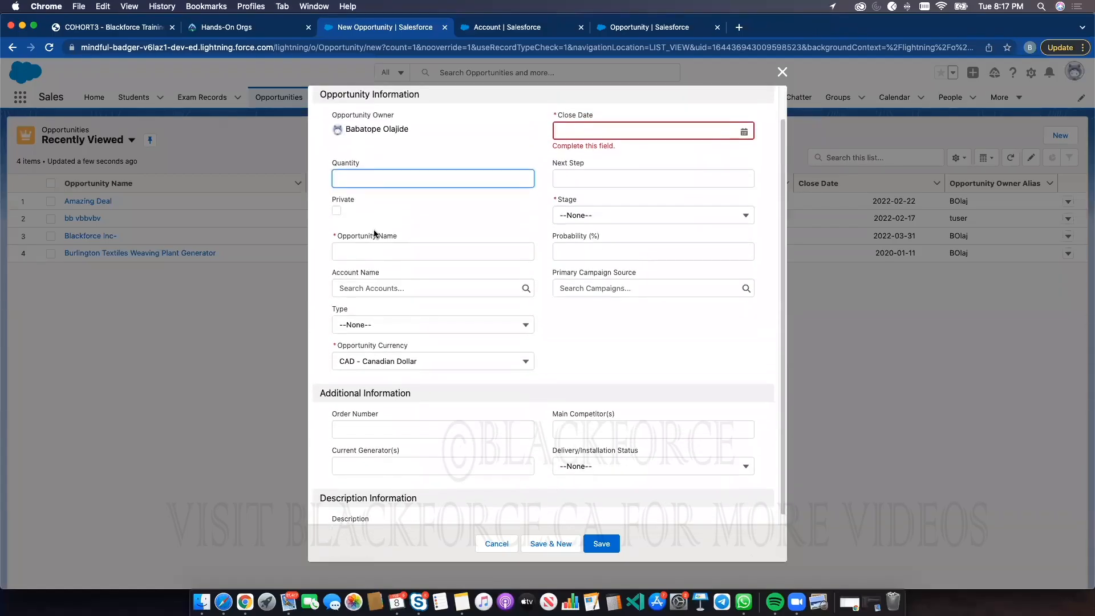
left_click(780, 72)
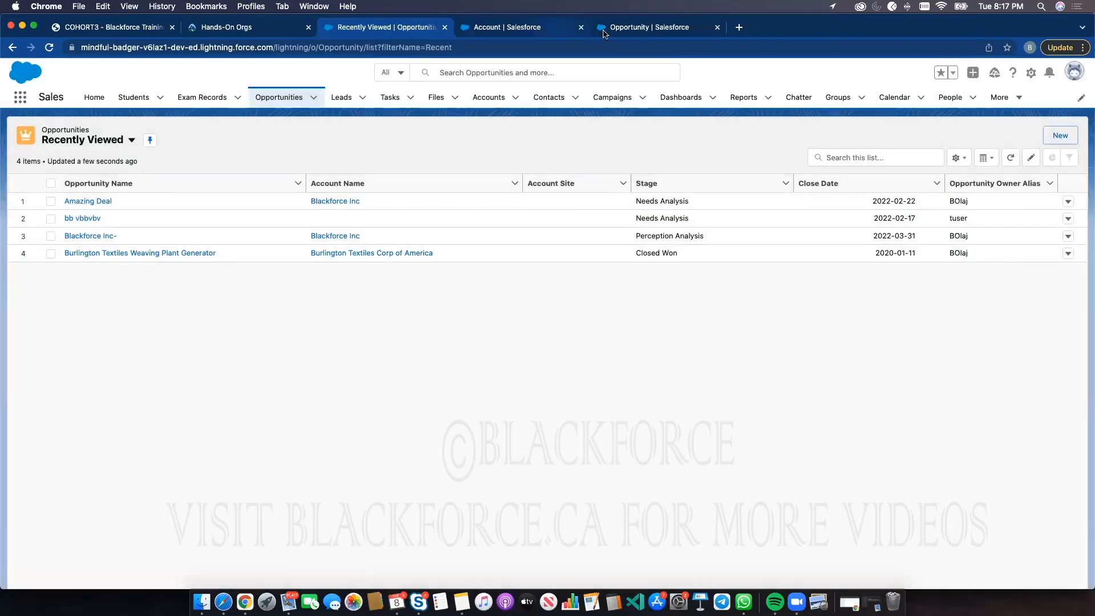
left_click(604, 32)
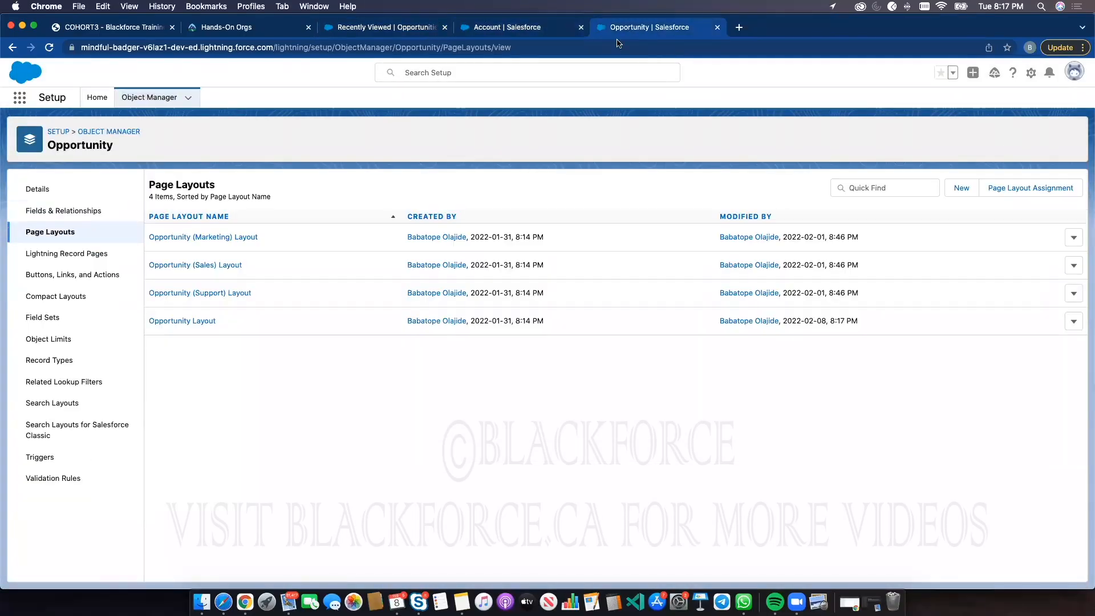
left_click(80, 217)
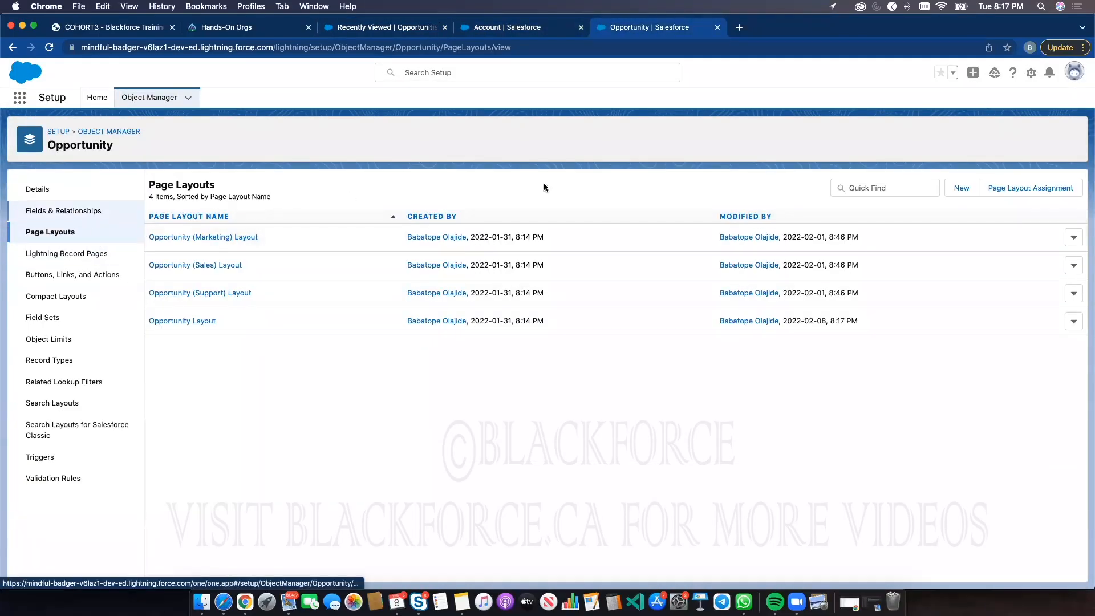
left_click(821, 187)
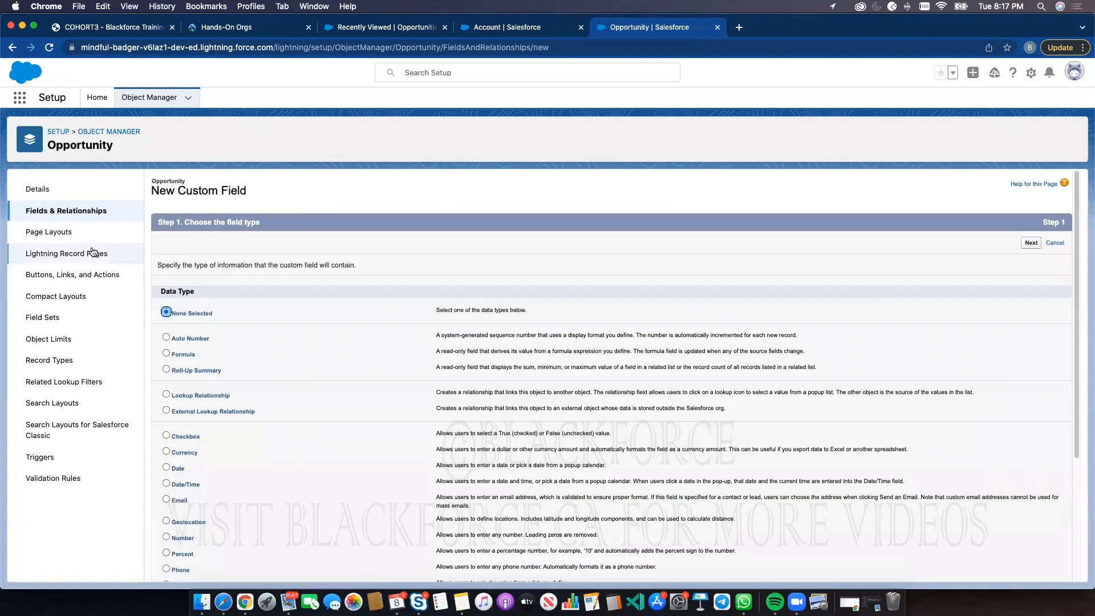
left_click(60, 231)
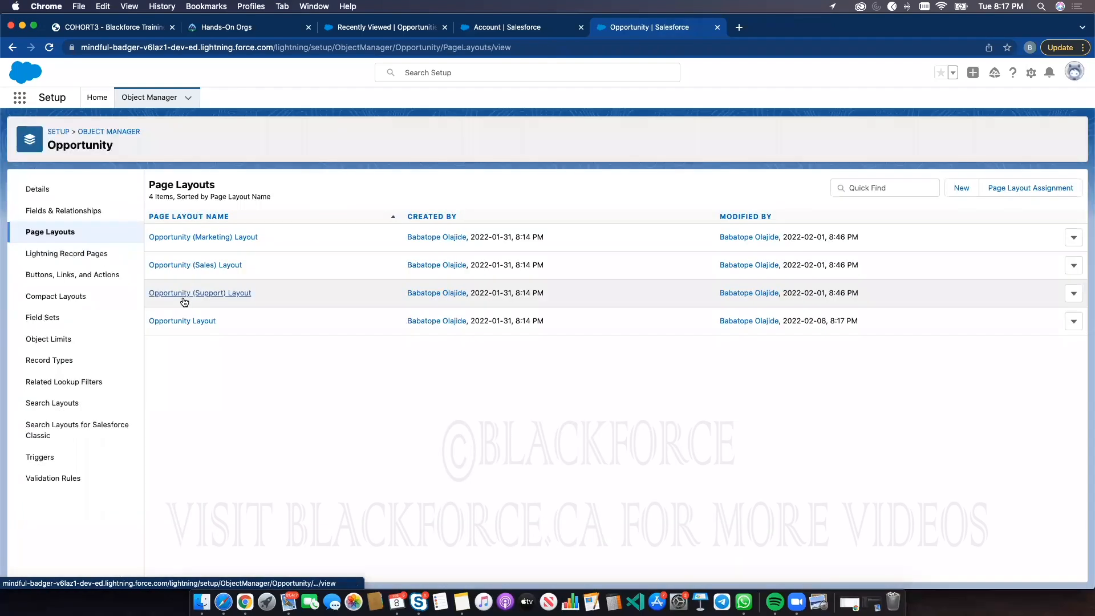
In the Opportunity Layout, add the Amount field below Quantity in Opportunity Information and save the layout
left_click(184, 317)
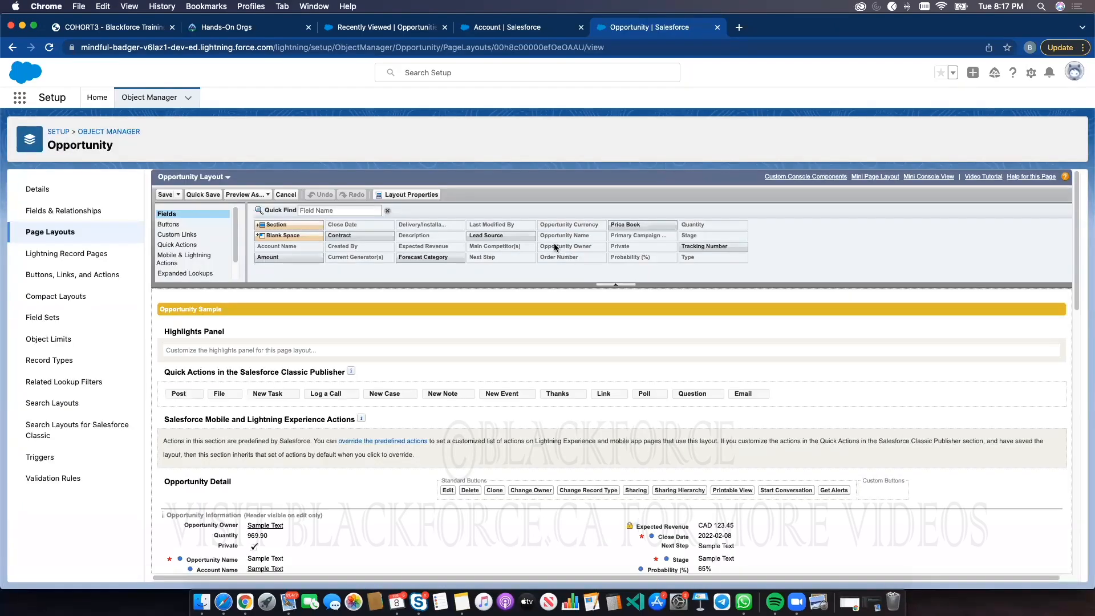
left_click_drag(274, 258, 288, 545)
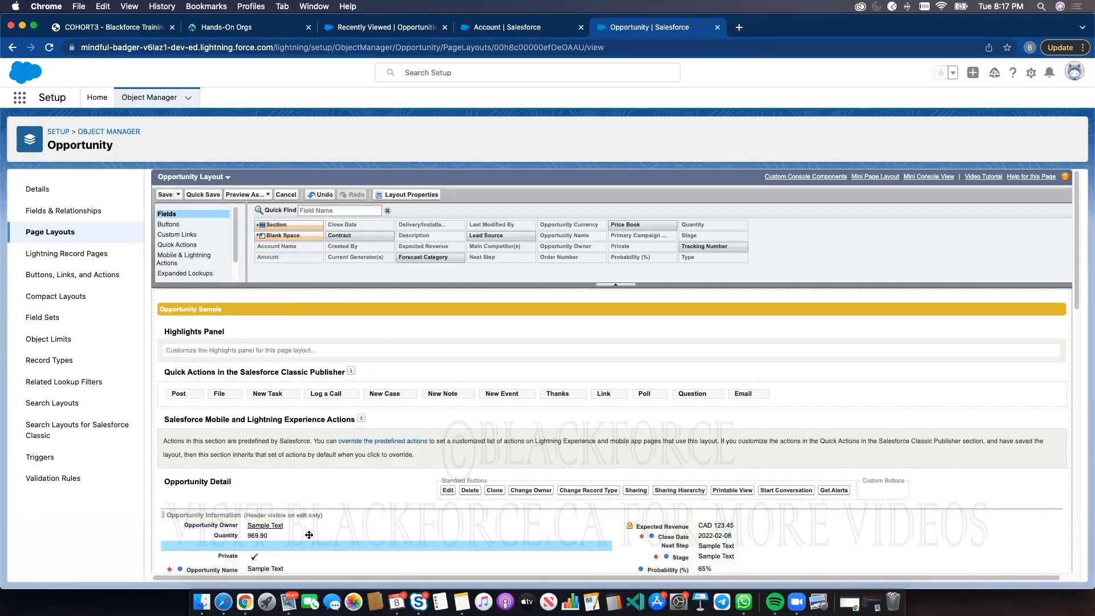
left_click(165, 194)
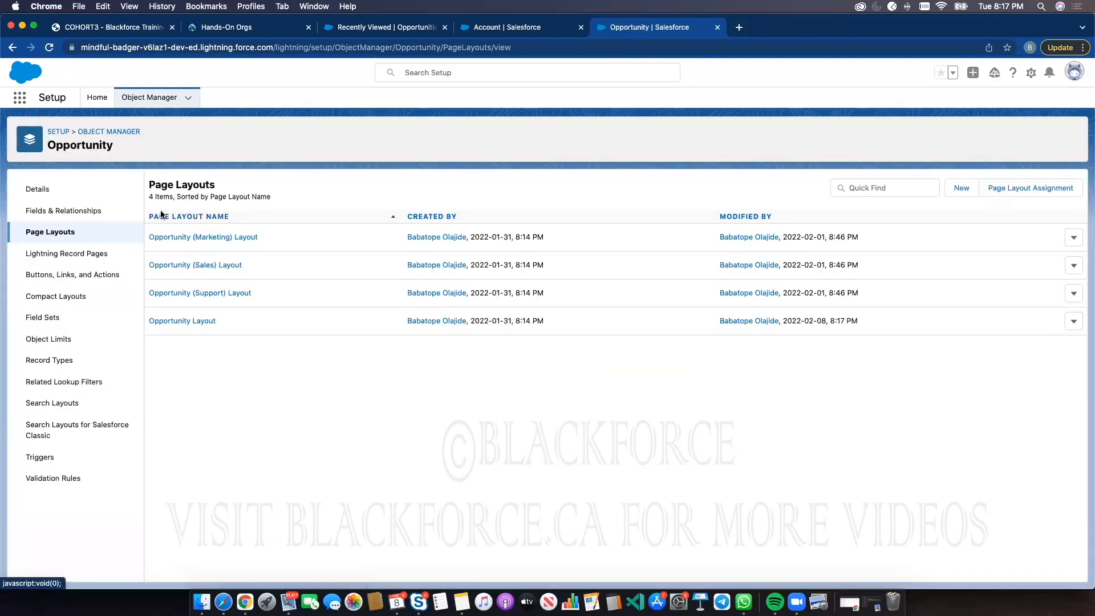
Open a refreshed New Opportunity form and search the page for amou
left_click(369, 28)
left_click(49, 48)
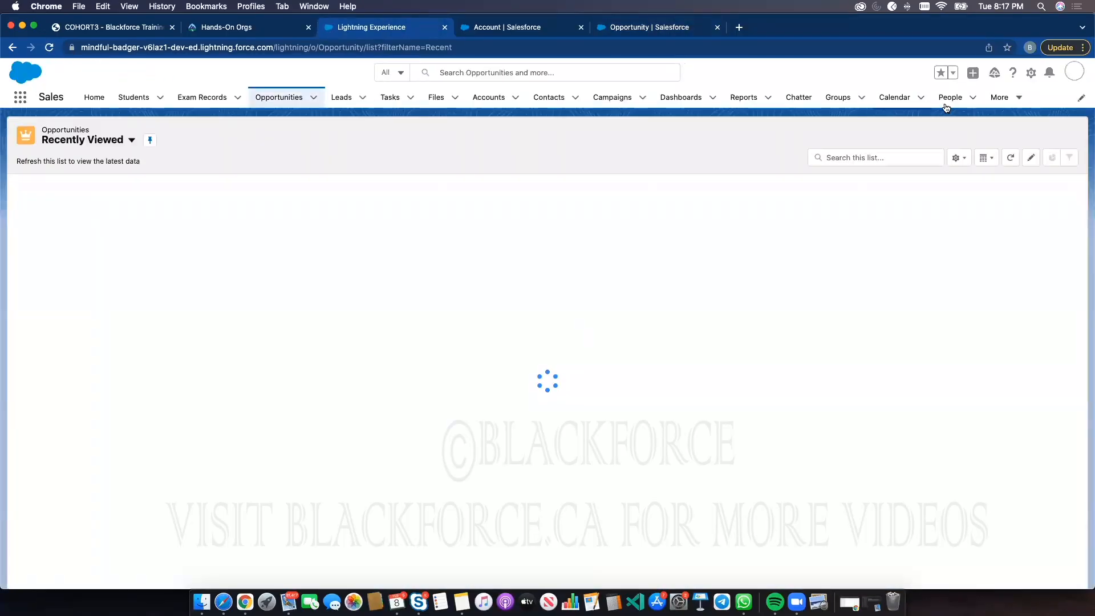
left_click(1060, 137)
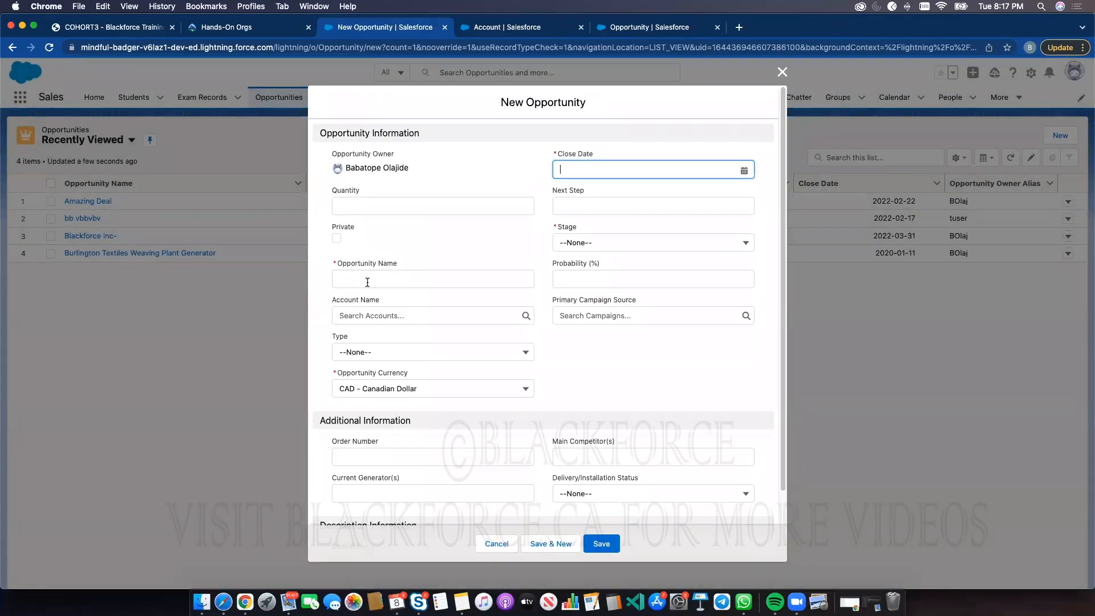
left_click(523, 236)
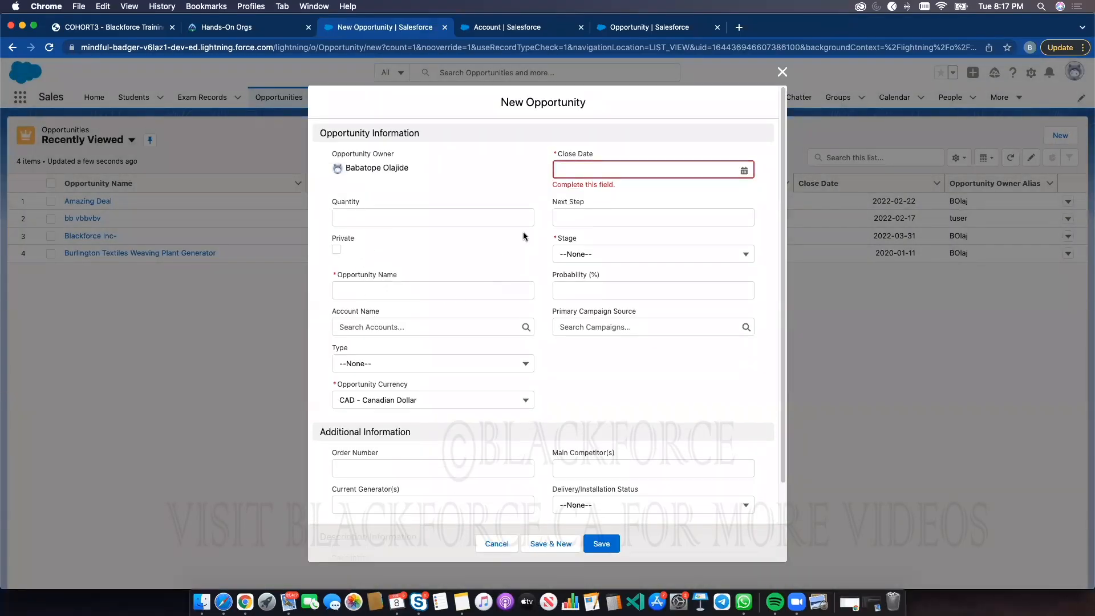
key("super+f")
type("amount")
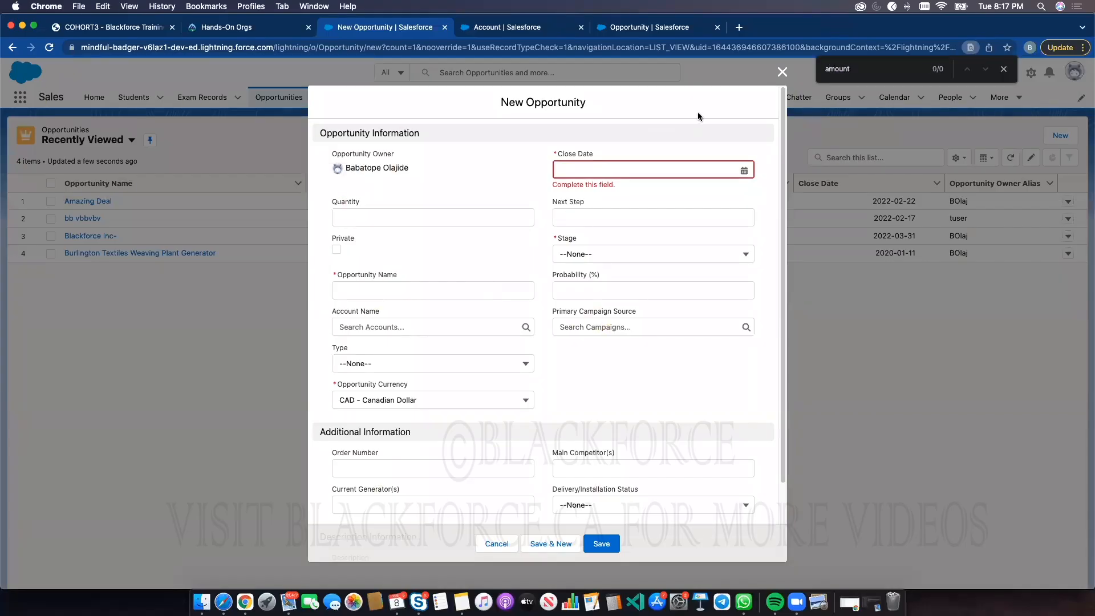
left_click(781, 71)
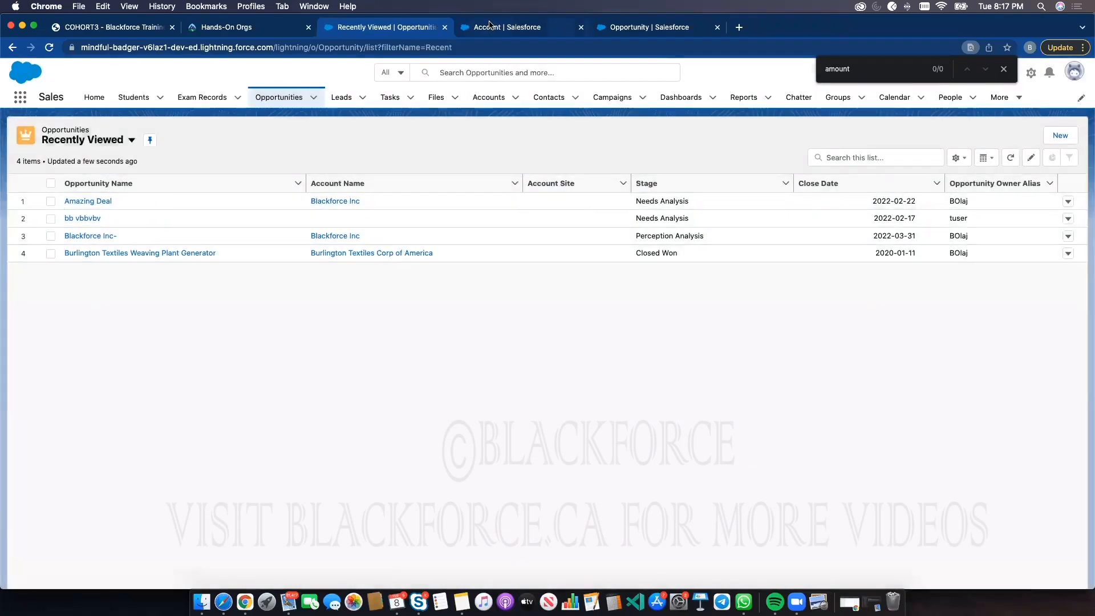
Return to the Account roll-up summary wizard and switch the roll-up type to SUM, reviewing the fields to aggregate
key("ctrl+Tab")
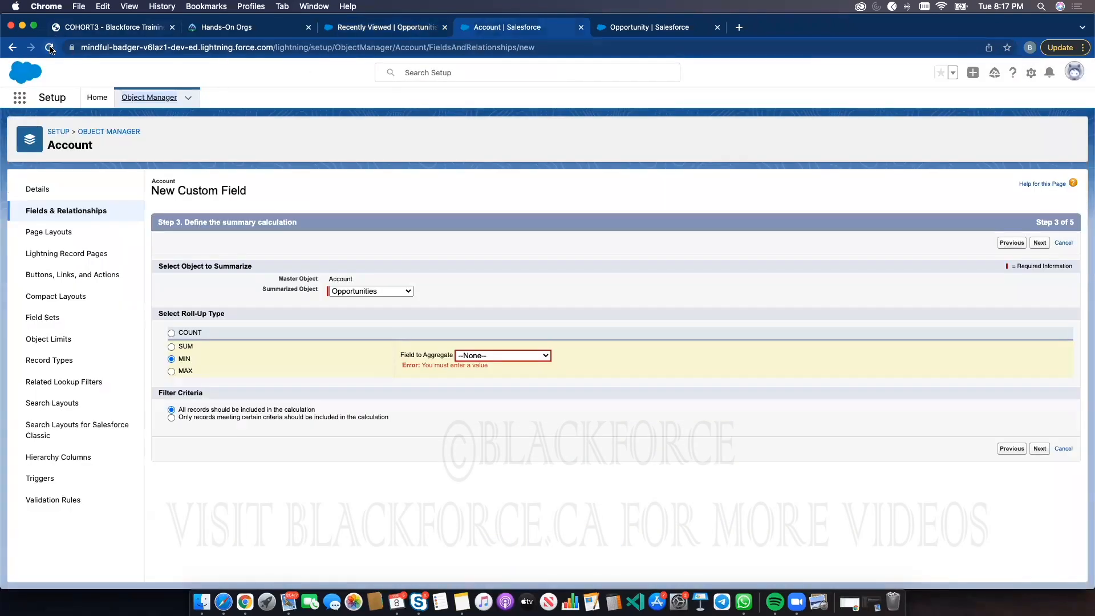
left_click(1020, 452)
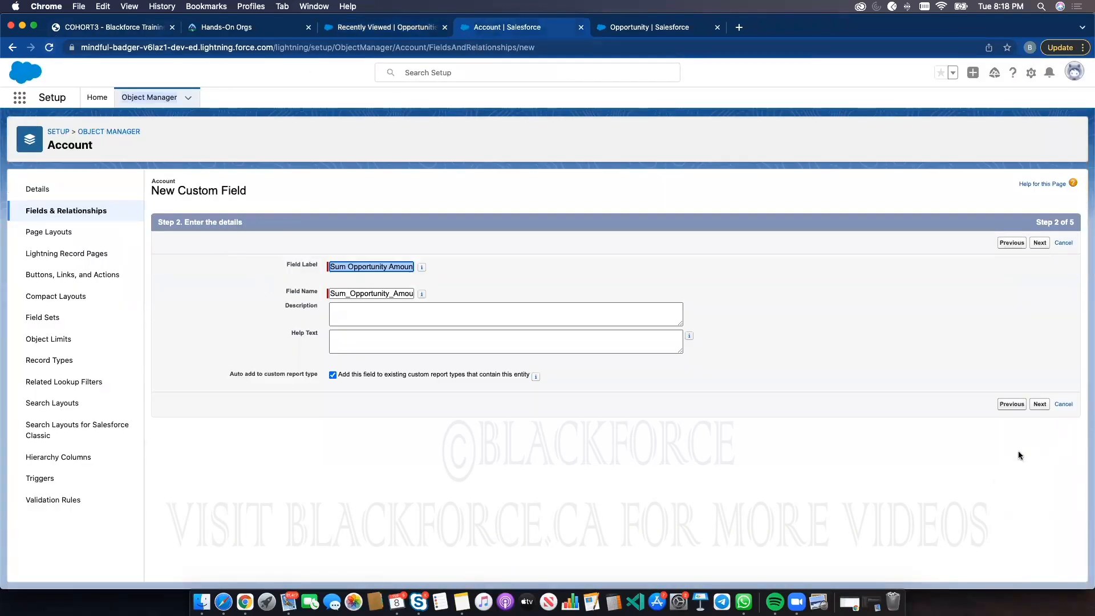
left_click(1040, 404)
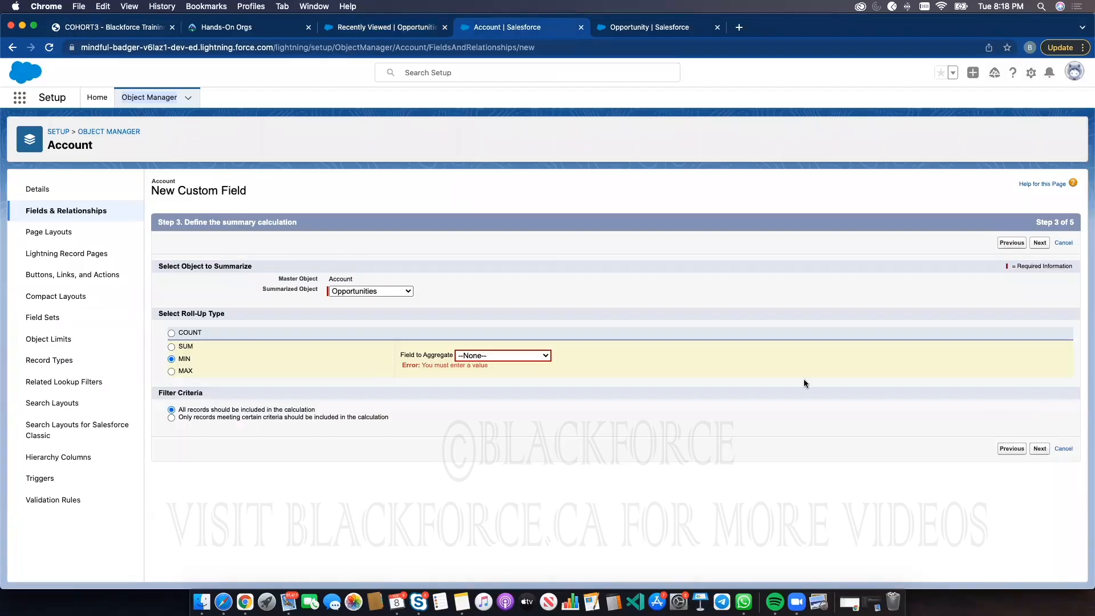
left_click(522, 356)
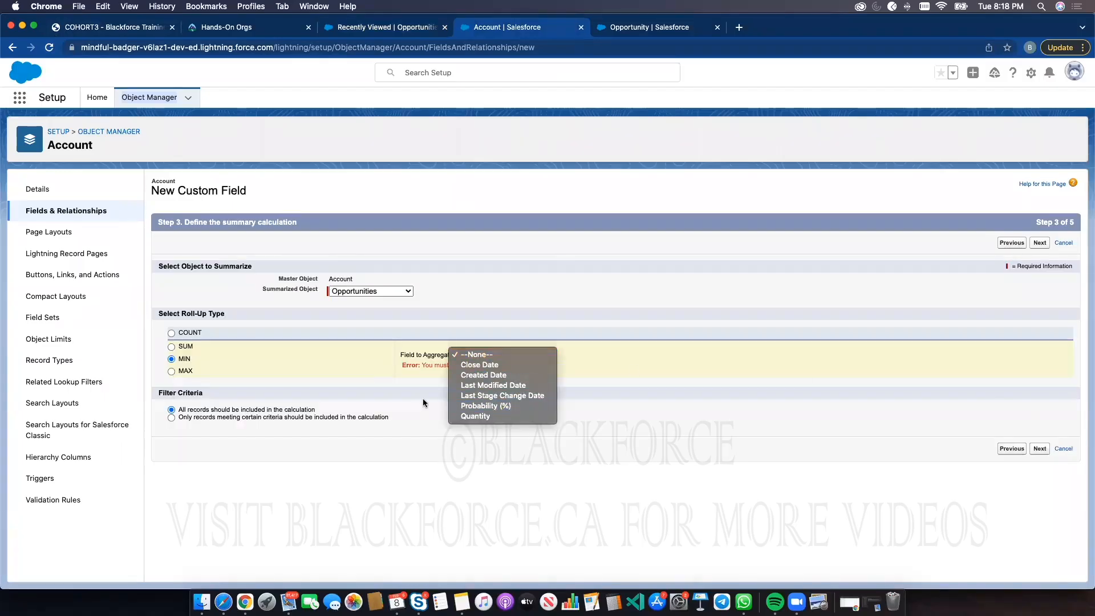
left_click(183, 346)
left_click(459, 355)
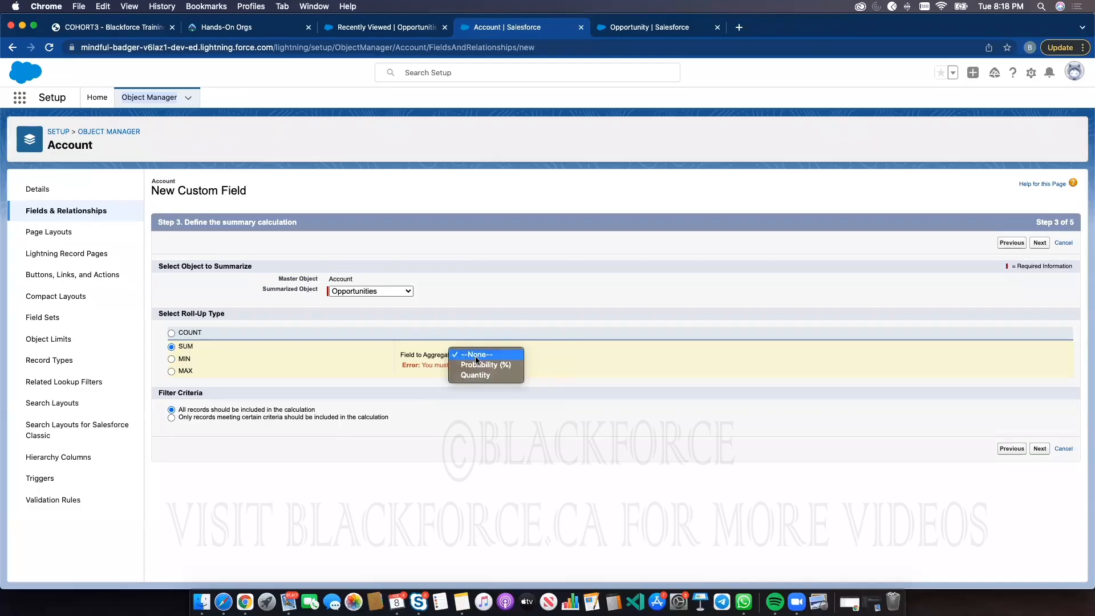
left_click(637, 32)
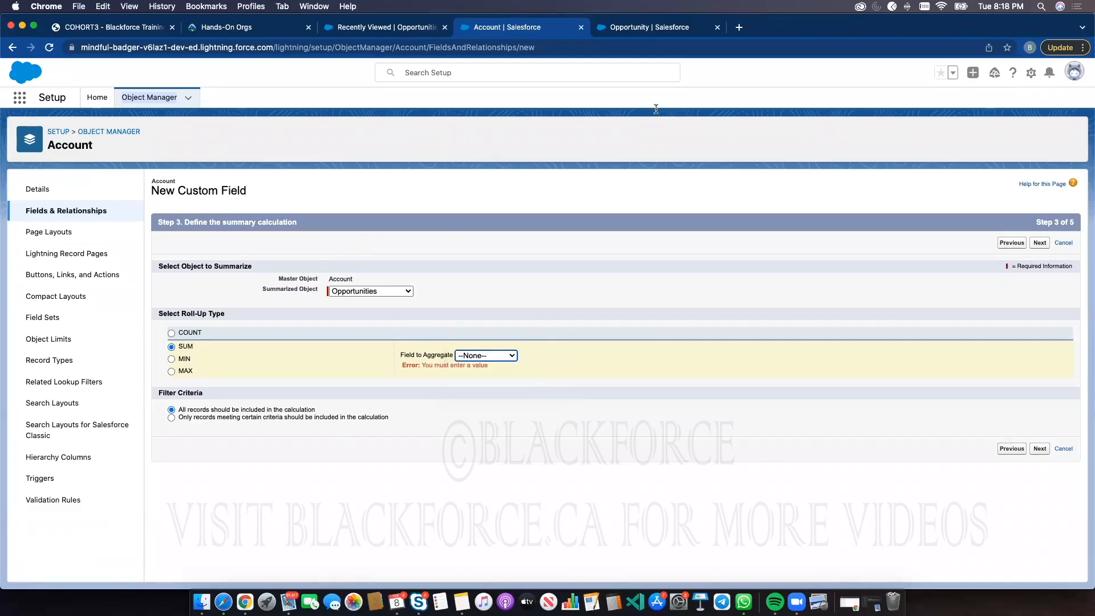
Open the Opportunity Layout and review its Opportunity Information section
left_click(653, 33)
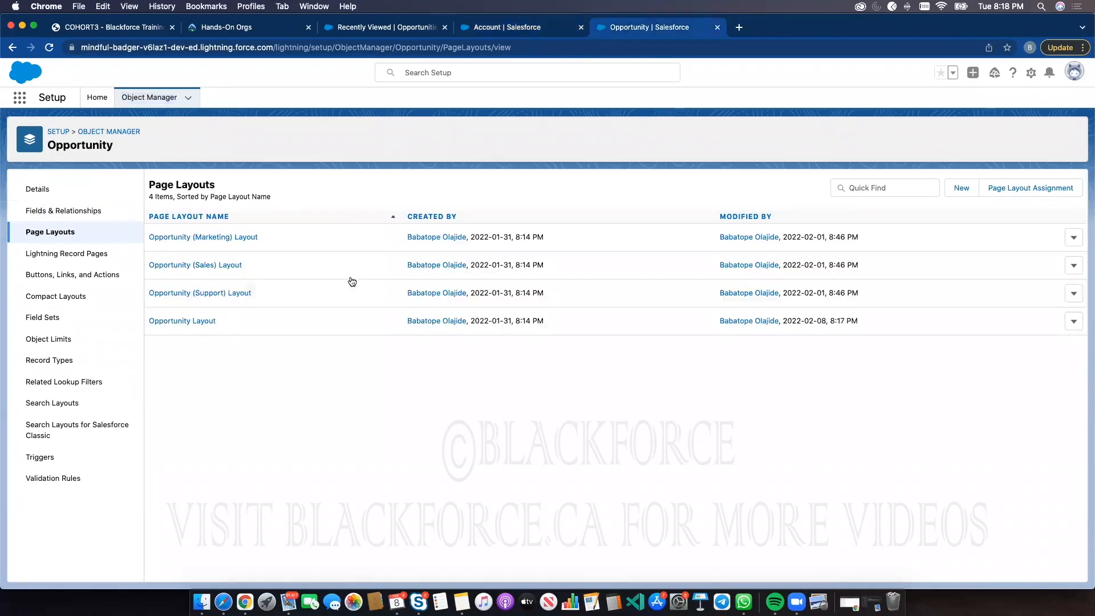
left_click(200, 320)
scroll(268, 434, "down", 5)
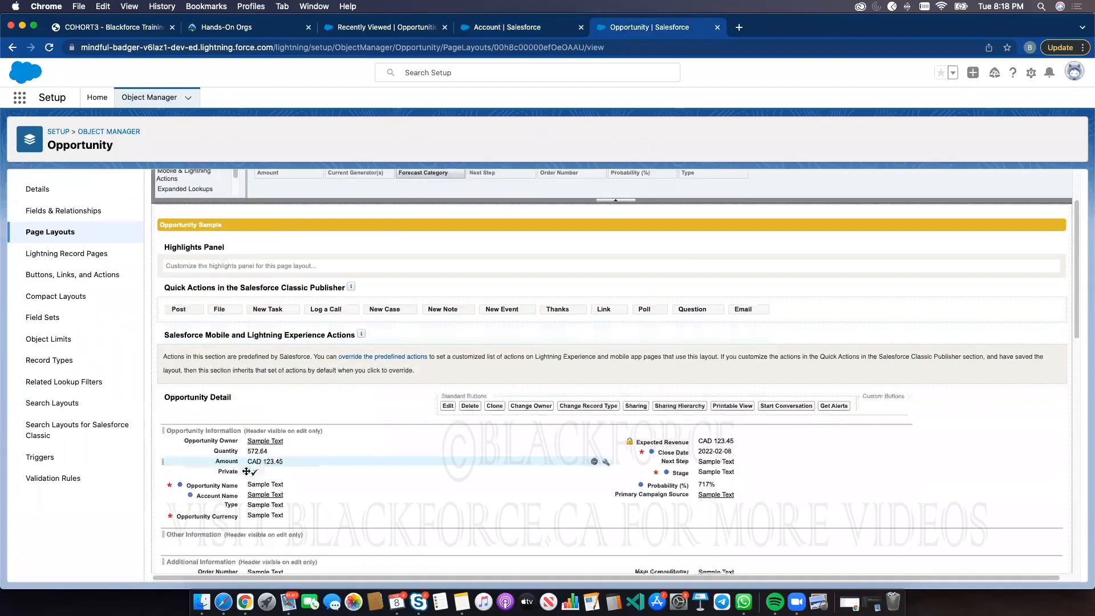
Refresh the Opportunities list and reopen the New Opportunity form to check its fields
left_click(375, 28)
left_click(50, 47)
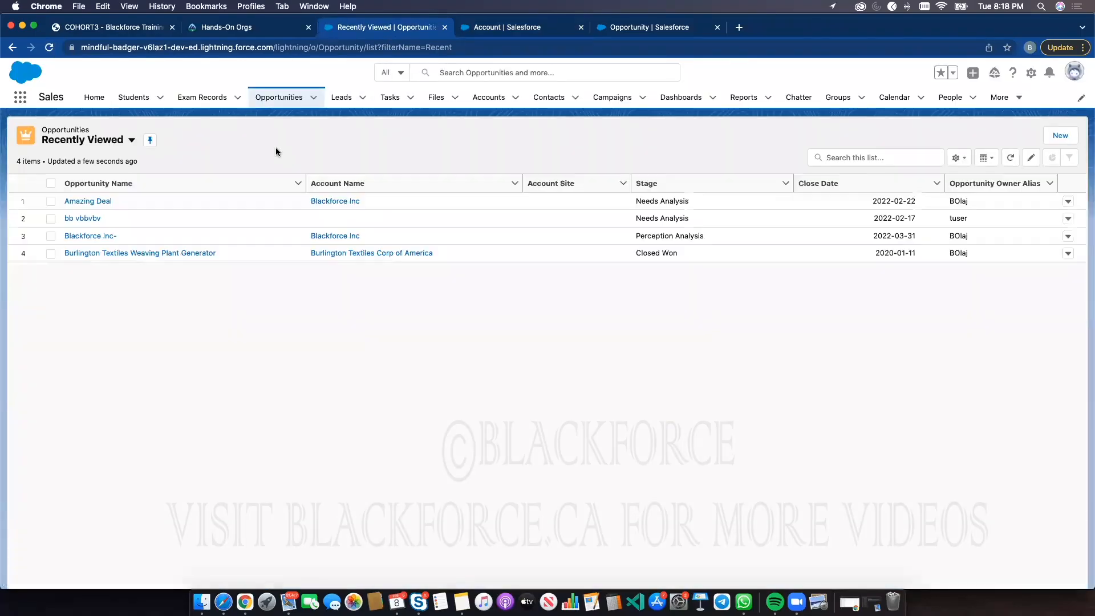
left_click(1060, 135)
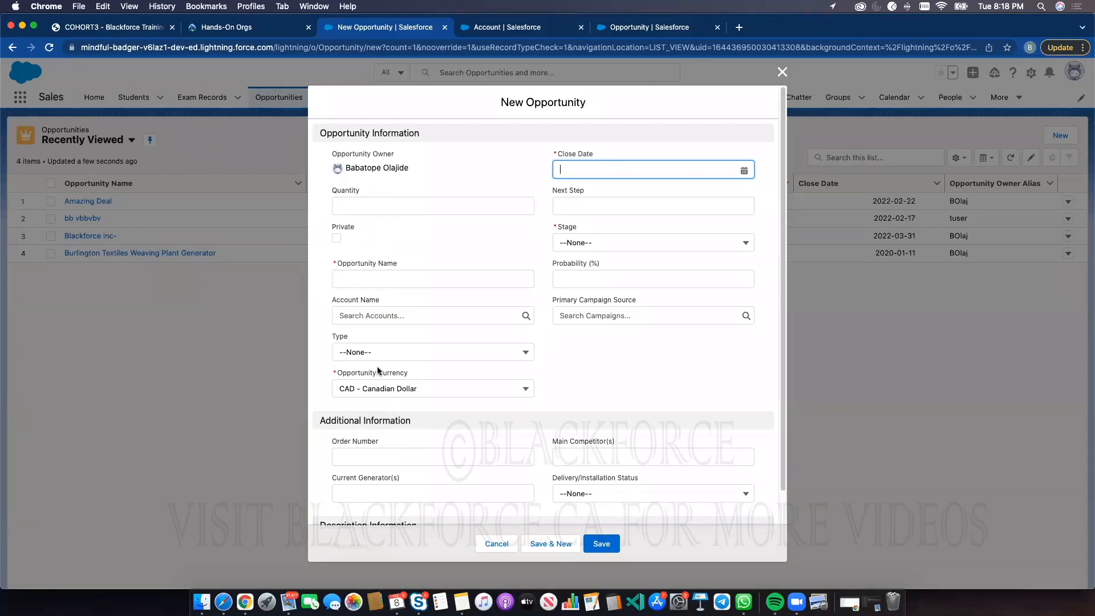
scroll(378, 371, "down", 3)
scroll(380, 292, "up", 3)
left_click(782, 72)
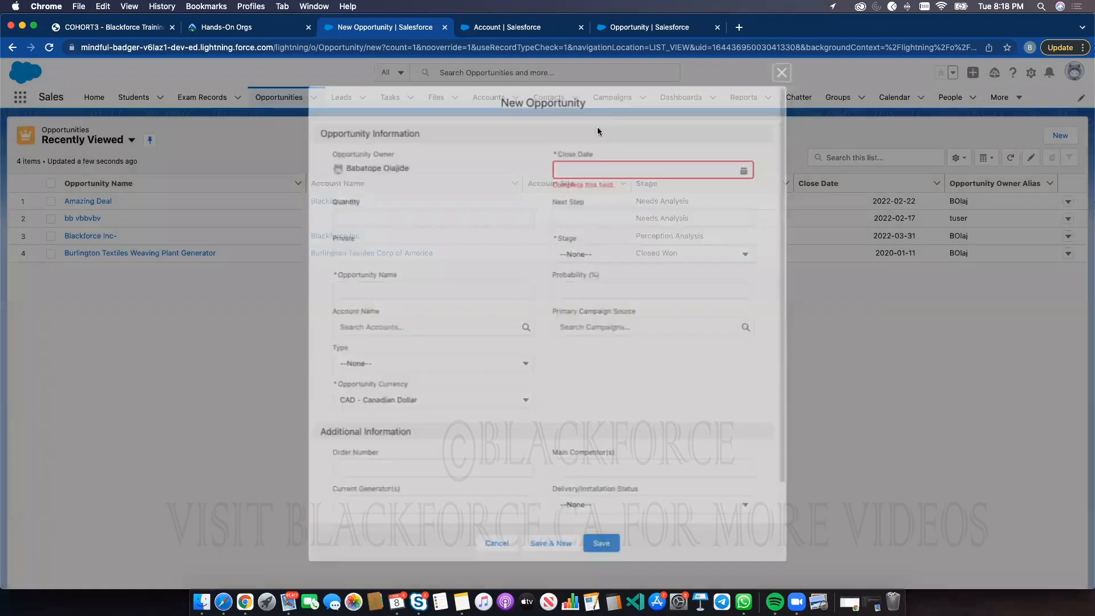
left_click(1058, 135)
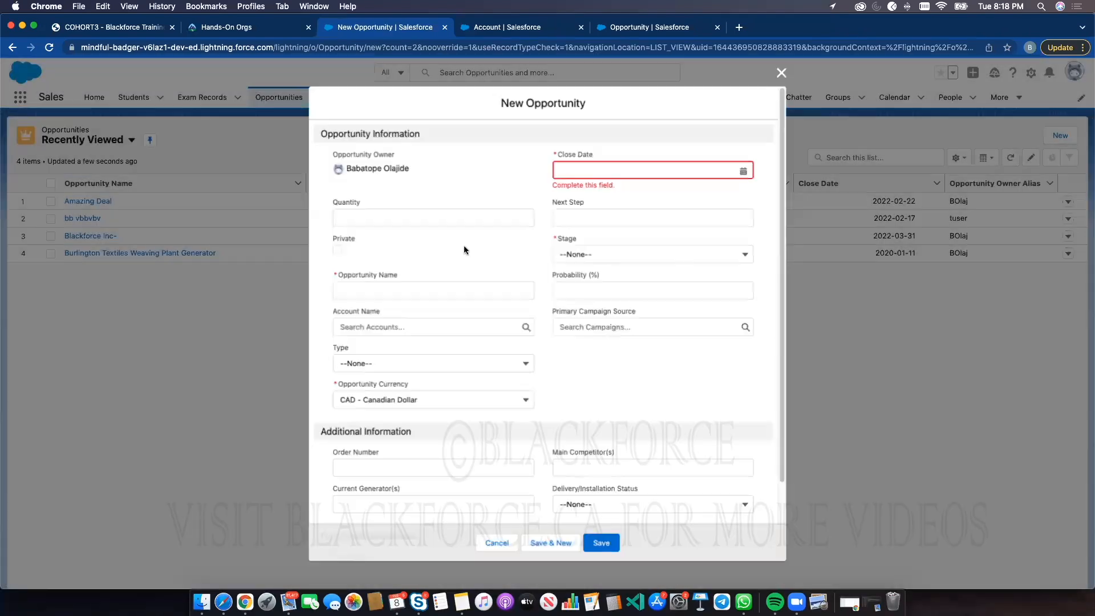
left_click(789, 79)
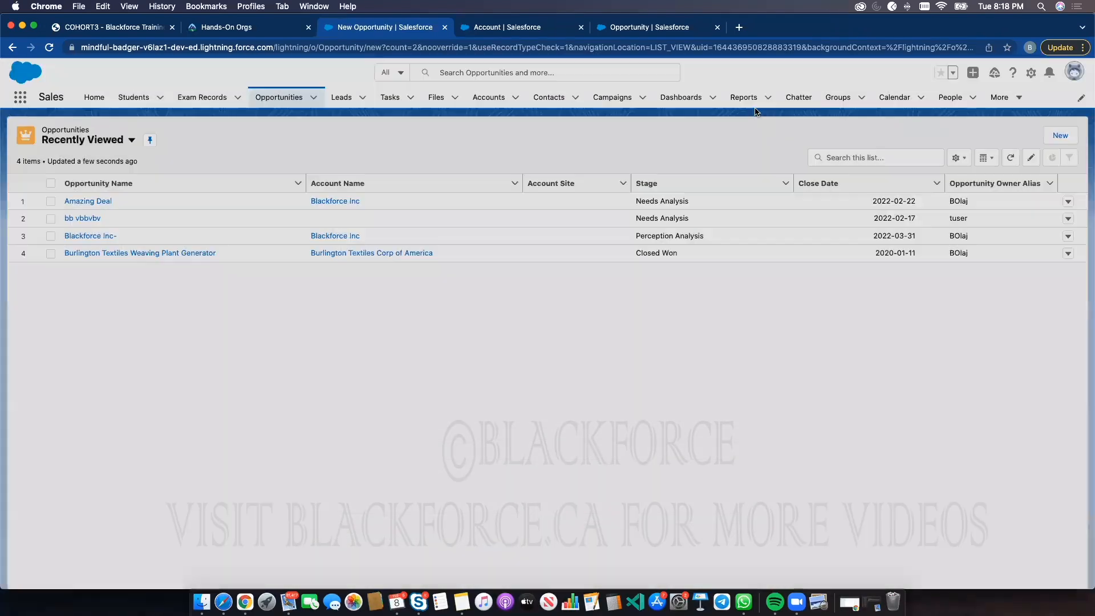
Relaunch the Blackforce Cohort 3 Playground from Hands-On Orgs and go to Opportunities
left_click(224, 30)
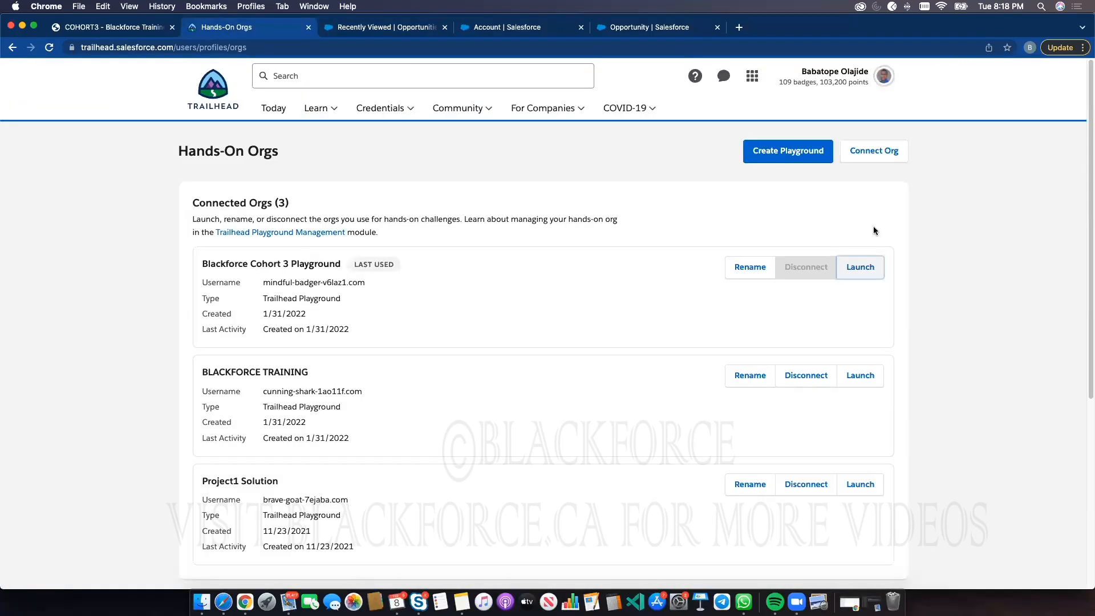
left_click(861, 268)
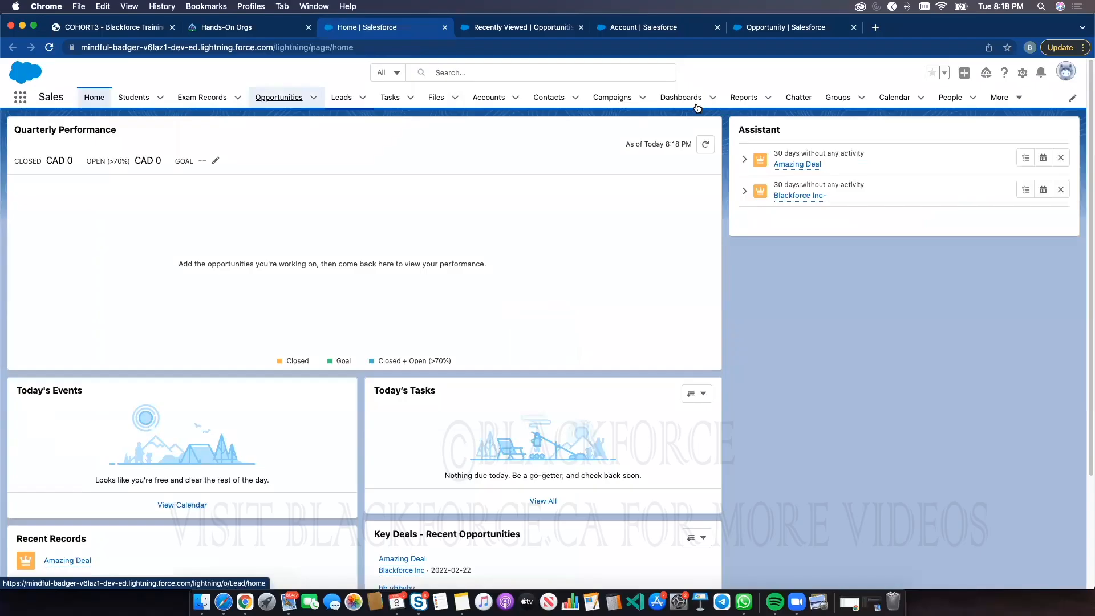
left_click(296, 97)
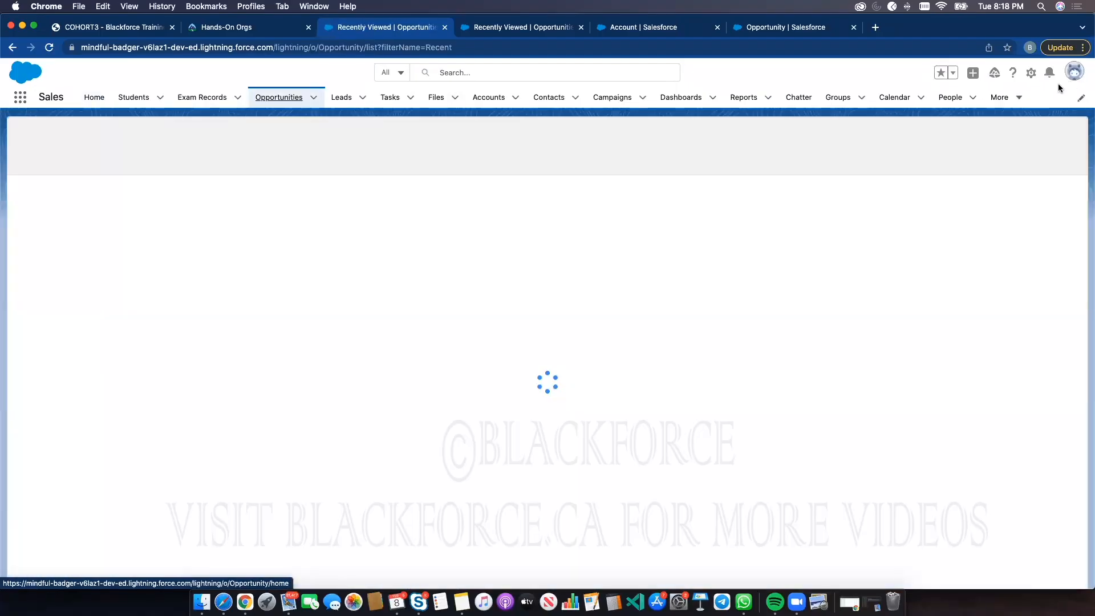
left_click(1051, 135)
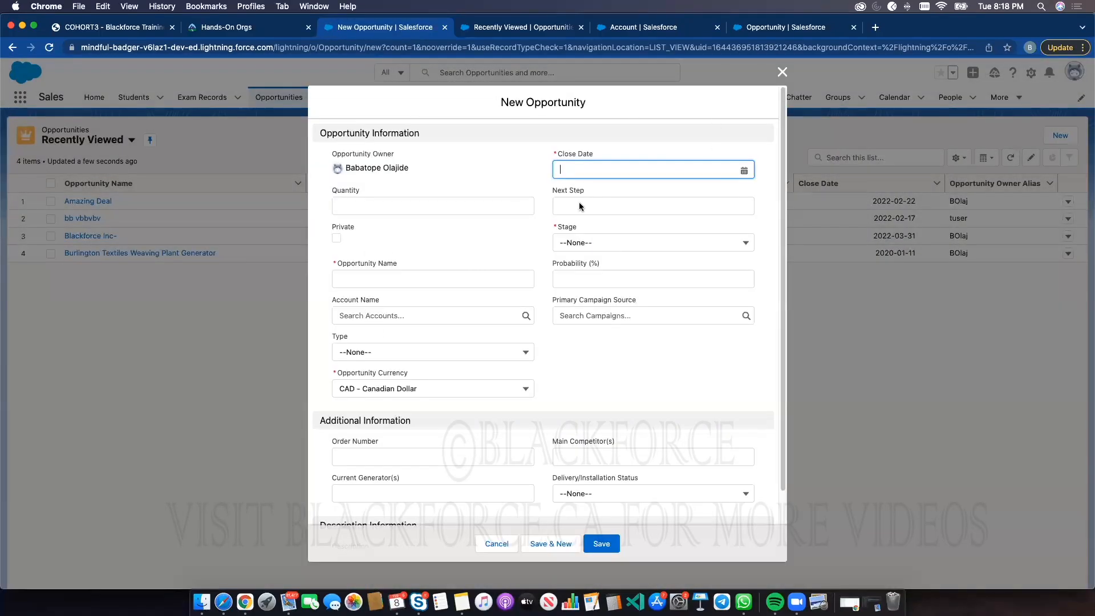
left_click(782, 72)
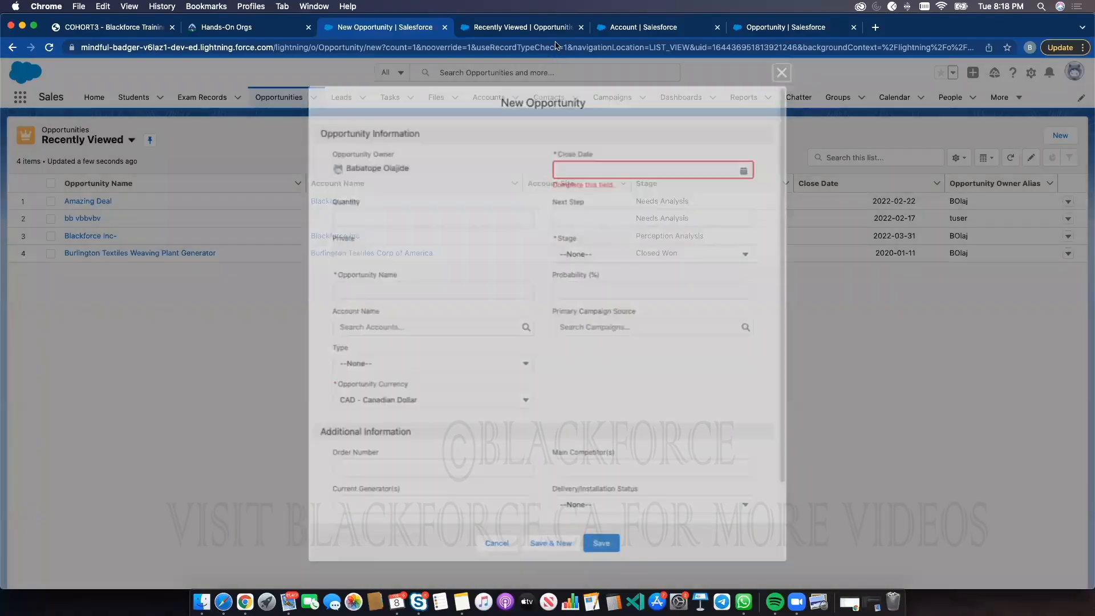
Pick Opportunity Amount as the field to aggregate in the SUM roll-up and finish the wizard to save the field
left_click(684, 29)
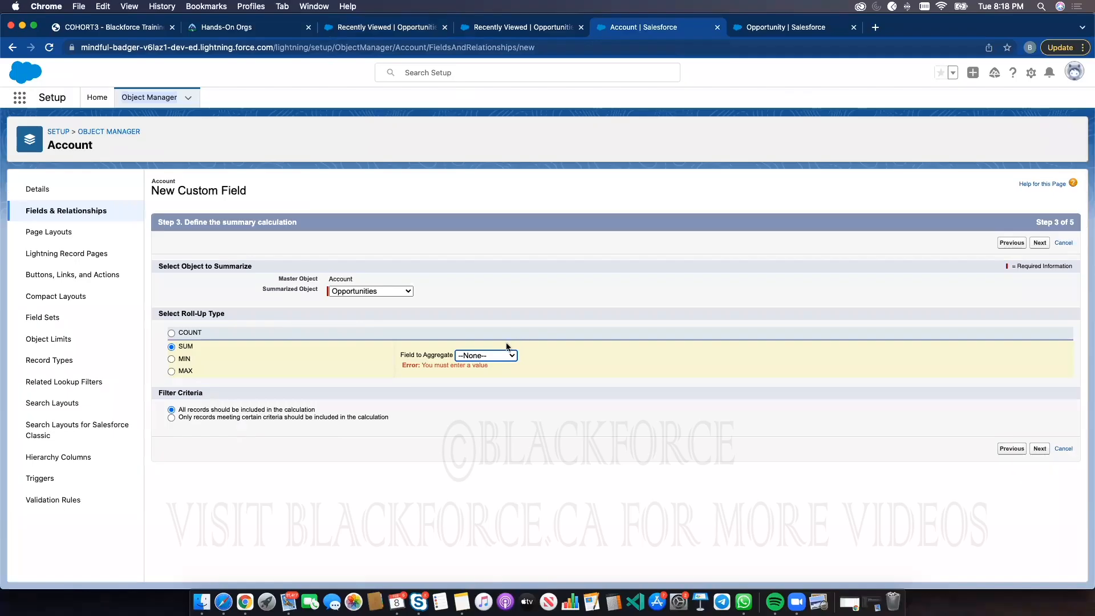
left_click(495, 354)
left_click(494, 376)
left_click(1042, 448)
left_click(1038, 243)
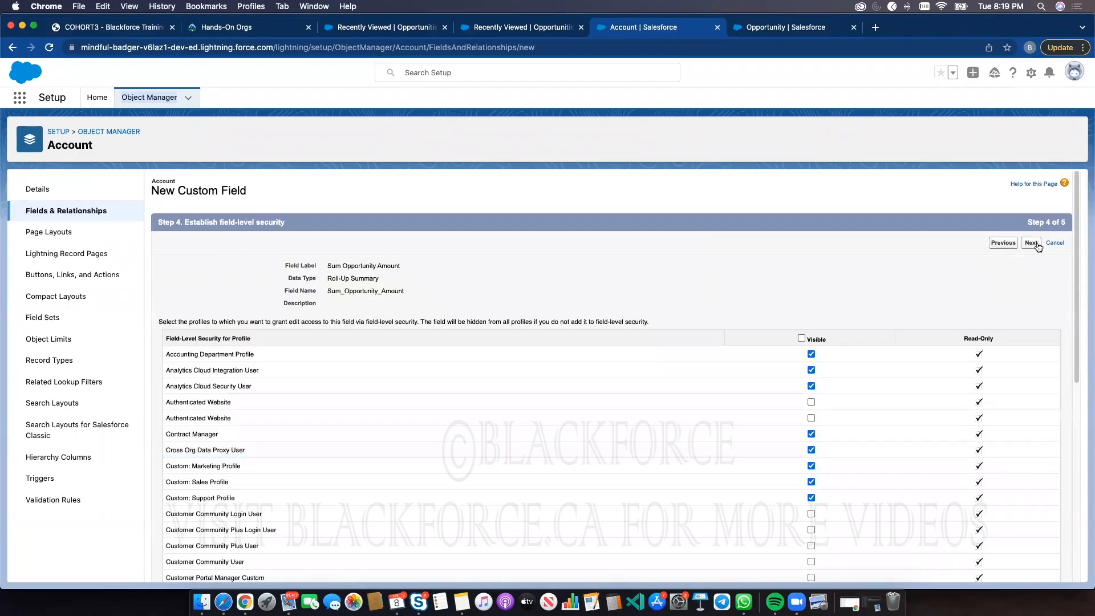
left_click(1038, 244)
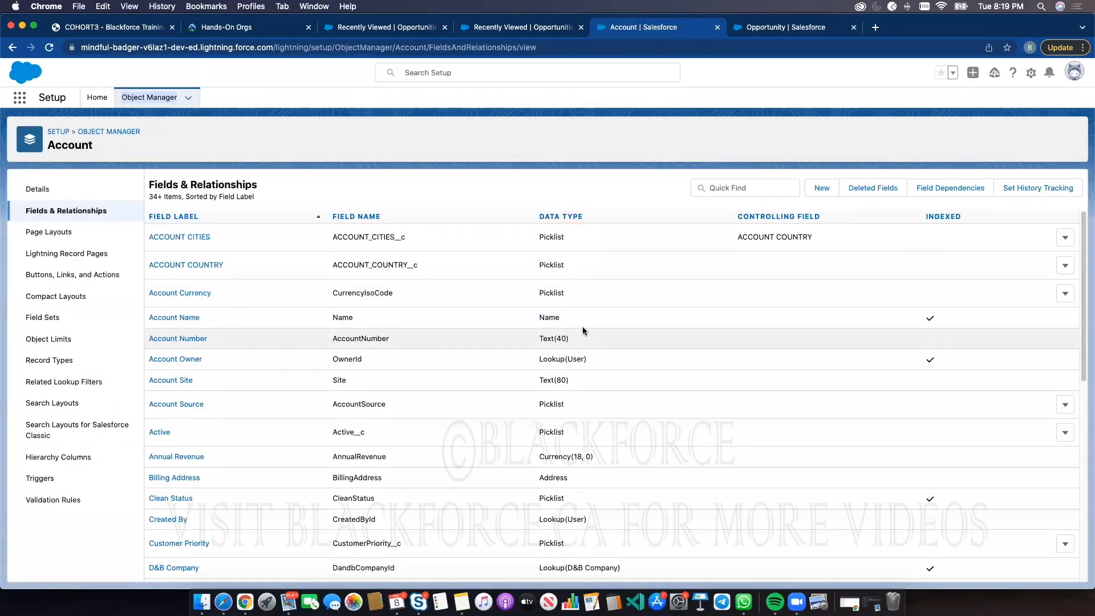
Search the Account fields for sum to find the new roll-up summary field
left_click(763, 191)
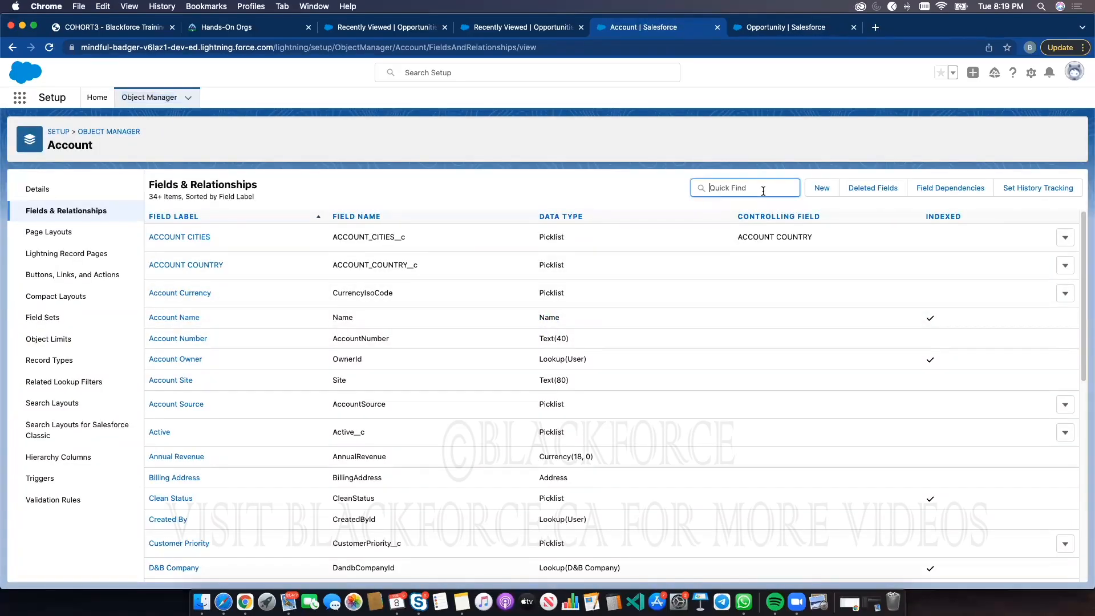
type("sum")
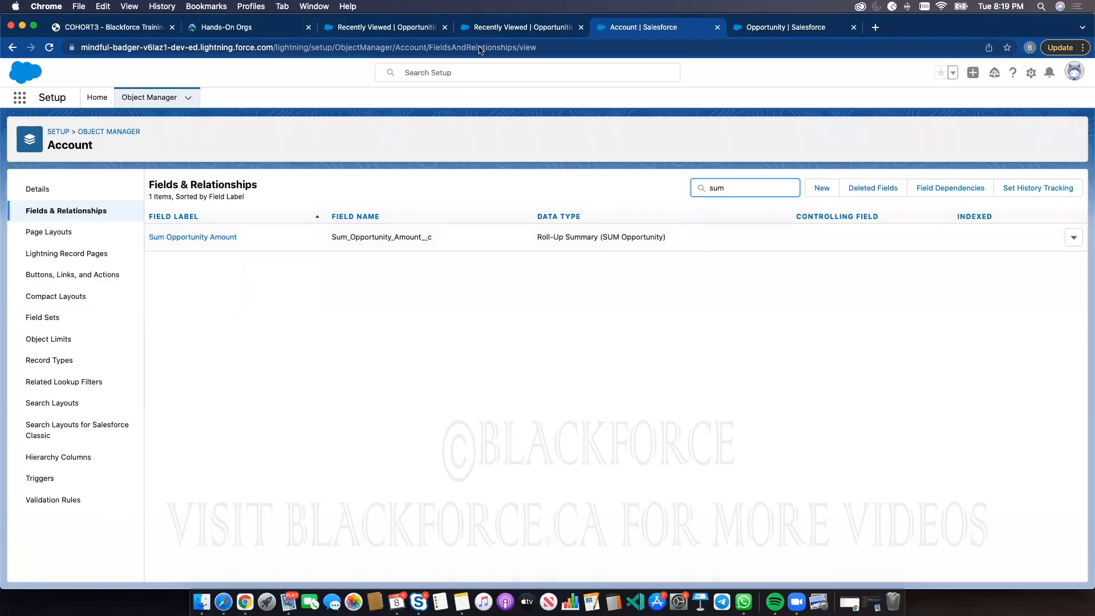
left_click(67, 142)
Open the Blackforce Inc account's details and examine the Sum Opportunity Amount field
left_click(461, 28)
left_click(488, 97)
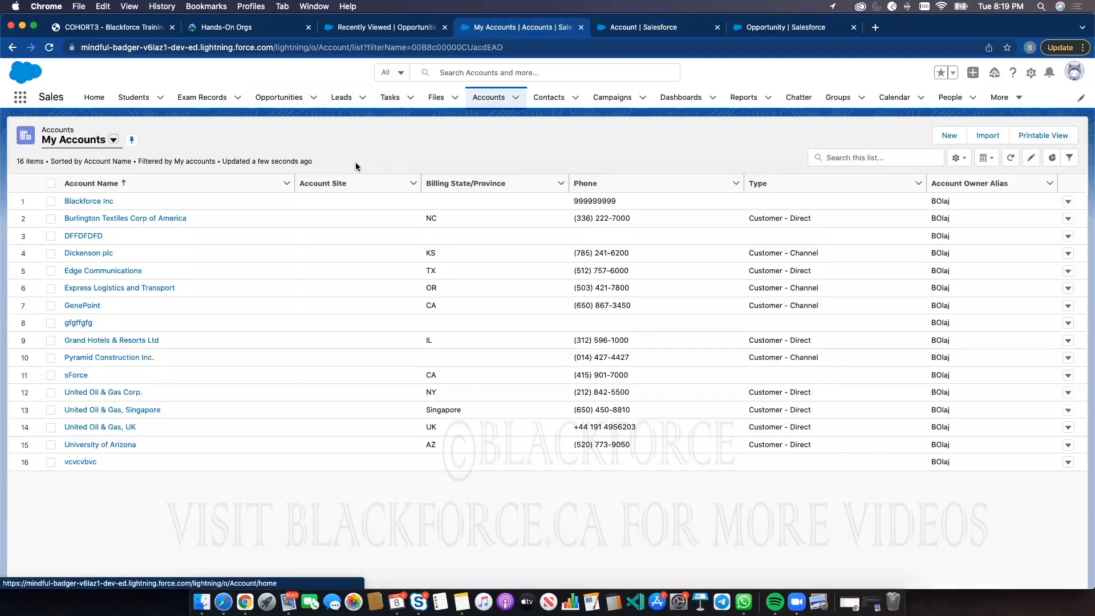
left_click(90, 200)
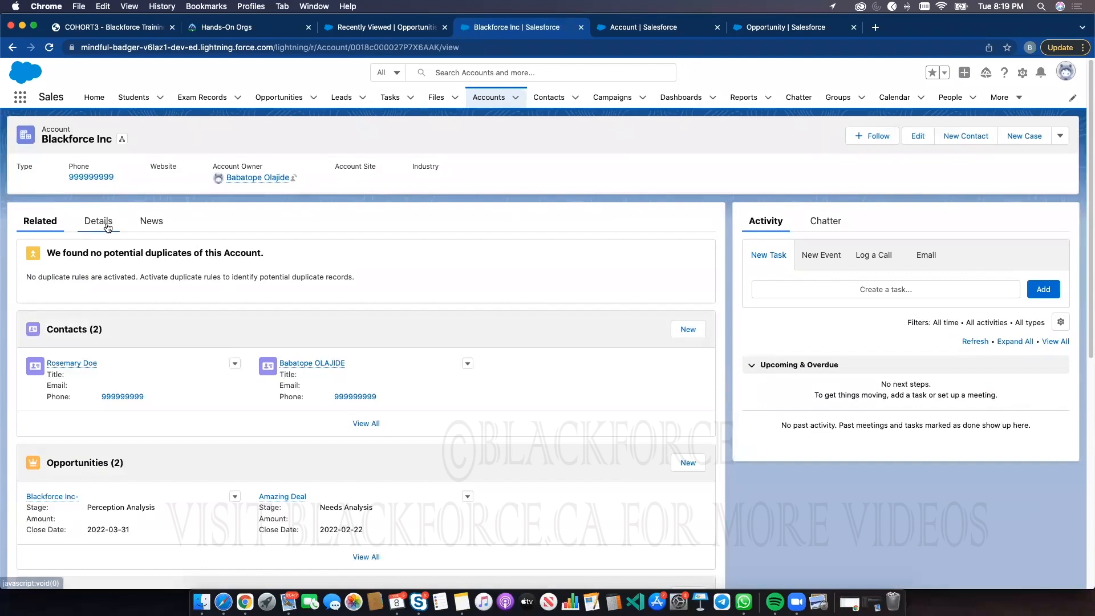
left_click(98, 221)
scroll(253, 432, "down", 5)
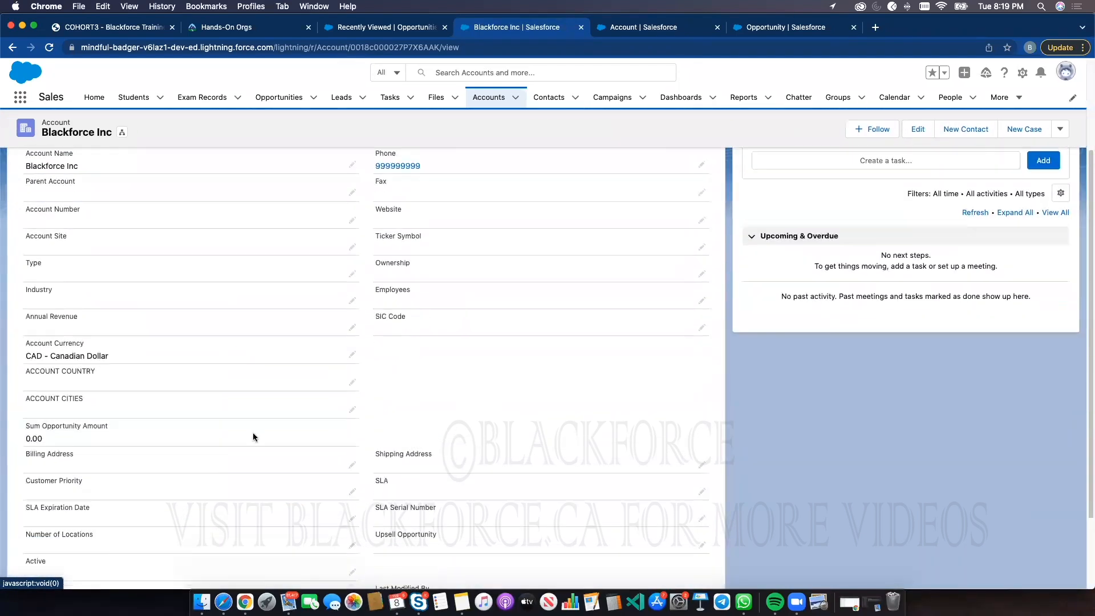
scroll(151, 331, "up", 2)
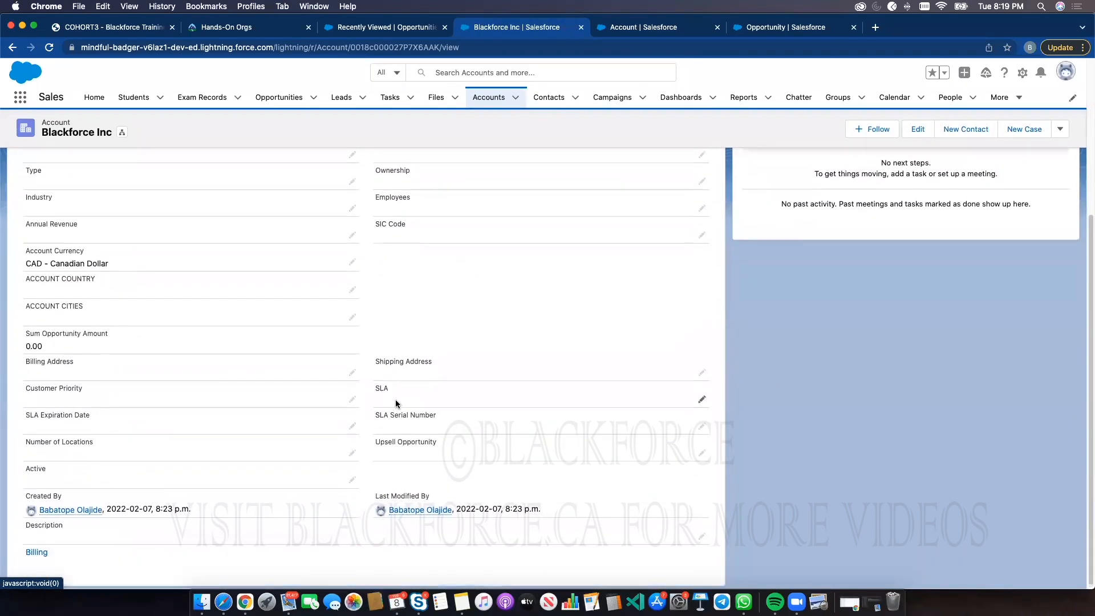
scroll(188, 331, "up", 1)
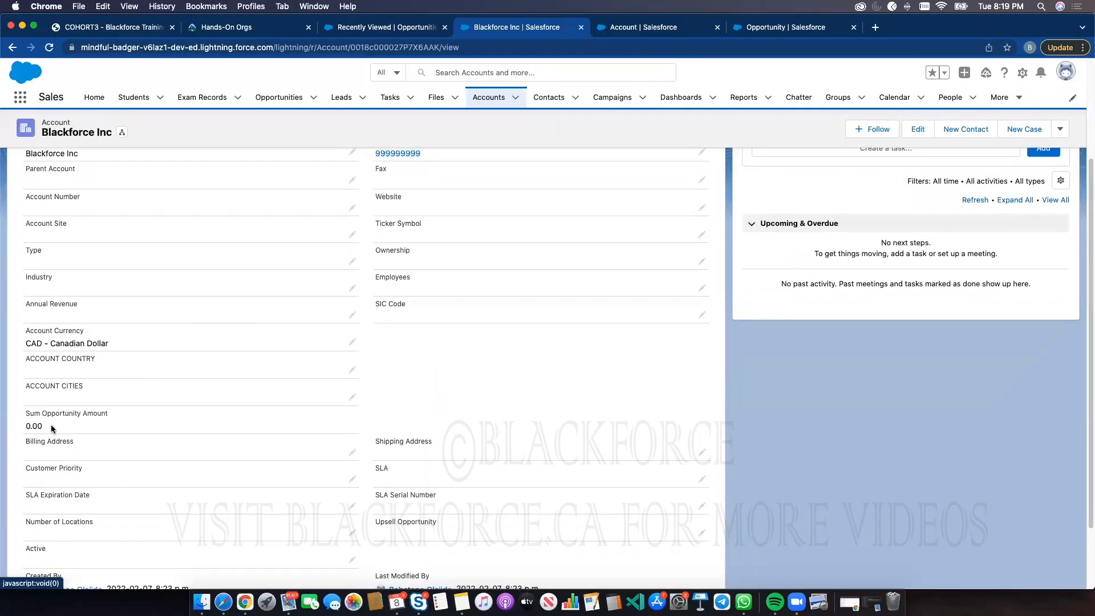
scroll(159, 390, "up", 4)
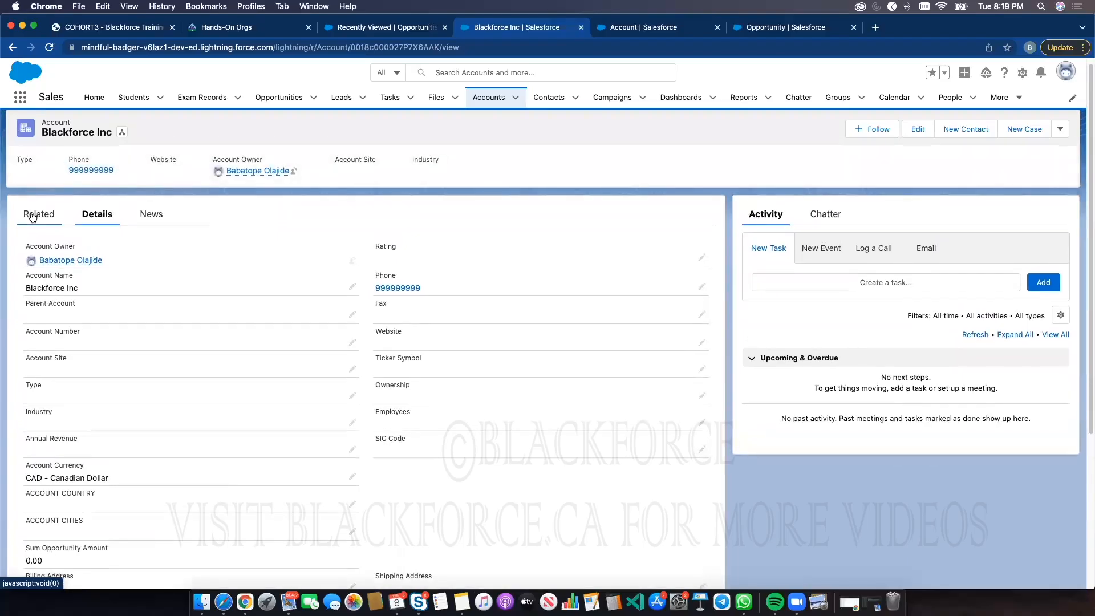
Edit the Blackforce Inc- opportunity, setting Amount to 4554 and Quantity to 45, and save it
left_click(39, 206)
scroll(104, 375, "down", 4)
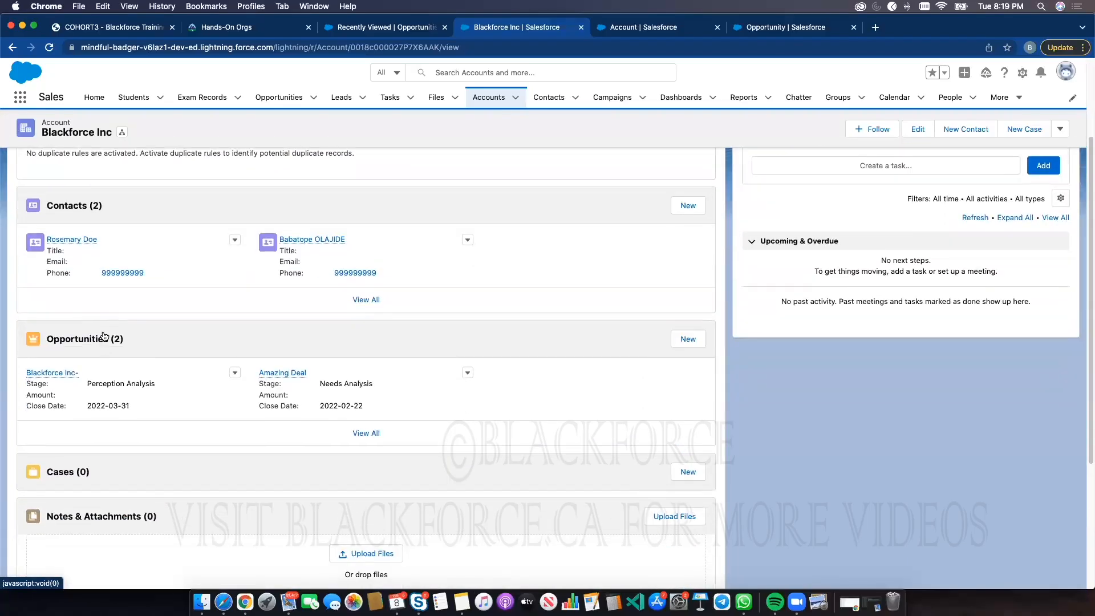
left_click(61, 372)
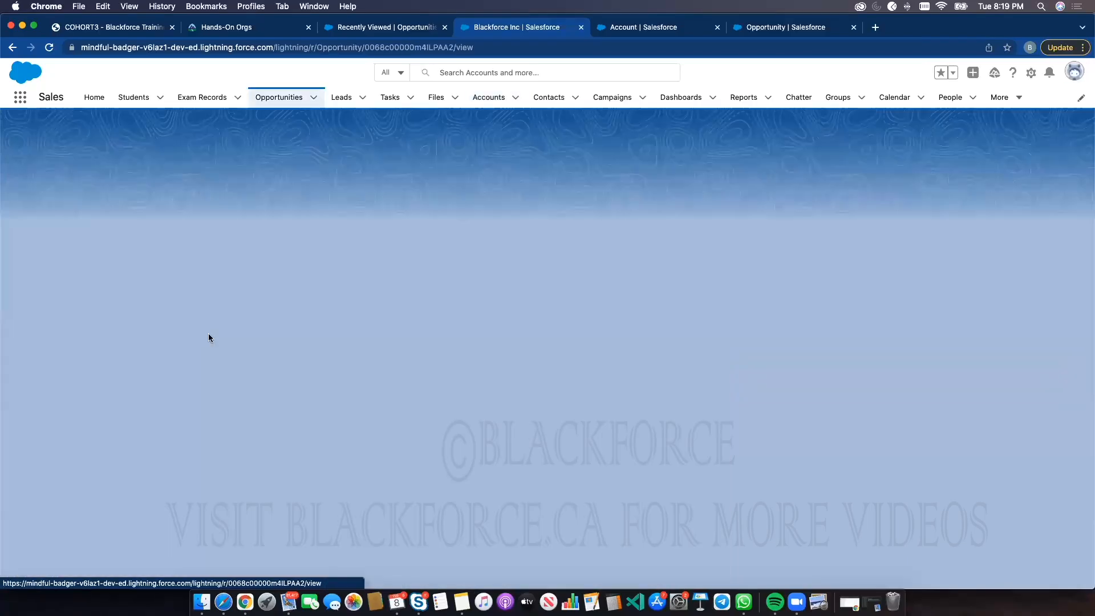
left_click(929, 137)
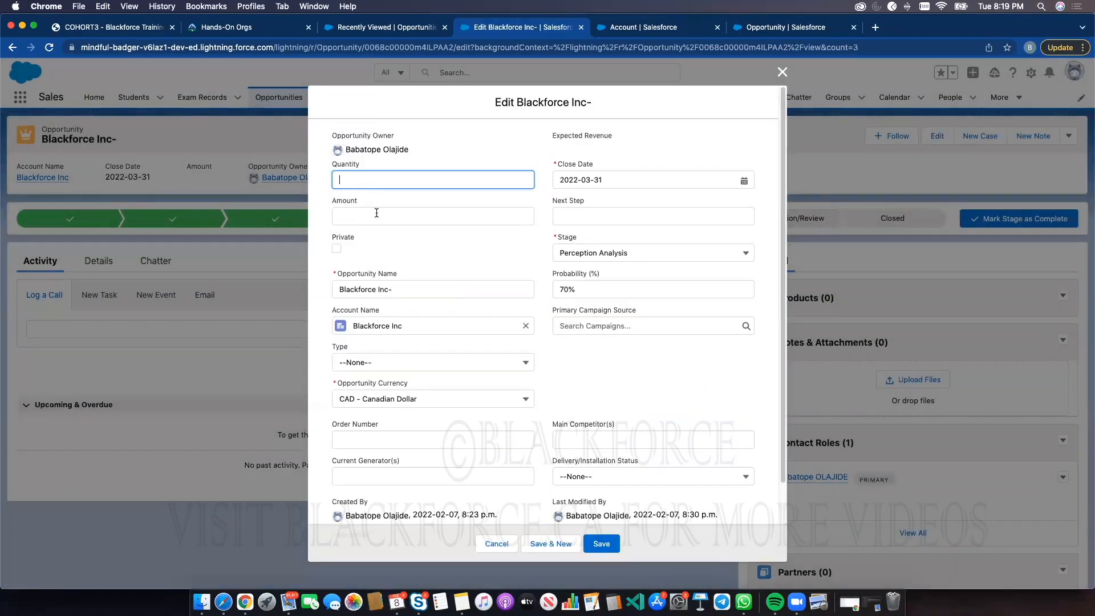
left_click(377, 212)
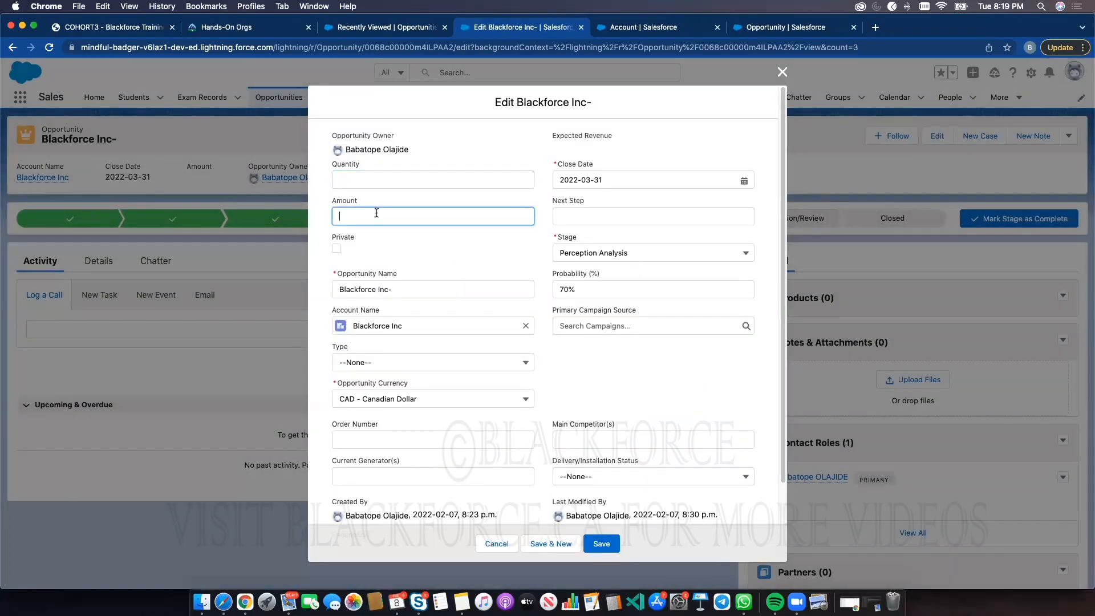
type("4554")
left_click(384, 182)
type("4545")
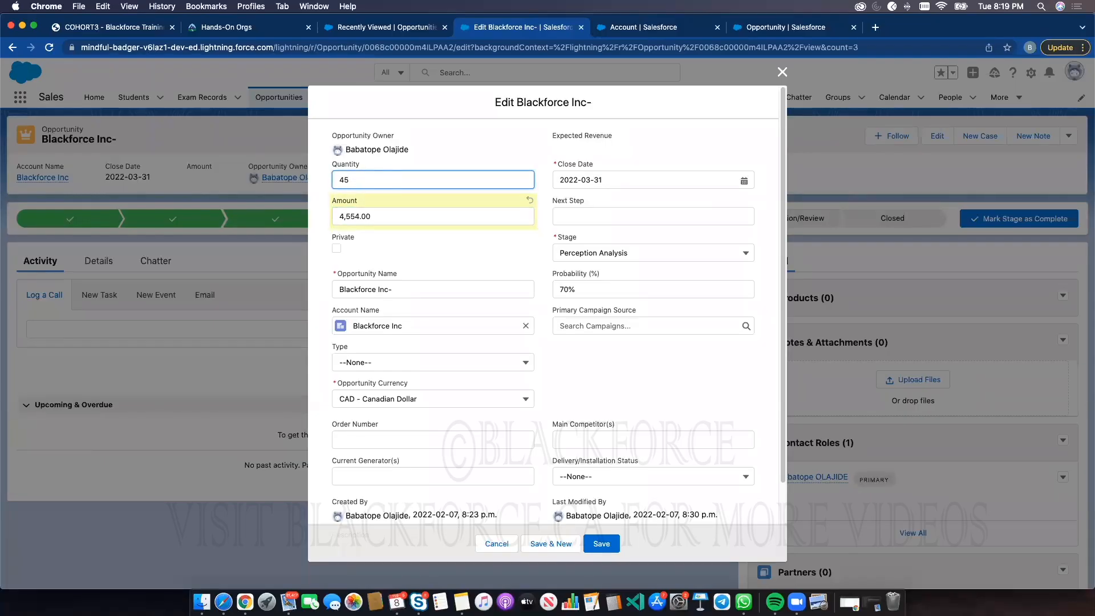
left_click(602, 543)
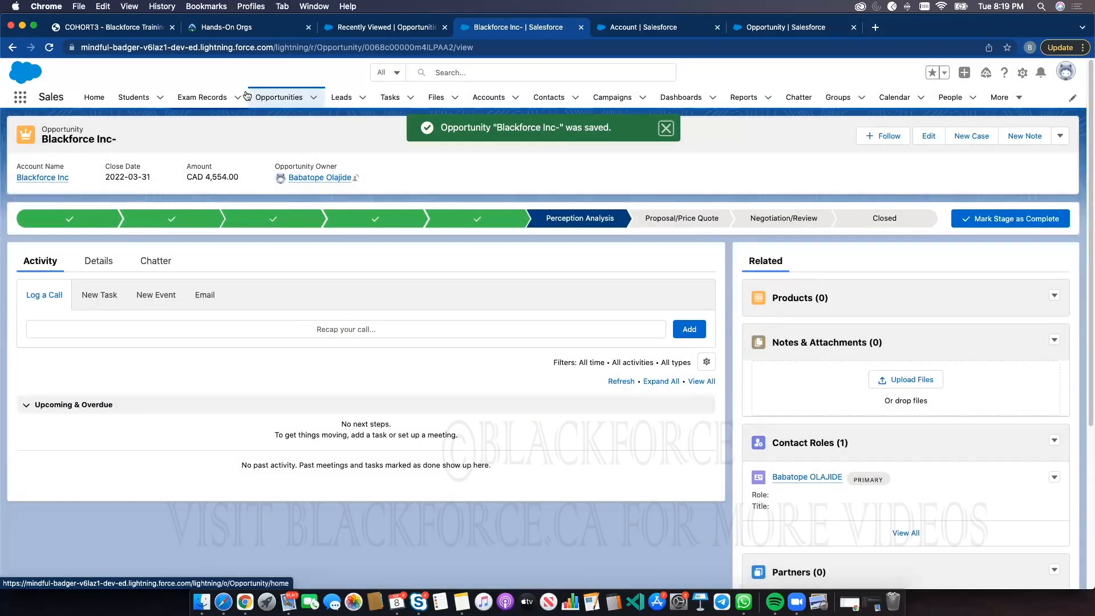
Open the Amazing Deal opportunity from Blackforce Inc, set Amount to 5 and Quantity to 6, and save
left_click(483, 98)
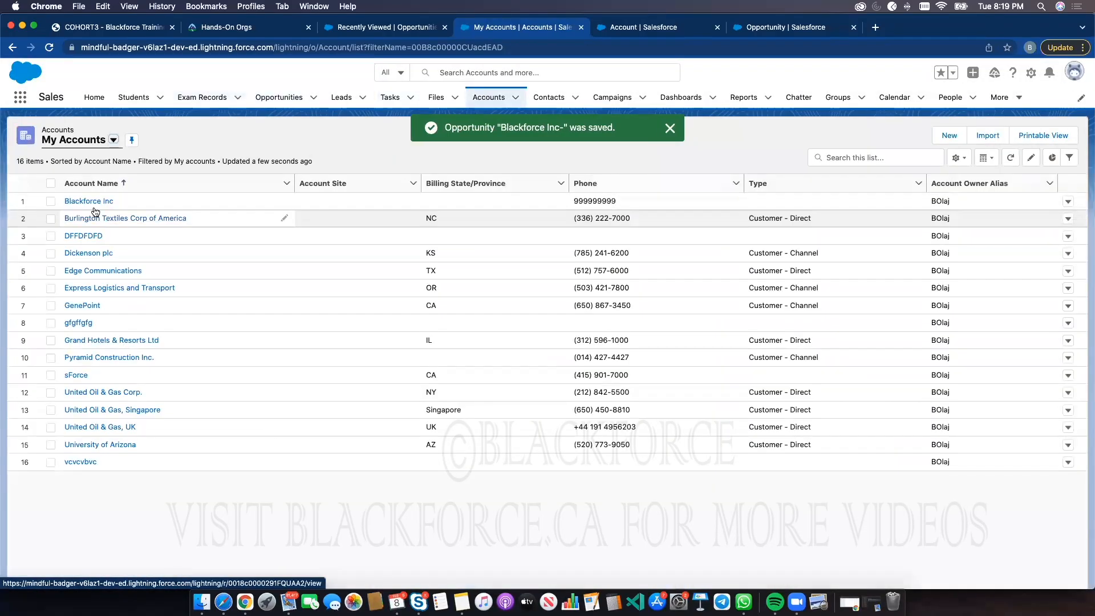
left_click(85, 198)
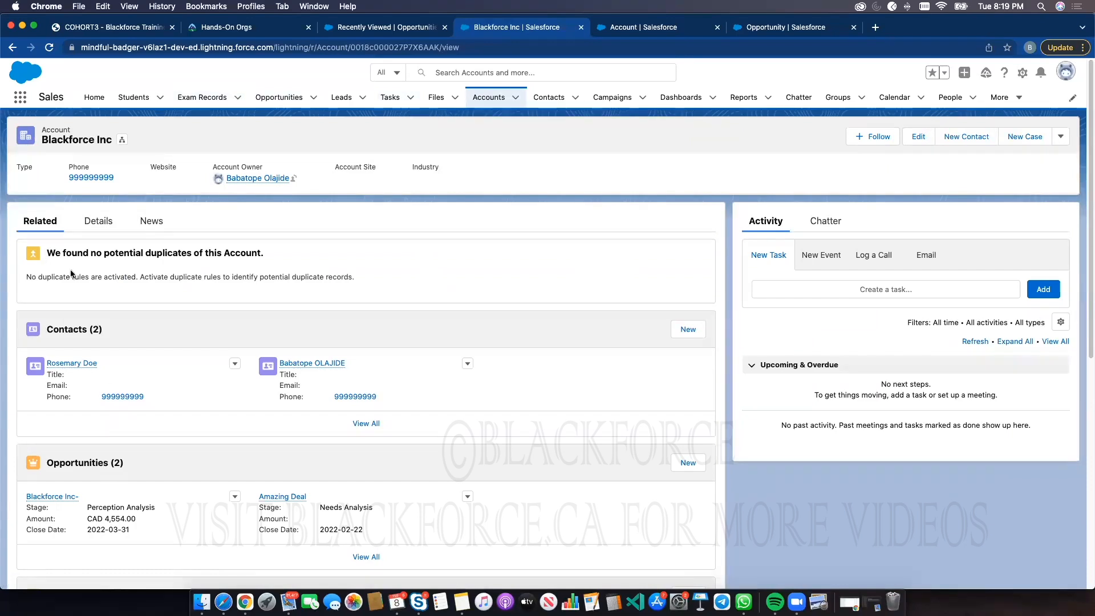
left_click(282, 496)
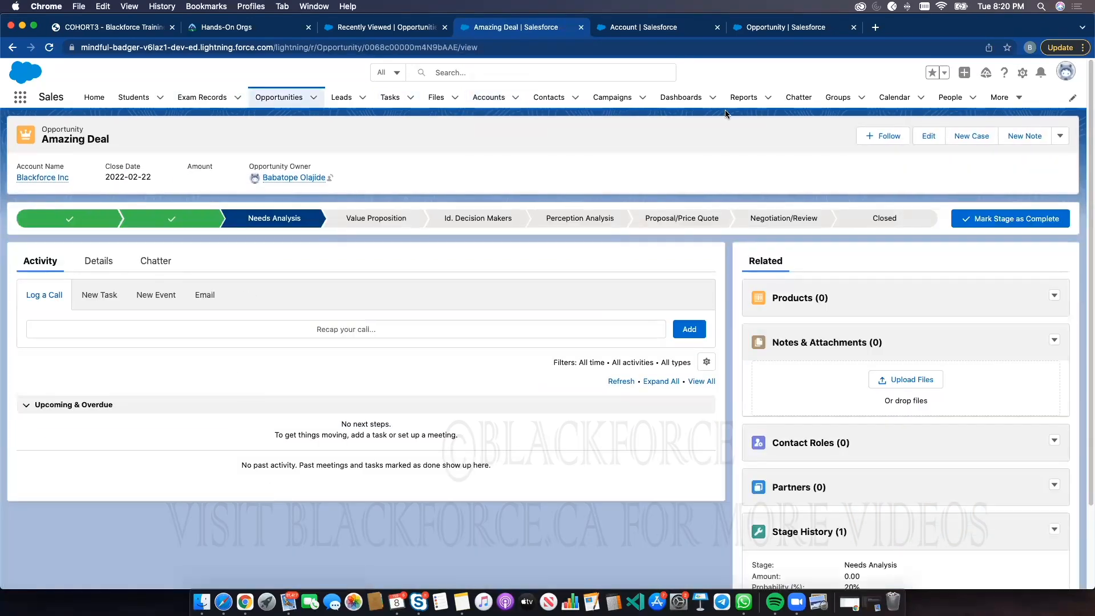
left_click(928, 136)
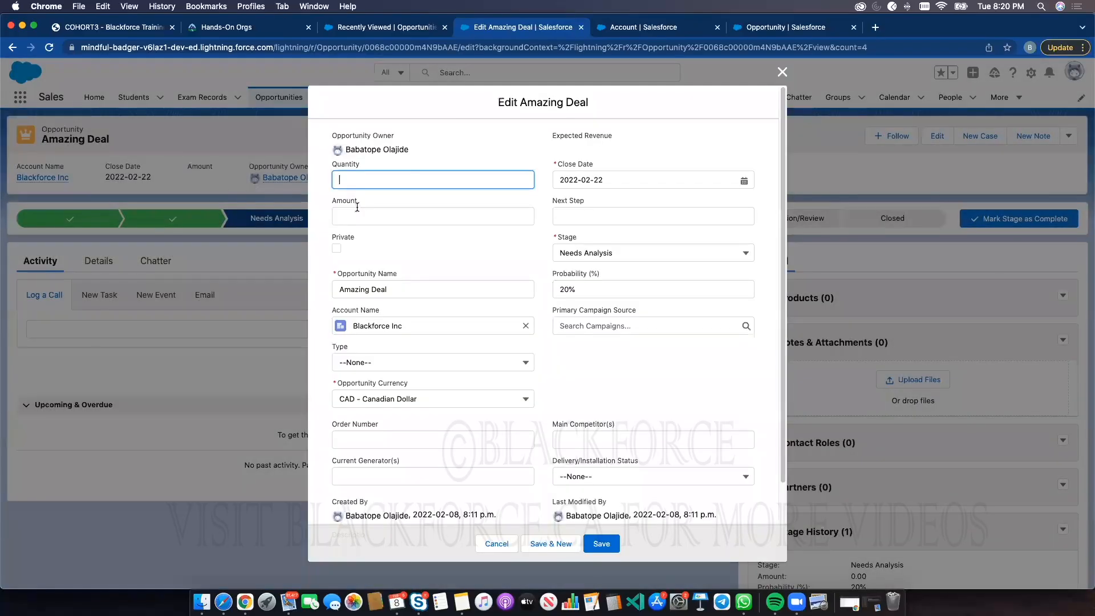
left_click(358, 215)
type("5")
left_click(378, 180)
type("66")
left_click(602, 542)
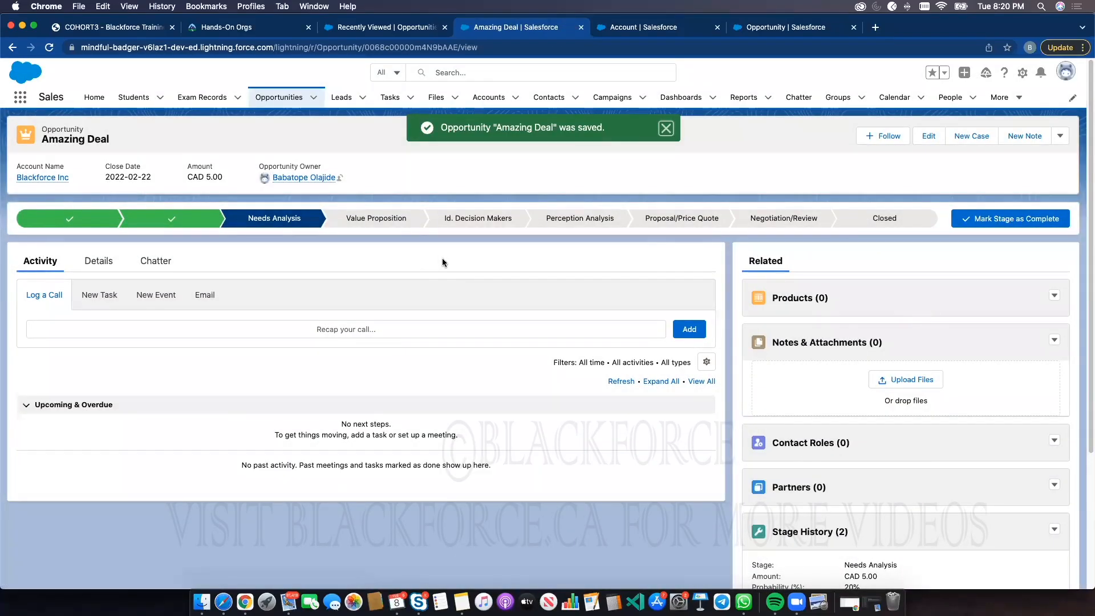
Return to the Blackforce Inc account details and check the Sum Opportunity Amount value
left_click(57, 177)
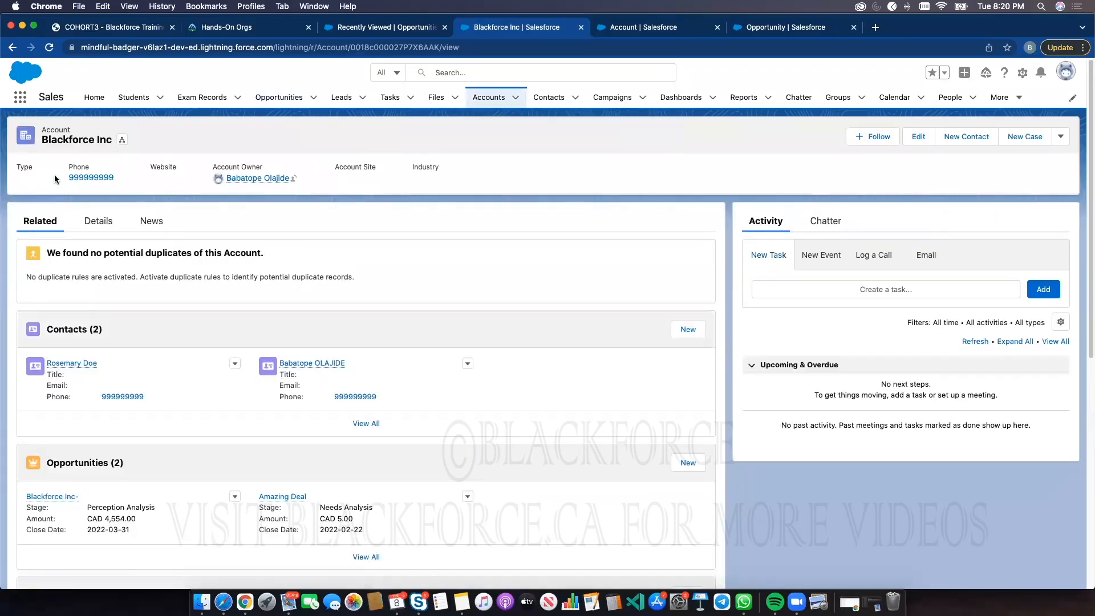
left_click(98, 221)
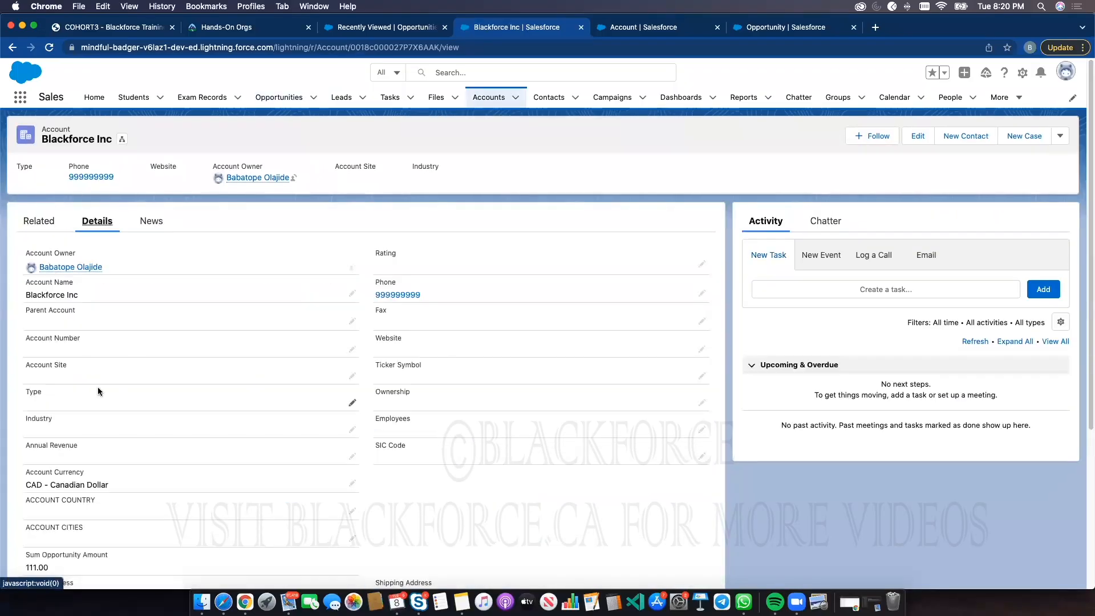
scroll(125, 453, "down", 3)
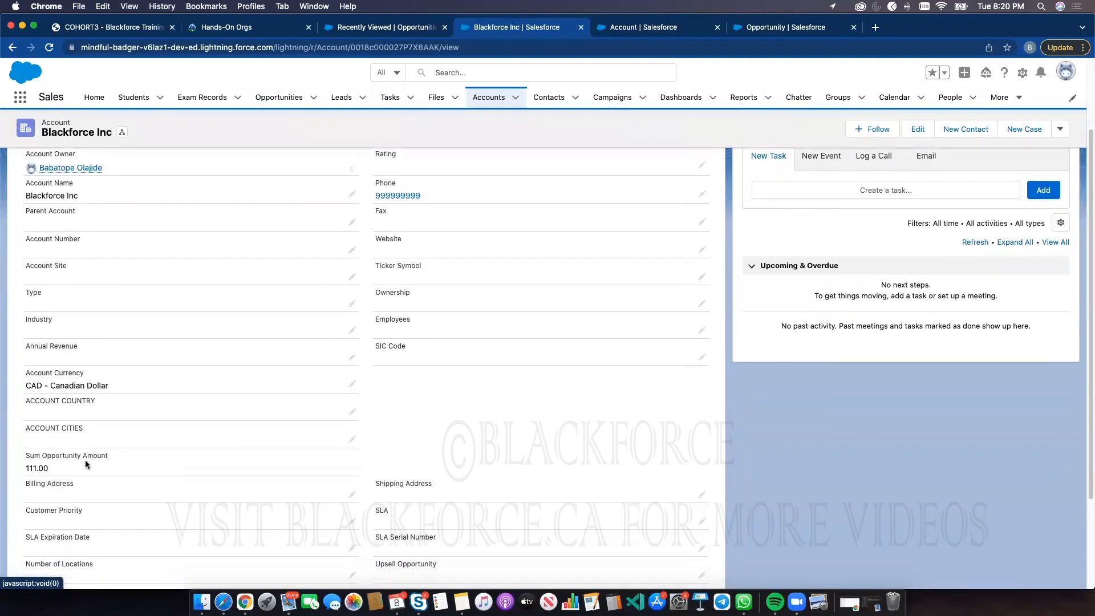
triple_click(31, 468)
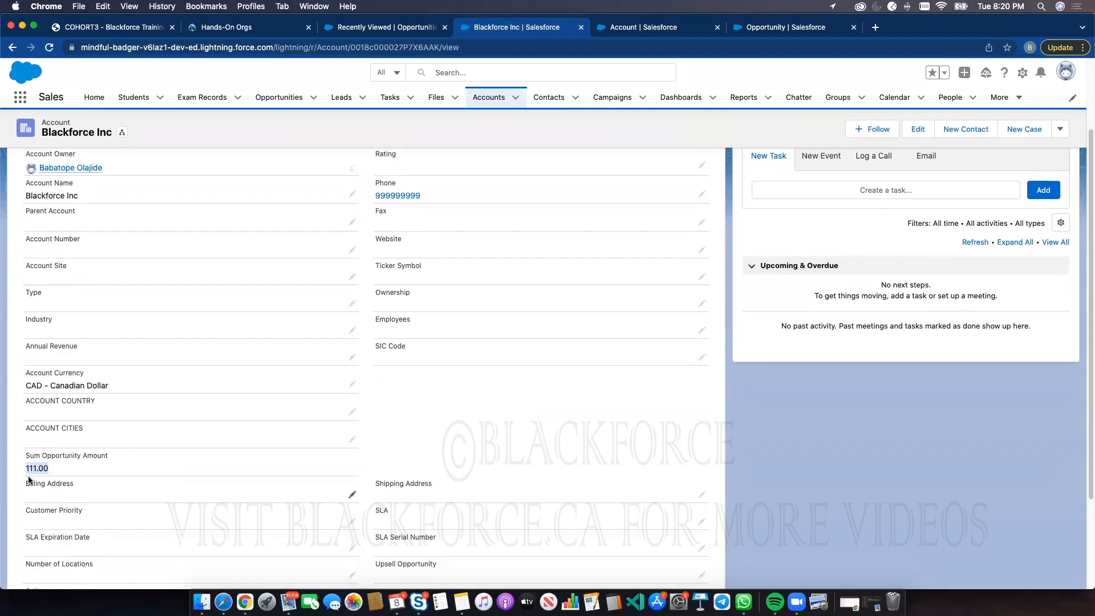
Start creating a new custom field on the Account object
left_click(650, 28)
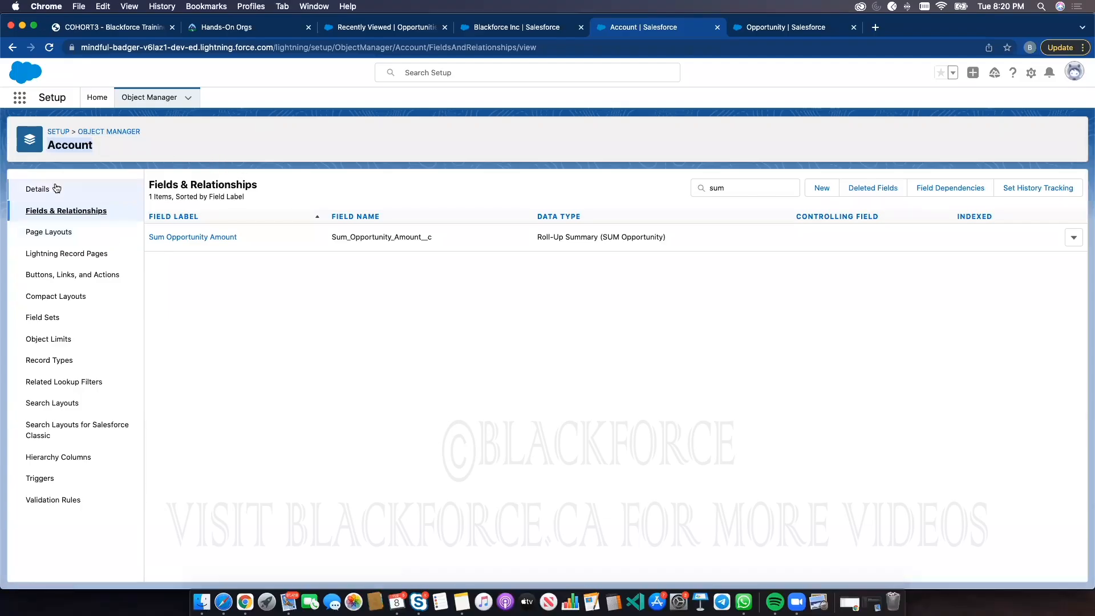
left_click(821, 188)
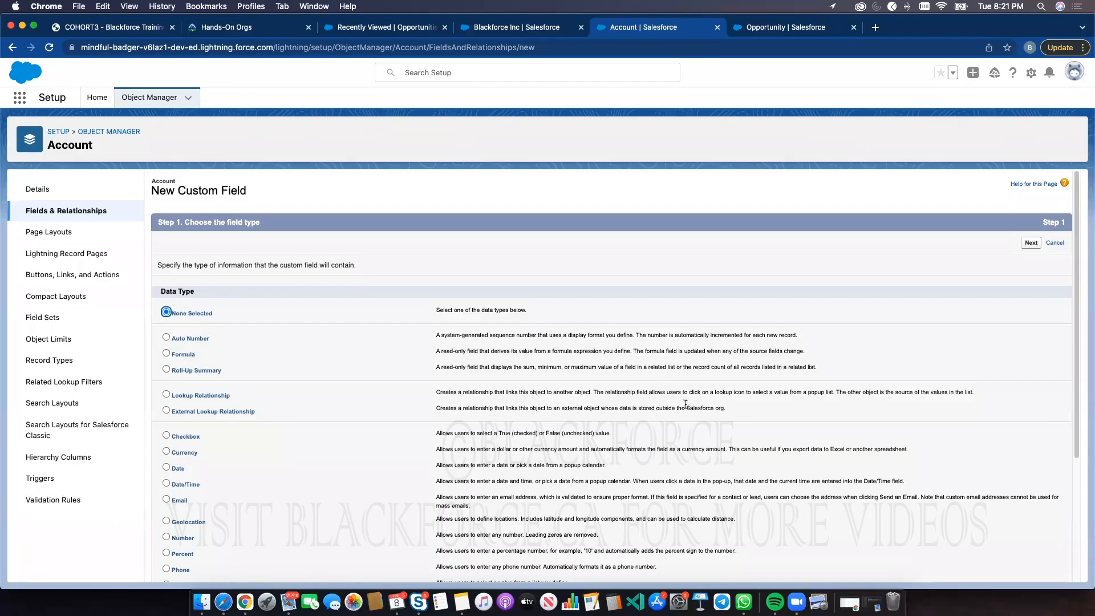
Reopen the Blackforce Inc account's details to review its roll-up amount
left_click(382, 27)
left_click(471, 100)
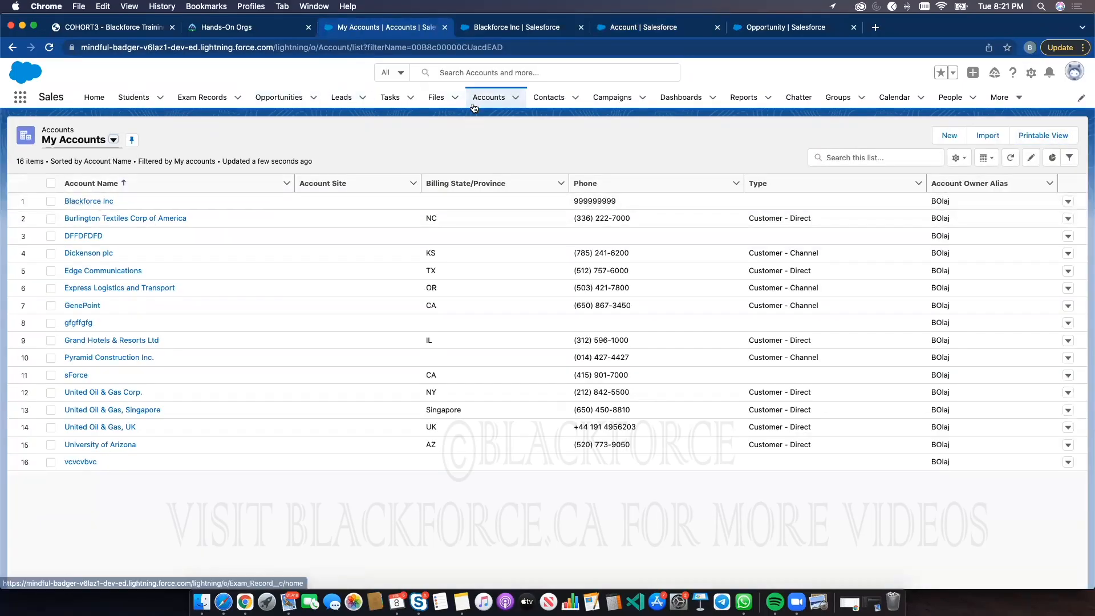
left_click(77, 201)
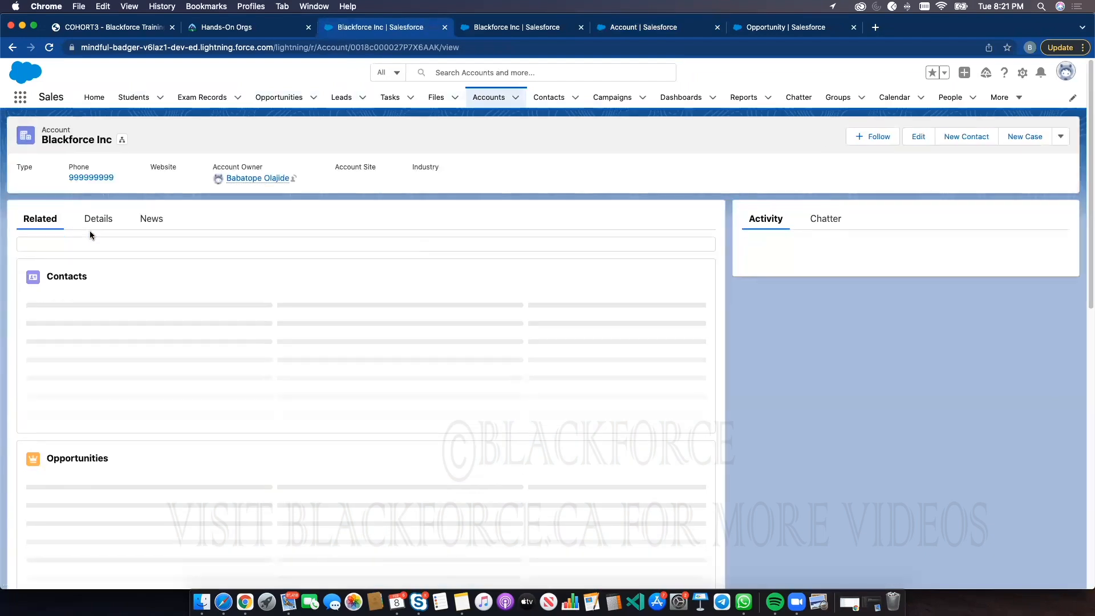
left_click(97, 221)
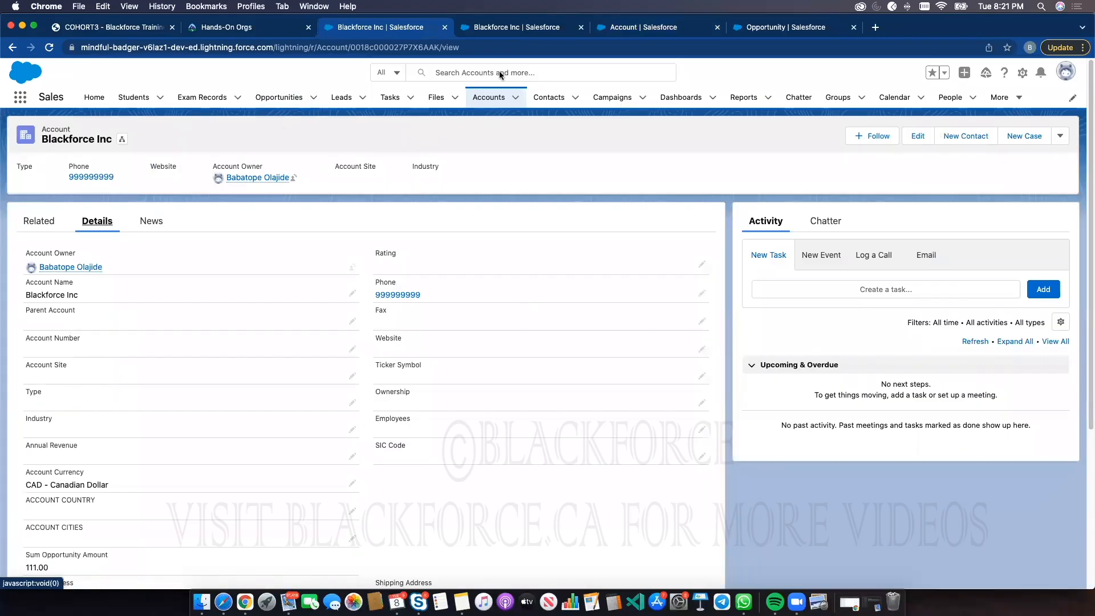
left_click(617, 29)
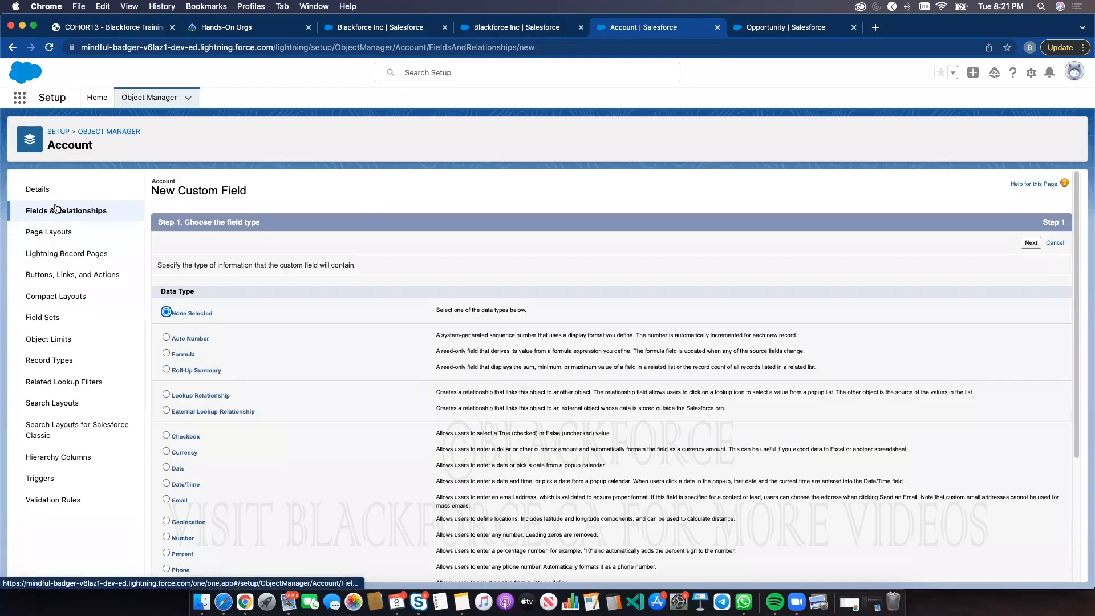
left_click(187, 369)
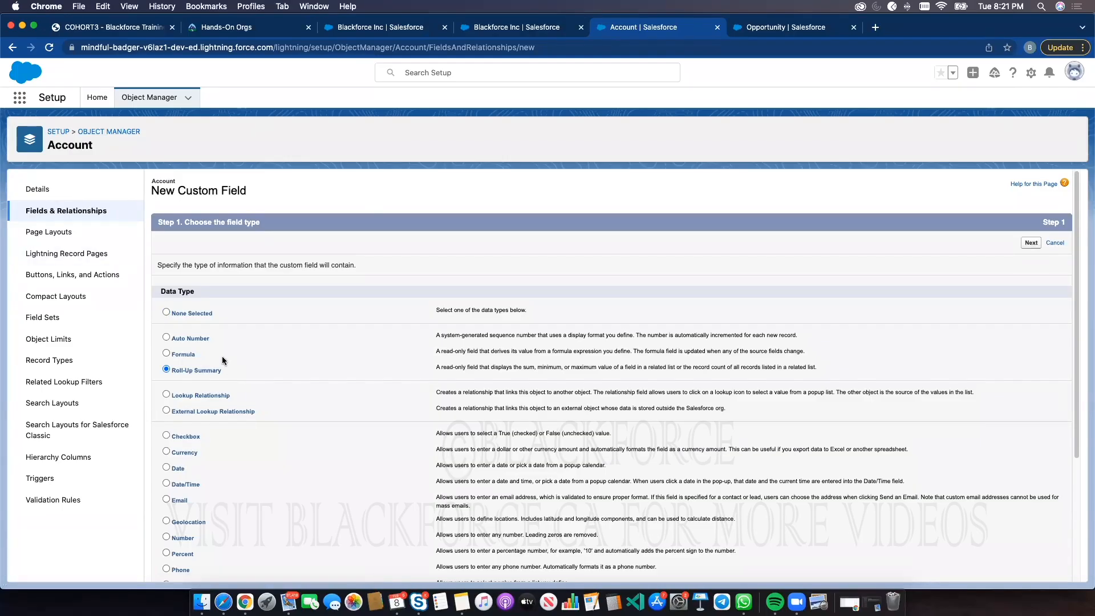
scroll(252, 392, "down", 3)
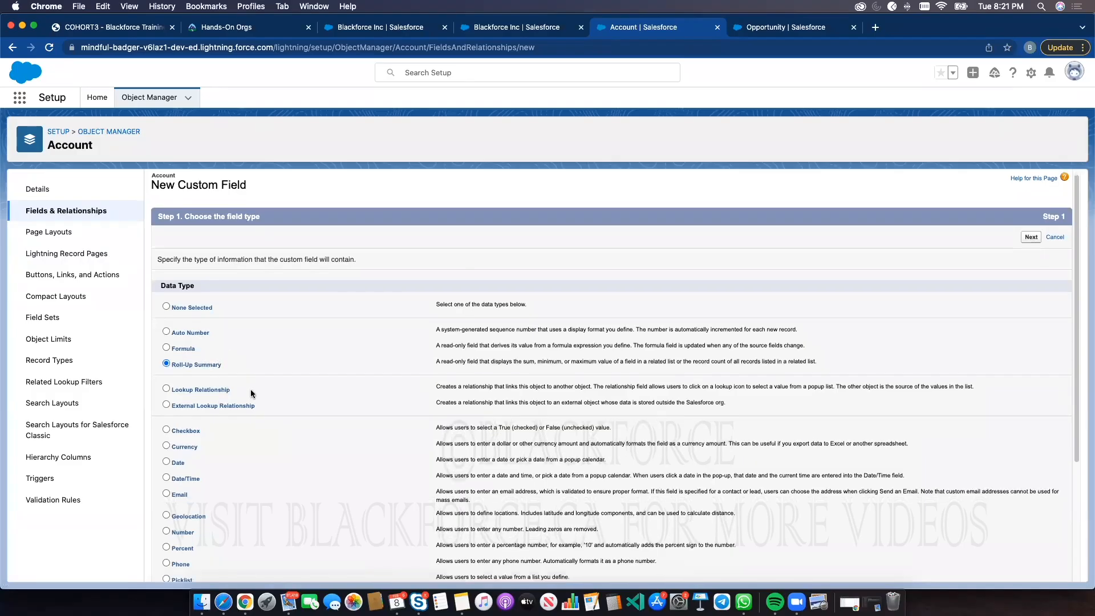
scroll(250, 388, "down", 4)
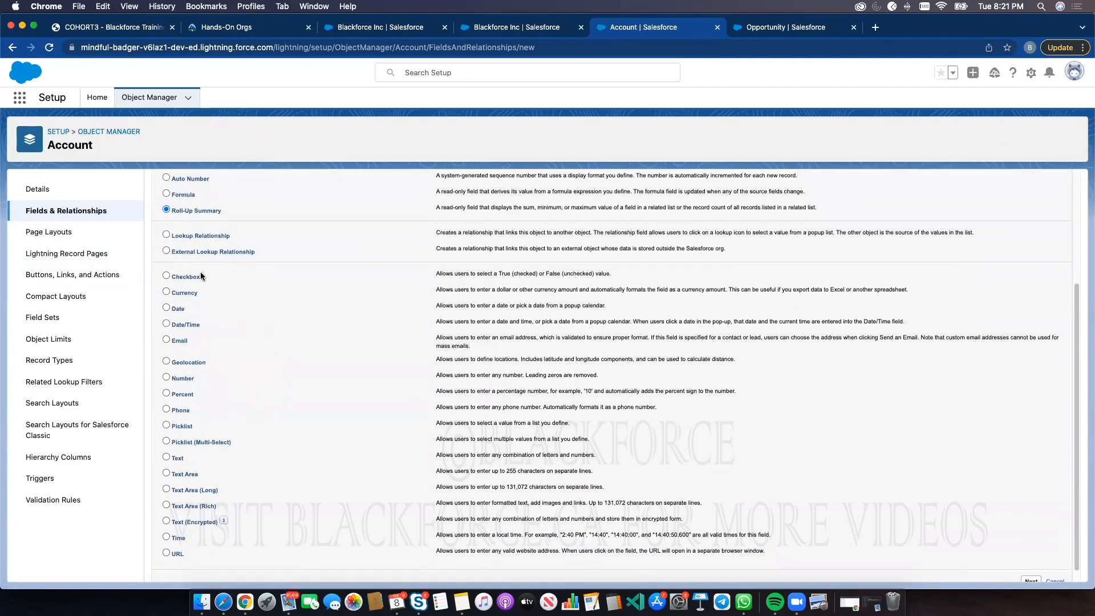
left_click(182, 195)
scroll(279, 270, "up", 3)
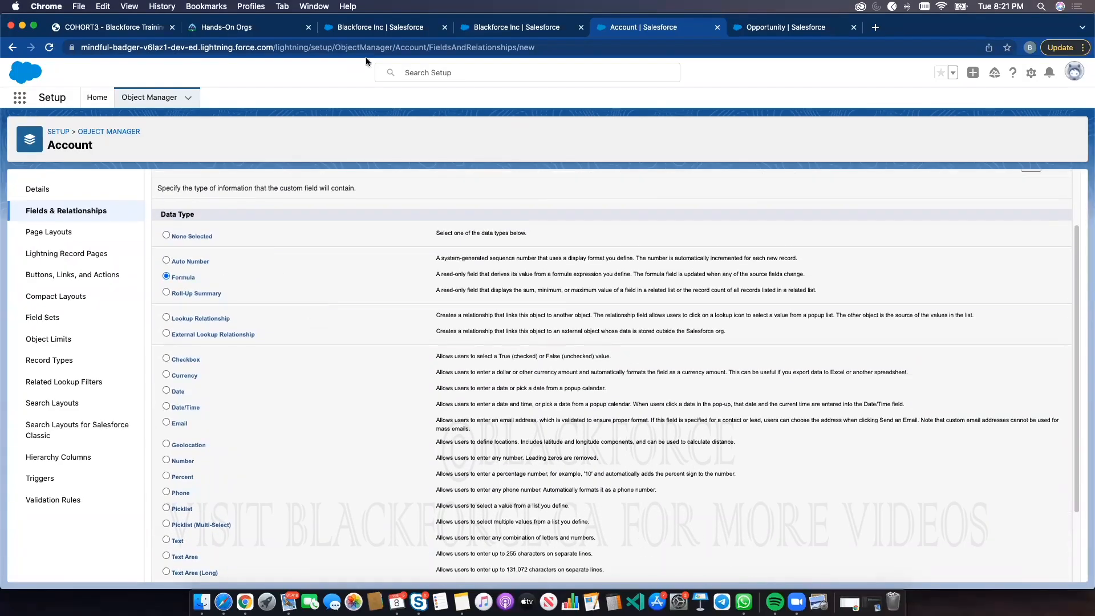
Open a student record's details and then the Mathematics exam record to compare their Student Number fields
left_click(371, 30)
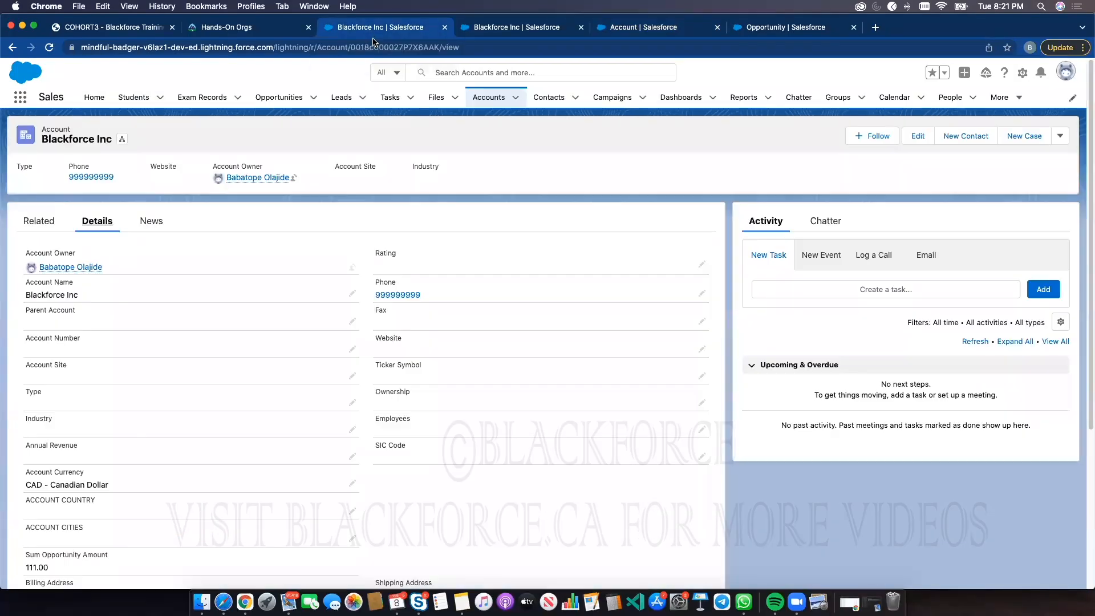
left_click(133, 98)
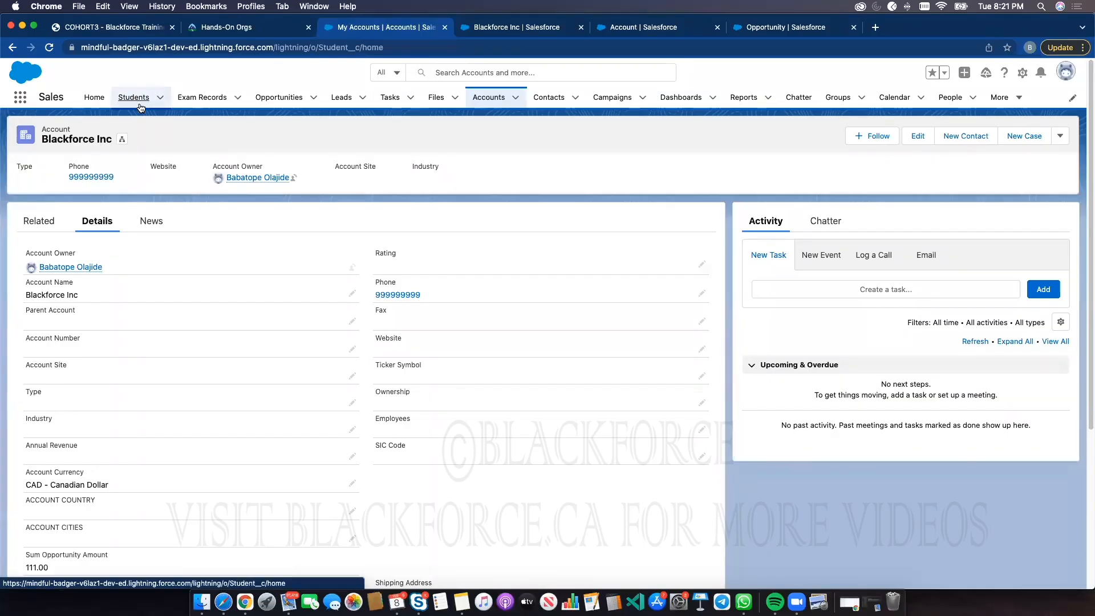
left_click(91, 202)
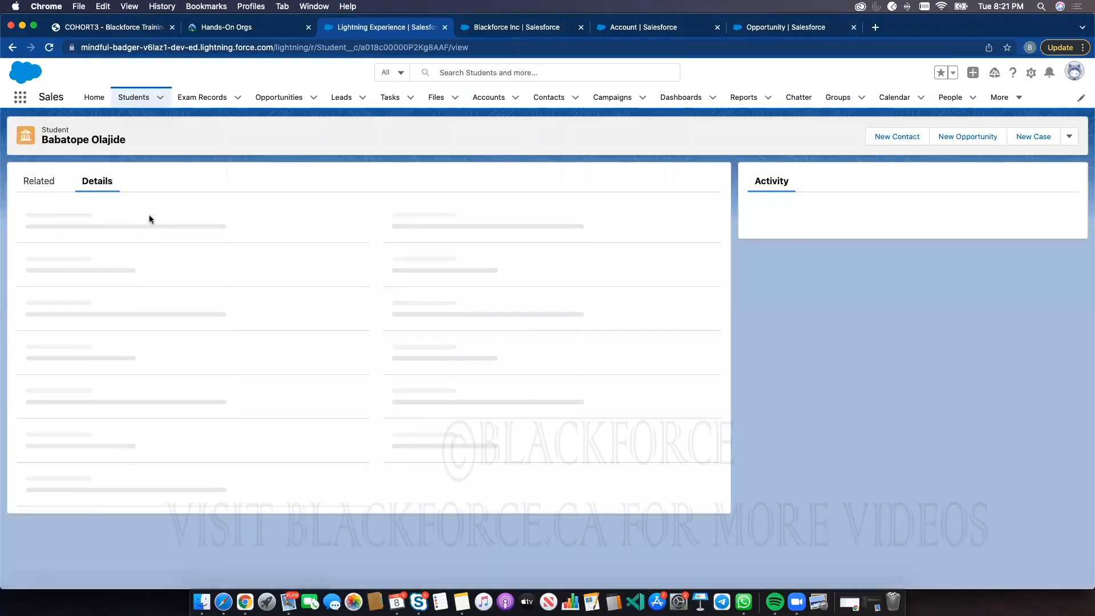
double_click(28, 255)
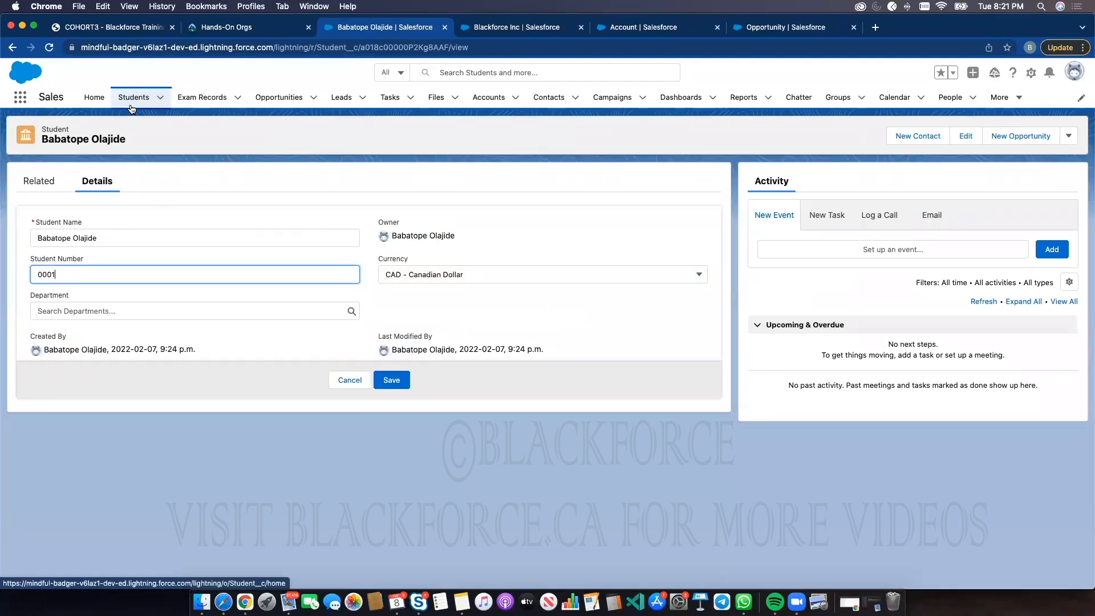
left_click(221, 100)
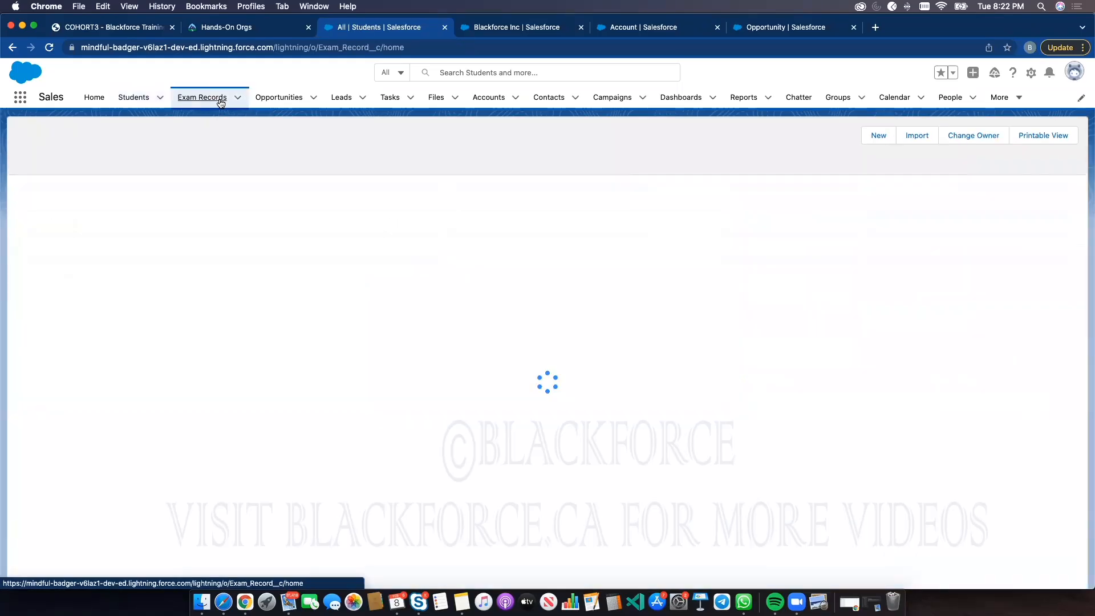
left_click(94, 202)
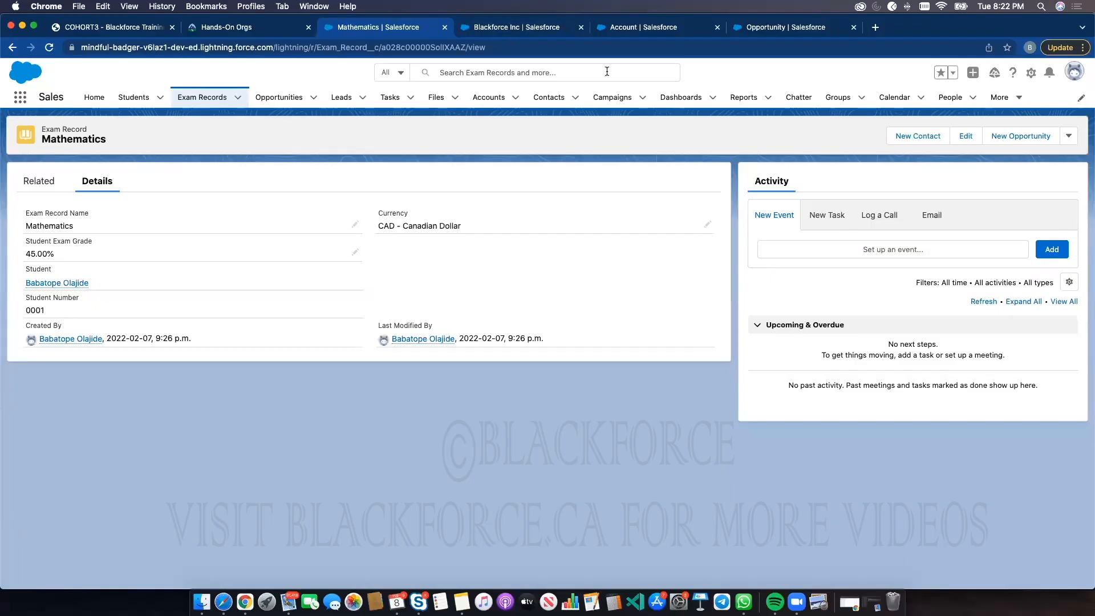
Search Object Manager for the Exam Record object and open its Fields & Relationships
left_click(661, 28)
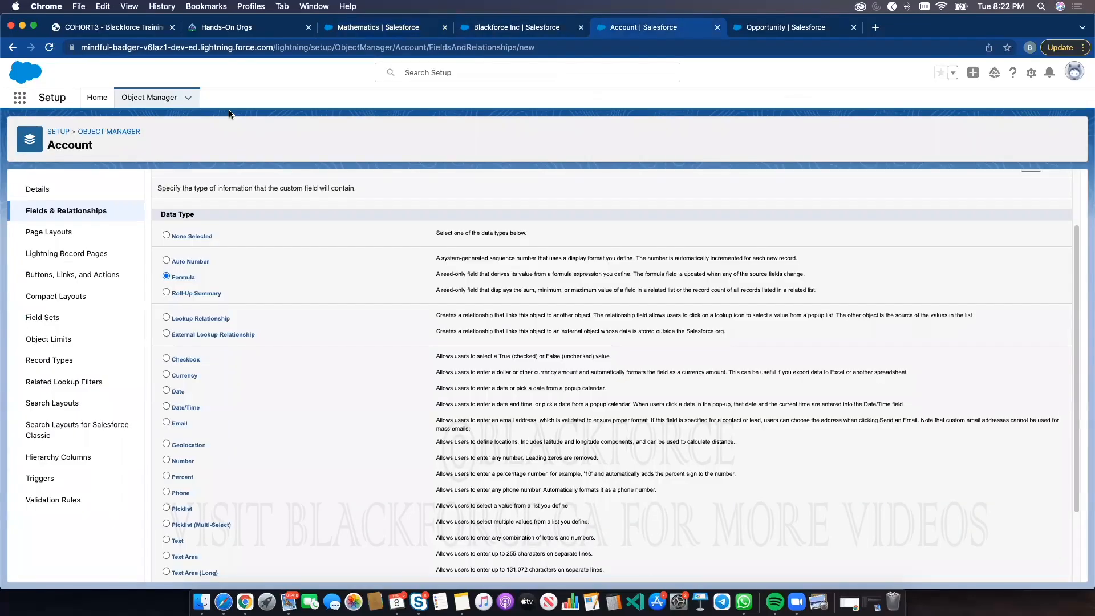
left_click(163, 98)
left_click(876, 138)
type("exm")
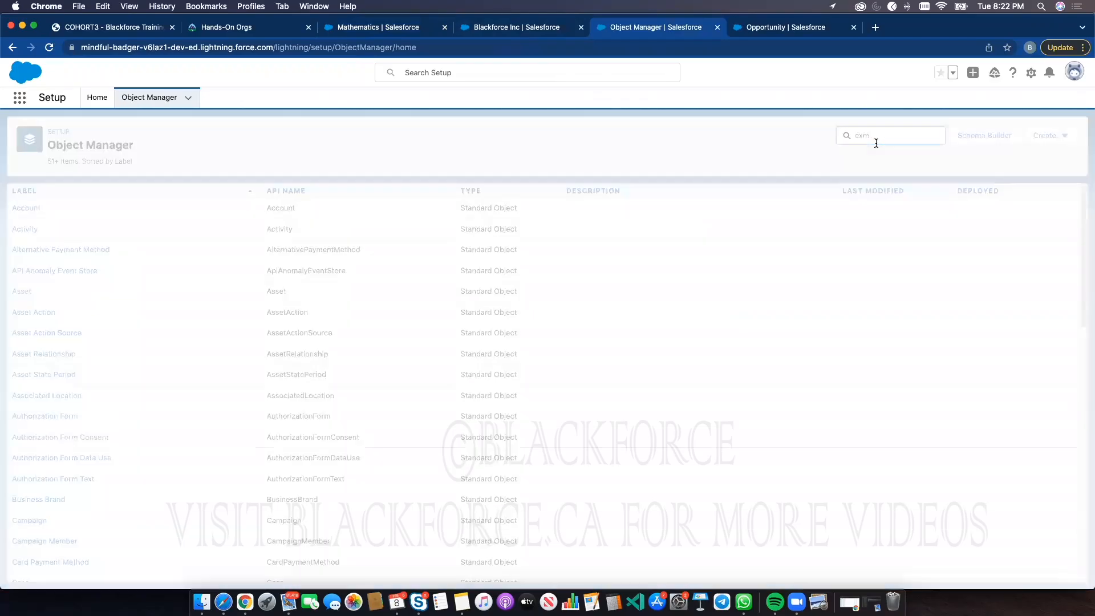
key("BackSpace")
key("BackSpace")
type("a")
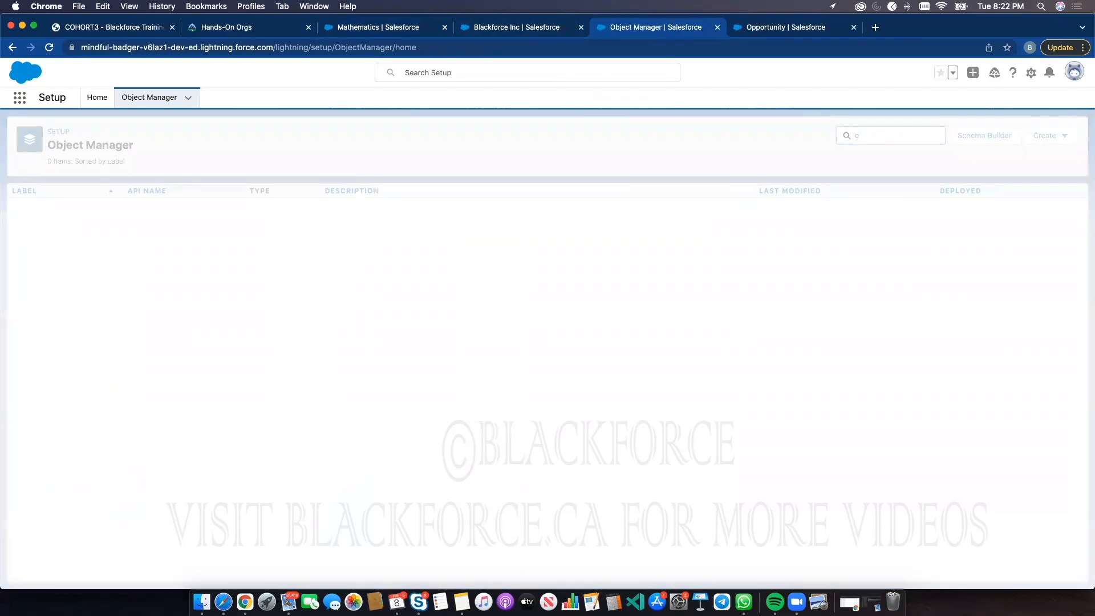
type("xAM")
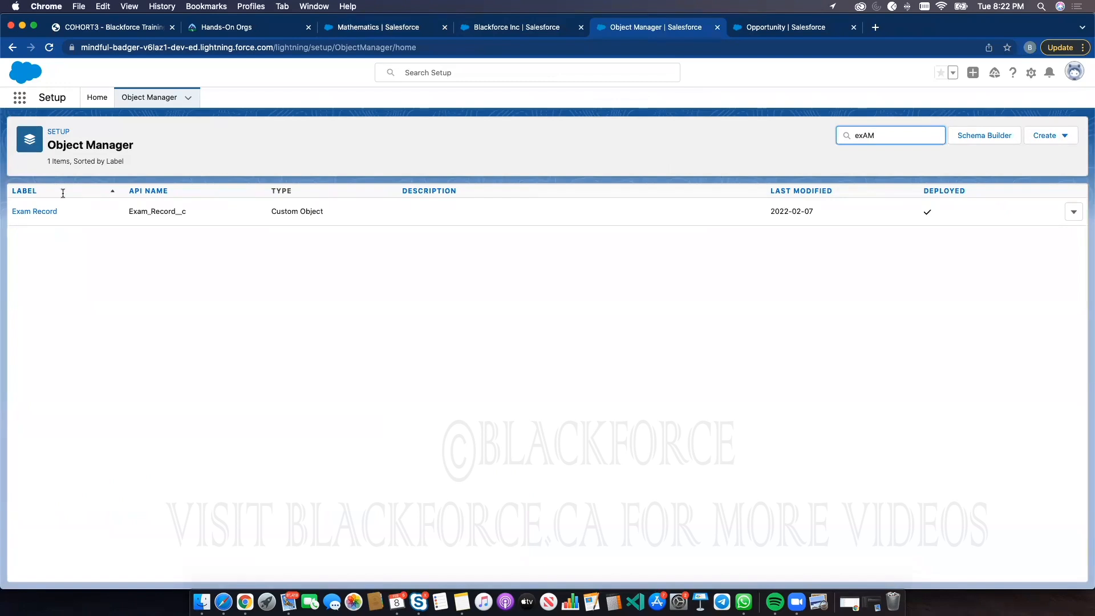
left_click(45, 213)
left_click(50, 212)
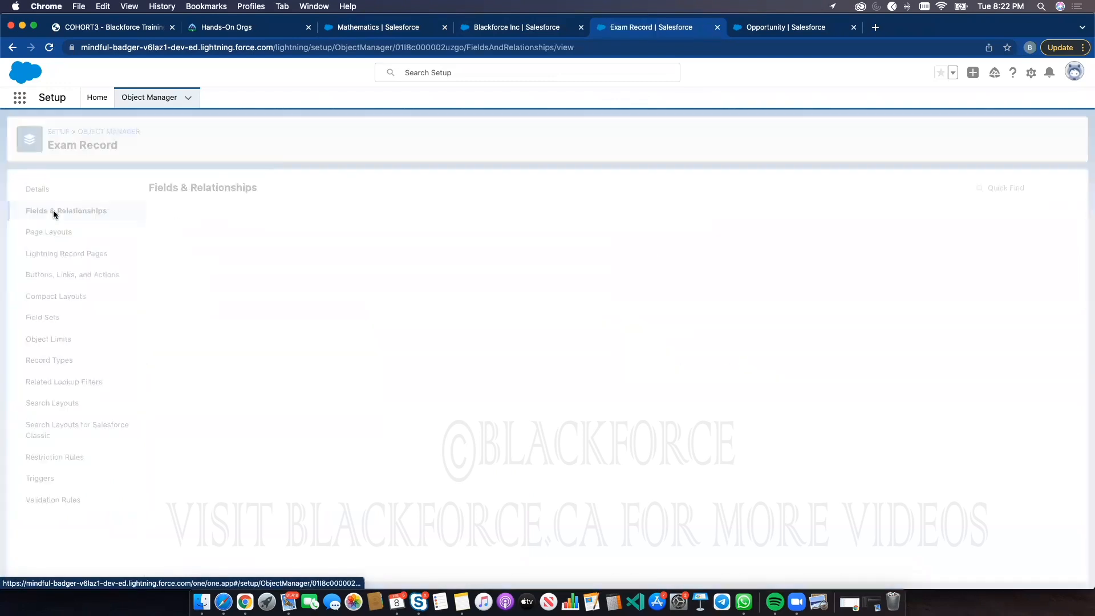
Start a new Formula custom field on Exam Record labelled Student Number2 with a Text return type
left_click(826, 188)
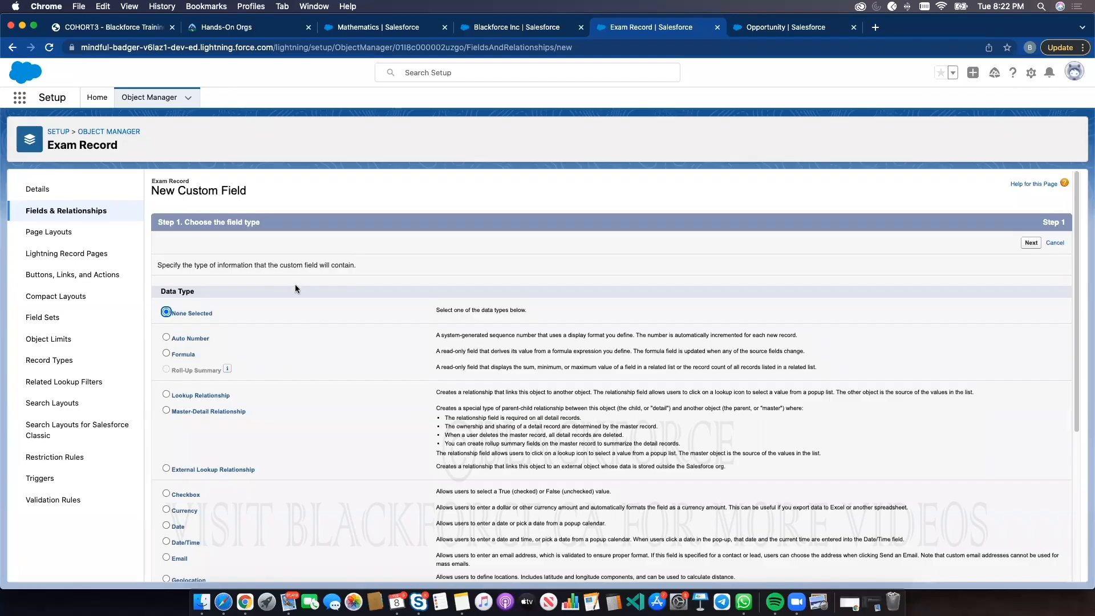
left_click(182, 357)
scroll(1026, 521, "down", 5)
left_click(1031, 568)
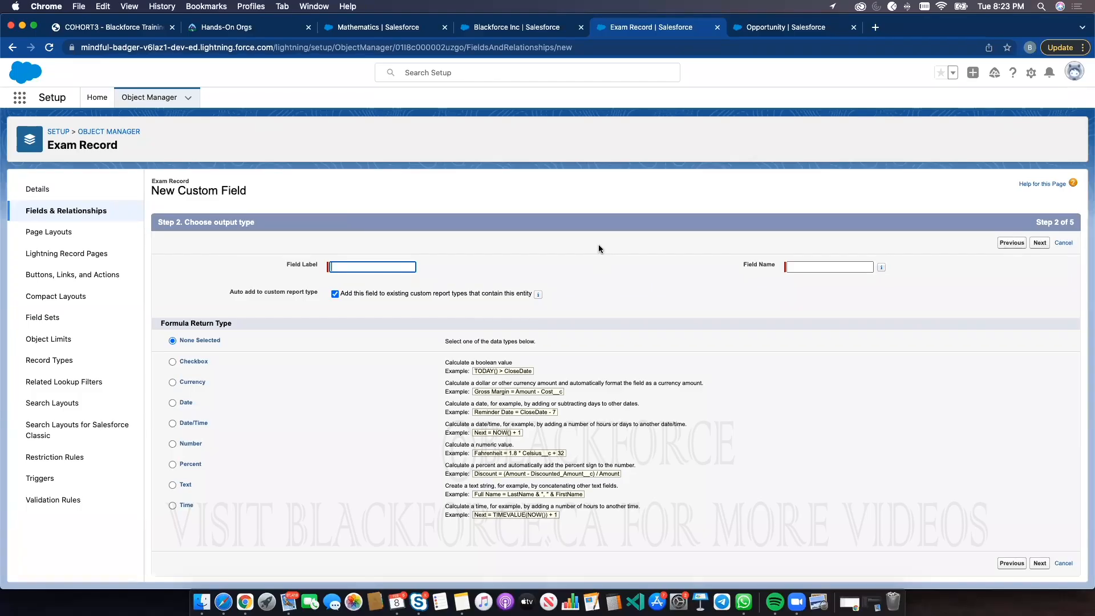
left_click(351, 267)
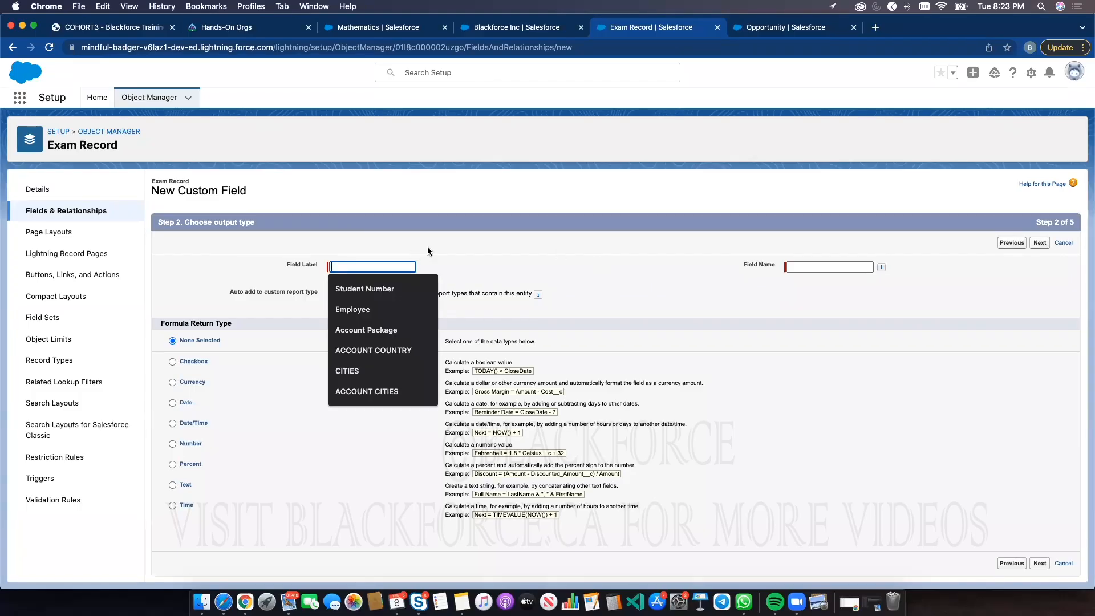
left_click(399, 288)
type("2")
left_click(542, 246)
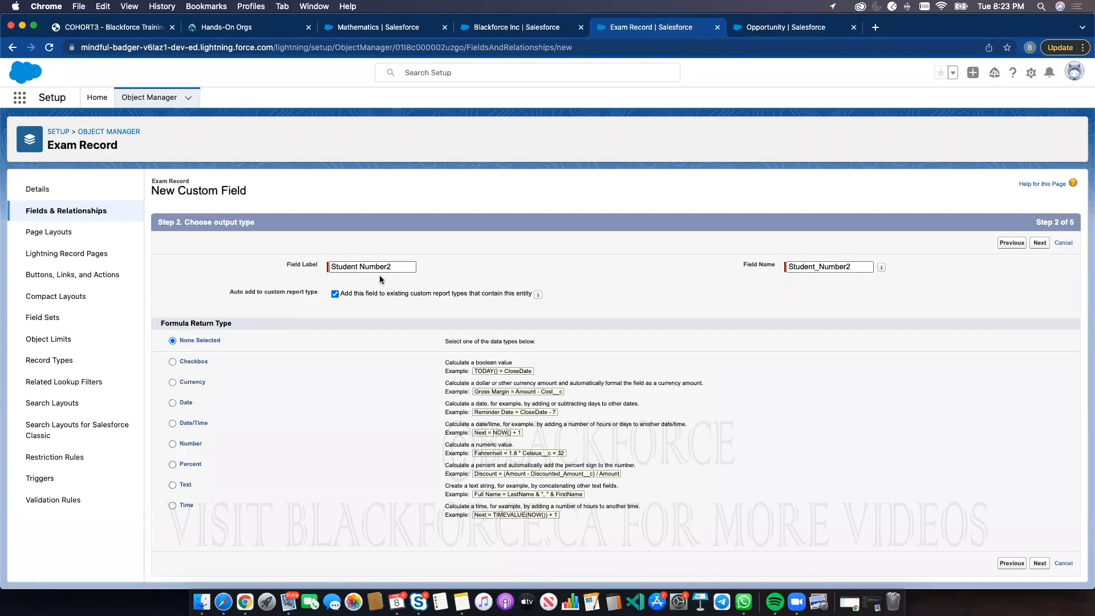
left_click(188, 485)
left_click(1039, 562)
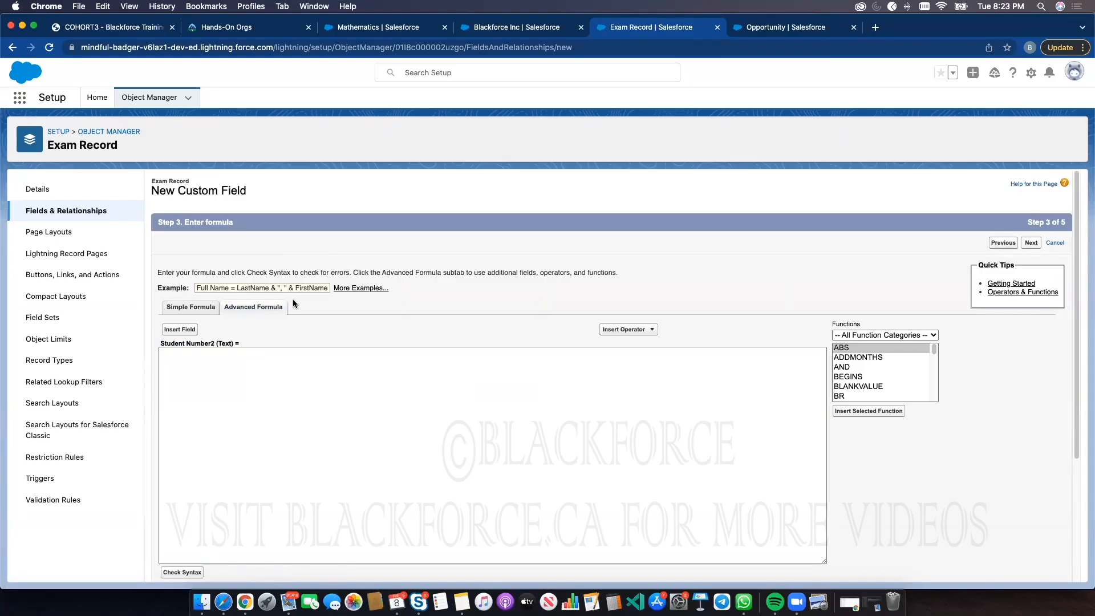
Insert the related Student's Student Number field into the formula as Student__r.Student_Number__c
left_click(186, 329)
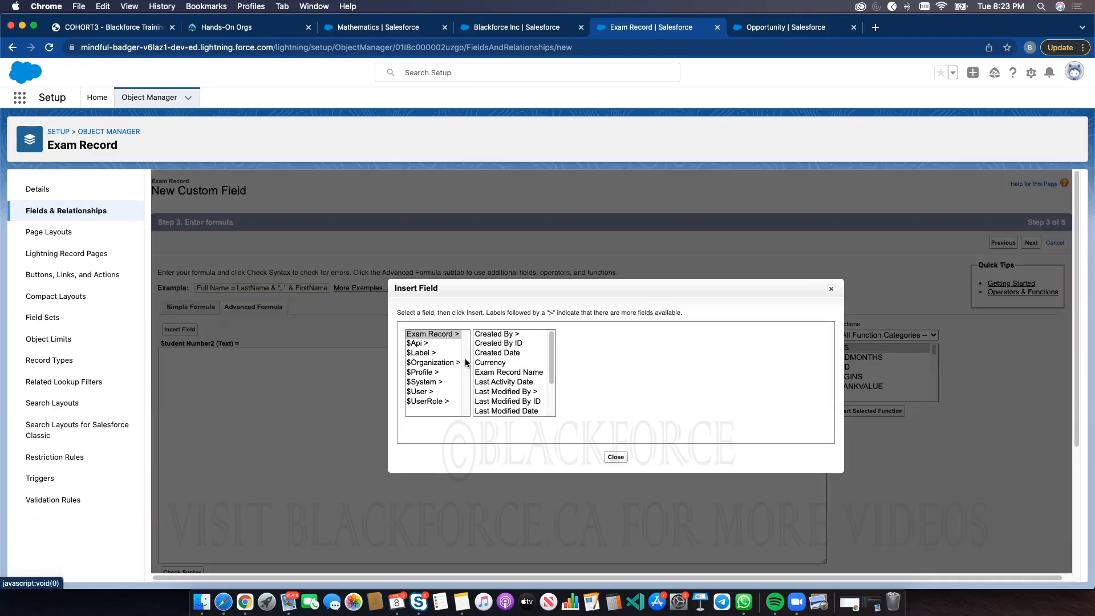
left_click(392, 26)
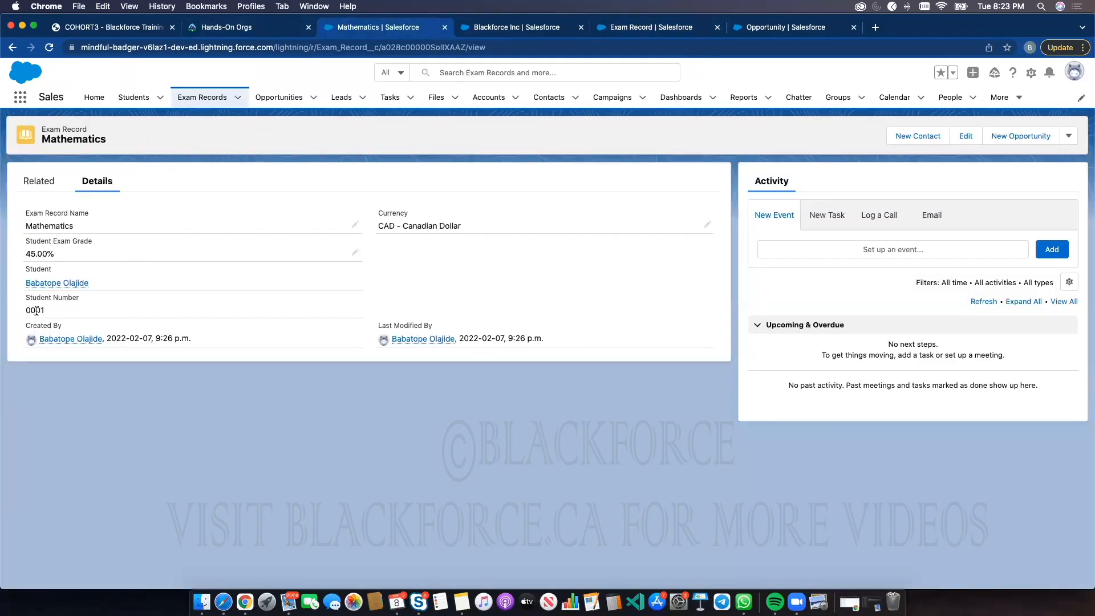
left_click(688, 28)
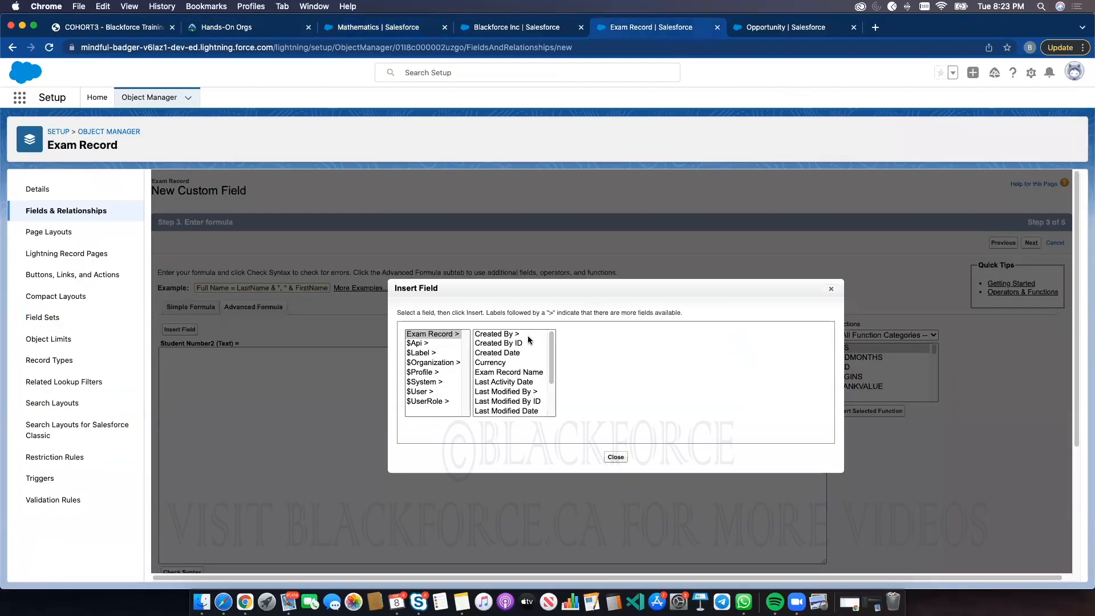
left_click(417, 336)
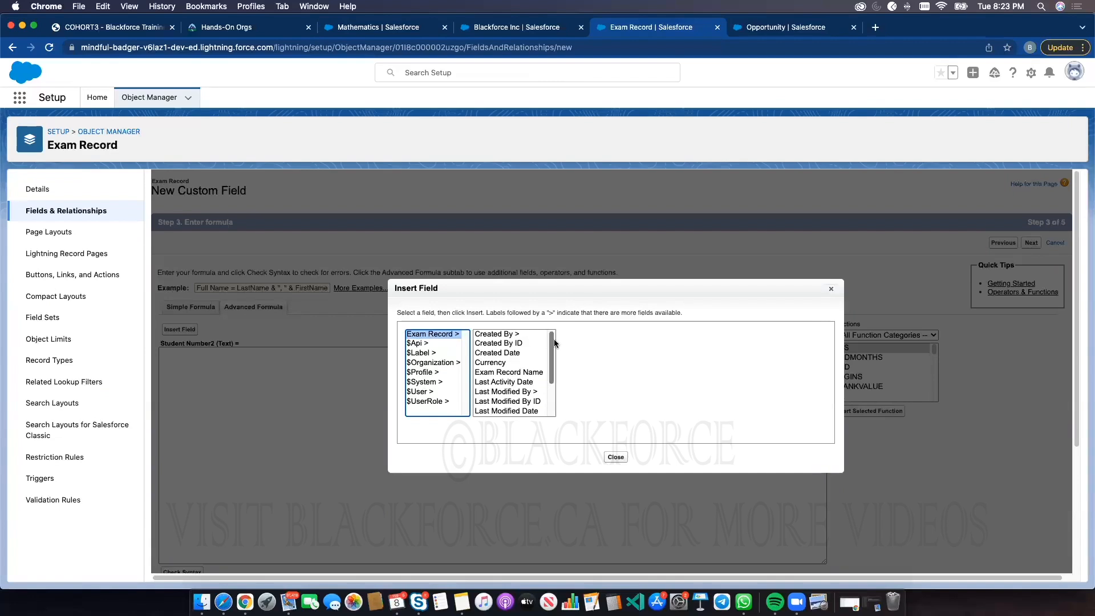
left_click_drag(553, 338, 551, 386)
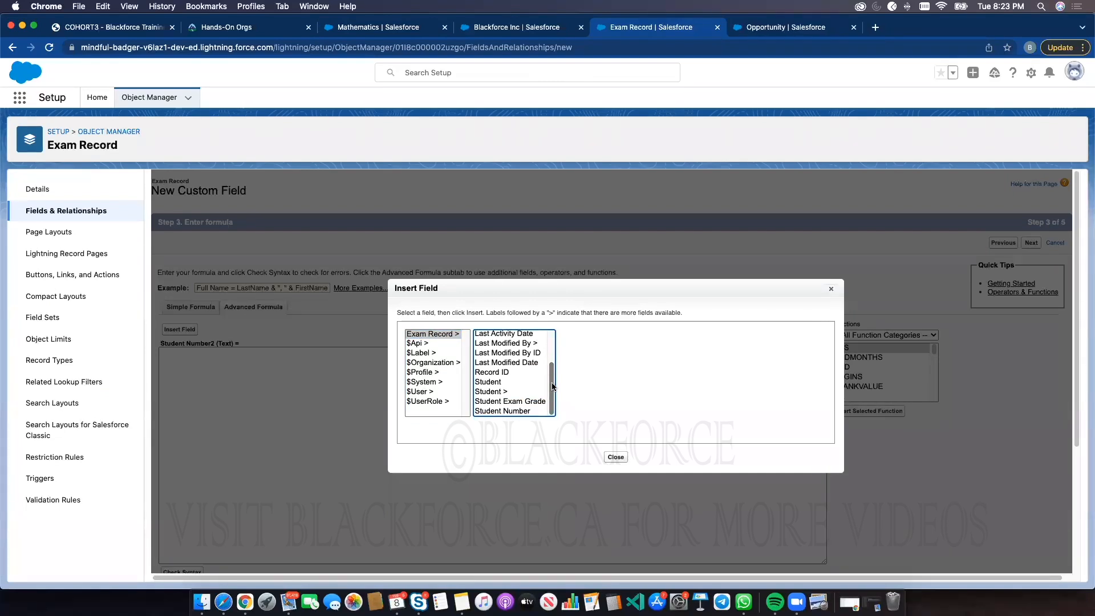
left_click(499, 392)
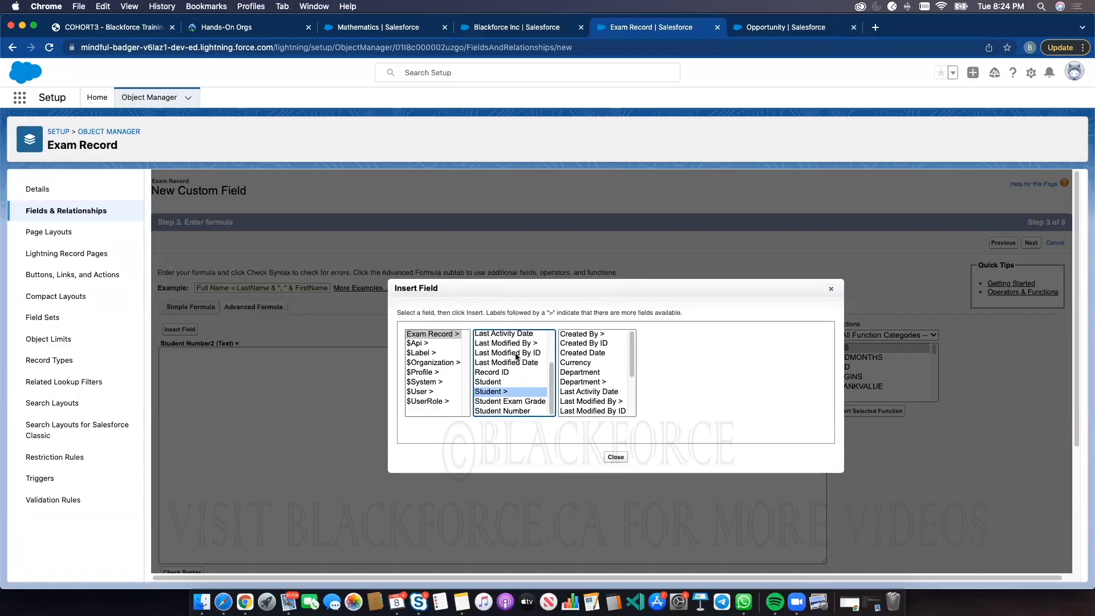
scroll(626, 371, "down", 3)
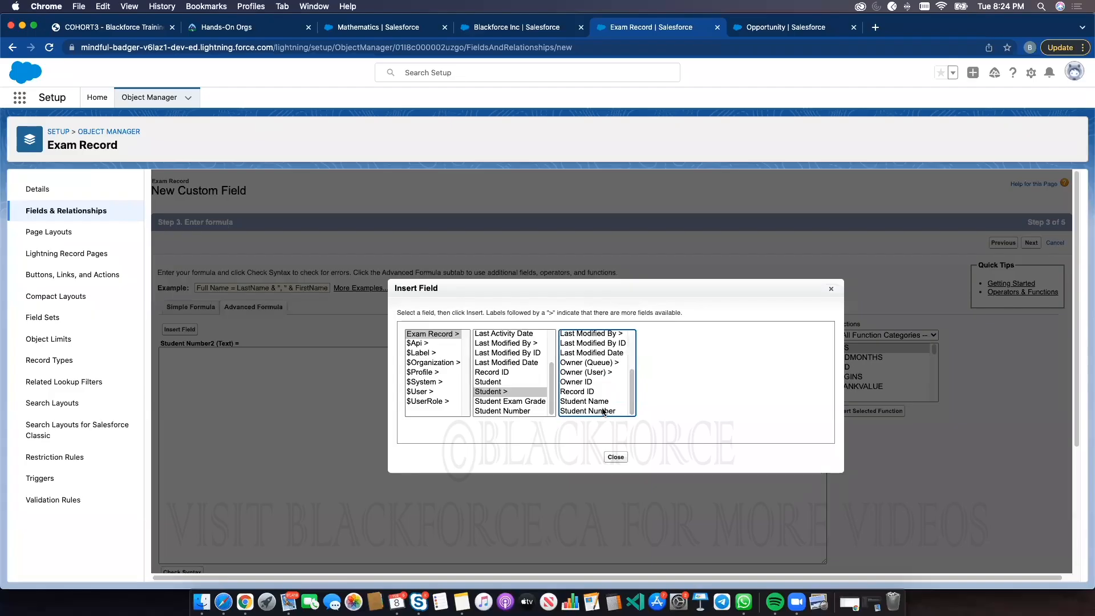
left_click(603, 411)
left_click(701, 393)
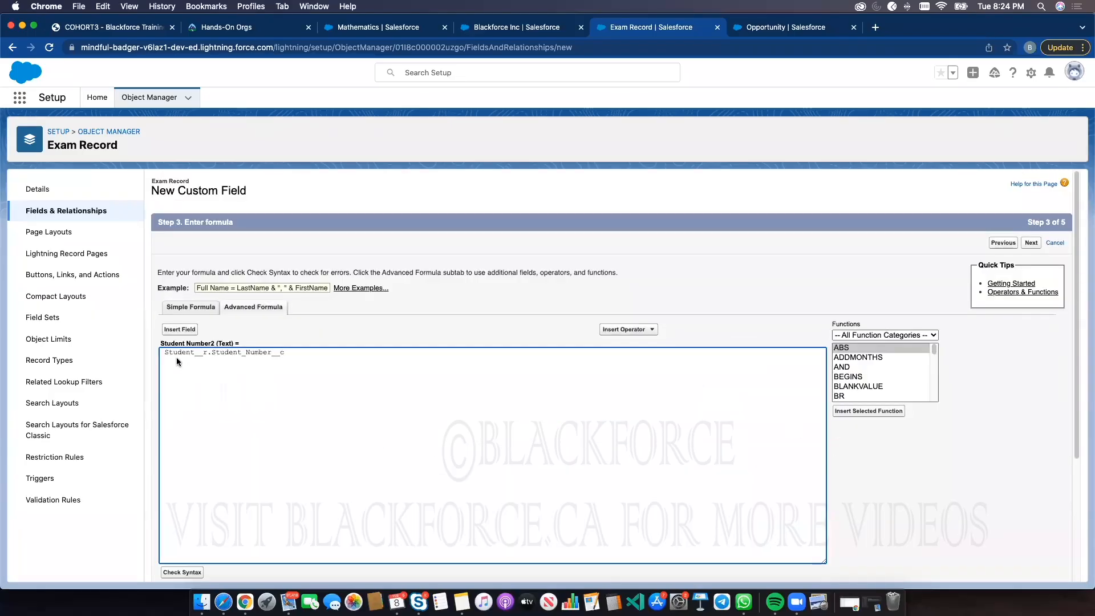
Accept the Student__r.Student_Number__c formula and continue to the field-level security step
left_click_drag(166, 353, 304, 354)
left_click(305, 350)
double_click(301, 352)
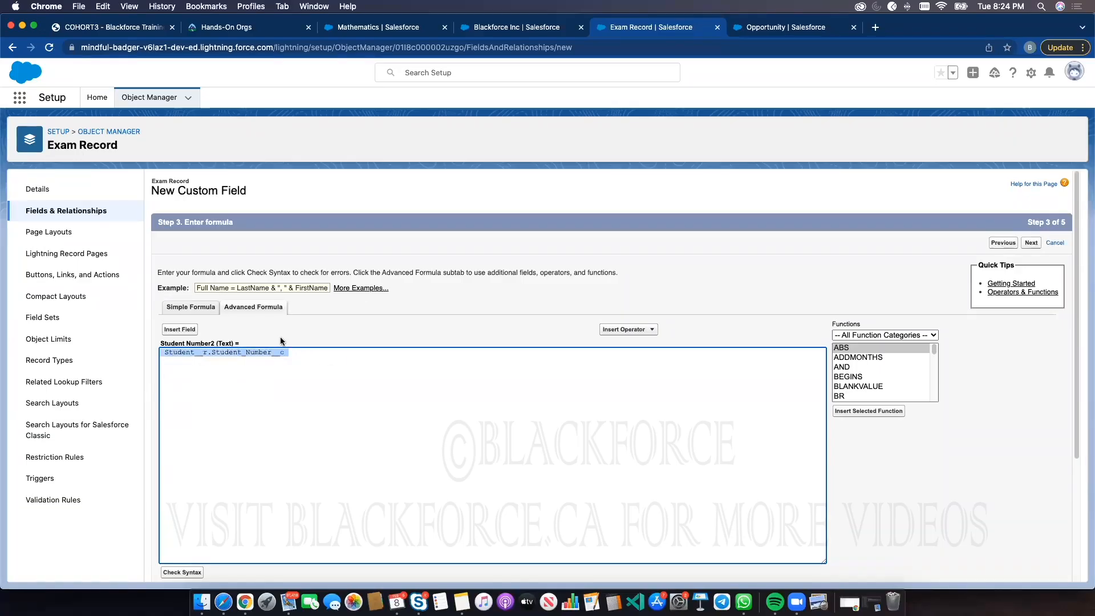
left_click(924, 464)
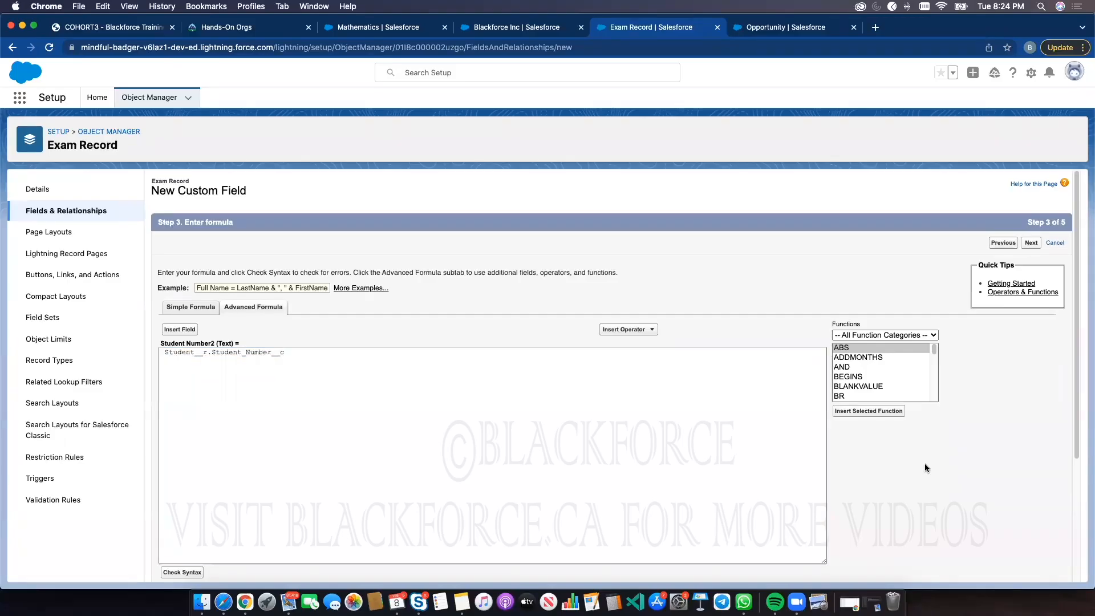
scroll(928, 461, "down", 3)
left_click(1030, 568)
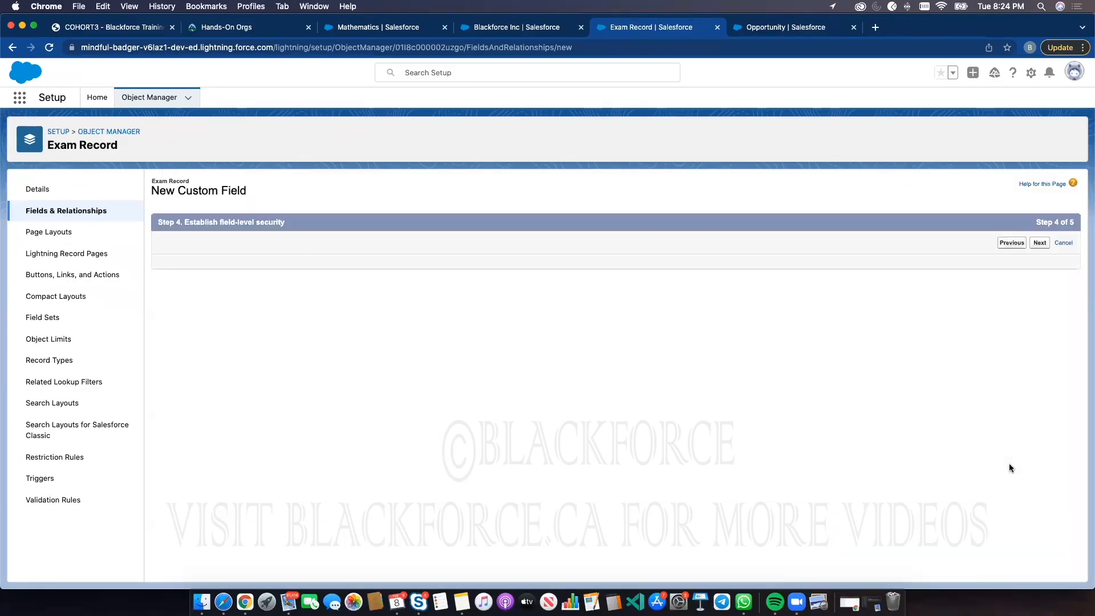
Keep the default field-level security to save the field, then return to the Blackforce Inc account
scroll(983, 426, "down", 3)
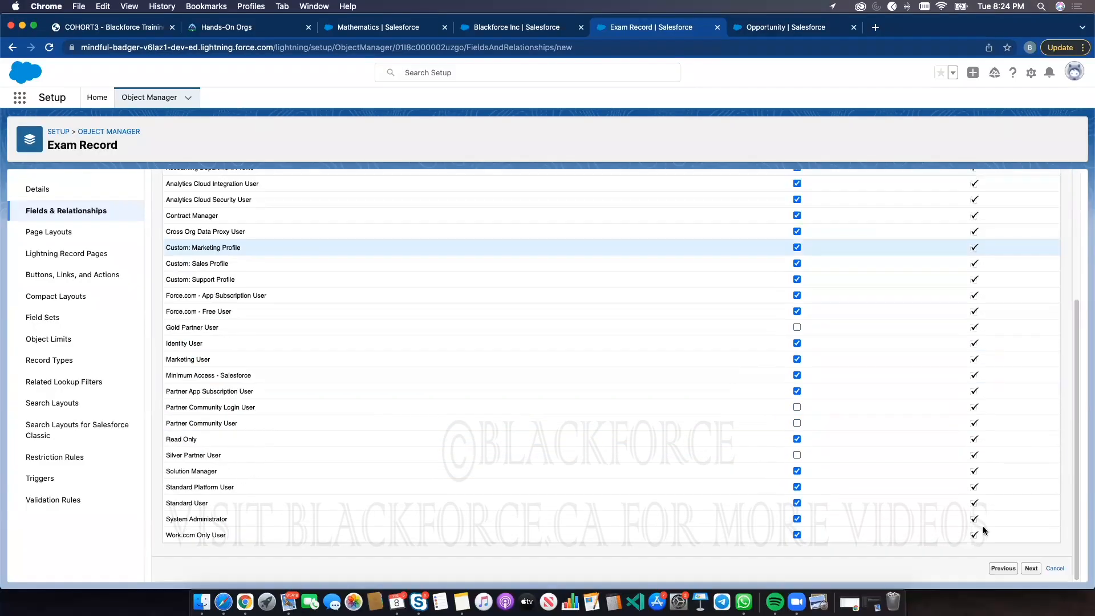
left_click(1029, 566)
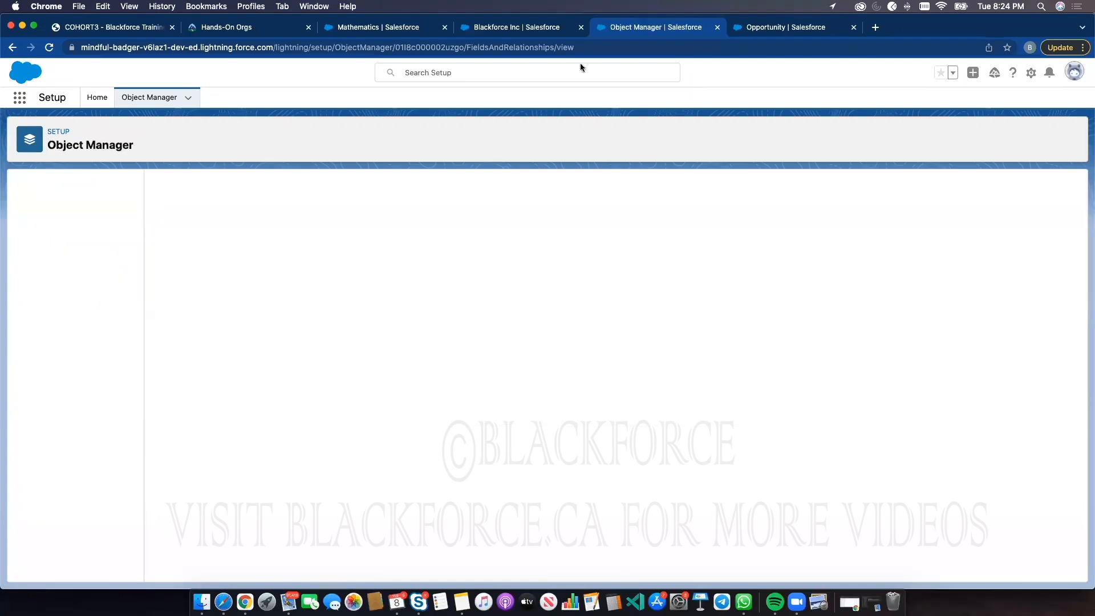
left_click(531, 30)
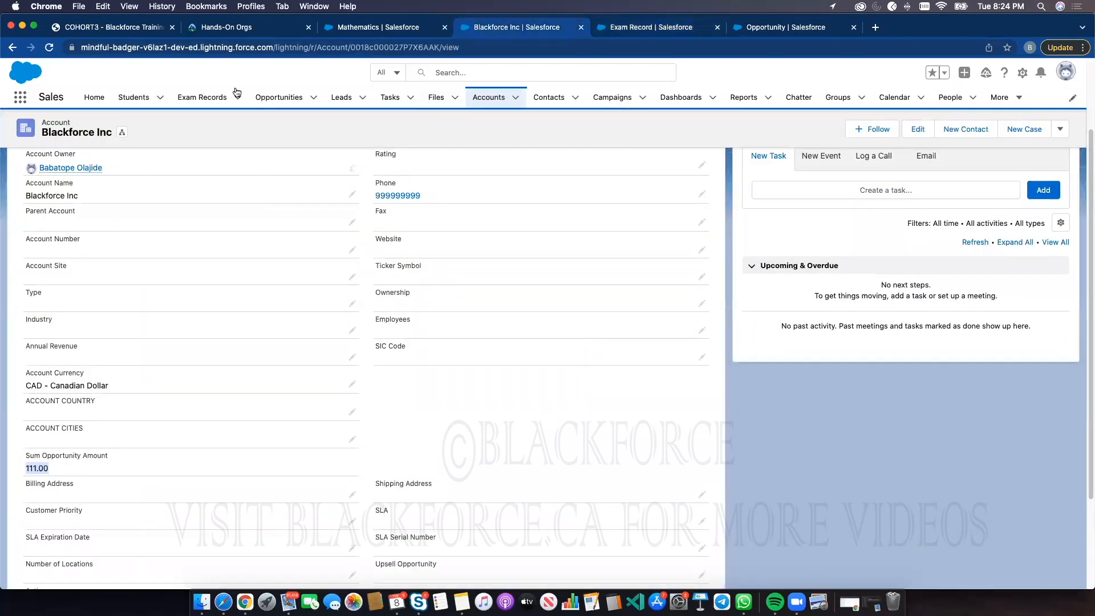
Review the Mathematics exam record's fields and the Blackforce Inc account's details
left_click(204, 97)
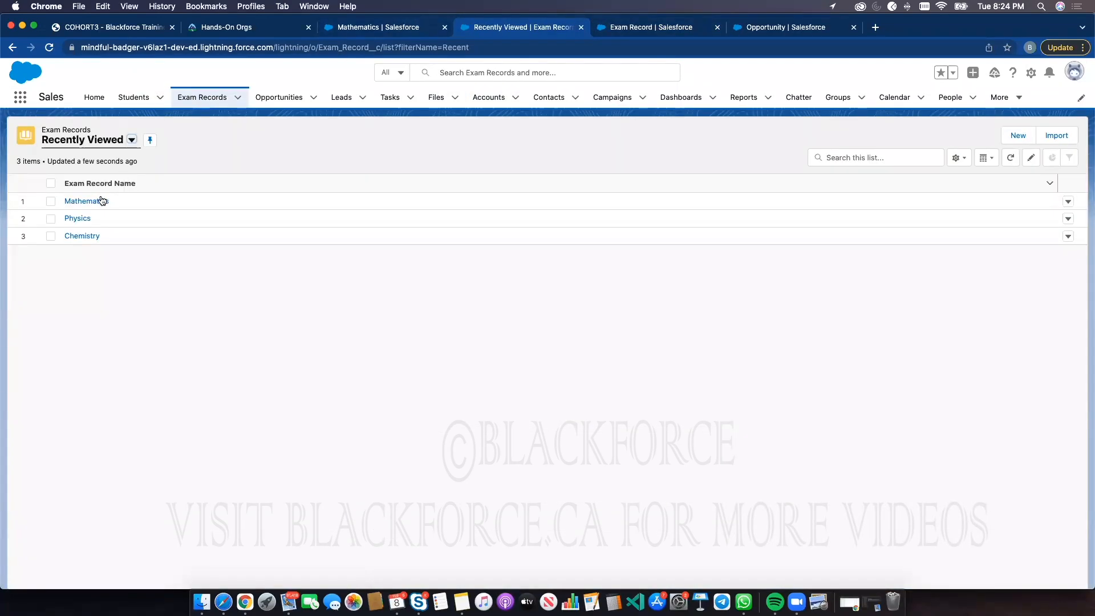
left_click(98, 201)
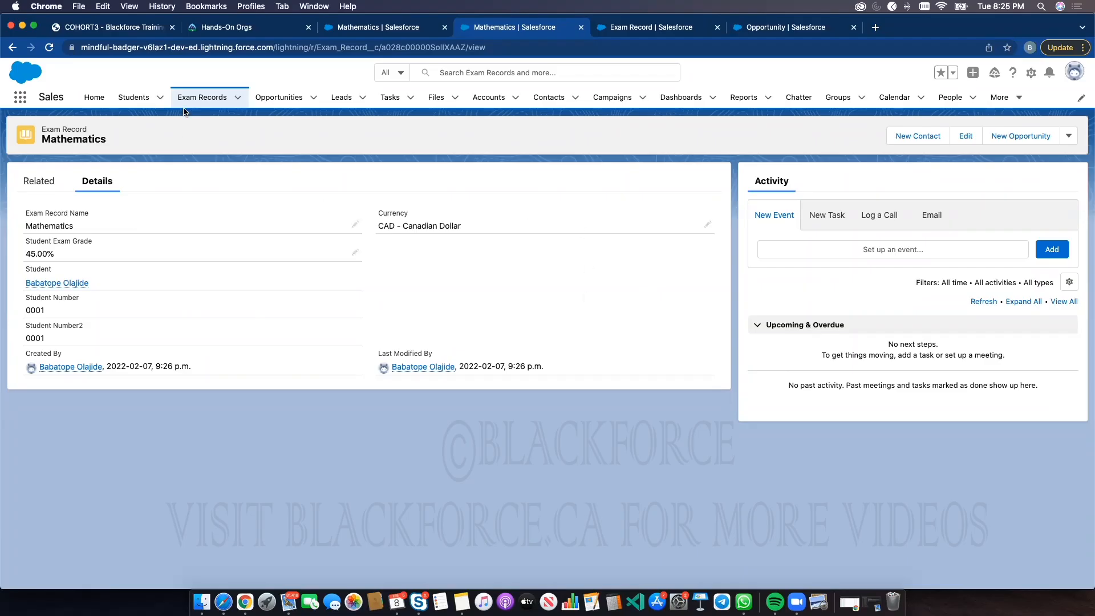
left_click(488, 98)
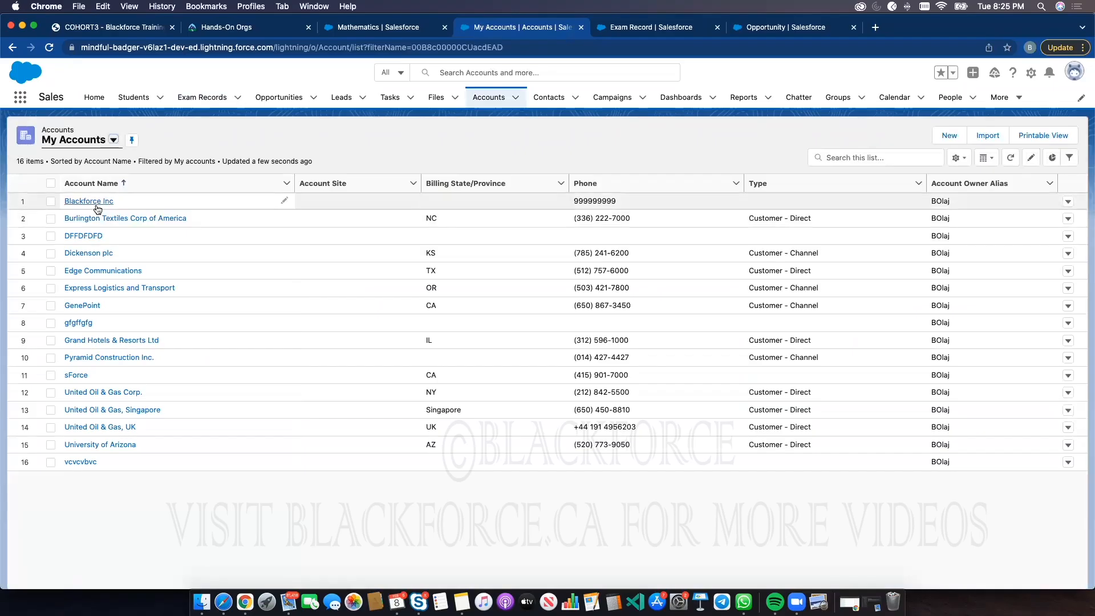
left_click(96, 205)
left_click(105, 223)
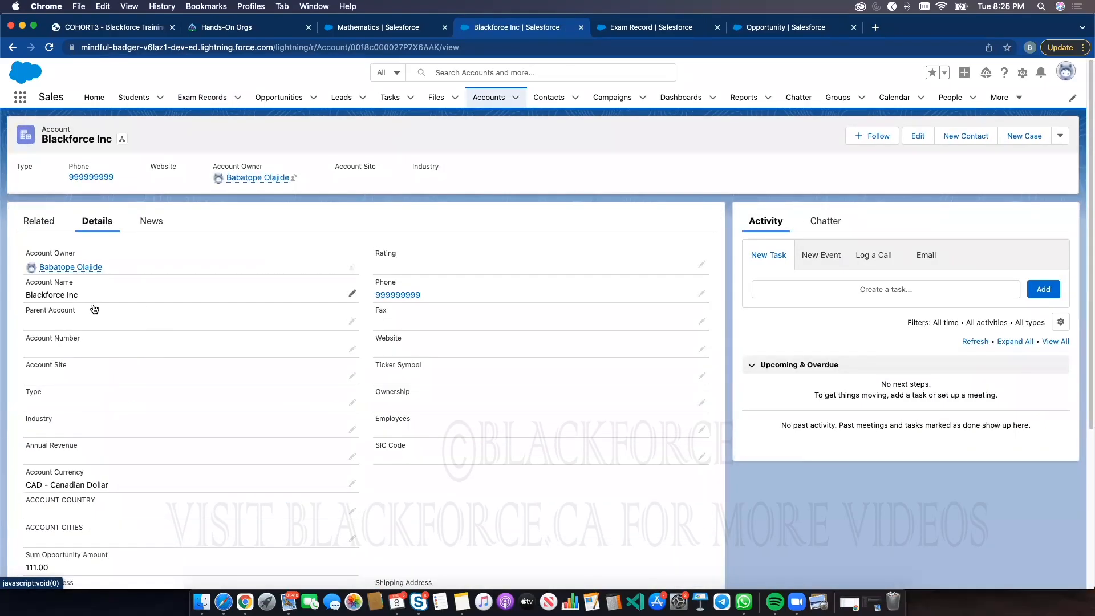
scroll(154, 420, "down", 5)
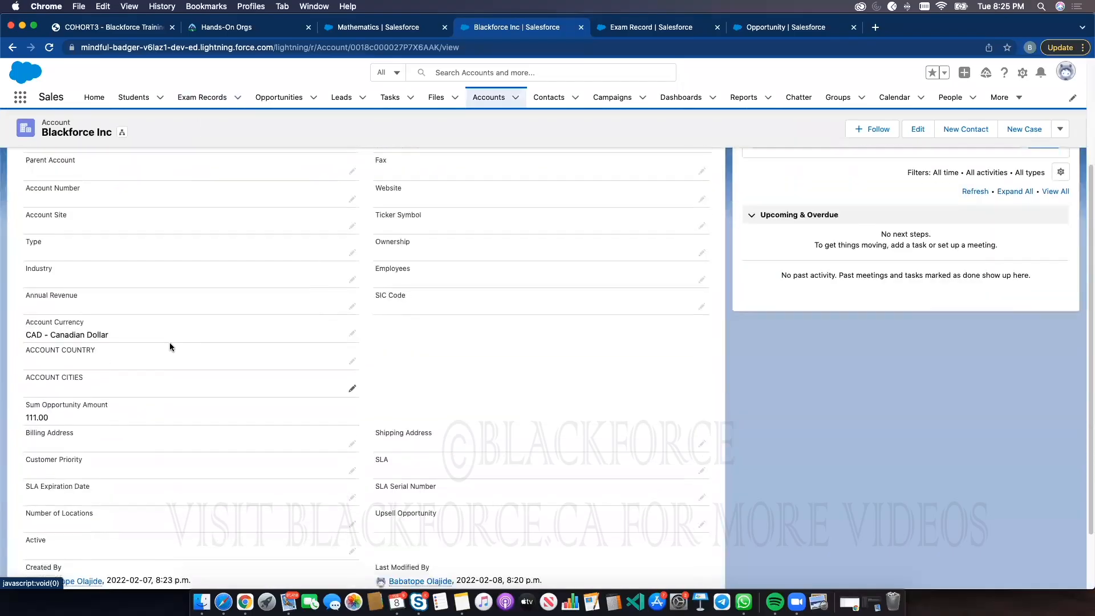
scroll(170, 346, "down", 3)
scroll(213, 313, "up", 4)
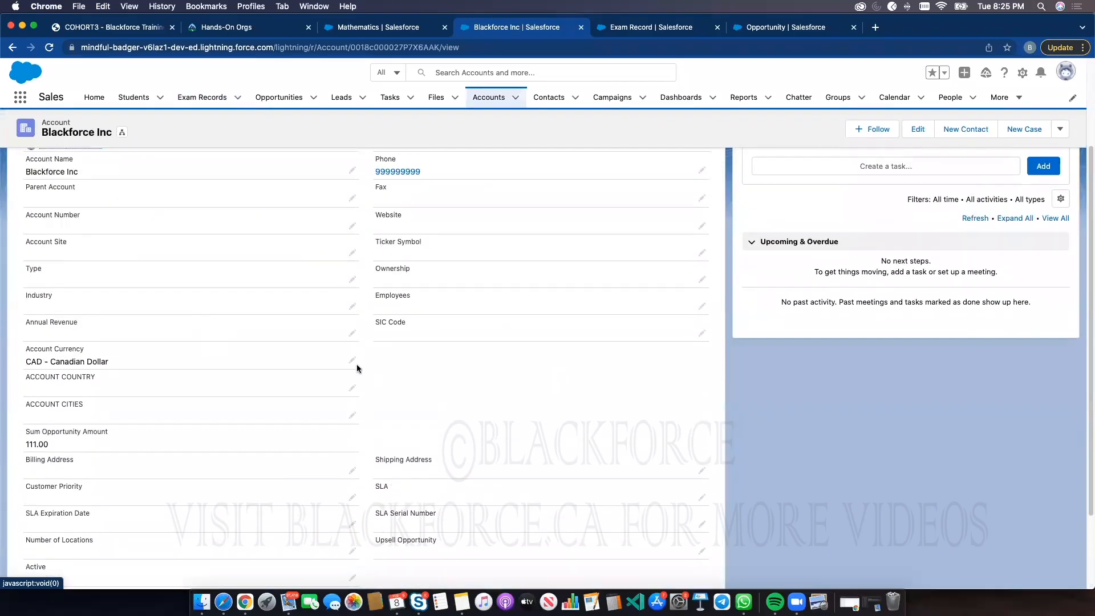
scroll(336, 365, "up", 3)
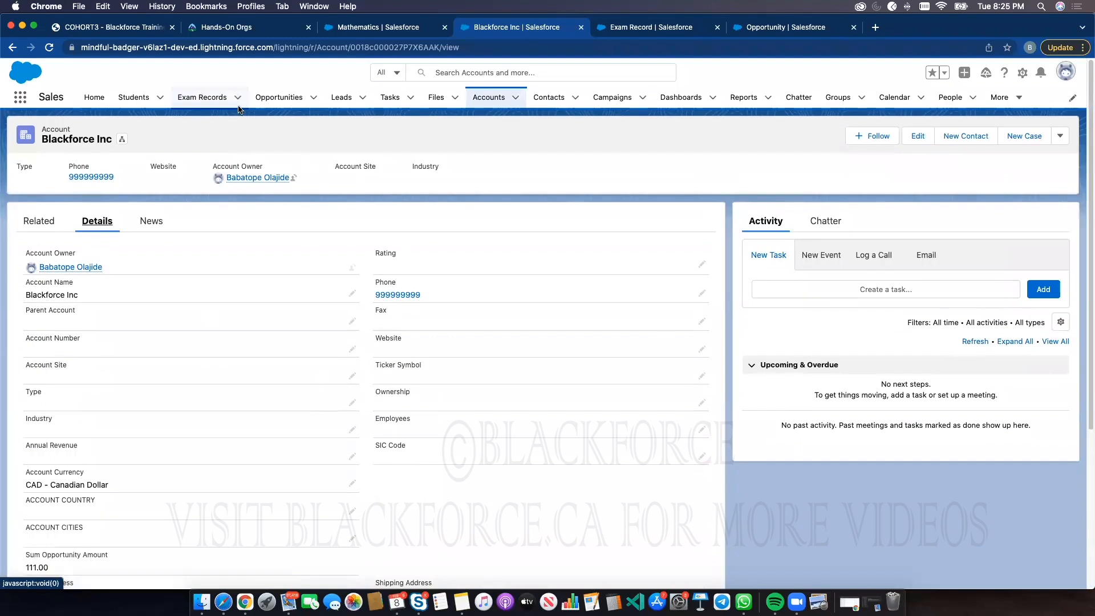
left_click(215, 100)
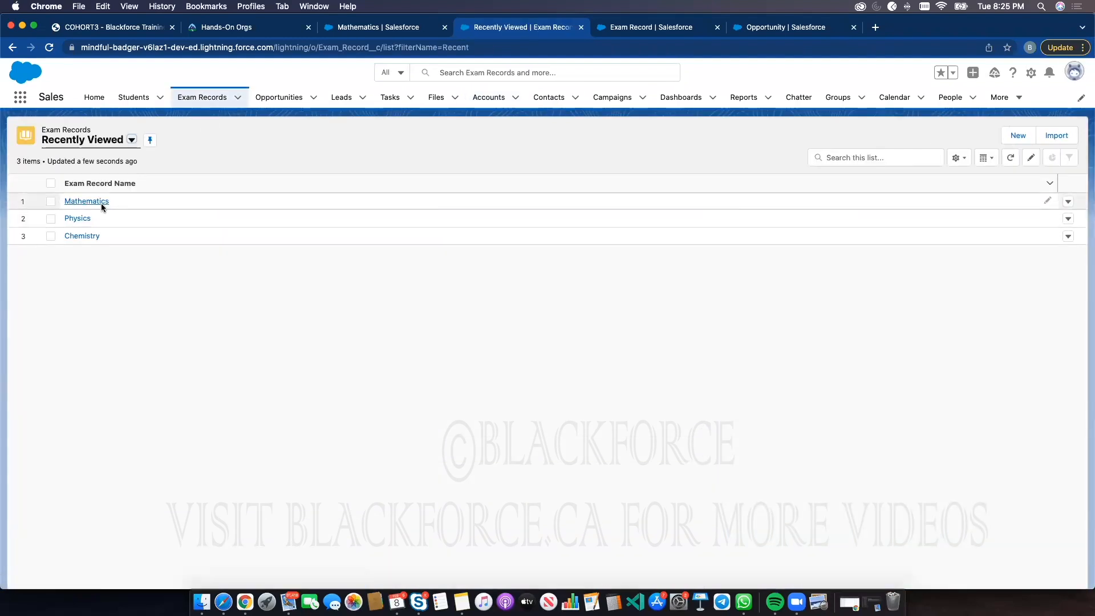
left_click(101, 203)
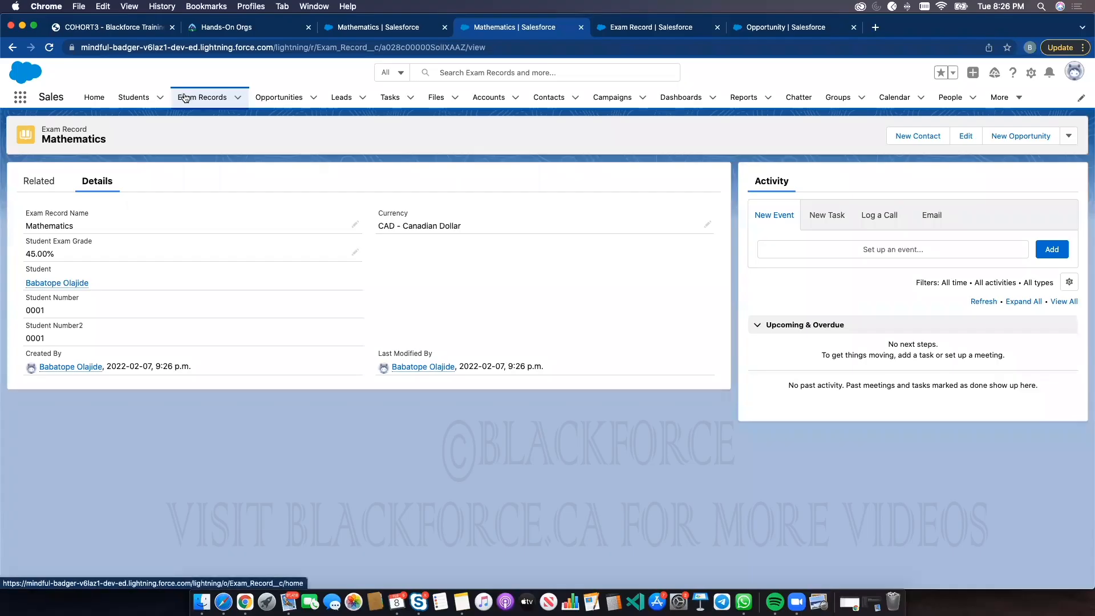
Edit the Exam Record Layout and move Student Number and Student Number2 into the section's second column
left_click(677, 32)
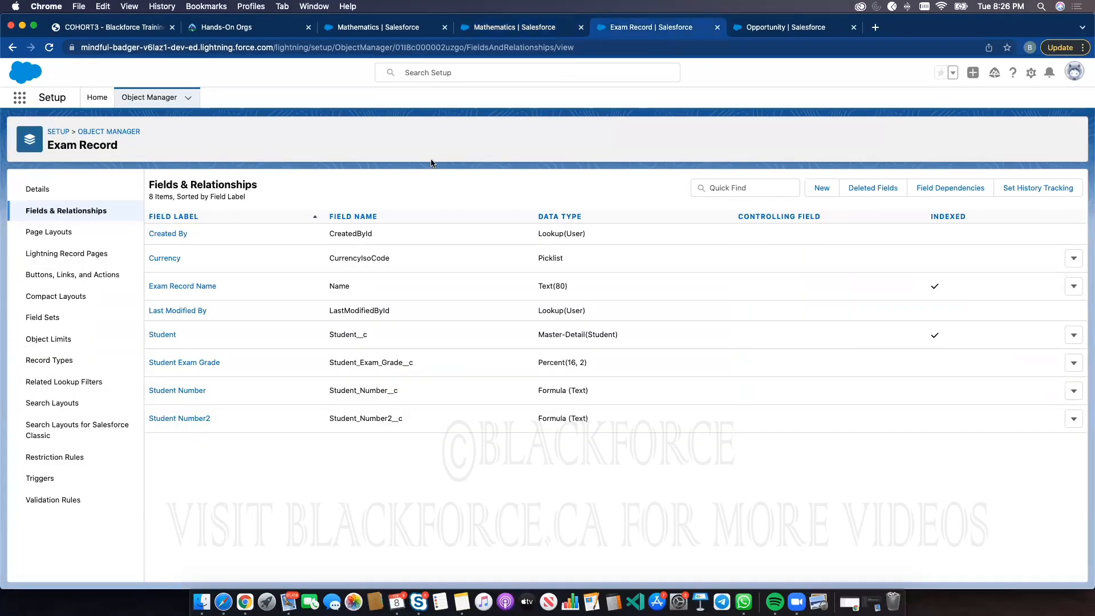
left_click(50, 232)
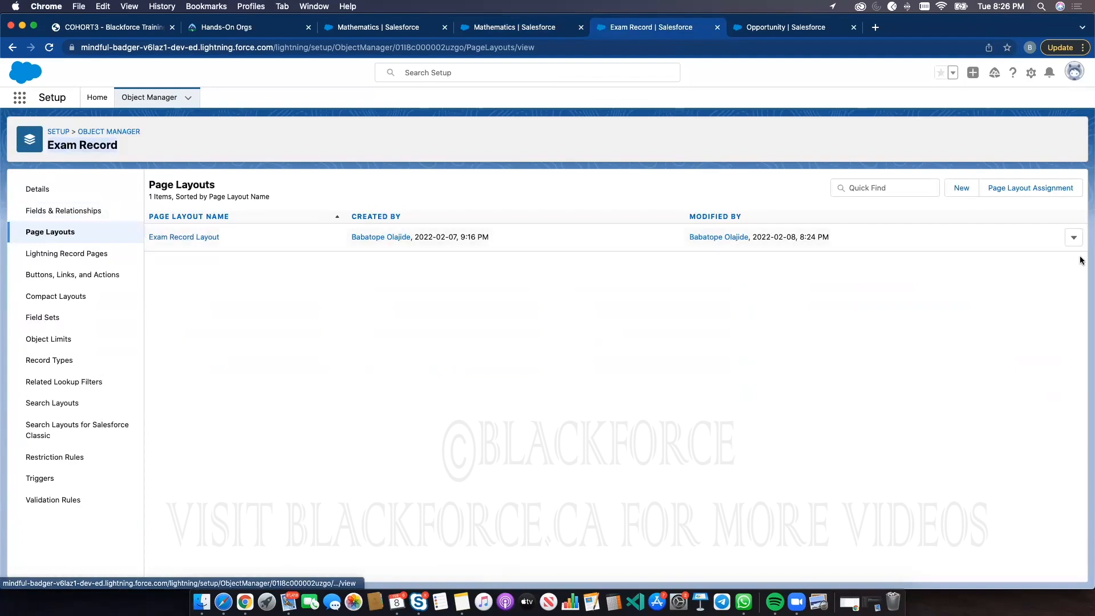
left_click(1073, 238)
left_click(1054, 262)
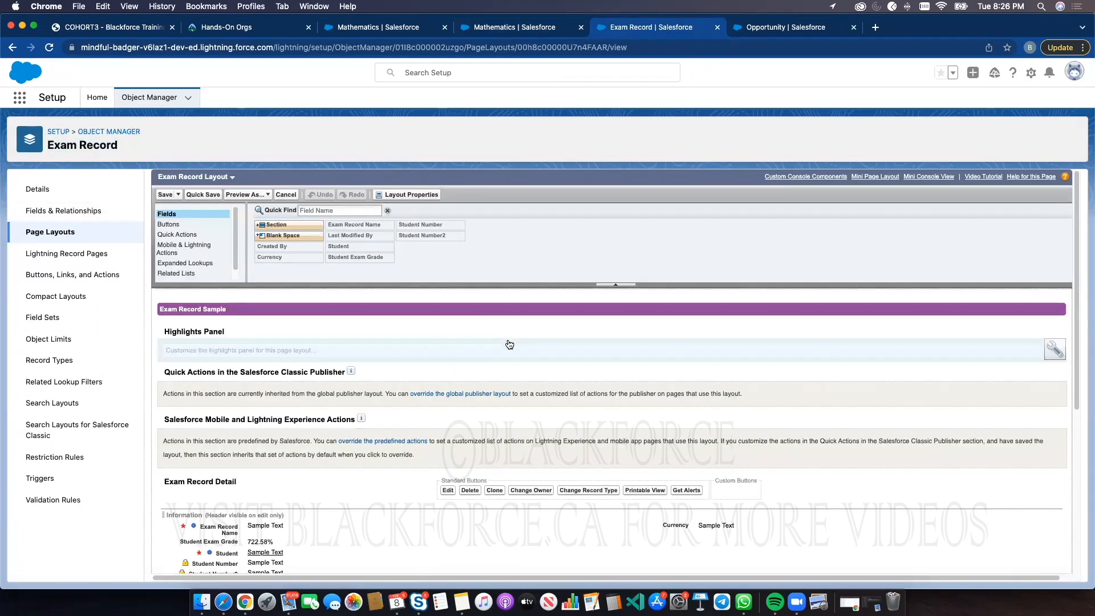
scroll(529, 411, "down", 5)
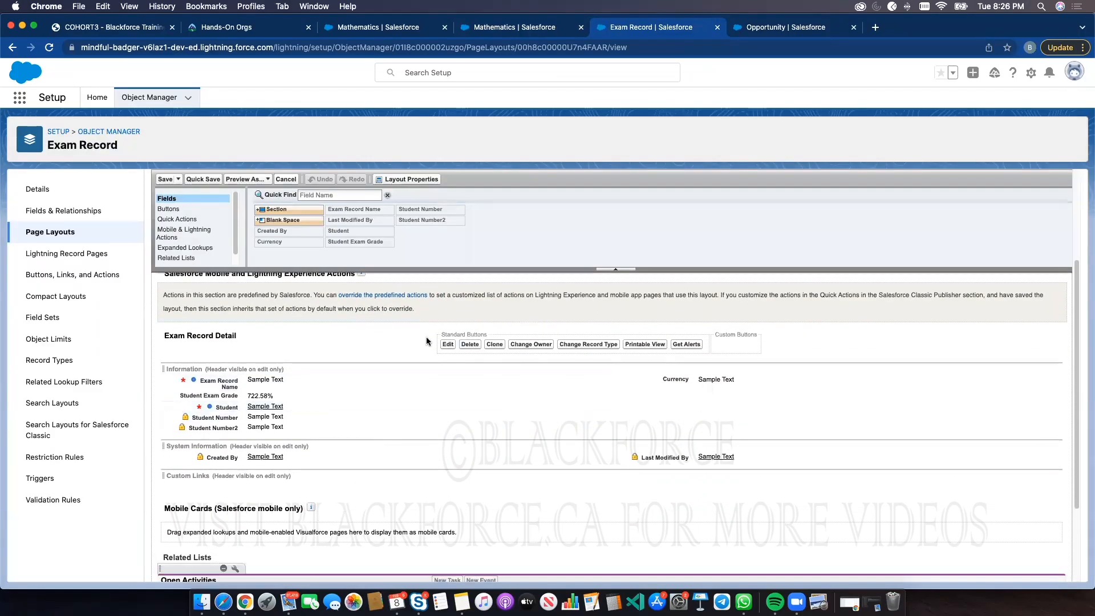
left_click(502, 27)
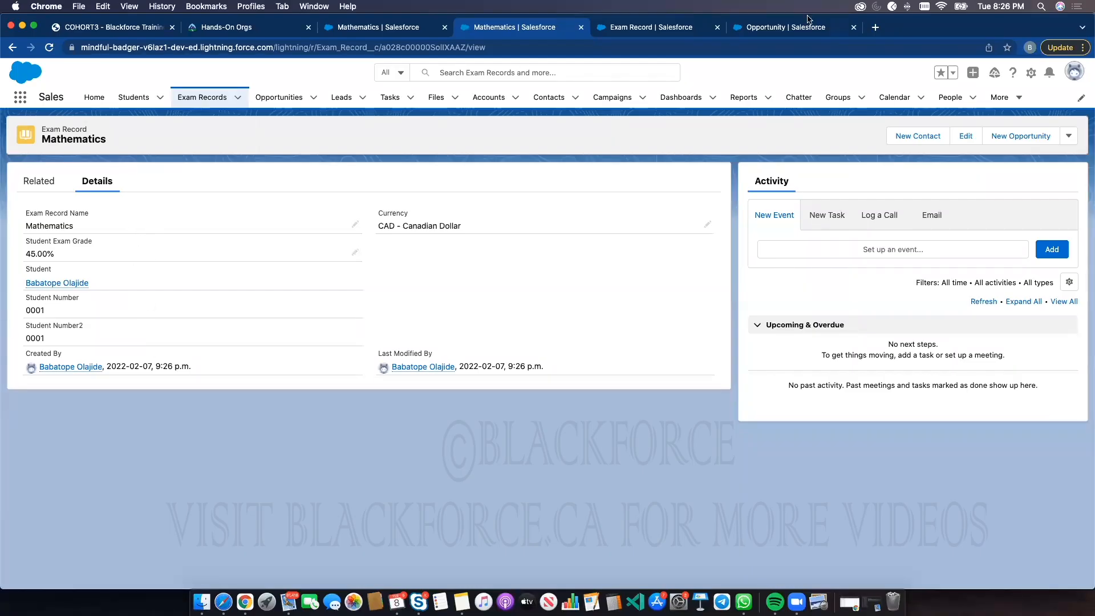
left_click(678, 28)
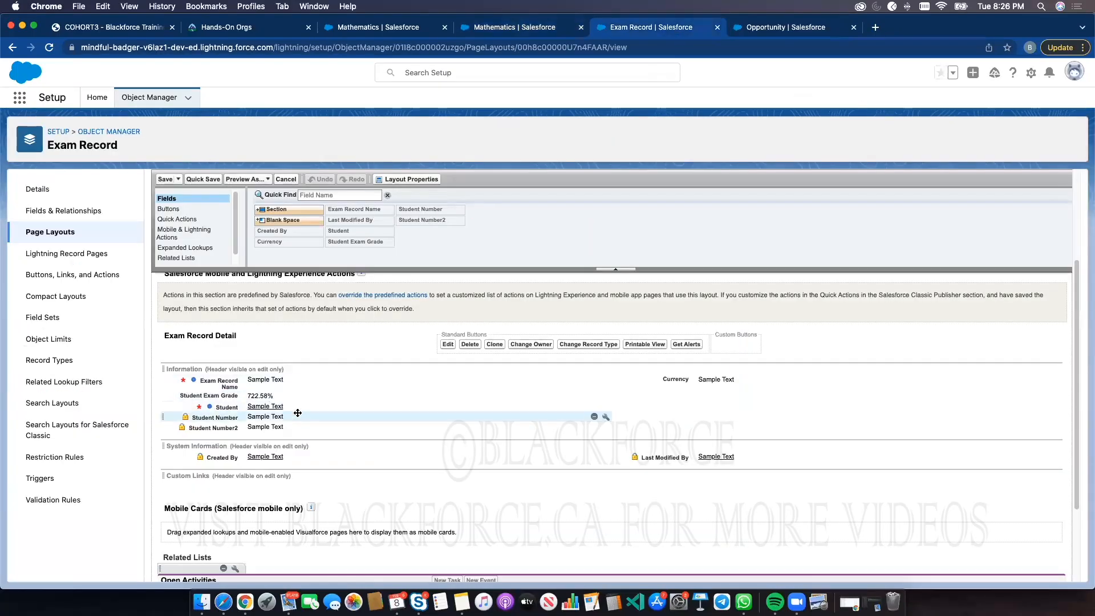
left_click_drag(298, 413, 678, 396)
left_click_drag(375, 427, 693, 403)
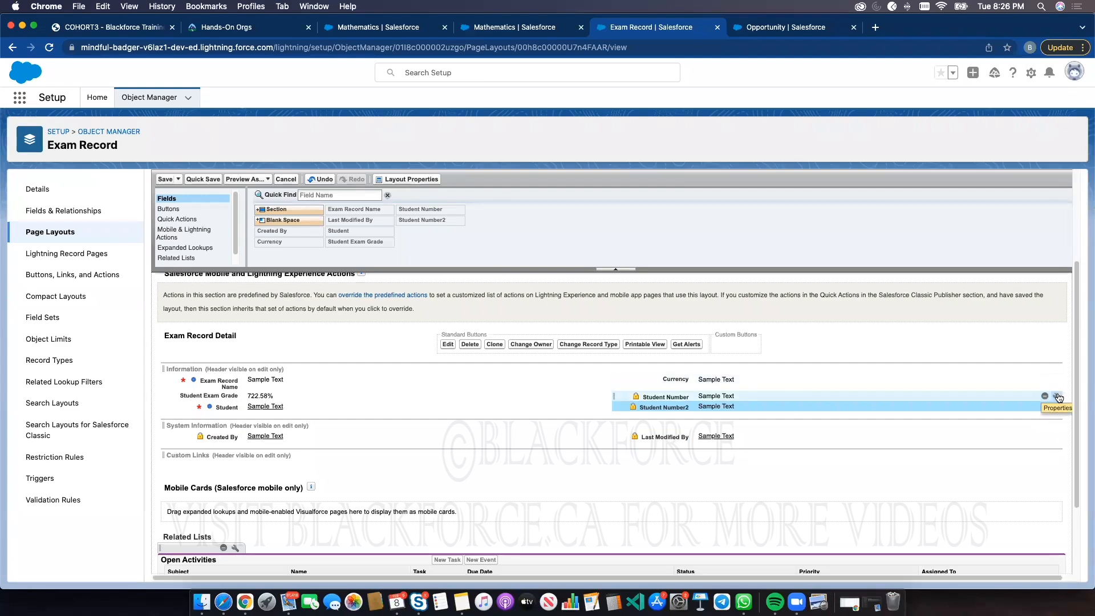
Check Student Number's field properties against the record's edit form, then save the Exam Record Layout
left_click(1058, 397)
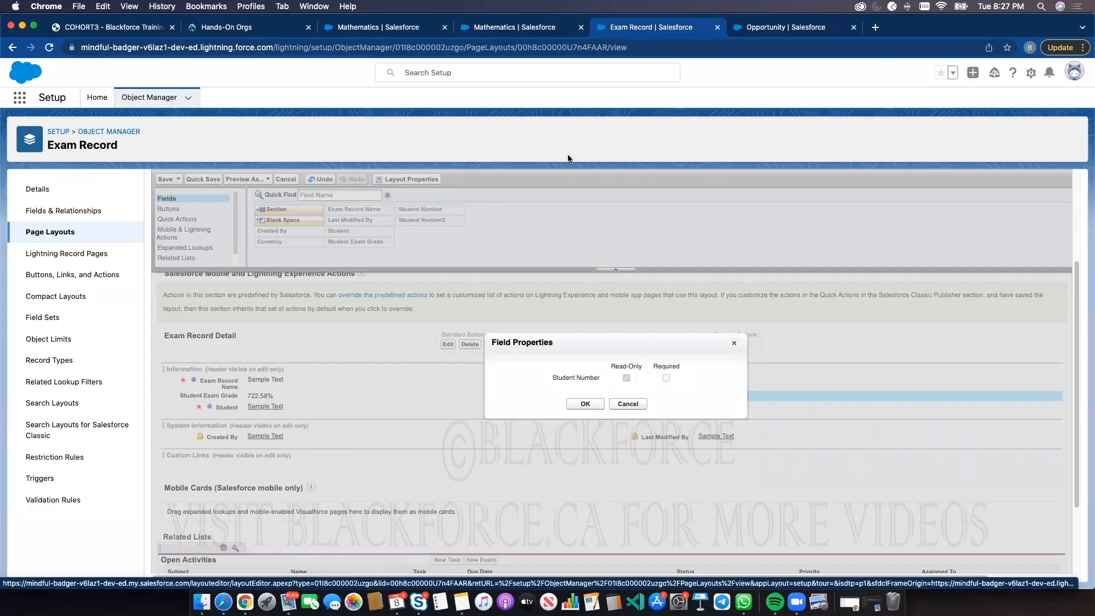
left_click(514, 30)
left_click(355, 254)
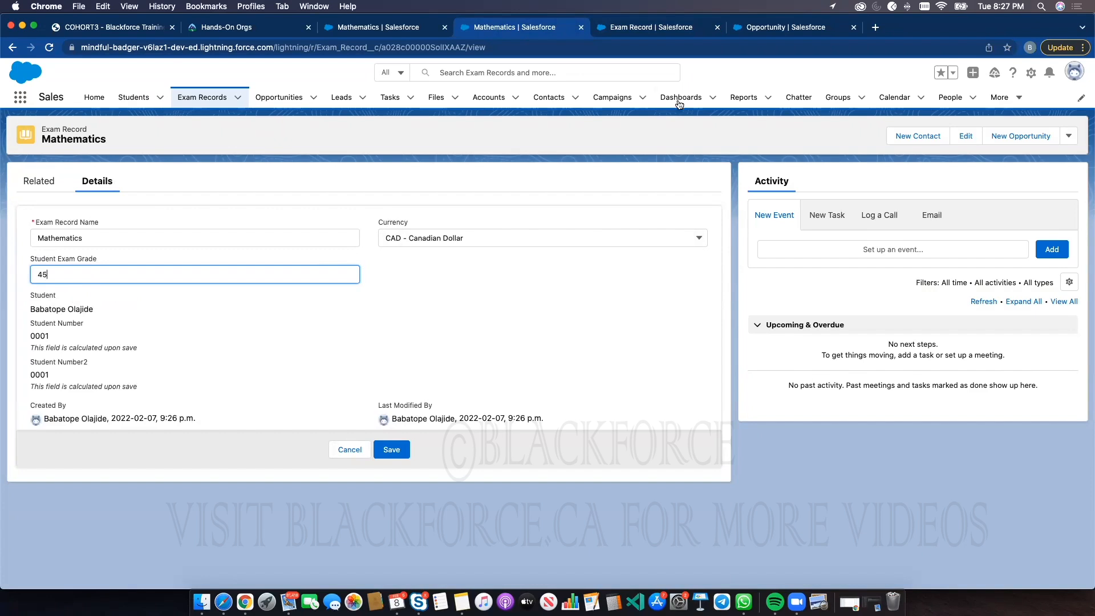
left_click(679, 30)
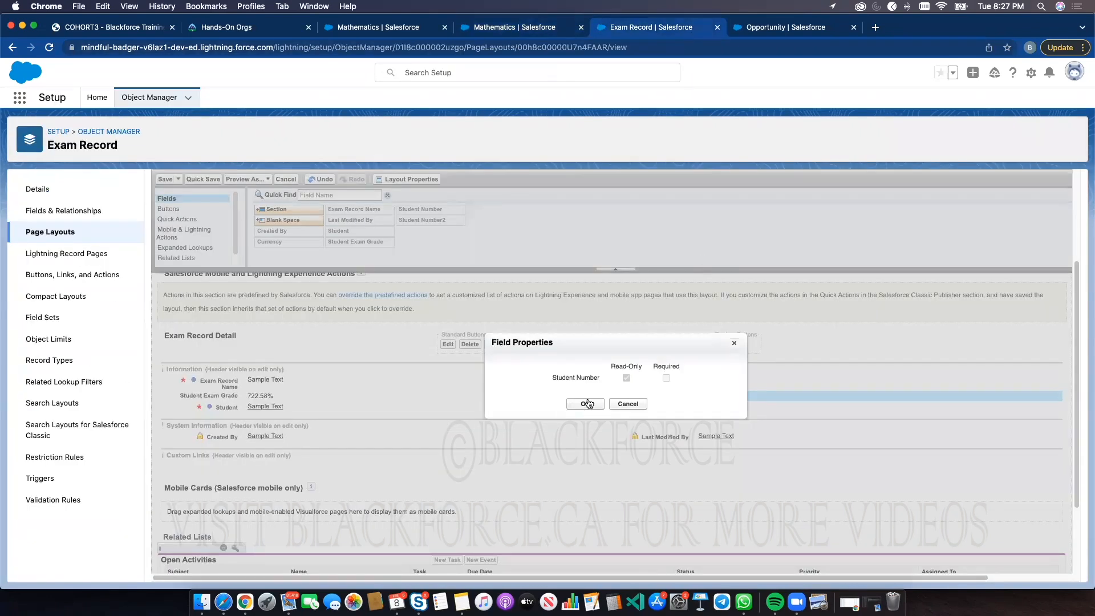
left_click(585, 405)
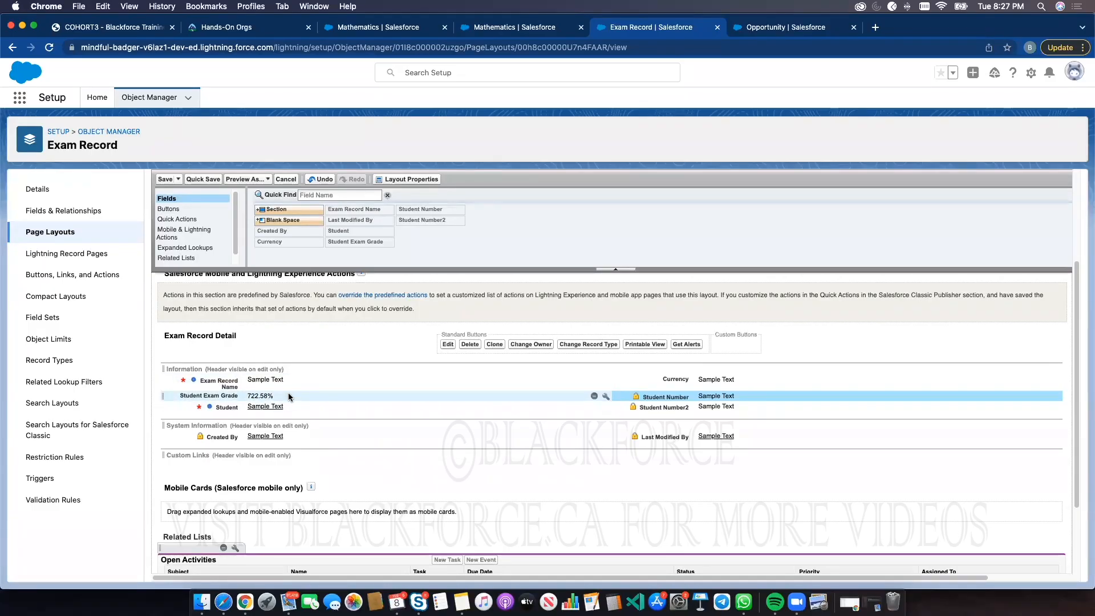
left_click(169, 179)
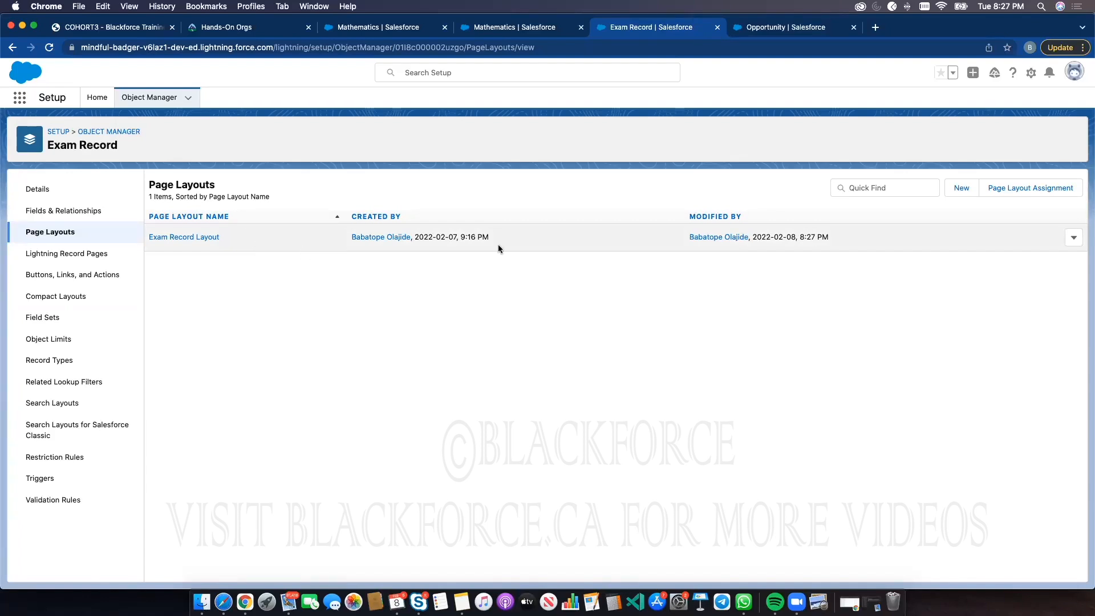
Create a new Exam Record page layout named Student Exam Record, cloned from Exam Record Layout
left_click(501, 29)
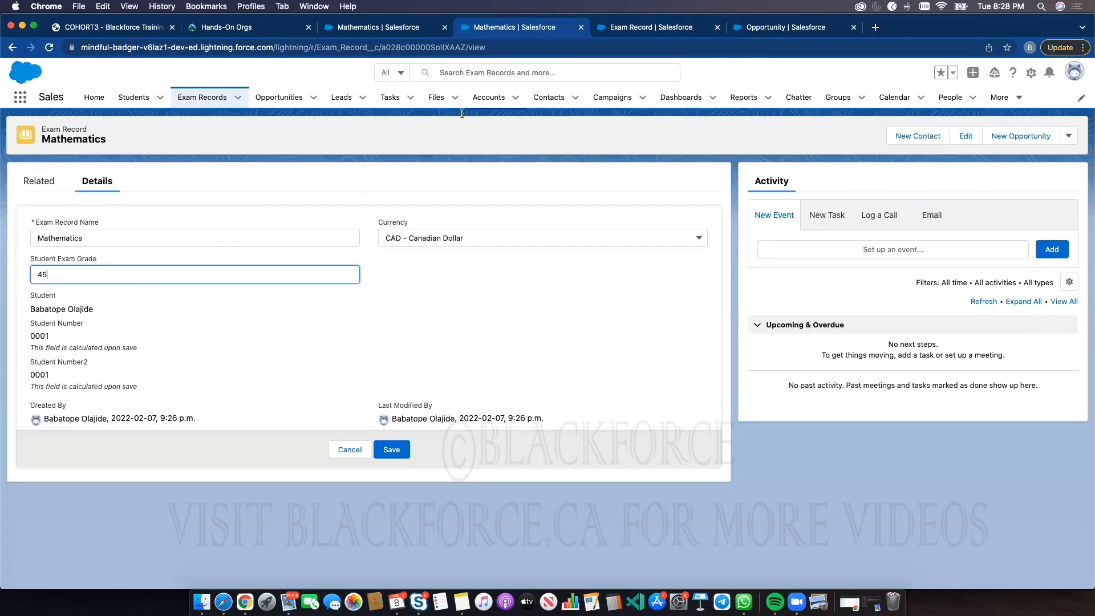
left_click(658, 29)
left_click(961, 187)
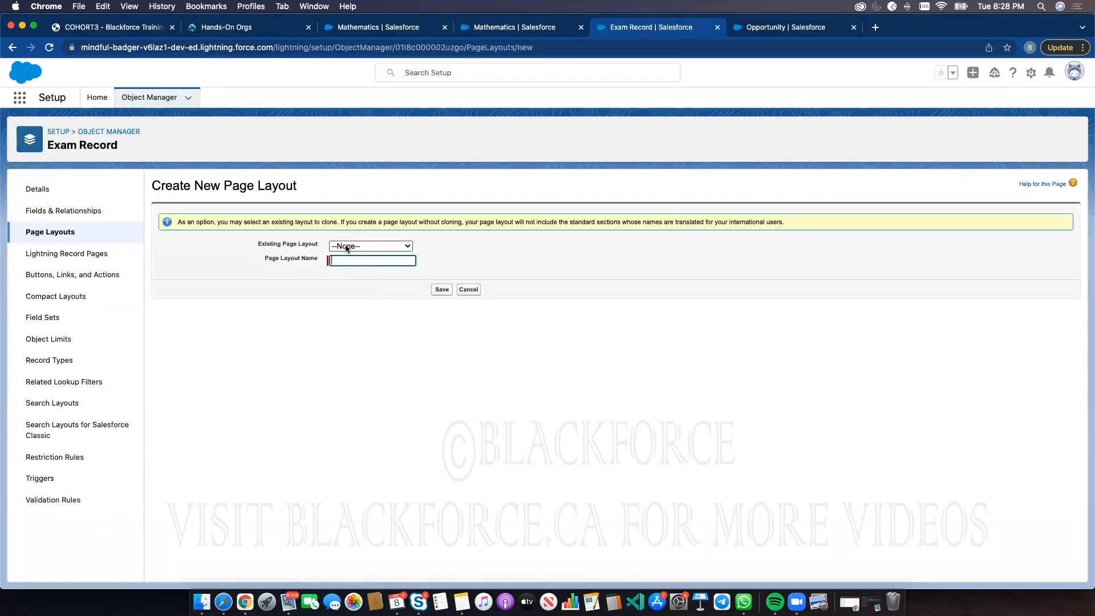
left_click(347, 249)
left_click(344, 260)
left_click(401, 261)
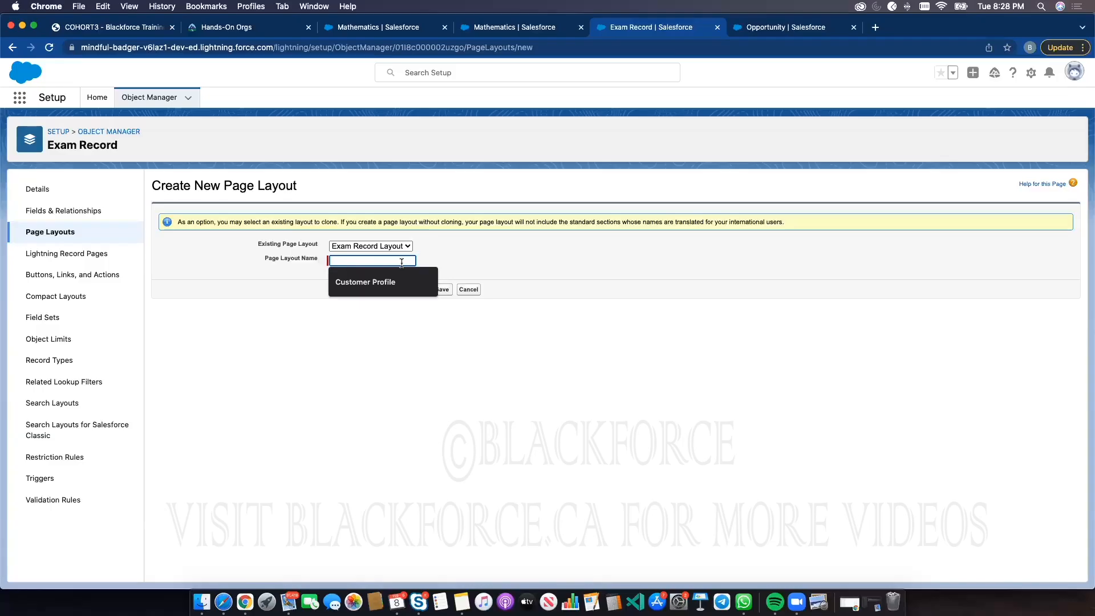
type("STUD")
key("BackSpace")
key("BackSpace")
key("BackSpace")
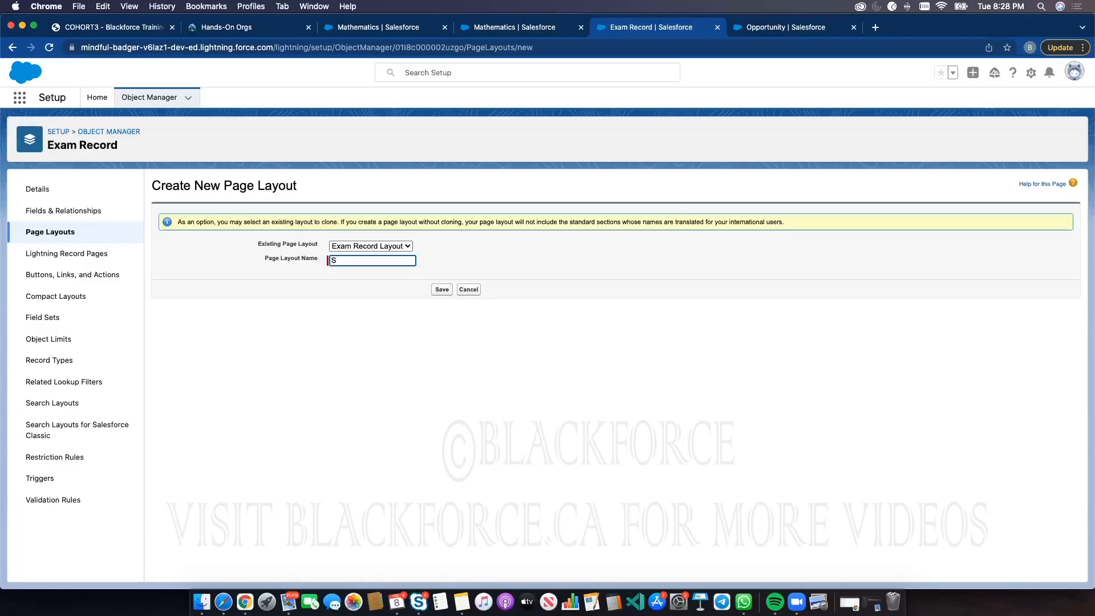
type("tudent")
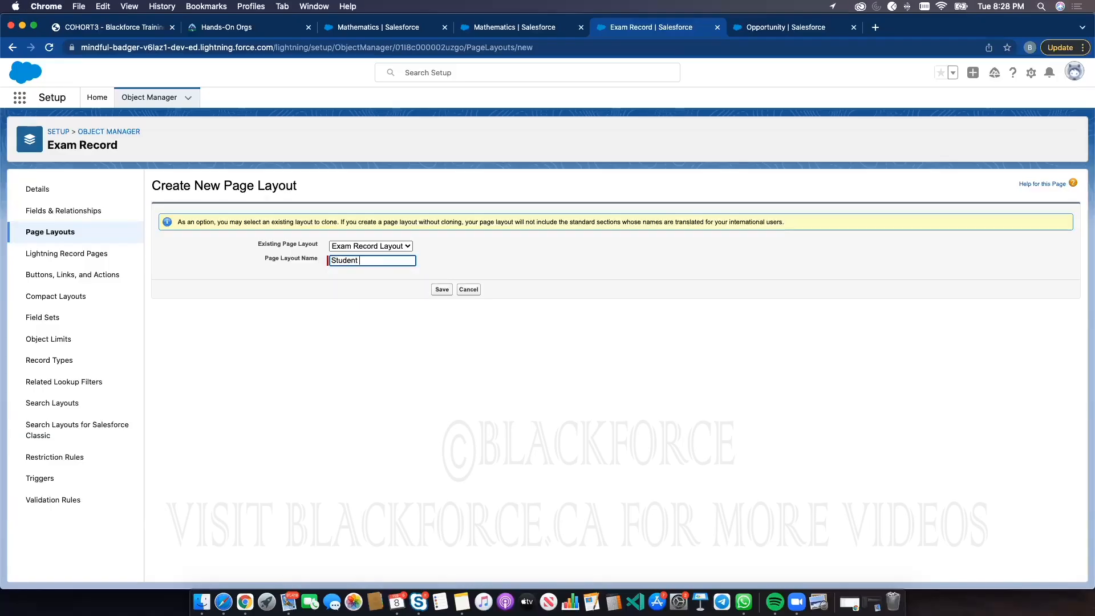
type(" Record")
key("BackSpace")
key("BackSpace")
key("BackSpace")
key("BackSpace")
key("BackSpace")
key("BackSpace")
type("Exam Record")
left_click(442, 289)
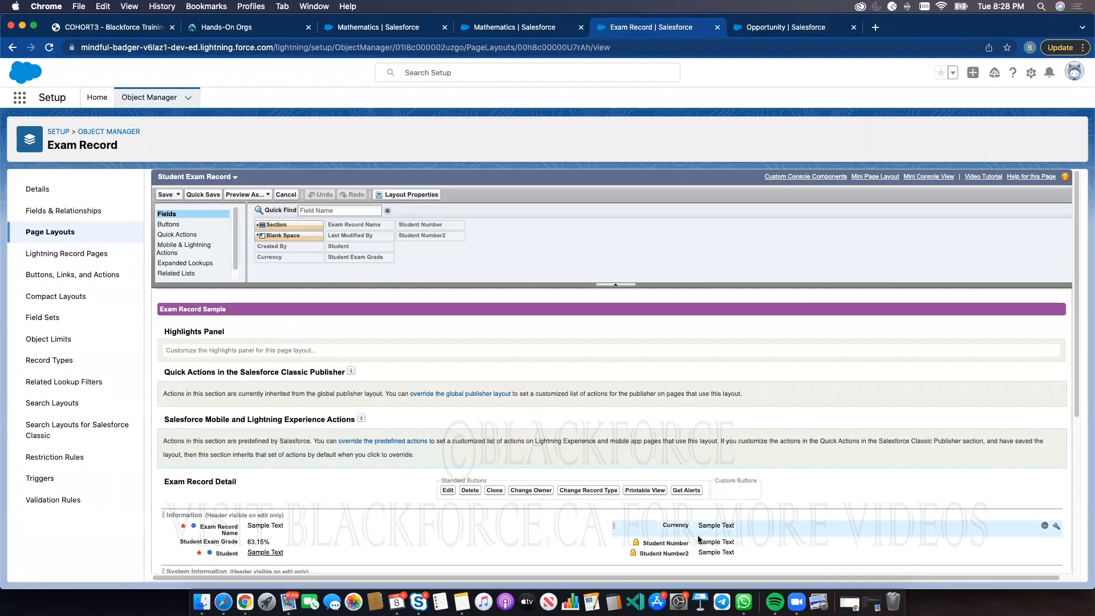
Make Student Exam Grade read-only in the Student Exam Record layout and save the layout
scroll(736, 540, "down", 5)
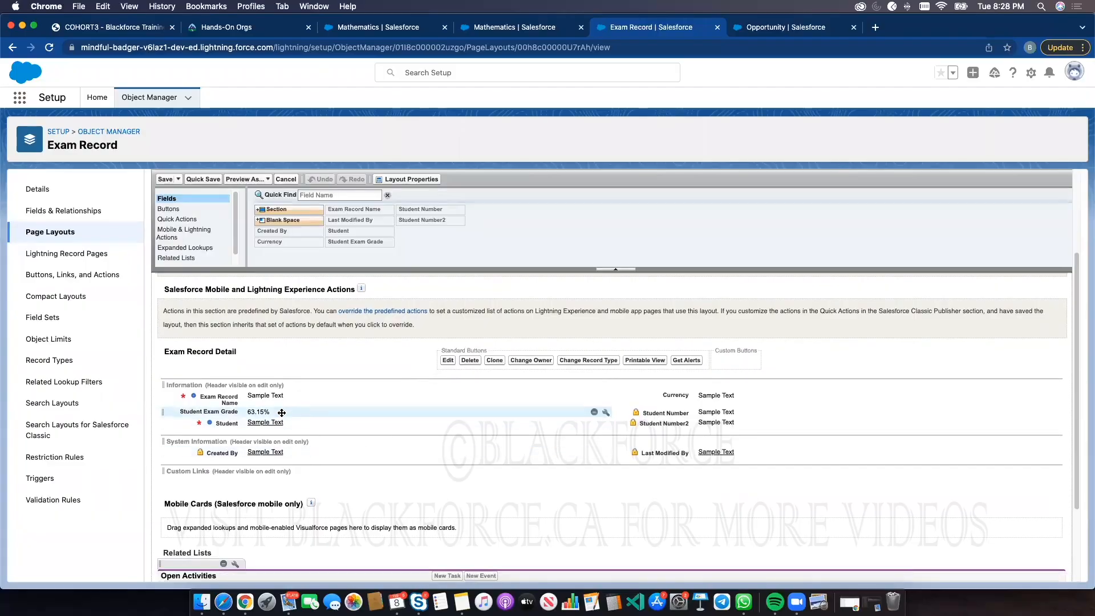
left_click(605, 411)
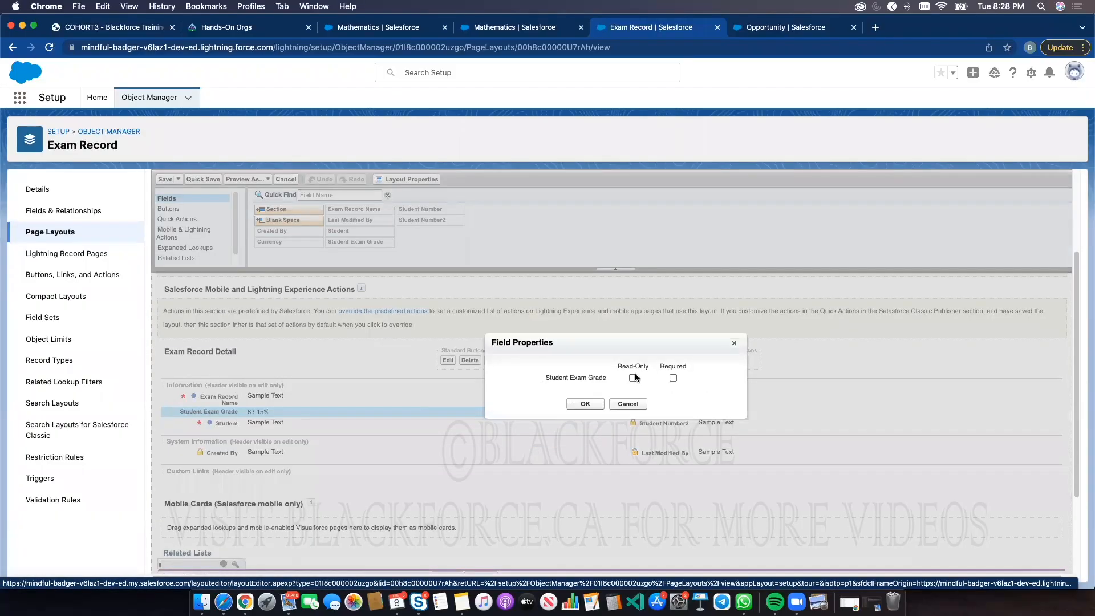
left_click(633, 378)
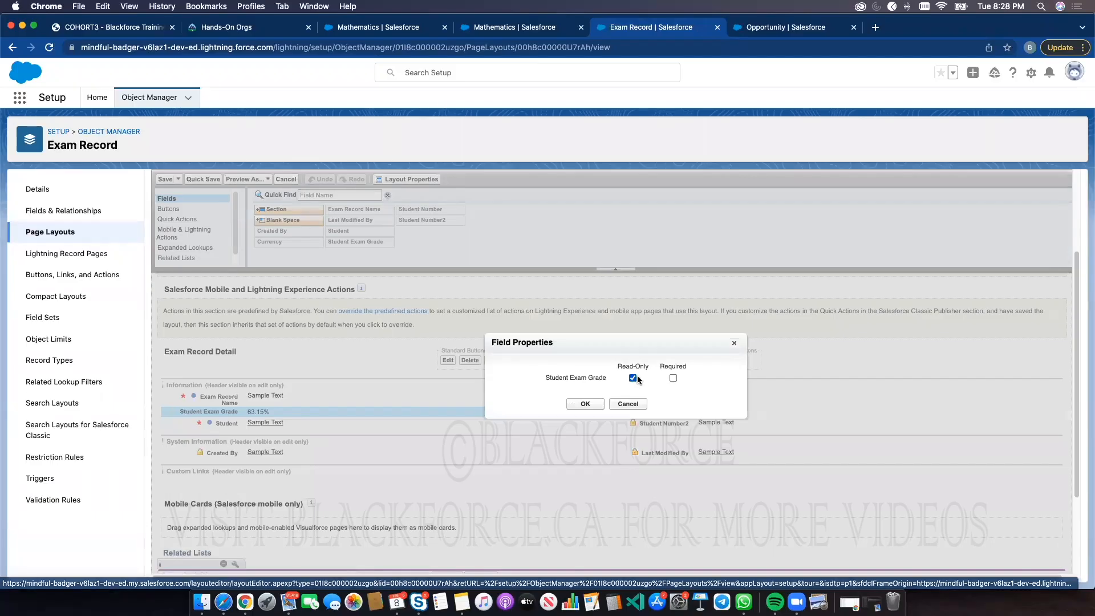
left_click(585, 403)
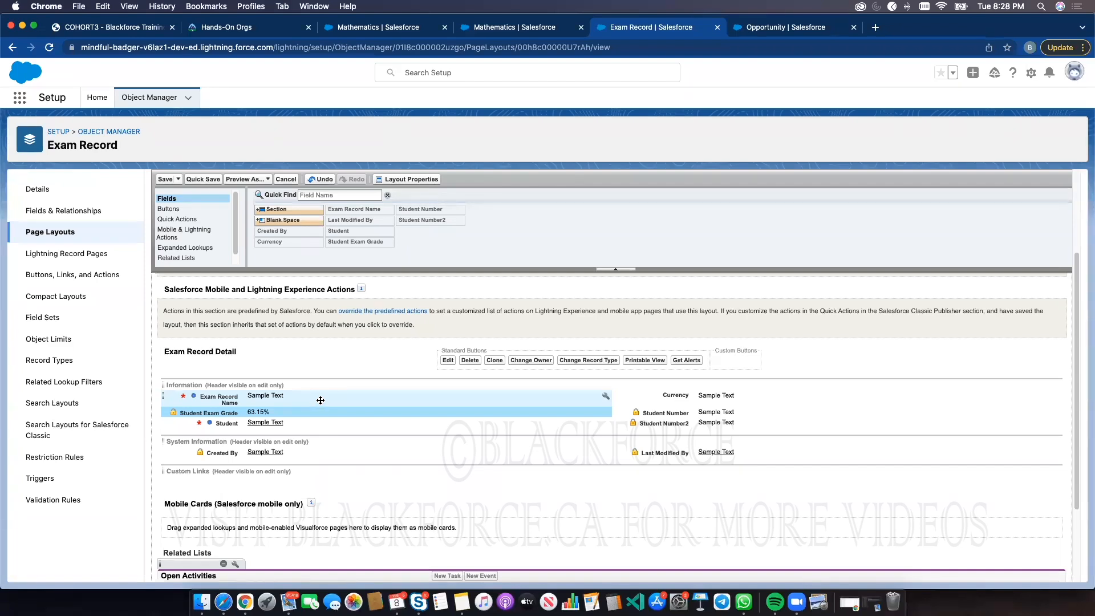
left_click(164, 180)
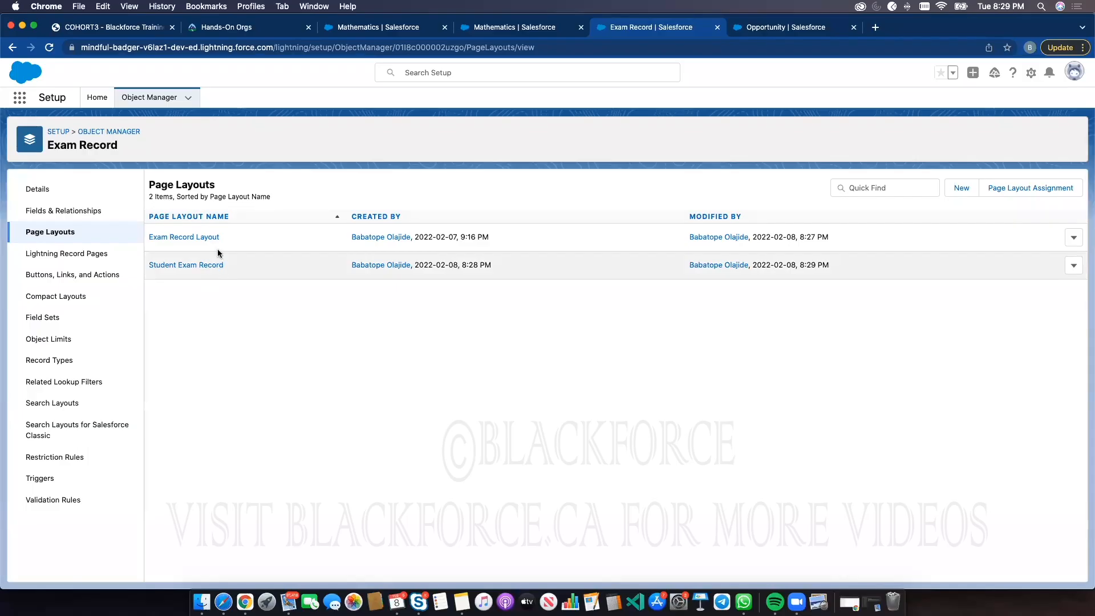
Rename Exam Record Layout to System Admin Exam Record Layout and save the layout
left_click(1071, 241)
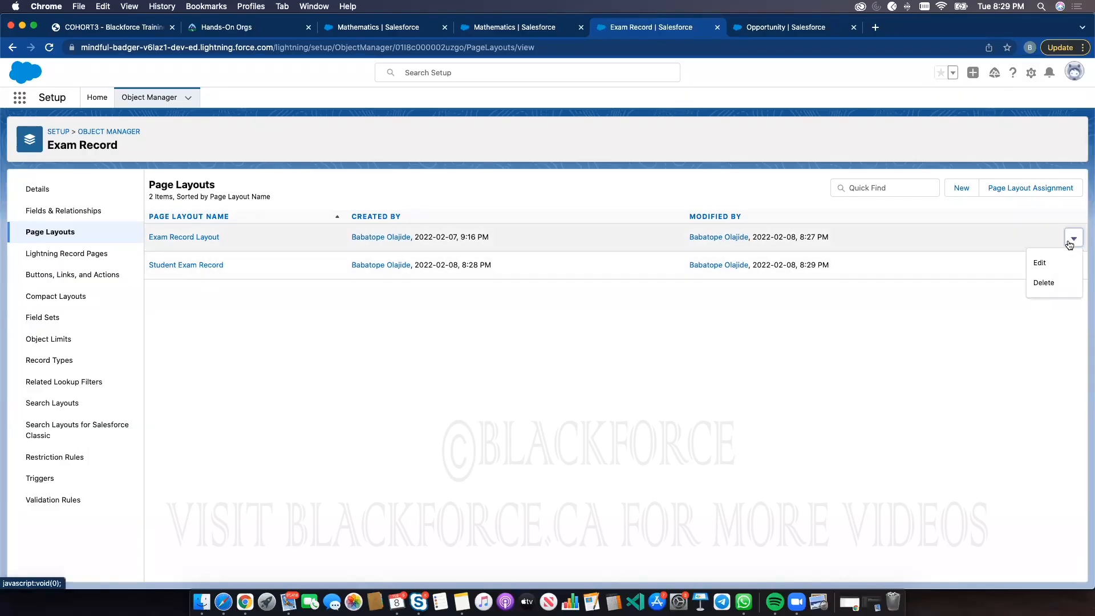
left_click(1040, 262)
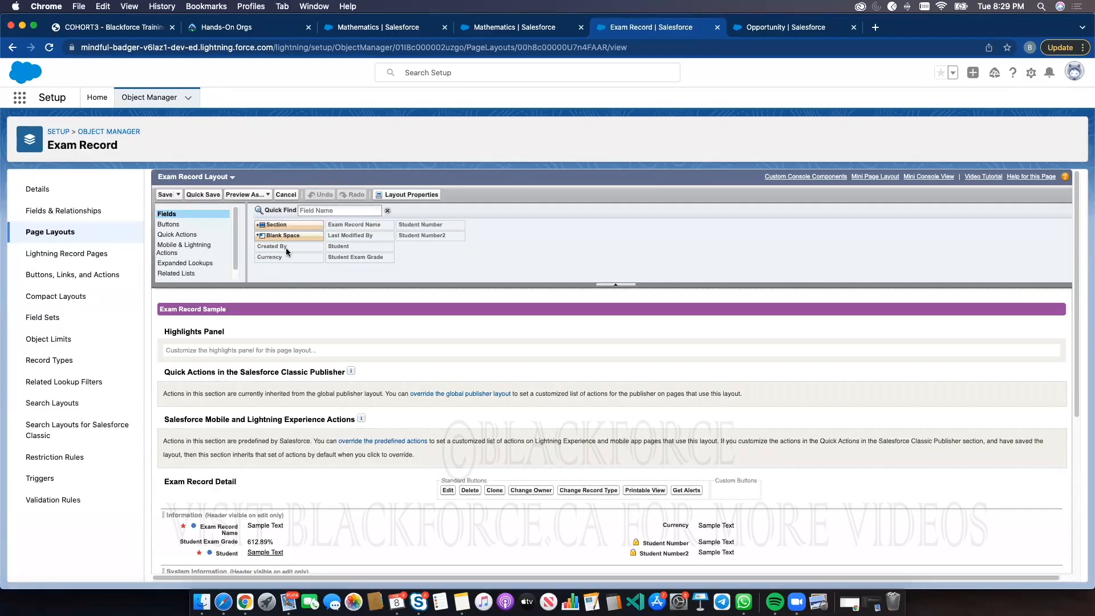
left_click(404, 196)
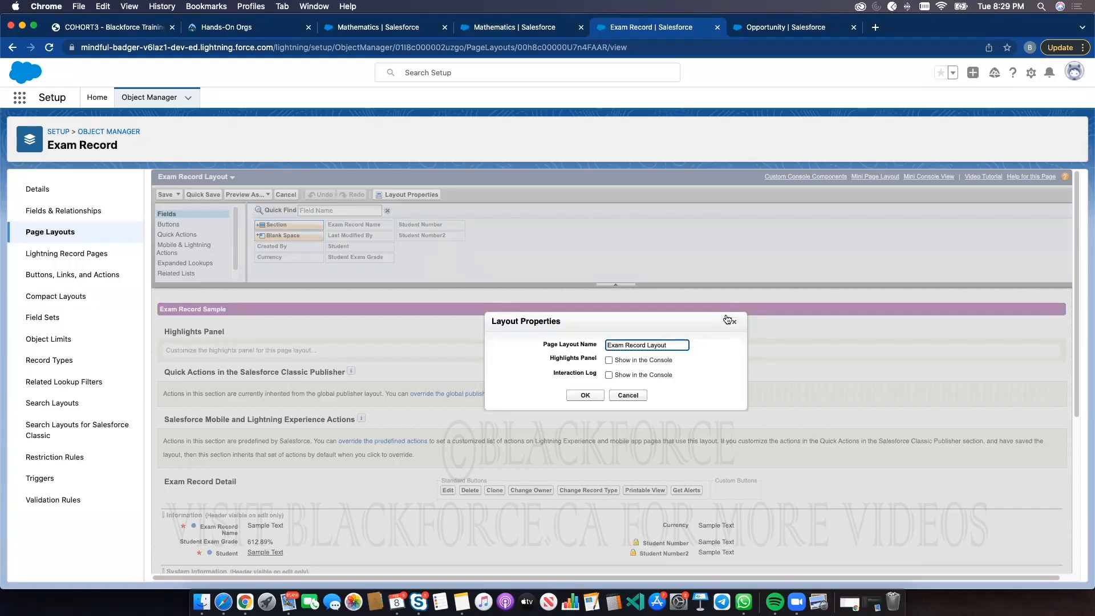
left_click(734, 321)
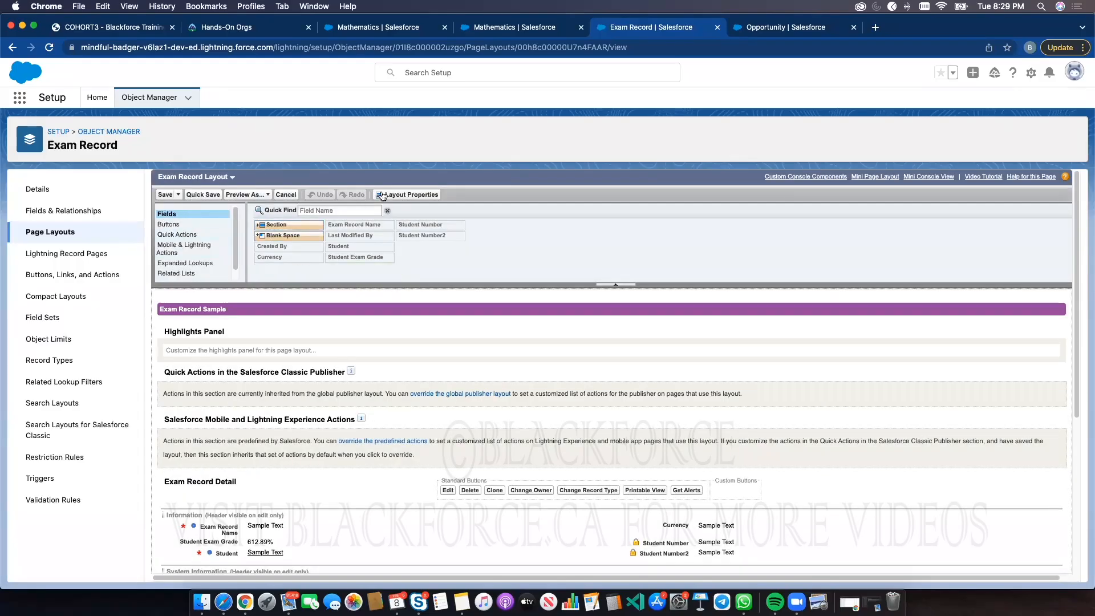
left_click(412, 196)
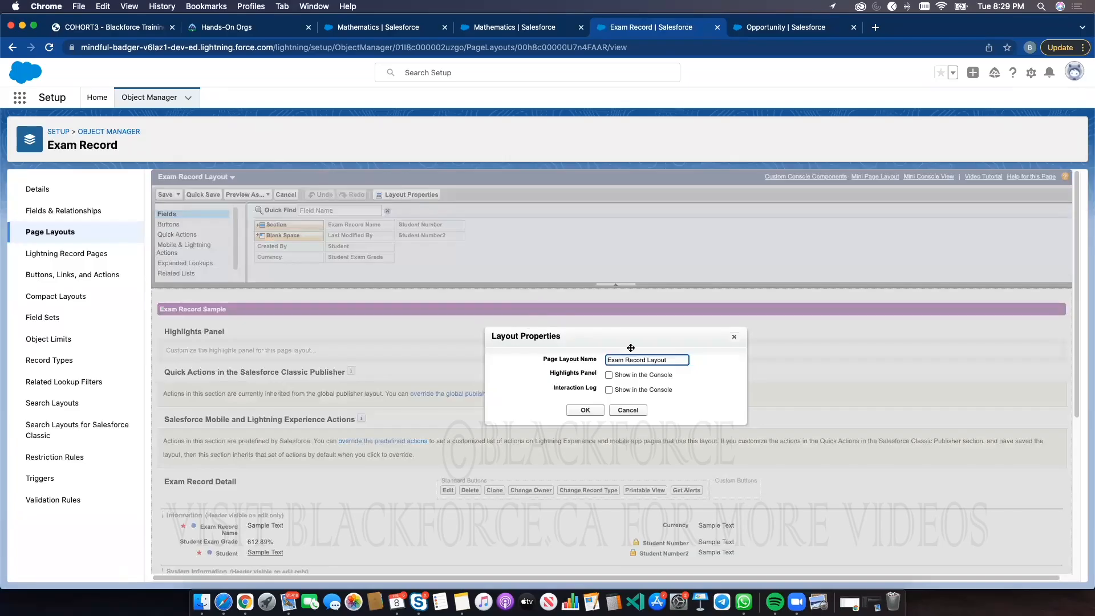
type("System Admin")
left_click(584, 409)
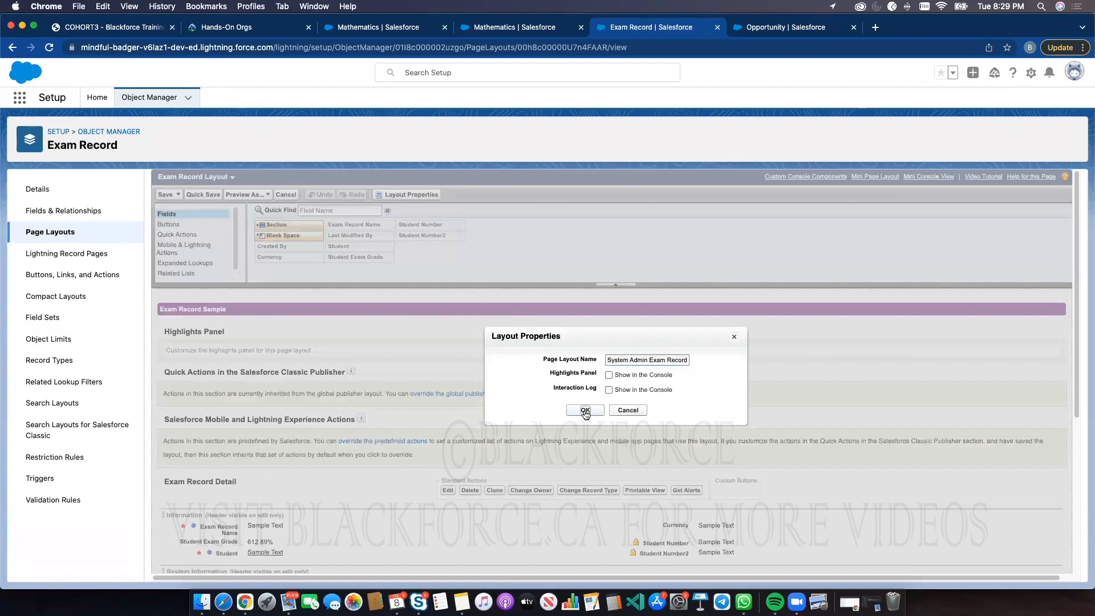
left_click(165, 195)
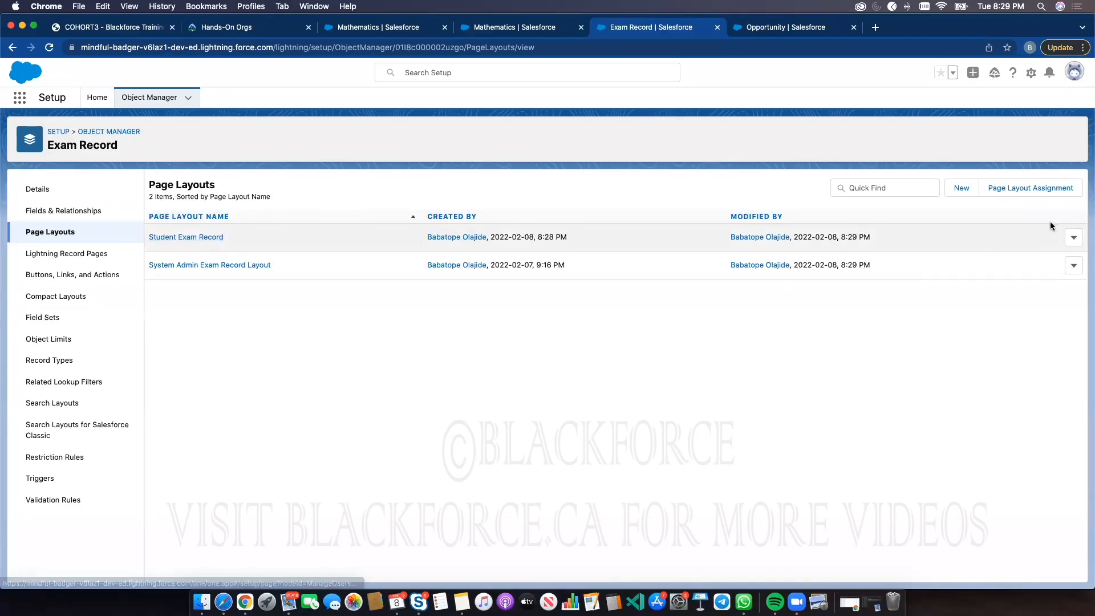
Rename the Student Exam Record layout to Student Exam Record Layout and save it
left_click(1075, 238)
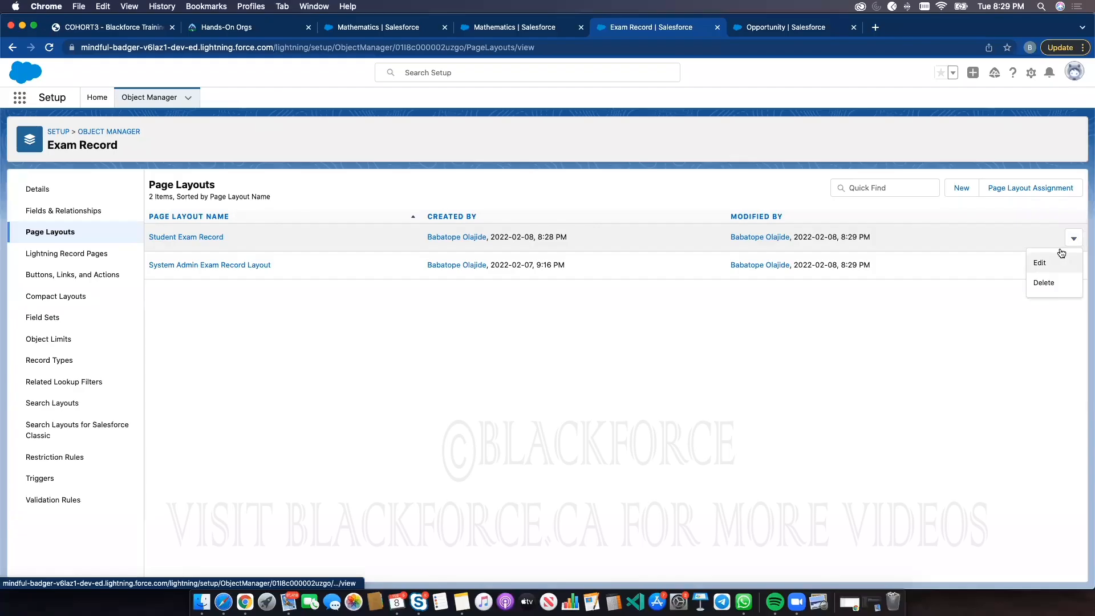
left_click(1059, 262)
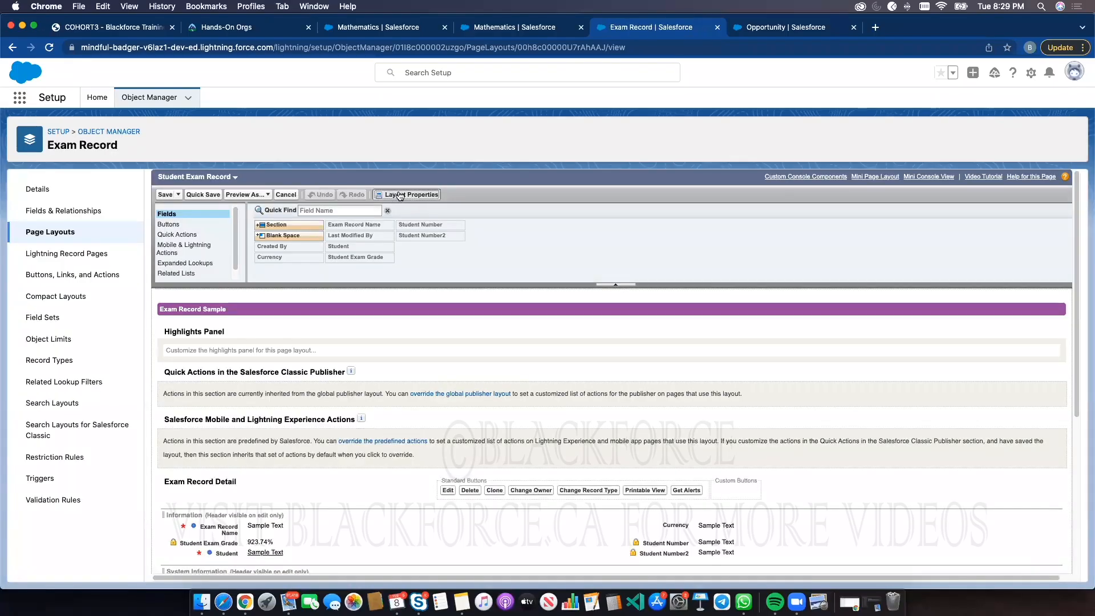
left_click(400, 195)
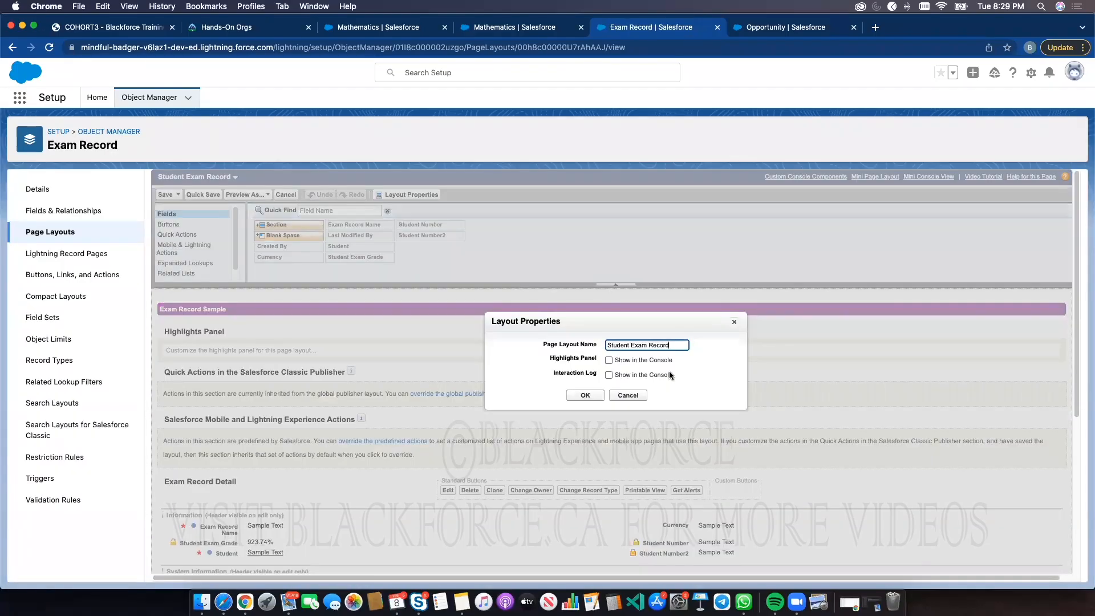
type("Layout")
left_click(596, 395)
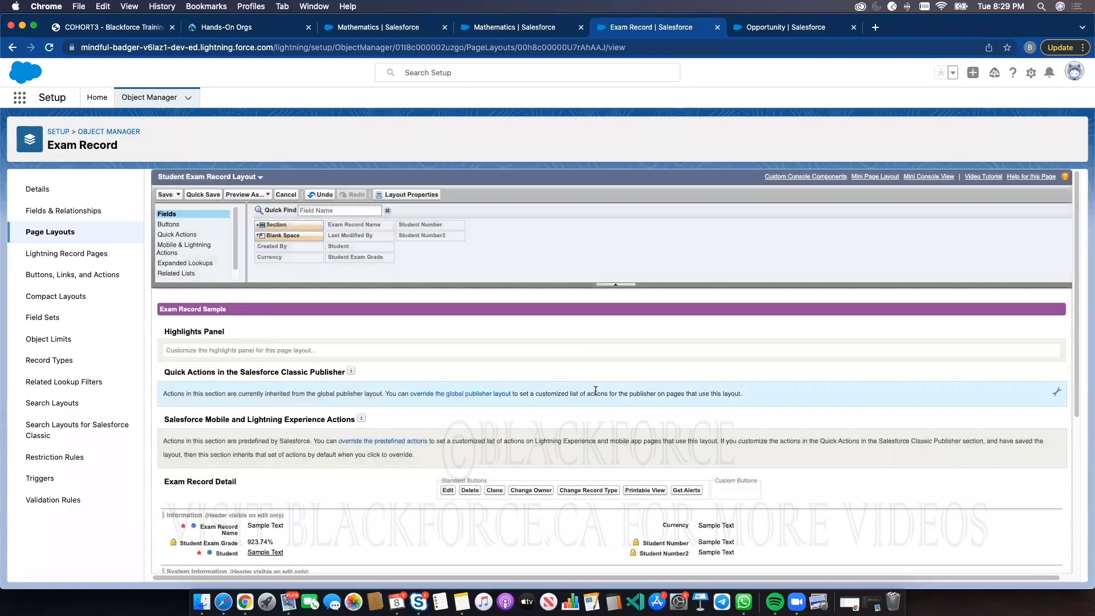
left_click(166, 195)
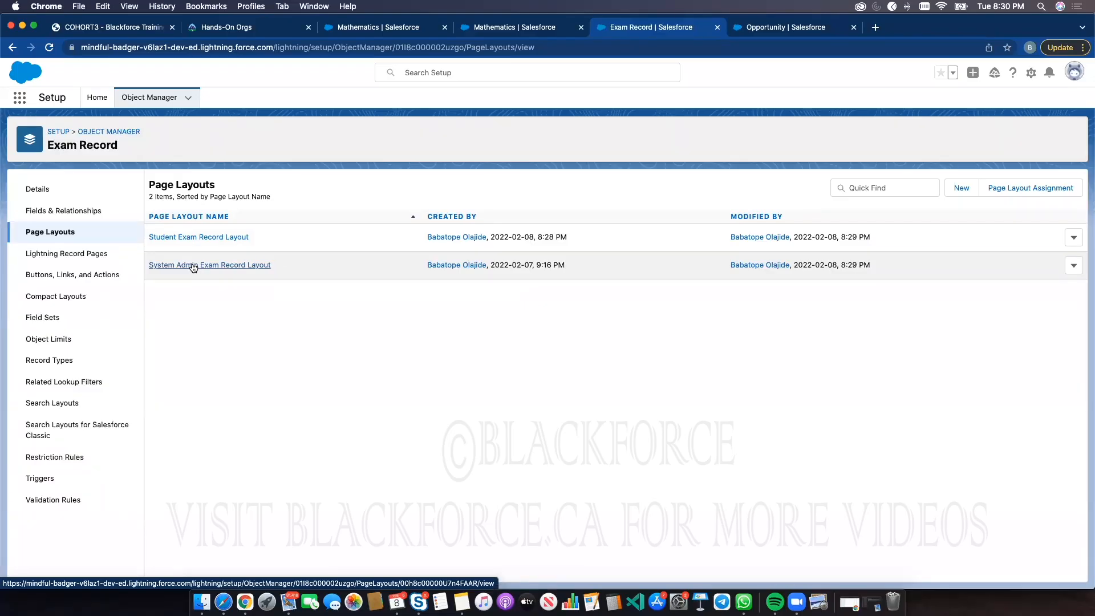
Open the Student Exam Record Layout and check Student Exam Grade's field properties without changing them
left_click(207, 237)
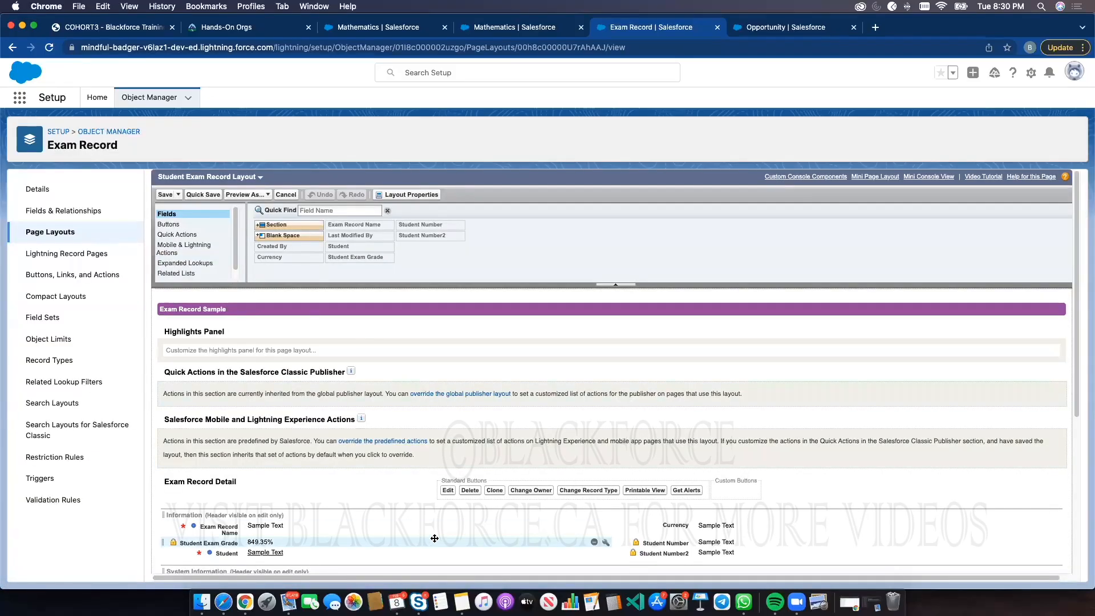
scroll(434, 538, "down", 2)
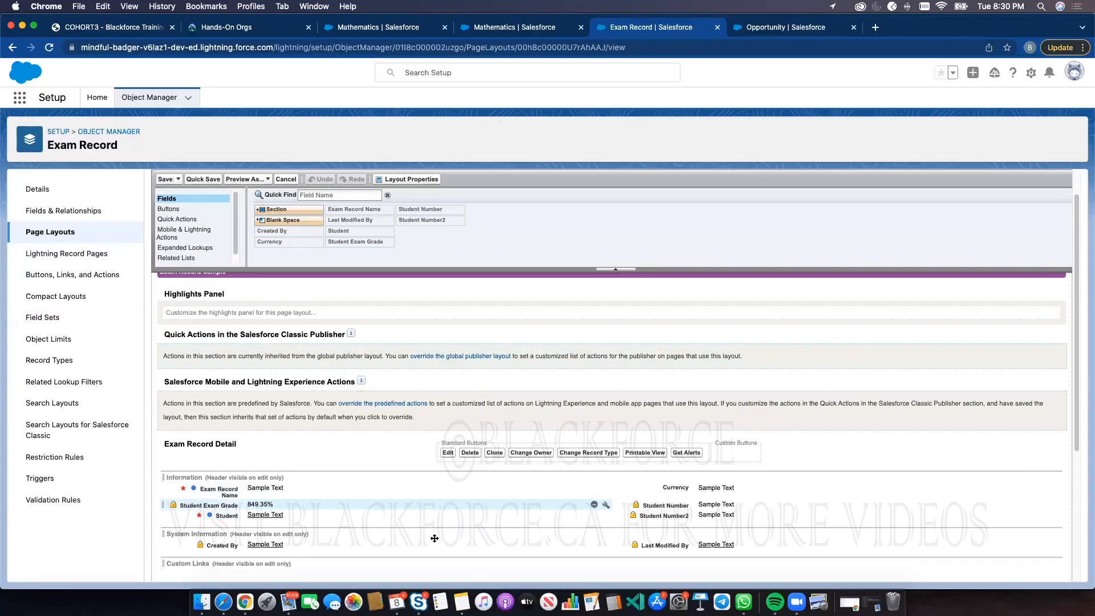
left_click(607, 505)
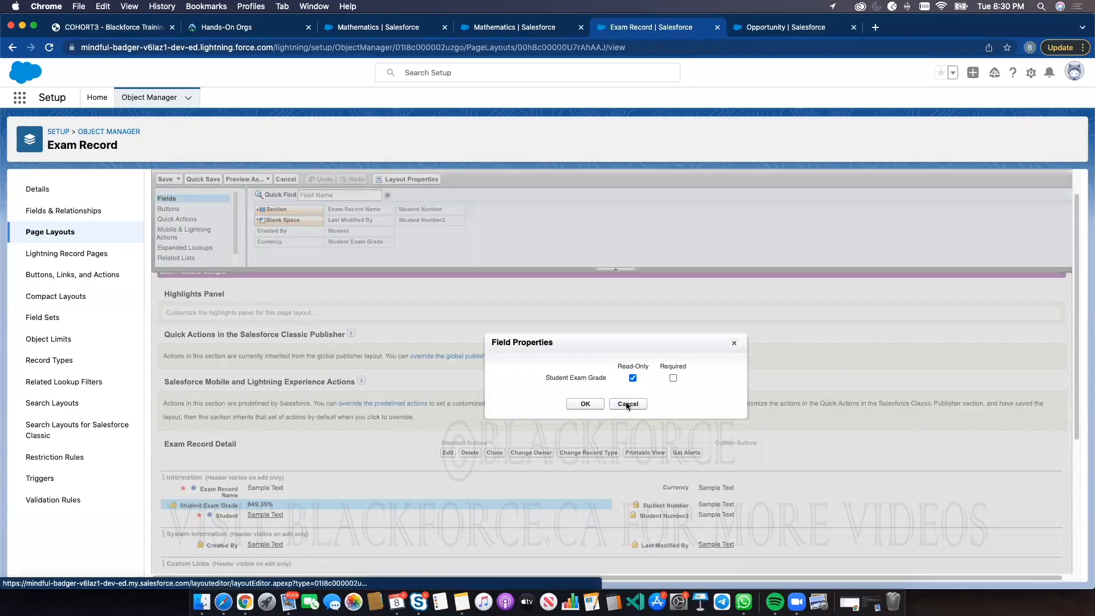
left_click(626, 404)
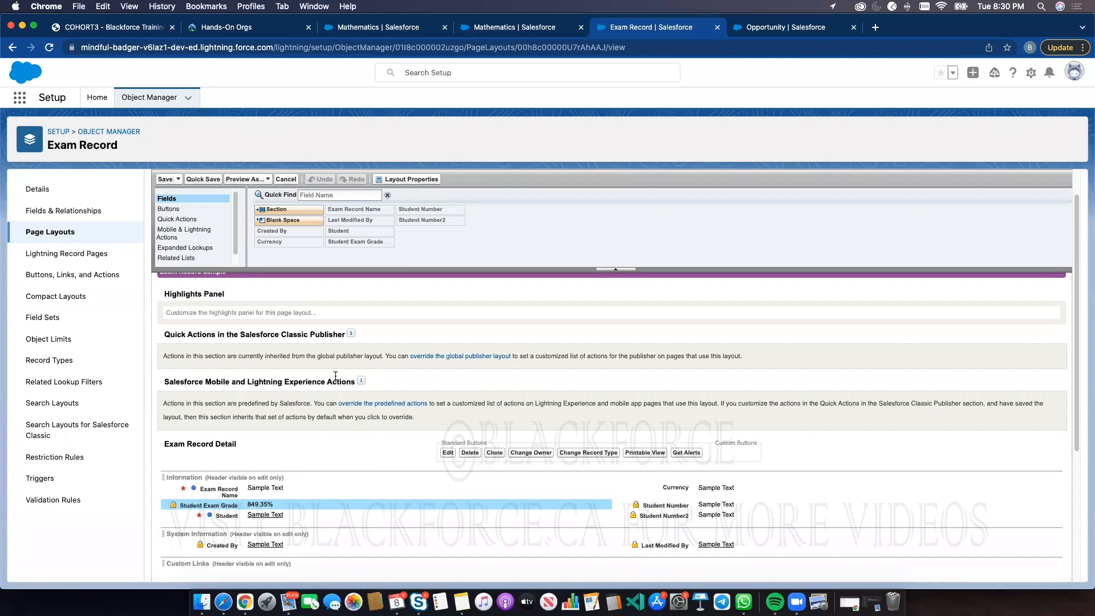
Create a new Text Area field on Exam Record labelled Lecturer Remarks, keeping default security and layout settings
left_click(49, 211)
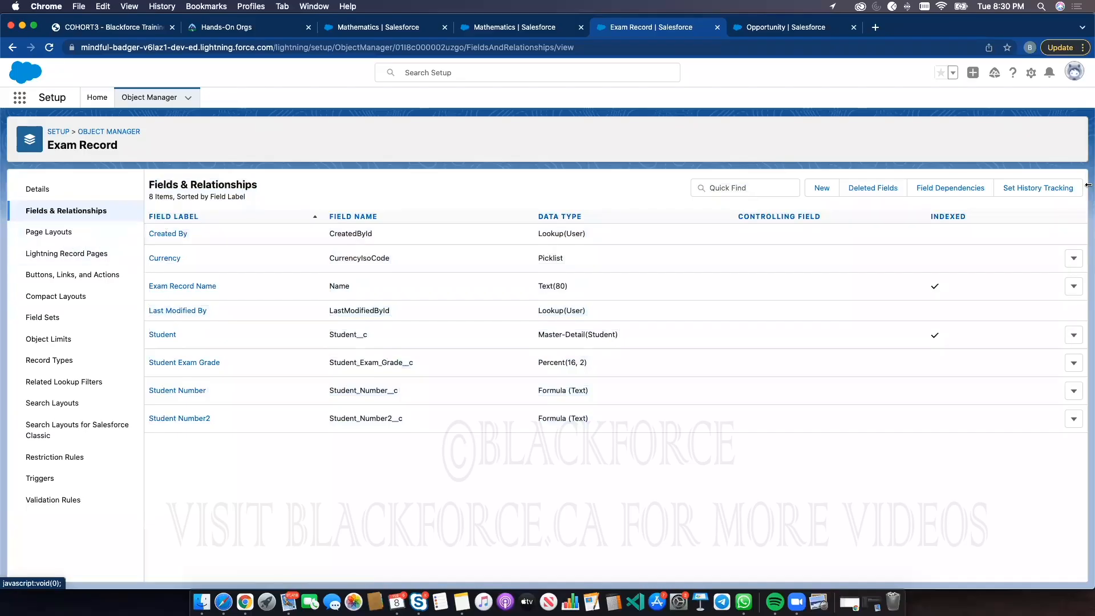
left_click(824, 187)
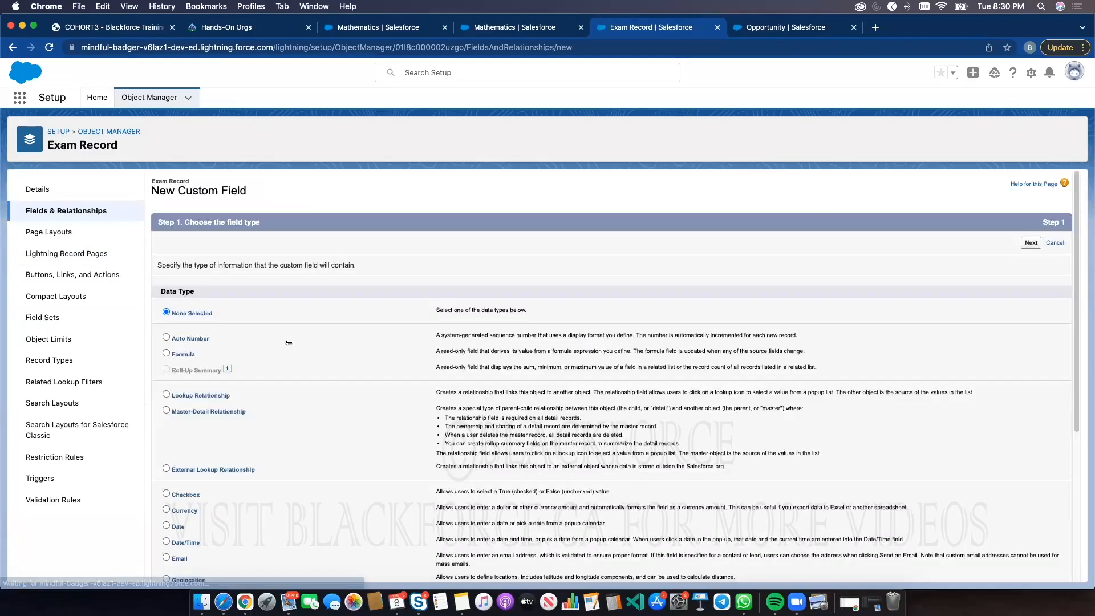
scroll(168, 504, "down", 5)
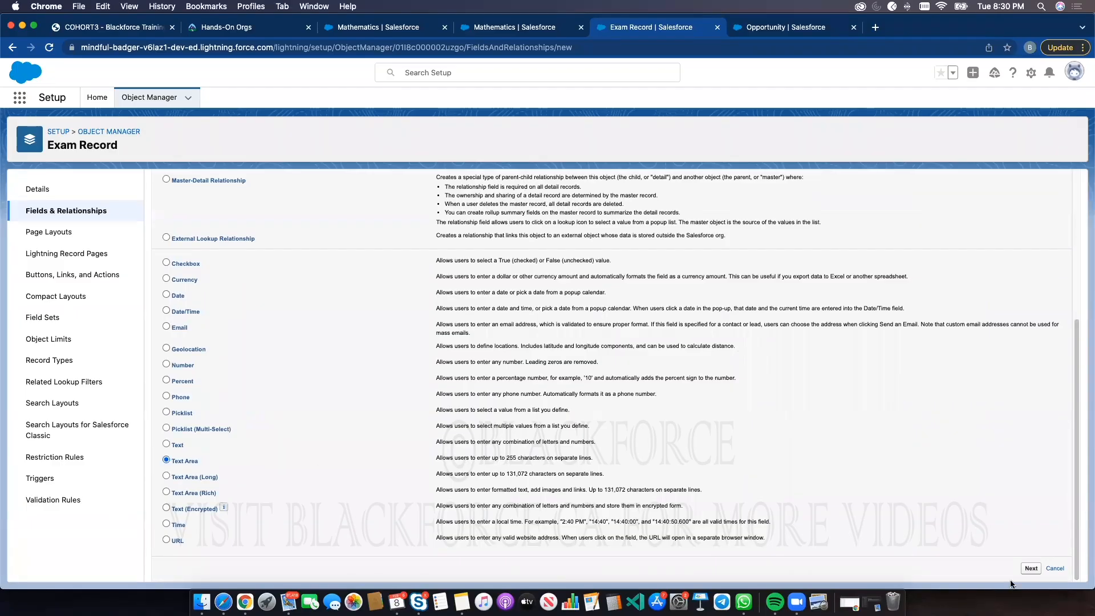
left_click(1029, 568)
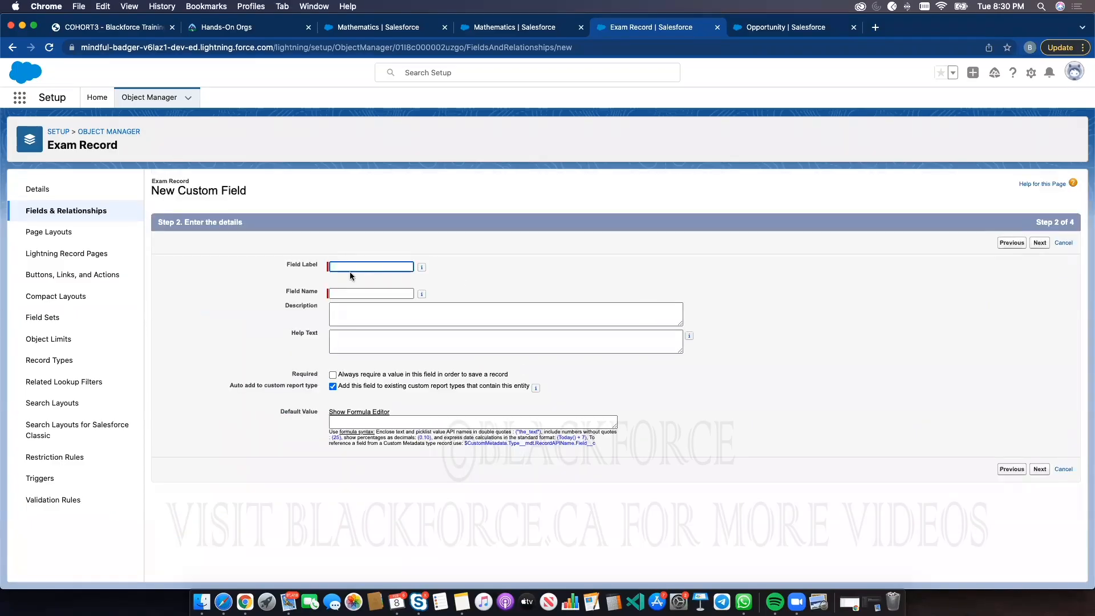
type("Remark")
type("t")
type("Lecturer")
left_click(943, 425)
left_click(1039, 470)
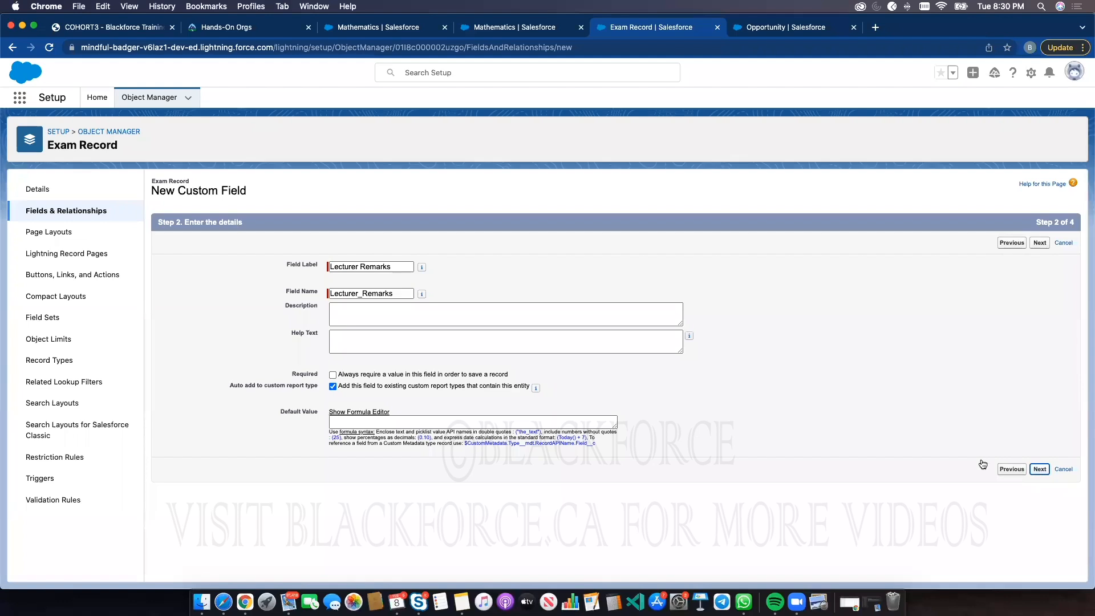
left_click(1031, 243)
left_click(1033, 243)
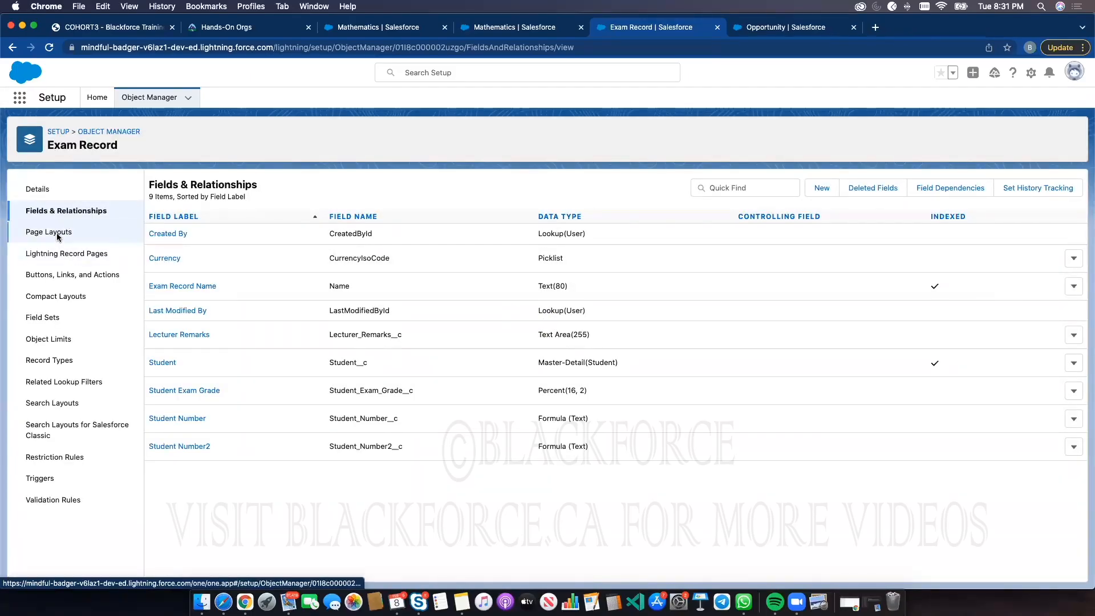
Examine where Lecturer Remarks sits in the System Admin Exam Record Layout
left_click(60, 232)
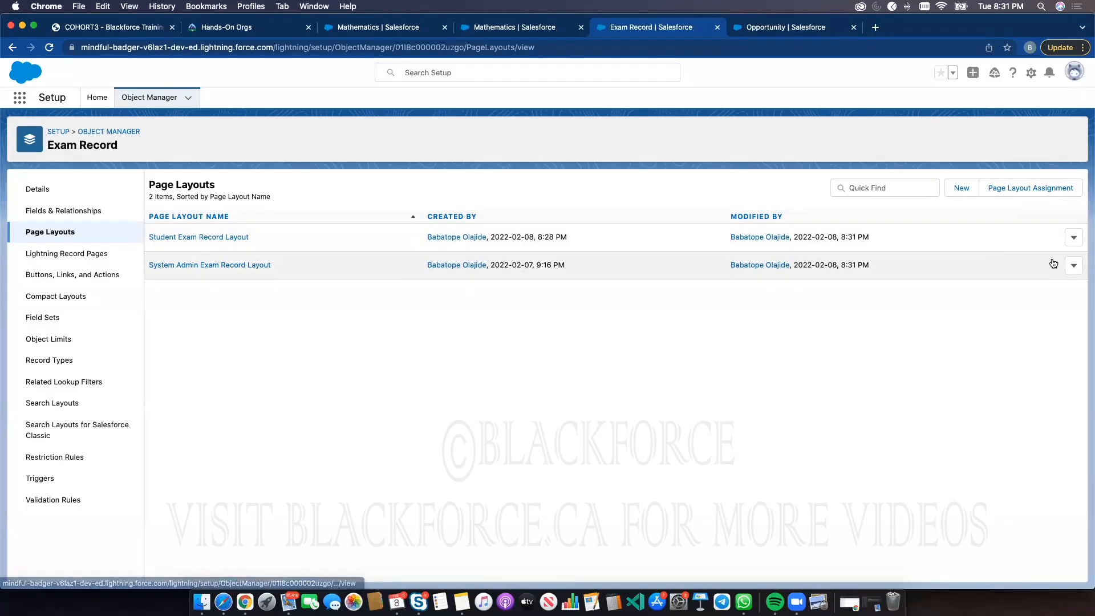
left_click(205, 265)
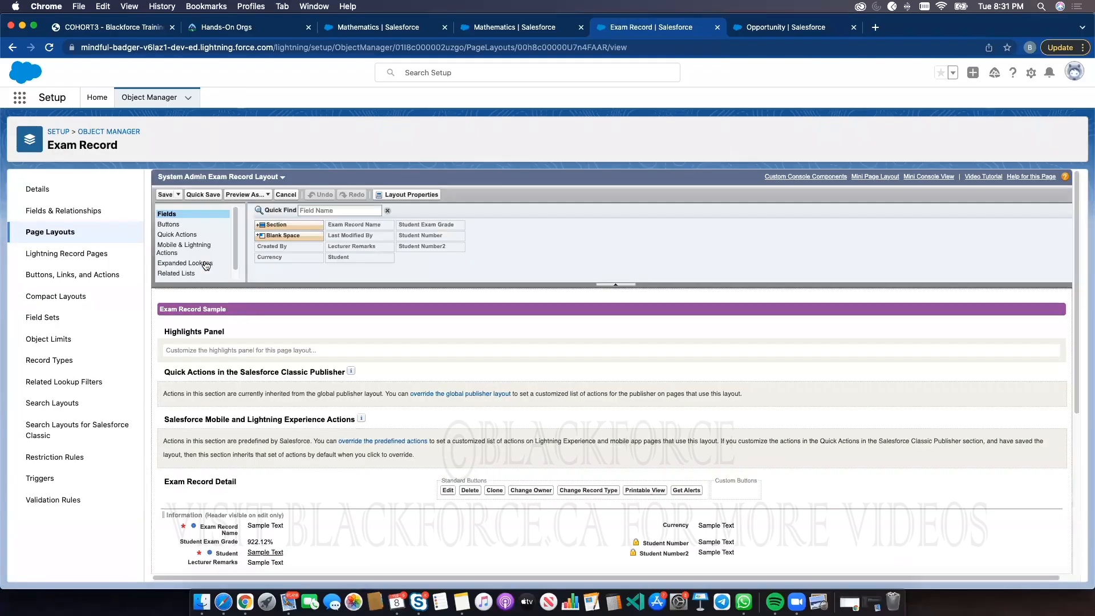
scroll(328, 372, "down", 2)
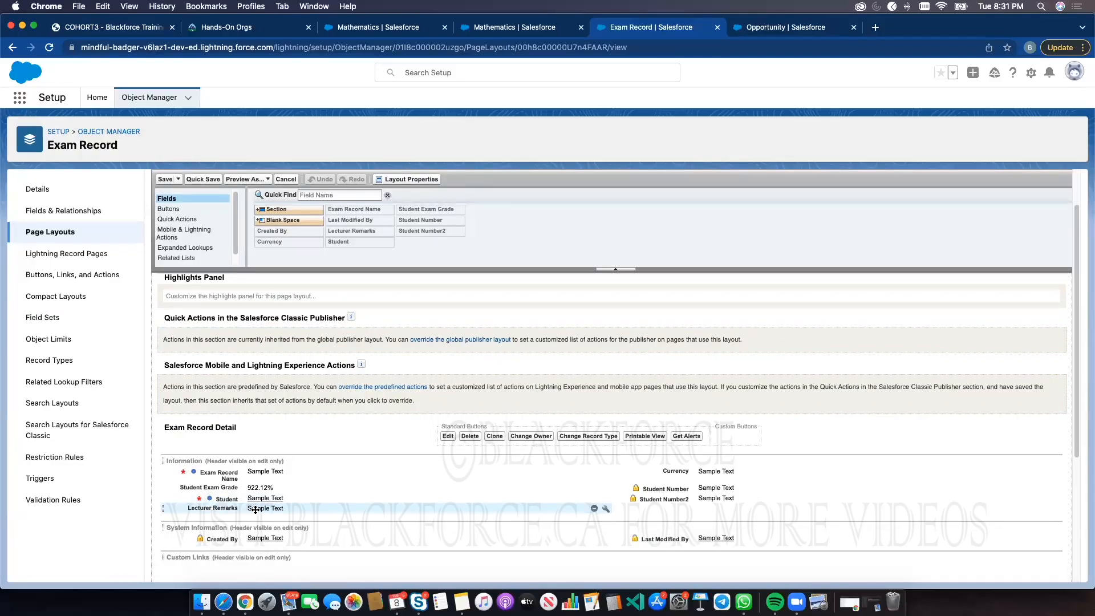
scroll(268, 243, "up", 2)
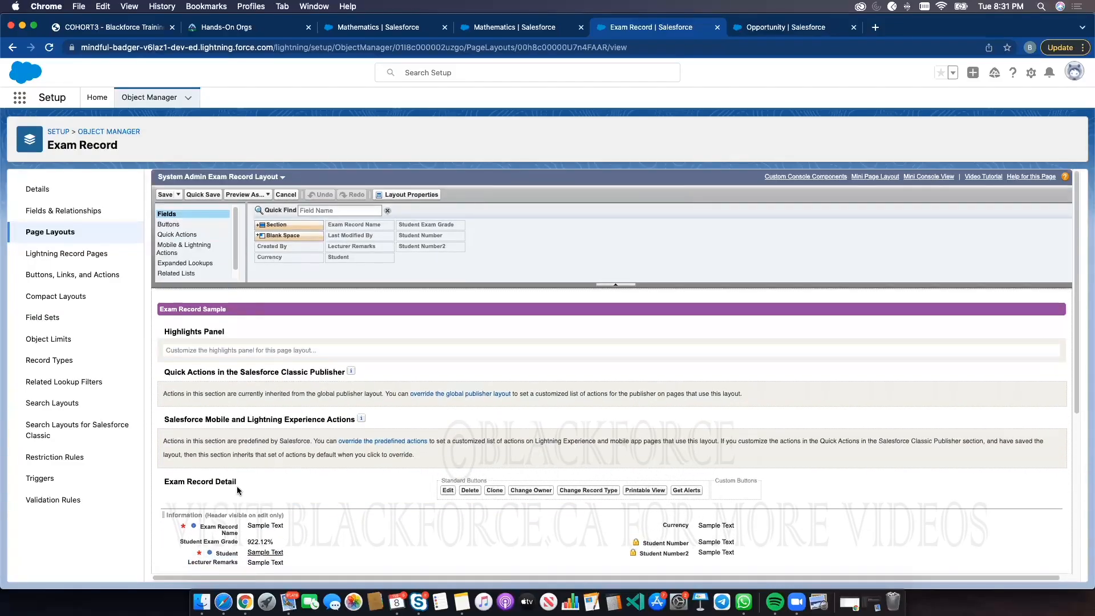
scroll(238, 490, "down", 3)
scroll(237, 486, "down", 2)
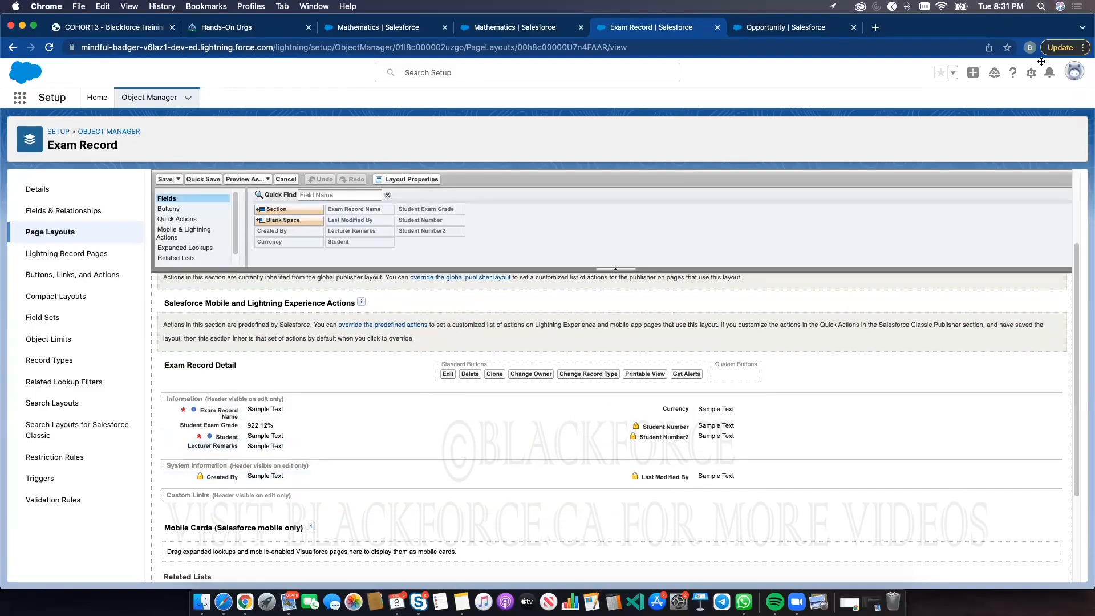
left_click(1076, 48)
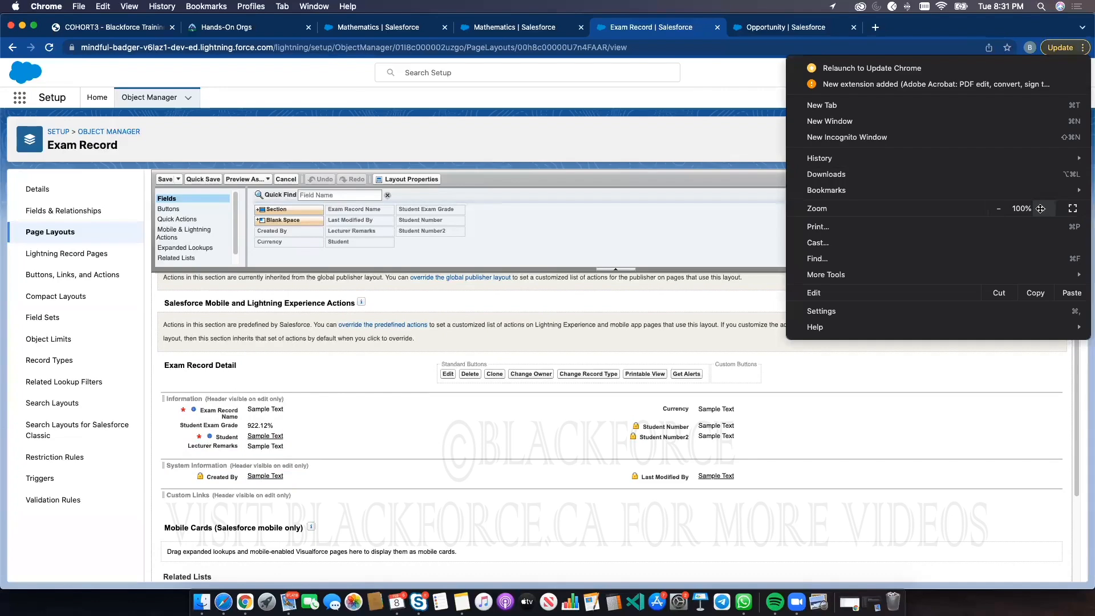
left_click(1041, 209)
left_click(1041, 209)
left_click(450, 471)
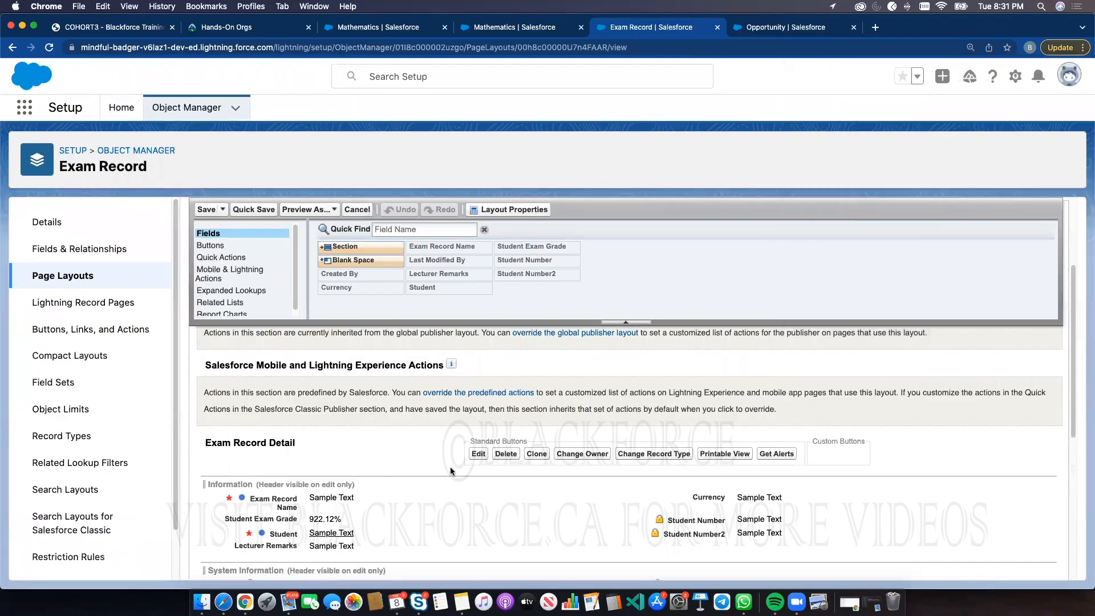
scroll(450, 471, "down", 2)
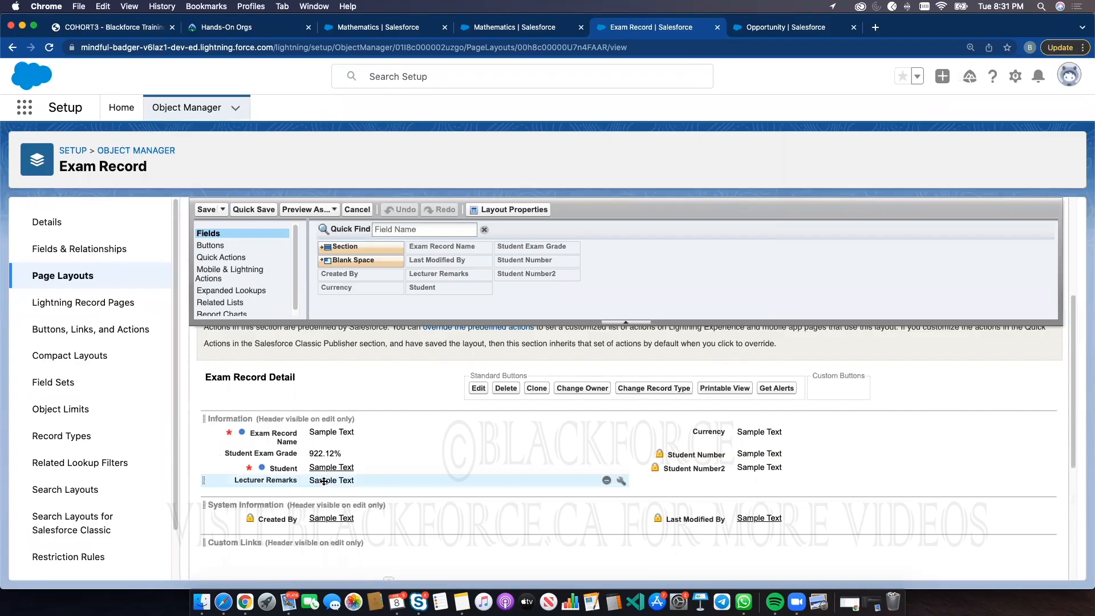
Remove Lecturer Remarks from the Student Exam Record Layout and save the layout
left_click(96, 254)
left_click(80, 274)
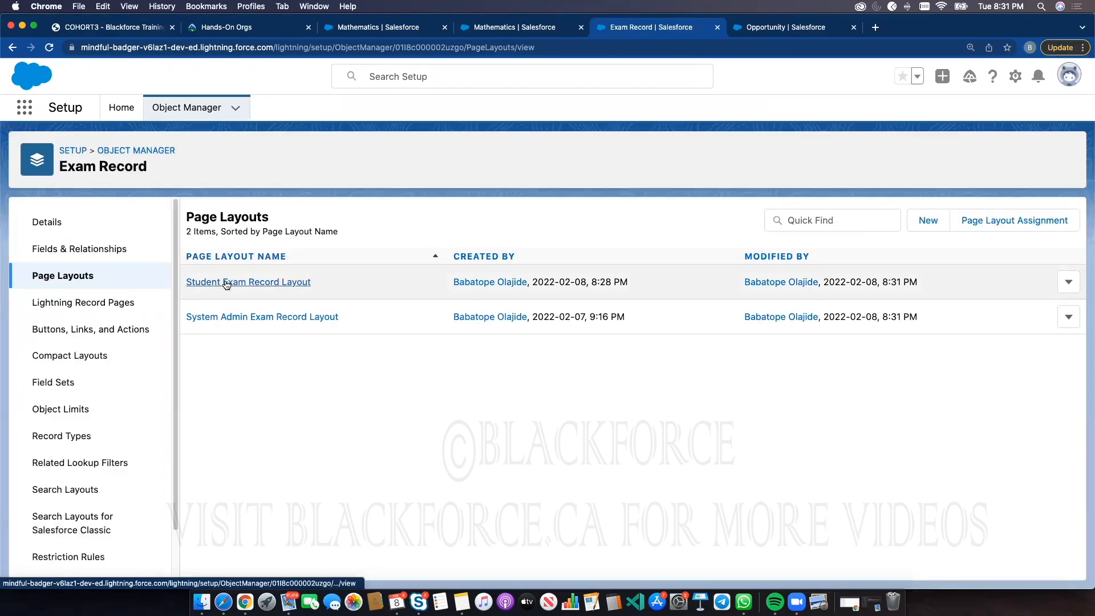
left_click(226, 283)
scroll(287, 476, "down", 2)
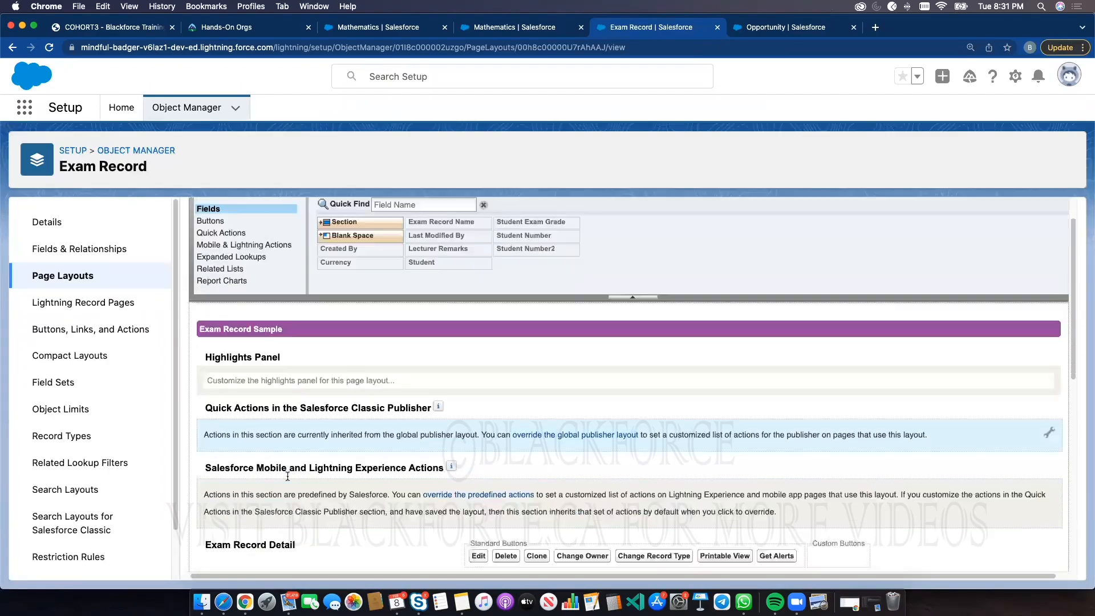
scroll(288, 476, "down", 5)
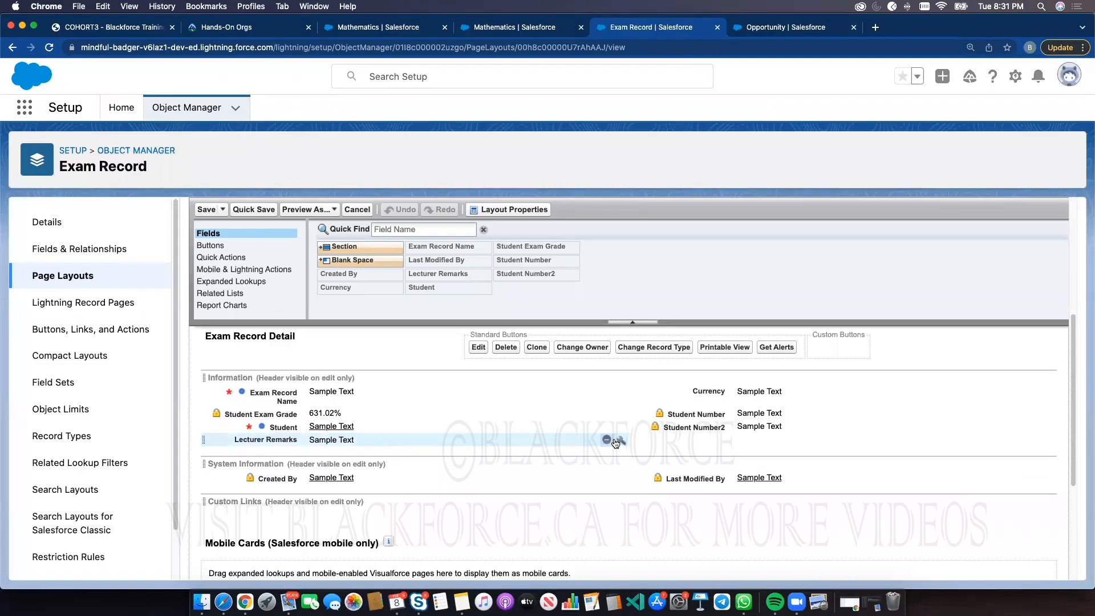
left_click(605, 441)
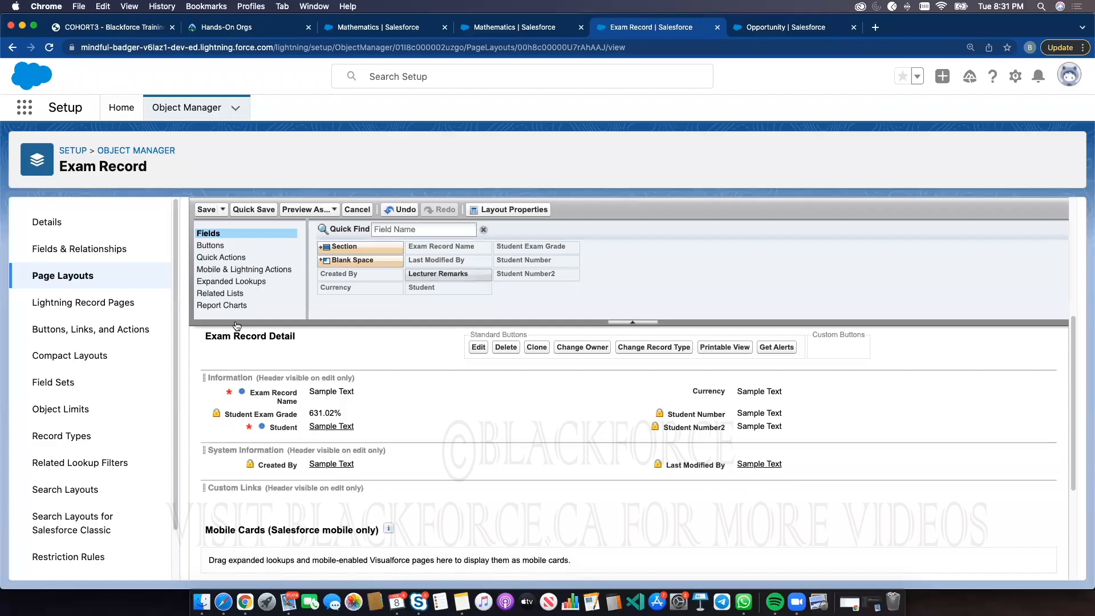
left_click(206, 210)
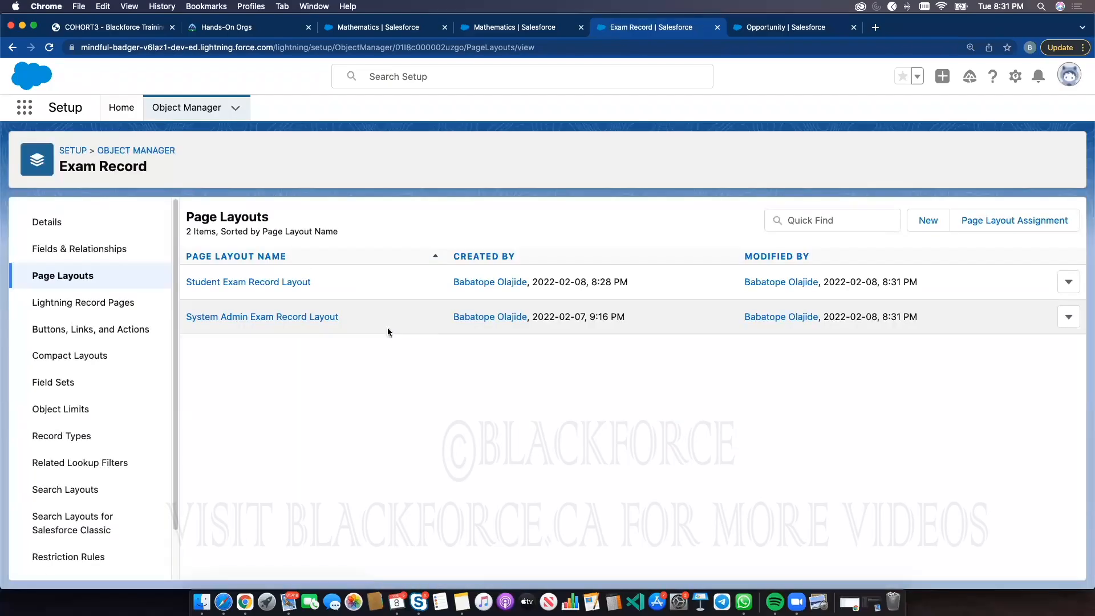
Reload the Mathematics exam record to review its fields, then return to the page layouts list
left_click(512, 30)
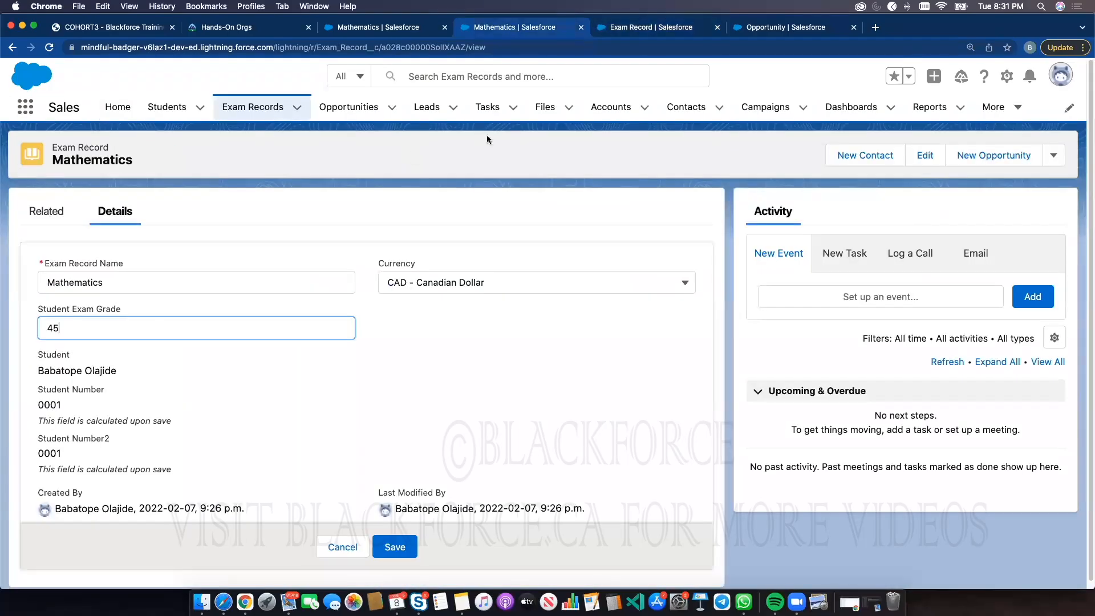
left_click(52, 49)
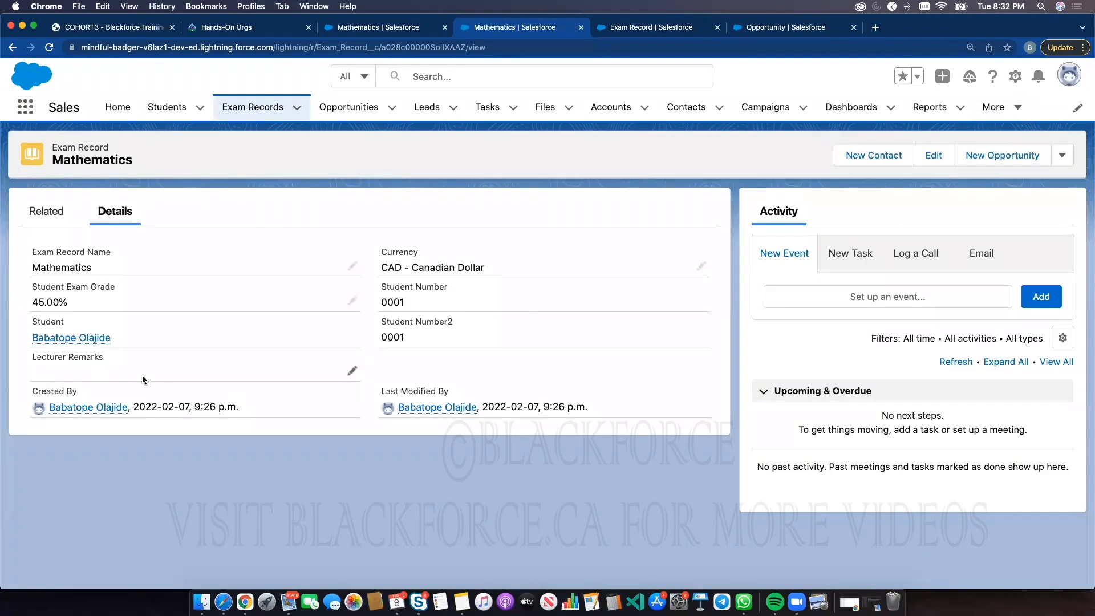
left_click(427, 34)
left_click(623, 30)
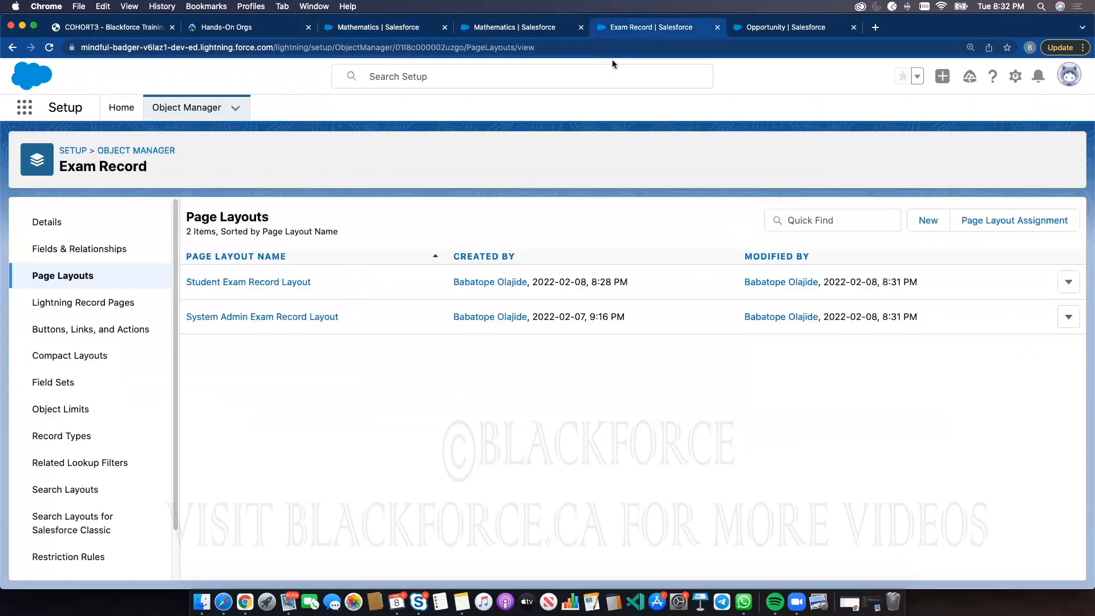
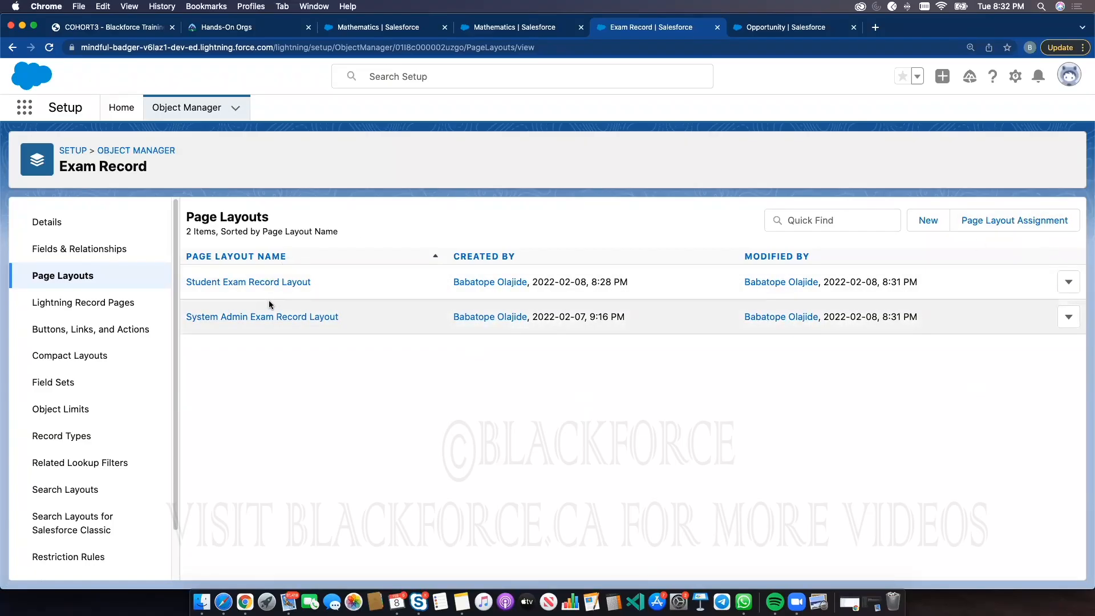
Open the Exam Record page layout assignments and review which layout each profile uses
left_click(1022, 220)
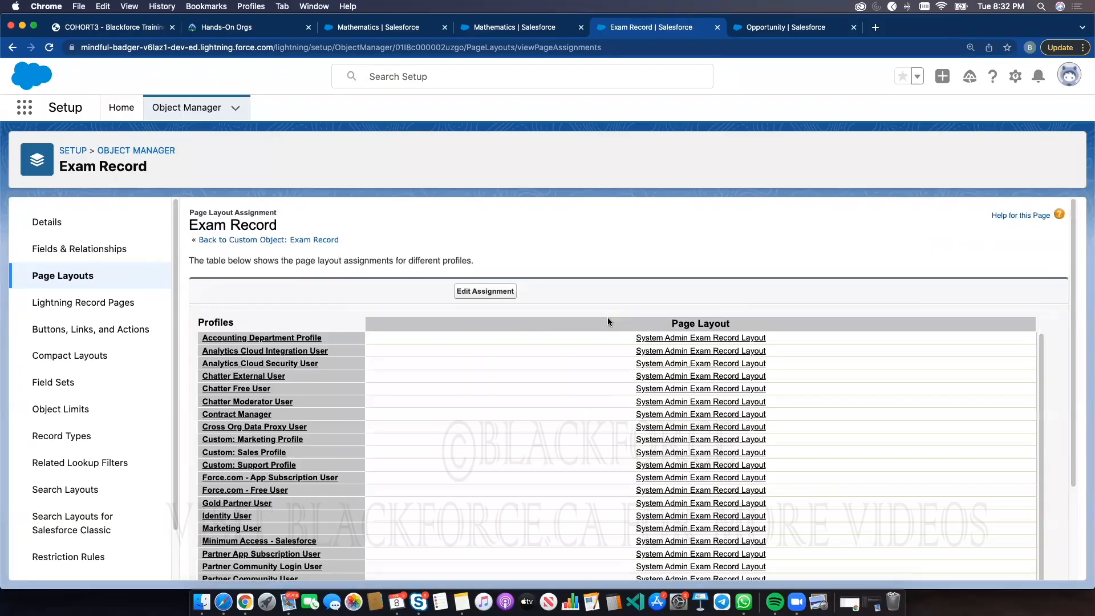
scroll(570, 415, "down", 1)
scroll(718, 418, "up", 1)
scroll(674, 427, "down", 1)
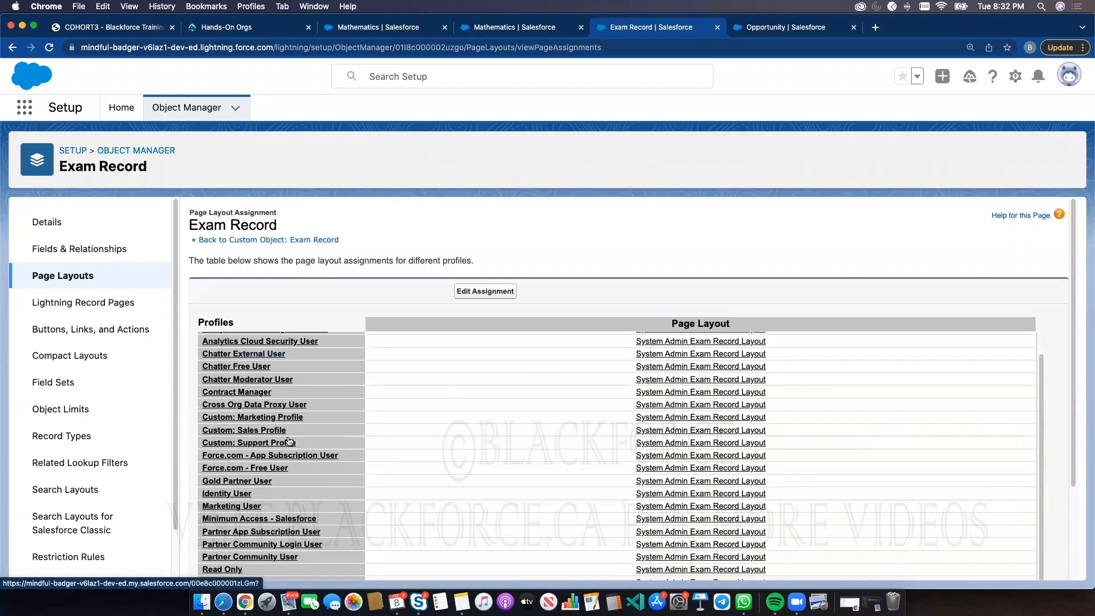
scroll(488, 483, "down", 1)
scroll(488, 484, "down", 5)
scroll(445, 326, "up", 5)
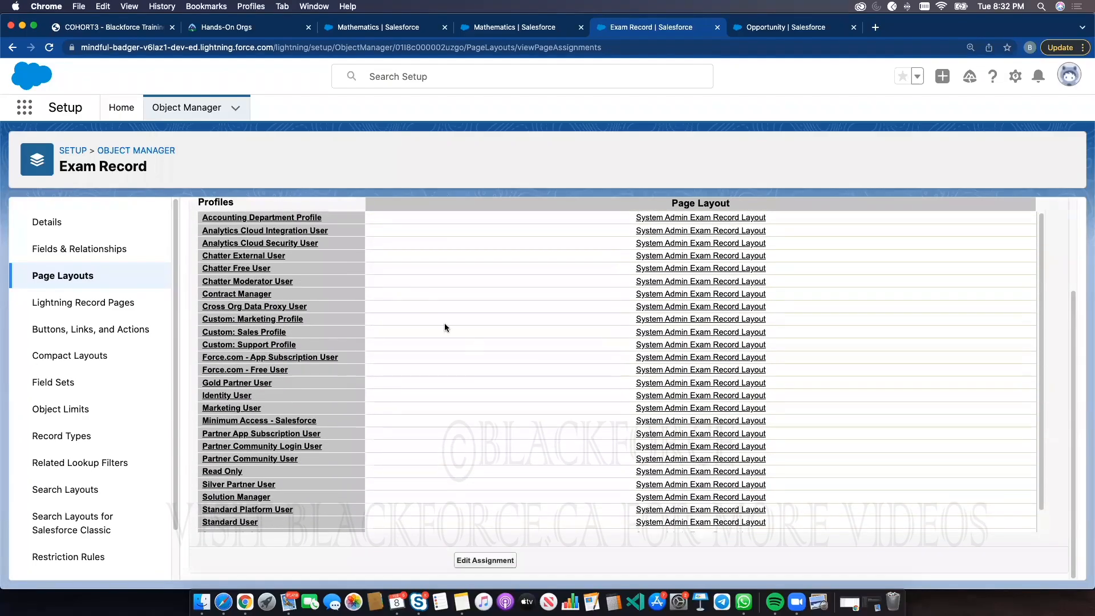
scroll(402, 318, "up", 1)
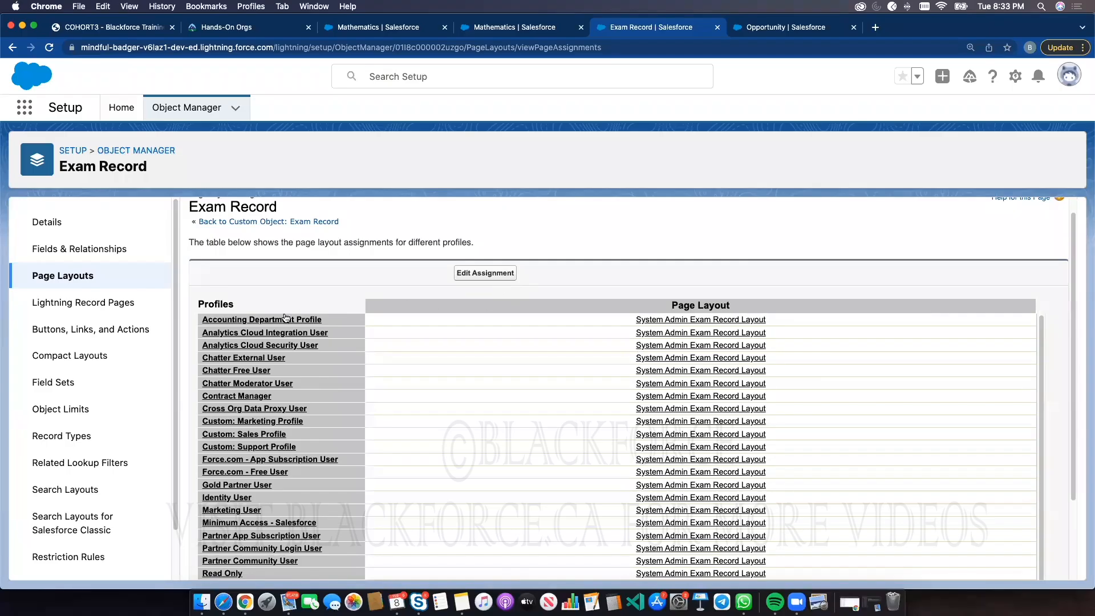
Assign the Student Exam Record Layout to the Accounting Department Profile and save the assignment
left_click(498, 274)
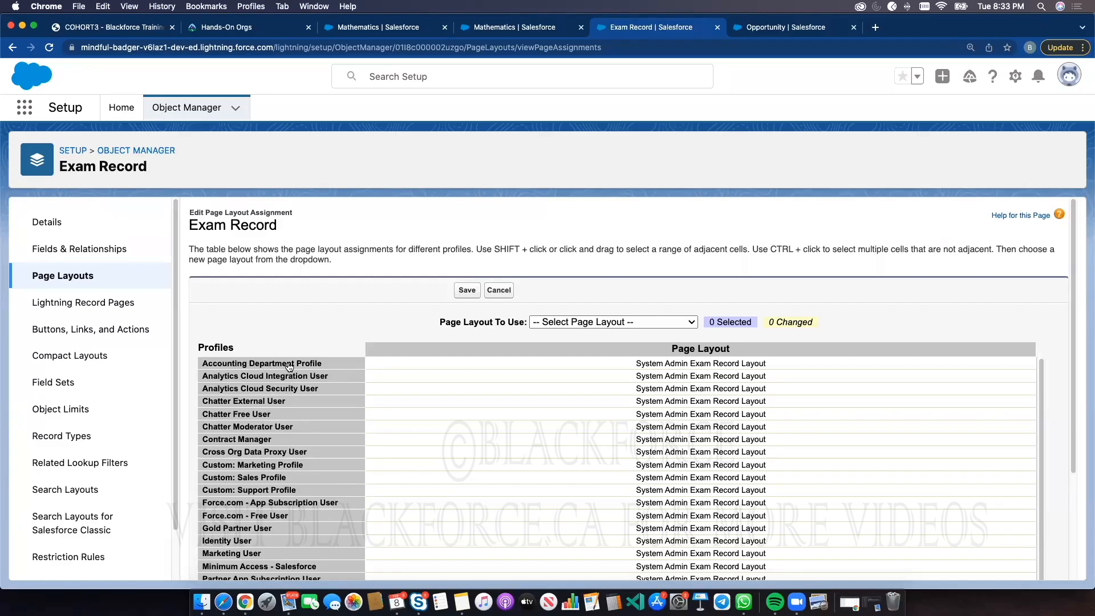
left_click(690, 370)
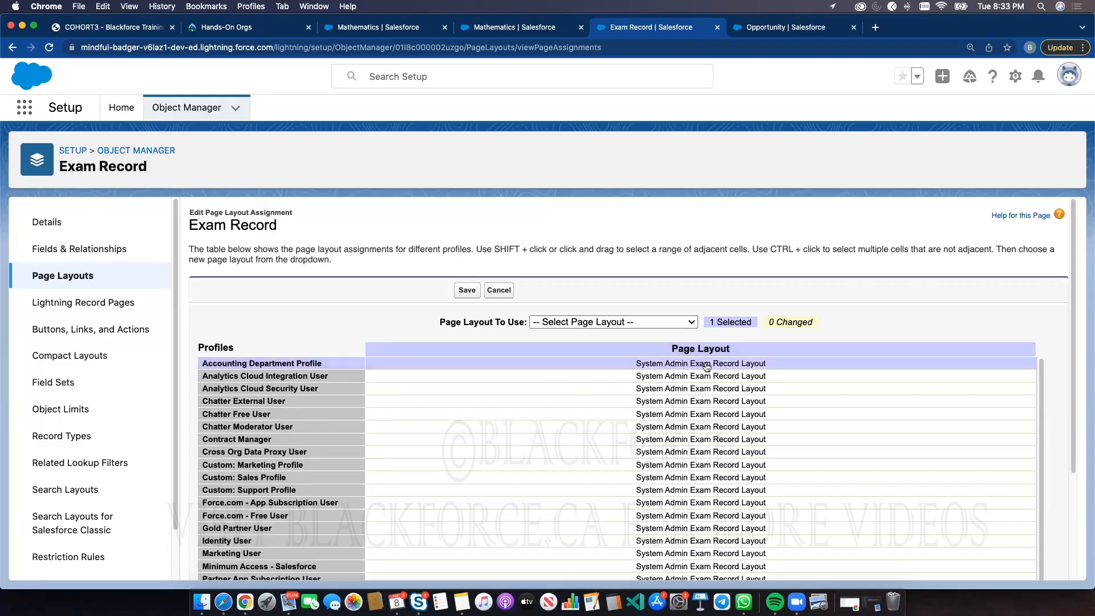
left_click(580, 322)
left_click(573, 336)
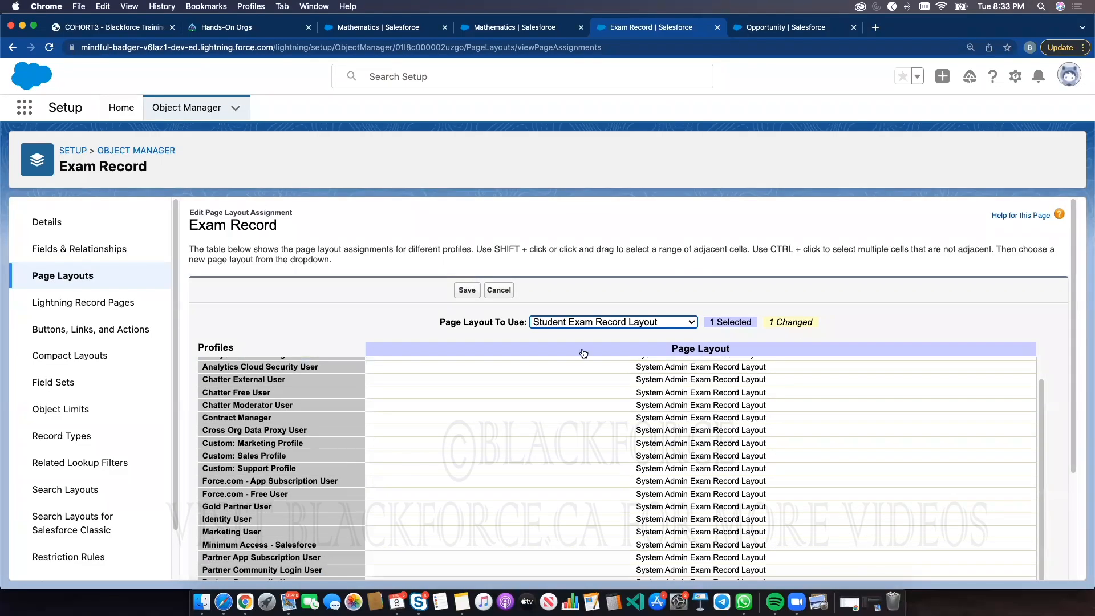
scroll(702, 434, "down", 3)
scroll(702, 435, "down", 2)
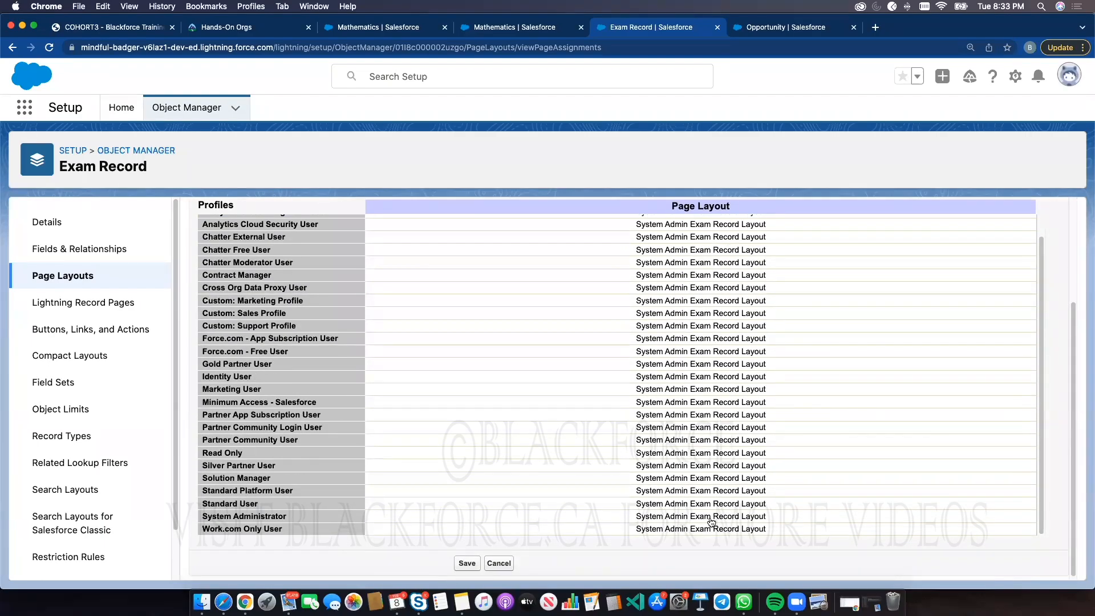
scroll(710, 519, "up", 1)
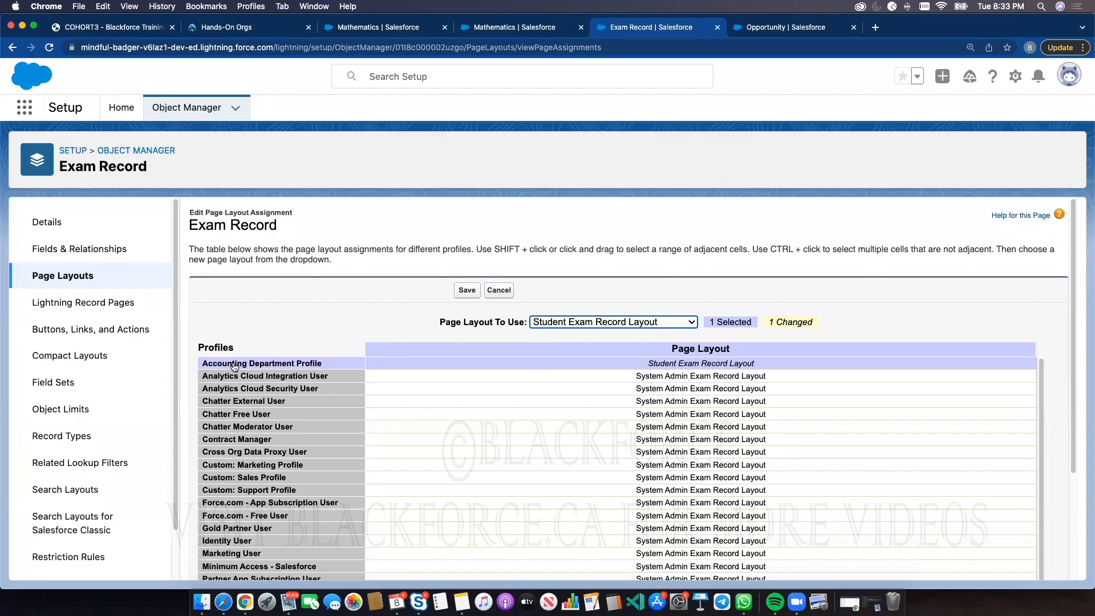
left_click(465, 291)
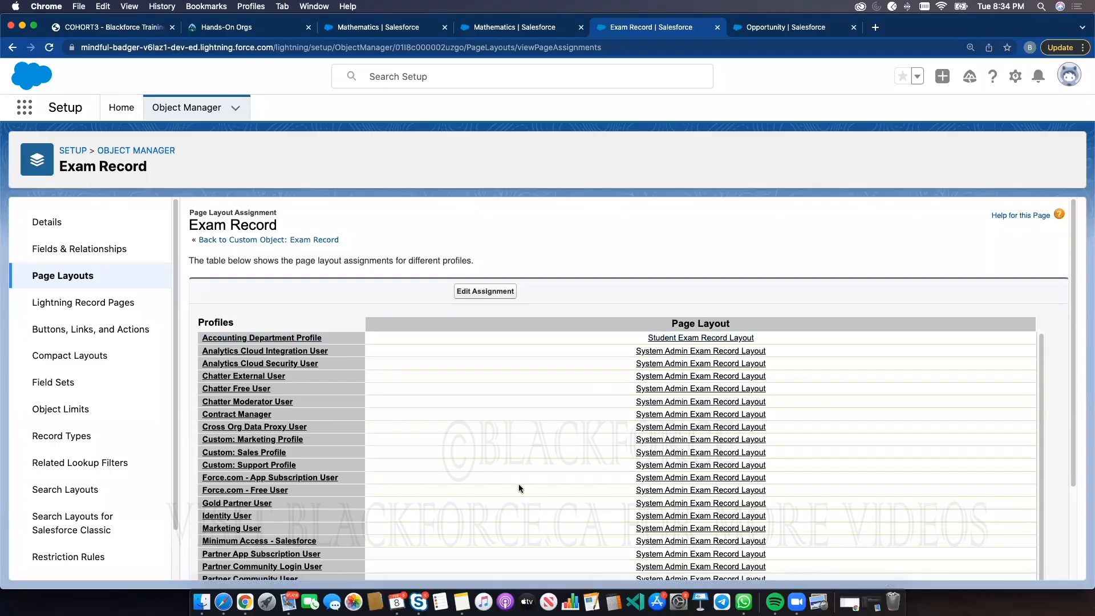
scroll(515, 484, "down", 1)
scroll(454, 531, "down", 3)
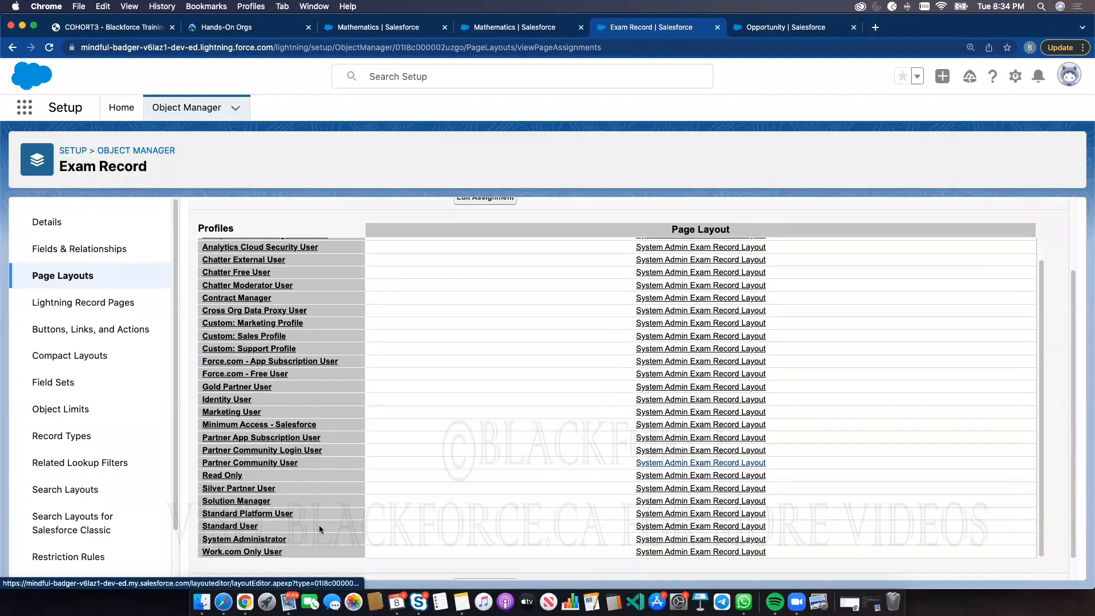
scroll(752, 538, "up", 2)
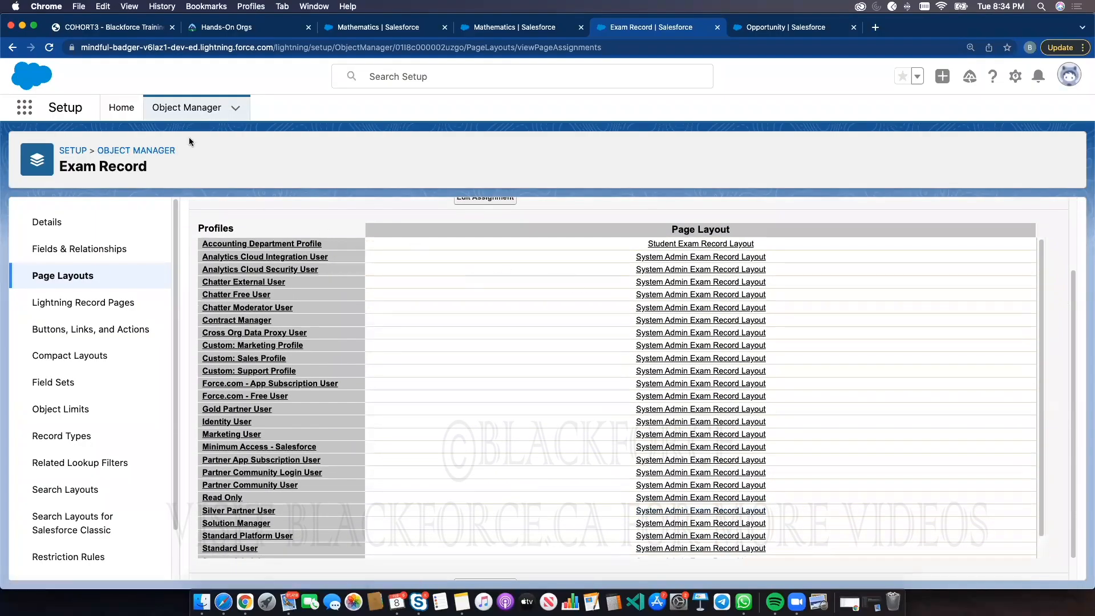
Find the Users list in Setup and log in as the Test User
left_click(133, 108)
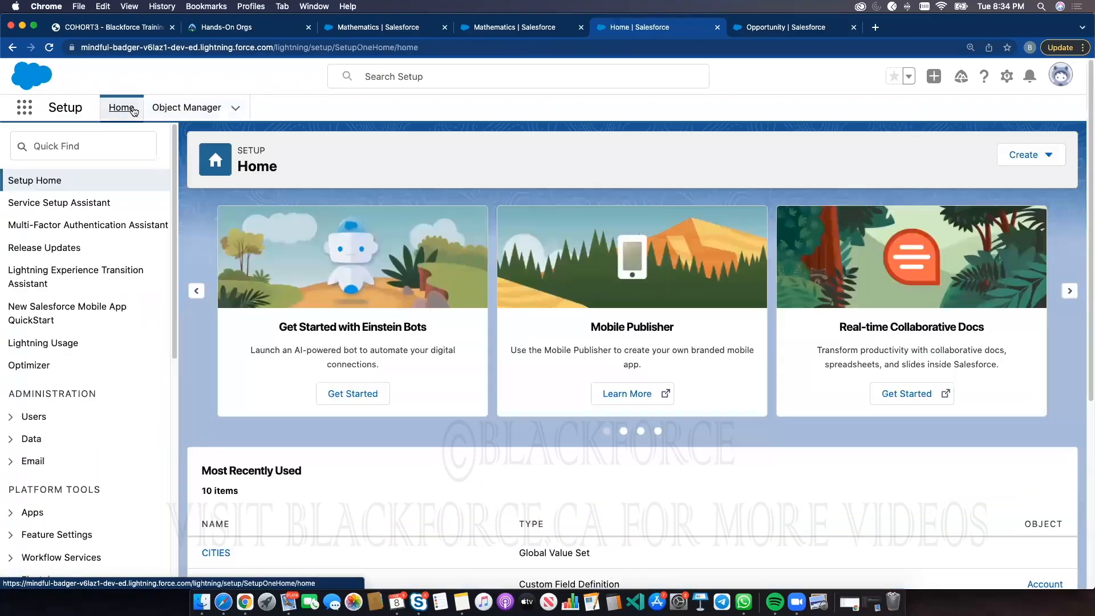
left_click(93, 147)
type("User")
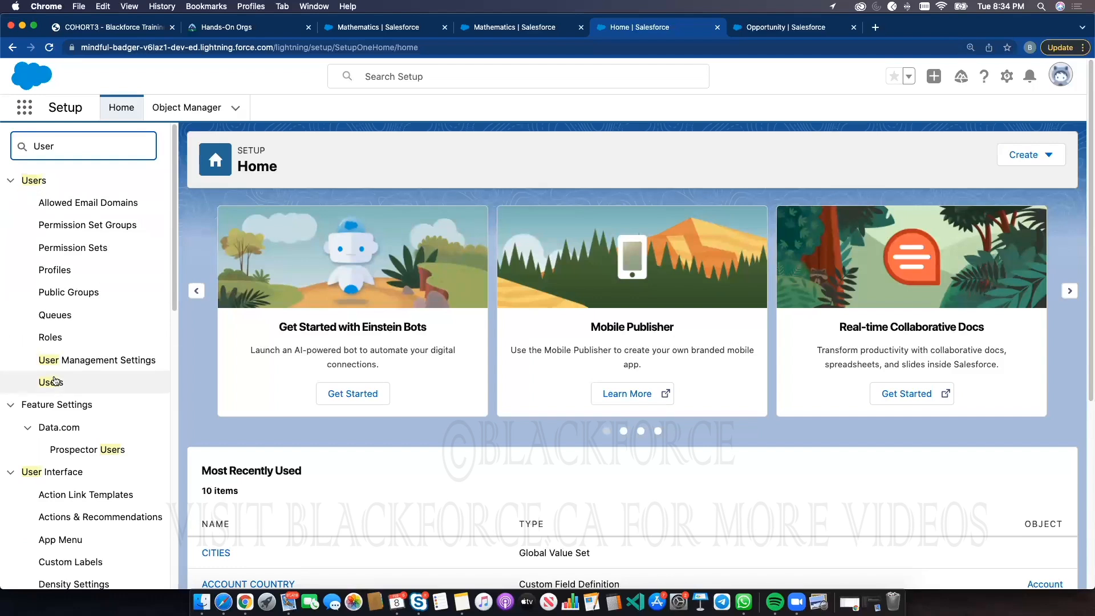
left_click(54, 382)
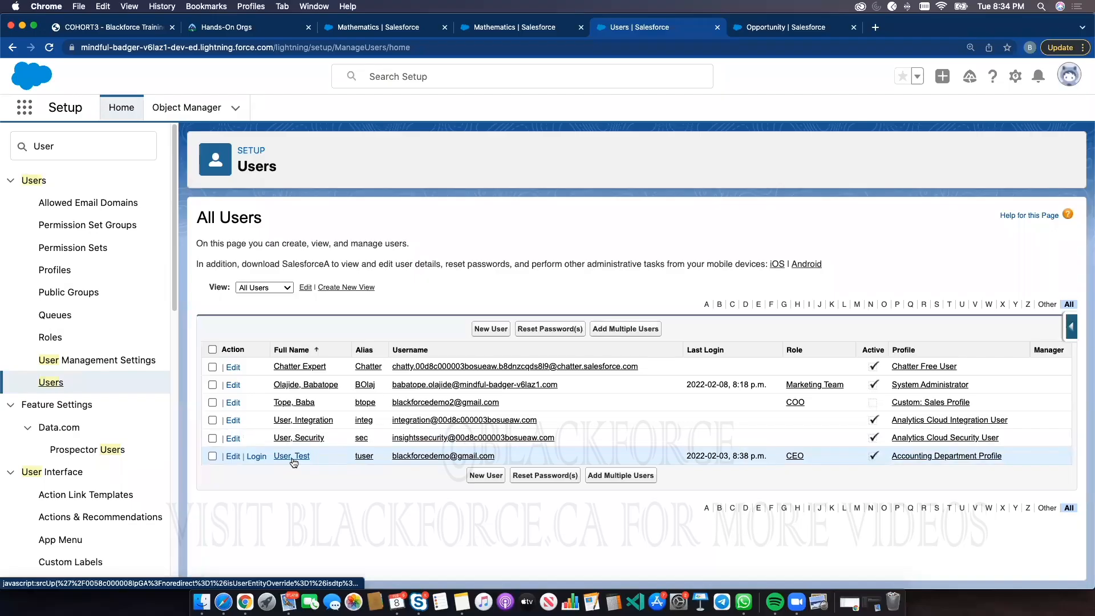
left_click(257, 456)
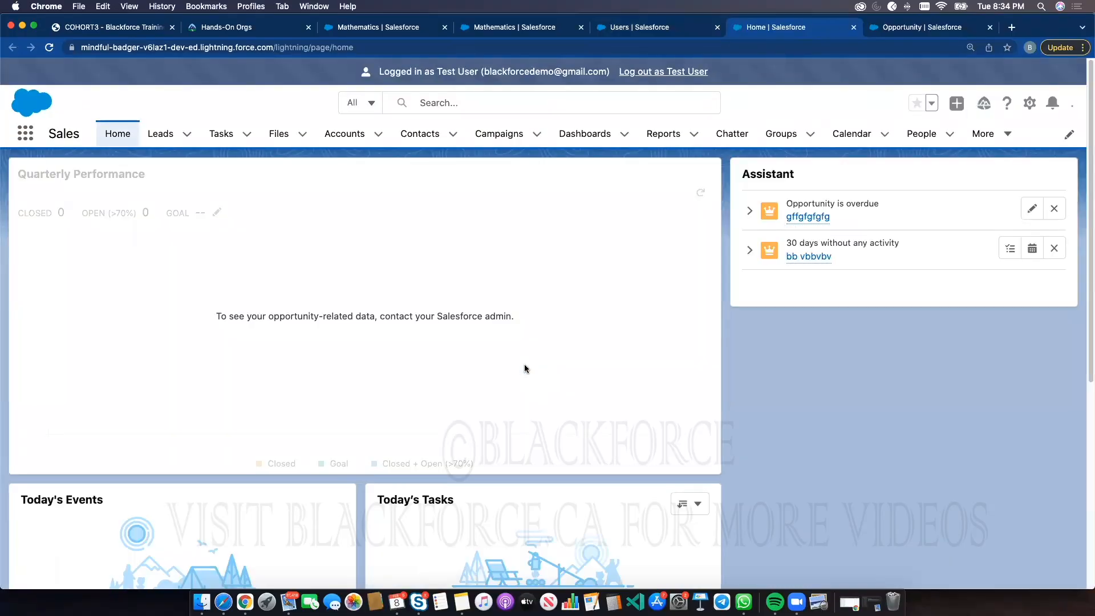
Search the Sales app's available navigation items for student and exam items, then close the dialogs
left_click(984, 136)
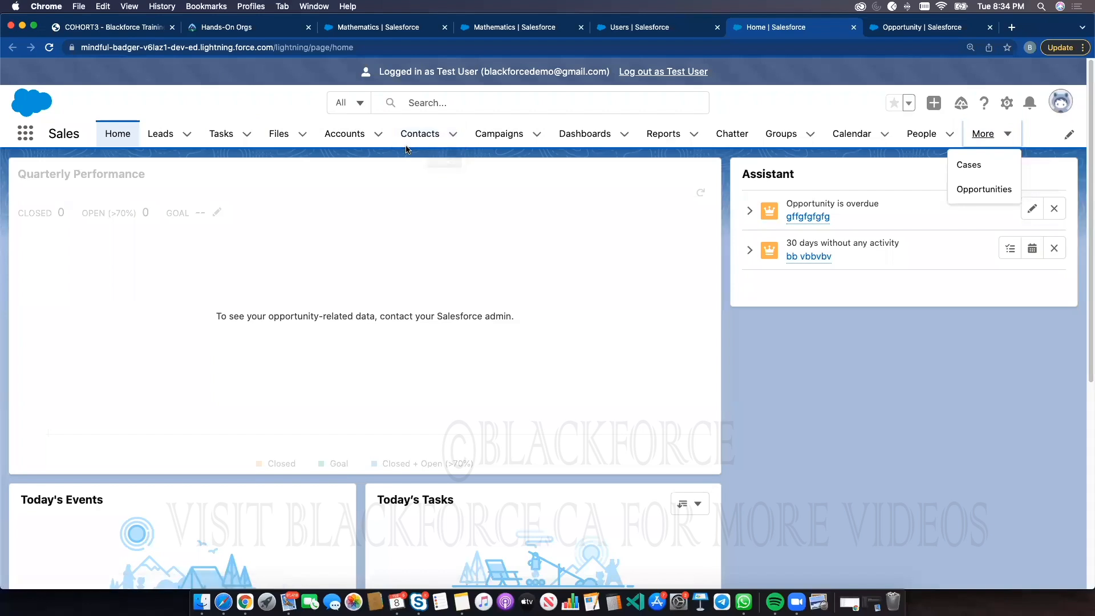
left_click(1069, 133)
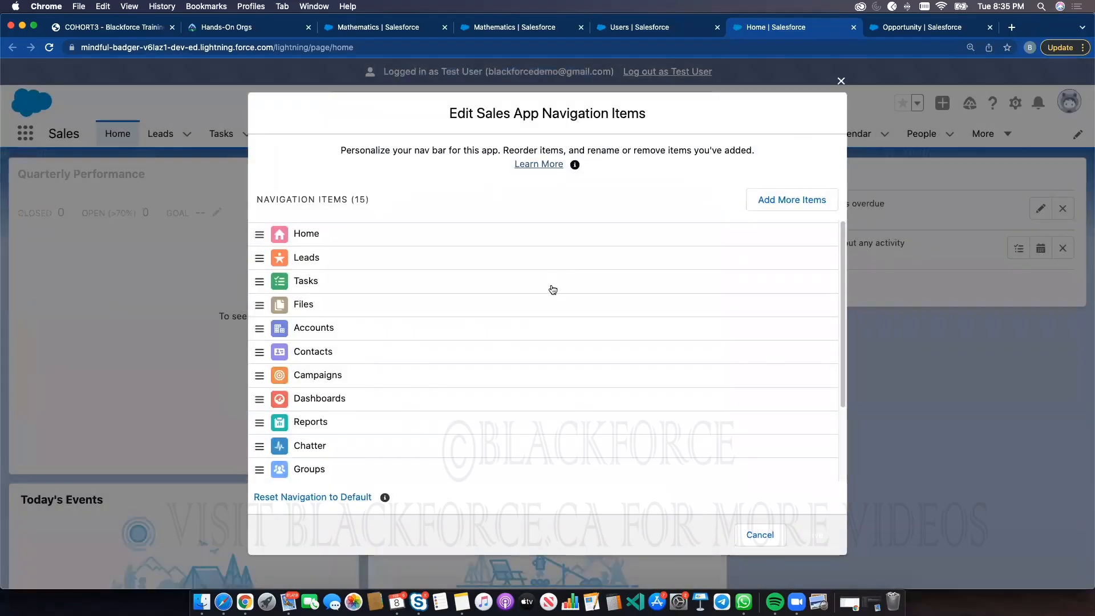
scroll(549, 288, "down", 3)
left_click(781, 200)
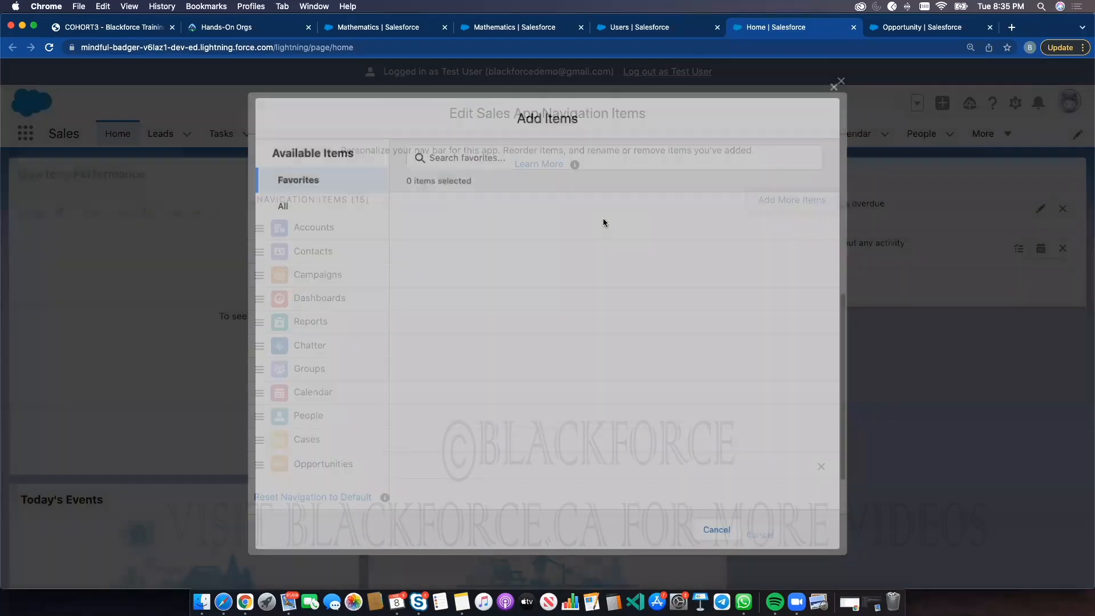
left_click(300, 204)
left_click(480, 151)
type("stu")
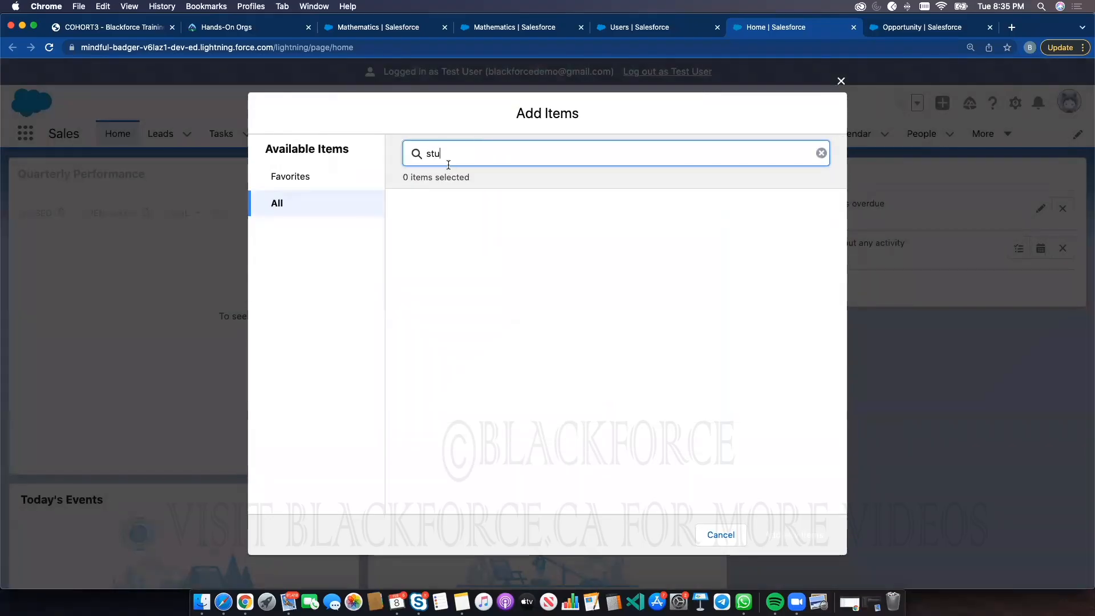
left_click_drag(448, 153, 409, 152)
type("exam")
left_click(838, 83)
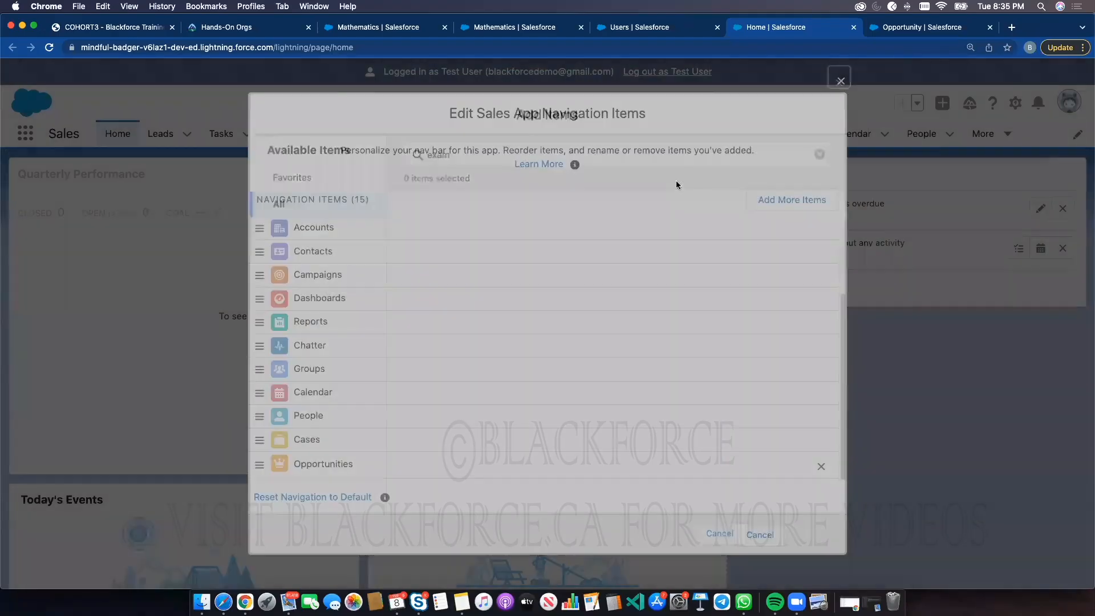
left_click(841, 81)
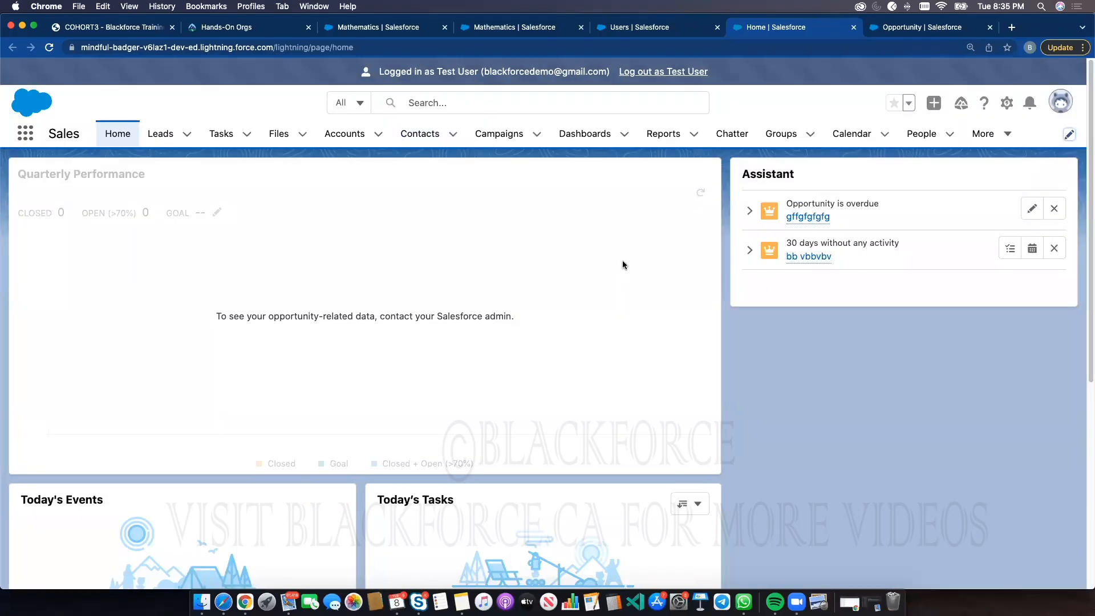
Log out as the Test User and relaunch the Blackforce Cohort 3 Playground from Hands-On Orgs
left_click(647, 73)
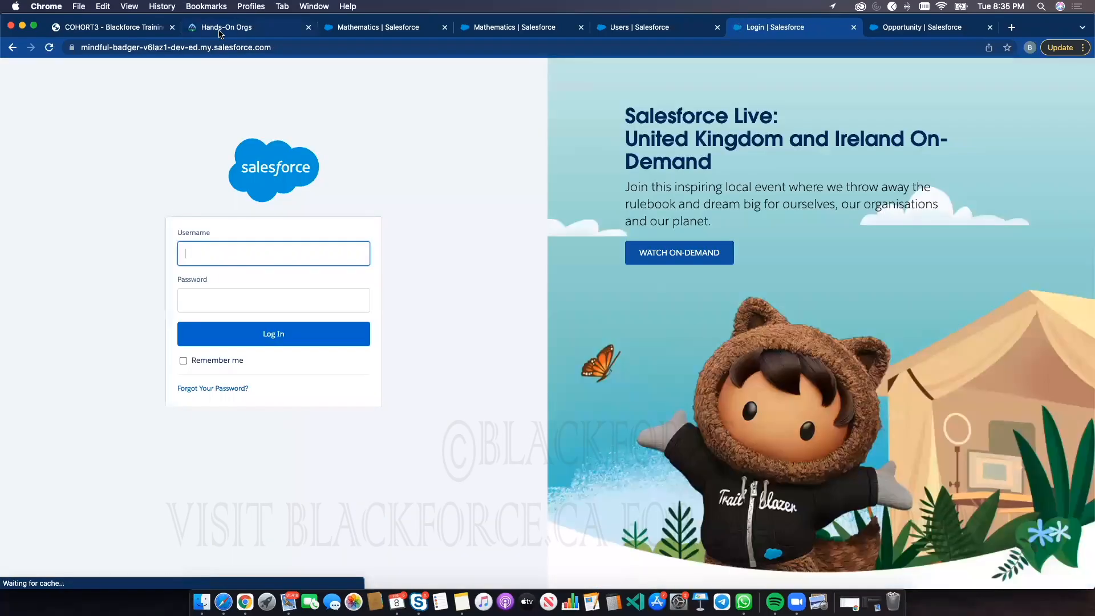
left_click(223, 28)
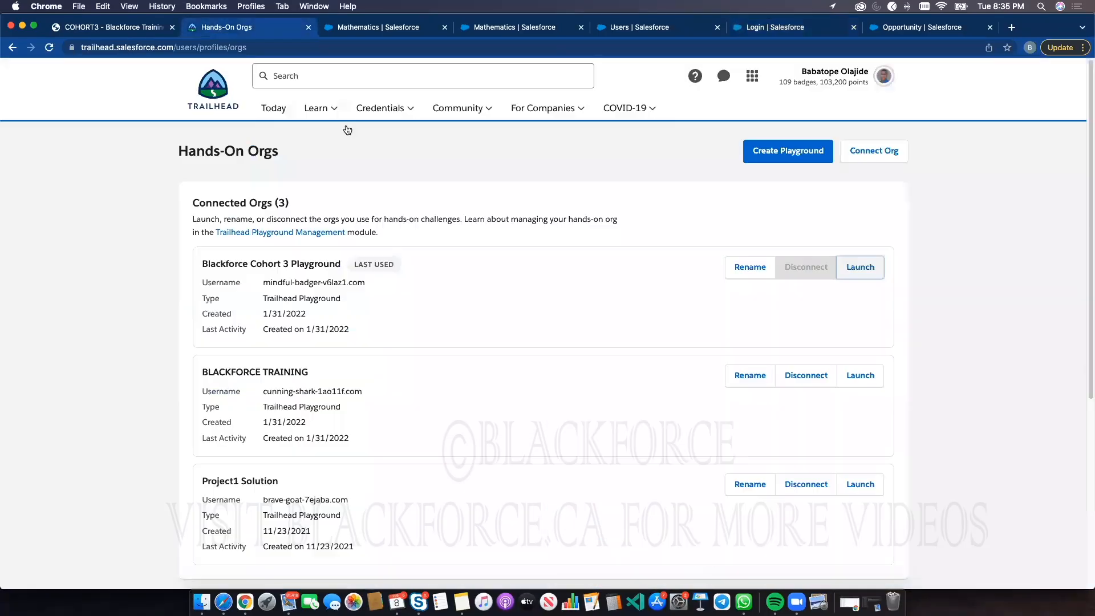
left_click(866, 263)
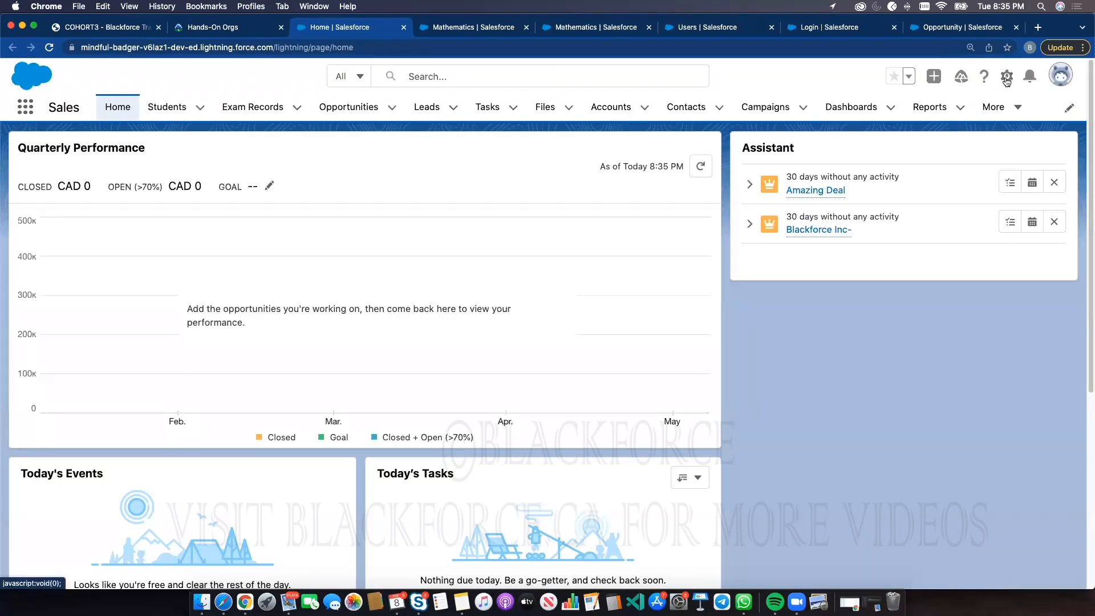
Open Setup Profiles and start editing the Accounting Department Profile
left_click(1007, 77)
left_click(965, 115)
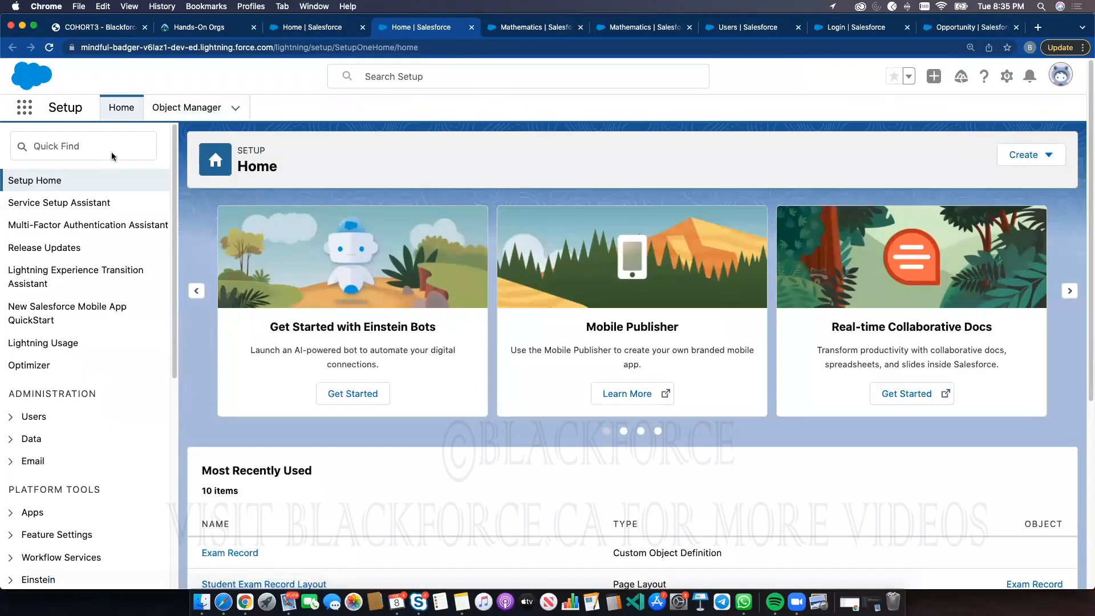
left_click(111, 152)
type("profile")
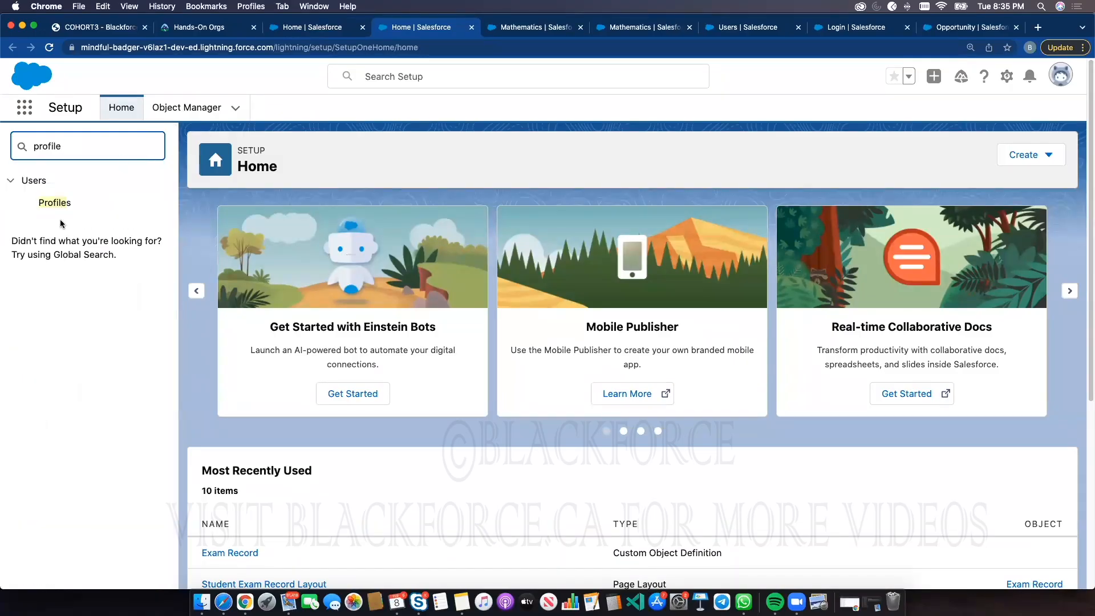
left_click(57, 204)
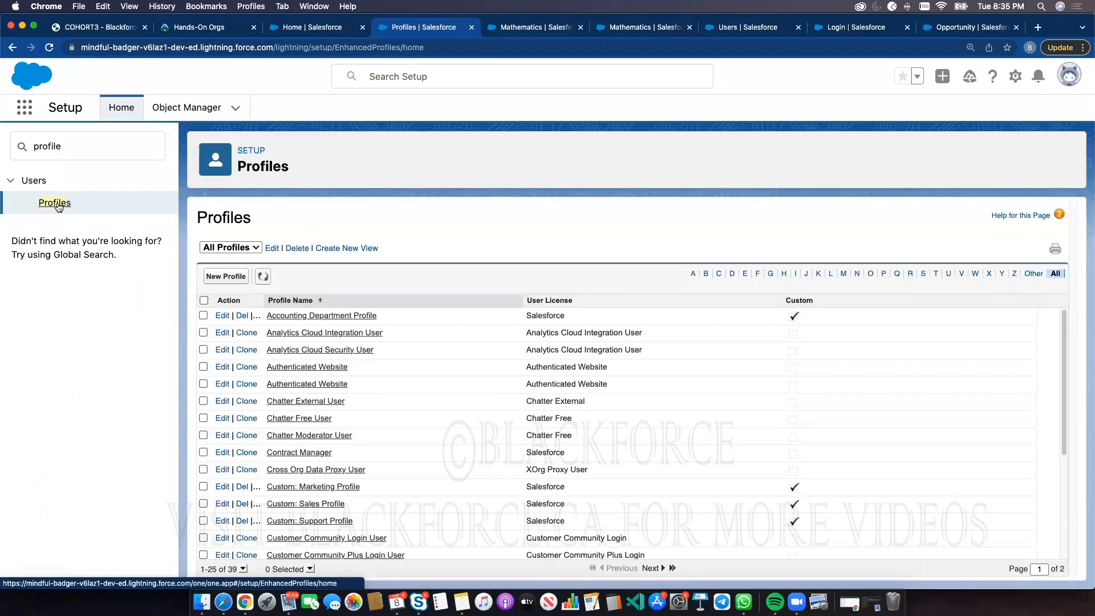
left_click(223, 316)
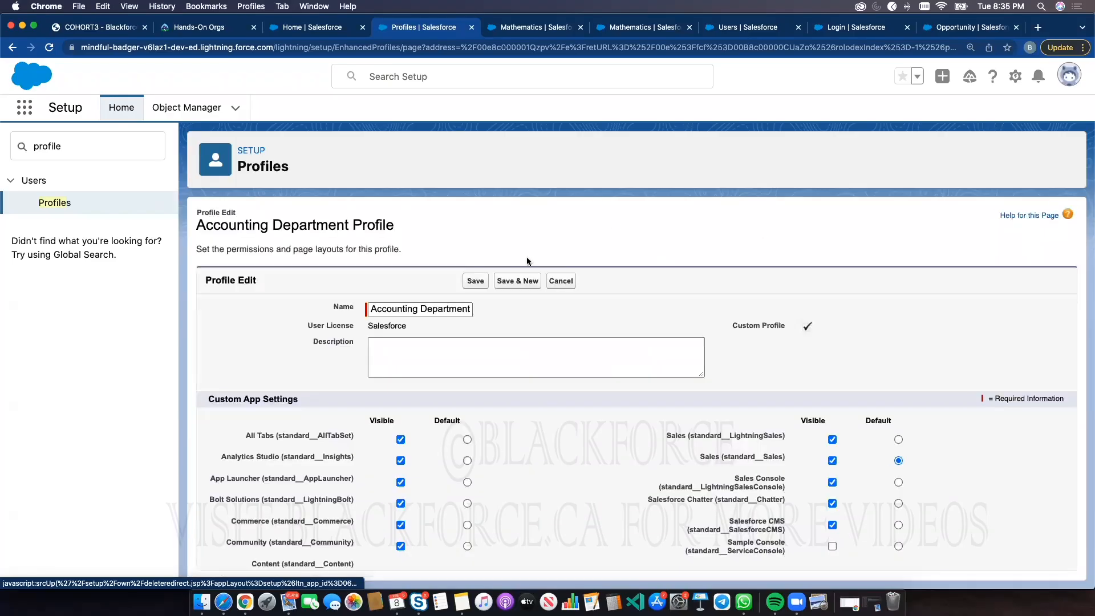
triple_click(249, 232)
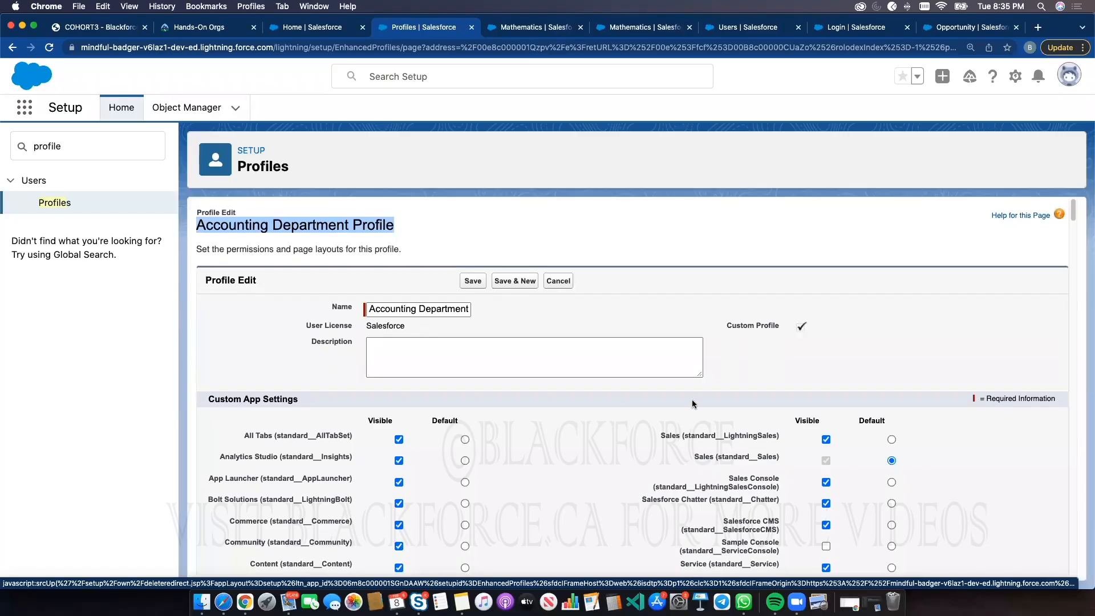
Review the Accounting Department Profile's tab settings and administrative permissions, then save the profile
scroll(628, 394, "down", 5)
scroll(640, 320, "down", 5)
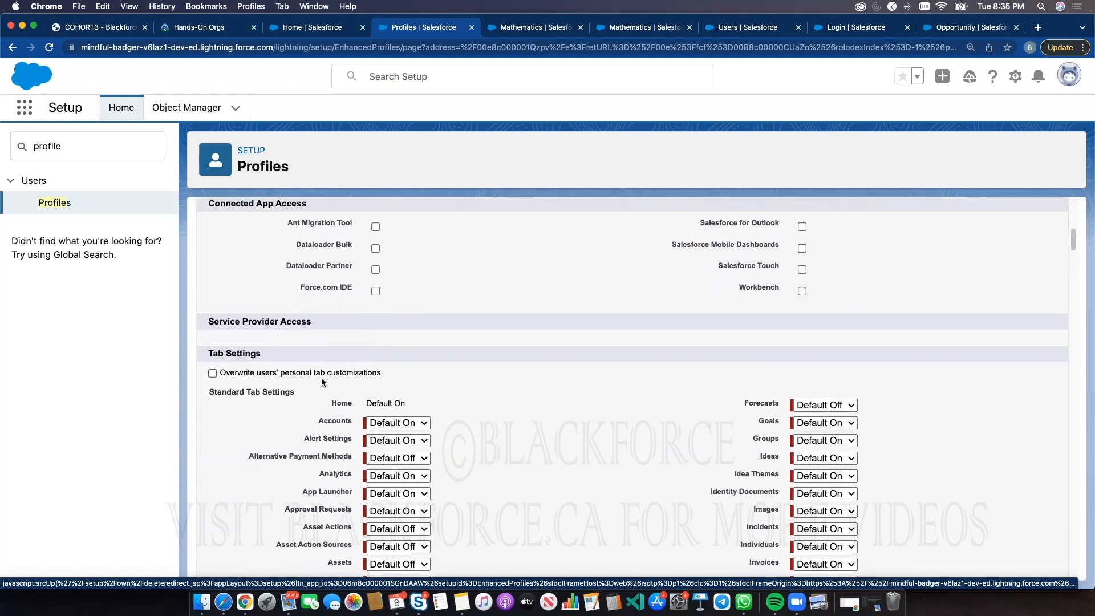
scroll(325, 378, "down", 5)
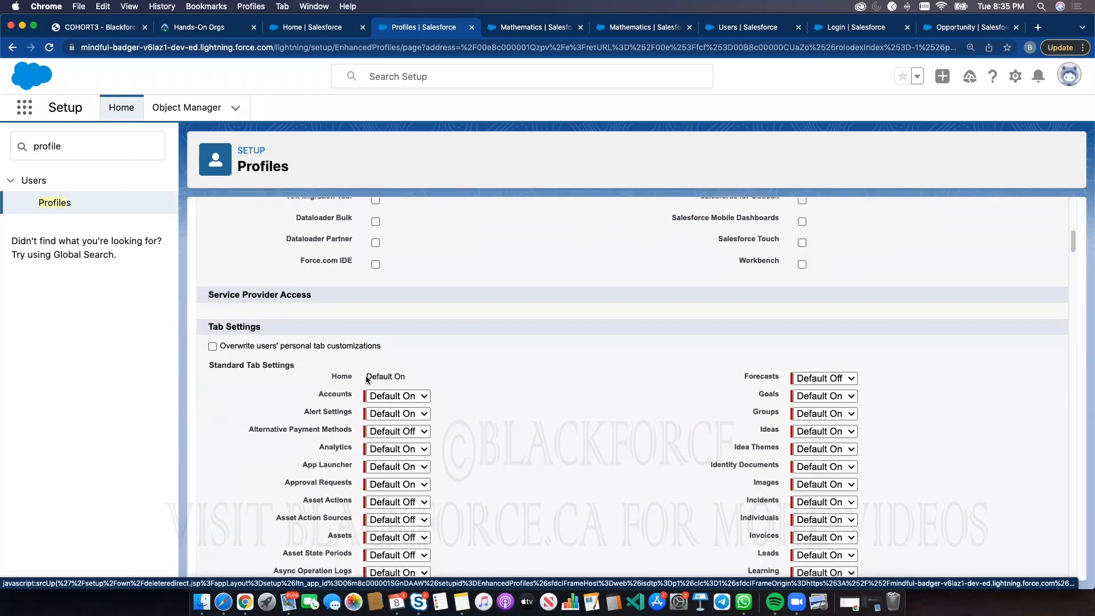
scroll(443, 409, "down", 10)
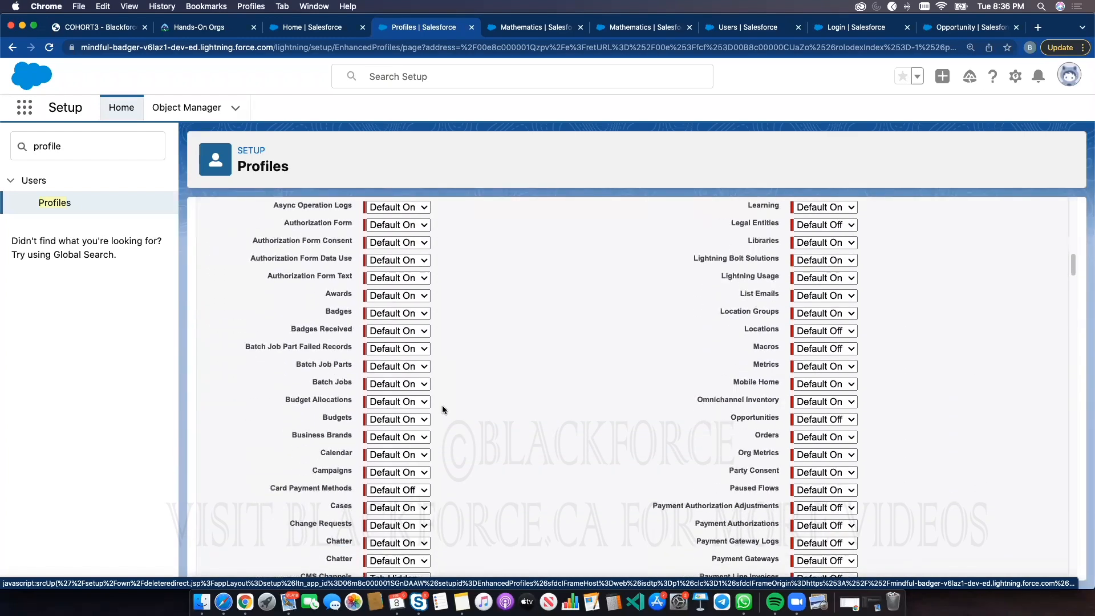
scroll(442, 409, "down", 8)
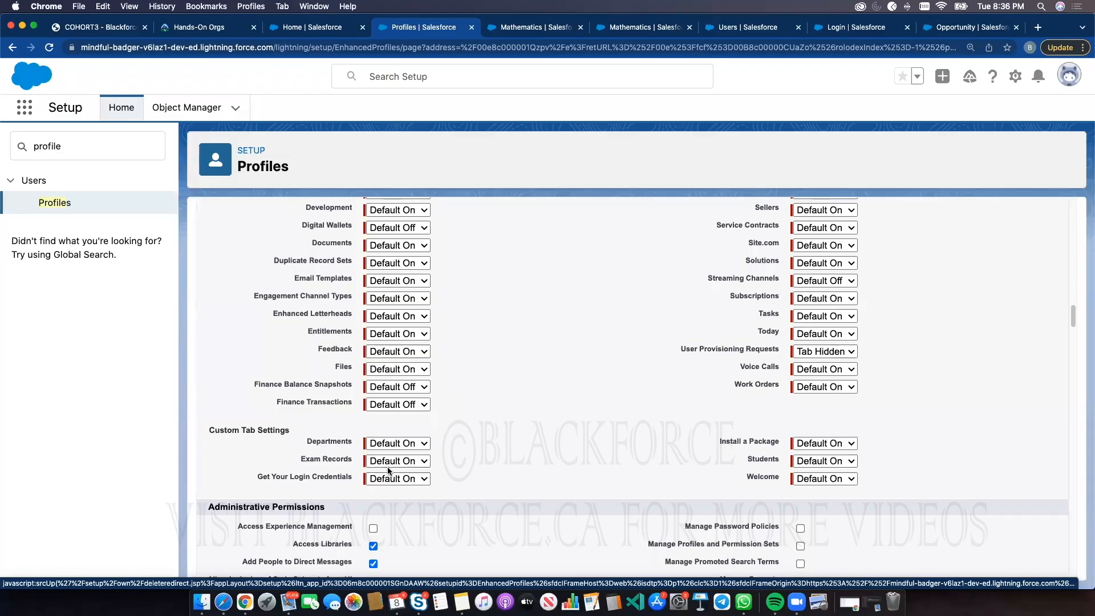
scroll(753, 466, "down", 10)
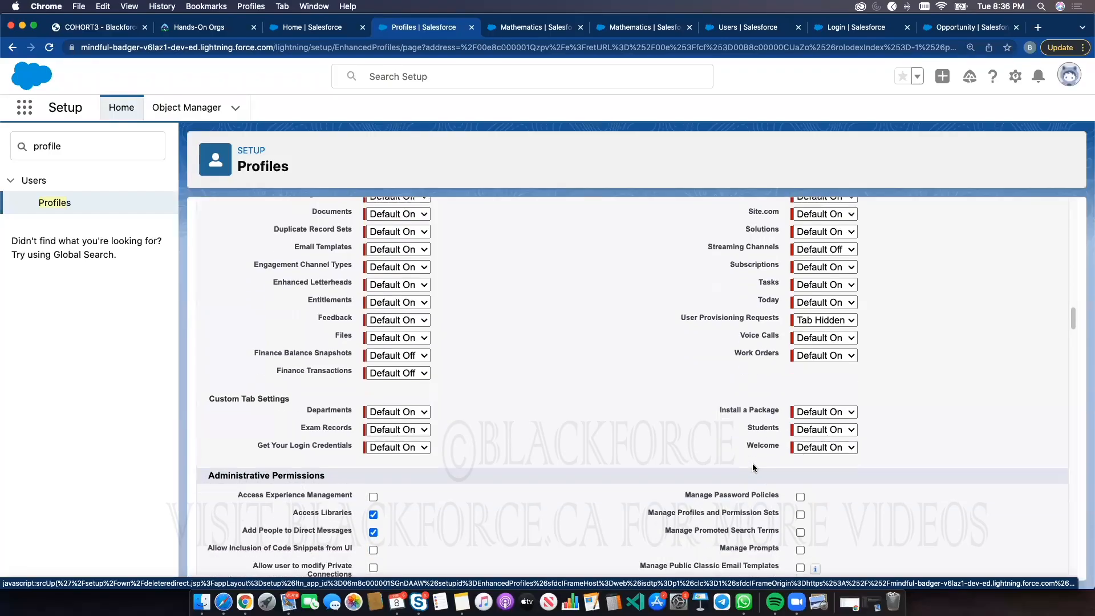
scroll(749, 463, "down", 20)
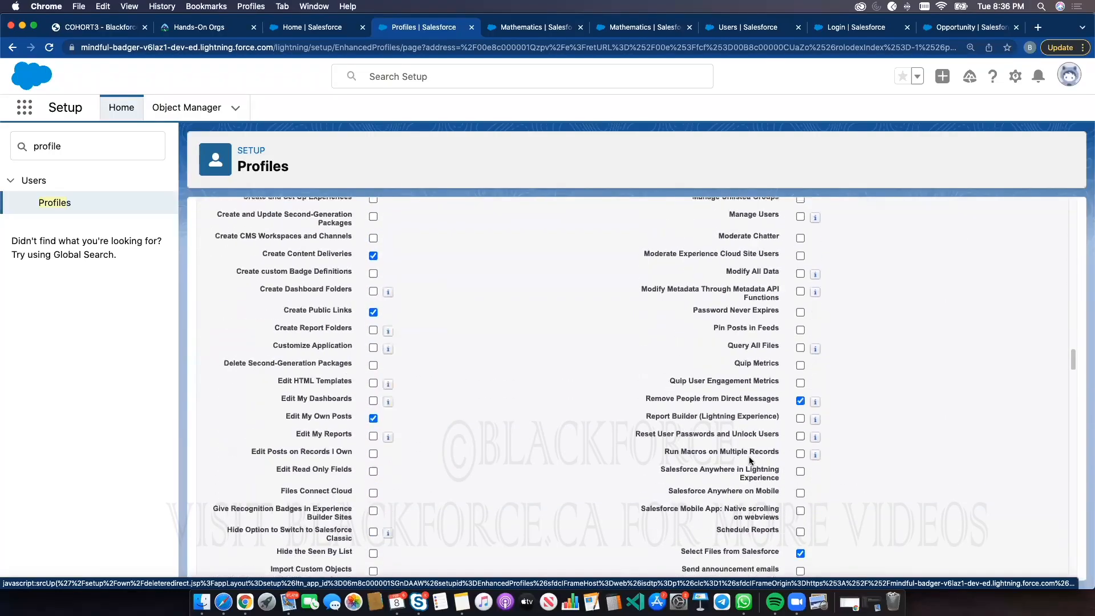
scroll(751, 453, "down", 20)
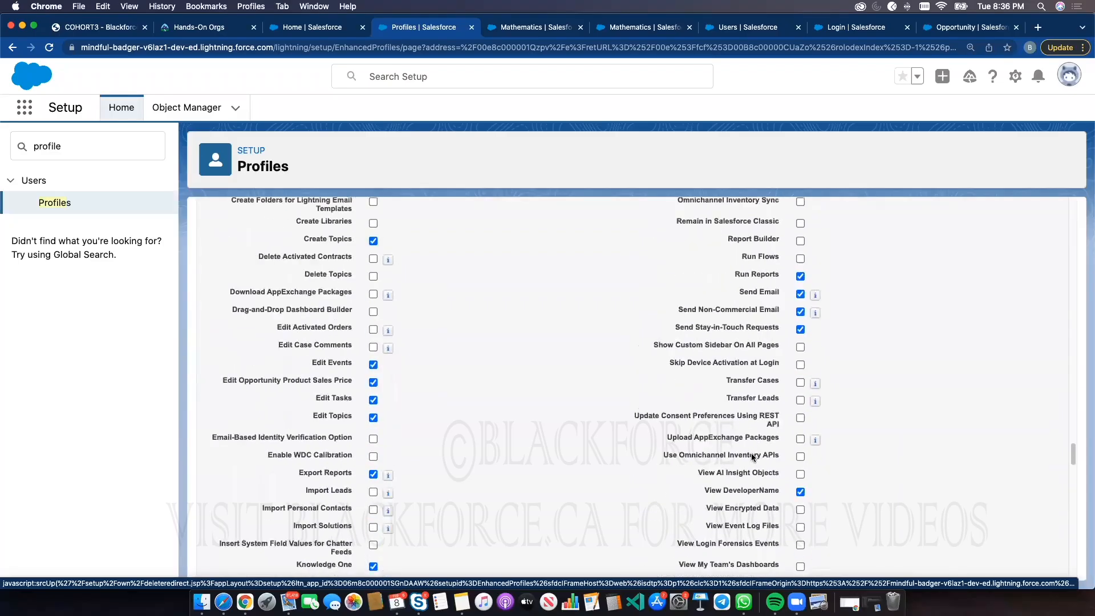
scroll(752, 453, "up", 20)
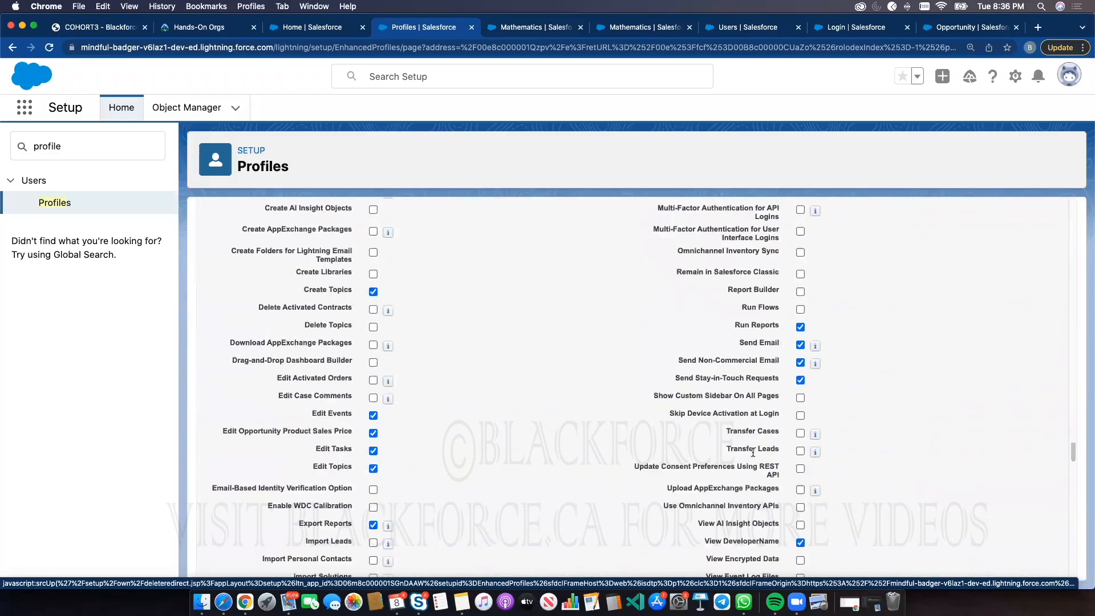
left_click(473, 280)
Open Setup's Tabs page and save the Students custom object tab's settings
double_click(51, 144)
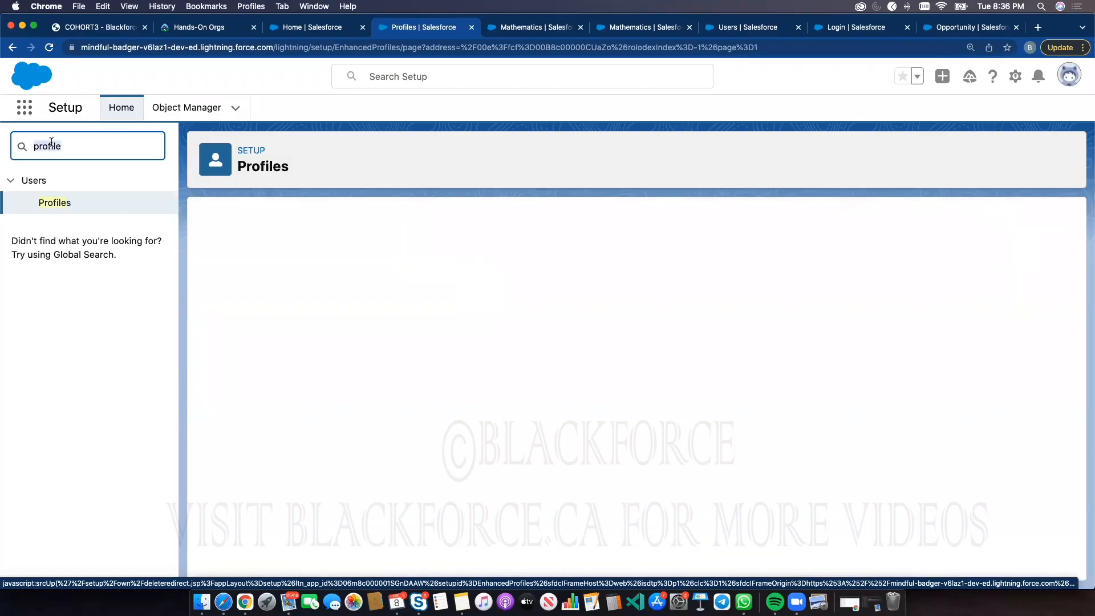
type("tab")
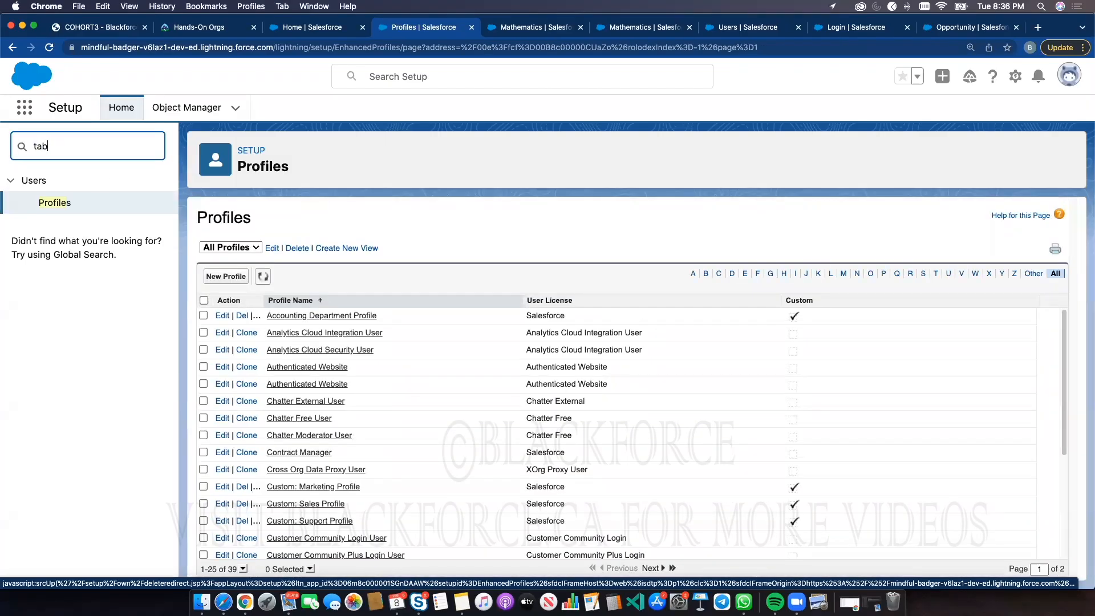
left_click(49, 225)
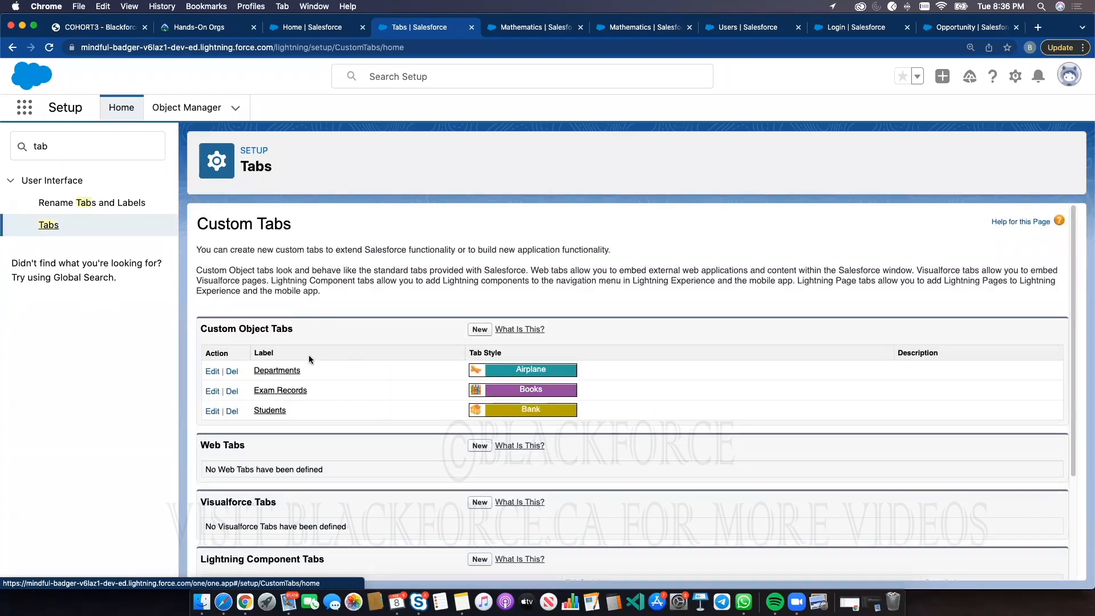
left_click(212, 411)
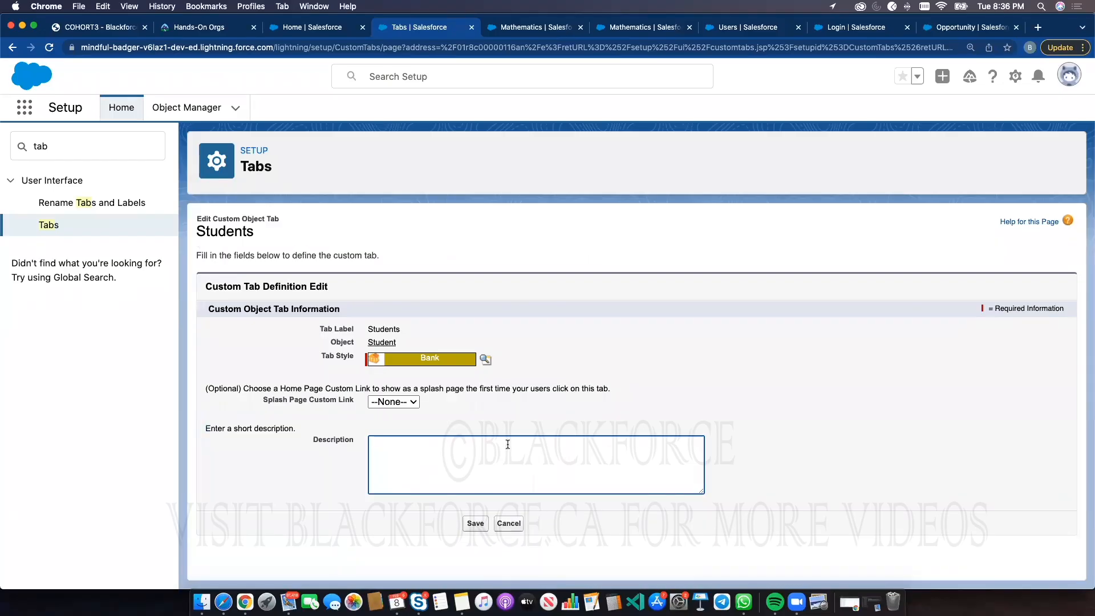
left_click(475, 525)
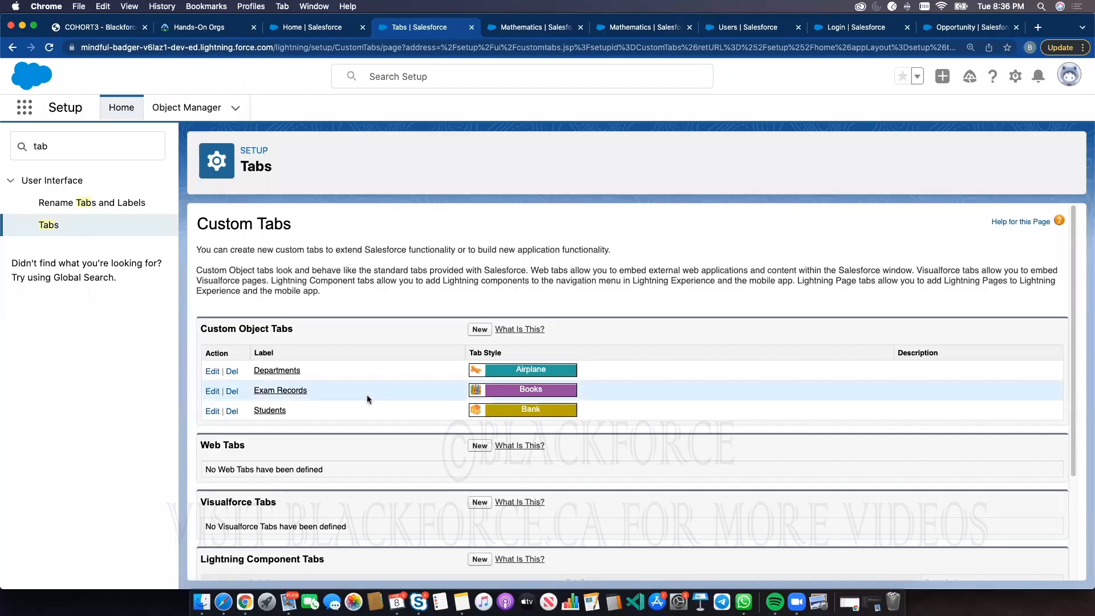
left_click(273, 412)
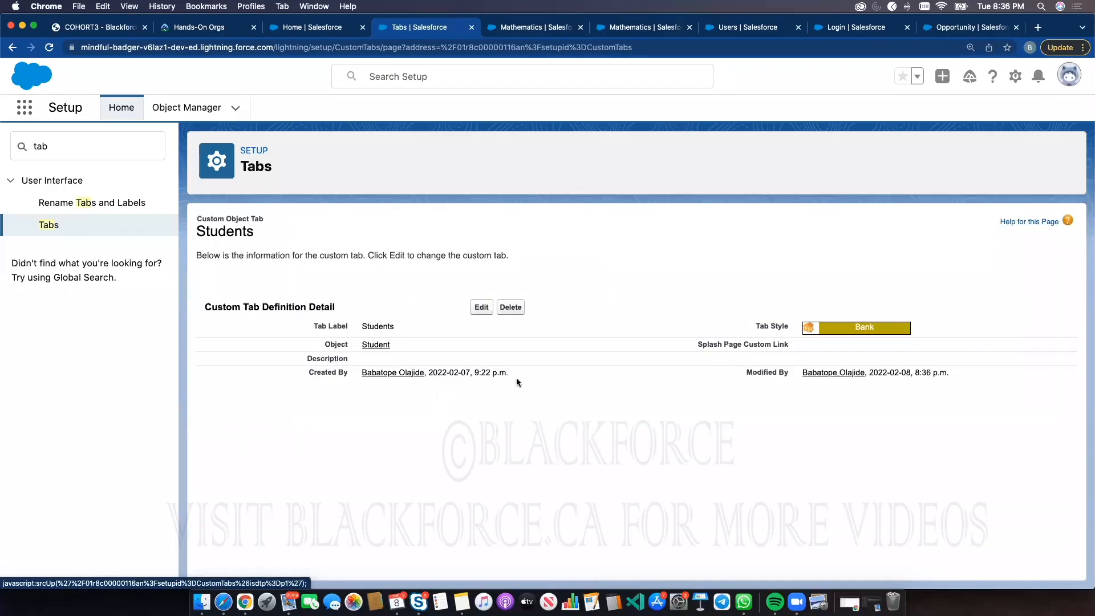
left_click(477, 308)
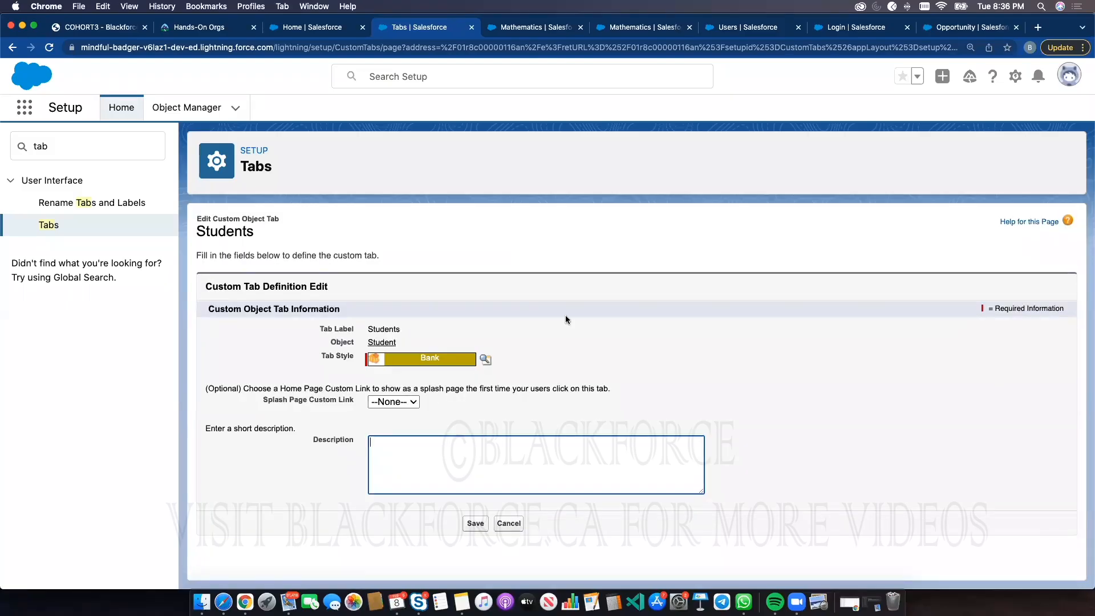
left_click(322, 32)
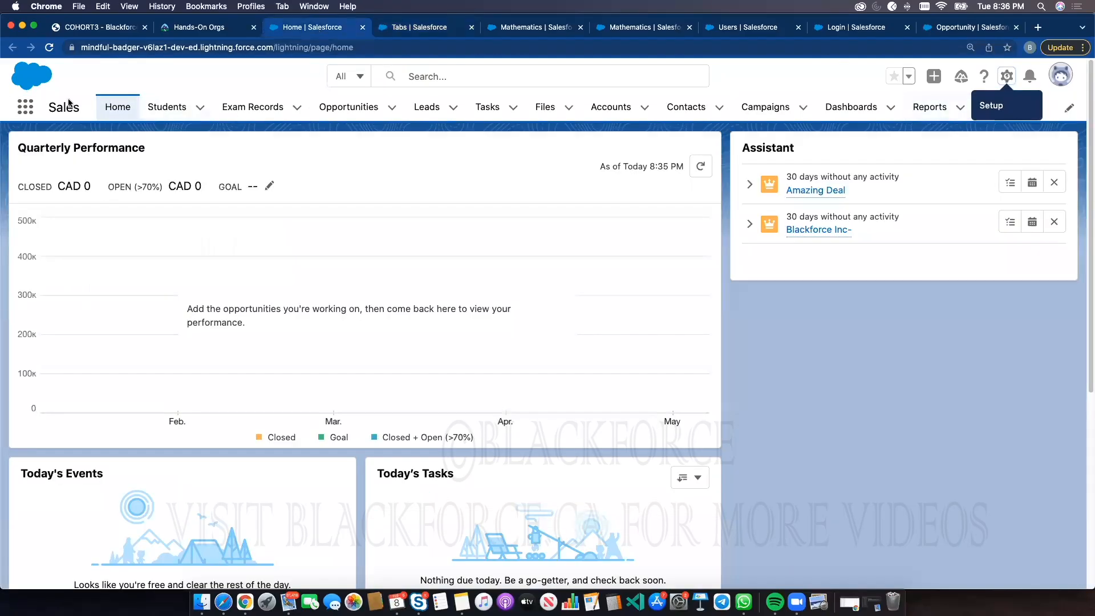
left_click(400, 30)
left_click(107, 152)
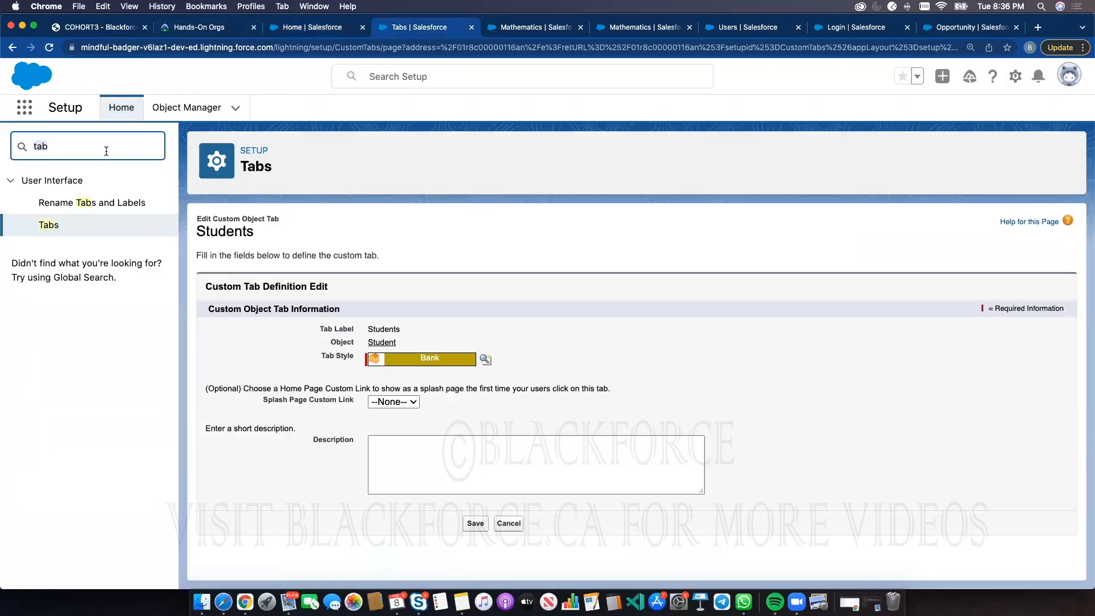
left_click(519, 524)
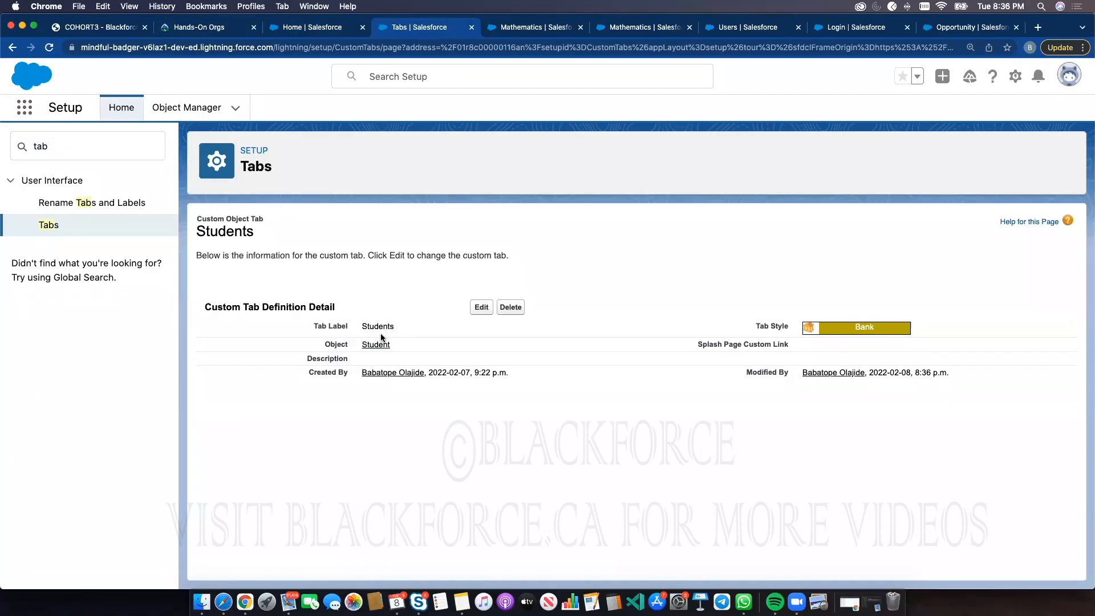
left_click(96, 227)
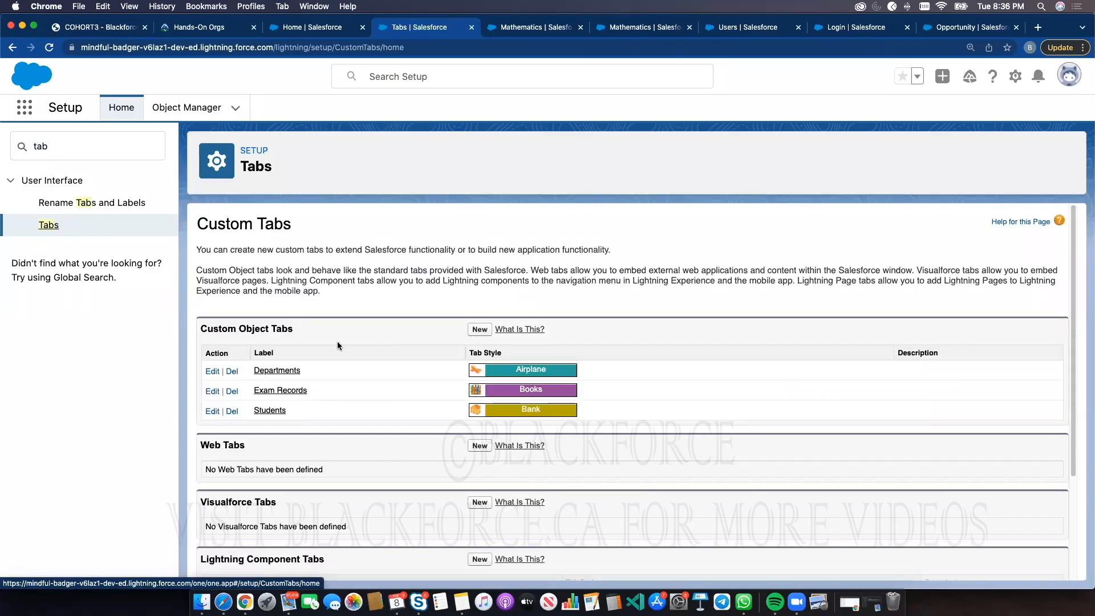
Review the custom object and Lightning component tabs listed on the Tabs page
scroll(337, 345, "down", 1)
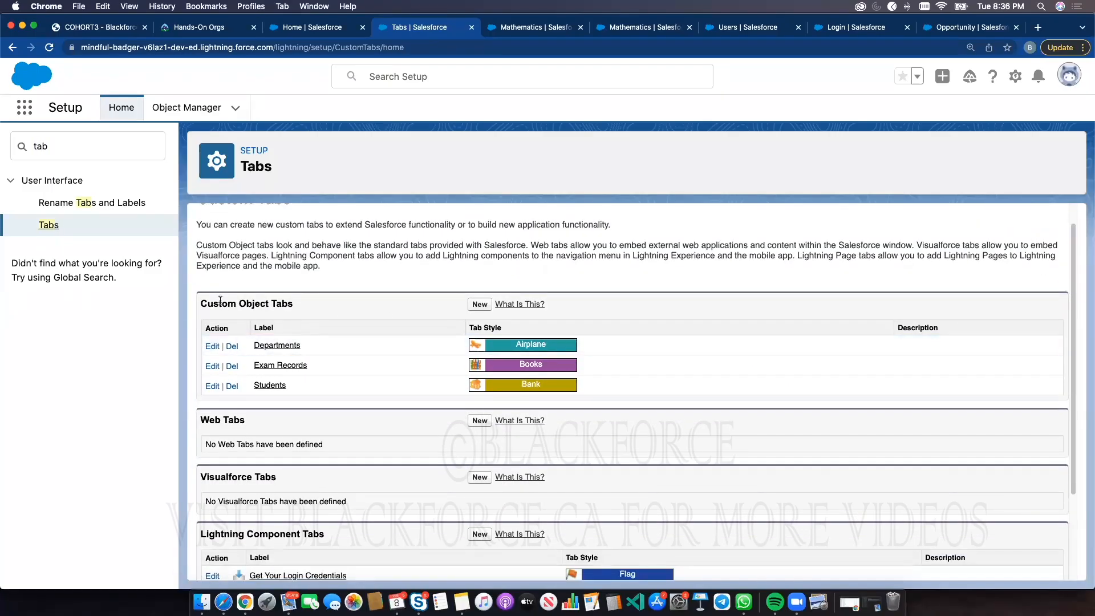
left_click_drag(208, 301, 291, 303)
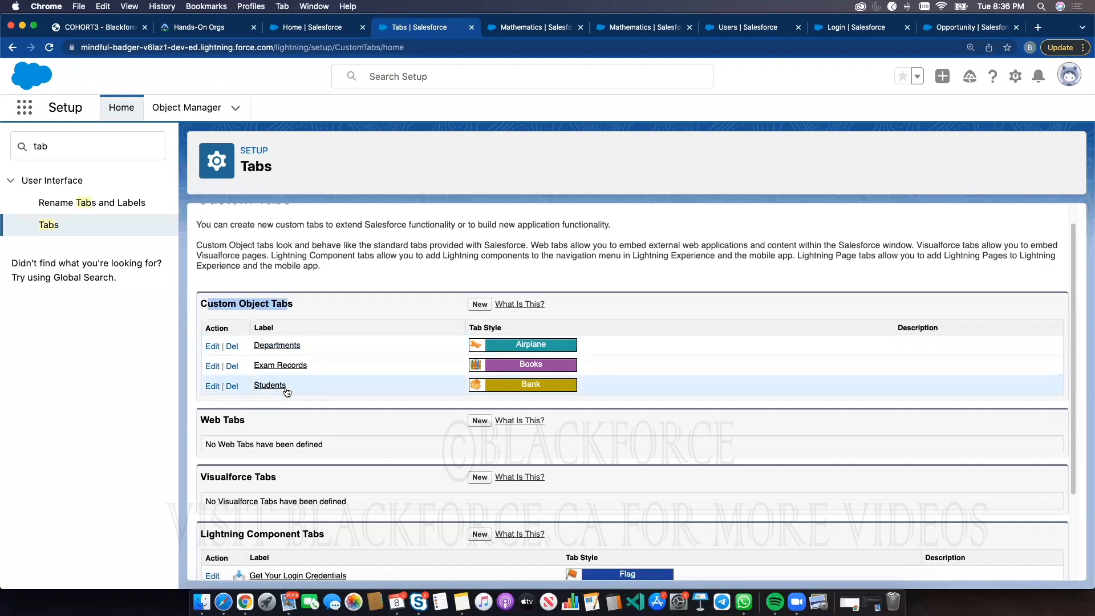
scroll(304, 397, "down", 5)
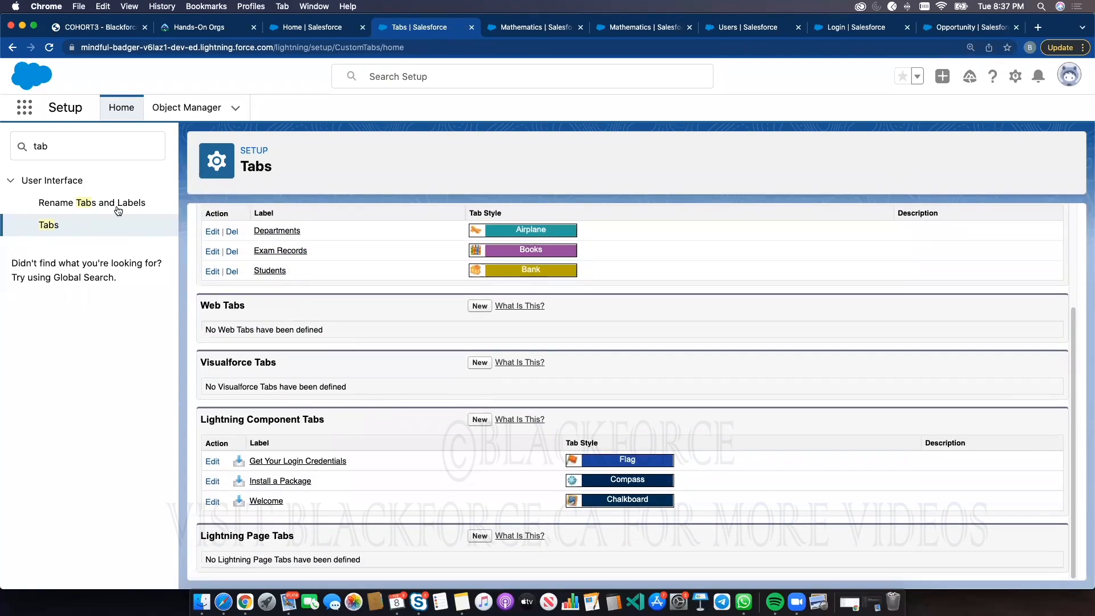
left_click(325, 27)
left_click(325, 31)
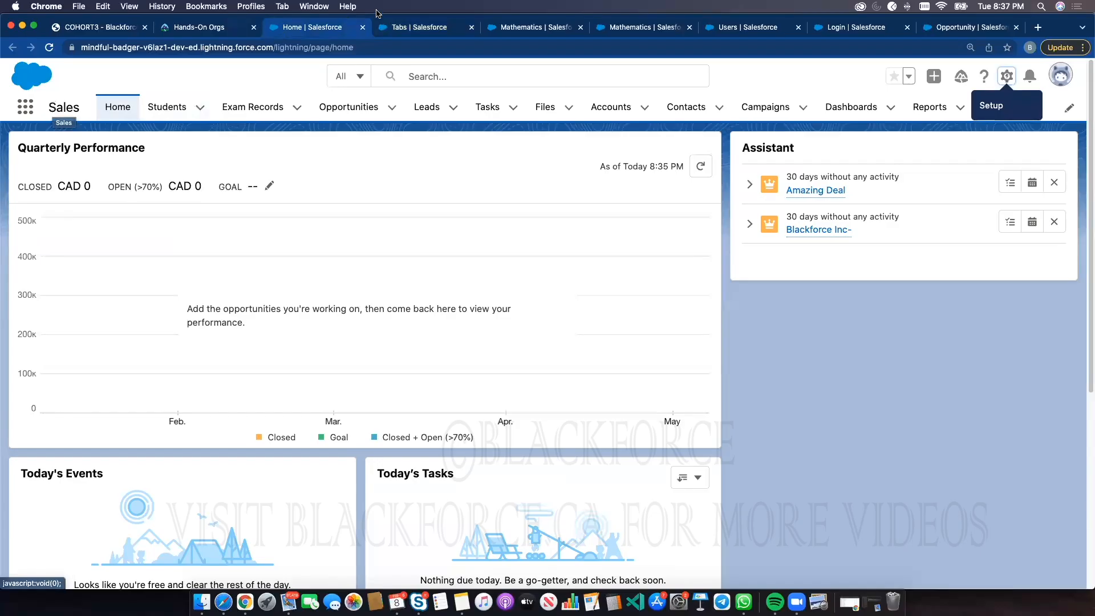
key("ctrl+Tab")
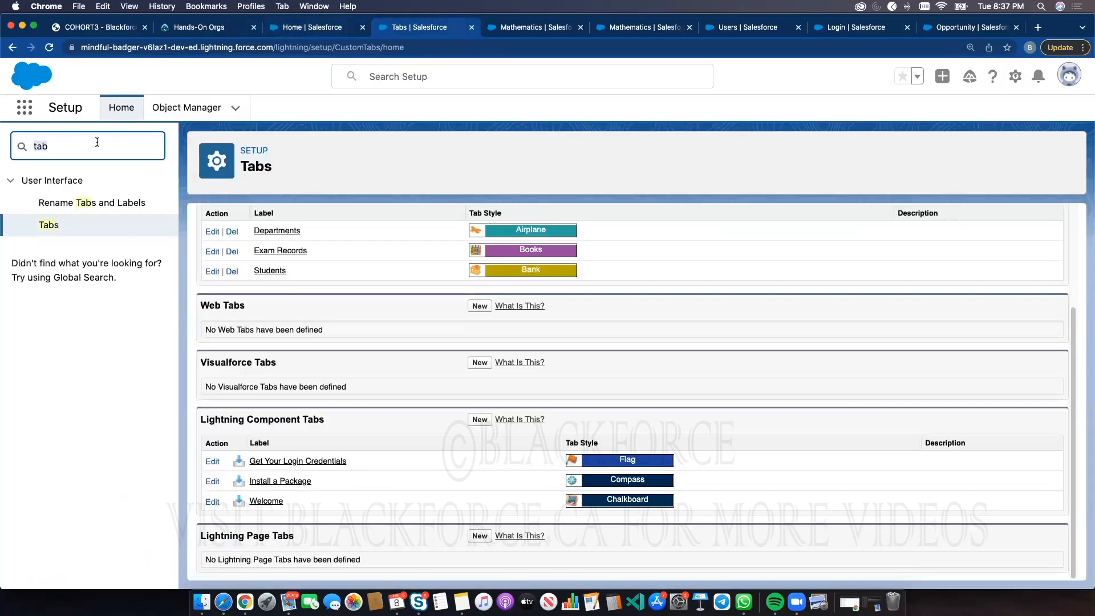
Find App Manager in Setup and open the Lightning Sales app for editing
type("app manage")
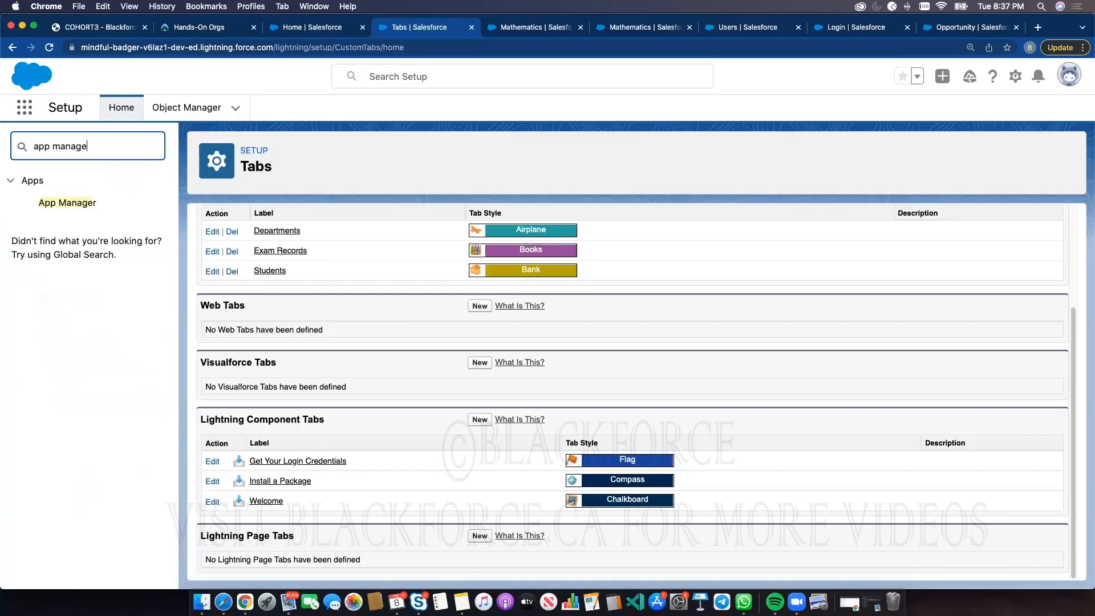
left_click(83, 205)
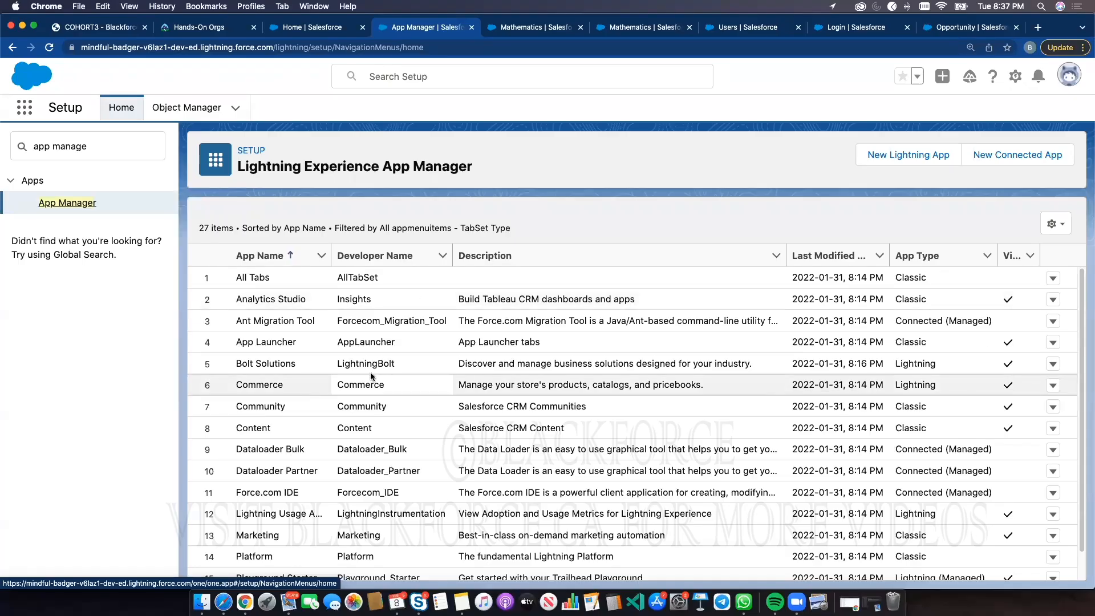
scroll(433, 418, "down", 5)
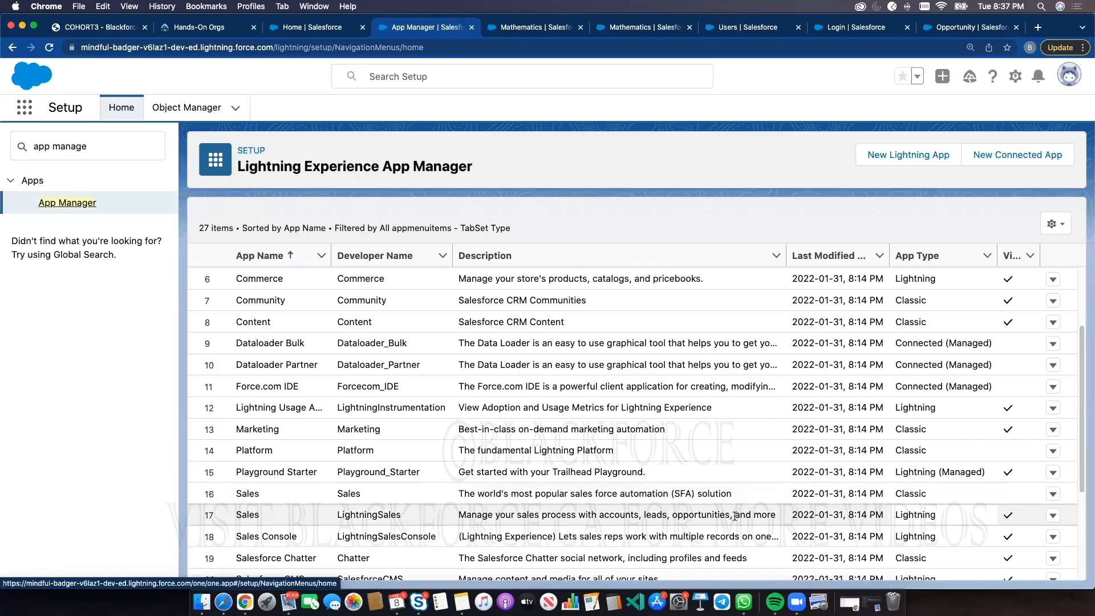
left_click(248, 515)
double_click(247, 514)
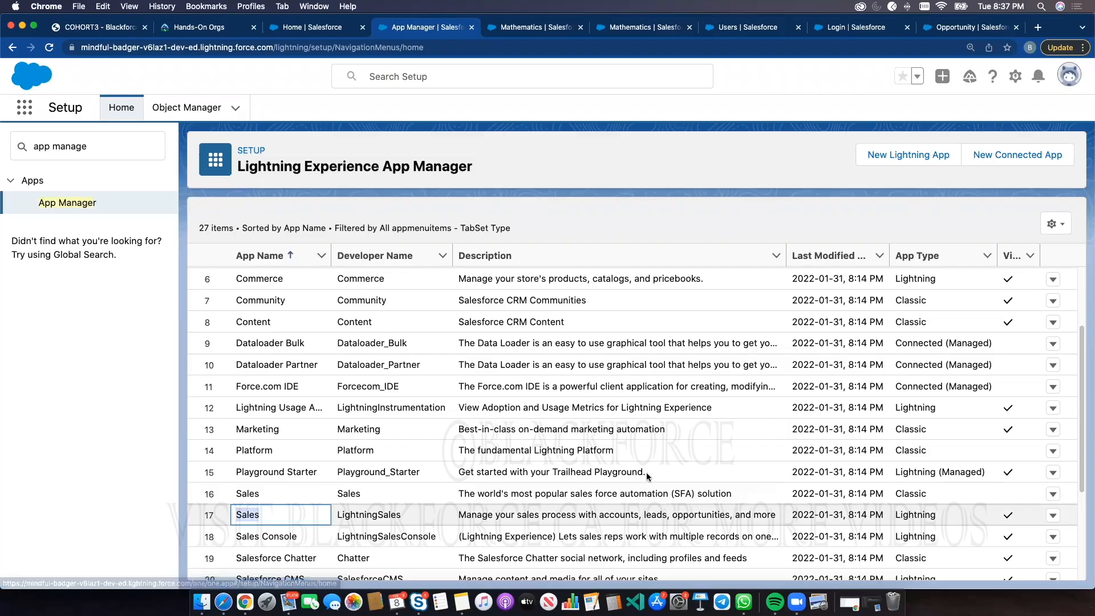
left_click(1052, 515)
left_click(1011, 539)
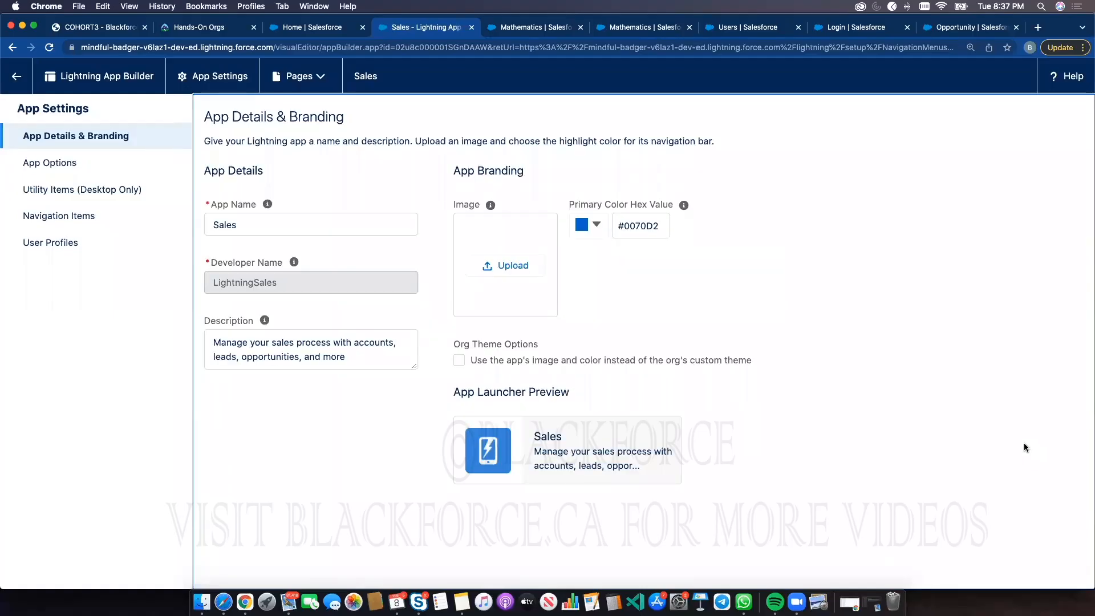
Check the Sales app's user profiles for the Accounting Department Profile among the selected profiles
left_click(28, 163)
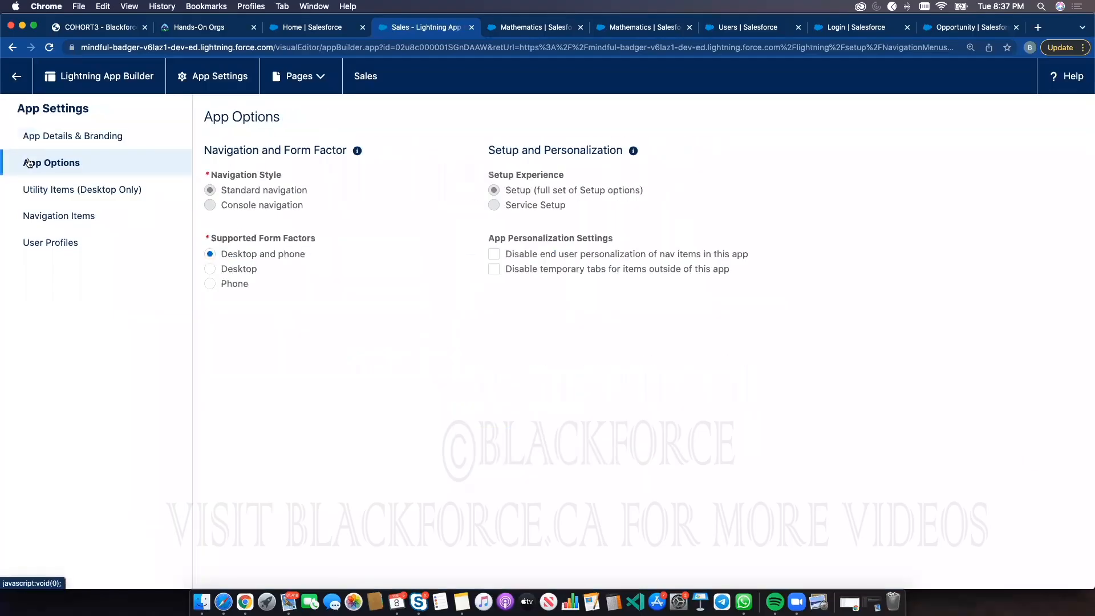
left_click(50, 243)
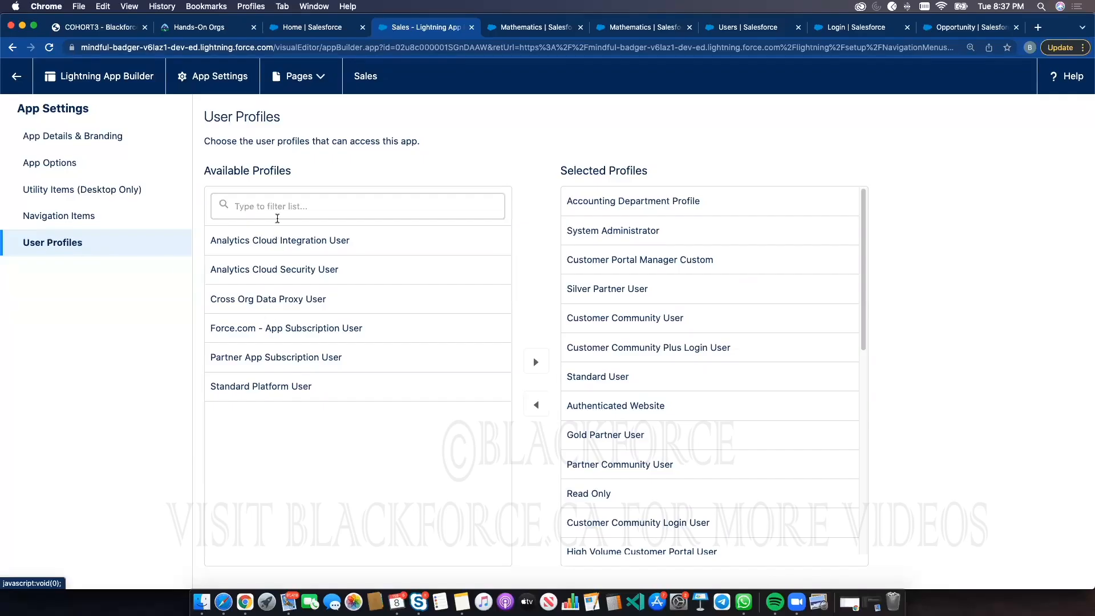
left_click(280, 206)
type("account")
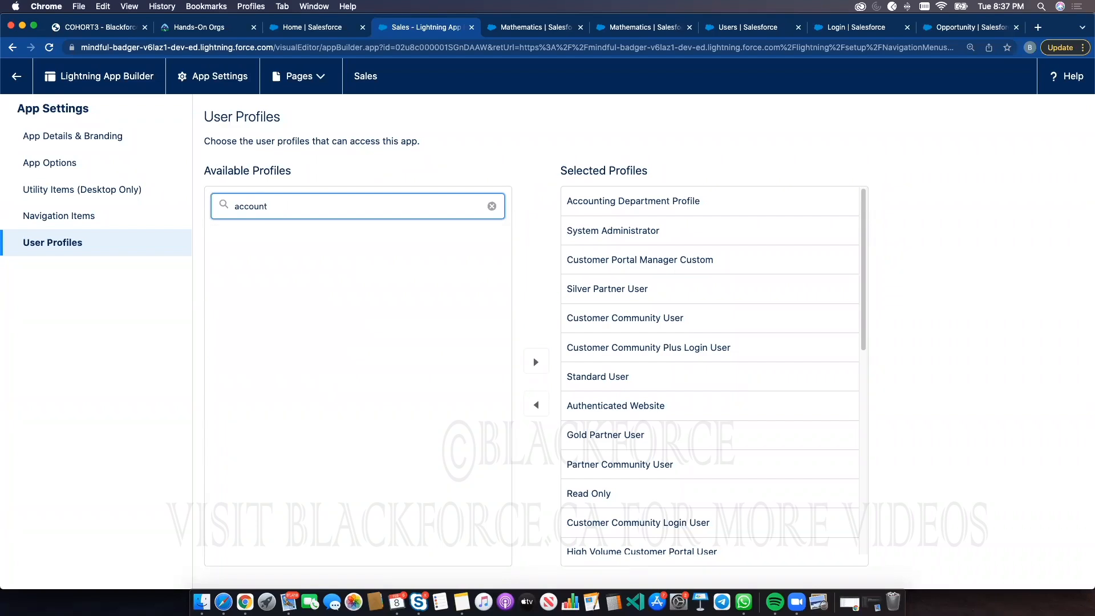
left_click(645, 201)
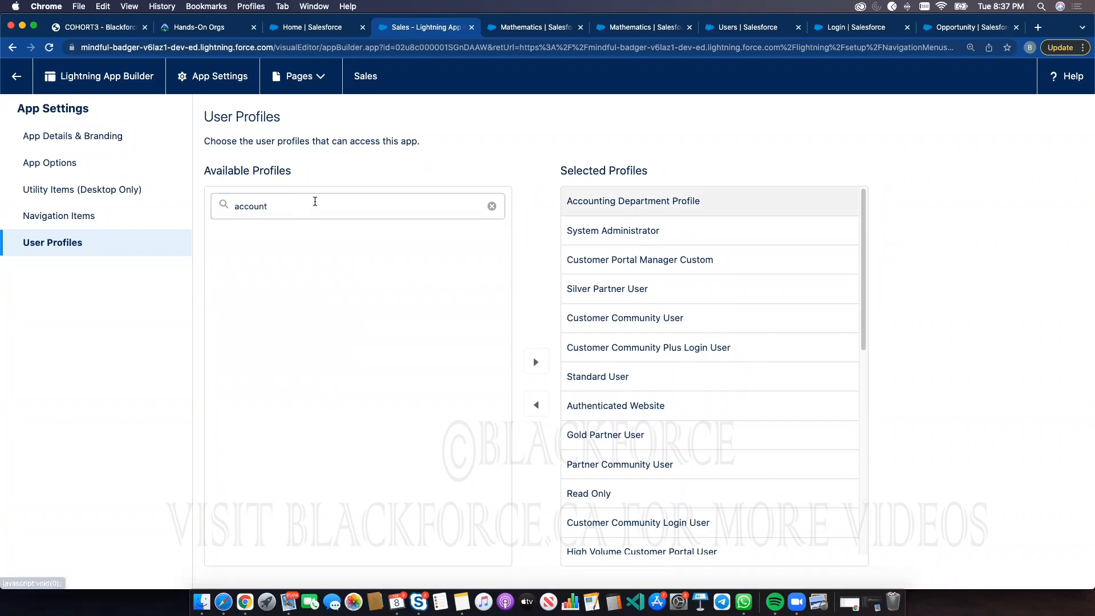
left_click(491, 206)
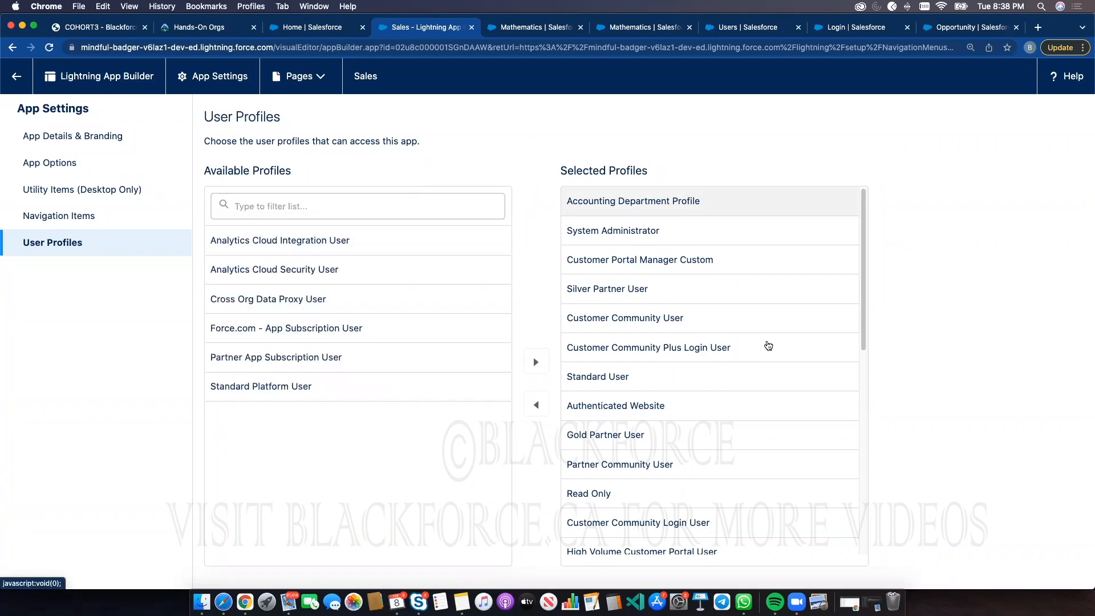
scroll(768, 346, "down", 5)
scroll(735, 328, "up", 5)
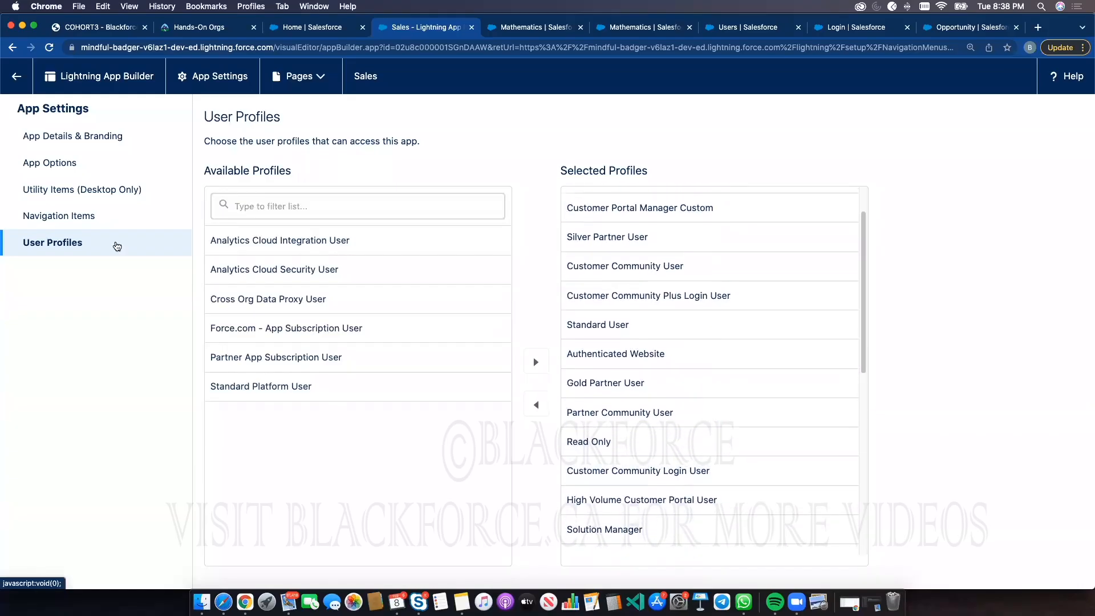
Review the Sales app's navigation items, app details and user profiles in the app settings
left_click(81, 220)
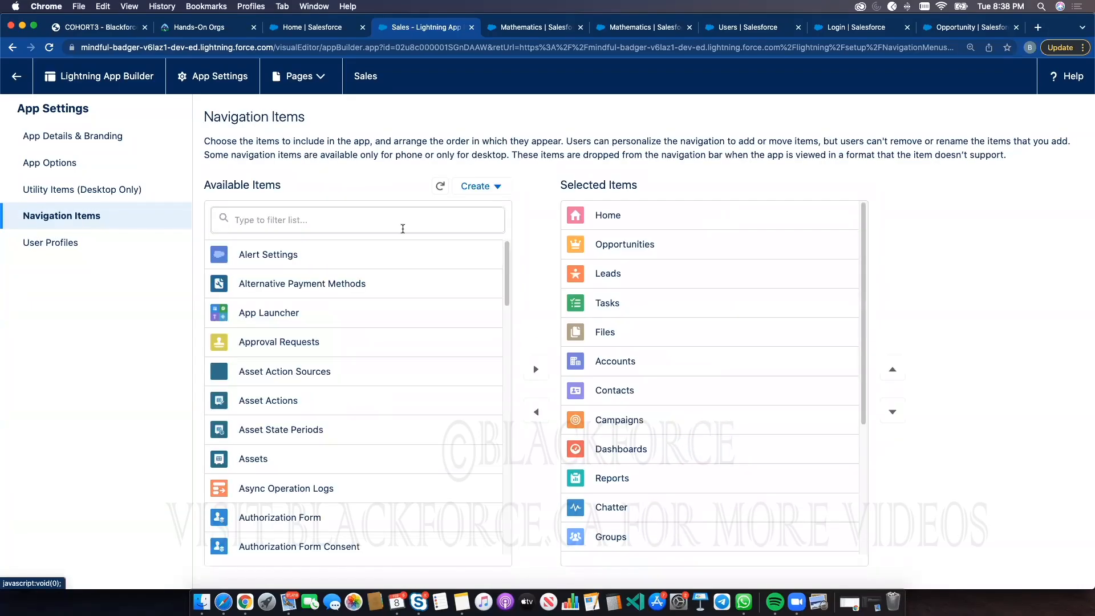
left_click(310, 217)
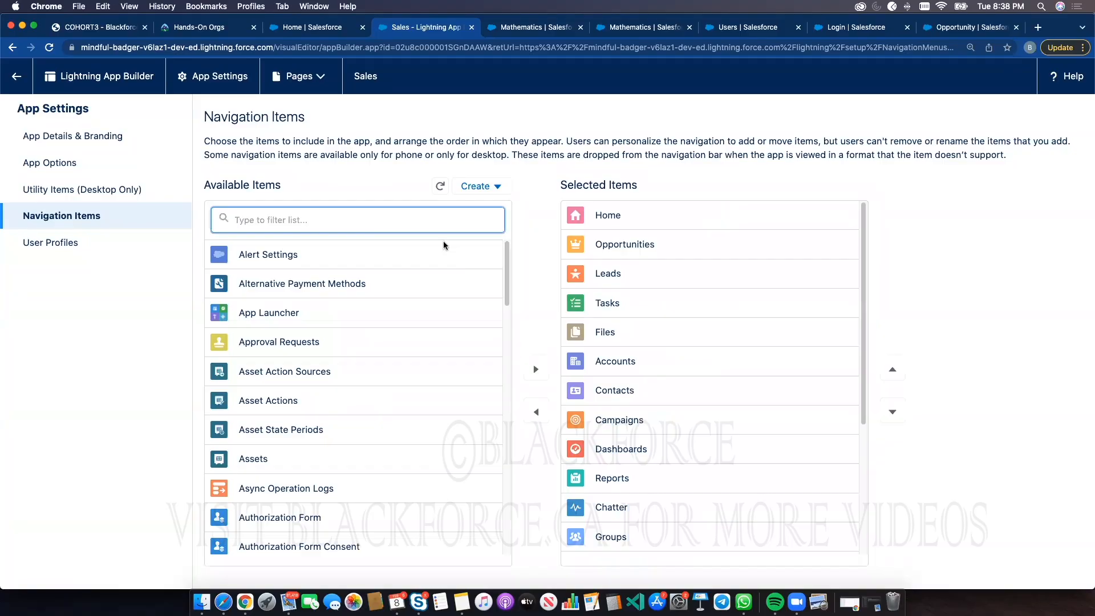
scroll(747, 383, "down", 4)
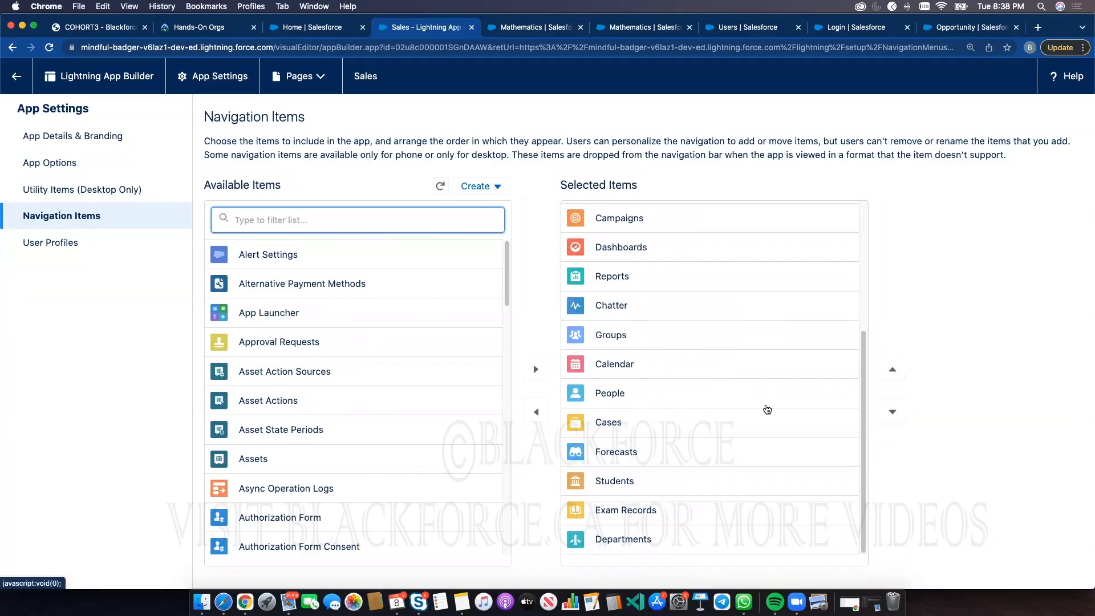
scroll(767, 409, "up", 4)
left_click(54, 163)
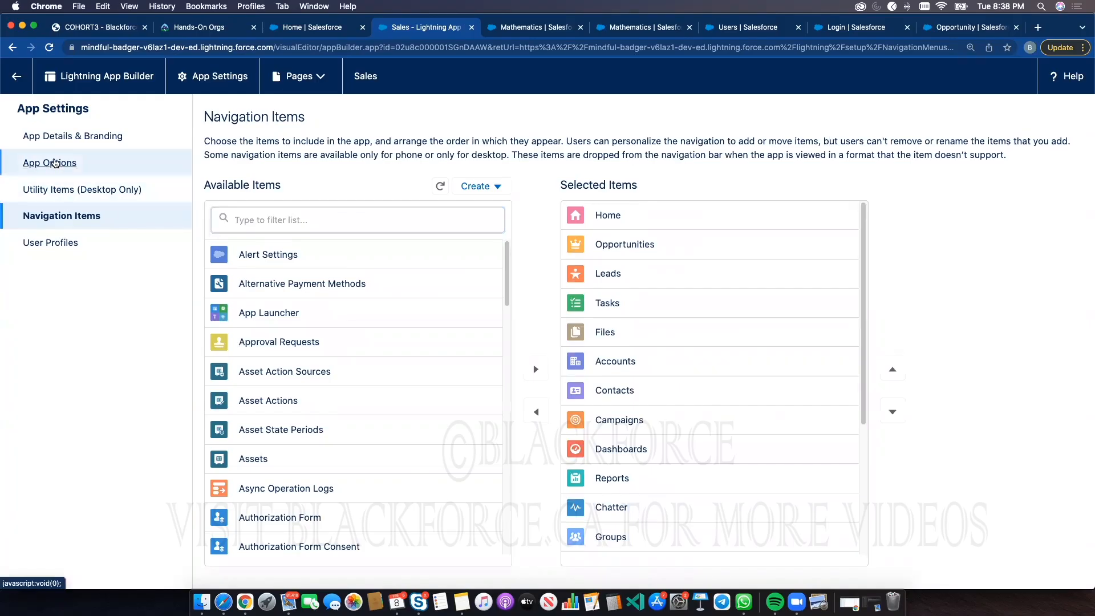
left_click(64, 138)
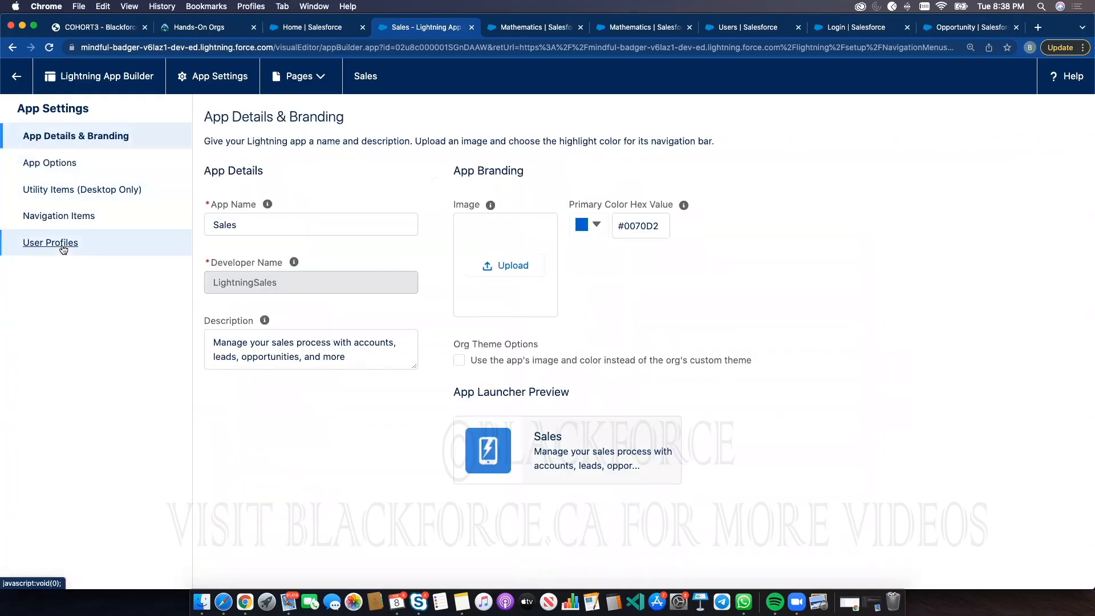
left_click(57, 243)
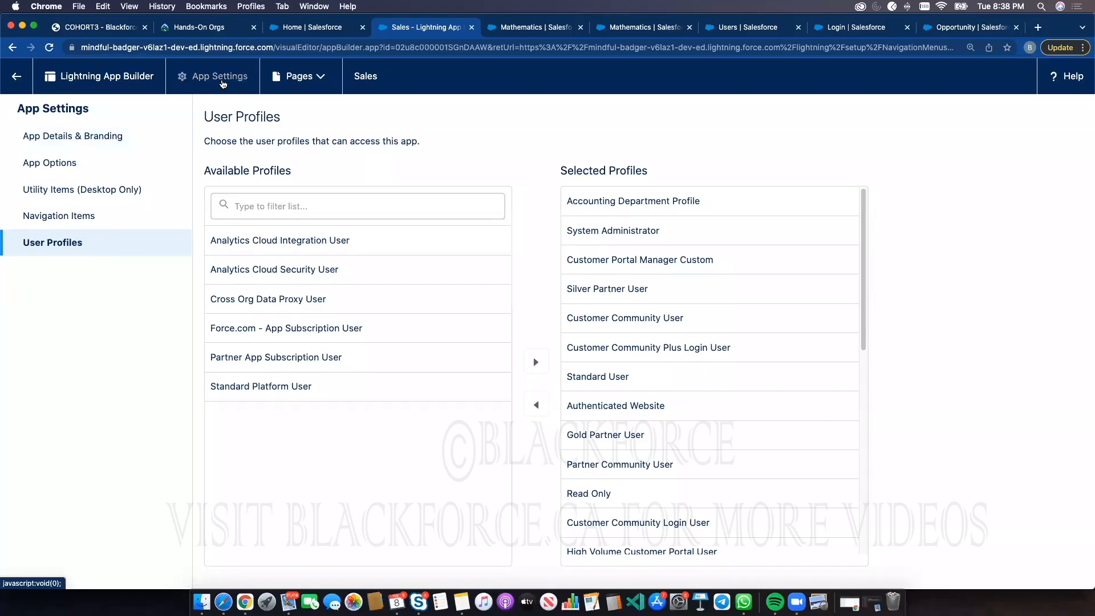
Return to App Manager and open Setup's Lightning App Builder page through Quick Find
left_click(16, 81)
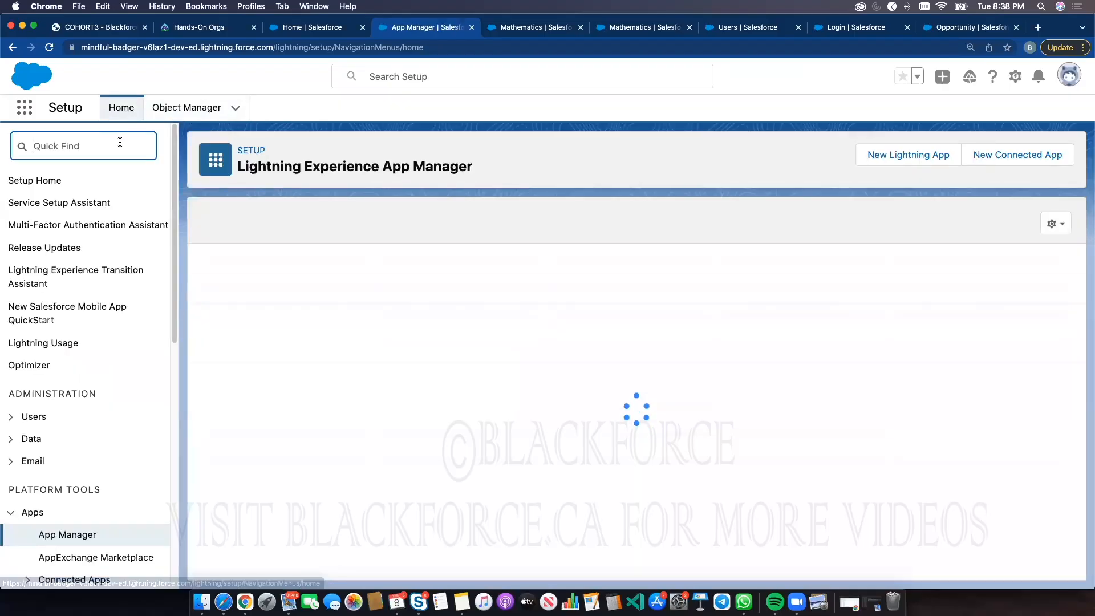
type("li")
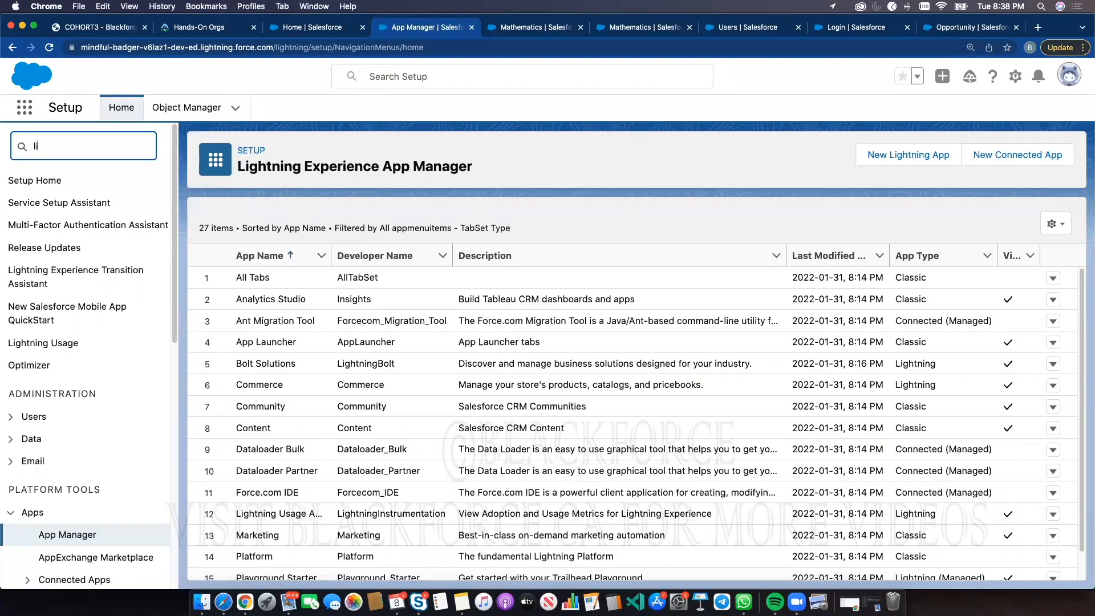
type("gt")
type("gh")
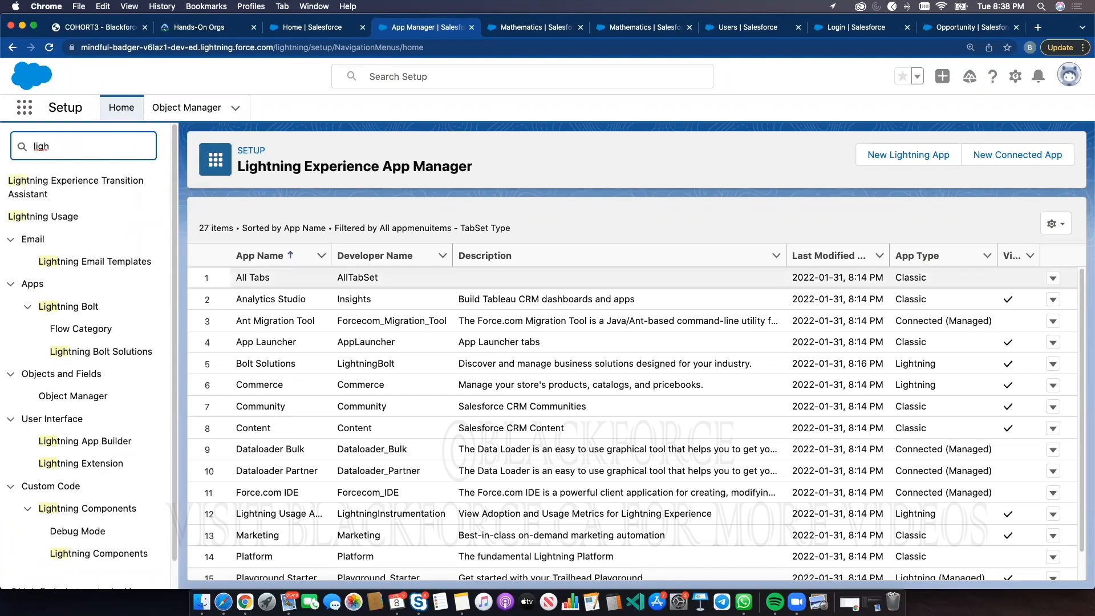
left_click(85, 441)
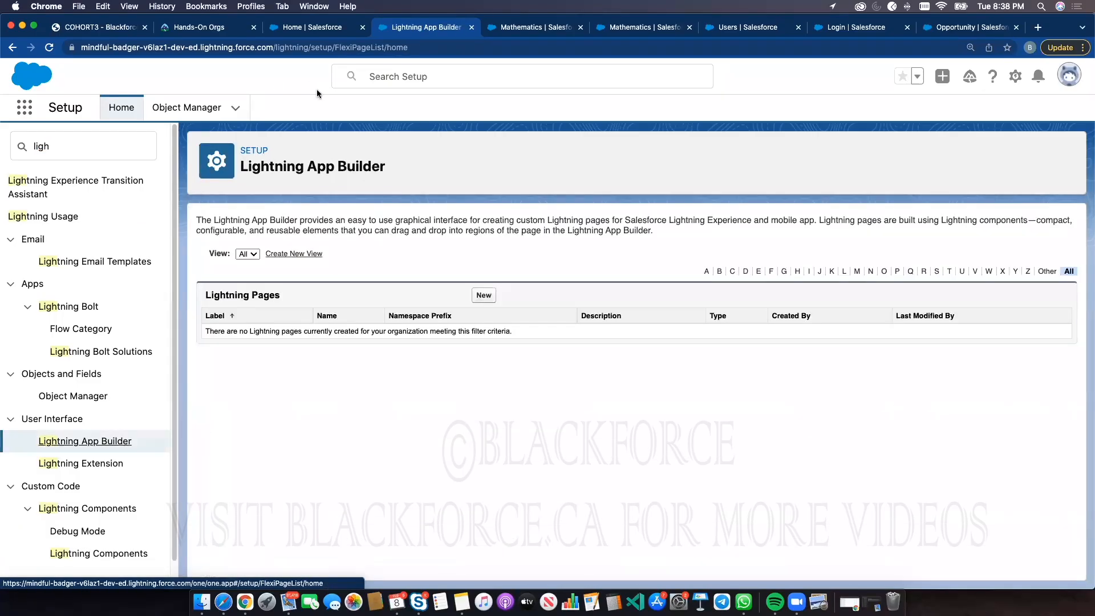
left_click(293, 28)
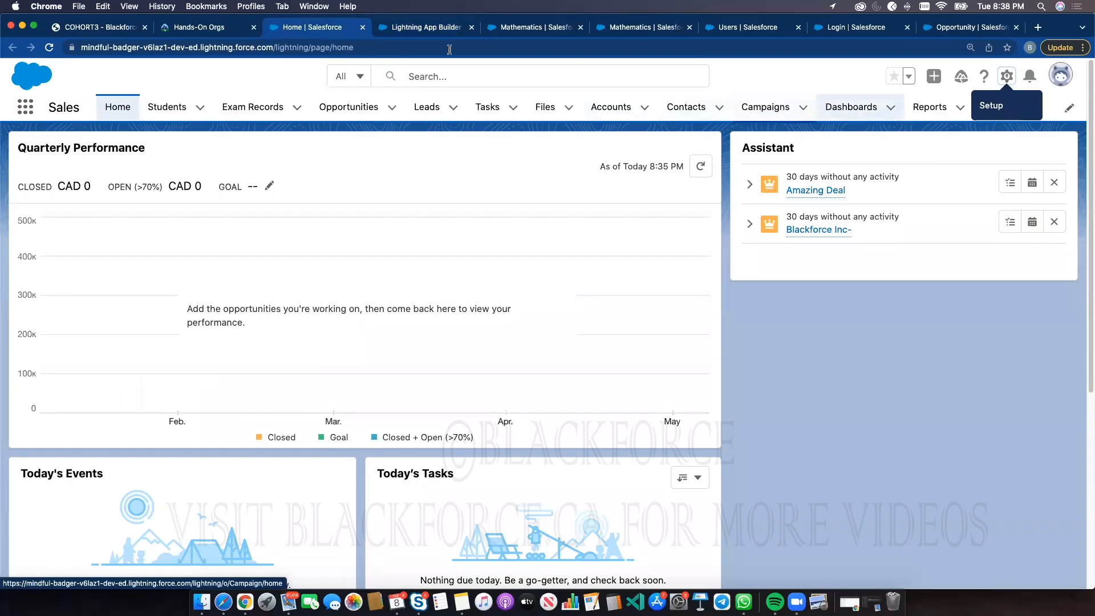
left_click(426, 27)
Find Profiles in Setup and open the Accounting Department Profile
double_click(72, 146)
type("profi")
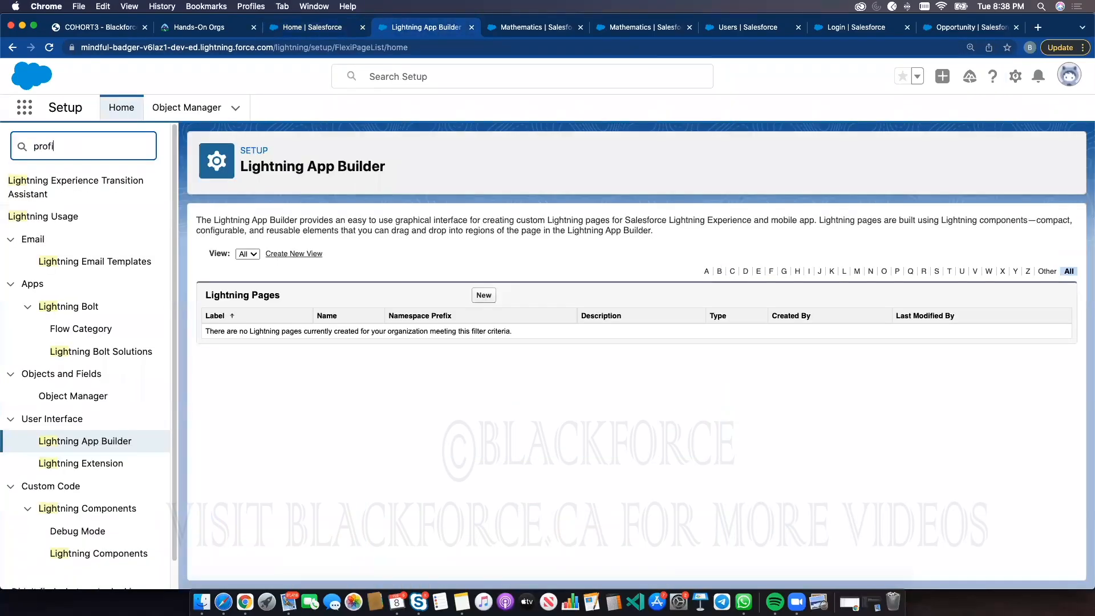
type("le")
left_click(54, 202)
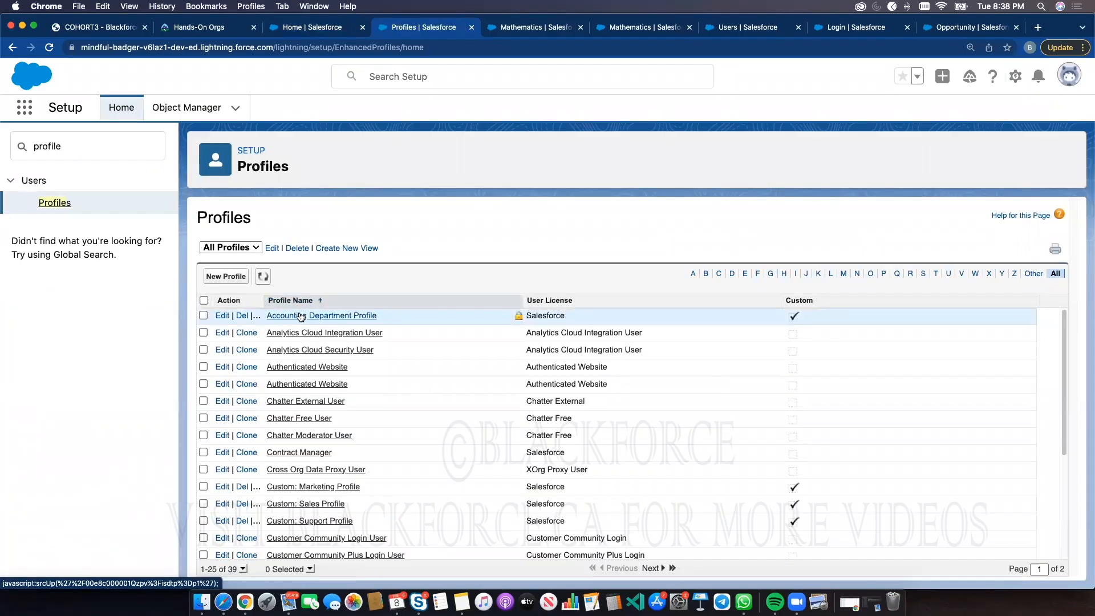
left_click(299, 317)
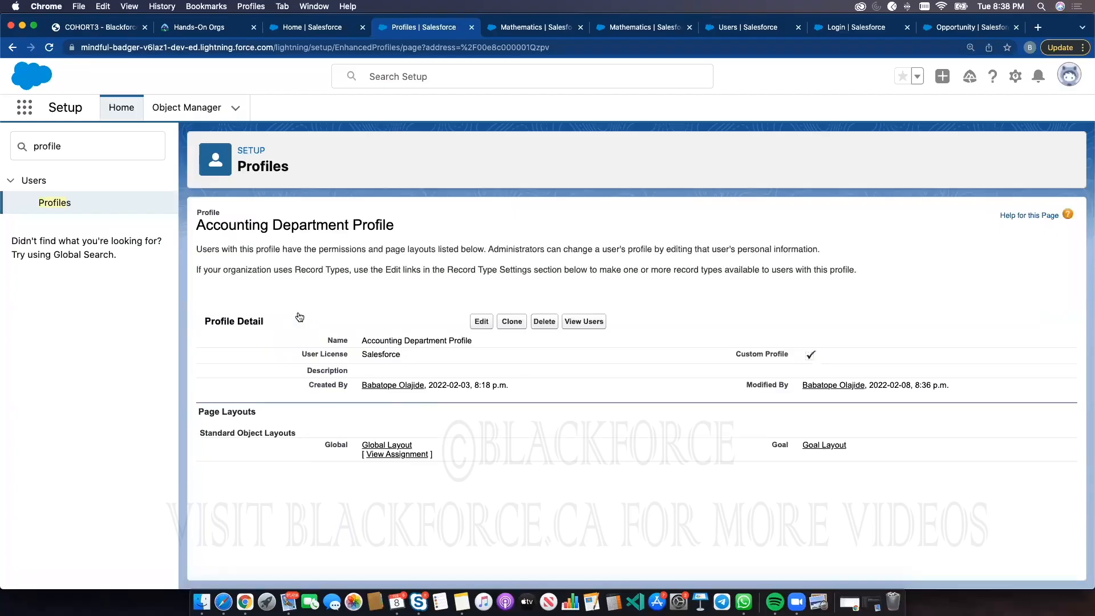
Scroll through the Accounting Department Profile's tab settings, record types and object permissions
scroll(511, 372, "down", 15)
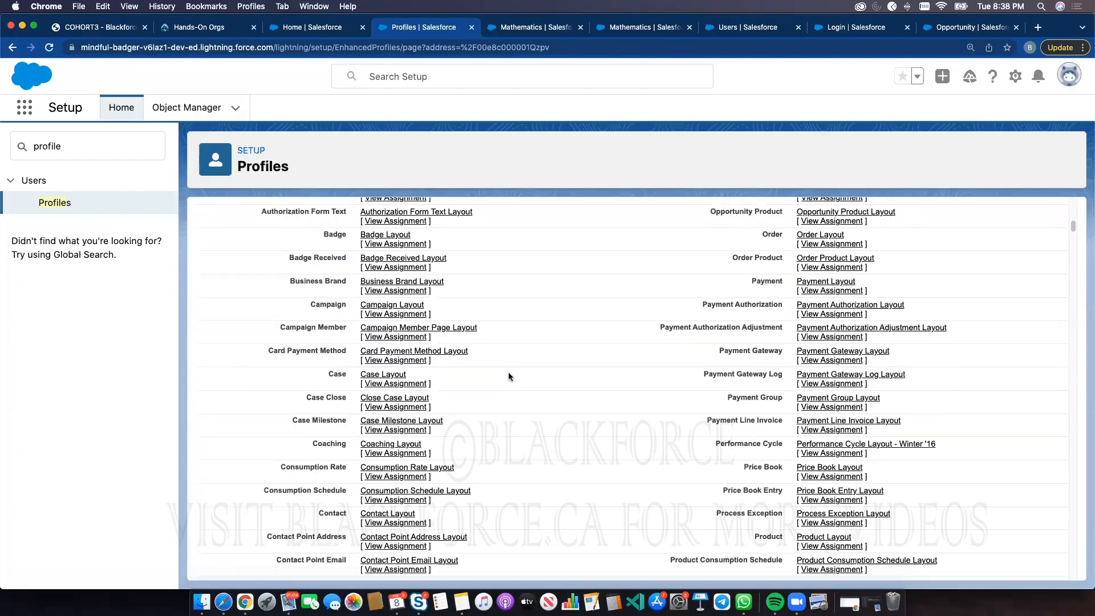
scroll(509, 376, "down", 10)
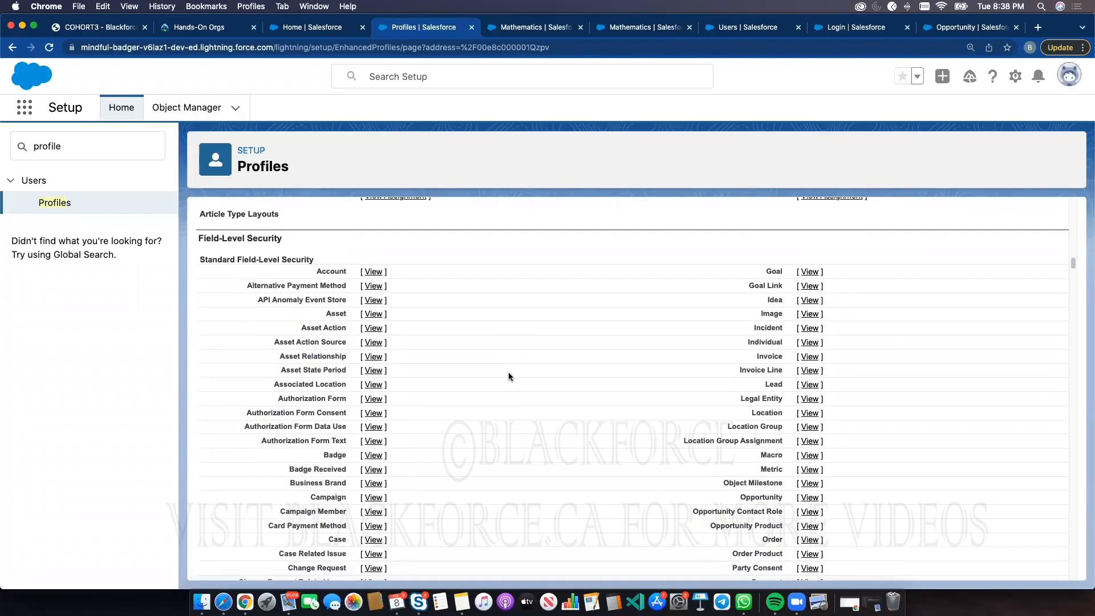
scroll(509, 374, "down", 15)
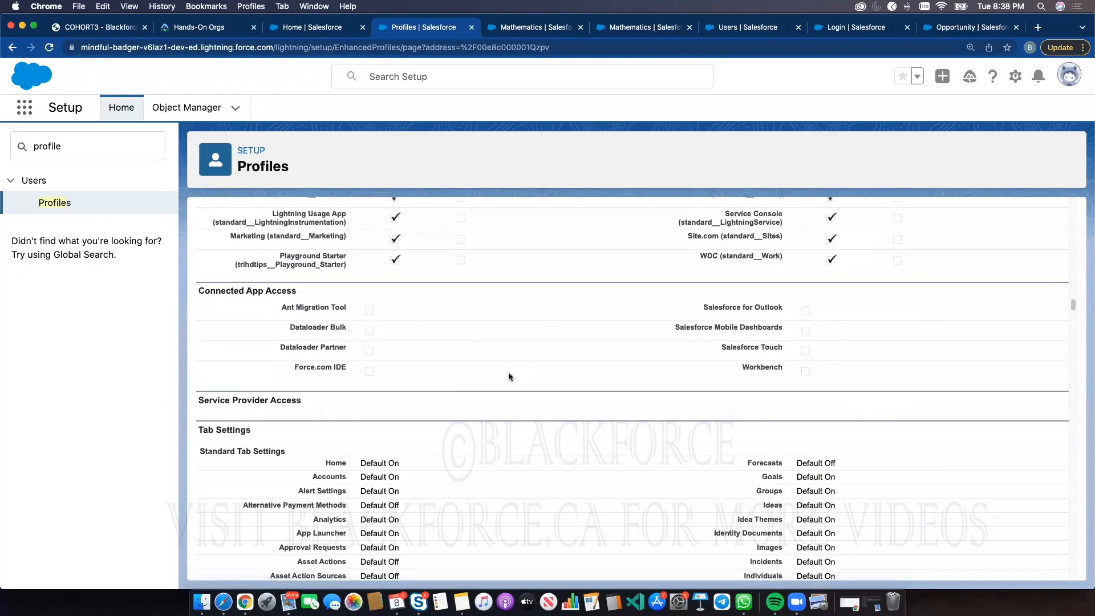
scroll(509, 372, "down", 6)
scroll(439, 349, "up", 3)
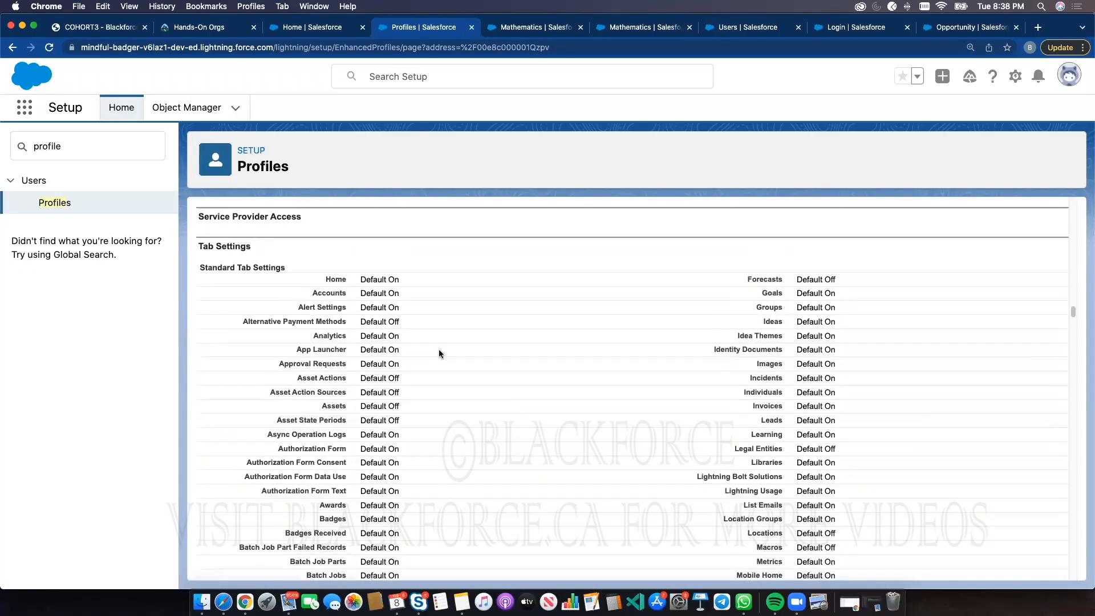
scroll(439, 349, "down", 2)
scroll(439, 348, "down", 15)
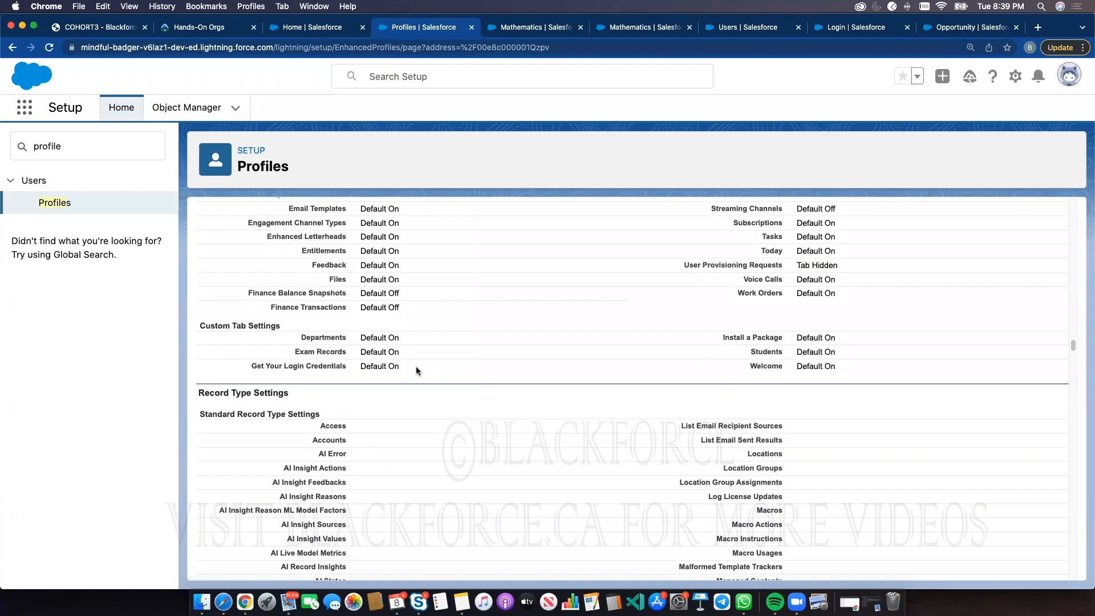
scroll(415, 366, "down", 20)
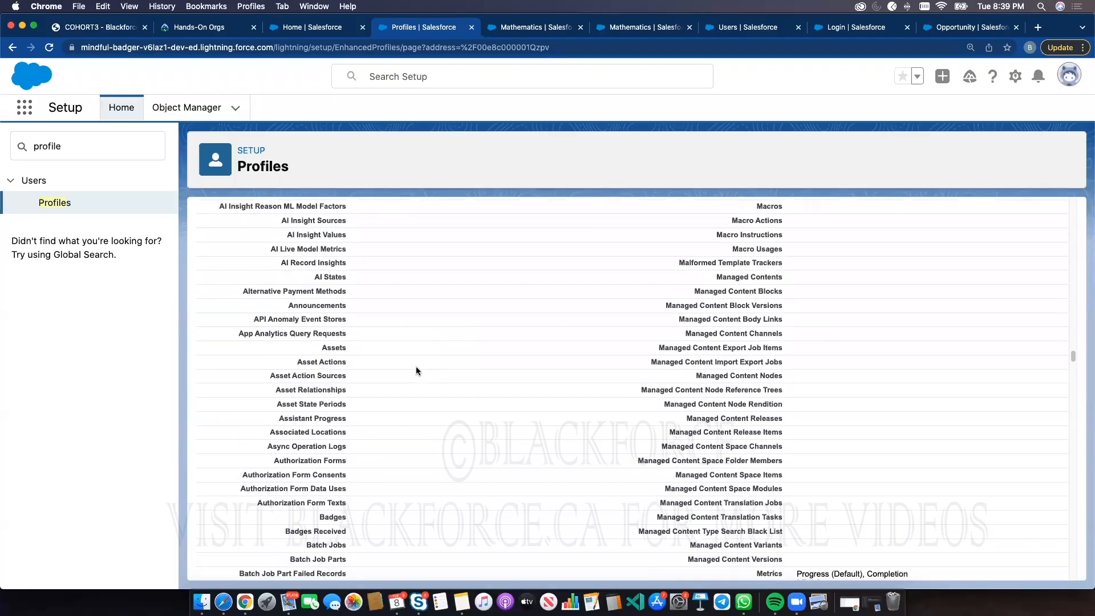
scroll(415, 368, "down", 20)
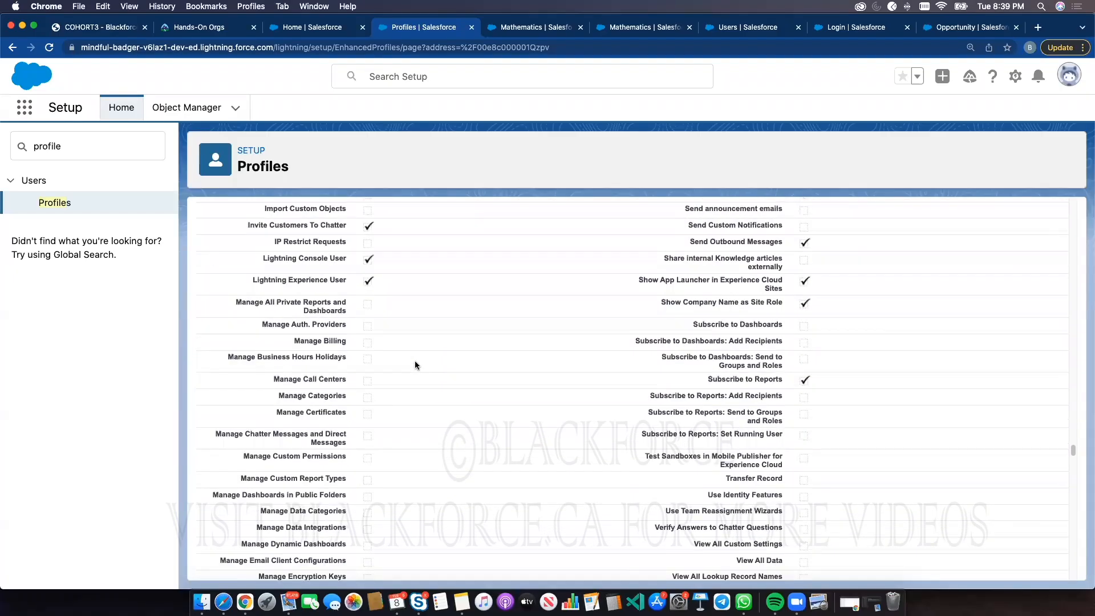
scroll(415, 365, "down", 20)
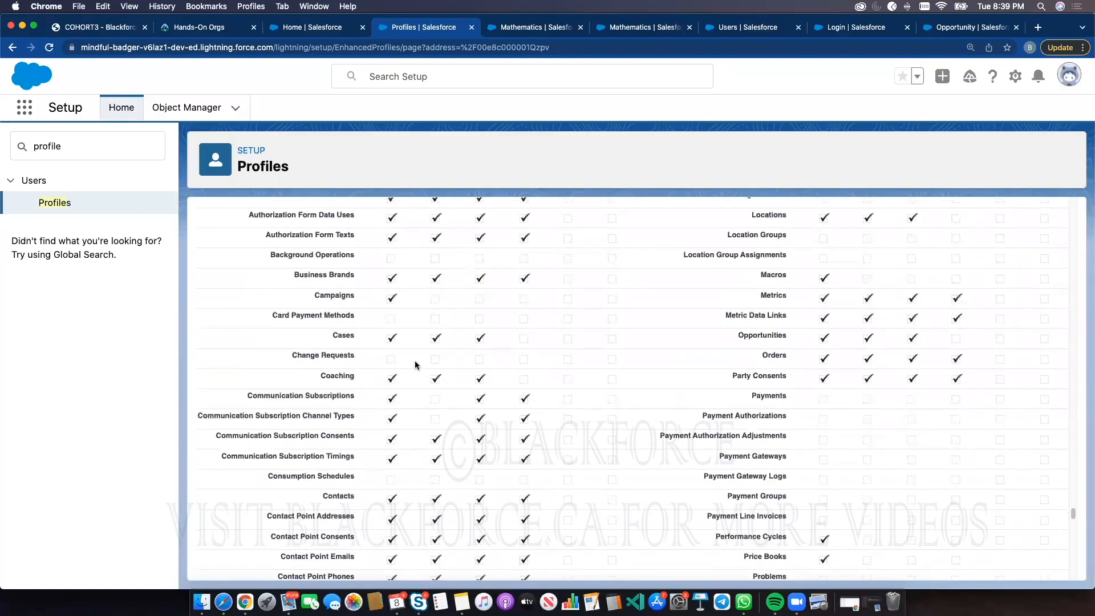
scroll(415, 365, "down", 4)
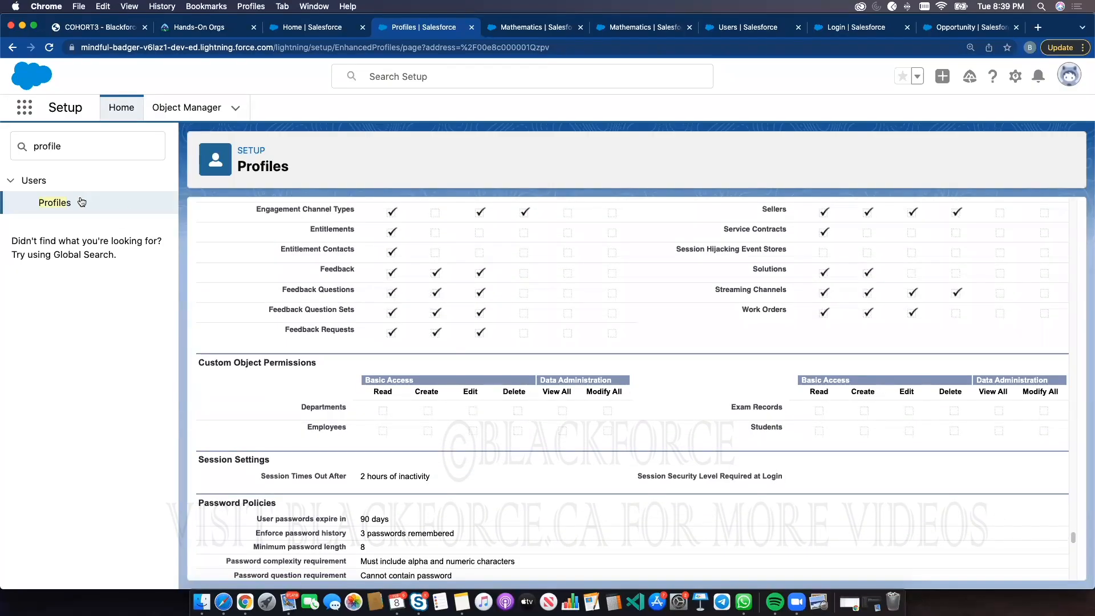
scroll(336, 247, "up", 20)
scroll(336, 246, "up", 15)
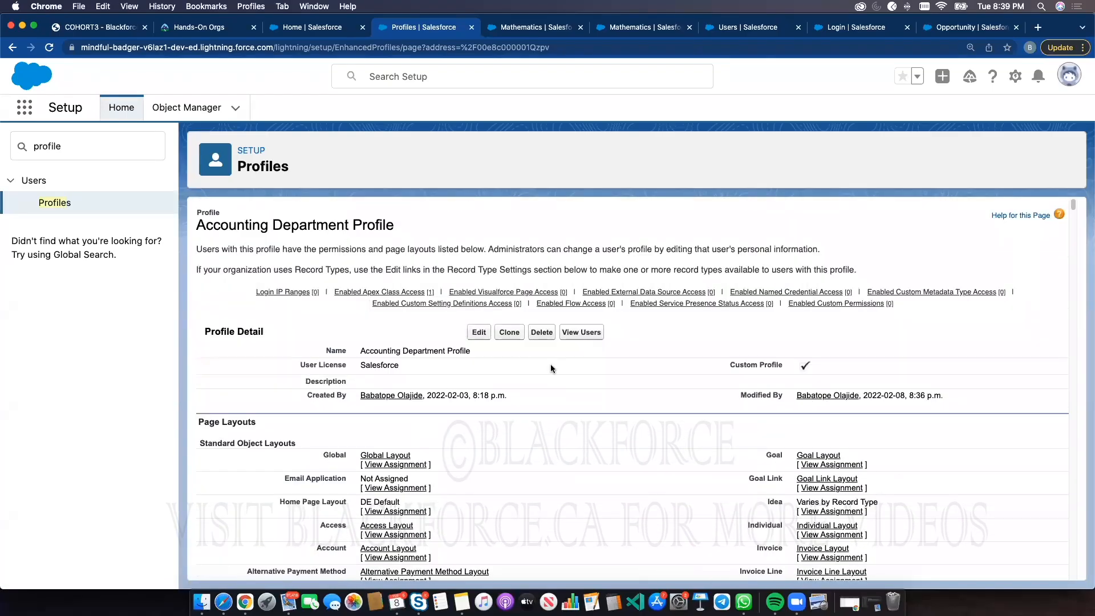
Edit the Accounting Department Profile to grant Read, Create, Edit and Delete on Departments and Employees
left_click(481, 331)
scroll(341, 227, "down", 20)
scroll(443, 285, "up", 20)
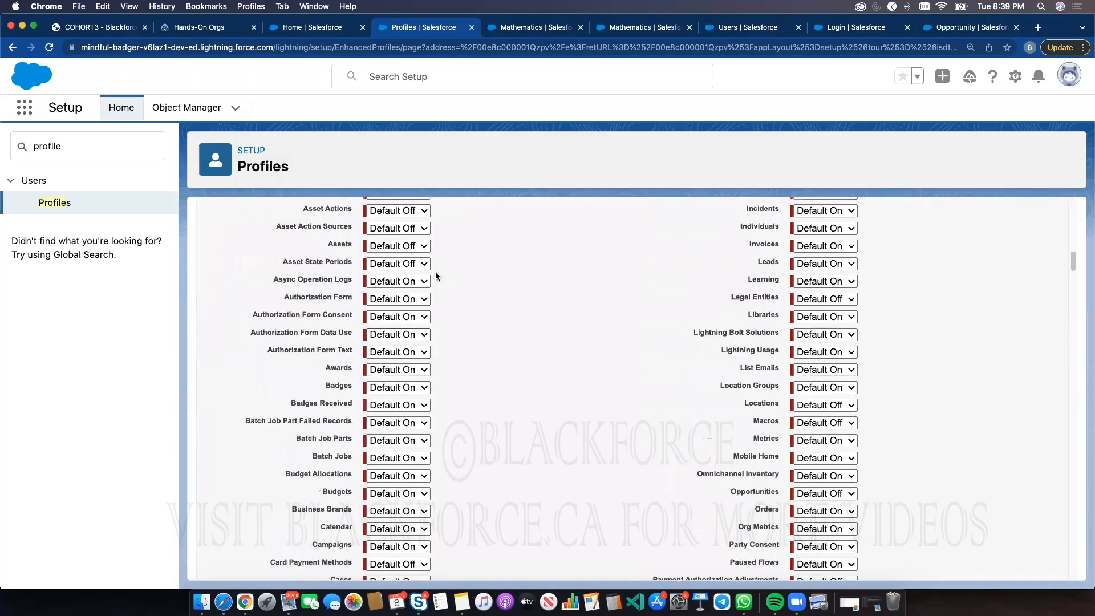
triple_click(285, 219)
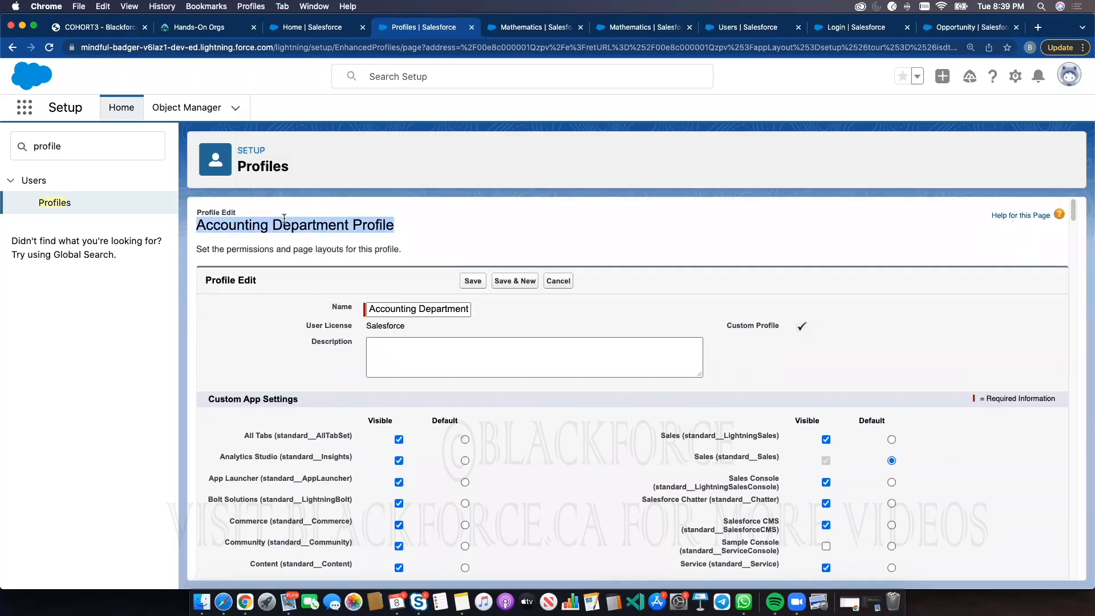
double_click(308, 225)
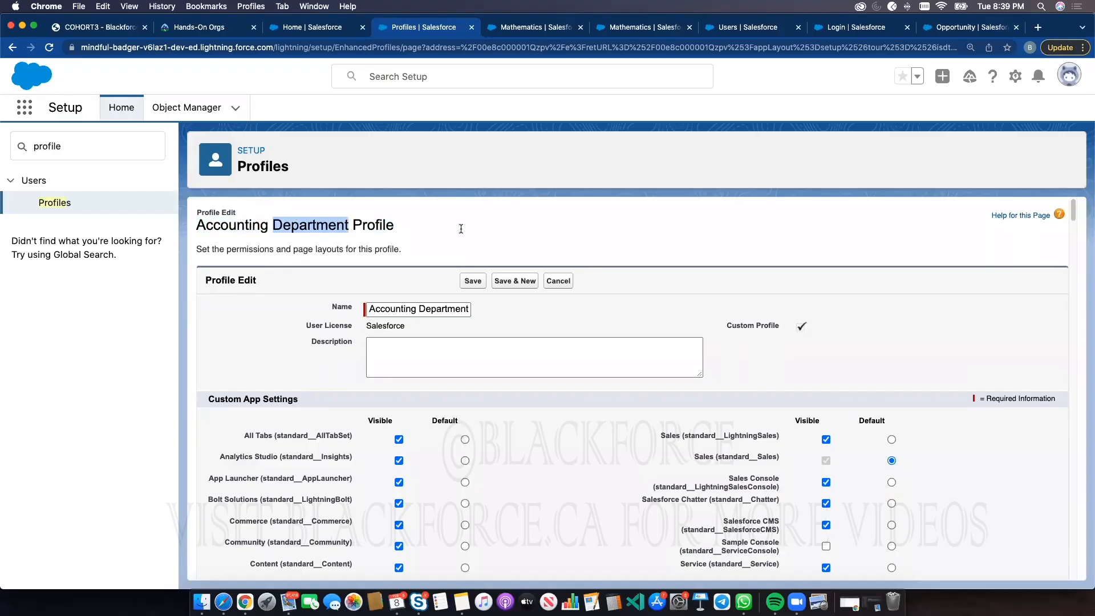
scroll(466, 250, "down", 15)
scroll(471, 313, "down", 20)
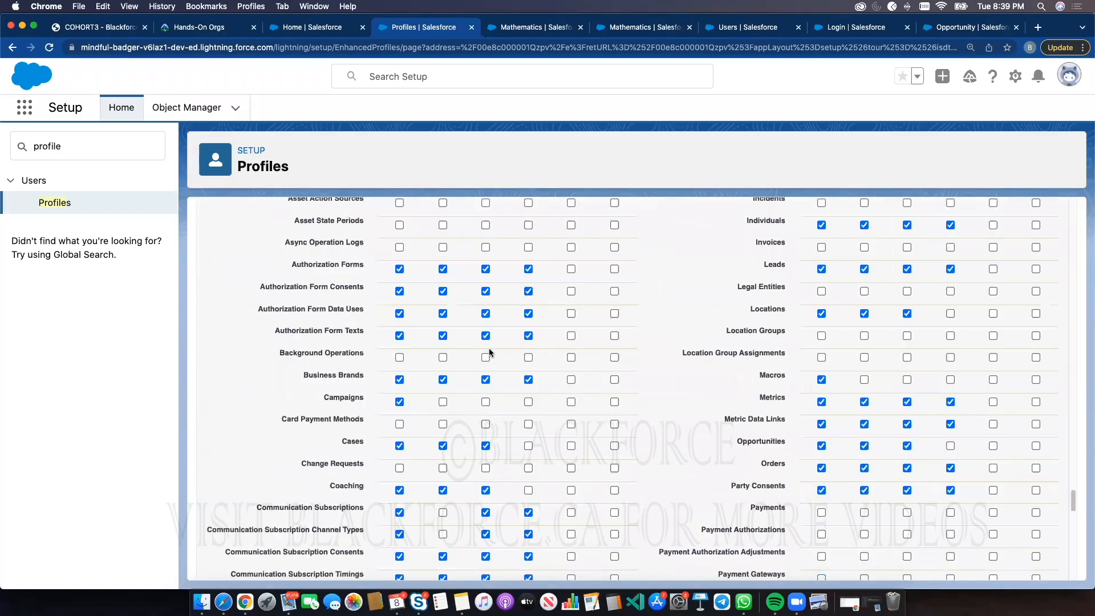
left_click(389, 230)
left_click(389, 252)
left_click(433, 252)
left_click(433, 229)
left_click(477, 229)
left_click(477, 251)
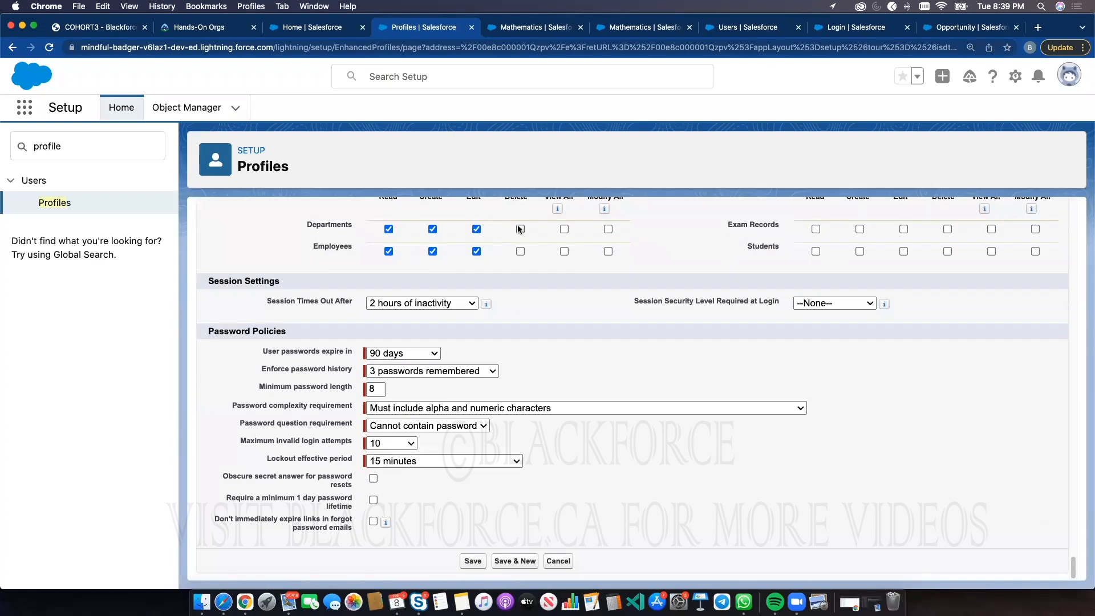
left_click(520, 252)
Grant Read, Create, Edit and Delete on Exam Records and Students, and save the profile
scroll(402, 260, "up", 1)
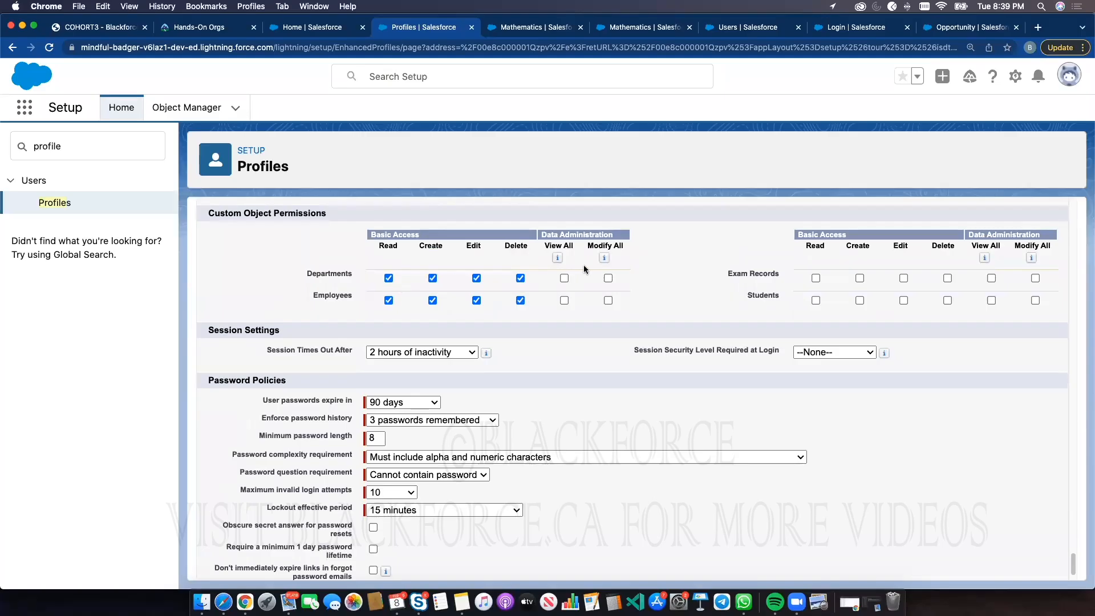
left_click(816, 278)
left_click(816, 300)
left_click(861, 300)
left_click(905, 277)
left_click(902, 300)
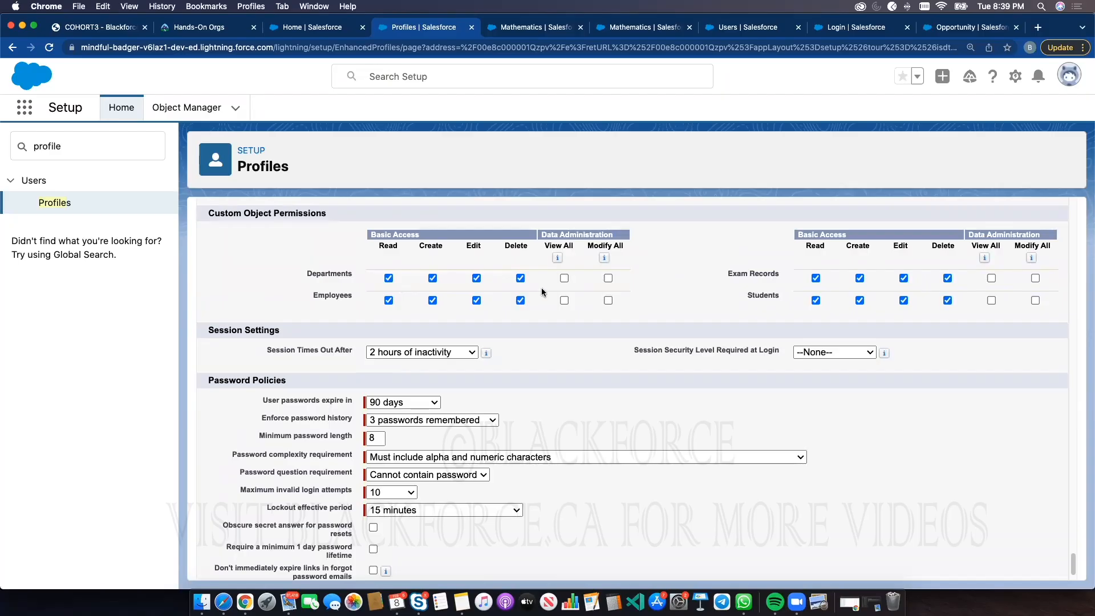
scroll(590, 305, "up", 20)
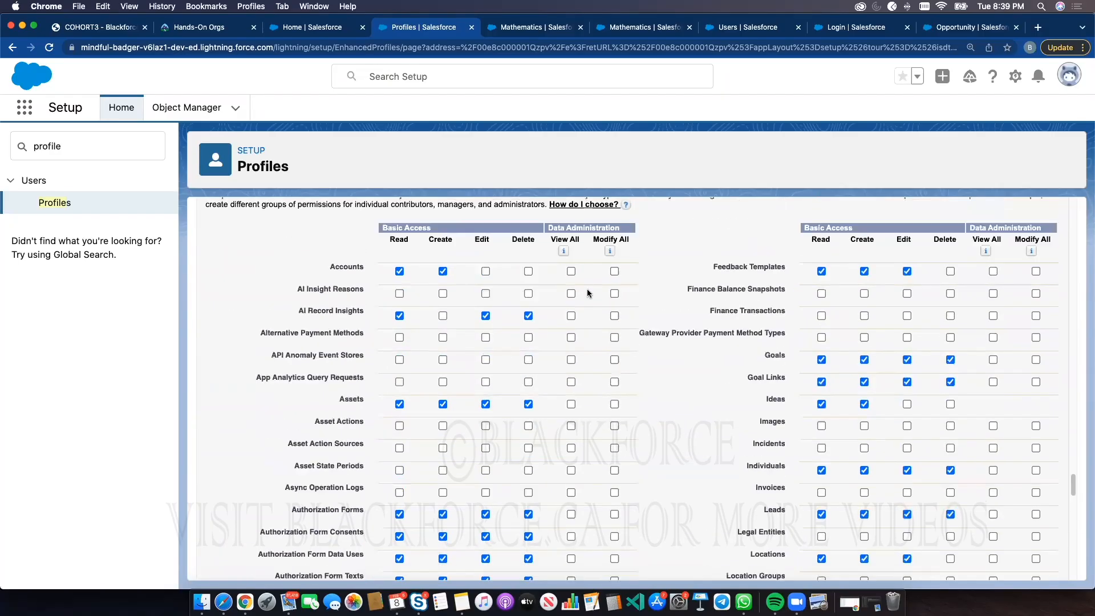
scroll(496, 228, "up", 15)
left_click(477, 281)
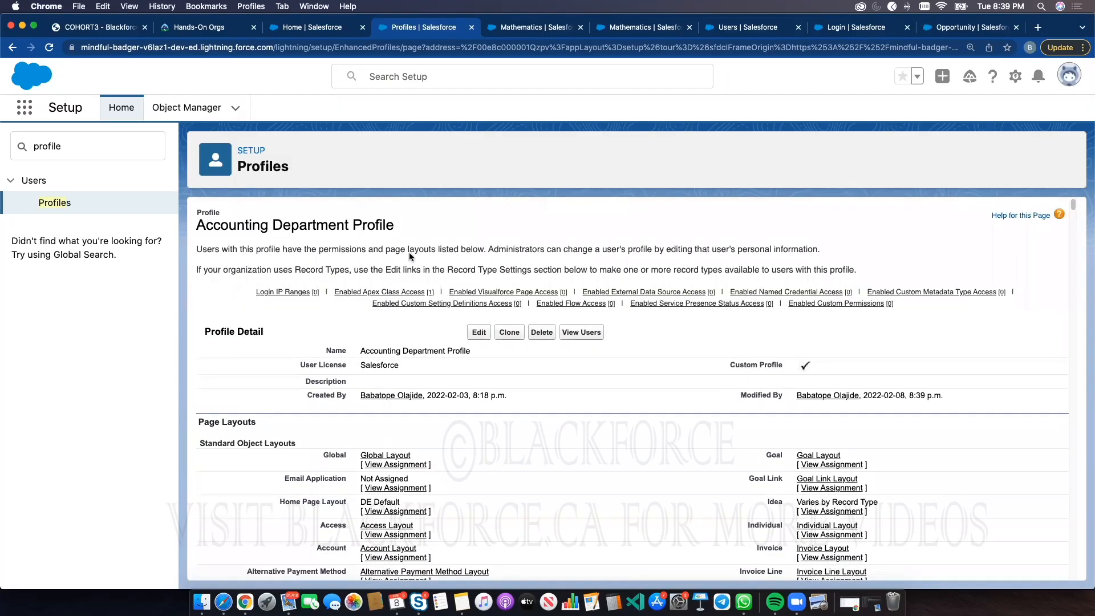
Search Setup for Users and log in as the Test User
left_click(94, 144)
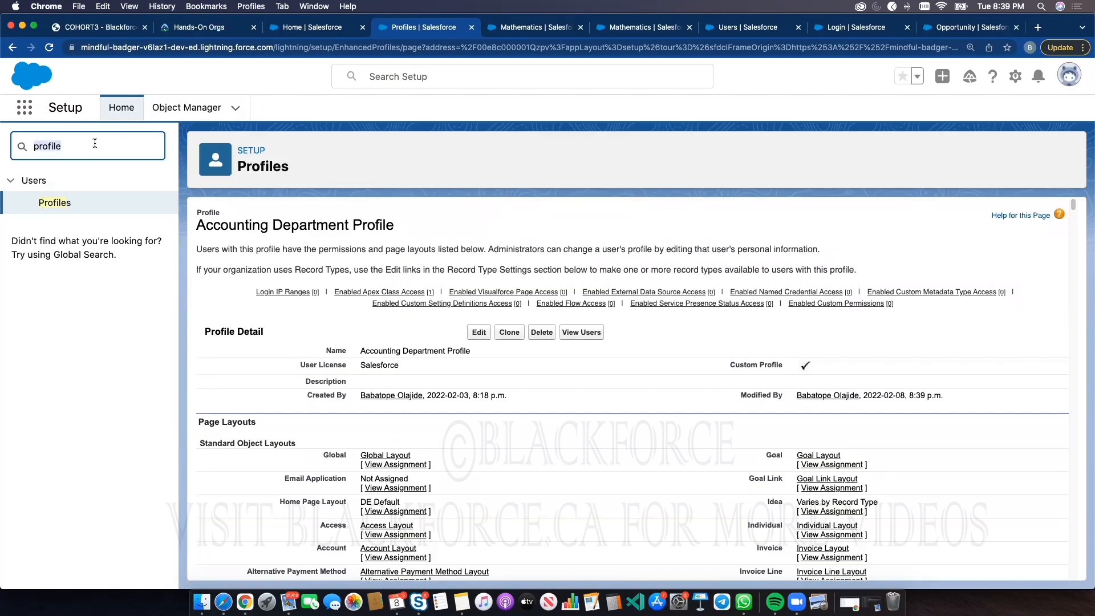
type("user")
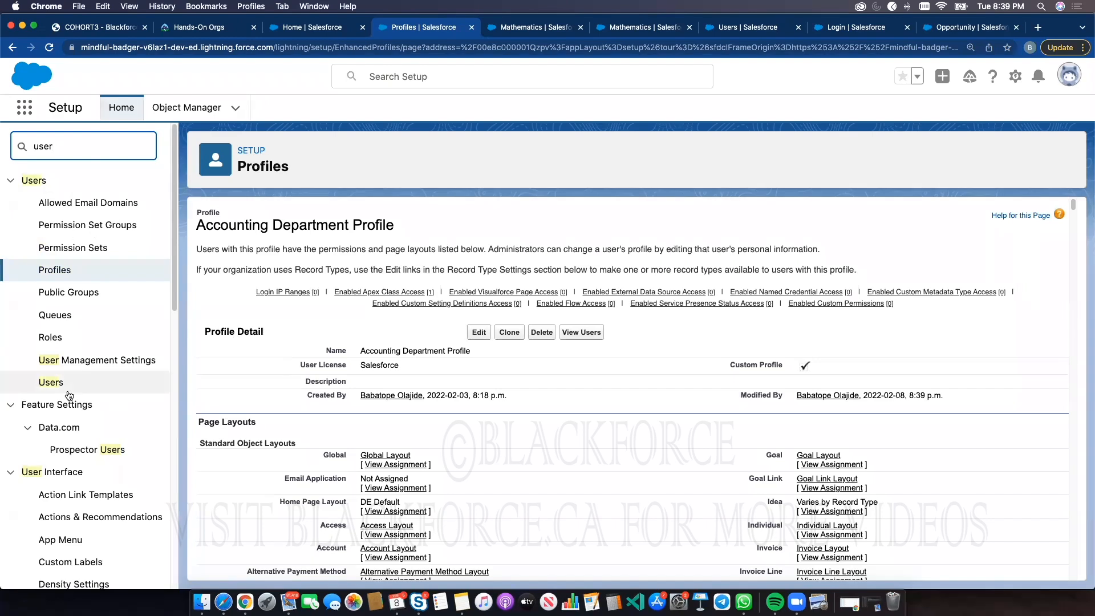
left_click(58, 381)
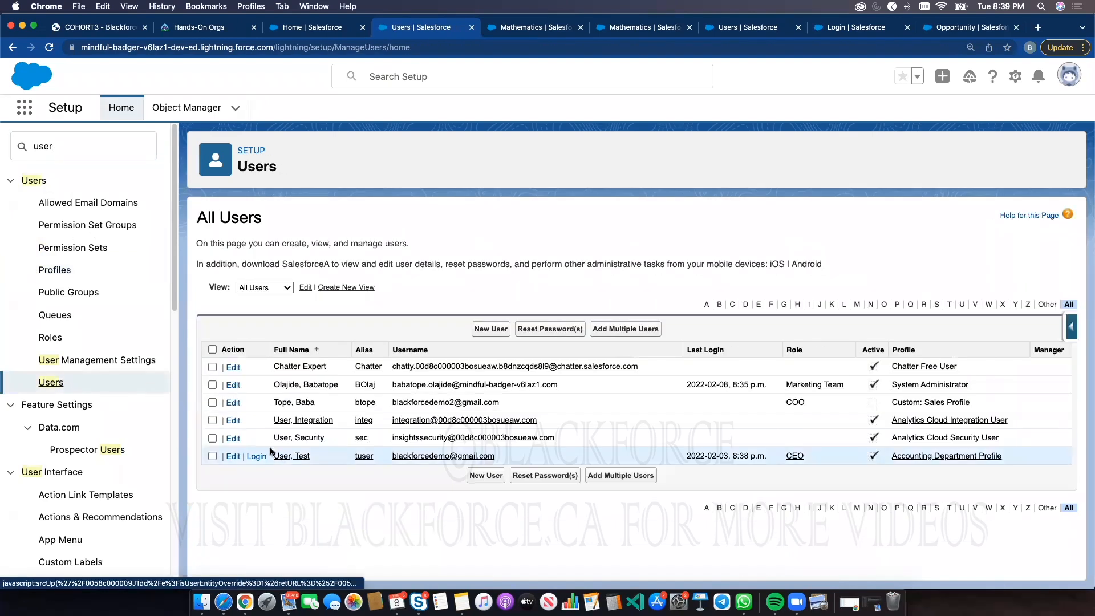
left_click(255, 456)
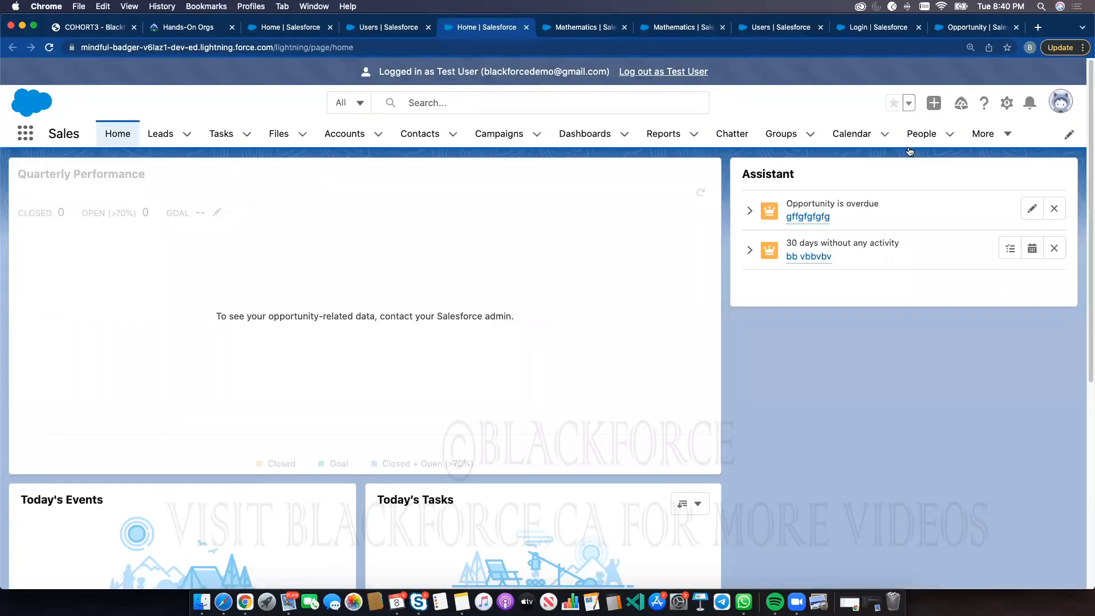
As the Test User, open the Exam Records tab, switch to the All list view and view the Chemistry record
left_click(983, 135)
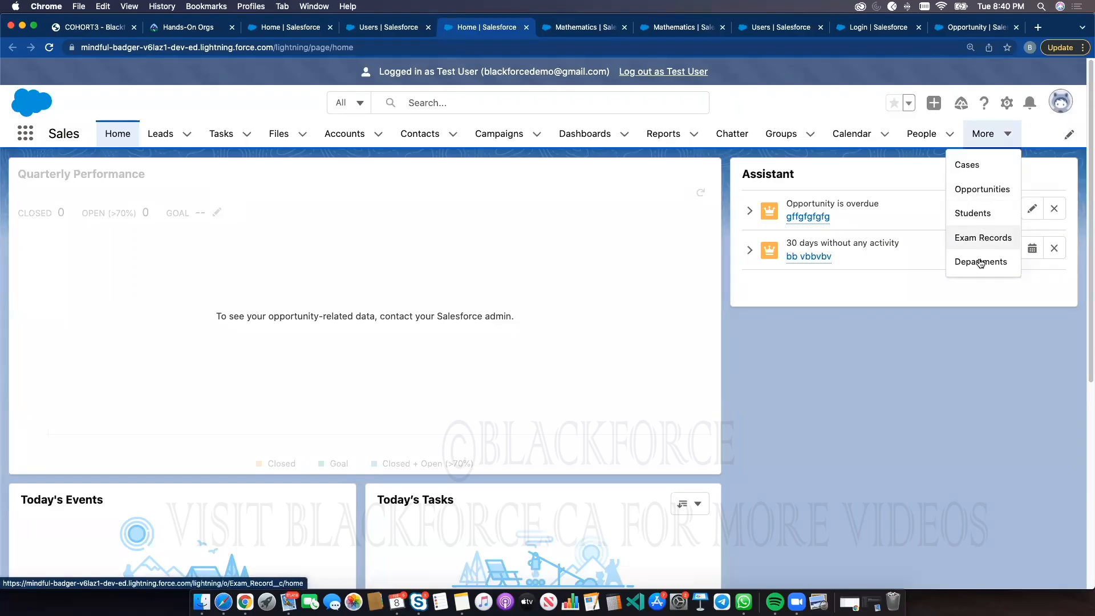
left_click(912, 342)
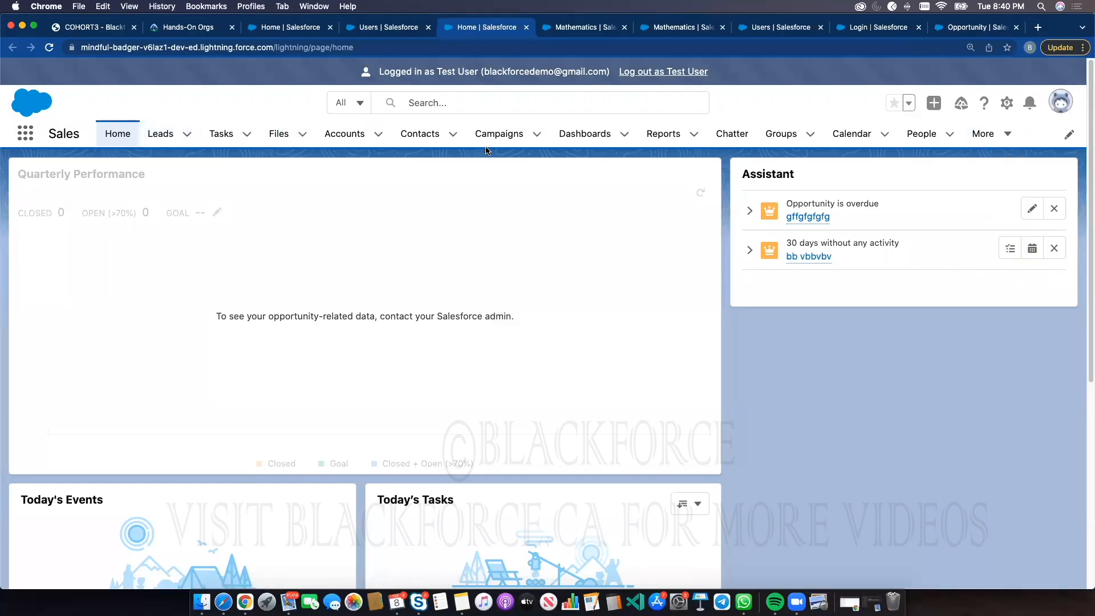
left_click(672, 151)
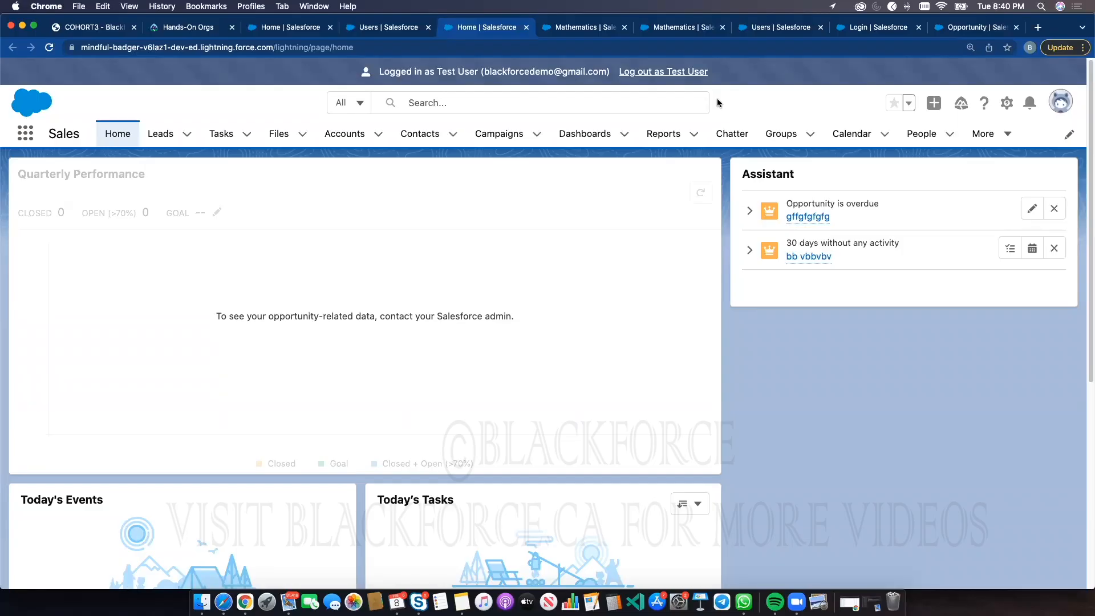
left_click(1003, 134)
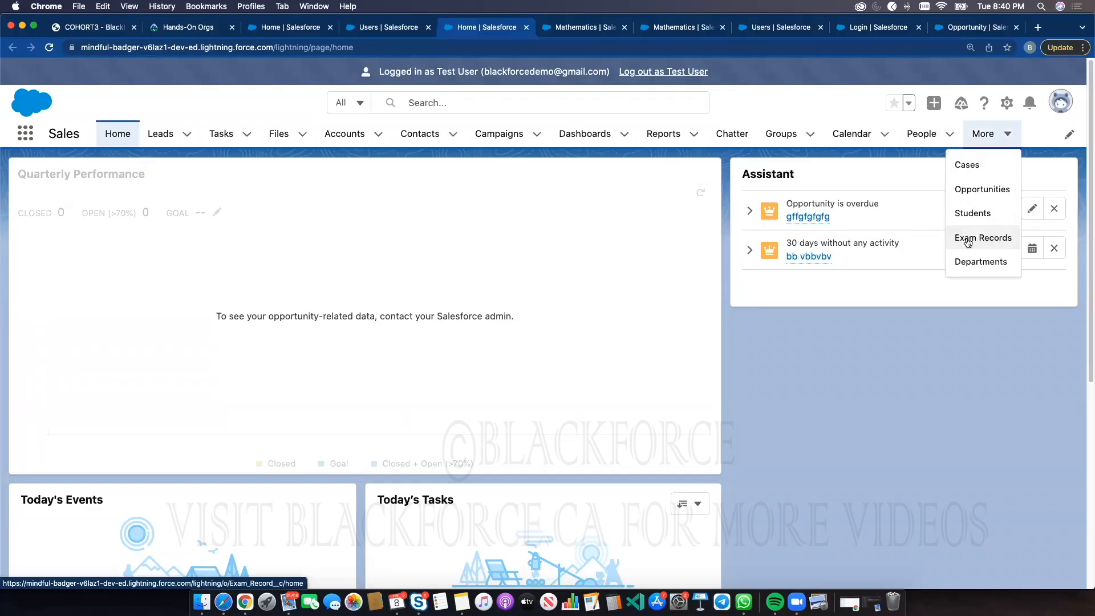
left_click(967, 242)
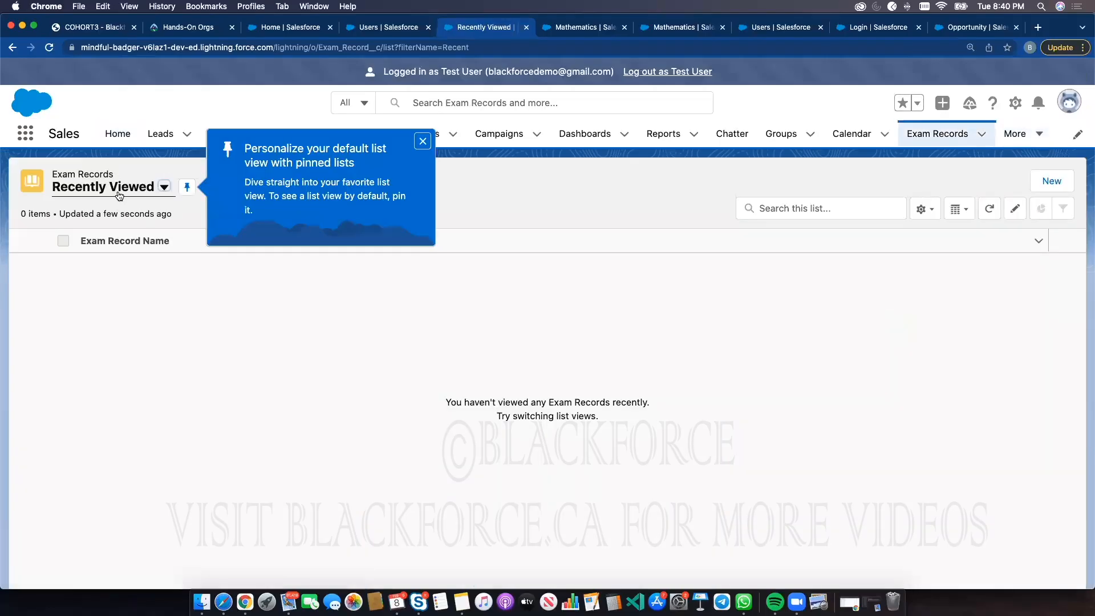
left_click(119, 196)
left_click(85, 236)
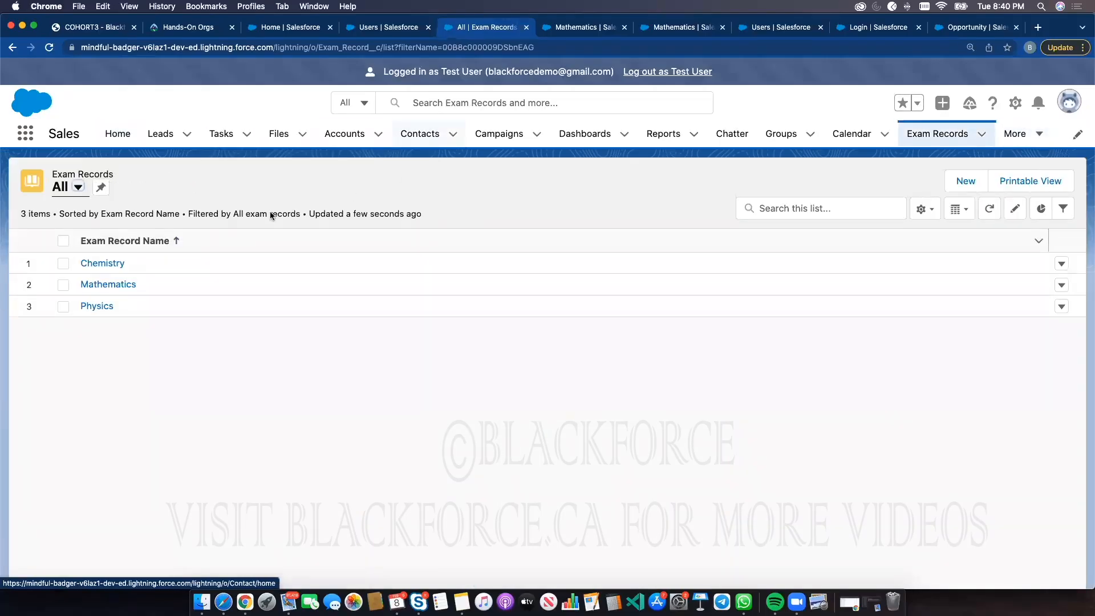
left_click(112, 263)
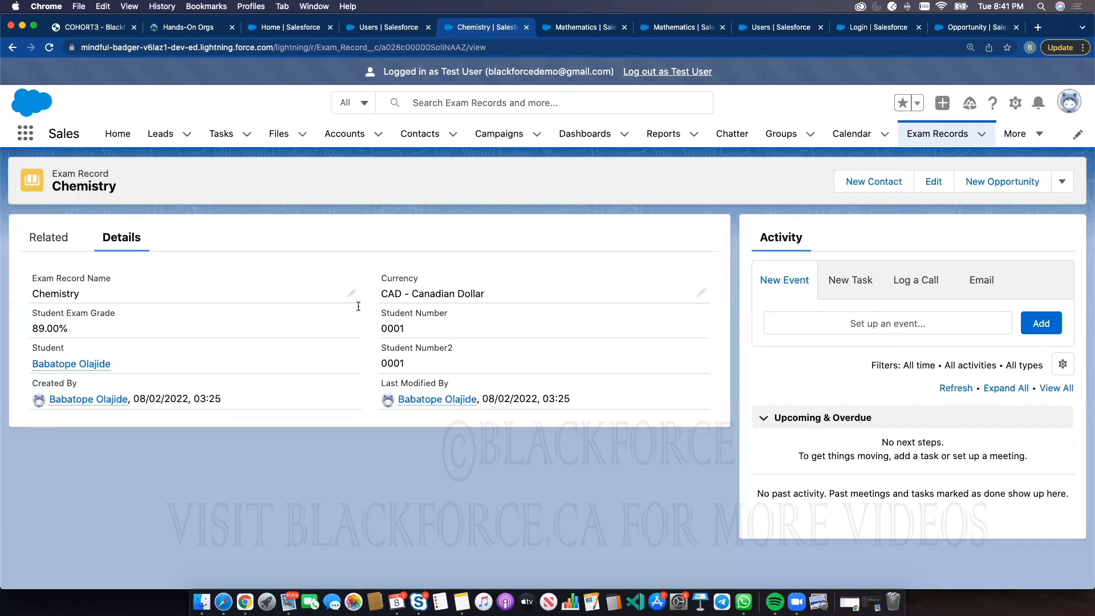
Log out of the Test User session and return to the administrator's Mathematics exam record
left_click(691, 73)
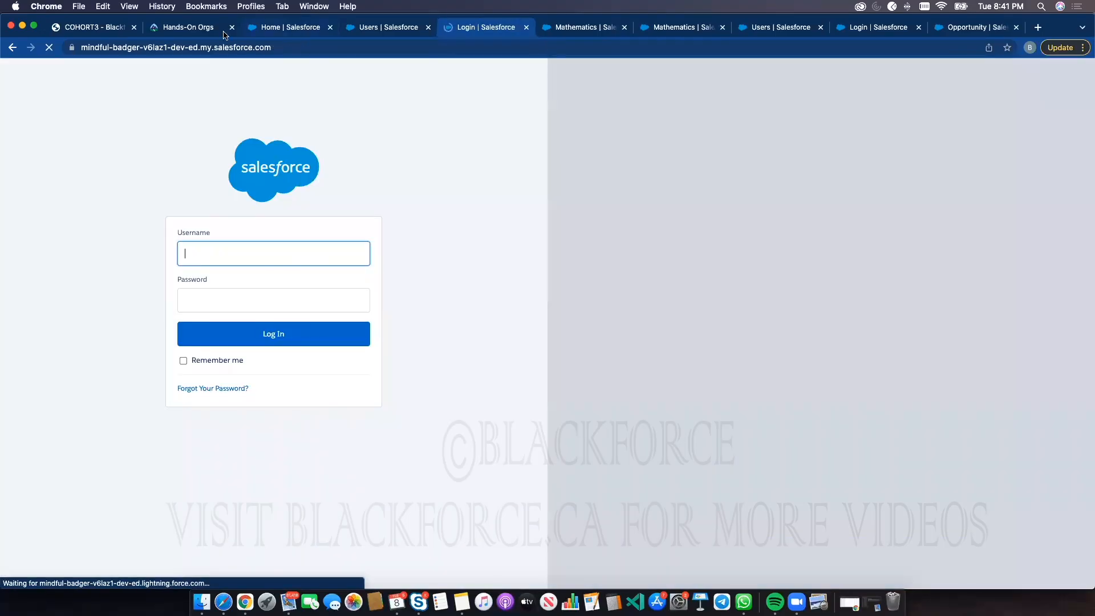
left_click(208, 32)
left_click(870, 270)
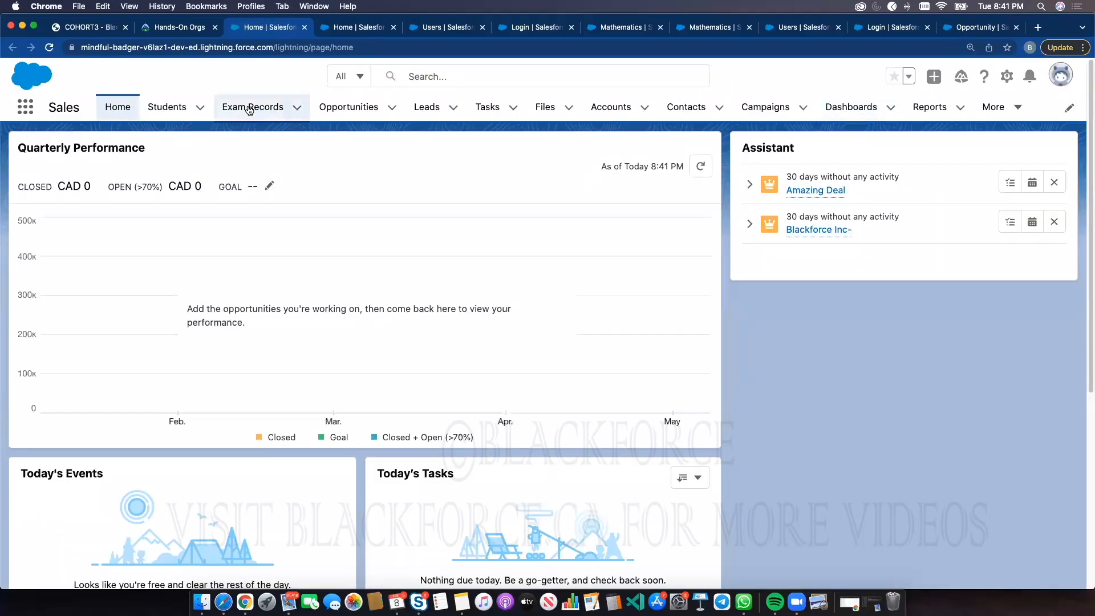
left_click(248, 108)
left_click(105, 239)
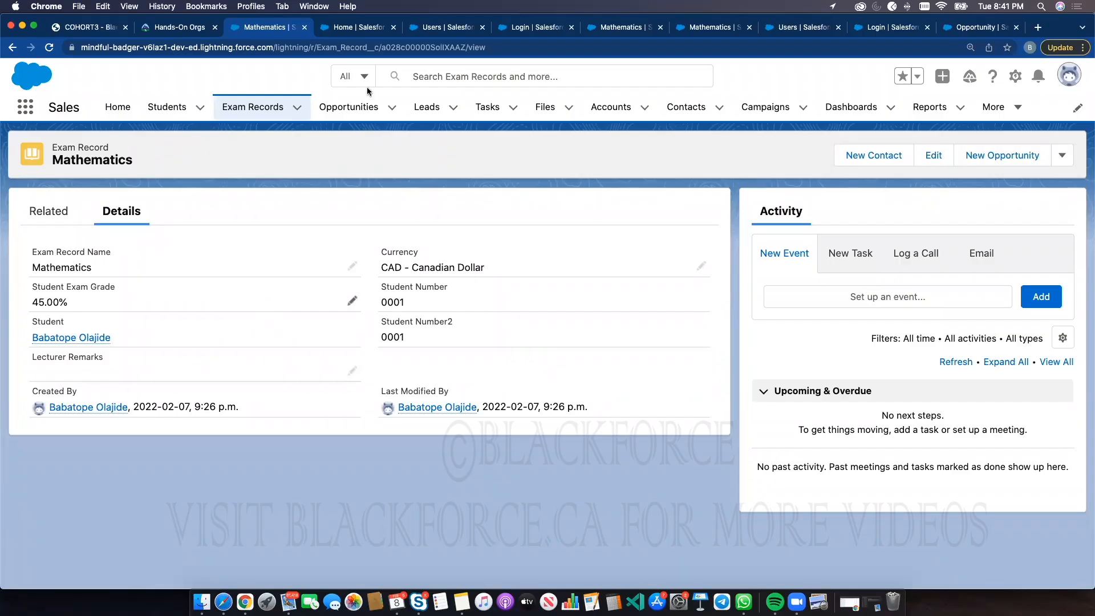
Open the Accounts list and view the Blackforce Inc account record
left_click(376, 28)
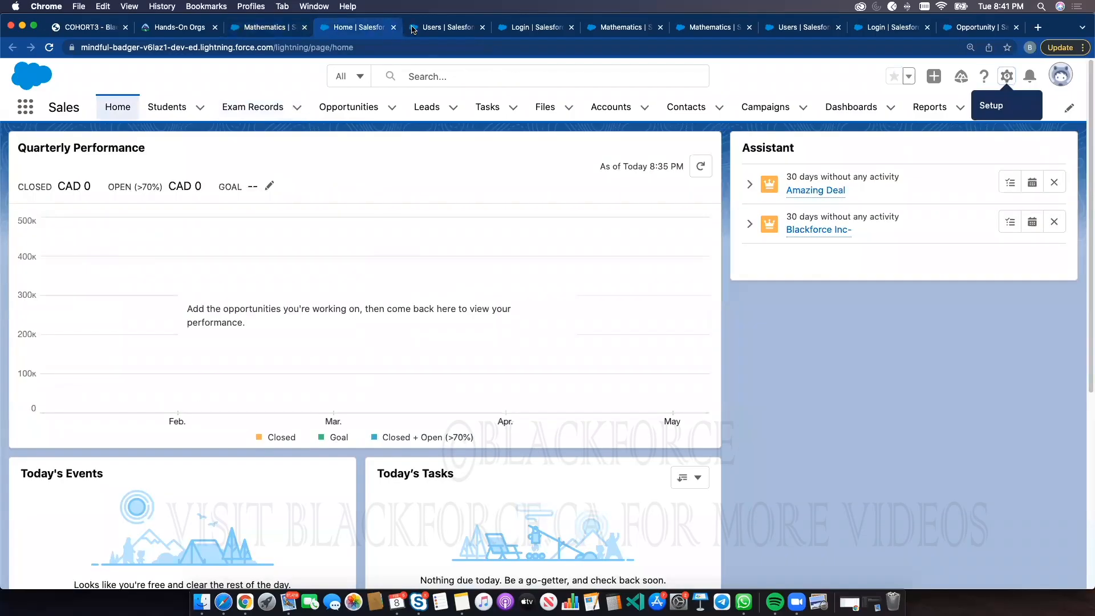
left_click(413, 30)
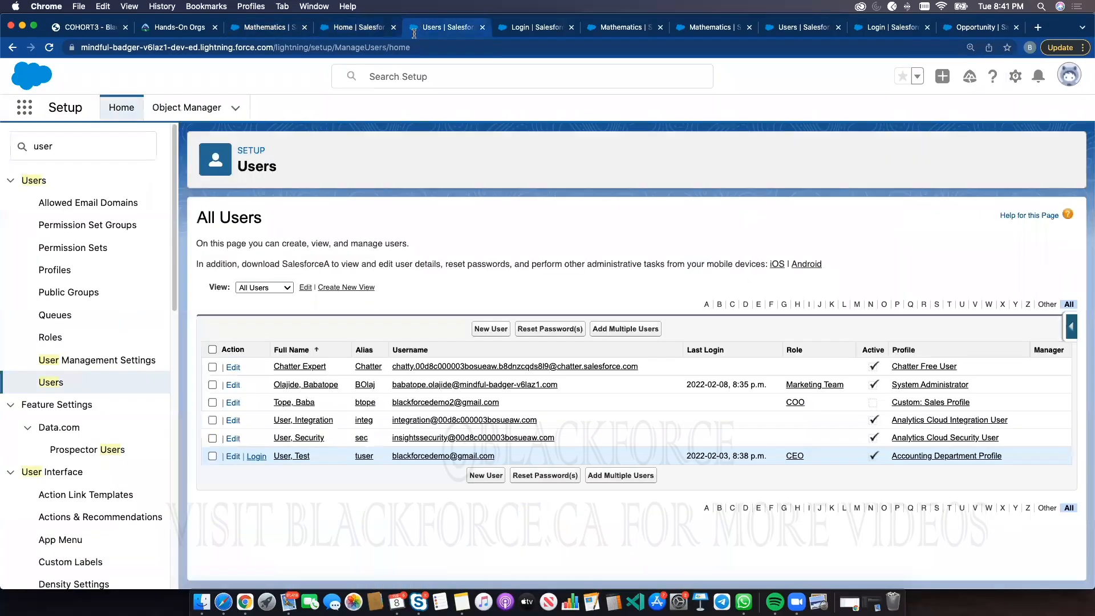
left_click(189, 111)
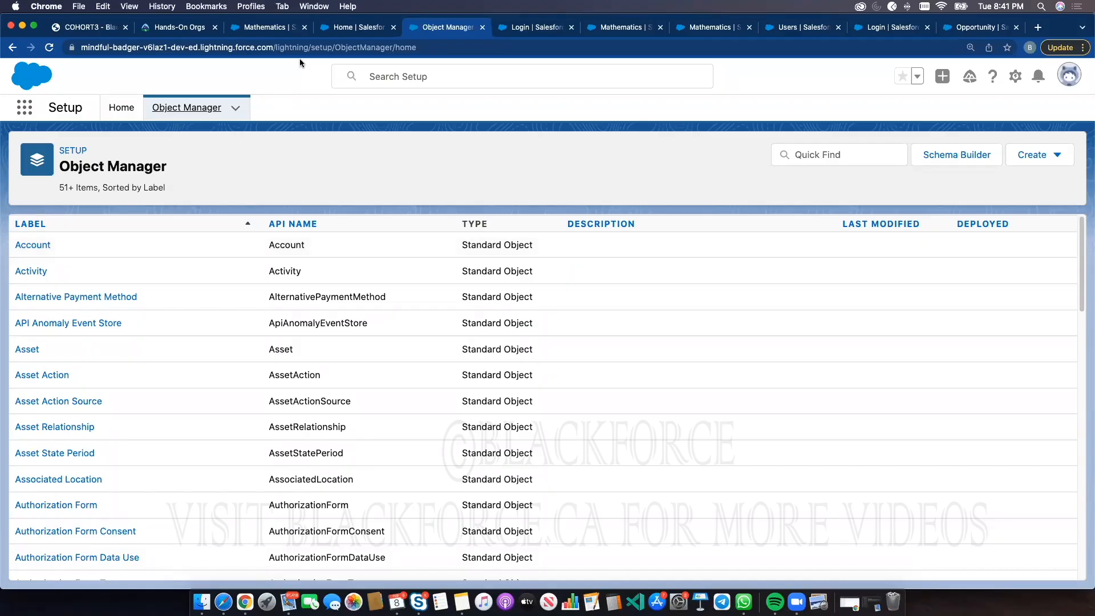
left_click(289, 34)
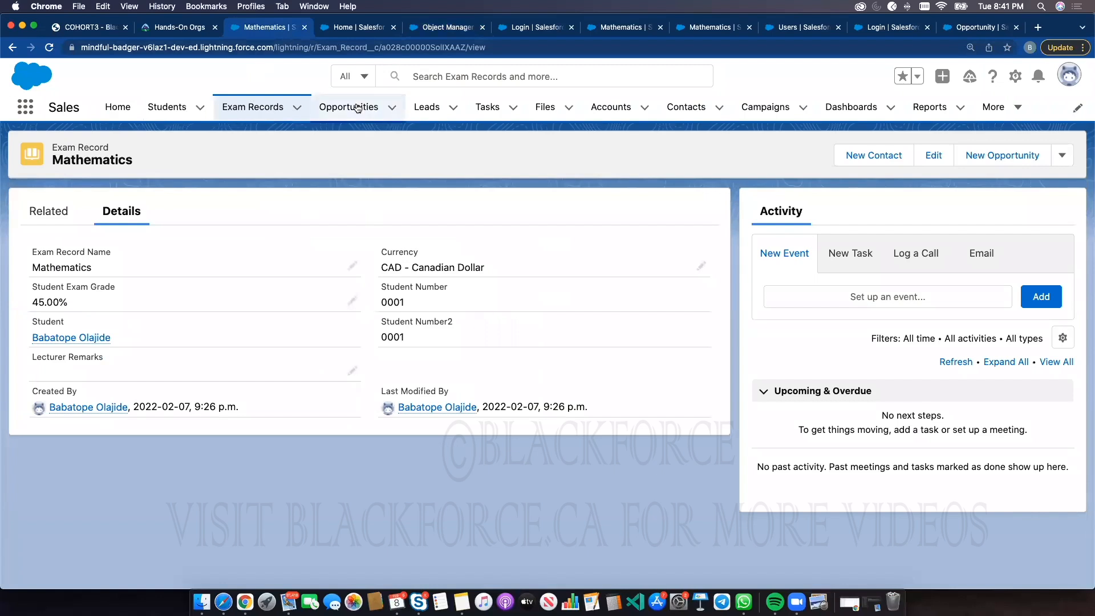
left_click(620, 111)
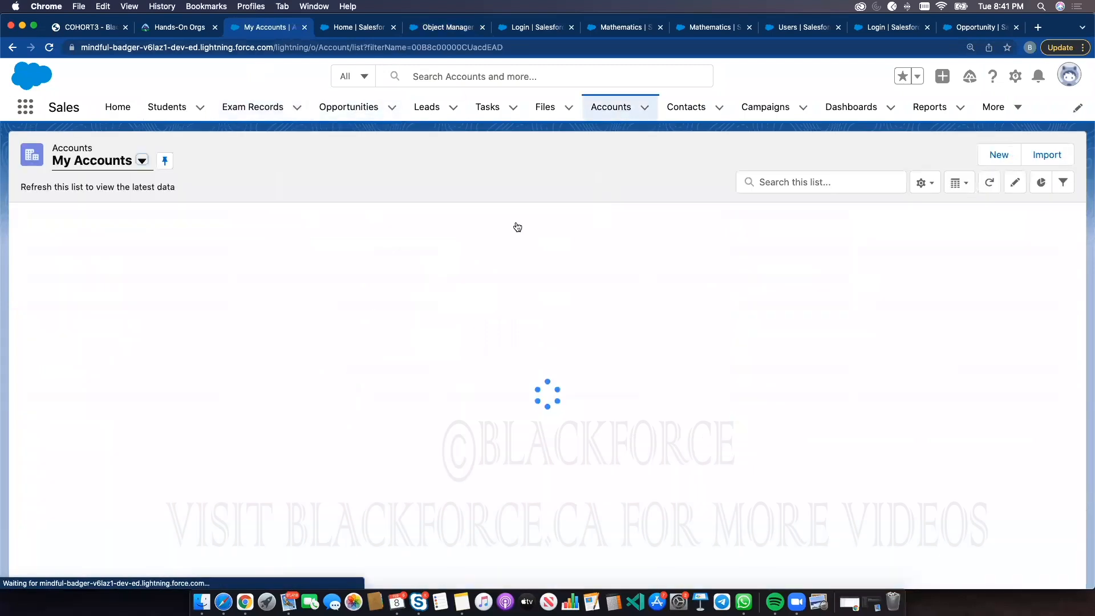
left_click(107, 240)
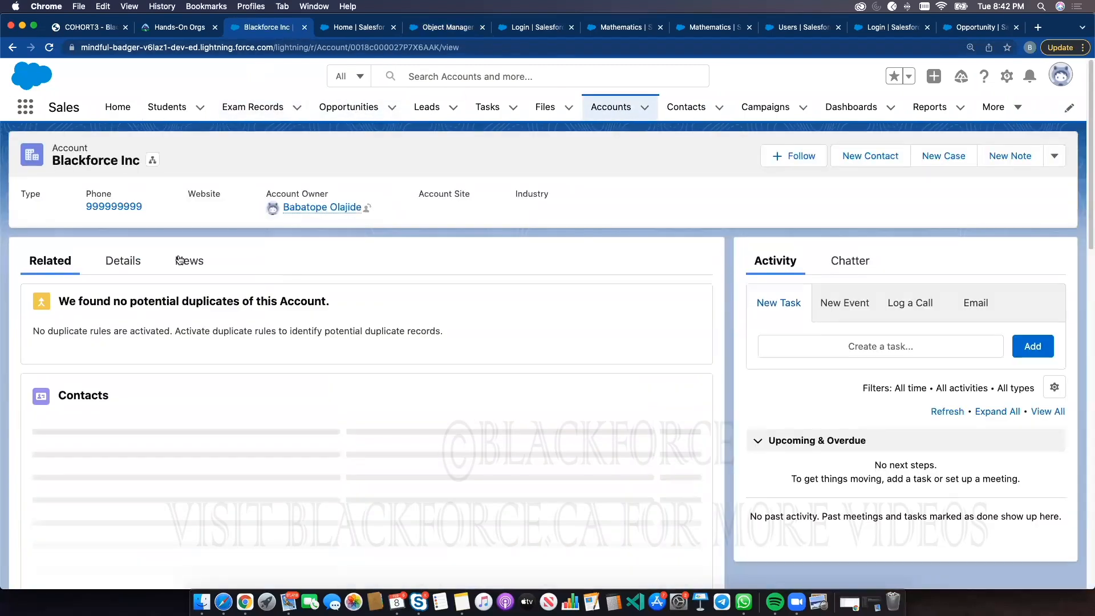
left_click(618, 110)
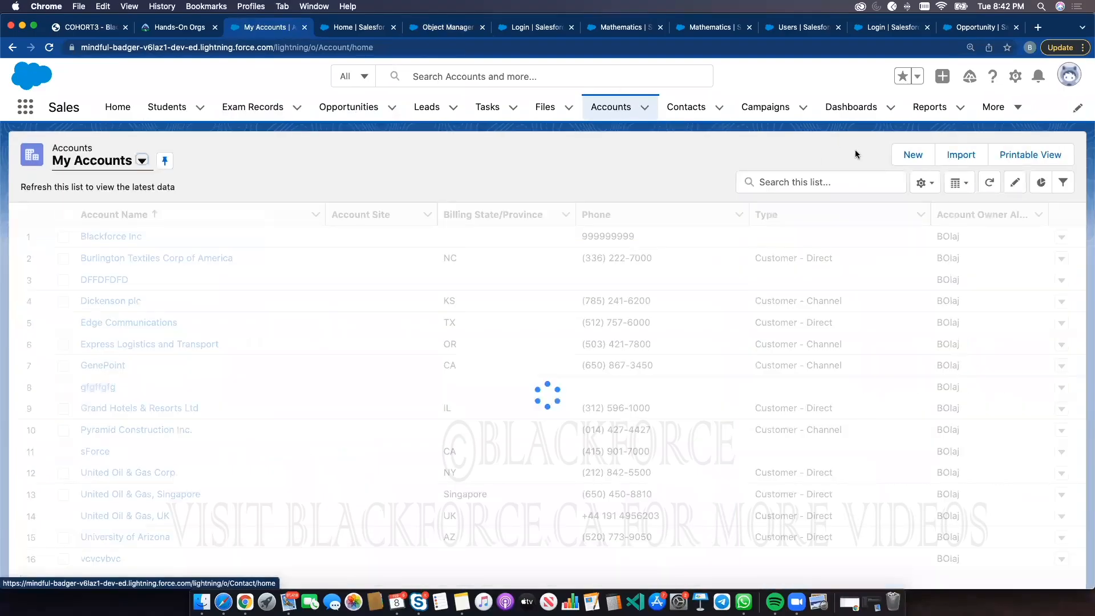
Start a new account and examine the options in the Rating and Type picklists
left_click(913, 154)
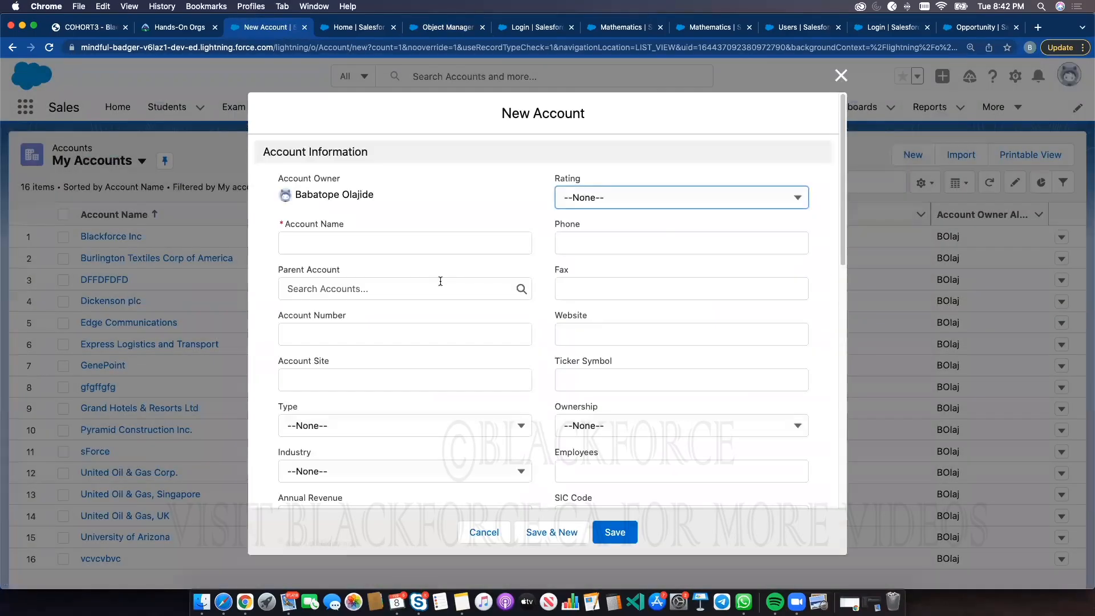
left_click(626, 203)
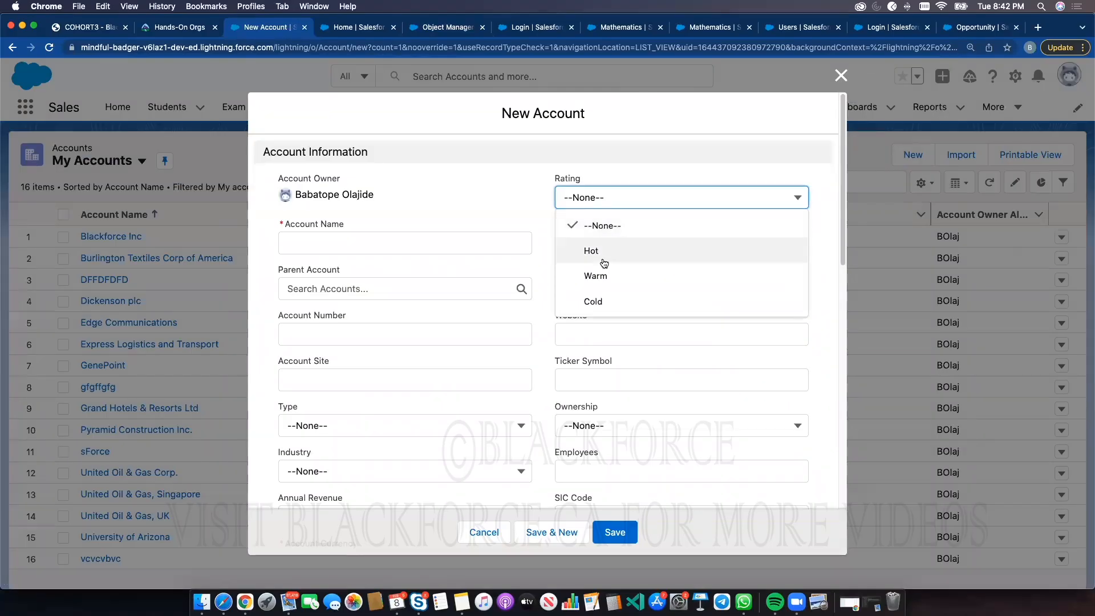
left_click(522, 186)
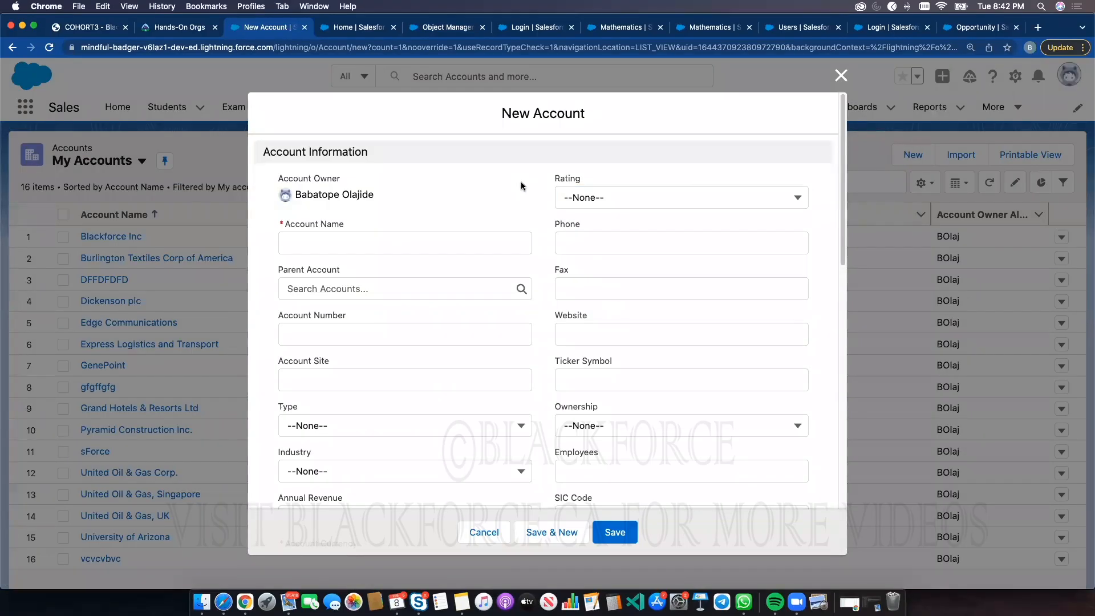
left_click(324, 431)
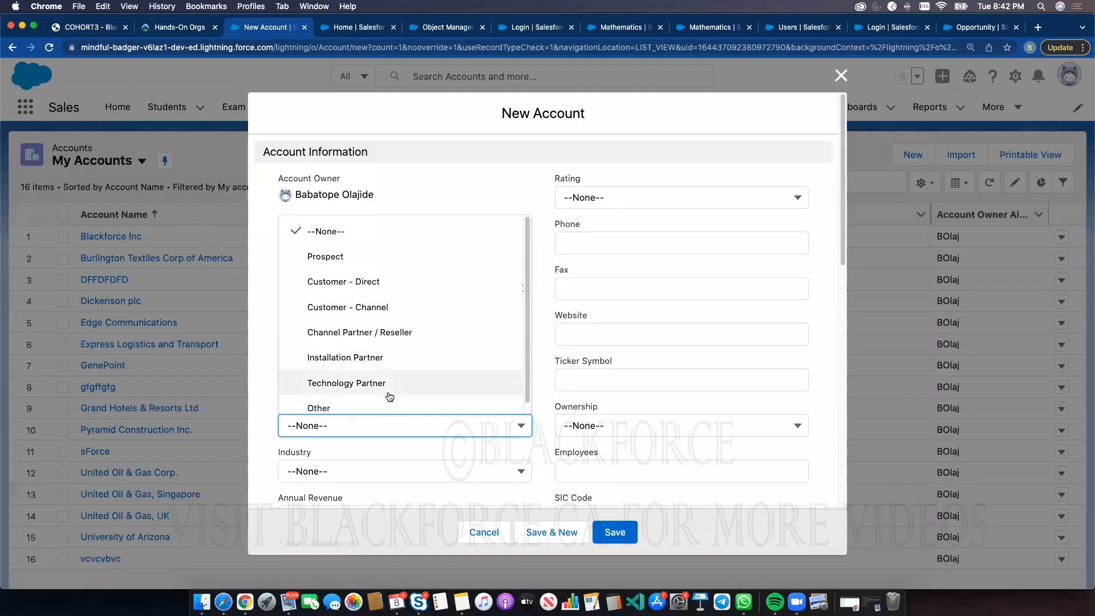
left_click(491, 179)
left_click(607, 197)
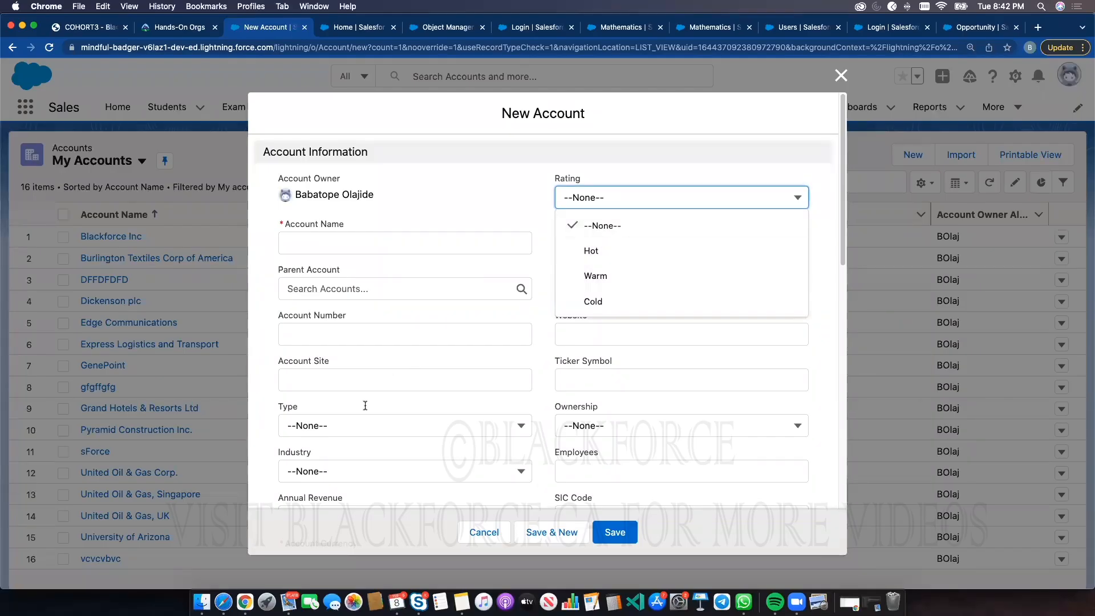
left_click(353, 425)
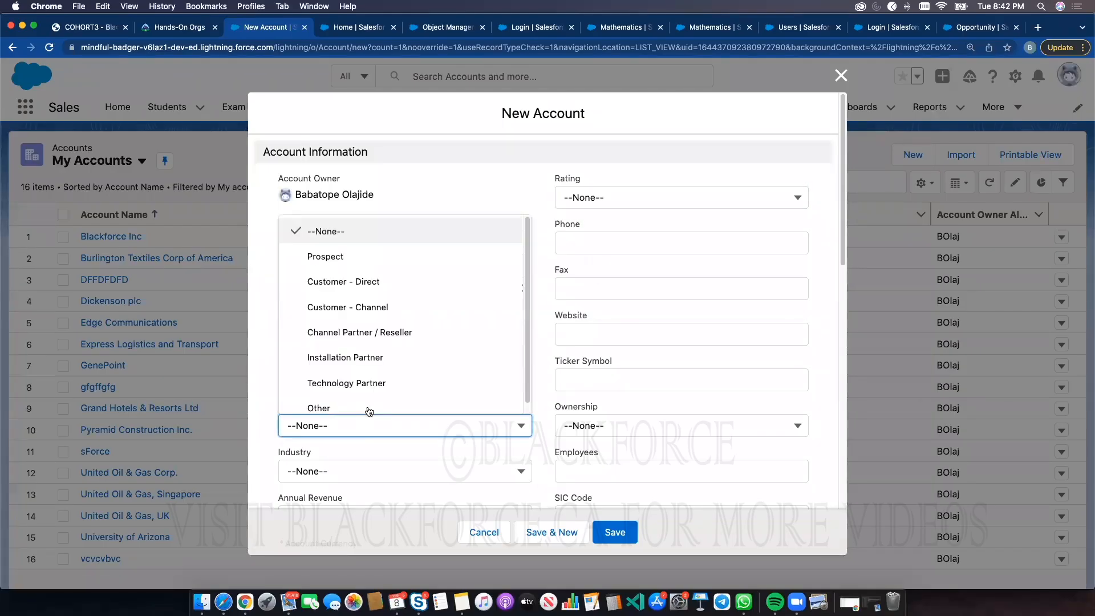
left_click(409, 162)
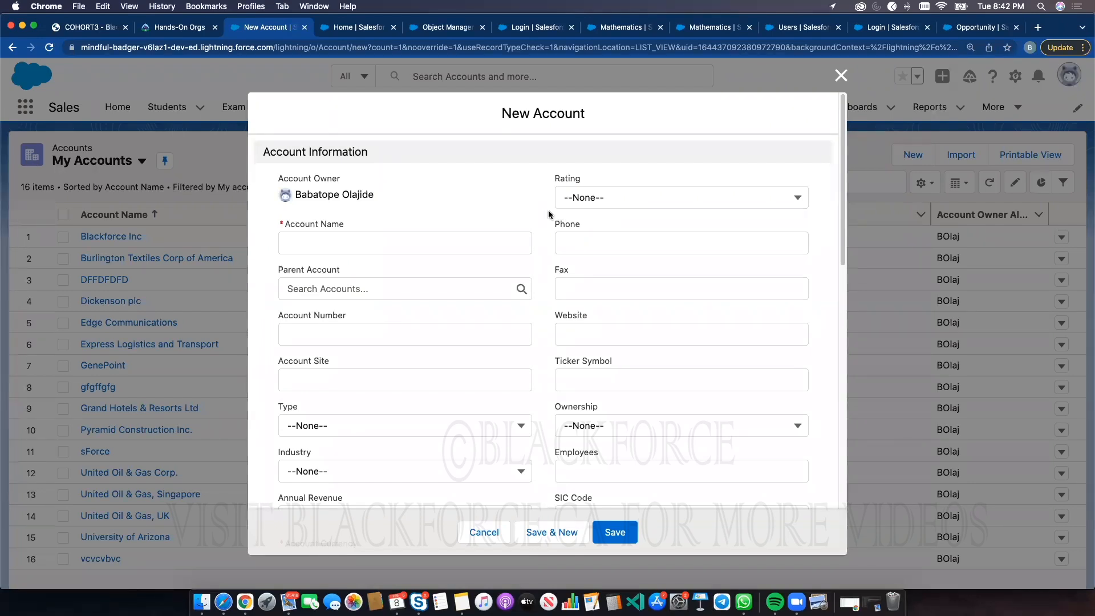
left_click(592, 197)
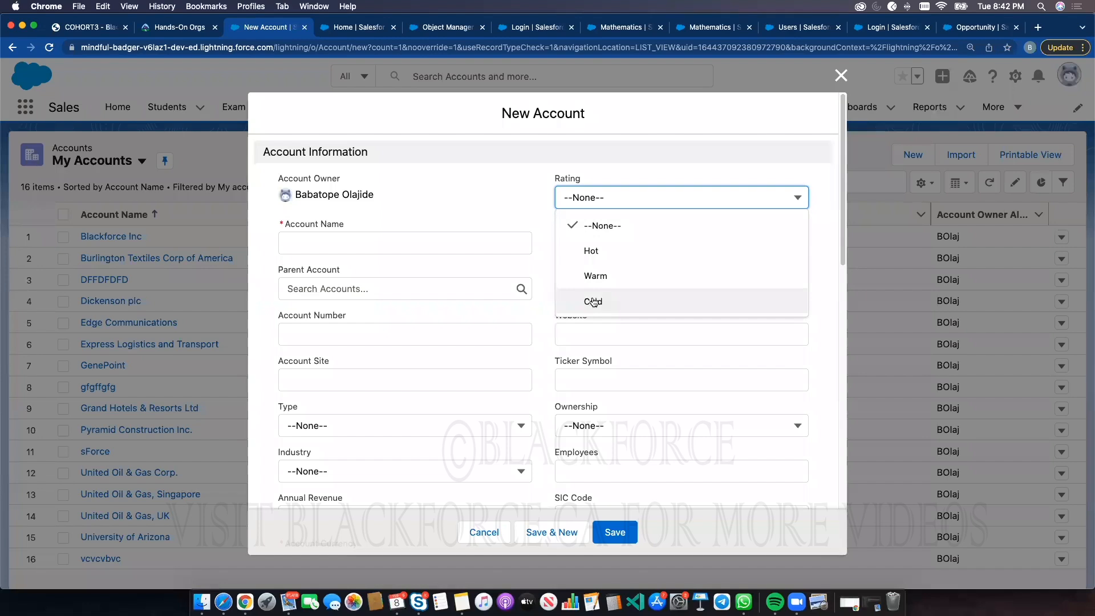
left_click(613, 202)
left_click(614, 201)
left_click(351, 419)
left_click(337, 427)
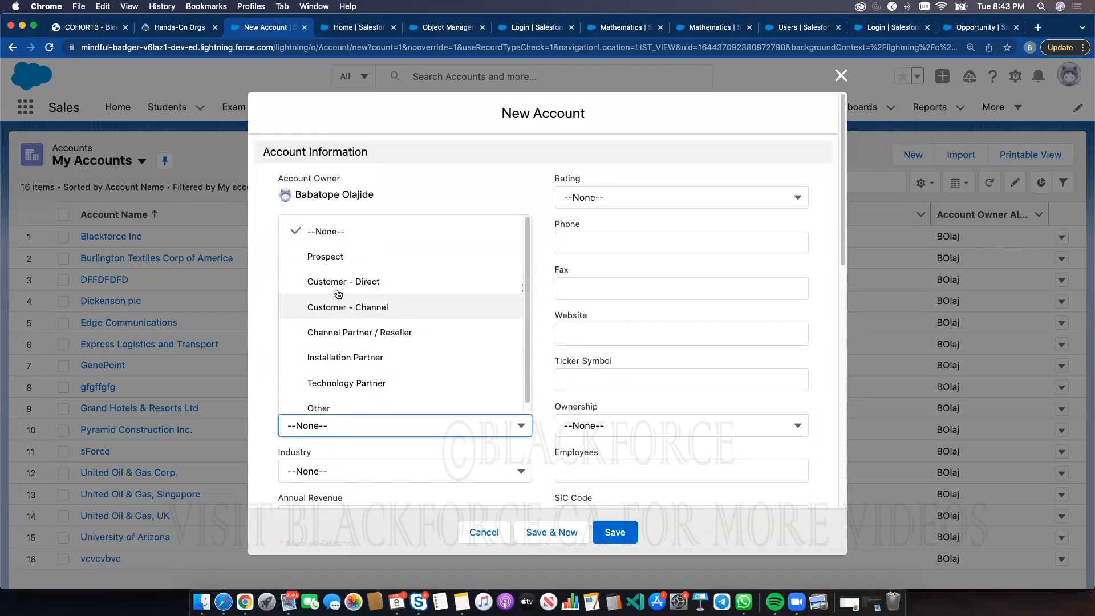
Open the Account object's Record Types in Object Manager and start creating a new record type
left_click(361, 30)
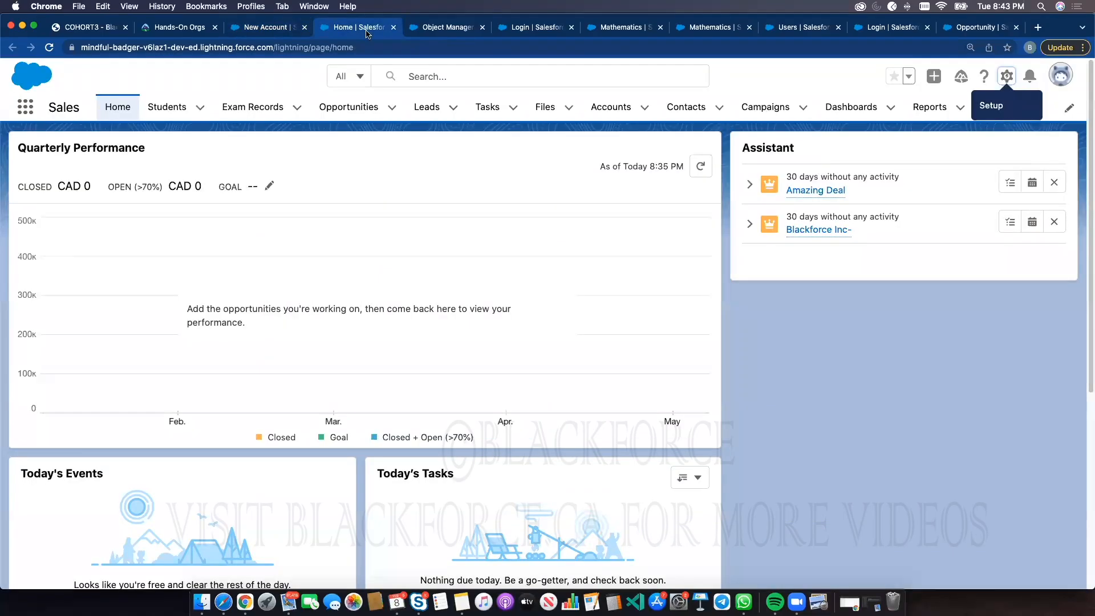
left_click(459, 30)
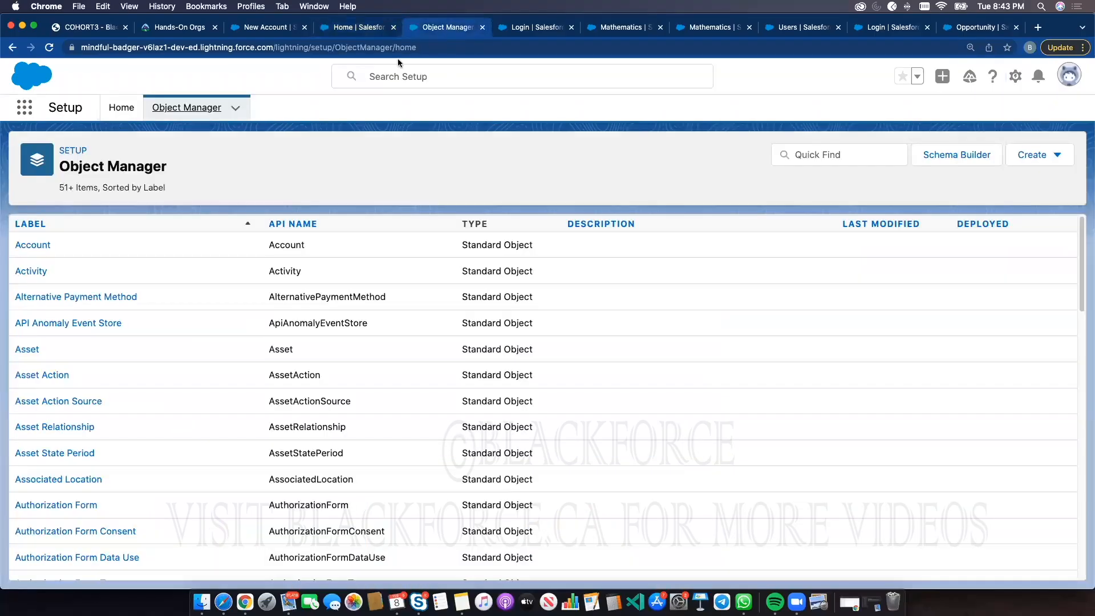
left_click(34, 246)
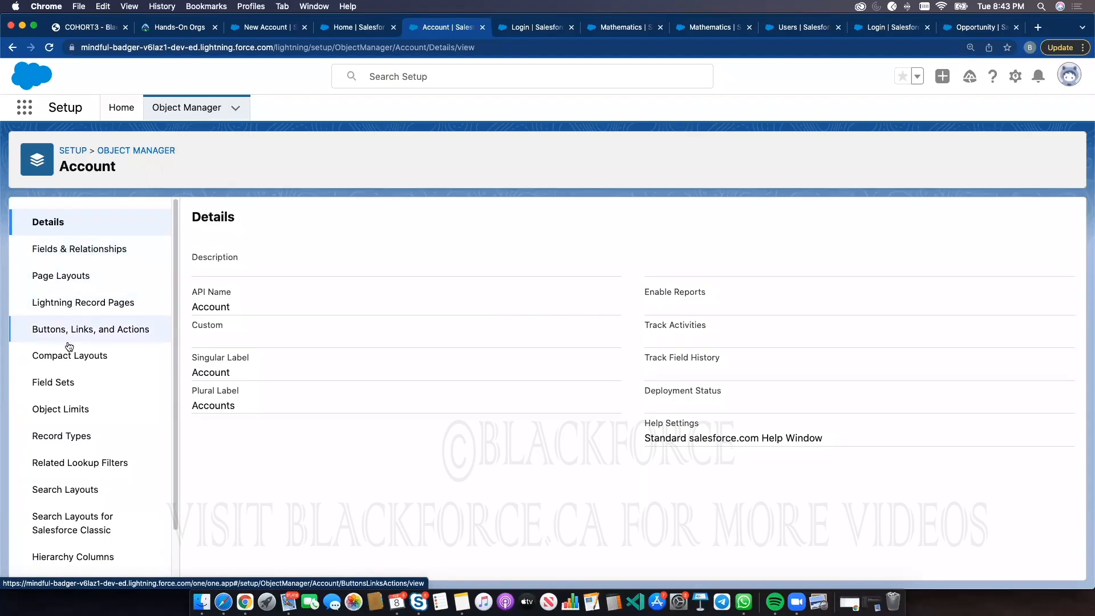
left_click(68, 437)
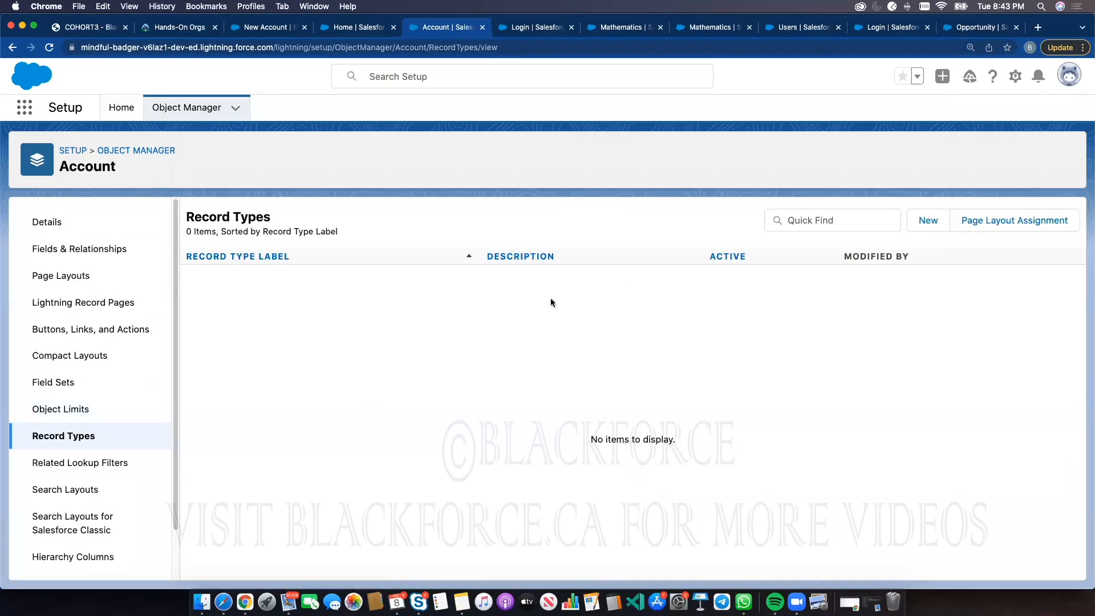
left_click(925, 220)
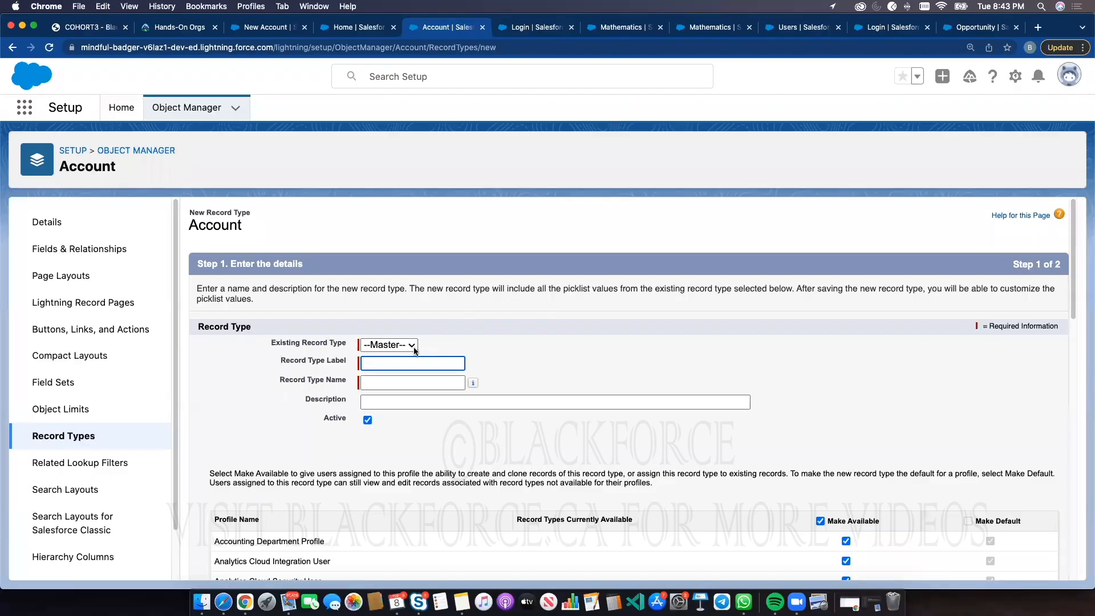
Enter Internal Account as the new Account record type's label, letting the name fill in as Internal_Account
left_click(405, 363)
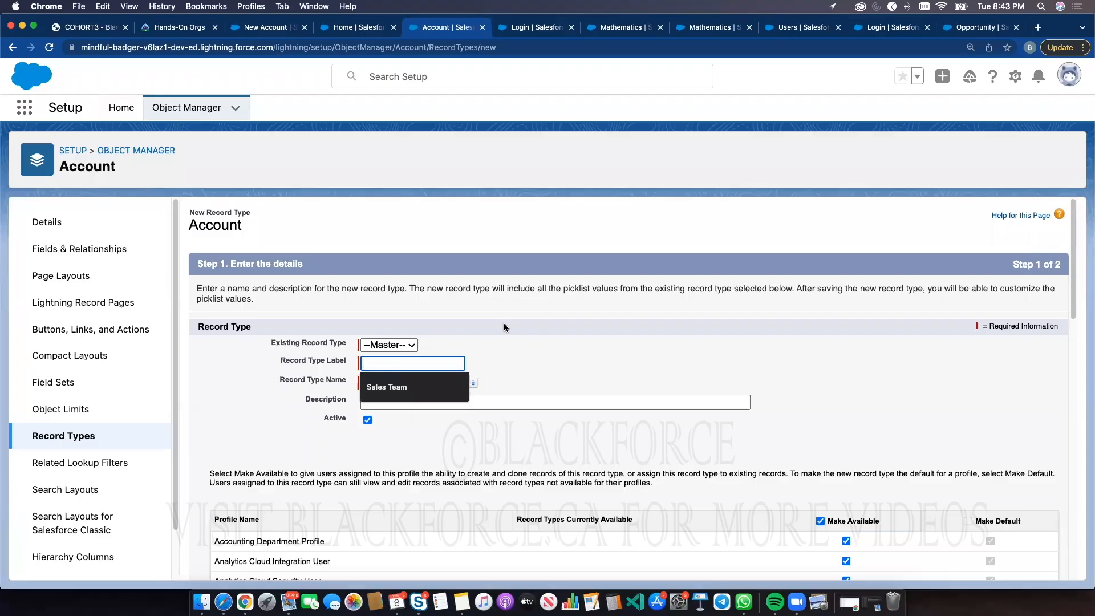
type("Internal Account")
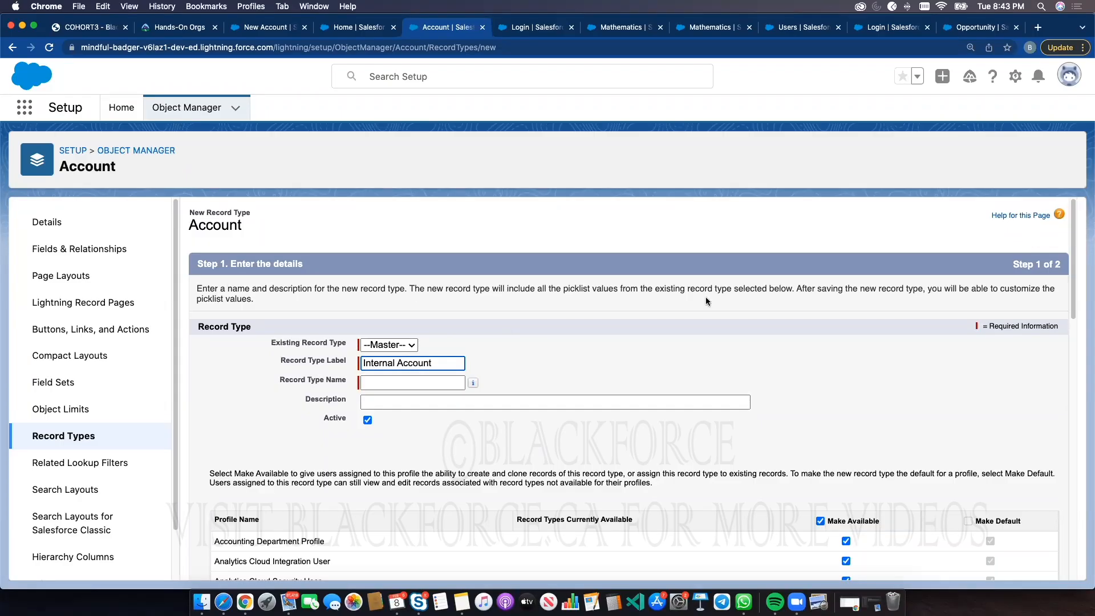
left_click(655, 371)
Make the Internal Account record type available only to the Accounting Department Profile and System Administrator profiles
scroll(730, 435, "down", 1)
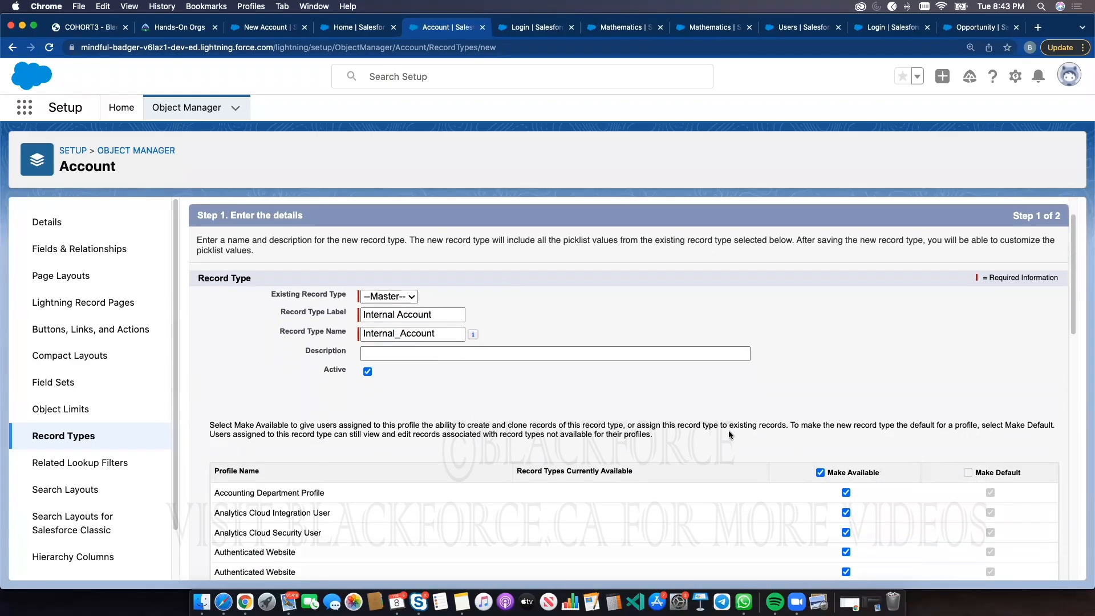
scroll(730, 435, "down", 2)
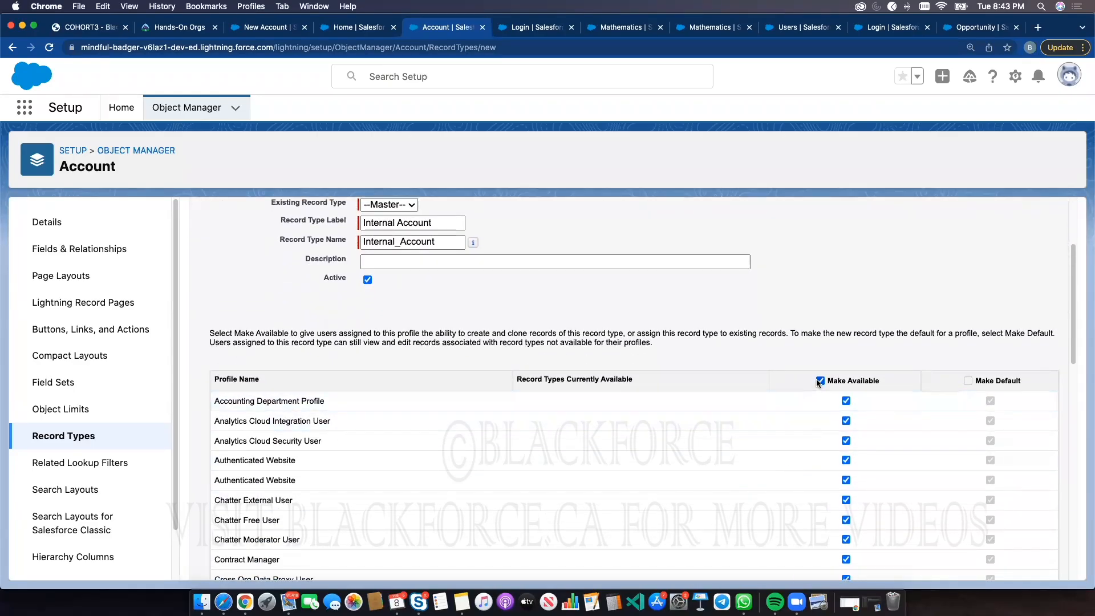
left_click(820, 381)
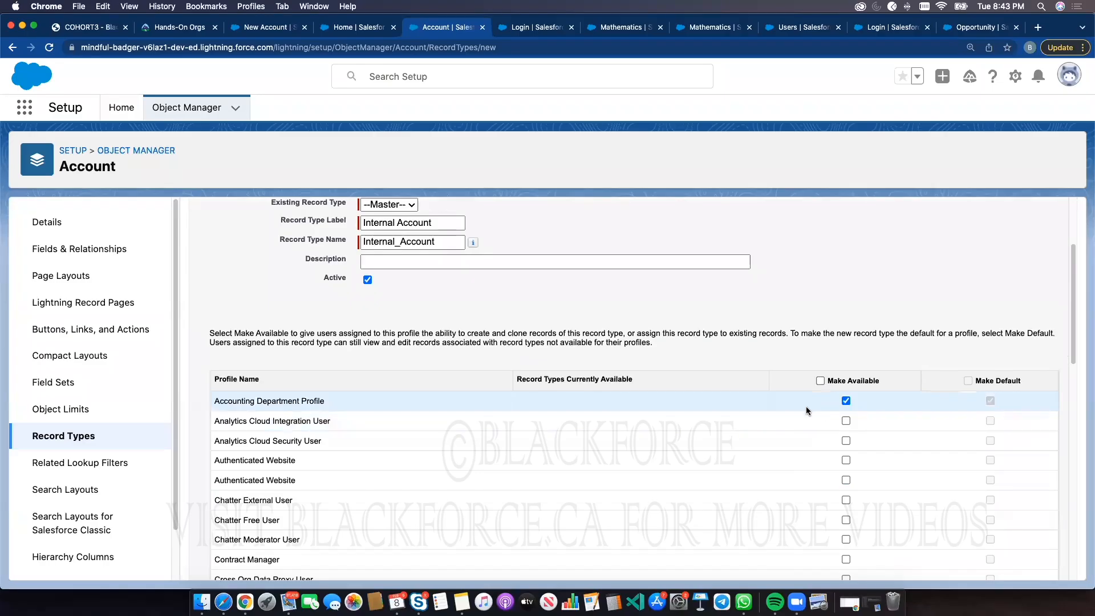
scroll(400, 274, "up", 1)
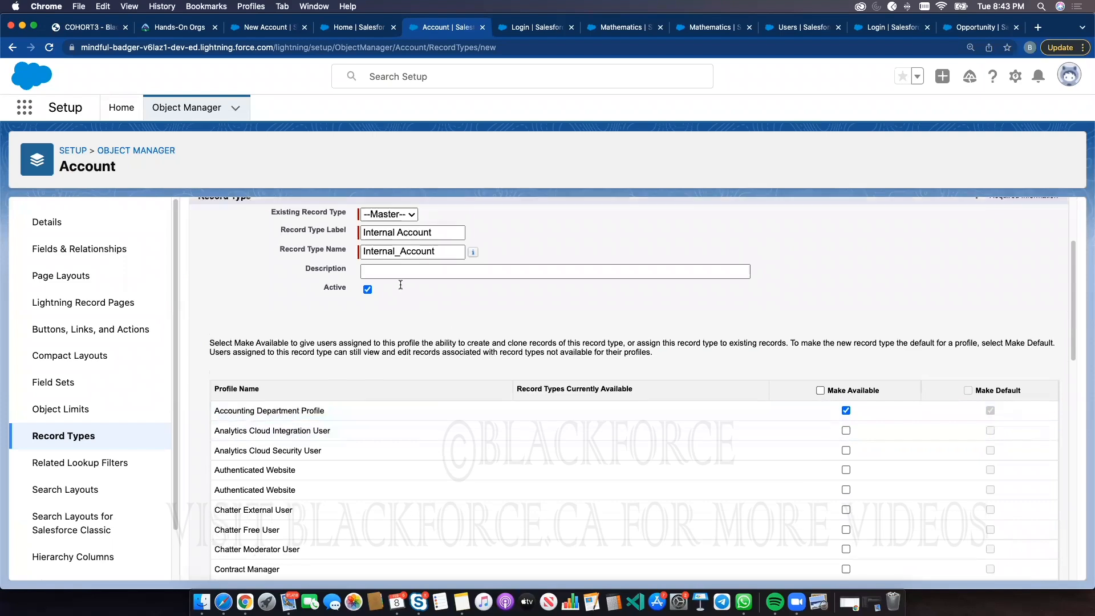
scroll(456, 457, "down", 1)
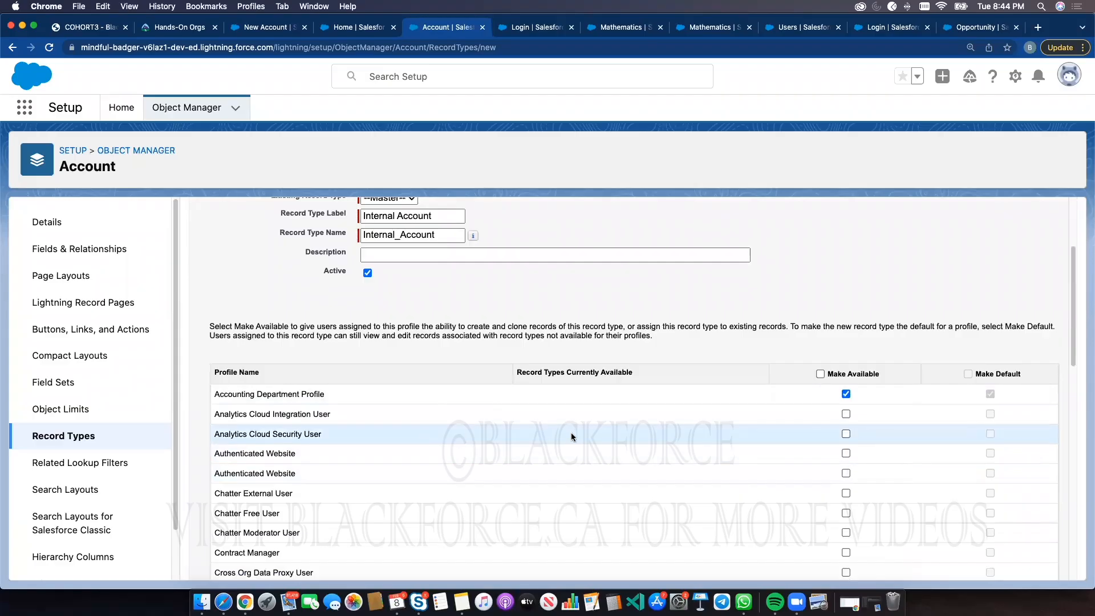
scroll(596, 432, "down", 2)
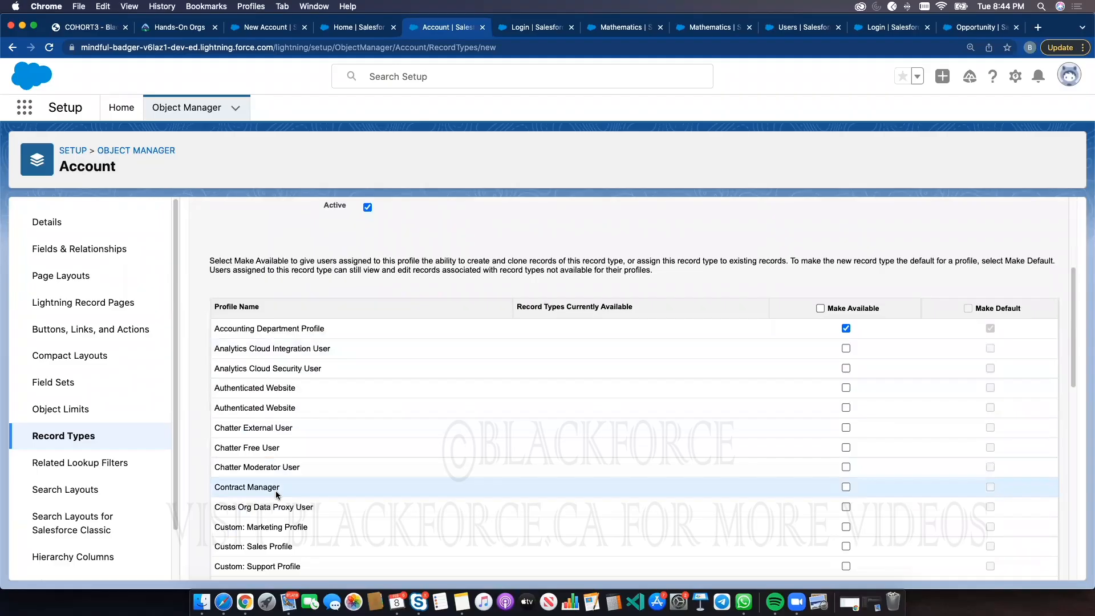
scroll(415, 475, "down", 10)
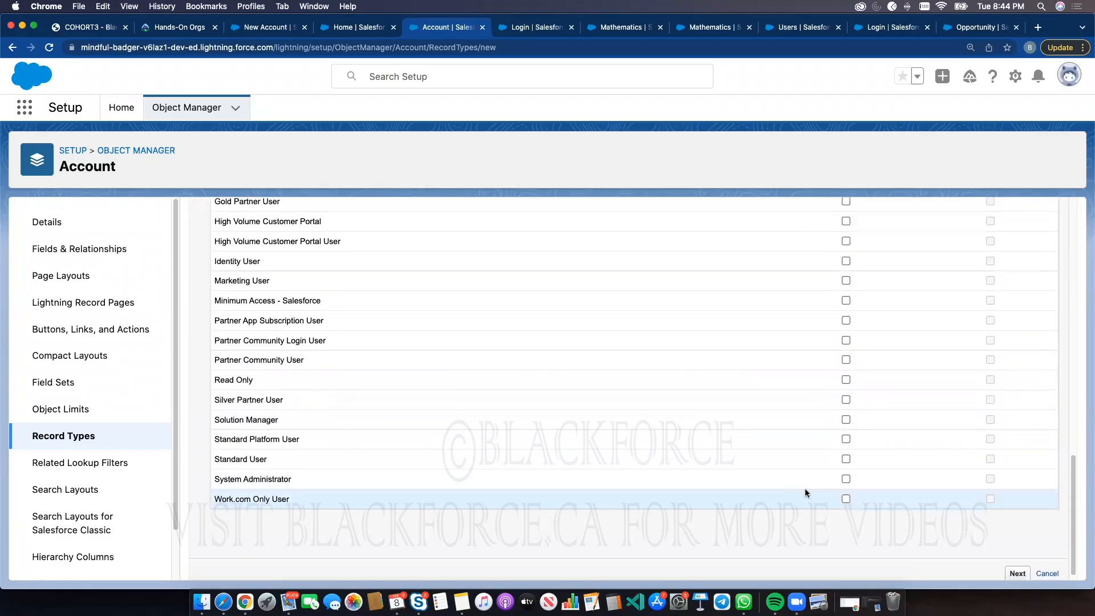
left_click(846, 479)
Continue to page layout assignment, choose a different layout per profile, then leave without saving
scroll(850, 347, "up", 15)
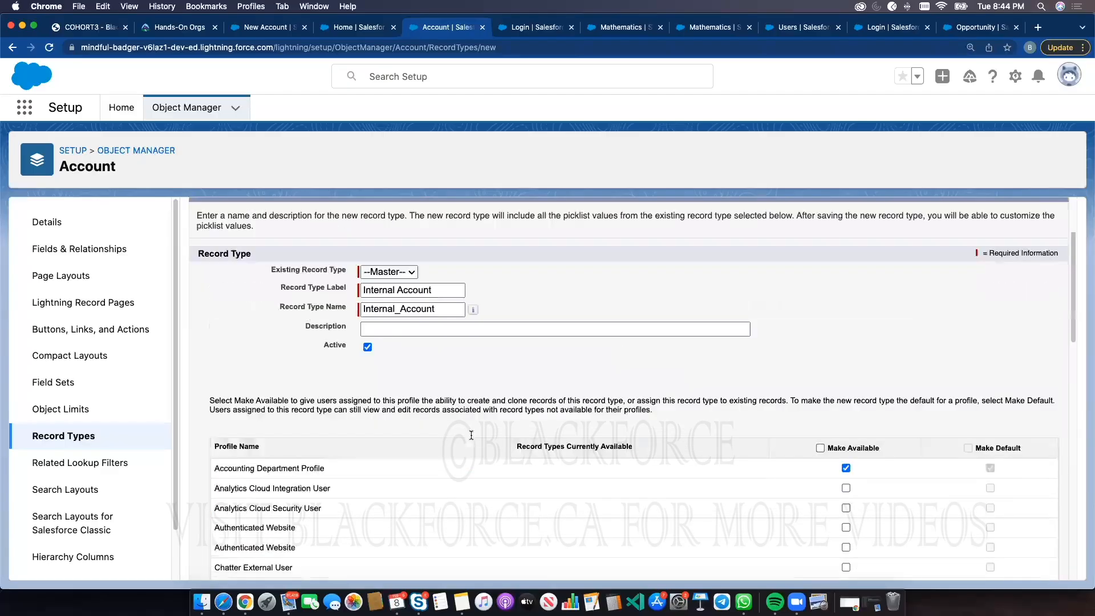
scroll(471, 435, "up", 3)
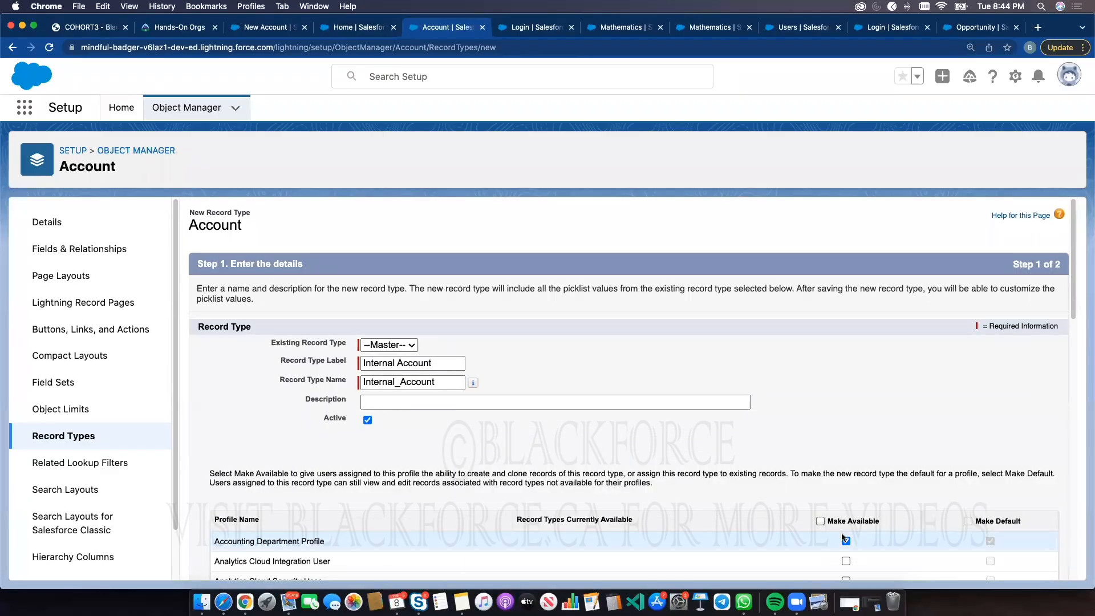
scroll(813, 477, "down", 10)
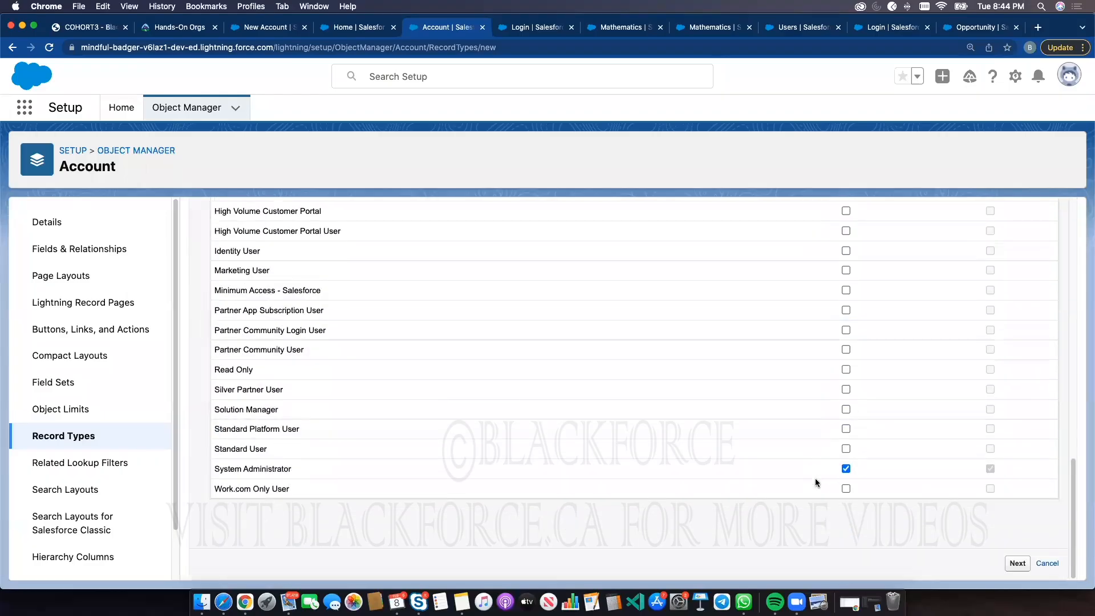
left_click(1016, 563)
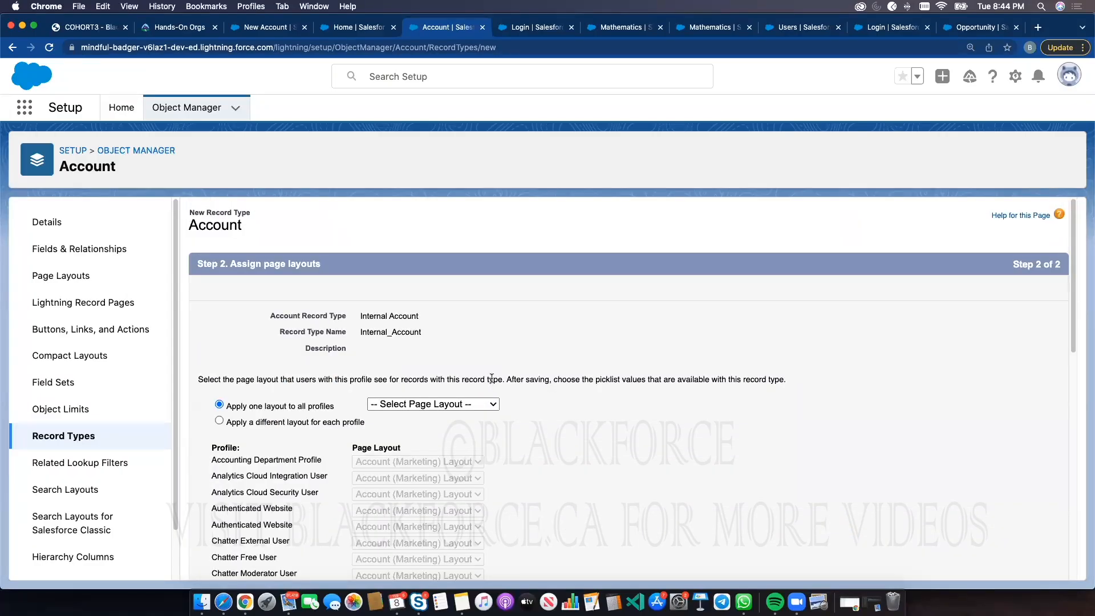
scroll(465, 383, "down", 5)
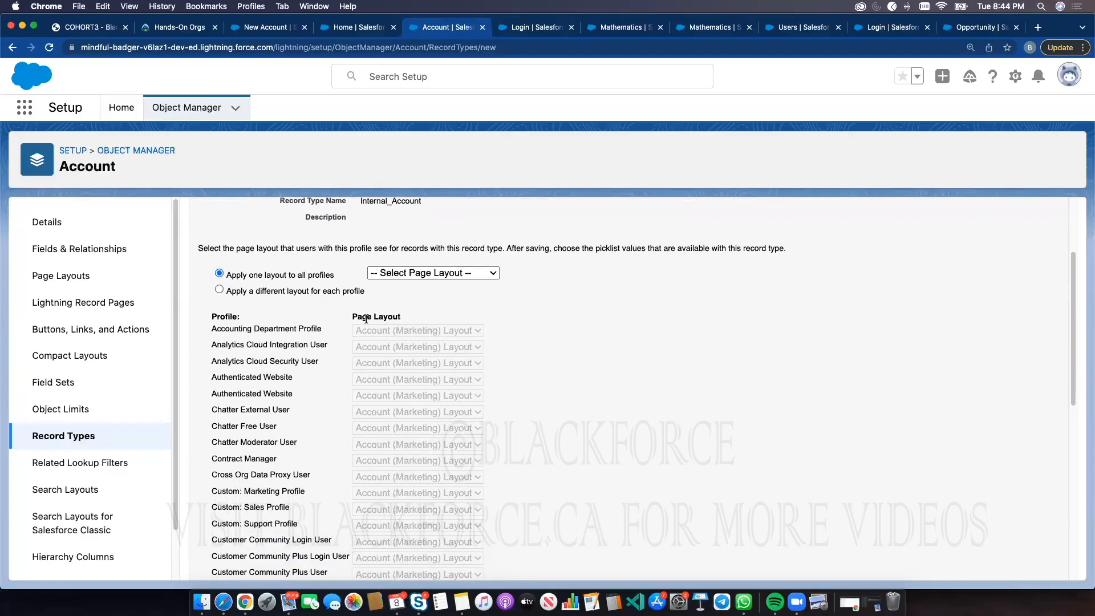
left_click(349, 294)
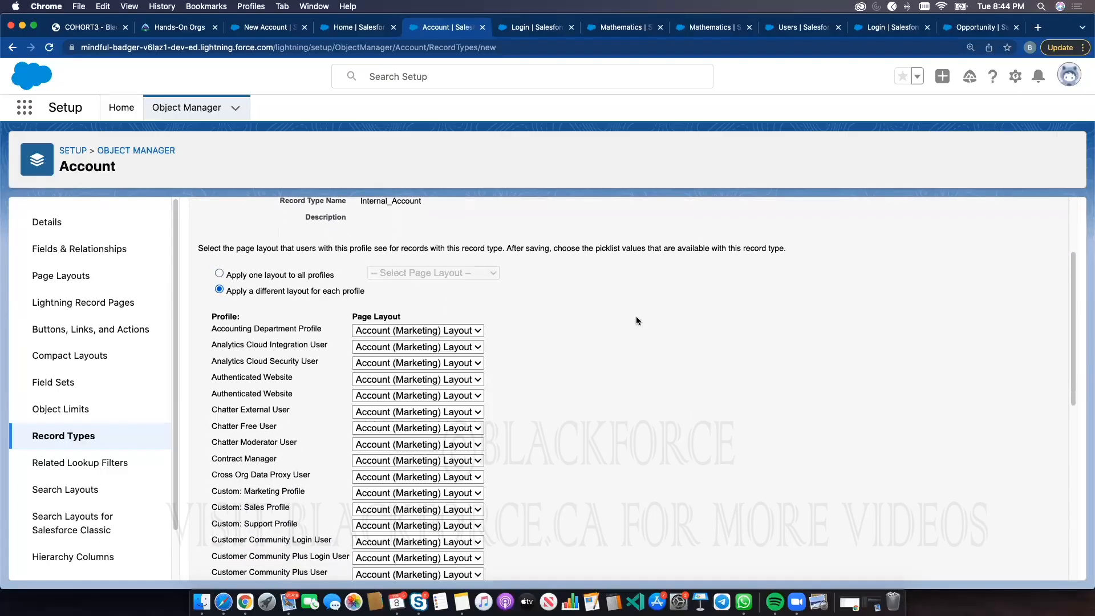
scroll(827, 337, "down", 4)
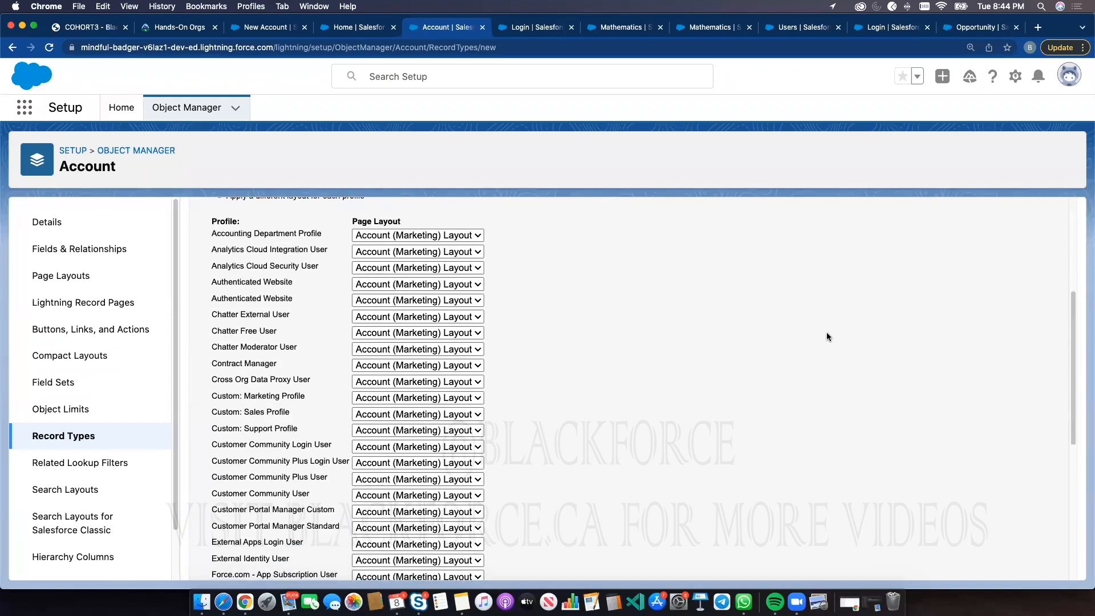
scroll(826, 336, "down", 10)
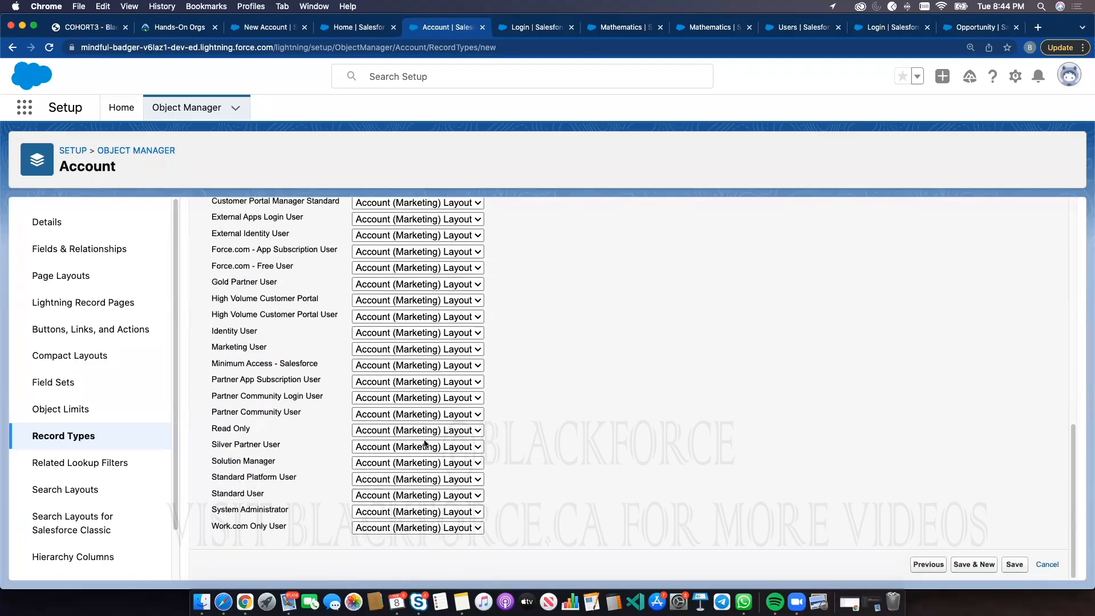
scroll(450, 431, "up", 15)
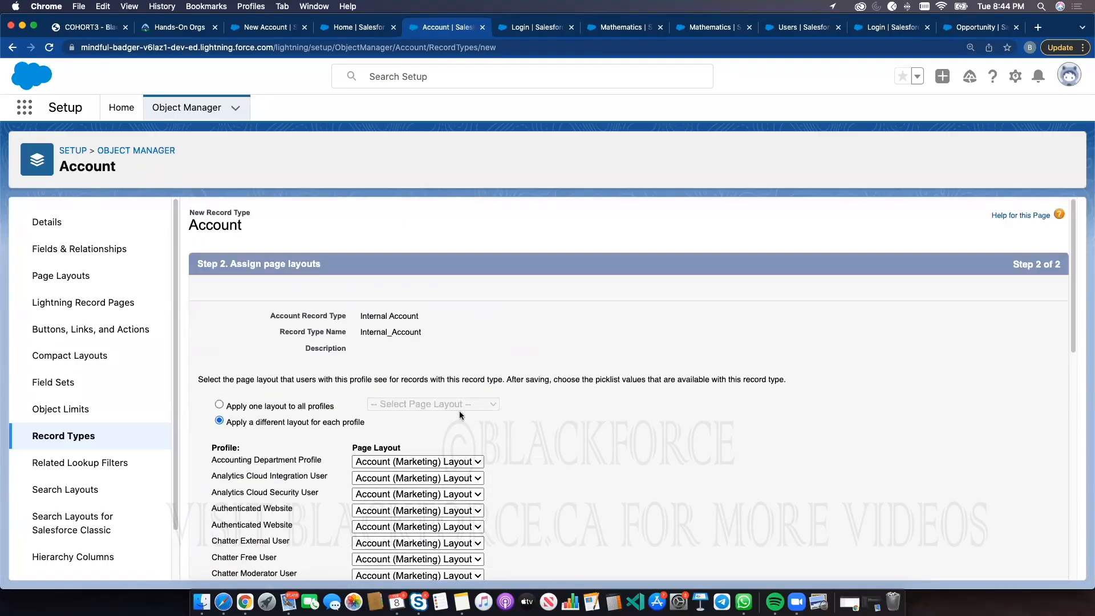
left_click(184, 118)
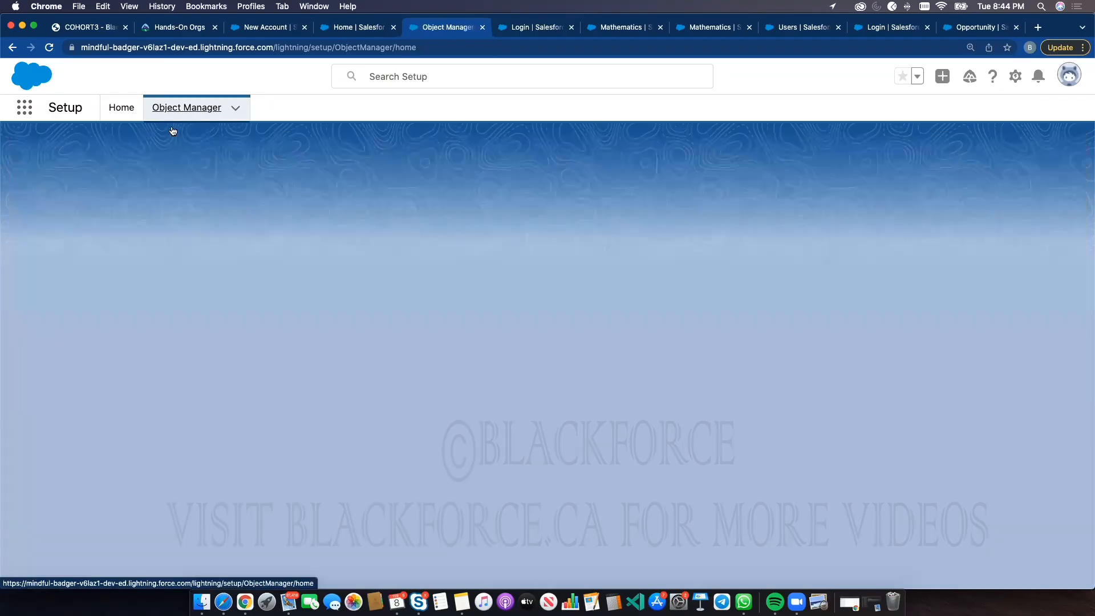
Find the Exam Record object in Object Manager and start a new record type for it
left_click(862, 154)
type("exam")
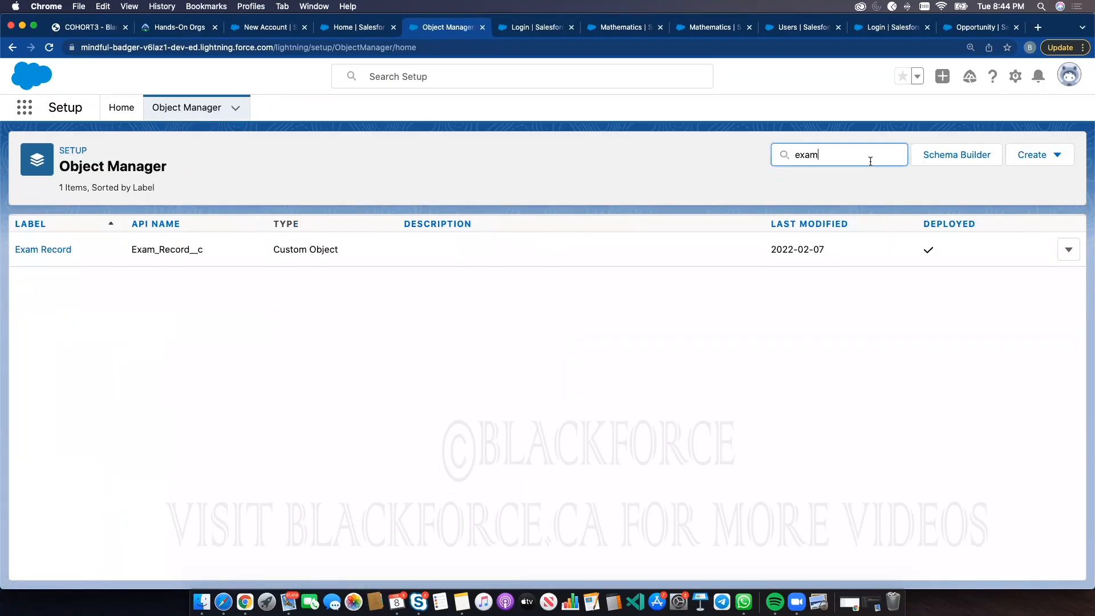
left_click(60, 254)
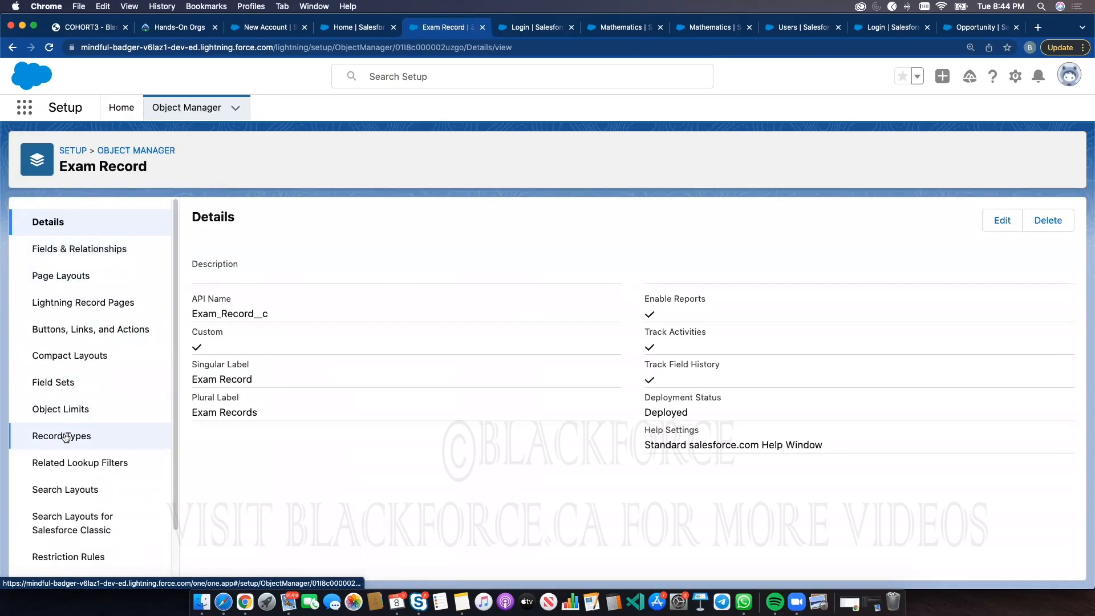
left_click(65, 437)
left_click(930, 222)
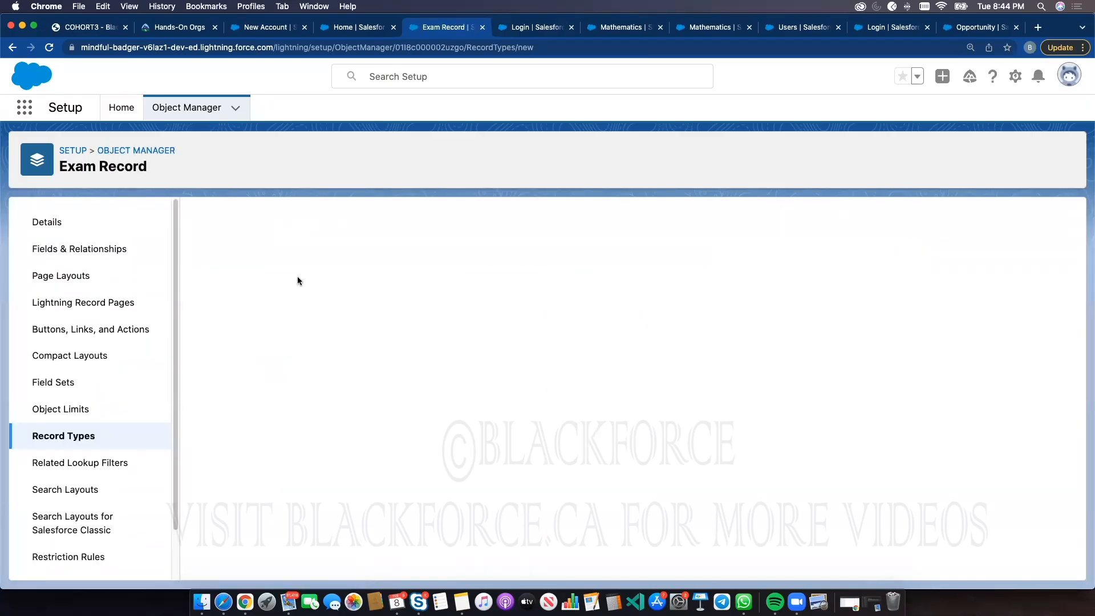
Set the record type label to Internal Exams with the name Internal_Exams
left_click(394, 363)
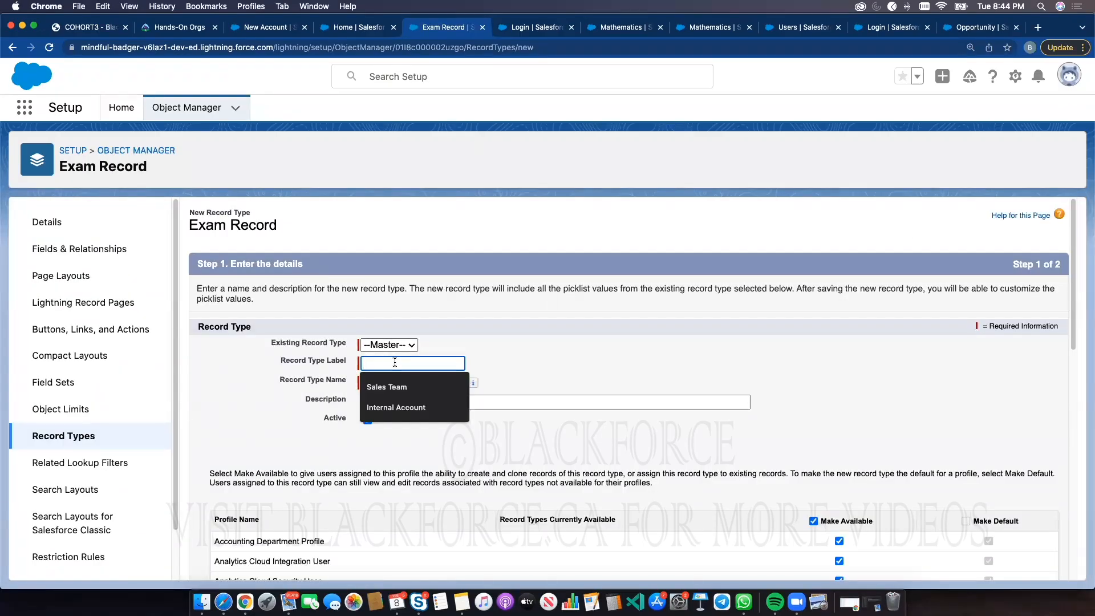
type("Internal Exams")
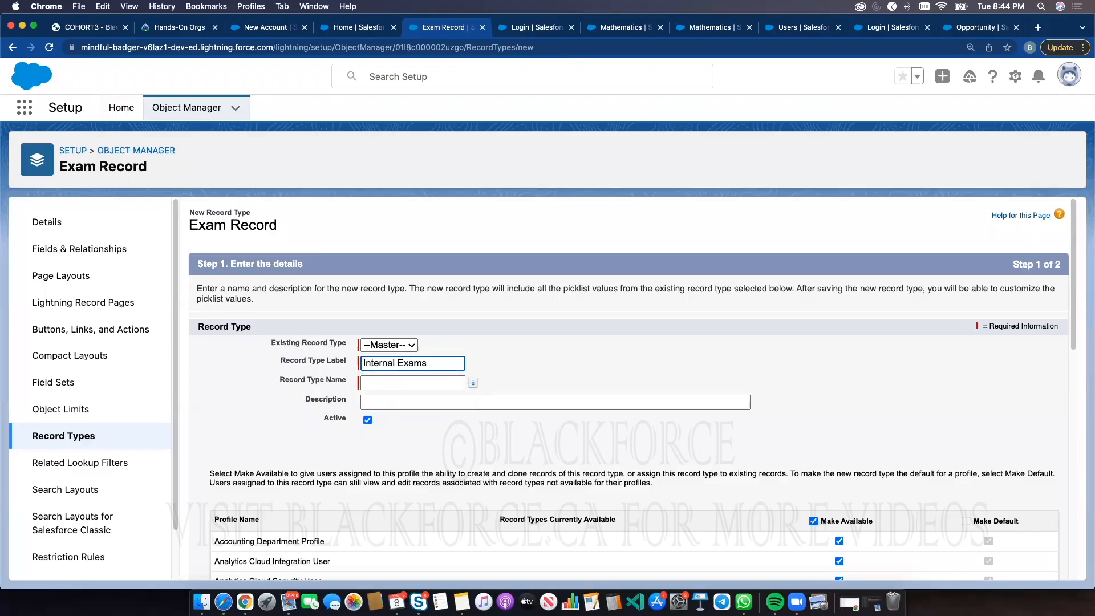
left_click(535, 336)
Make the Internal Exams record type available only to the System Administrator profile
scroll(824, 416, "down", 4)
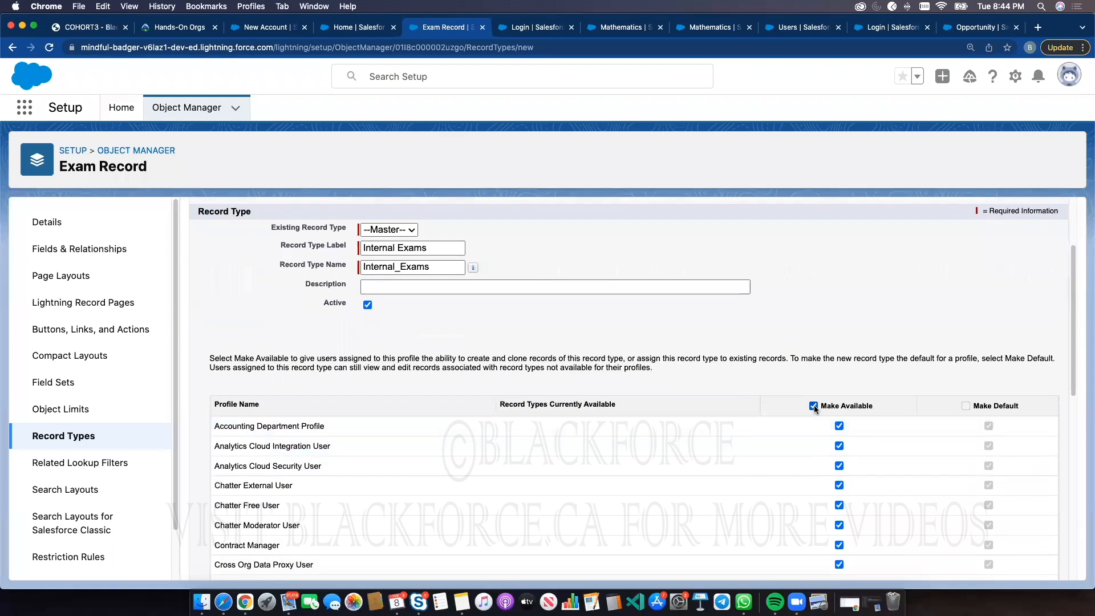
left_click(813, 405)
left_click(838, 426)
scroll(833, 456, "down", 8)
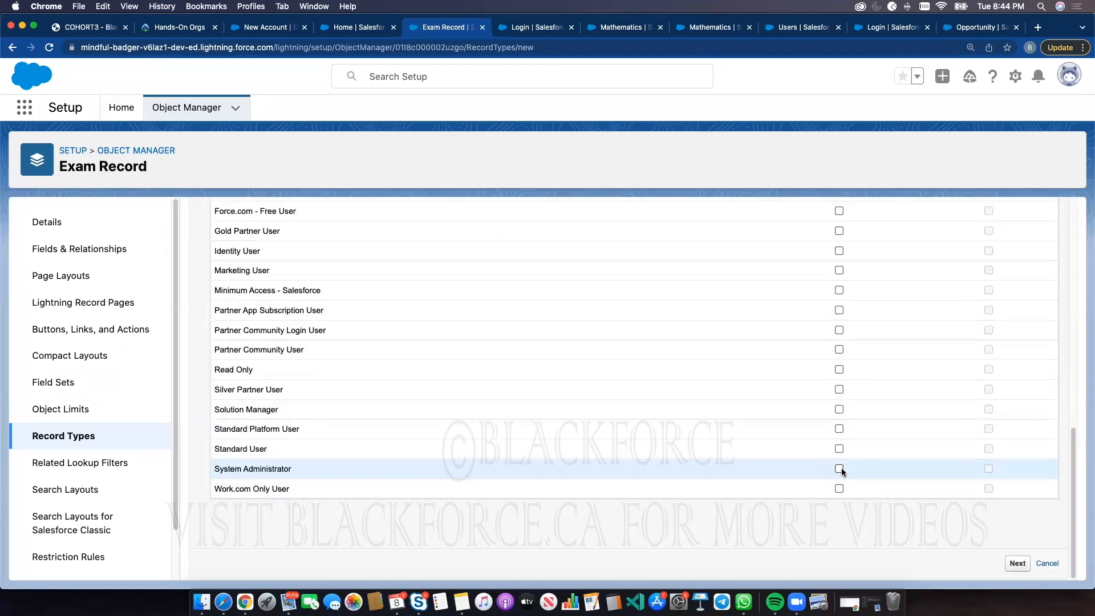
left_click(839, 468)
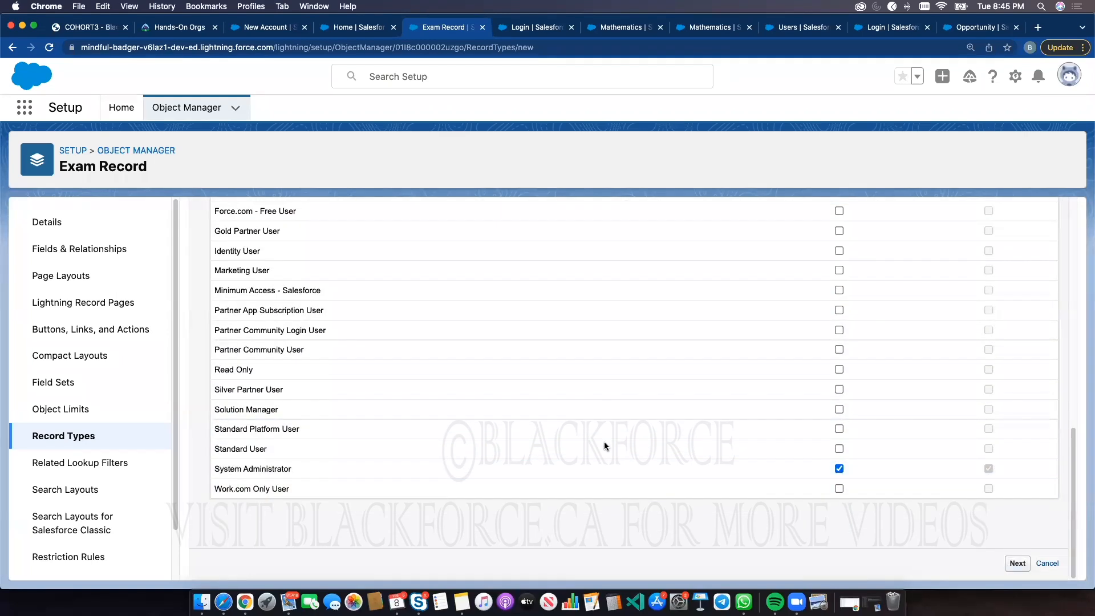
Proceed to page layout assignment and choose to apply a different layout for each profile
scroll(484, 353, "down", 2)
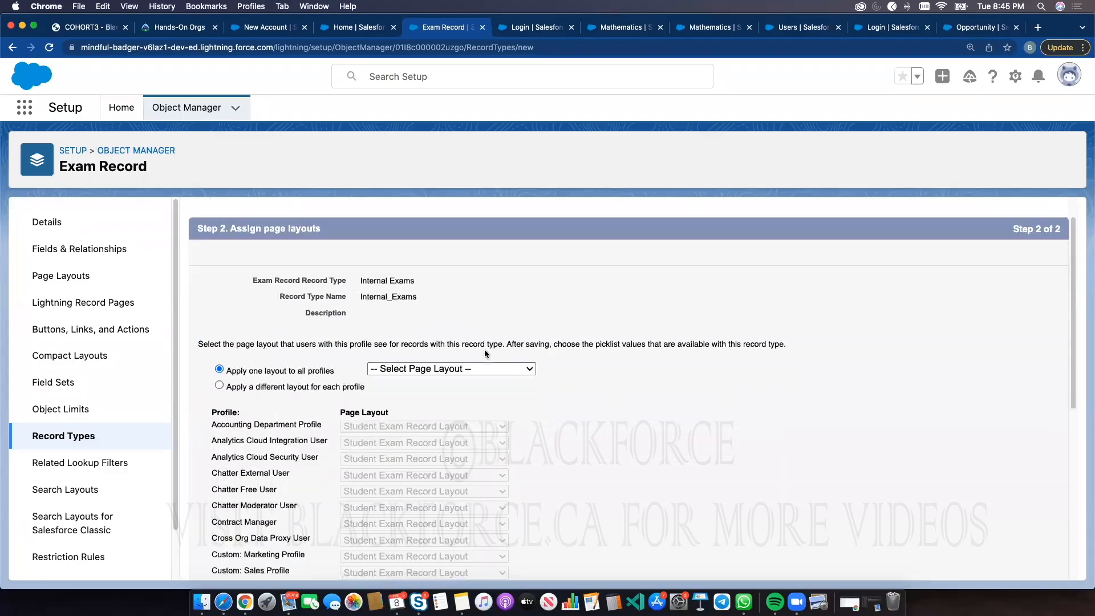
scroll(484, 349, "up", 2)
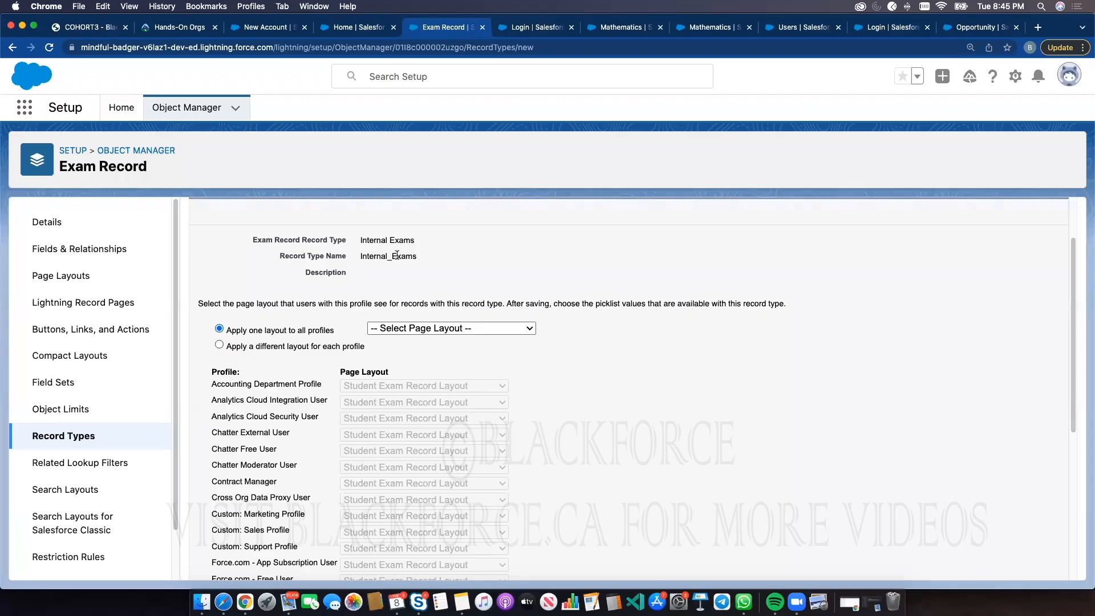
left_click(297, 346)
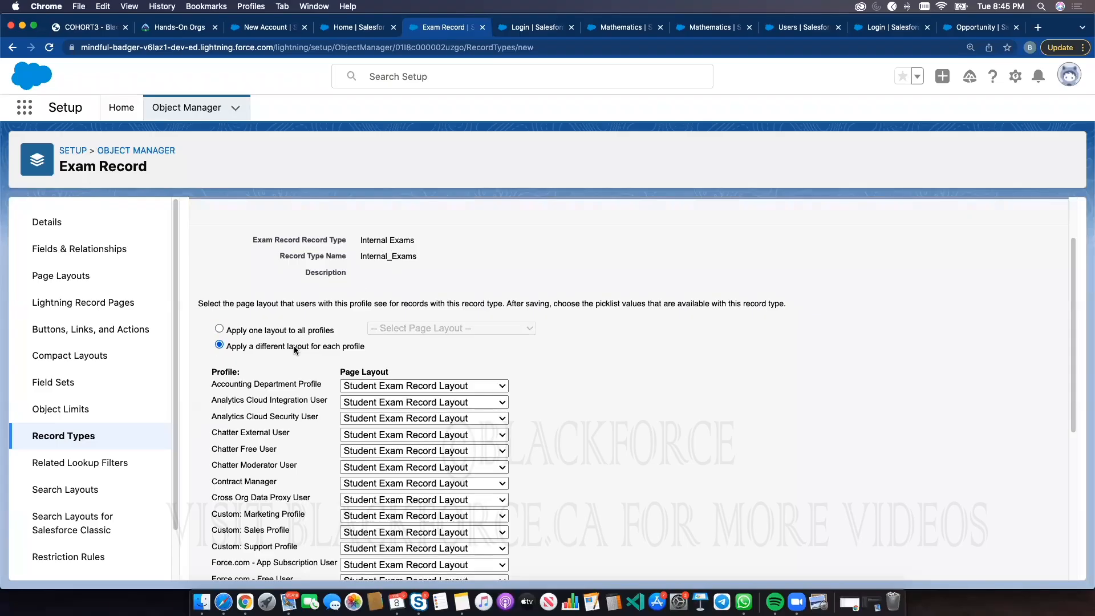
left_click(435, 386)
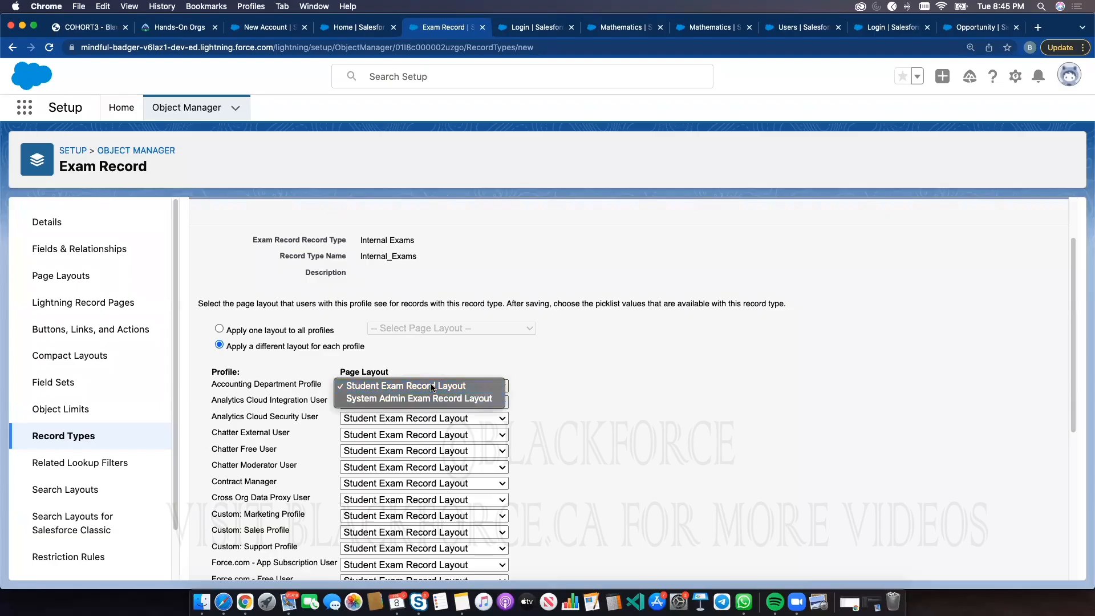
left_click(432, 386)
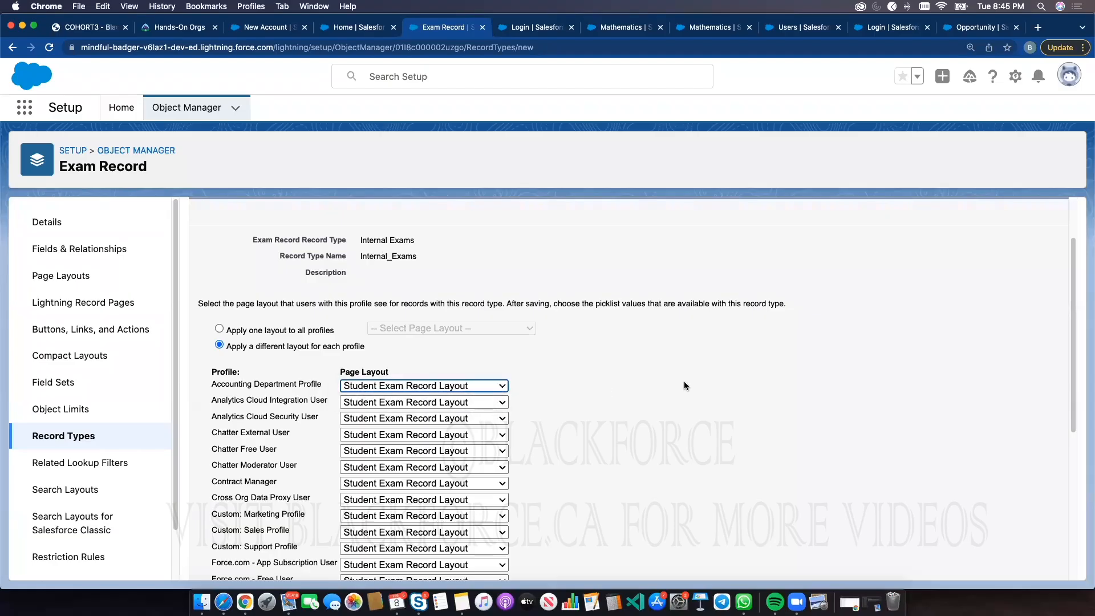
Assign the System Admin Exam Record Layout to the System Administrator profile and save the record type
scroll(655, 428, "down", 5)
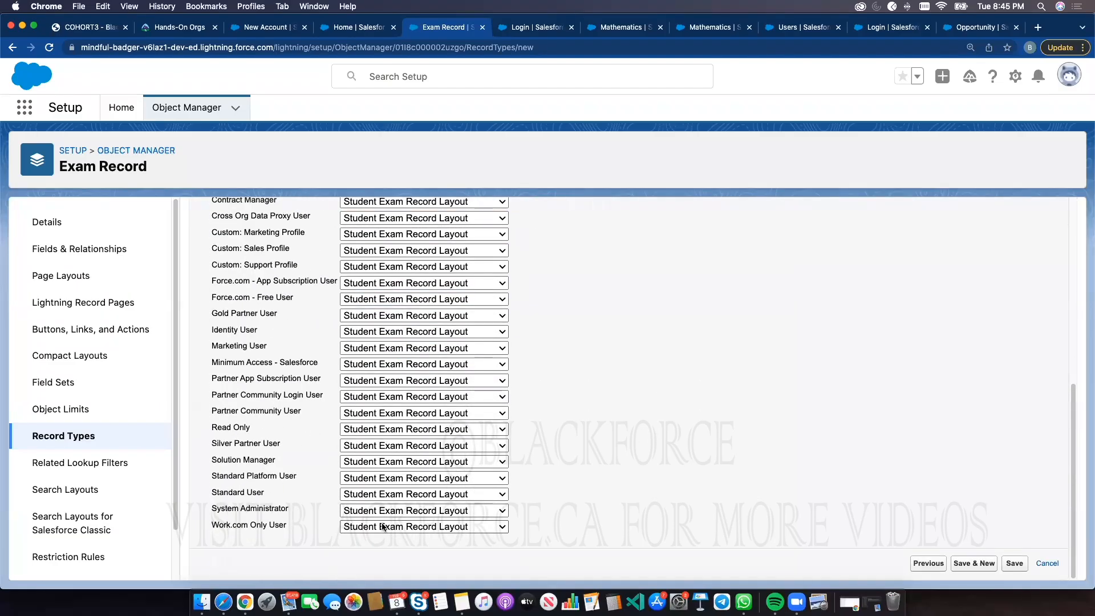
left_click(413, 512)
left_click(402, 524)
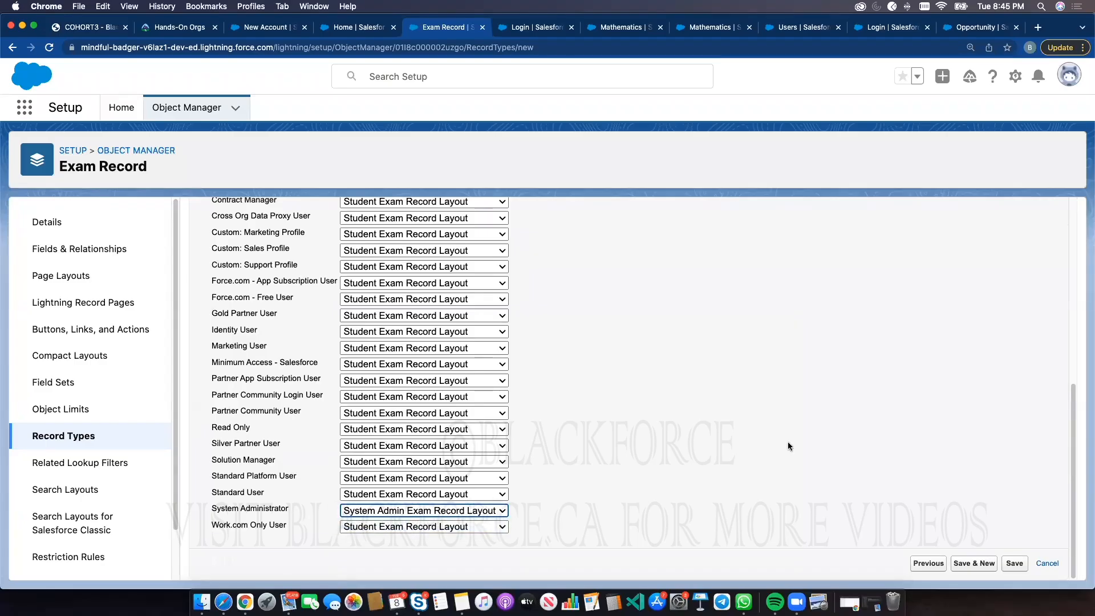
left_click(1018, 565)
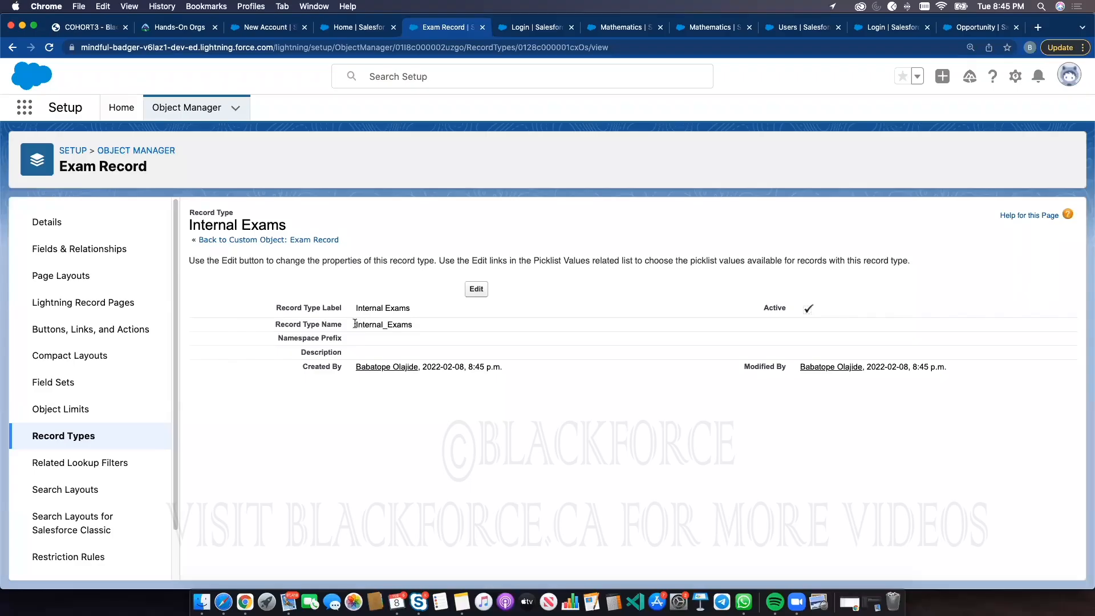
Create a new Exam Record page layout named Internal Exam Record without cloning an existing layout
left_click(57, 275)
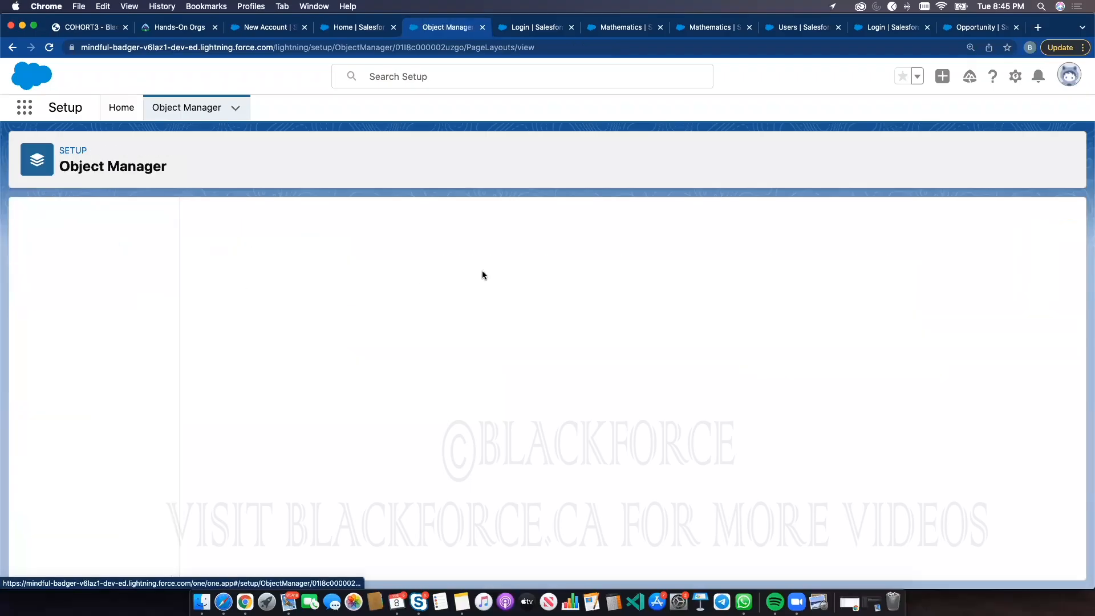
left_click(925, 220)
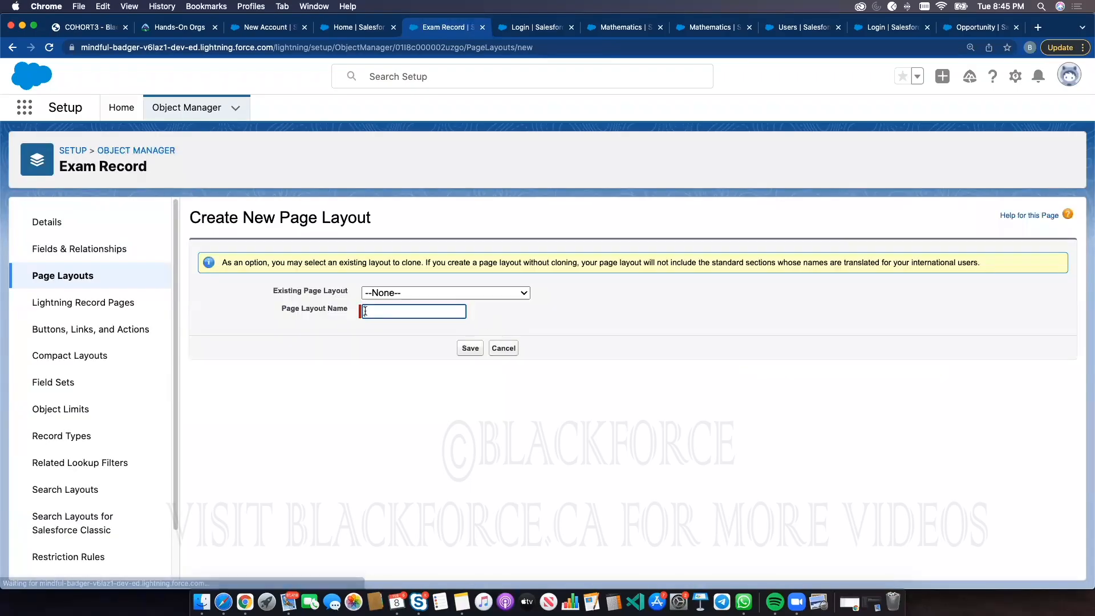
left_click(371, 312)
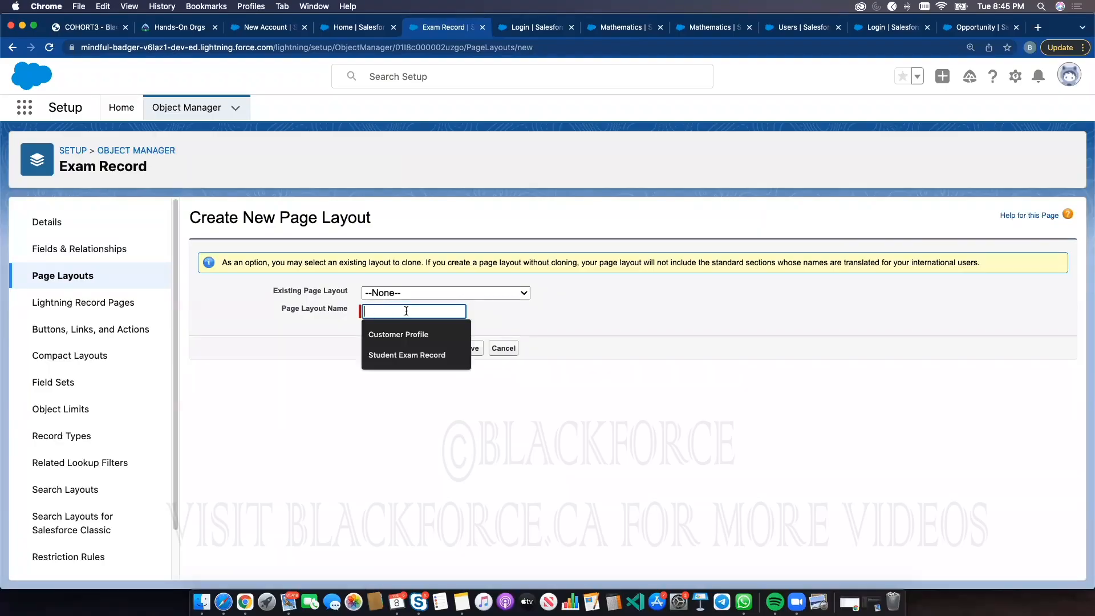
type("Internal Exam Recor")
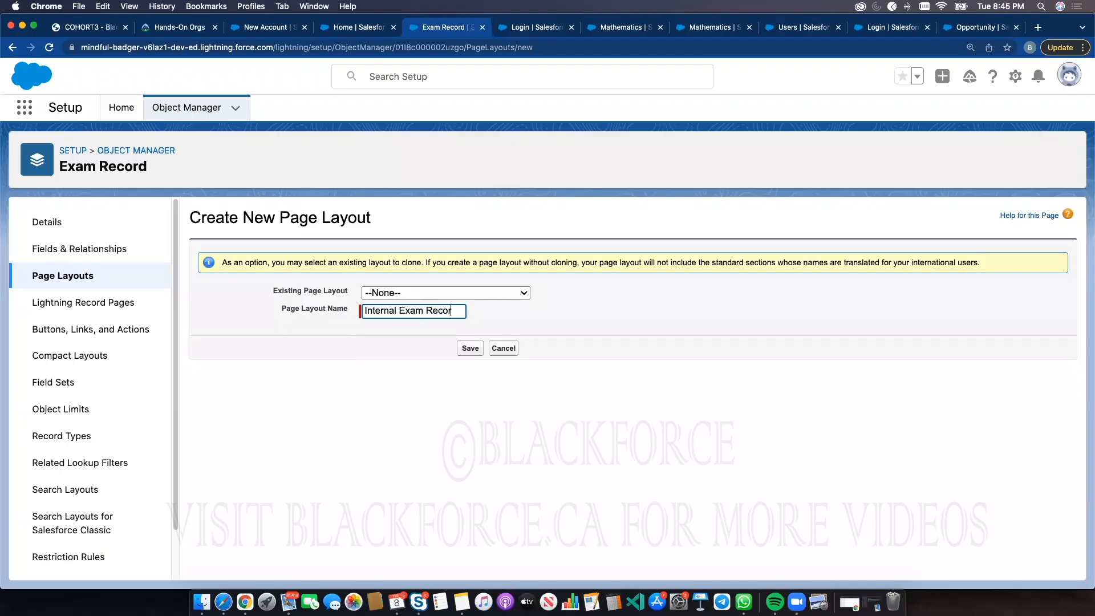
type("d")
left_click(462, 348)
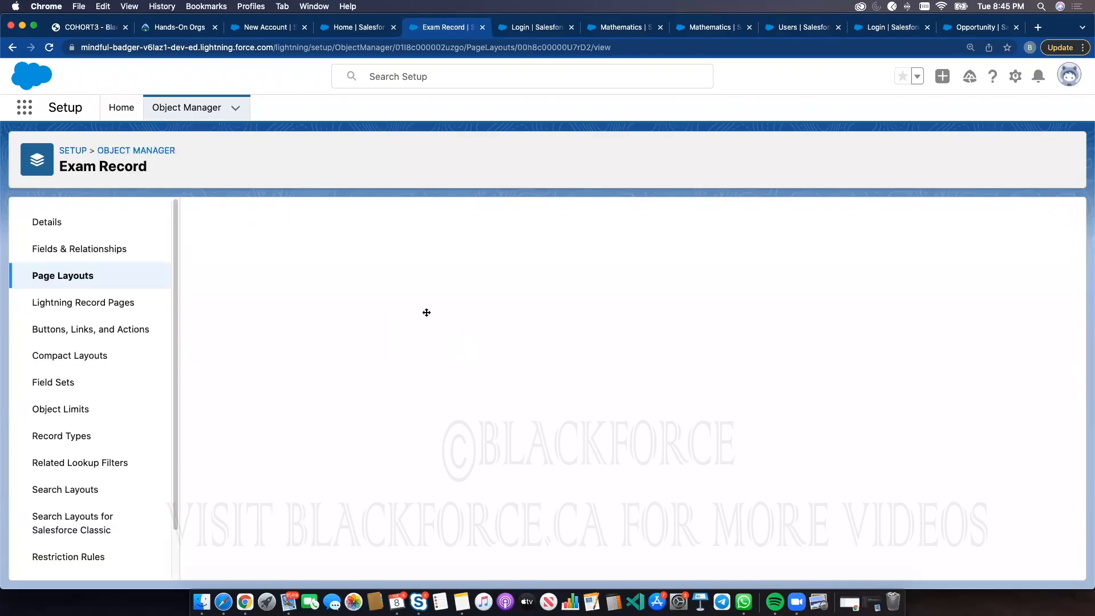
Add the Lecturer Remarks field to the Exam Record Detail section of the Internal Exam Record layout and save it
scroll(480, 417, "down", 10)
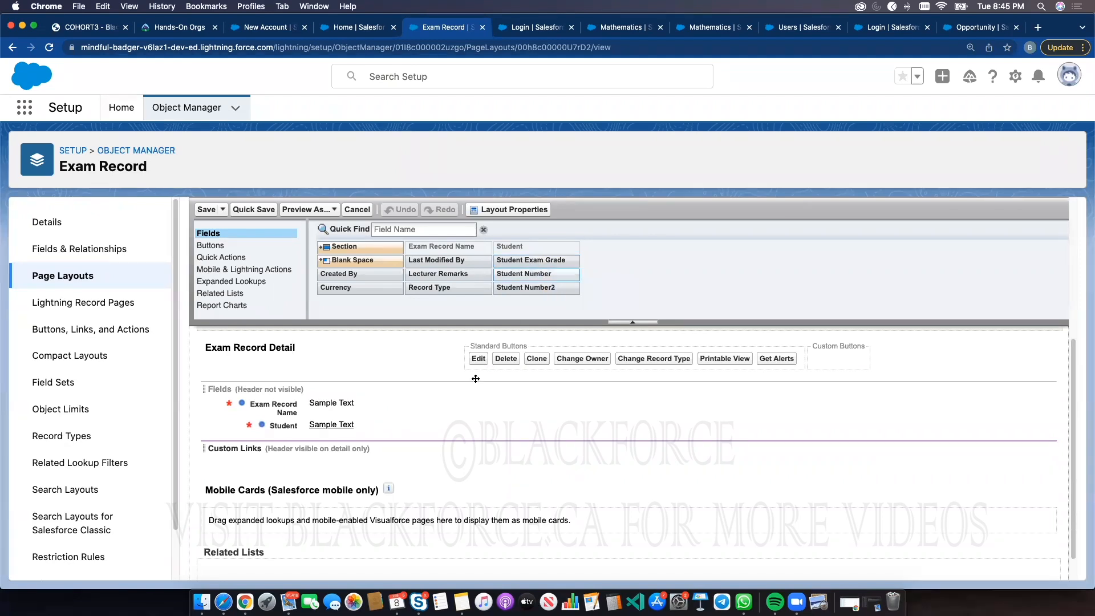
scroll(475, 378, "down", 1)
scroll(474, 337, "up", 1)
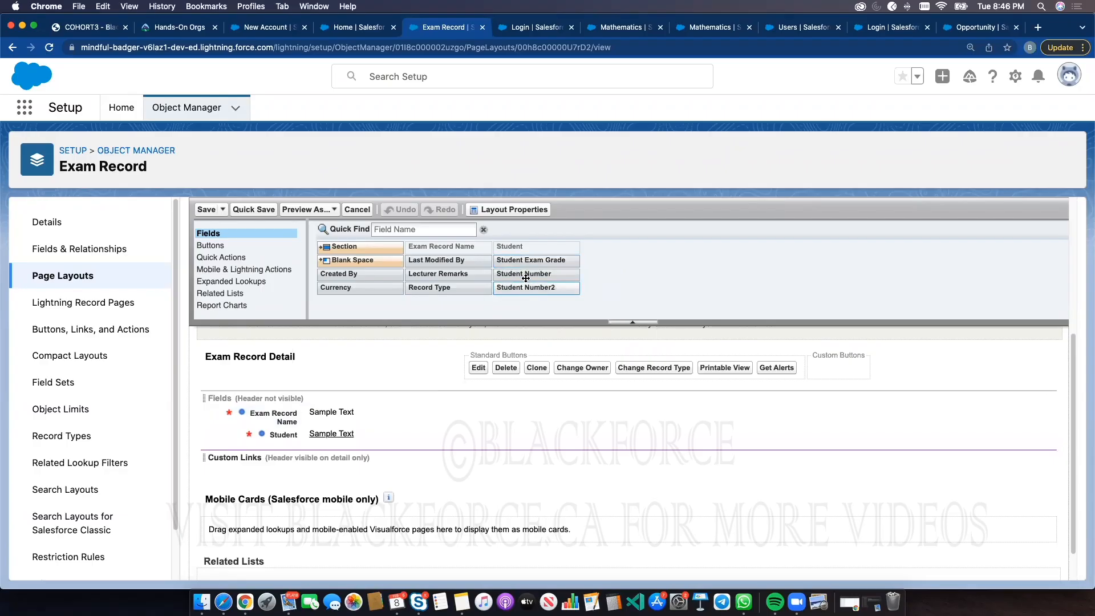
left_click_drag(390, 389, 357, 439)
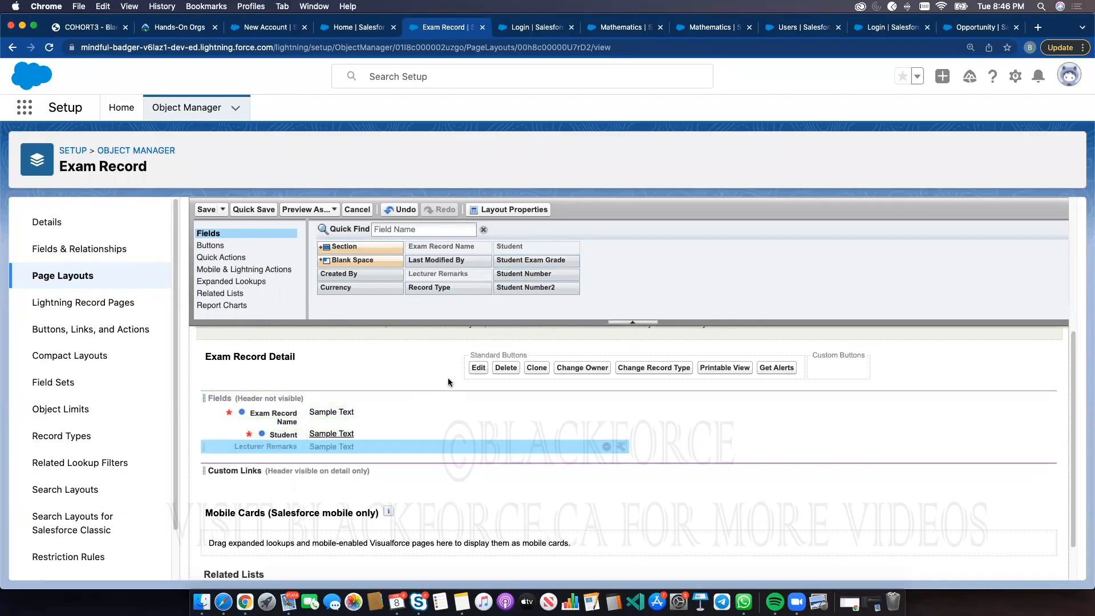
left_click(205, 209)
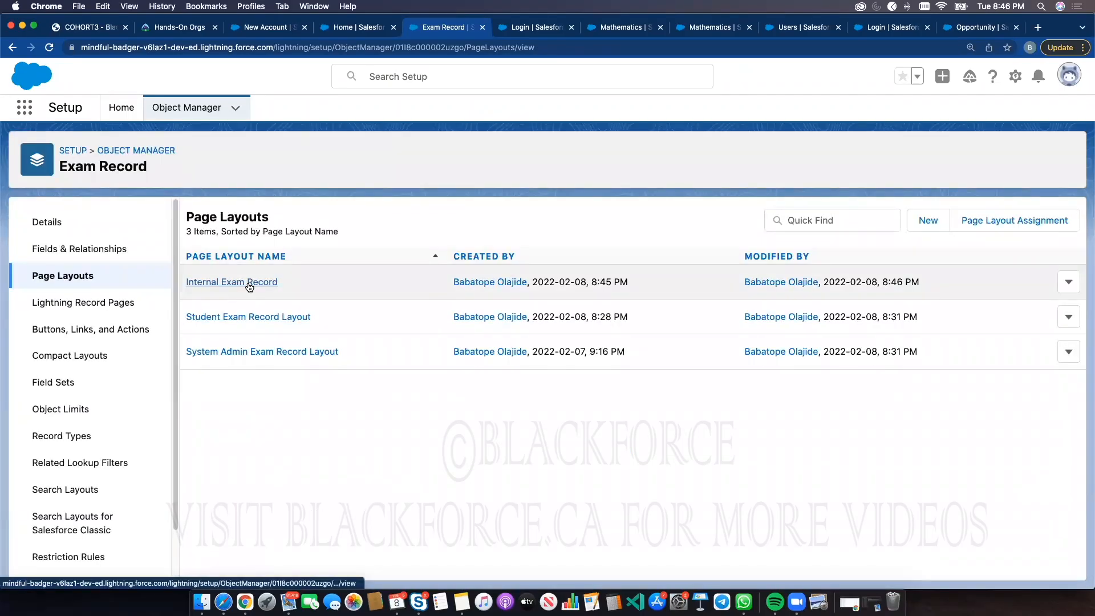
left_click(74, 437)
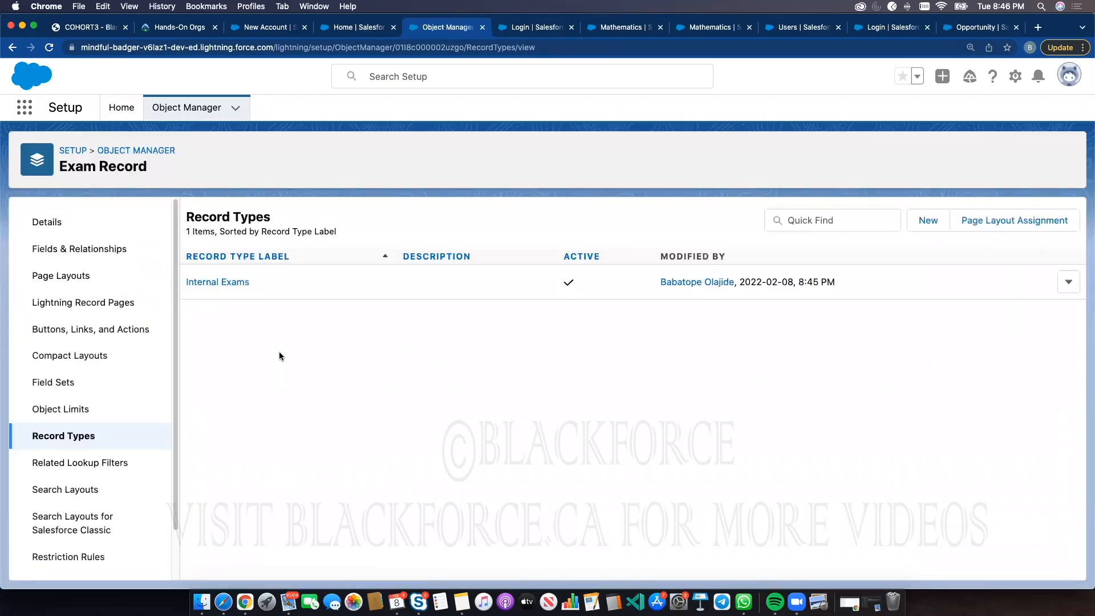
left_click(1067, 282)
left_click(1037, 313)
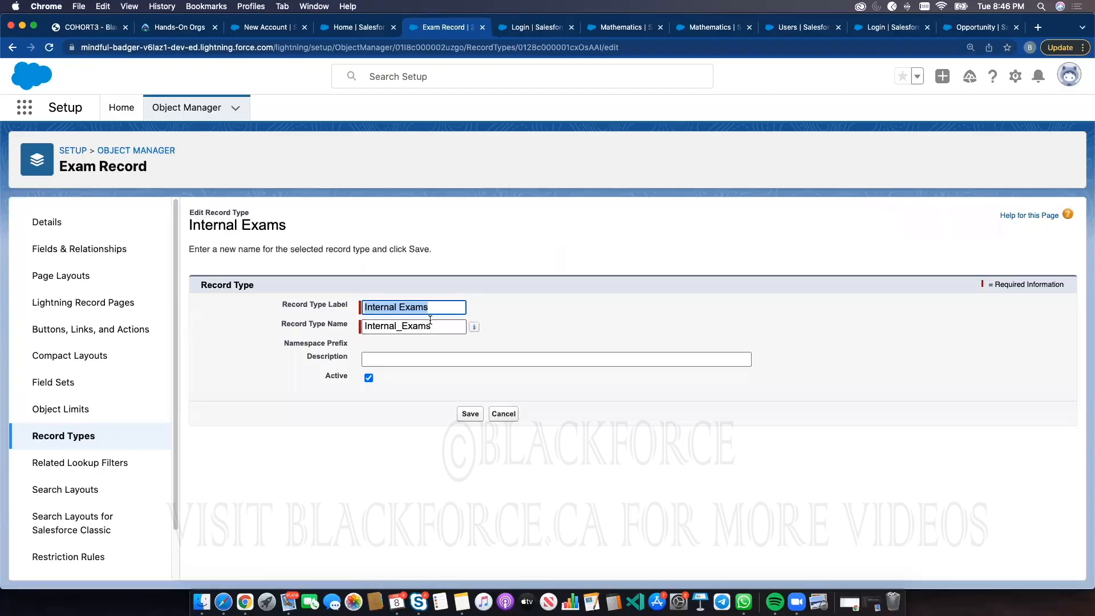
left_click(469, 414)
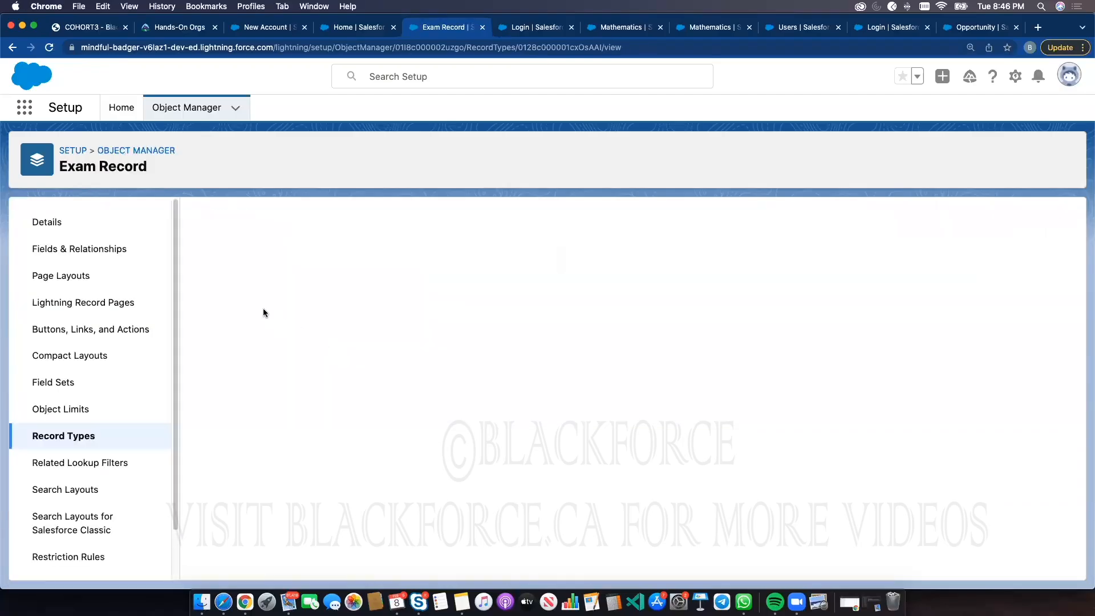
left_click(476, 290)
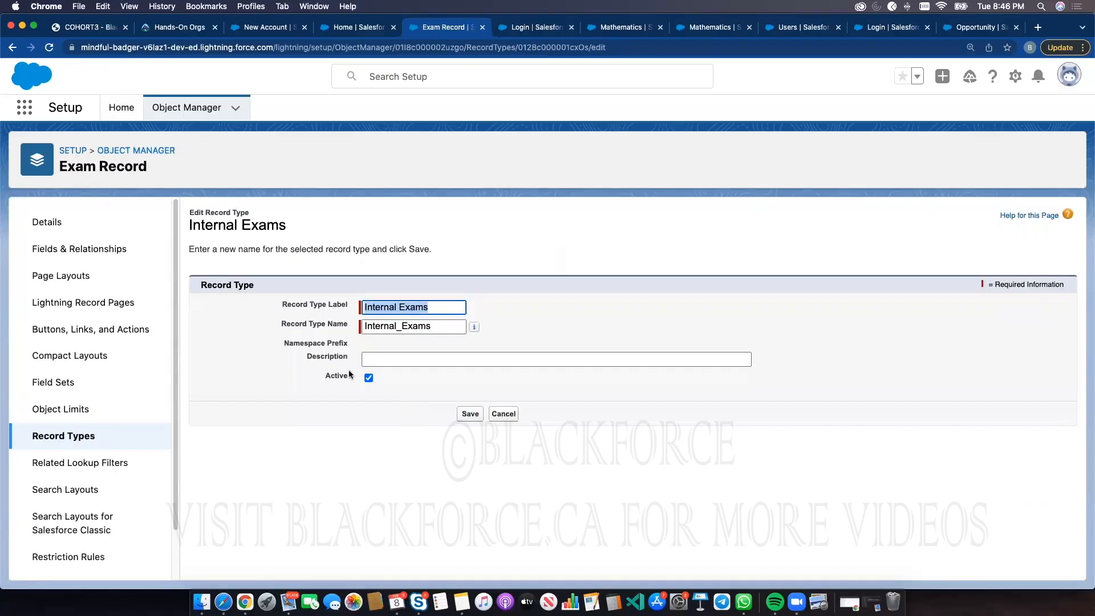
left_click(503, 417)
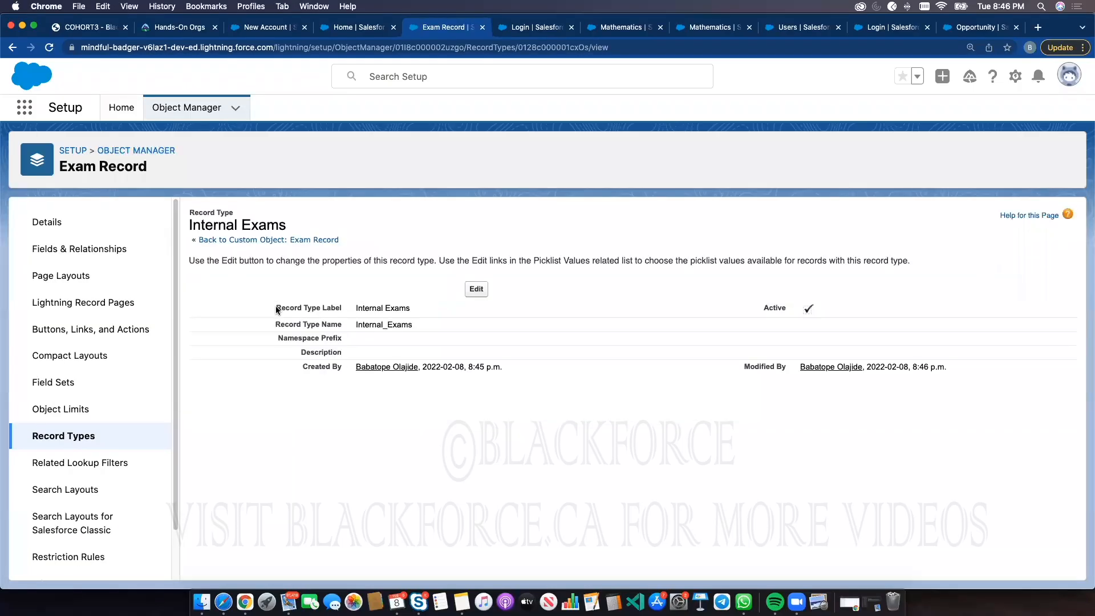
Assign the Internal Exam Record layout to the Accounting Department Profile for the Internal Exams record type and save
left_click(72, 277)
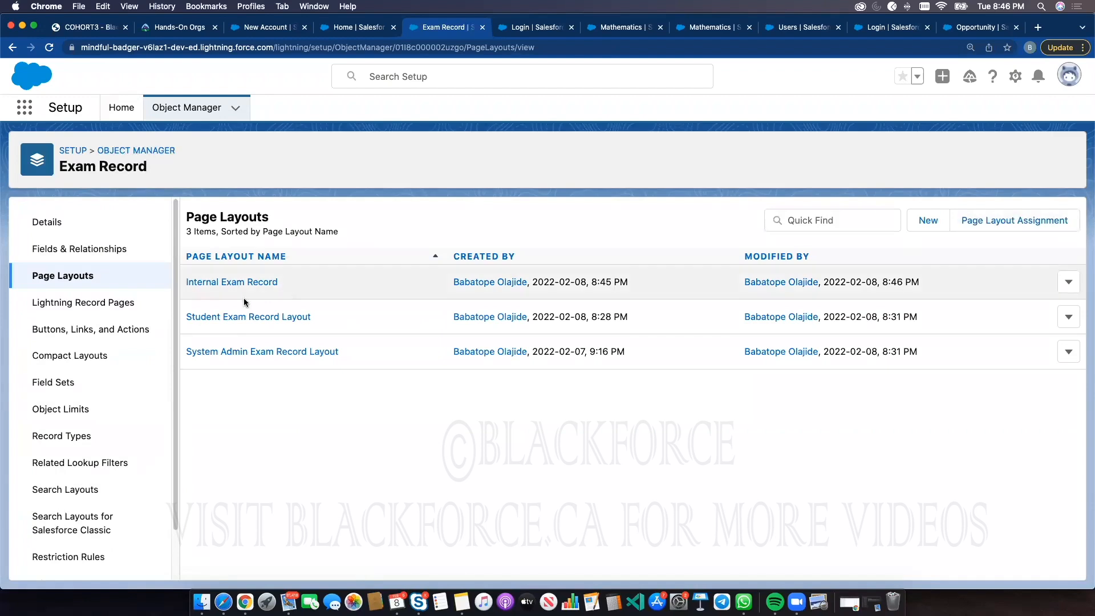
left_click(979, 220)
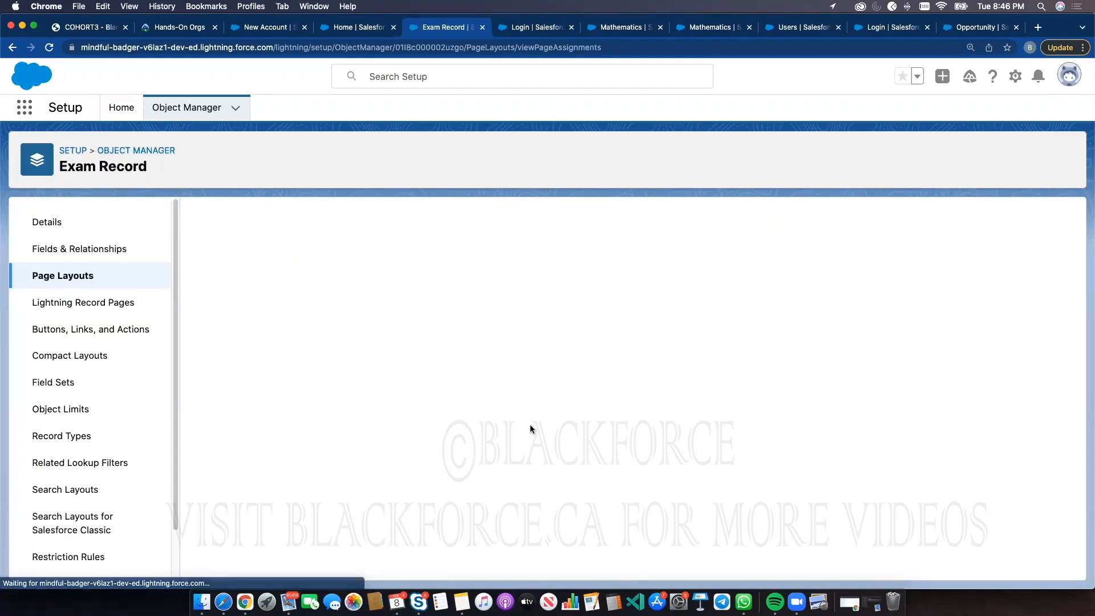
left_click(482, 291)
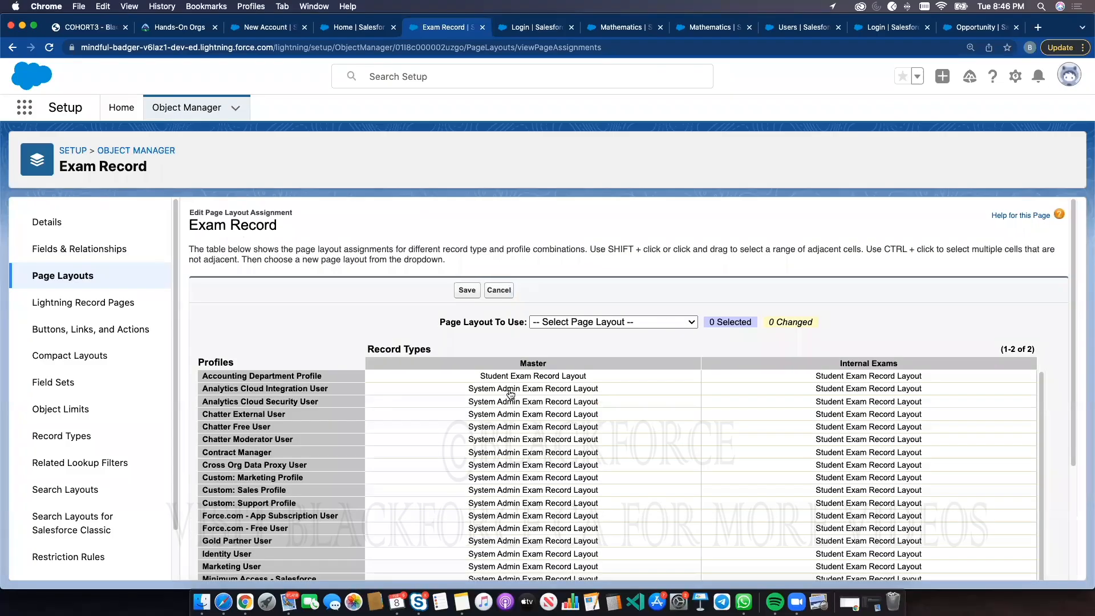
scroll(670, 407, "down", 5)
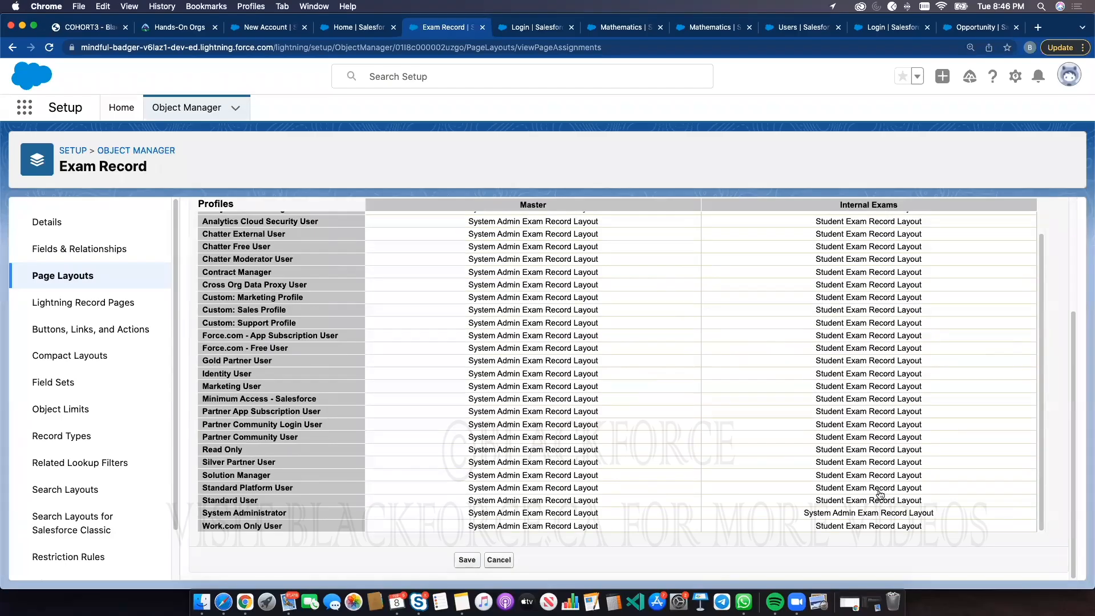
scroll(854, 354, "up", 1)
scroll(854, 354, "up", 3)
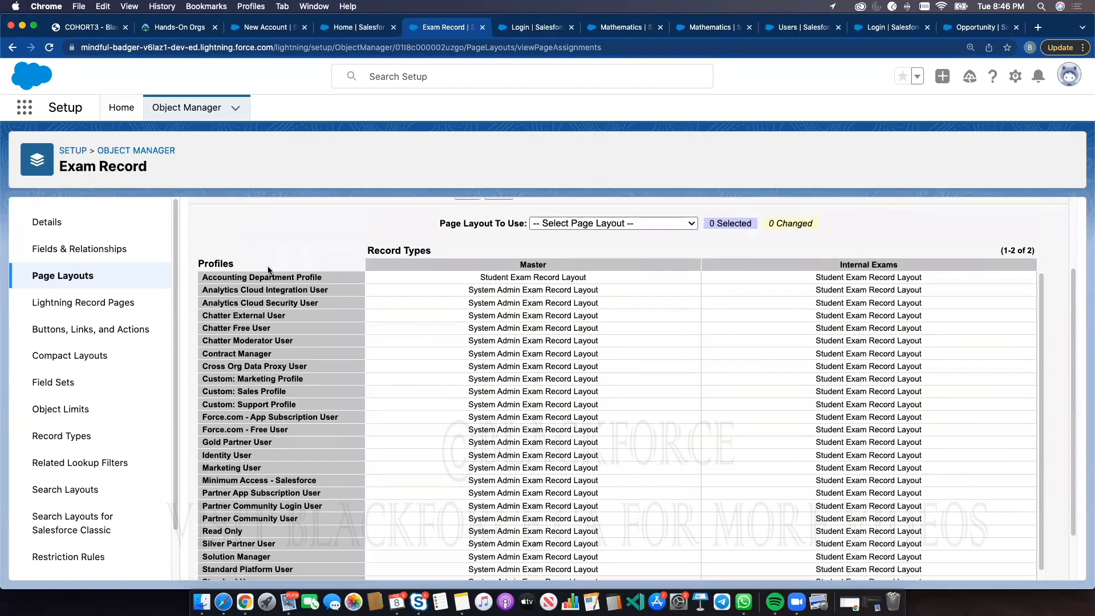
left_click(838, 279)
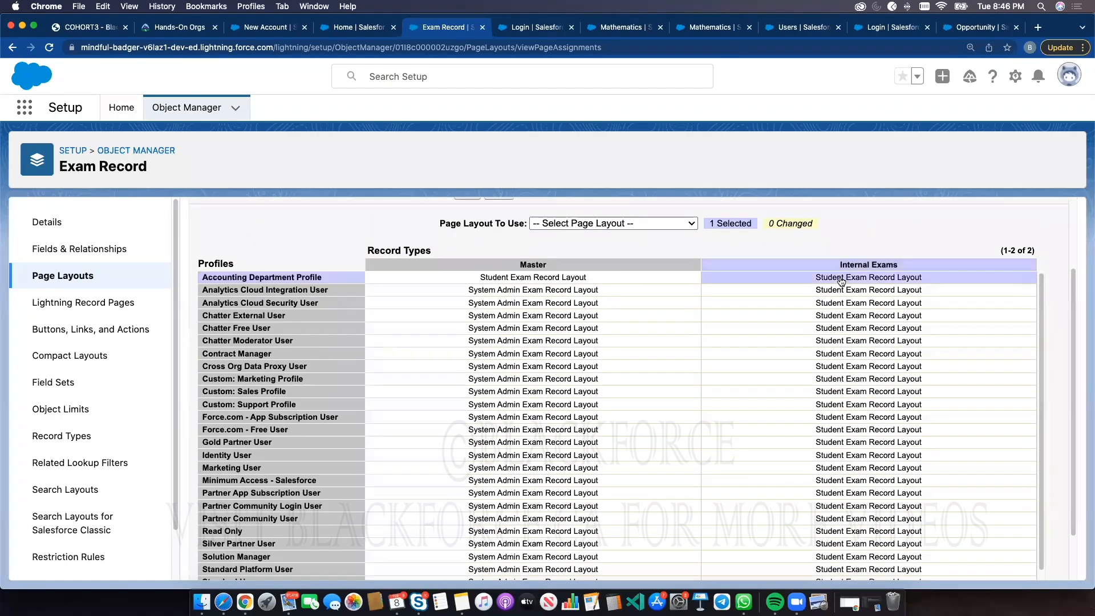
left_click(611, 228)
left_click(587, 237)
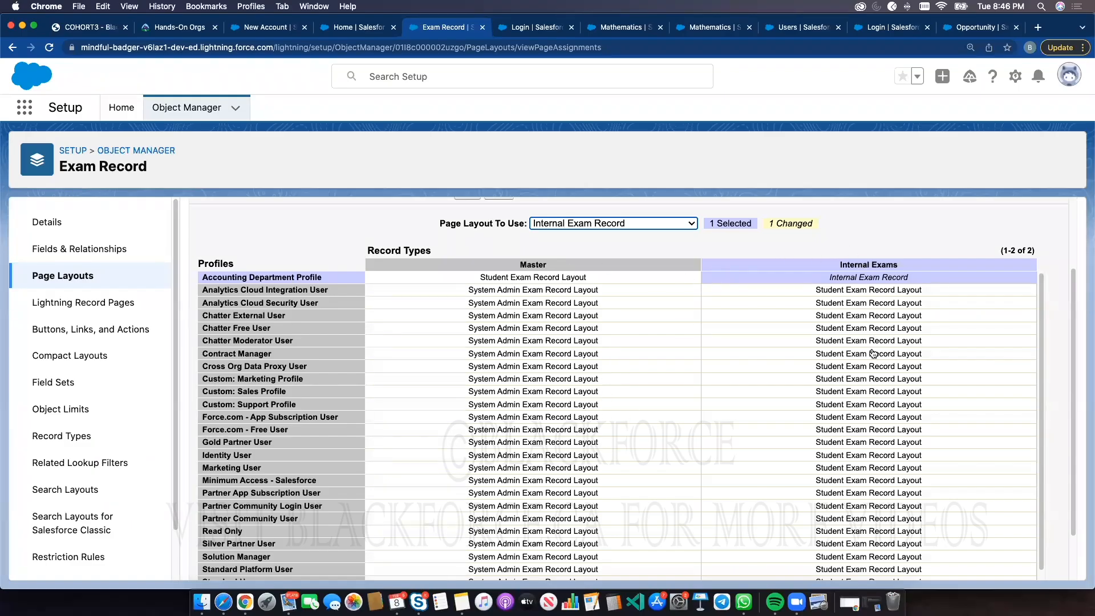
scroll(847, 392, "down", 2)
scroll(864, 511, "down", 2)
left_click(468, 561)
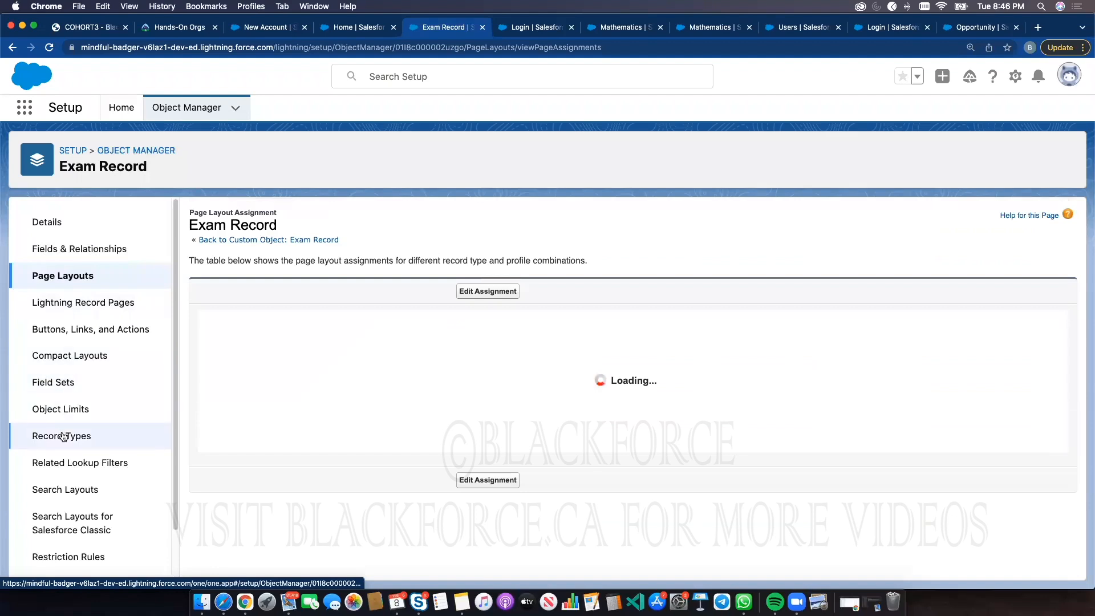
Create a new Exam Record record type labelled External Exam Record with the name External_Exam_Record
left_click(121, 435)
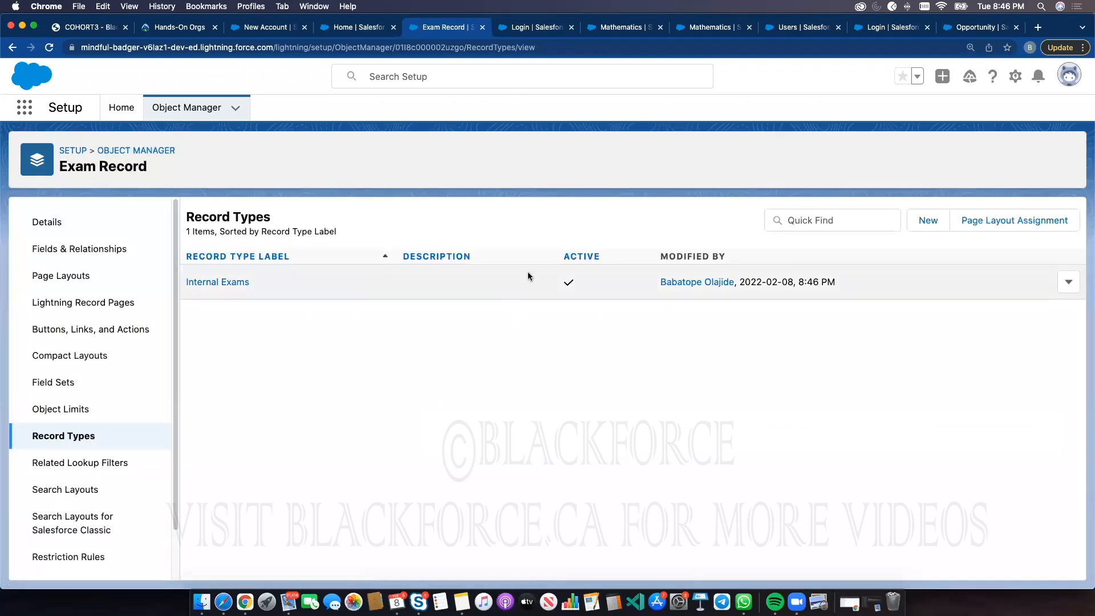
left_click(929, 222)
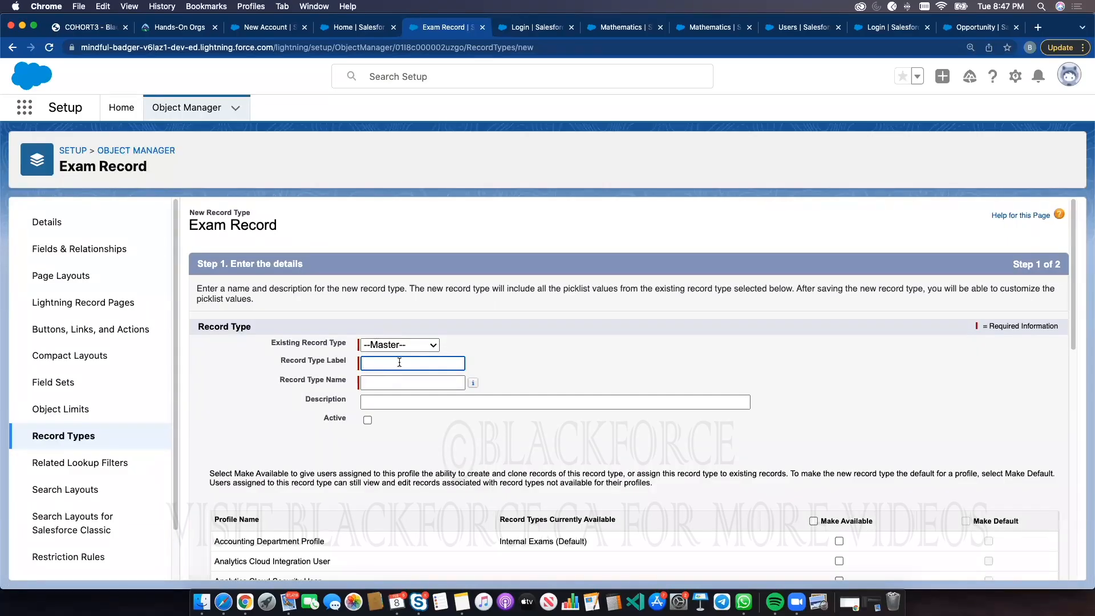
left_click(400, 363)
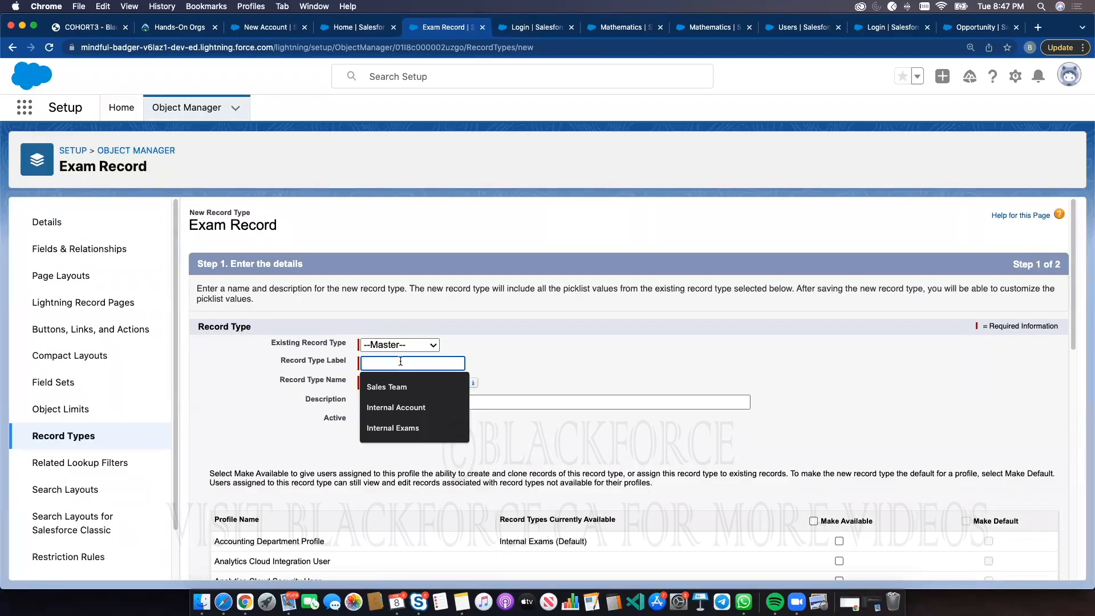
type("External")
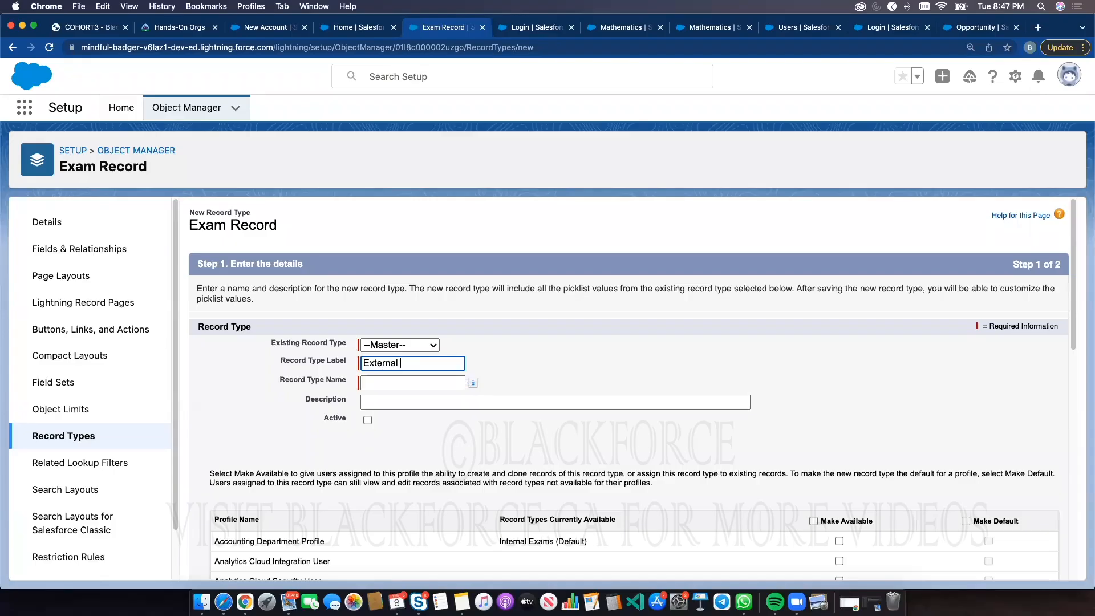
type("am Re")
left_click(526, 338)
Make External Exam Record available and default only for the System Administrator profile, then continue to layout assignment
scroll(822, 304, "down", 5)
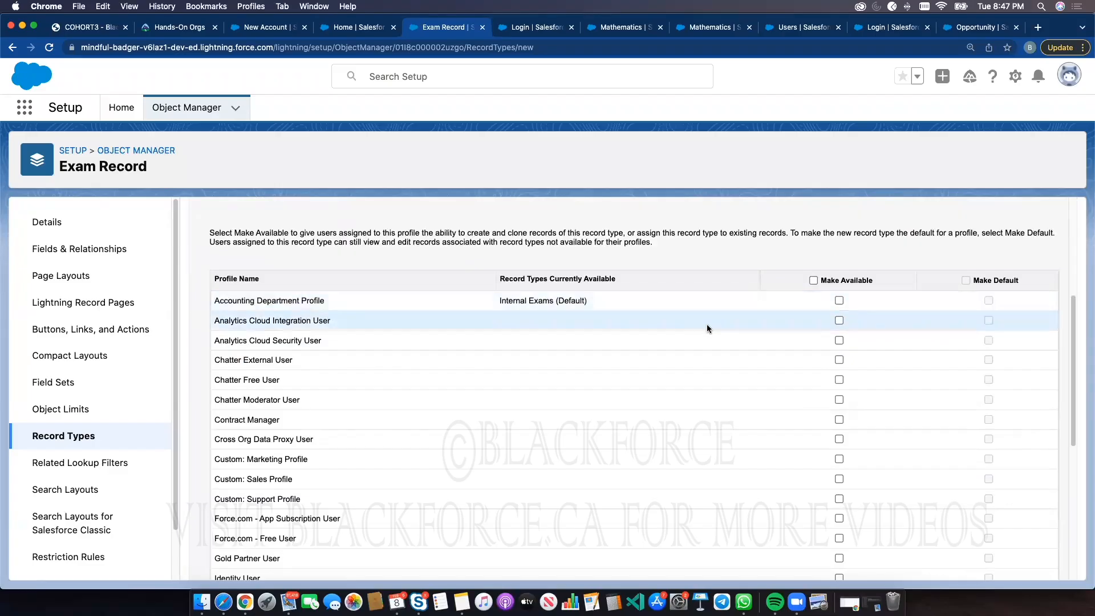
scroll(447, 411, "down", 10)
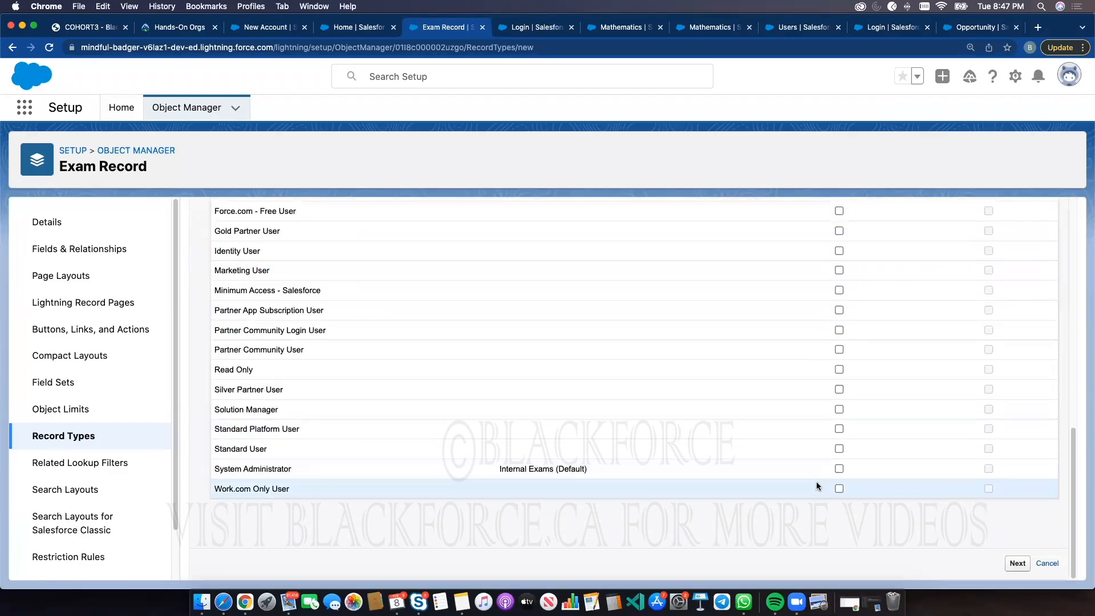
left_click(839, 469)
scroll(981, 285, "up", 10)
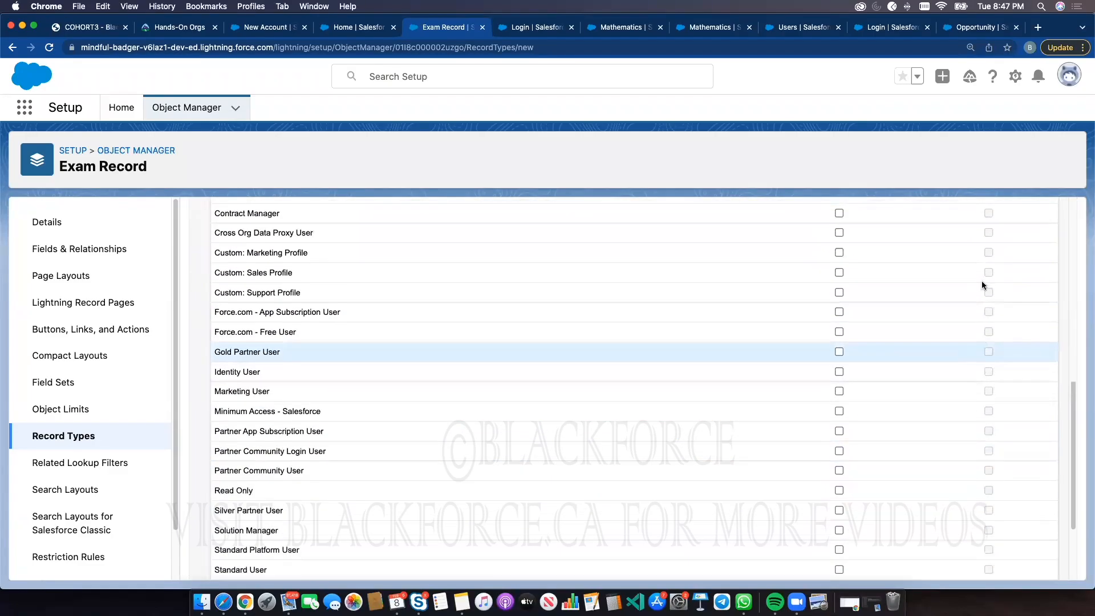
scroll(976, 425, "down", 10)
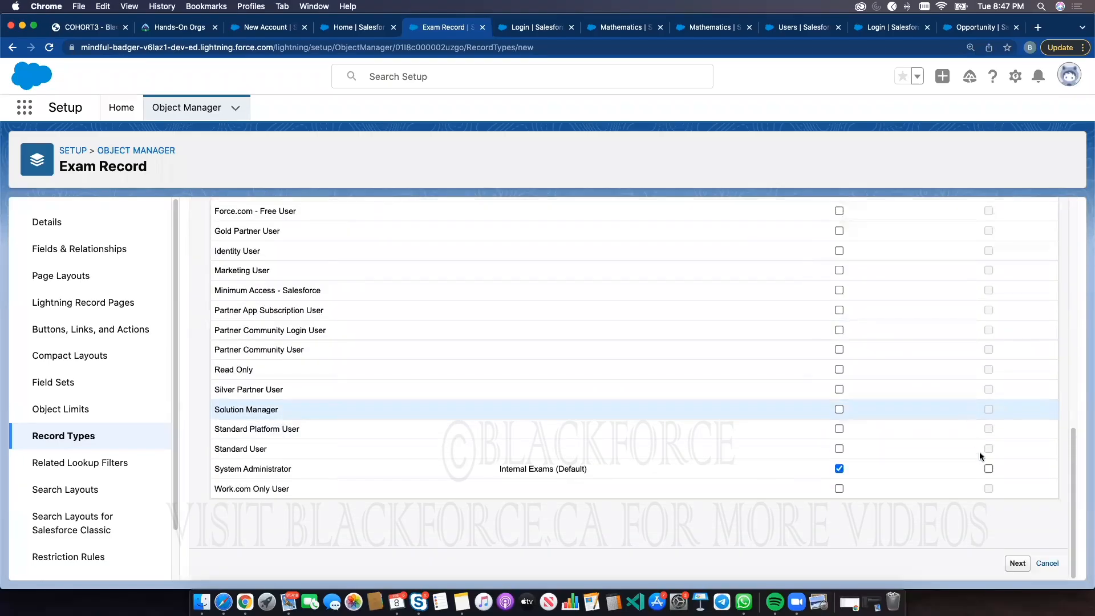
left_click(986, 467)
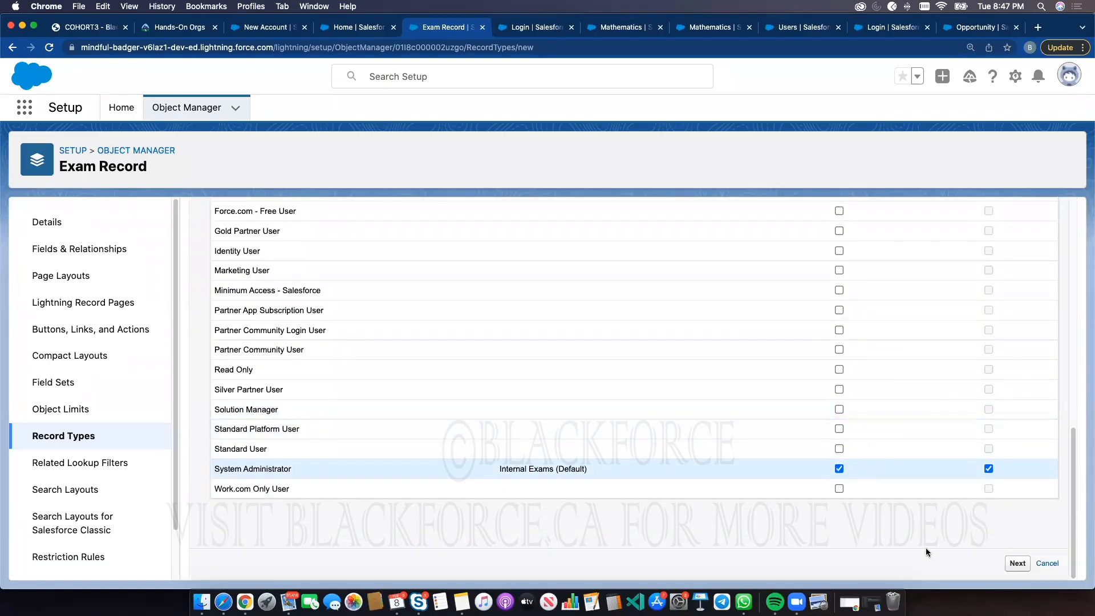
left_click(1015, 563)
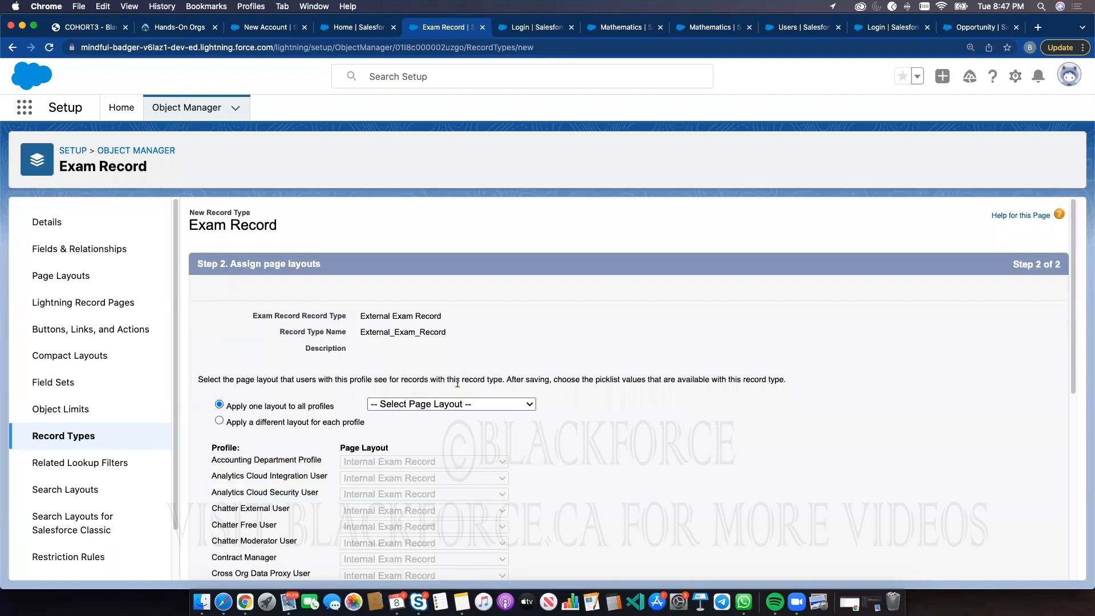
Pick System Admin Exam Record Layout as the base layout and switch to applying a different layout per profile
left_click(447, 405)
left_click(430, 444)
left_click(268, 420)
Assign the Internal Exam Record layout to the Accounting Department Profile for External Exam Record
scroll(408, 412, "down", 3)
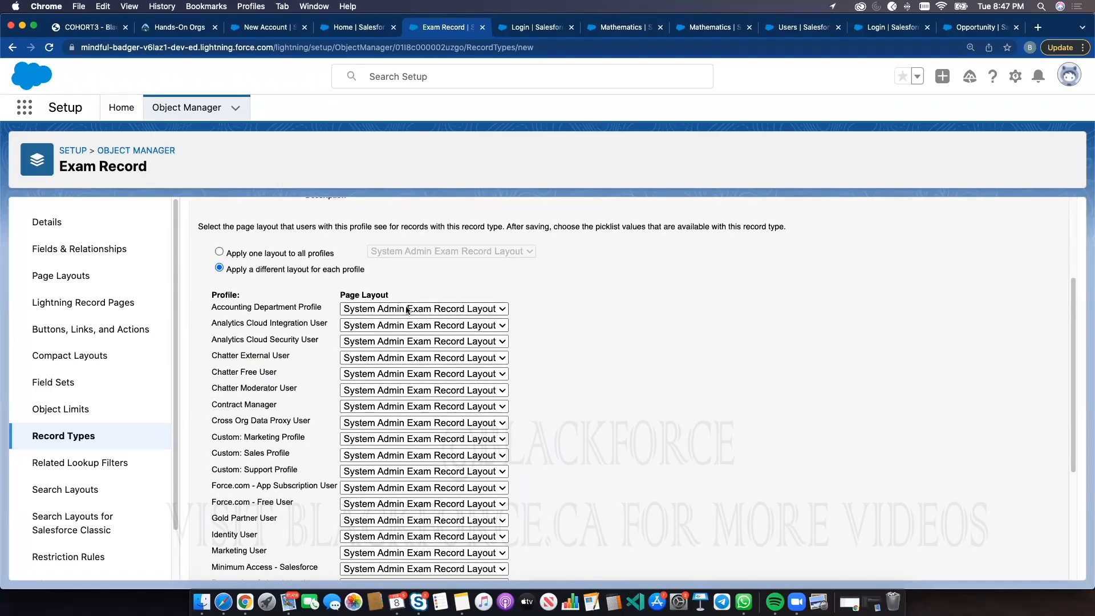
left_click(407, 308)
left_click(393, 284)
Keep System Admin Exam Record Layout for the System Administrator profile and save the External Exam Record record type
scroll(606, 413, "down", 2)
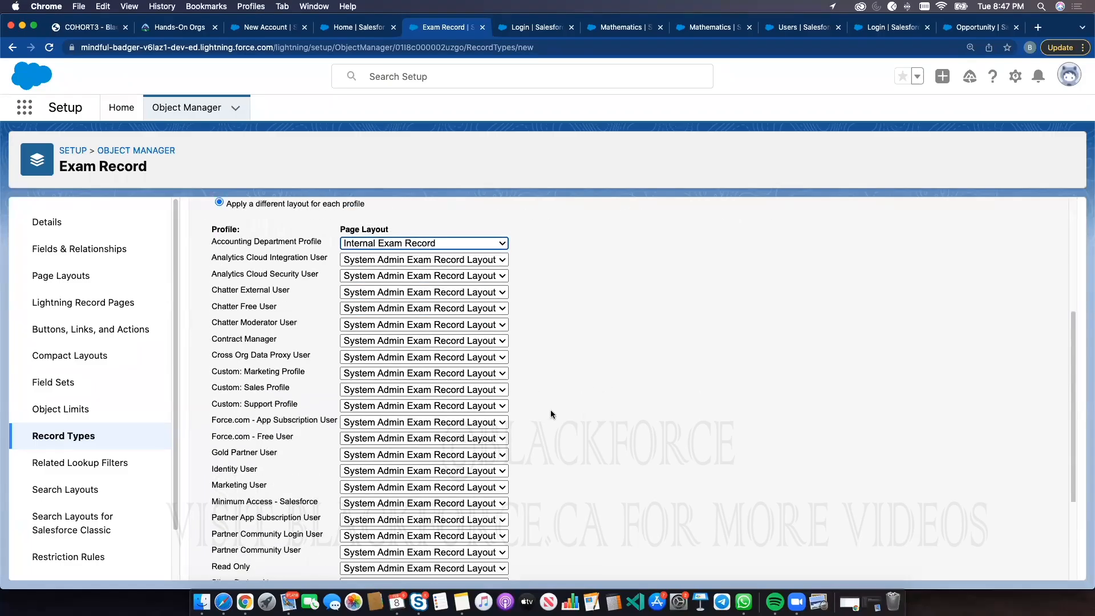
scroll(551, 413, "down", 3)
left_click(363, 512)
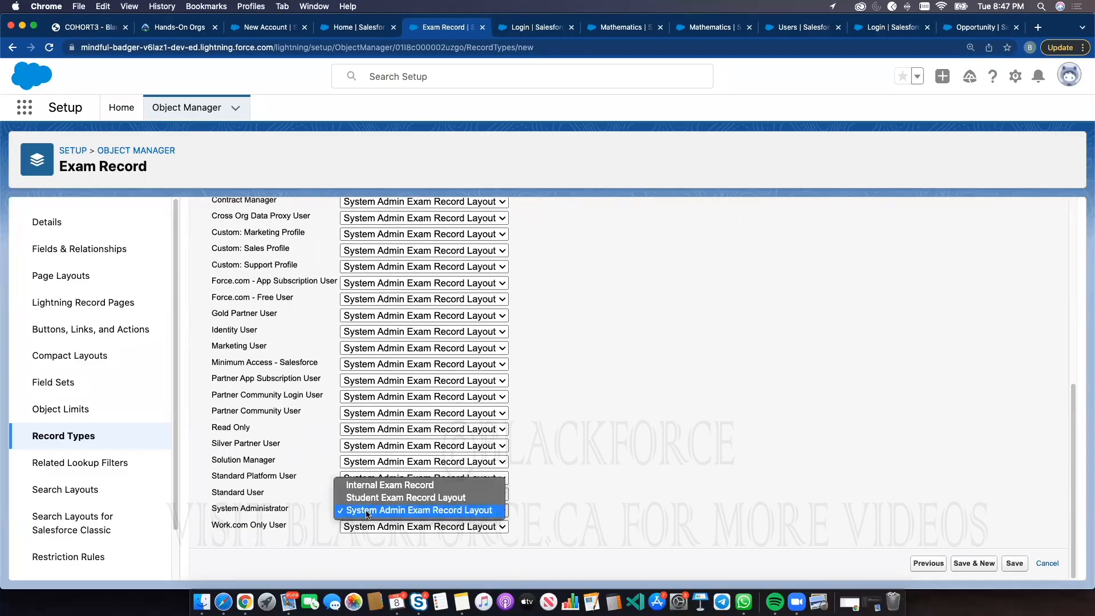
left_click(875, 358)
left_click(1014, 564)
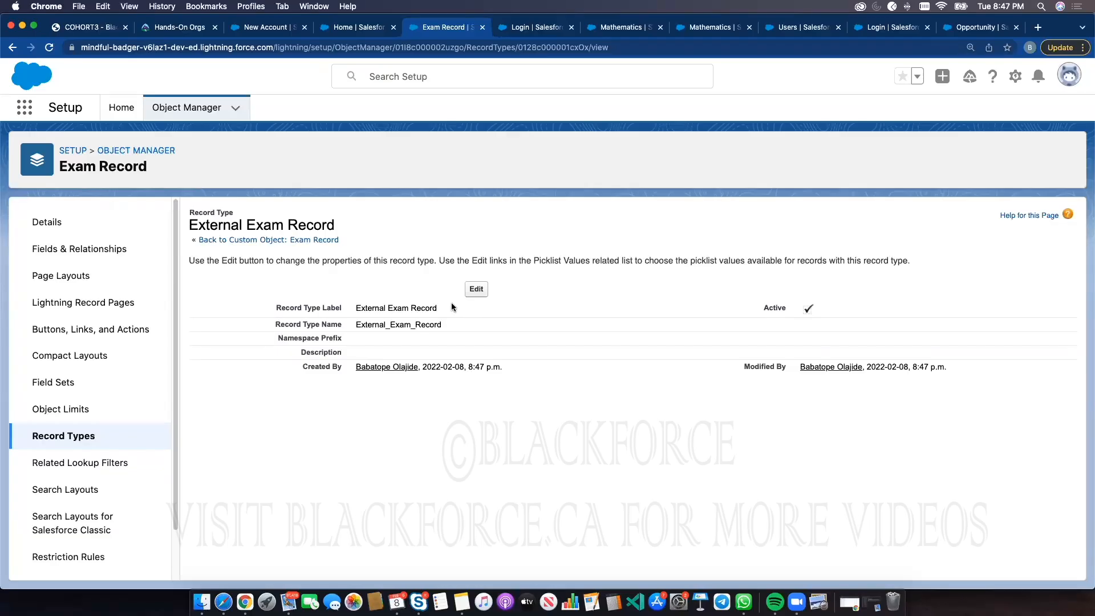
Reload the Sales app, open Exam Records and start a new Exam Record to view the record type choices
left_click(364, 36)
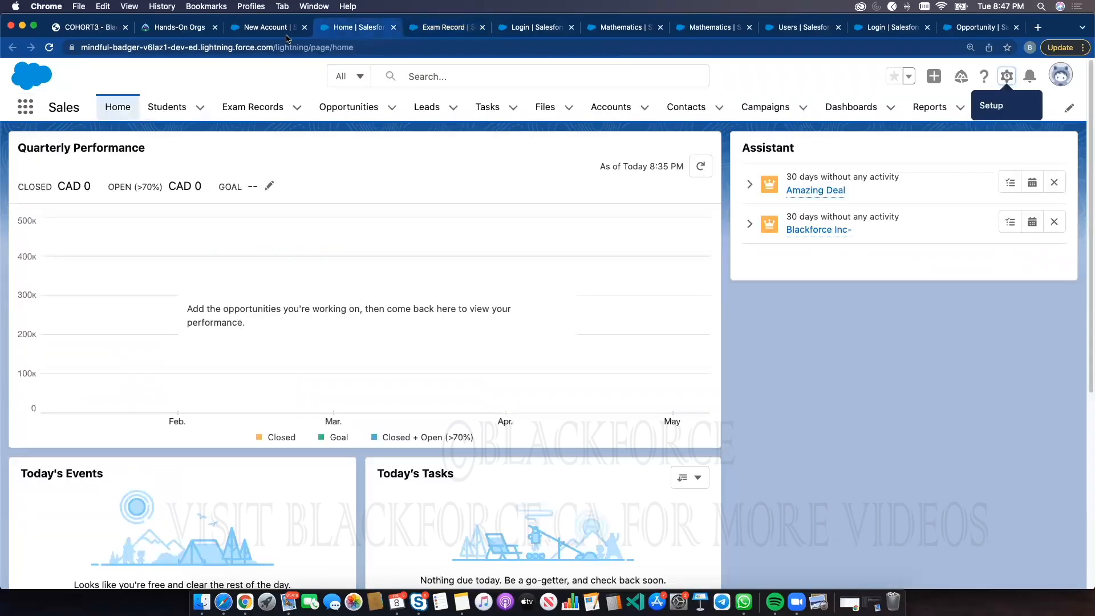
left_click(48, 48)
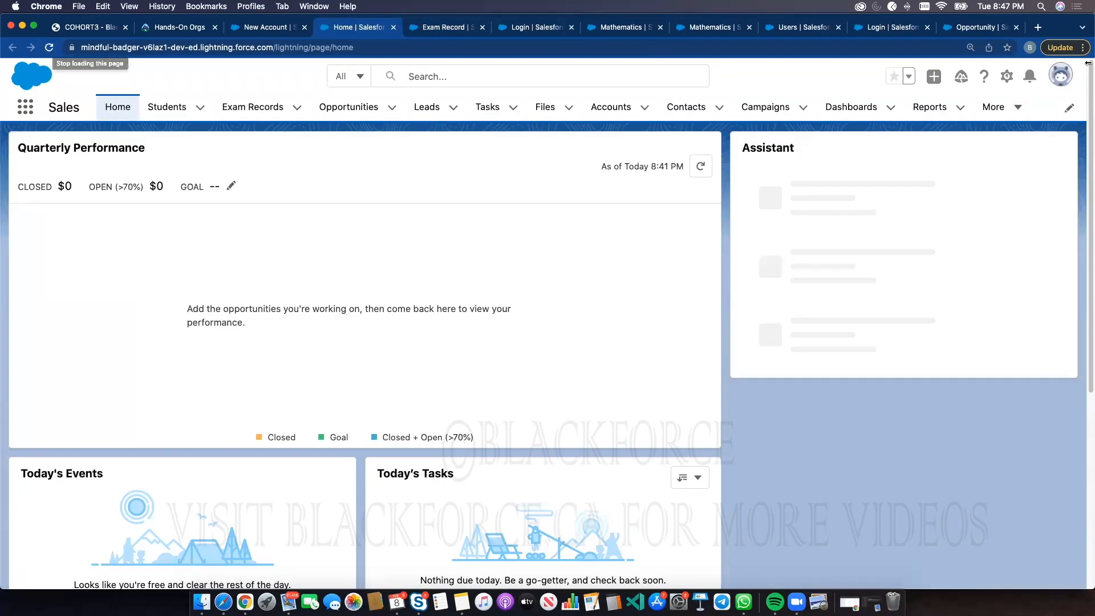
left_click(253, 107)
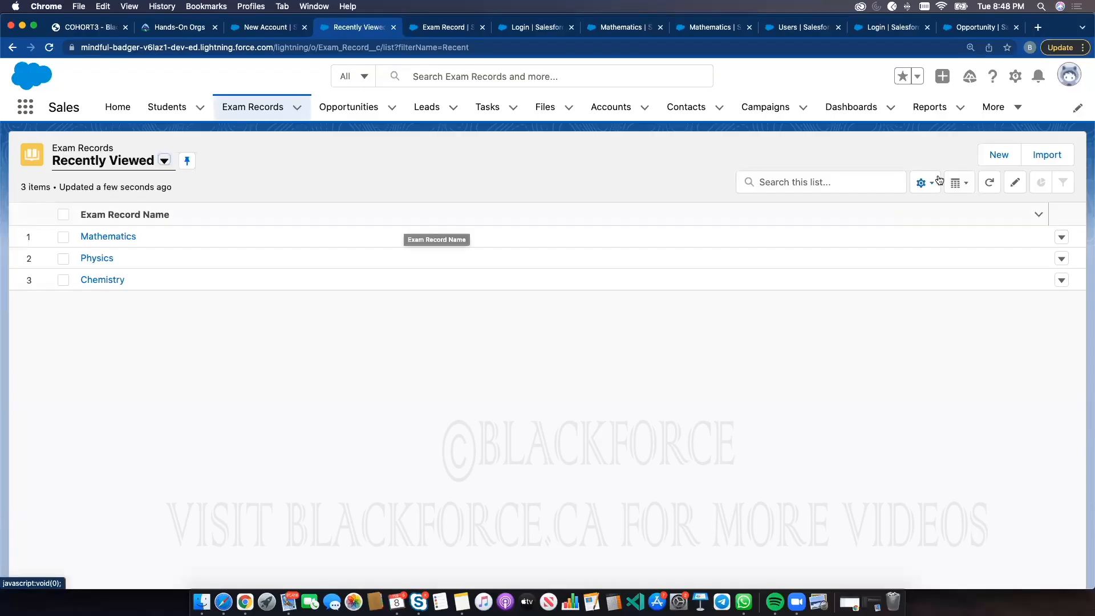
left_click(999, 154)
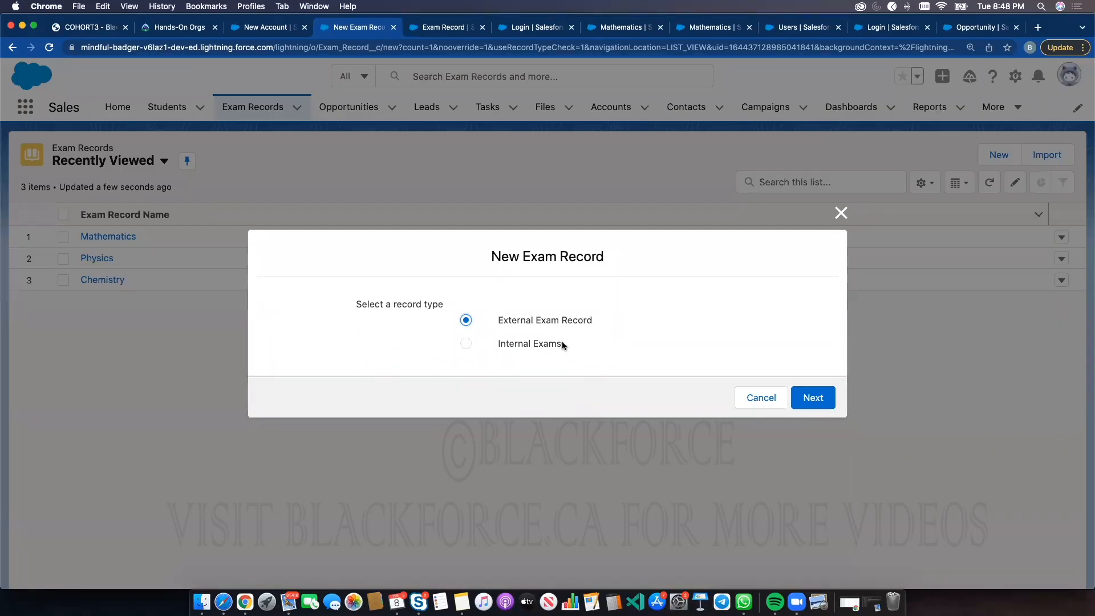
Edit the Internal Exams record type and change its label to Internal Exam Record
left_click(432, 27)
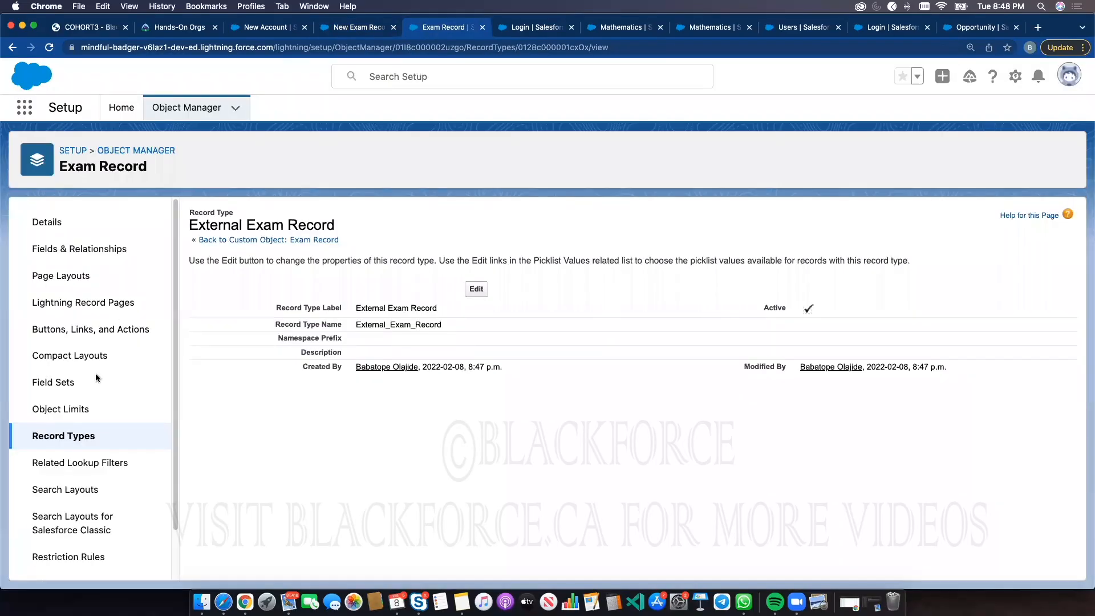
left_click(80, 438)
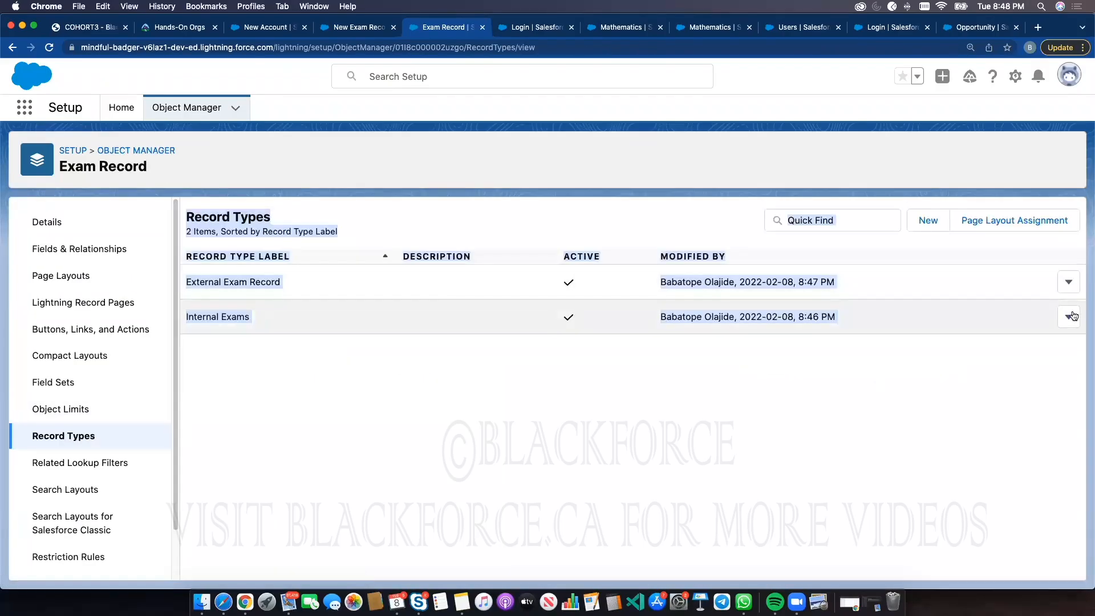
left_click(1070, 317)
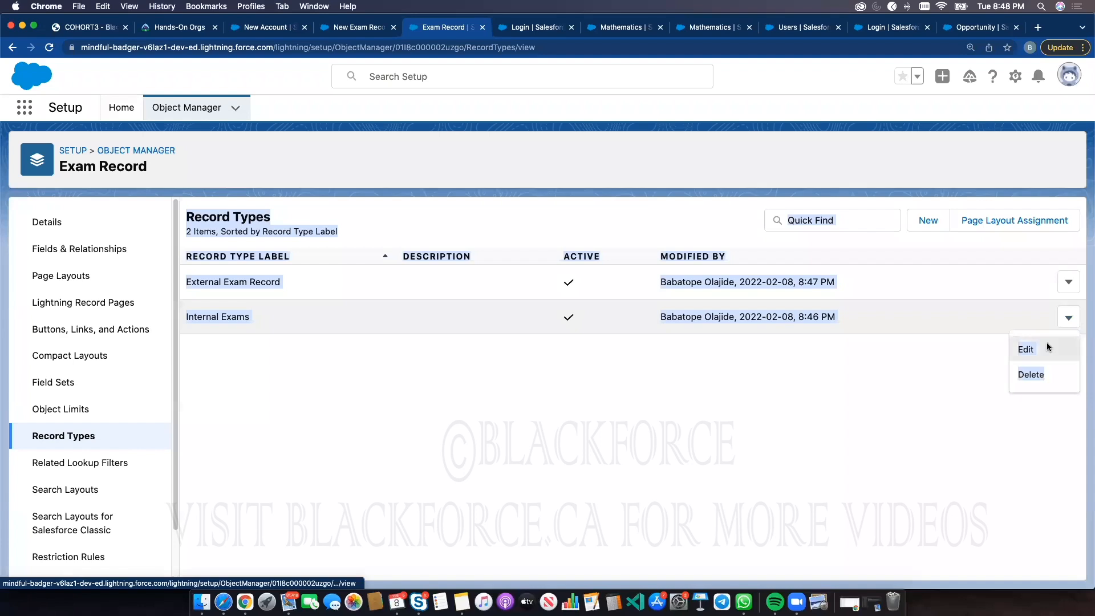
left_click(1046, 345)
left_click(442, 324)
left_click(439, 308)
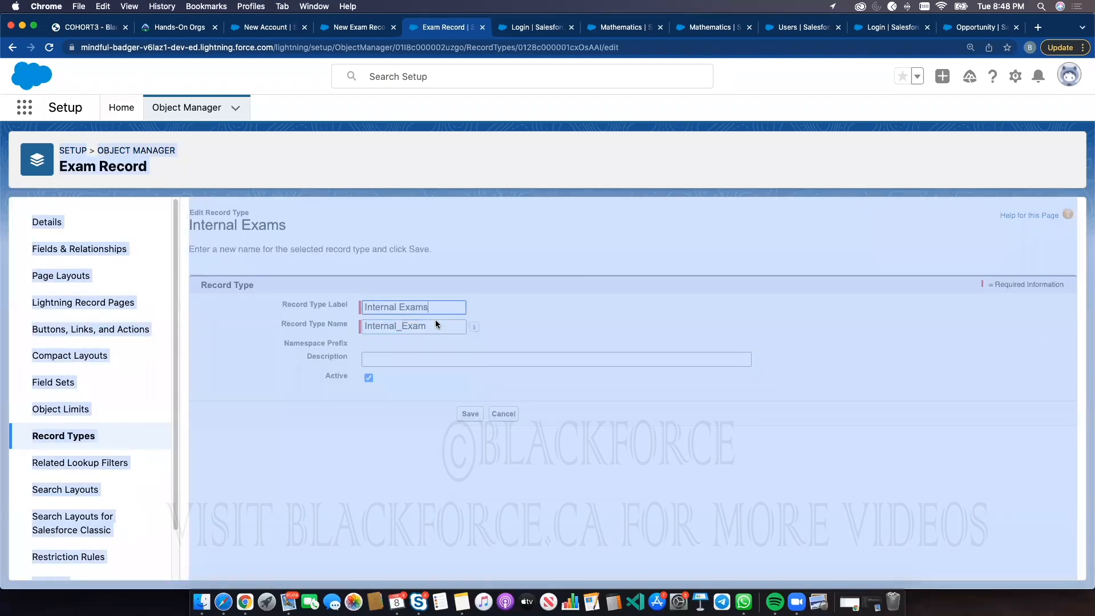
key("BackSpace")
left_click(562, 273)
left_click(639, 128)
left_click(453, 308)
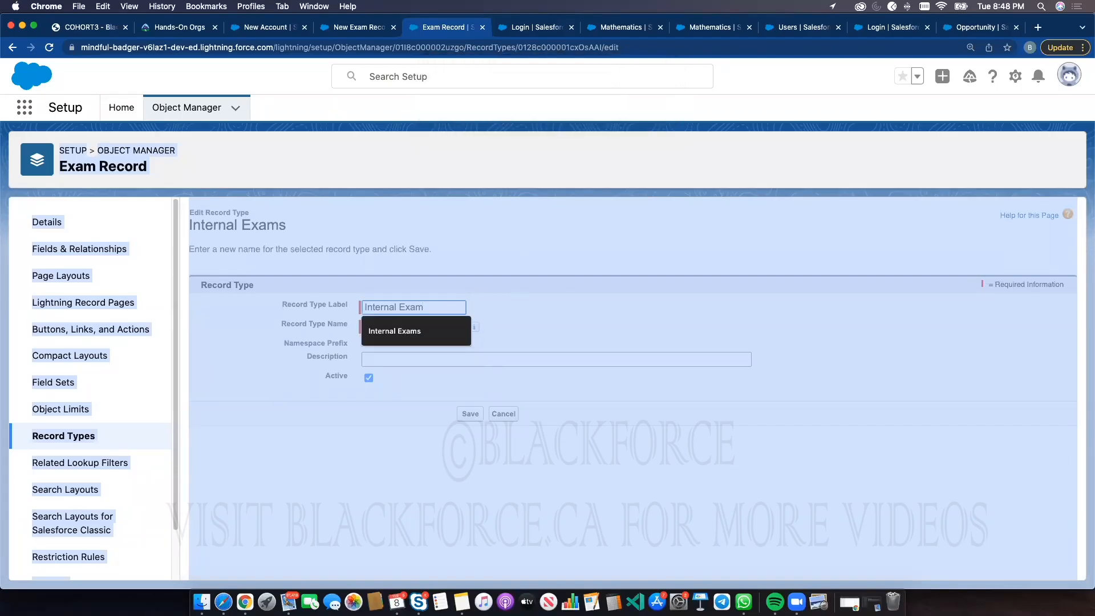
type("Record")
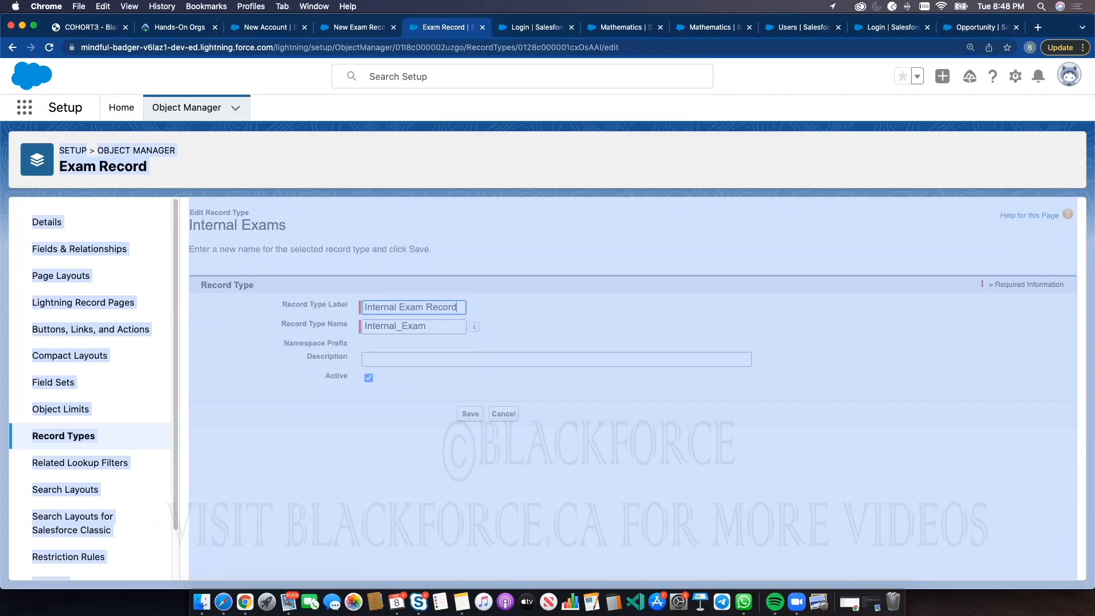
Set the record type name to Internal_Exam_Record and save the record type
left_click(444, 325)
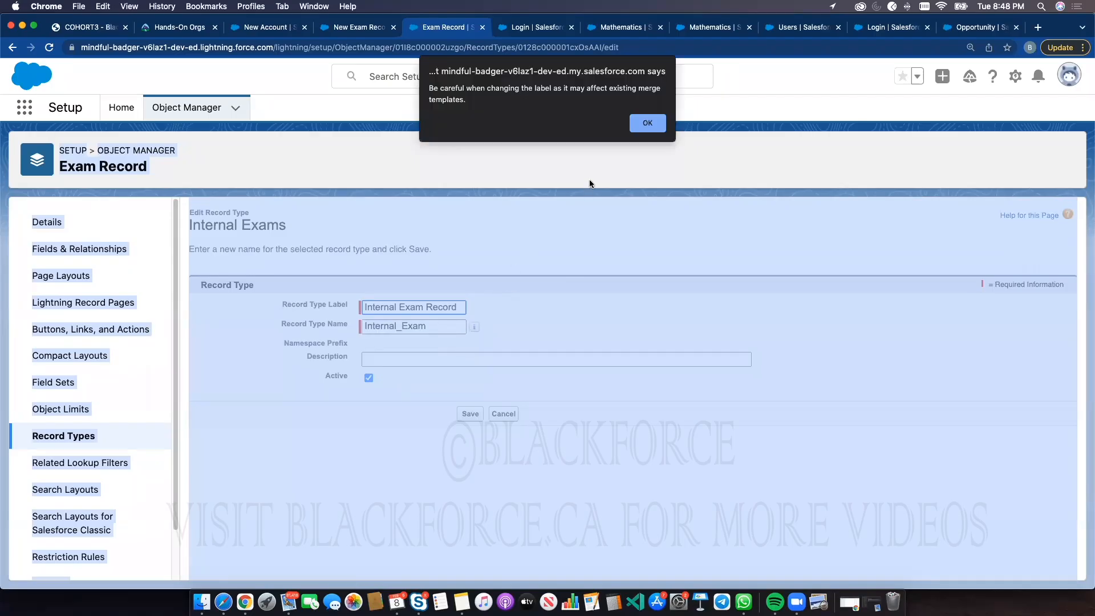
left_click(647, 123)
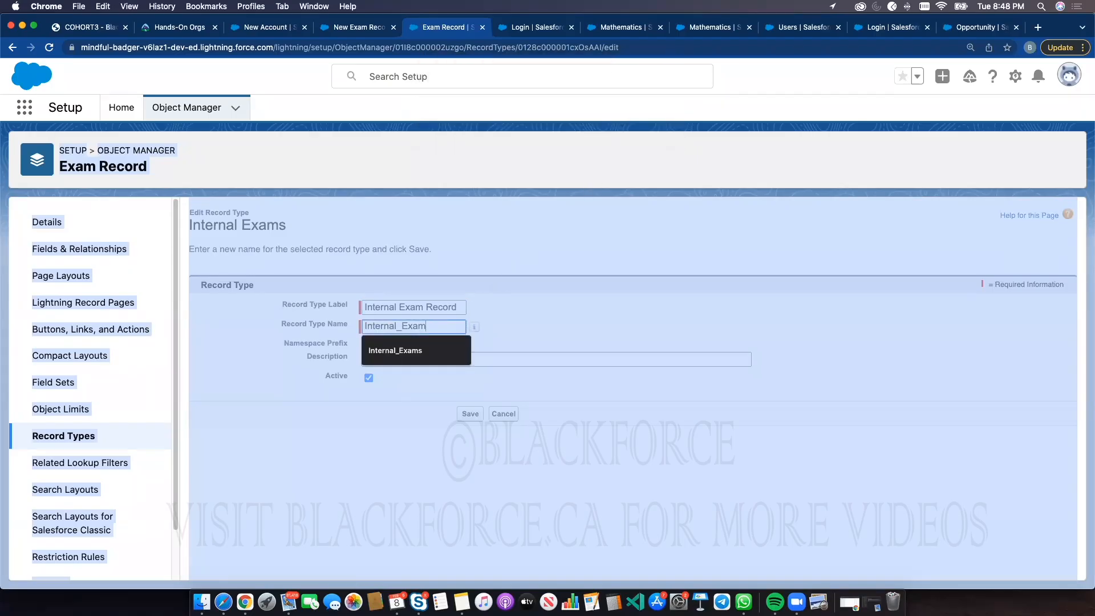
type("_Record")
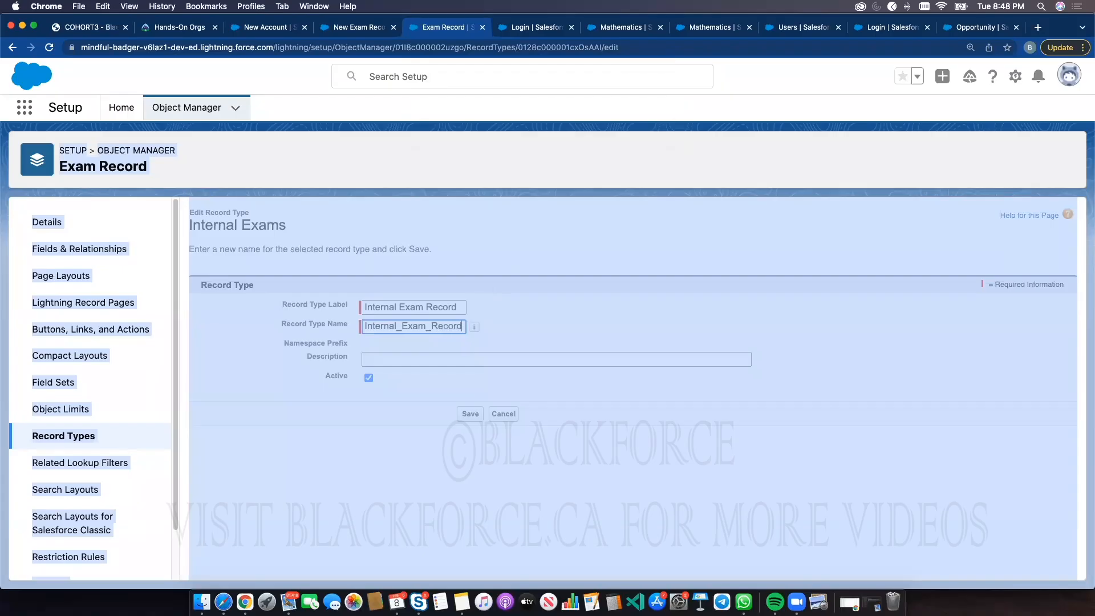
left_click(472, 413)
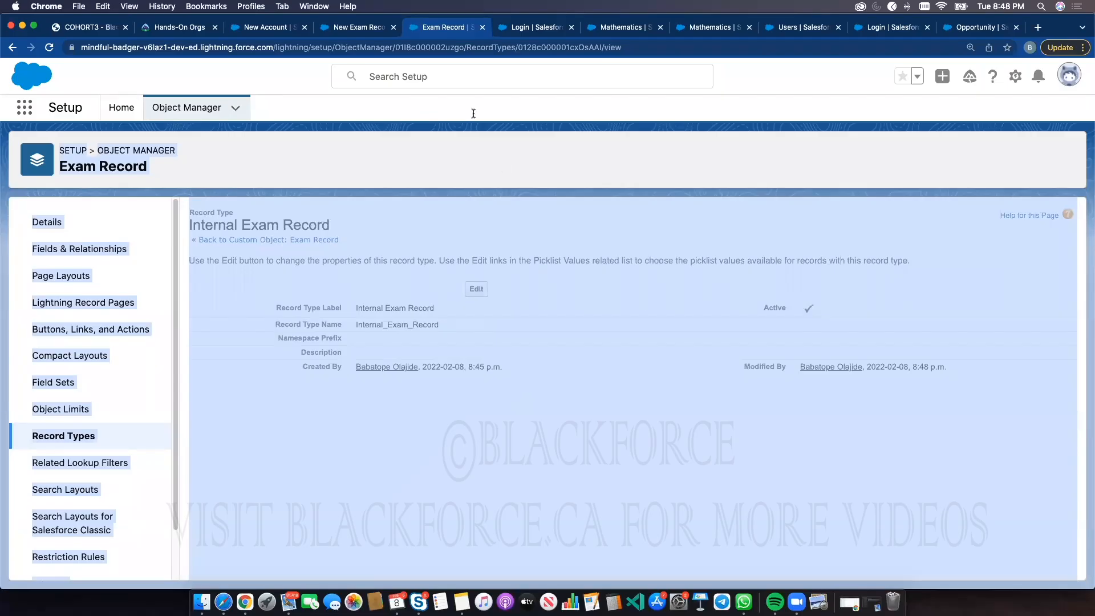
Close the new record dialog, reload the Exam Records list and start a new Exam Record again
left_click(373, 28)
left_click(841, 213)
left_click(51, 48)
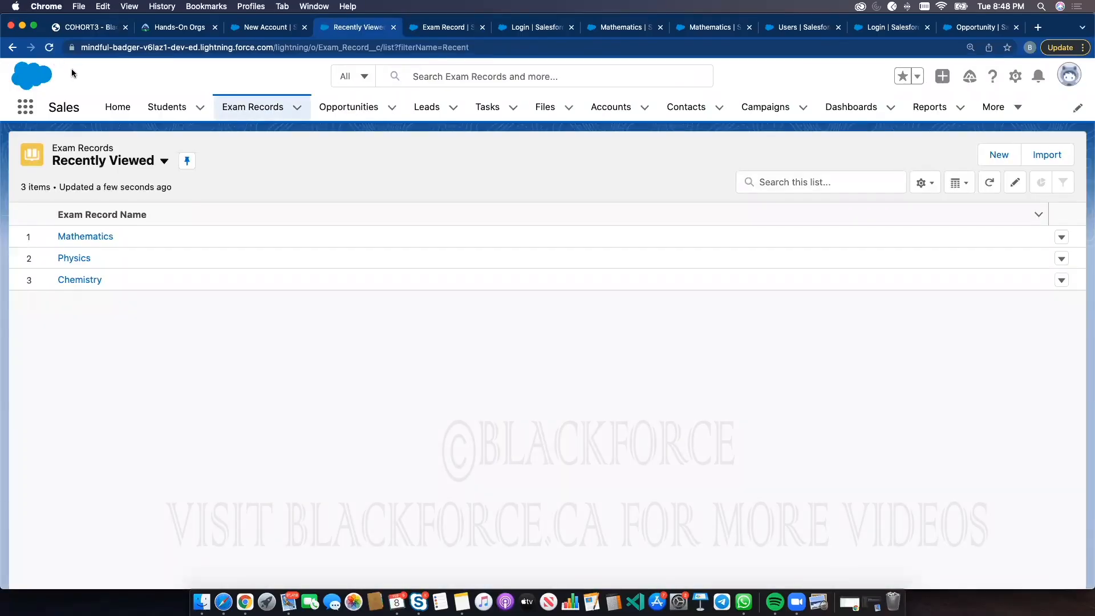
left_click(1011, 155)
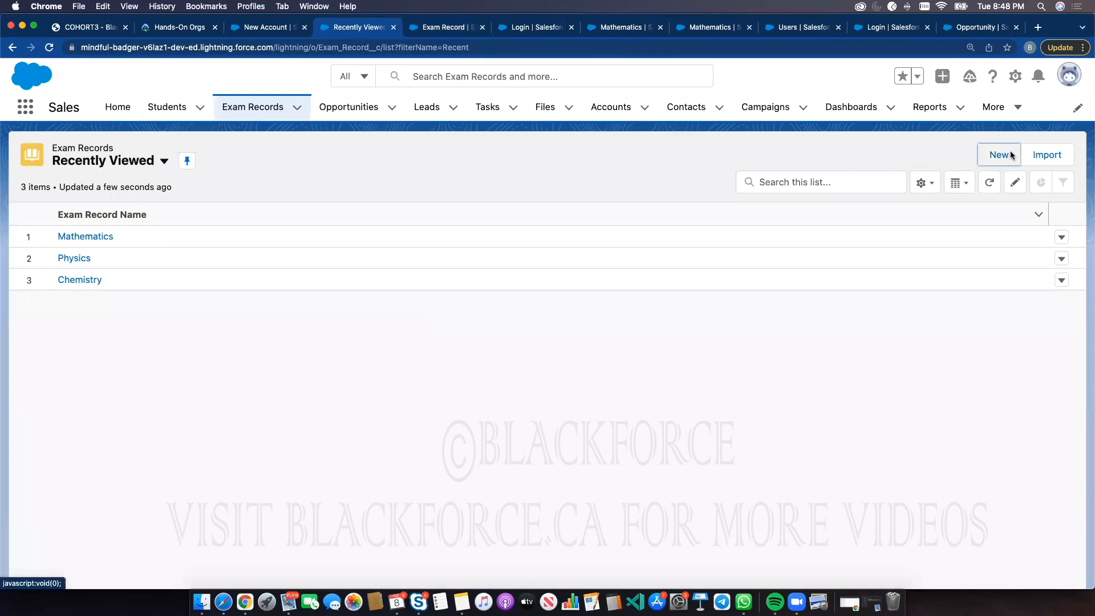
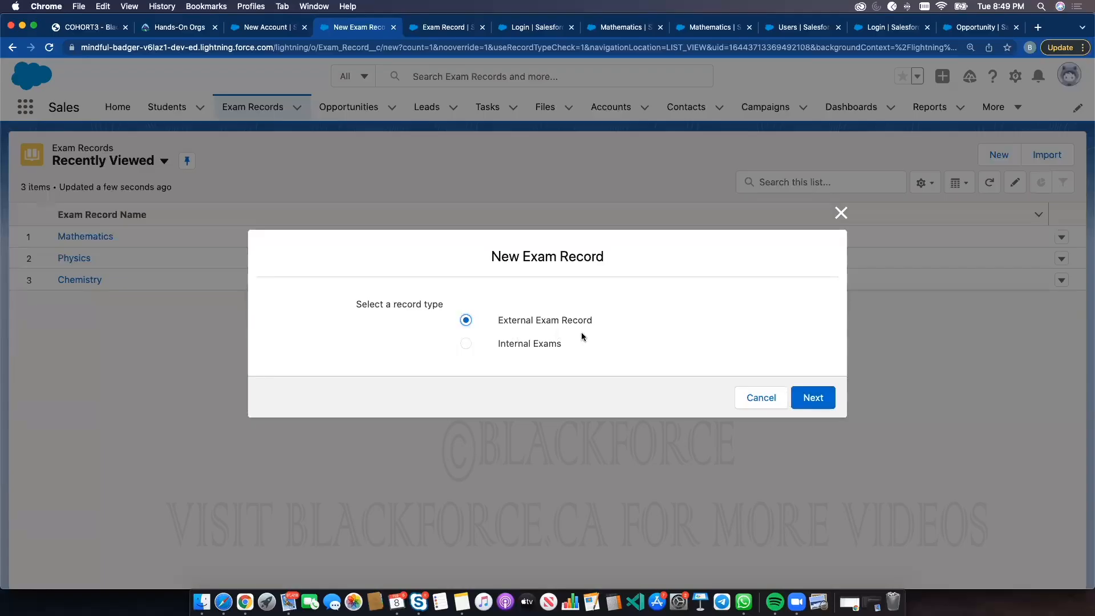
Create an External Exam Record named gfgfgf with grade 554, remarks 454545fggffgfg, and the first recent student
left_click(798, 396)
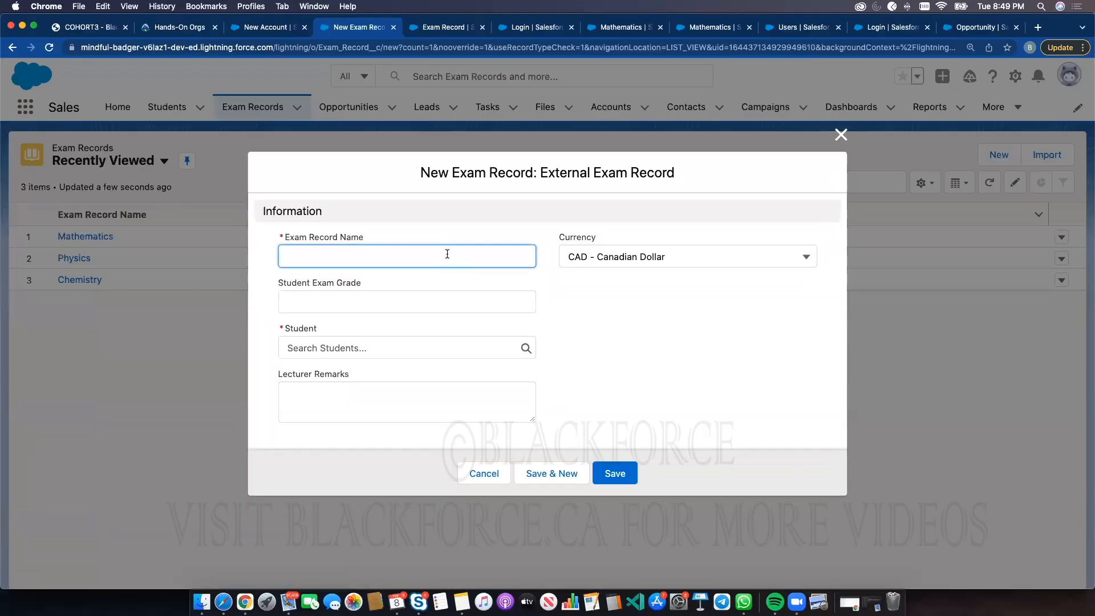
type("gfgfgf")
left_click(412, 309)
type("554")
left_click(394, 398)
type("4545")
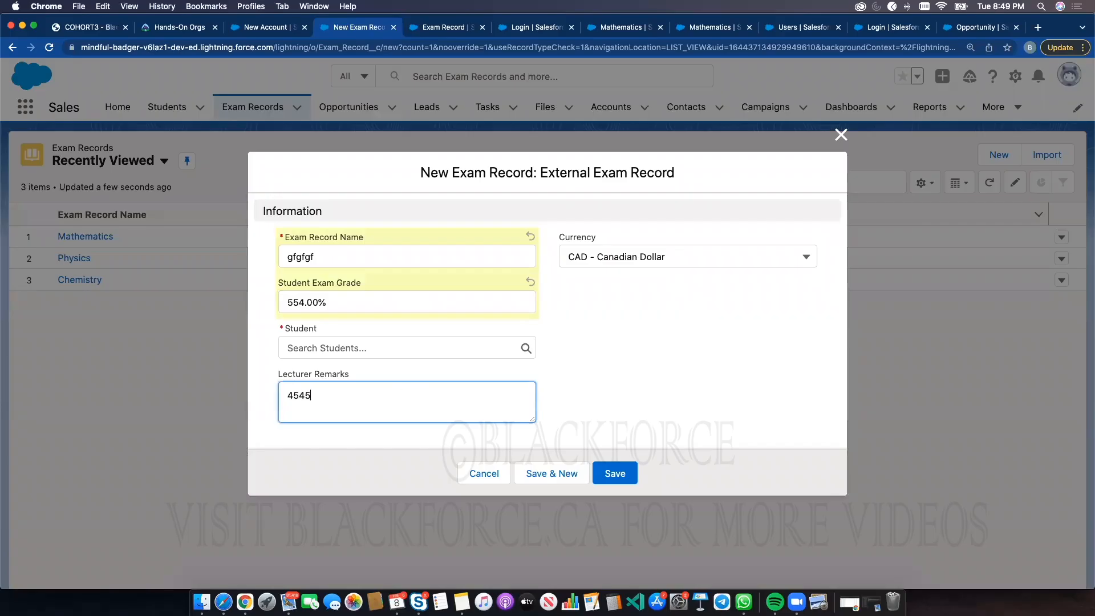
type("45fggffgfg")
left_click(399, 348)
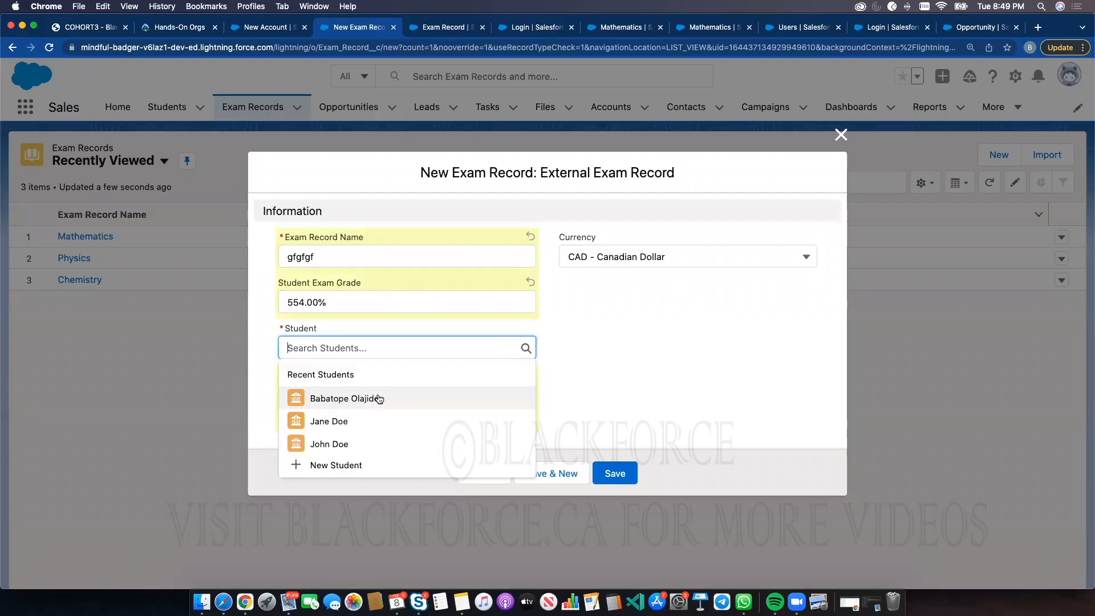
left_click(398, 393)
left_click(613, 471)
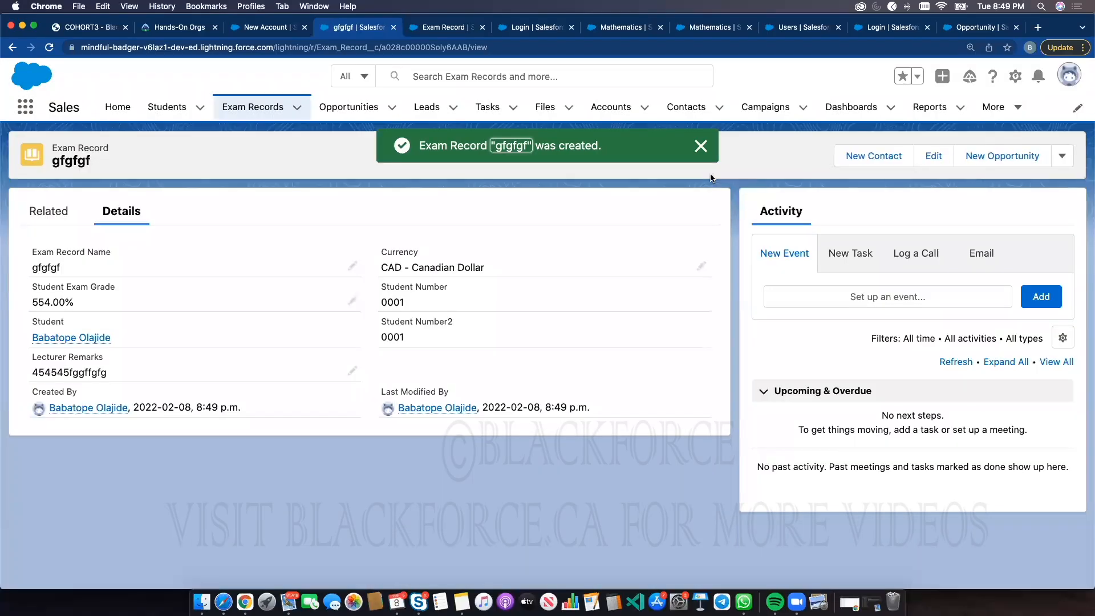
Create an Internal Exams record named vc vccv with grade 5445 and the second recent student
left_click(253, 107)
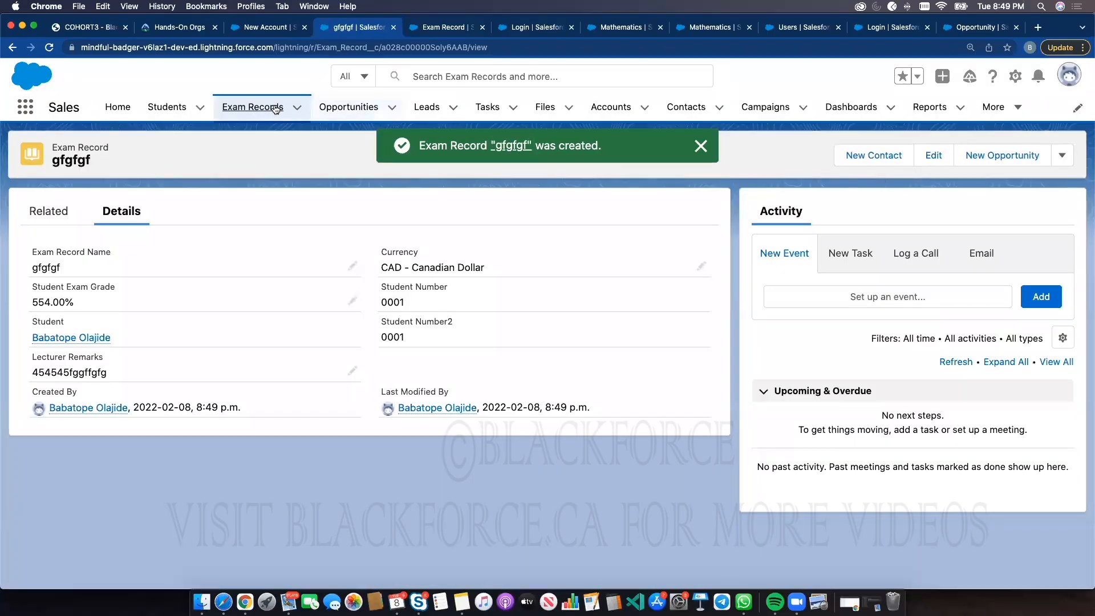
left_click(995, 155)
left_click(549, 344)
left_click(795, 403)
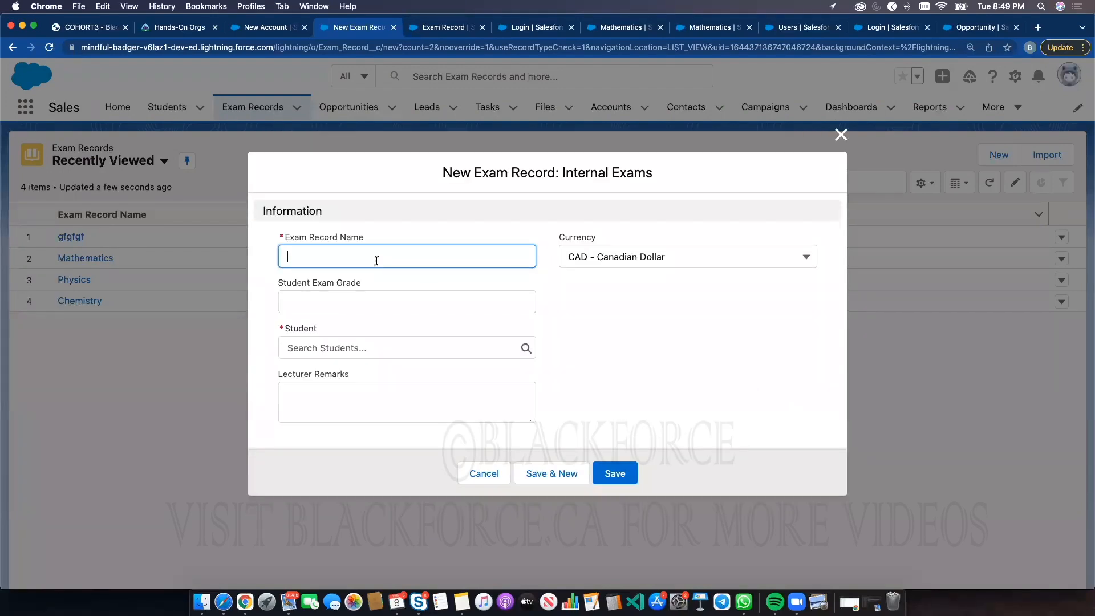
type("vc vccv")
left_click(353, 301)
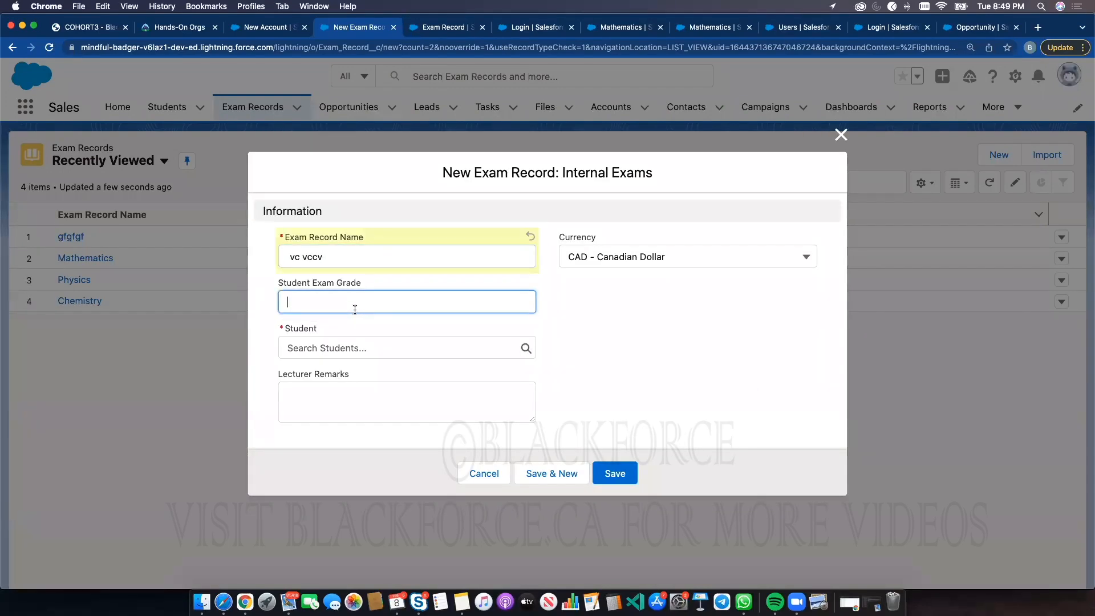
type("5445")
left_click(374, 347)
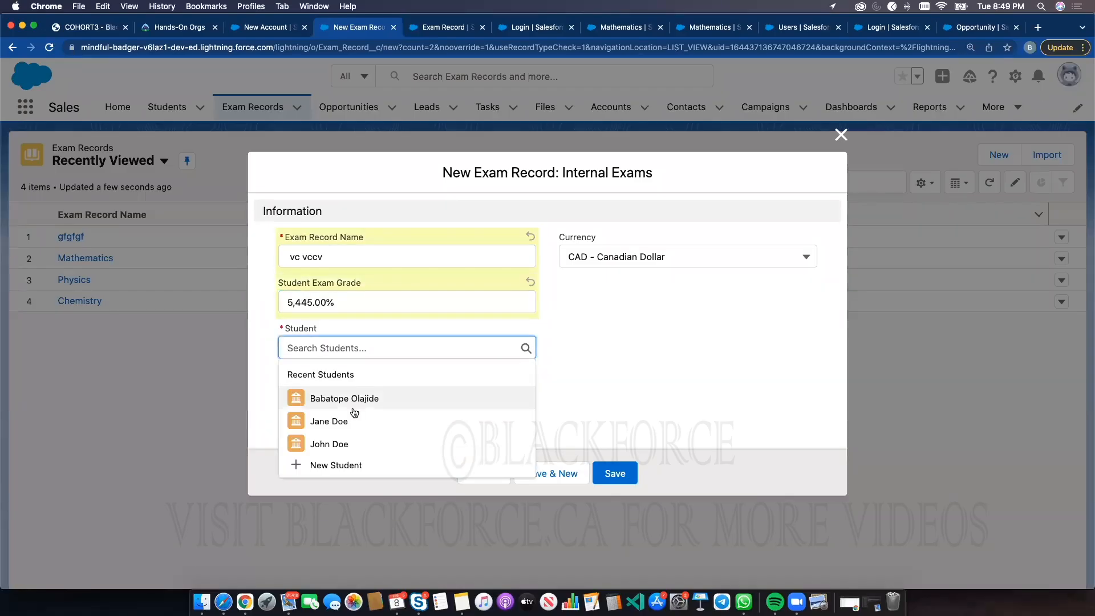
left_click(354, 417)
left_click(440, 408)
left_click(614, 473)
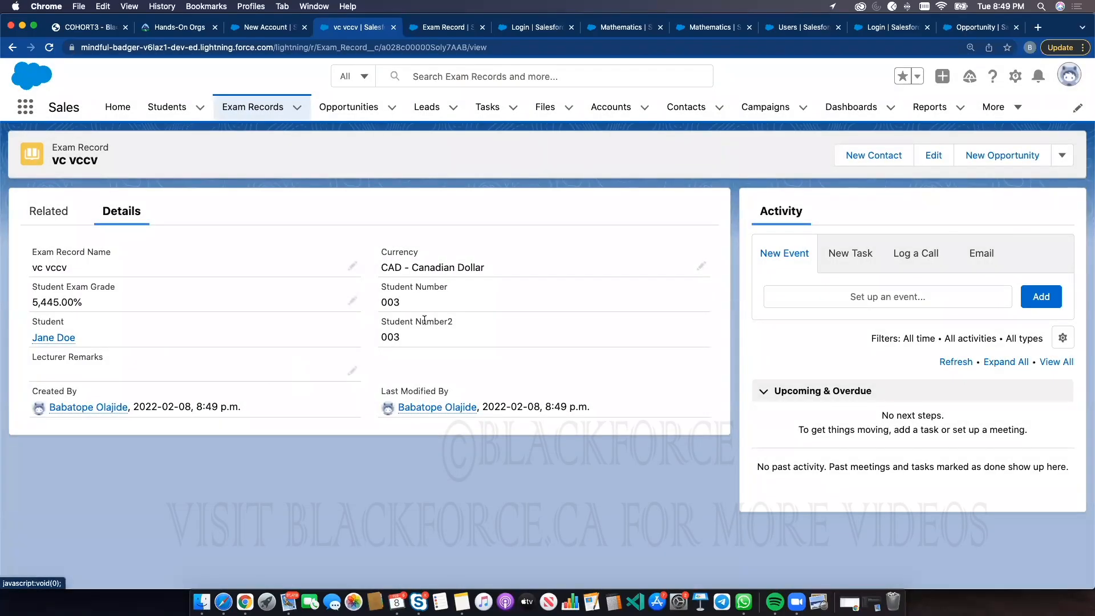
Return to the Exam Records list and open the gfgfgf record's details
left_click(272, 109)
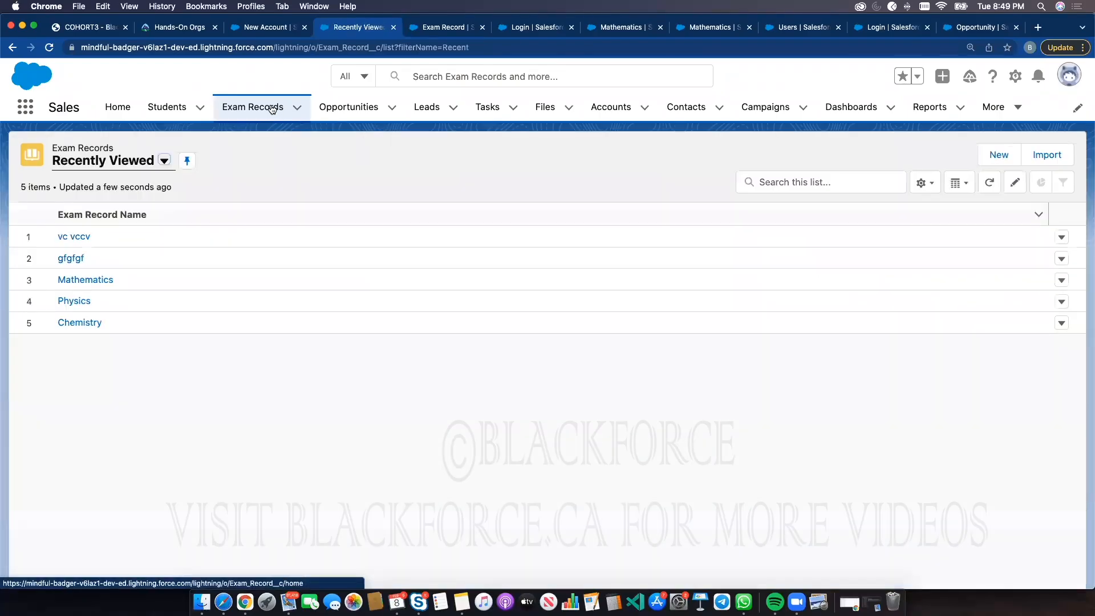
left_click(77, 259)
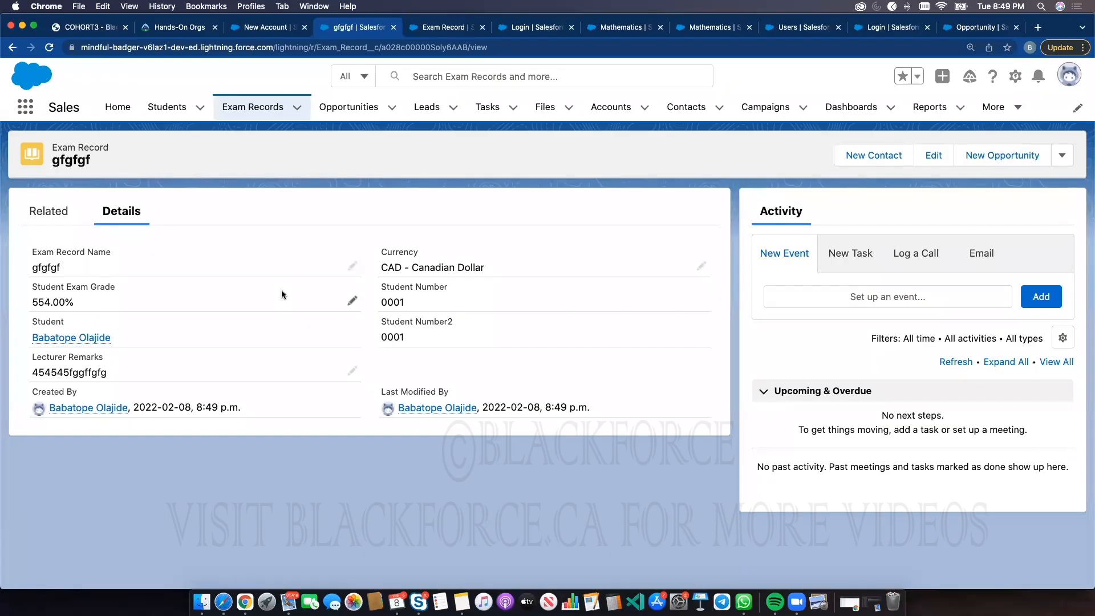
left_click(284, 28)
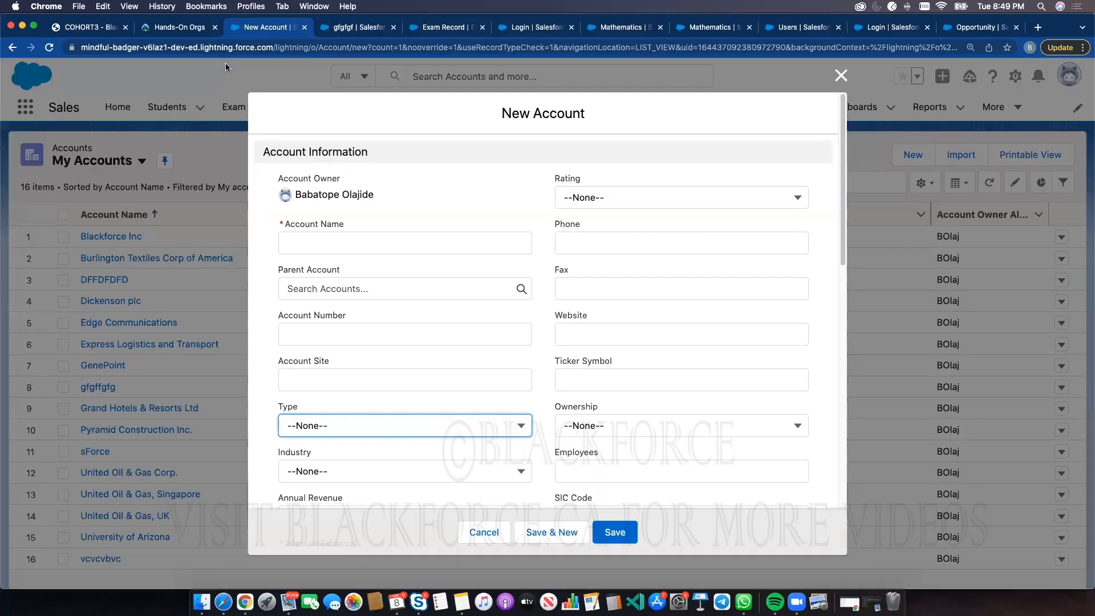
left_click(501, 28)
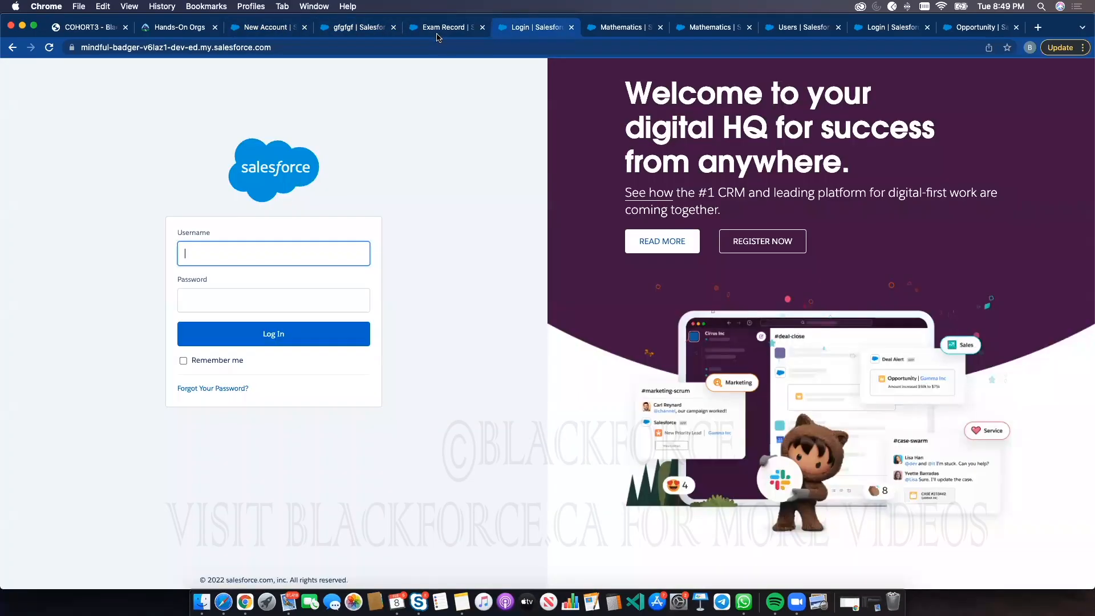
Find Users in Setup and log in as the Test User
left_click(443, 28)
left_click(121, 108)
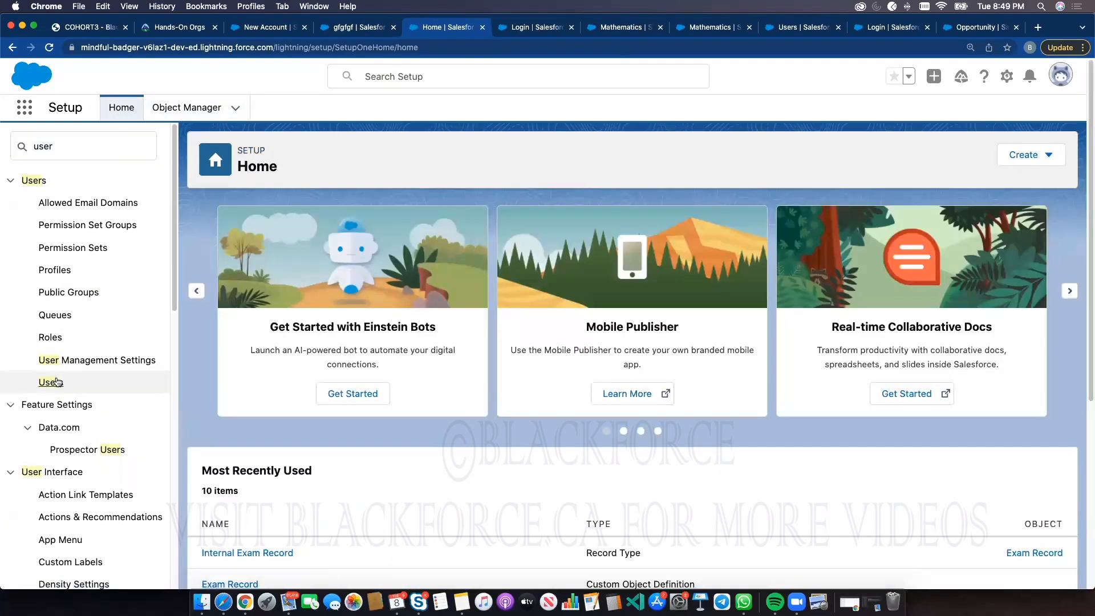
left_click(50, 382)
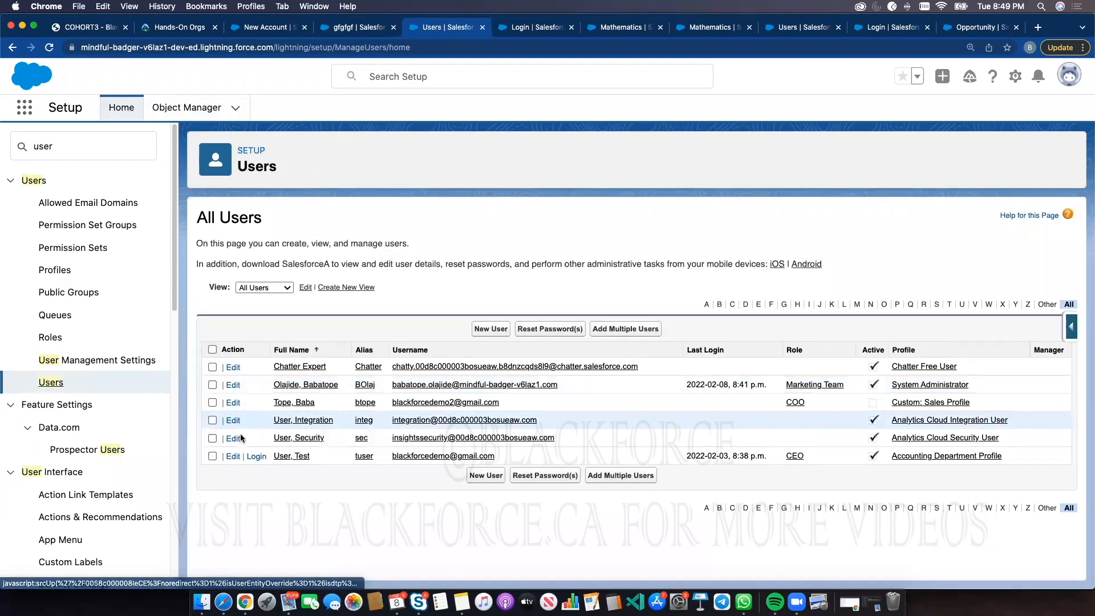
left_click(254, 459)
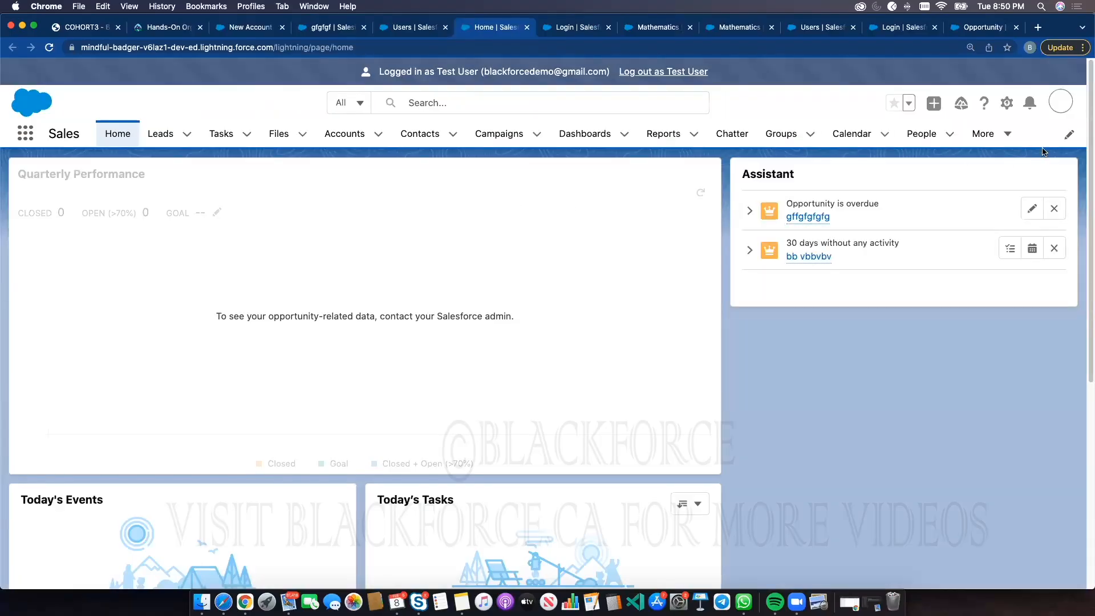
As the Test User, open Exam Records and view the details of each exam record in turn
left_click(983, 133)
left_click(971, 240)
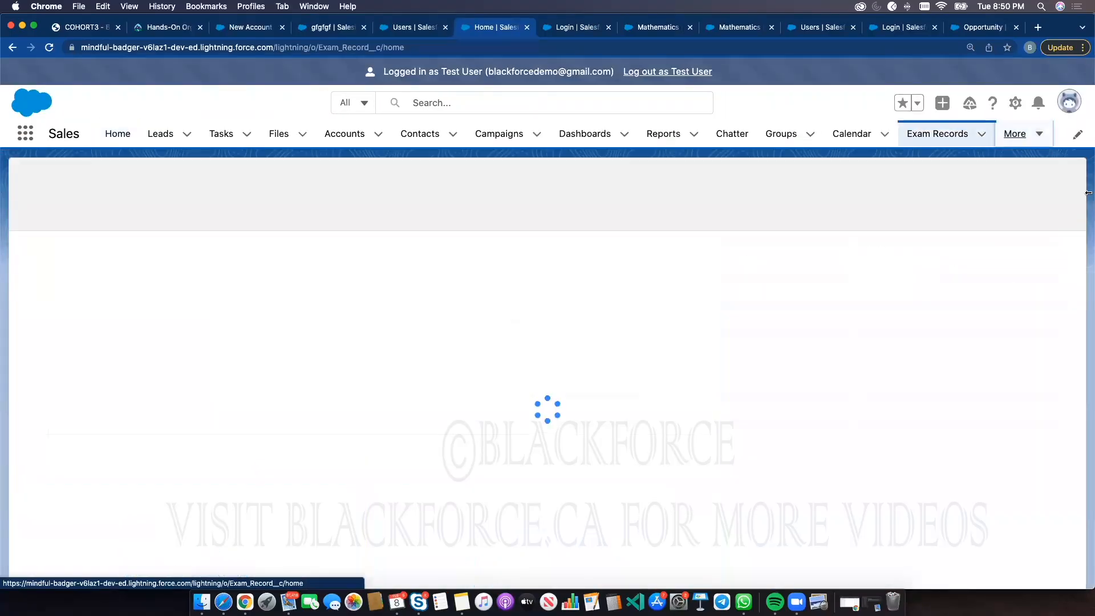
left_click(138, 186)
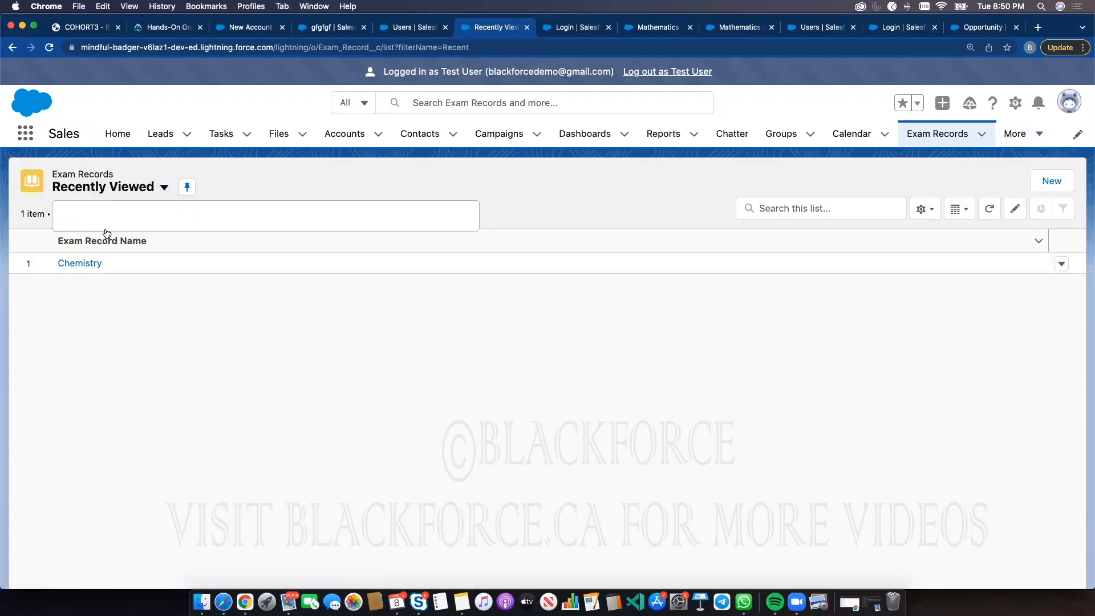
left_click(101, 237)
left_click(69, 291)
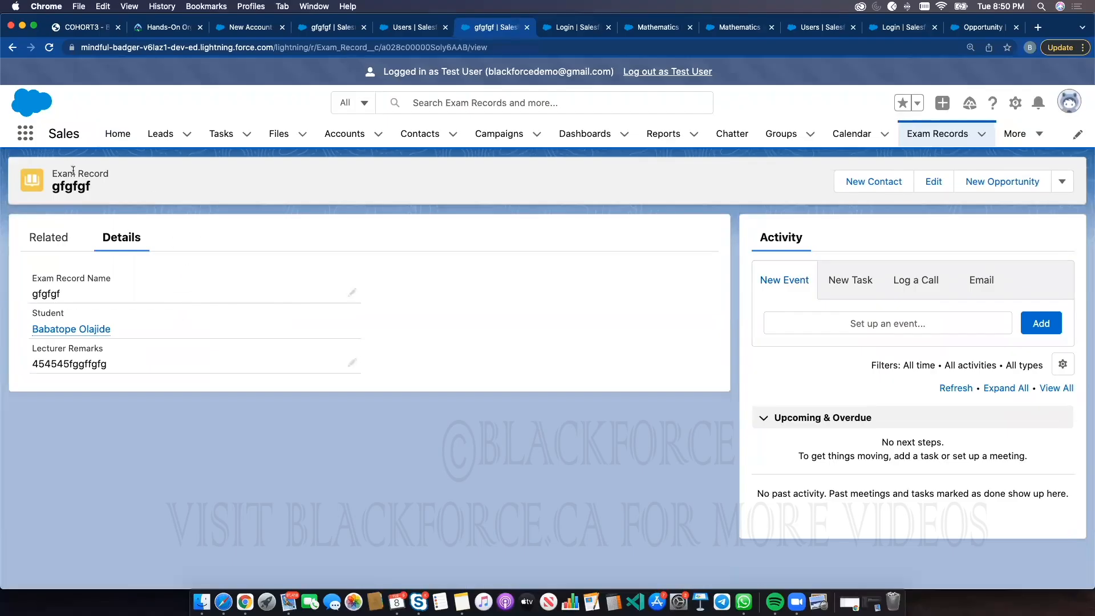
left_click(13, 47)
left_click(88, 299)
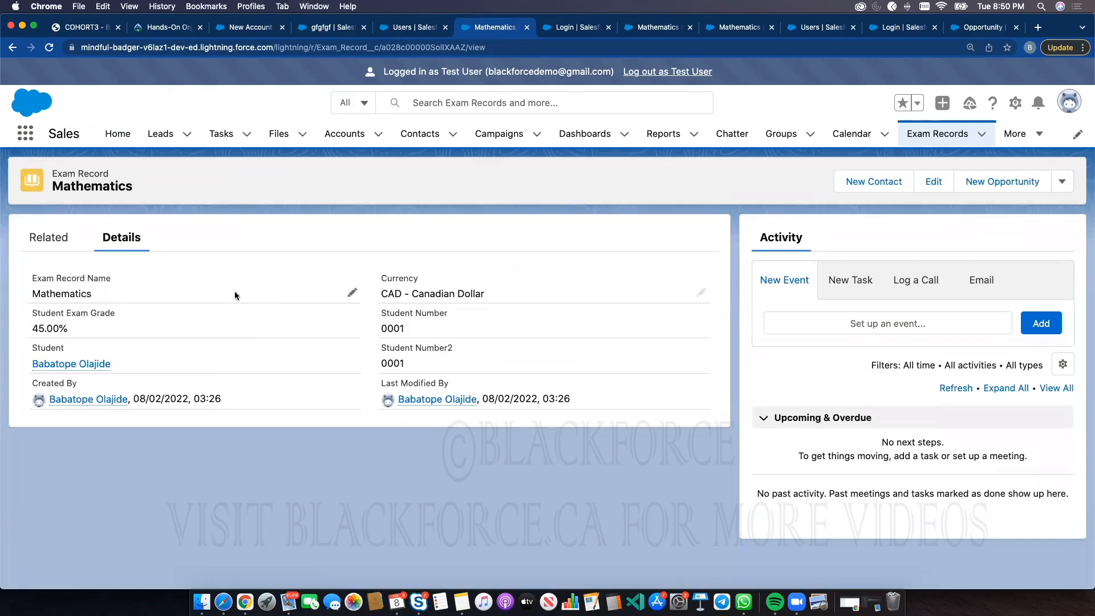
left_click(12, 48)
left_click(80, 263)
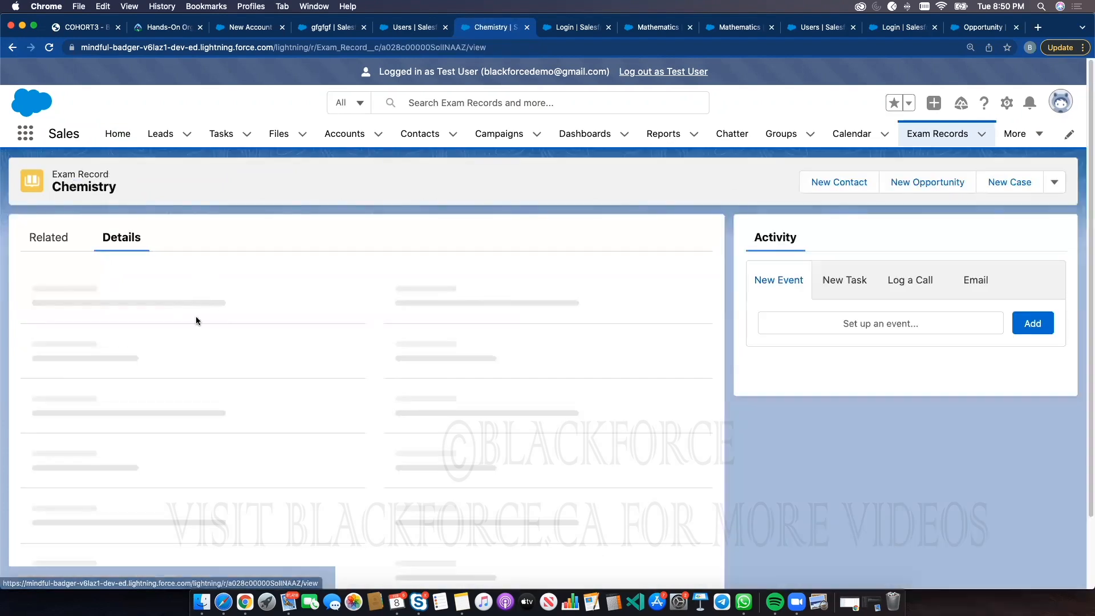
left_click(13, 48)
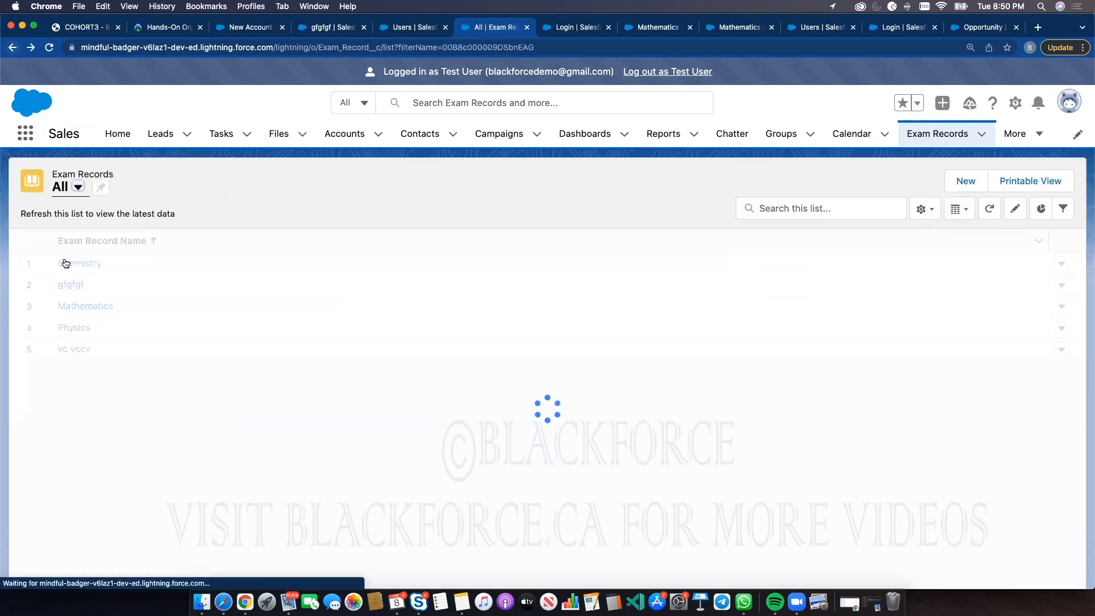
left_click(74, 348)
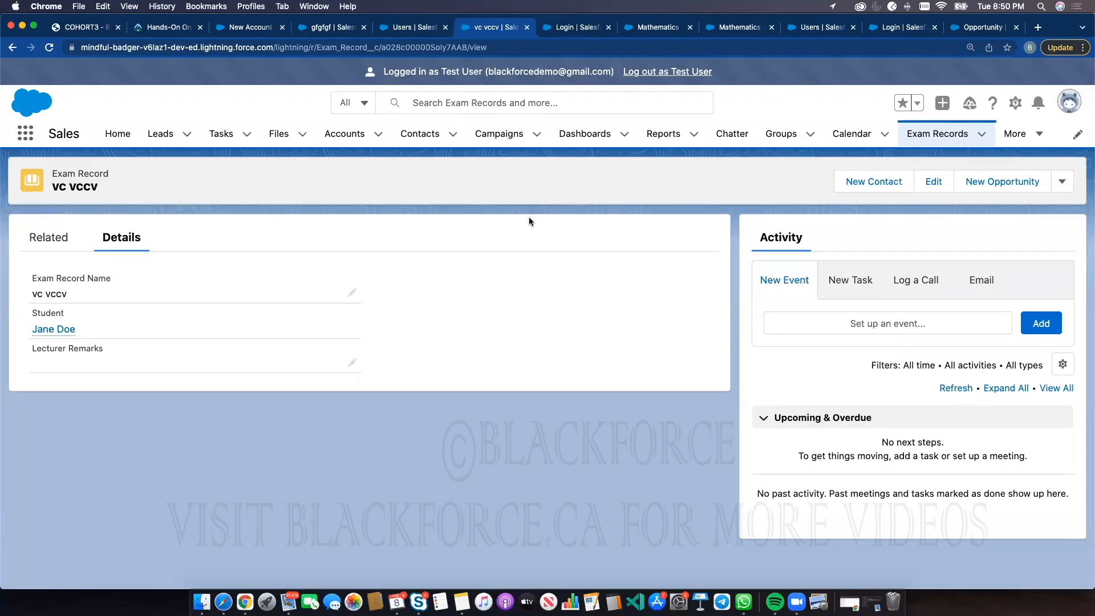
Open Change Record Type for the vc vccv record to check the available record types, then close it
left_click(1062, 182)
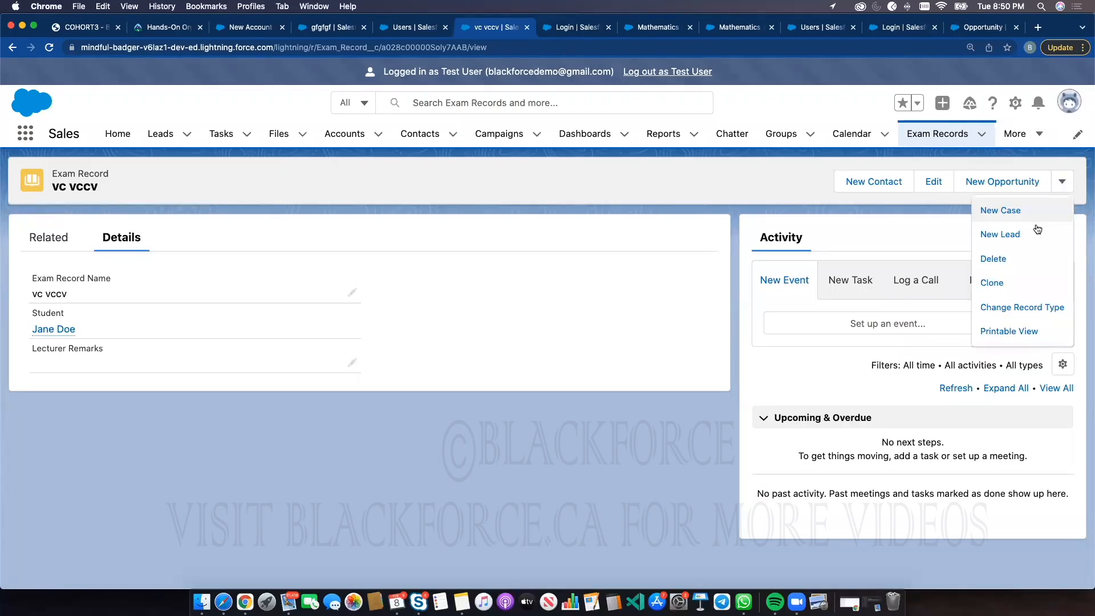
left_click(1011, 308)
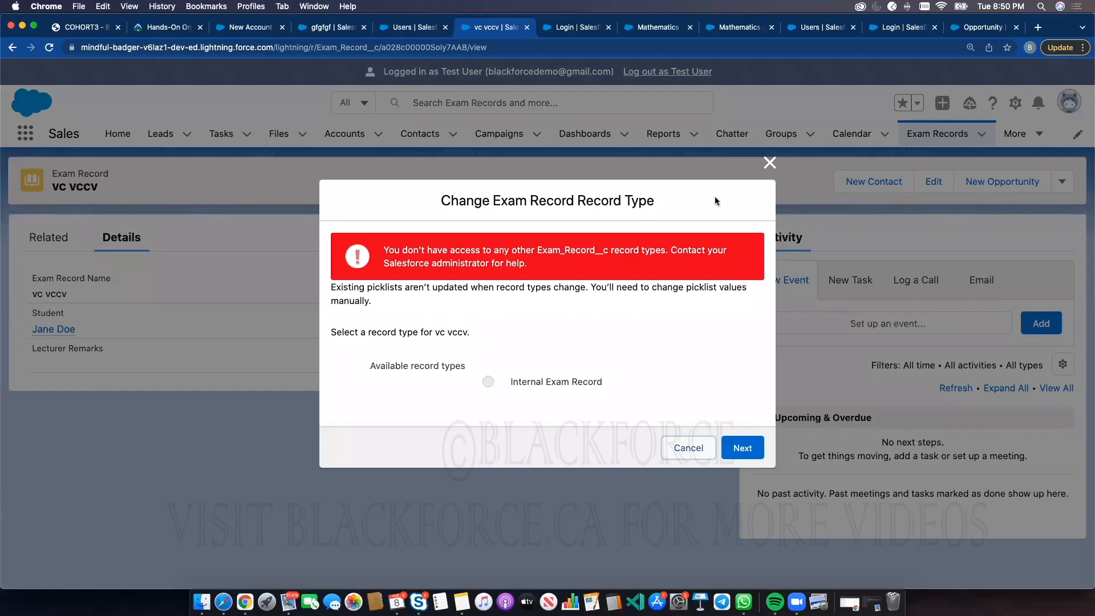
left_click(767, 164)
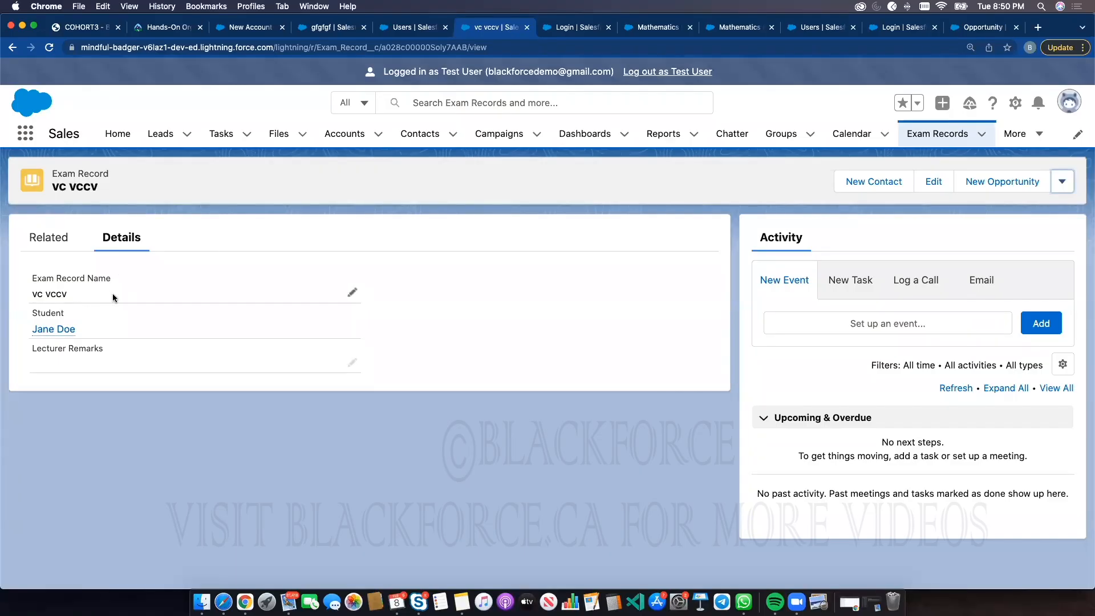
Log out as the Test User and relaunch the Blackforce Cohort 3 Playground org
left_click(672, 72)
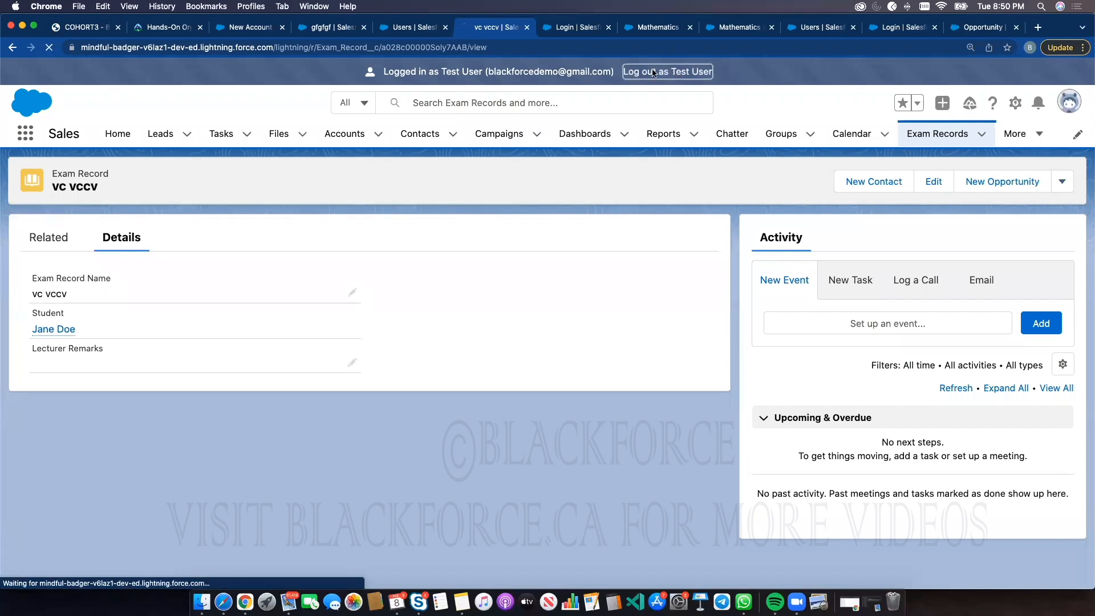
key("super+2")
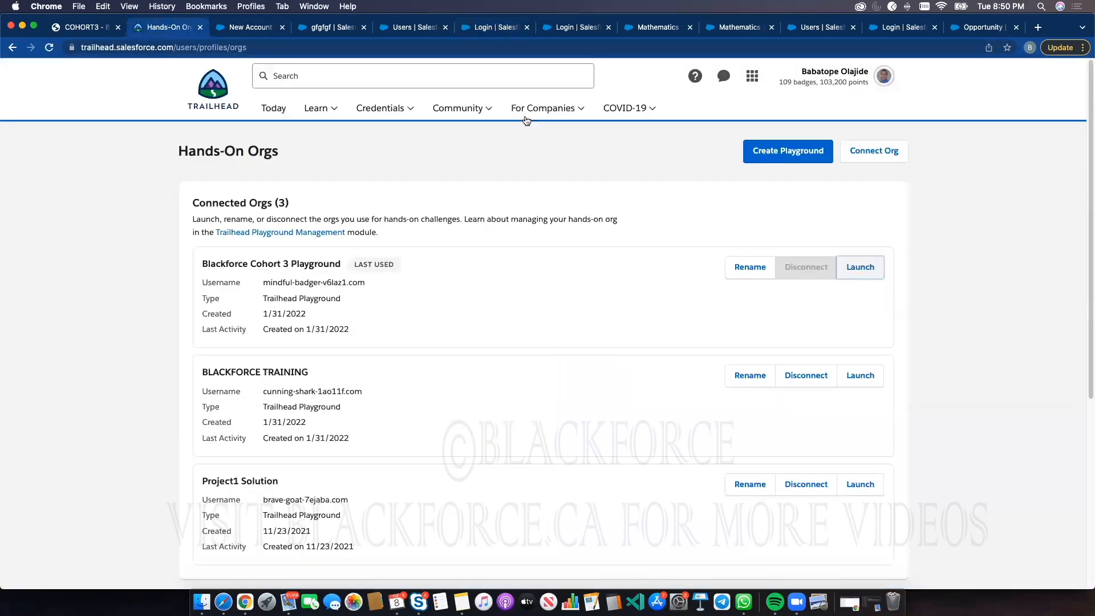
left_click(865, 271)
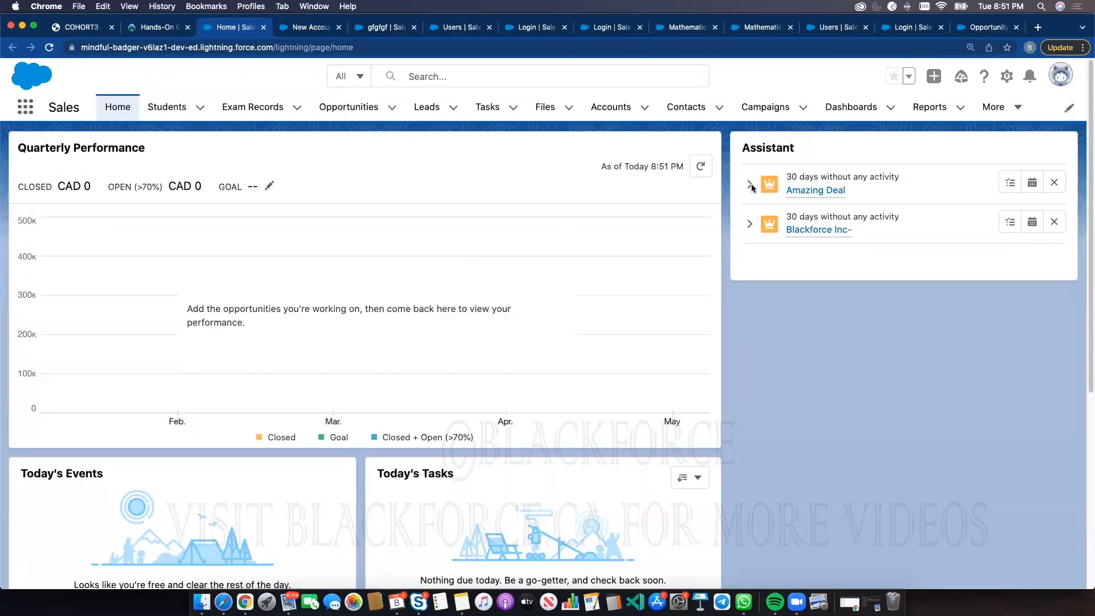
left_click(1007, 77)
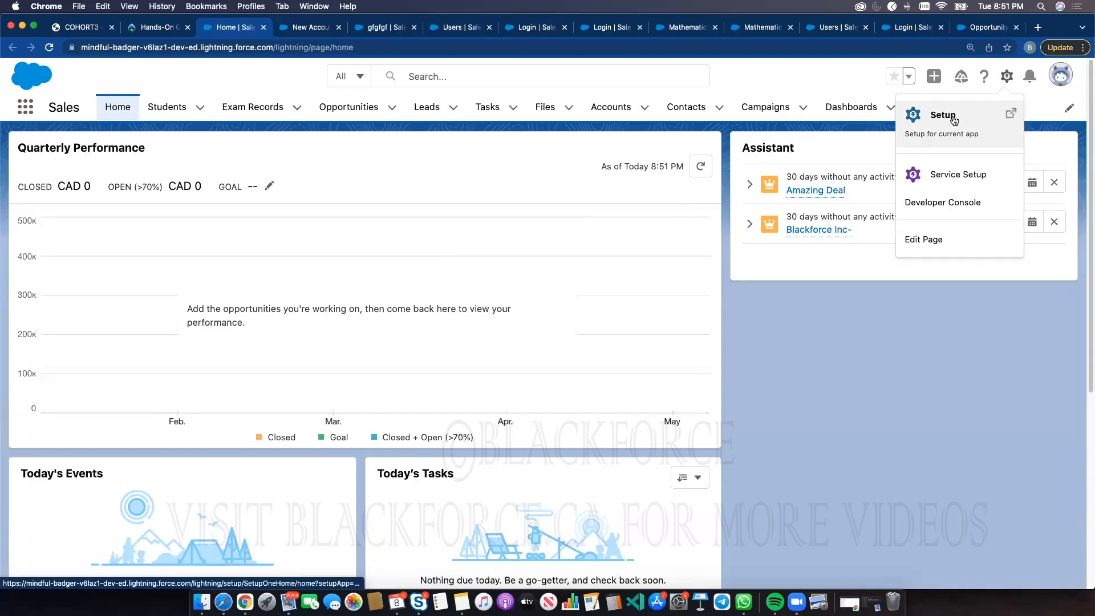
left_click(317, 27)
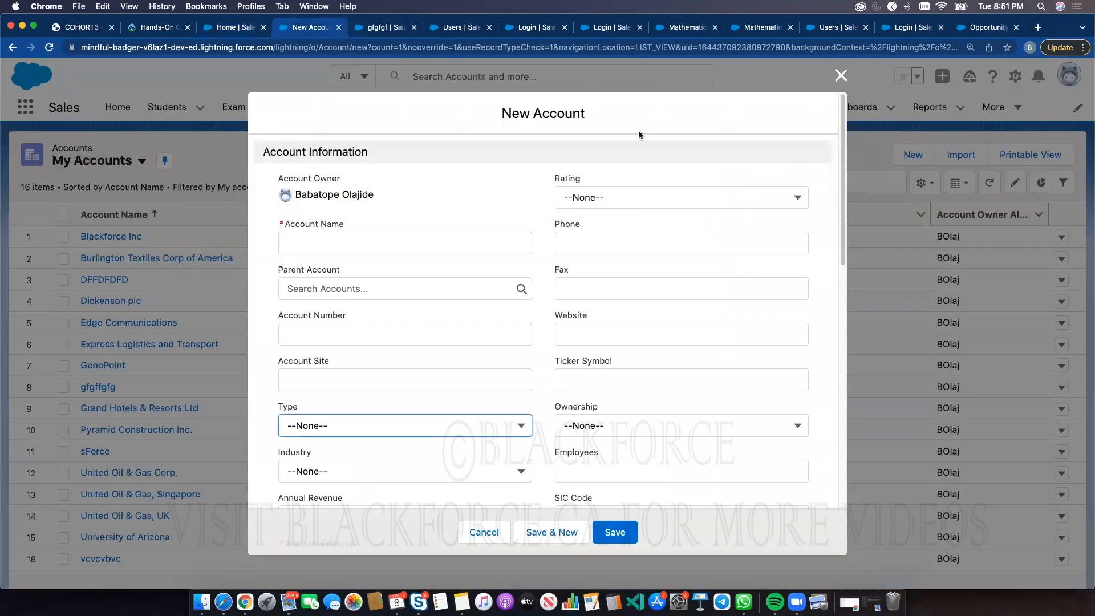
left_click(629, 198)
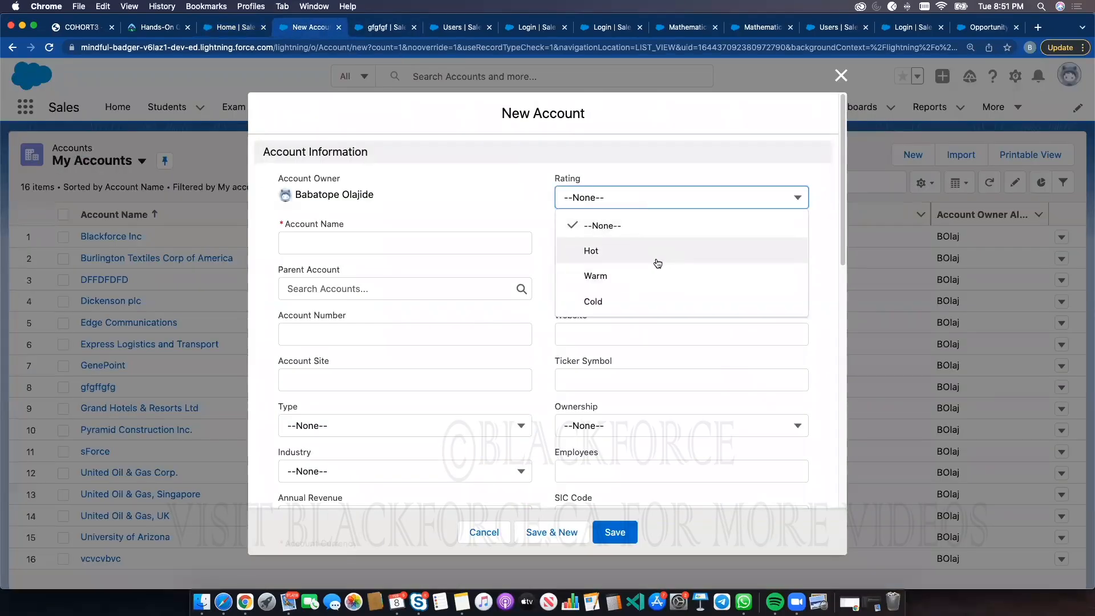
left_click(378, 28)
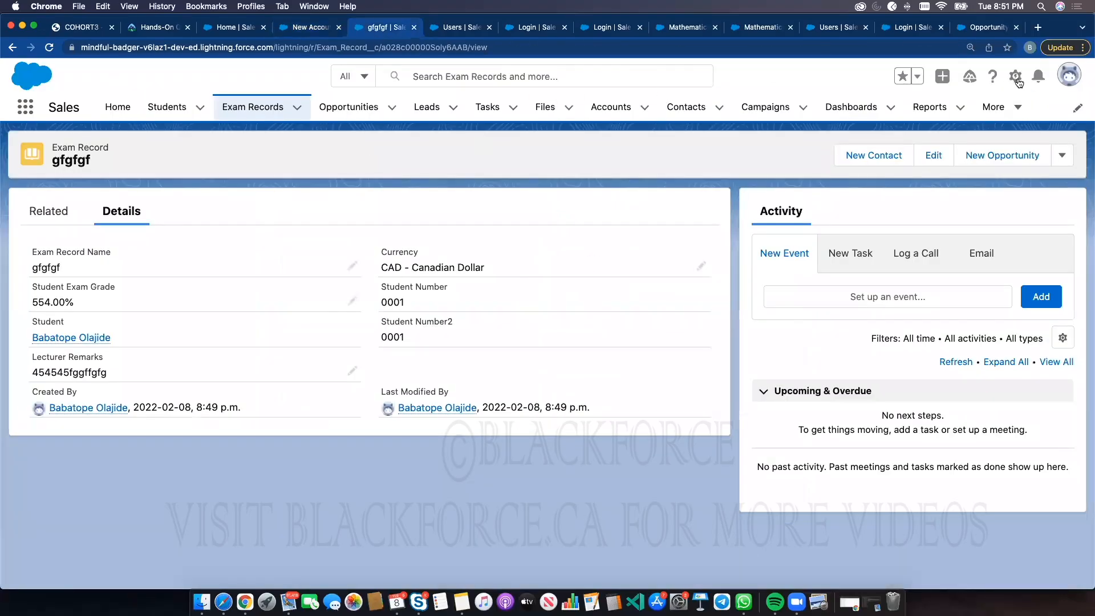
Open Setup and go to the Object Manager
left_click(1015, 76)
left_click(967, 118)
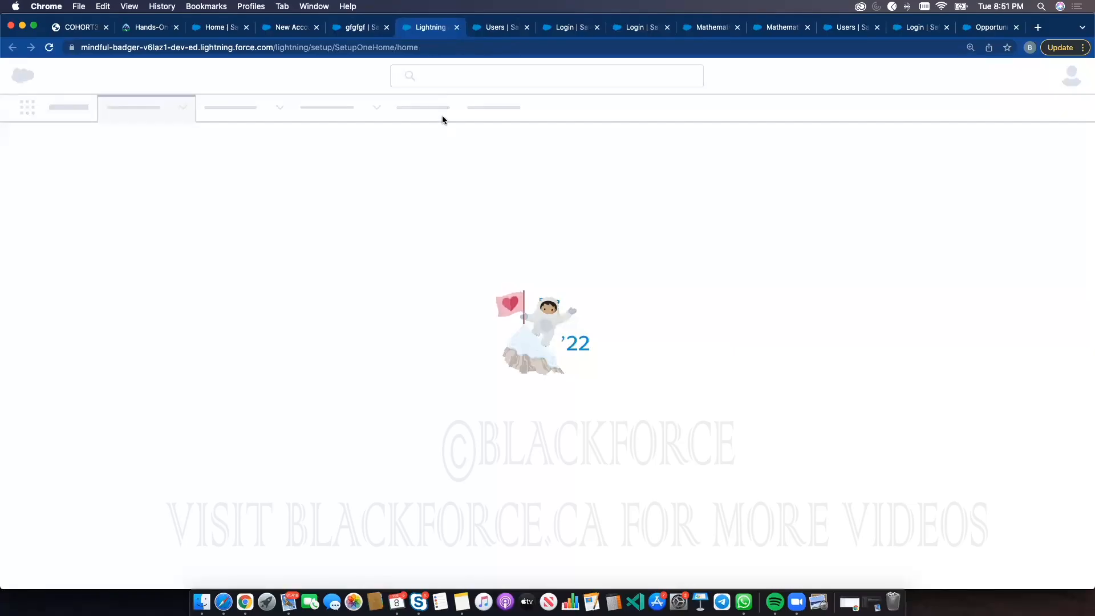
left_click(188, 108)
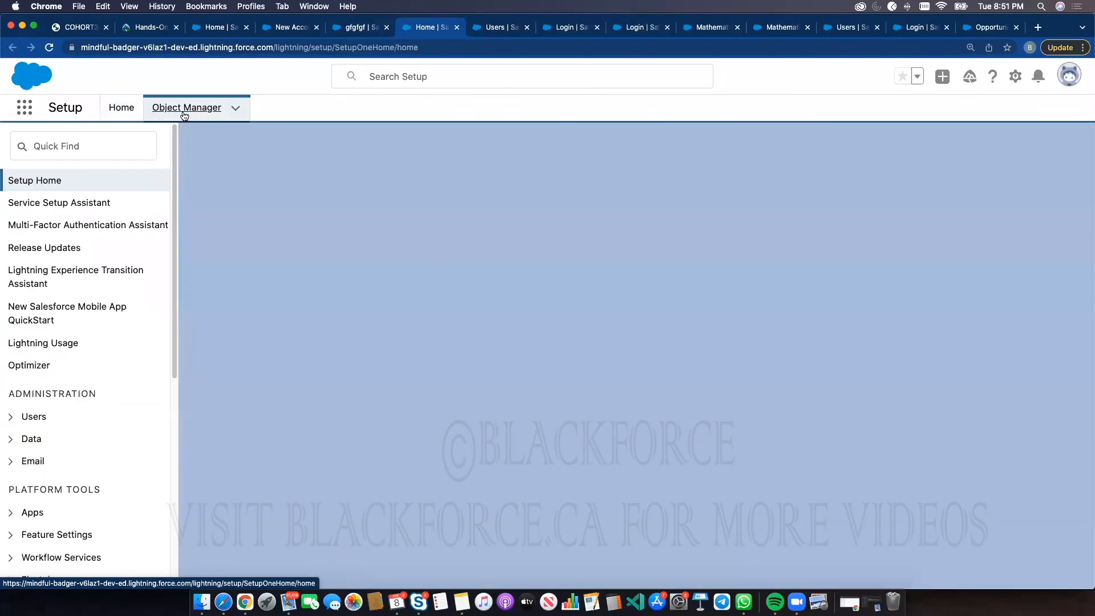
Open the Account object's record types and start a new record type labelled Internal Account
left_click(45, 245)
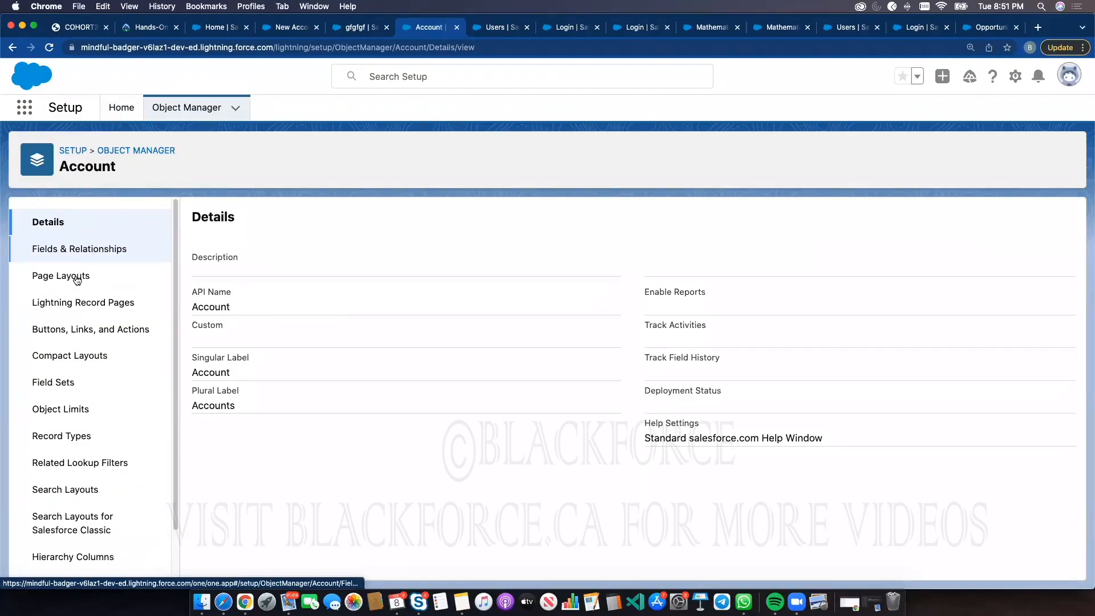
left_click(63, 250)
left_click(67, 435)
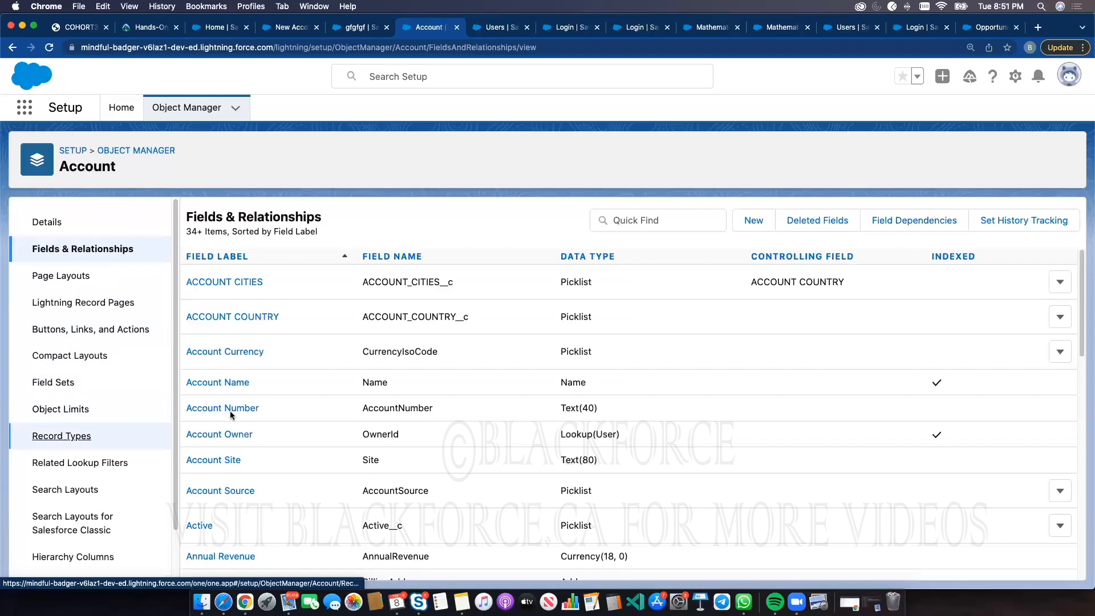
left_click(929, 219)
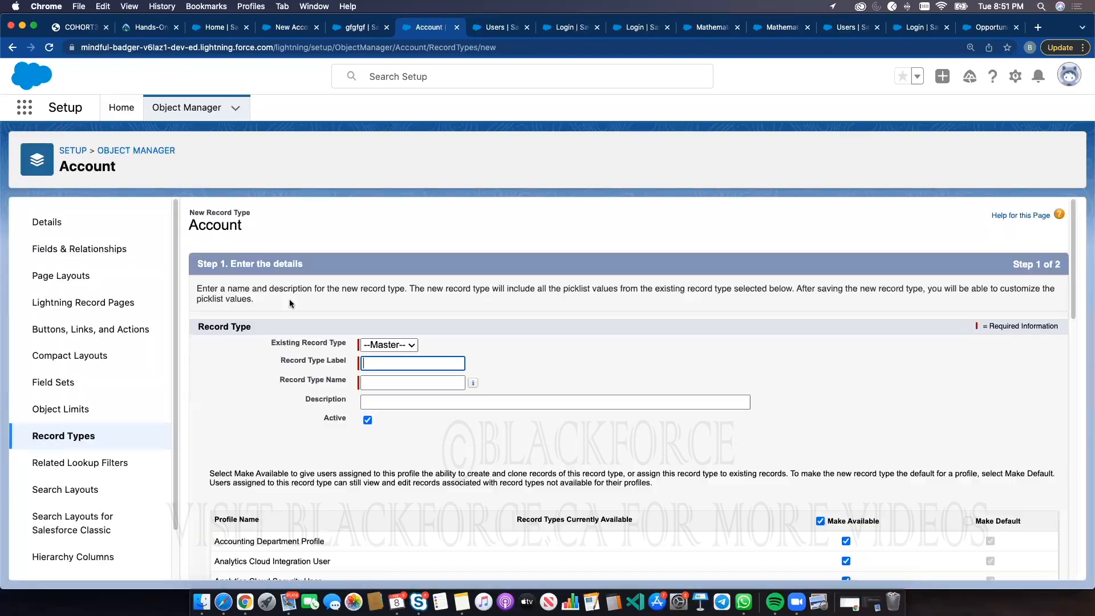
left_click(441, 365)
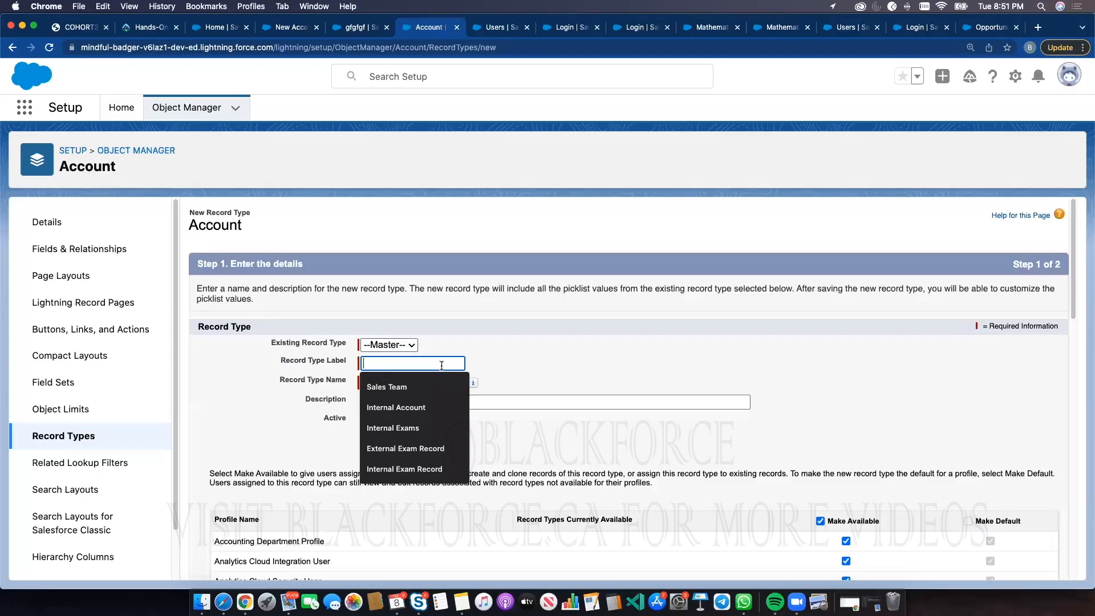
type("Internal Account")
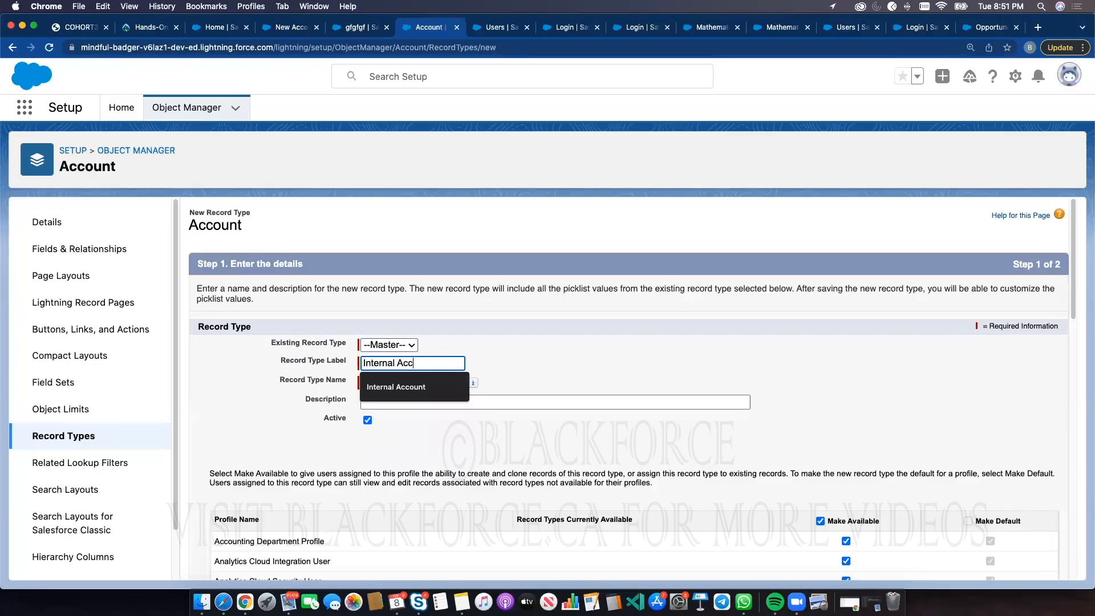
left_click(605, 365)
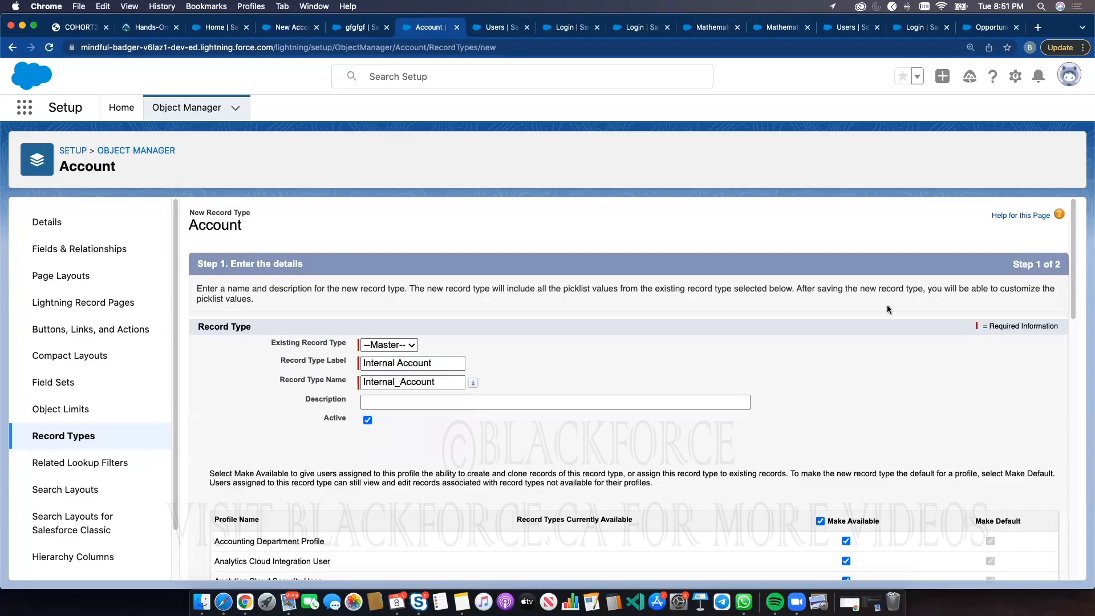
Clear availability for all profiles, then make the record type available to System Administrator
scroll(1006, 382, "down", 15)
scroll(987, 518, "up", 15)
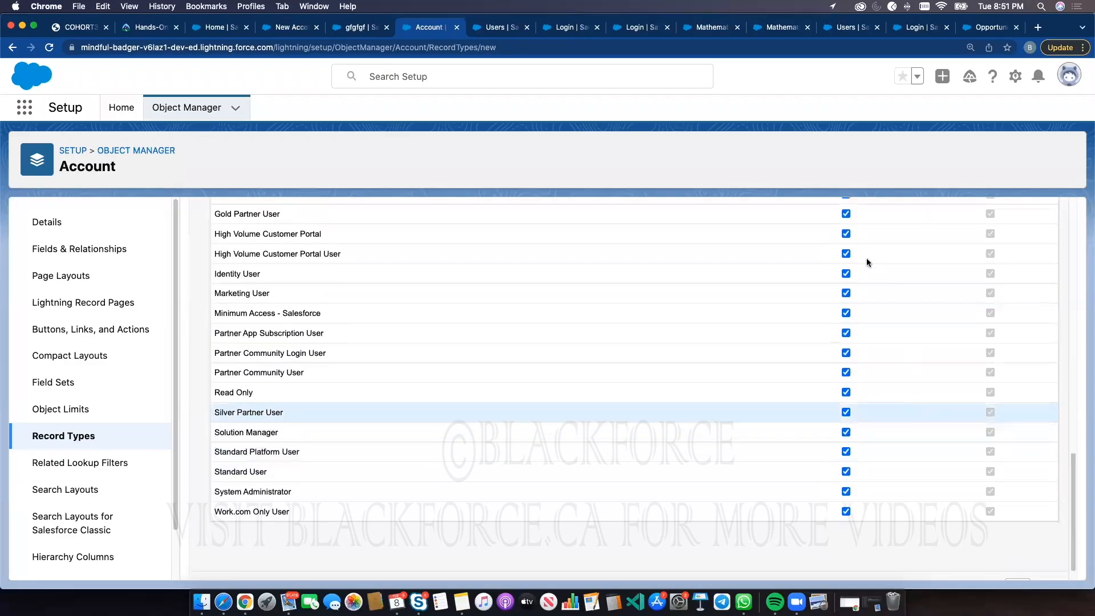
left_click(820, 521)
scroll(838, 485, "down", 3)
left_click(846, 458)
scroll(847, 463, "down", 12)
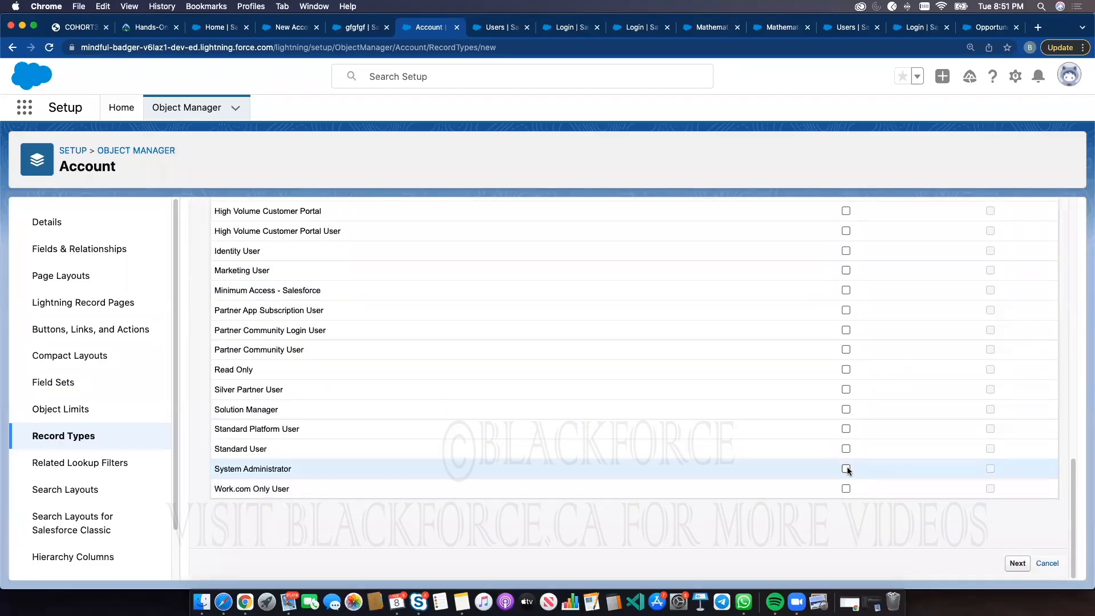
left_click(846, 469)
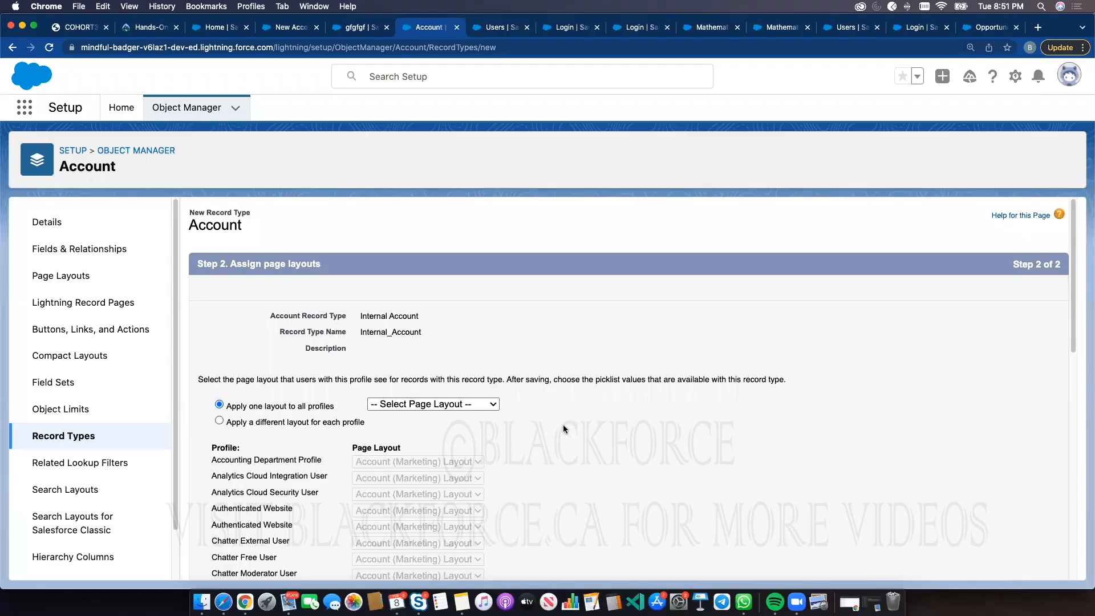
Apply Account Layout to all profiles and save the Internal Account record type
scroll(733, 421, "down", 5)
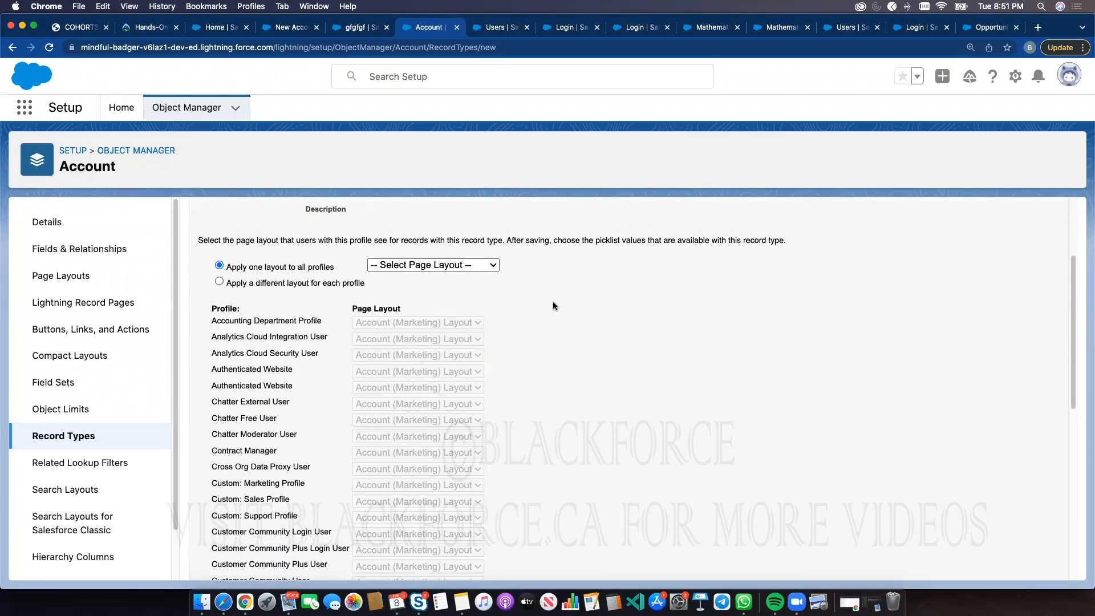
scroll(553, 306, "up", 3)
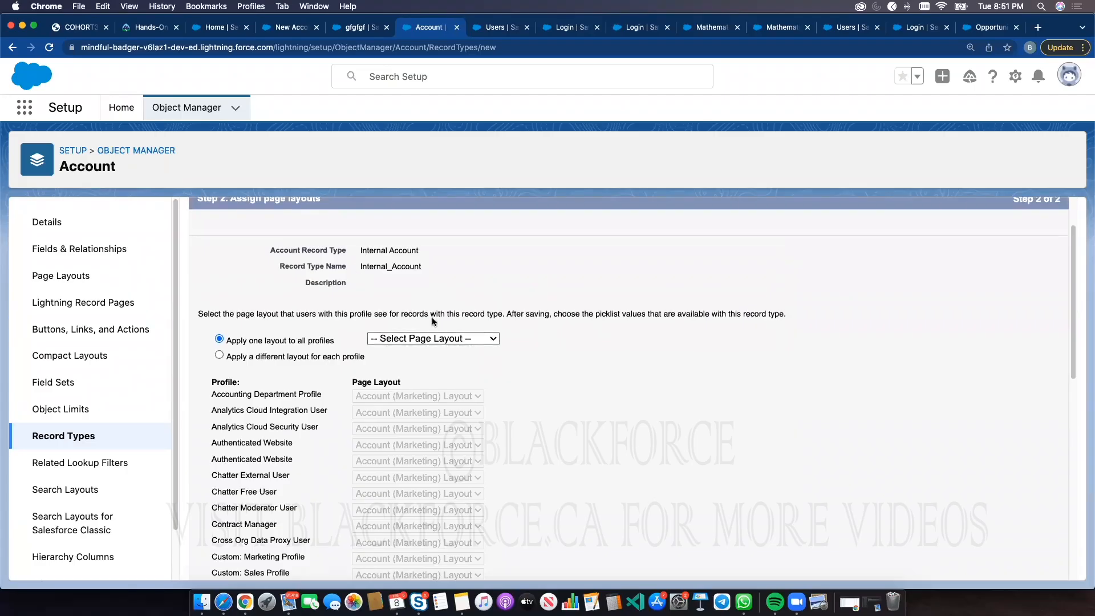
scroll(557, 358, "down", 10)
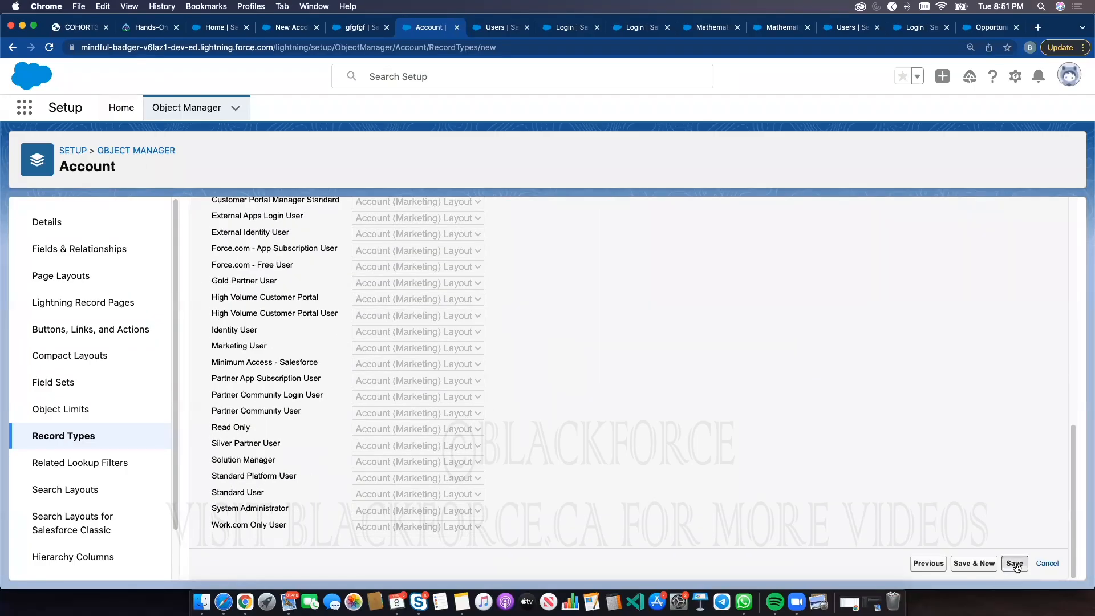
scroll(974, 295, "up", 10)
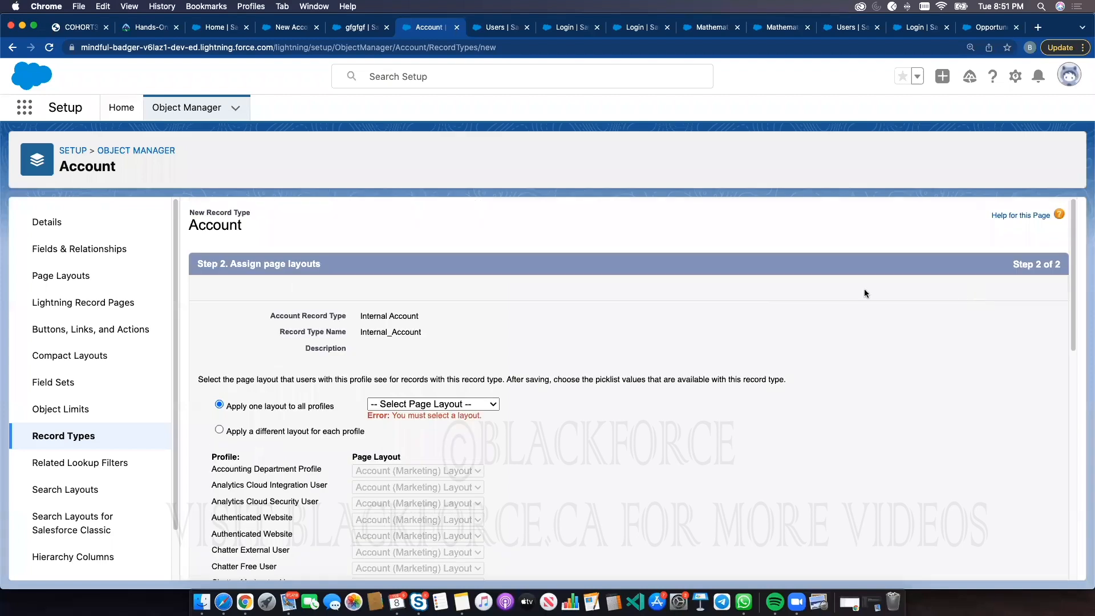
left_click(462, 406)
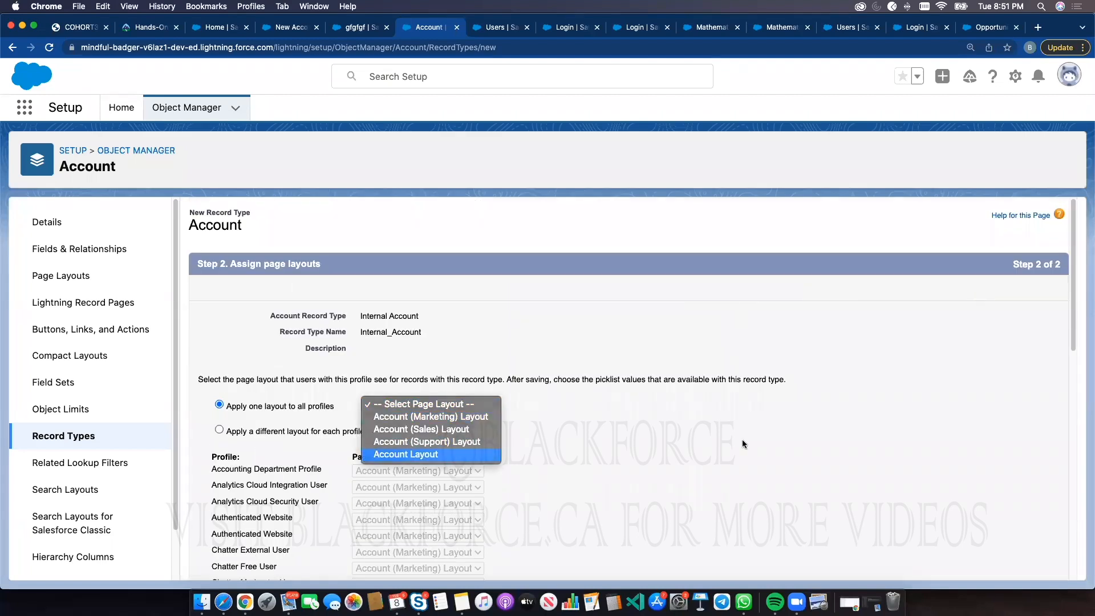
key("Return")
scroll(1004, 575, "down", 10)
left_click(1008, 566)
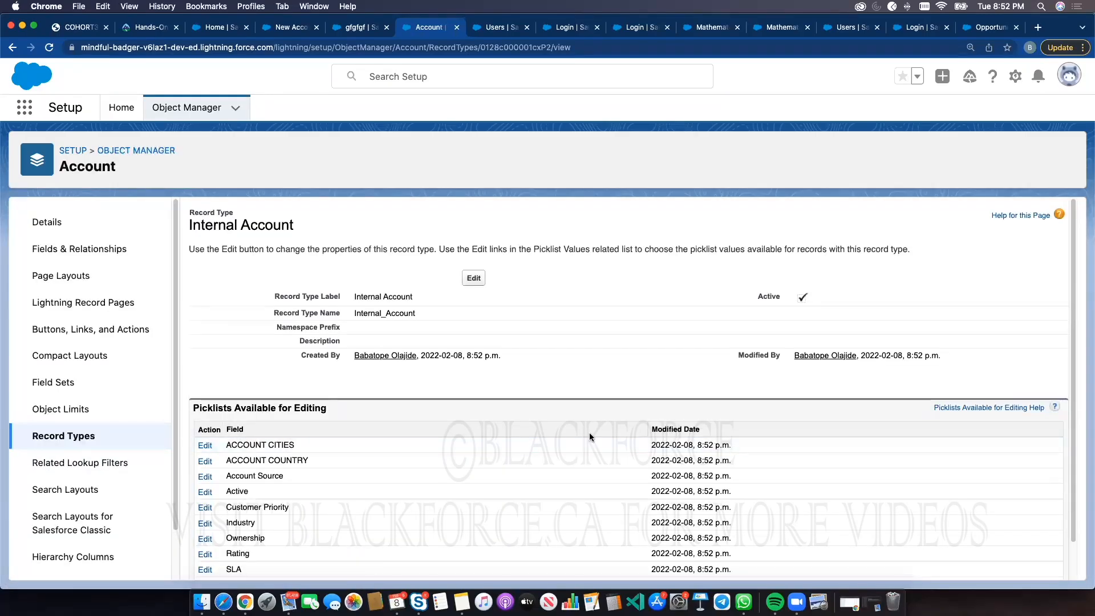
Start another Account record type labelled External Account from the Record Types list
scroll(590, 437, "down", 2)
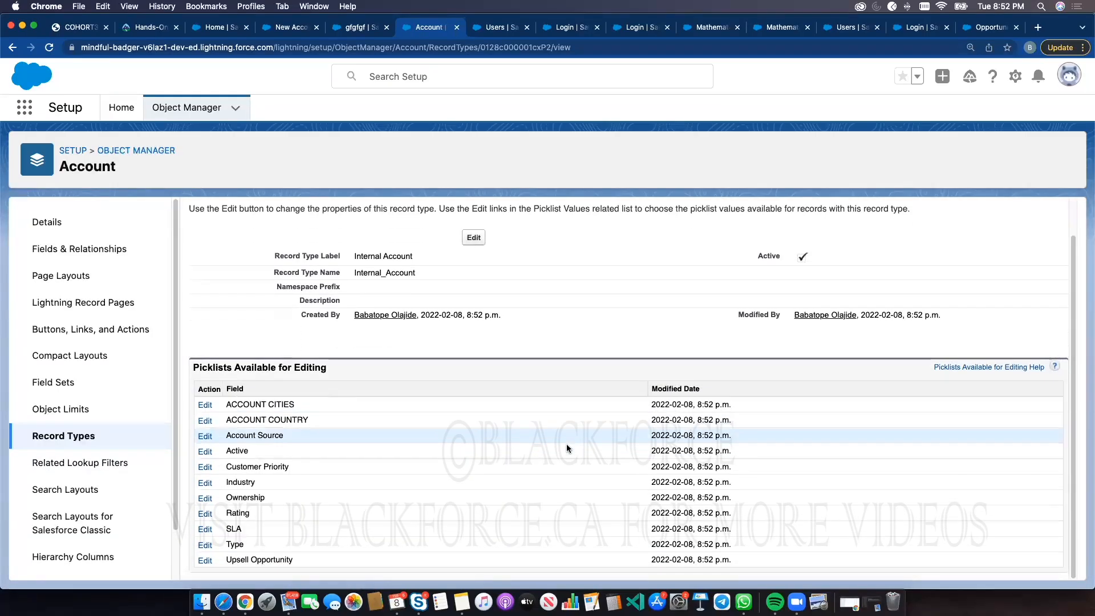
left_click(70, 437)
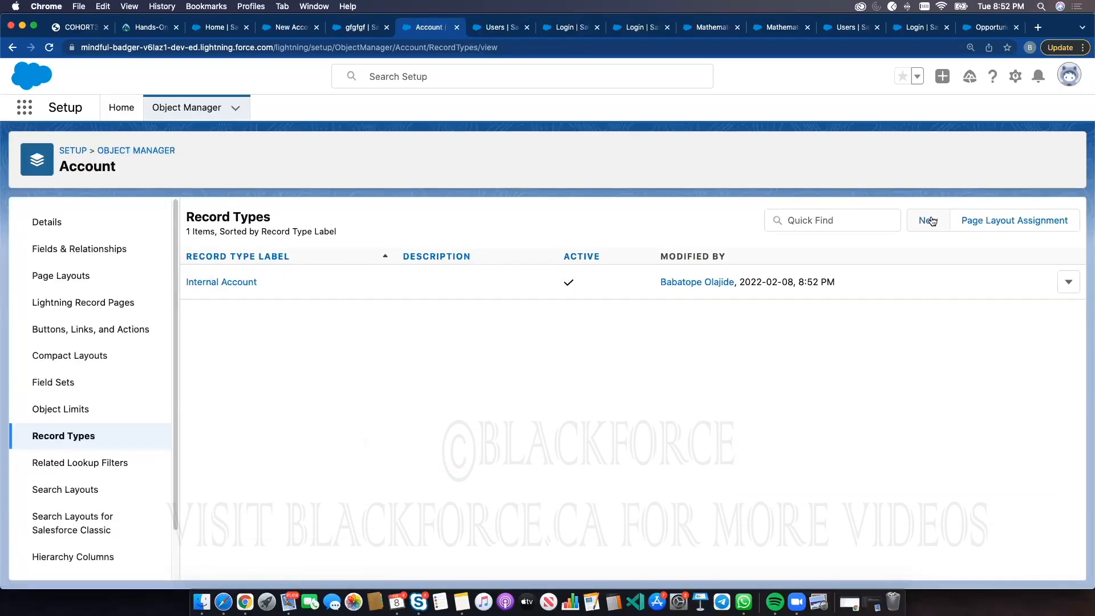
left_click(928, 221)
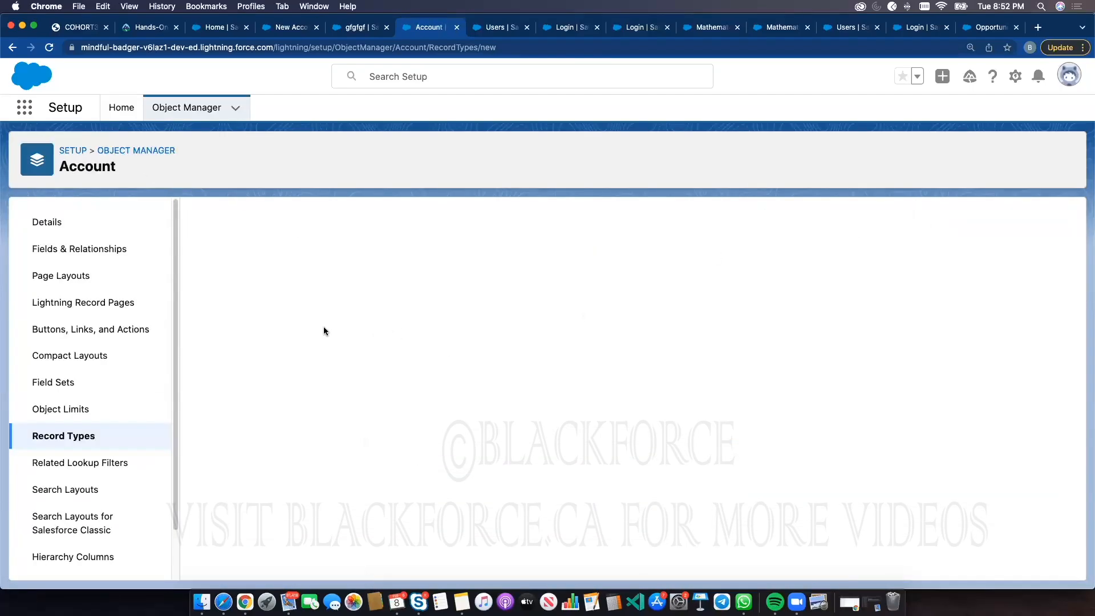
left_click(369, 362)
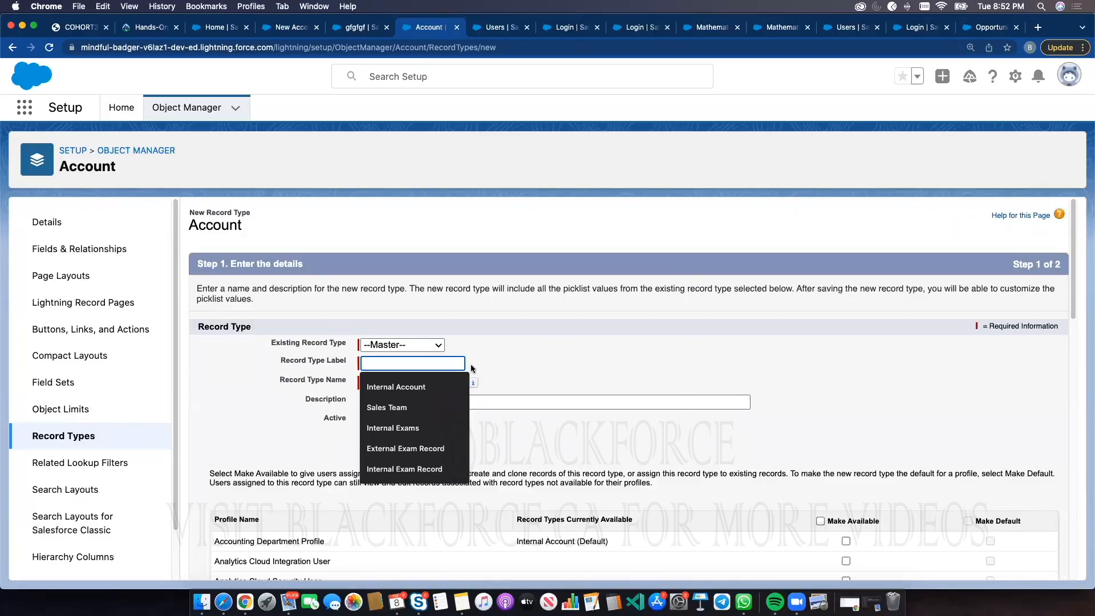
type("External ")
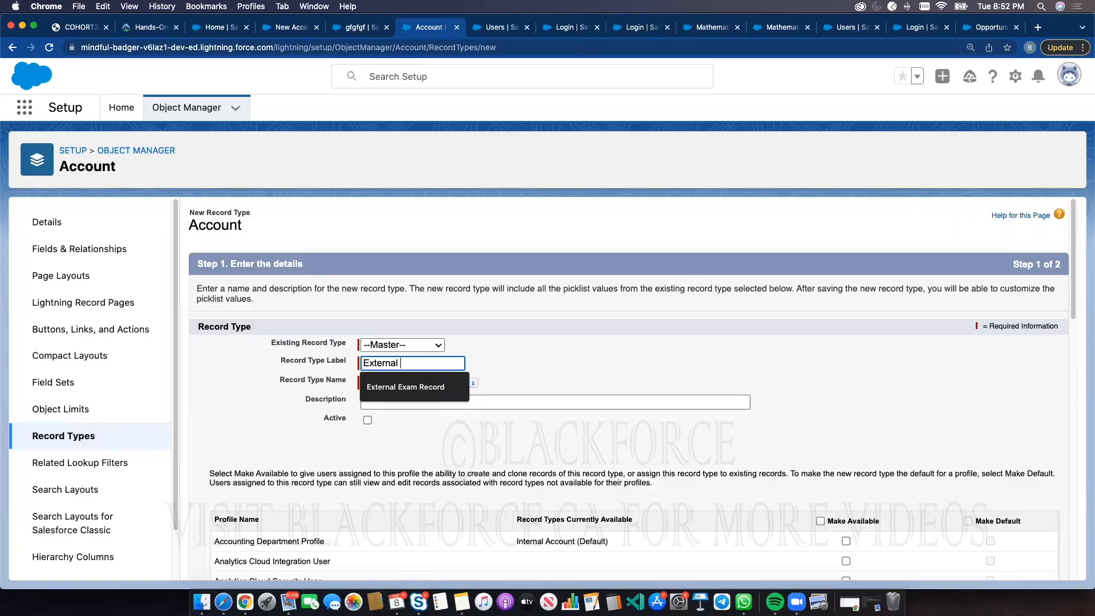
type("Acc")
left_click(603, 358)
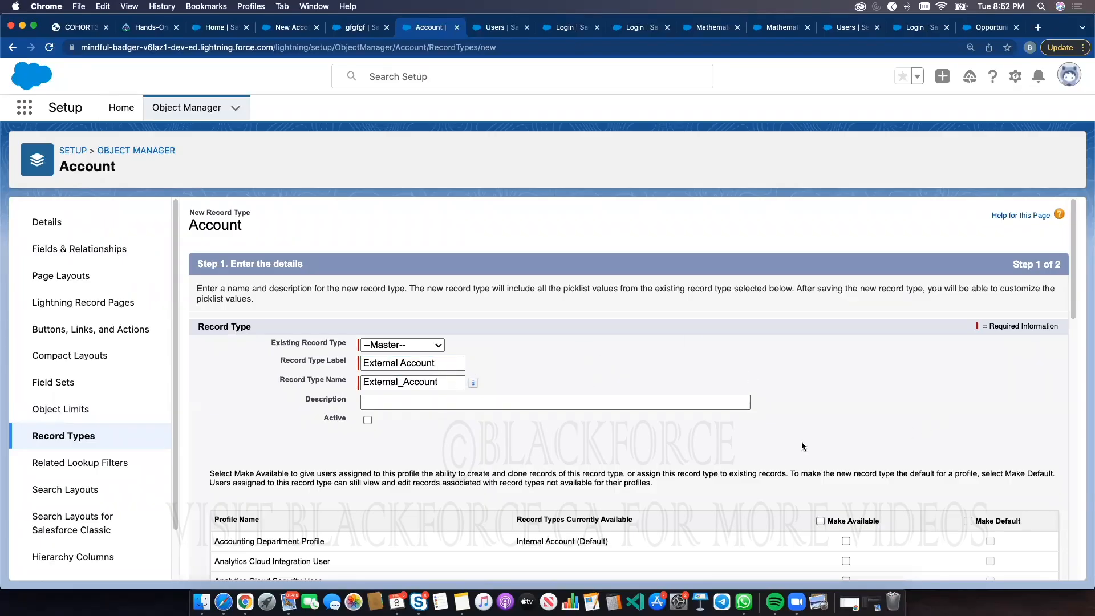
Make External Account available only to Accounting Department Profile and System Administrator, and continue to layouts
scroll(804, 447, "down", 2)
left_click(820, 465)
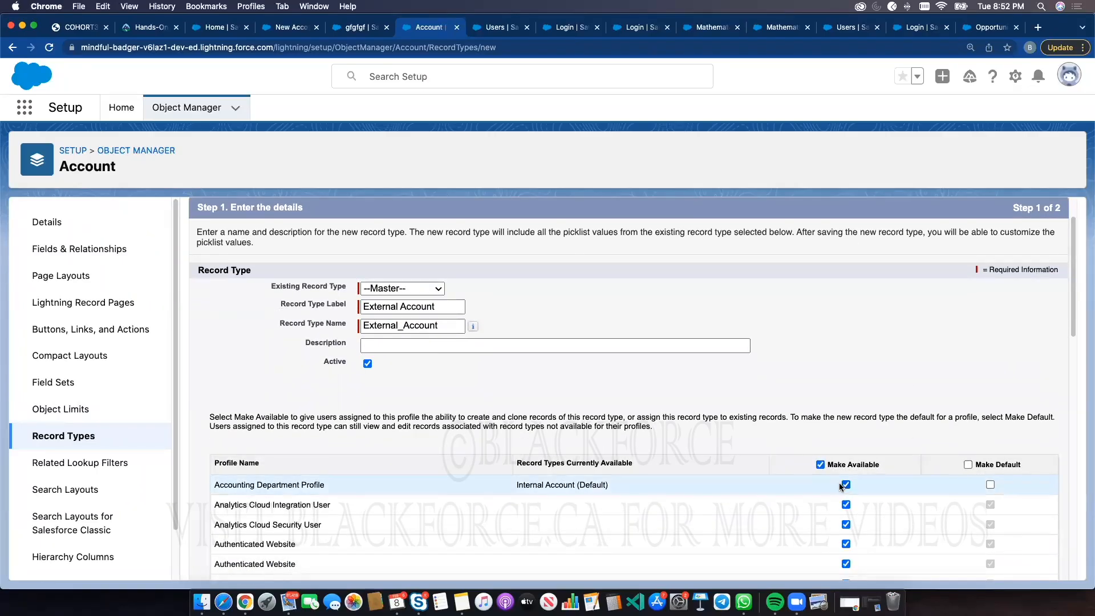
left_click(820, 464)
left_click(845, 484)
scroll(846, 488, "down", 10)
scroll(848, 488, "down", 5)
left_click(846, 468)
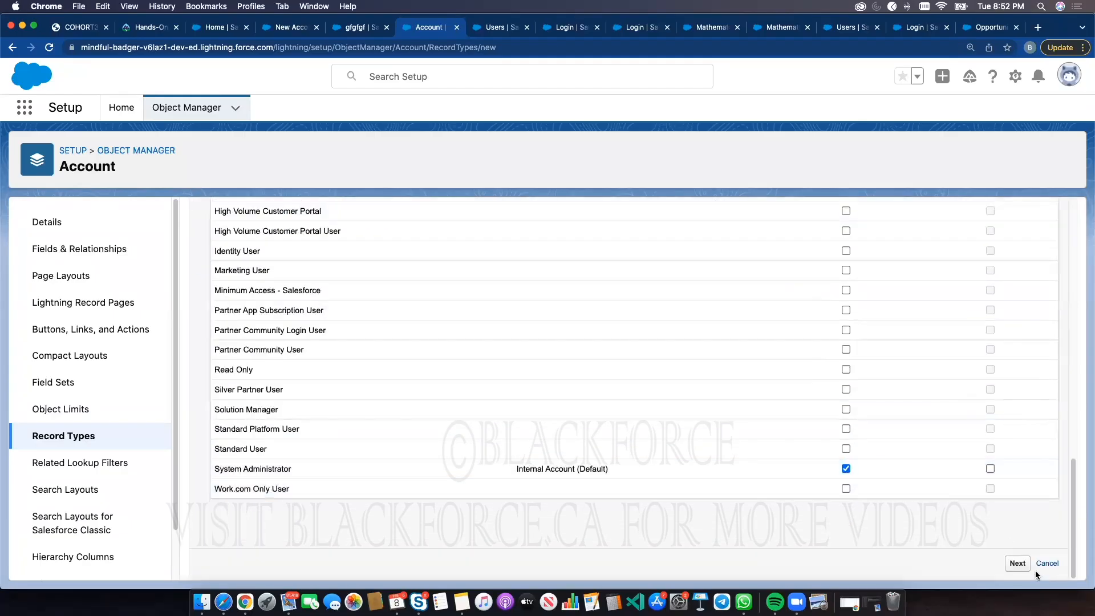
left_click(1018, 563)
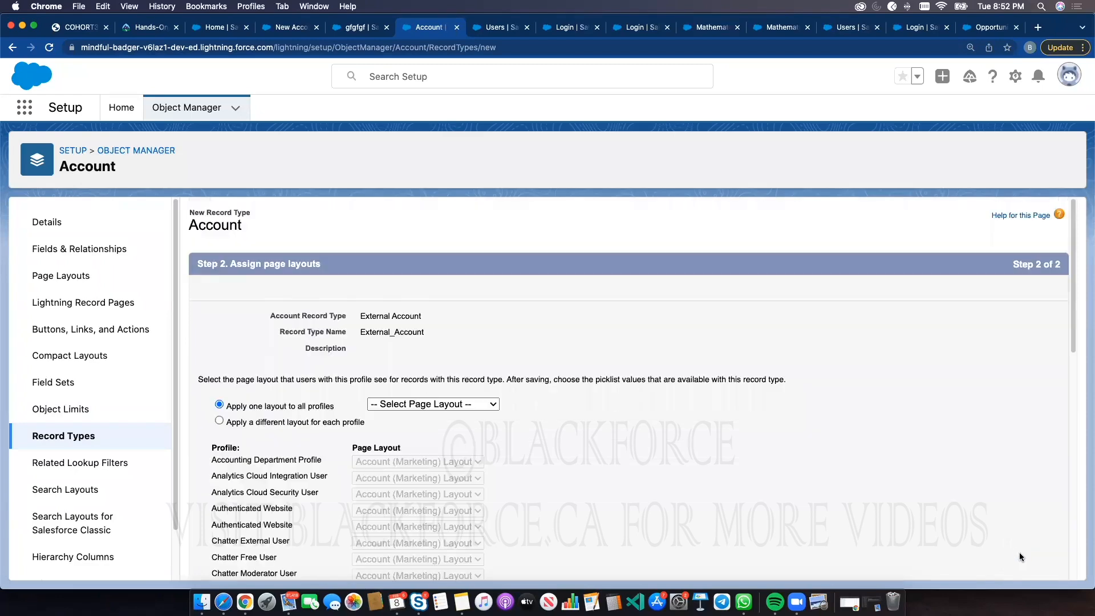
Apply Account Layout to all profiles for External Account and save it
left_click(393, 406)
left_click(397, 454)
scroll(797, 440, "down", 10)
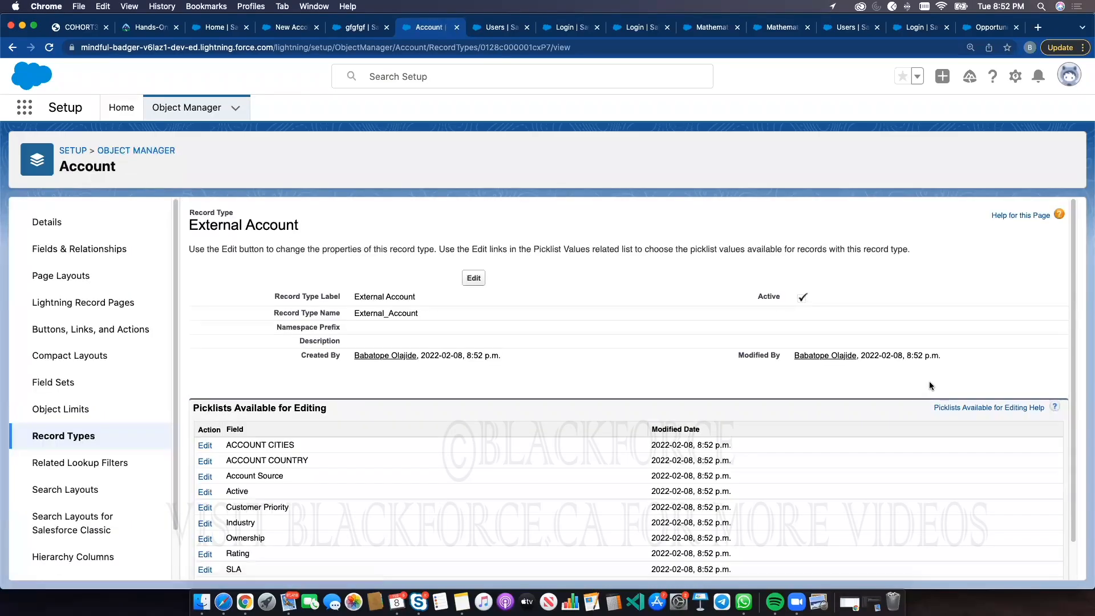
Switch to the Sales app tab, close the open New Account form and reload the Accounts list
left_click(301, 30)
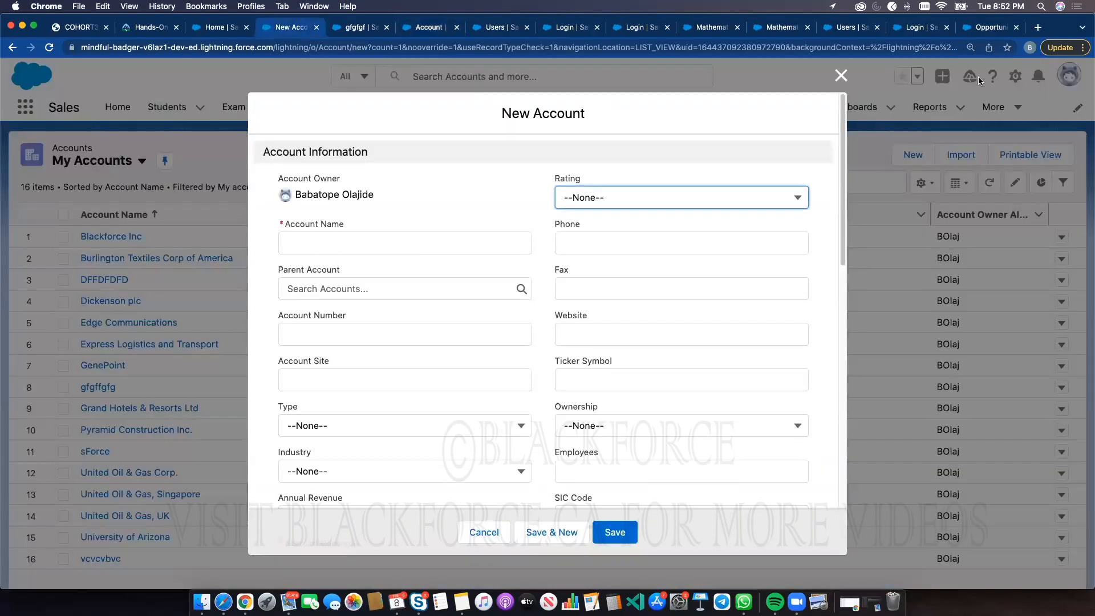
left_click(842, 76)
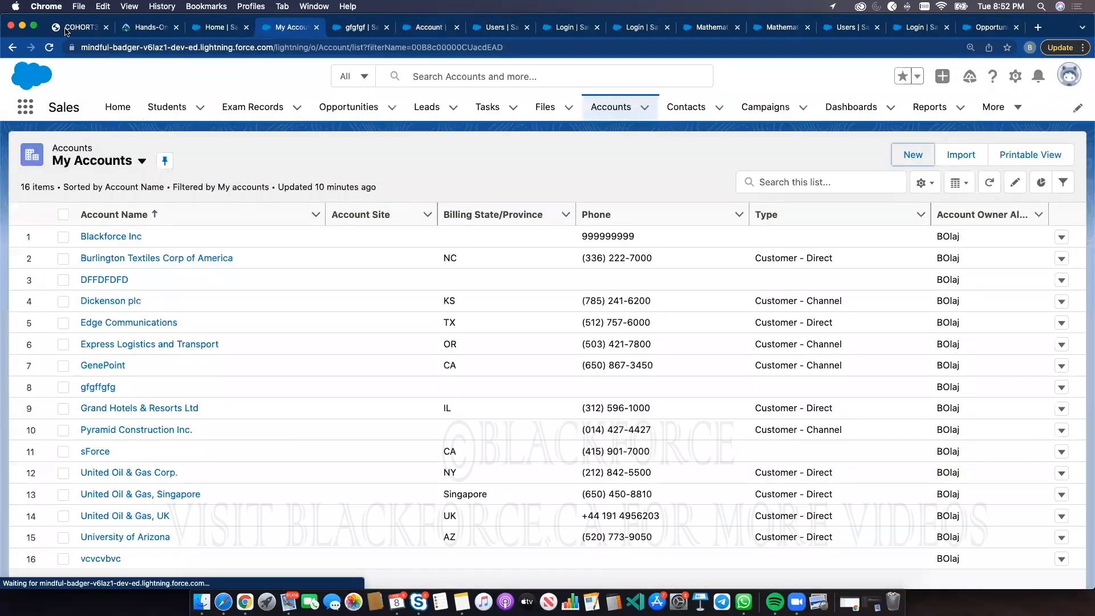
left_click(48, 49)
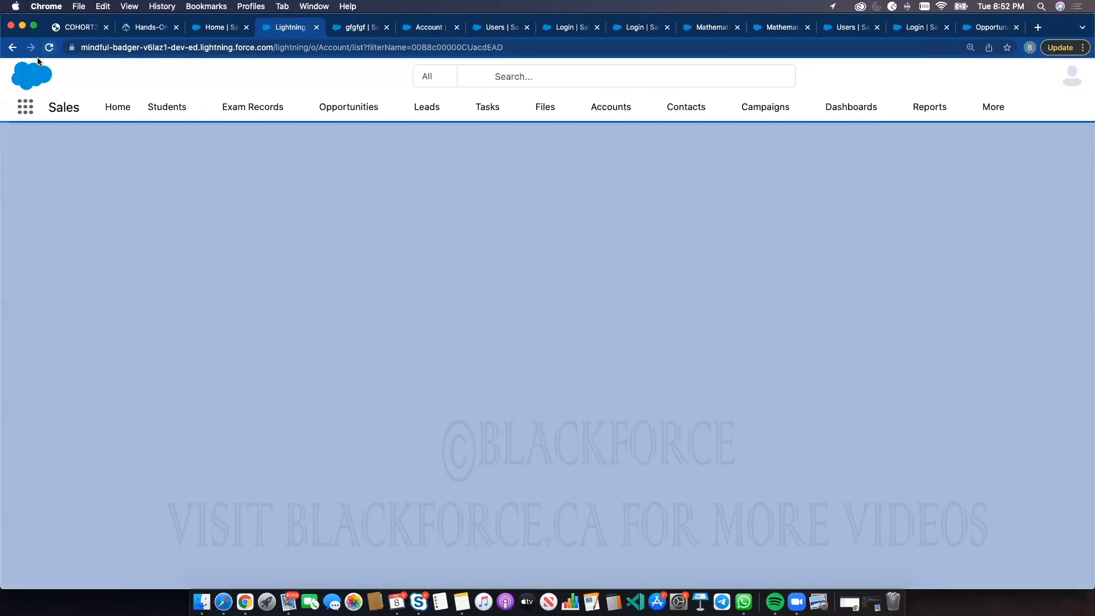
left_click(611, 107)
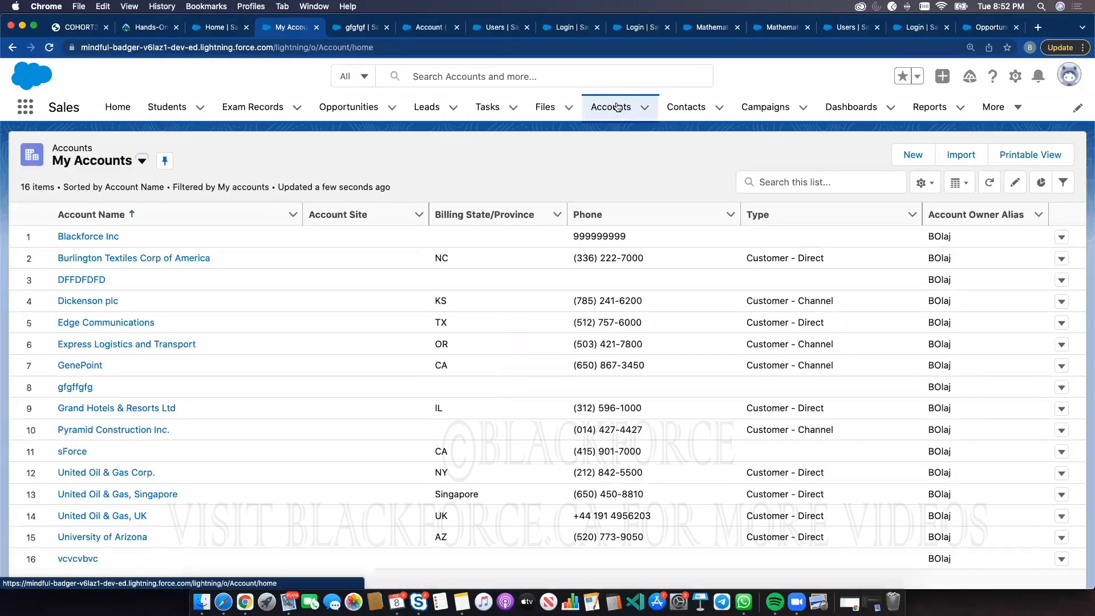
Create an Internal Account record named bvbvbvbv with an account number filled in
left_click(924, 154)
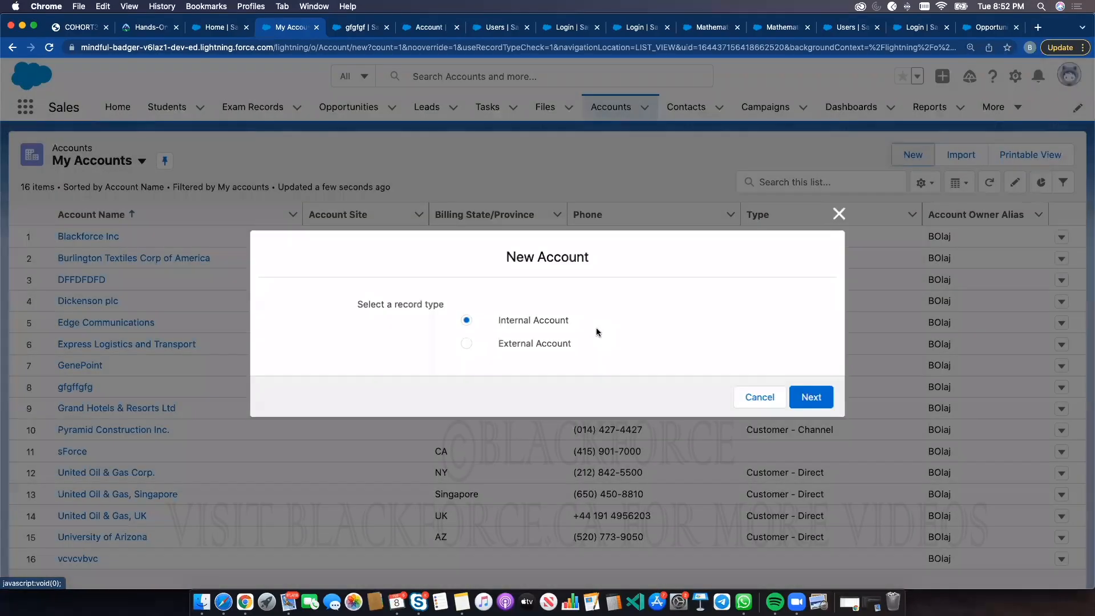
left_click(813, 397)
left_click(361, 239)
type("bvbvbvbv")
left_click(375, 331)
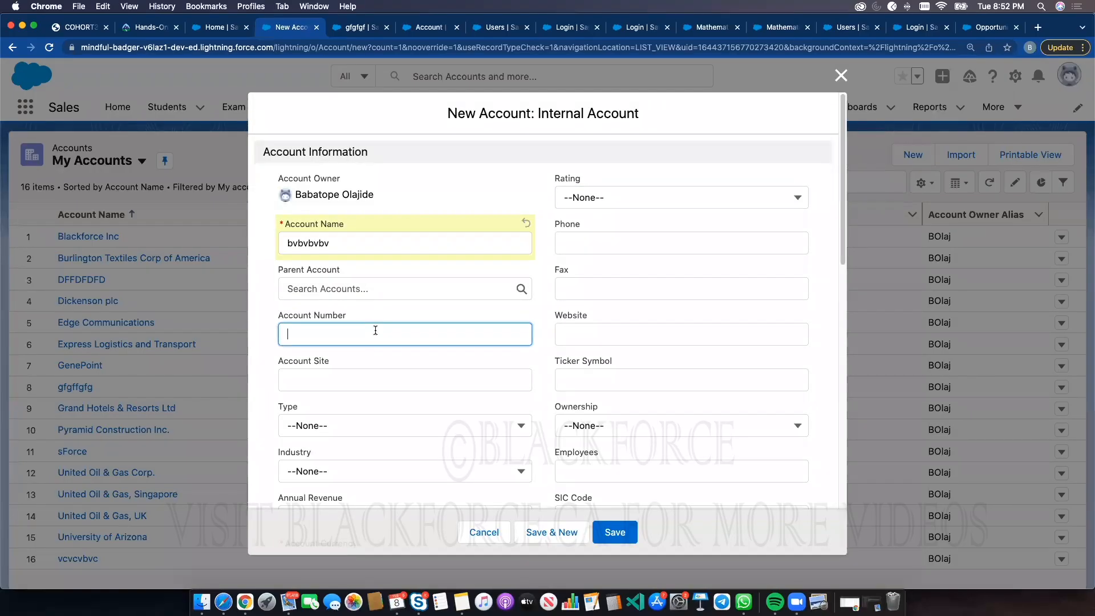
type("565665")
left_click(615, 532)
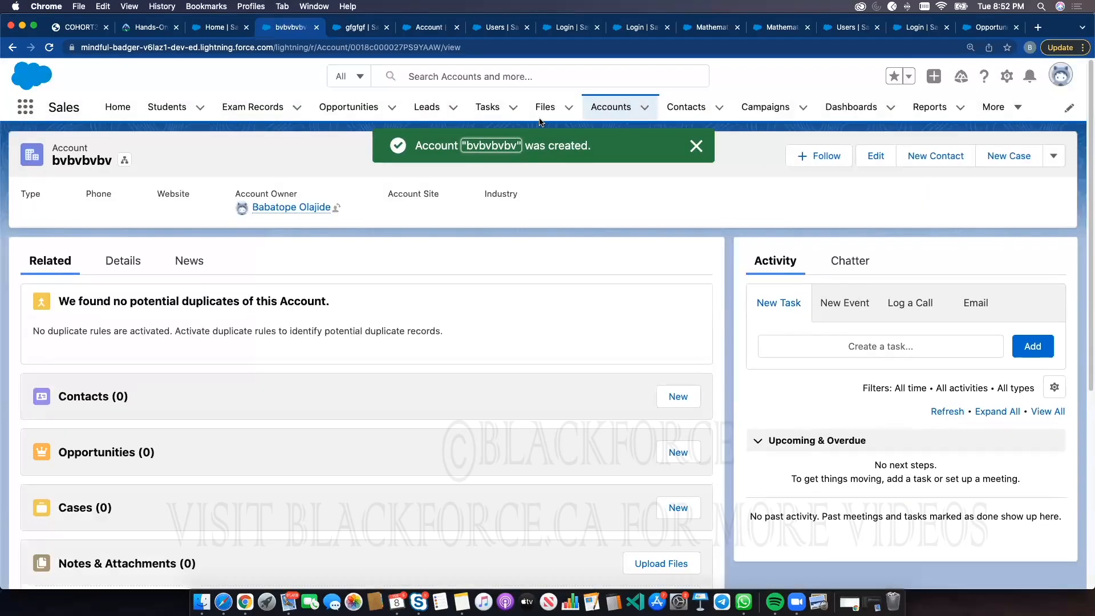
Create an External Account record named vbbvbvbv with an account number filled in
left_click(608, 107)
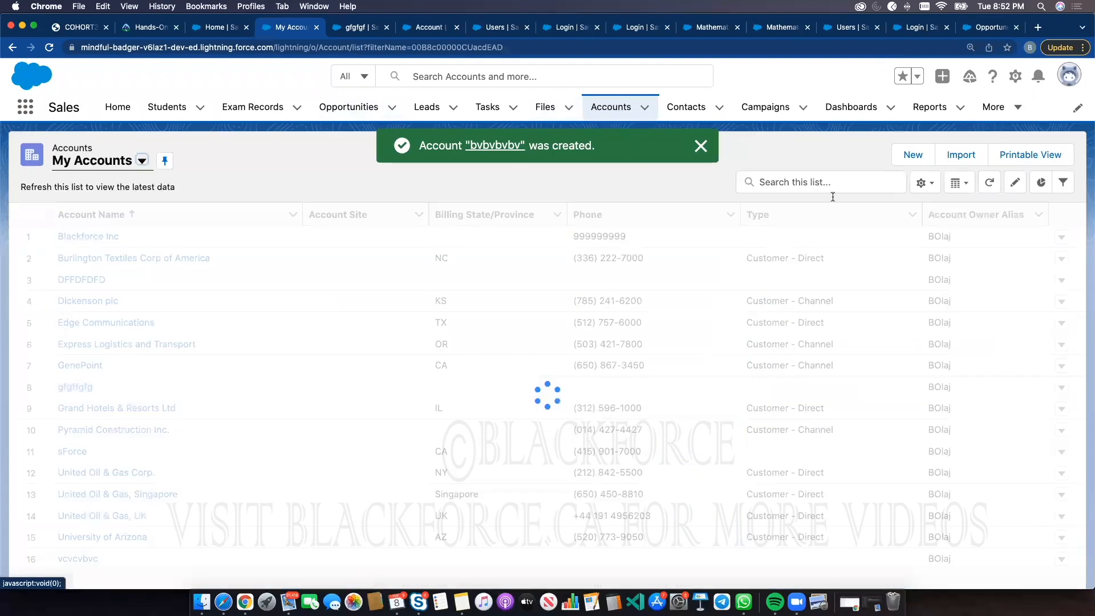
left_click(911, 154)
left_click(576, 347)
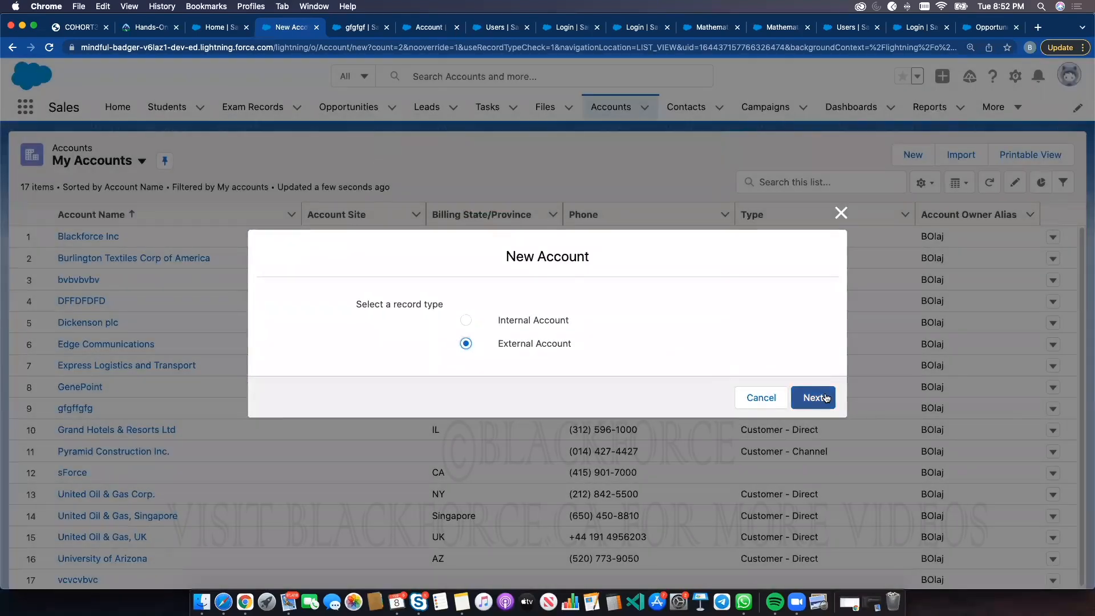
left_click(825, 397)
left_click(351, 242)
type("vbbvbvbv")
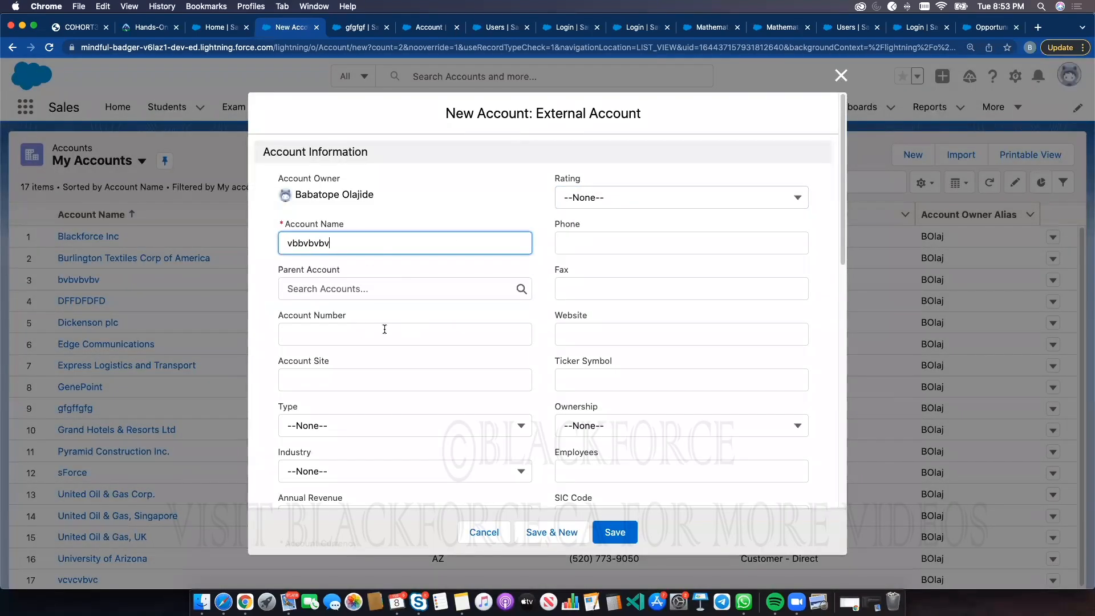
left_click(357, 333)
type("5454454")
left_click(615, 531)
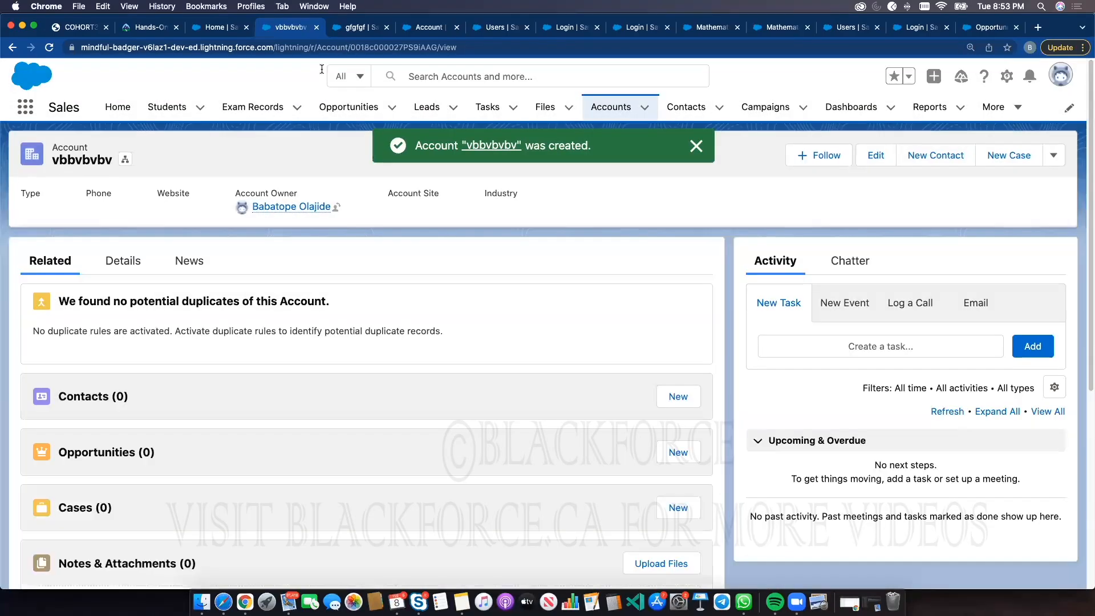
Remove Warm from the Rating picklist values of the External Account record type and save
left_click(428, 26)
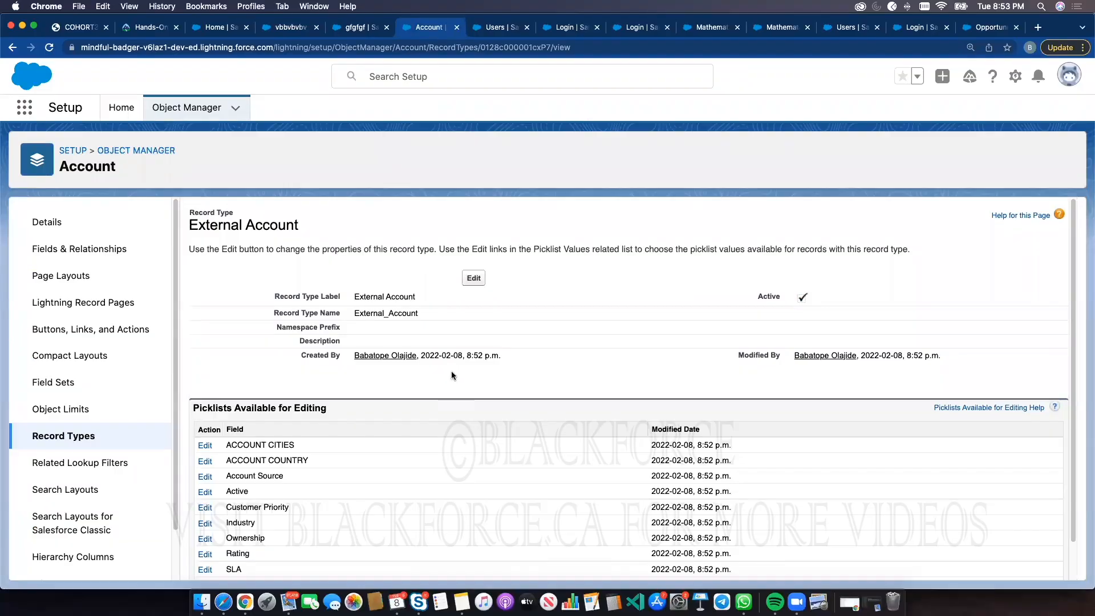
scroll(487, 371, "down", 1)
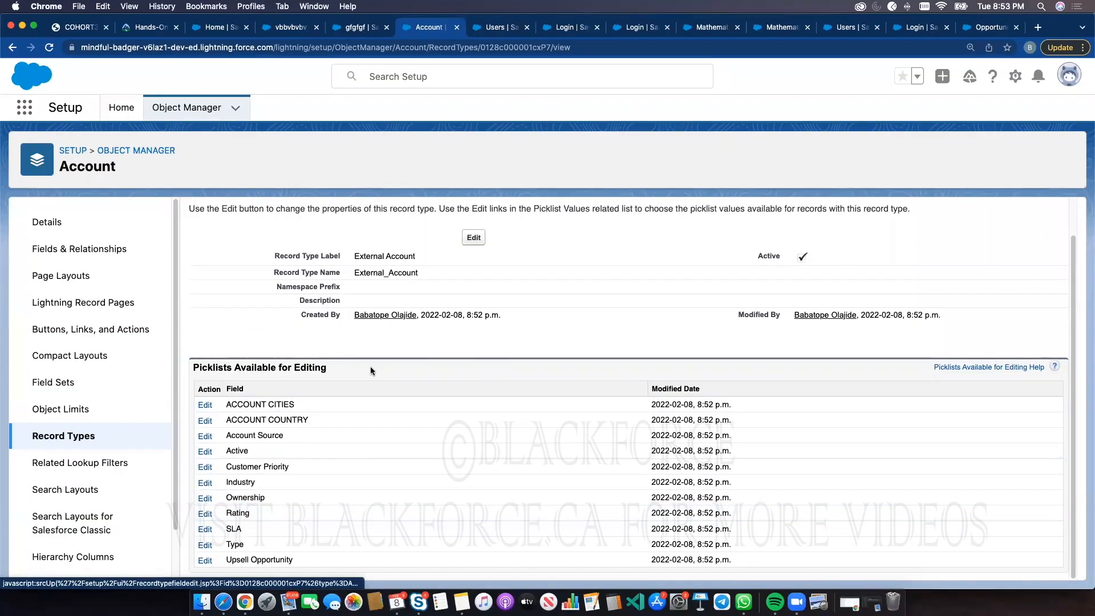
left_click(204, 512)
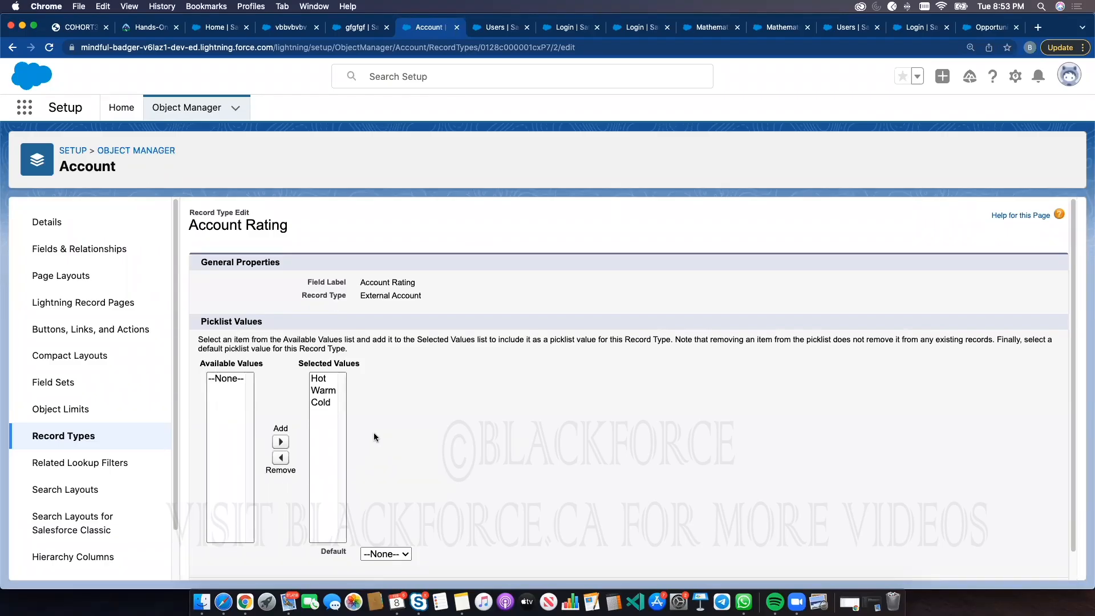
double_click(371, 296)
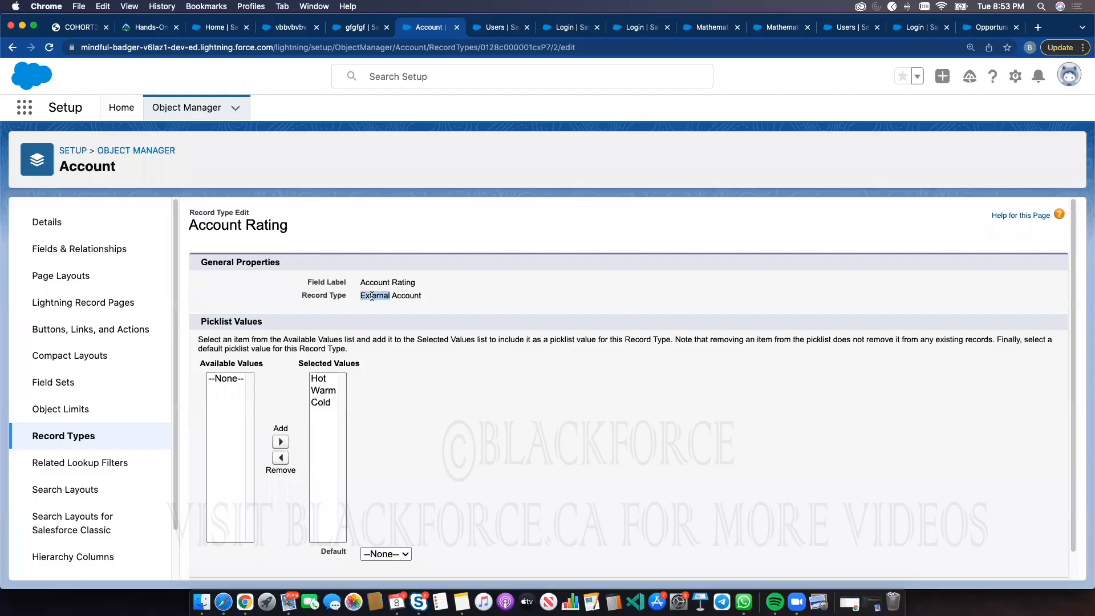
left_click(318, 394)
left_click(281, 457)
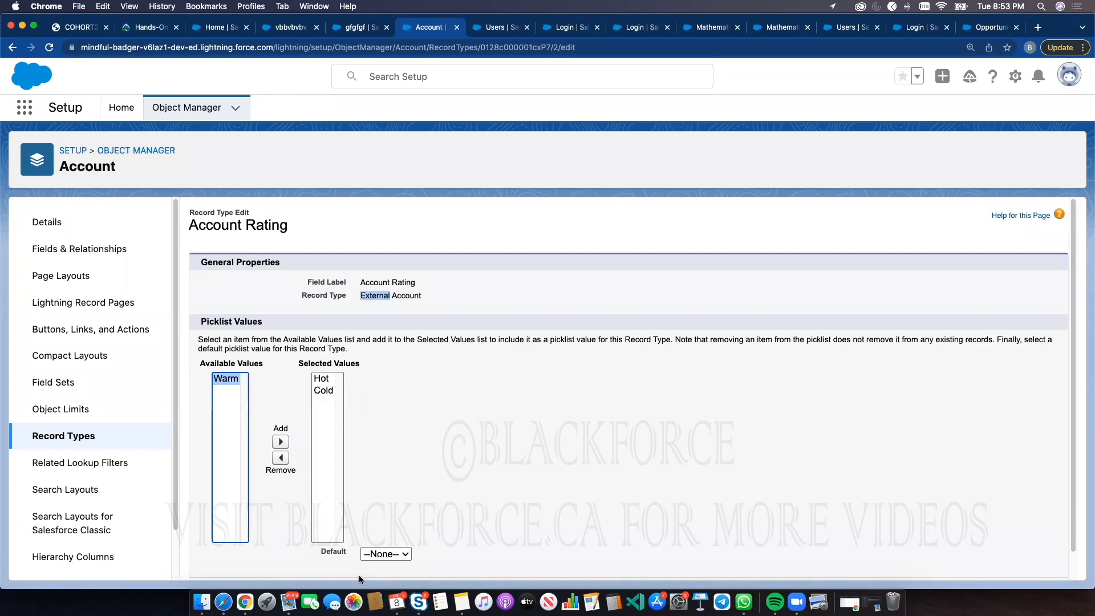
left_click(566, 496)
scroll(566, 491, "down", 1)
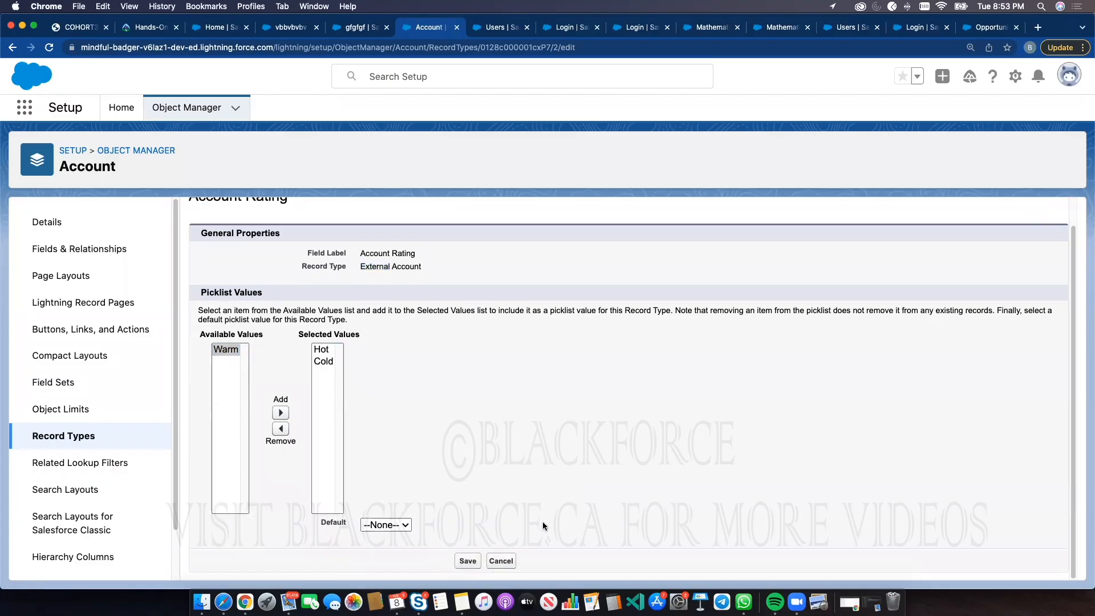
left_click(468, 561)
Remove Hot from the Rating picklist values of the Internal Account record type and save
left_click(74, 435)
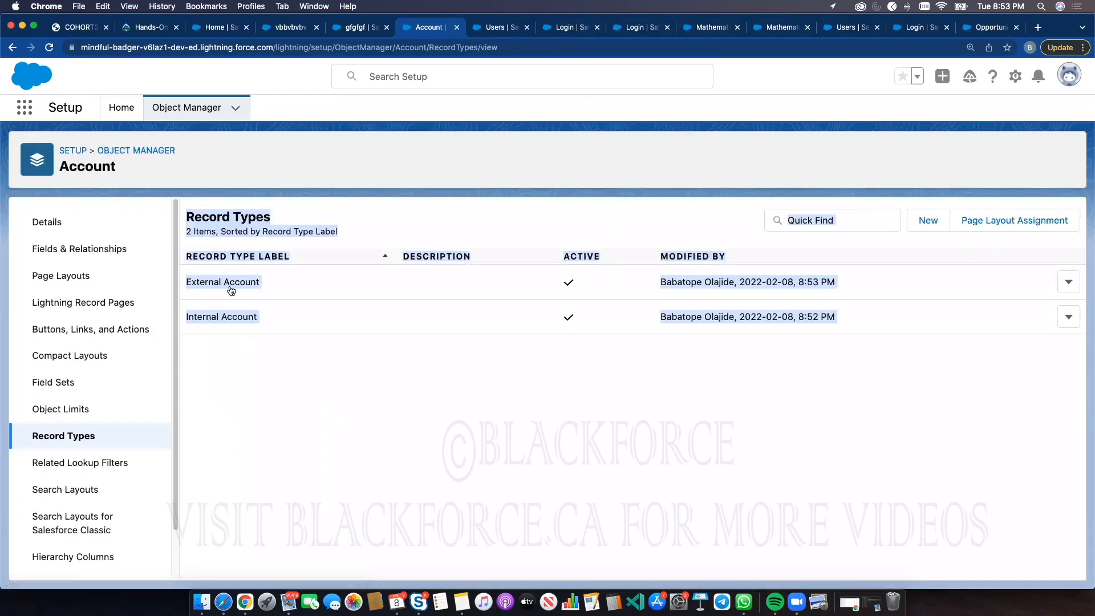
left_click(216, 317)
scroll(296, 473, "down", 2)
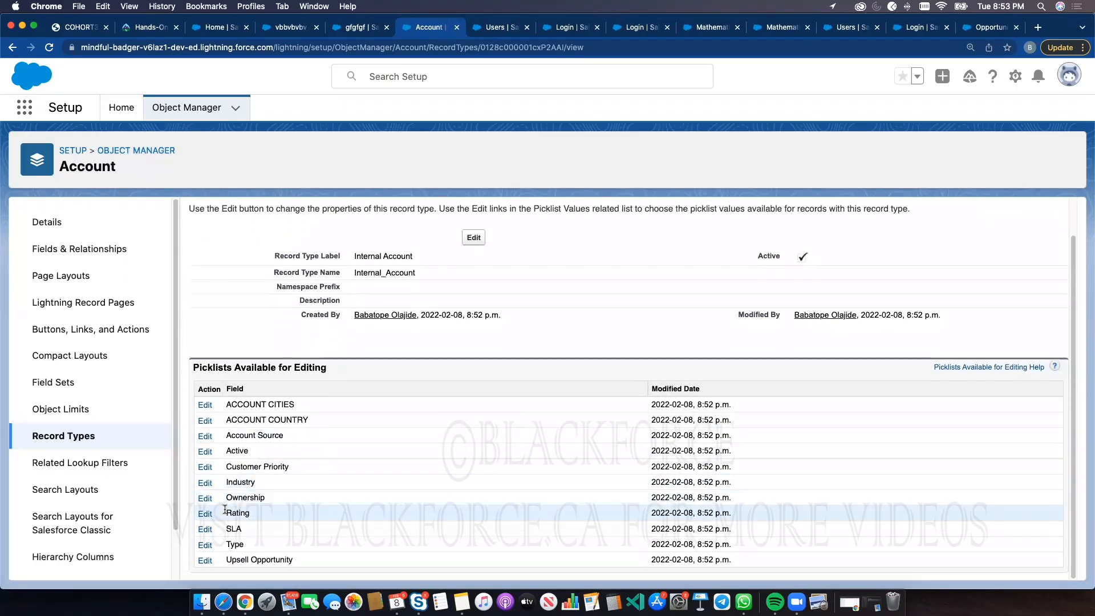
left_click(205, 513)
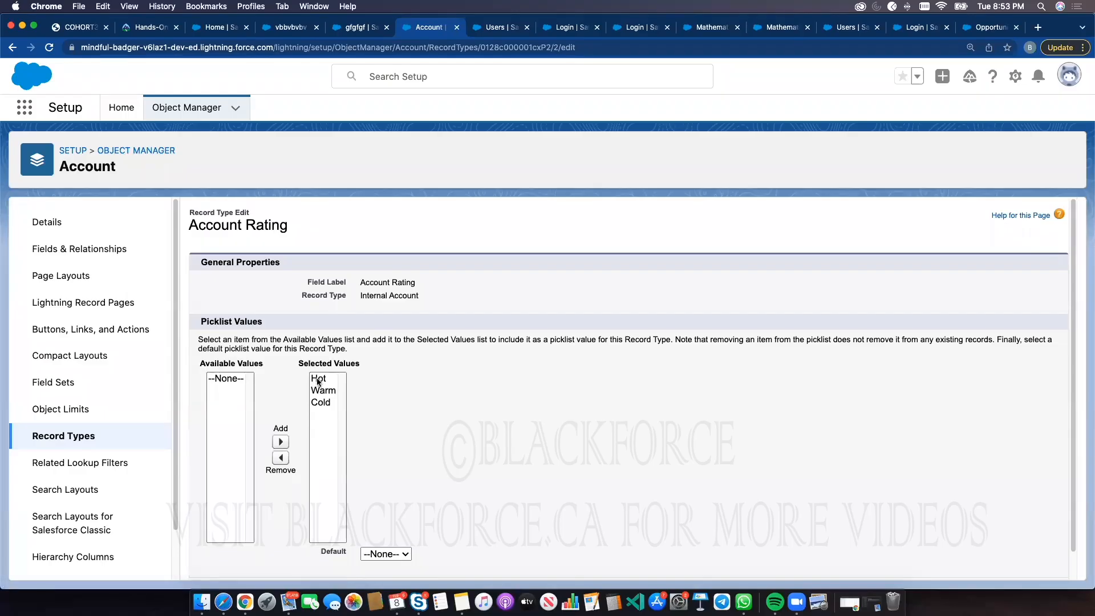
left_click(317, 380)
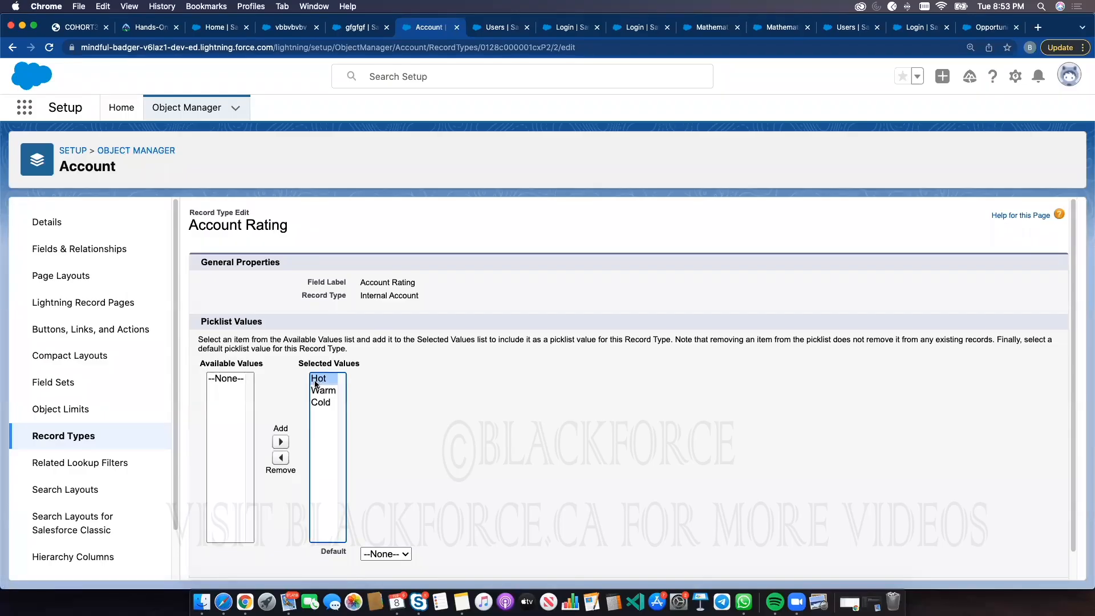
left_click(280, 461)
scroll(501, 462, "down", 1)
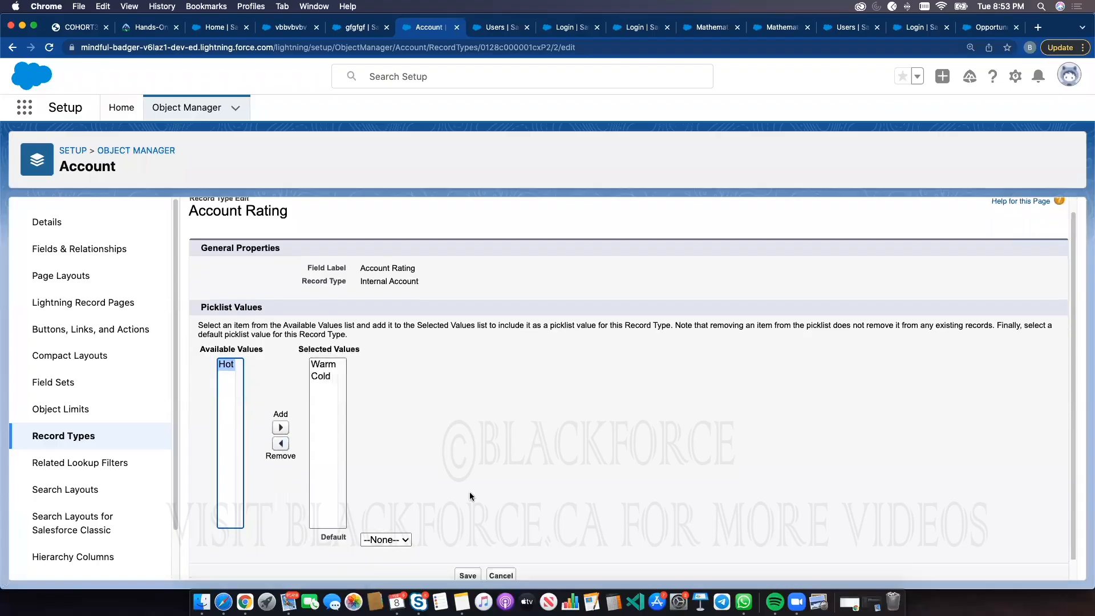
left_click(466, 561)
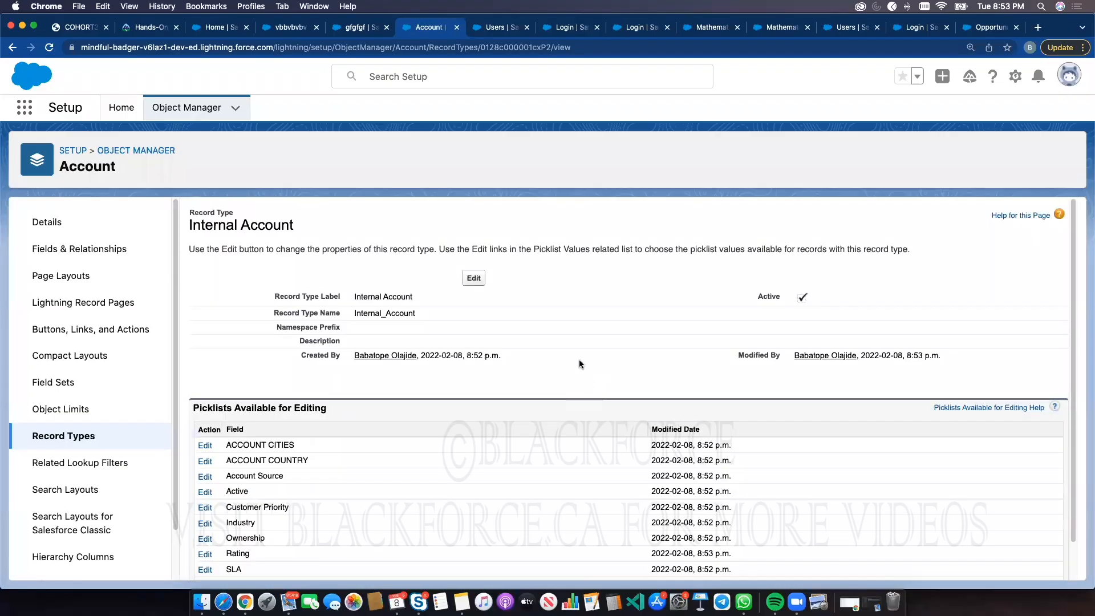
Reload the Accounts list, start a new Internal Account, check its Rating options and close the form
left_click(268, 27)
left_click(611, 108)
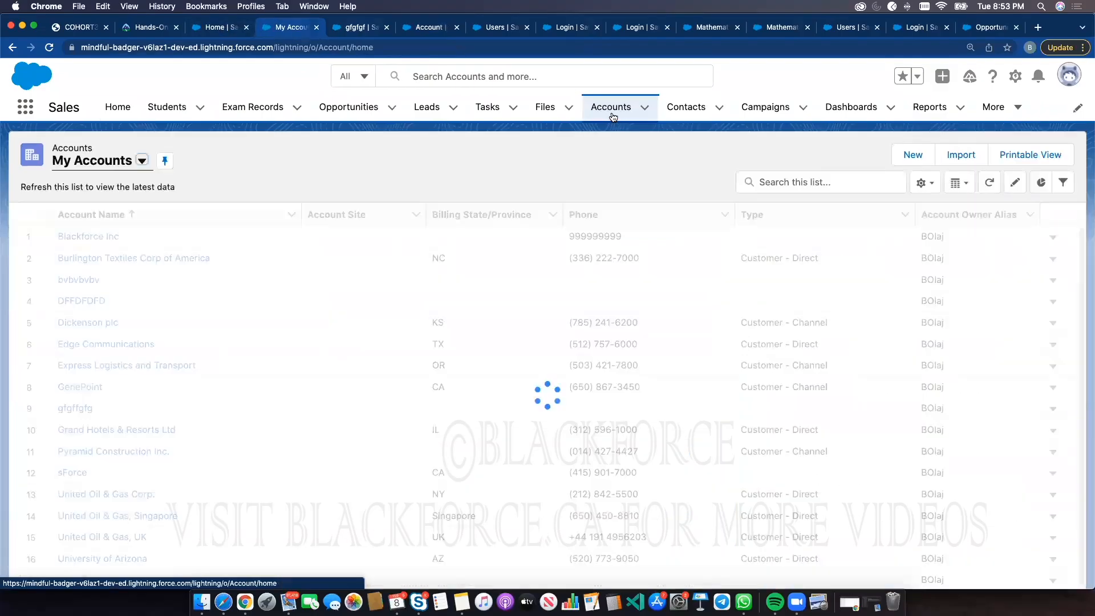
left_click(49, 47)
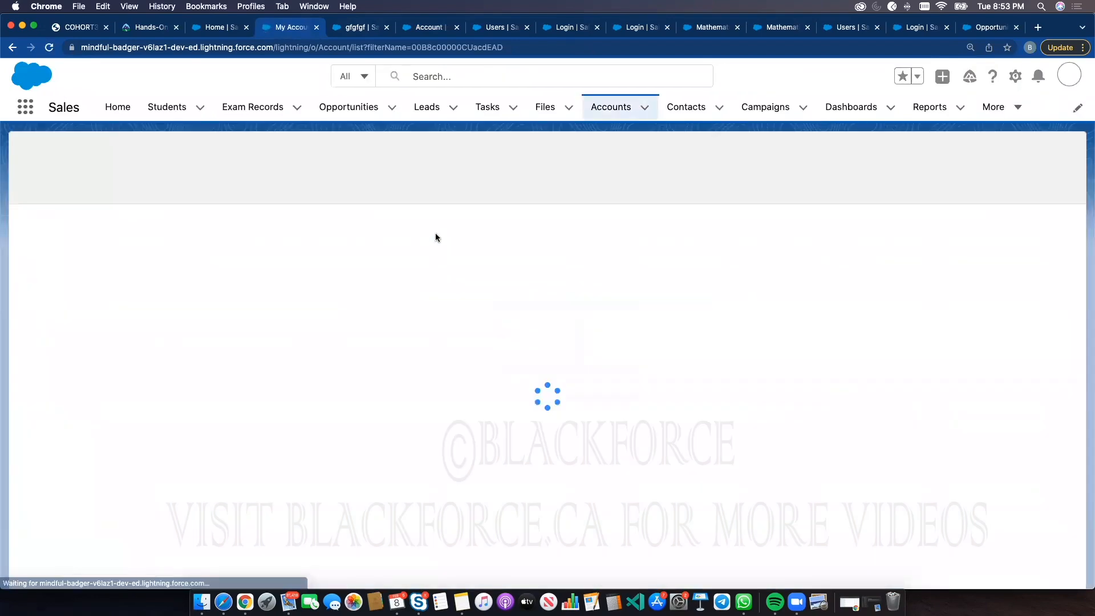
left_click(913, 153)
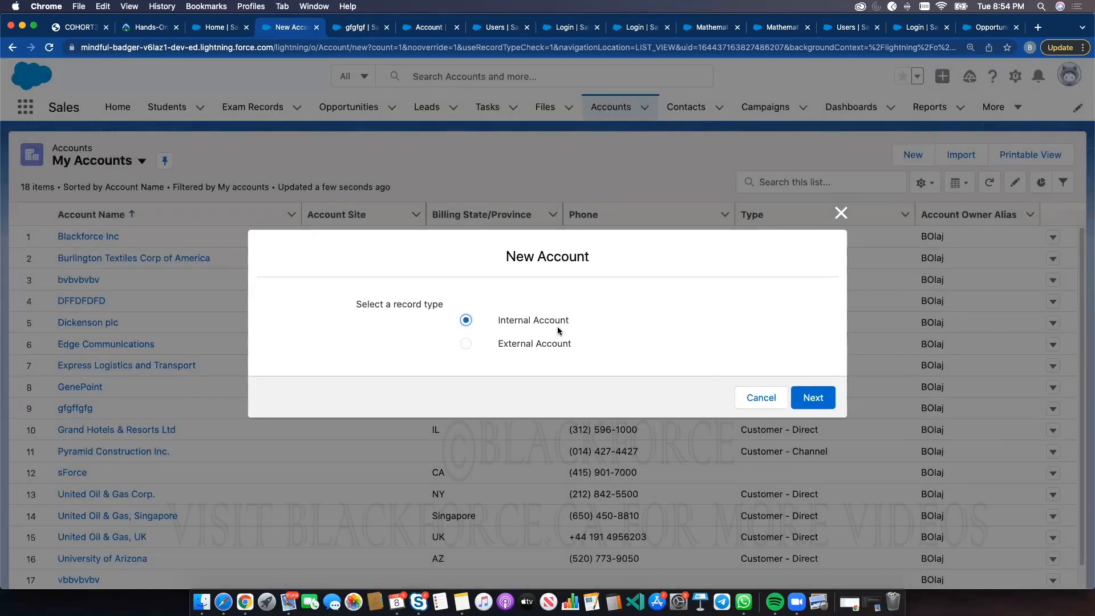
left_click(821, 399)
left_click(626, 194)
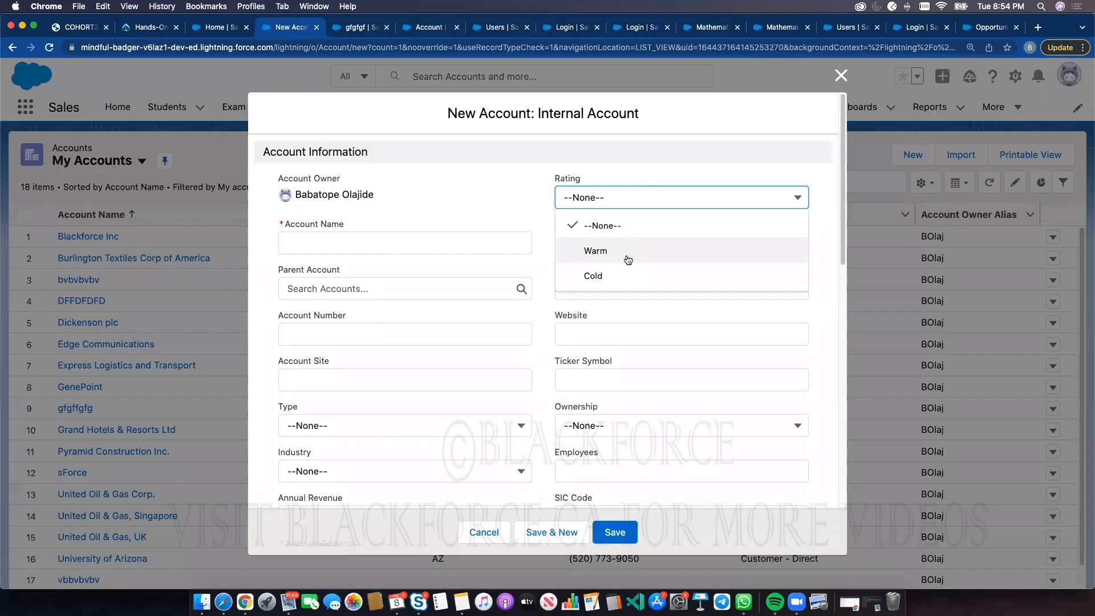
left_click(839, 79)
Start a new External Account, check its Rating options and close the form
left_click(913, 158)
left_click(543, 345)
left_click(804, 406)
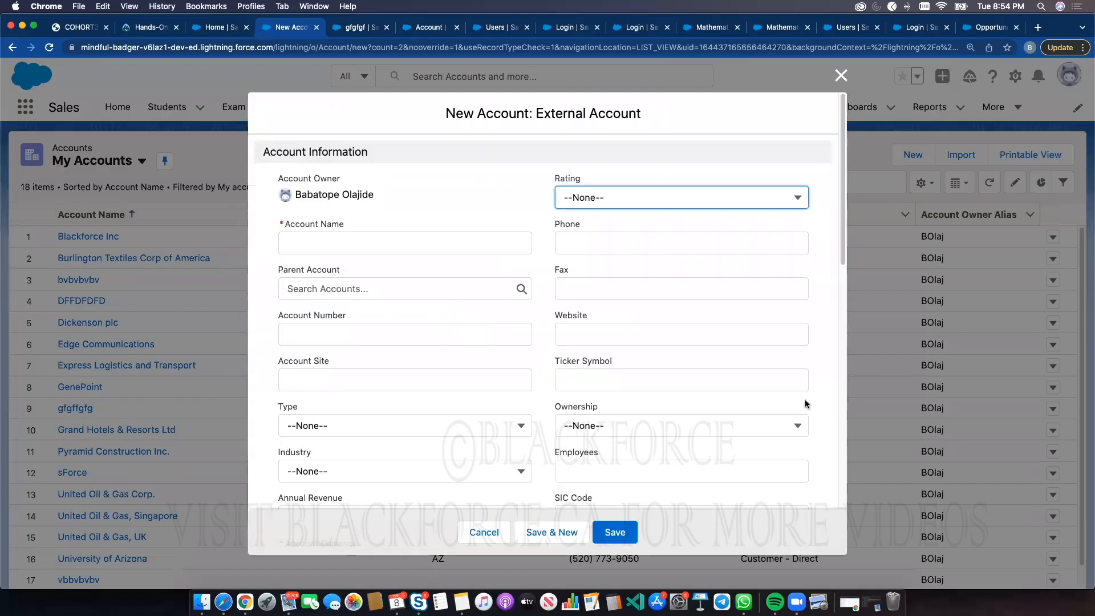
left_click(631, 199)
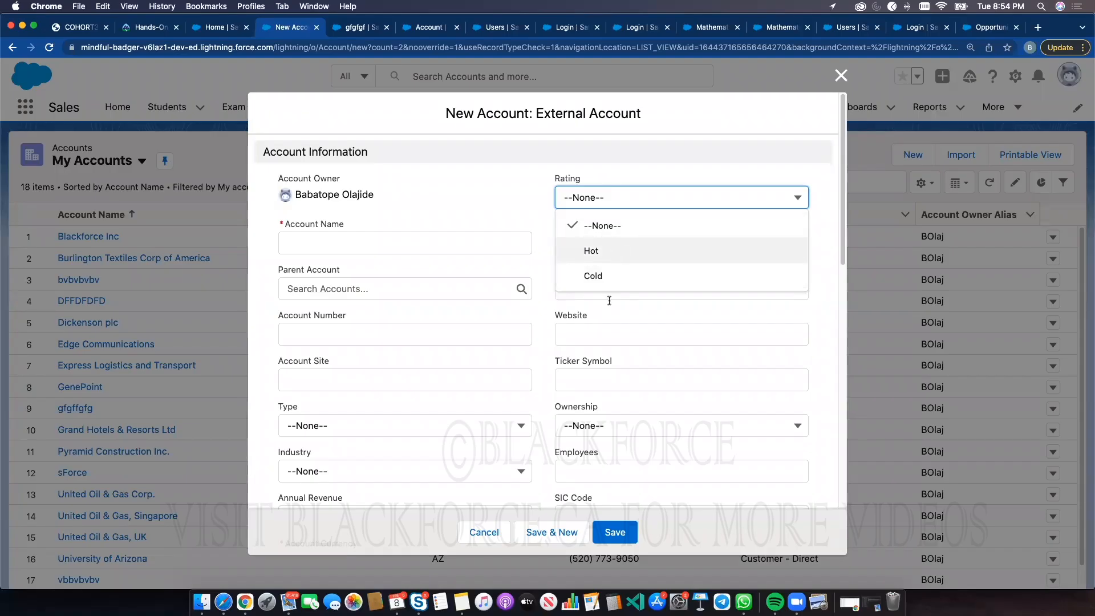
left_click(841, 76)
left_click(841, 75)
Start a new Opportunity, review the Stage options and close the form
left_click(348, 107)
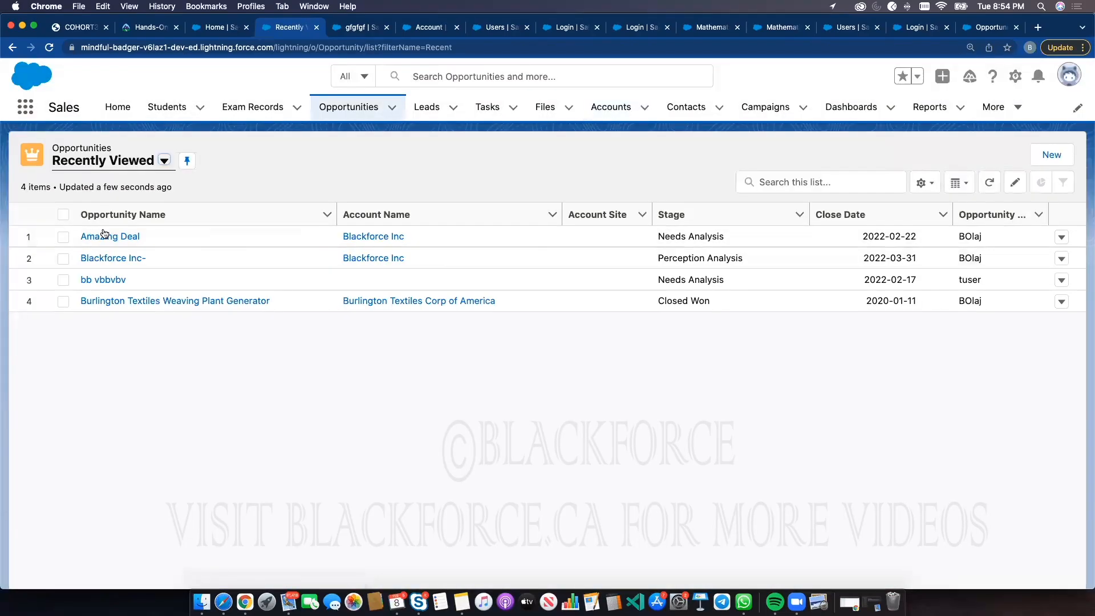
left_click(1049, 153)
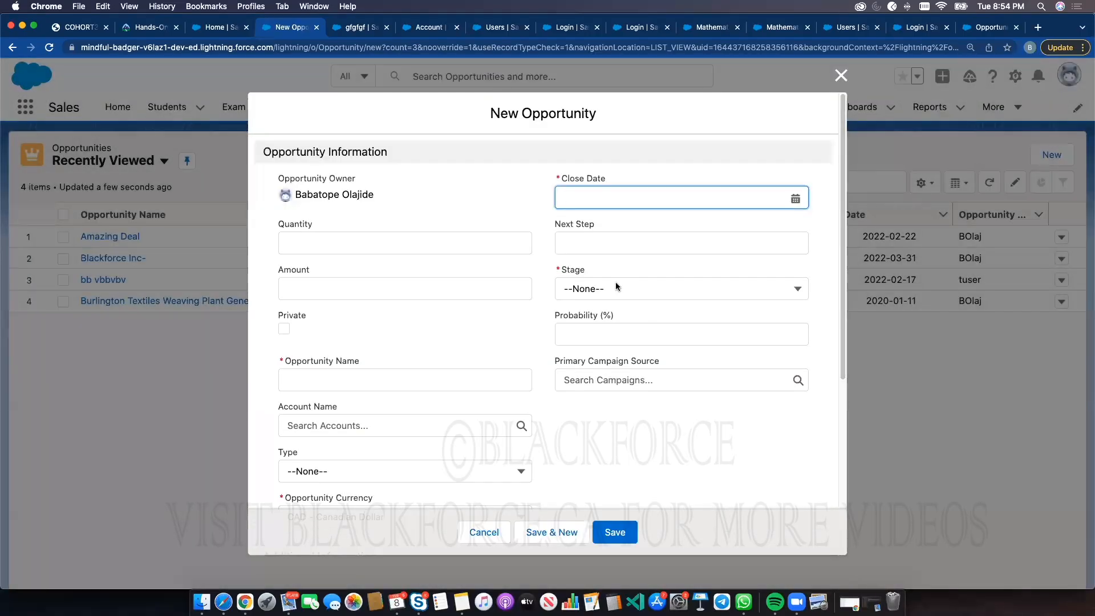
left_click(617, 286)
left_click(619, 305)
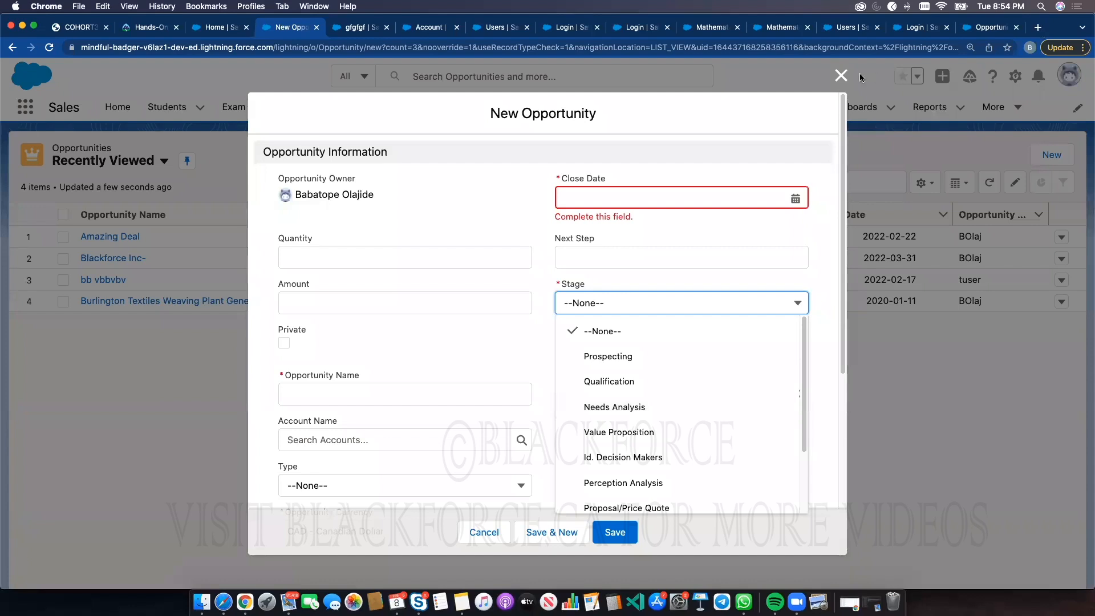
left_click(826, 75)
left_click(828, 75)
Open the Amazing Deal opportunity and review the stages along its path
left_click(109, 237)
left_click(100, 261)
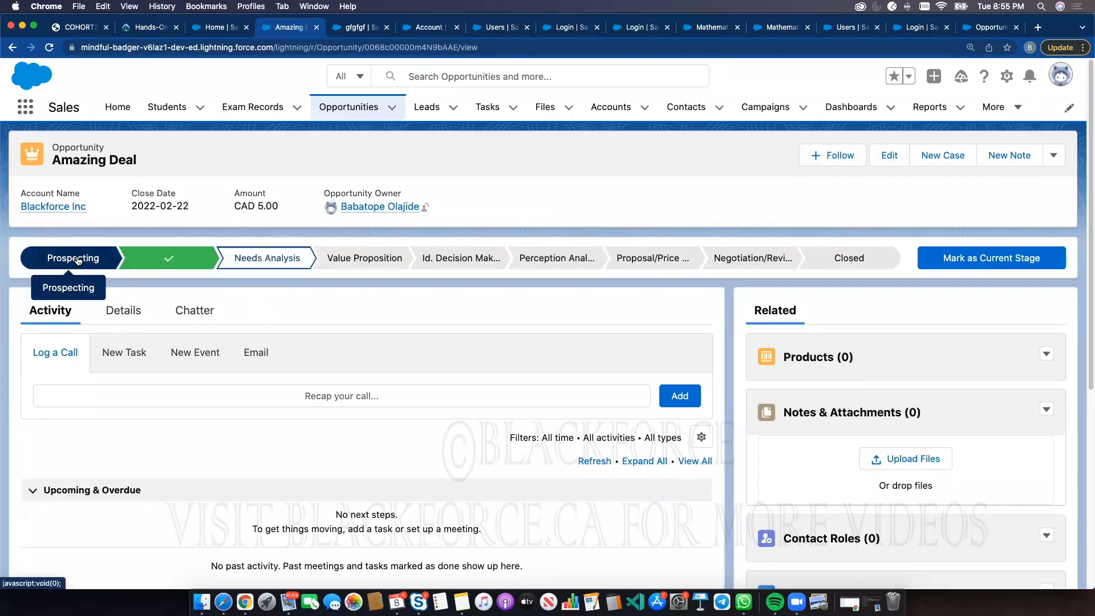
left_click(145, 263)
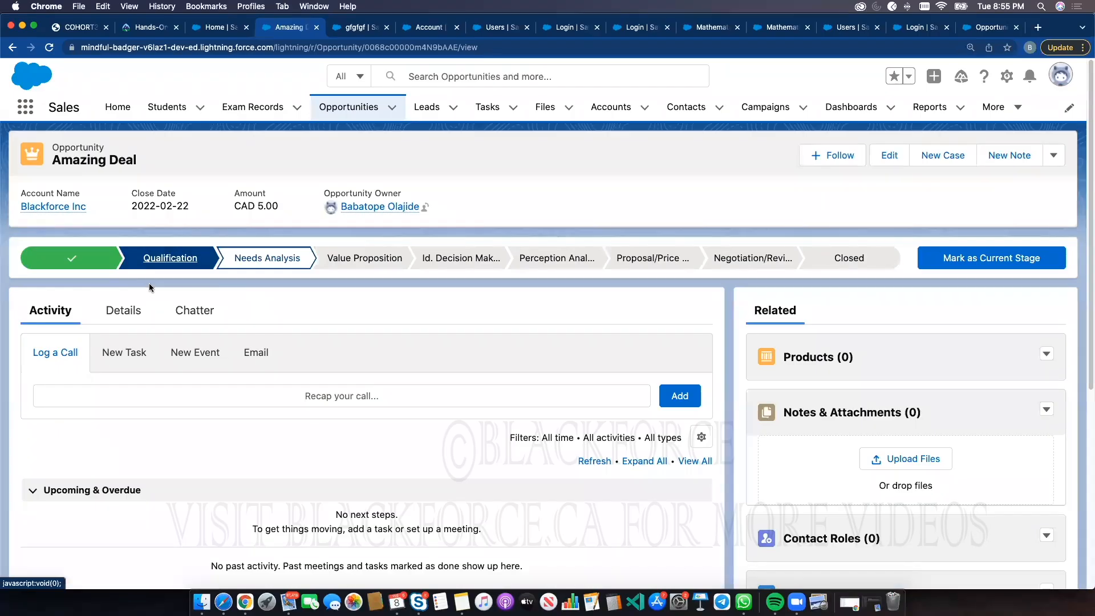
left_click(261, 267)
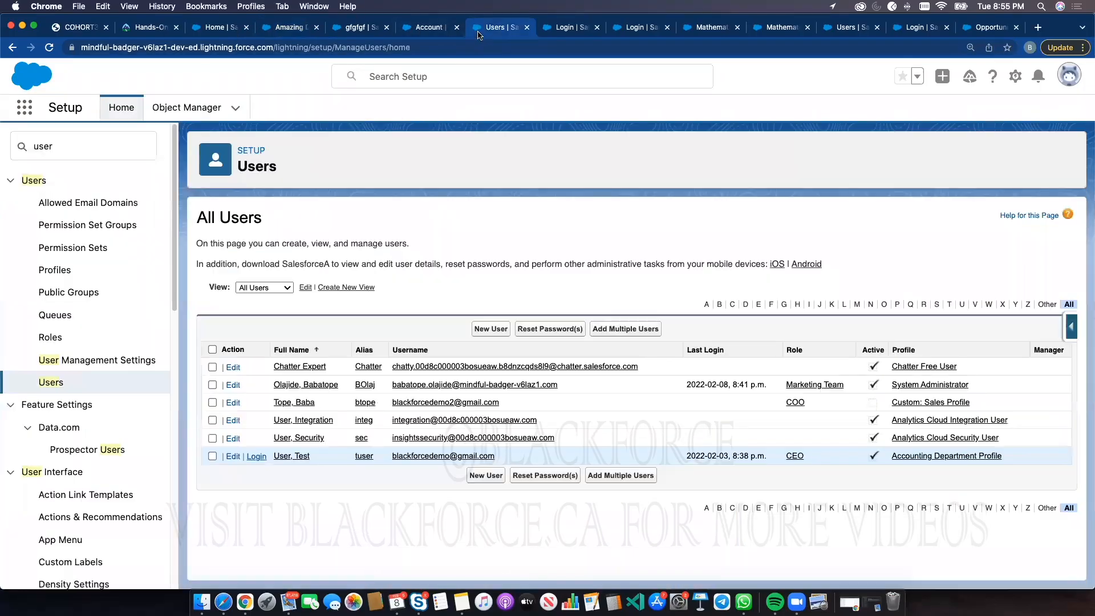
Try to create a new record type for the Opportunity object in Object Manager
left_click(482, 28)
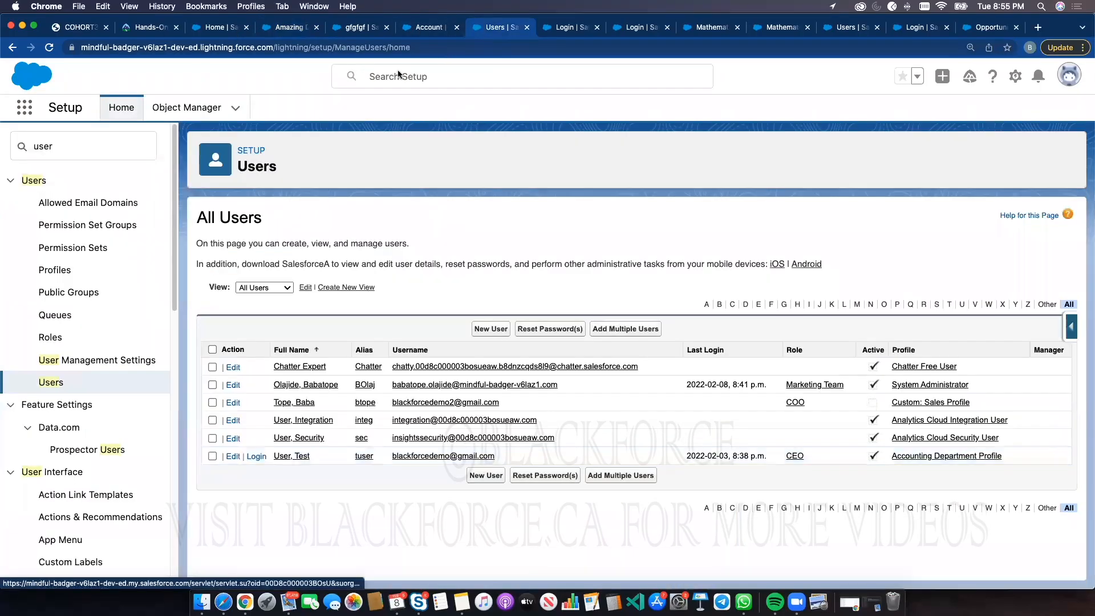
left_click(185, 109)
left_click(844, 153)
type("opp")
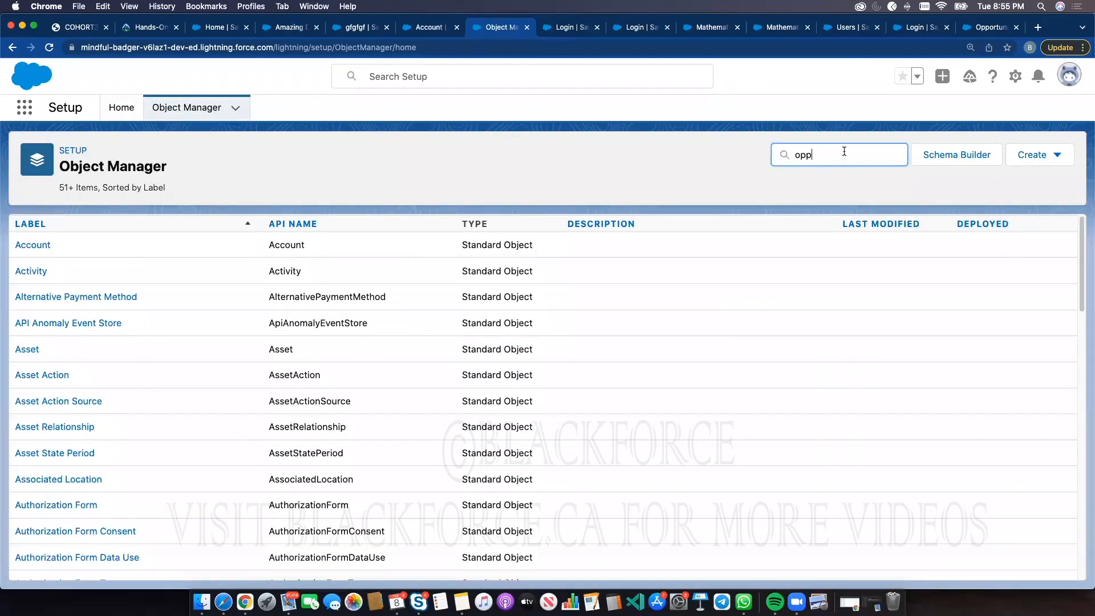
left_click(59, 248)
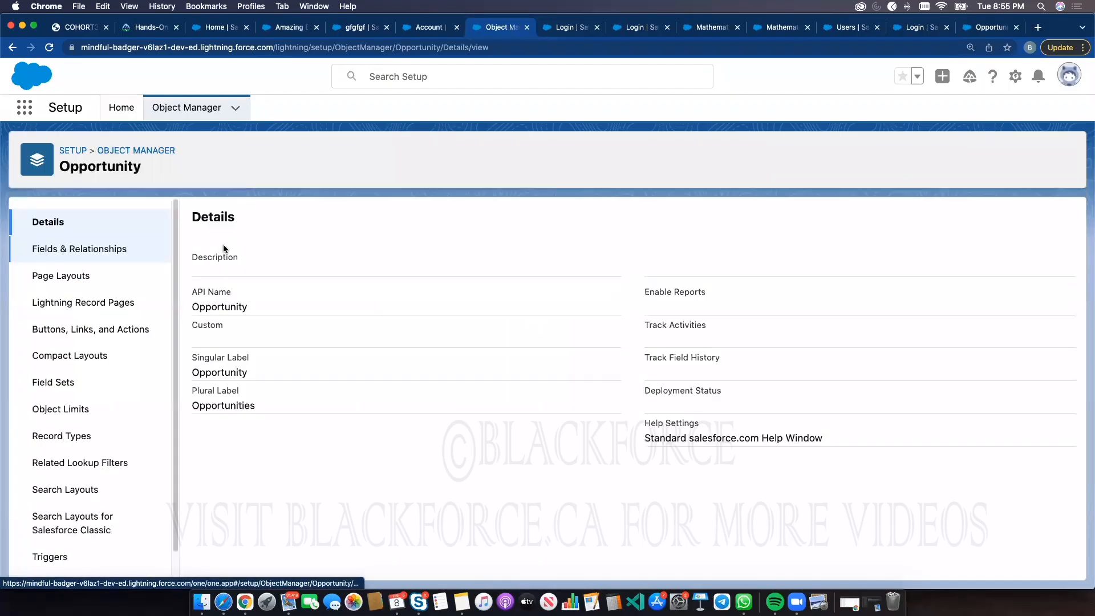
left_click(80, 436)
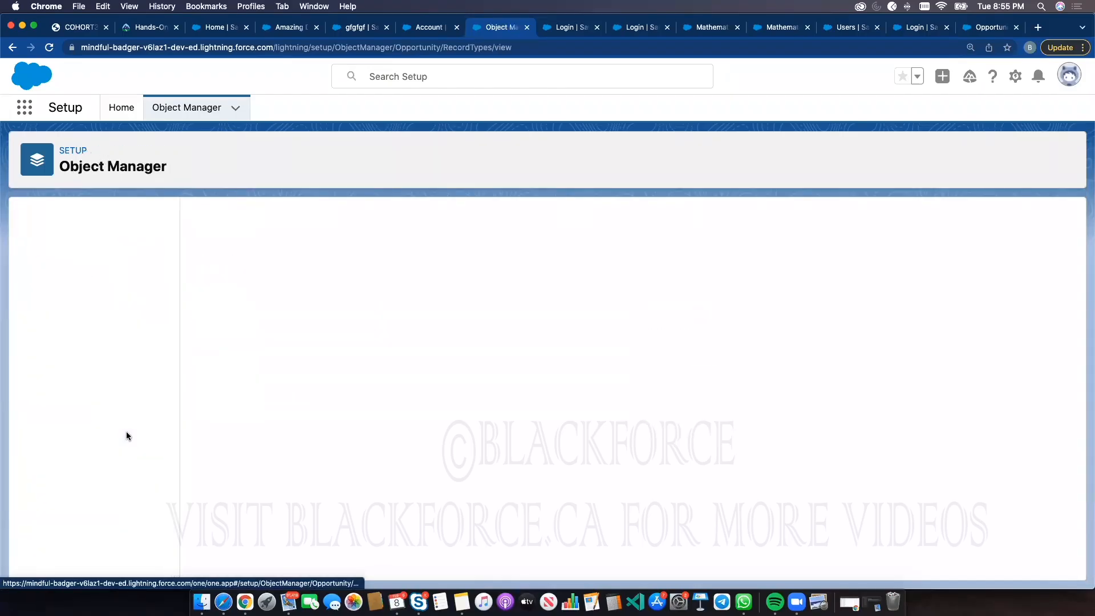
left_click(934, 218)
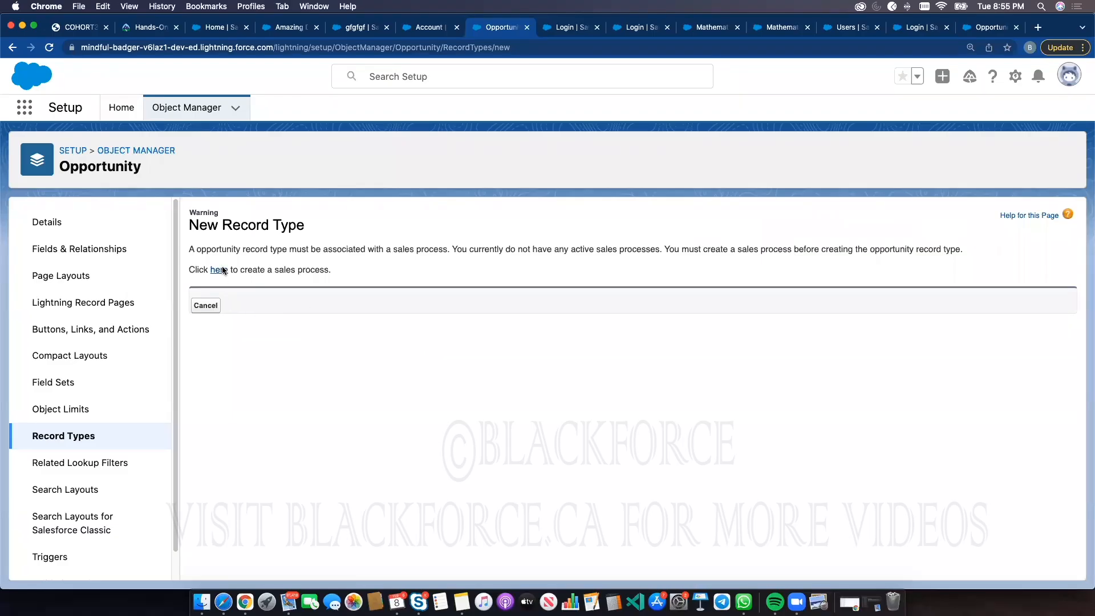
left_click(63, 438)
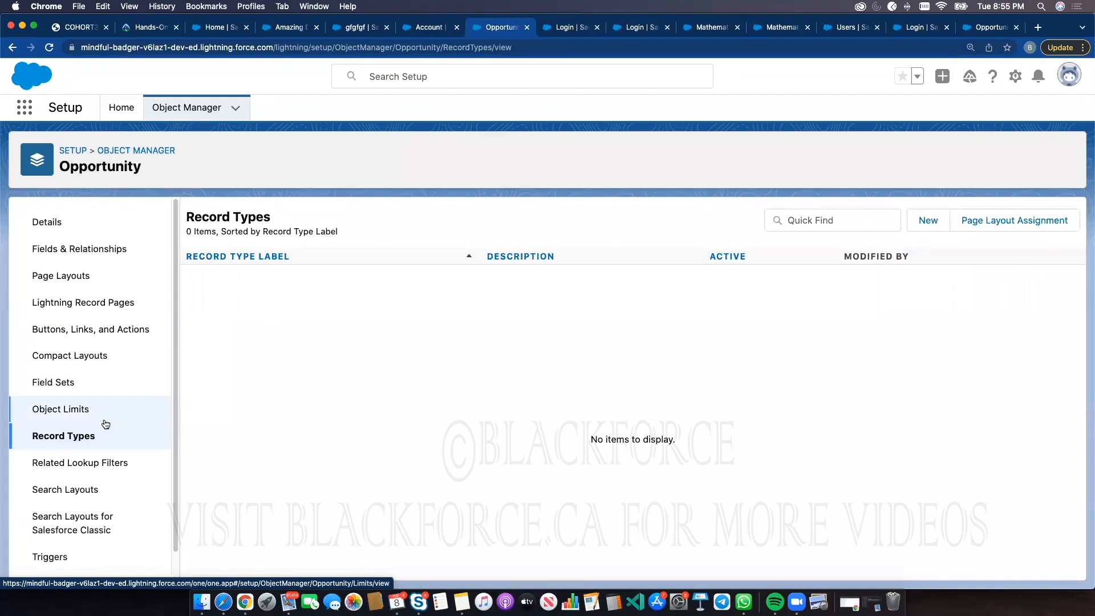
Open the record types of the Exam Record object in Object Manager
left_click(121, 108)
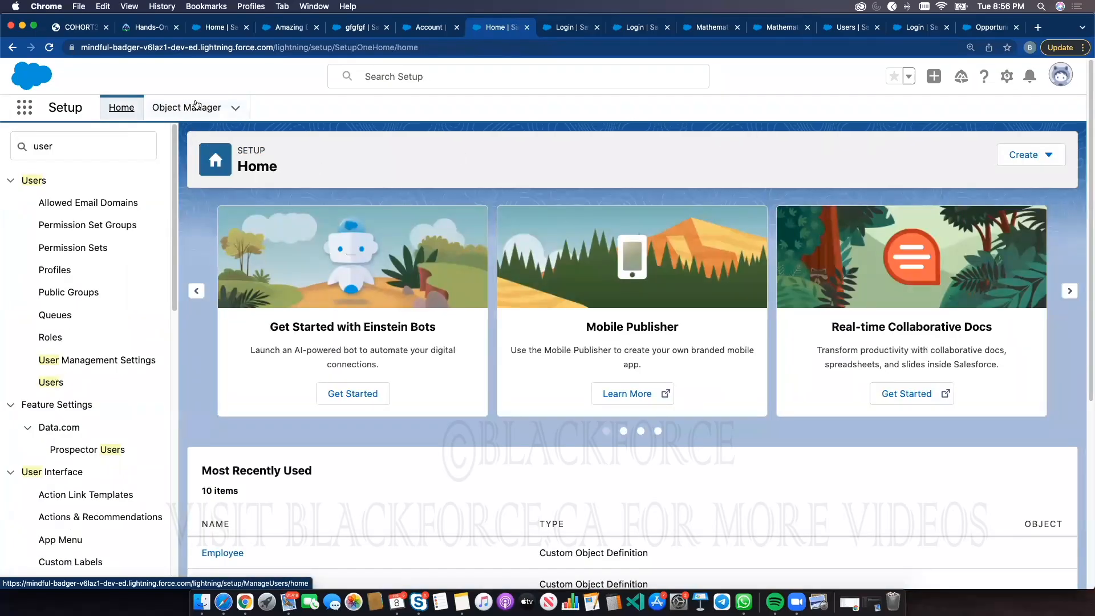
left_click(187, 107)
left_click(878, 153)
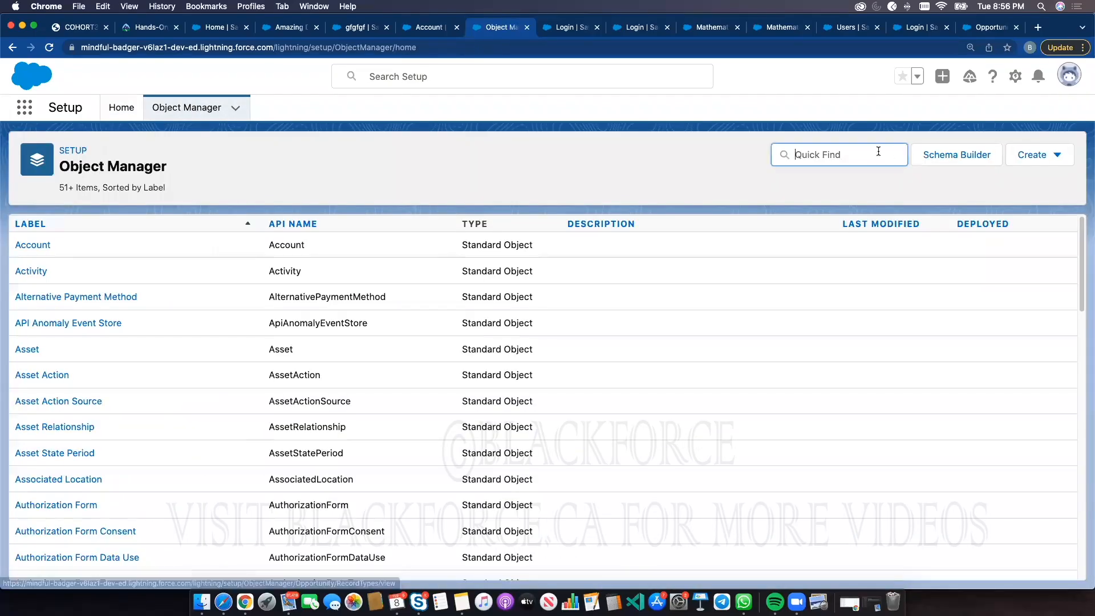
type("exam")
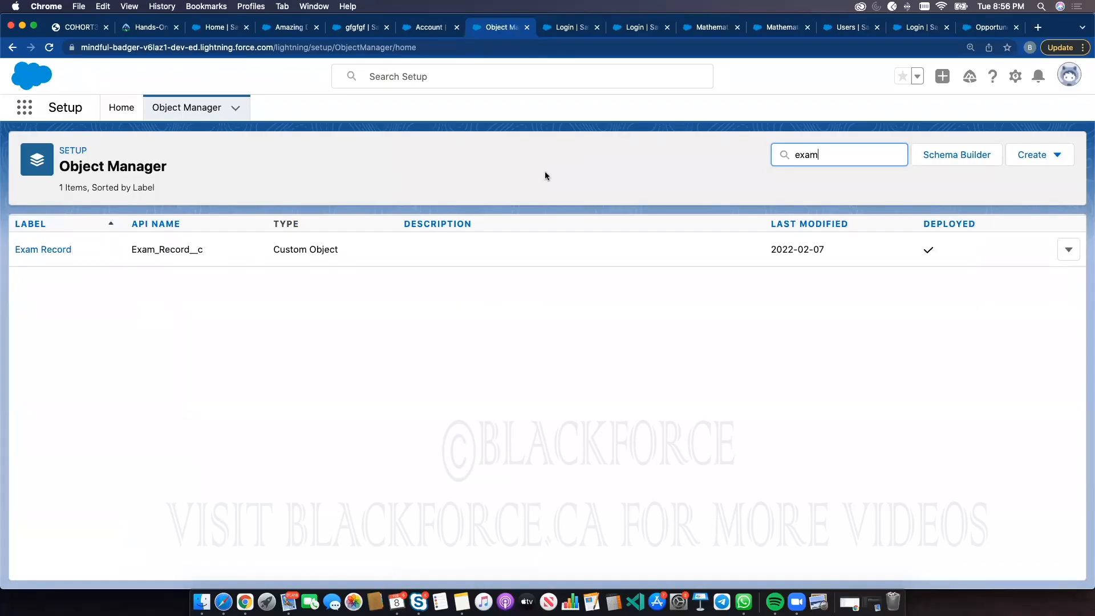
left_click(64, 253)
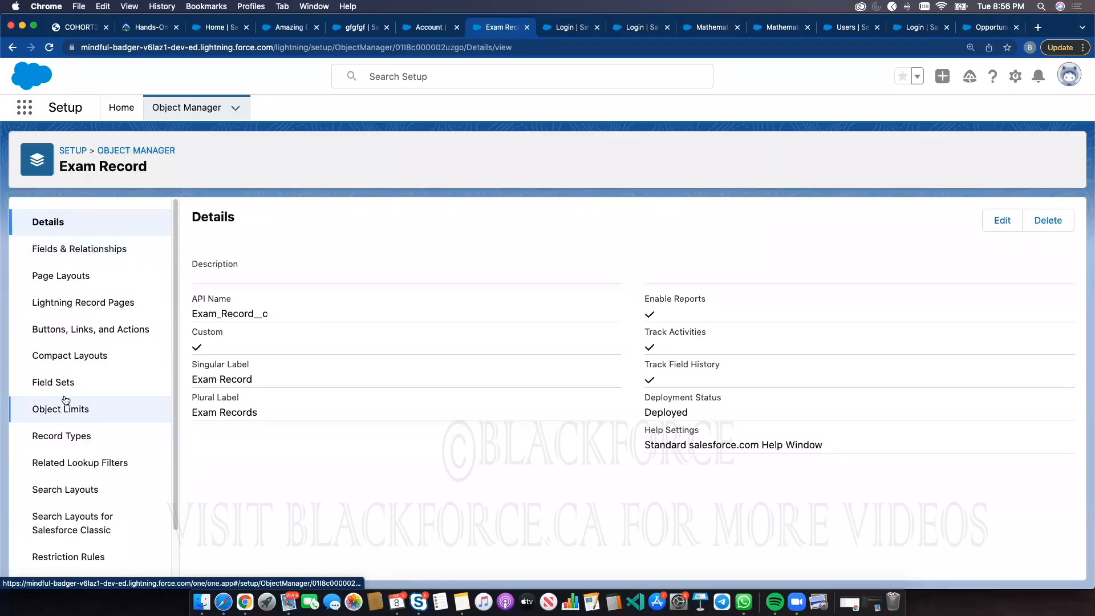
left_click(75, 433)
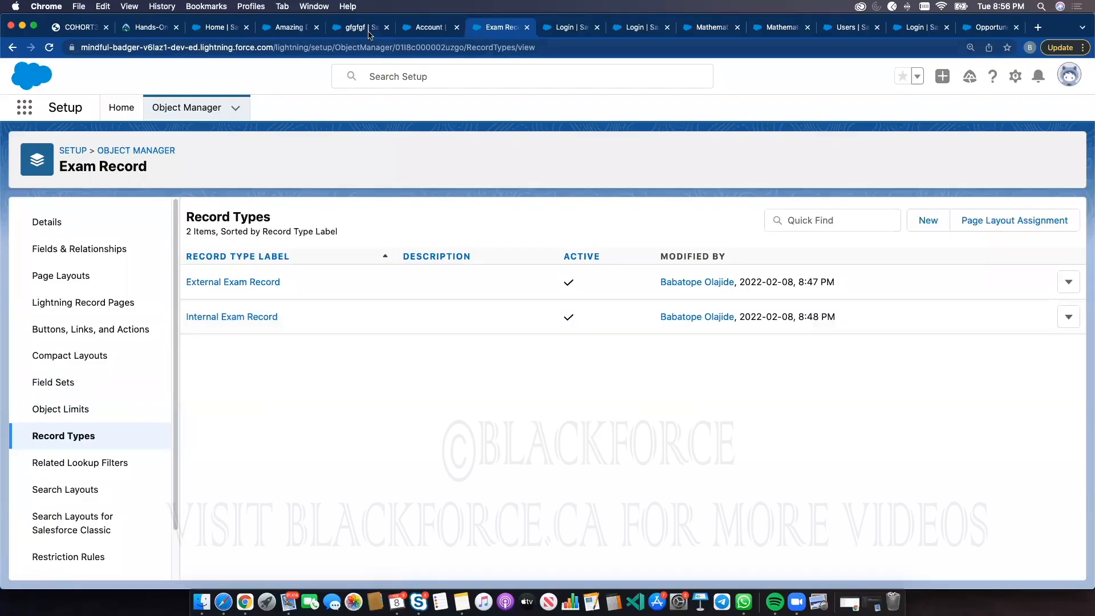
Switch to the Sales app and open the Amazing Deal opportunity from the Opportunities list
left_click(440, 36)
left_click(249, 36)
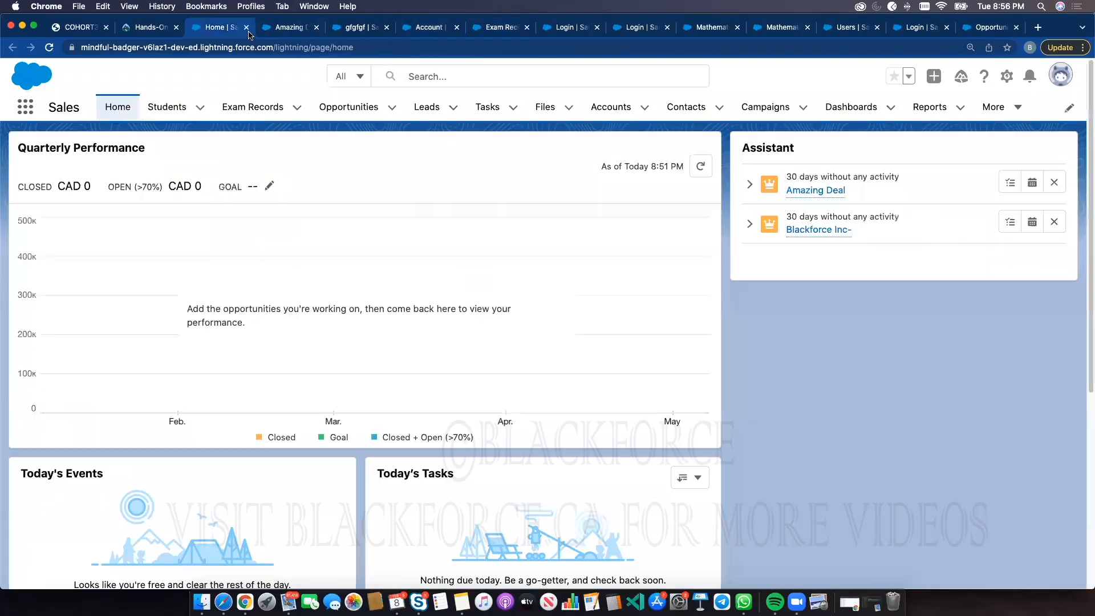
left_click(345, 119)
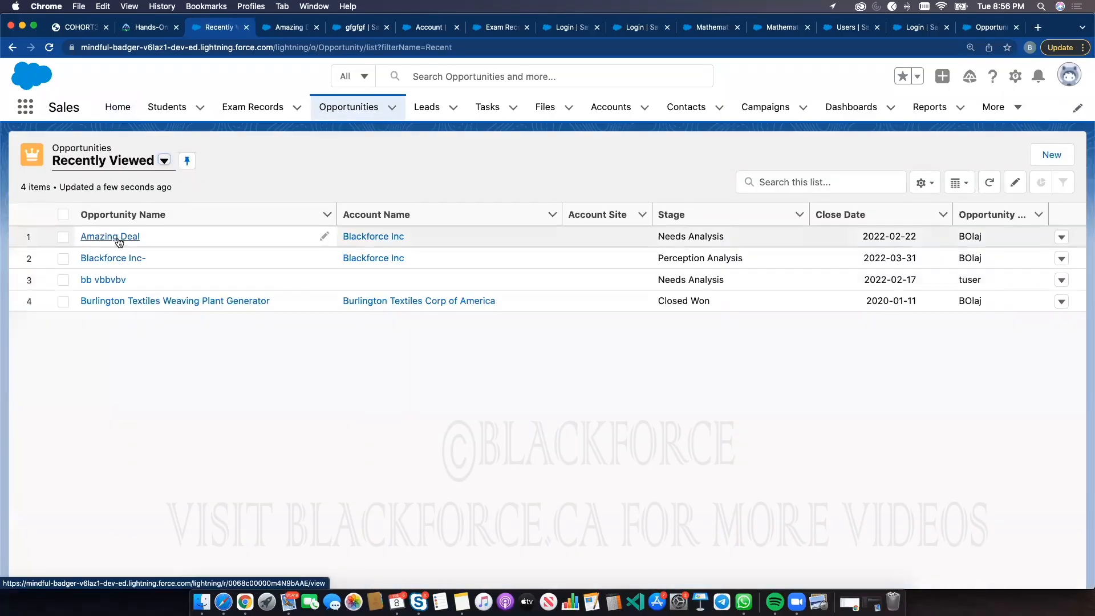
left_click(117, 237)
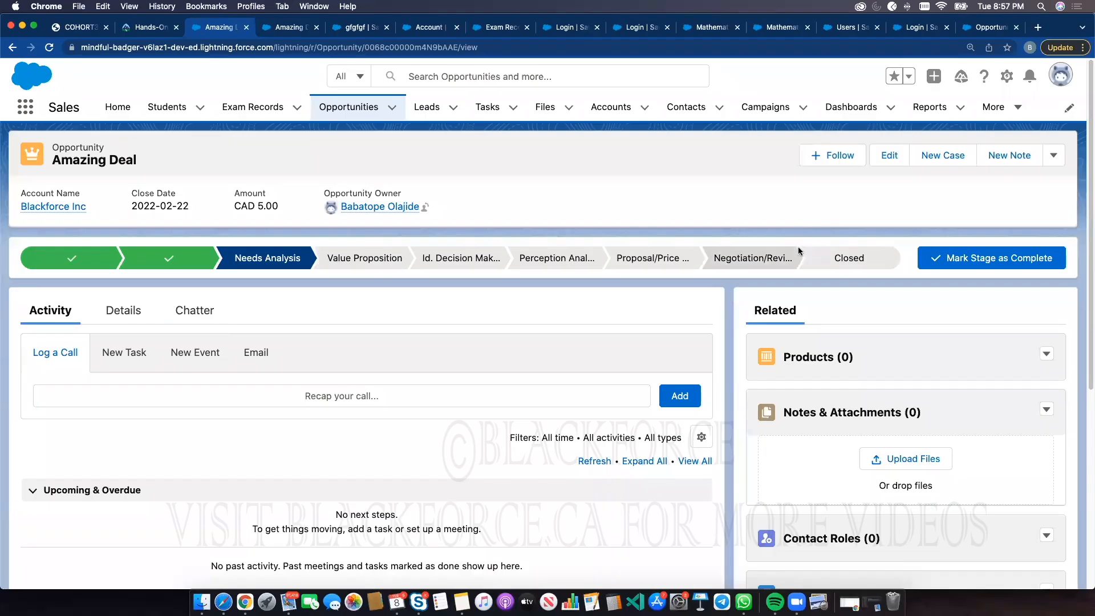
Start a new Picklist custom field on the Student object's Fields & Relationships
left_click(425, 29)
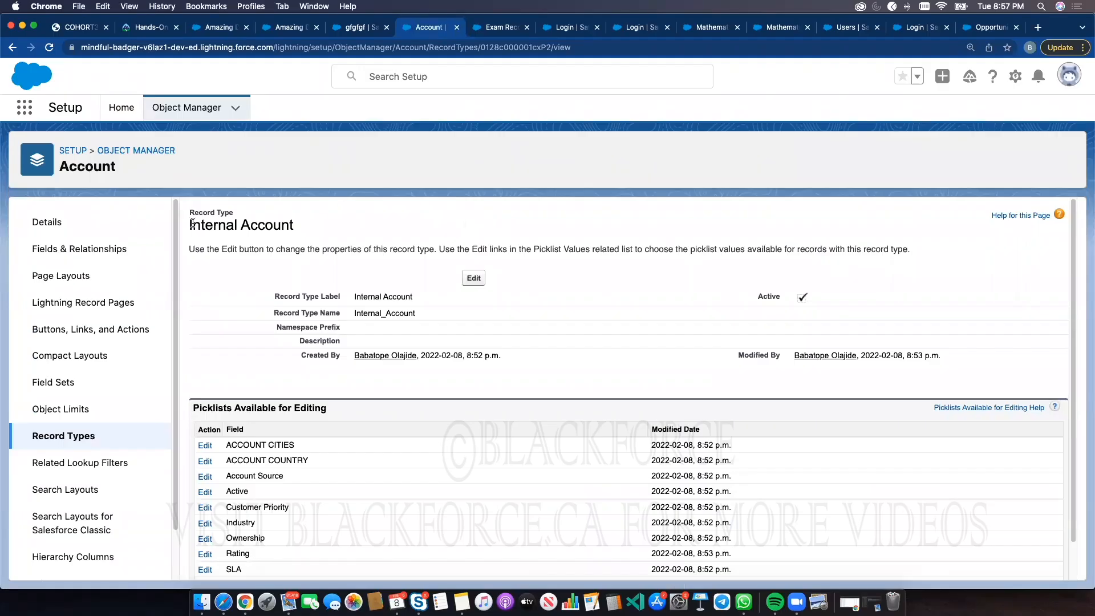
left_click(176, 108)
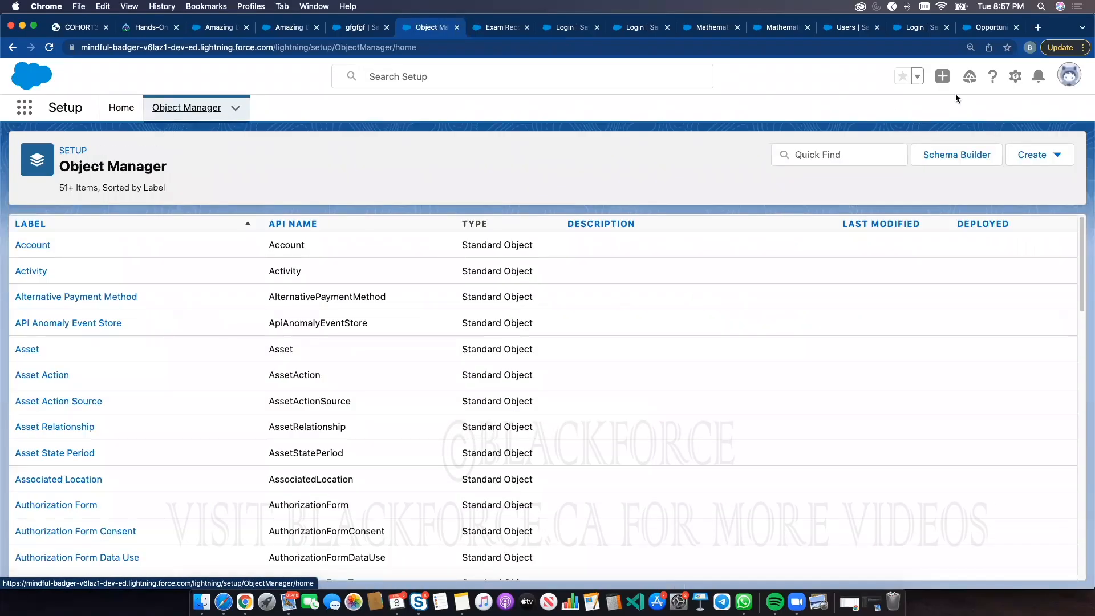
left_click(860, 154)
type("student")
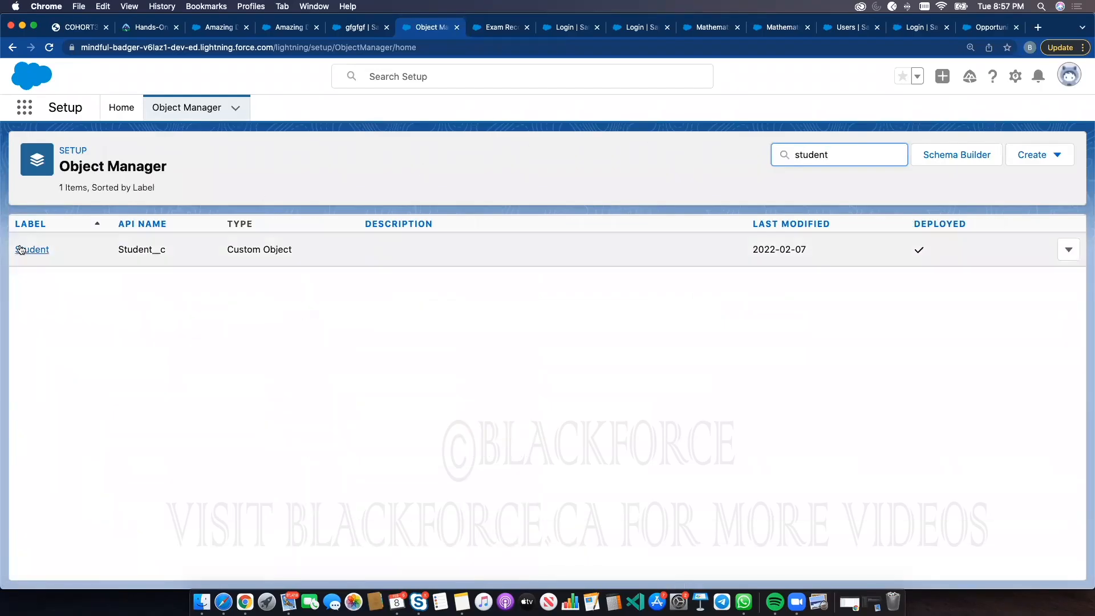
left_click(30, 247)
left_click(73, 252)
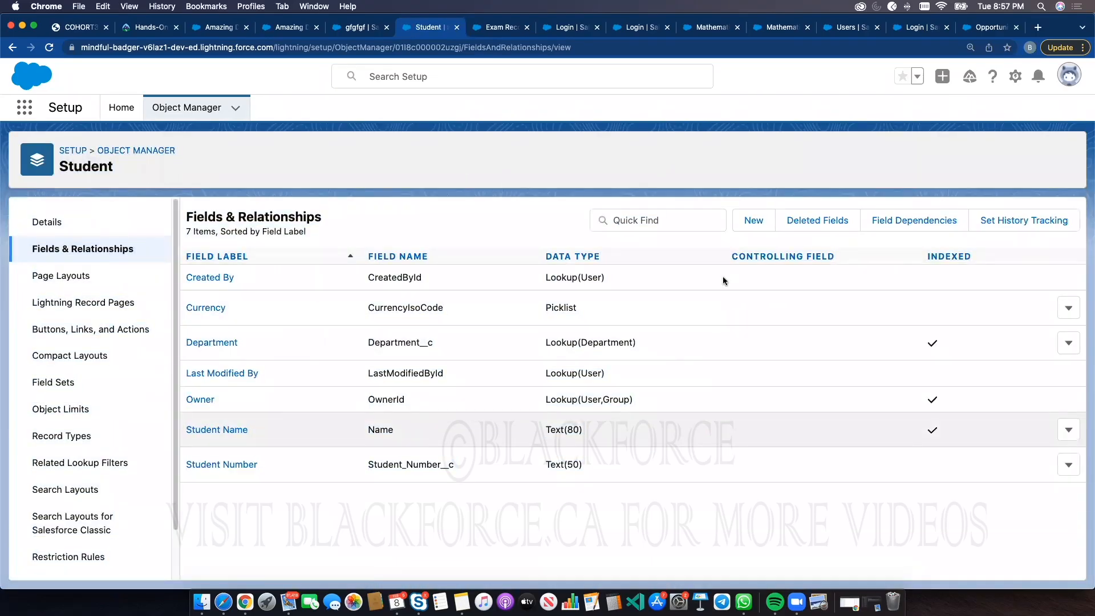
left_click(748, 226)
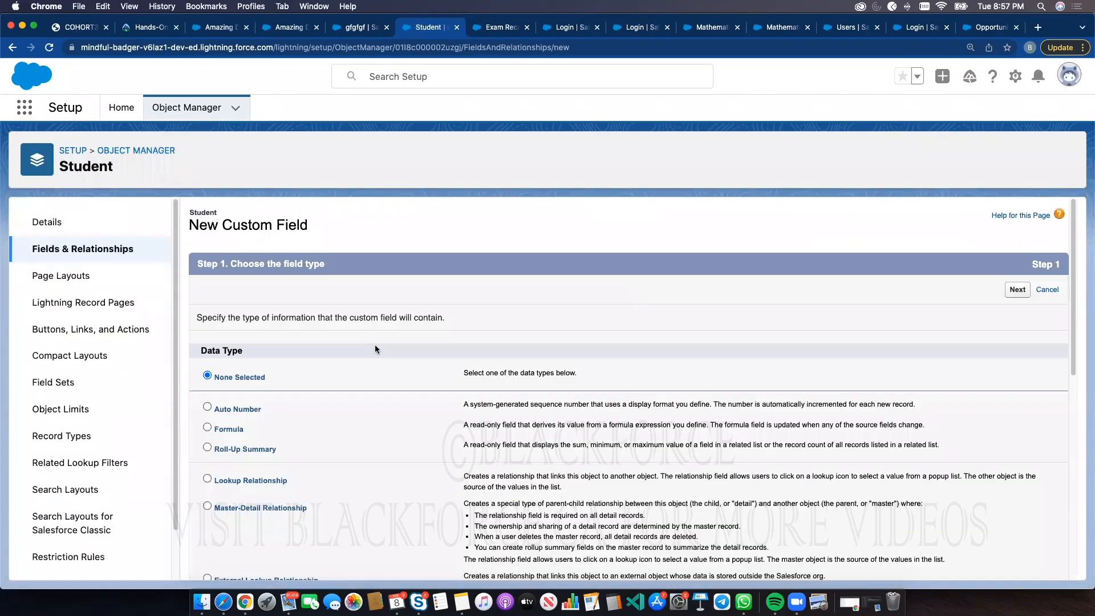
scroll(265, 430, "down", 10)
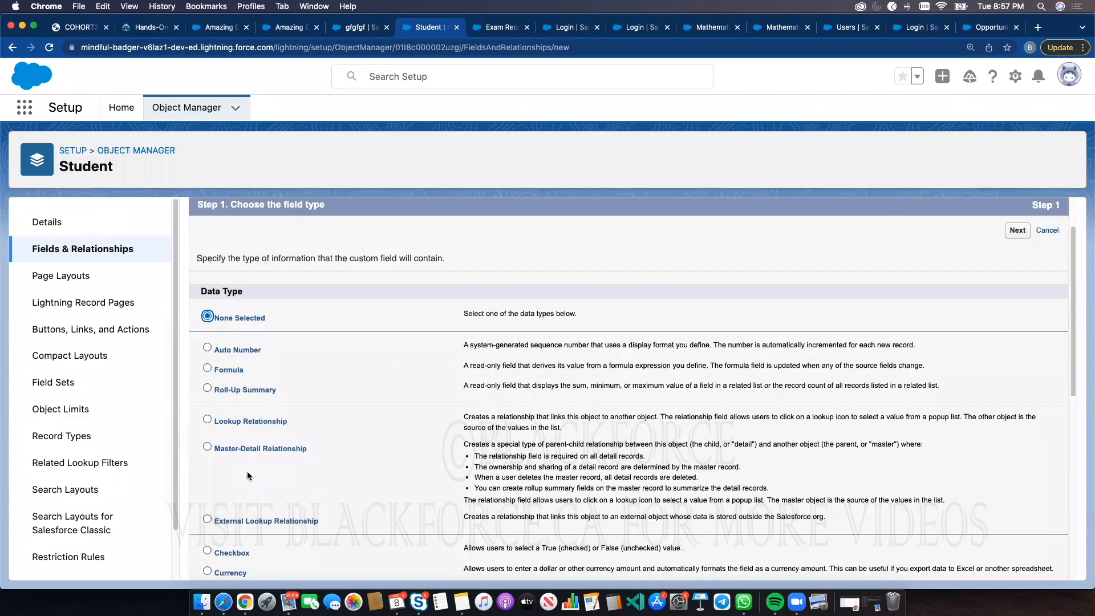
left_click(226, 368)
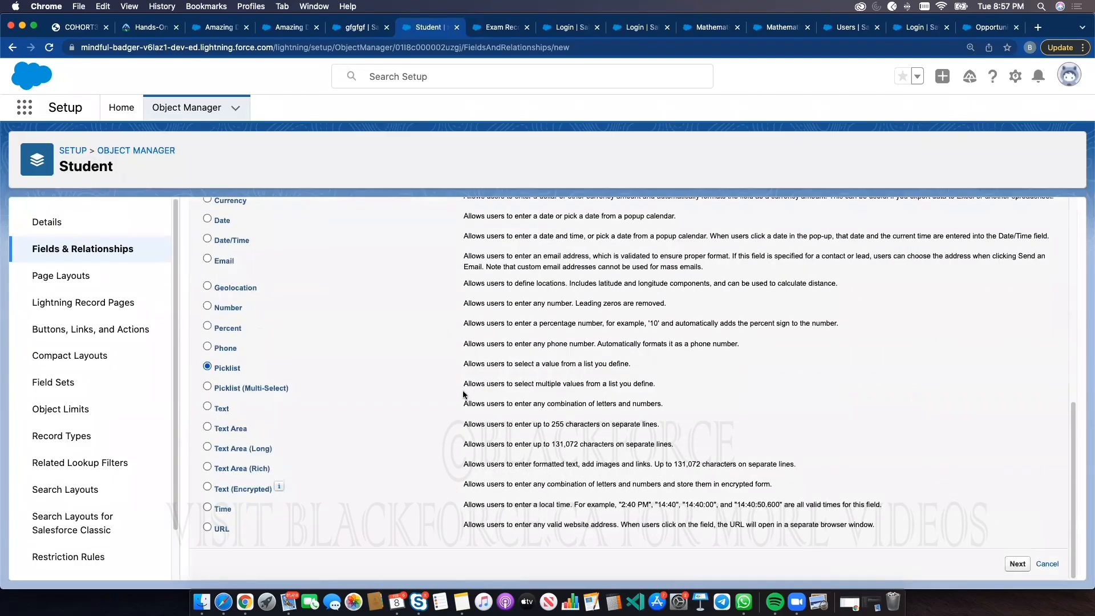
left_click(1014, 565)
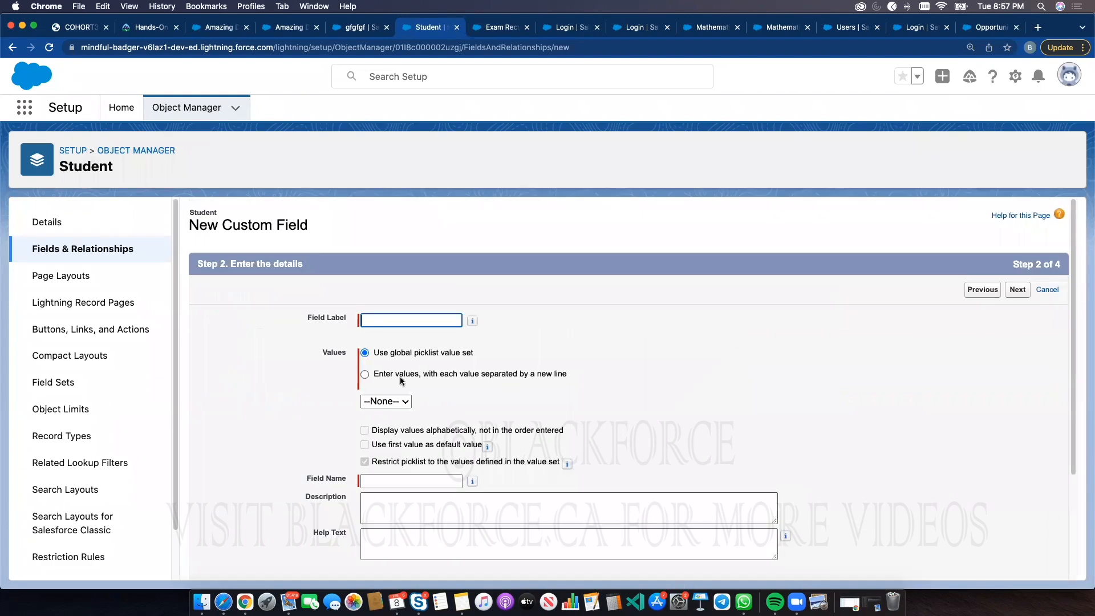
Label the field Status and enter the values Registration, Document Review, Assessment Passed, Department and Qualification
left_click(392, 319)
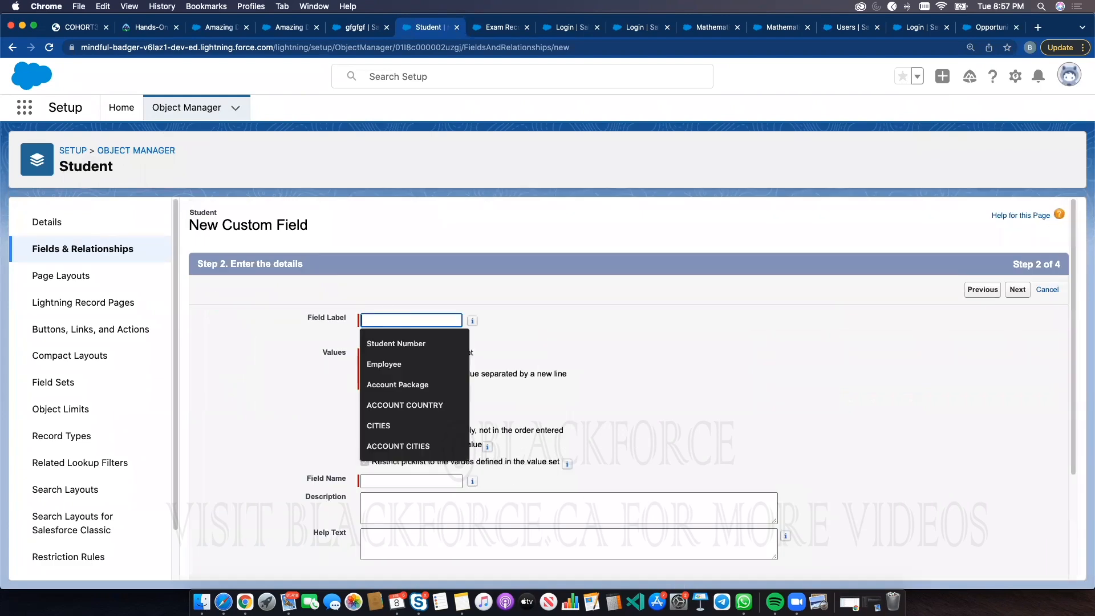
type("Status")
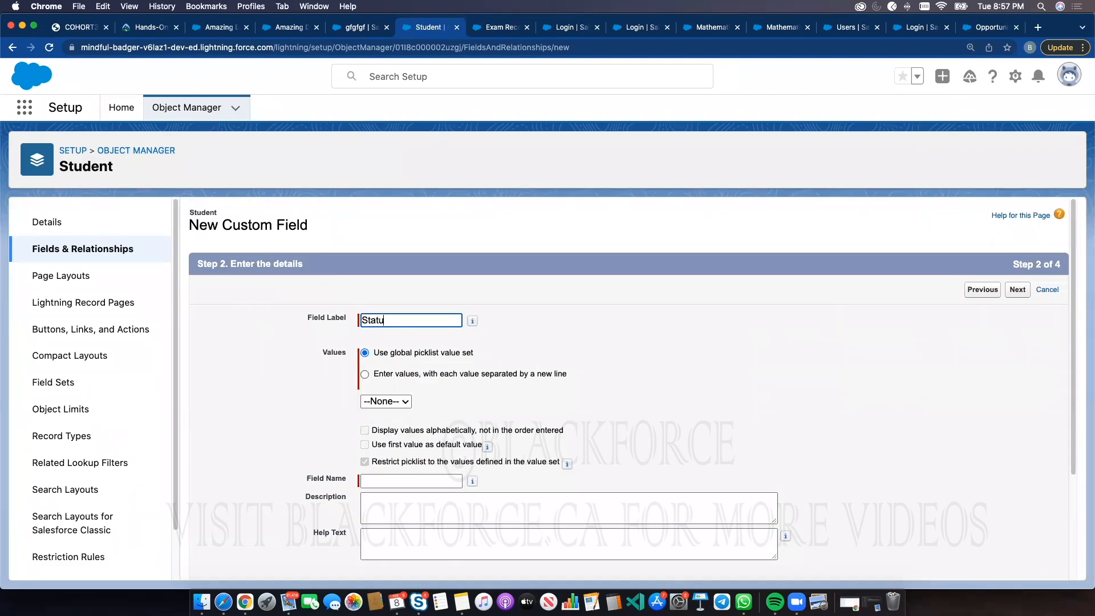
left_click(436, 373)
left_click(447, 416)
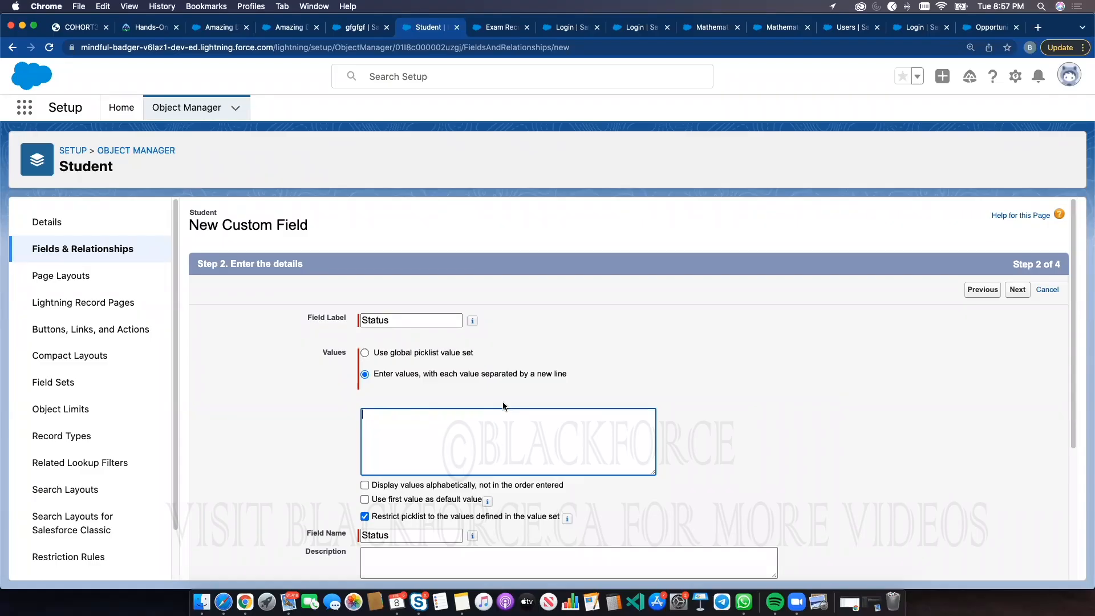
type("Regist")
type(" Re")
type("view")
key("Return")
type("Assessment Passed")
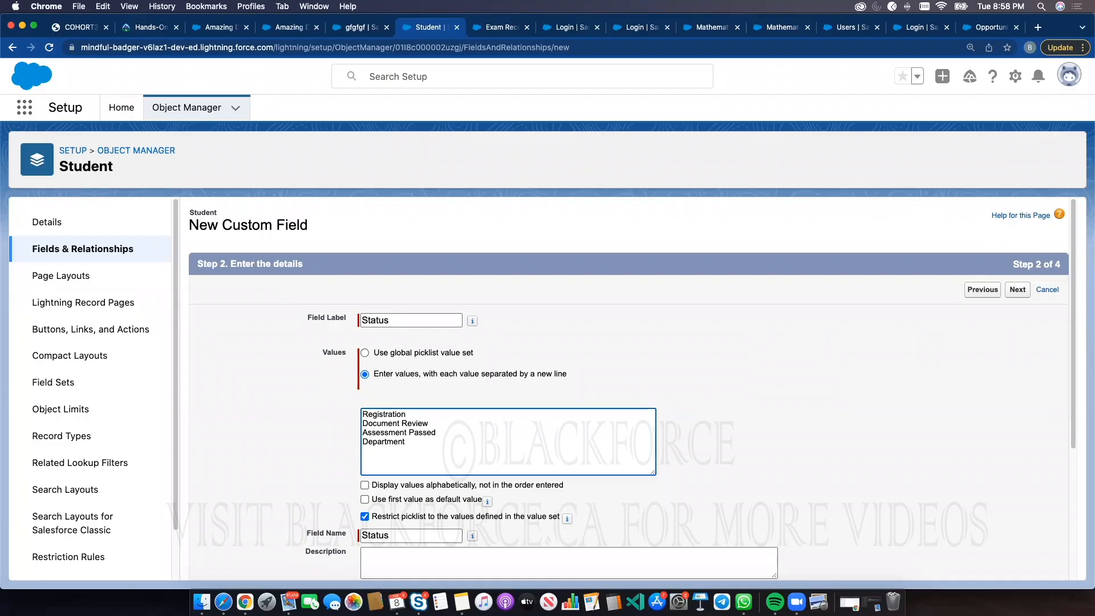
type("QUa")
key("BackSpace")
key("BackSpace")
key("BackSpace")
Keep the default field-level security for all profiles and save the Status field
left_click(993, 317)
scroll(199, 532, "down", 1)
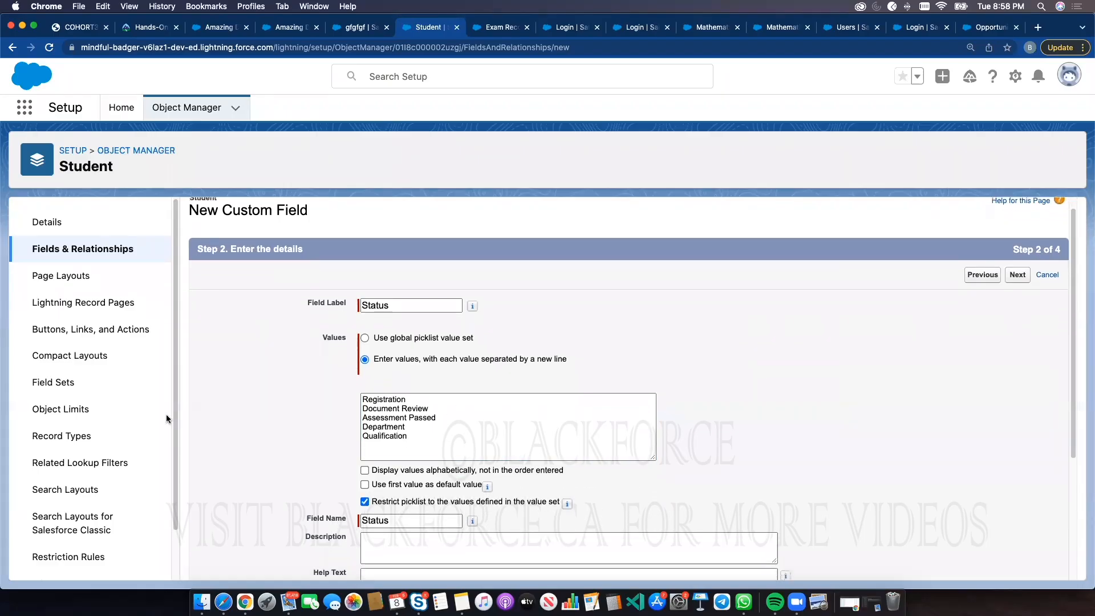
scroll(627, 410, "down", 5)
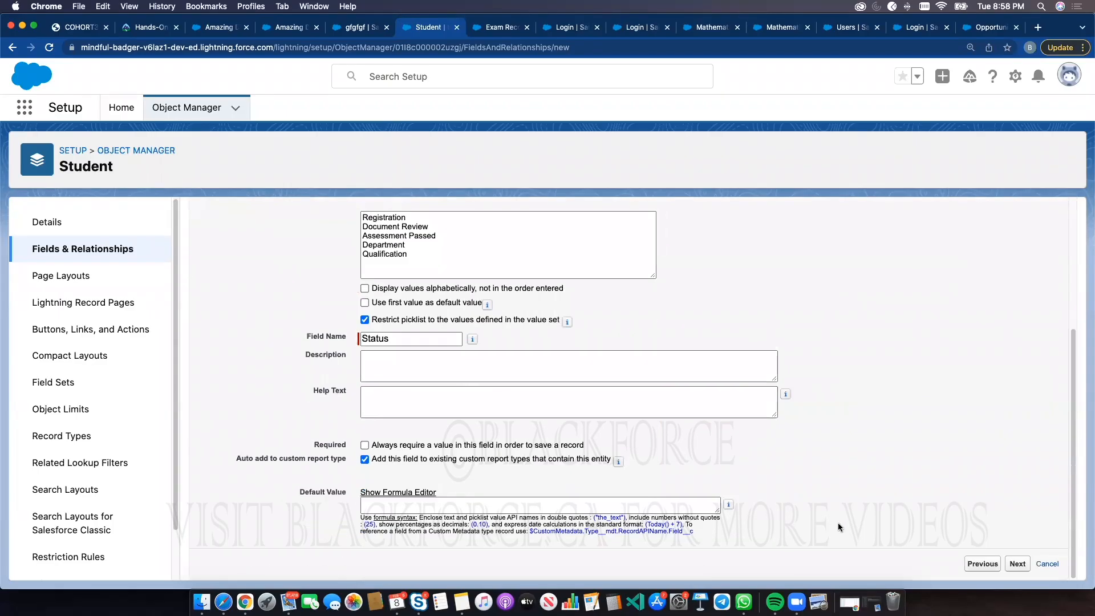
left_click(1017, 563)
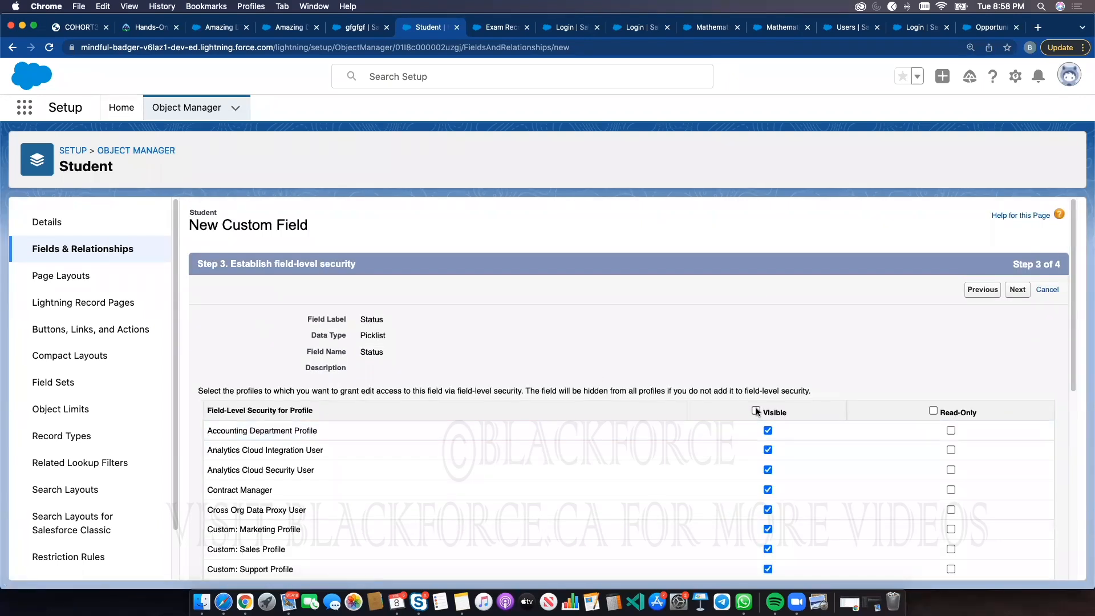
scroll(851, 389, "down", 10)
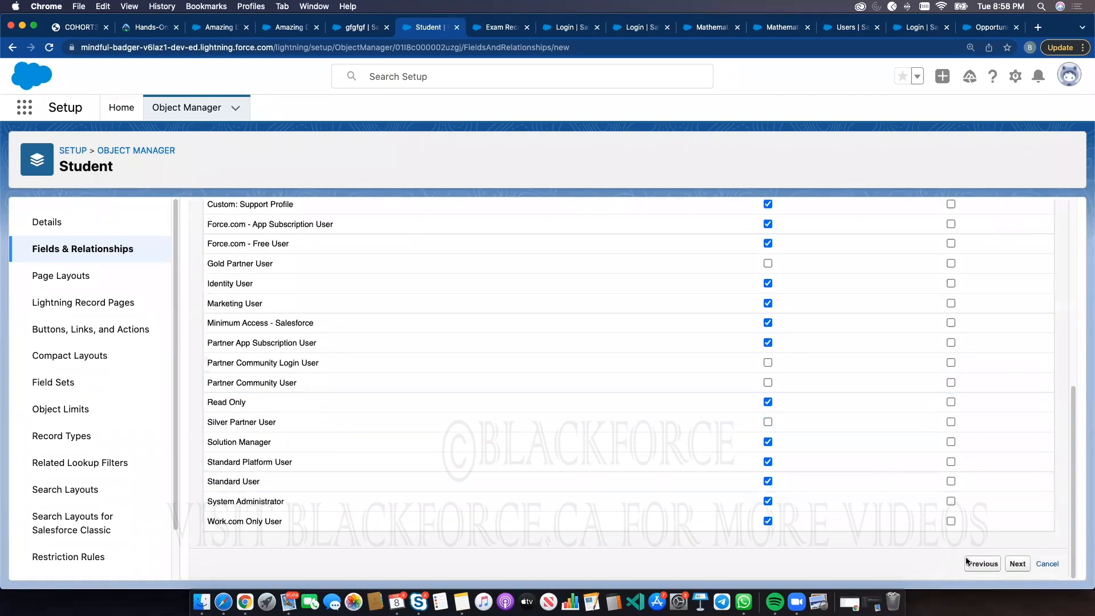
left_click(1015, 565)
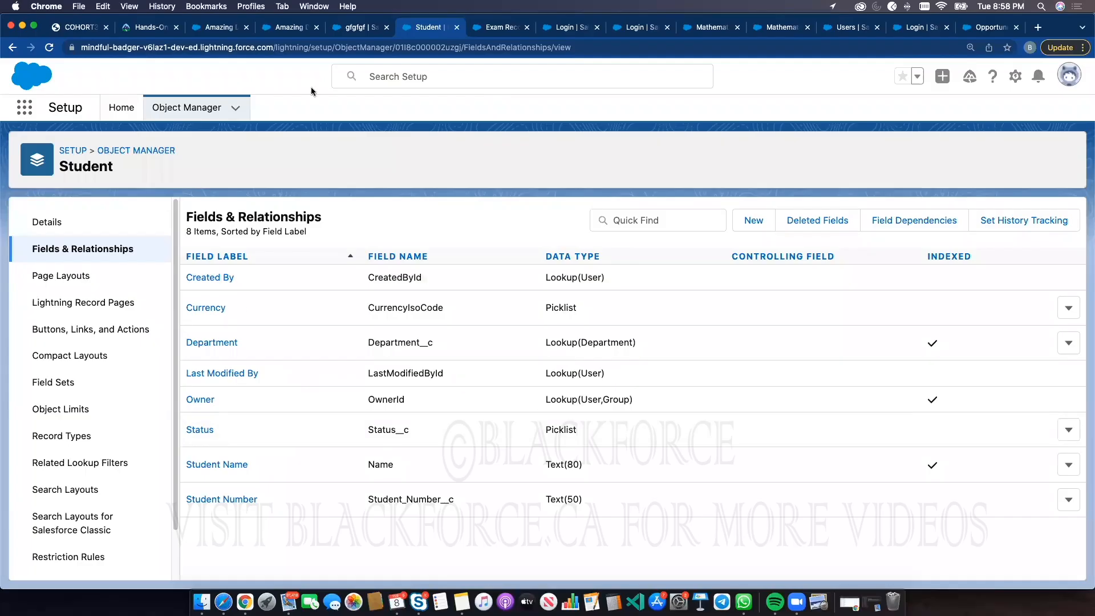
left_click(292, 28)
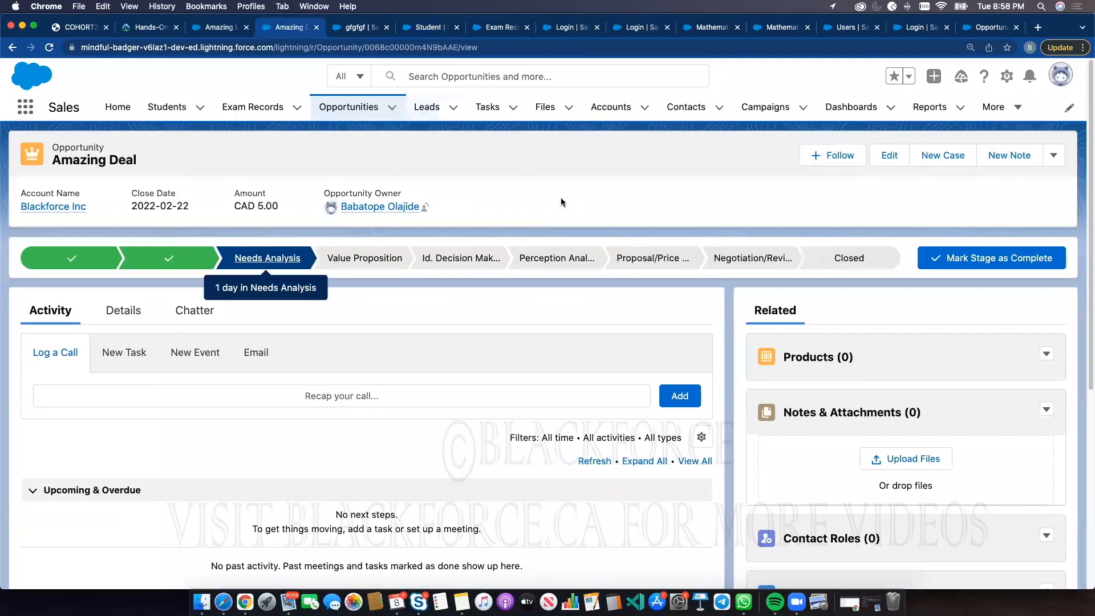
left_click(359, 30)
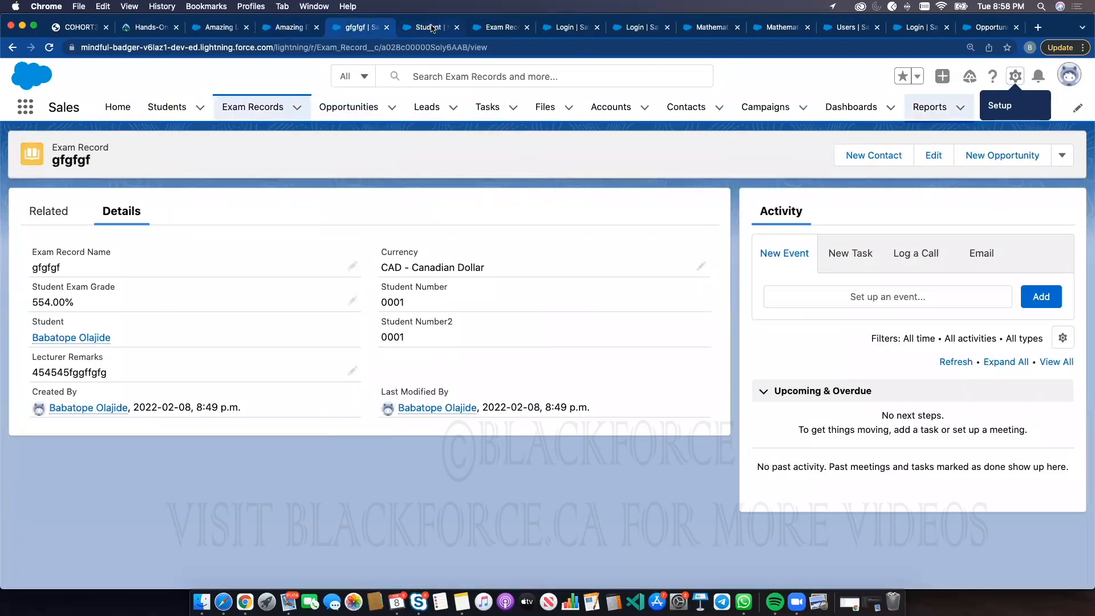
left_click(431, 28)
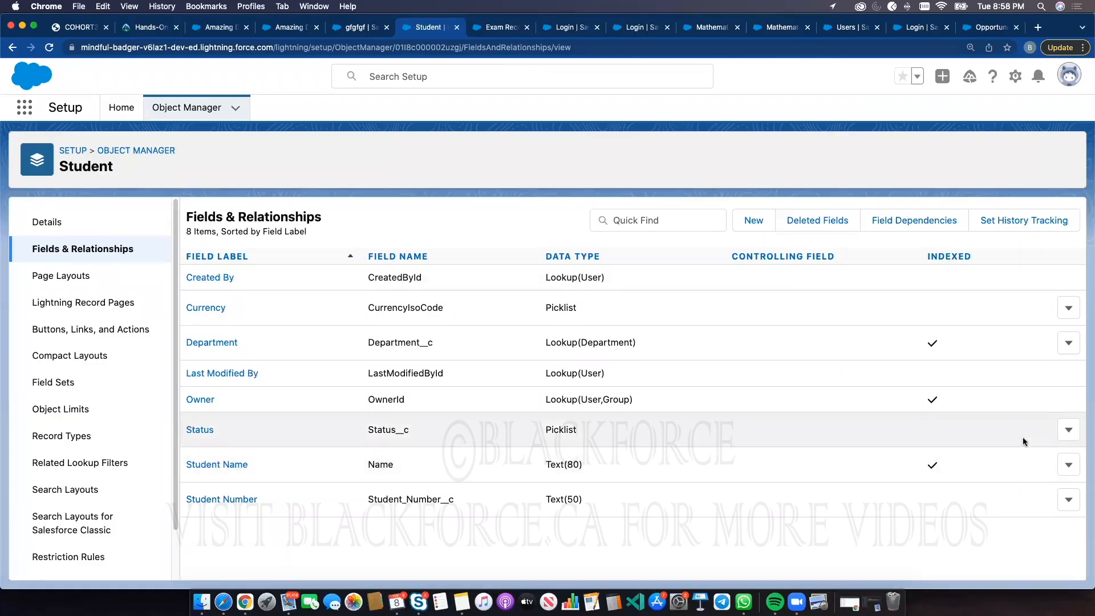
left_click(1064, 433)
left_click(1034, 454)
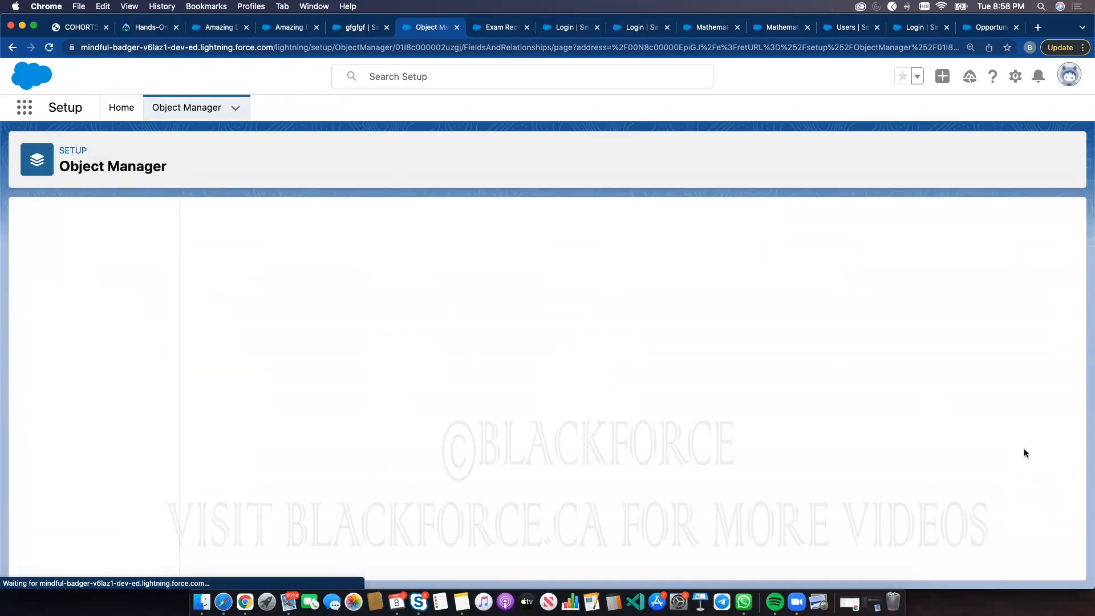
scroll(463, 400, "down", 5)
scroll(464, 376, "up", 5)
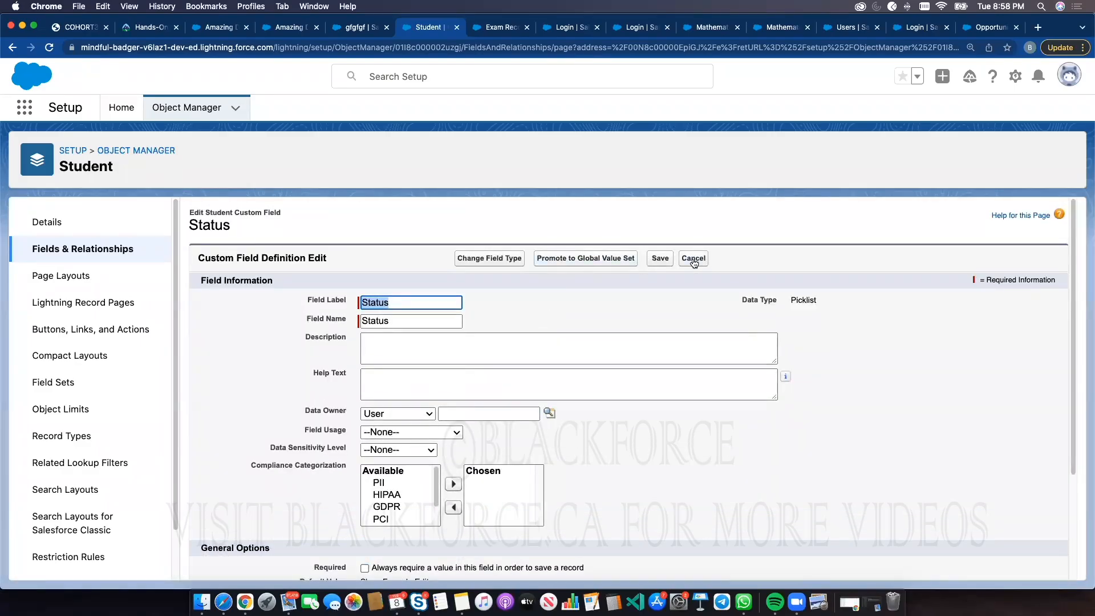
left_click(516, 260)
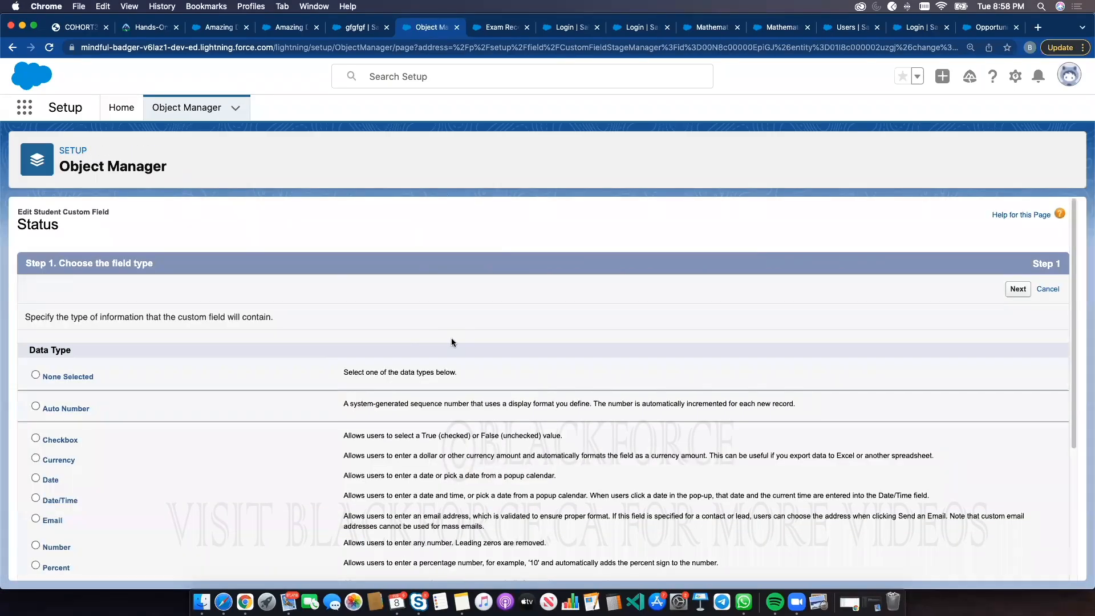
scroll(451, 338, "down", 4)
left_click(1047, 565)
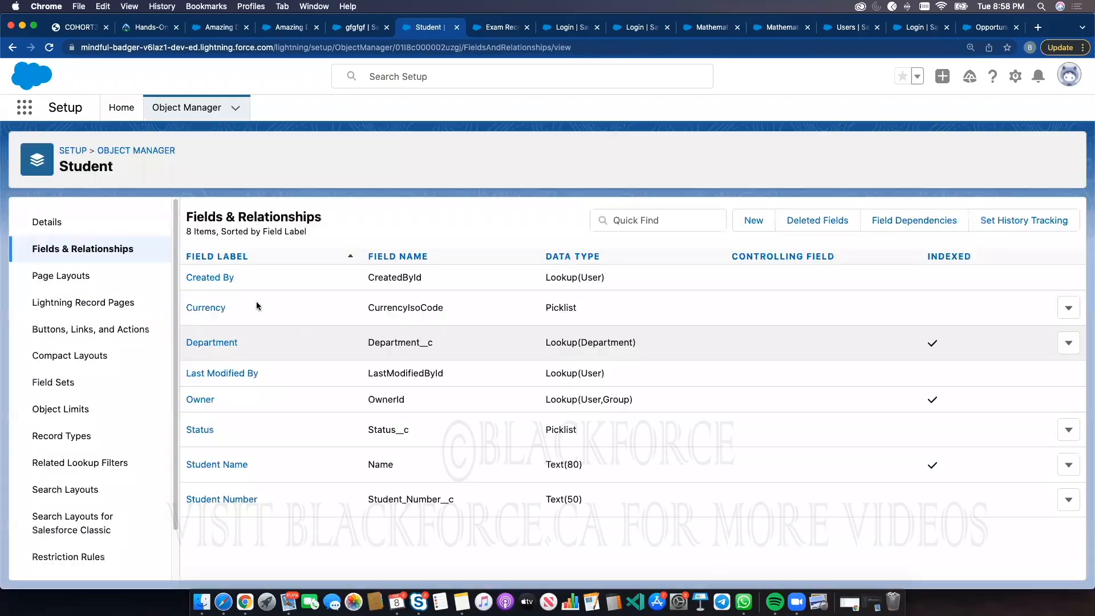
Add the new value P to the Status picklist's values and save
left_click(201, 430)
scroll(401, 437, "down", 10)
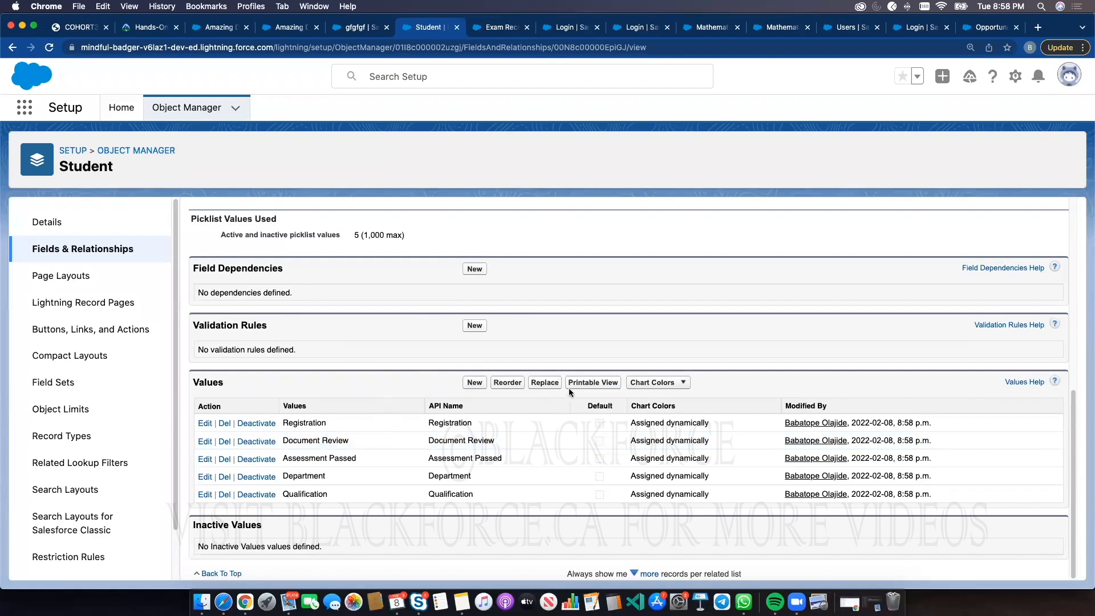
left_click(476, 383)
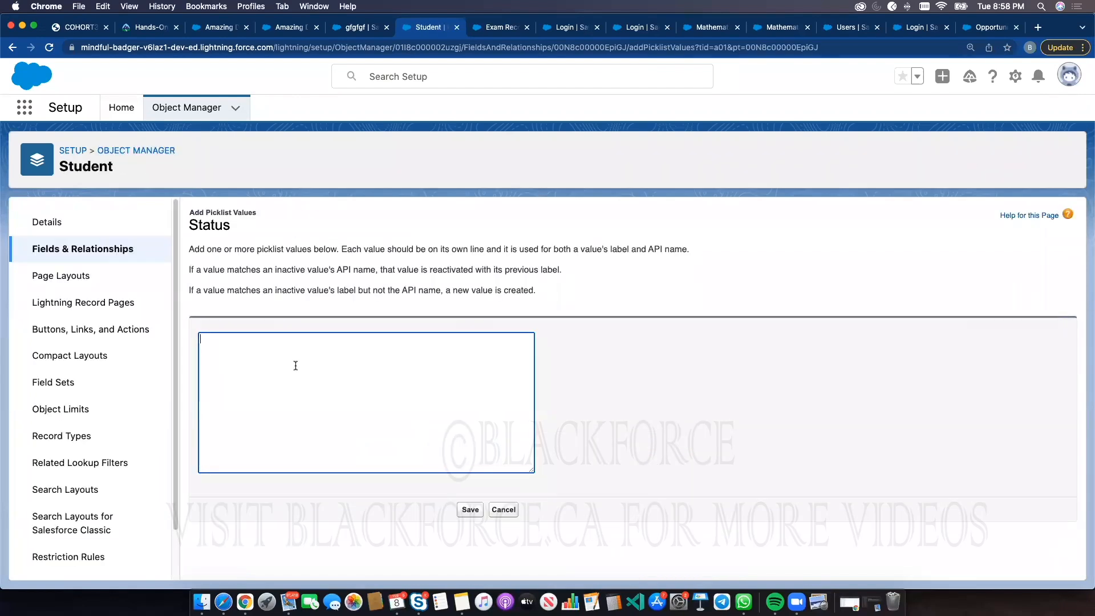
type("Paid")
left_click(470, 508)
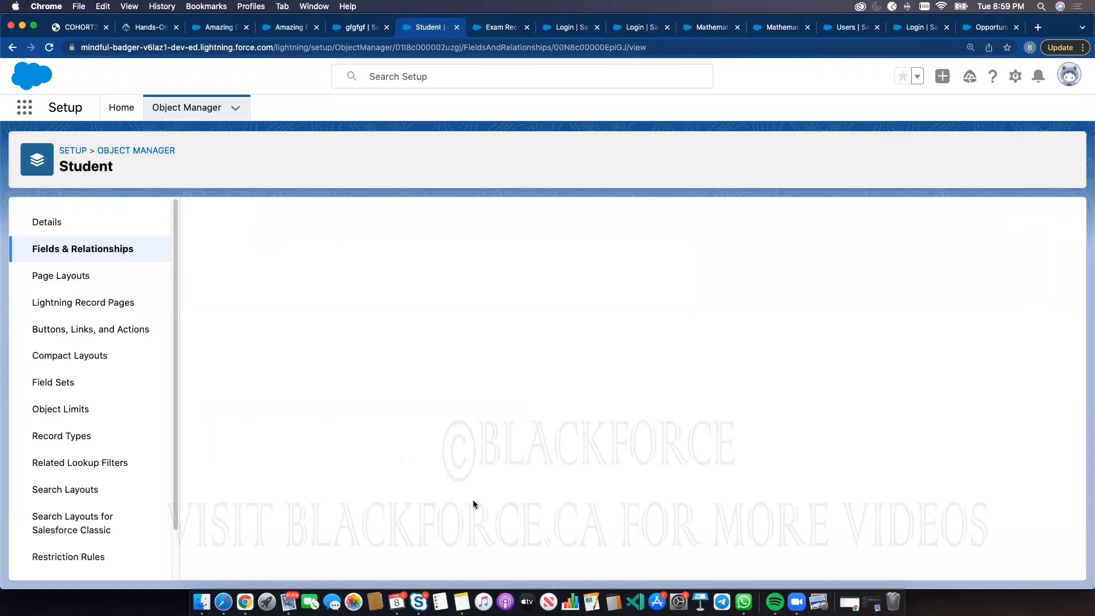
Start a new Student record from the Students tab and enter the student's full name
scroll(467, 493, "down", 10)
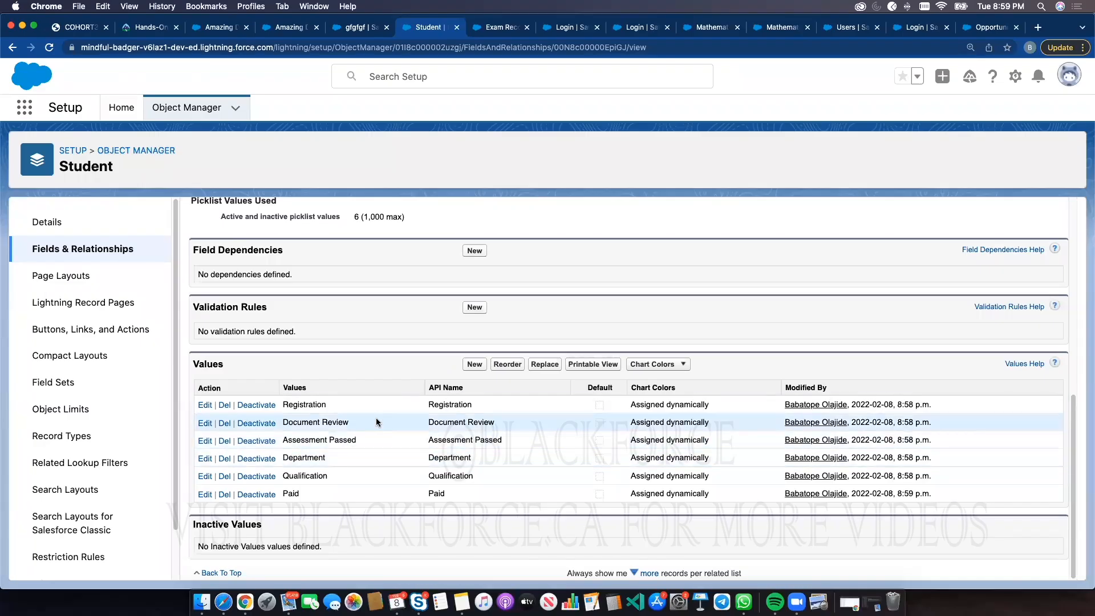
scroll(375, 417, "up", 7)
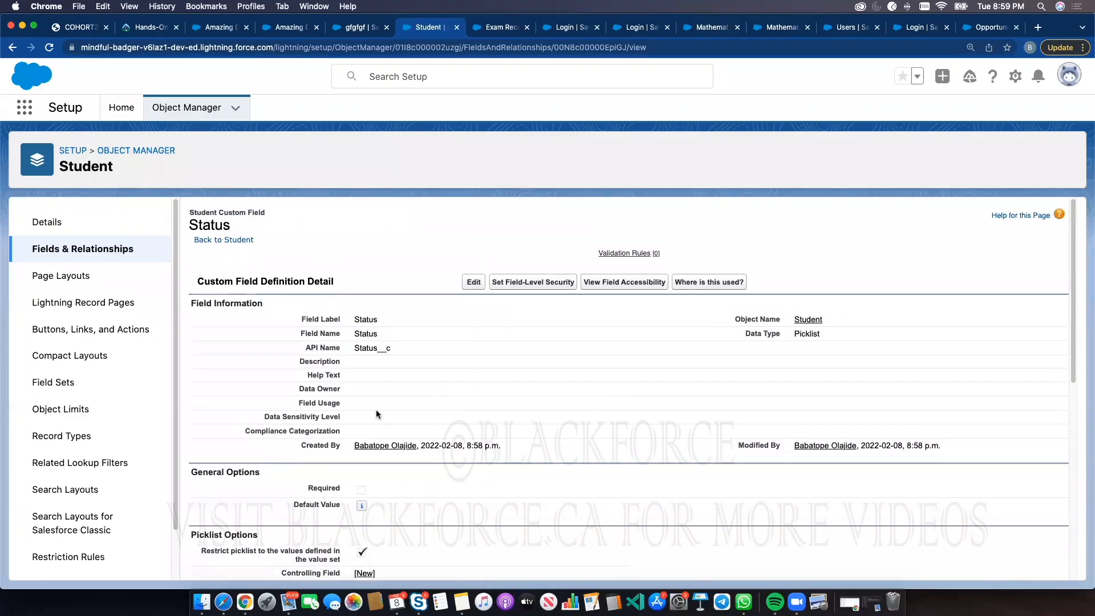
left_click(280, 28)
left_click(167, 108)
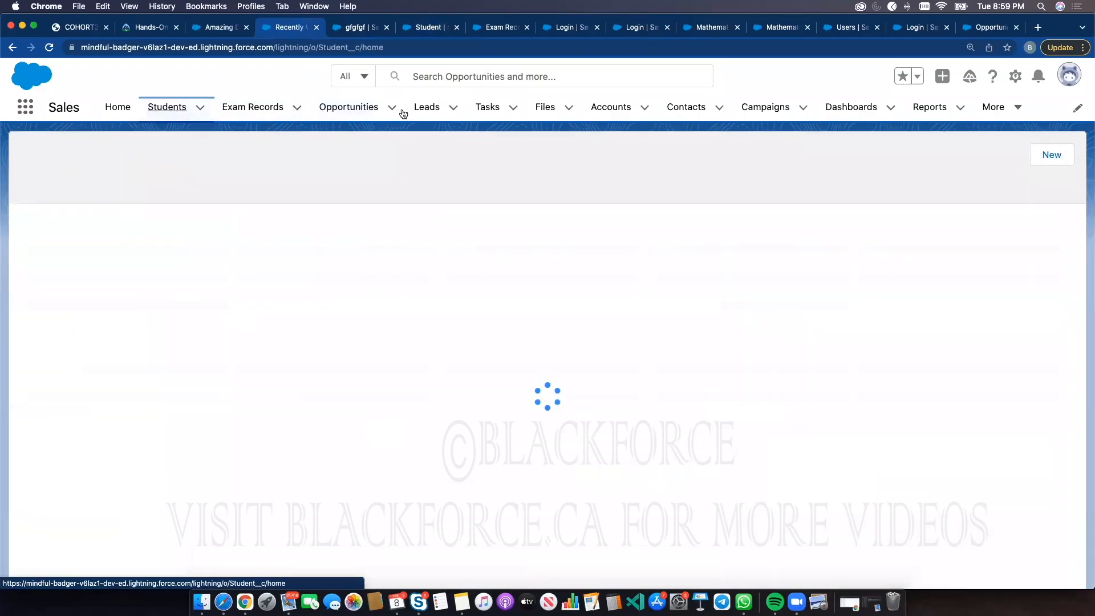
left_click(824, 156)
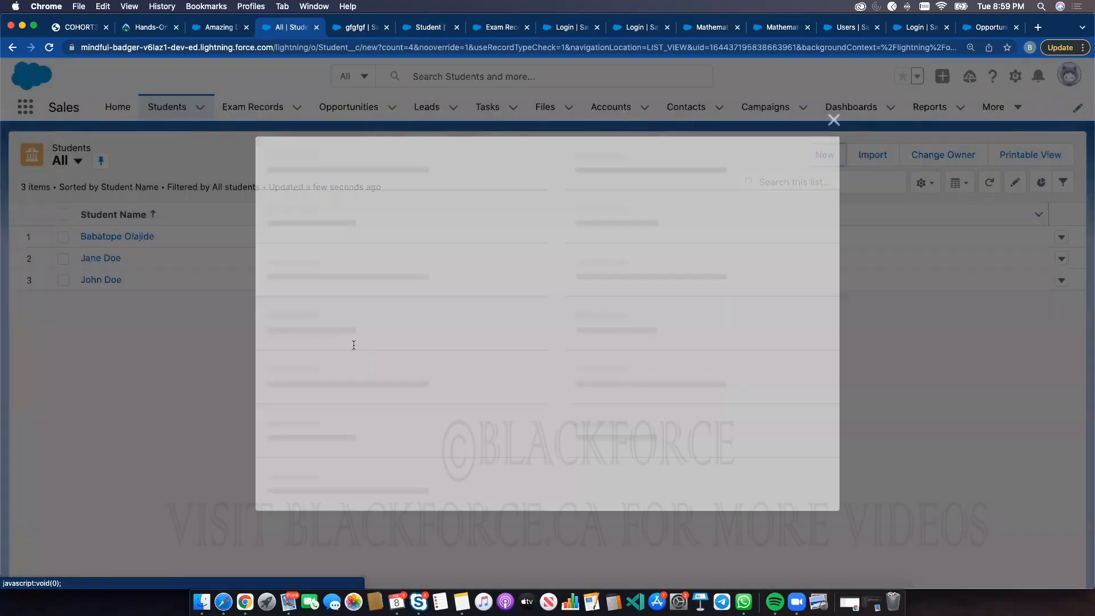
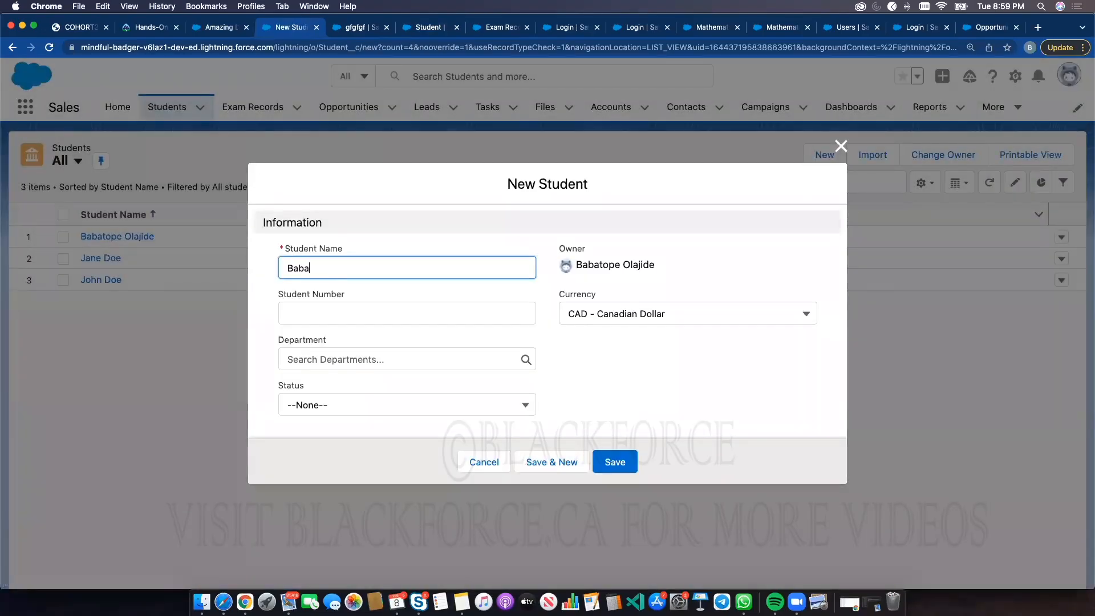
Set Student Number to 45fgv, Department to Engineering and Status to Registration, then save the student
left_click(323, 319)
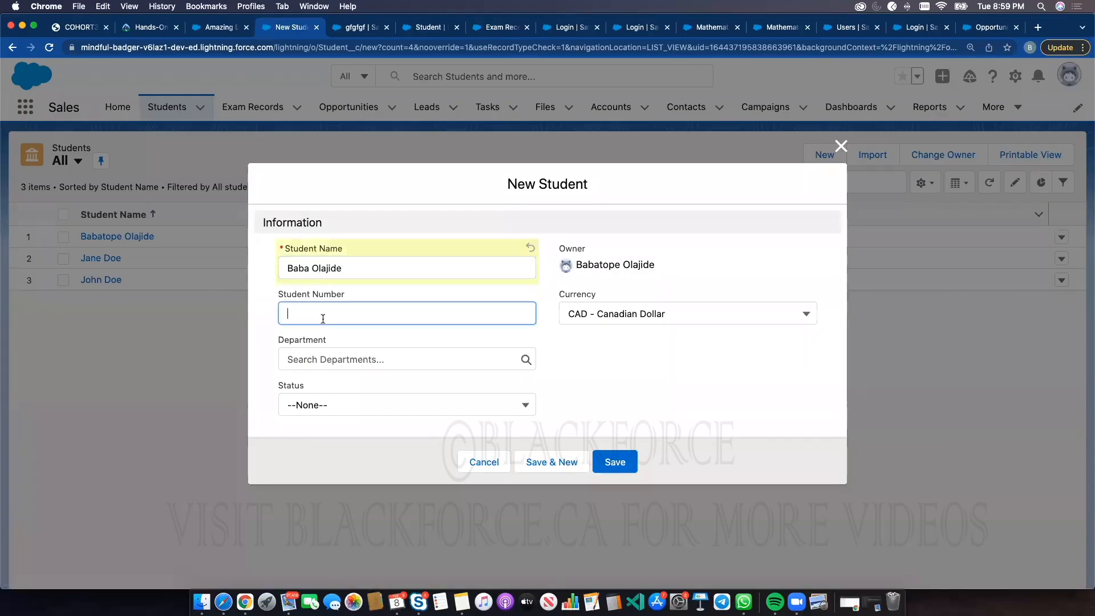
type("45fgv")
left_click(333, 360)
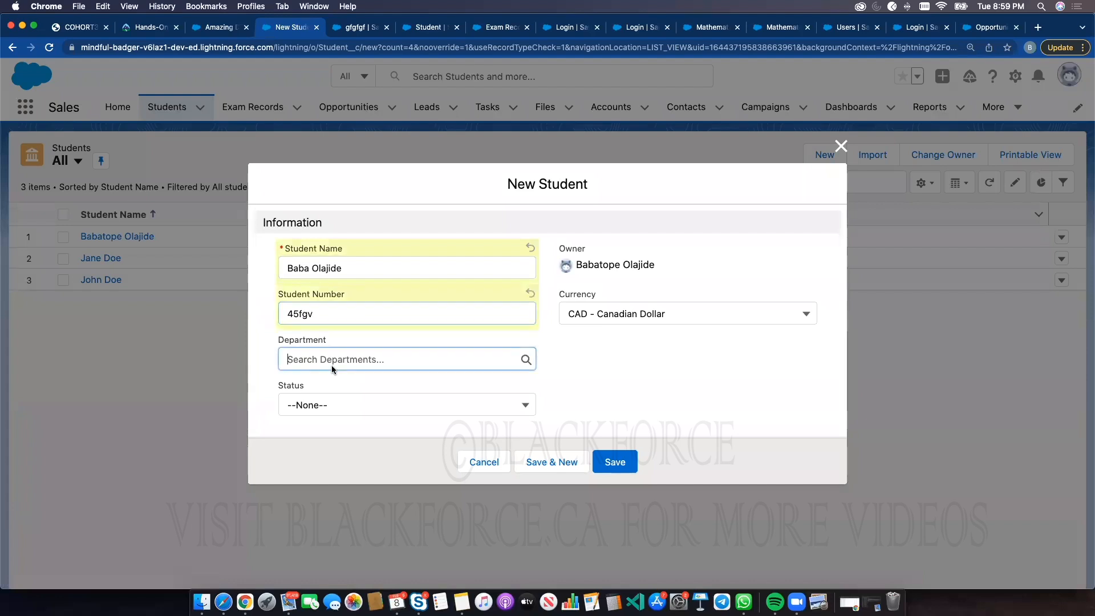
left_click(325, 407)
left_click(322, 406)
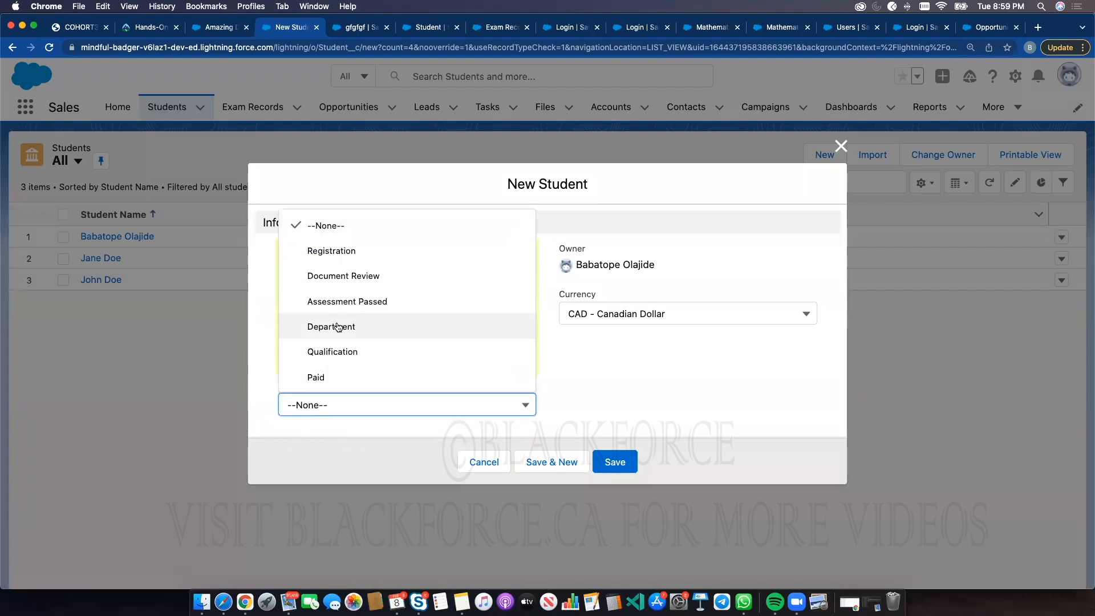
left_click(330, 249)
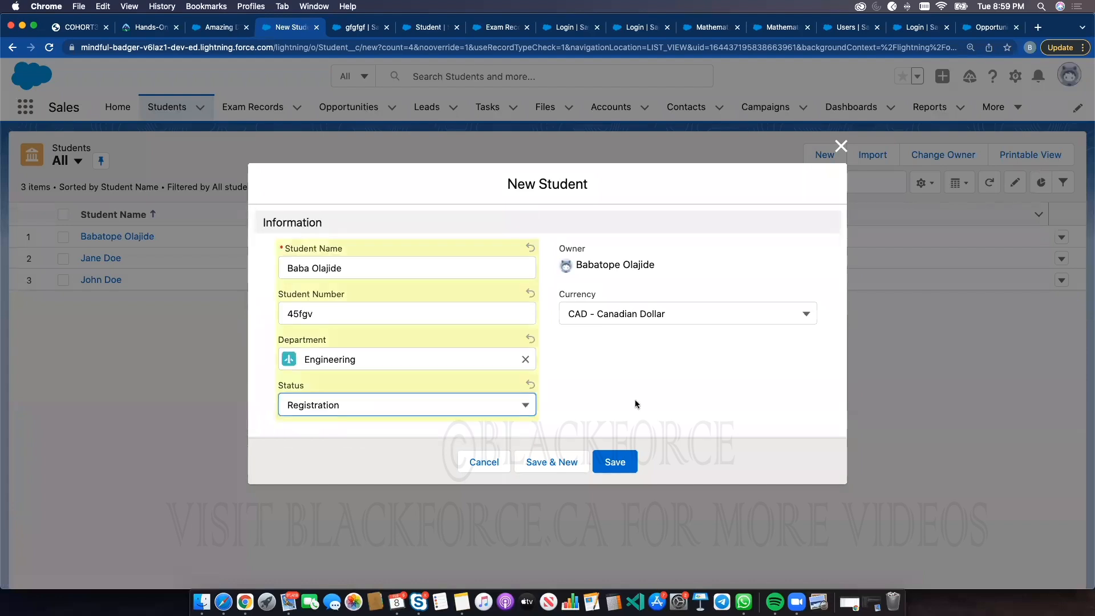
left_click(618, 461)
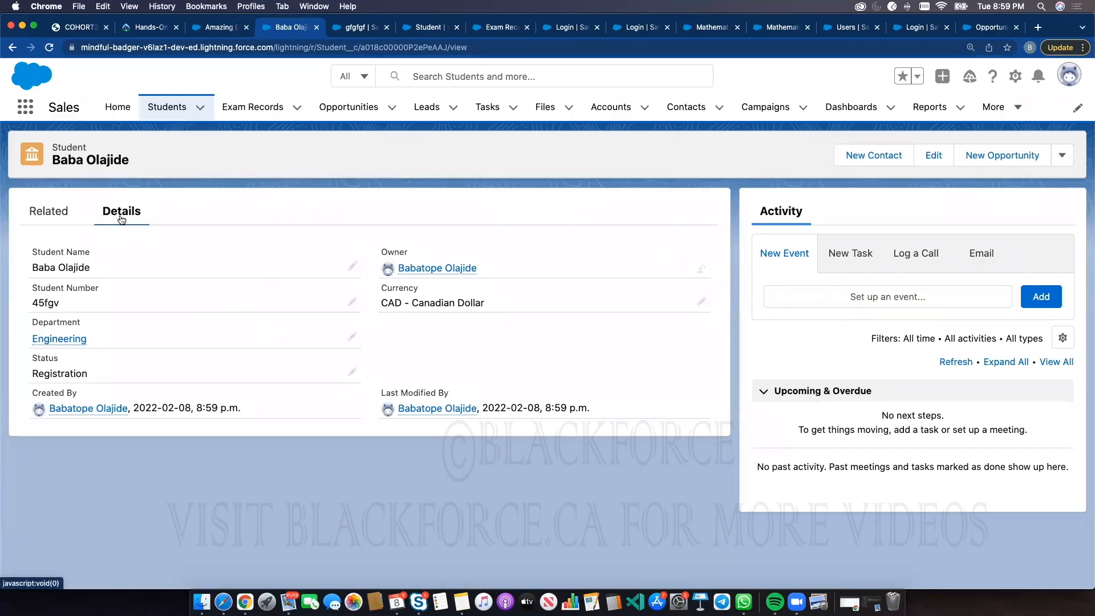
Open the Amazing Deal opportunity, then return to the new student's record
left_click(359, 107)
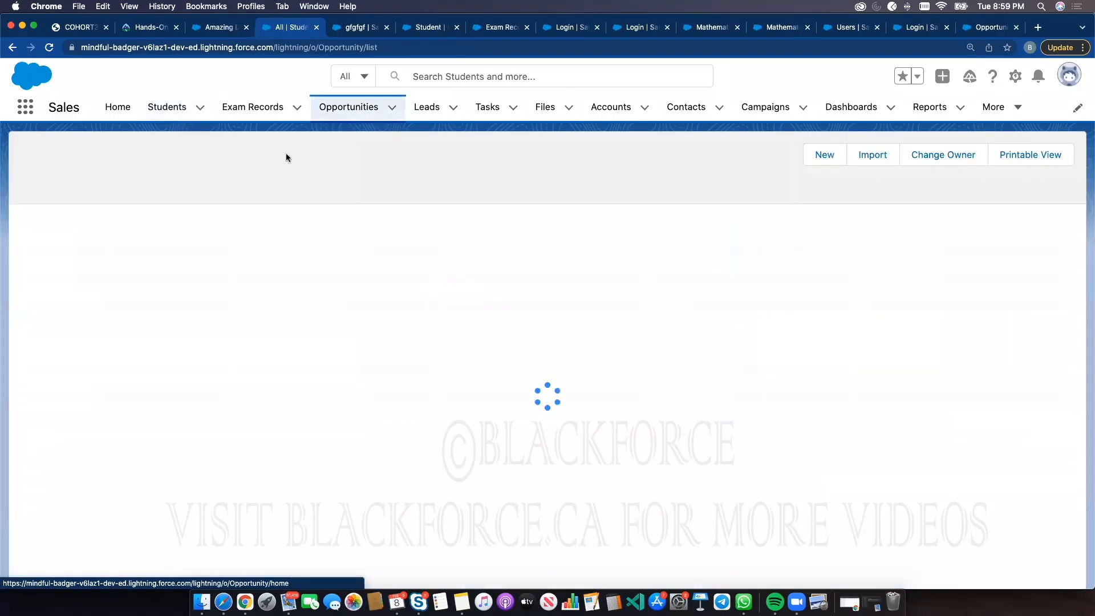
left_click(112, 236)
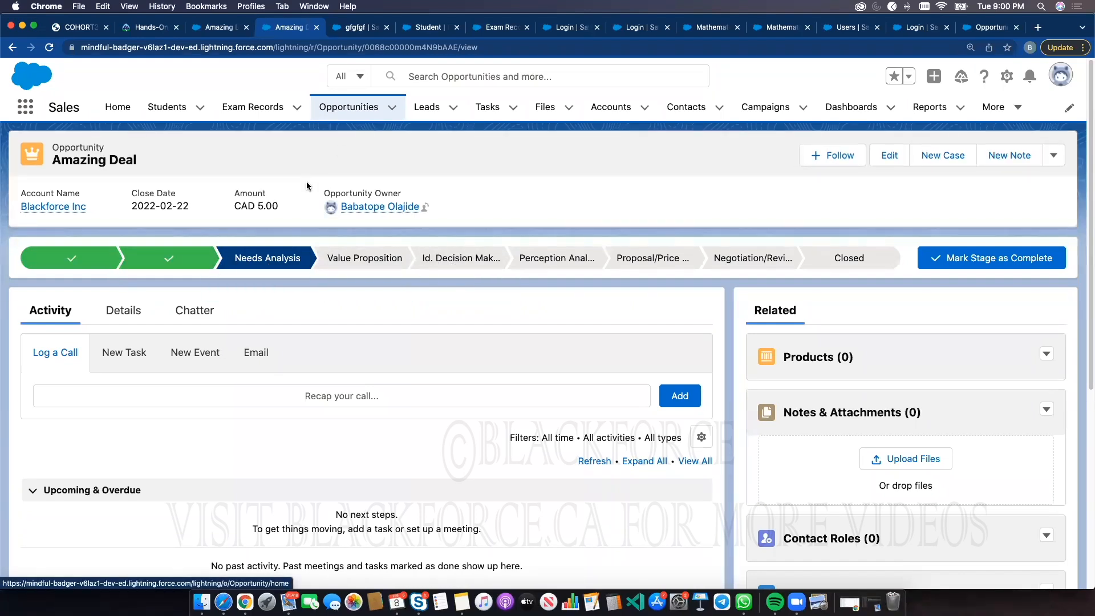
left_click(167, 107)
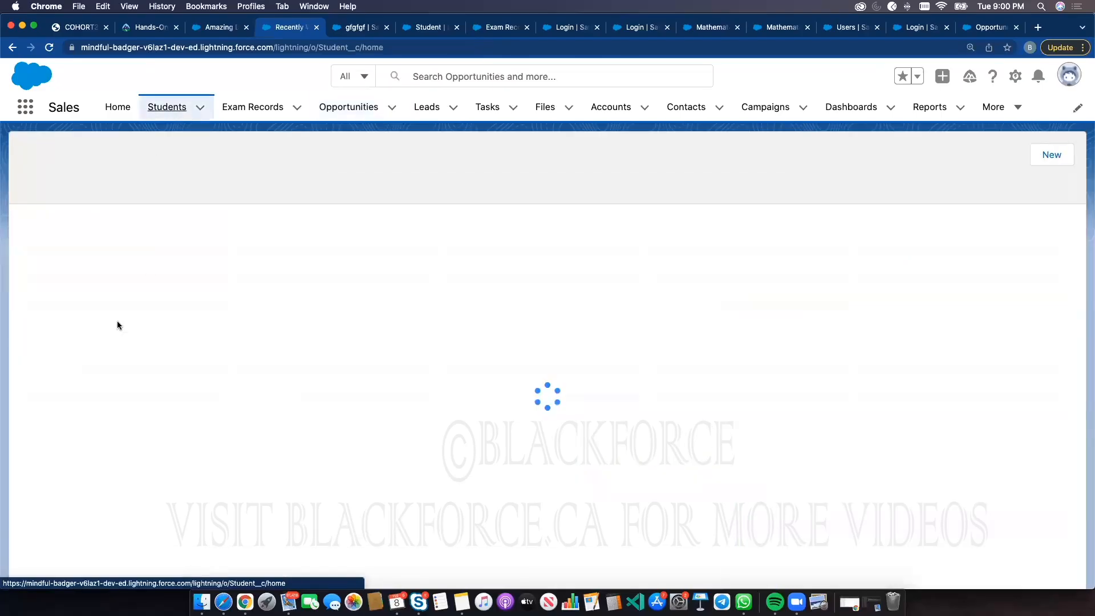
left_click(89, 236)
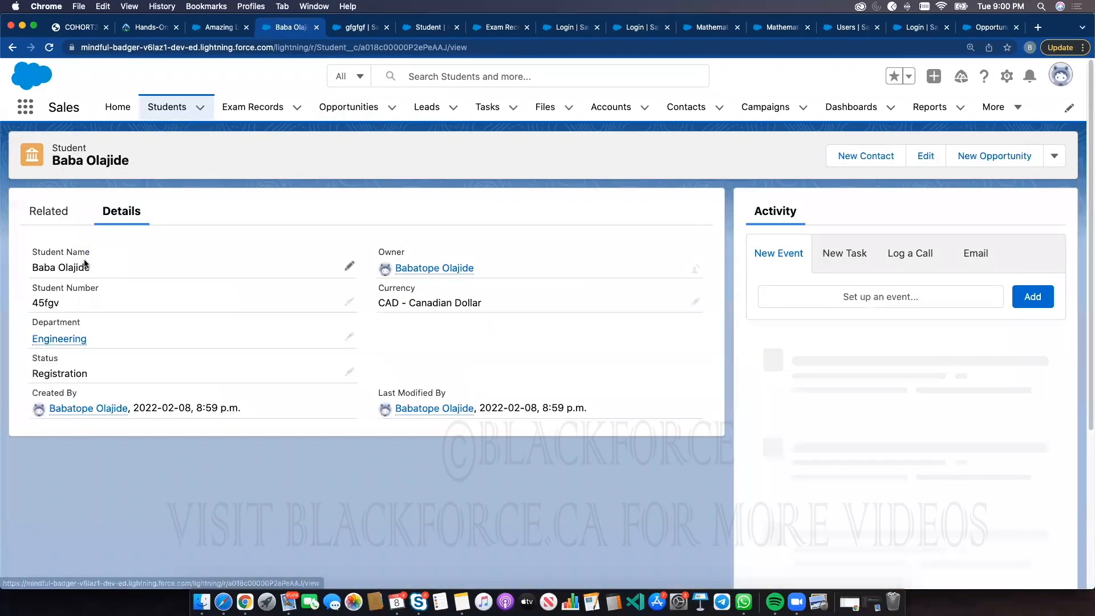
Open the student's Status field for inline editing and review its picklist options
left_click(353, 368)
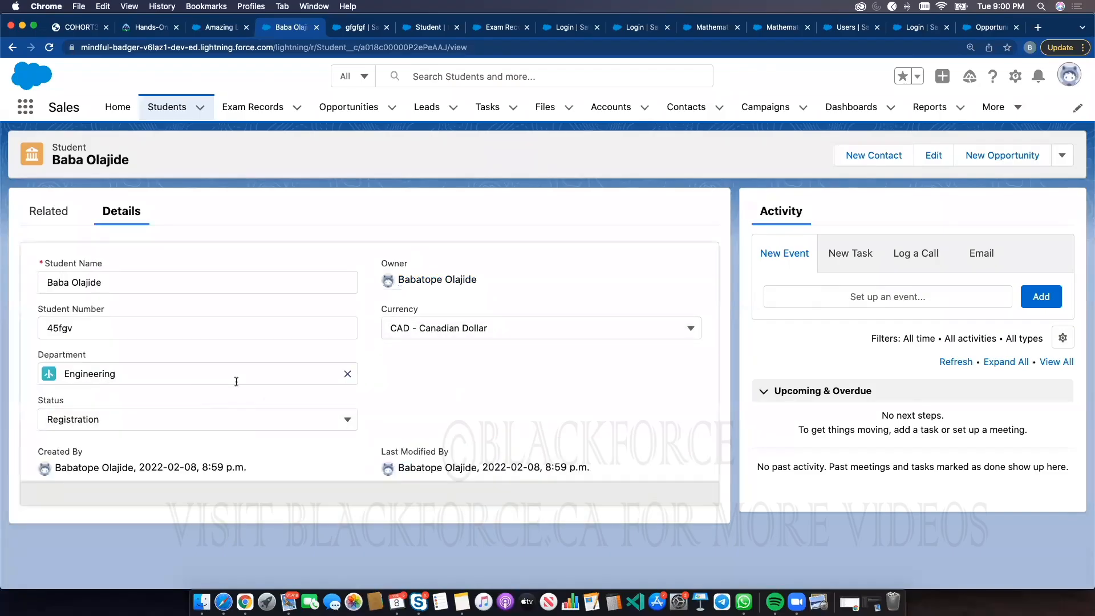
left_click(190, 415)
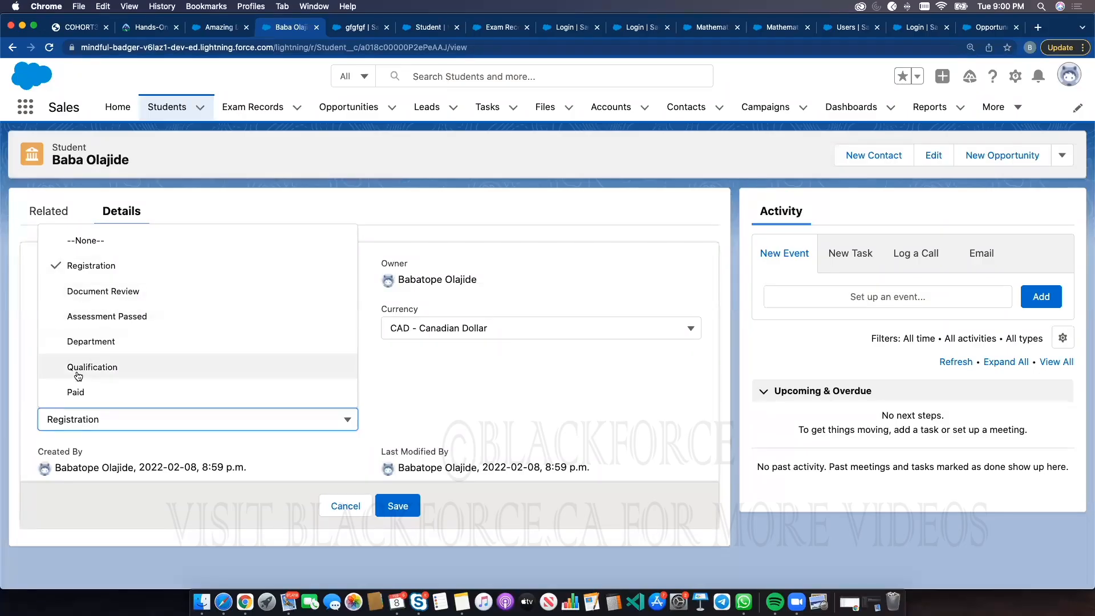
left_click(457, 388)
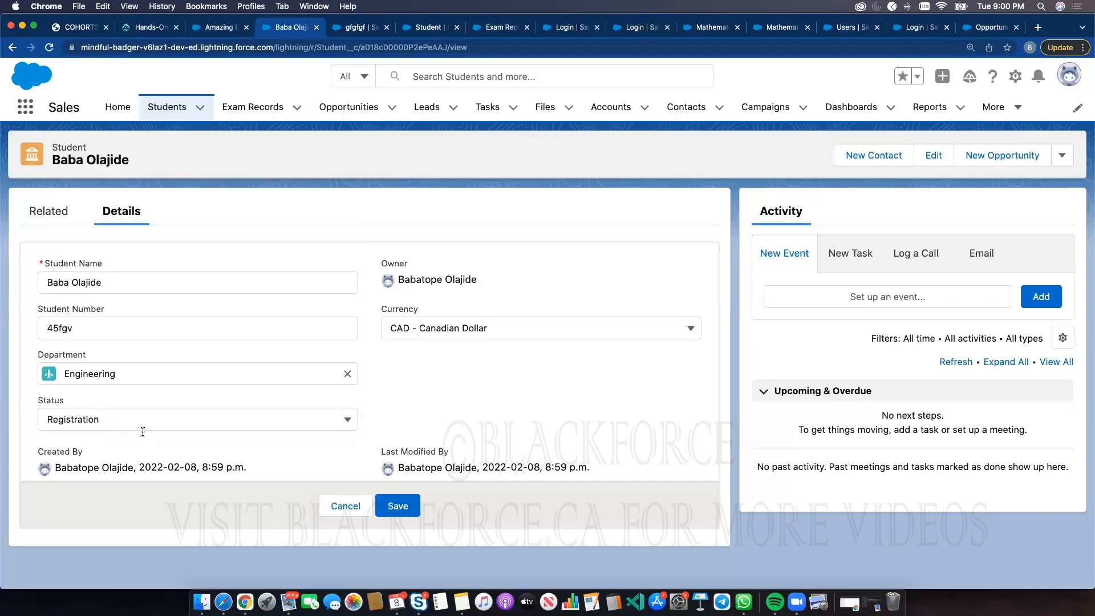
left_click(108, 416)
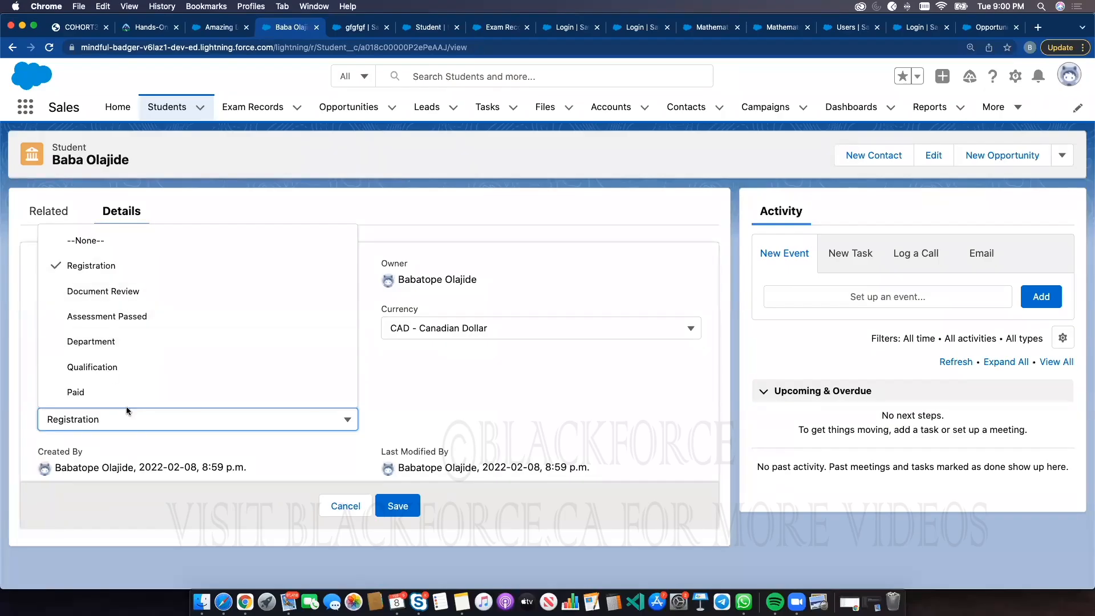
left_click(525, 382)
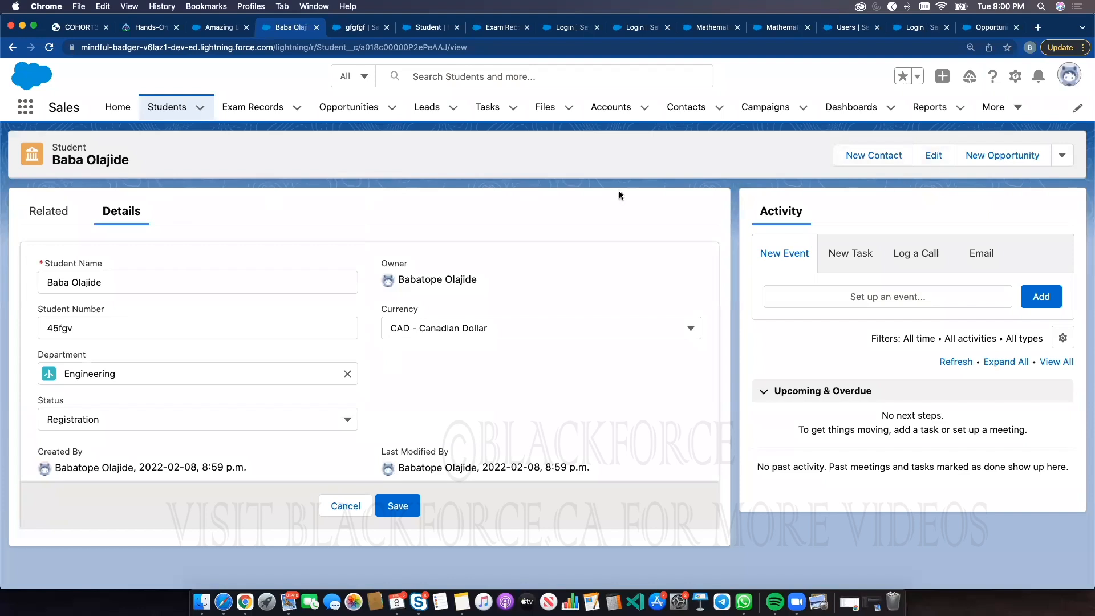
Open the Amazing Deal opportunity again and reopen the student record from the Students list
left_click(345, 107)
left_click(115, 238)
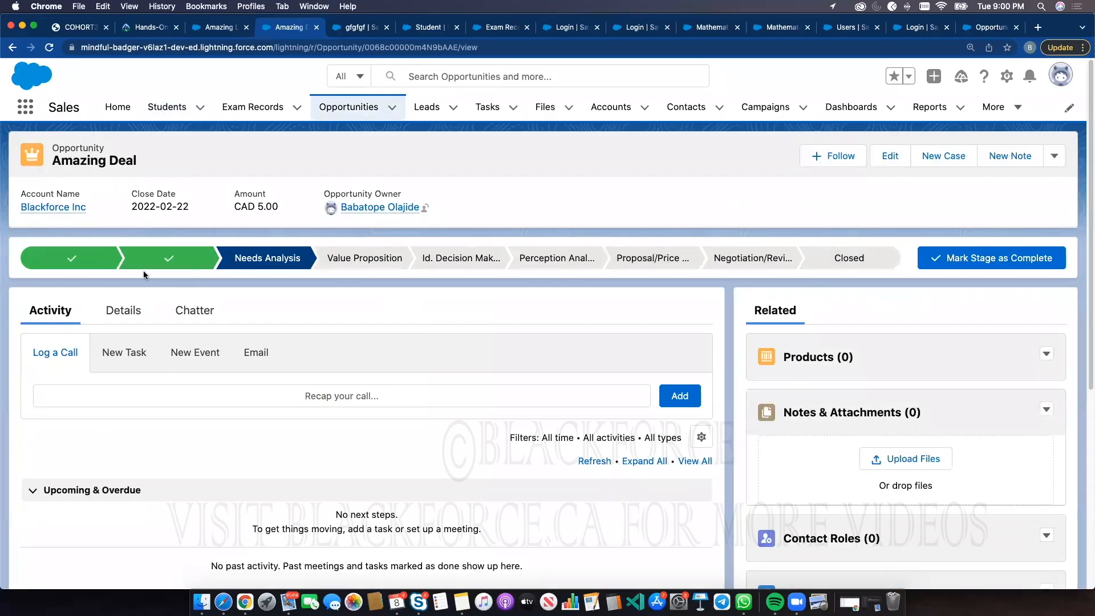
left_click(184, 110)
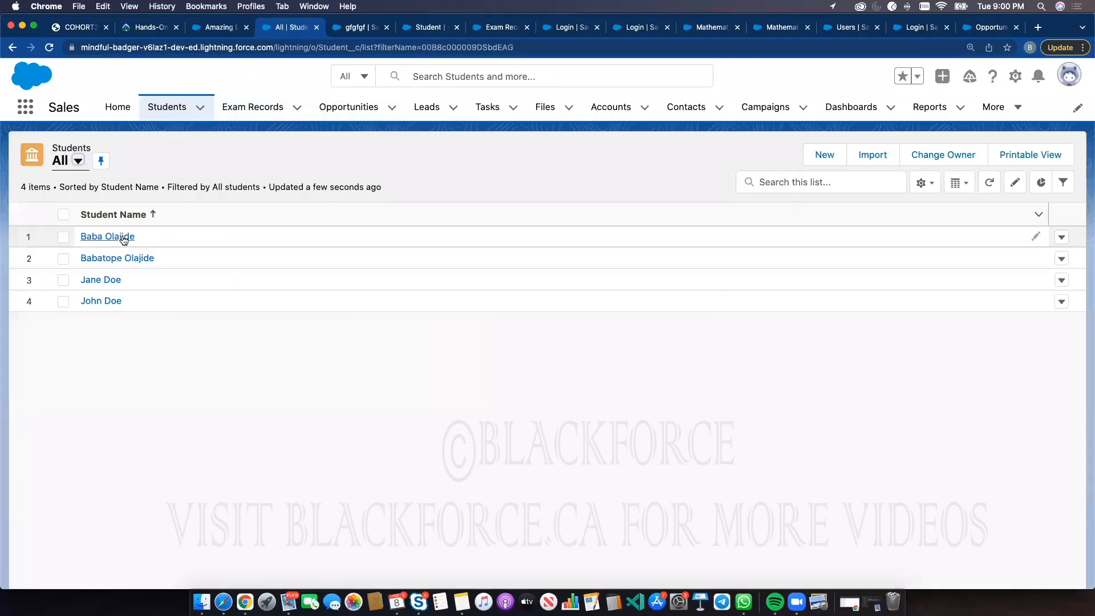
left_click(123, 239)
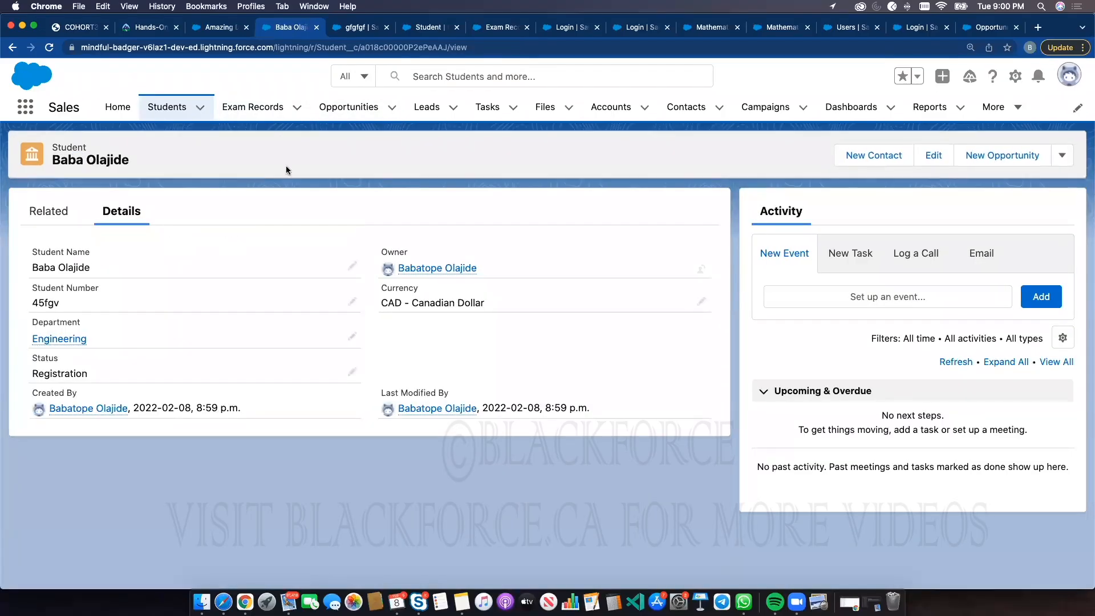
Find and open Path Settings in Setup through Quick Find with the search term path
left_click(349, 28)
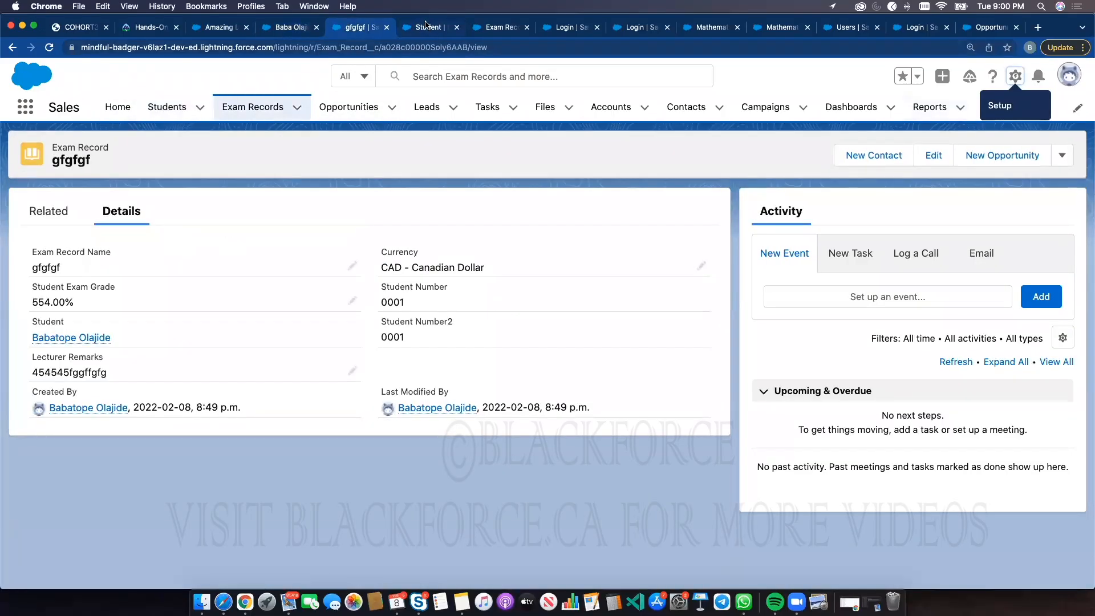
left_click(427, 27)
left_click(121, 108)
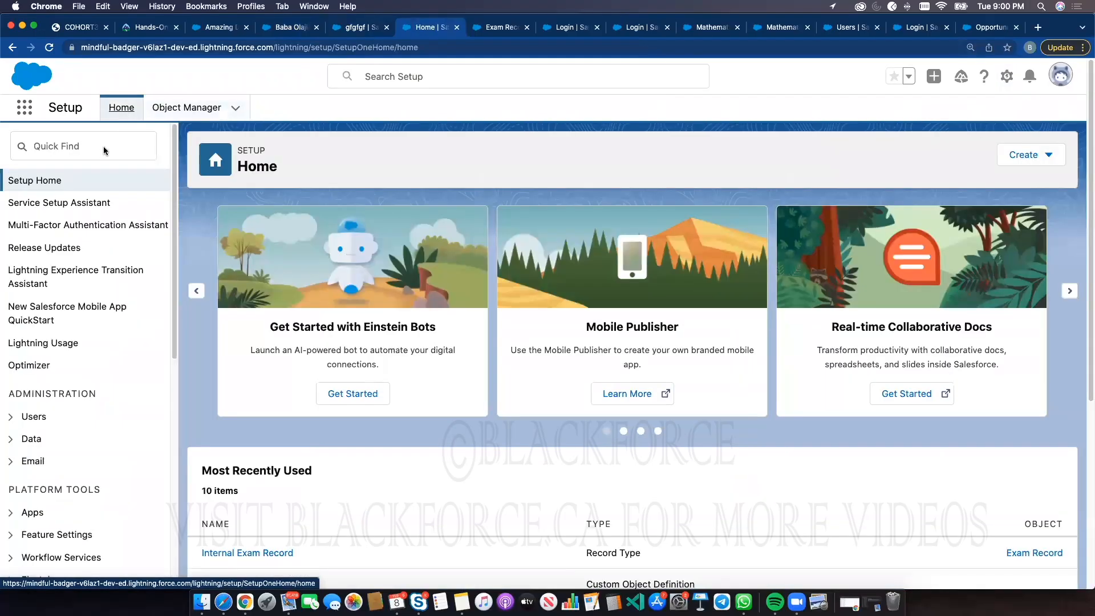
left_click(101, 149)
type("pa")
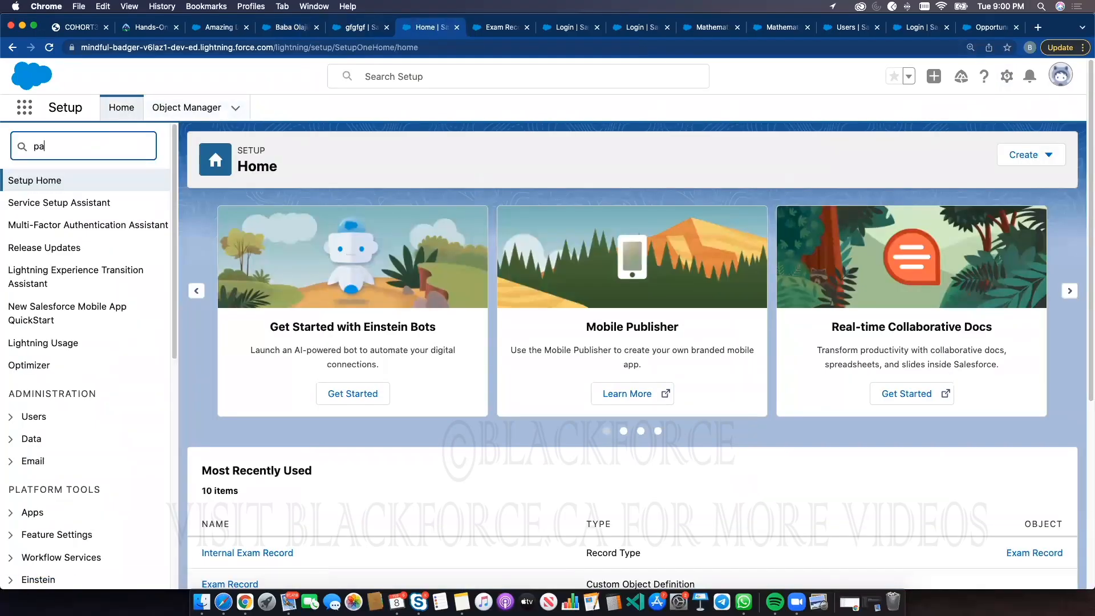
type("th")
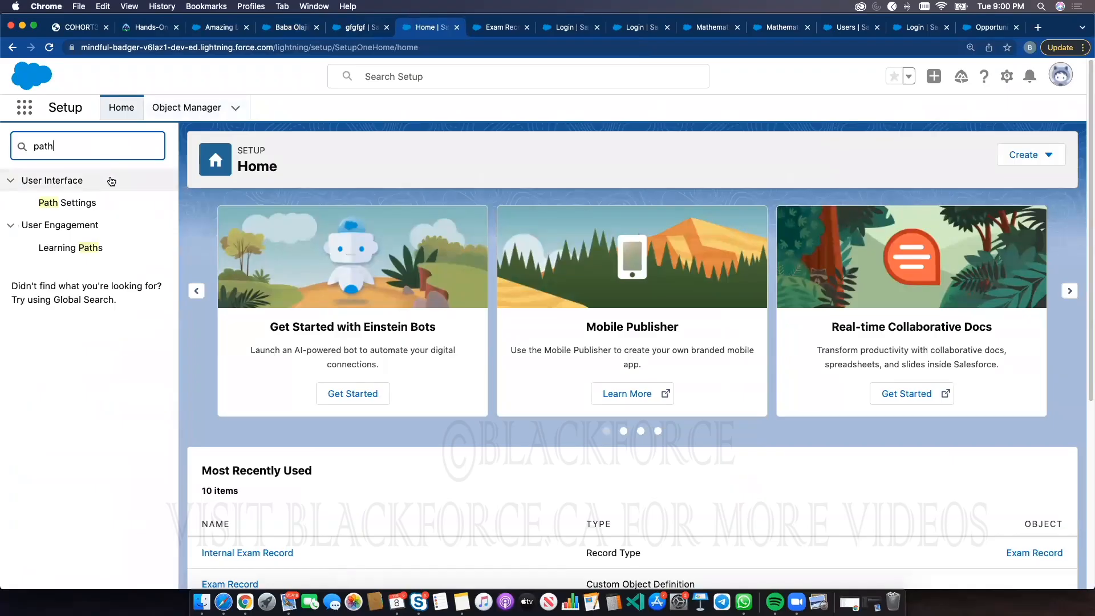
left_click(92, 200)
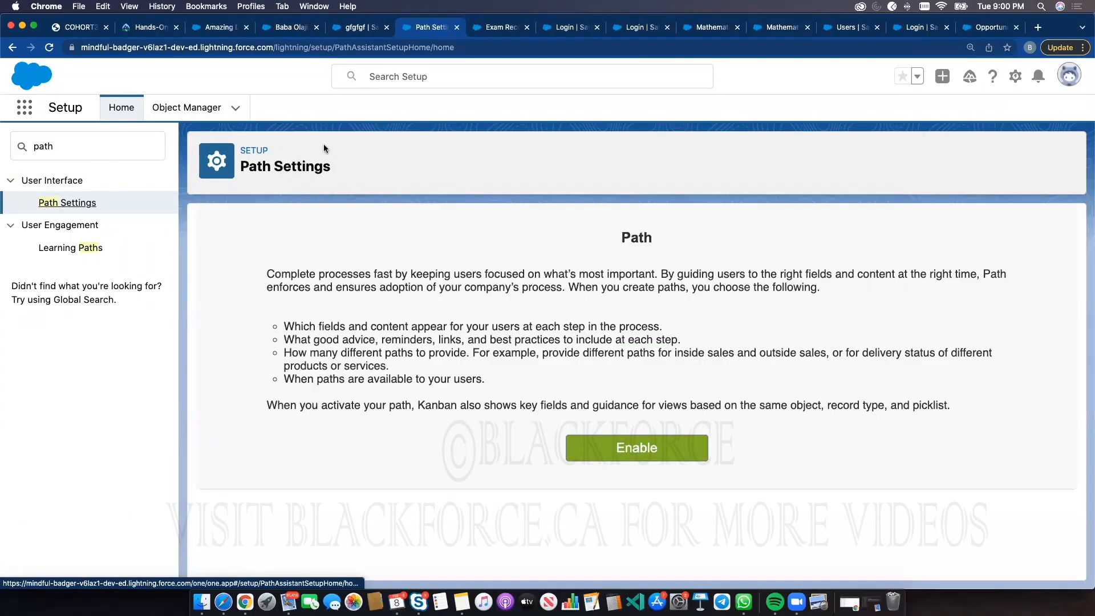
Edit the student record inline, changing its Student Number to 0001, and save
left_click(340, 28)
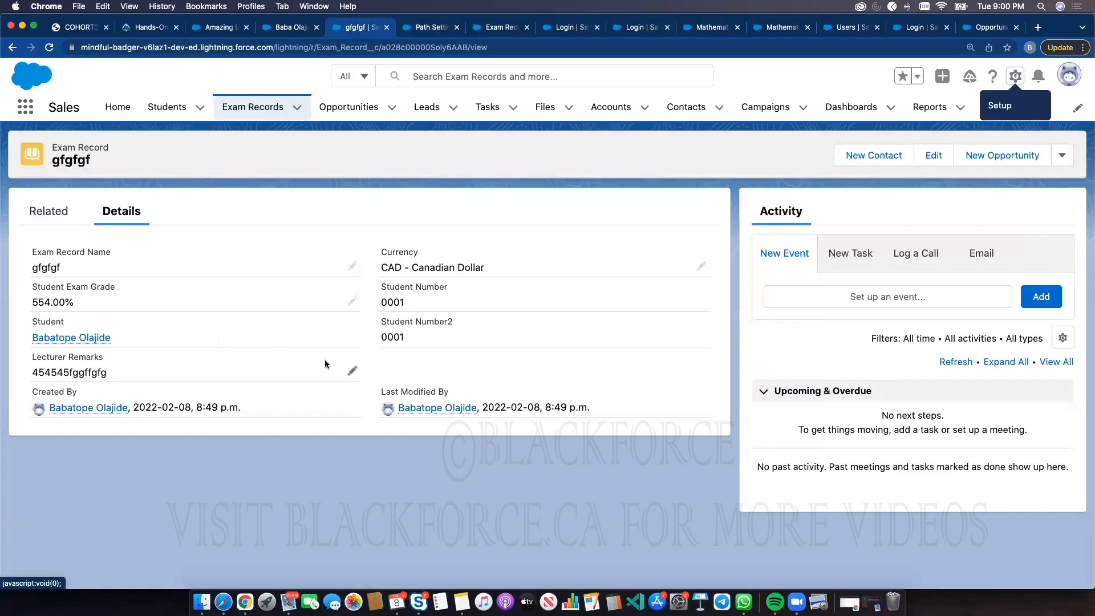
left_click(276, 29)
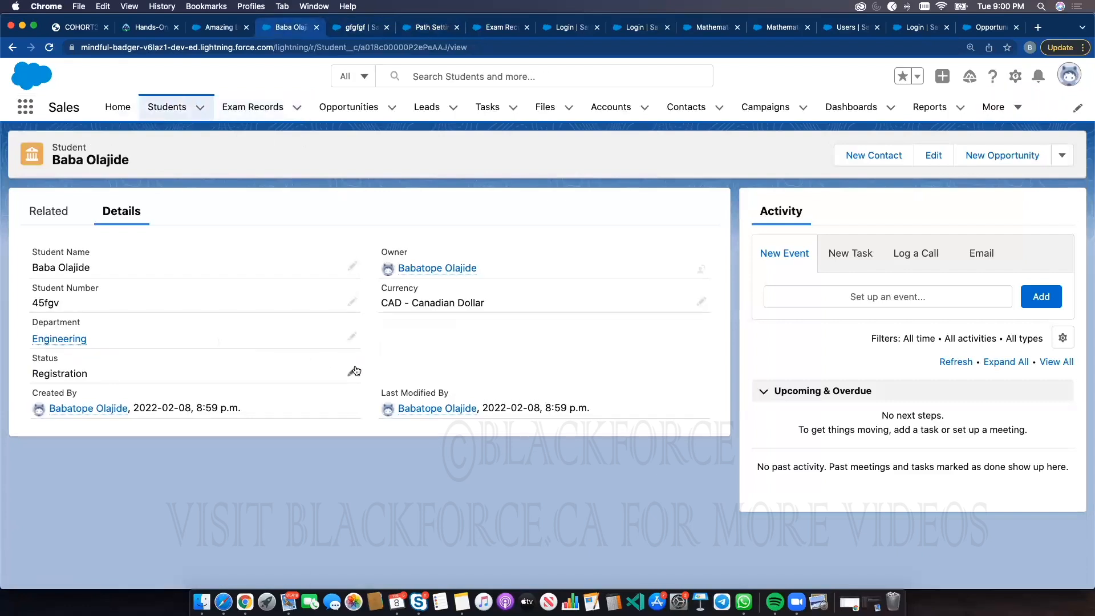
left_click(354, 371)
left_click(231, 418)
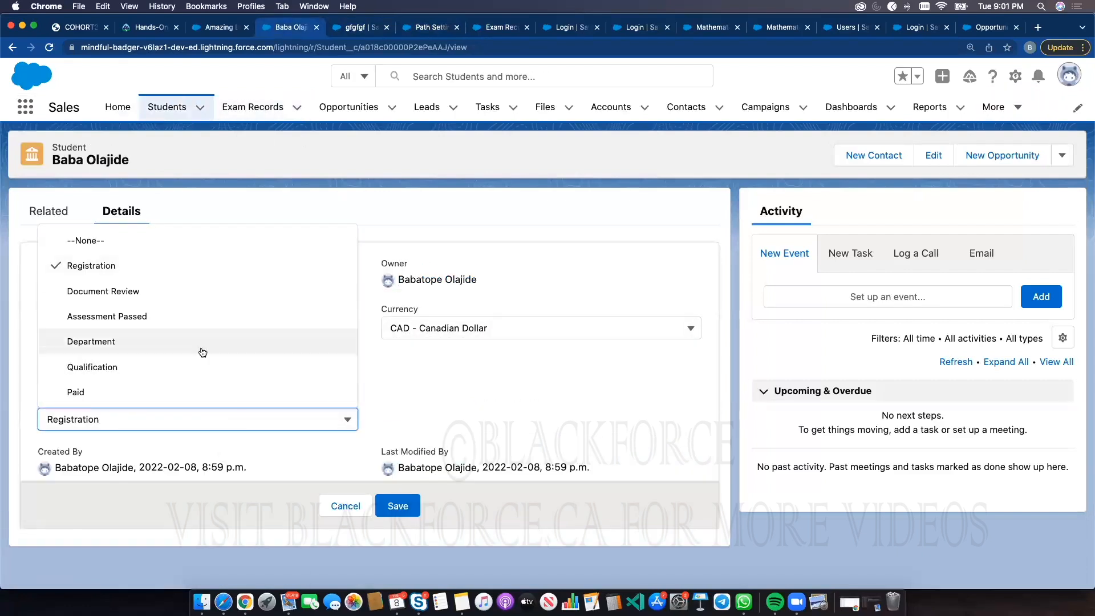
left_click(517, 270)
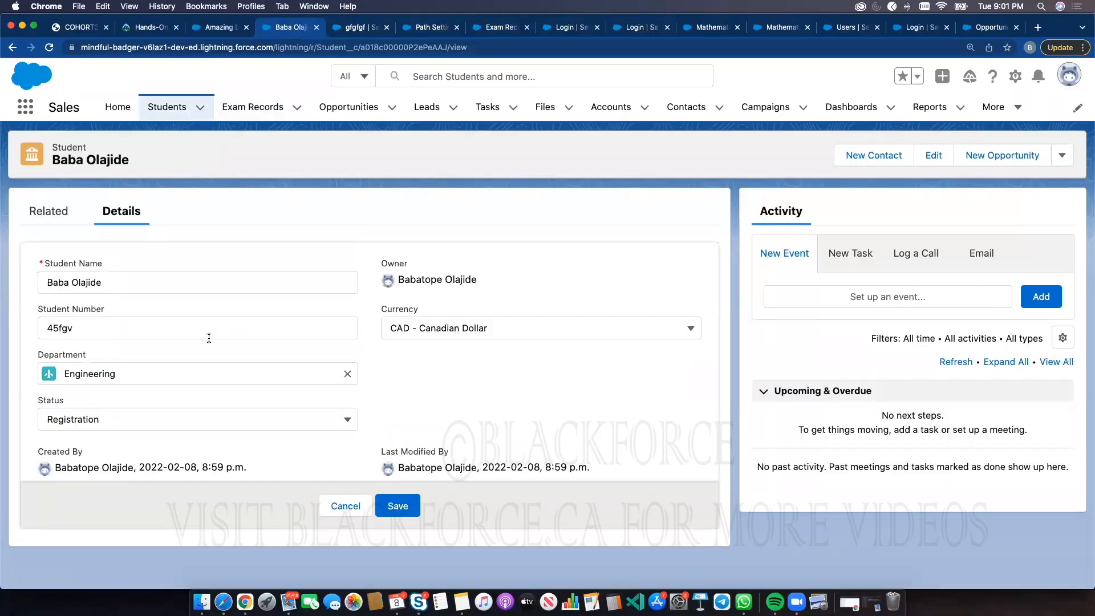
left_click(151, 326)
double_click(146, 328)
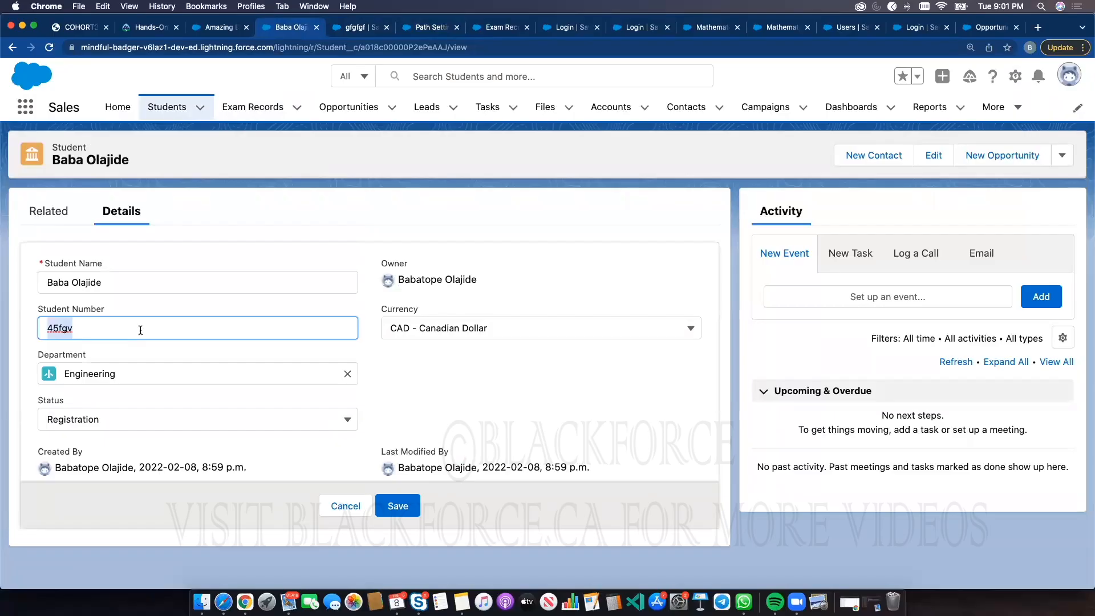
type("0001")
left_click(397, 505)
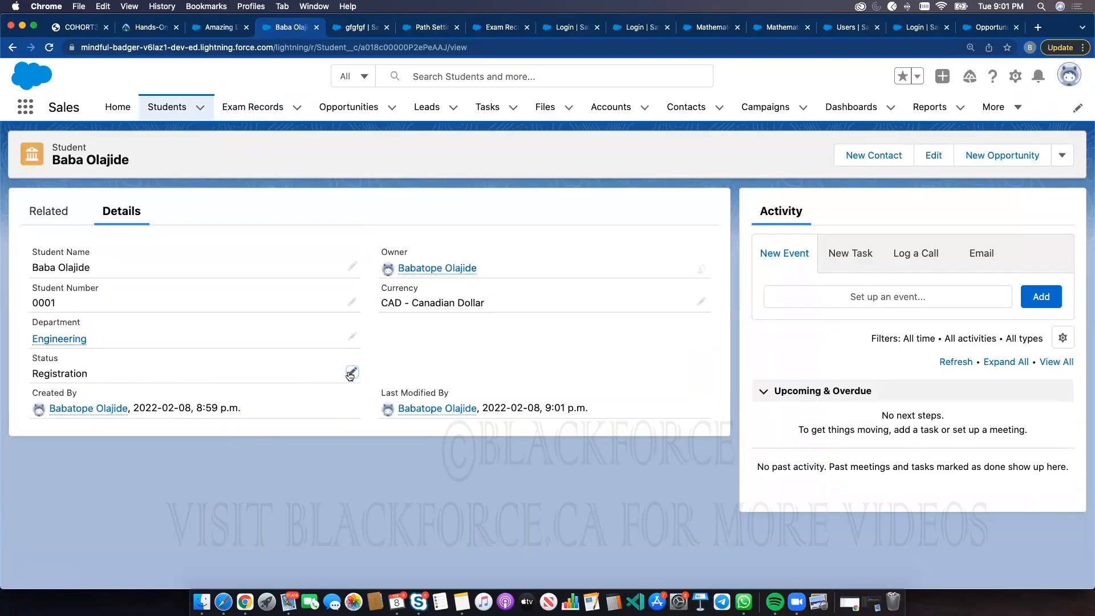
Open the student's Status field for editing and review the values in its picklist
left_click(352, 373)
left_click(168, 417)
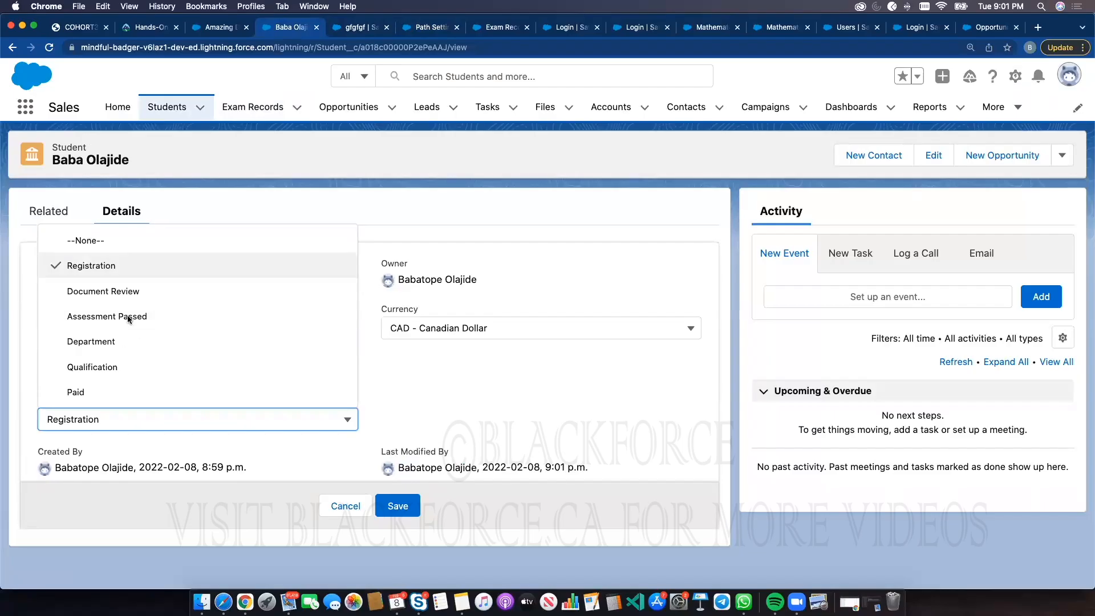
left_click(170, 195)
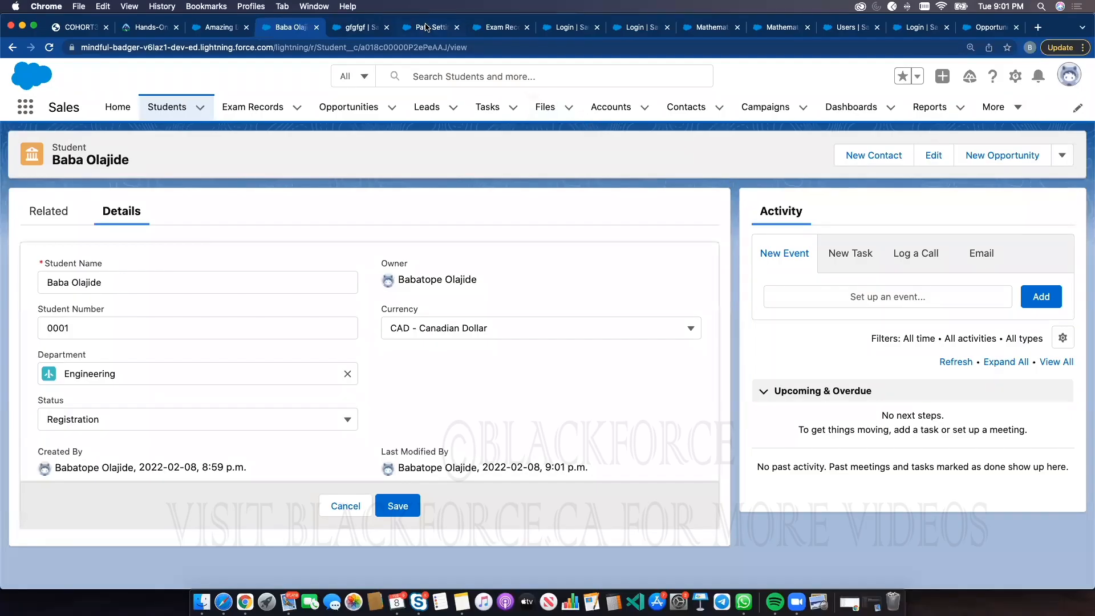
Return to Path Settings in Setup and enable Path
left_click(427, 27)
left_click(39, 144)
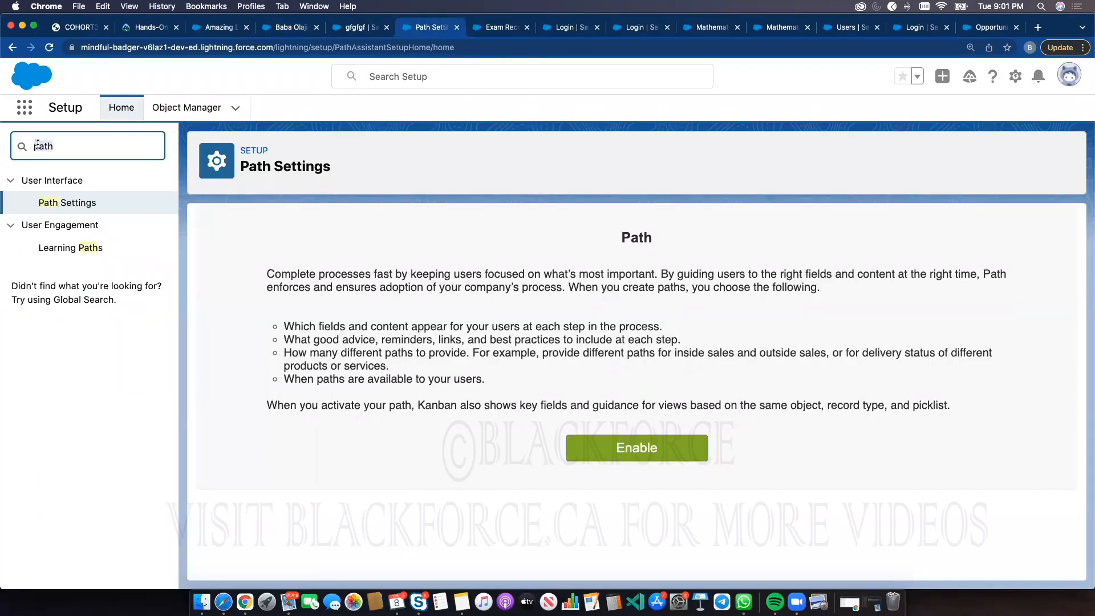
left_click(72, 203)
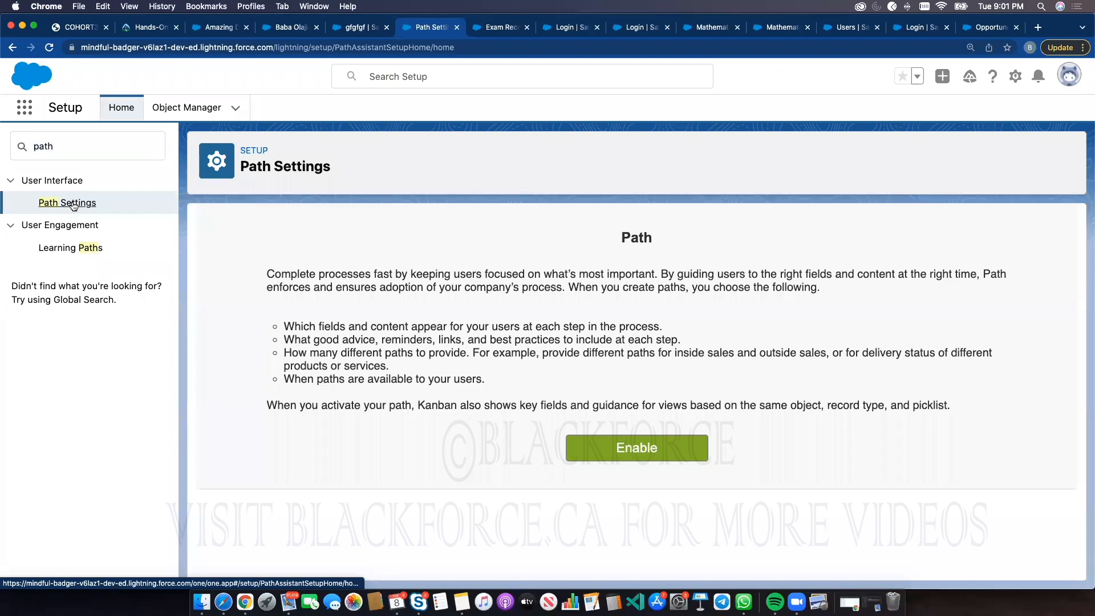
left_click(617, 454)
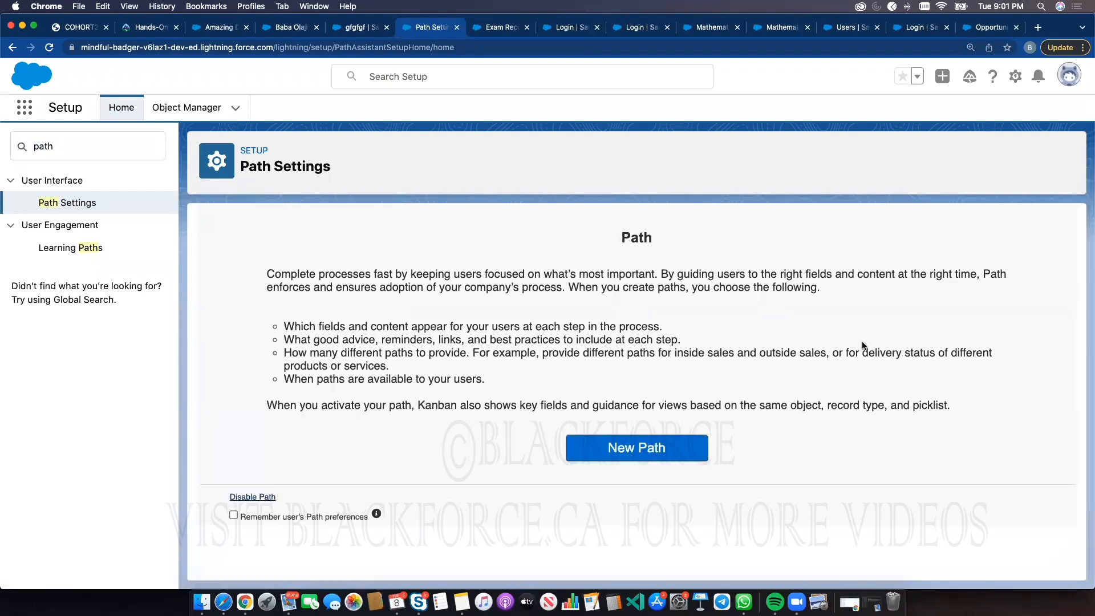
Start a new path and name it Student Enrolment Path, letting the API reference name fill in
left_click(652, 447)
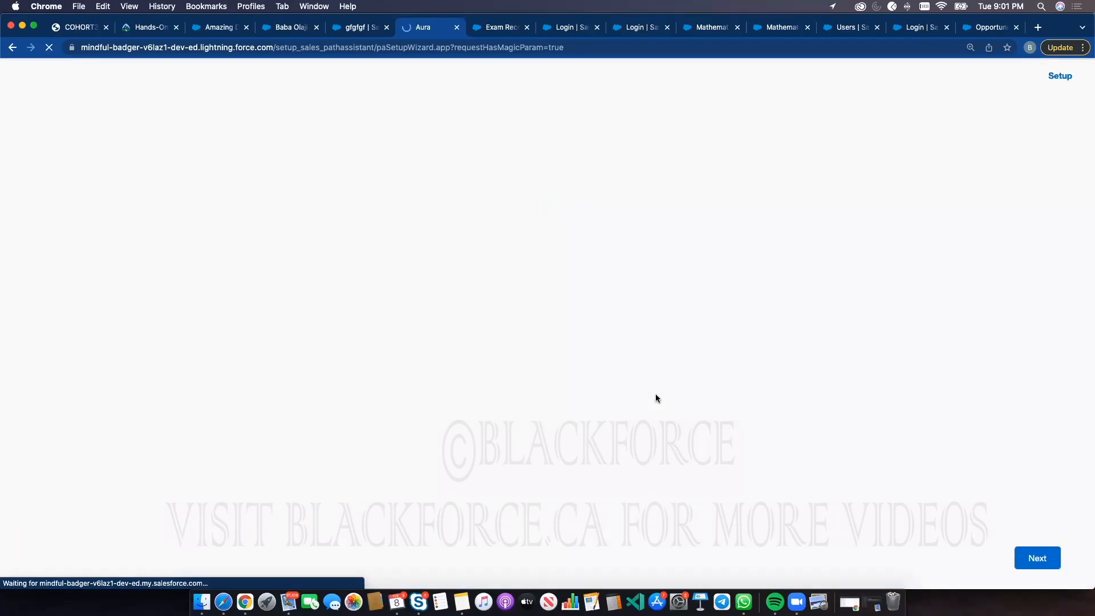
left_click(553, 230)
type("Student Enrollment ")
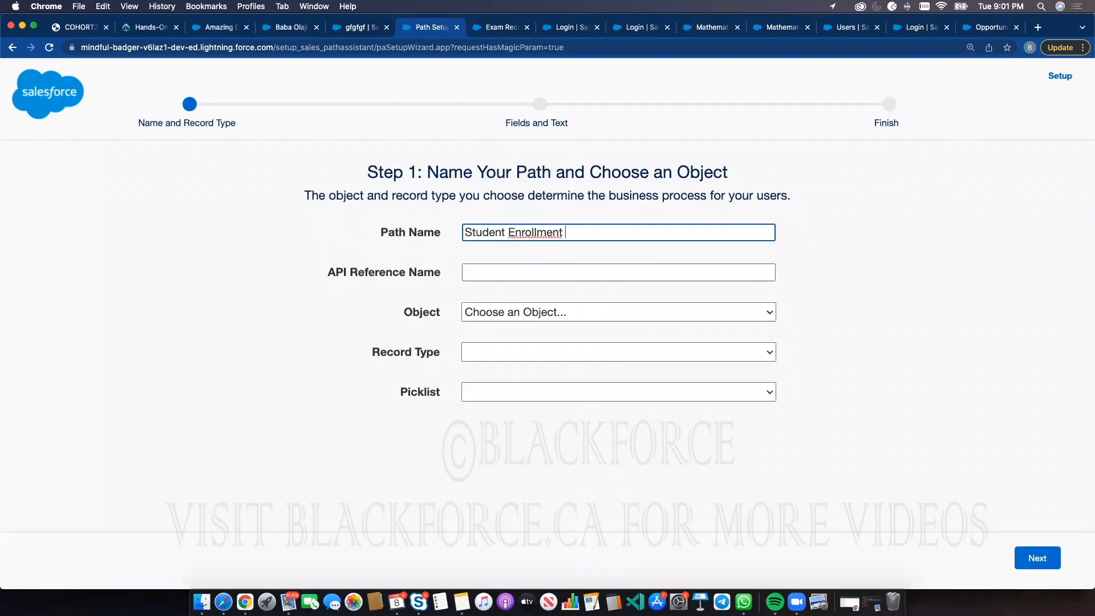
type("Payh")
key("BackSpace")
left_click(885, 264)
Set the path's object to Student, record type to --Master-- and picklist to Status, and continue
left_click(577, 312)
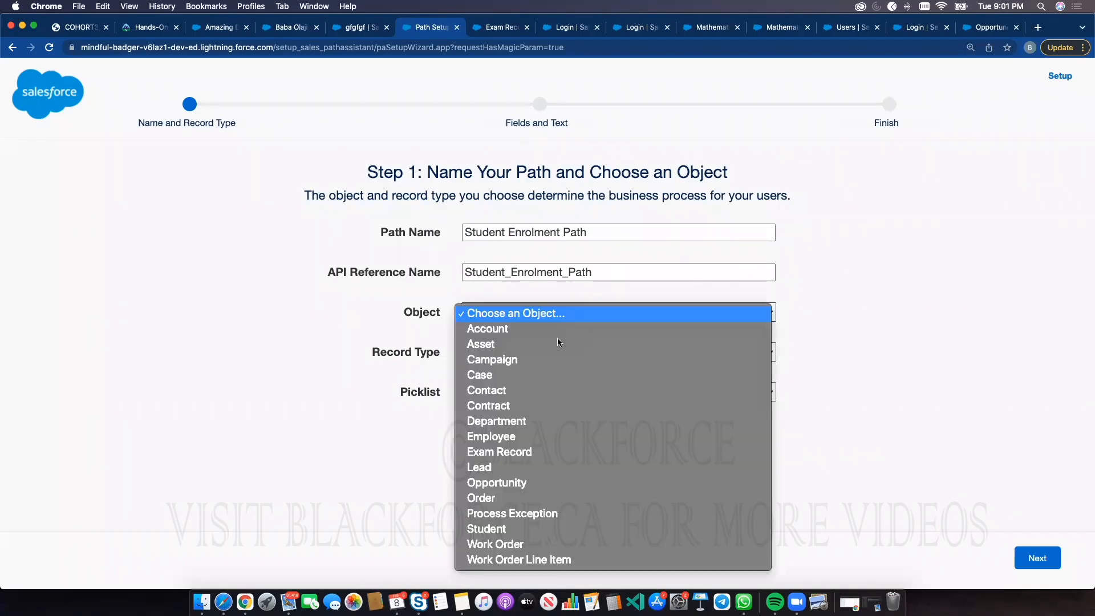
left_click(501, 528)
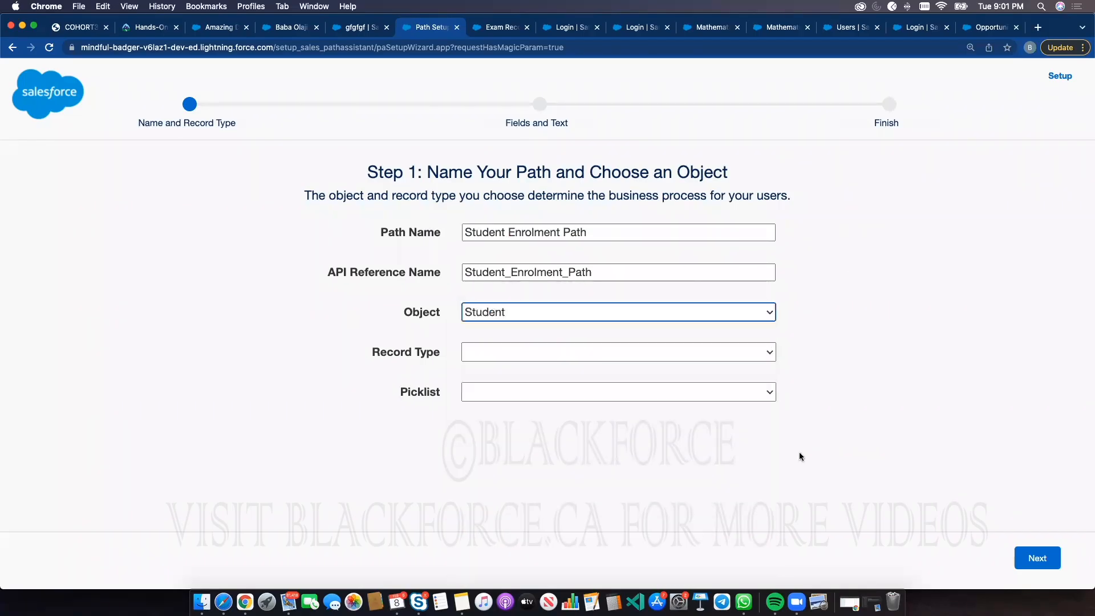
left_click(520, 354)
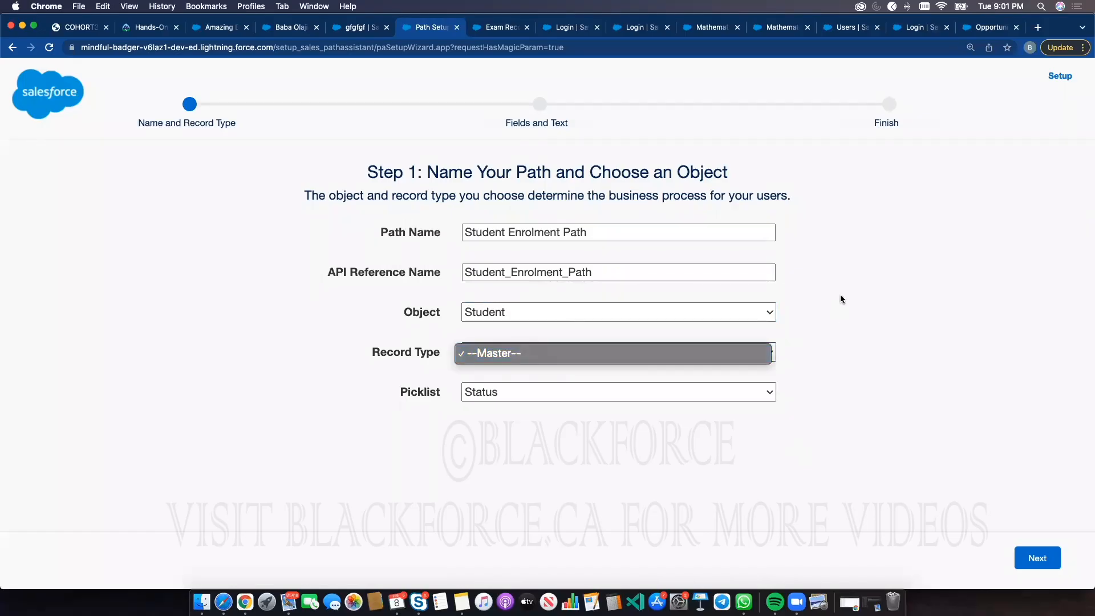
left_click(576, 357)
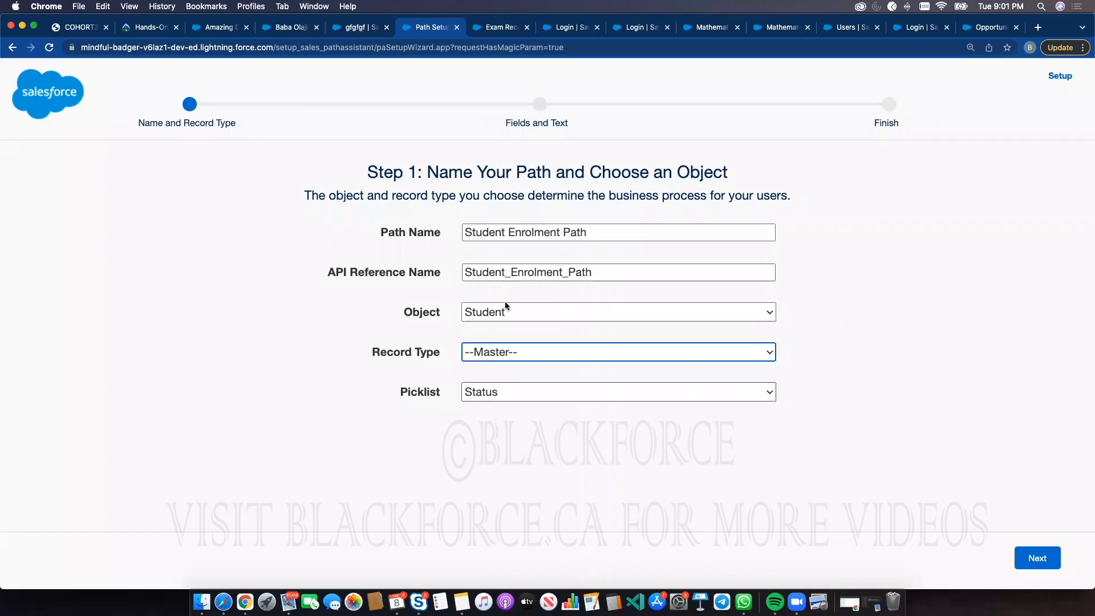
left_click(483, 393)
left_click(479, 392)
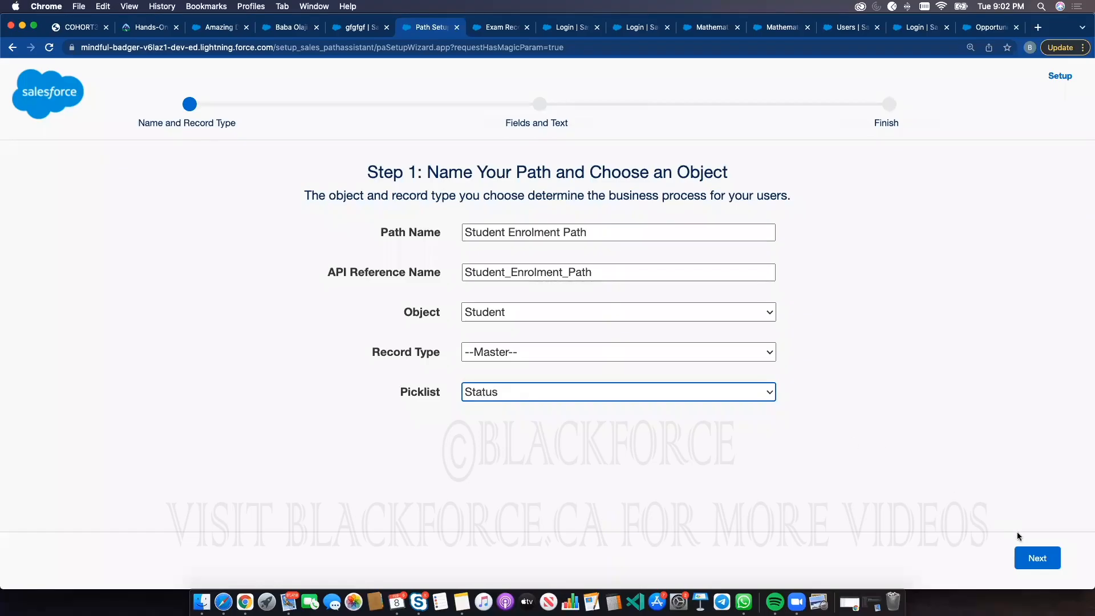
left_click(1036, 557)
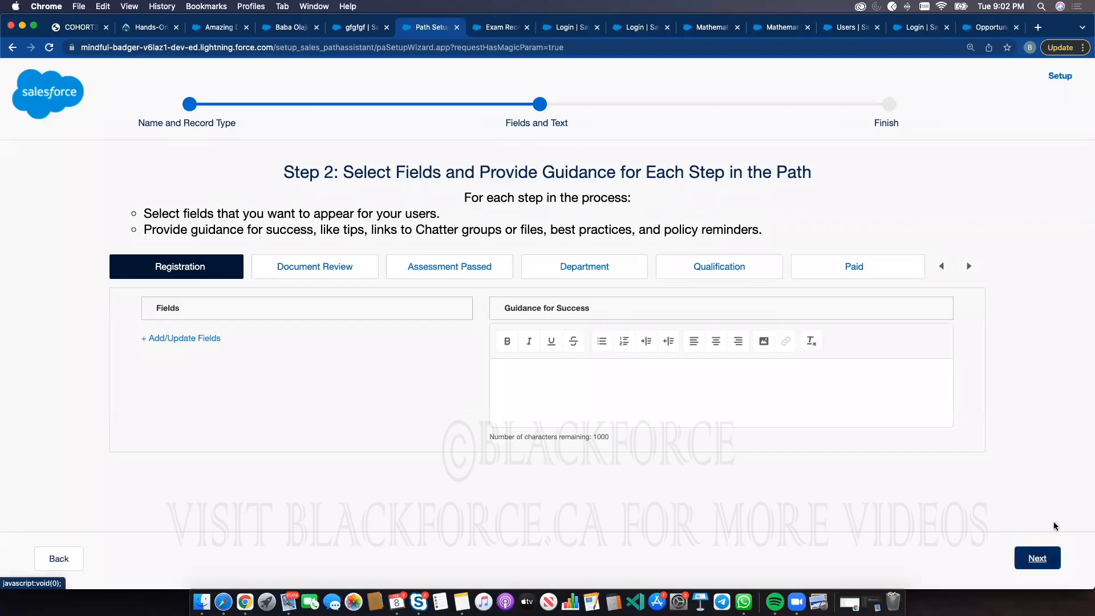
Activate the path, enable celebrations for the Paid value, and finish the wizard
left_click(1027, 556)
left_click(1022, 238)
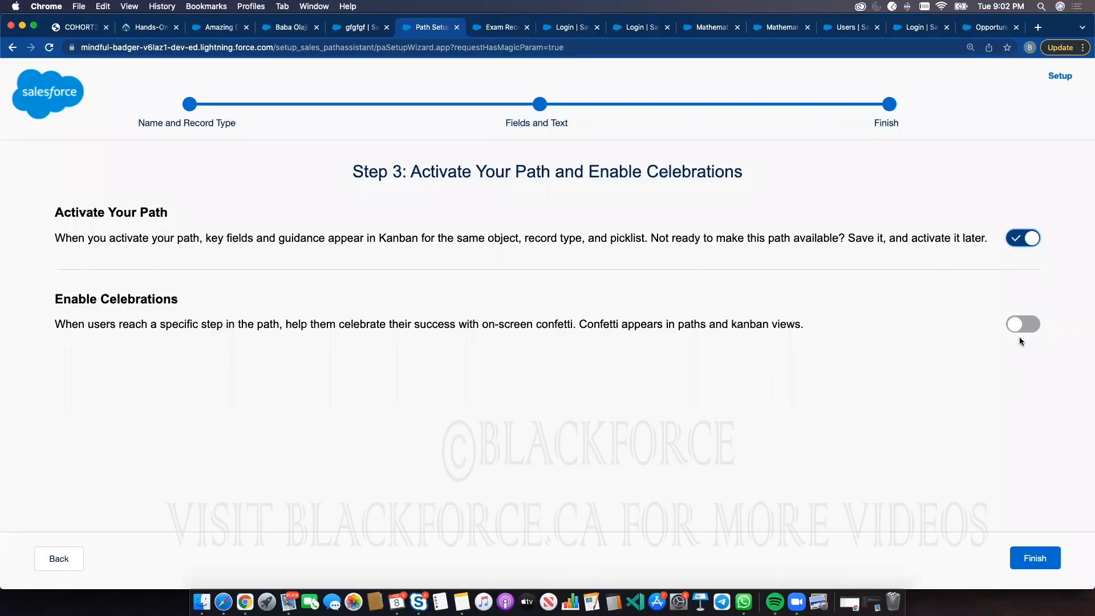
left_click(1029, 325)
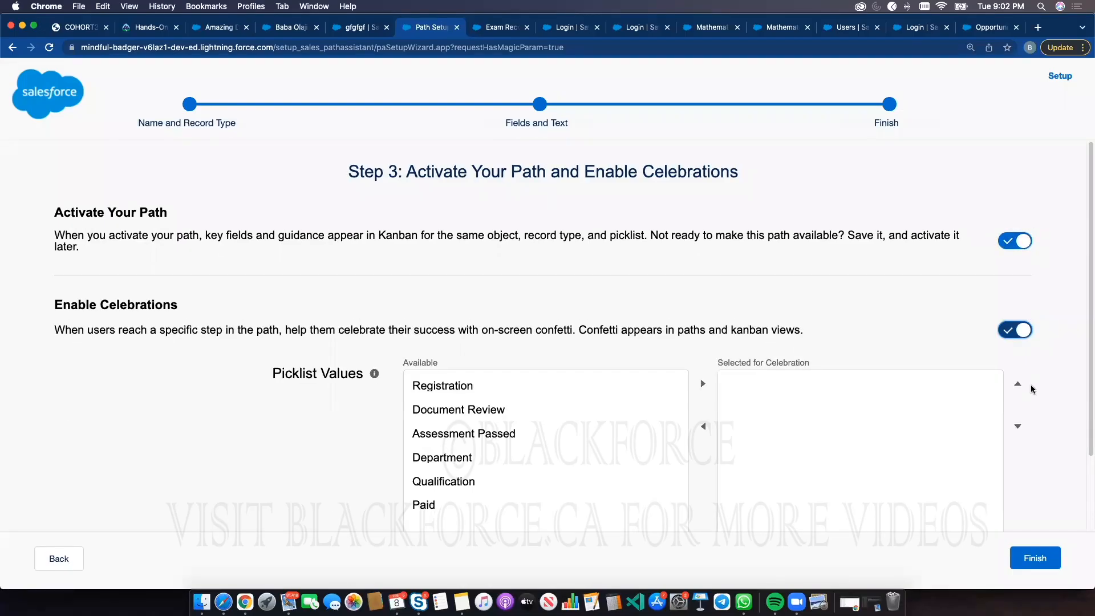
left_click(533, 505)
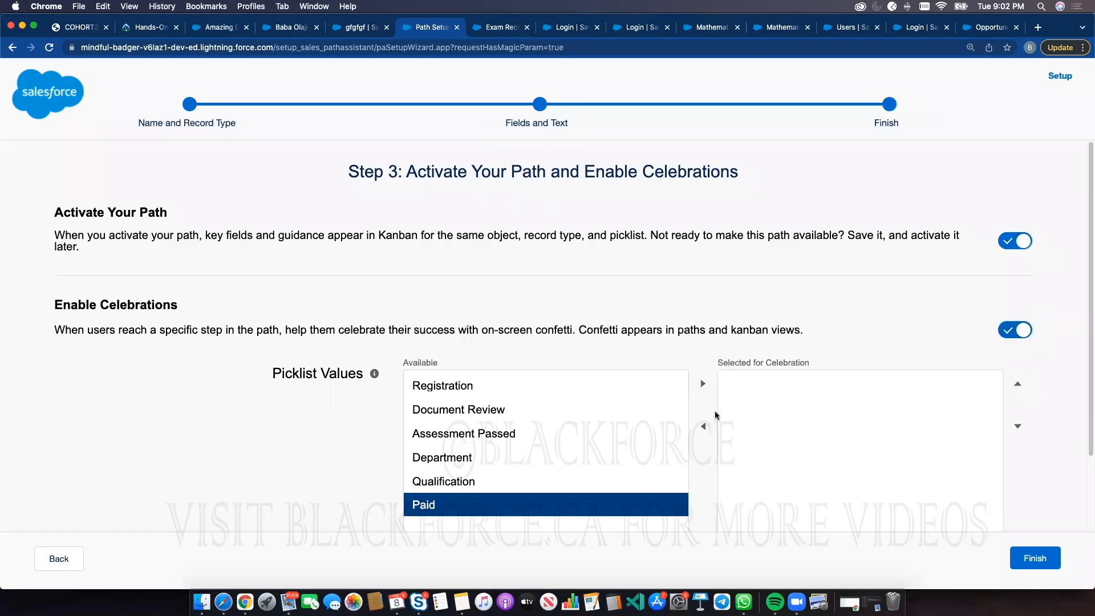
left_click(702, 383)
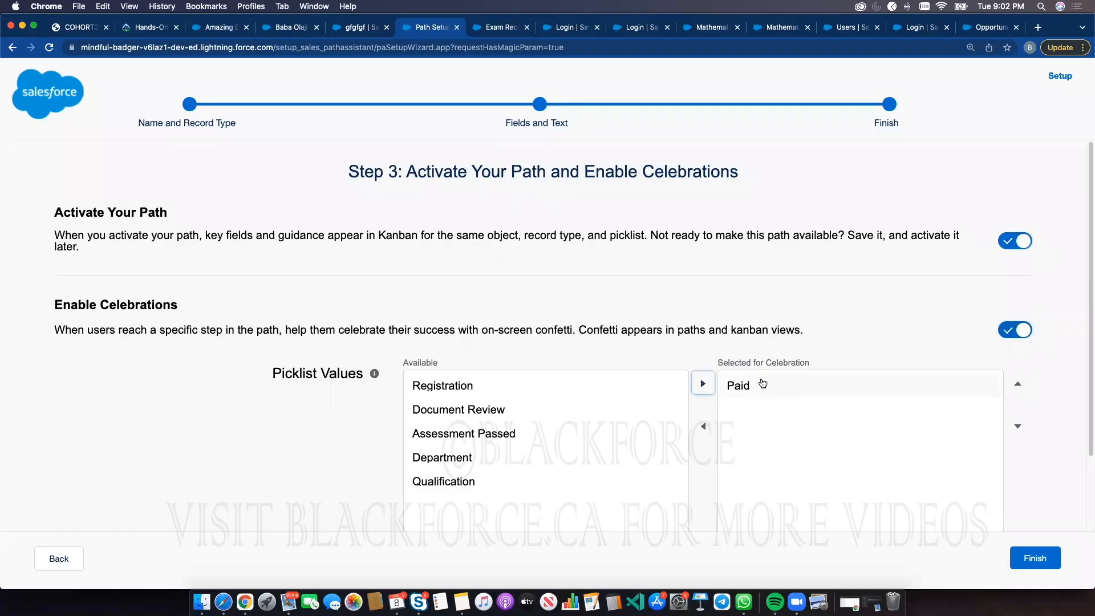
left_click(1023, 557)
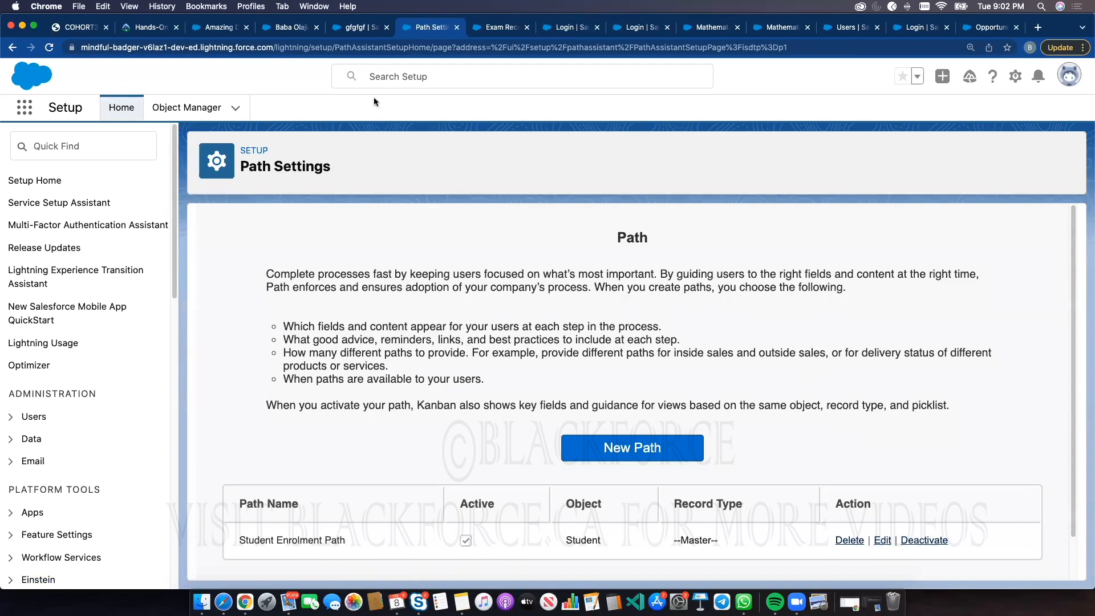
left_click(213, 33)
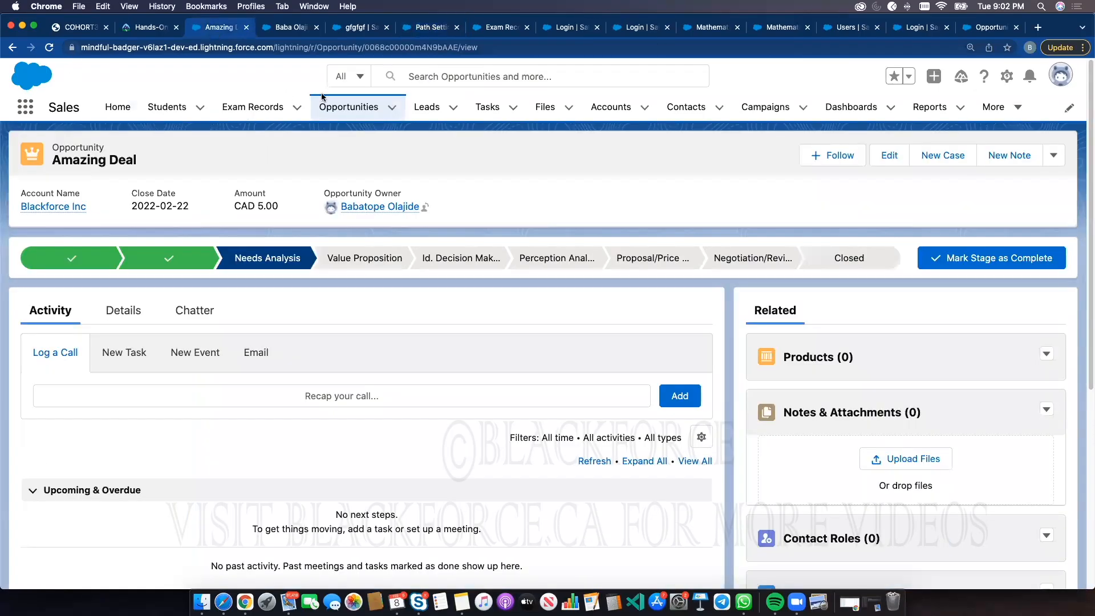
left_click(168, 112)
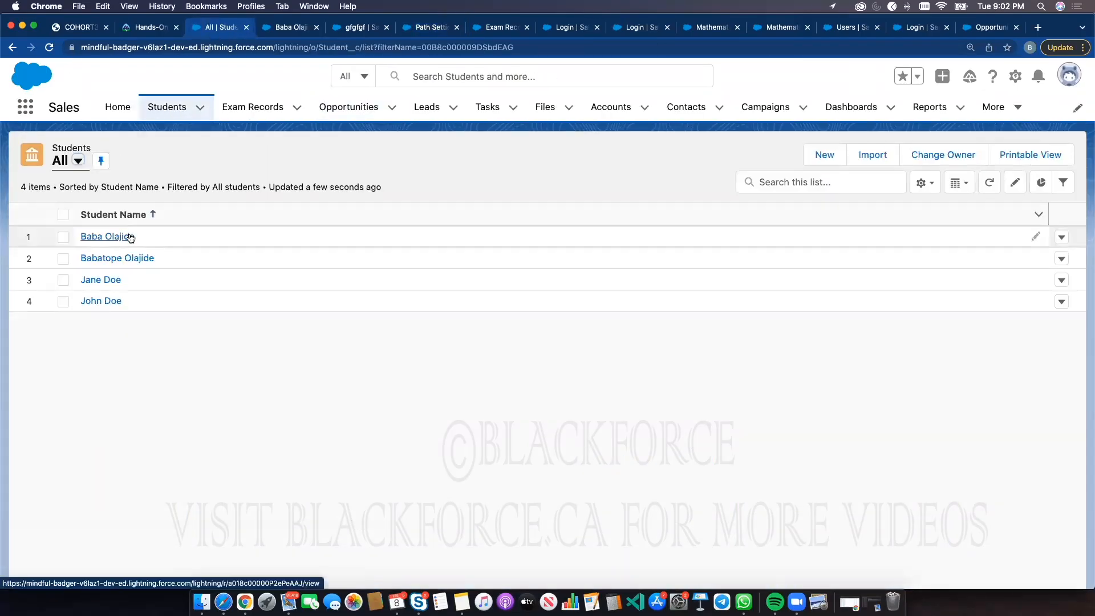
left_click(130, 235)
left_click(49, 48)
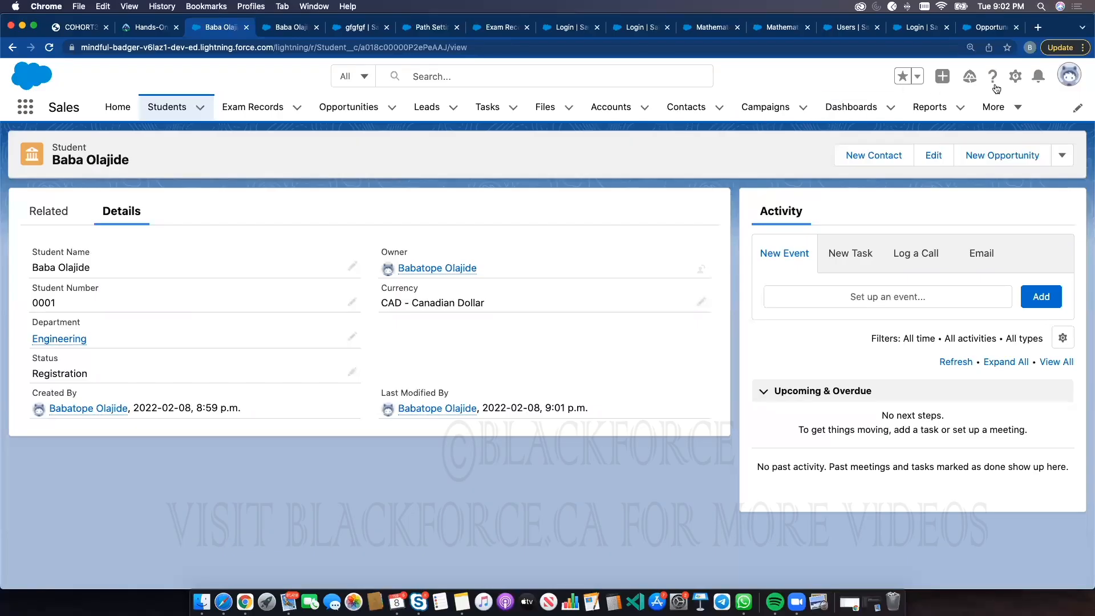
Open the student record page for editing in Lightning App Builder and dismiss the intro message
left_click(1015, 77)
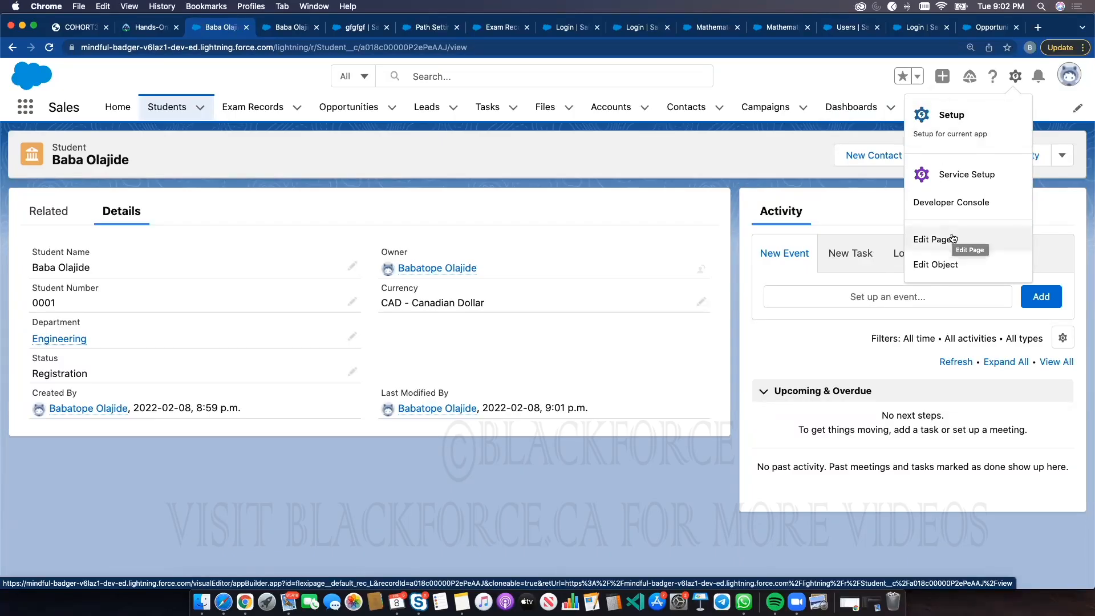
left_click(574, 189)
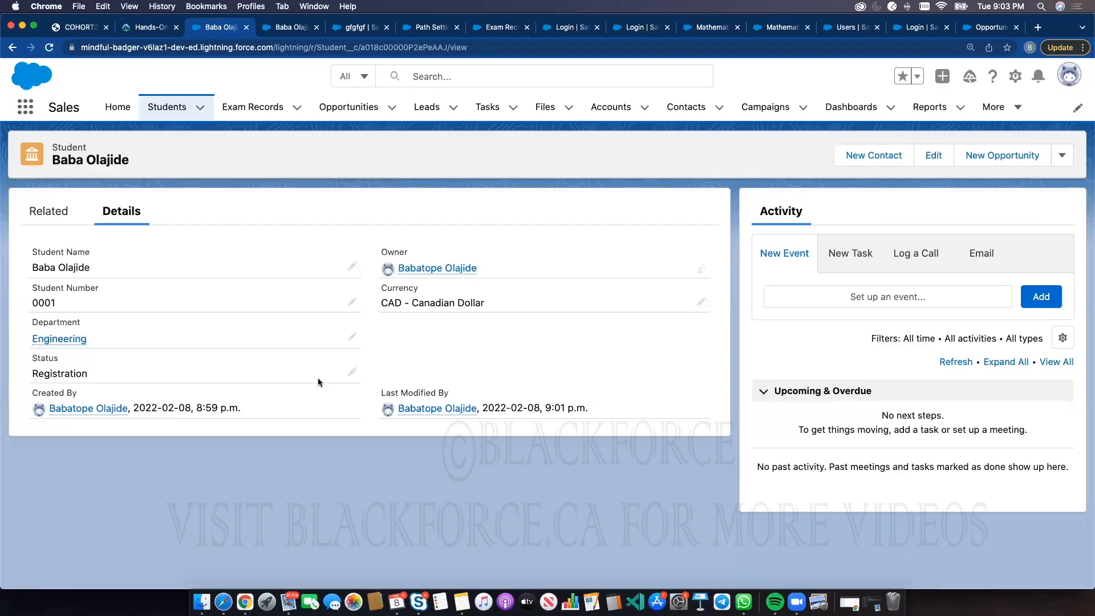
left_click(1014, 76)
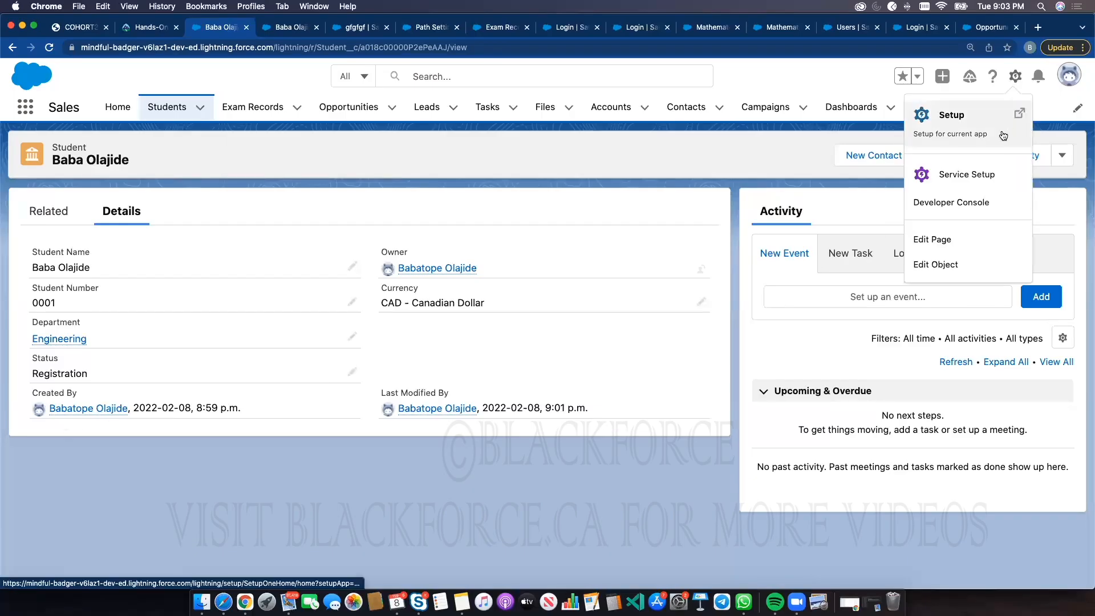
left_click(934, 239)
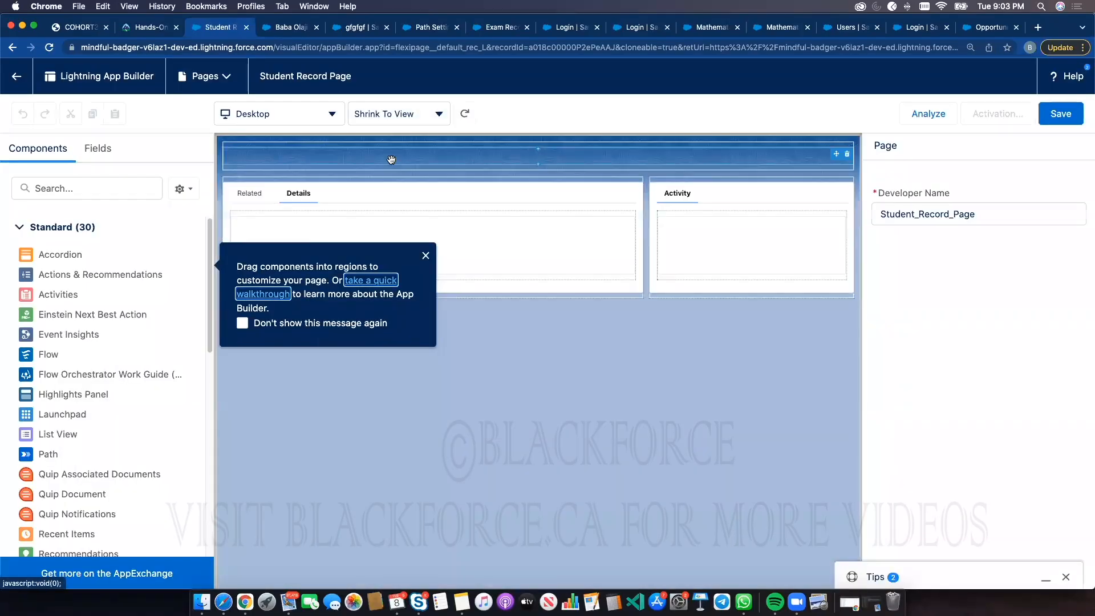
left_click(425, 256)
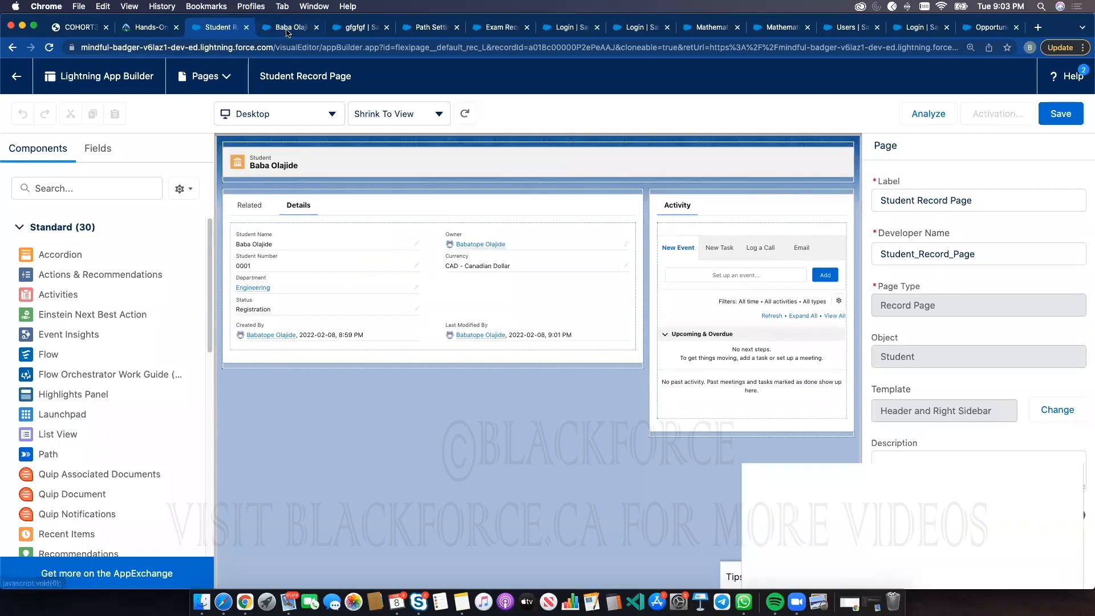
left_click(288, 32)
left_click(172, 107)
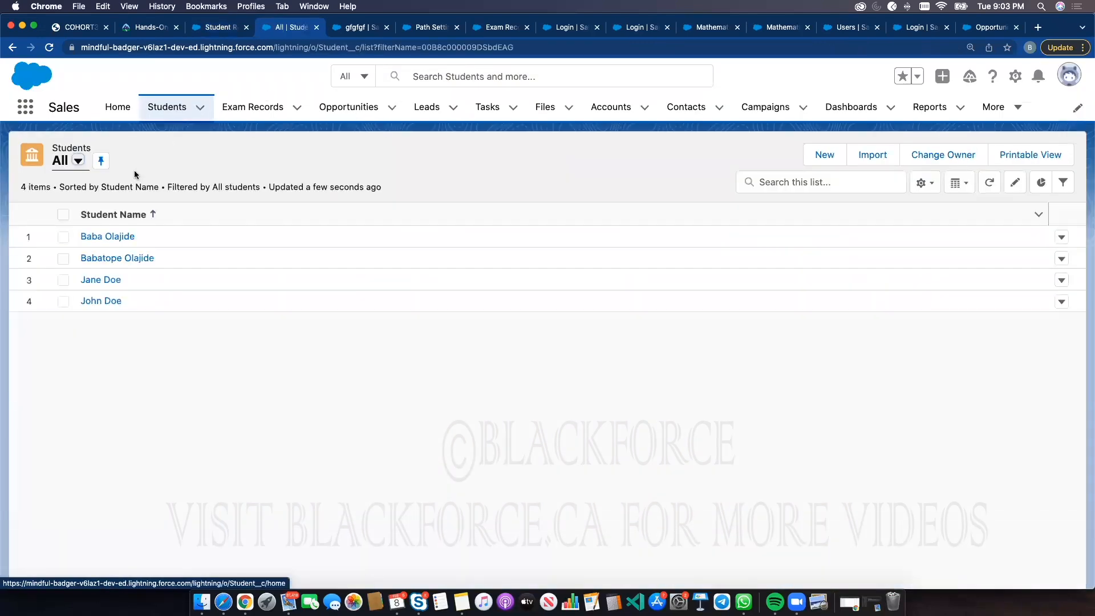
left_click(117, 235)
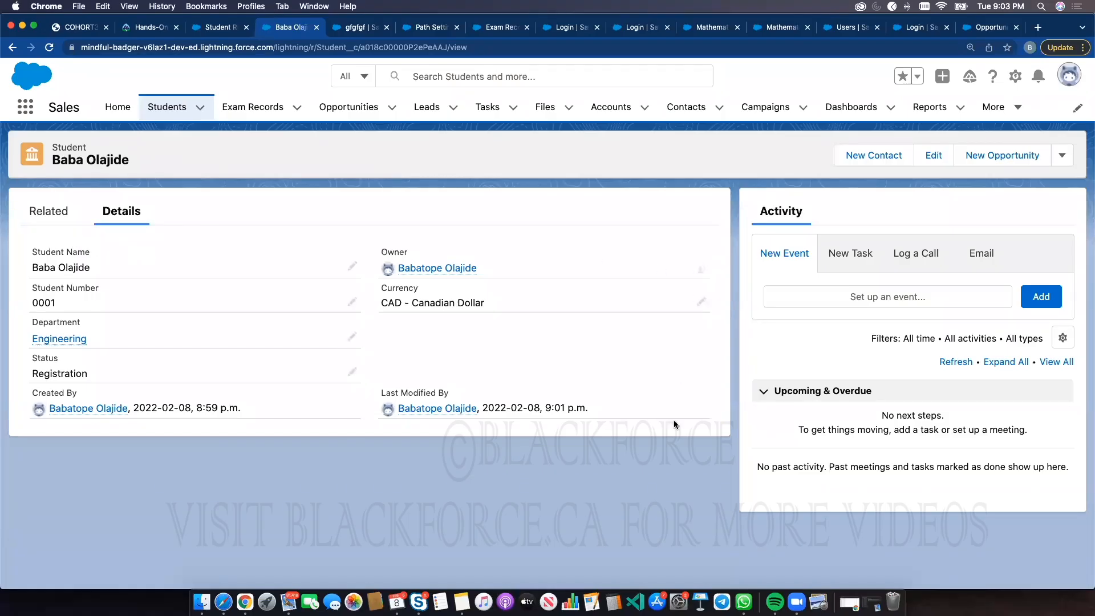
left_click(1015, 75)
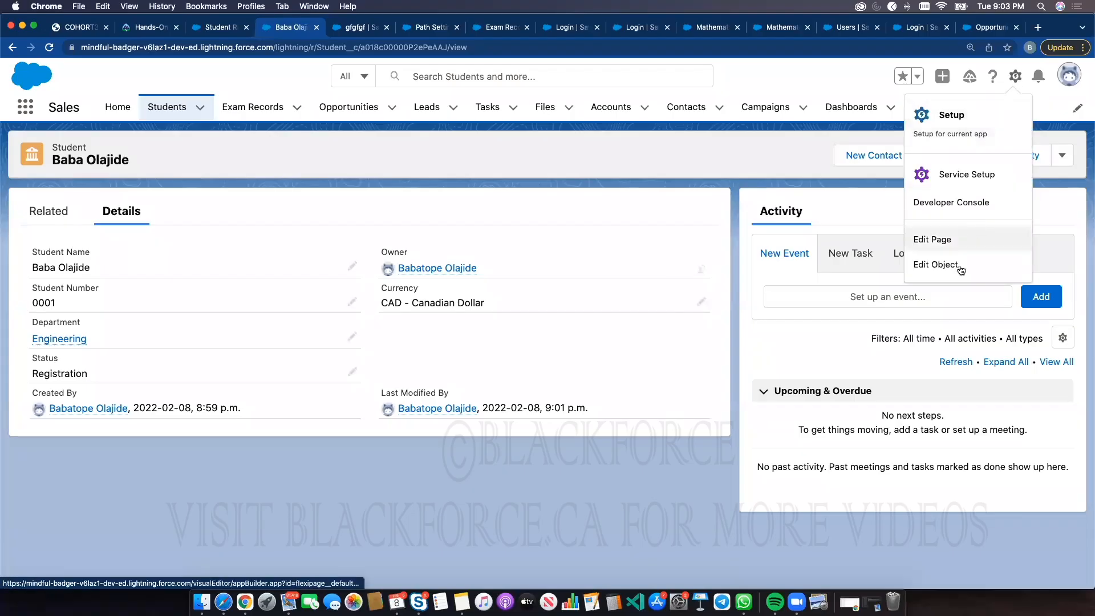
left_click(206, 30)
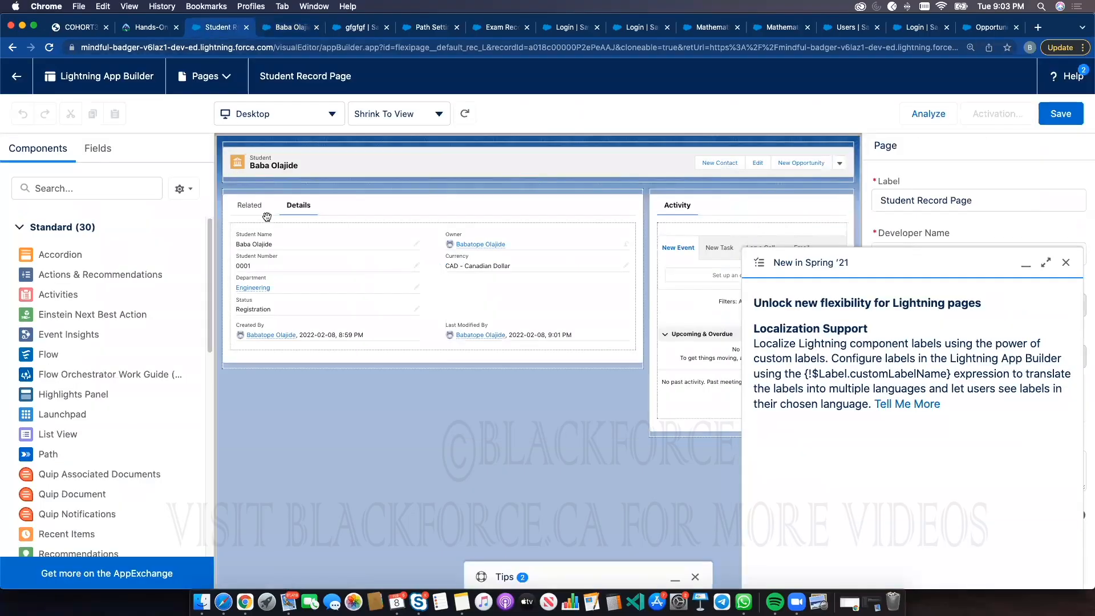
Delete the Activity tabs component from the page's right sidebar and save the Student Record Page
left_click(1066, 263)
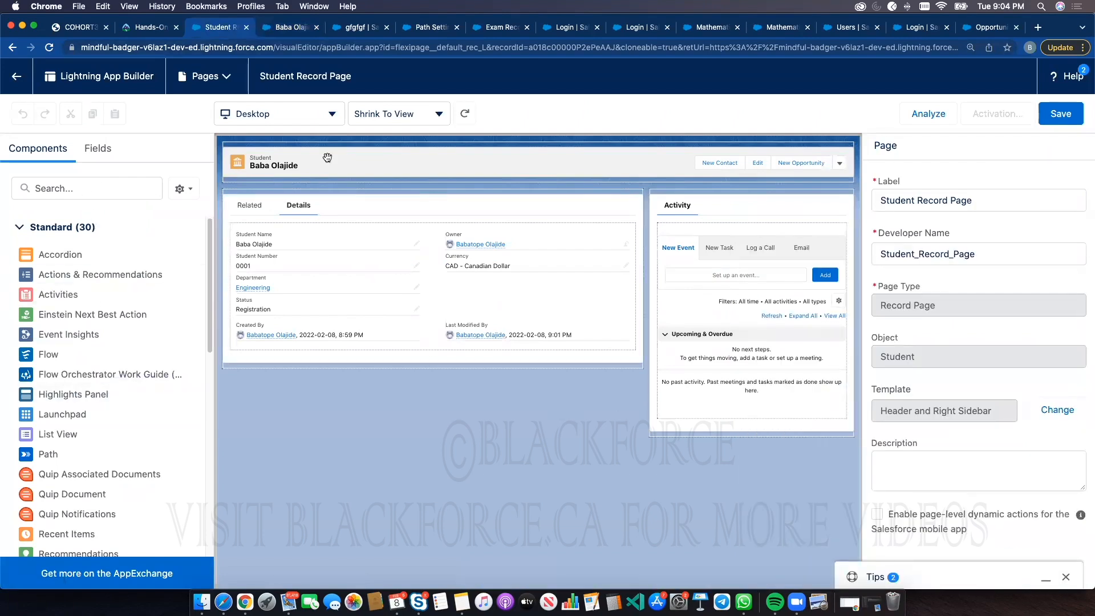
left_click(359, 160)
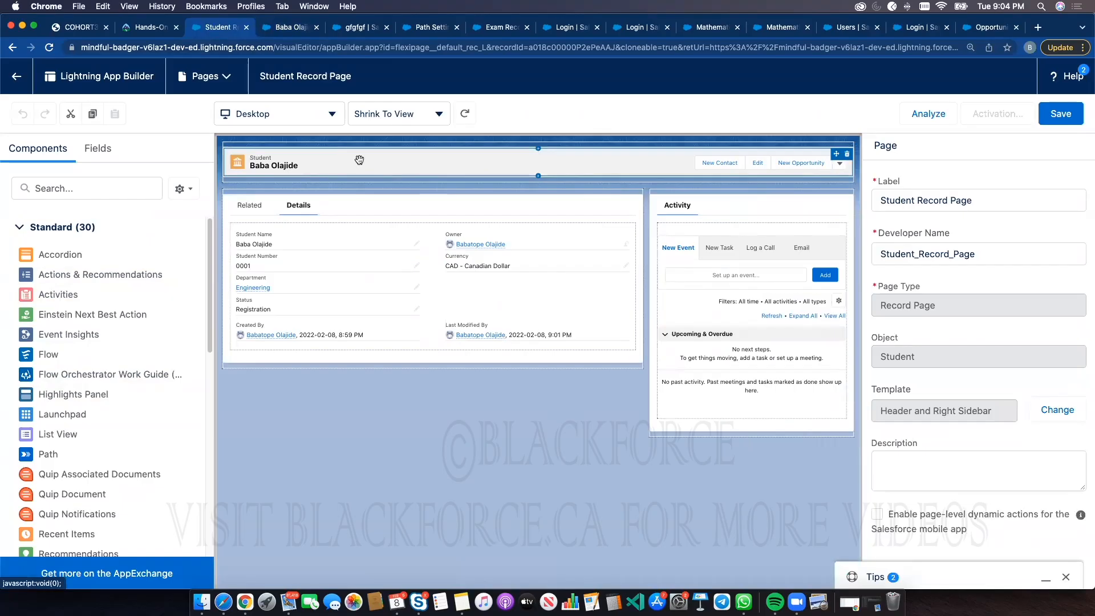
left_click(798, 219)
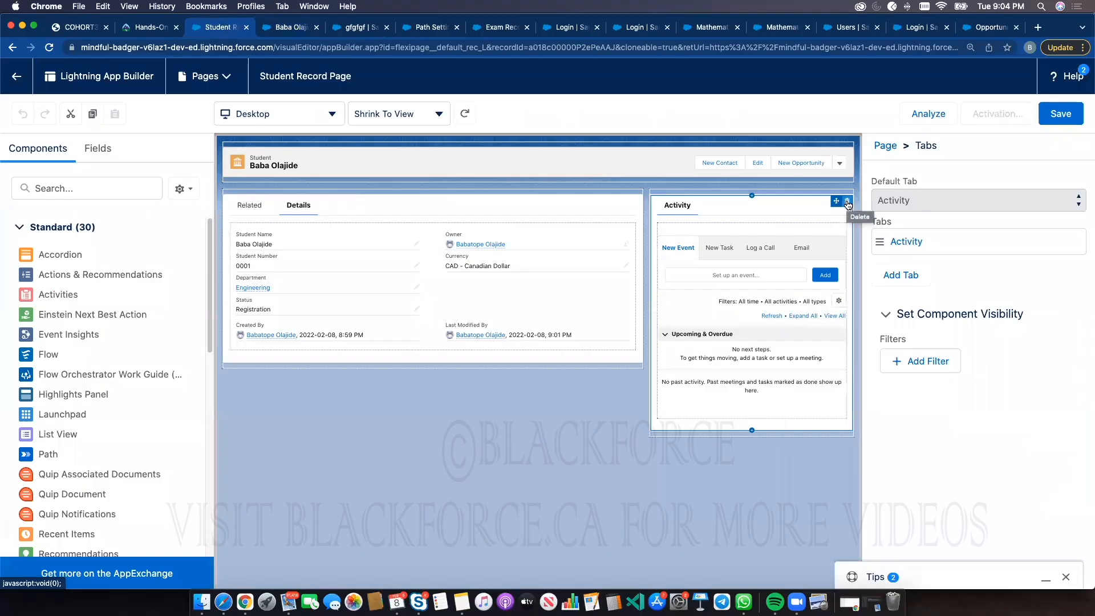
left_click(848, 205)
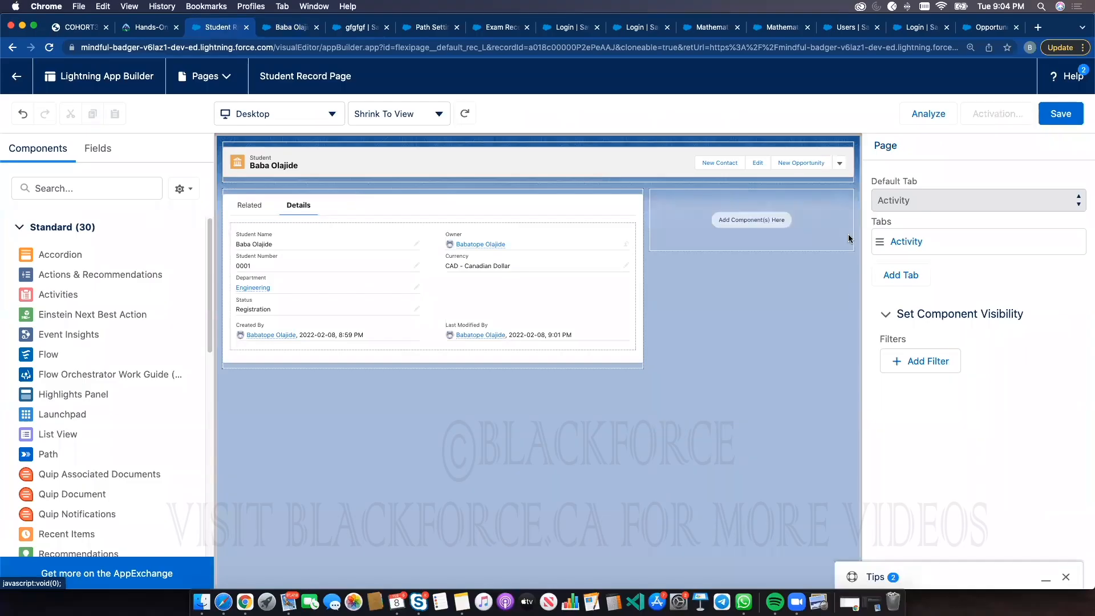
left_click(1061, 114)
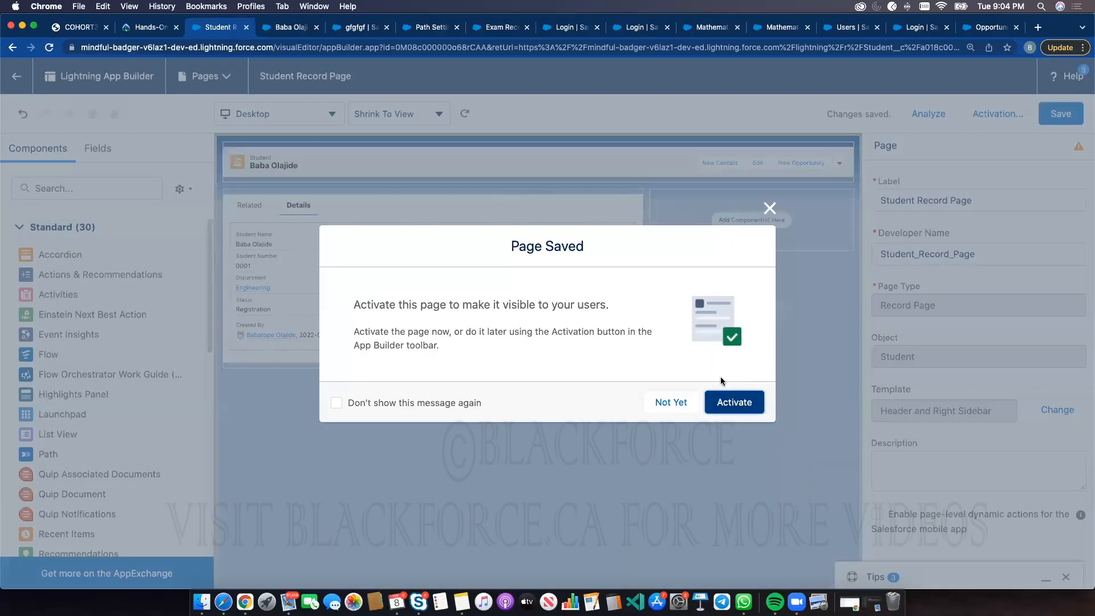
Activate the Student Record Page as the org default for the Desktop form factor
left_click(734, 403)
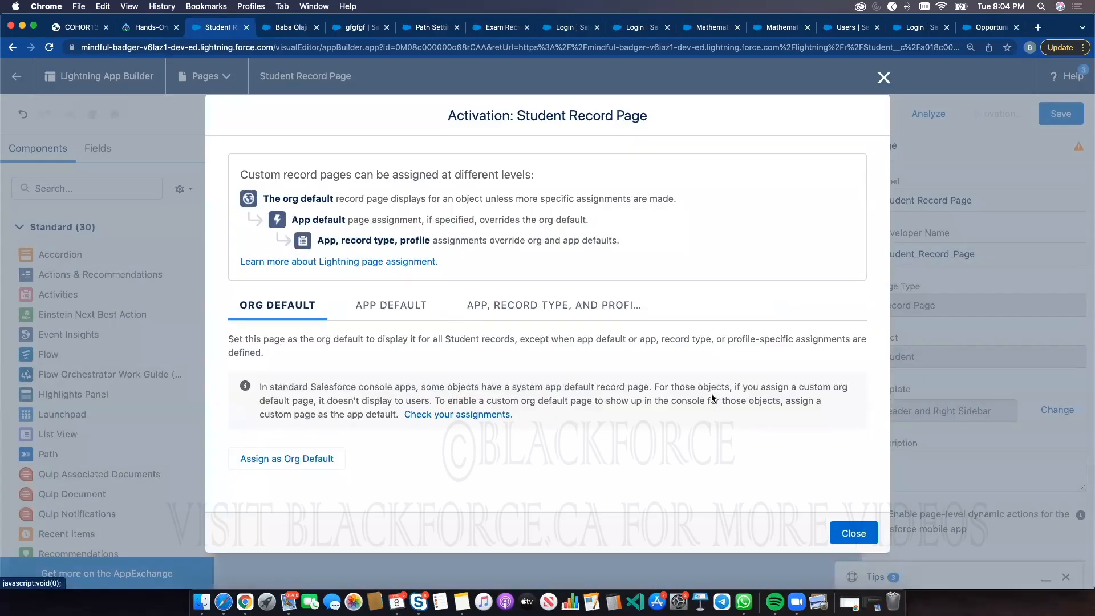
left_click(288, 461)
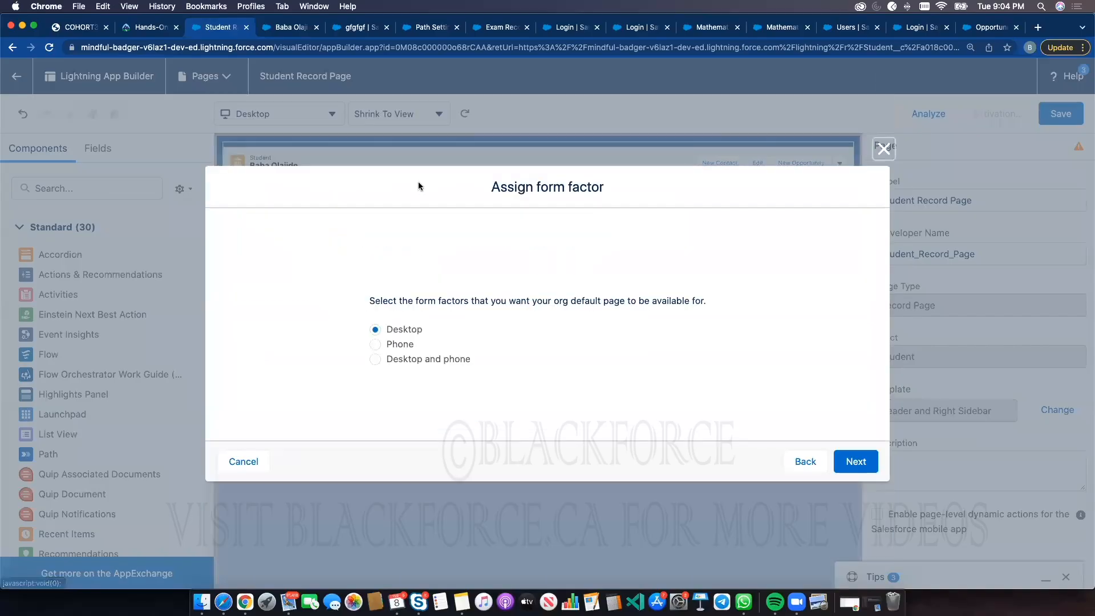
left_click(855, 461)
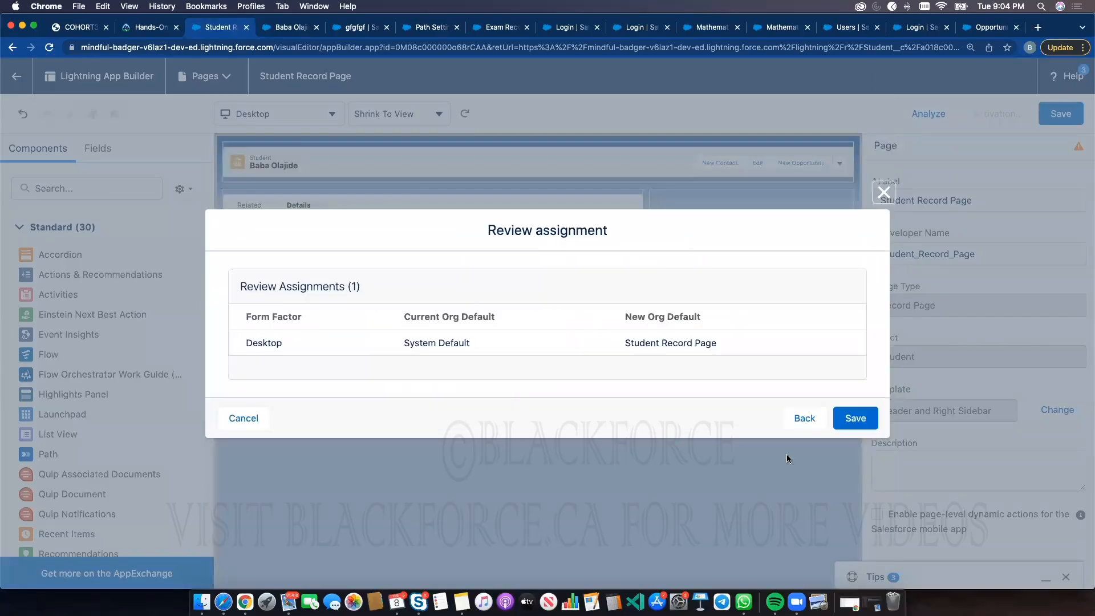
left_click(855, 418)
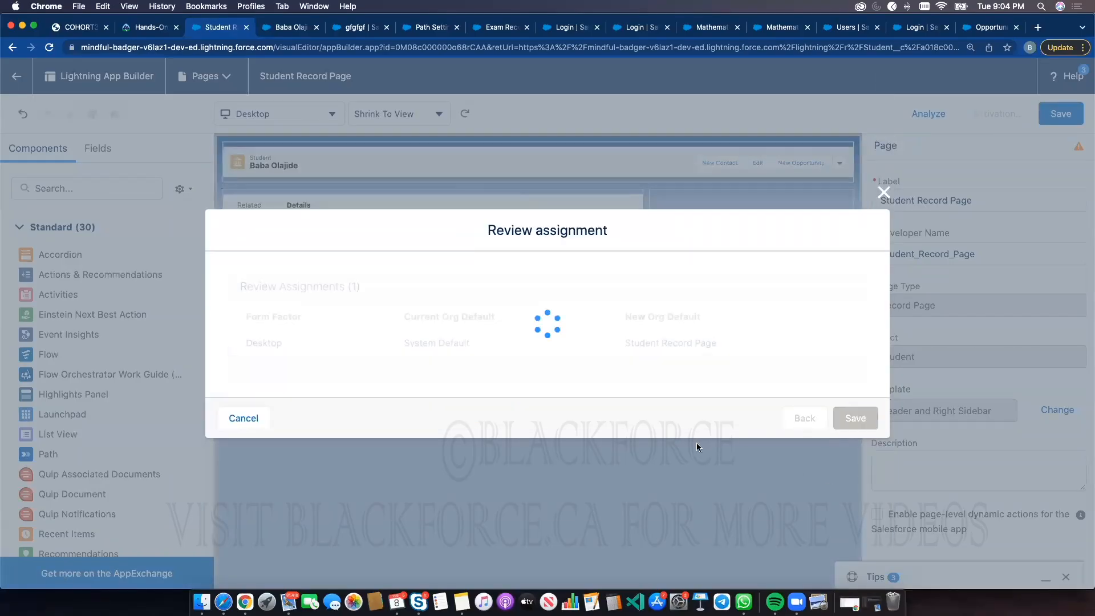
left_click(275, 30)
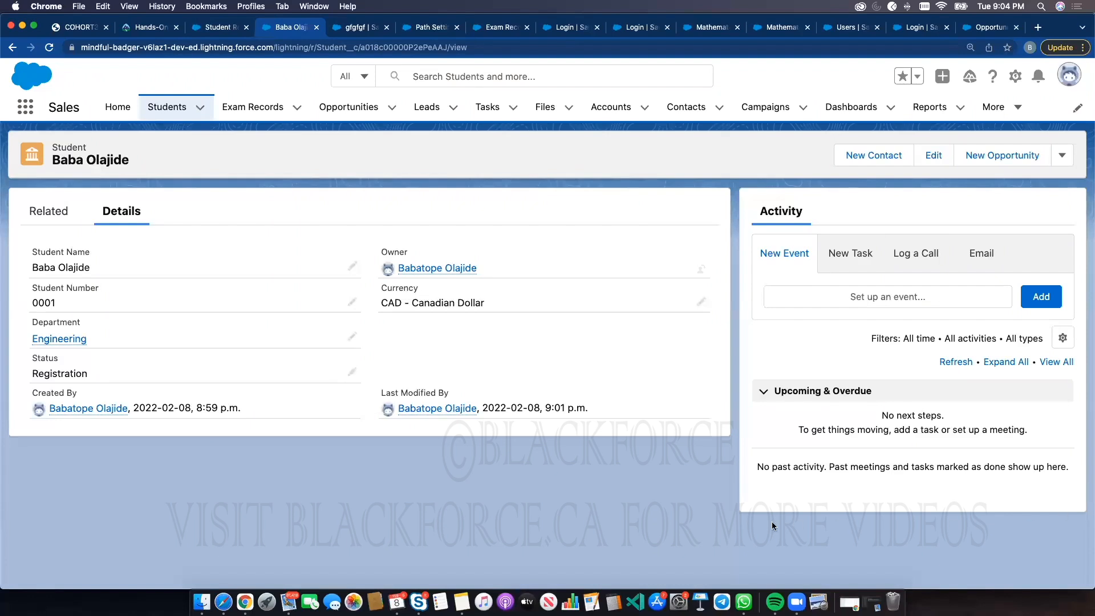
left_click(49, 48)
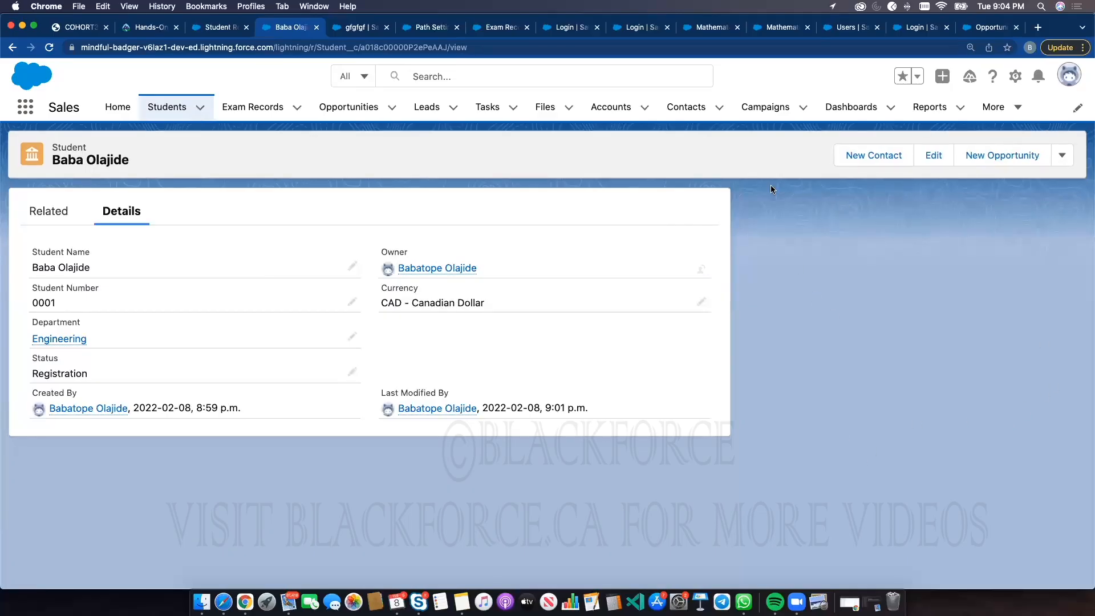
left_click(199, 30)
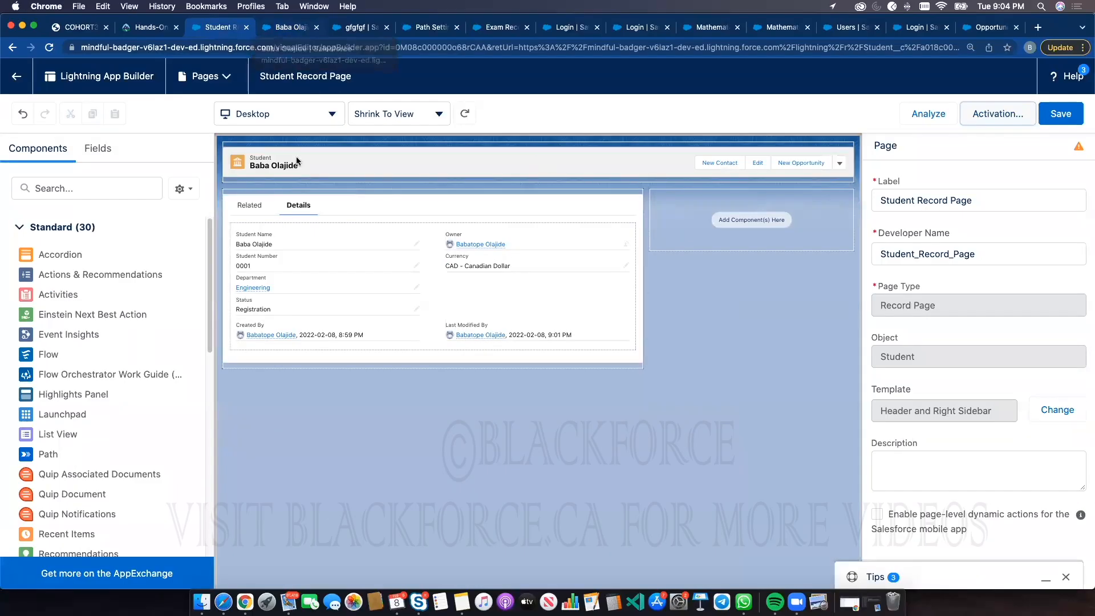
Move the Details tab ahead of Related in the page's Tabs component and save the page
left_click(283, 209)
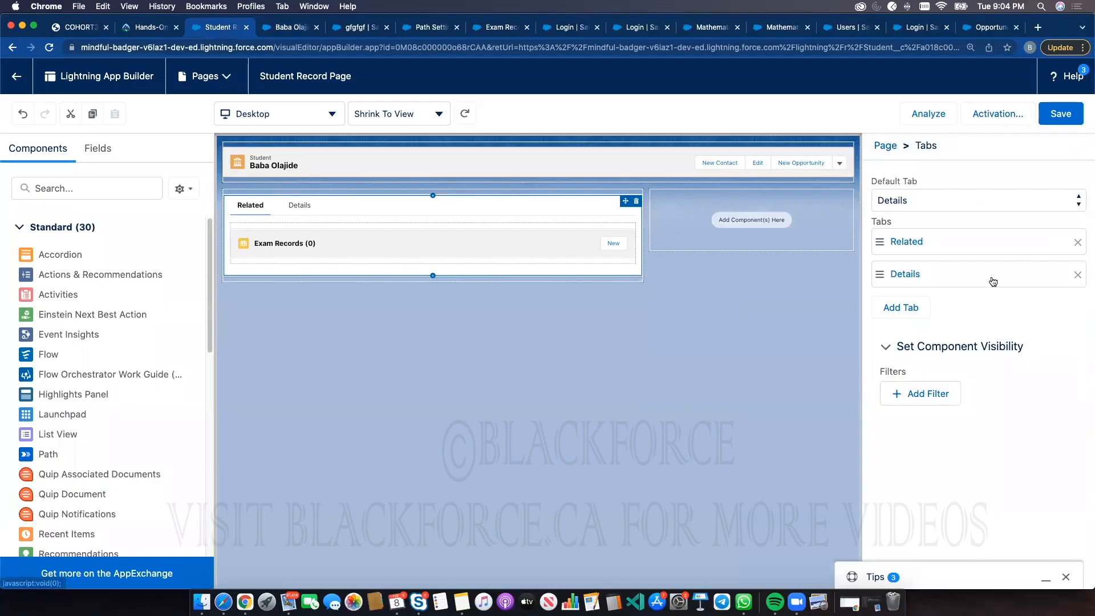
left_click_drag(988, 277, 980, 237)
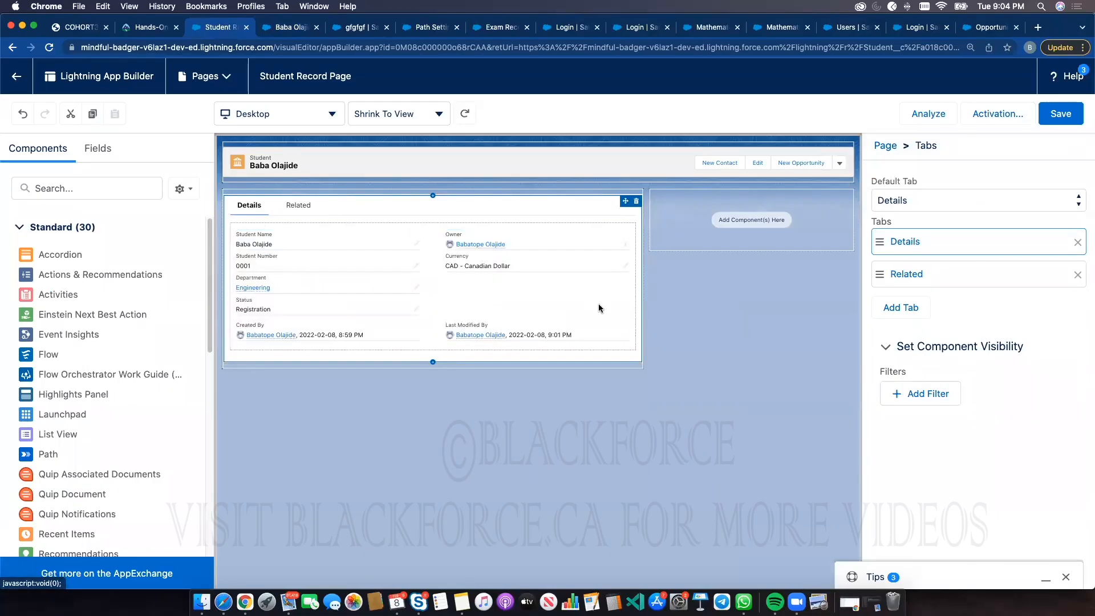
left_click_drag(977, 276, 998, 270)
left_click(1059, 115)
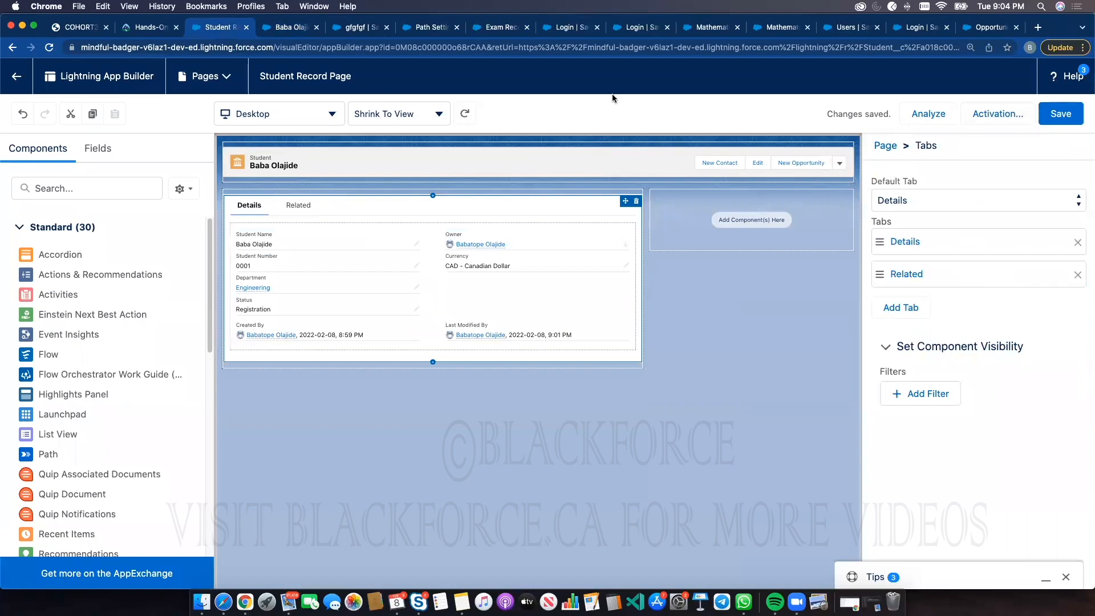
left_click(1060, 114)
left_click(291, 27)
left_click(49, 47)
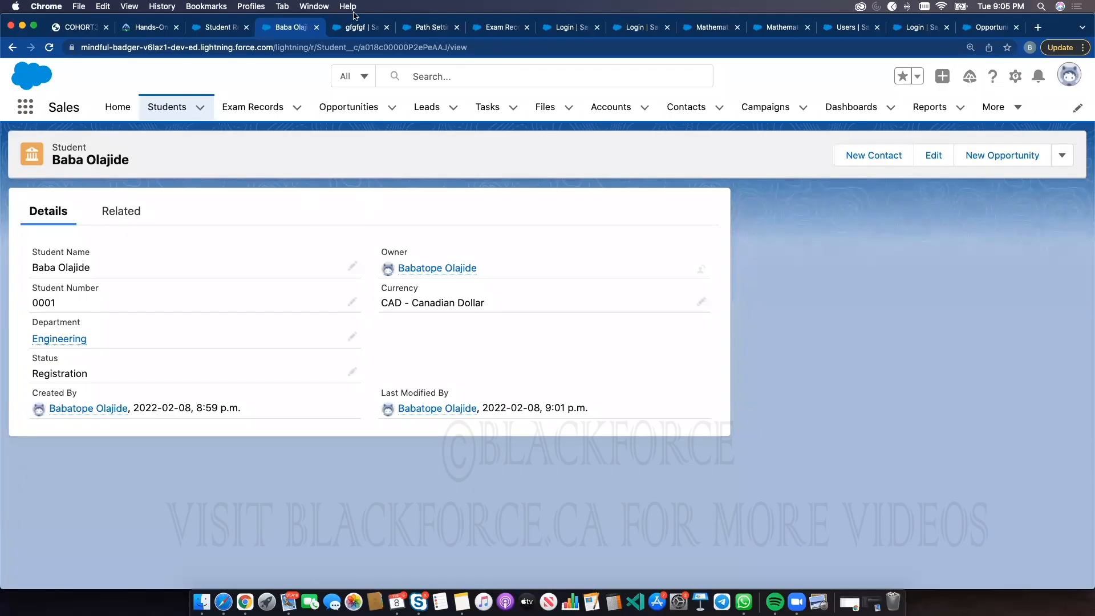
left_click(350, 32)
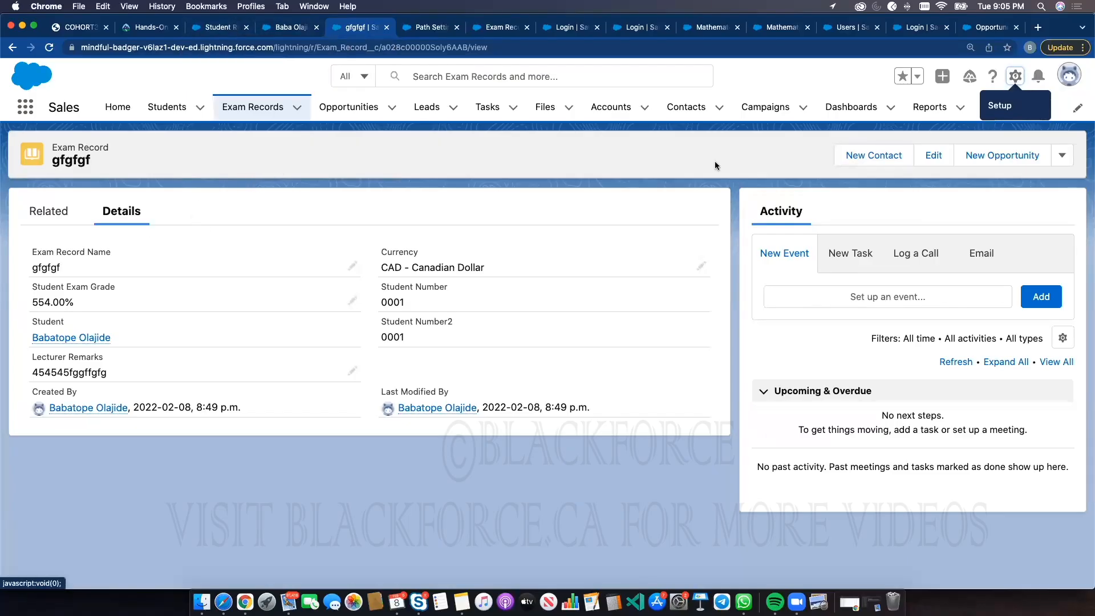
left_click(1015, 76)
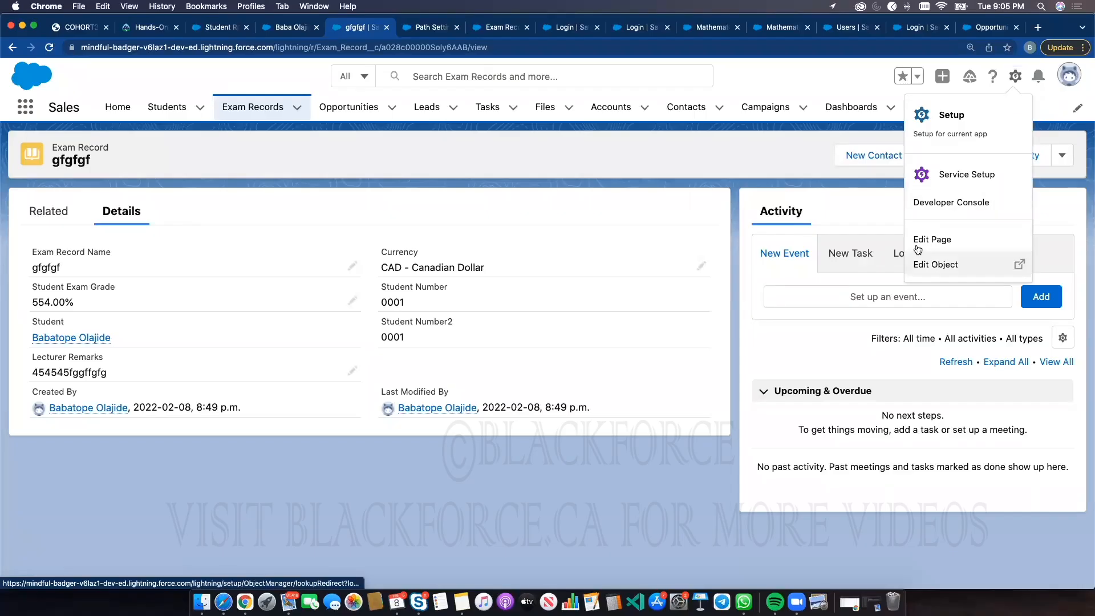
left_click(659, 468)
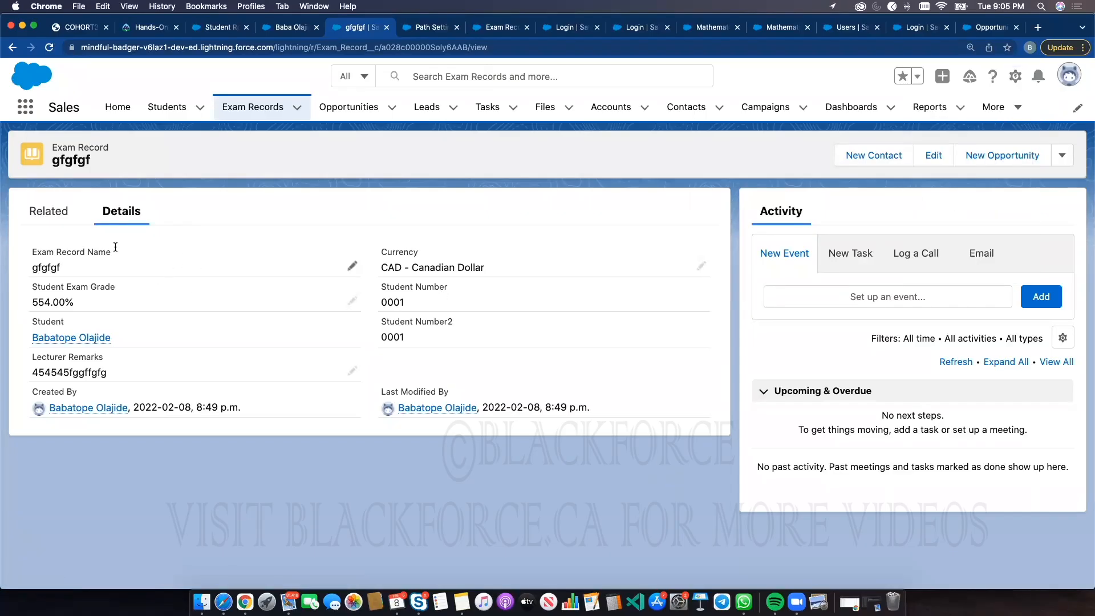
left_click_drag(37, 251, 176, 248)
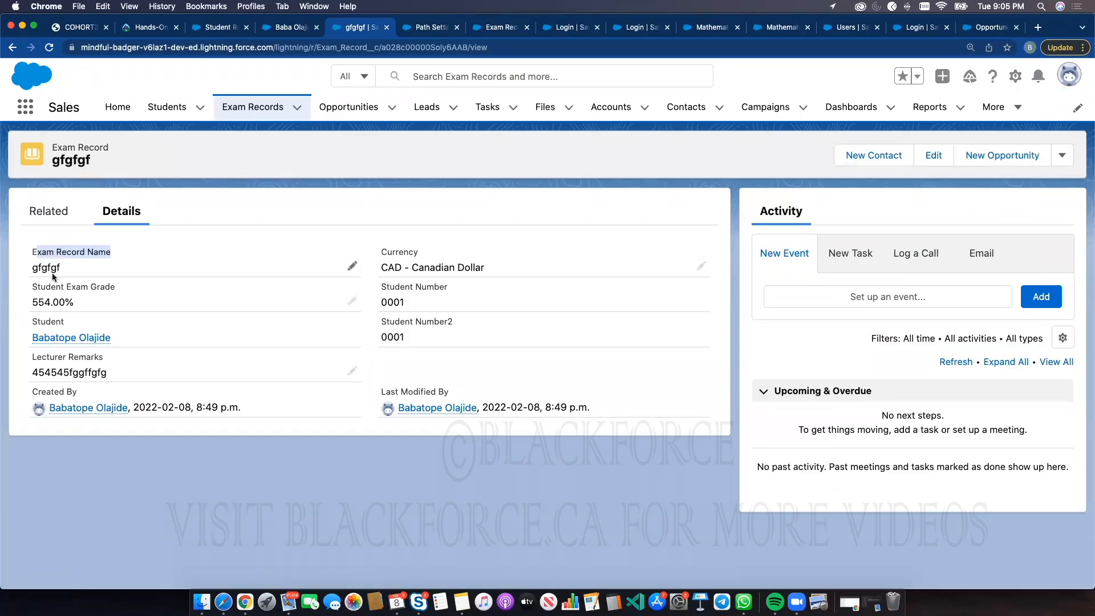
left_click(287, 28)
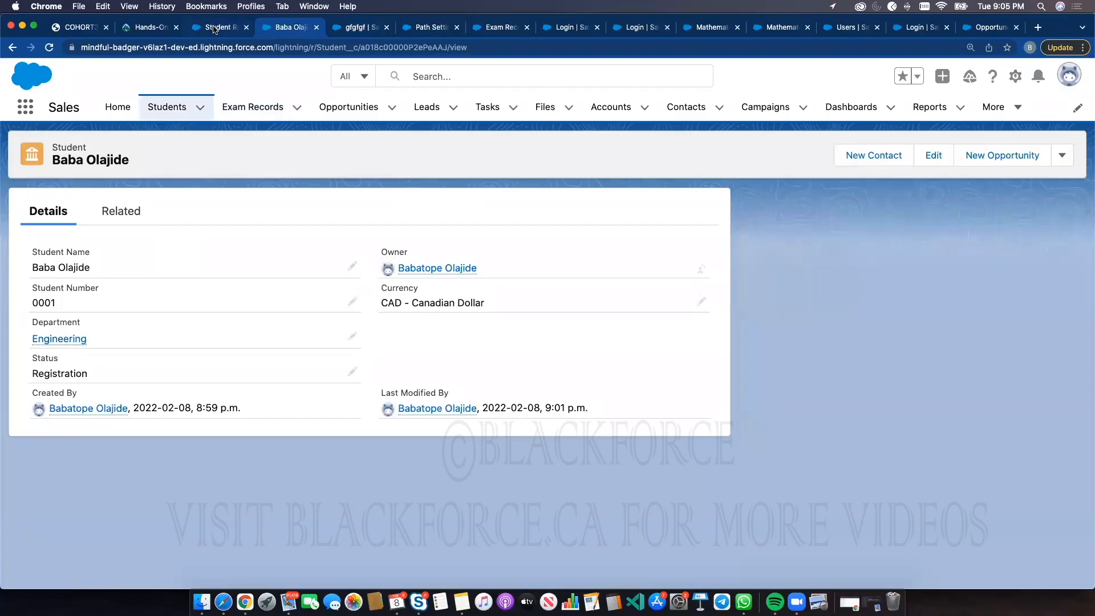
Search the App Builder components for path, then clear the search
left_click(215, 29)
left_click(74, 189)
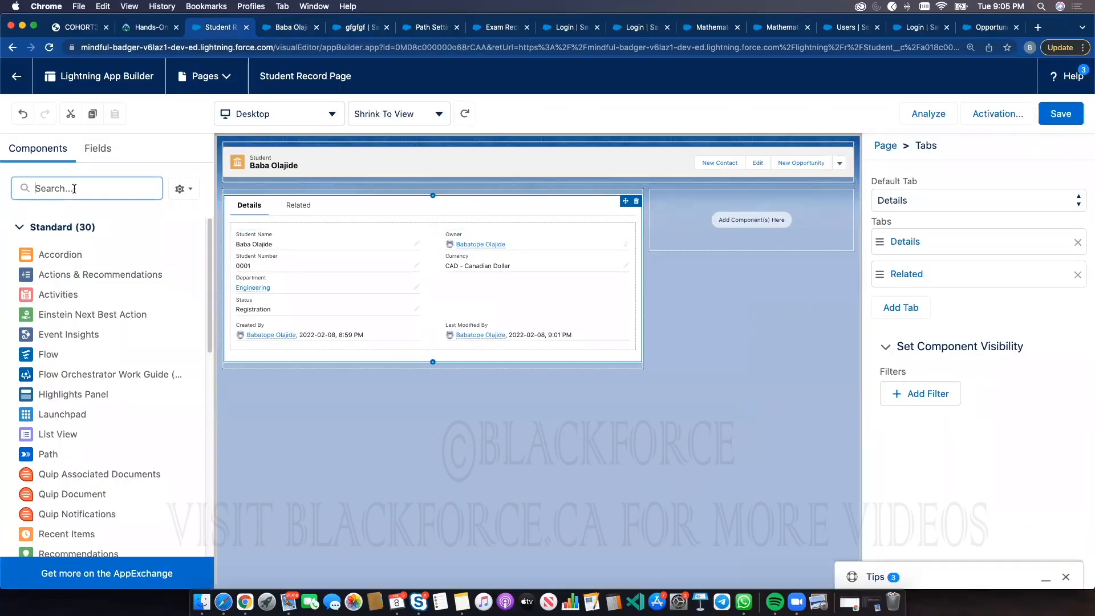
type("path")
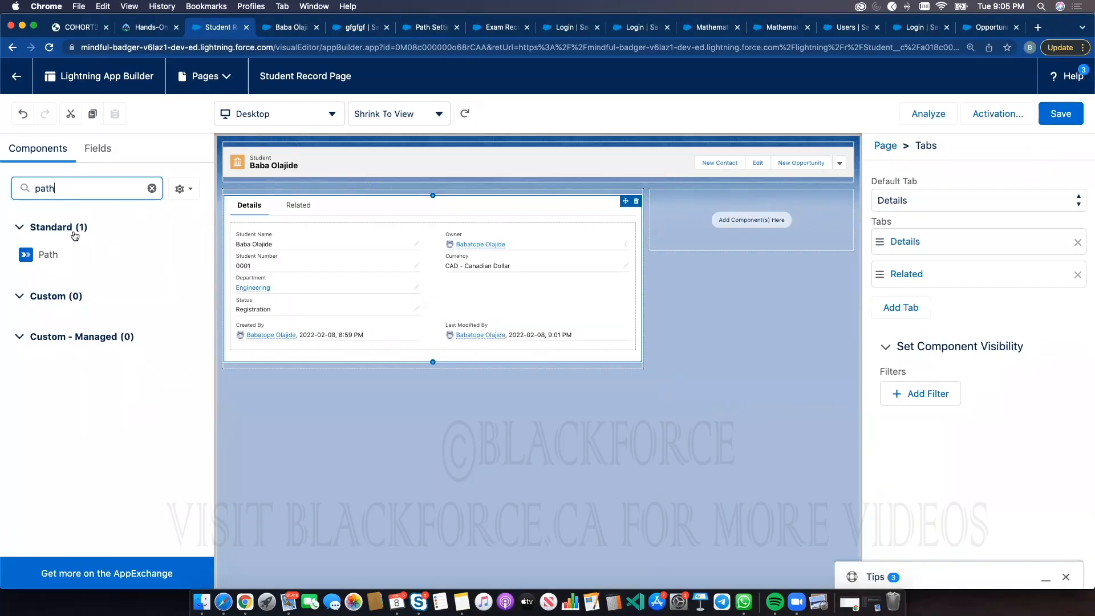
double_click(38, 190)
key("BackSpace")
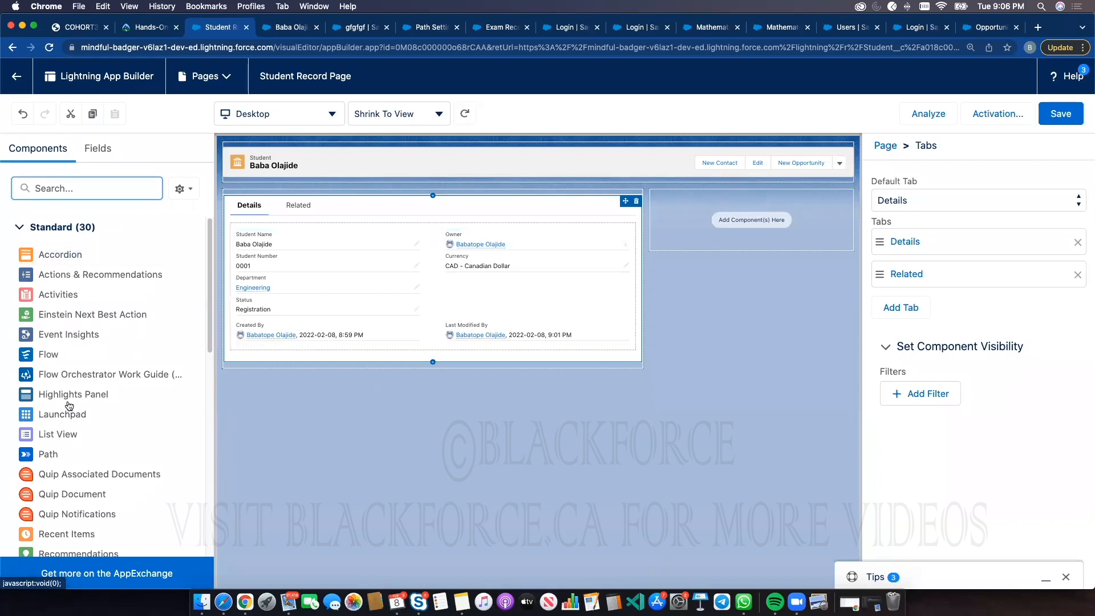
Add the Activities component to the right sidebar and a List View component below the record details
left_click_drag(54, 353, 393, 302)
left_click_drag(67, 297, 736, 234)
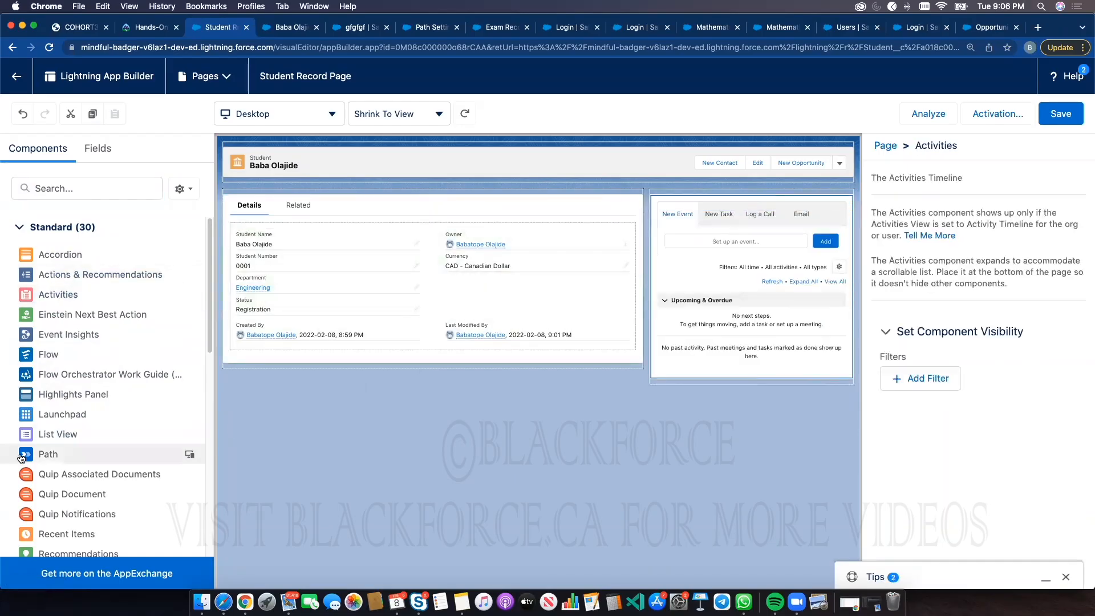
left_click_drag(57, 436, 345, 395)
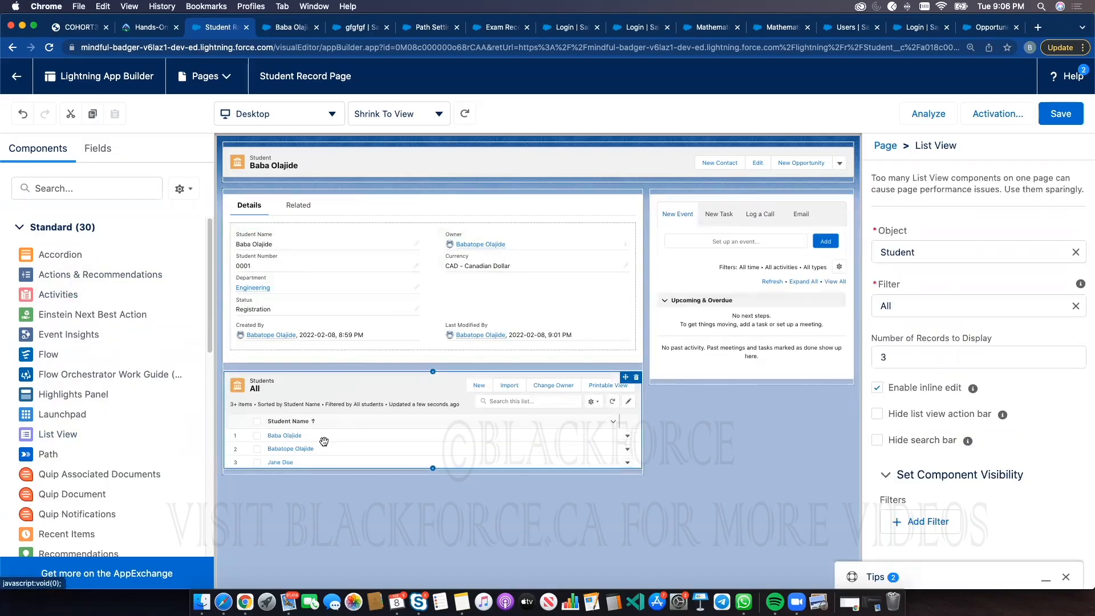
Place the Path component above the record details and save the Student Record Page
left_click_drag(48, 454, 277, 174)
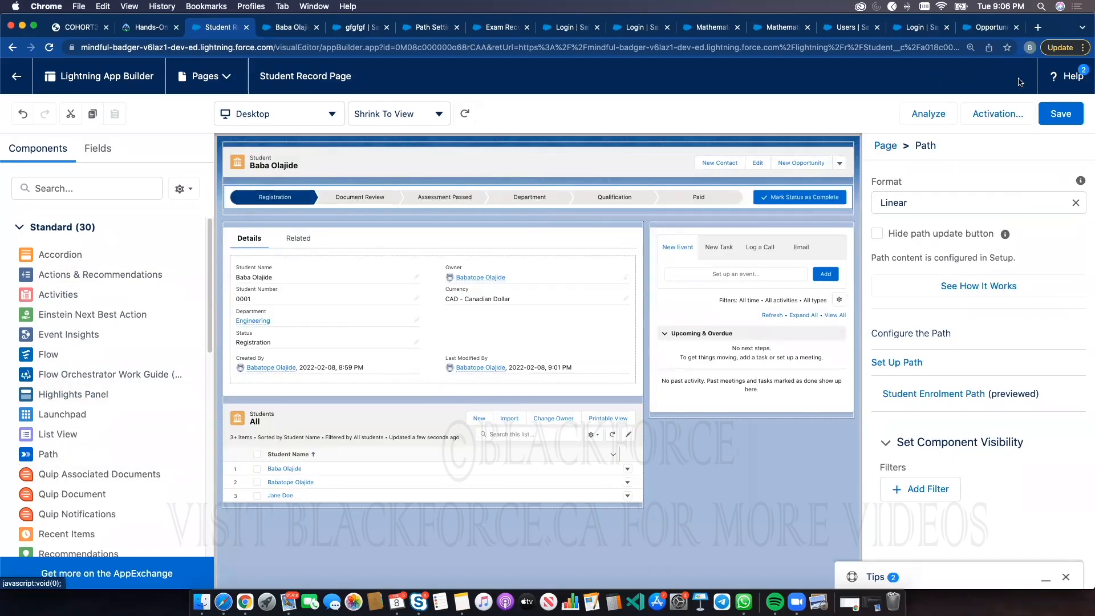
left_click(1057, 118)
left_click(1060, 115)
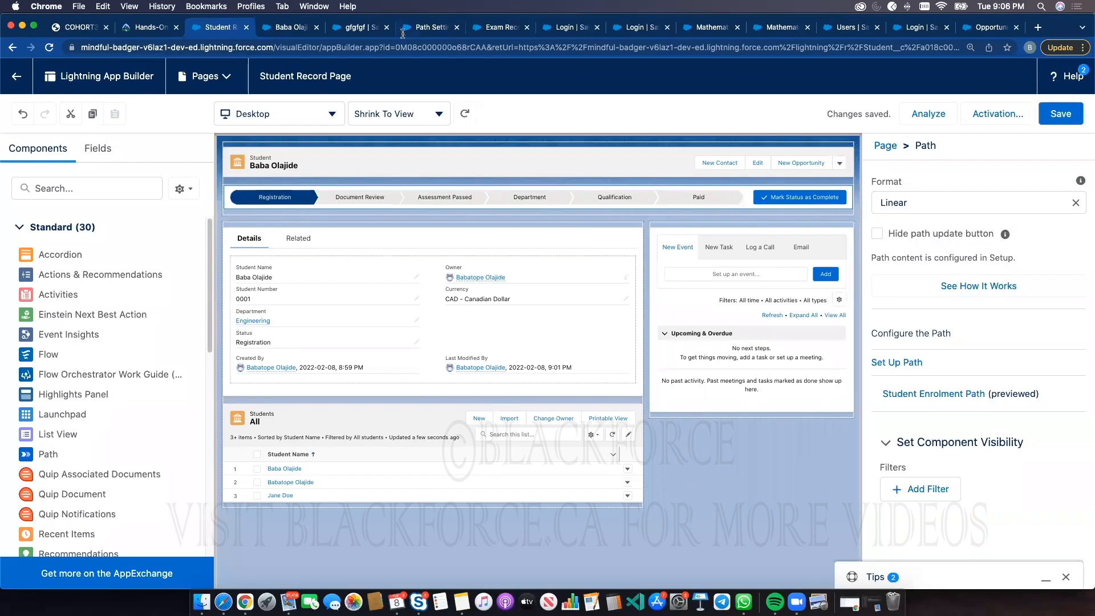
left_click(291, 27)
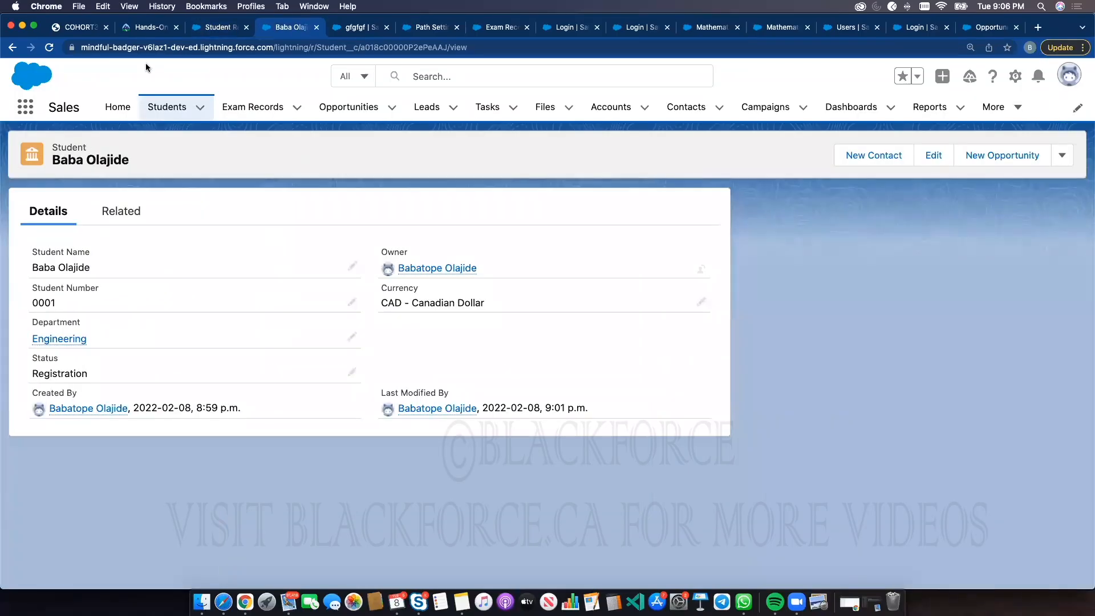
left_click(48, 48)
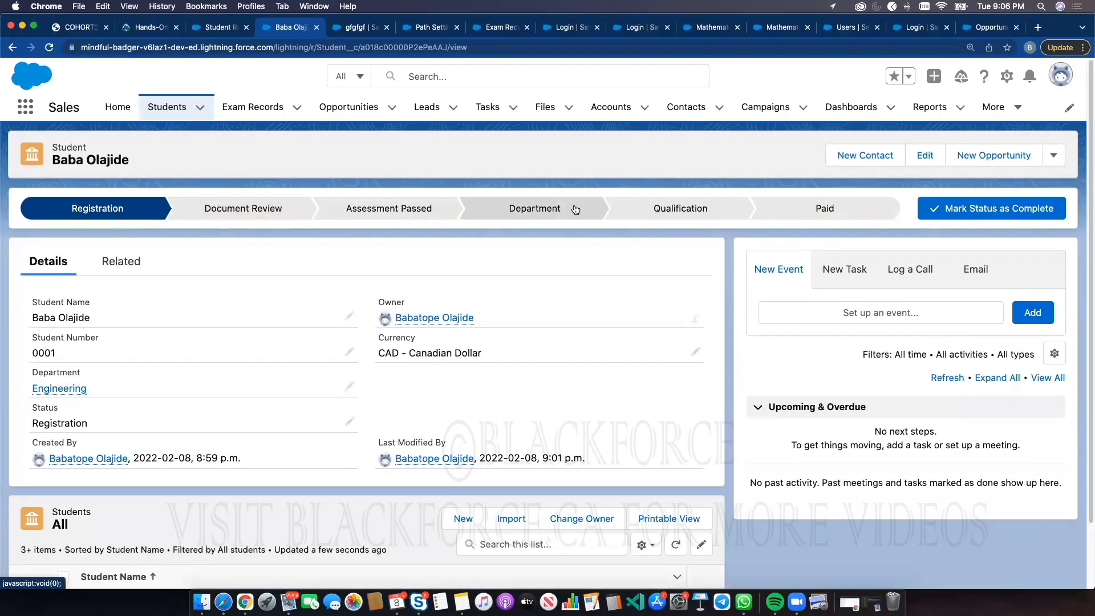
left_click_drag(33, 406, 62, 408)
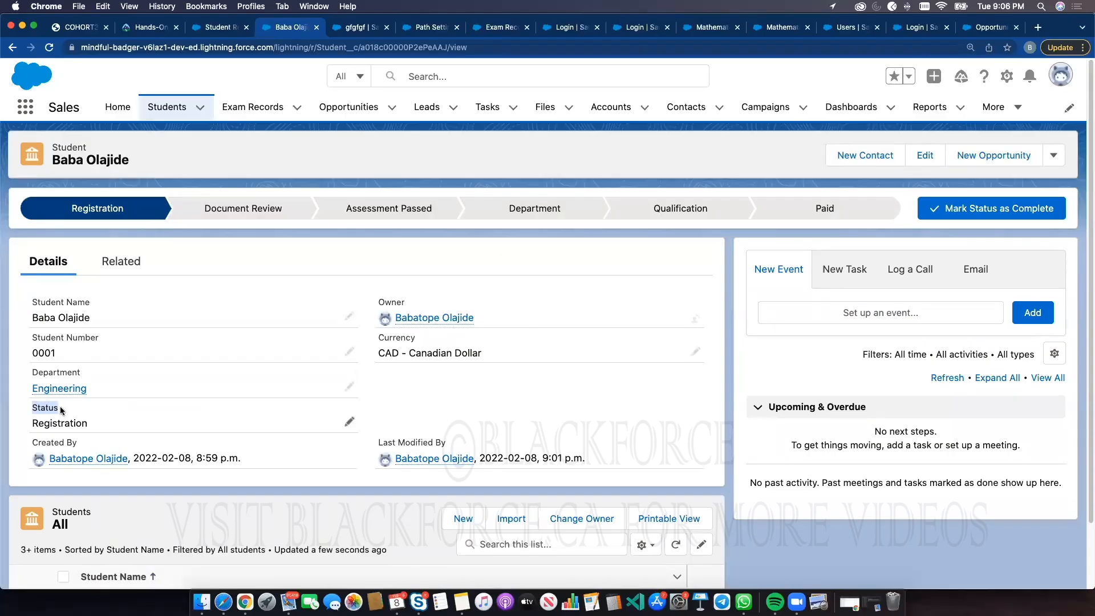
left_click(194, 213)
left_click(387, 211)
left_click(553, 212)
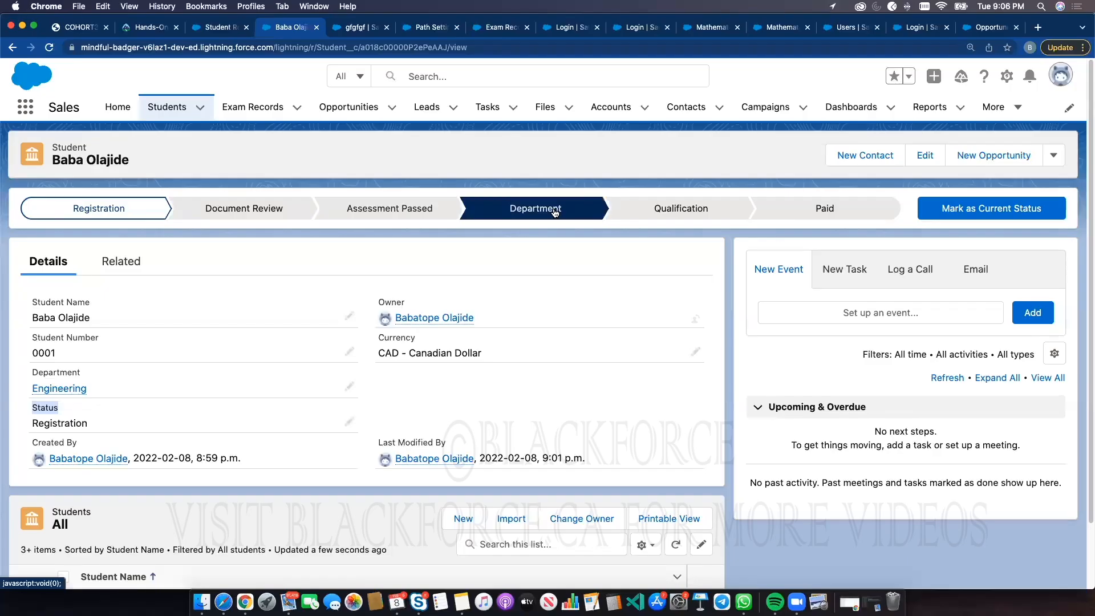
left_click(649, 210)
left_click(804, 220)
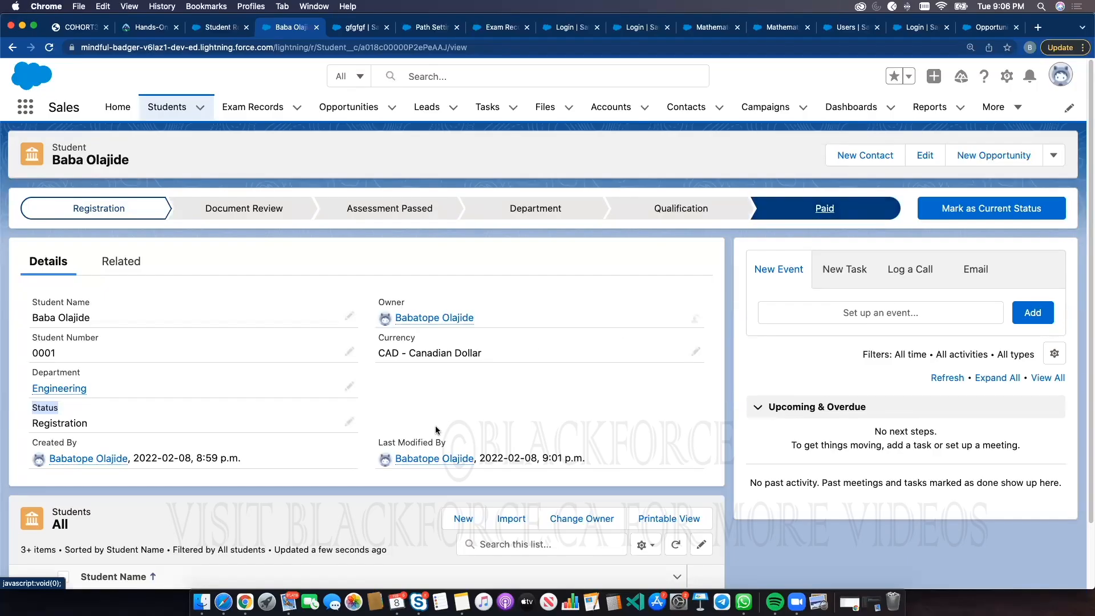
scroll(436, 425, "down", 3)
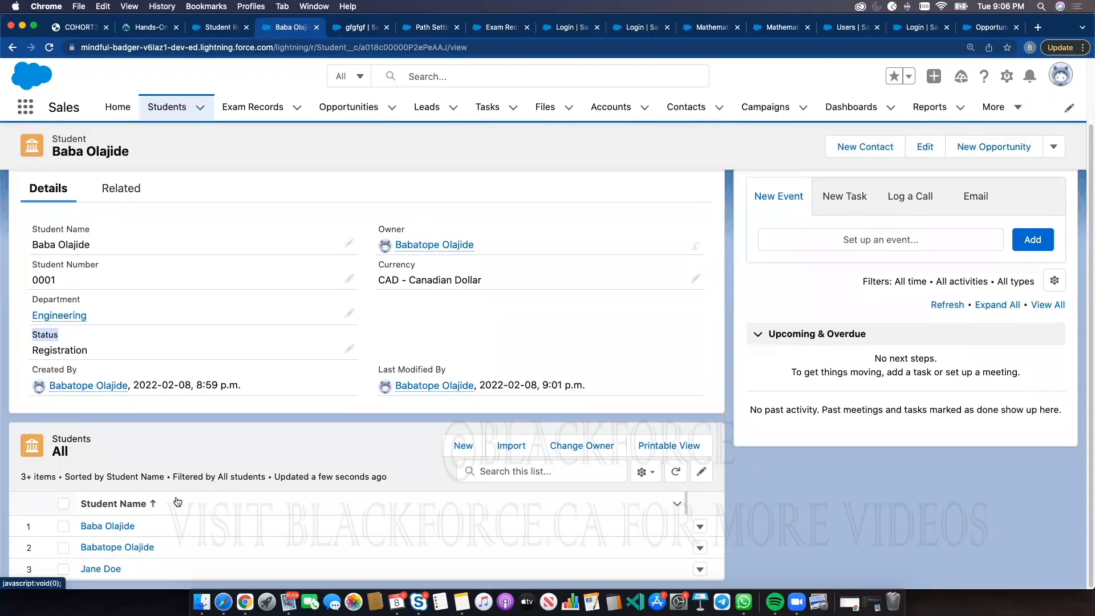
scroll(178, 502, "up", 3)
left_click(178, 109)
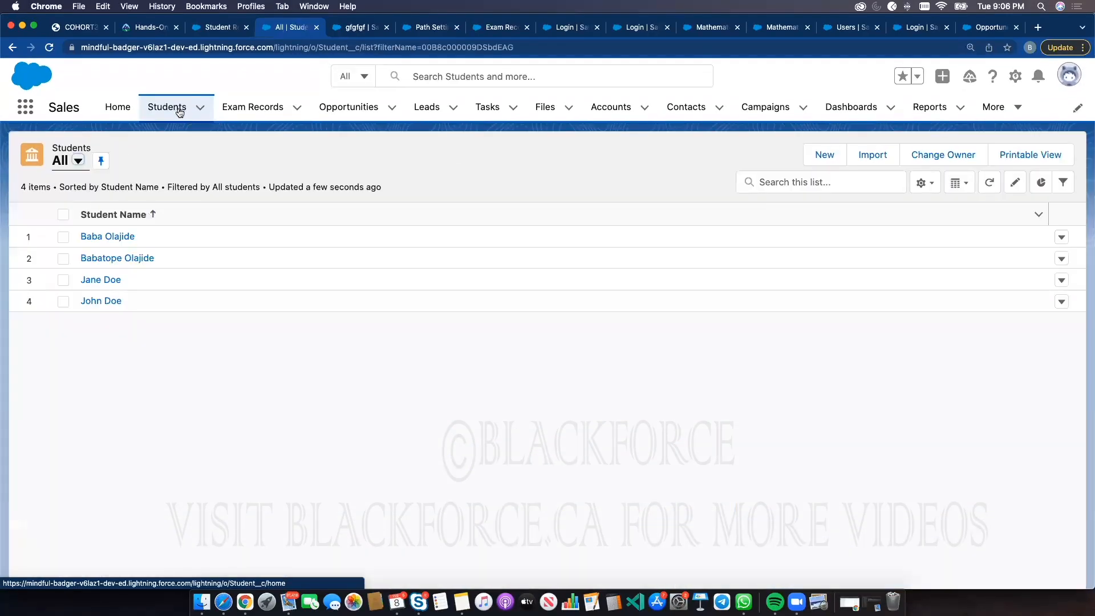
left_click(109, 238)
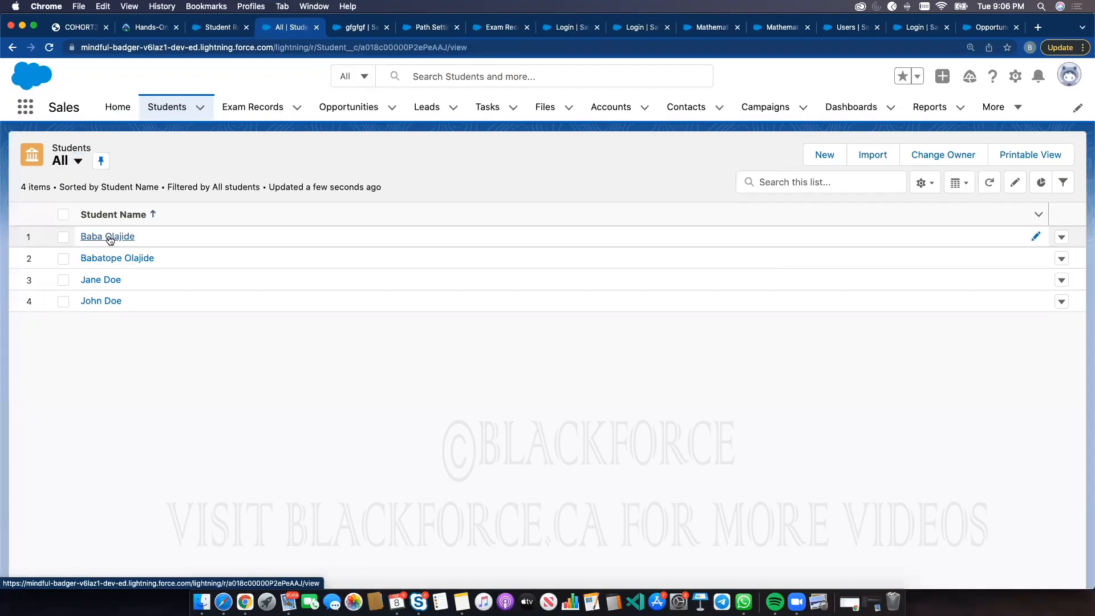
scroll(148, 438, "down", 3)
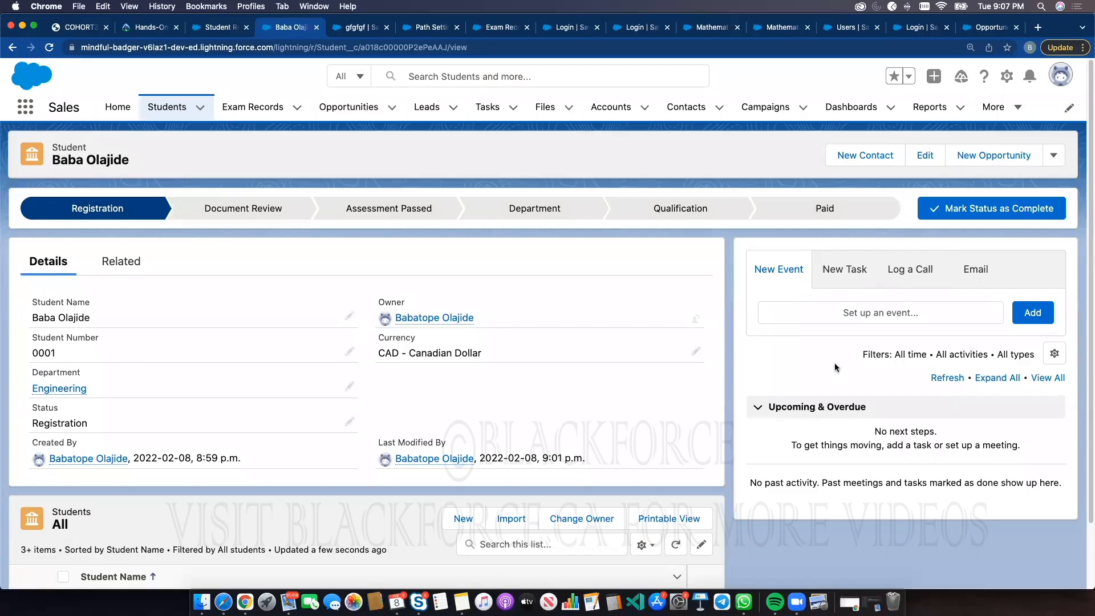
left_click(799, 217)
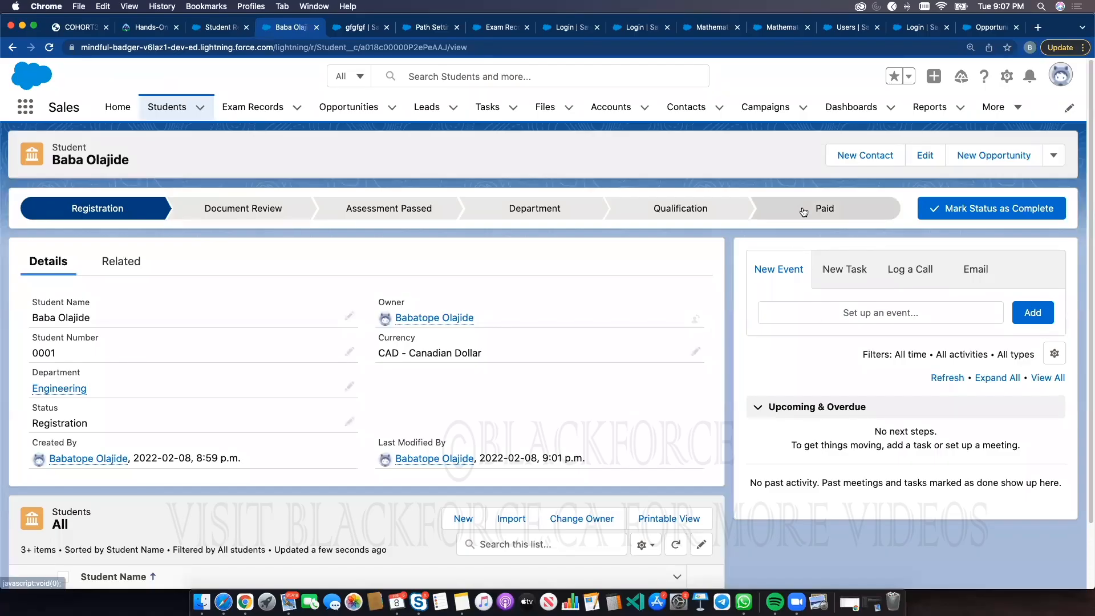
left_click(271, 212)
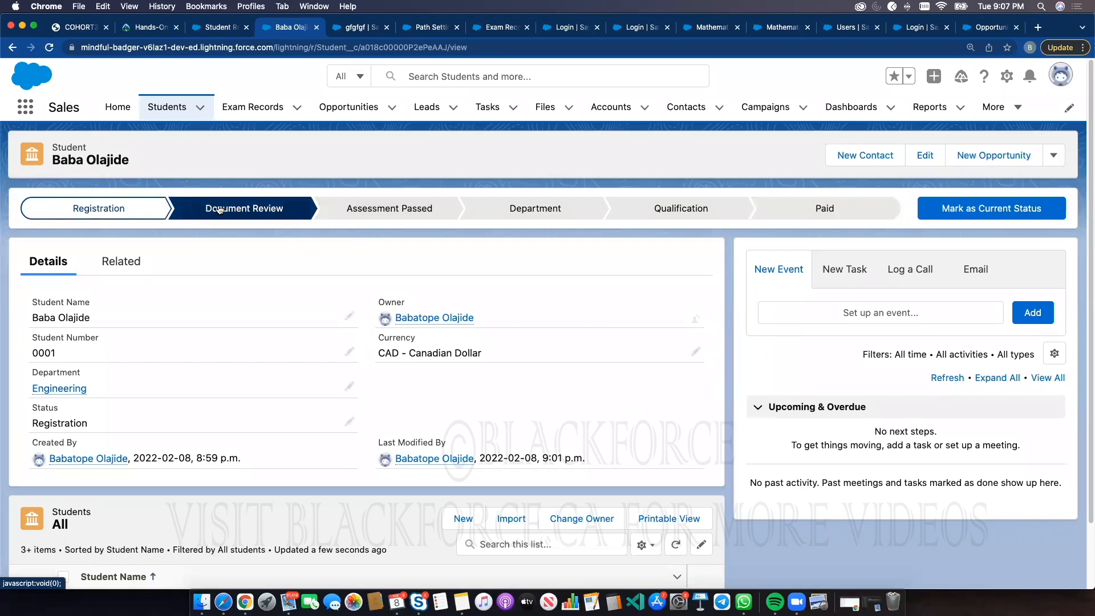
left_click(932, 211)
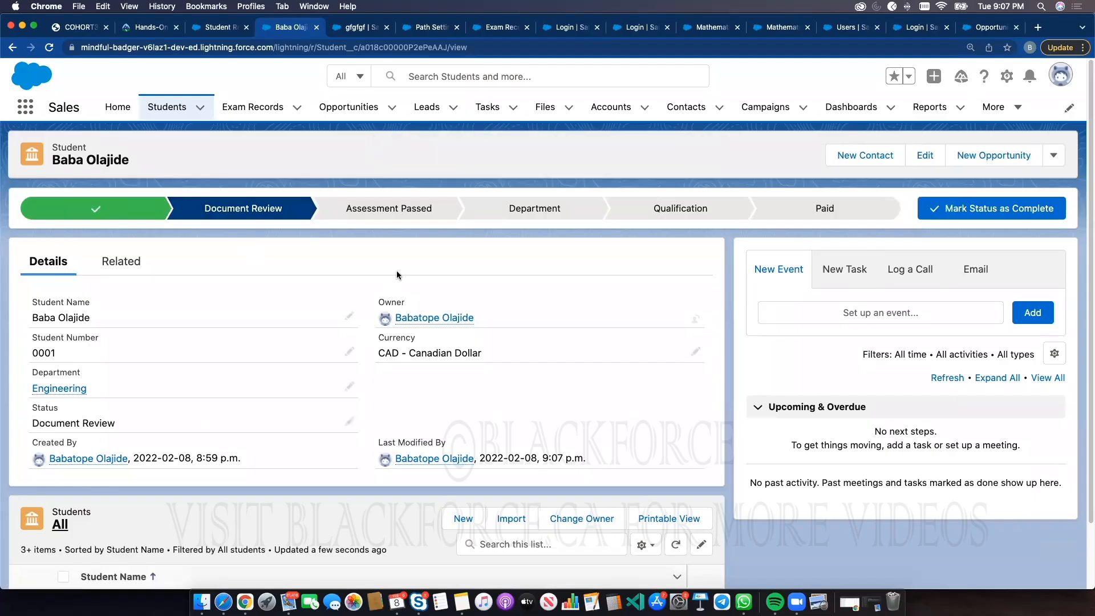
left_click(424, 212)
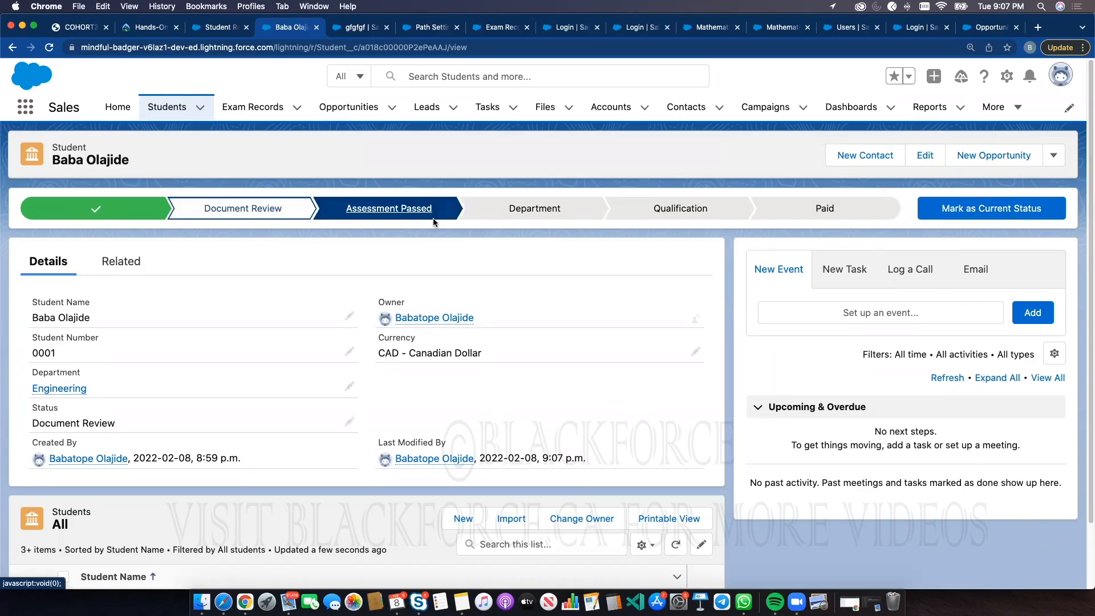
left_click(966, 211)
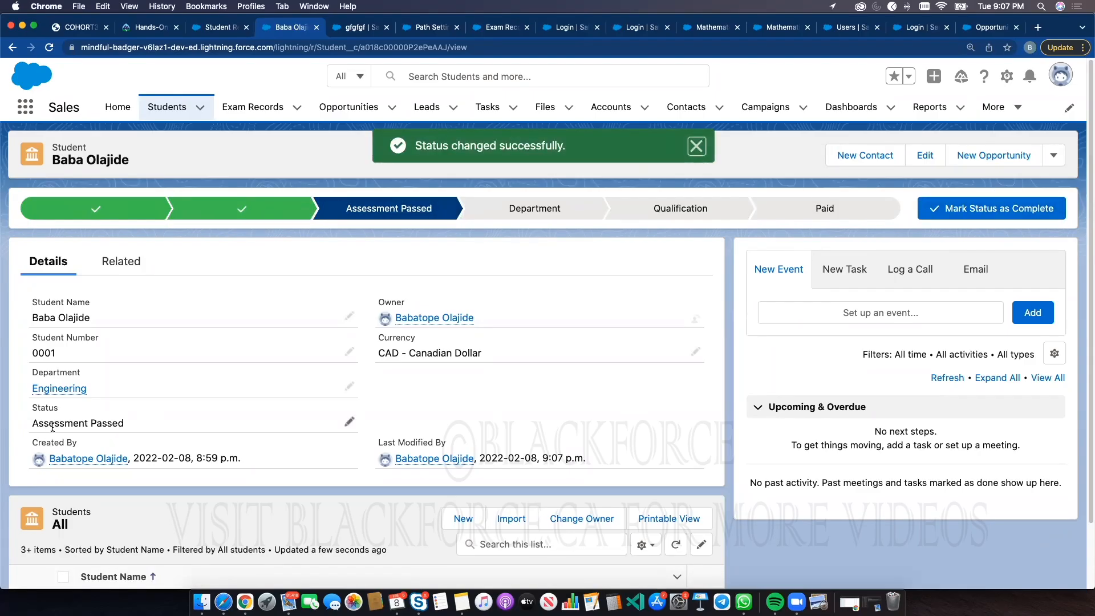
left_click(691, 212)
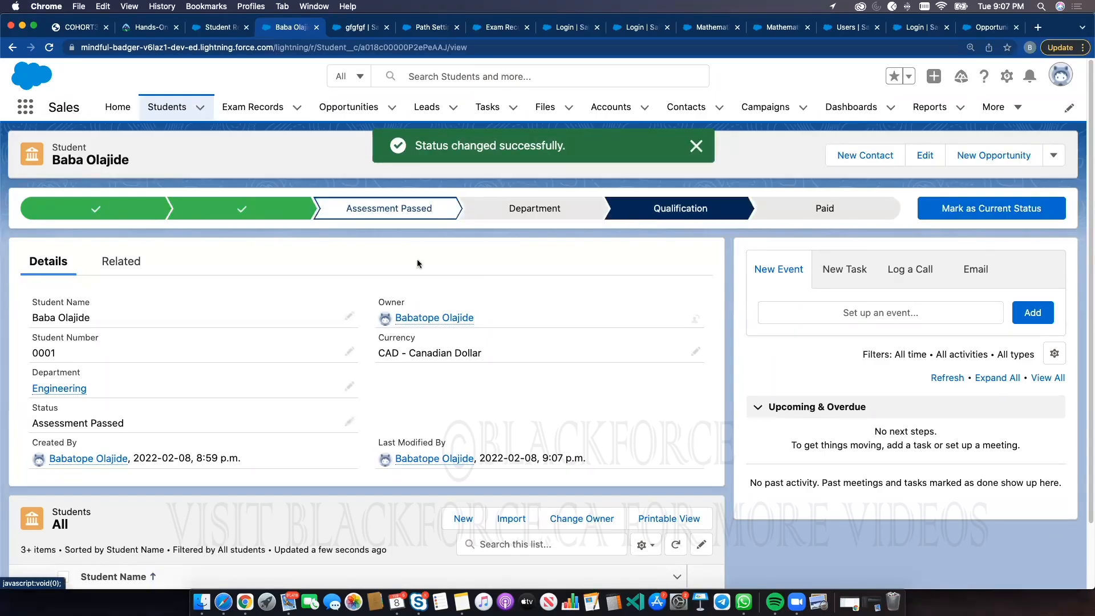
left_click(1004, 212)
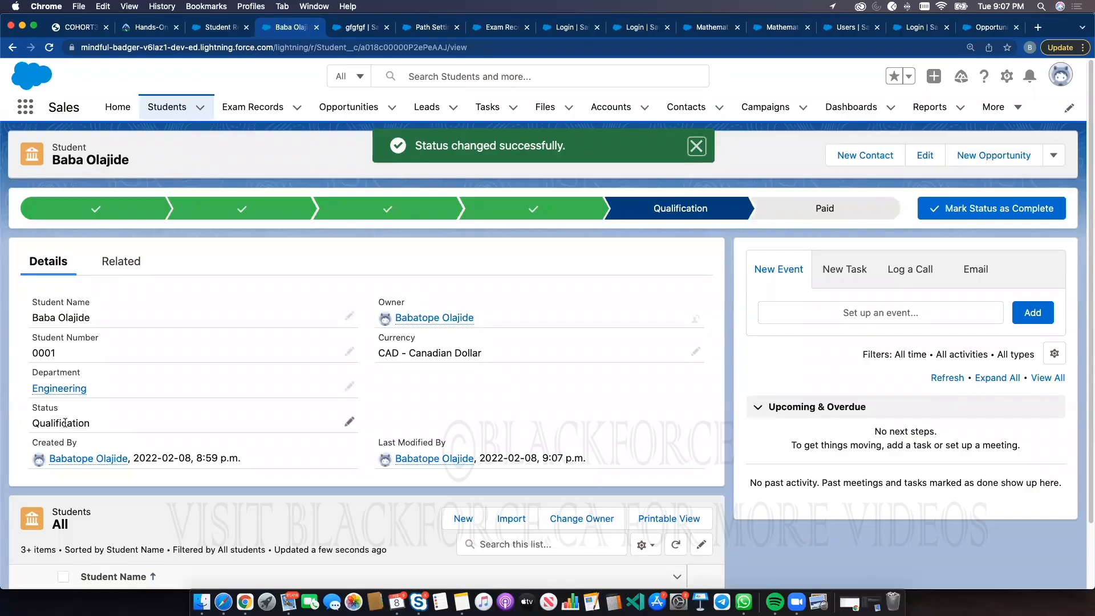
left_click(818, 210)
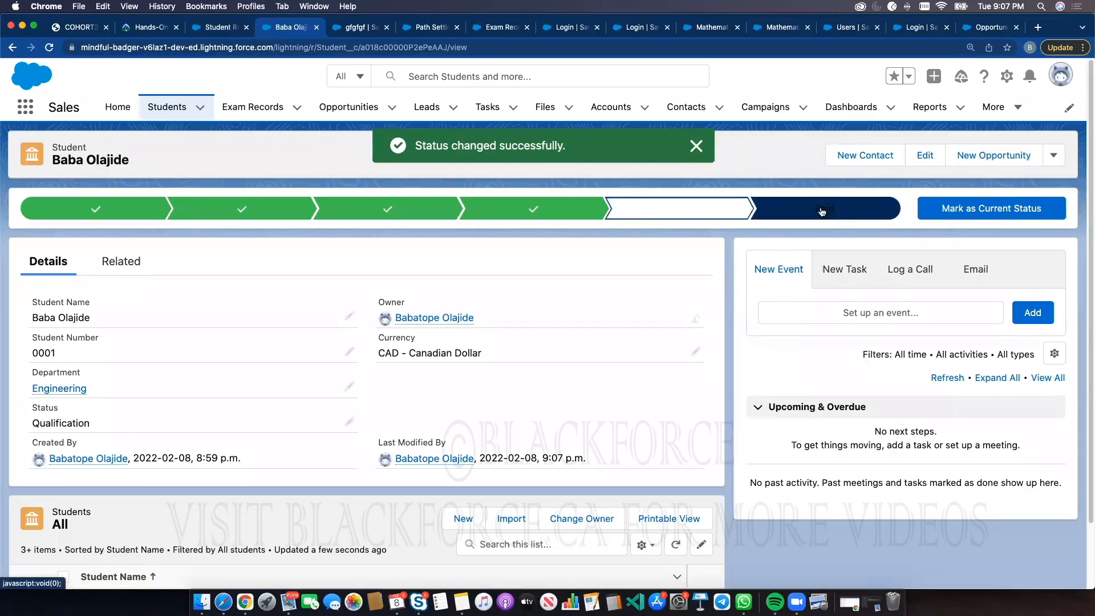
left_click(966, 209)
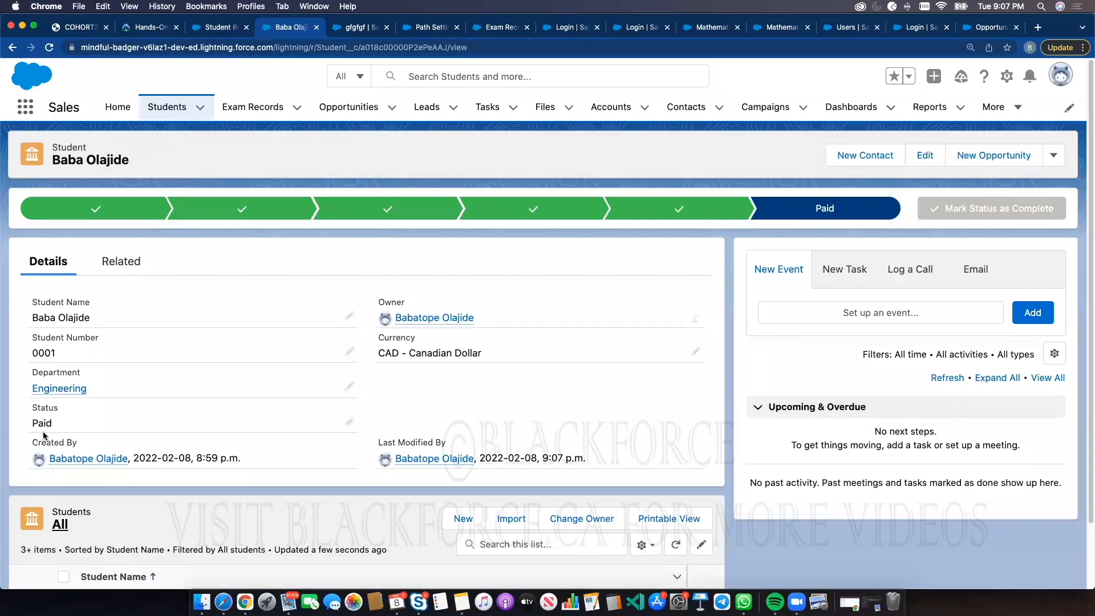
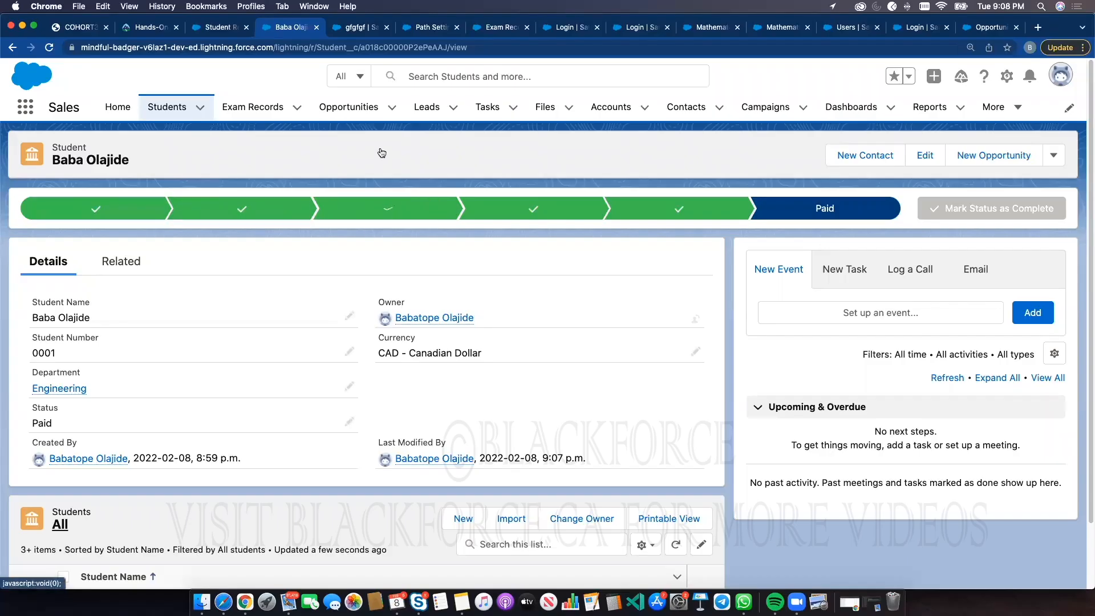
Open the Student object's record types and start a new record type labelled and named Undergraduates
left_click(409, 30)
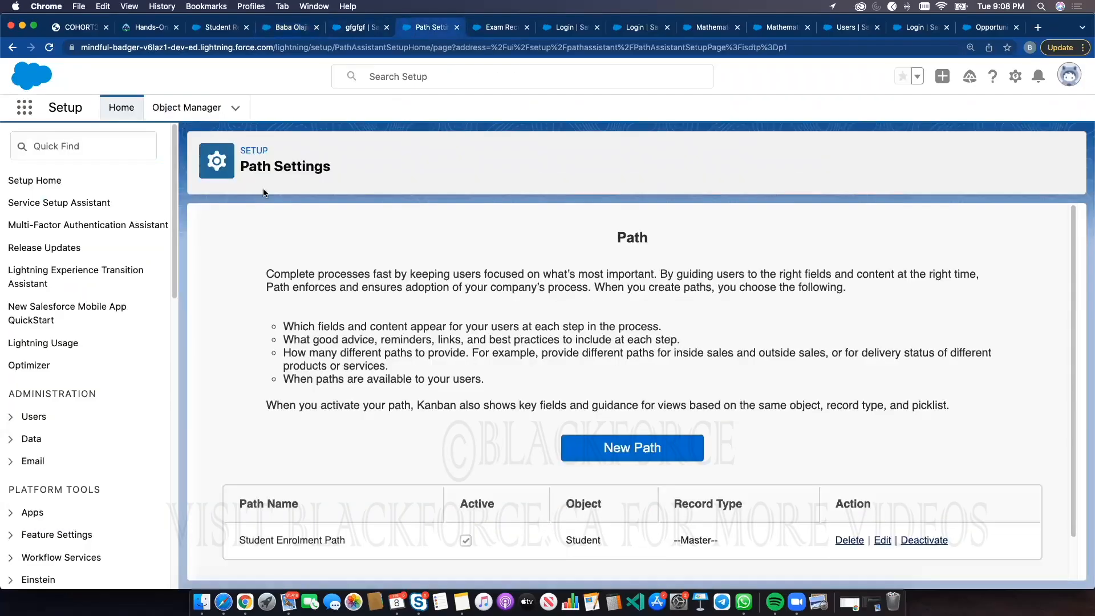
left_click(184, 110)
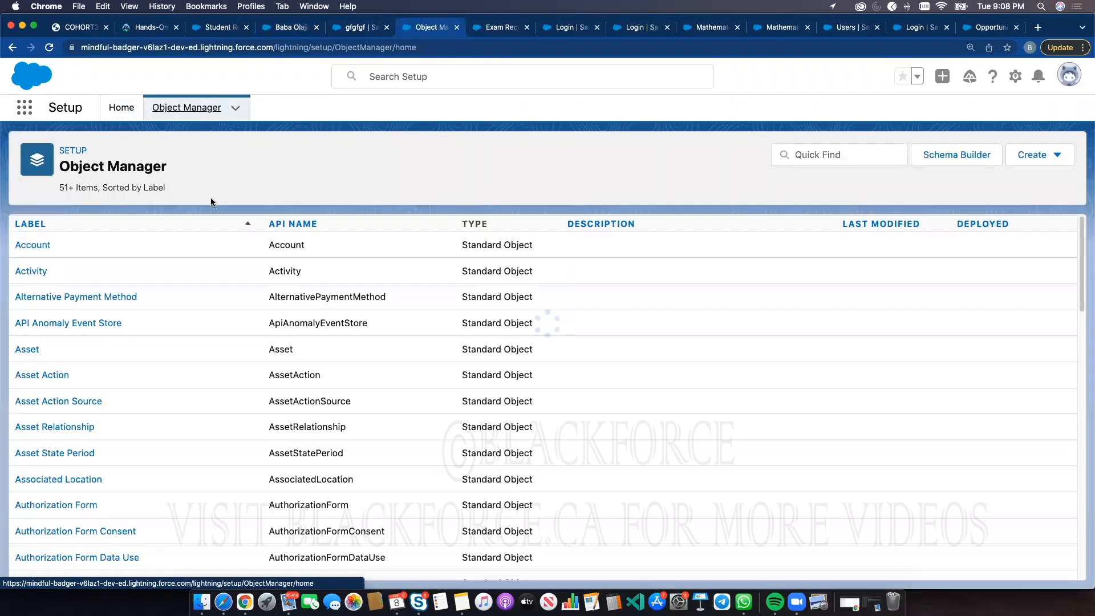
left_click(785, 155)
type("stu")
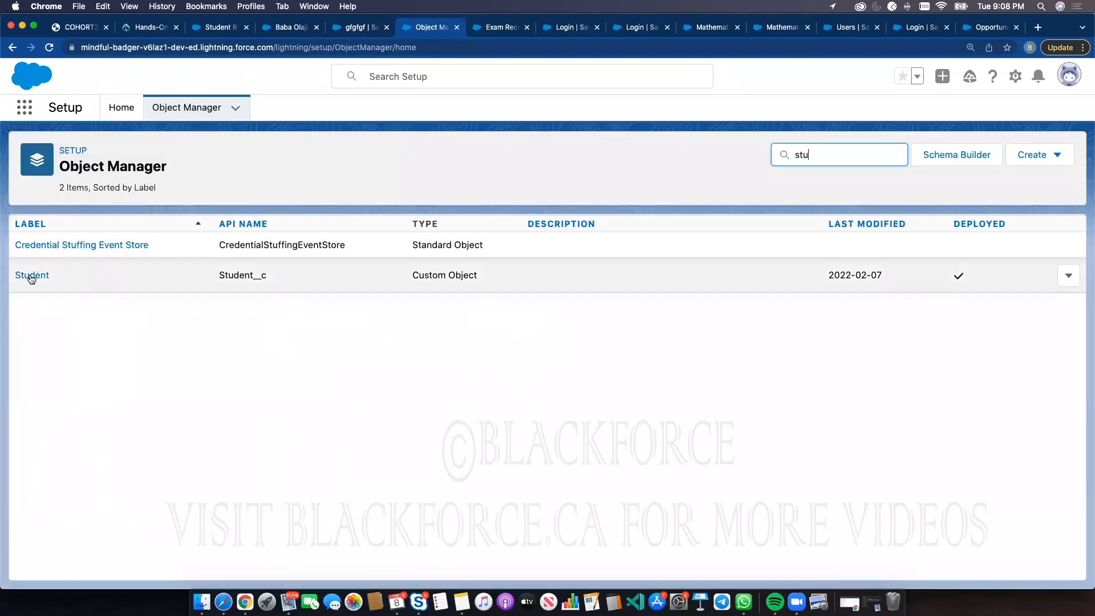
left_click(29, 274)
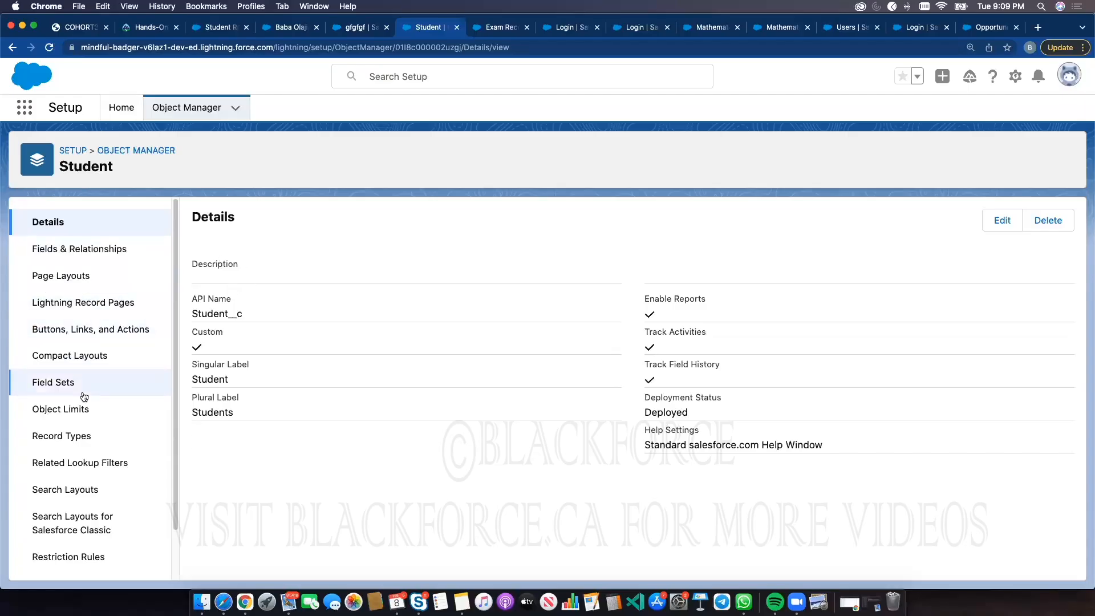
left_click(86, 435)
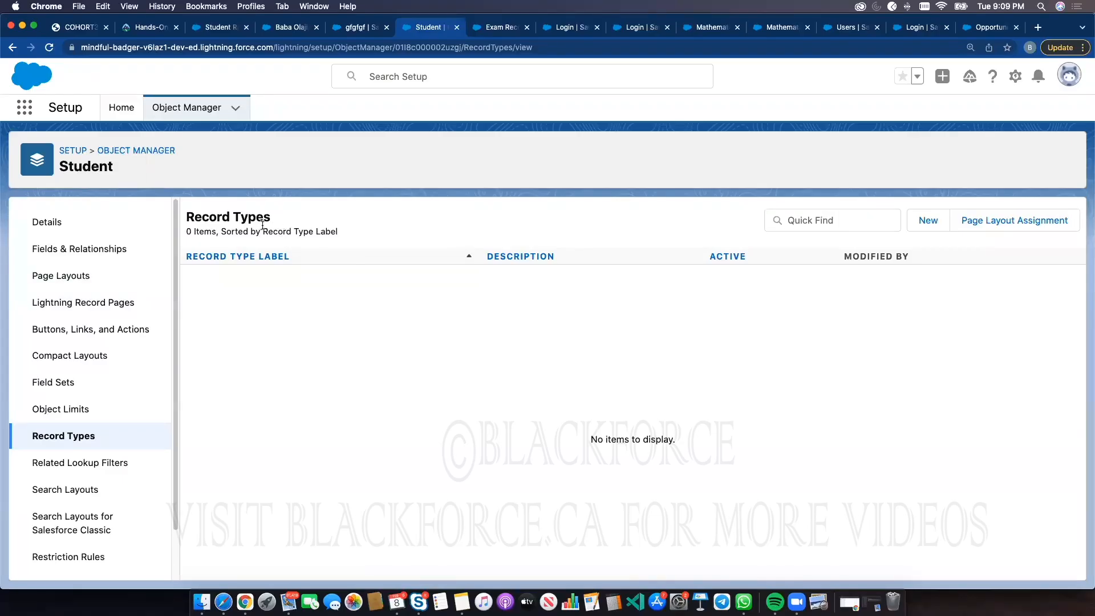
left_click(923, 221)
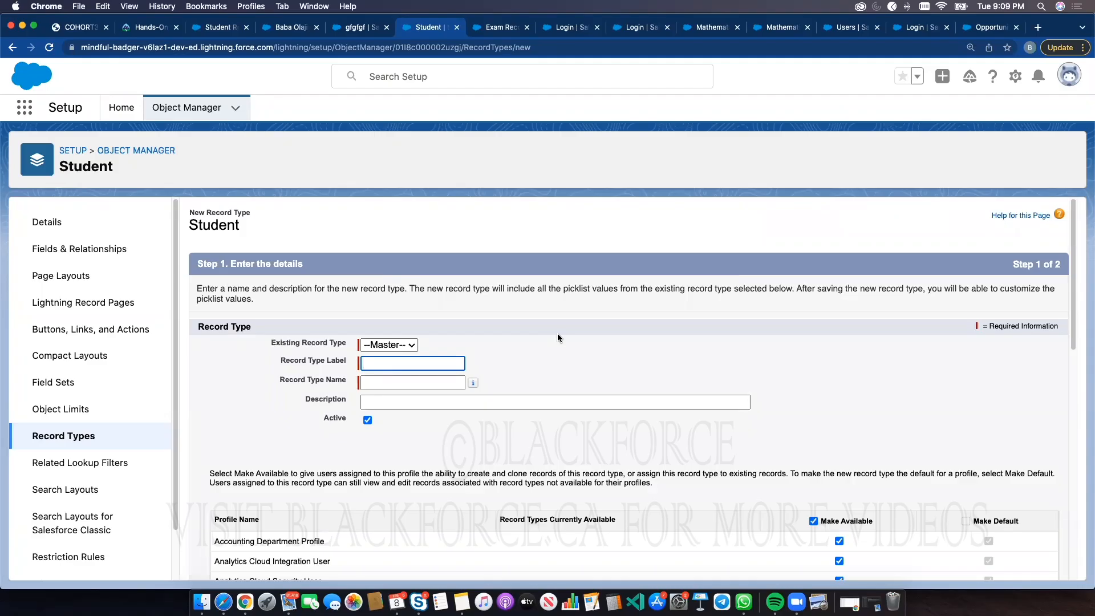
type("Undergraduate")
left_click(635, 333)
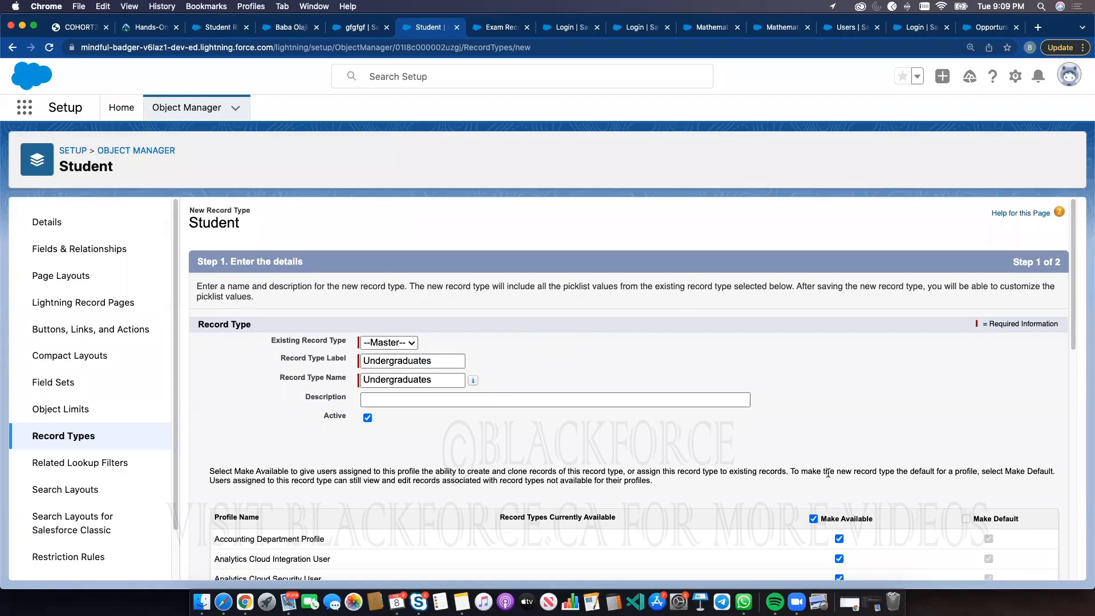
Make Undergraduates available to selected profiles including System Administrator, and save it with Student Layout for all profiles
scroll(818, 455, "down", 2)
left_click(813, 451)
left_click(838, 473)
scroll(836, 474, "down", 12)
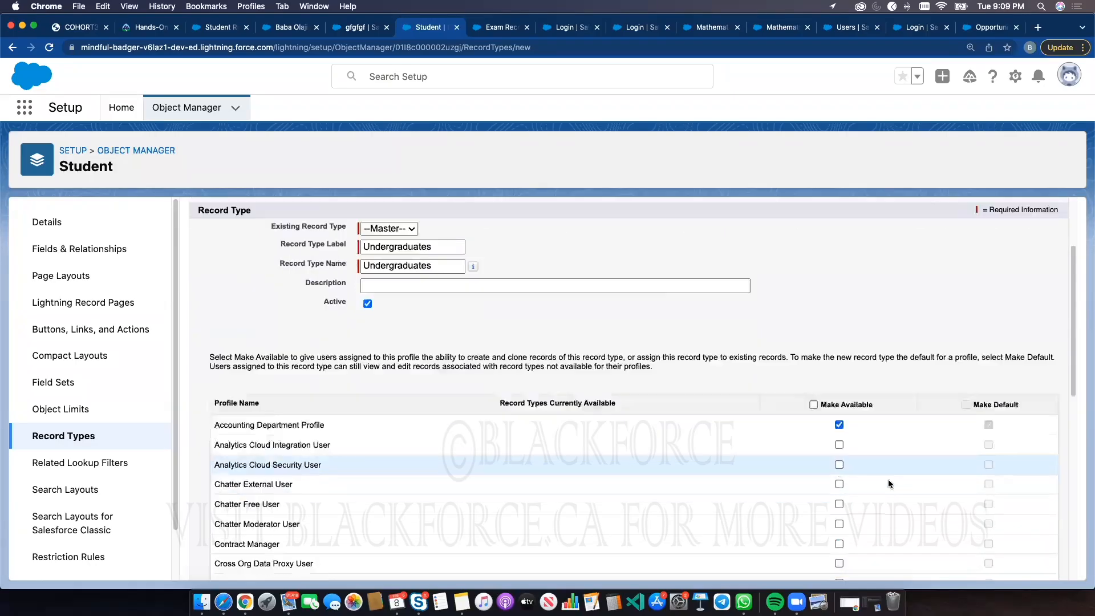
left_click(838, 468)
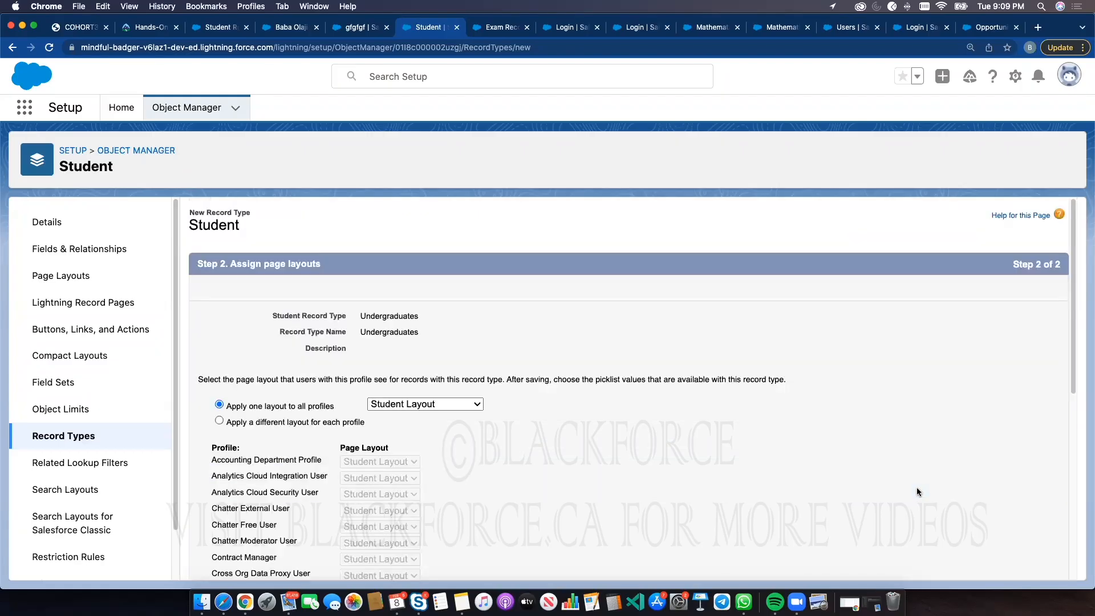
scroll(901, 488, "down", 6)
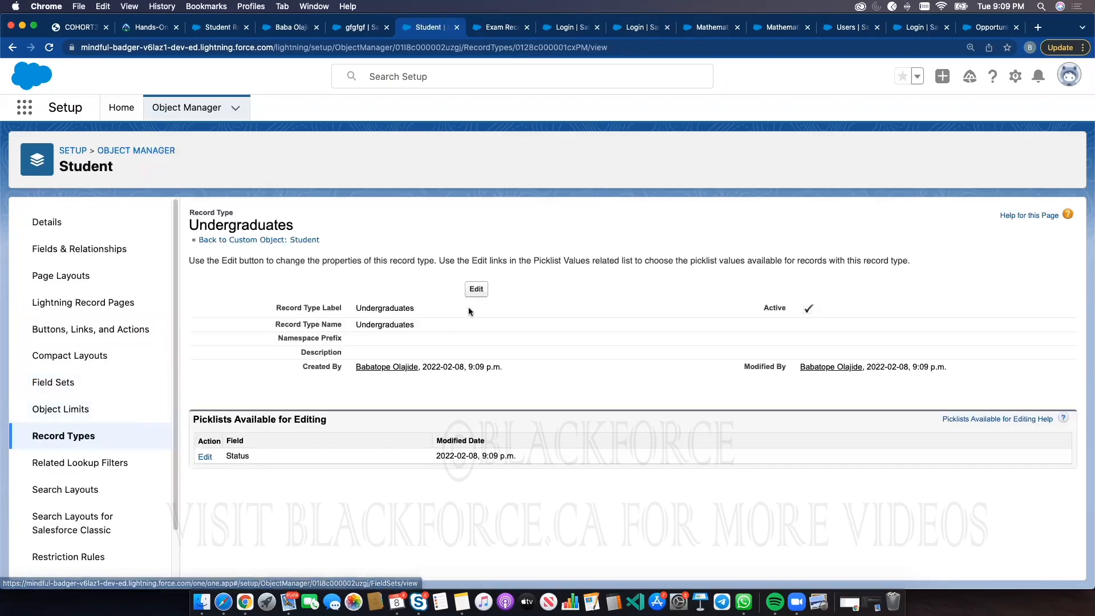
Create a second Student record type labelled Post Graduates, available to System Administrator, using Student Layout
left_click(81, 435)
left_click(929, 221)
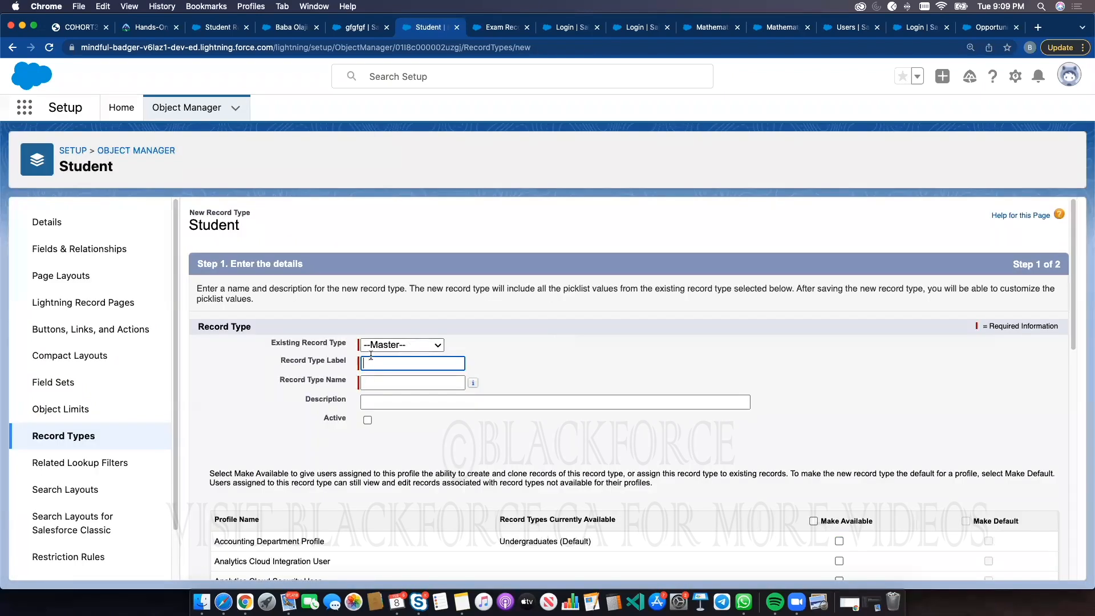
left_click(374, 359)
type("Post Graduates")
left_click(576, 346)
scroll(701, 427, "down", 1)
left_click(838, 517)
scroll(856, 502, "down", 10)
left_click(839, 469)
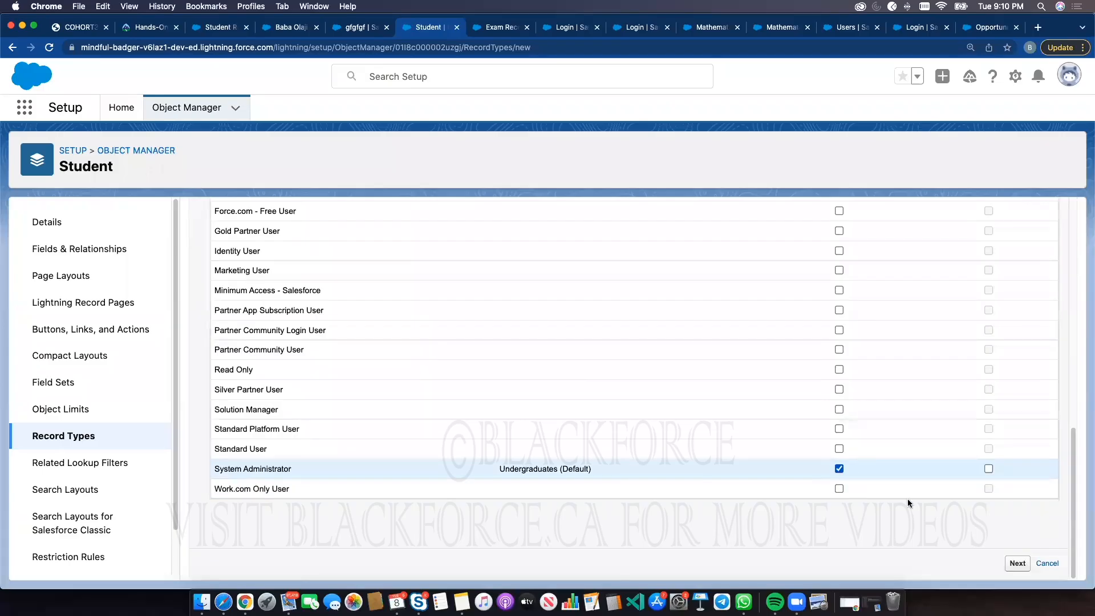
left_click(1019, 563)
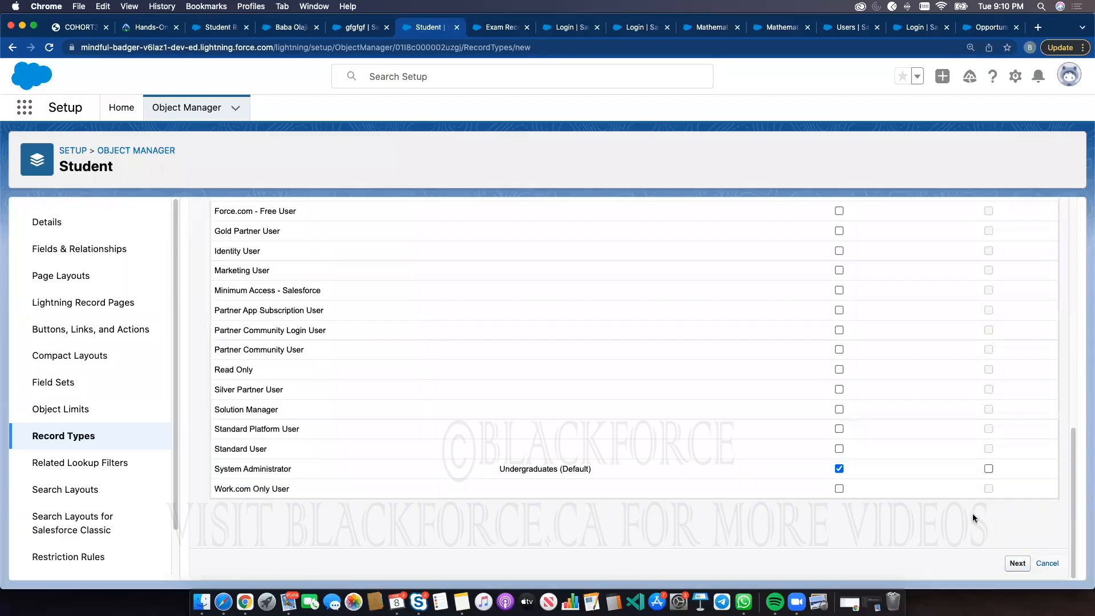
scroll(958, 507, "down", 10)
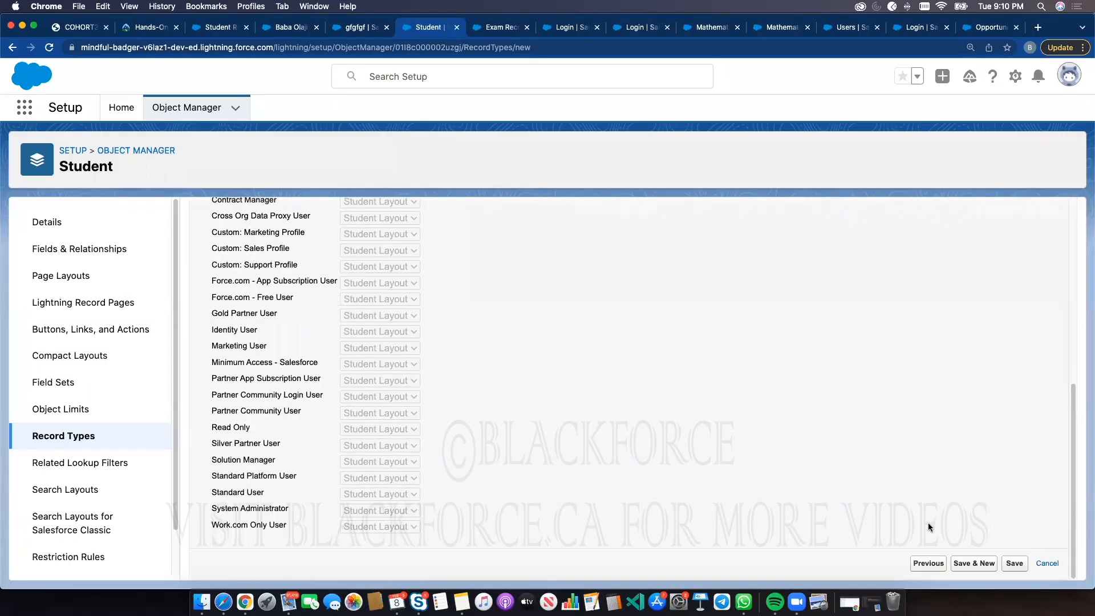
left_click(1014, 563)
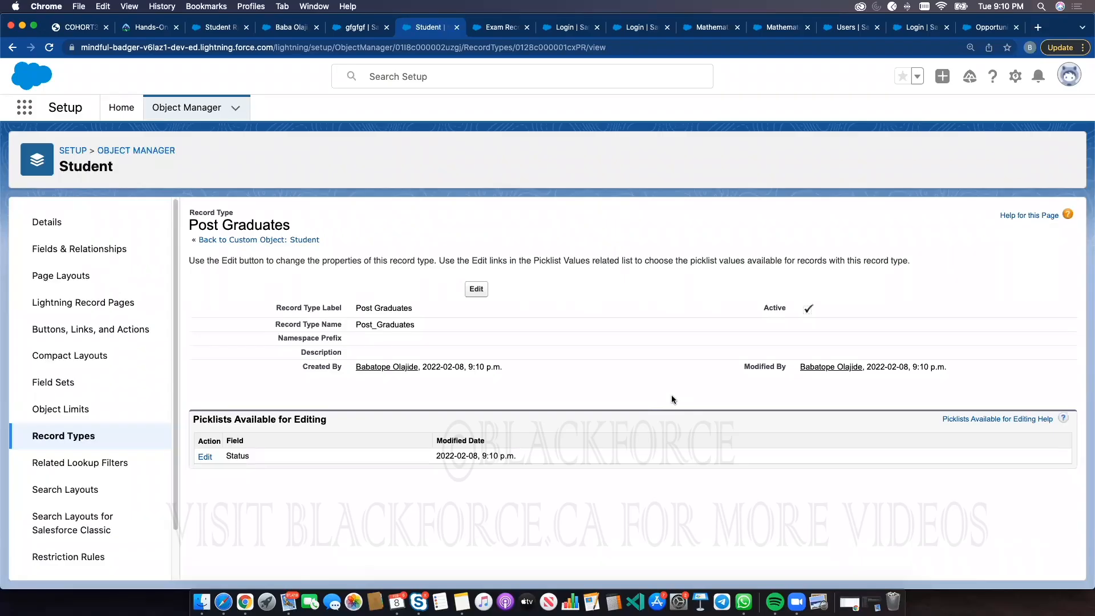
Begin a new custom field on the Student object with the Picklist data type
left_click(94, 249)
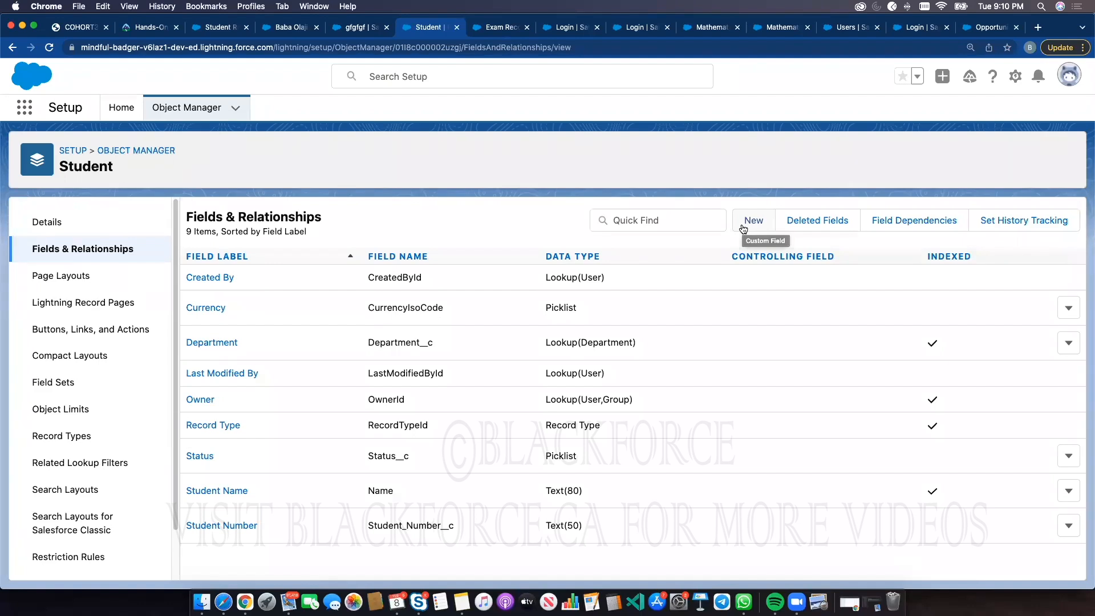
left_click(743, 227)
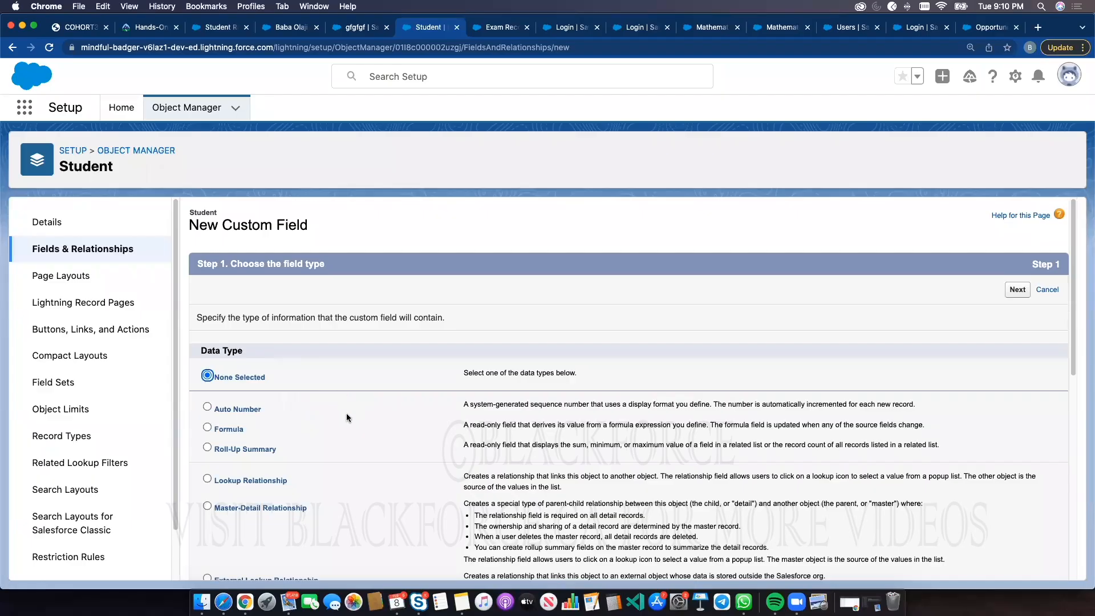
scroll(347, 413, "down", 10)
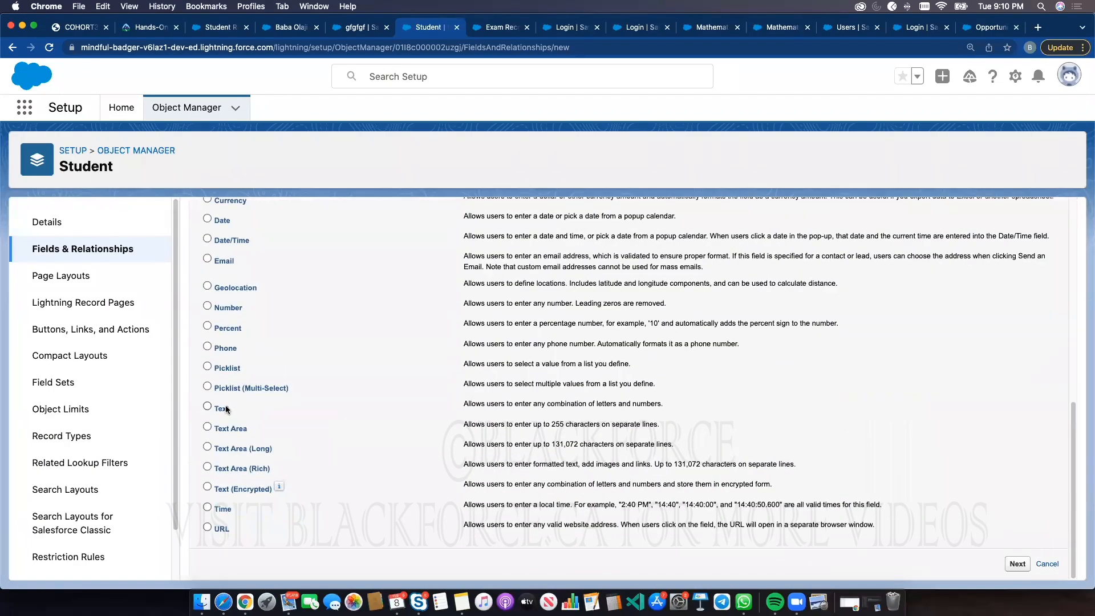
scroll(231, 389, "up", 5)
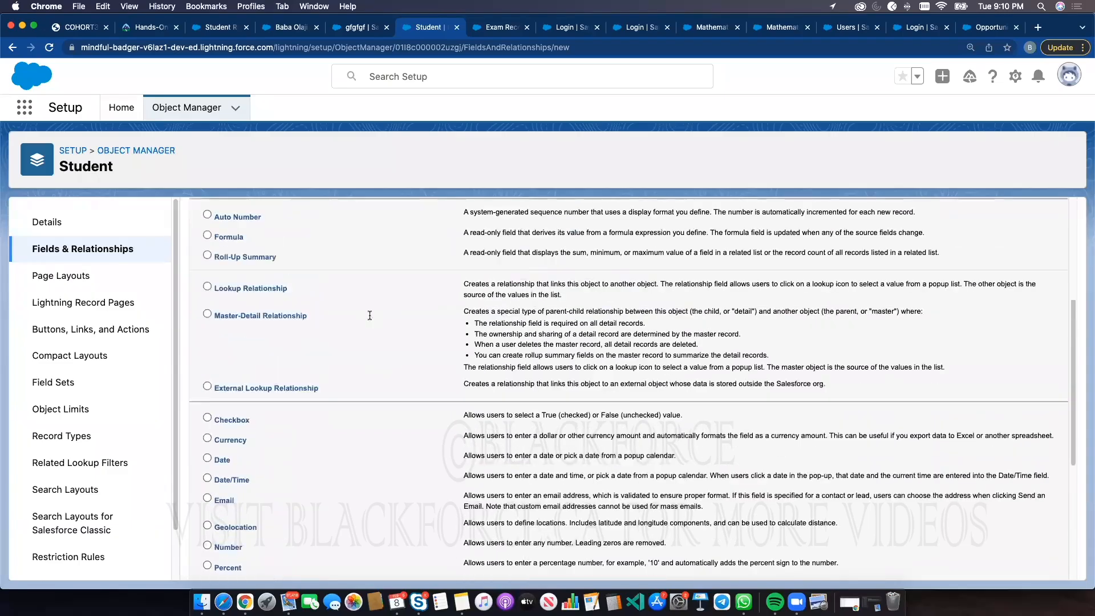
scroll(369, 315, "up", 4)
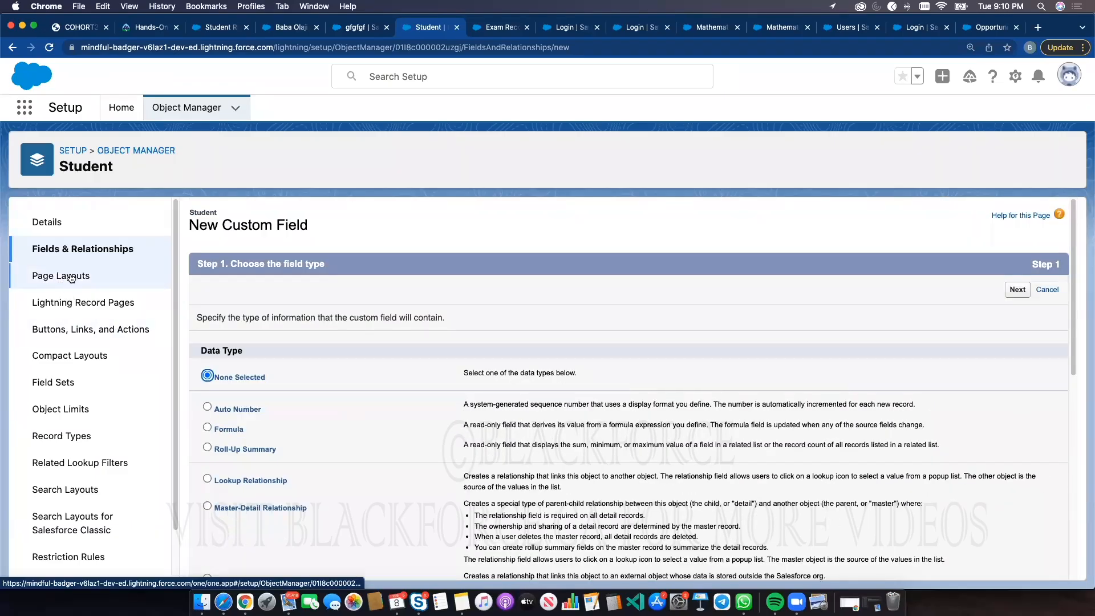
scroll(358, 432, "down", 5)
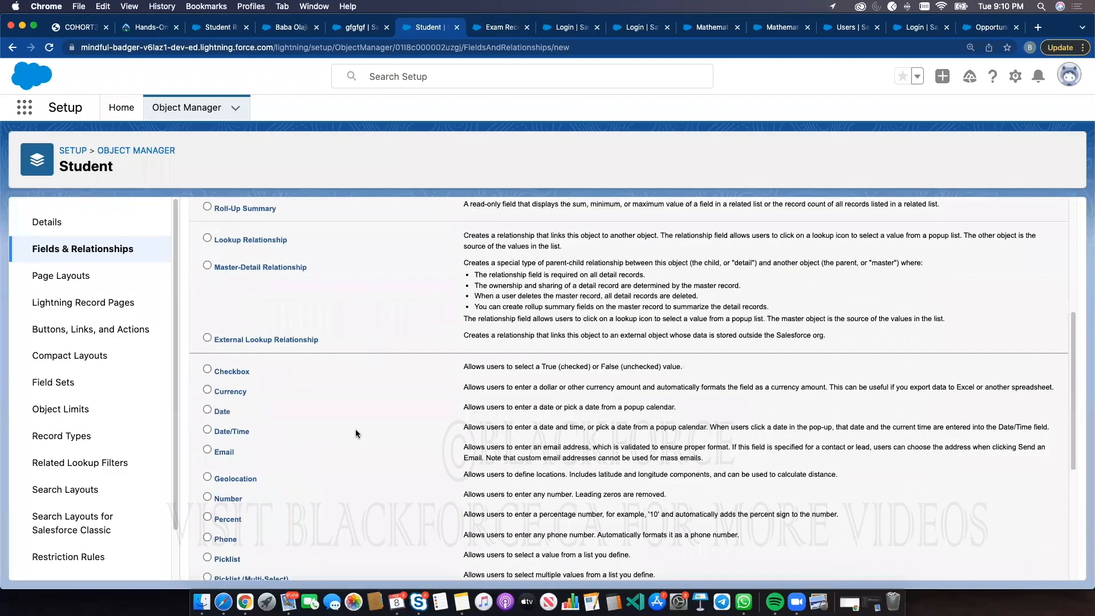
scroll(356, 433, "down", 4)
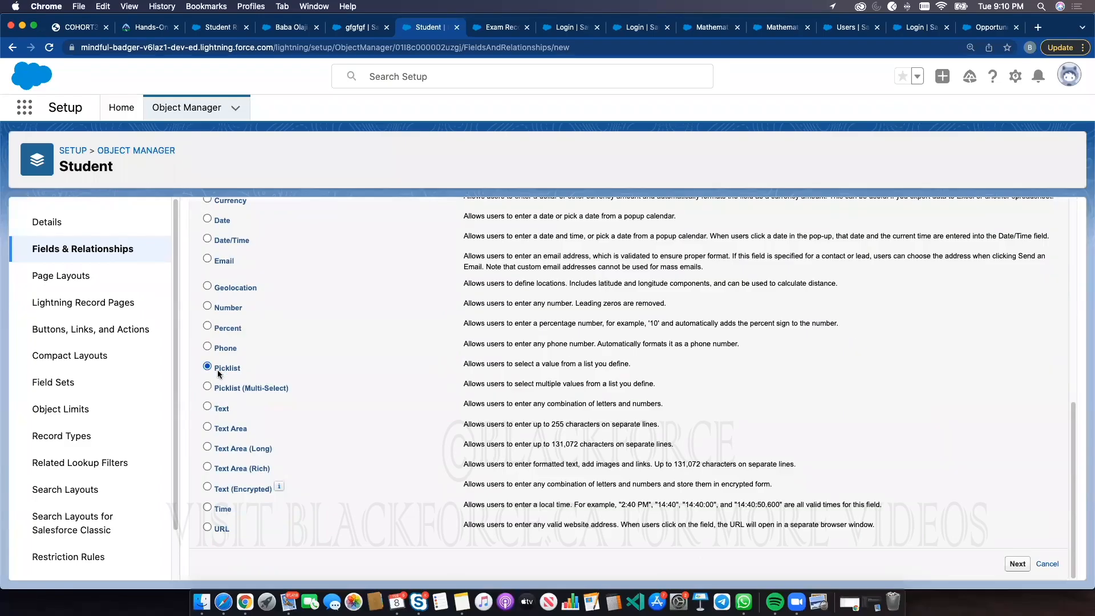
left_click(1018, 563)
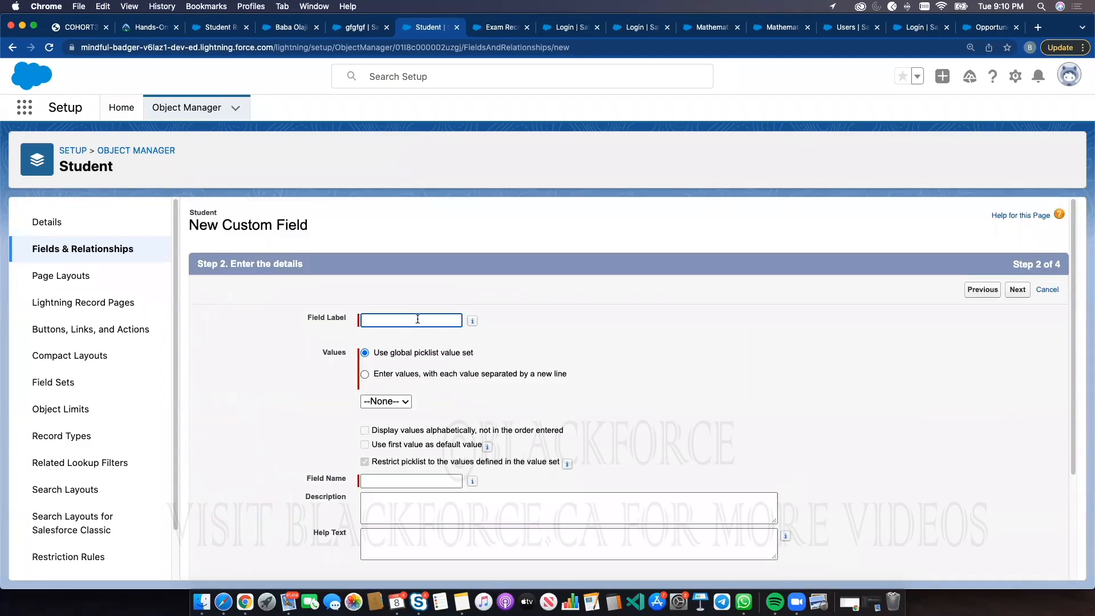
Label the new picklist field Assessment Required, correcting the spelling of Assessment
left_click(418, 319)
type("Assesment Required")
right_click(385, 320)
left_click(405, 328)
left_click(587, 318)
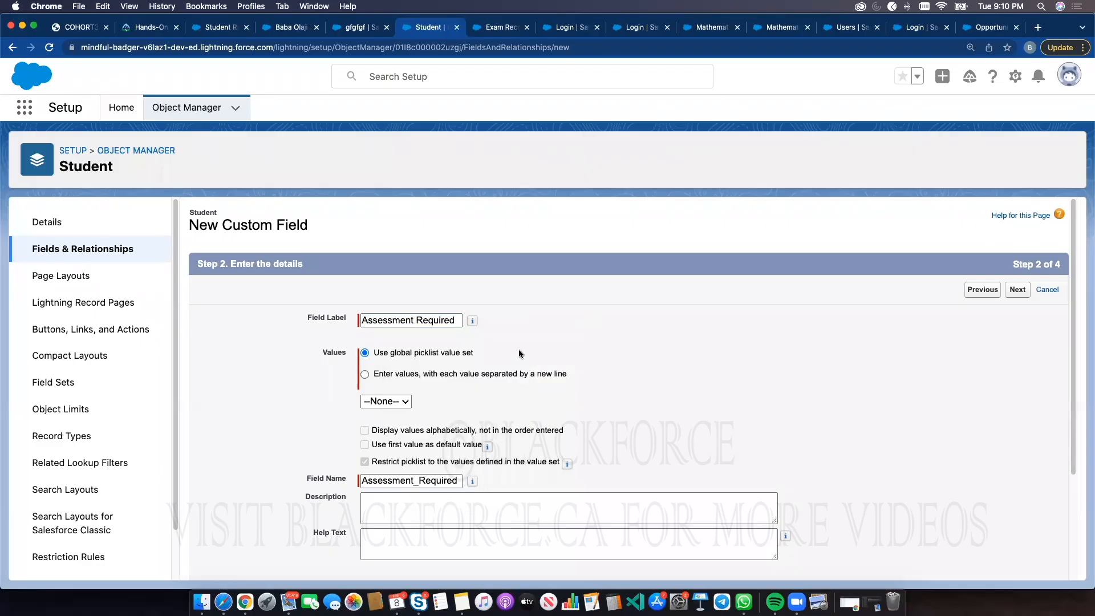
Enter picklist values GCSE, A-LEVELS, GMAT, IELTS and DEGREE, then save the field with default security and layouts
left_click(418, 377)
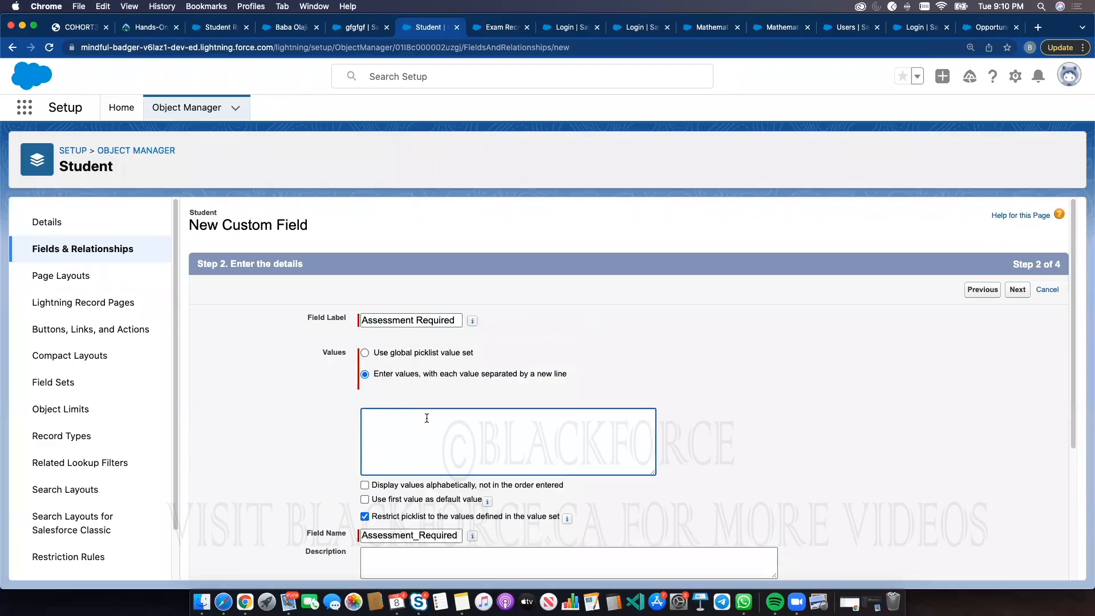
type("GCSE")
key("Return")
type("A-LEVELS")
key("Return")
type("GMAT ")
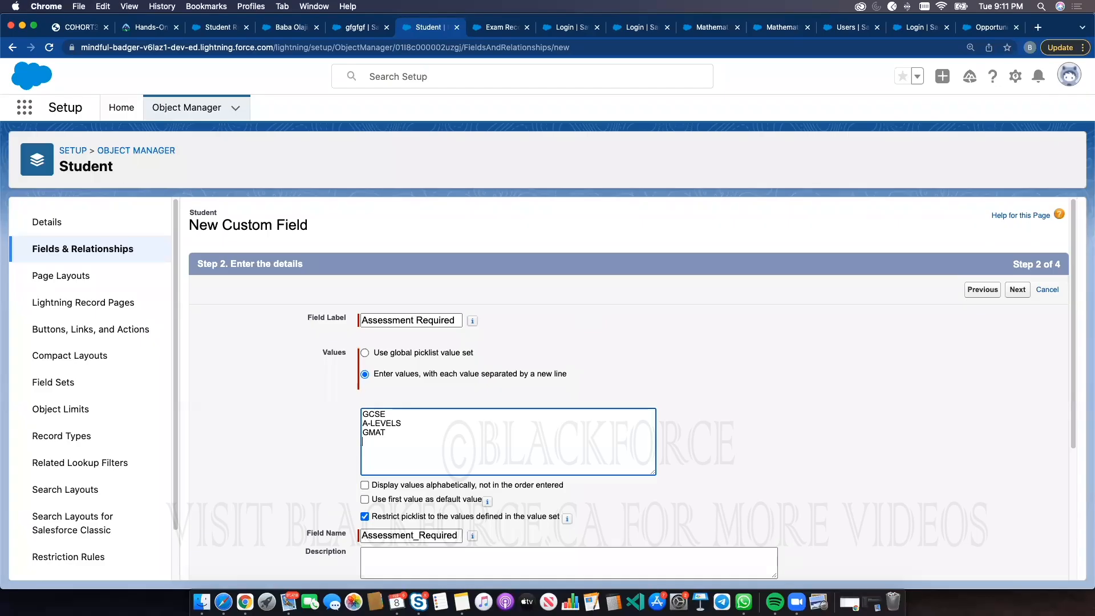
type("IELTS ")
type("DEGREE")
left_click(370, 440)
scroll(713, 433, "down", 5)
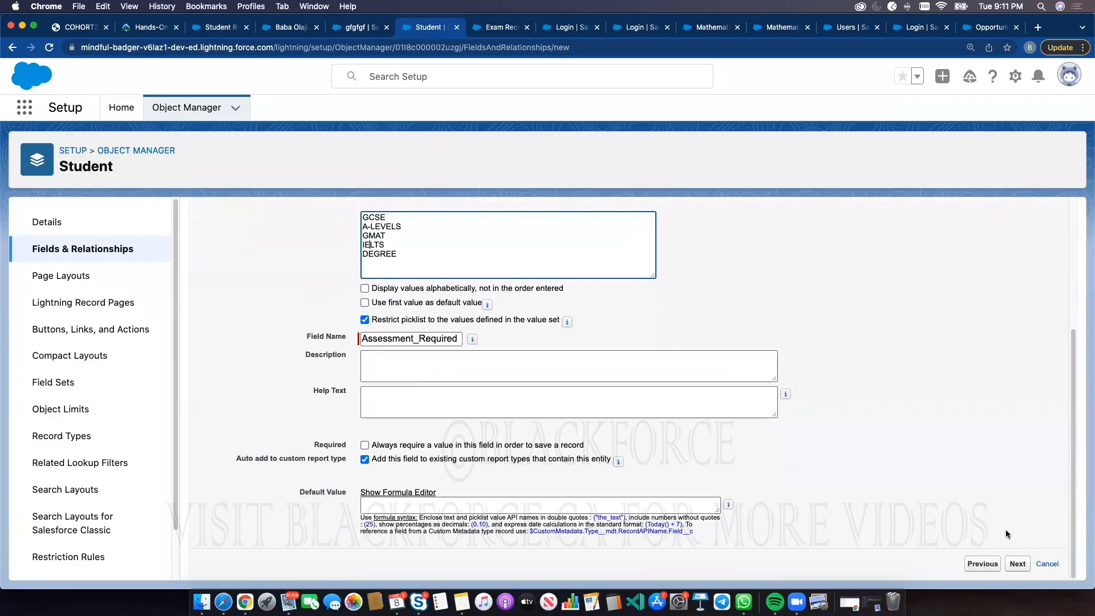
left_click(1020, 563)
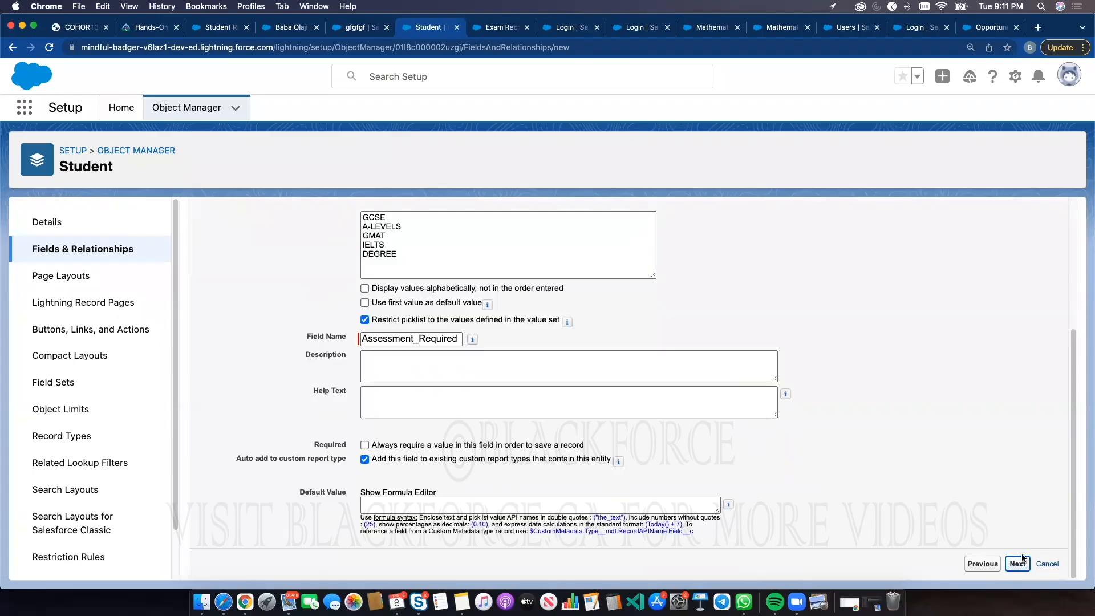
left_click(1019, 289)
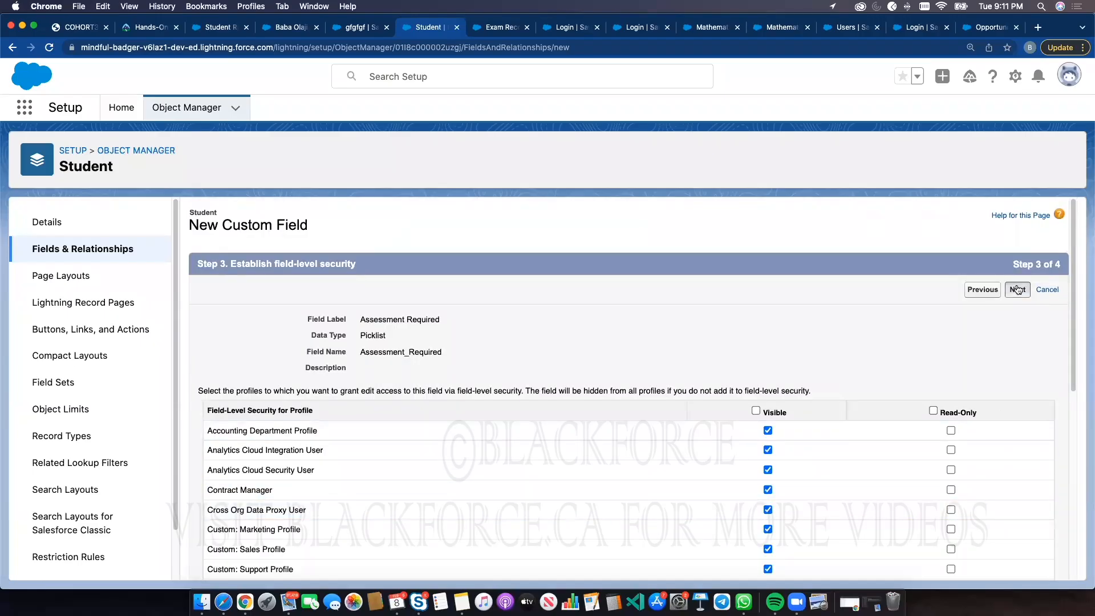
left_click(1023, 502)
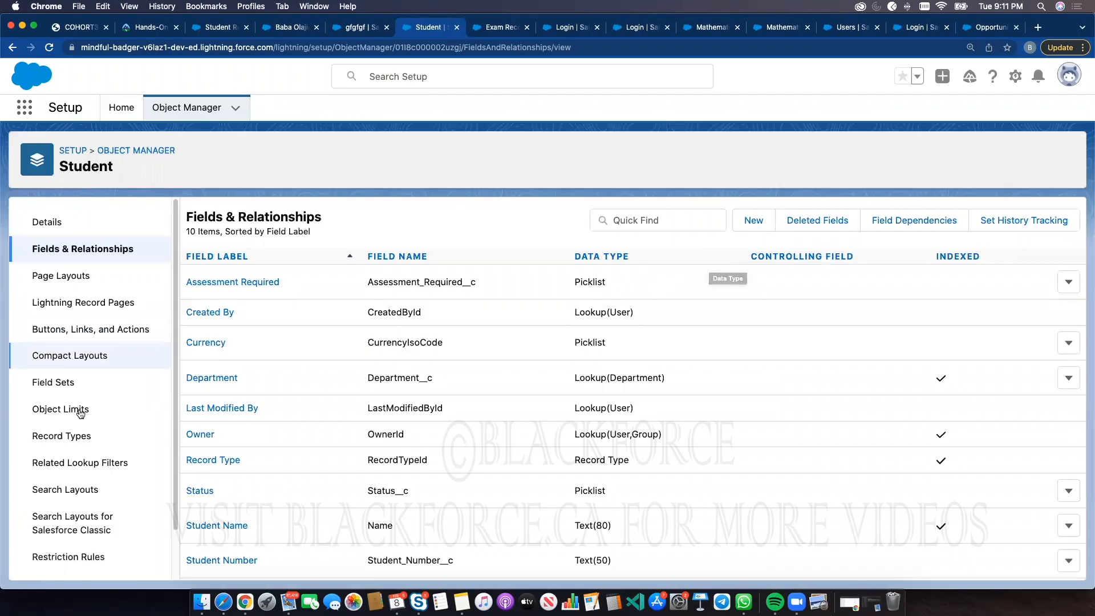
Open a new Undergraduates student record to check the Assessment Required picklist options, then close the form
left_click(77, 438)
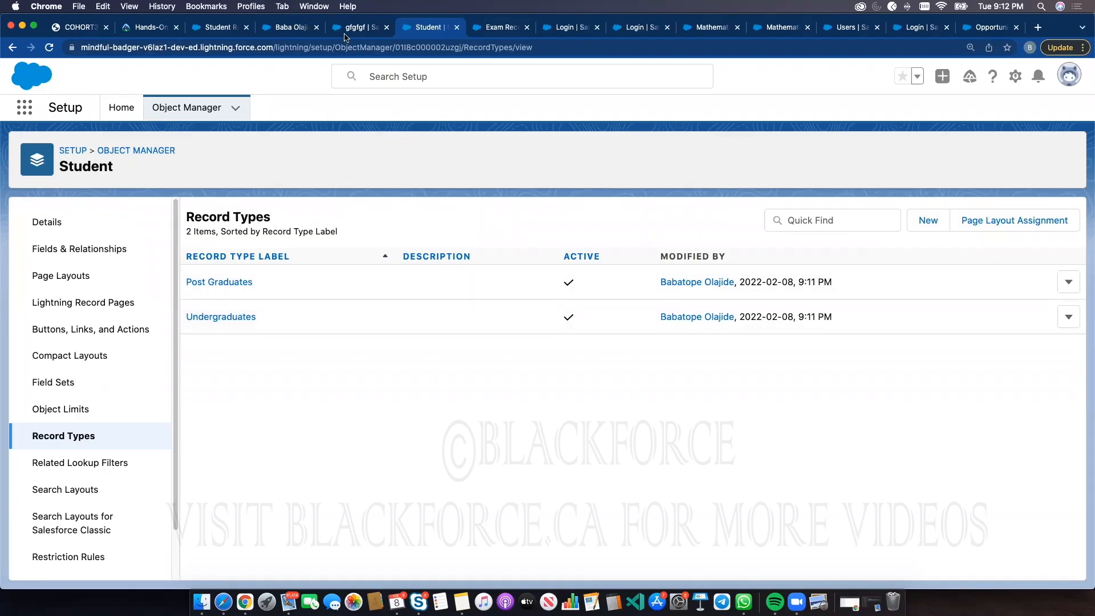
left_click(345, 28)
left_click(167, 108)
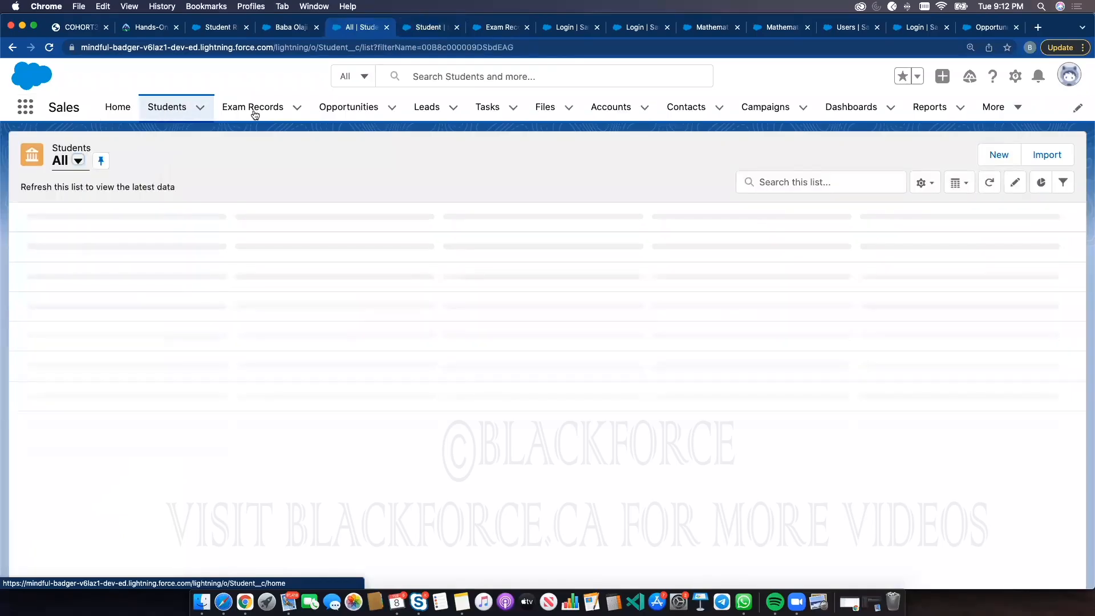
left_click(840, 153)
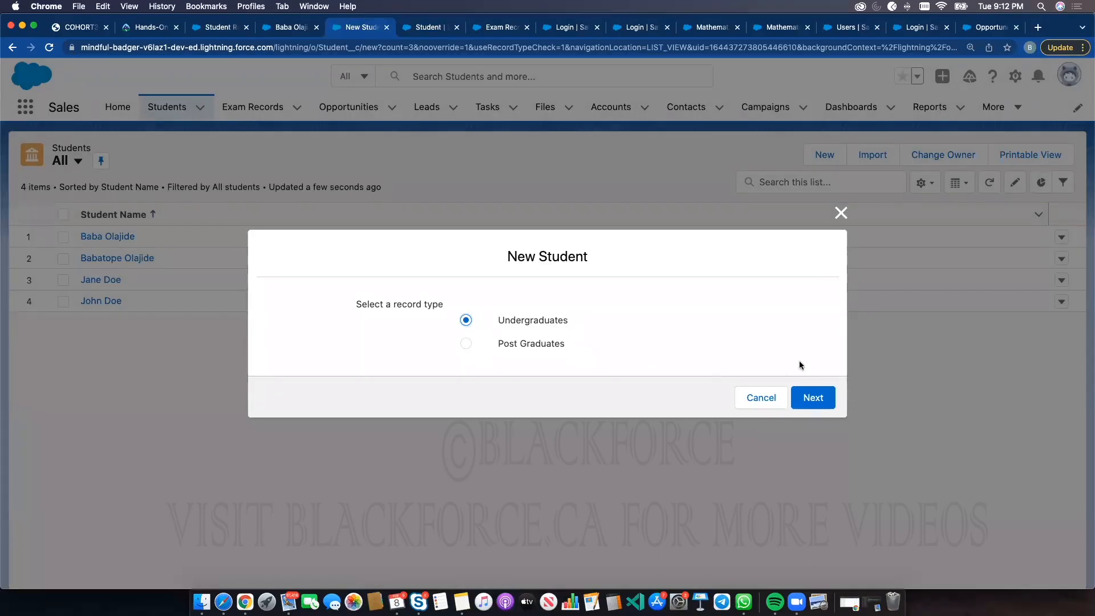
left_click(815, 399)
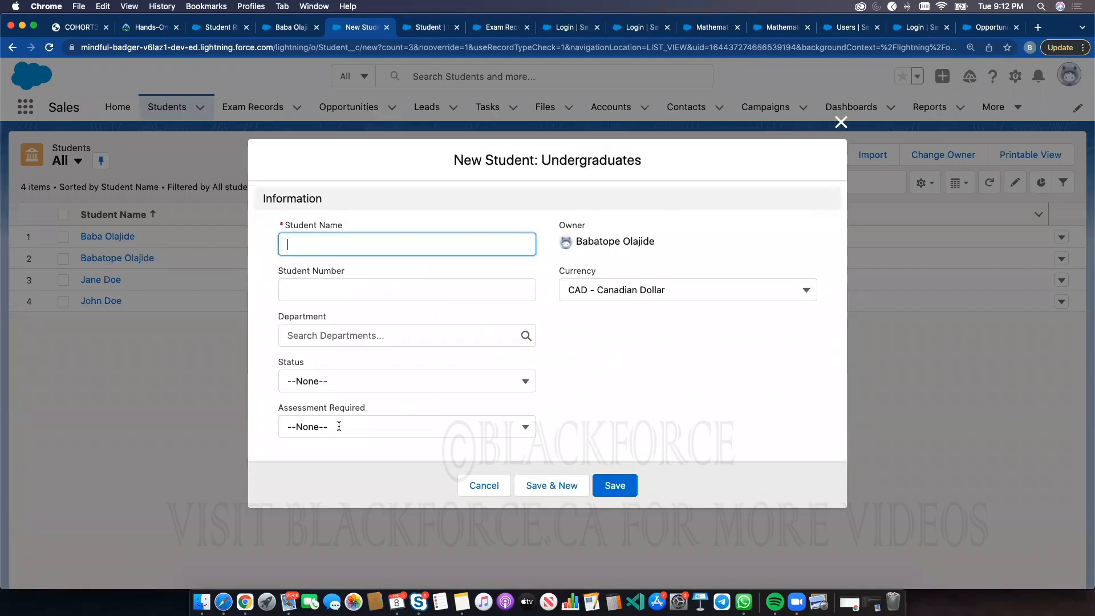
left_click(339, 429)
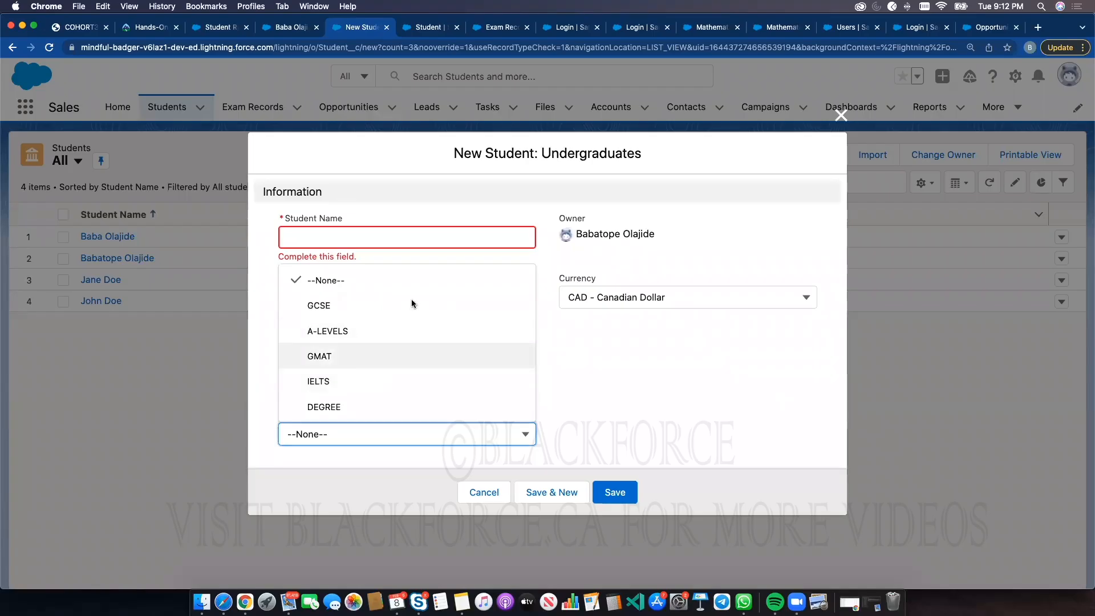
left_click(838, 120)
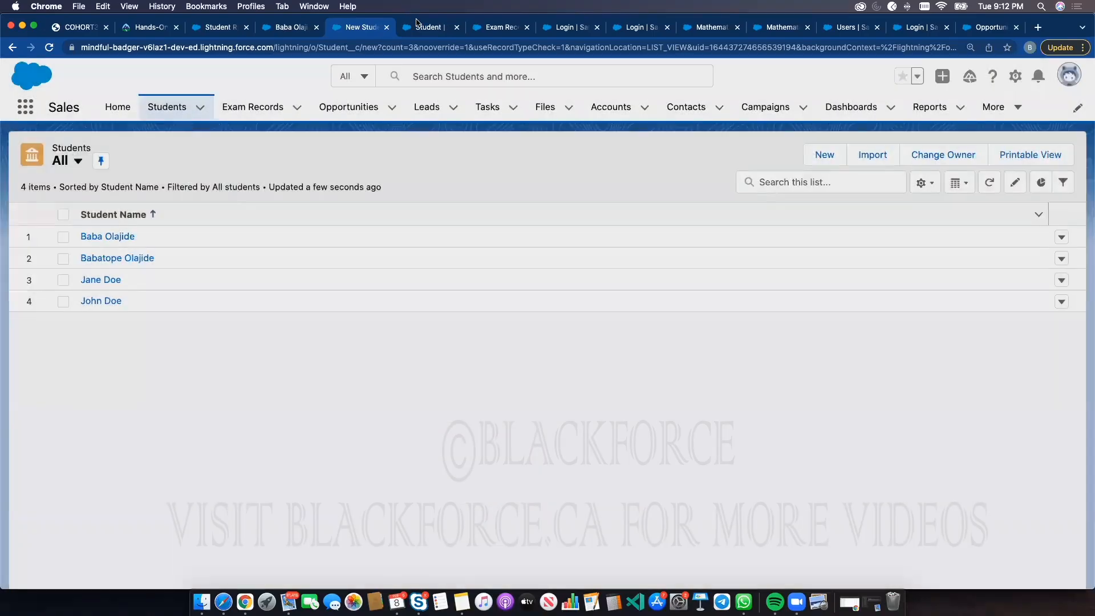
Remove GCSE and A-LEVELS from the Assessment Required values of the Post Graduates record type and save
left_click(419, 27)
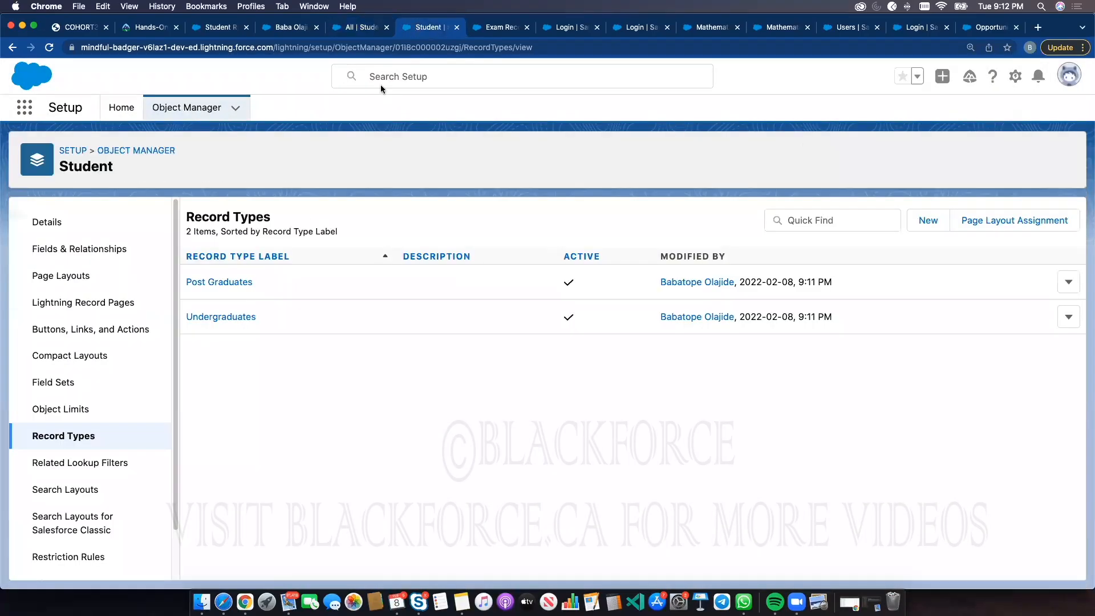
left_click(229, 286)
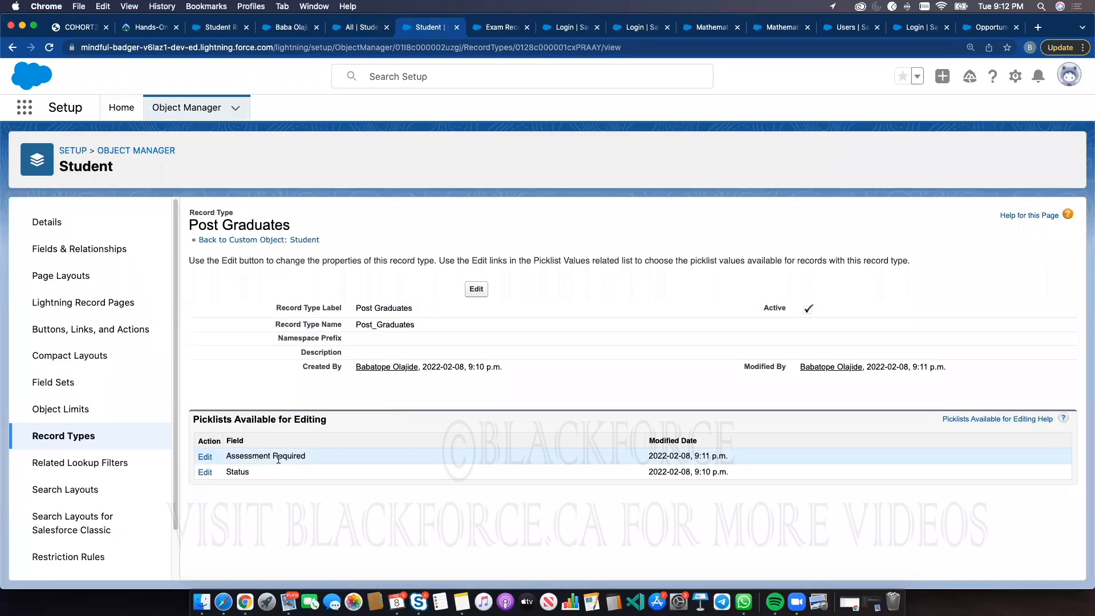
left_click(201, 457)
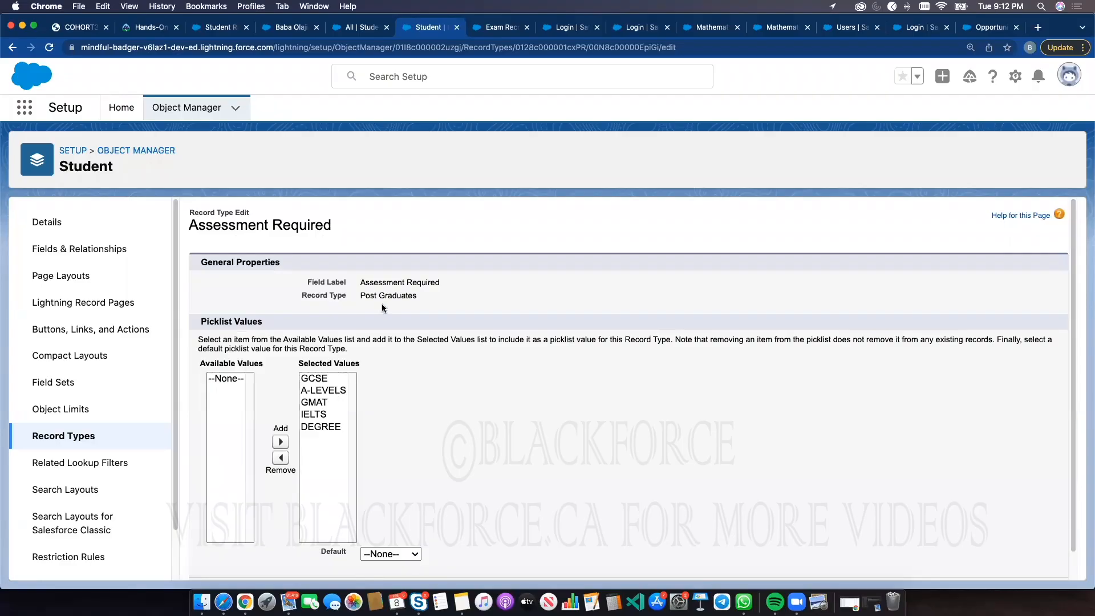
left_click(315, 378)
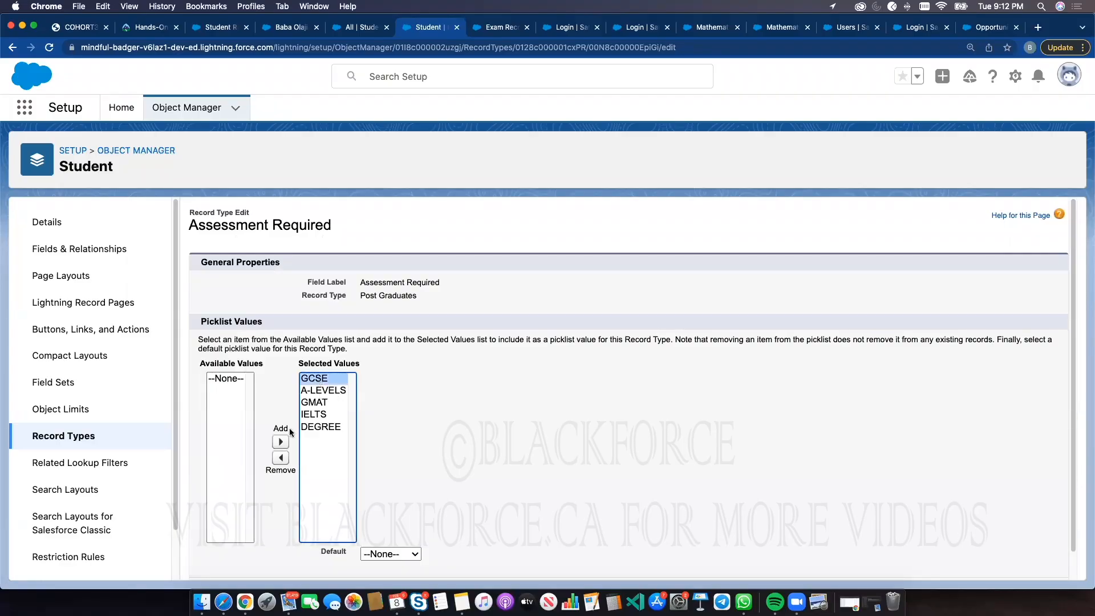
left_click(280, 457)
left_click(323, 378)
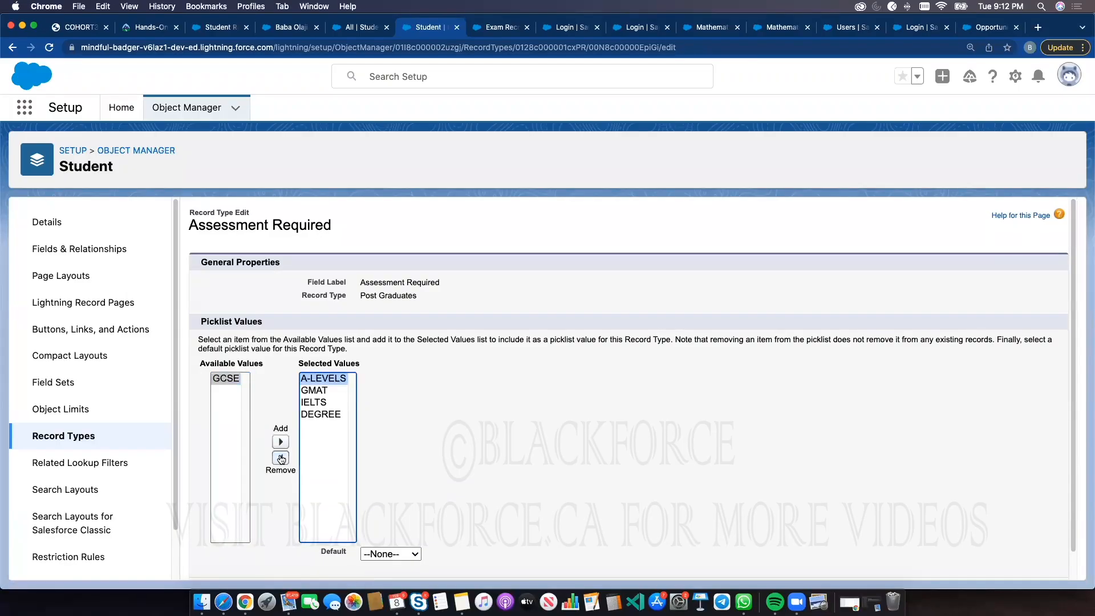
left_click(281, 457)
left_click(316, 381)
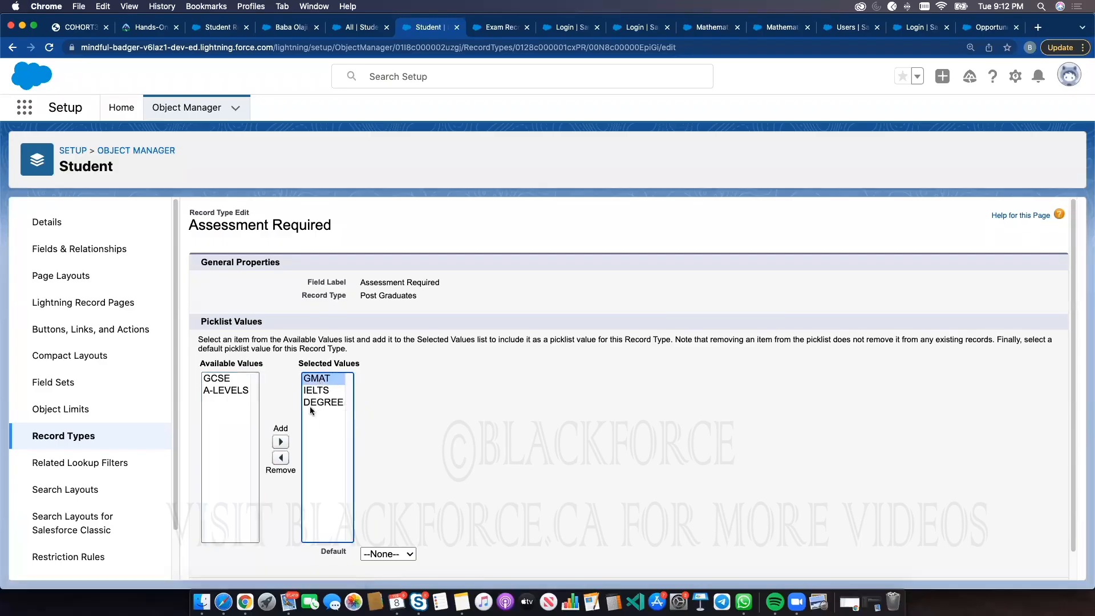
left_click(330, 404)
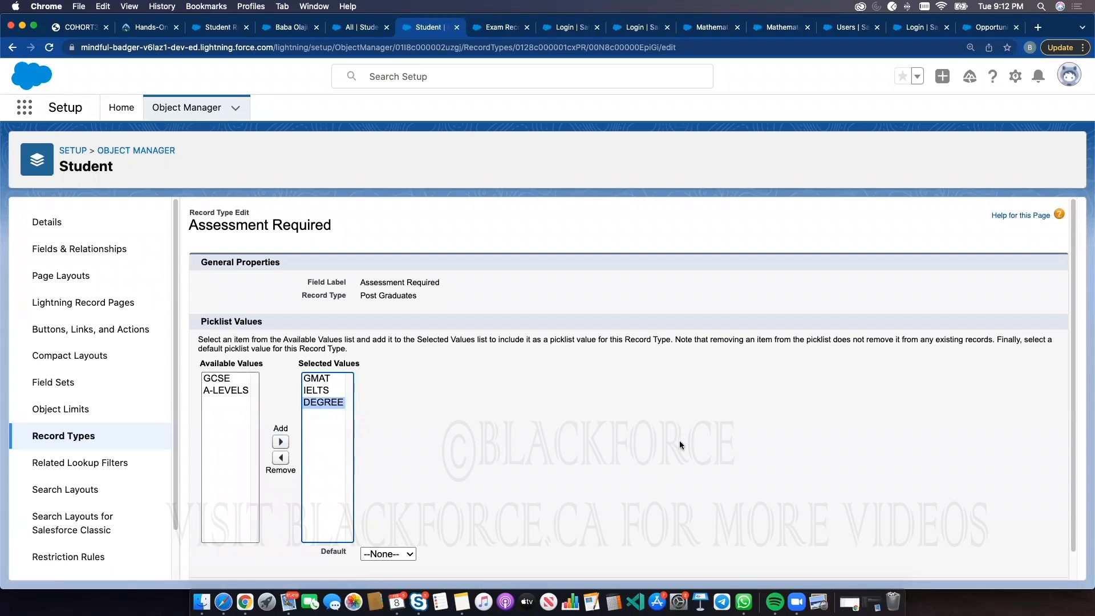
scroll(679, 444, "down", 1)
left_click(464, 560)
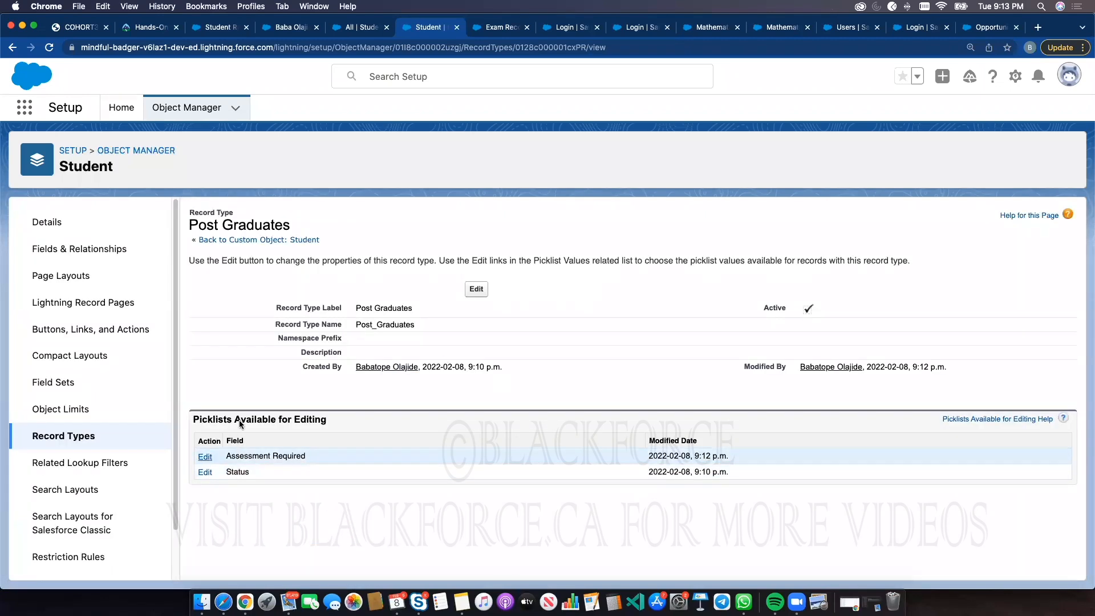
left_click(76, 435)
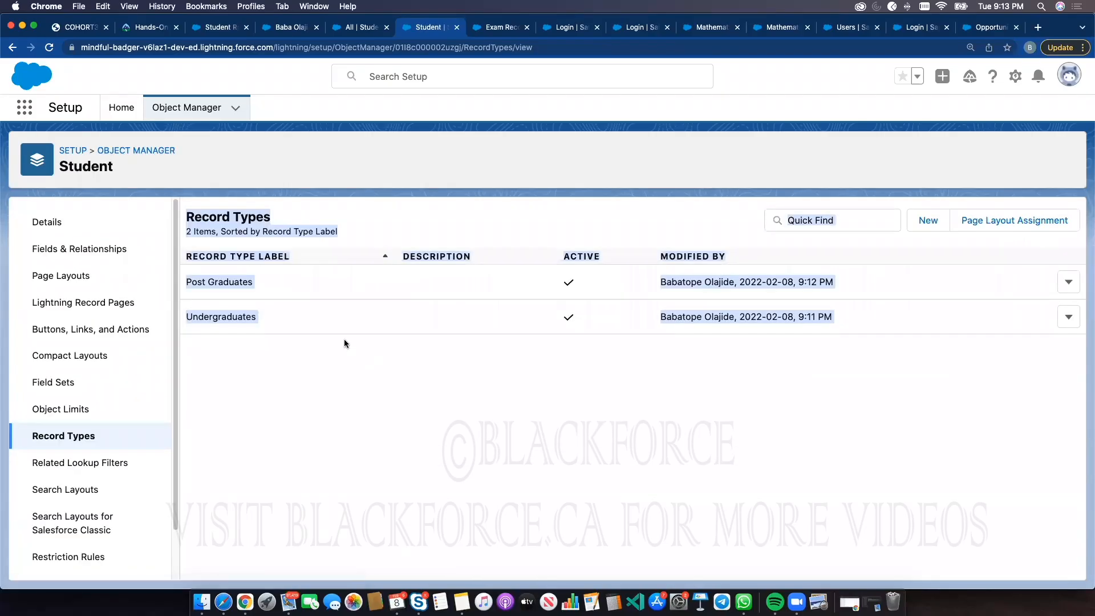
left_click(234, 317)
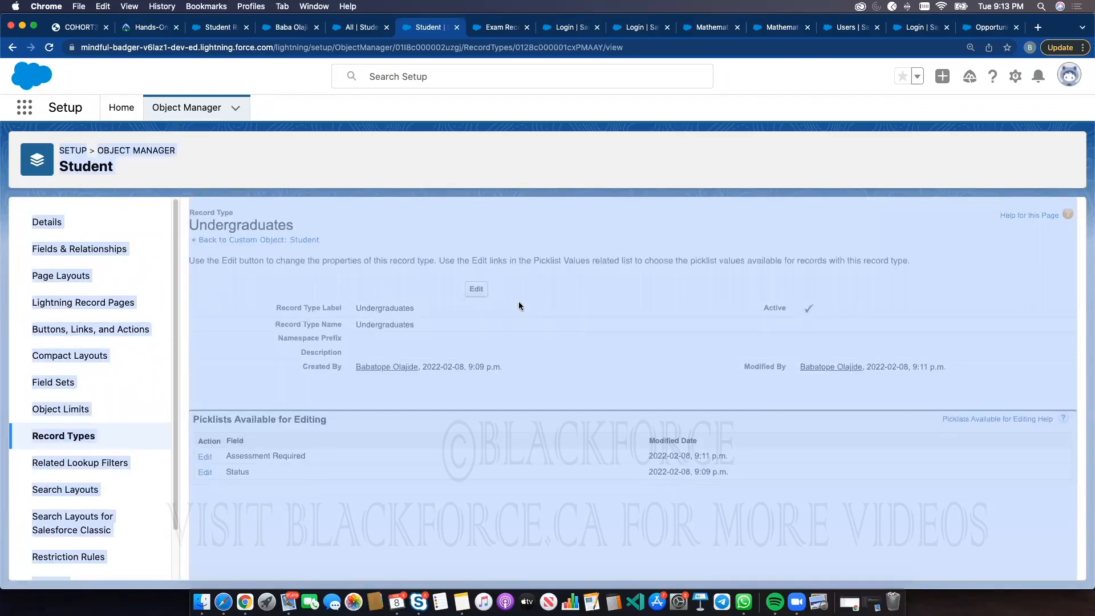
left_click(476, 289)
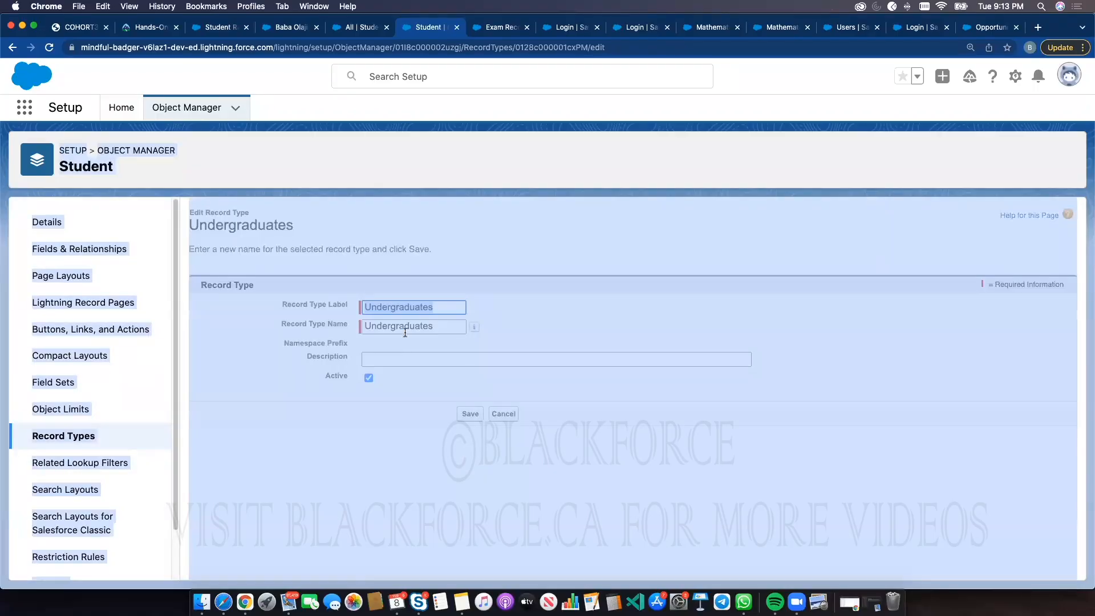
left_click(502, 412)
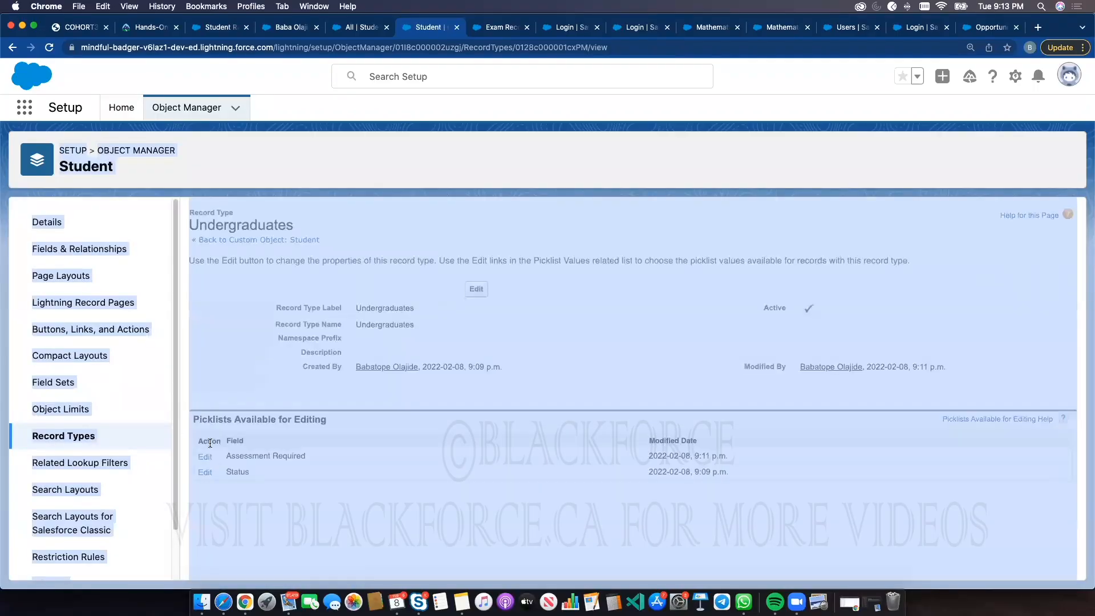
left_click(204, 456)
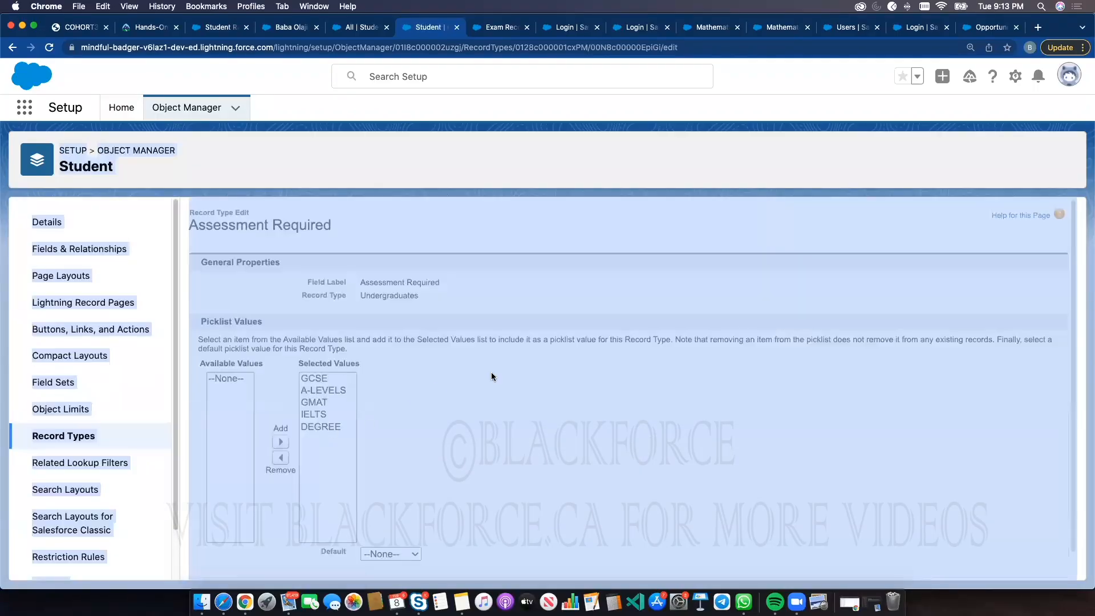
left_click(128, 436)
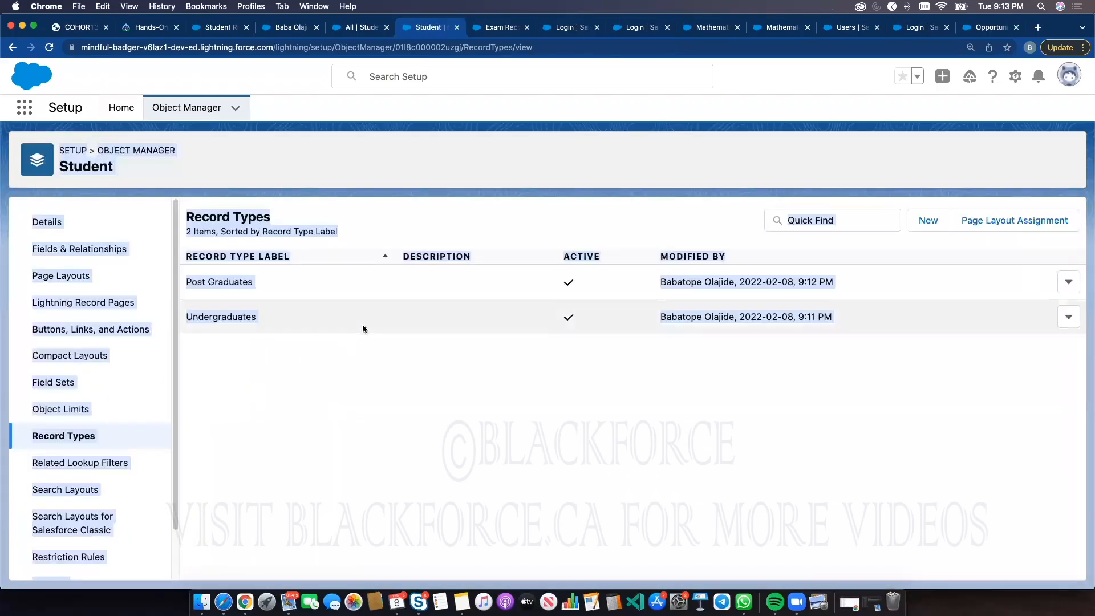
Remove GMAT and DEGREE from the Assessment Required values of the Undergraduates record type and save
left_click(211, 317)
left_click(205, 457)
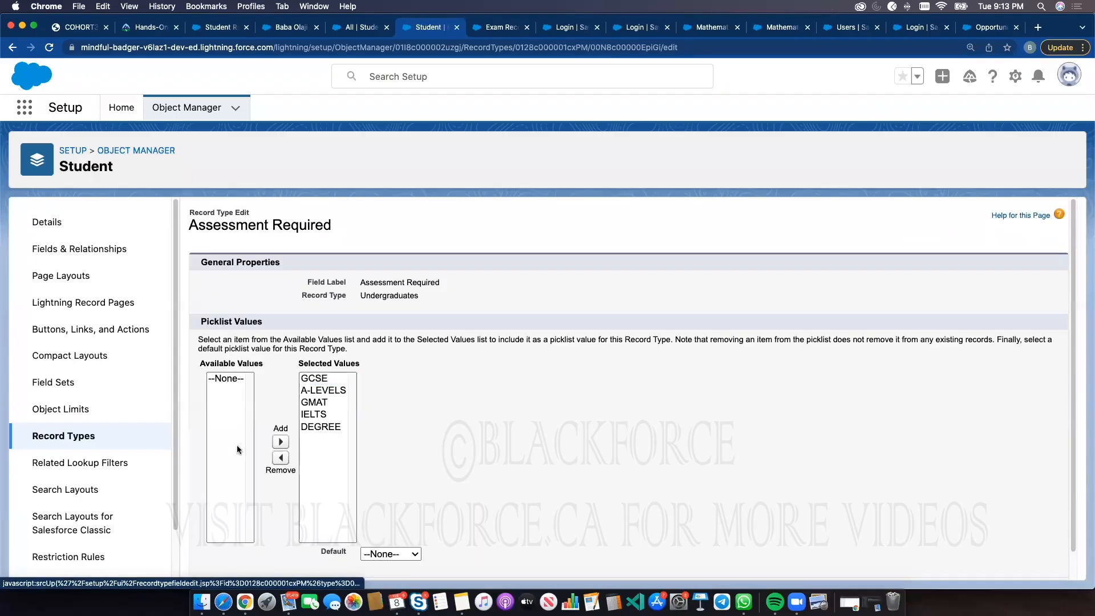
left_click(314, 379)
left_click(315, 391)
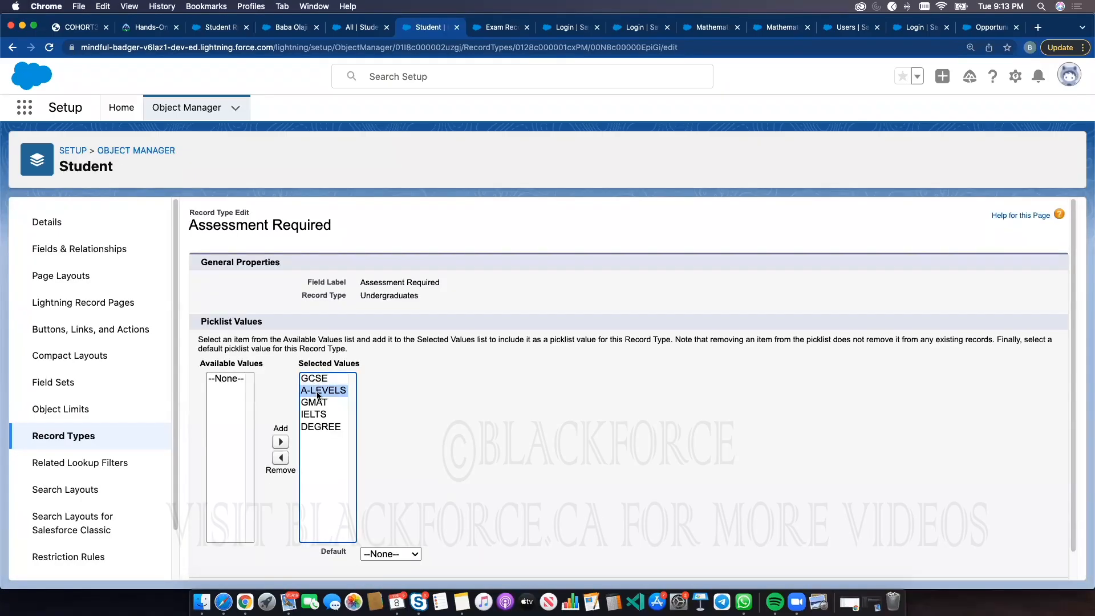
left_click(316, 405)
left_click(280, 457)
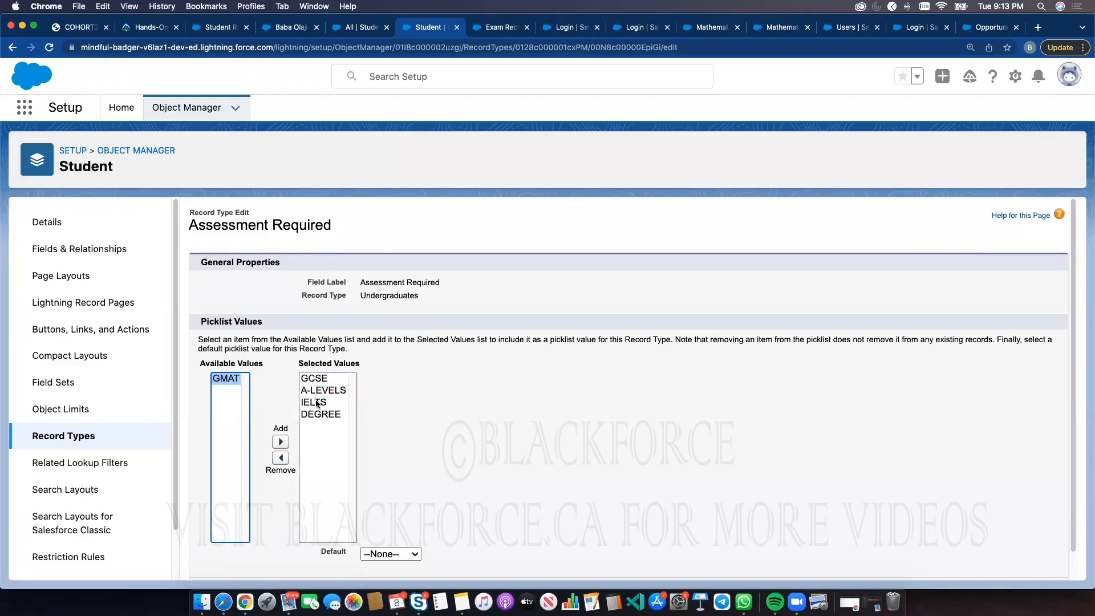
left_click(315, 415)
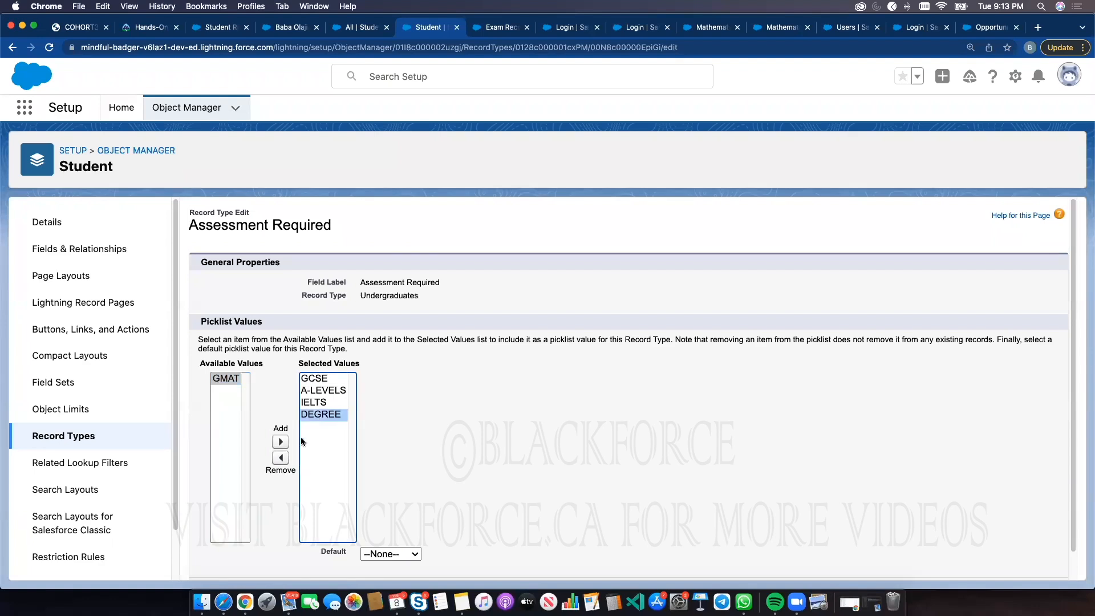
left_click(281, 457)
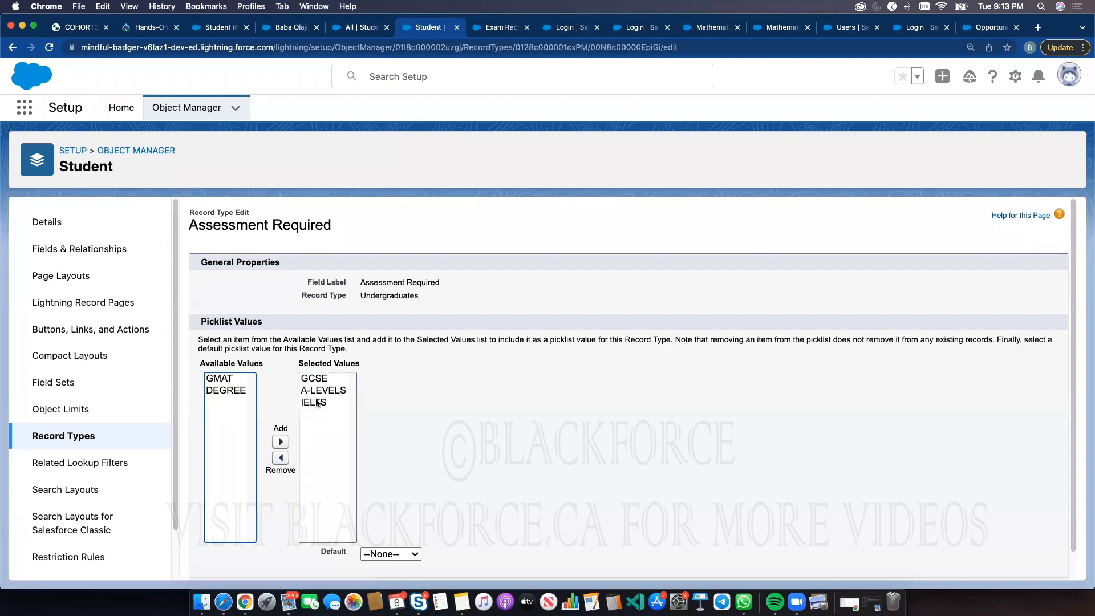
scroll(563, 382, "down", 2)
left_click(466, 564)
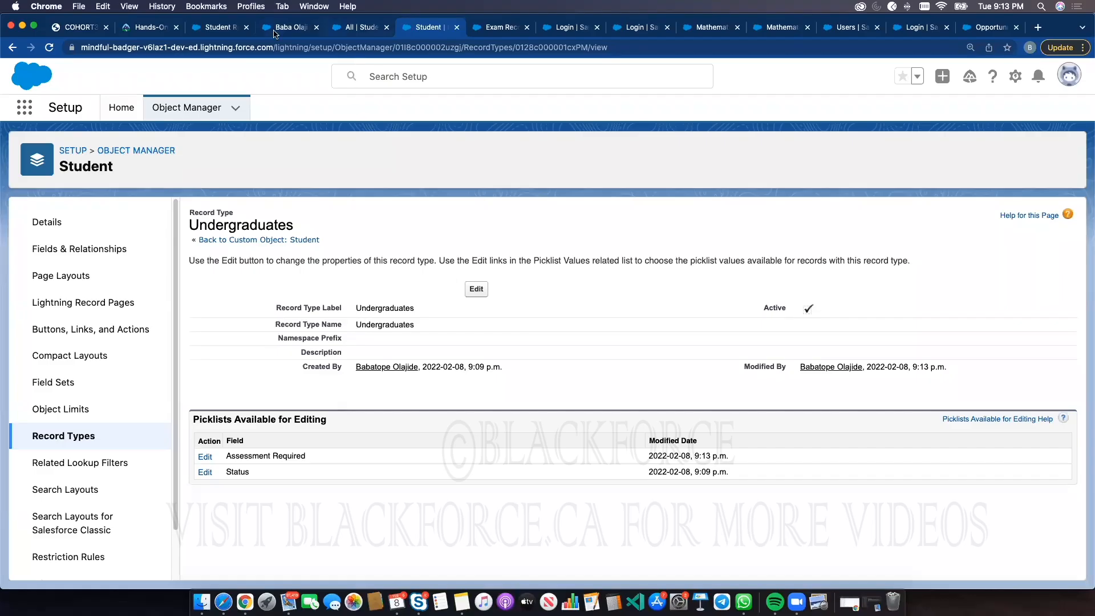
Open a new Post Graduates student record to check its Assessment Required picklist options, then close the form
left_click(336, 29)
left_click(171, 108)
left_click(844, 162)
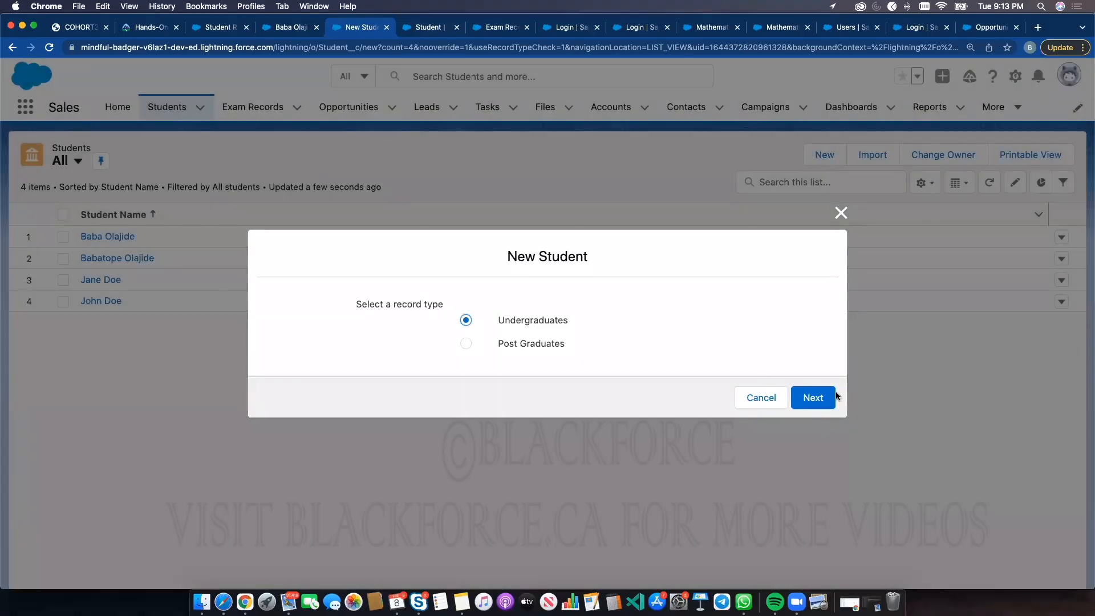
left_click(819, 395)
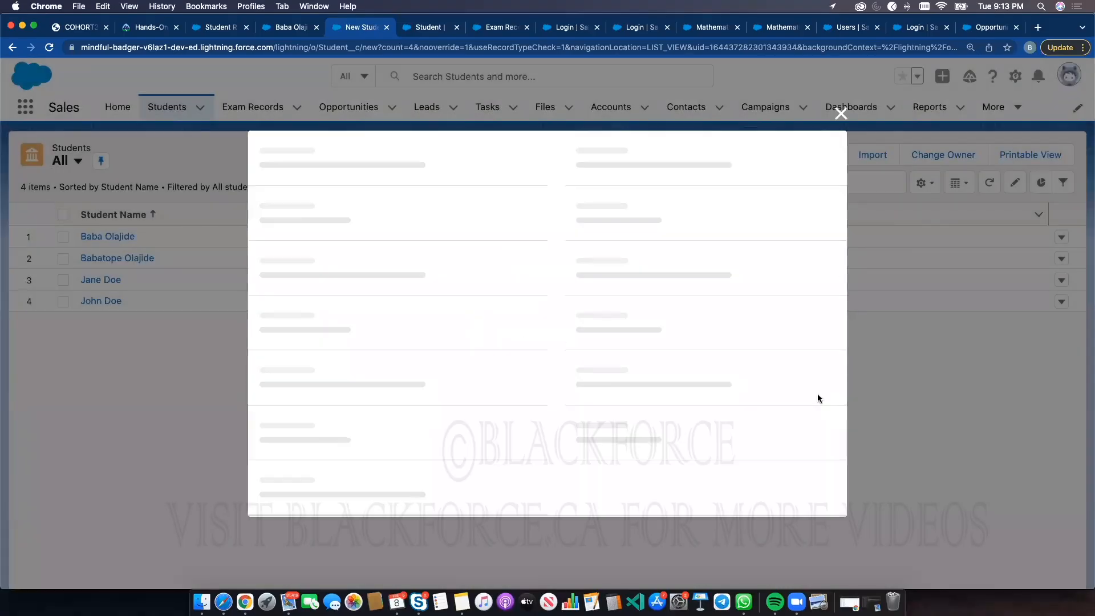
left_click(374, 434)
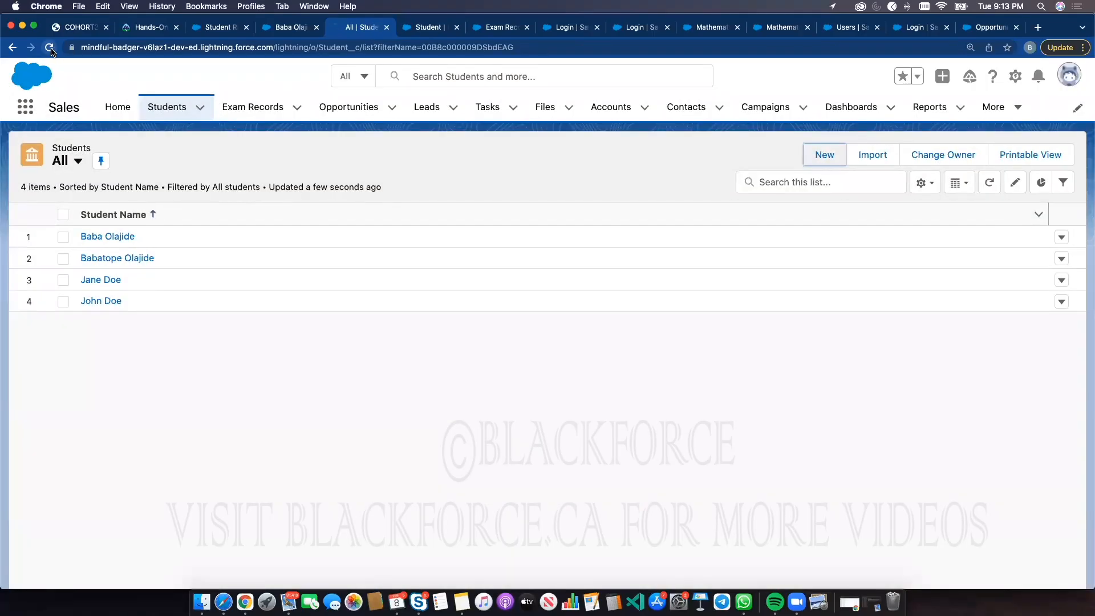
left_click(50, 48)
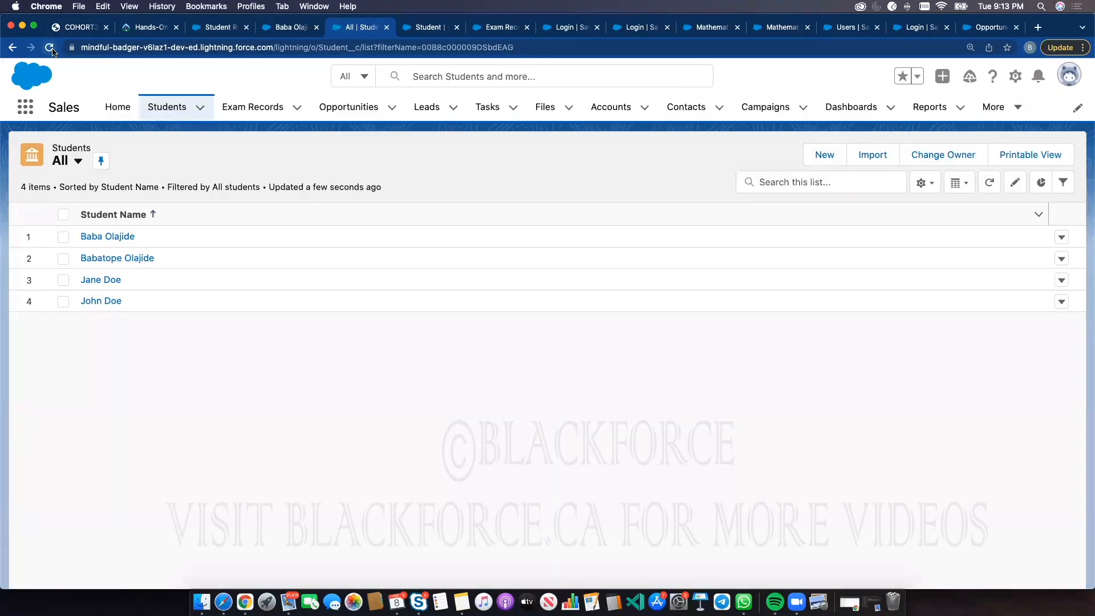
left_click(50, 49)
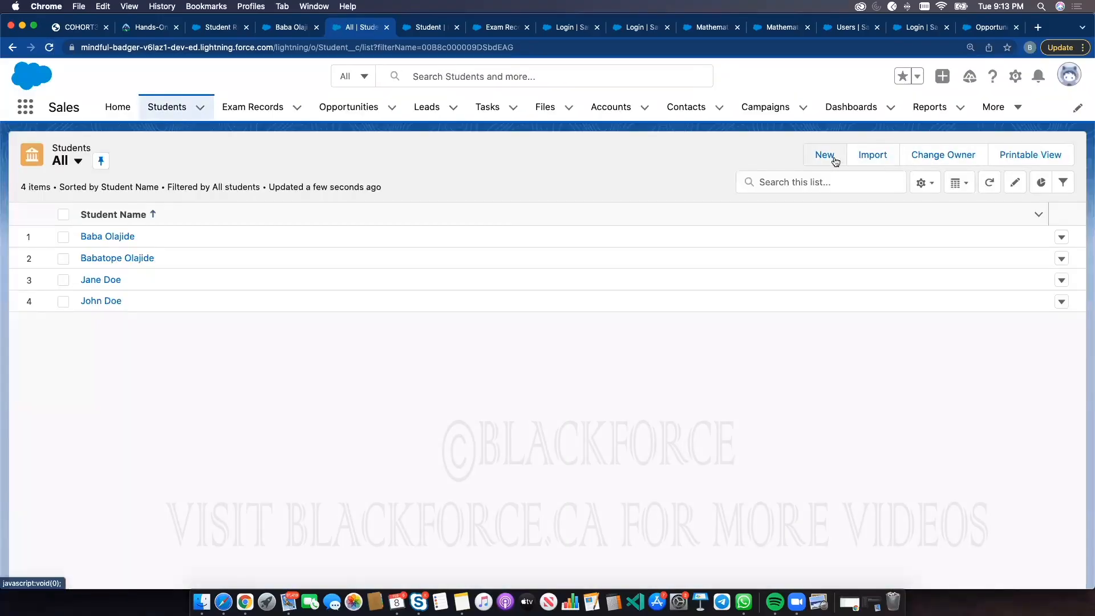
left_click(824, 155)
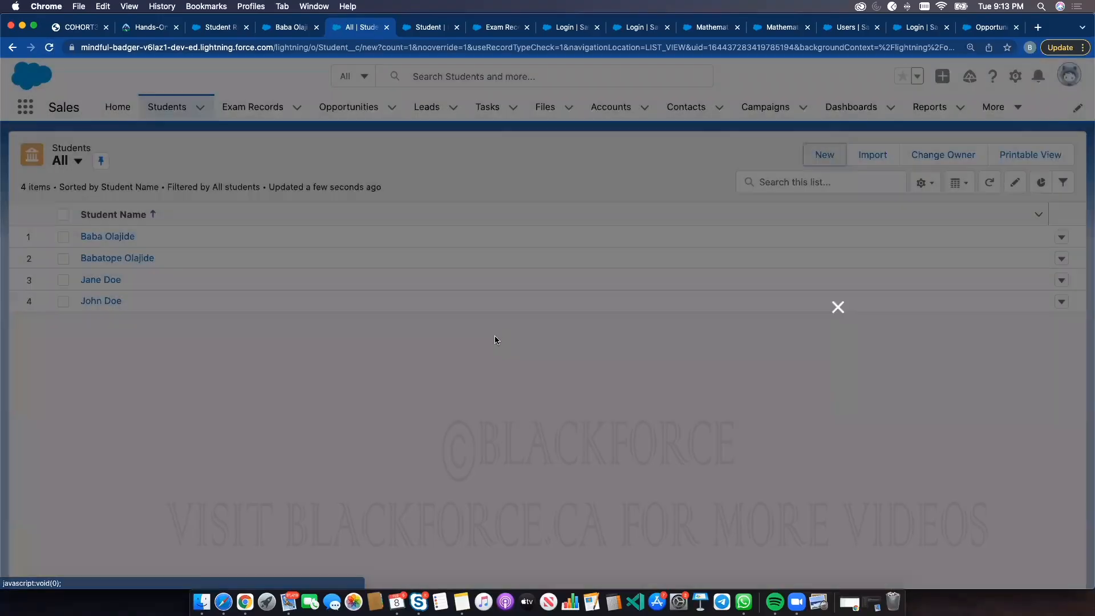
left_click(810, 397)
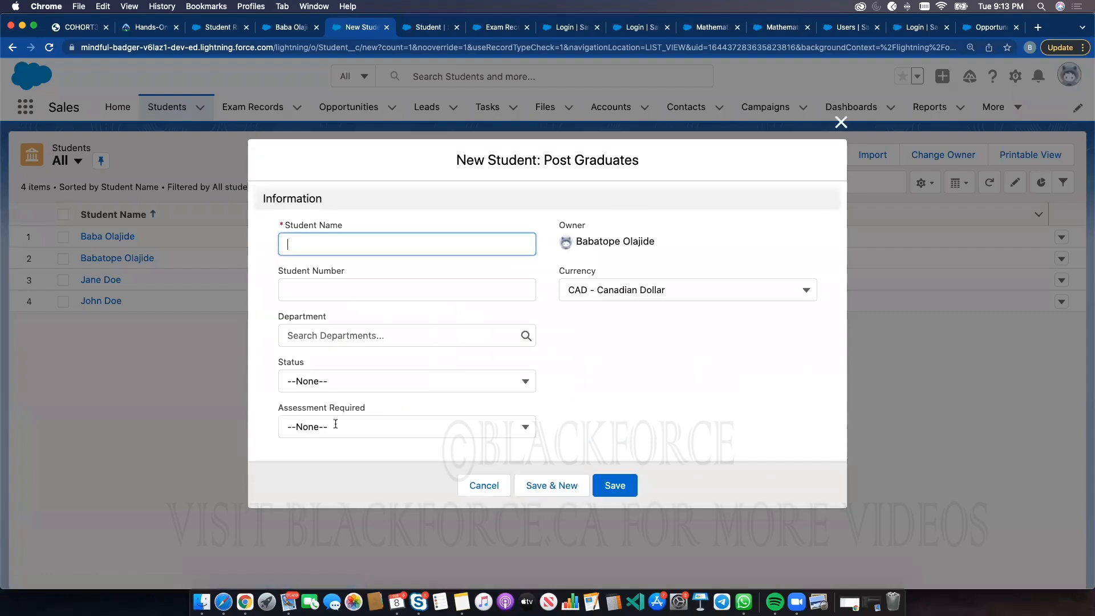
left_click(400, 434)
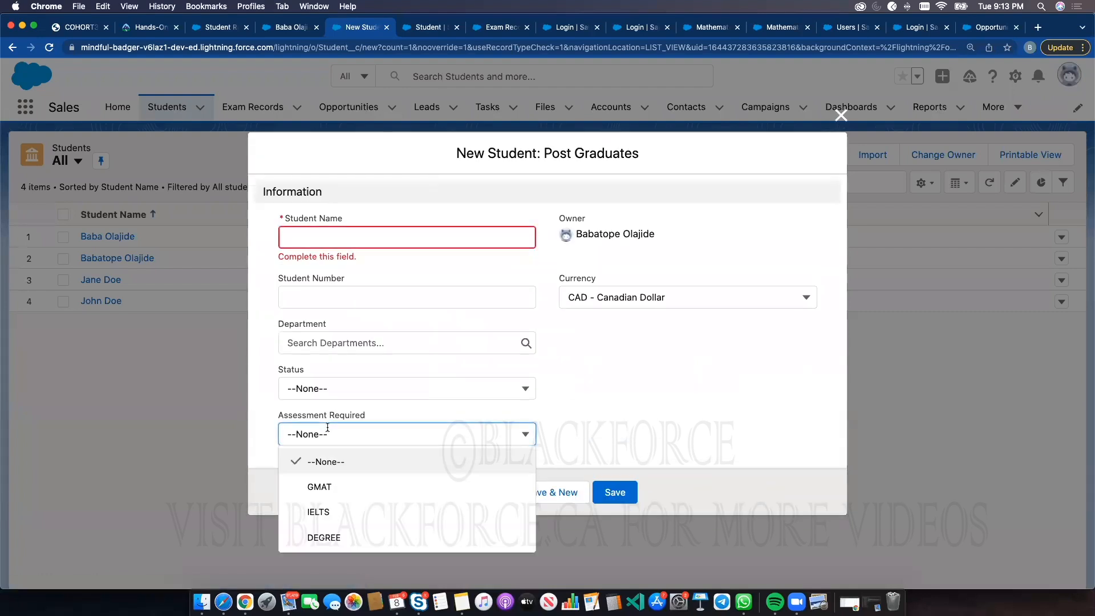
left_click(841, 114)
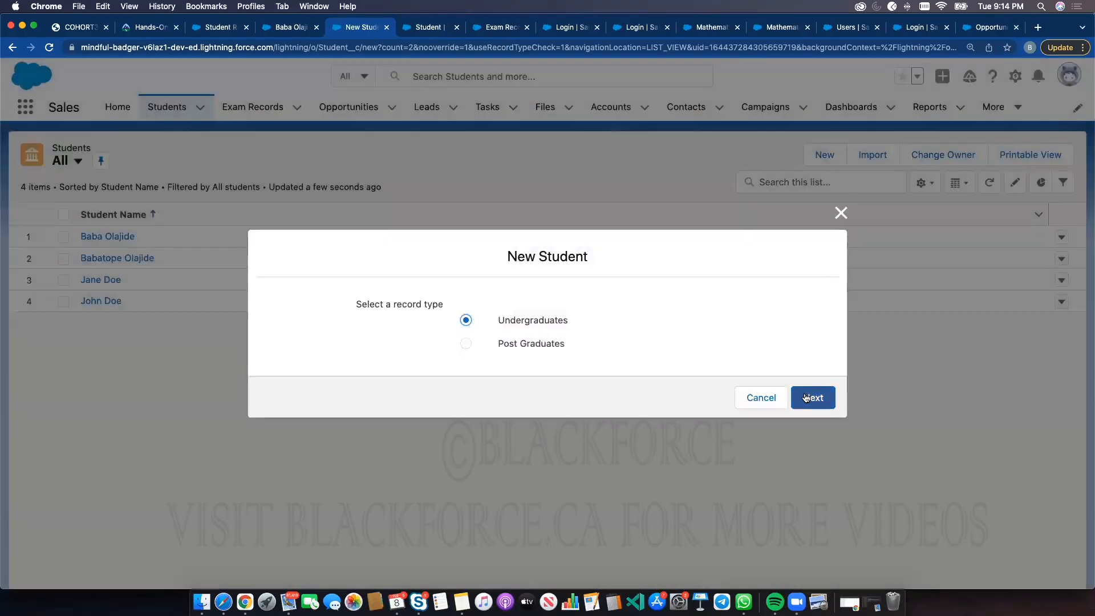
Check the Assessment Required options on a new Undergraduates student form, close it, and open the first student record
left_click(806, 397)
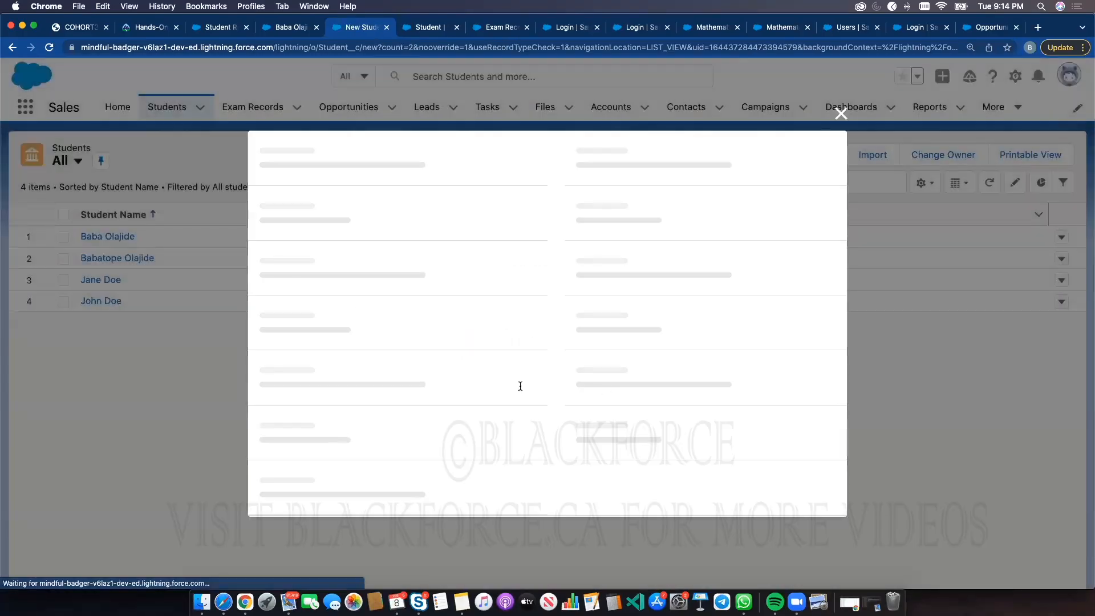
left_click(357, 432)
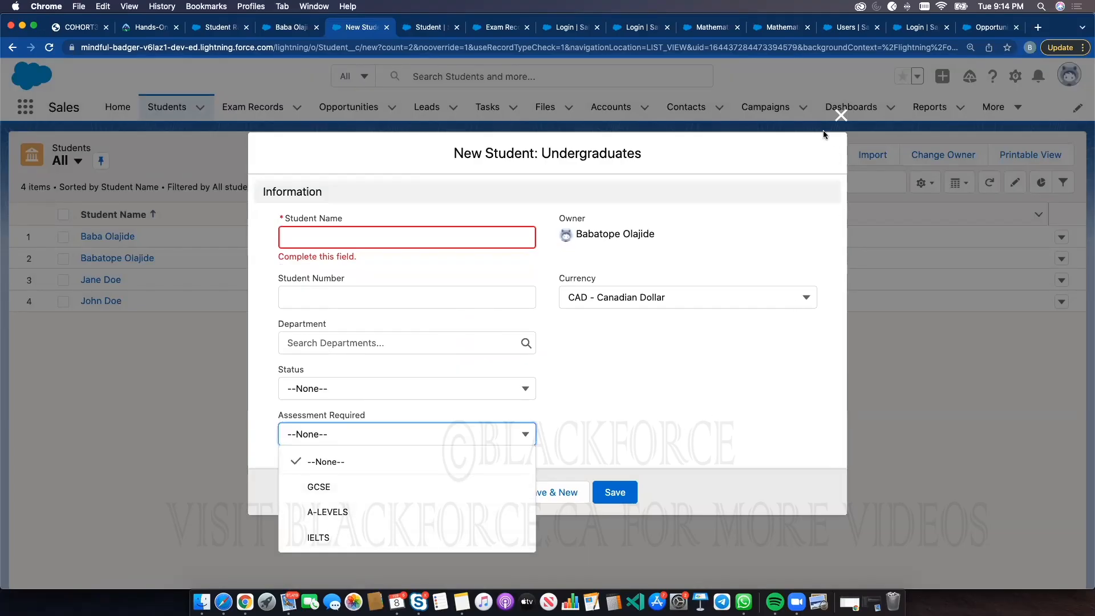
left_click(838, 117)
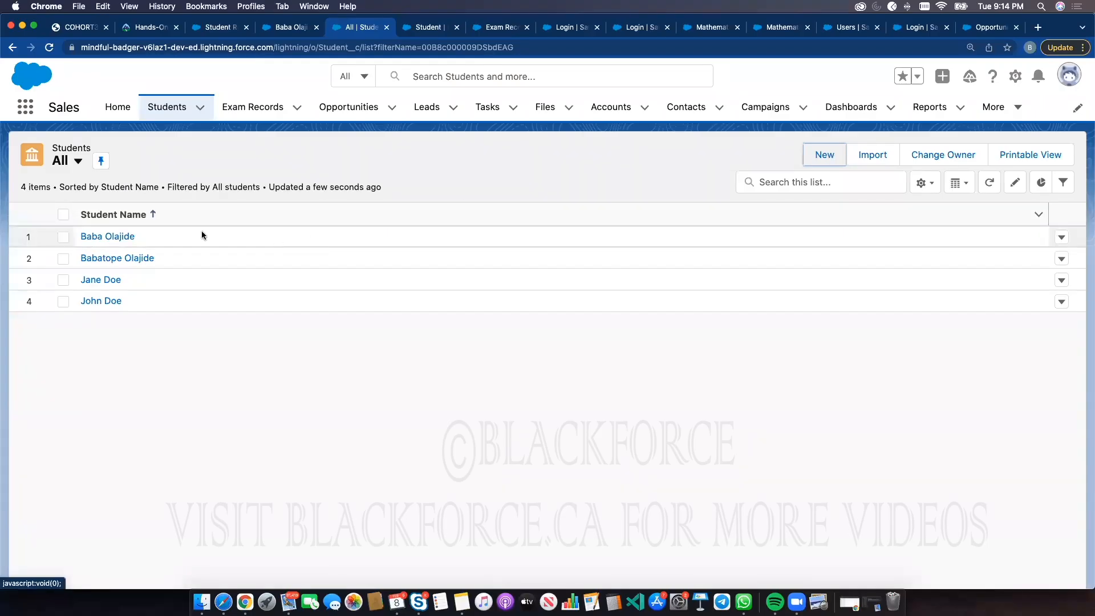
left_click(114, 236)
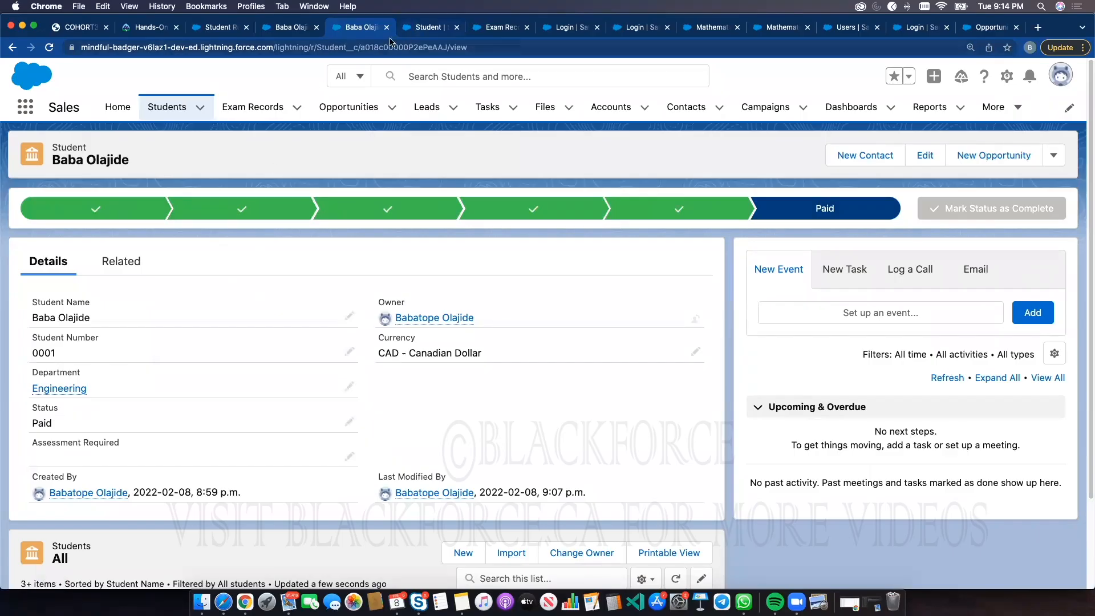
Open Path Settings in Setup and start a new path named Undergraduates Student Enrolment Path
left_click(427, 27)
left_click(121, 107)
left_click(110, 137)
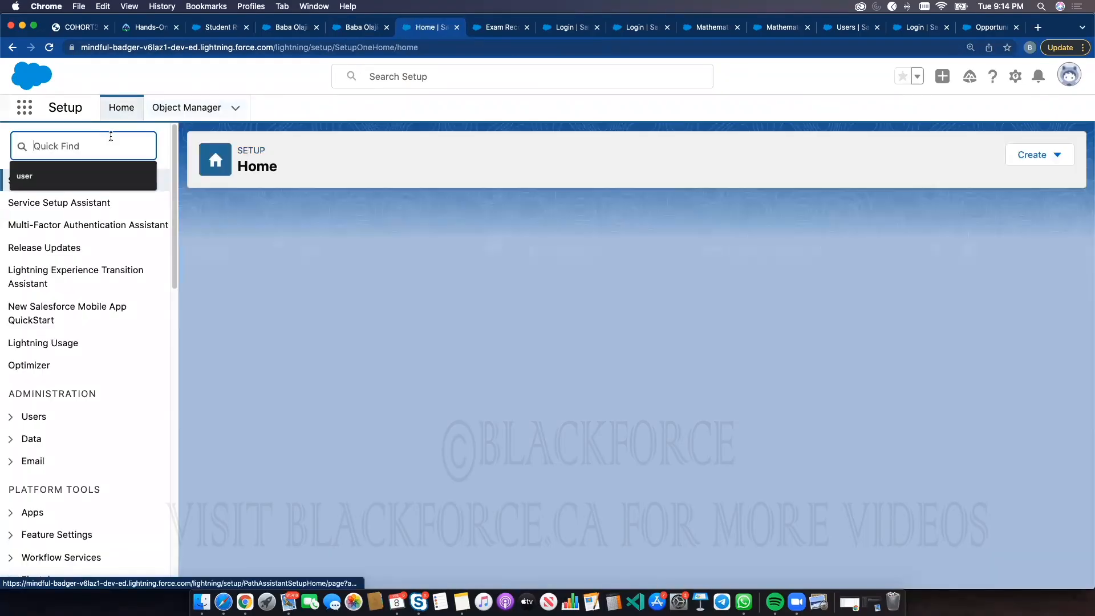
type("path")
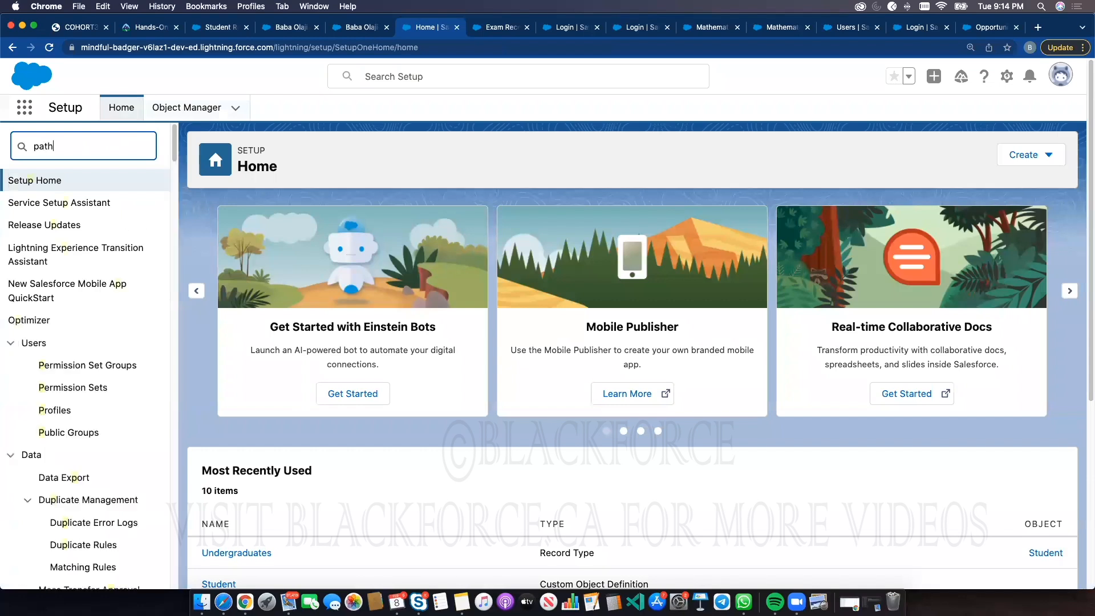
left_click(74, 203)
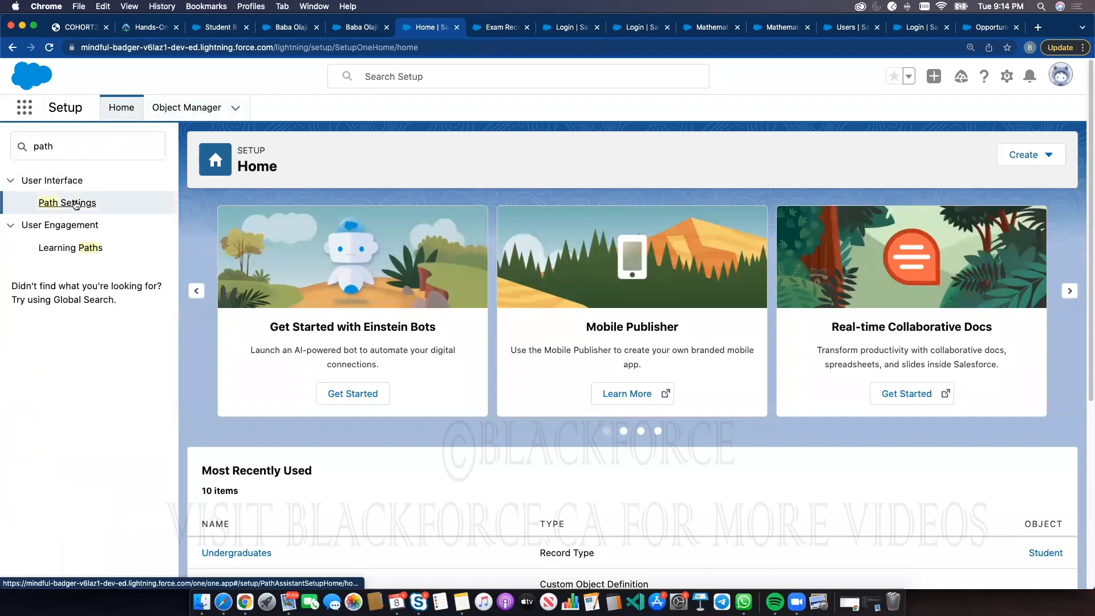
left_click(656, 452)
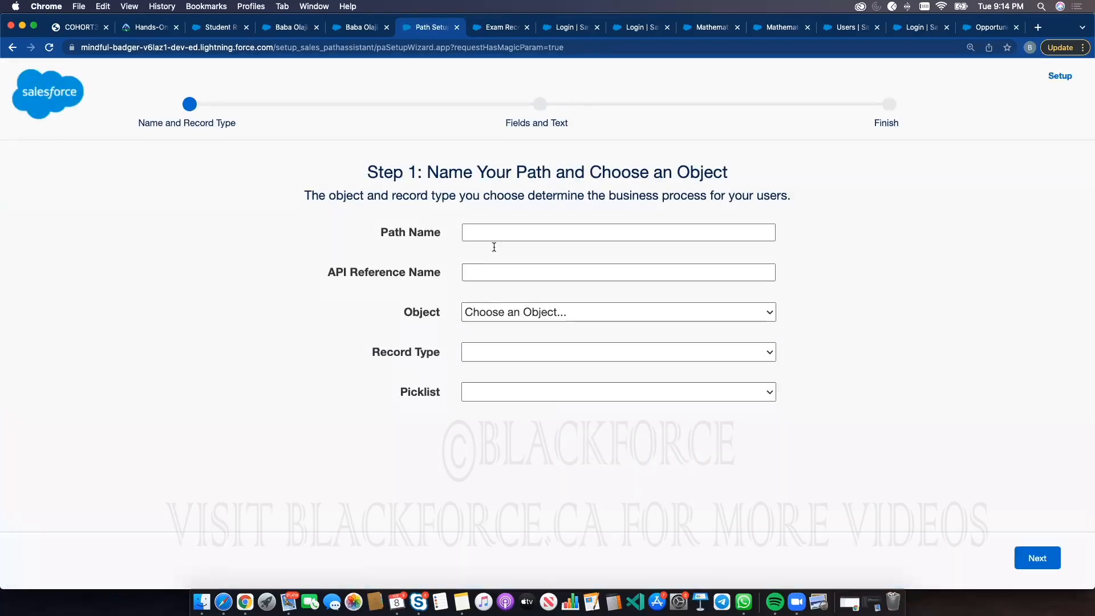
left_click(498, 227)
key("Down")
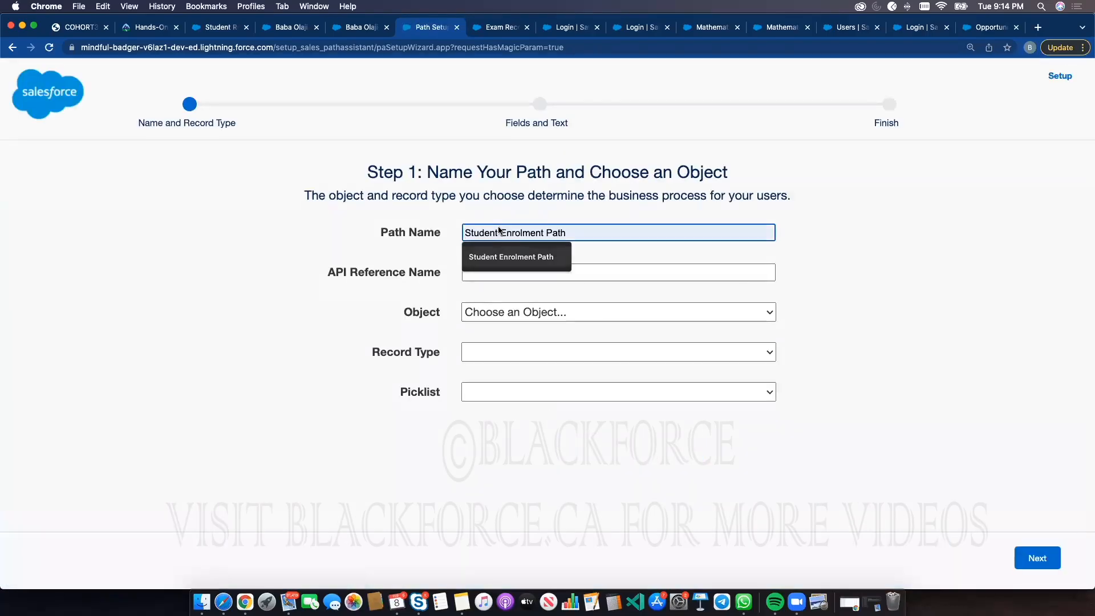
left_click(545, 254)
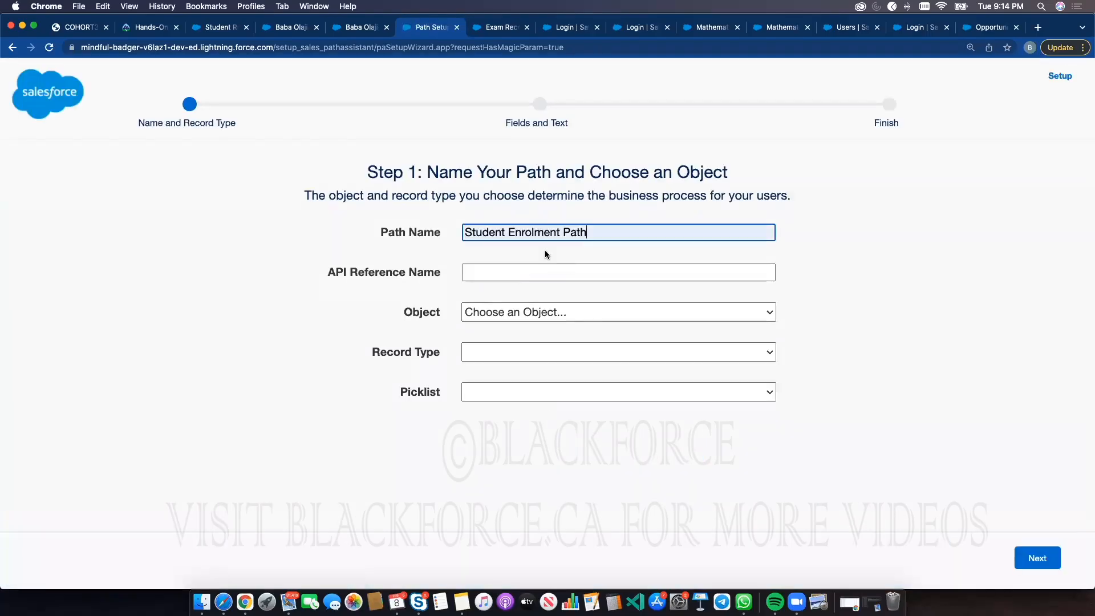
left_click(463, 233)
type("Undergr")
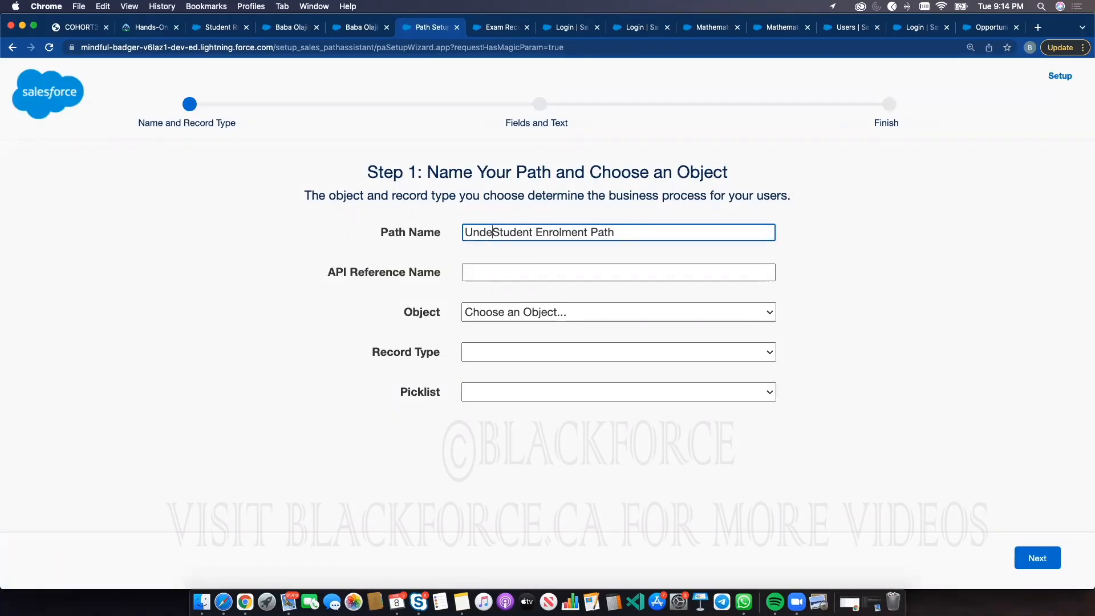
type("aduates")
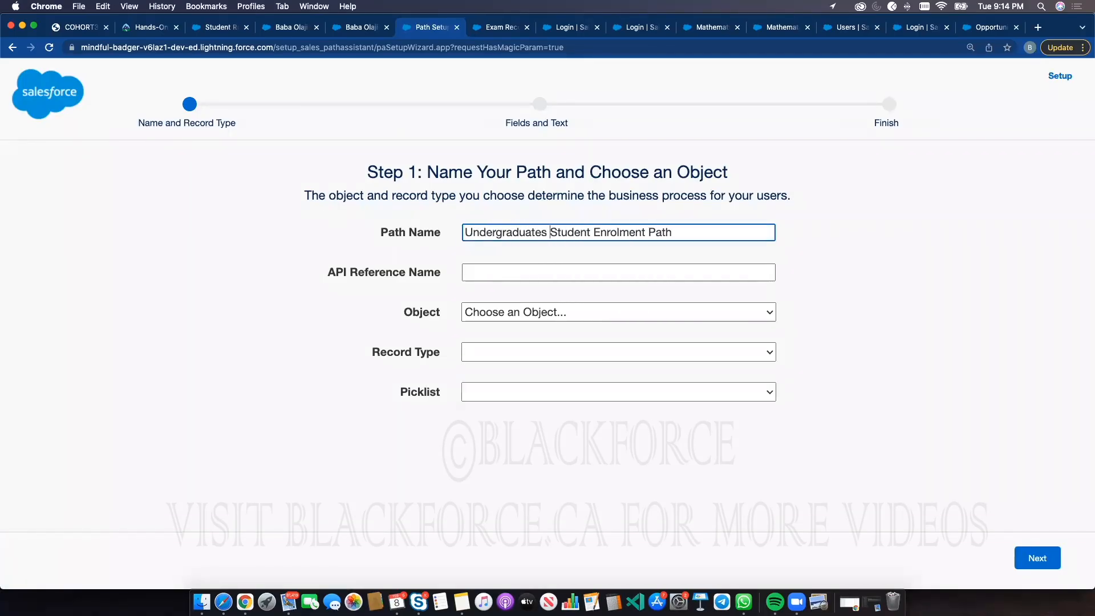
left_click(496, 268)
Base the path on the Student object's Post Graduates record type and Assessment Required picklist, keeping it active
left_click(542, 312)
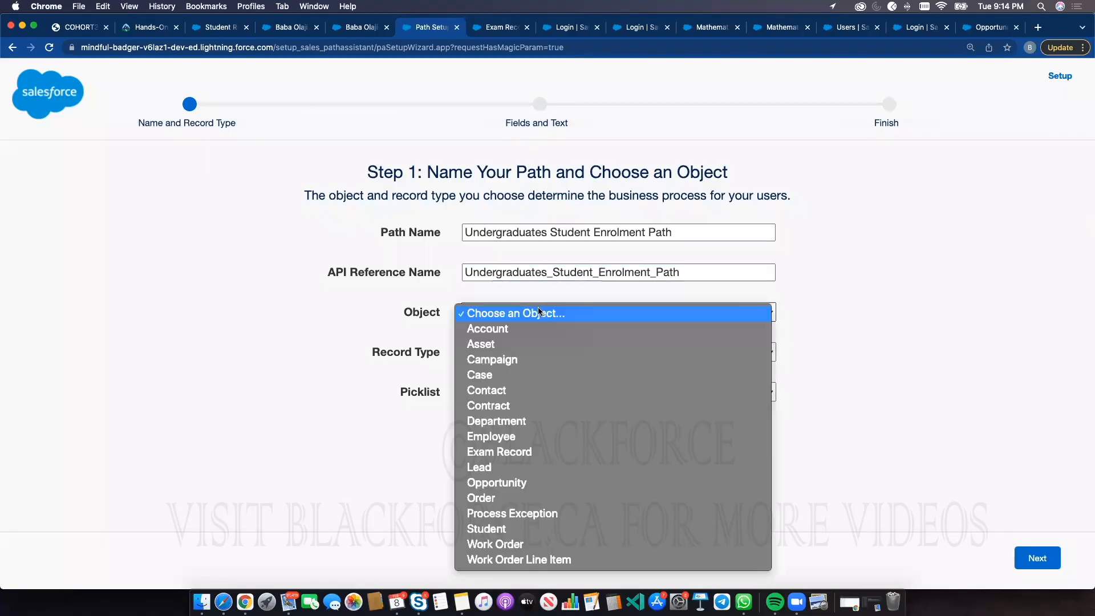
left_click(491, 531)
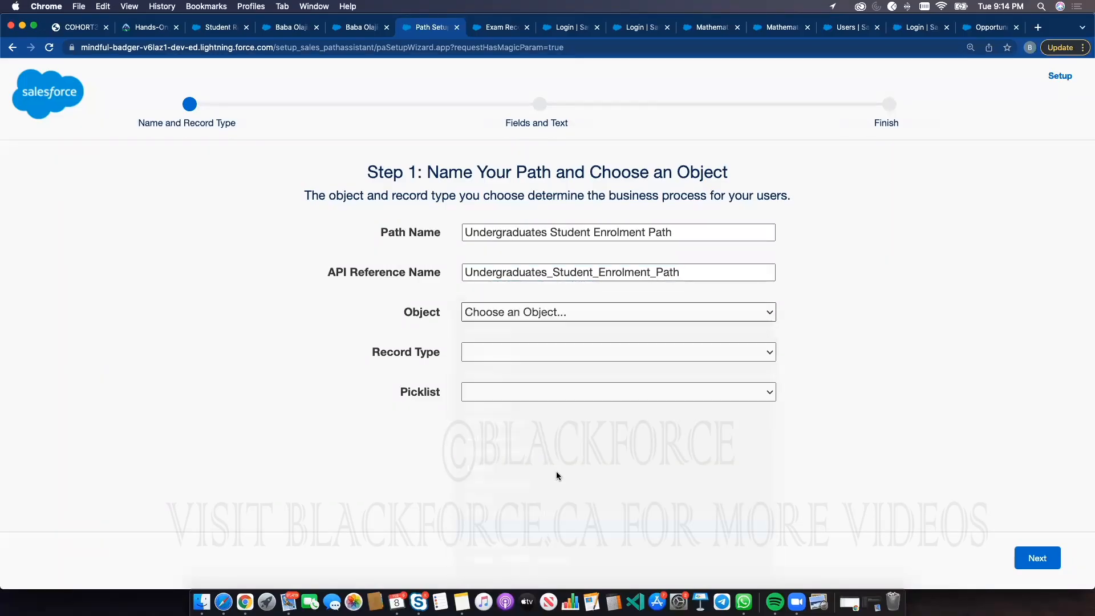
left_click(515, 395)
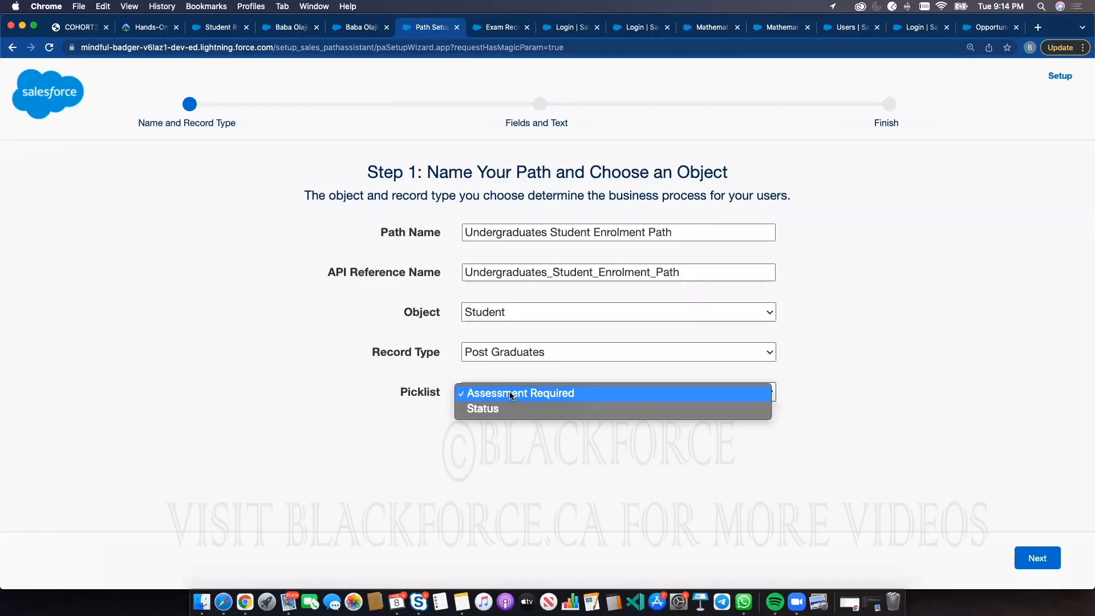
left_click(1035, 425)
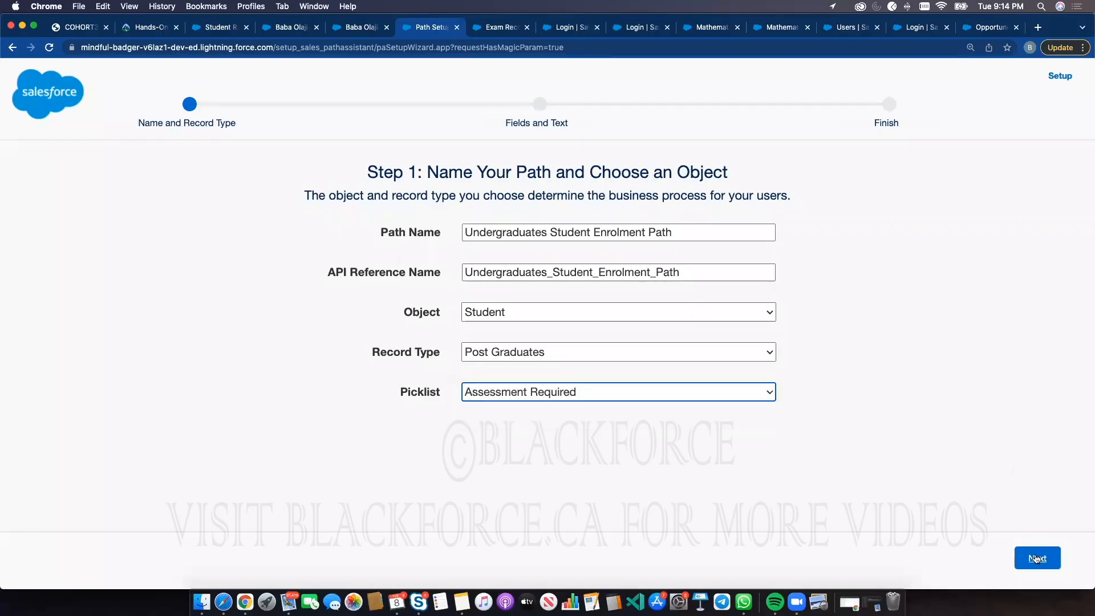
left_click(1035, 558)
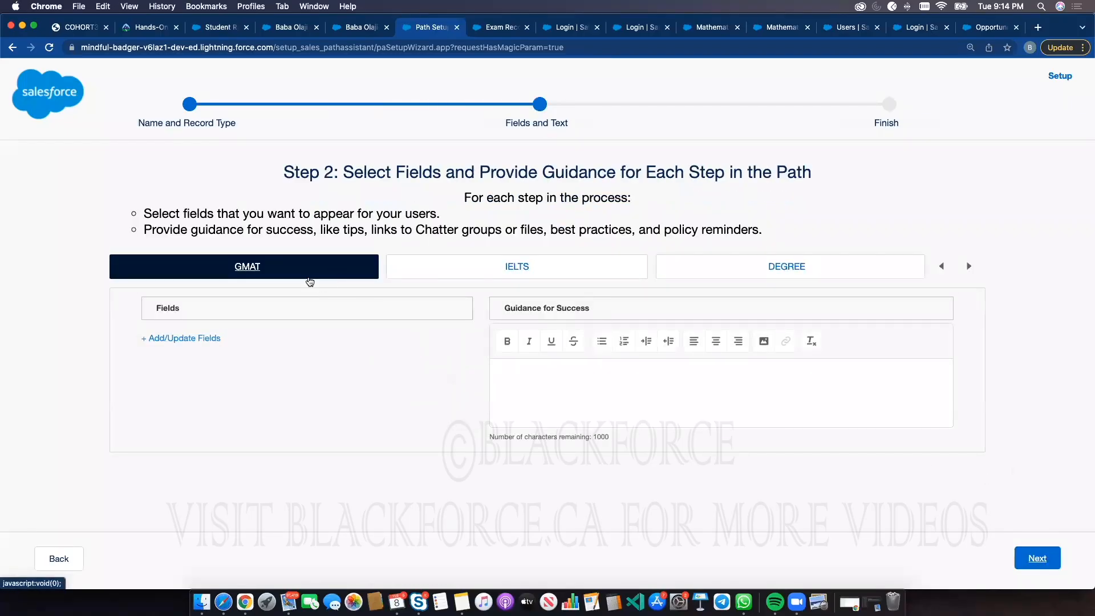
left_click(1048, 565)
left_click(1026, 239)
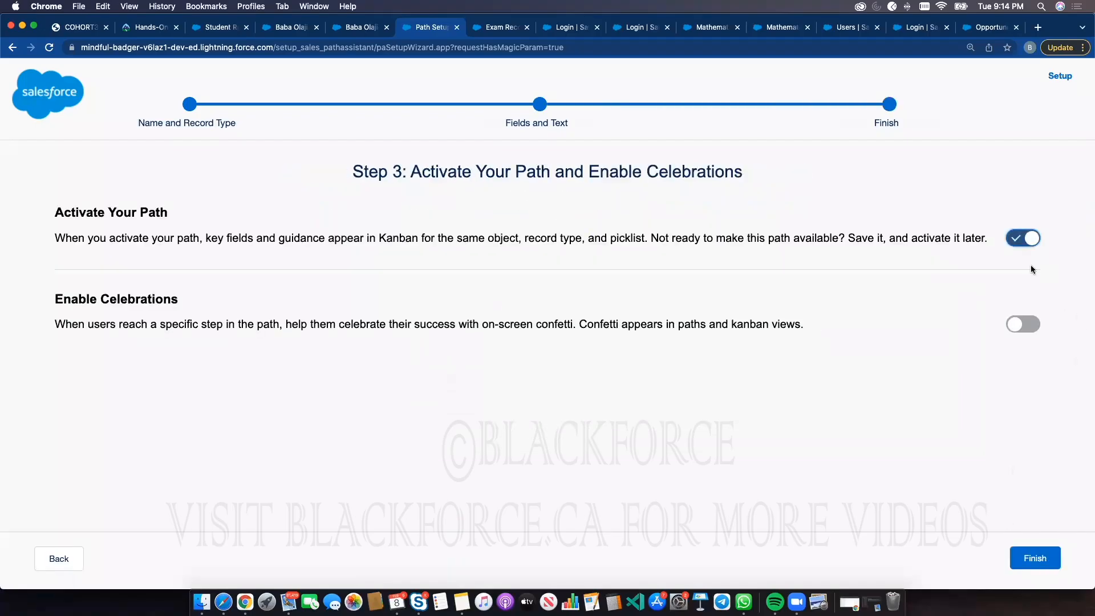
Try selecting DEGREE for celebrations, then turn celebrations off and finish the path
left_click(1029, 326)
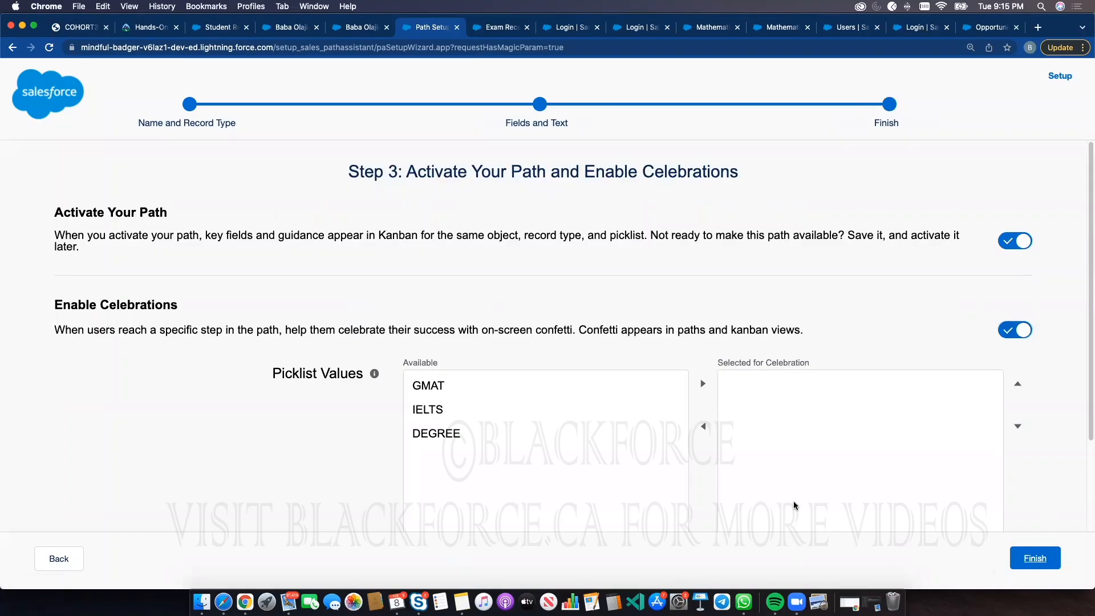
left_click(488, 432)
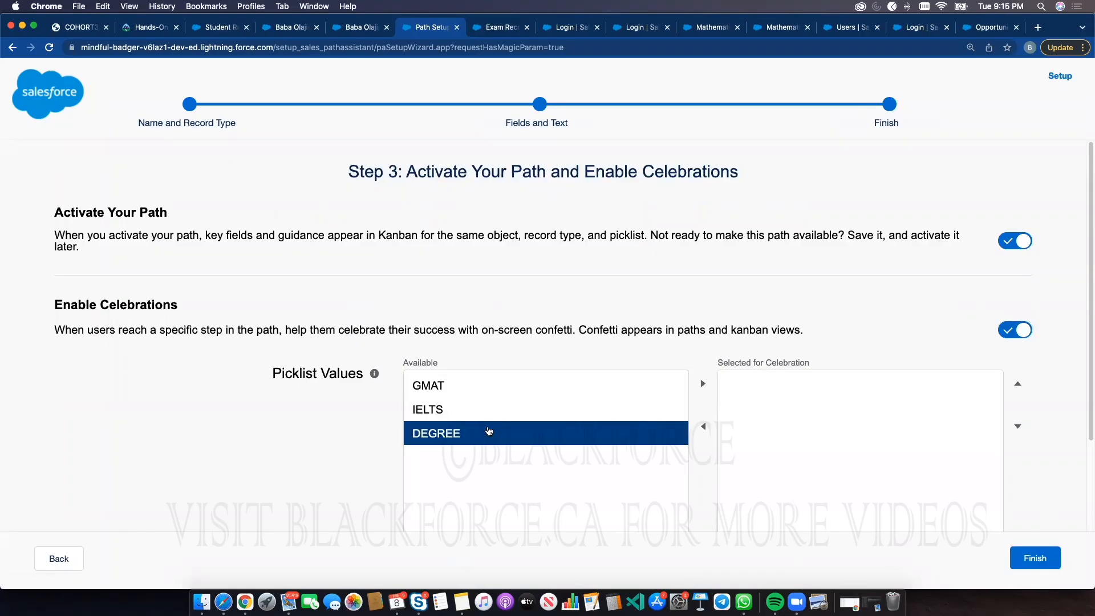
left_click(702, 383)
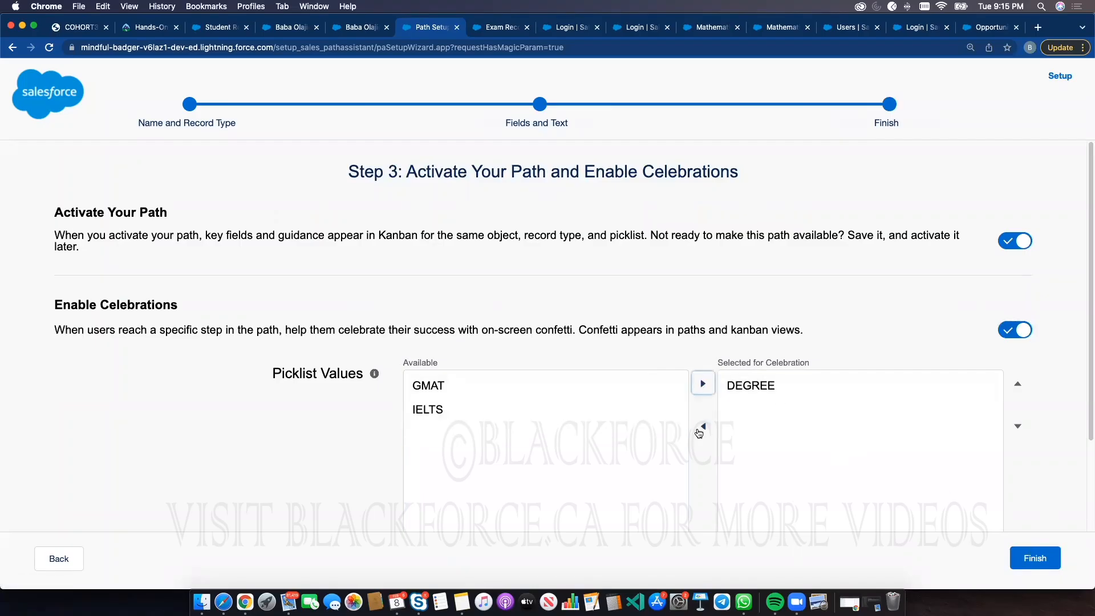
left_click(775, 380)
left_click(705, 427)
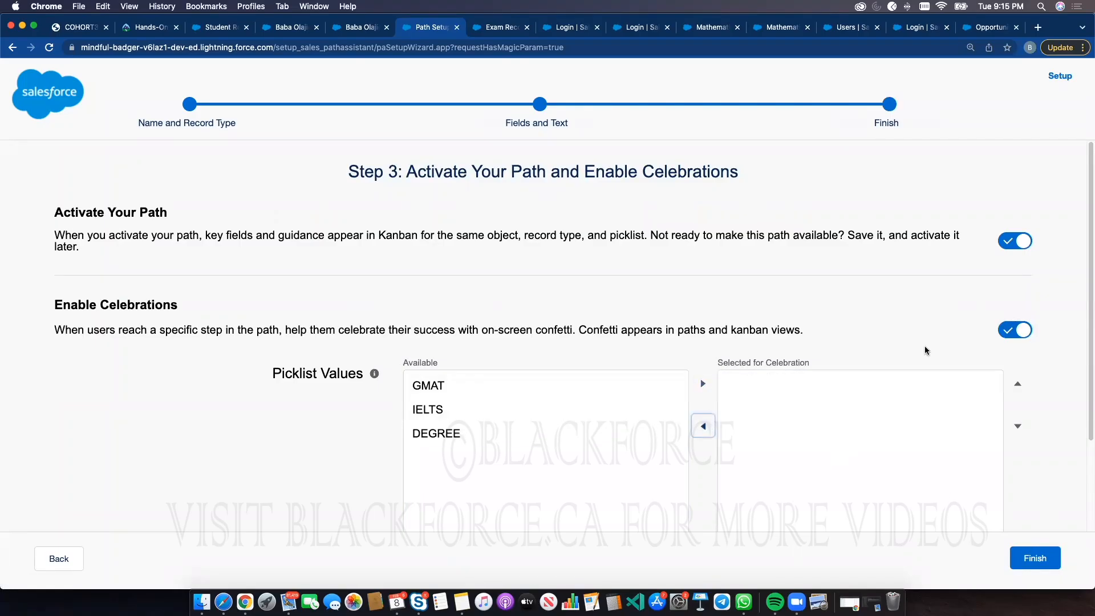
left_click(1017, 329)
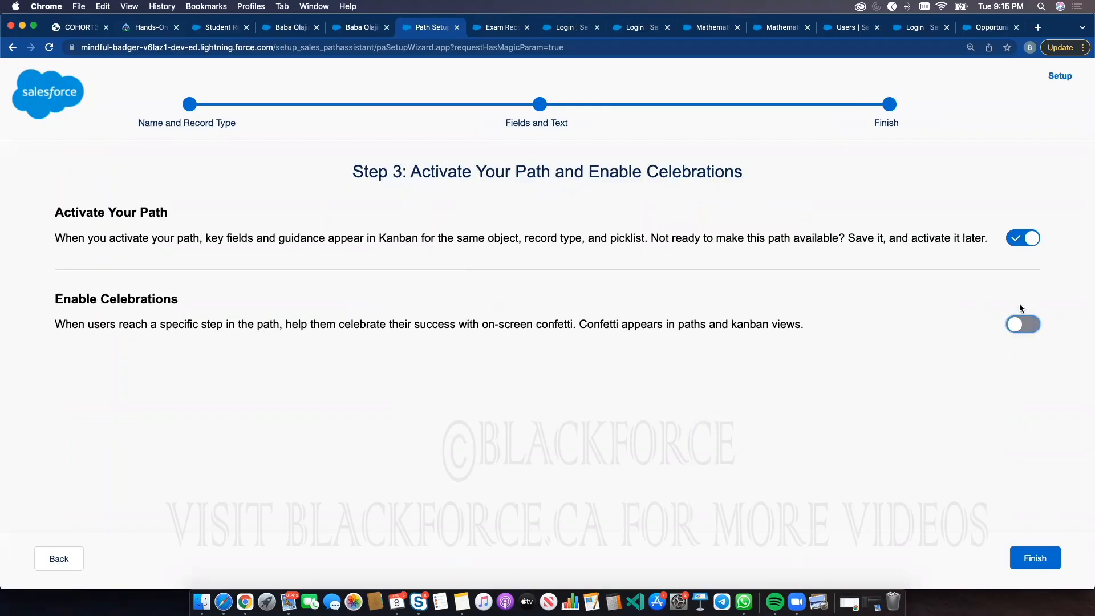
left_click(1025, 324)
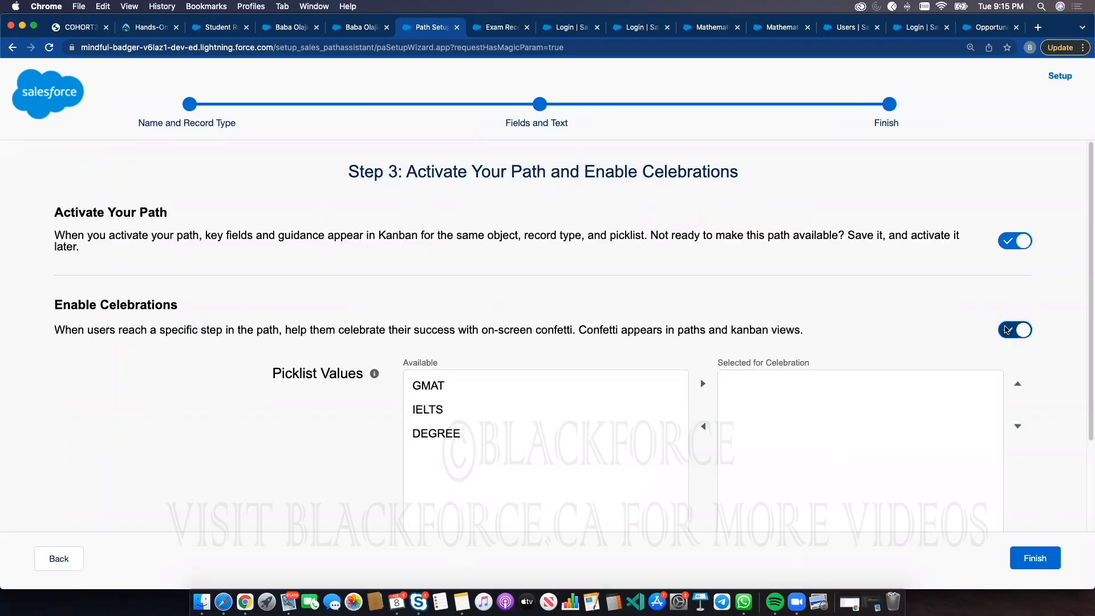
left_click(1002, 330)
left_click(1019, 552)
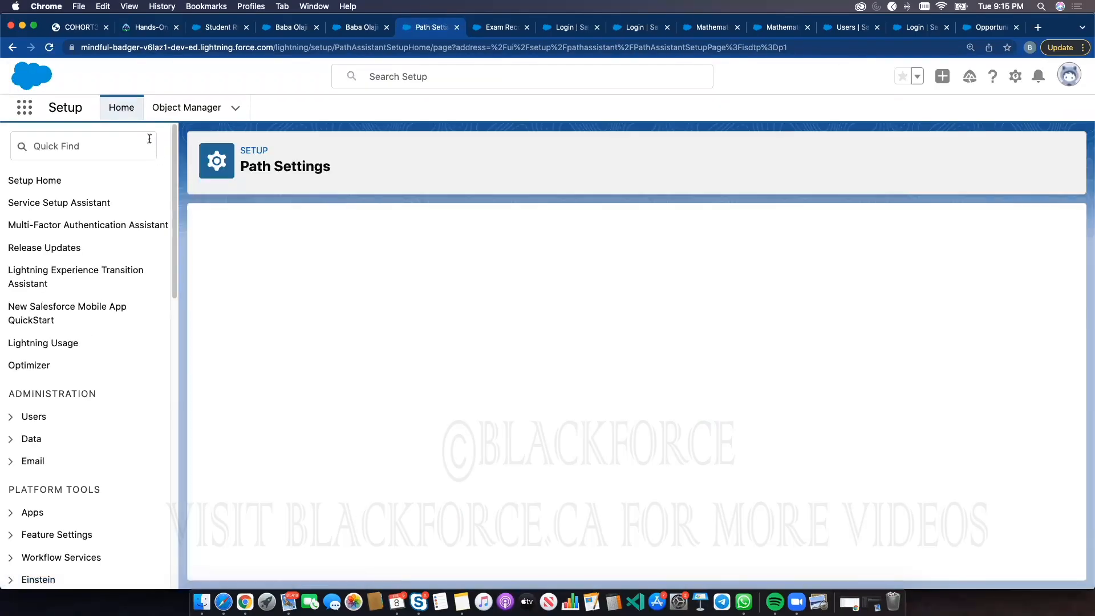
left_click(149, 139)
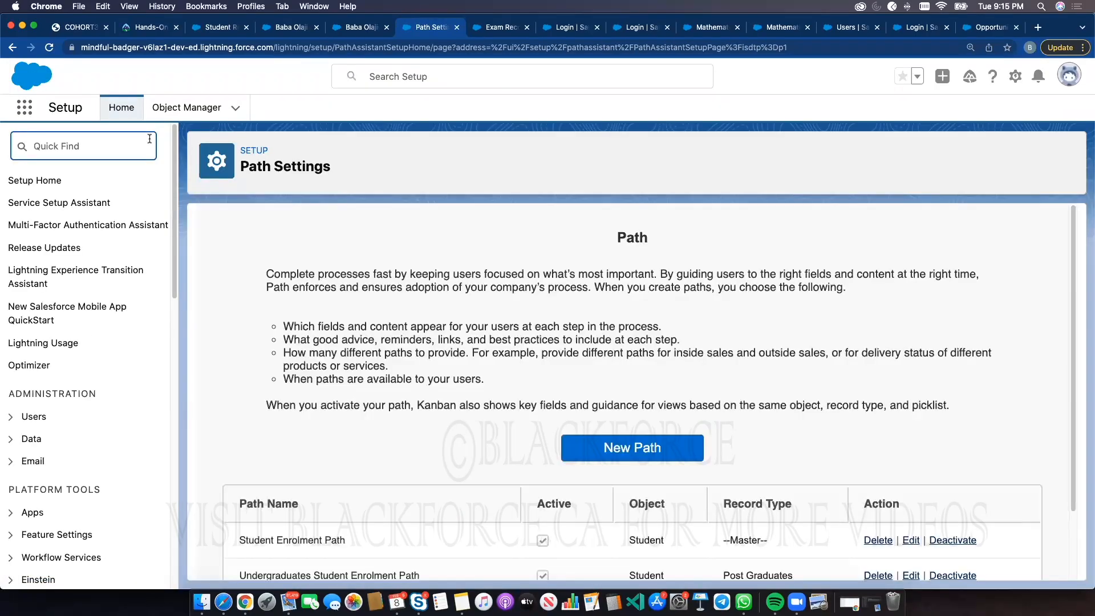
scroll(850, 263, "down", 3)
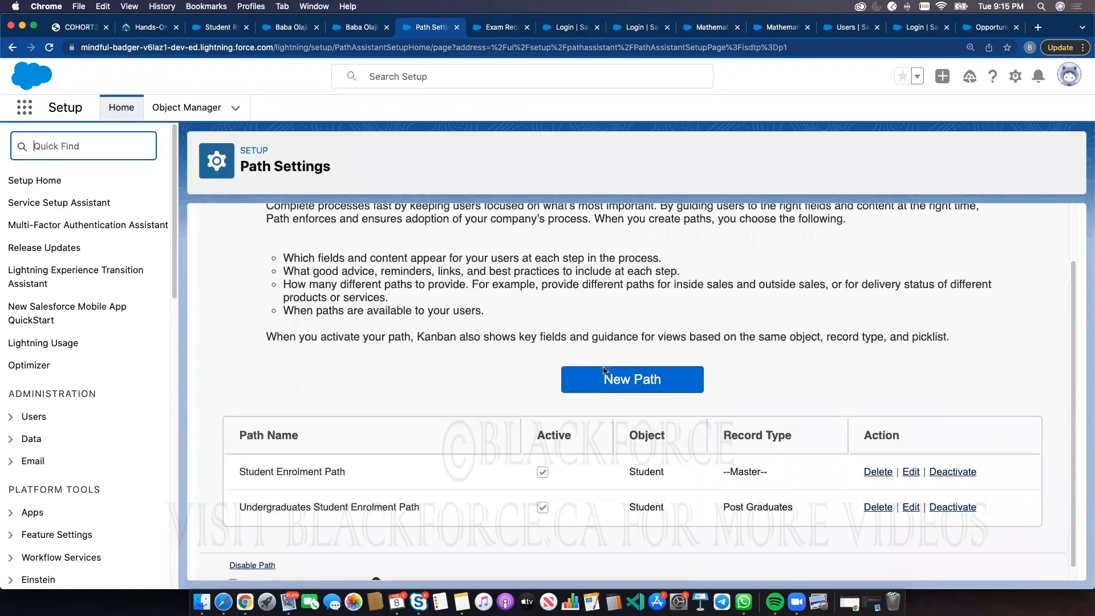
left_click(607, 366)
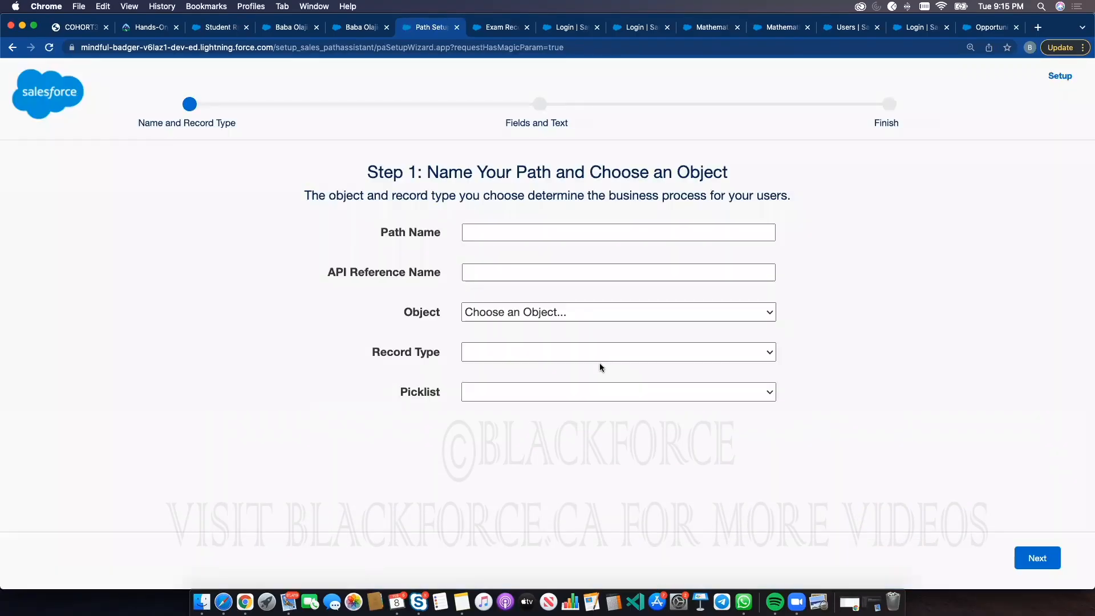
left_click(510, 224)
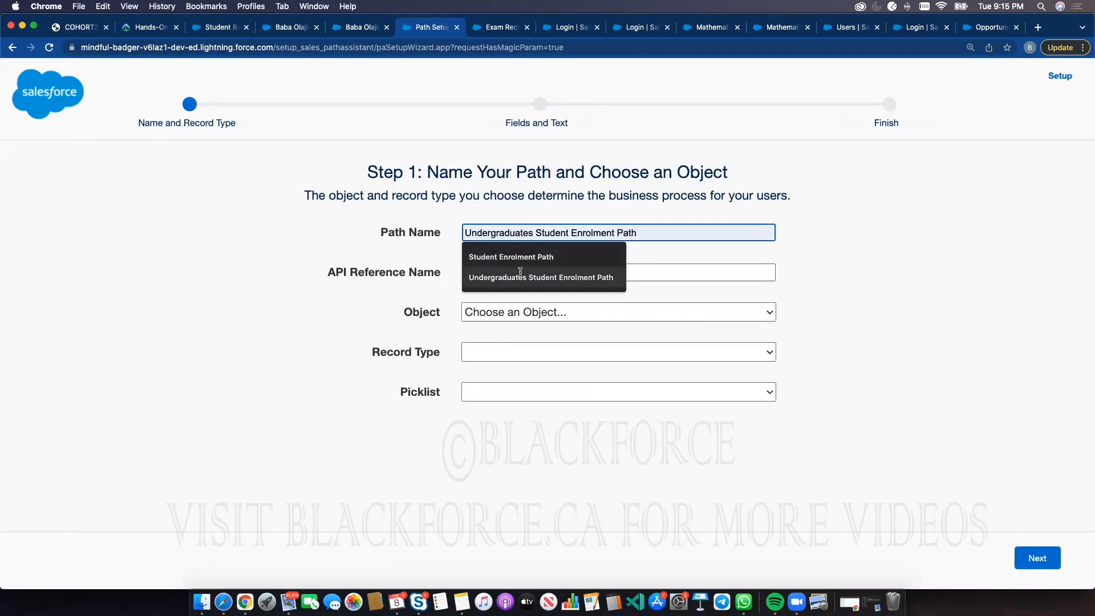
left_click(518, 276)
double_click(510, 232)
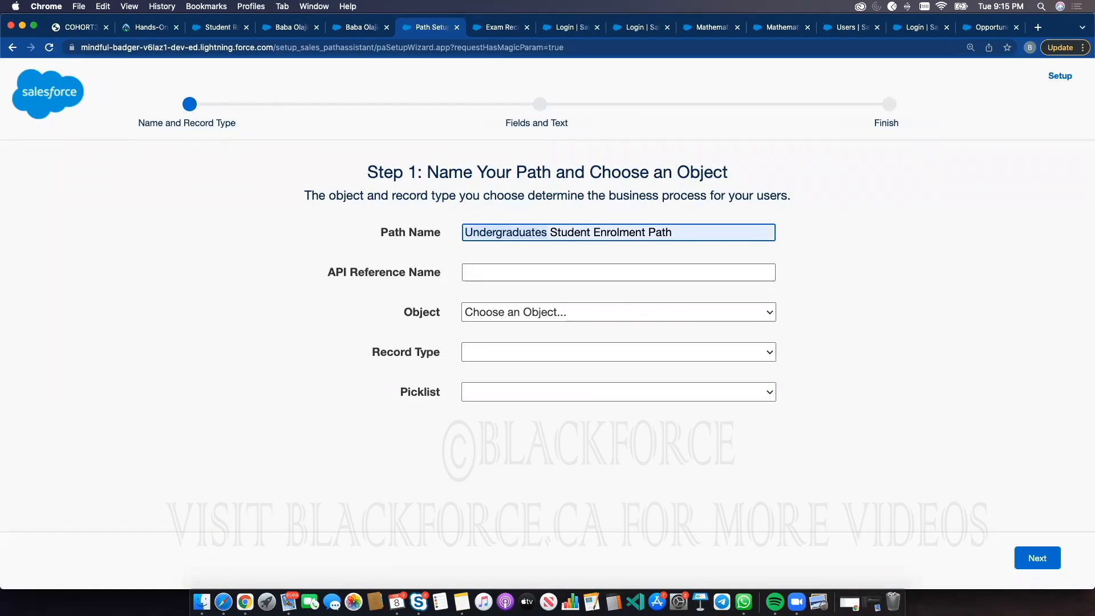
type("Postgraduates")
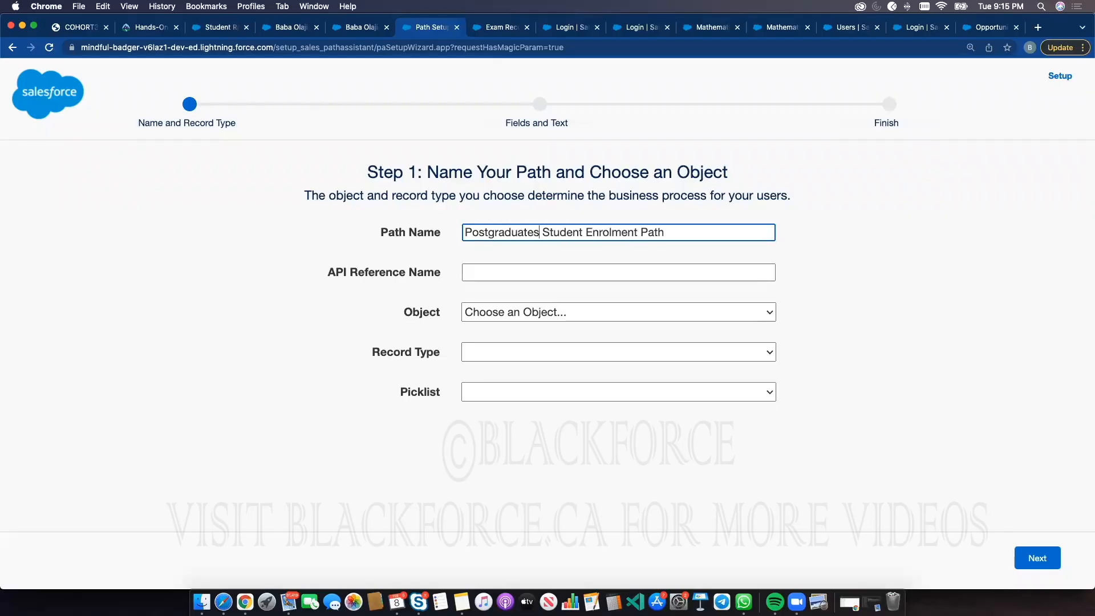
left_click(631, 311)
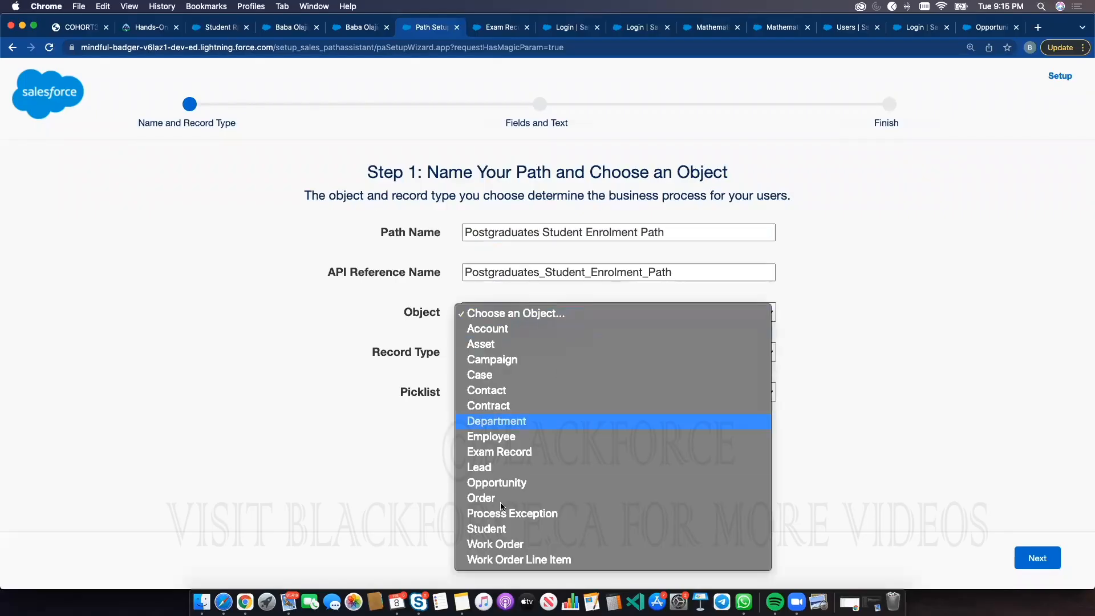
left_click(484, 529)
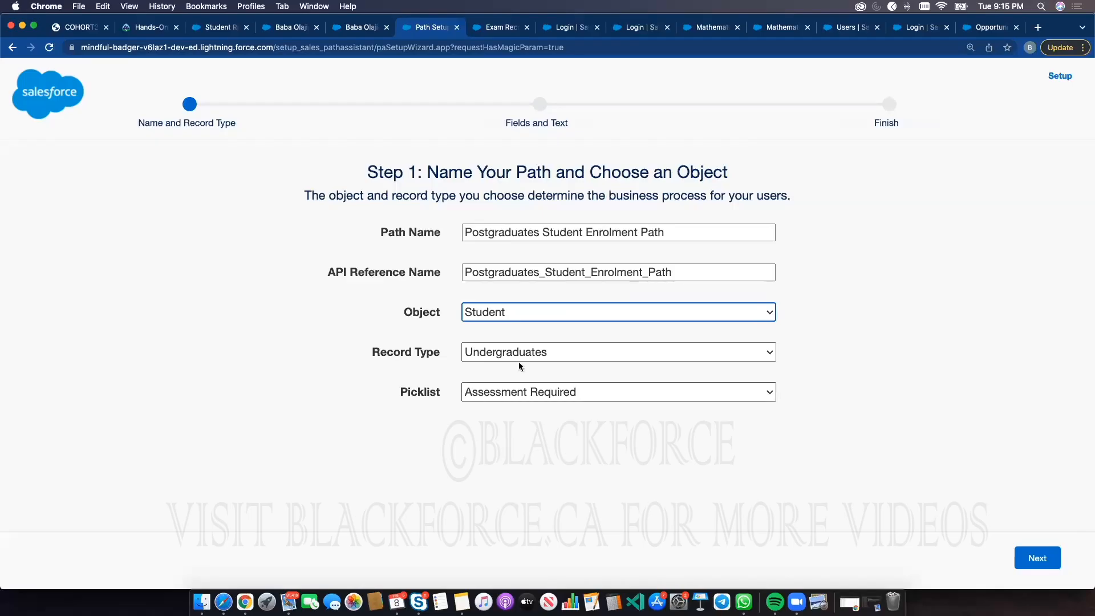
left_click(524, 352)
left_click(681, 332)
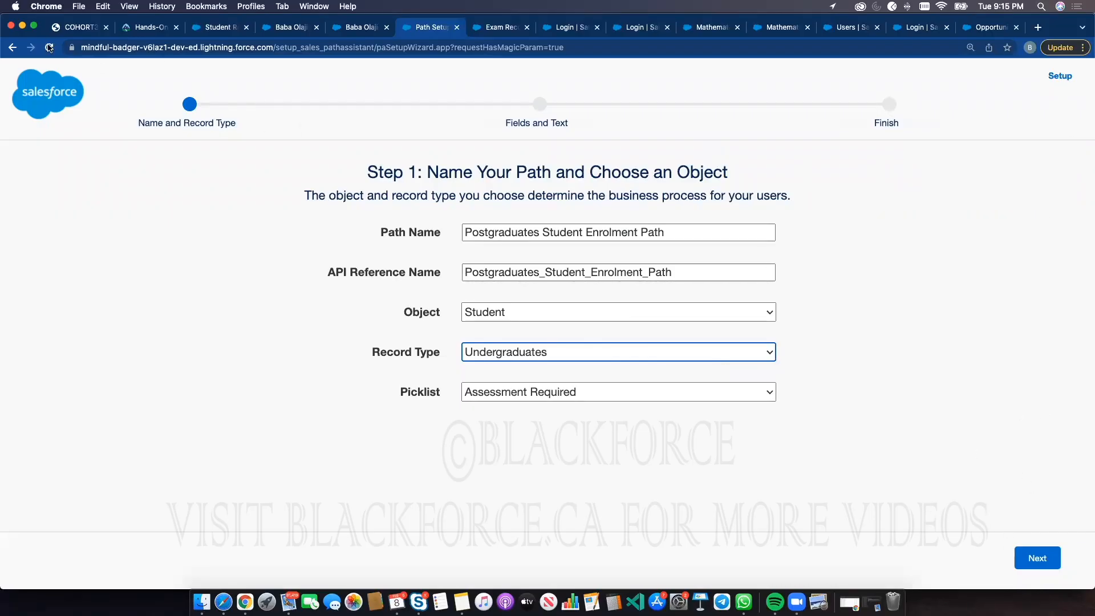
left_click(9, 48)
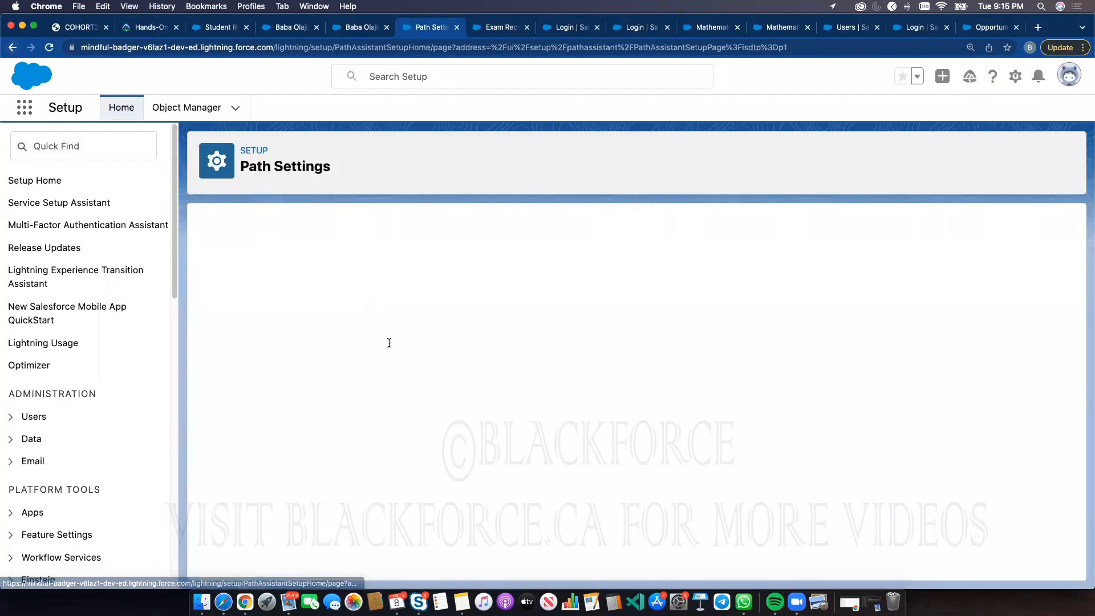
Review the Undergraduates Student Enrolment Path, delete it, and start a new path with the same name
scroll(822, 524, "down", 2)
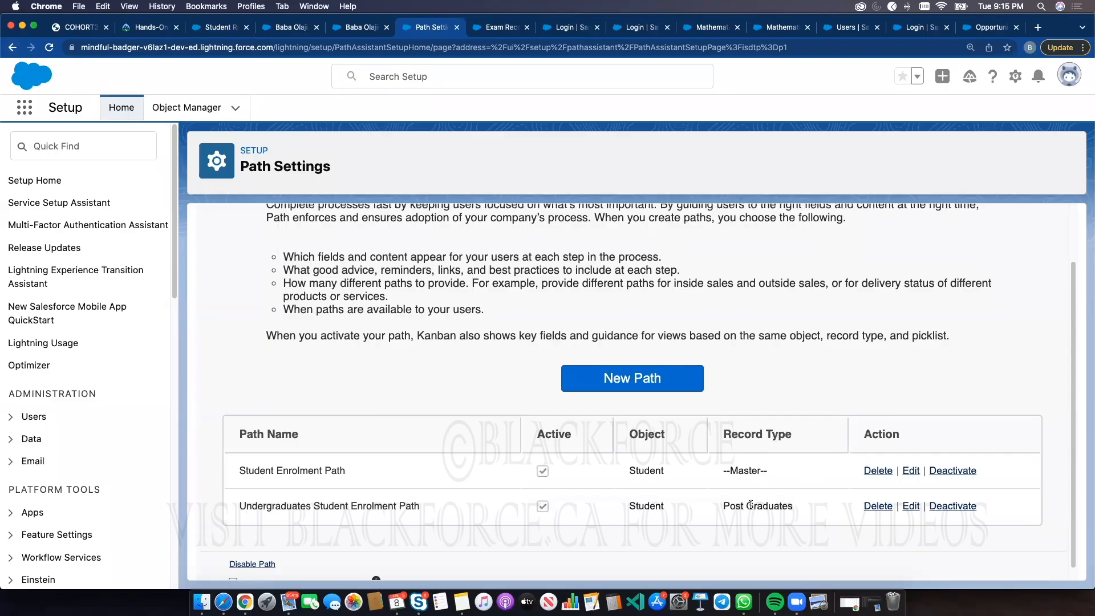
left_click(910, 507)
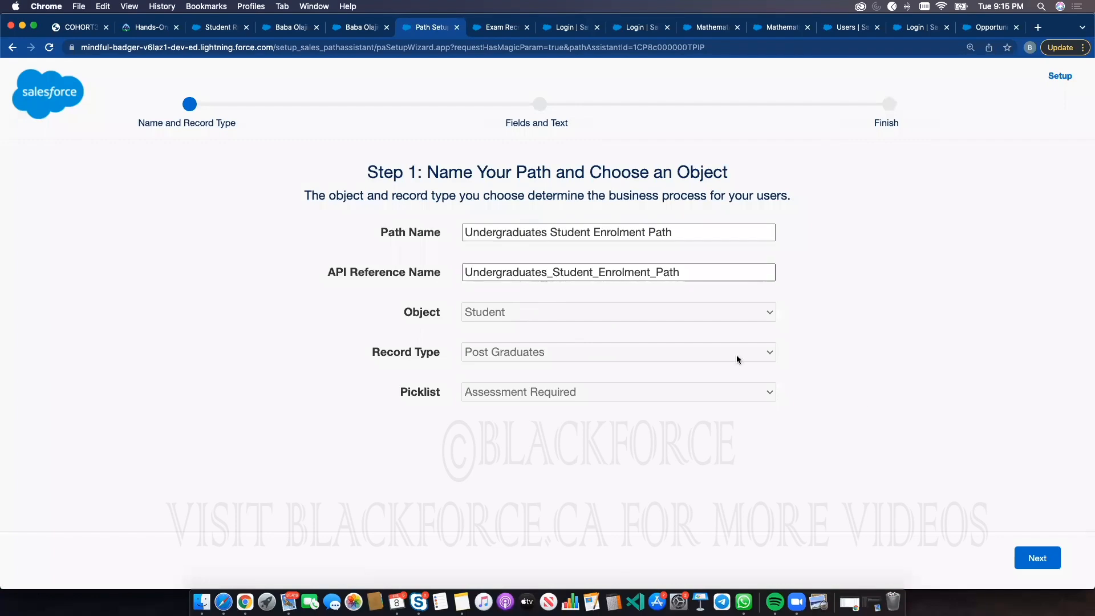
left_click(11, 47)
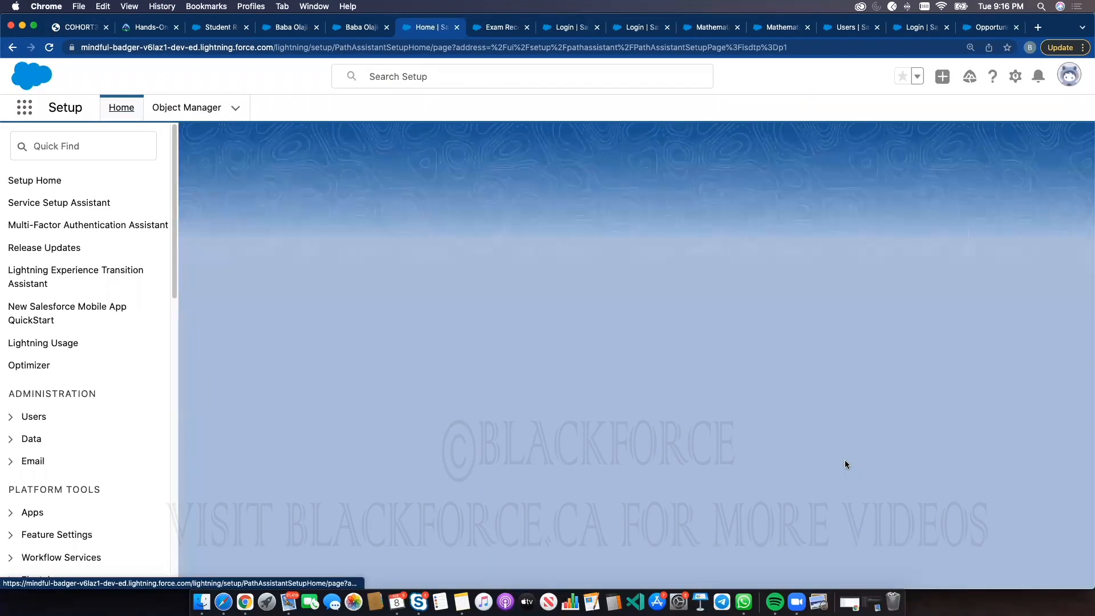
scroll(844, 475, "down", 3)
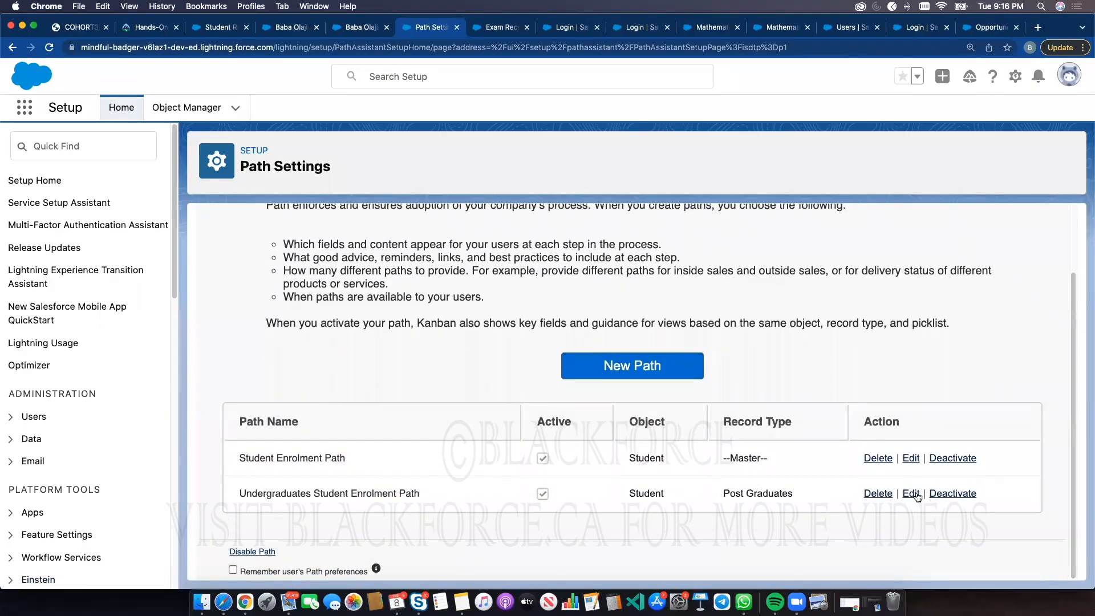
left_click(872, 494)
left_click(646, 124)
left_click(649, 402)
left_click(480, 235)
left_click(497, 277)
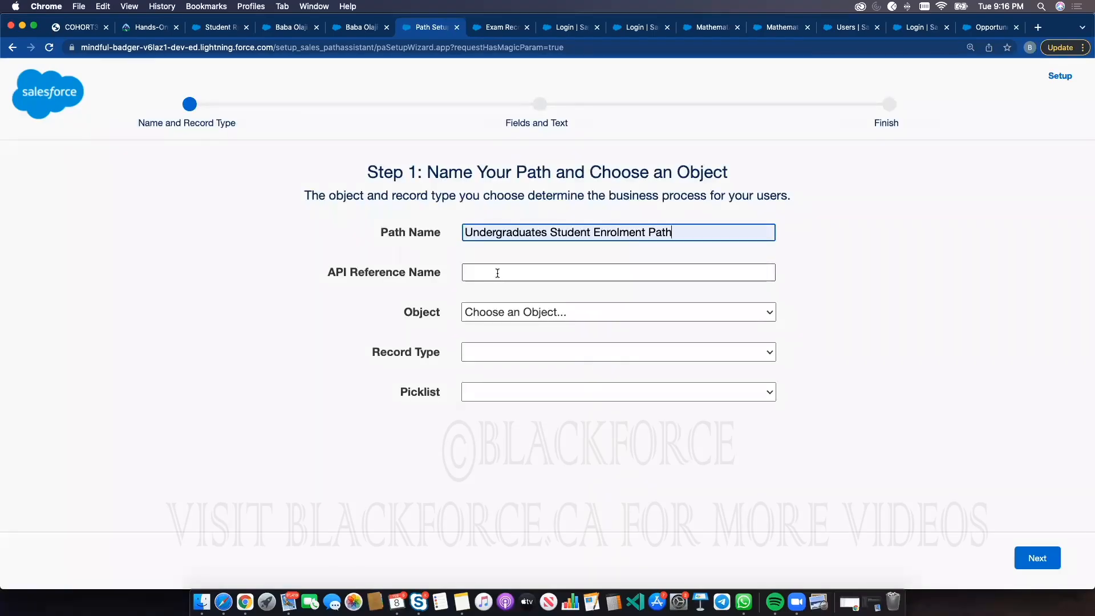
Base the new path on the Student object's Undergraduates record type and finish the path wizard
left_click(601, 321)
left_click(500, 525)
left_click(523, 356)
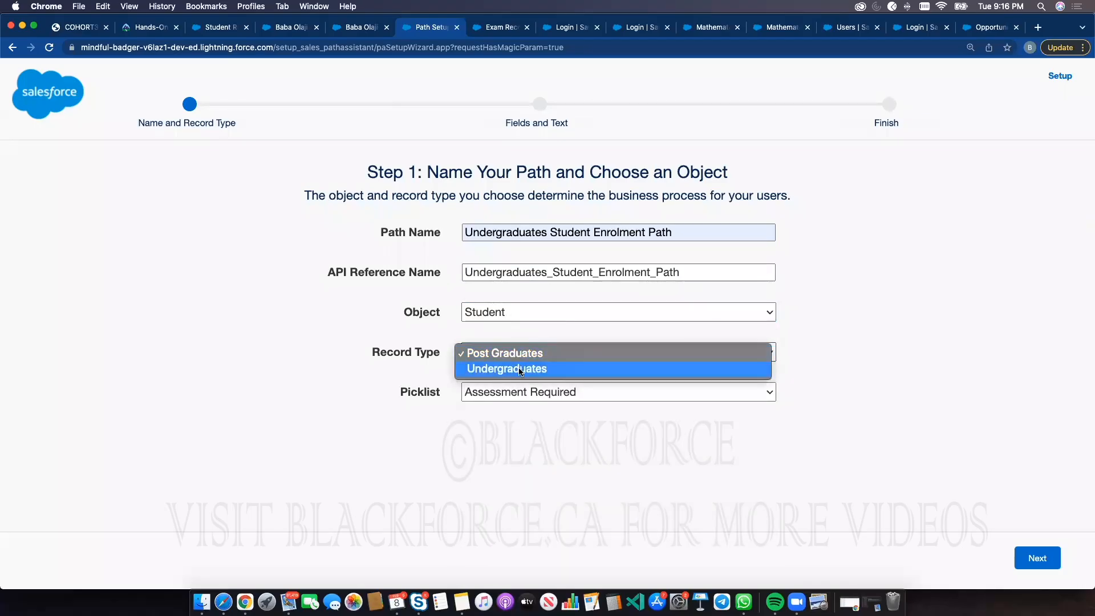
left_click(519, 368)
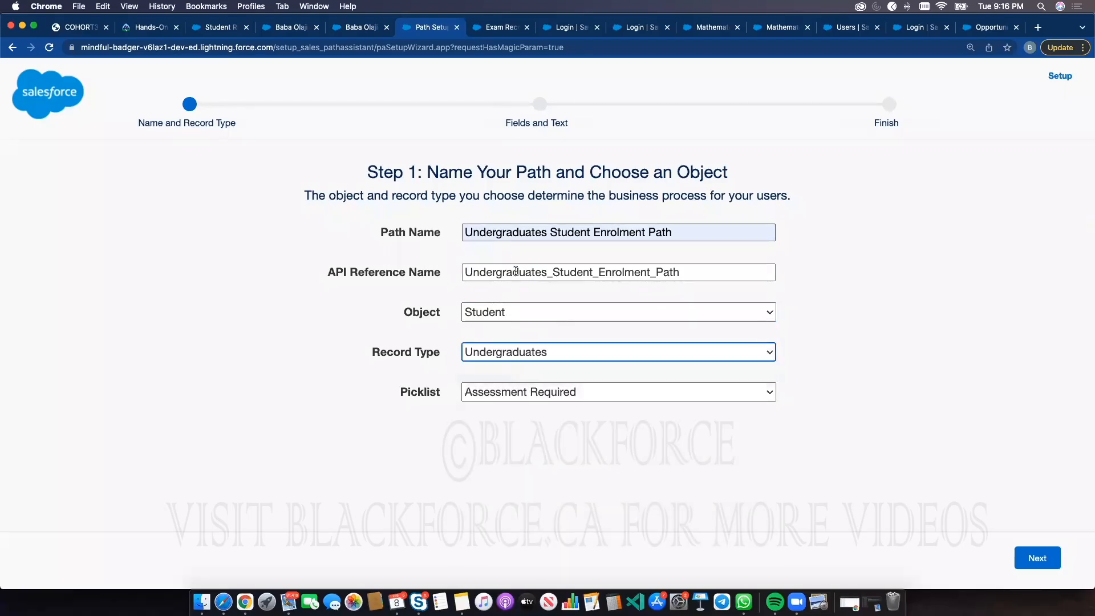
left_click(1028, 548)
left_click(1030, 553)
left_click(1023, 238)
left_click(1029, 558)
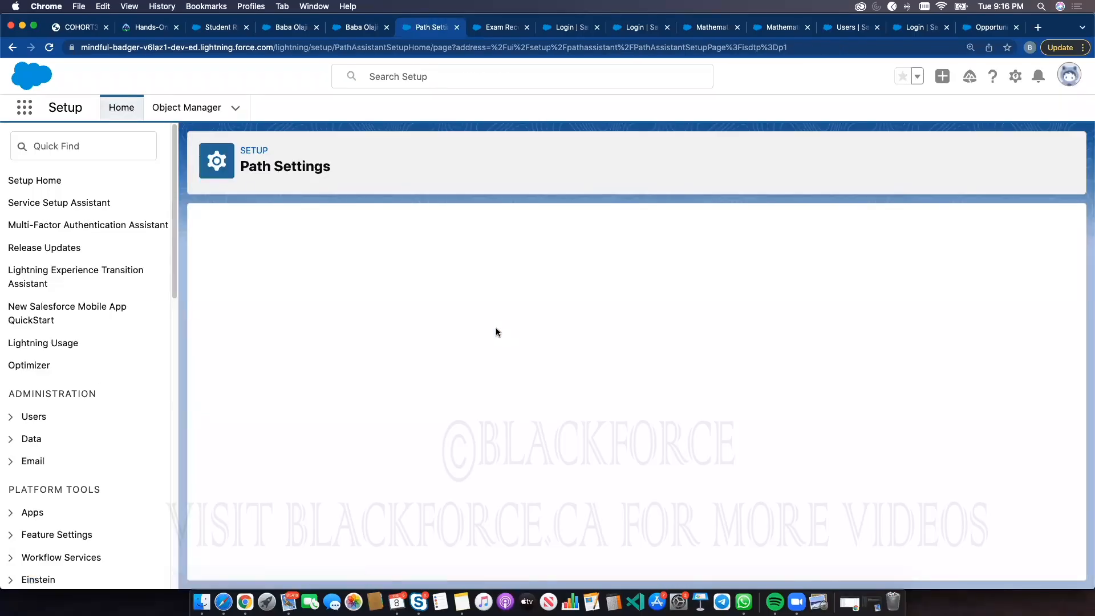
Start another new path and rename it Postgraduates Student Enrolment Path
left_click(617, 449)
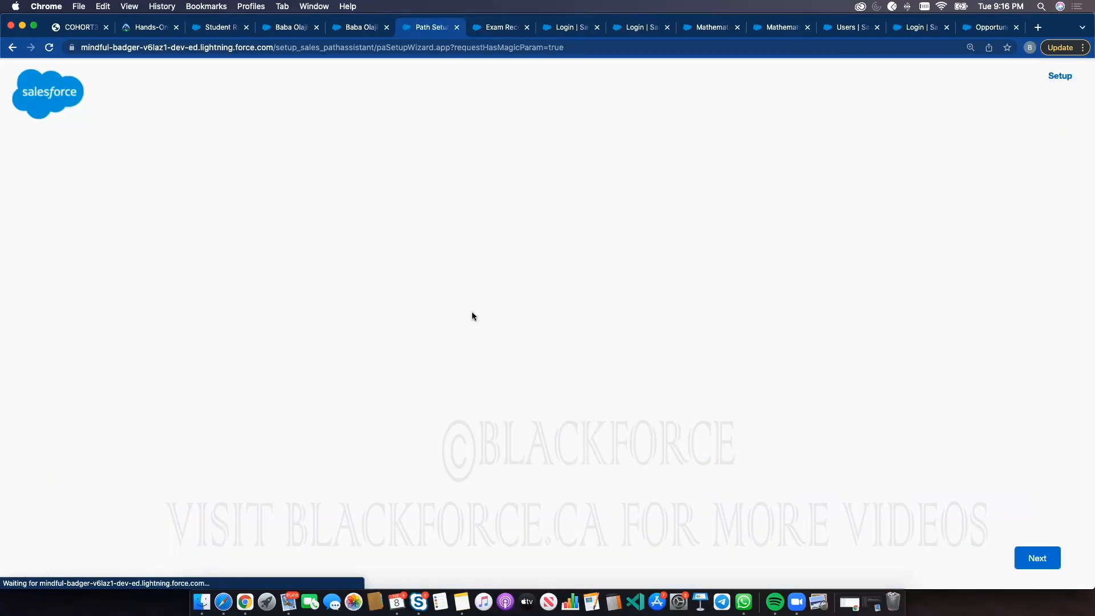
left_click(477, 234)
left_click(488, 256)
double_click(487, 235)
type("Postgrad")
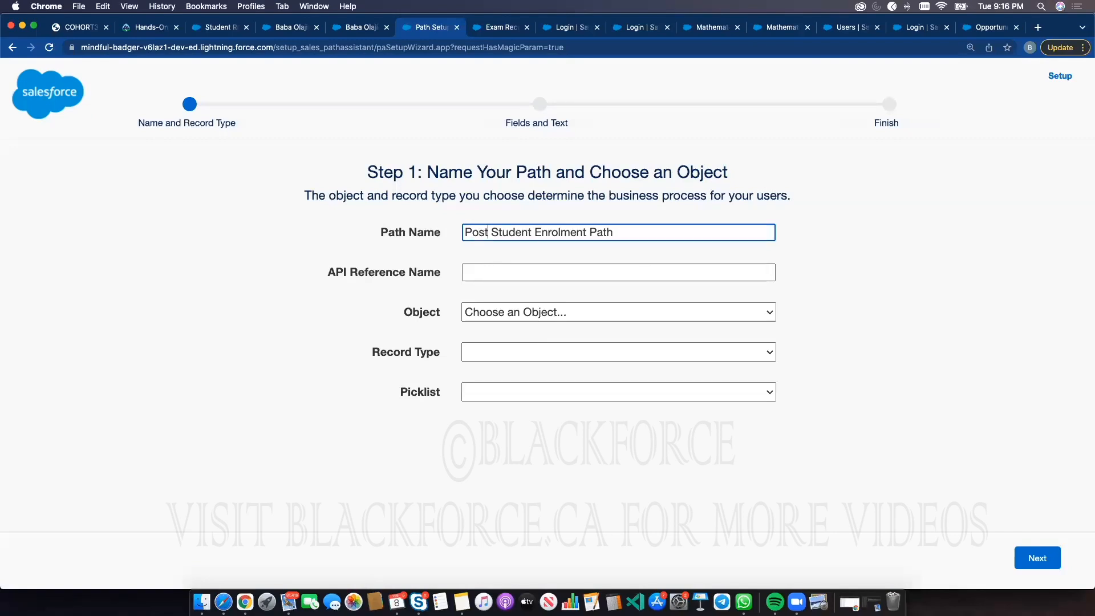
type("uates")
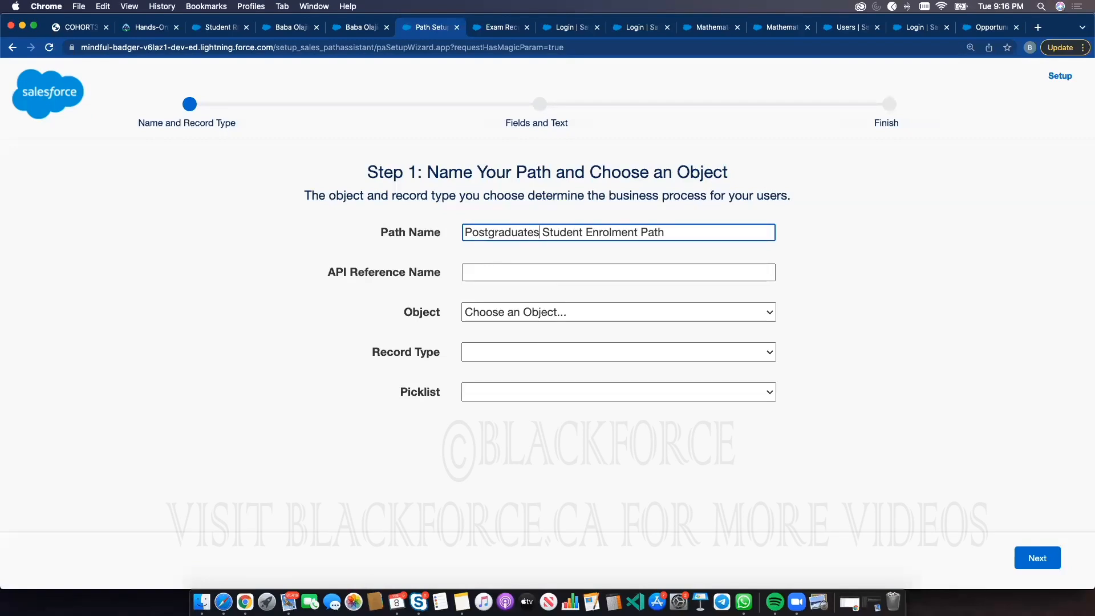
Base the Postgraduates path on the Student object's Post Graduates record type with the Assessment Required picklist and finish it
left_click(491, 272)
left_click(535, 312)
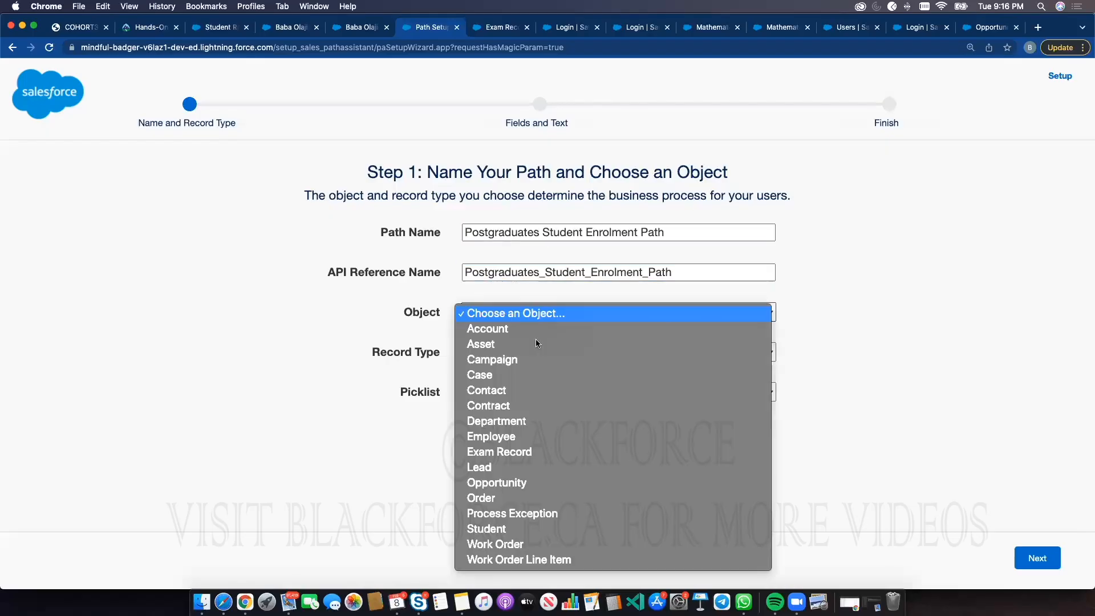
left_click(516, 529)
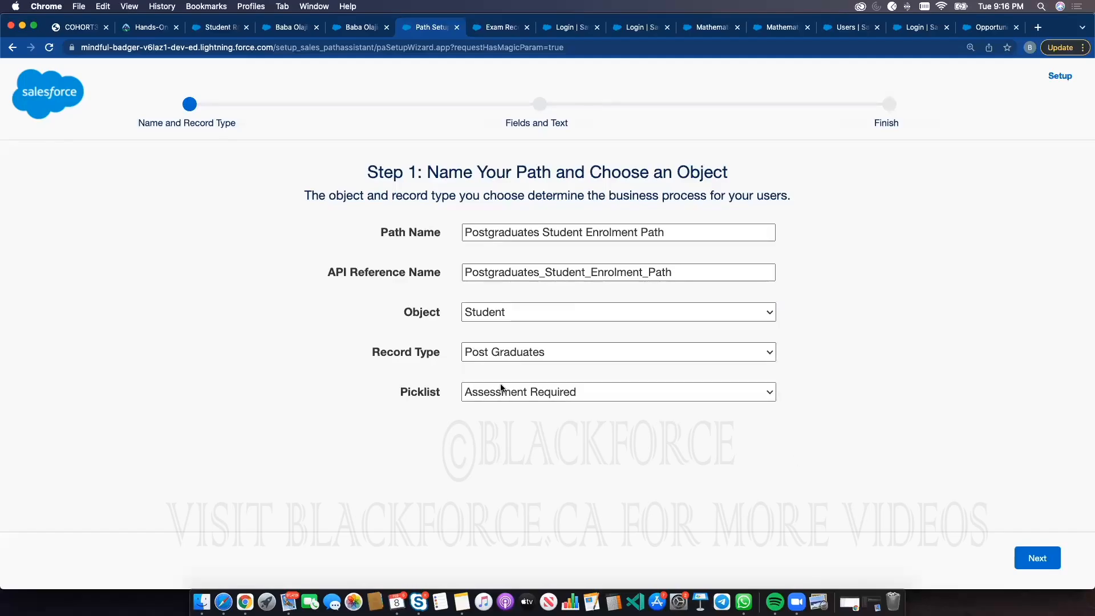
left_click(1037, 558)
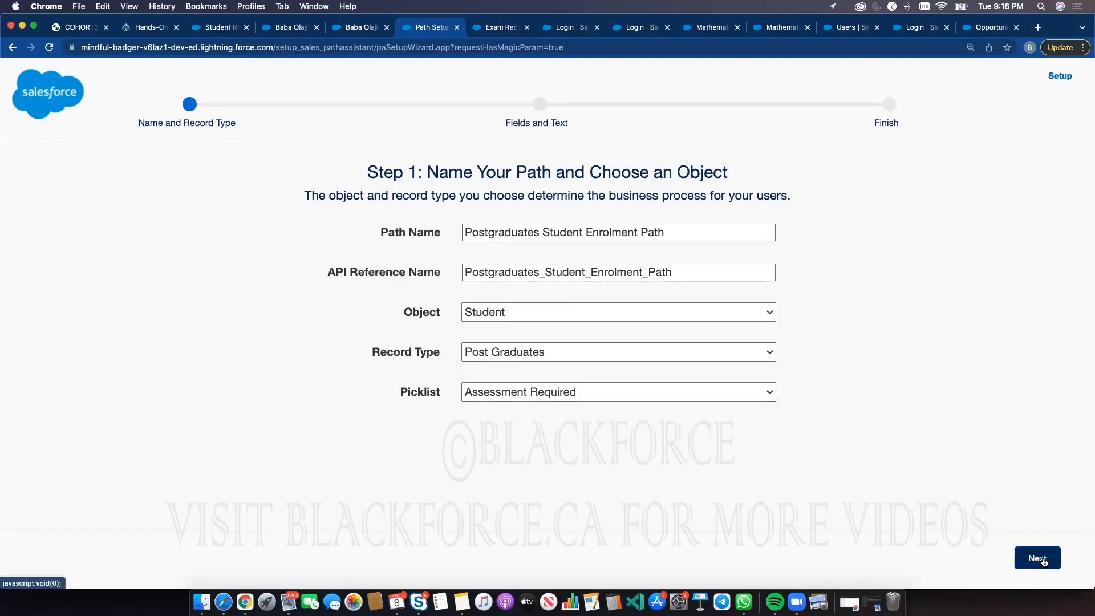
left_click(1037, 559)
left_click(1042, 559)
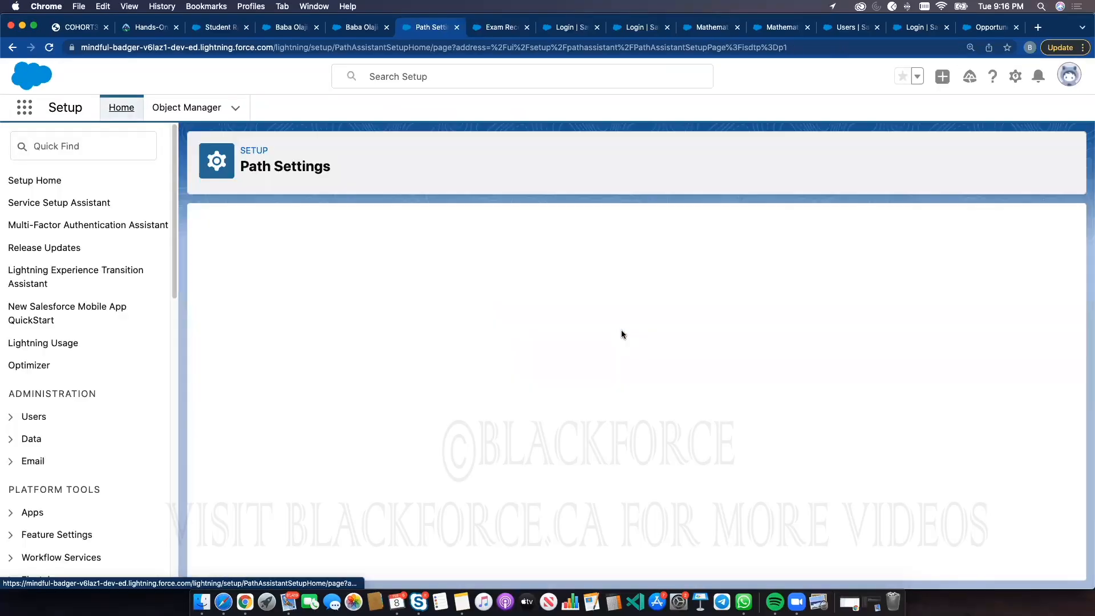
Activate the Postgraduates Student Enrolment Path in the path list
scroll(656, 365, "down", 2)
scroll(662, 379, "down", 3)
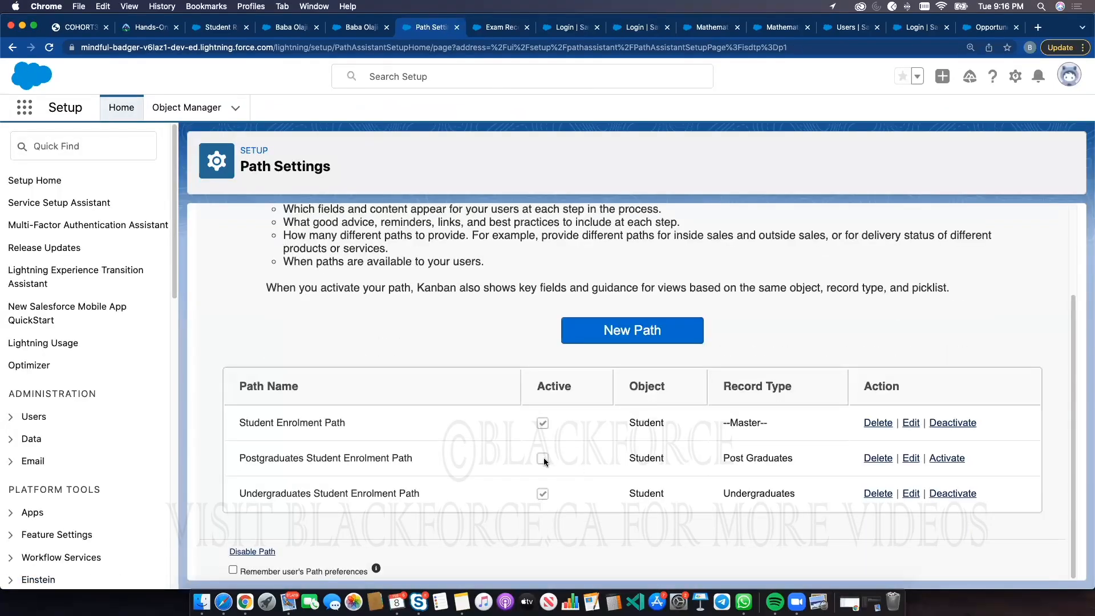
left_click(944, 459)
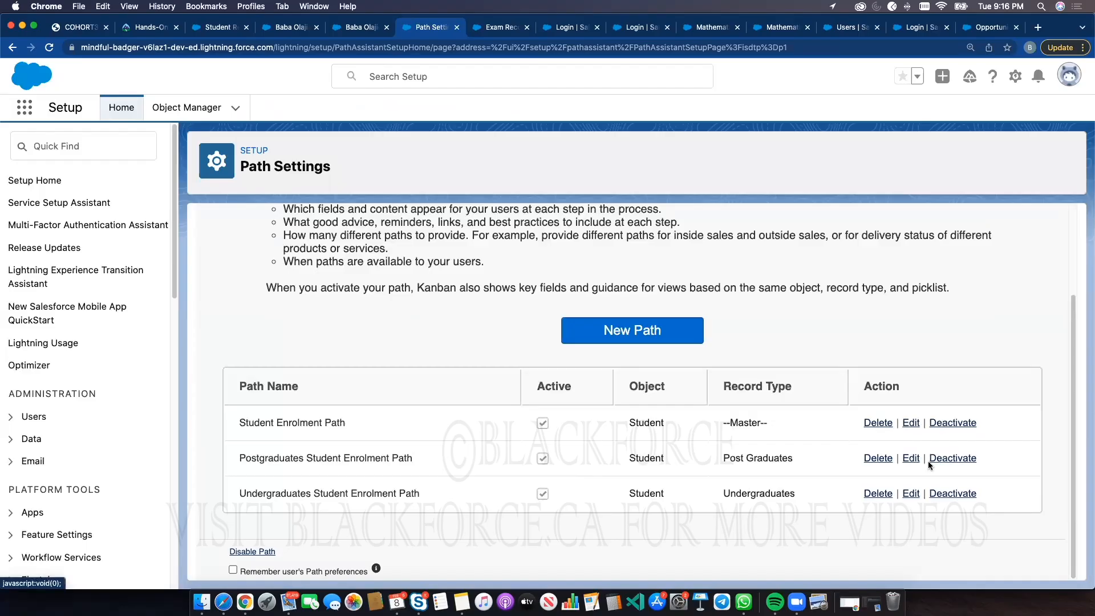
Create an Undergraduates student named dfffd with a student number, status Registration and assessment GCSE, then reload its record
left_click(293, 29)
left_click(167, 107)
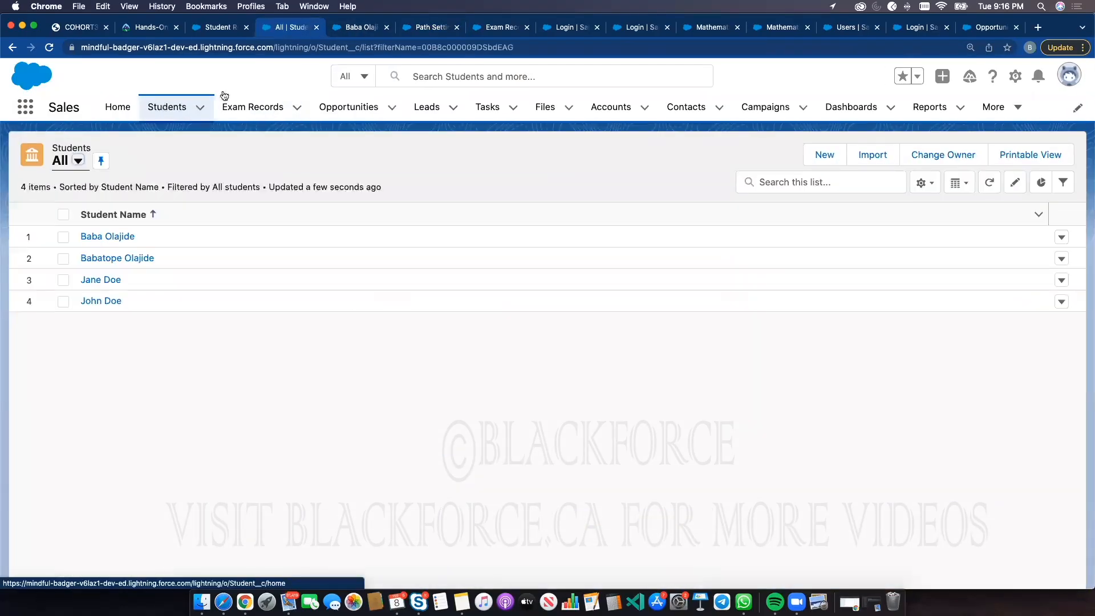
left_click(823, 152)
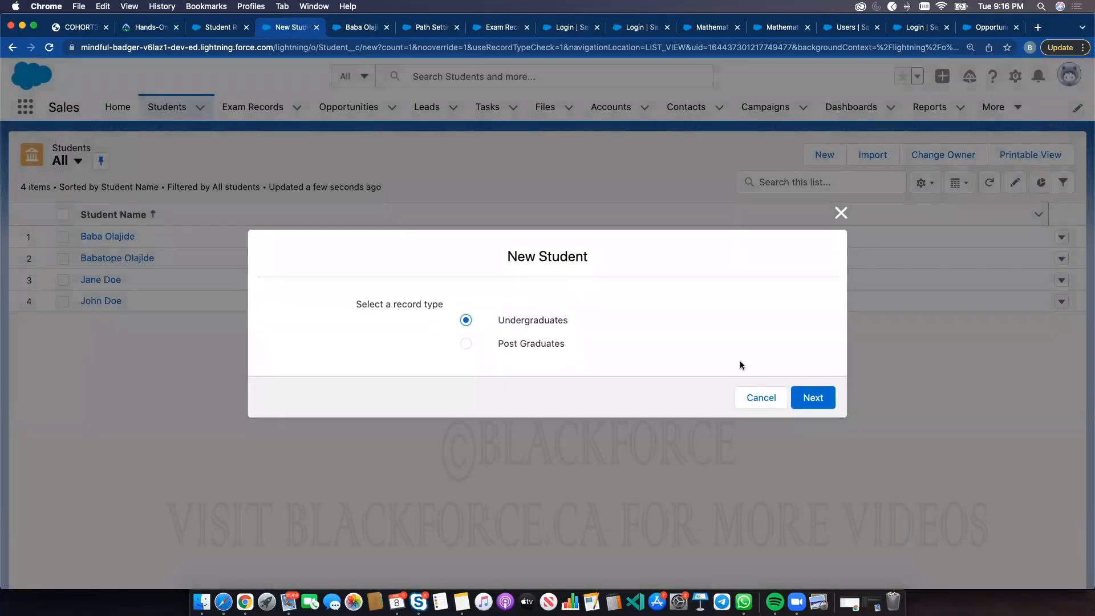
left_click(808, 396)
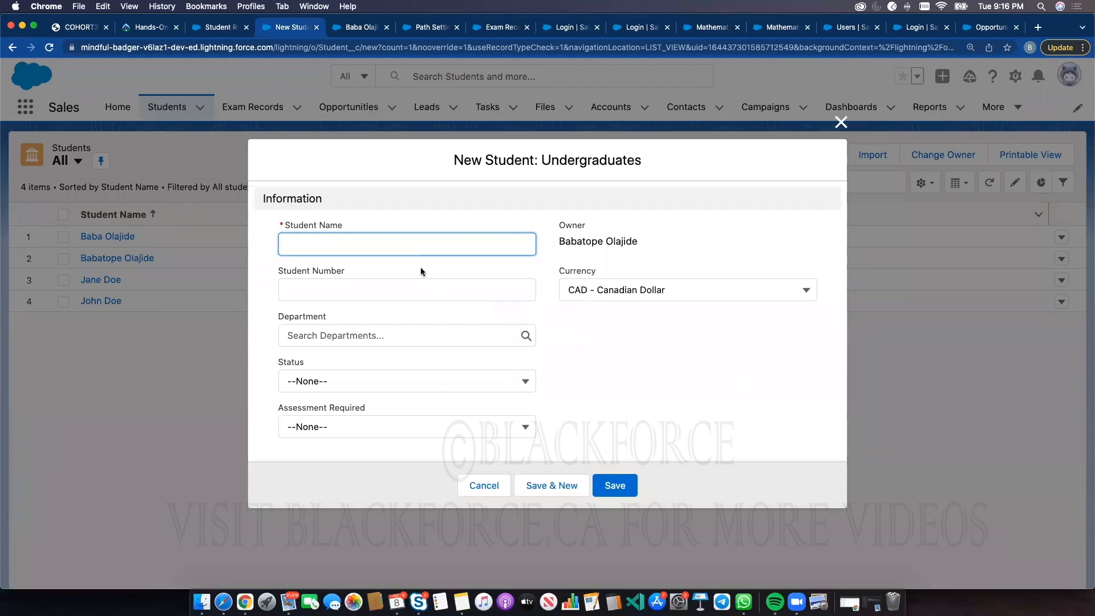
type("dfffd")
left_click(351, 388)
left_click(310, 432)
left_click(320, 427)
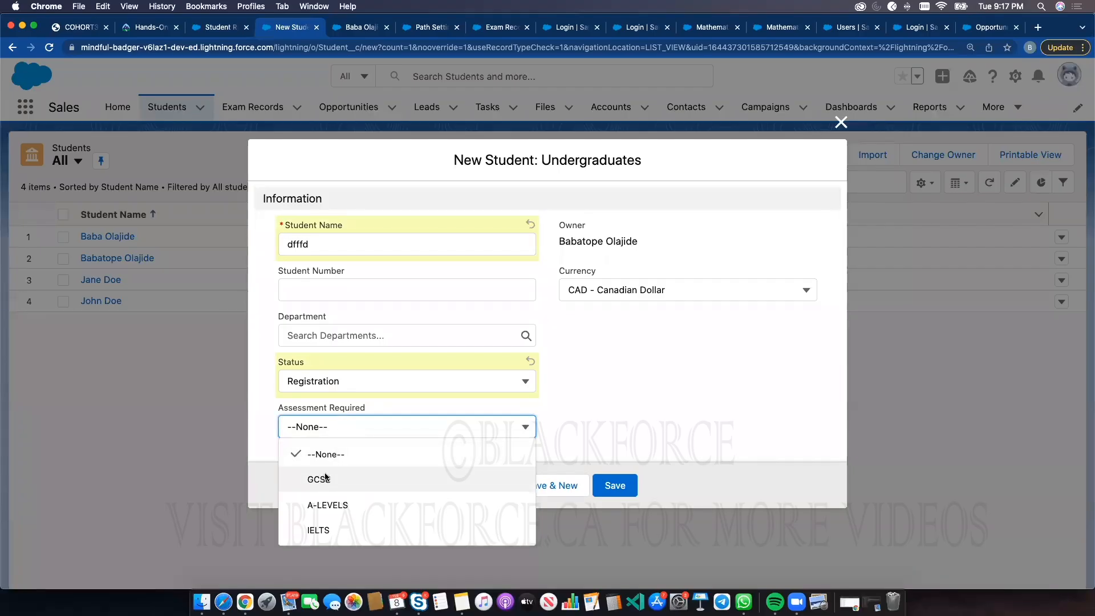
left_click(326, 478)
left_click(363, 302)
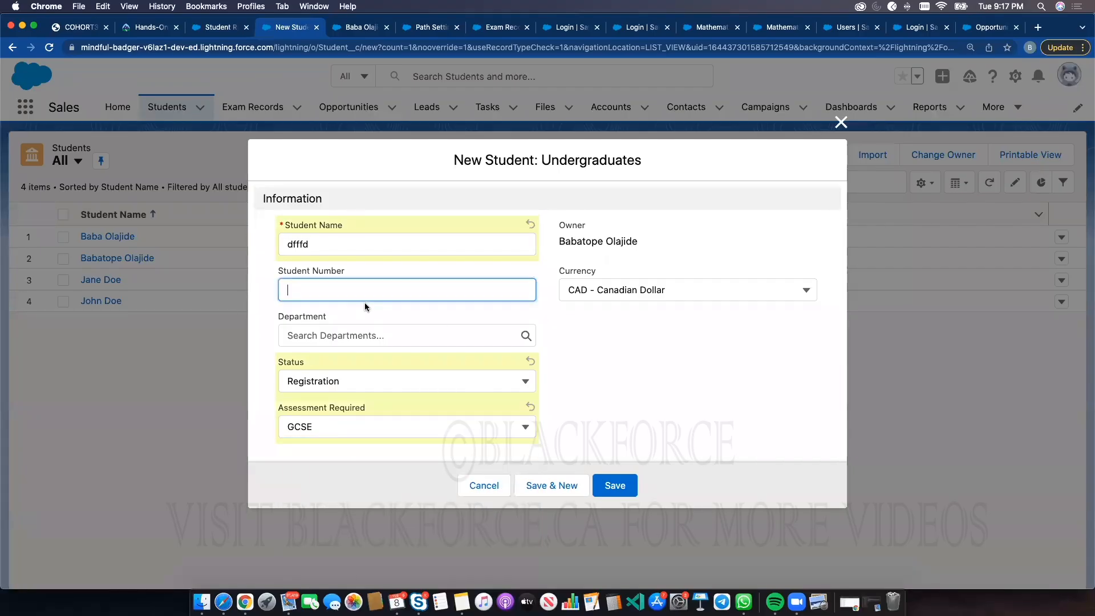
type("4554")
left_click(615, 486)
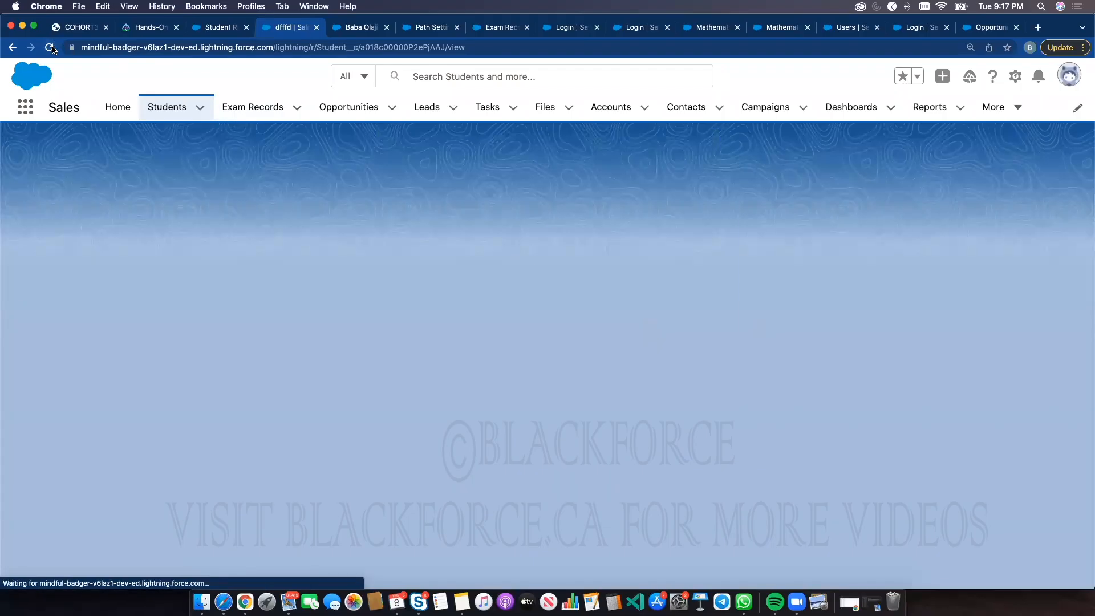
left_click(50, 48)
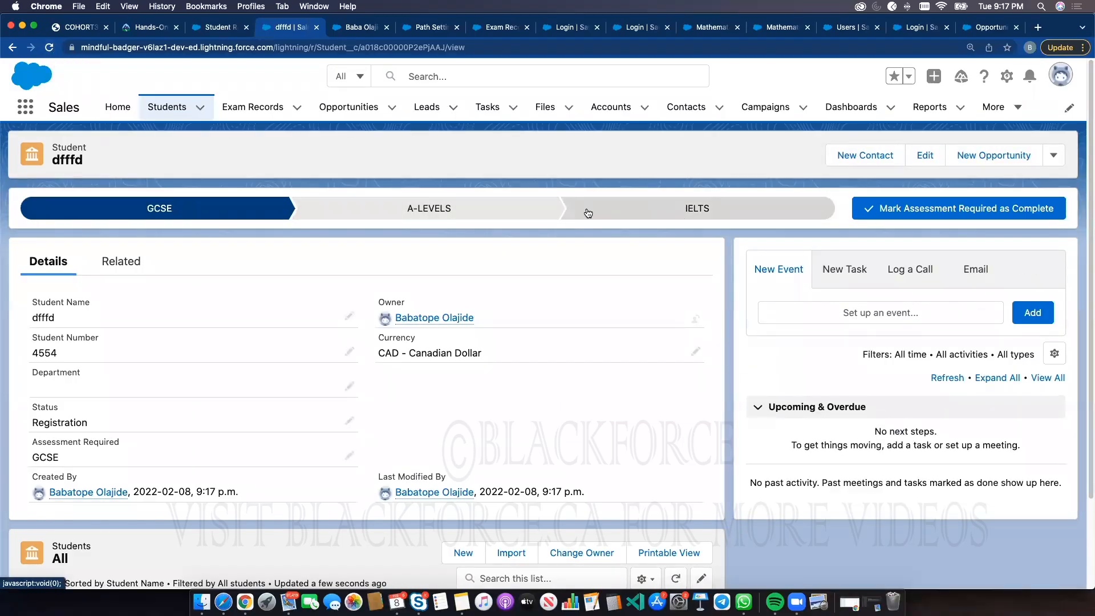
Create a Post Graduates student named sfddf with a student number, status Registration and assessment GMAT
left_click(167, 106)
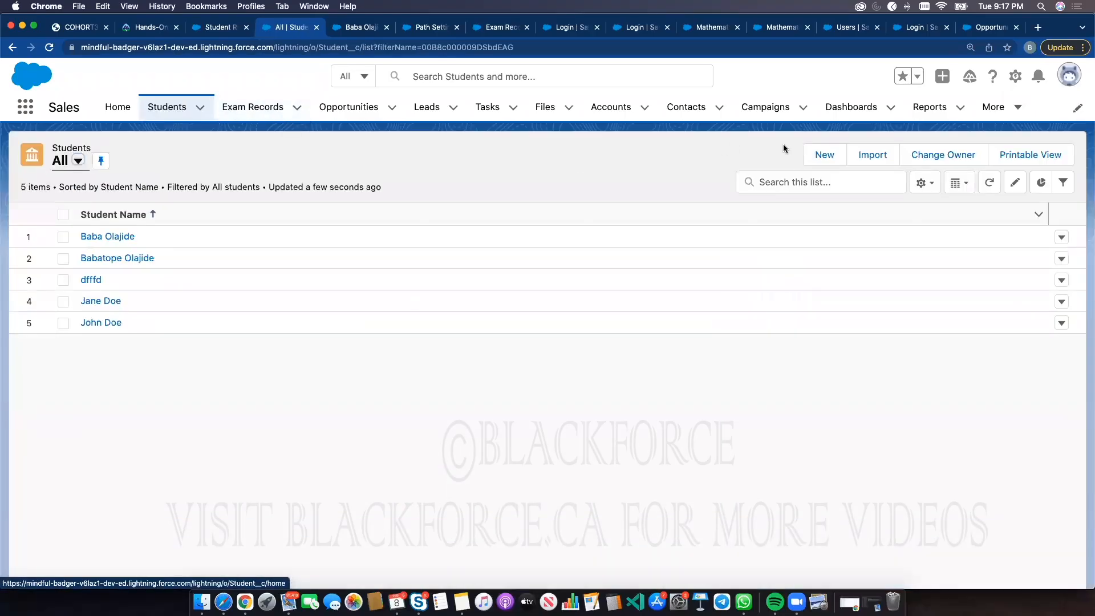
left_click(824, 155)
left_click(515, 346)
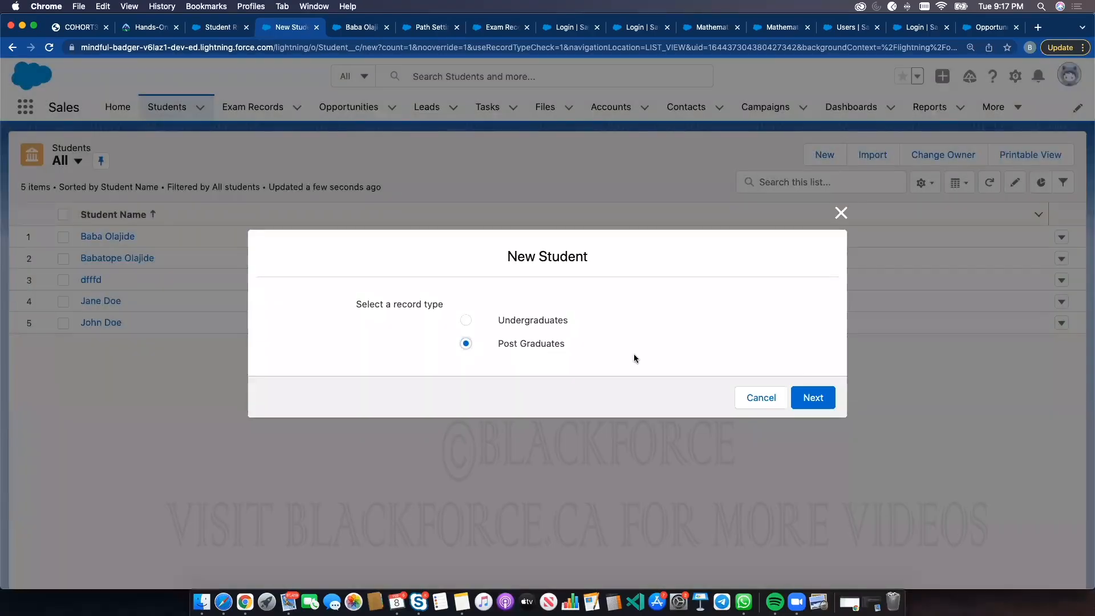
left_click(804, 394)
type("sfddf")
left_click(343, 288)
type("redfdf")
left_click(337, 381)
left_click(338, 432)
left_click(334, 427)
left_click(336, 478)
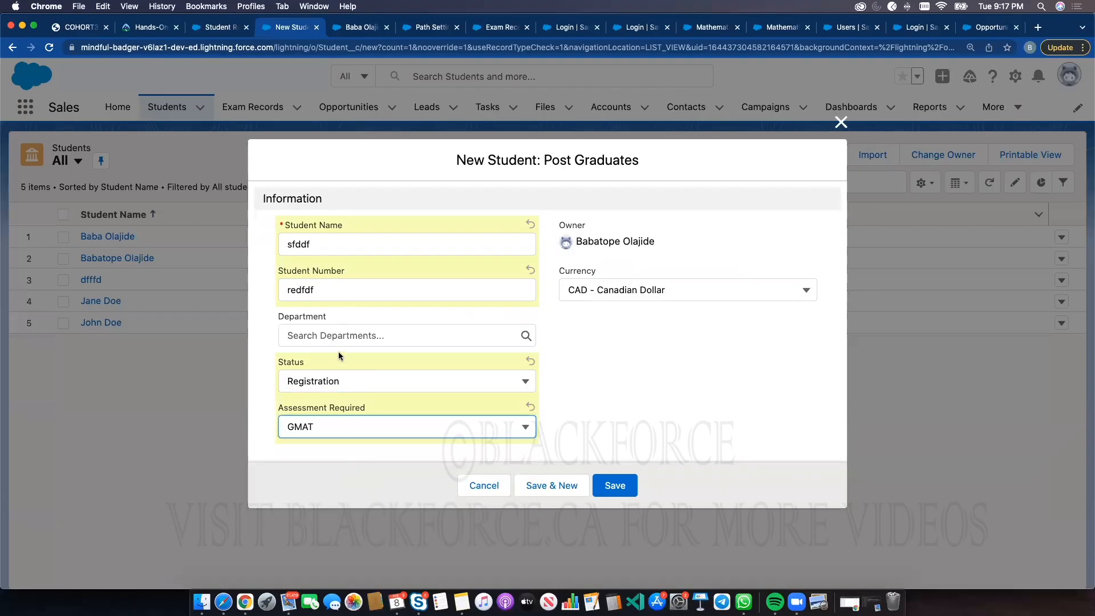
left_click(615, 485)
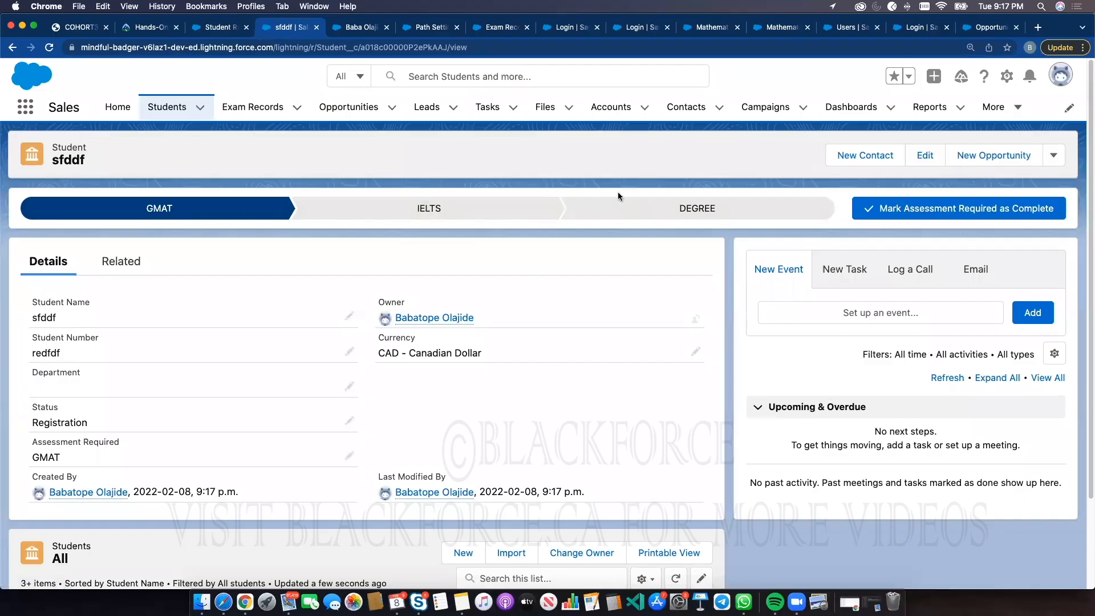
Mark the current assessment step complete, then change the student's record type to Undergraduates
left_click(881, 210)
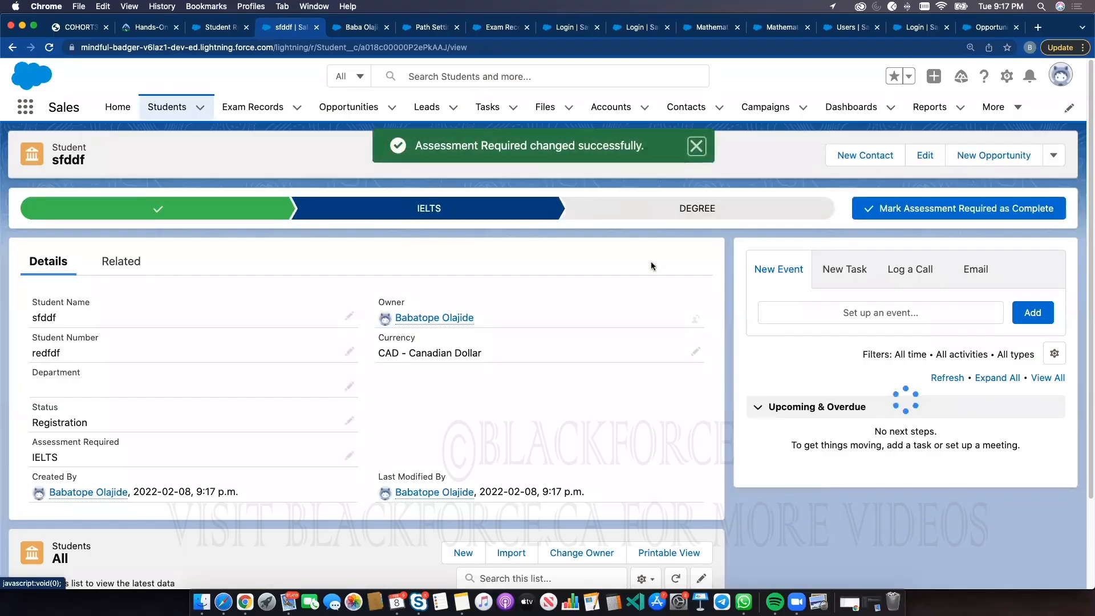
left_click(1053, 155)
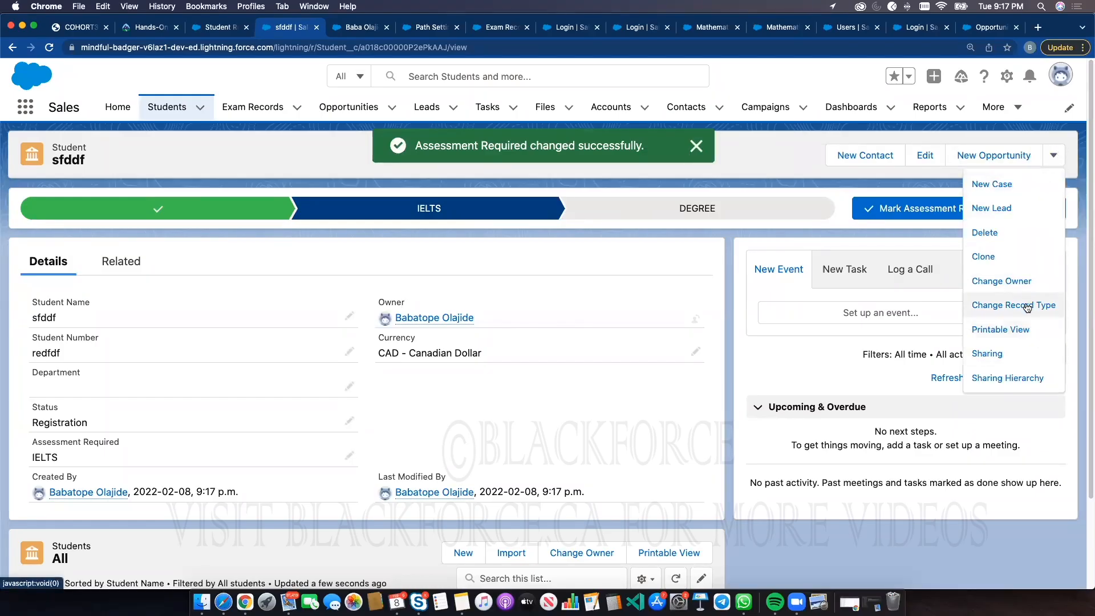
left_click(1030, 307)
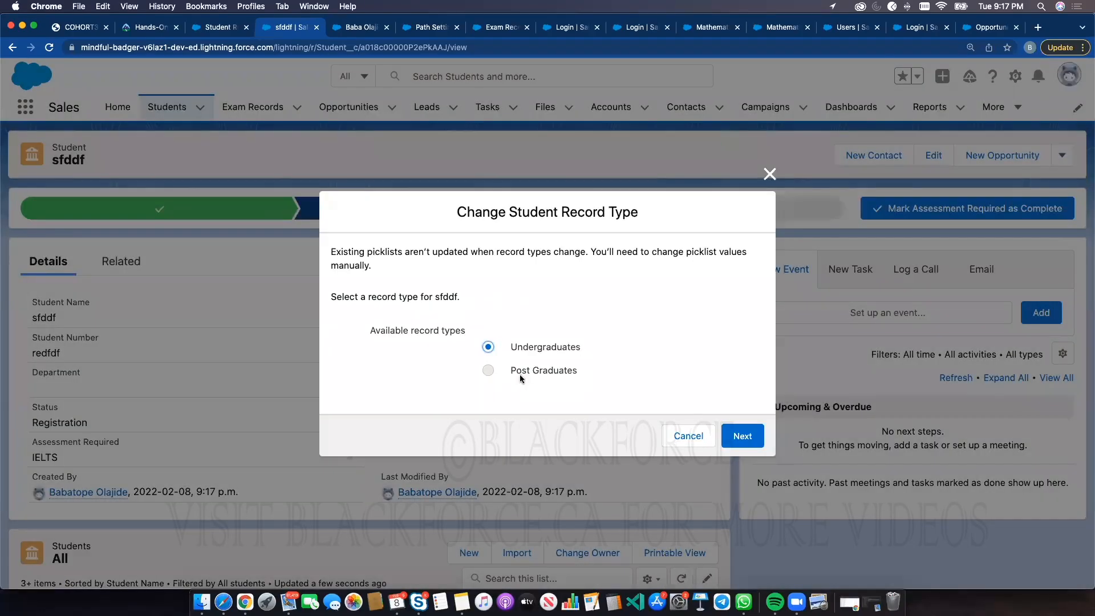
left_click(742, 436)
left_click(615, 485)
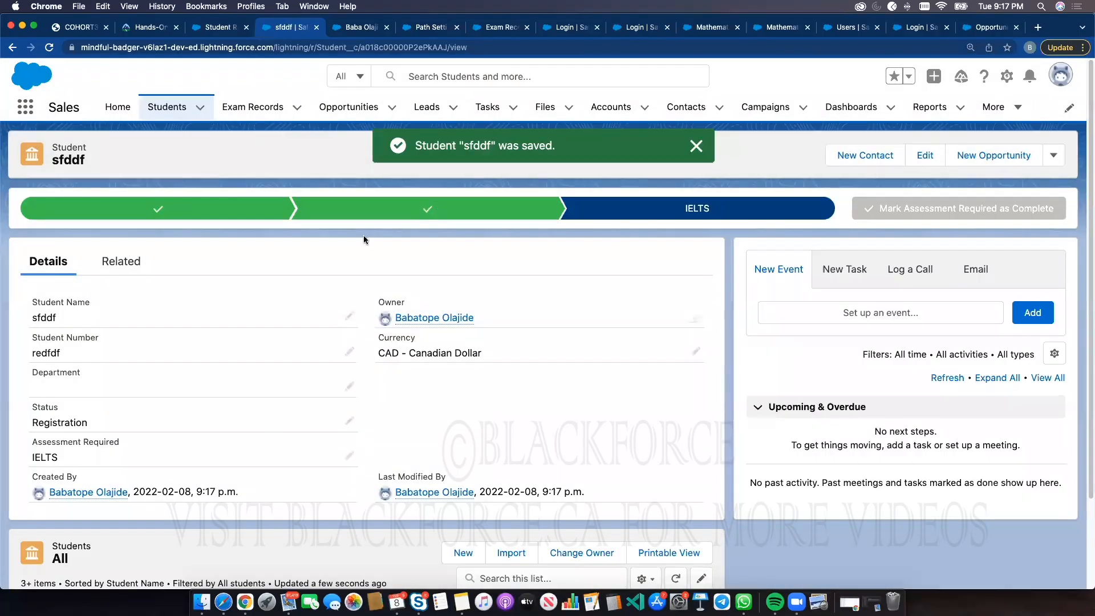
left_click(1053, 155)
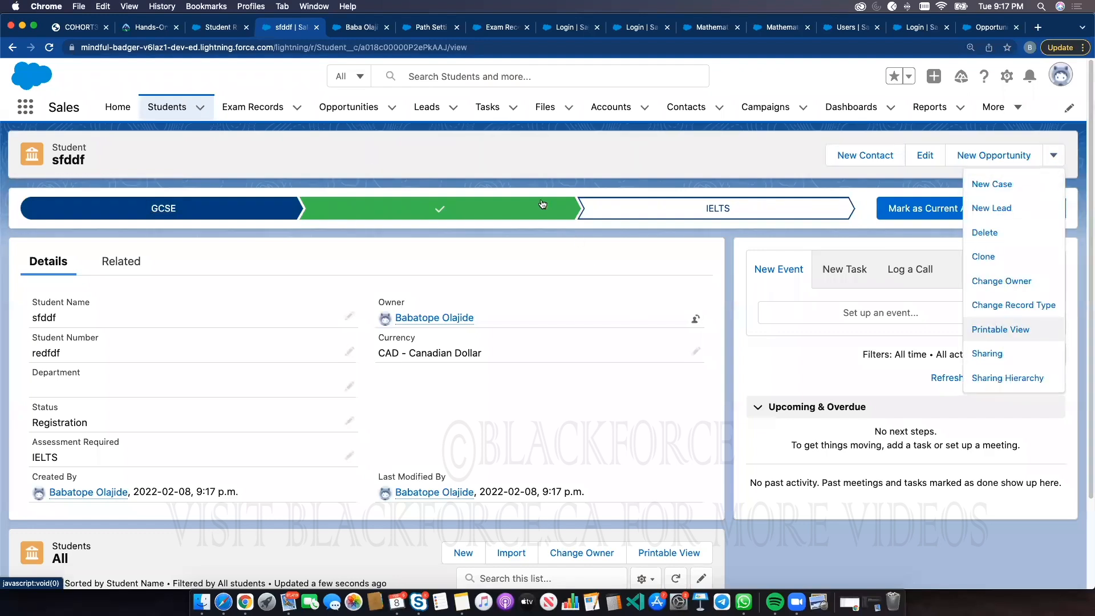
left_click(368, 30)
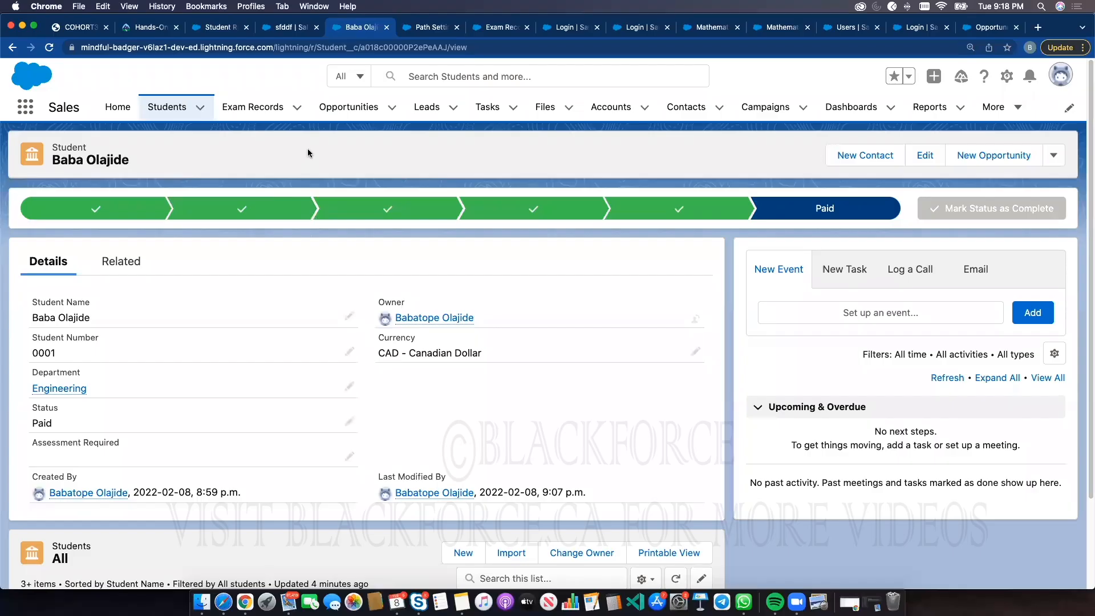
left_click(434, 29)
left_click(371, 28)
Open the App Launcher and browse the full list of apps and items
left_click(20, 110)
left_click(269, 349)
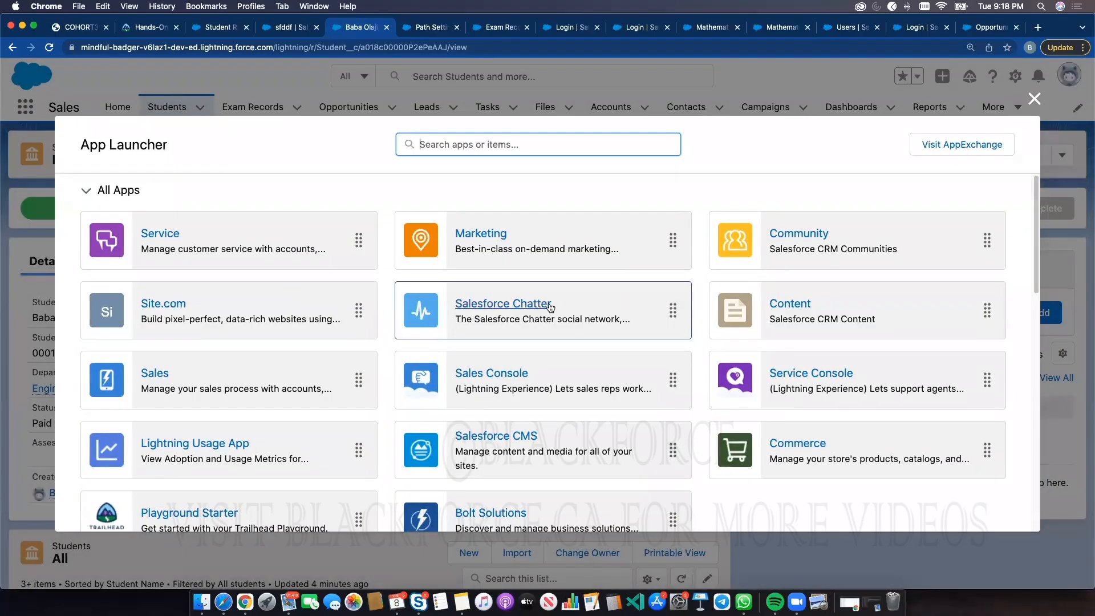
scroll(627, 294, "down", 5)
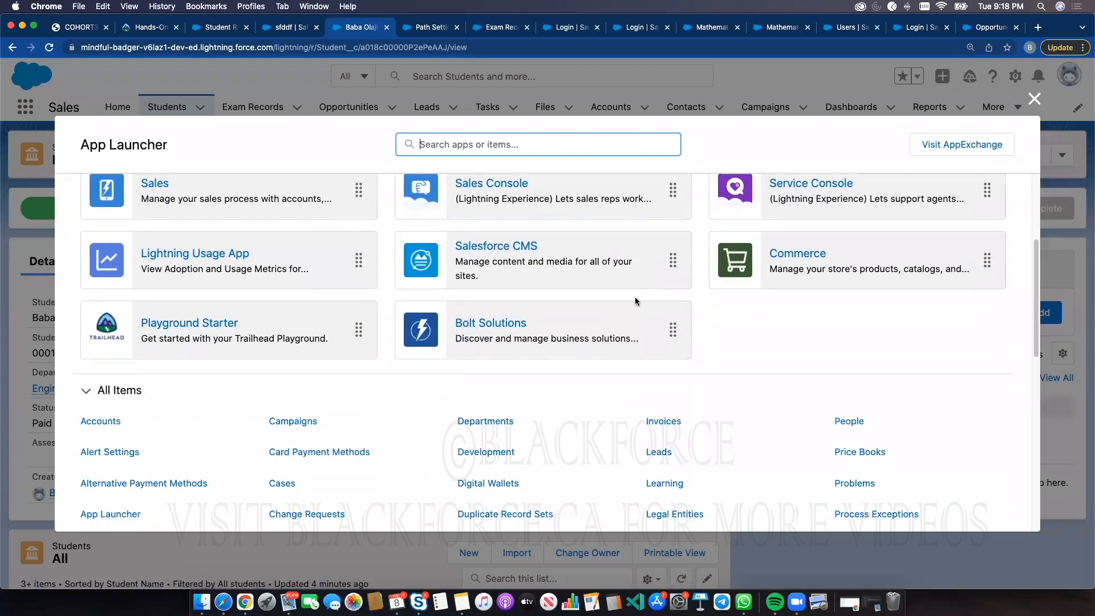
scroll(636, 302, "up", 5)
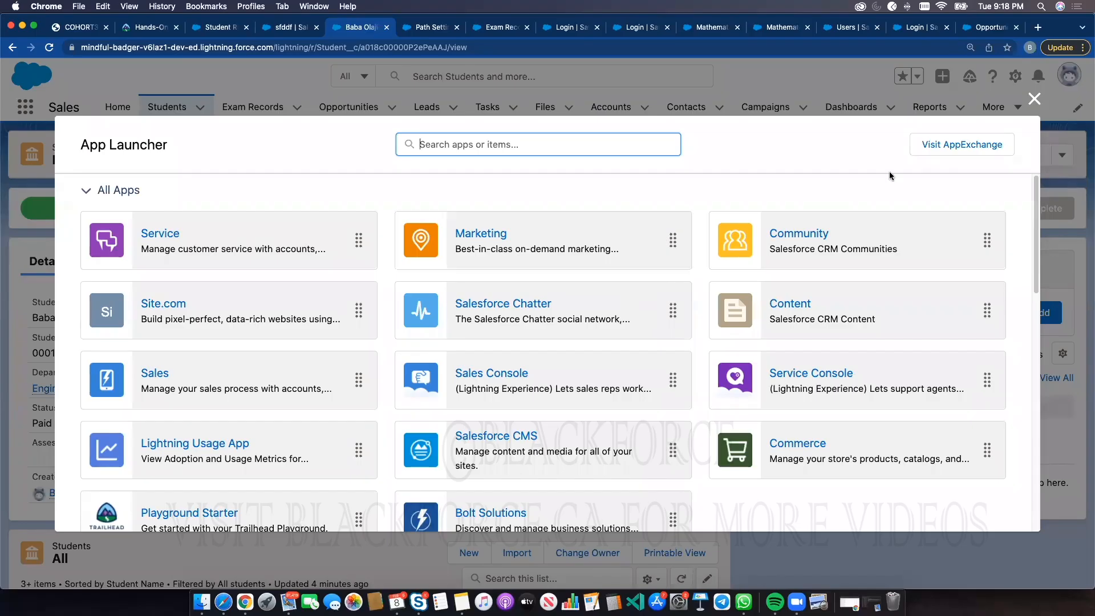
Open AppExchange from the App Launcher, browse the featured apps and components, and close it
left_click(961, 151)
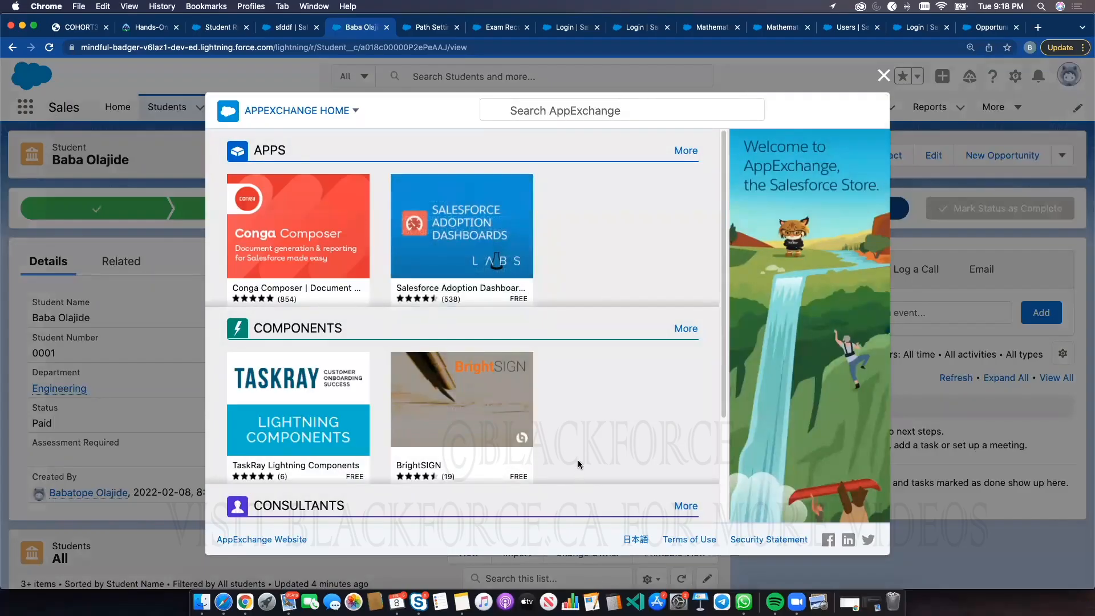
mouse_move(524, 219)
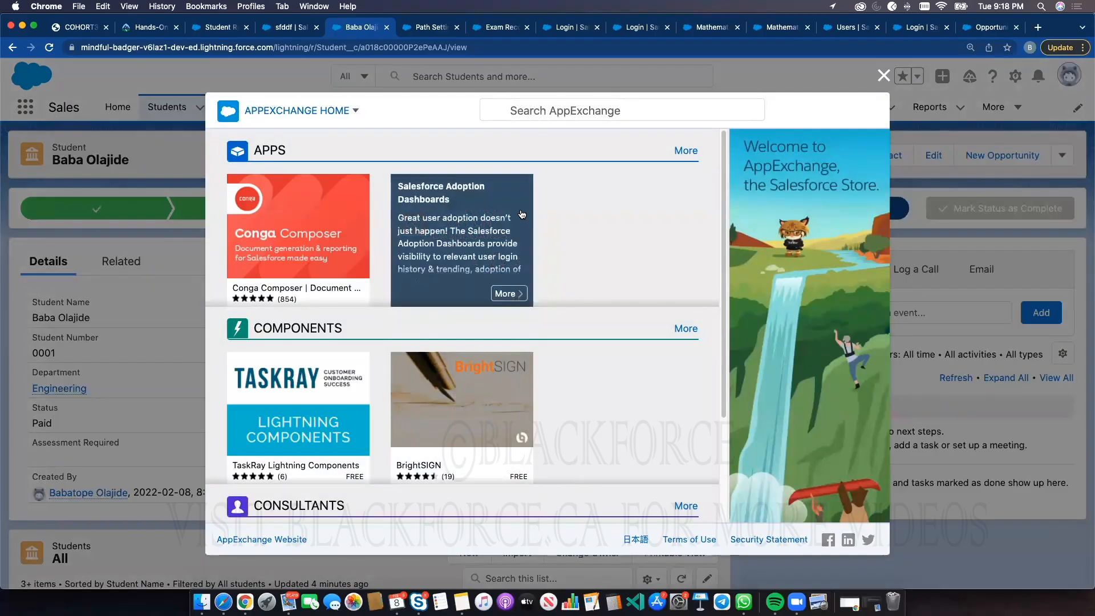
mouse_move(345, 243)
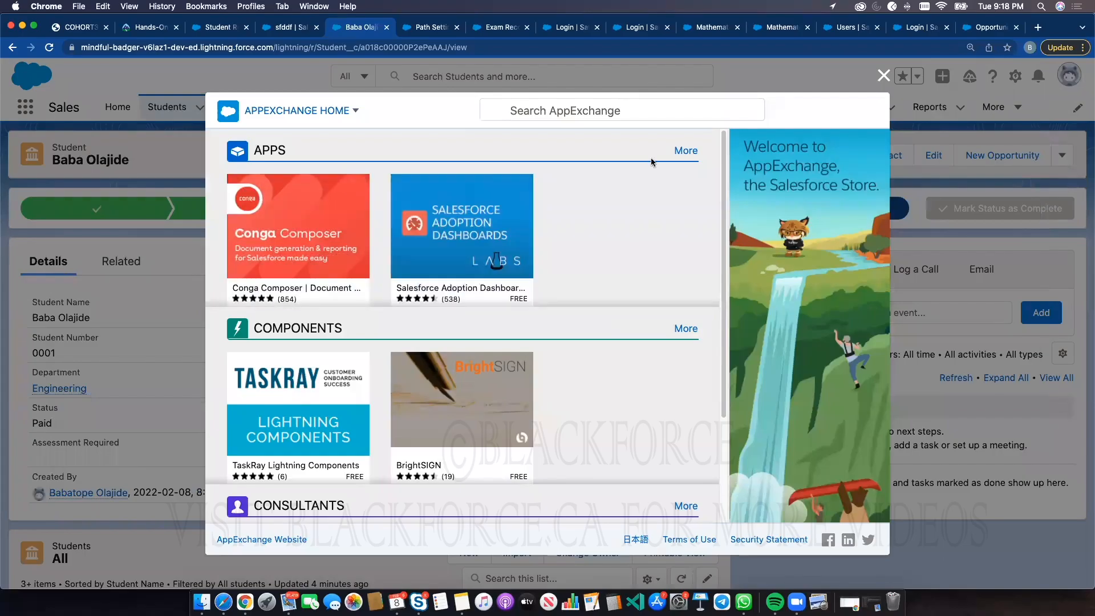
left_click(878, 75)
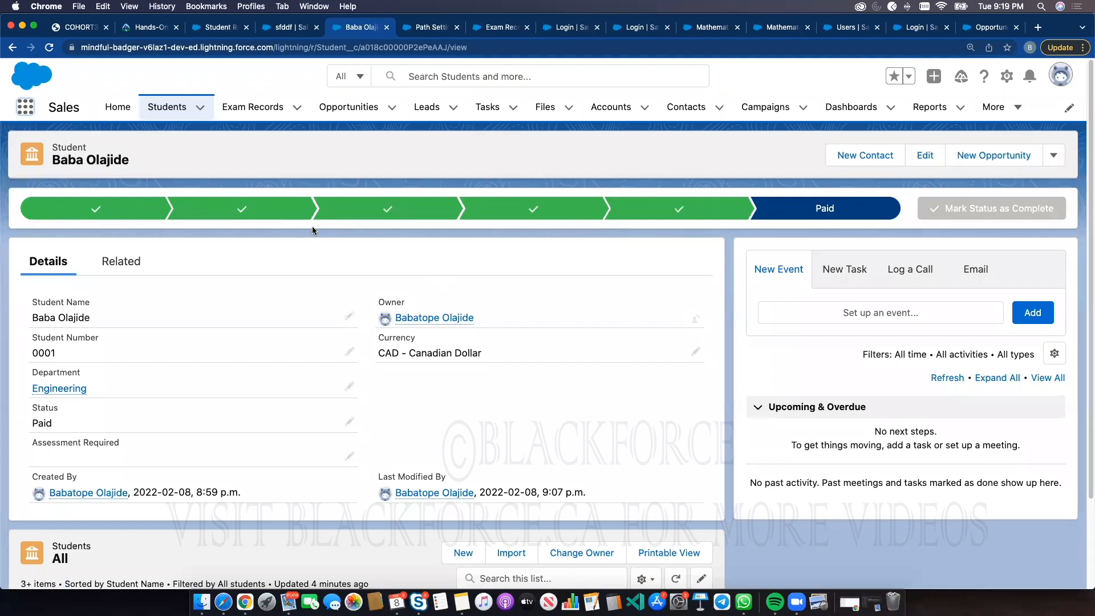
left_click(25, 107)
left_click(46, 359)
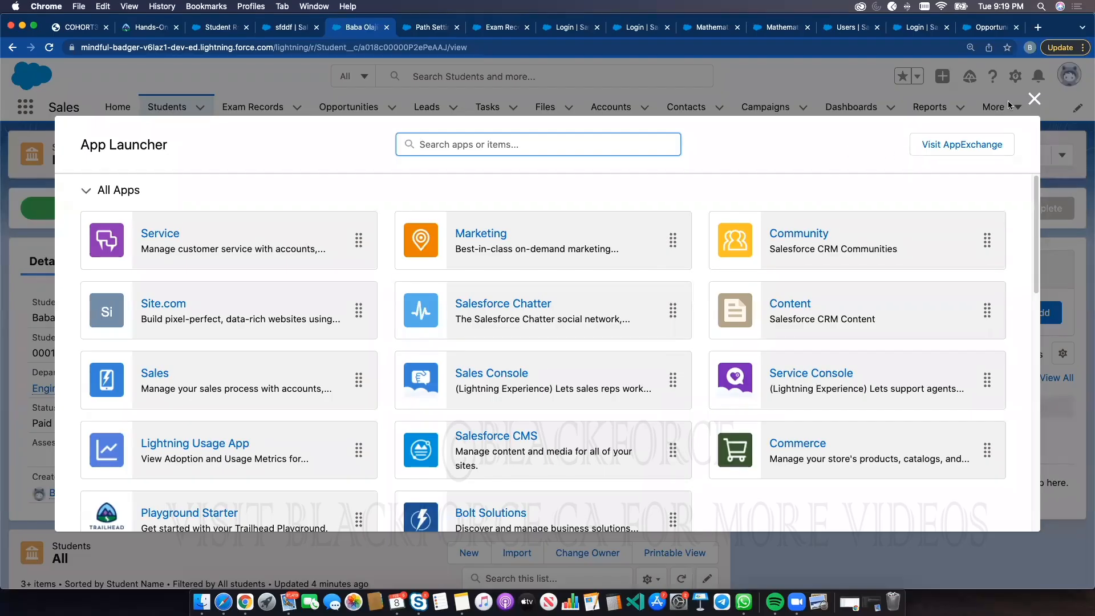
left_click(1034, 99)
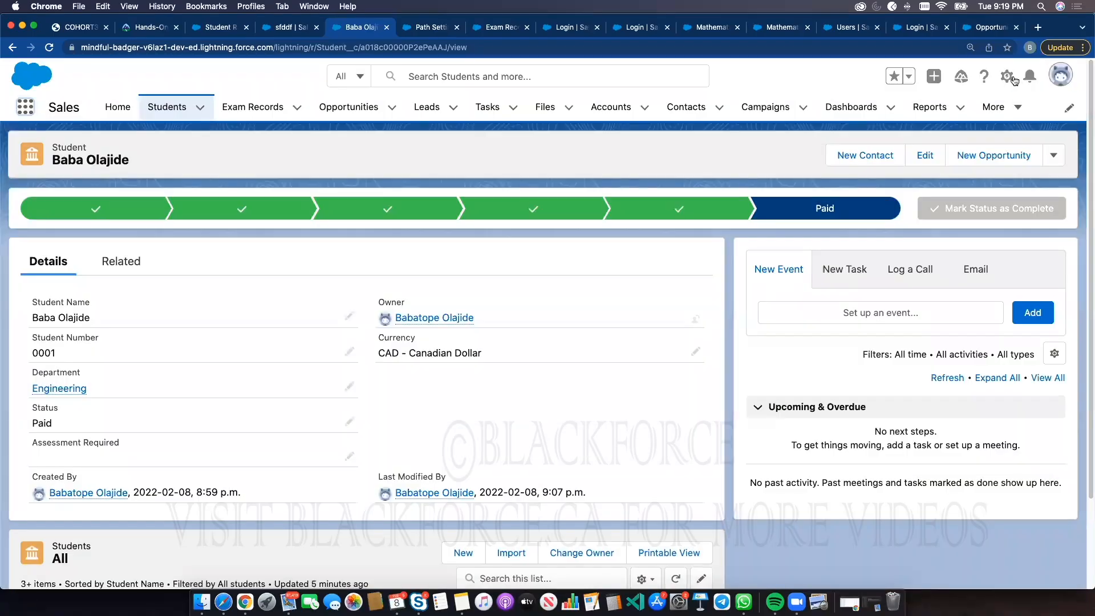
Open Setup and find the App Manager through Quick Find
left_click(1006, 76)
left_click(969, 108)
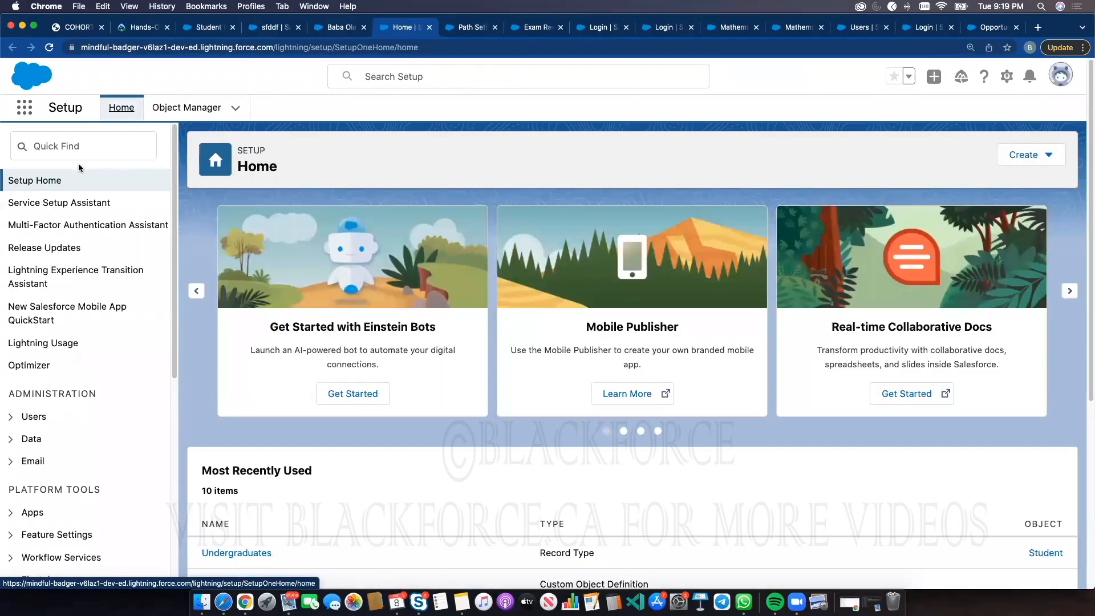
left_click(89, 143)
type("app")
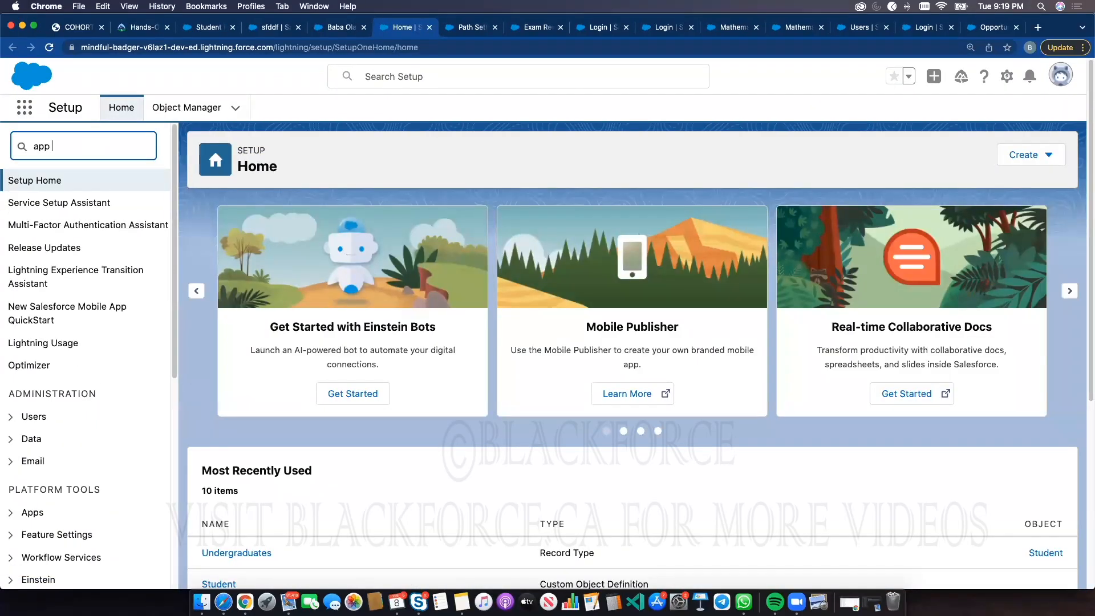
type(" man")
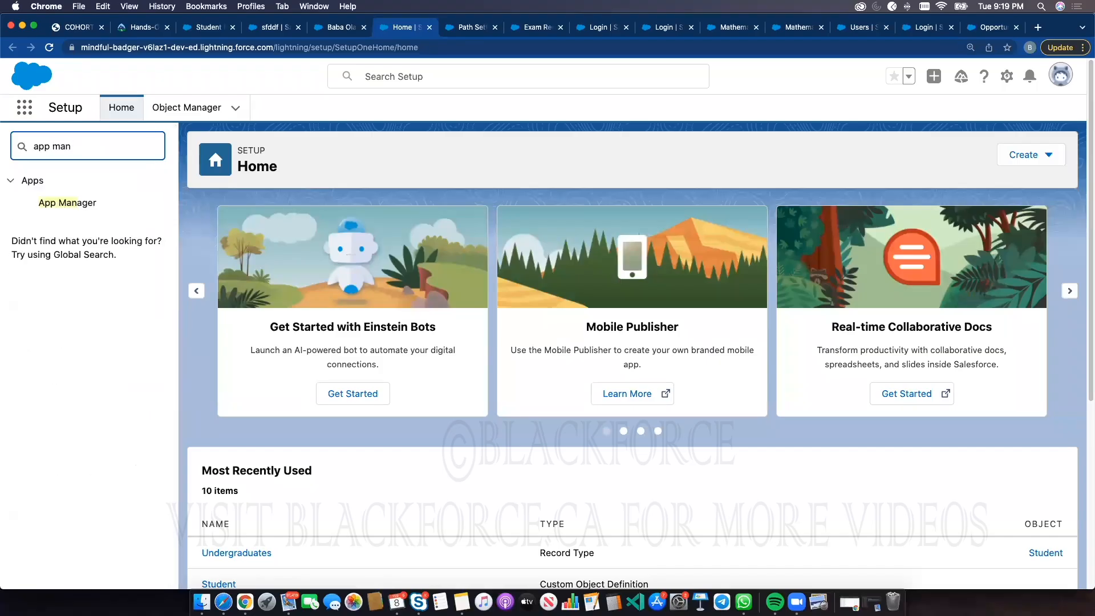
left_click(71, 204)
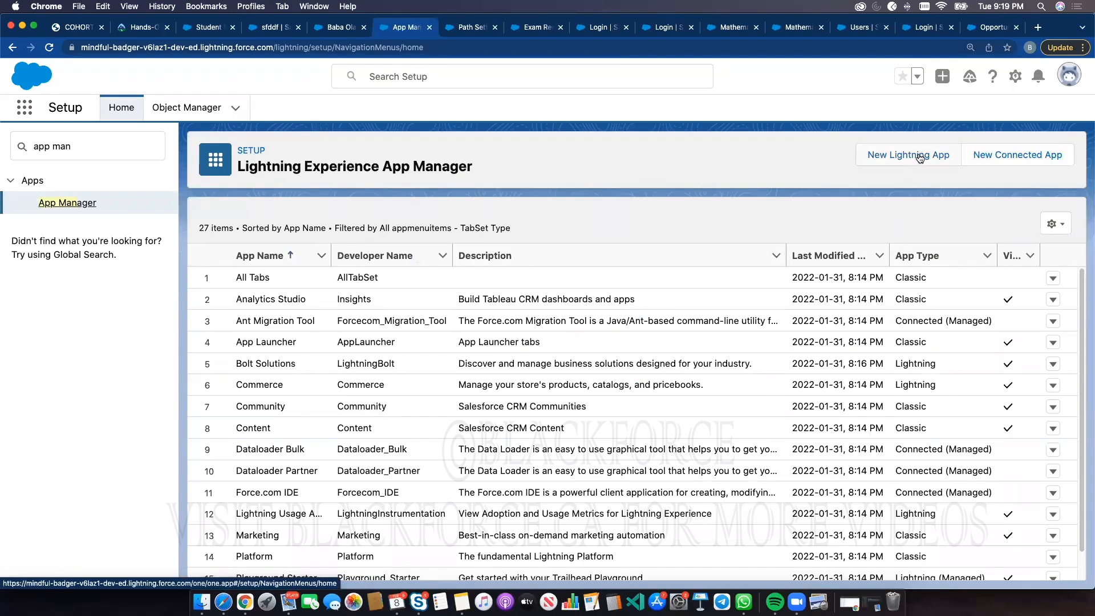
double_click(57, 146)
left_click(70, 203)
Start a new Lightning app named Student Grader with developer name Student_Grader
left_click(893, 158)
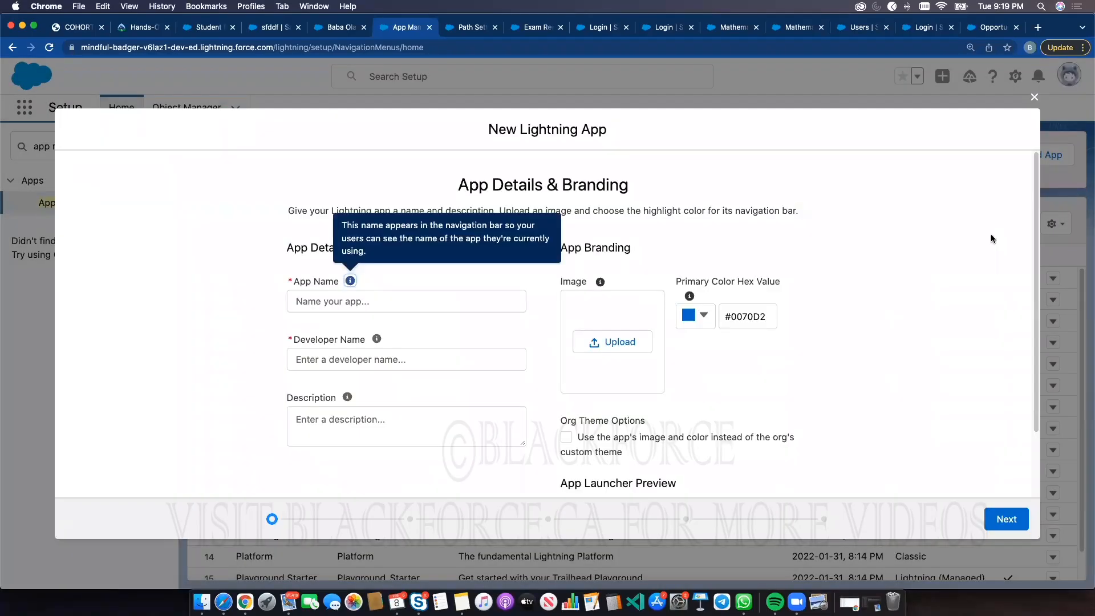
left_click(426, 305)
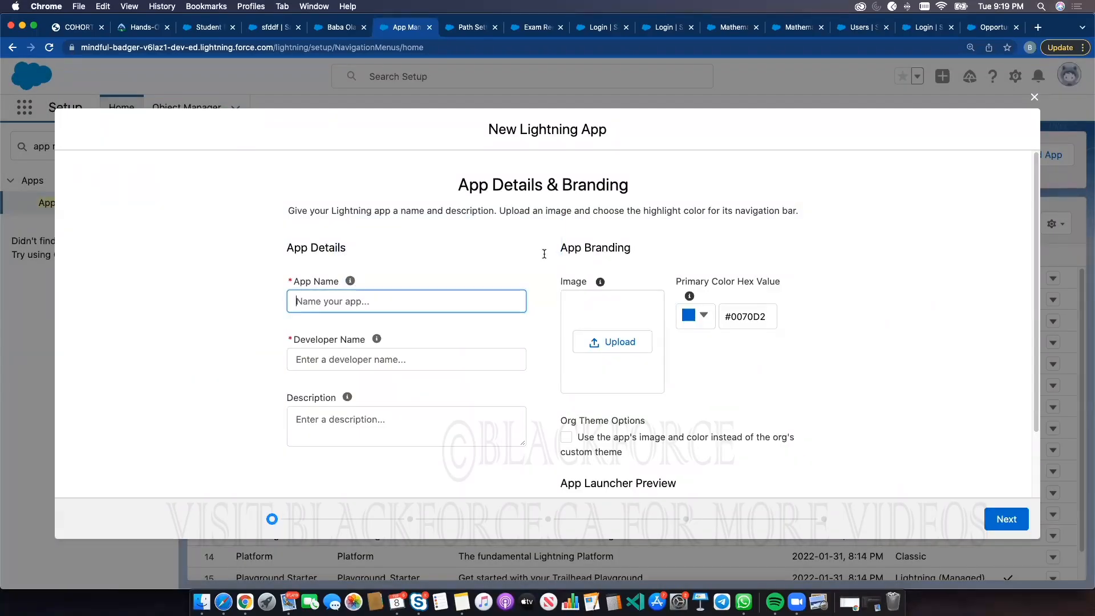
type("Student")
type("Grader")
left_click(249, 304)
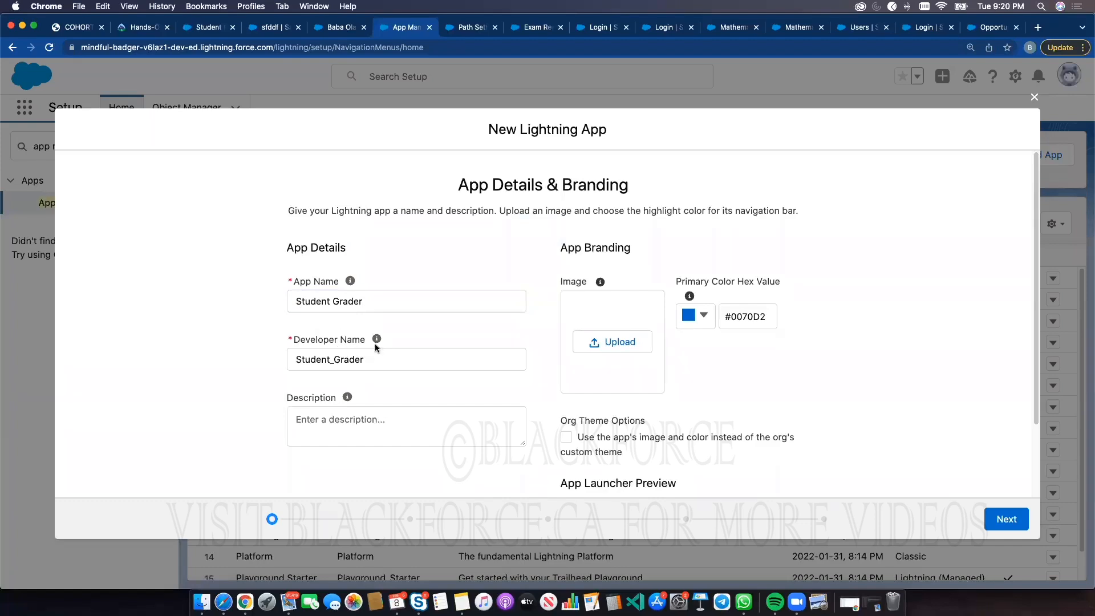
Enter the app description "This app helps me to track all my students and provide relevants"
left_click(346, 418)
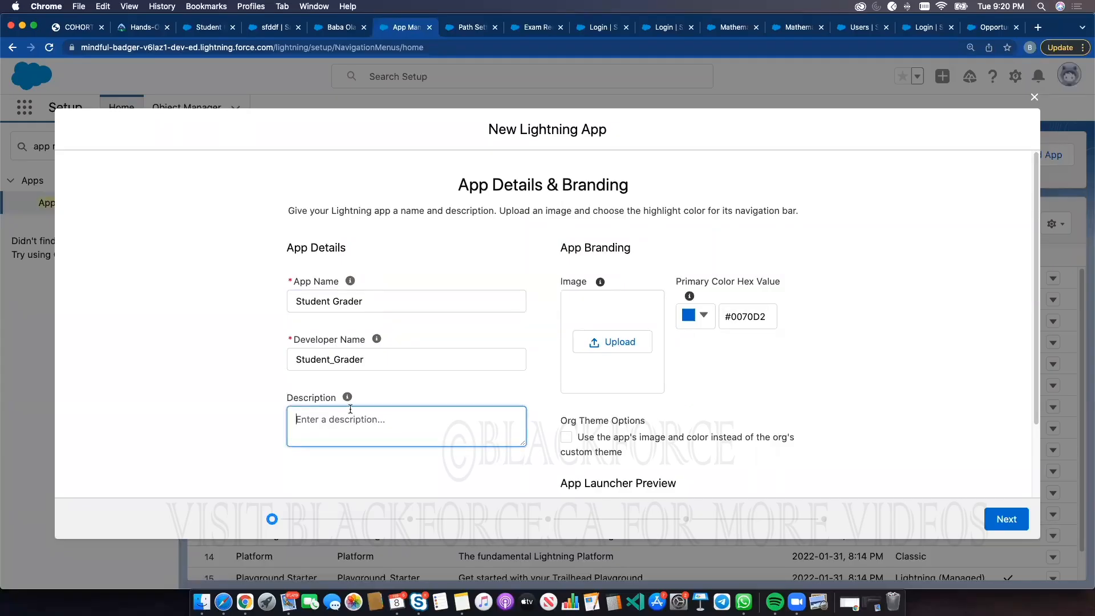
type("Th")
type("is app helps me to track all my students and prov")
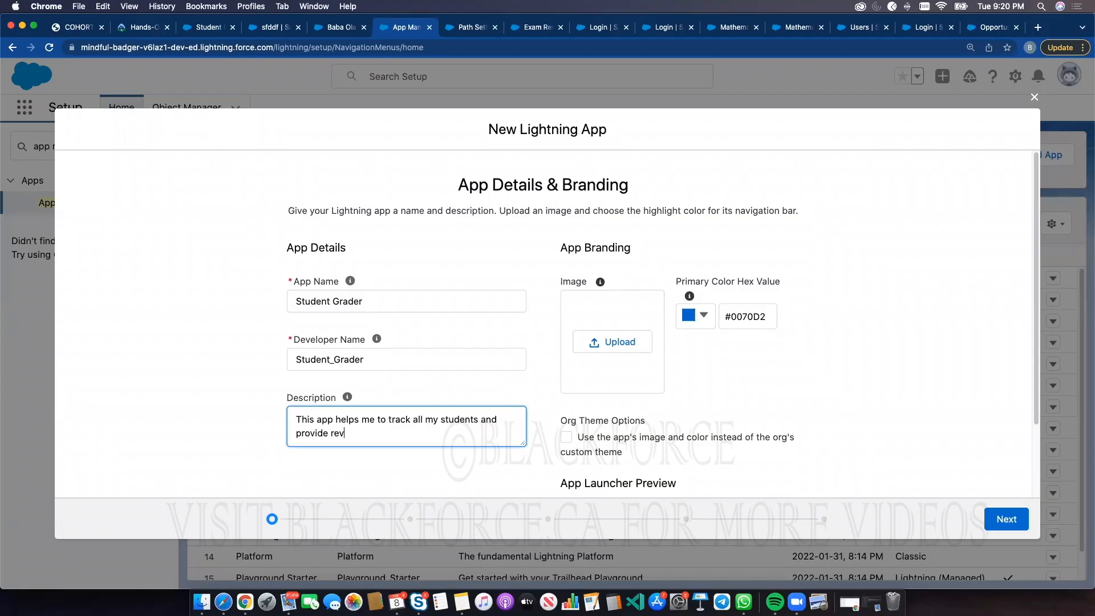
type("ide relevants")
Upload a desktop screenshot as the app image, then clear it
left_click(612, 342)
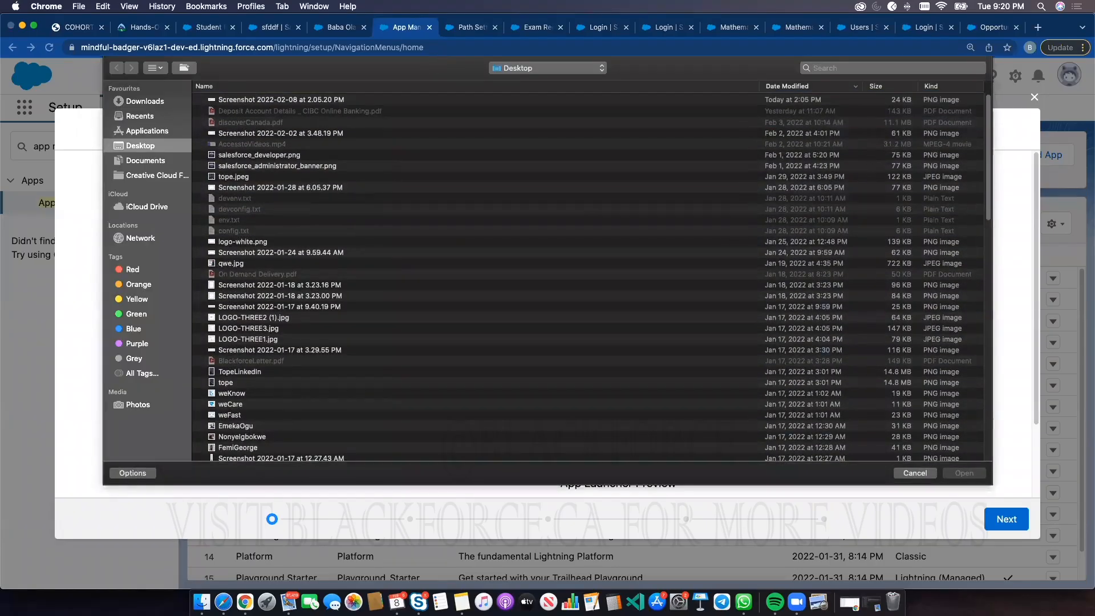
scroll(248, 297, "down", 1)
scroll(247, 297, "down", 7)
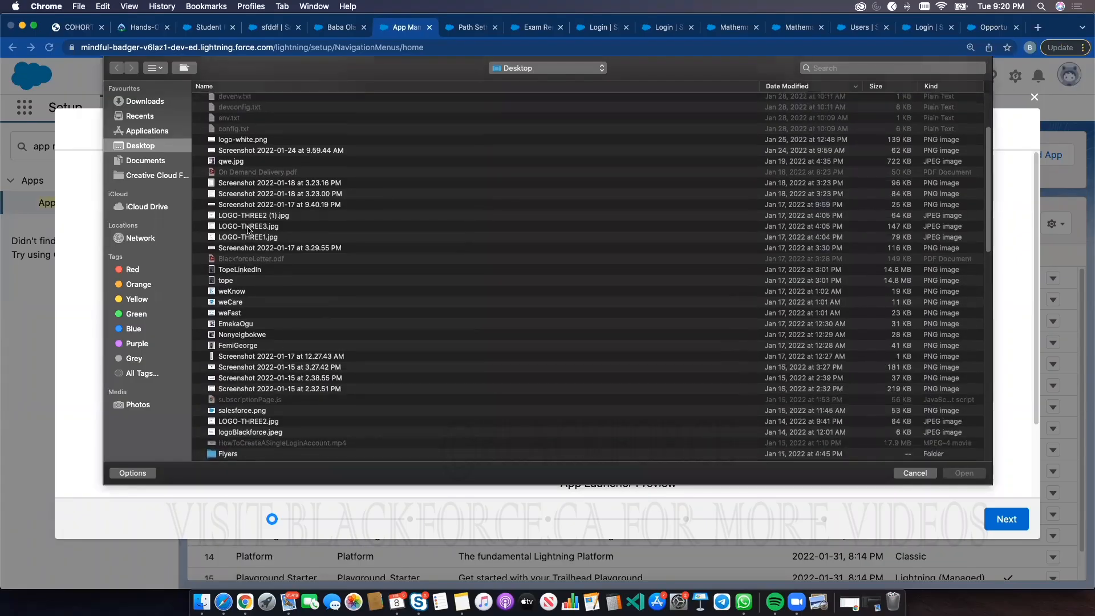
left_click(240, 151)
double_click(239, 150)
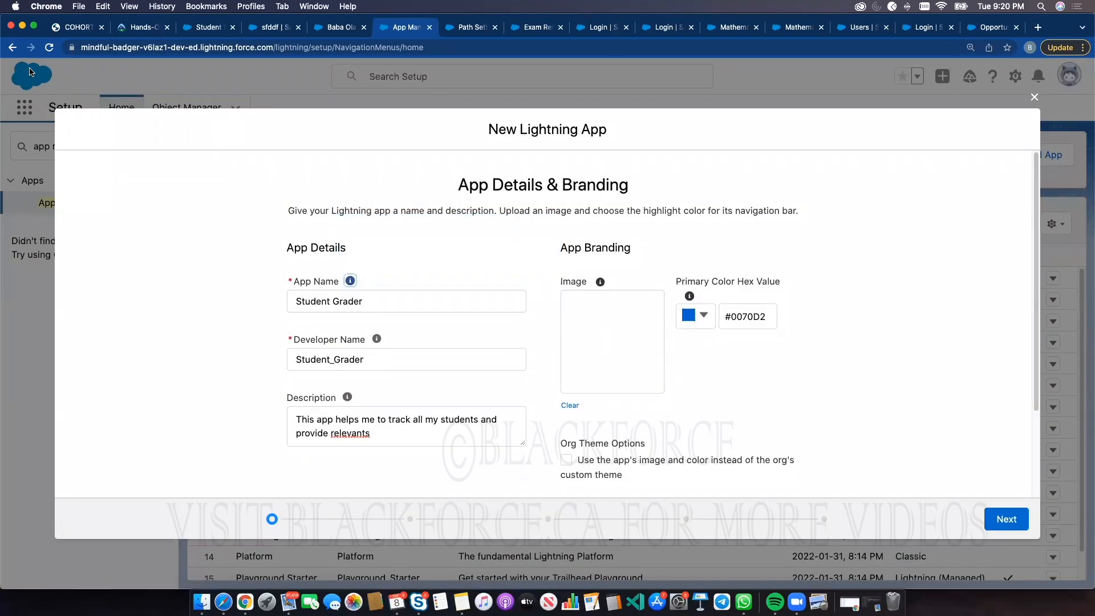
left_click(570, 404)
Upload salesforce.png as the app image and continue to the app options page
left_click(600, 343)
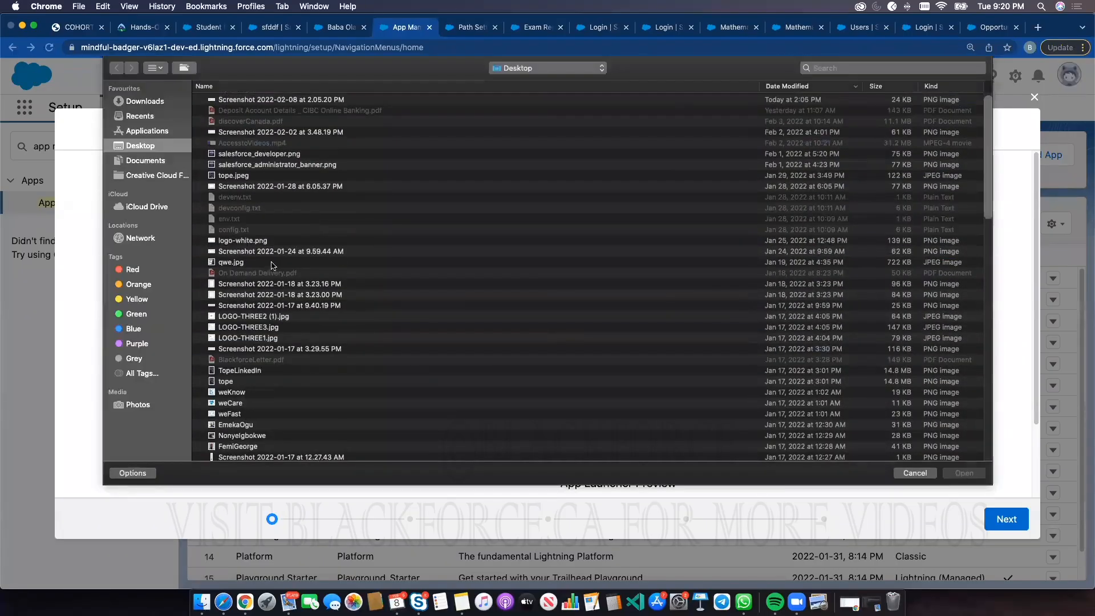
scroll(245, 315, "down", 10)
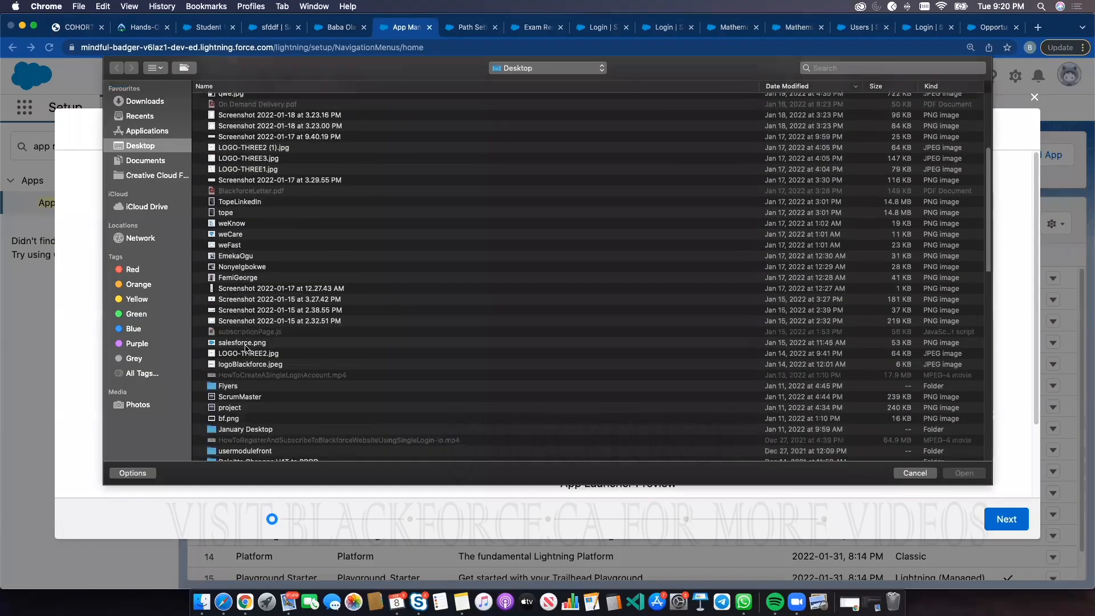
scroll(248, 296, "down", 2)
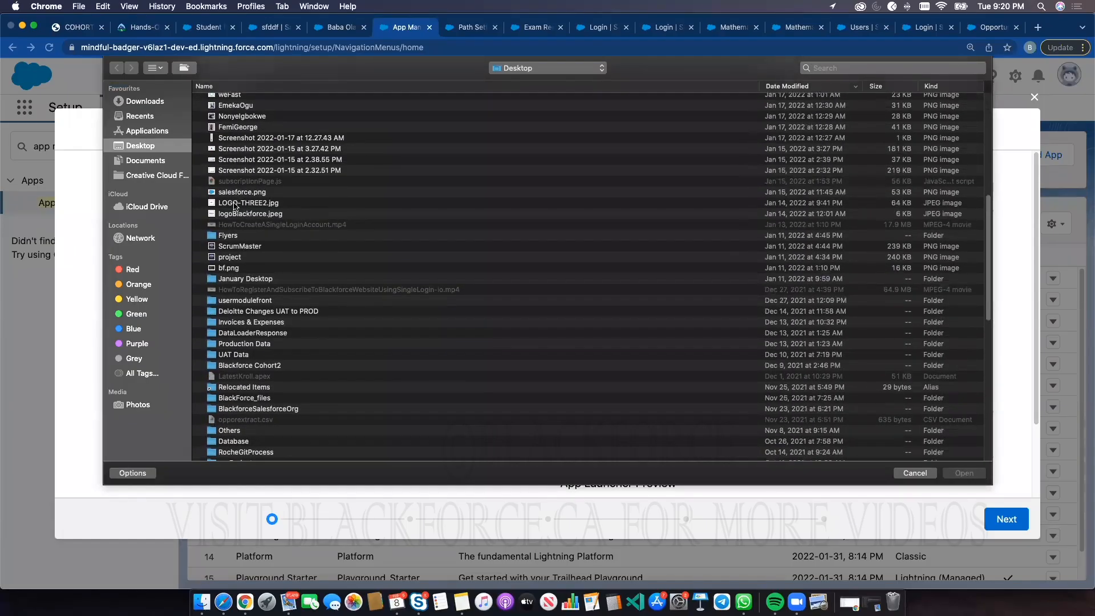
double_click(238, 192)
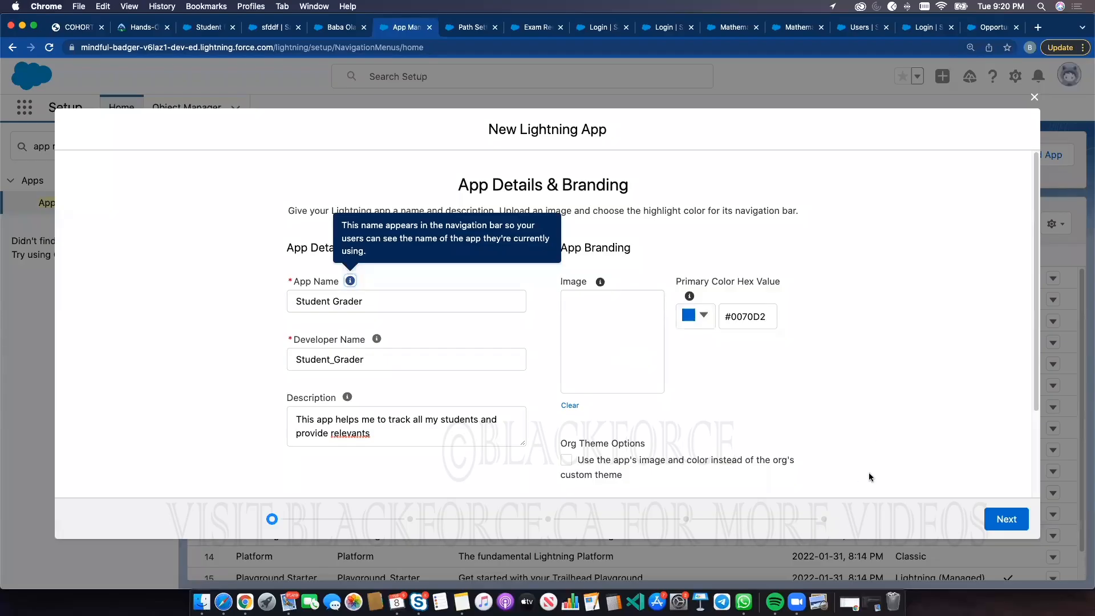
scroll(924, 471, "down", 2)
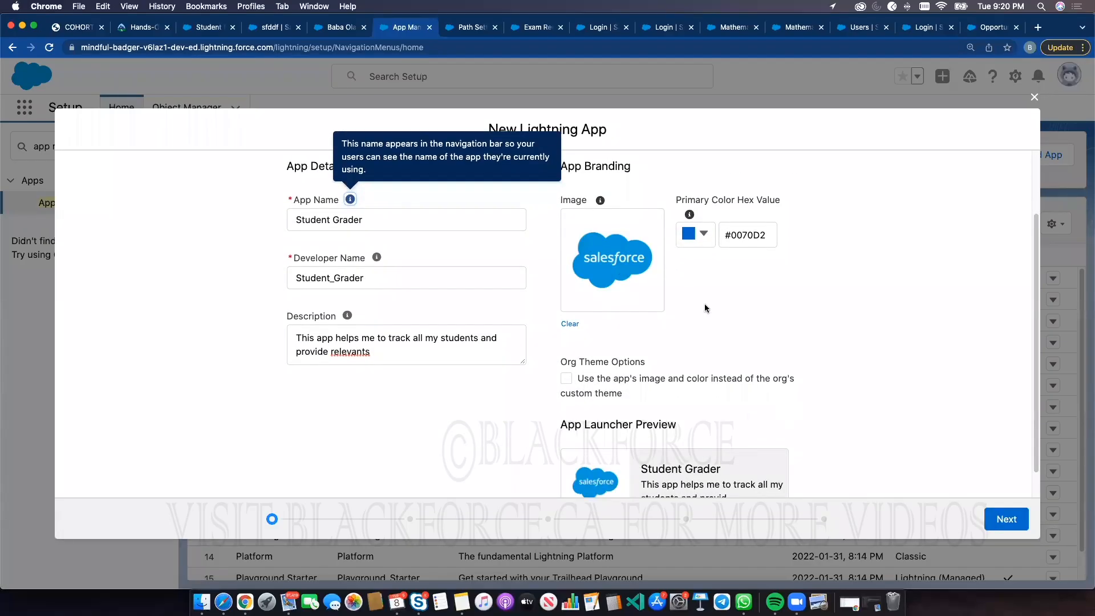
left_click(1007, 520)
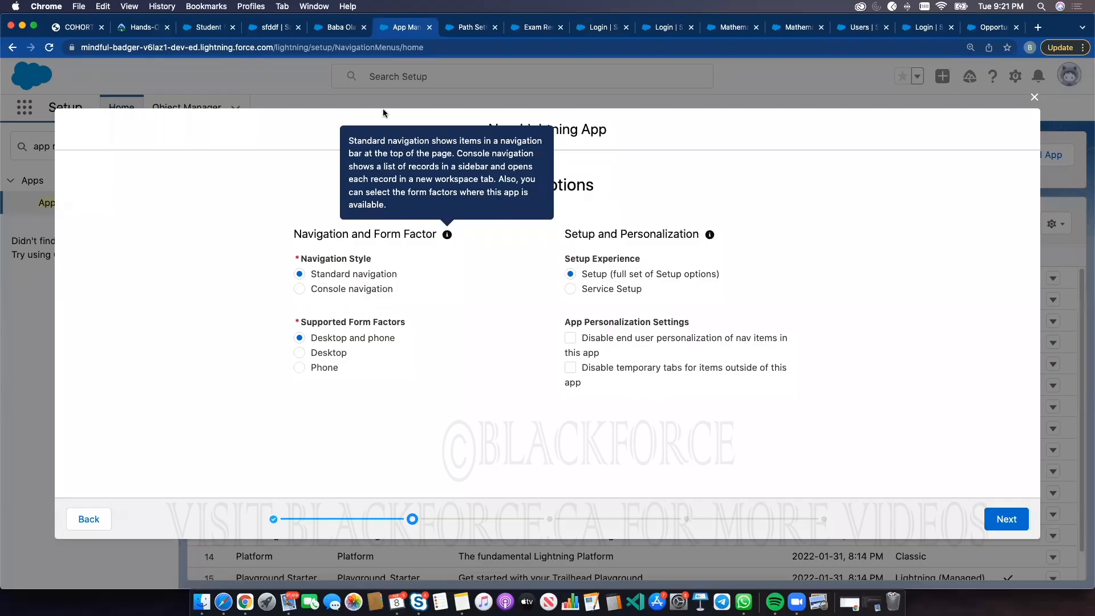
Open the Service Console app from the App Launcher and expand its navigation menu
left_click(345, 25)
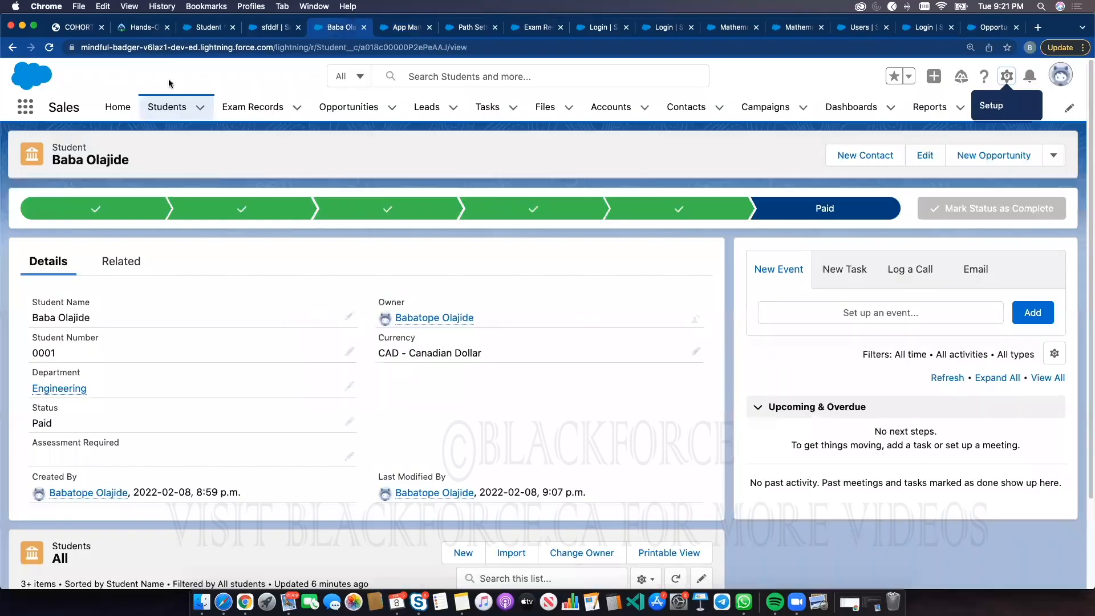
left_click(26, 108)
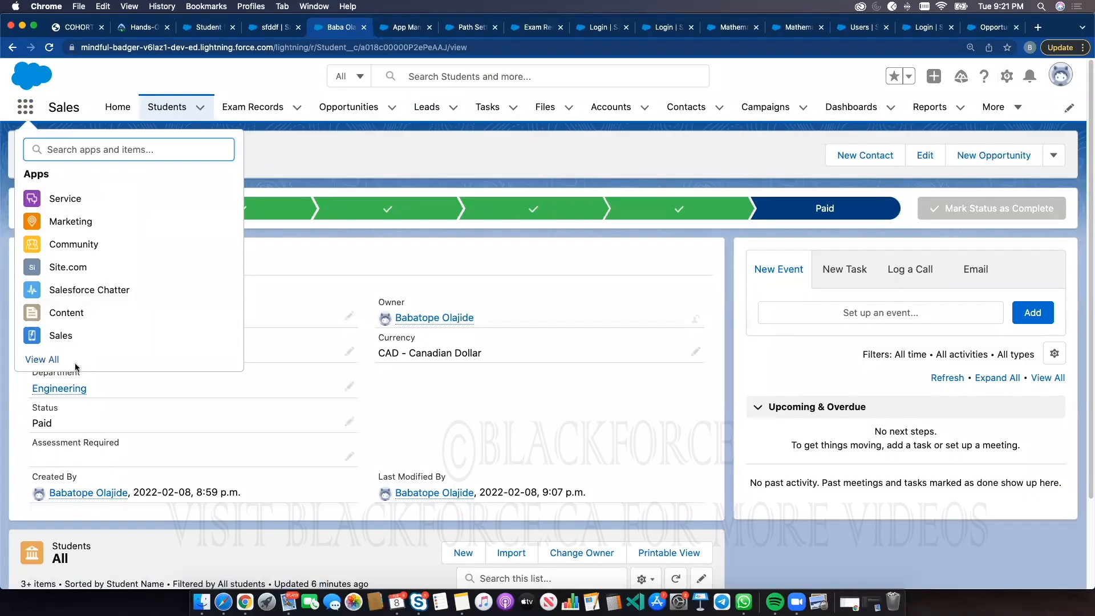
left_click(45, 359)
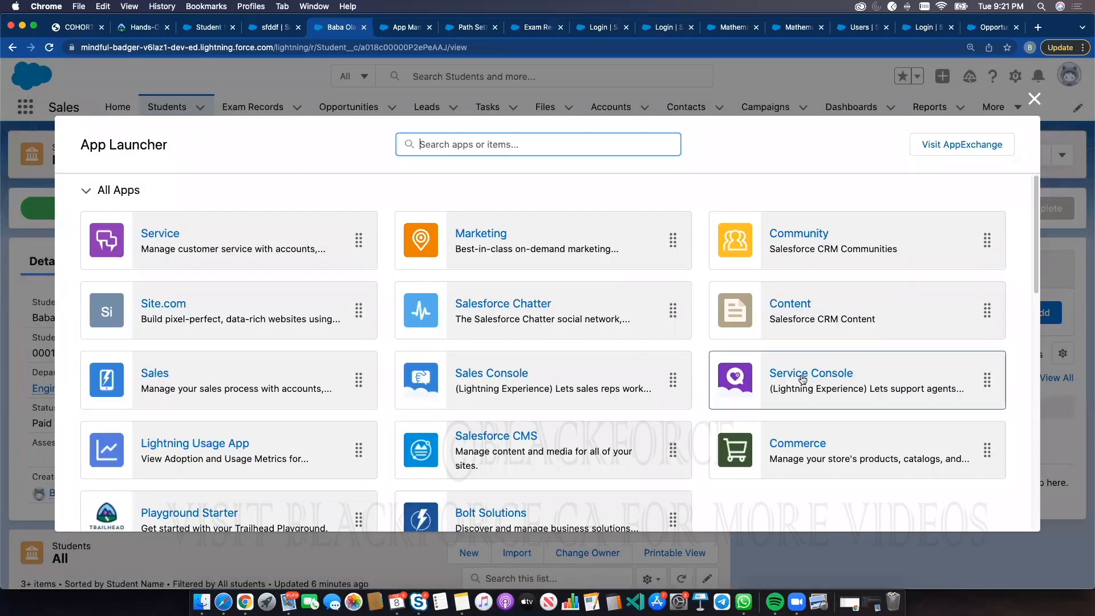
left_click(803, 376)
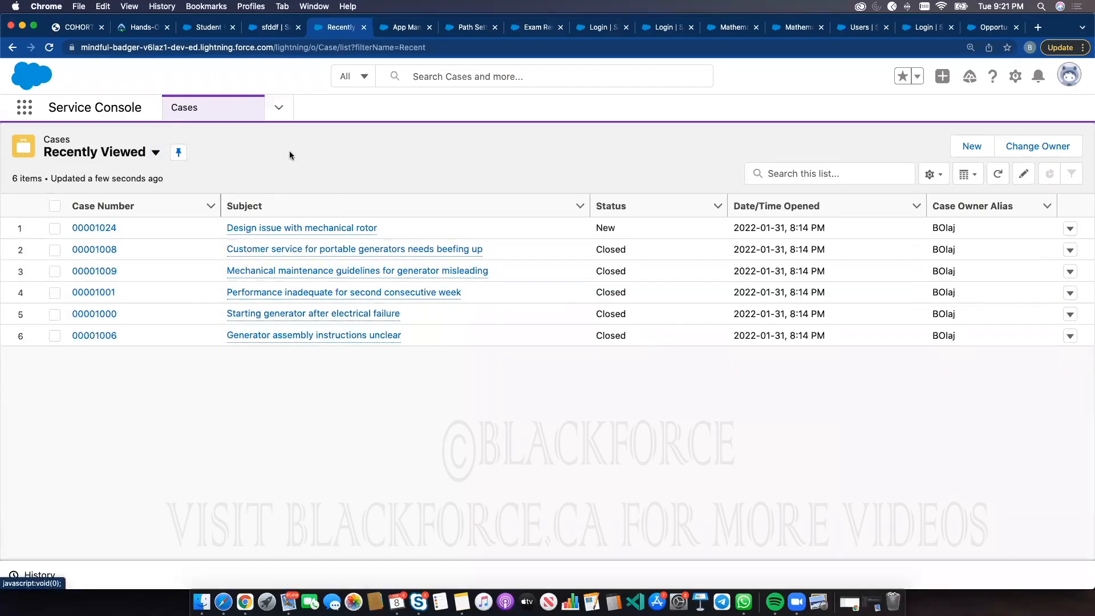
left_click(279, 109)
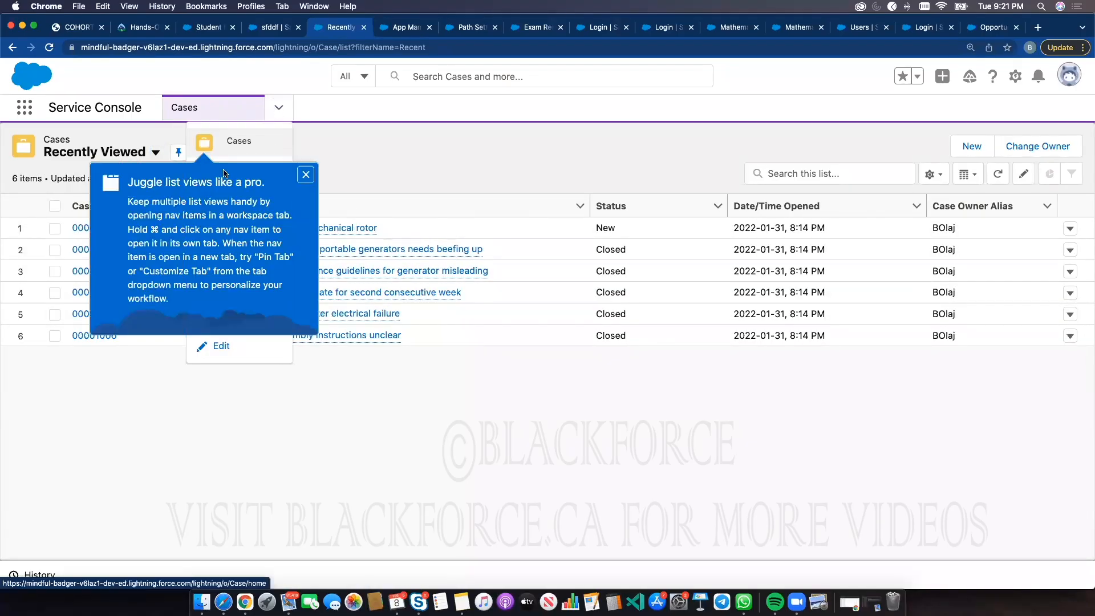
Dismiss the list-view tip and open and close the Cases navigation menu a few times
left_click(304, 176)
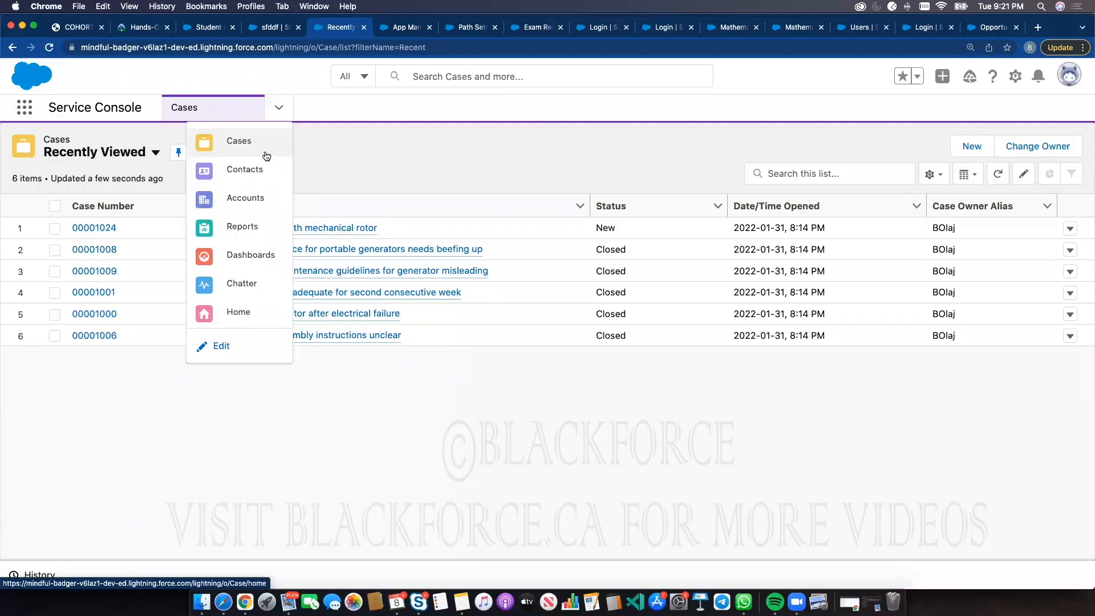
left_click(278, 106)
left_click(277, 107)
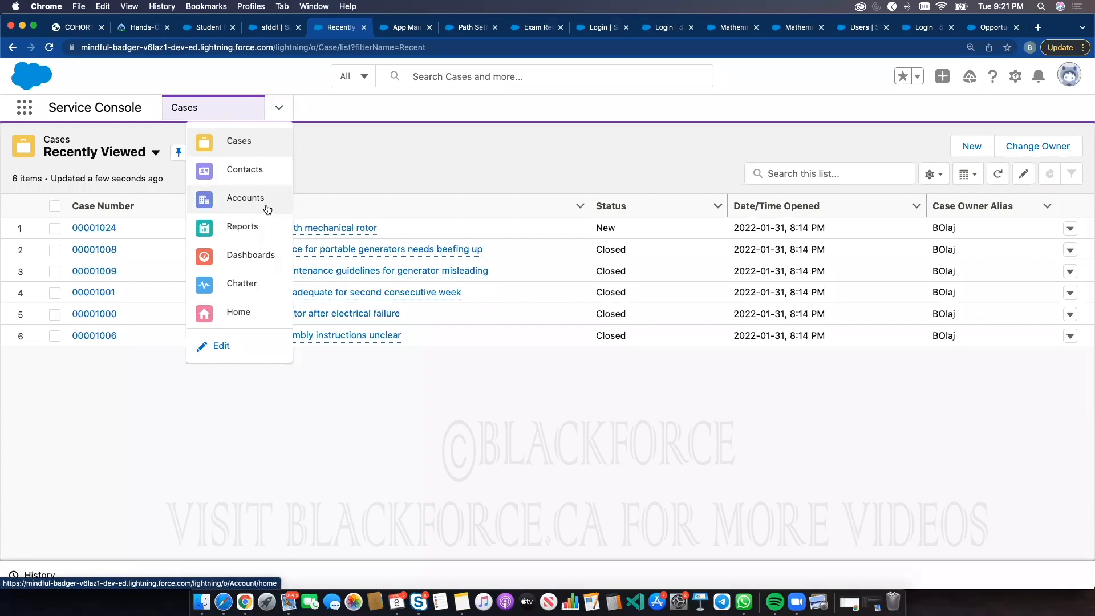
left_click(280, 108)
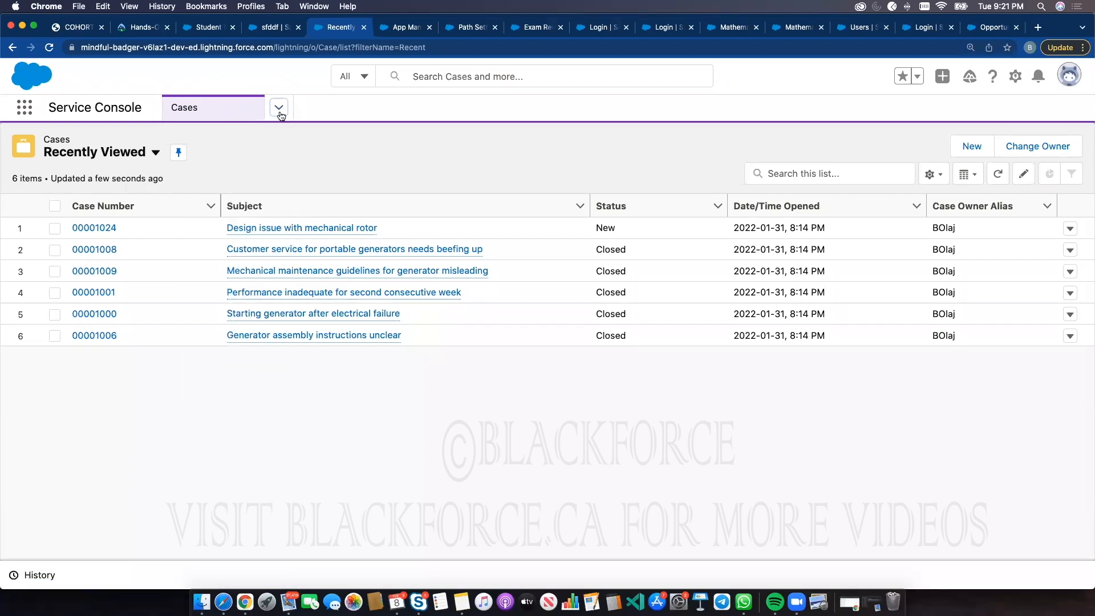
left_click(279, 109)
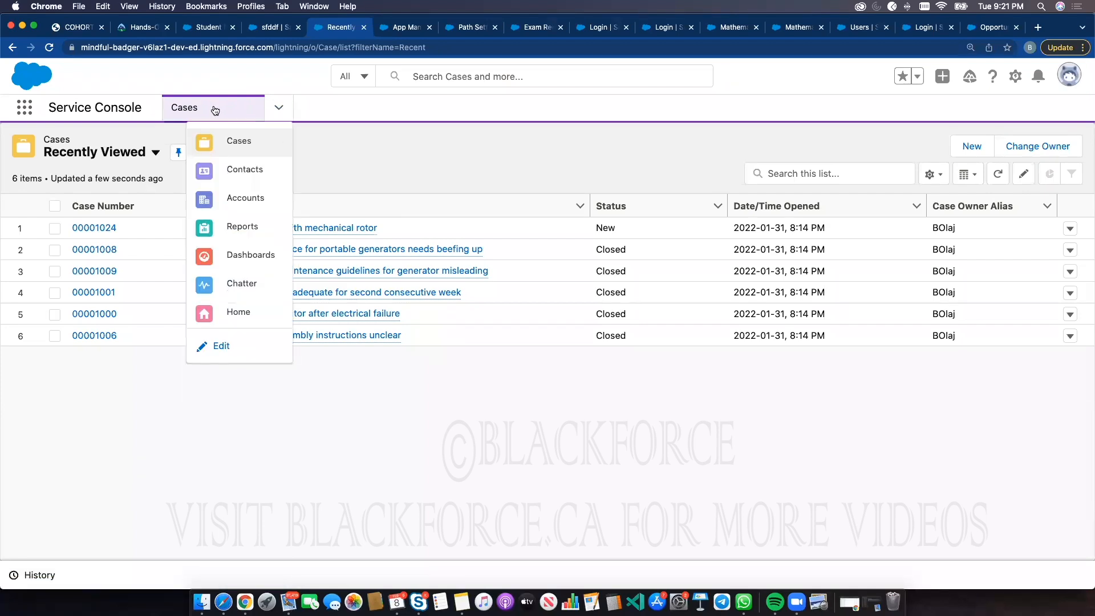
left_click(405, 140)
Open cases 00001024, 00001009, 00001001, 00001006 and 00001008 as separate console workspace tabs
left_click(92, 228)
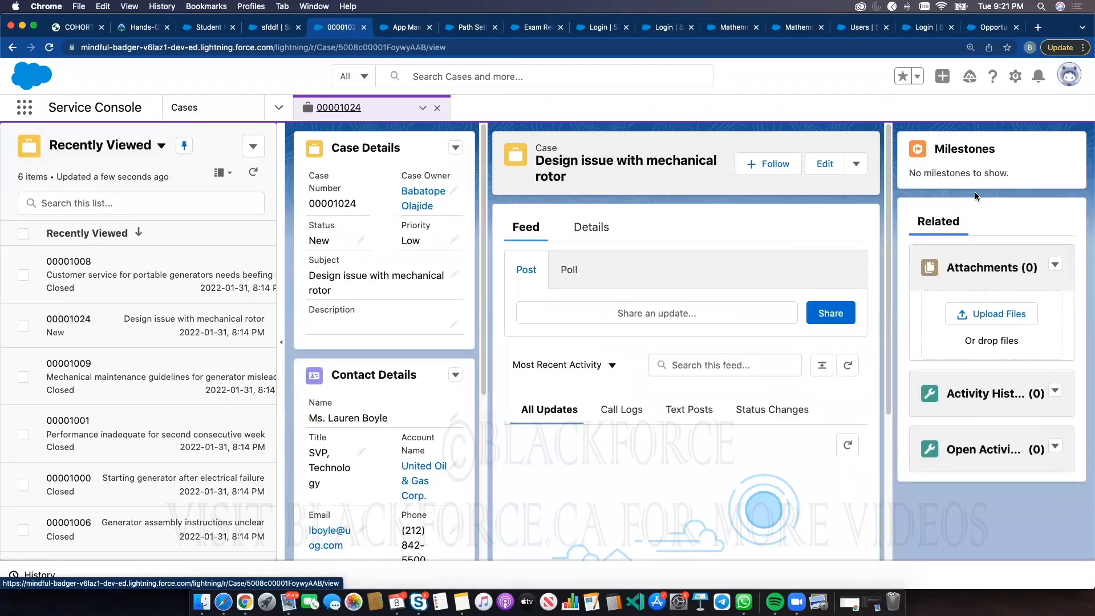
left_click(97, 396)
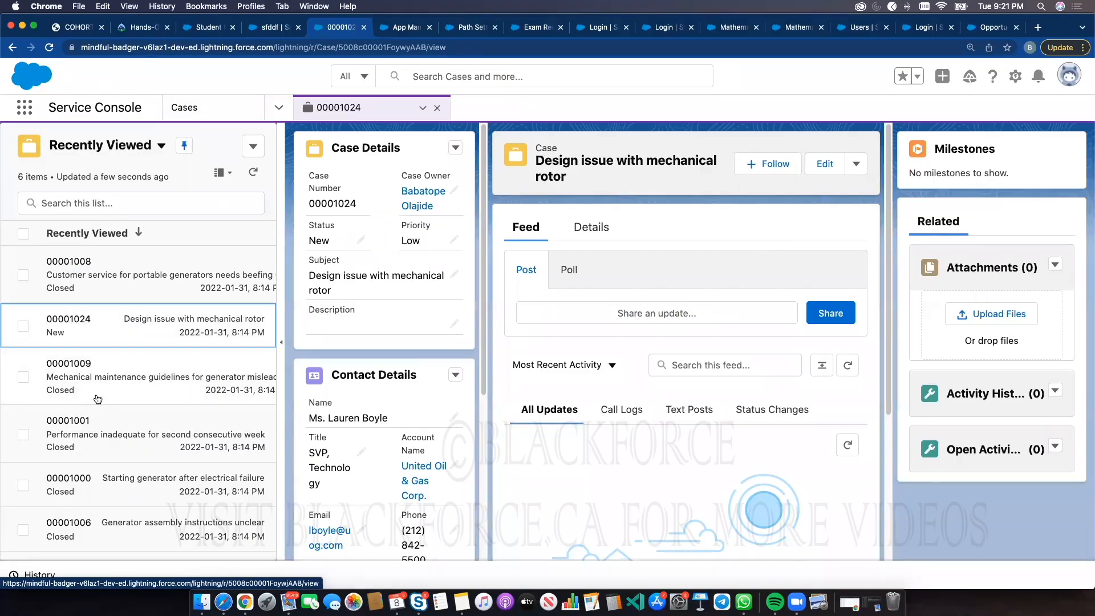
left_click(96, 424)
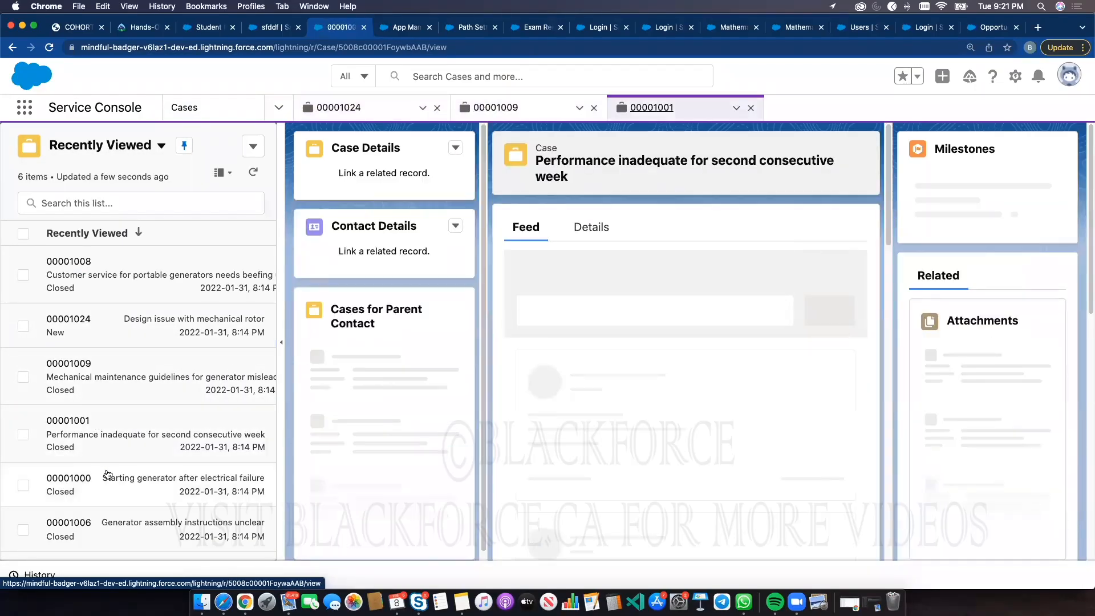
left_click(101, 522)
left_click(110, 284)
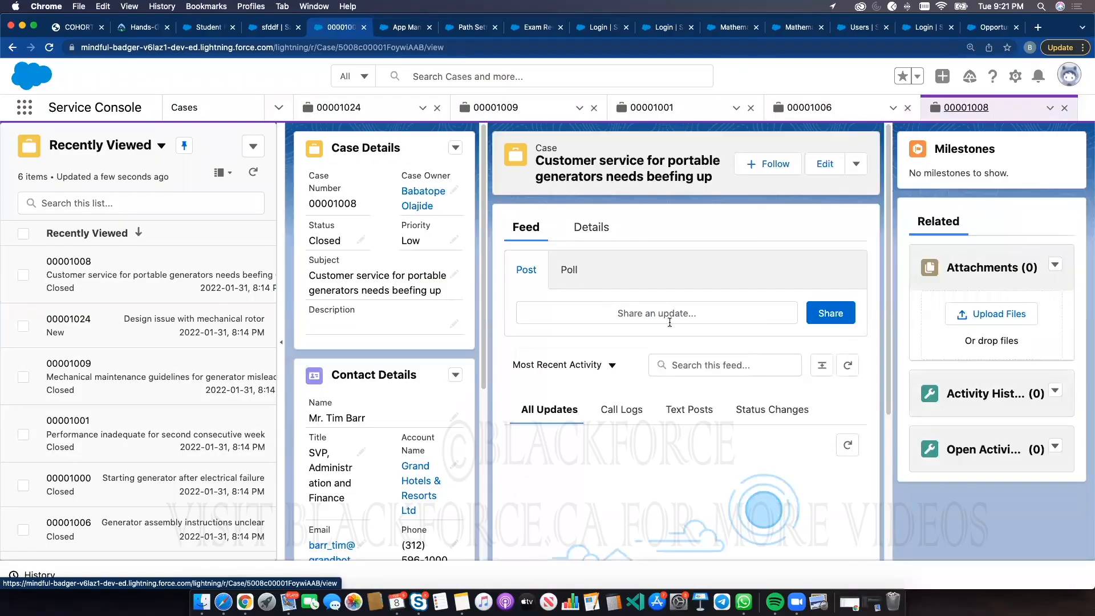
Close all the open case workspace tabs
left_click(751, 108)
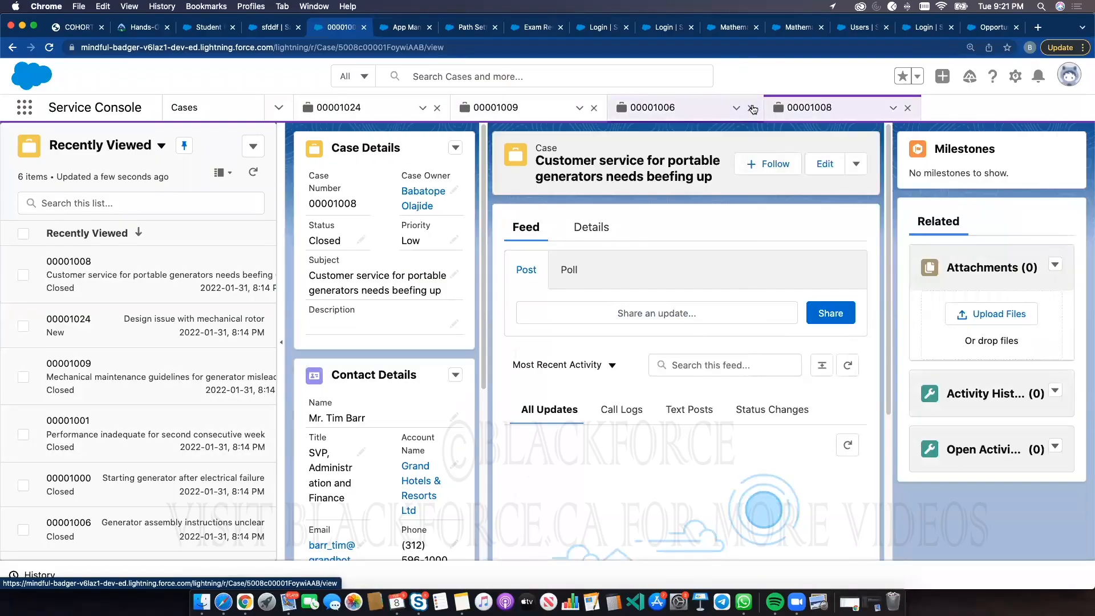
left_click(907, 108)
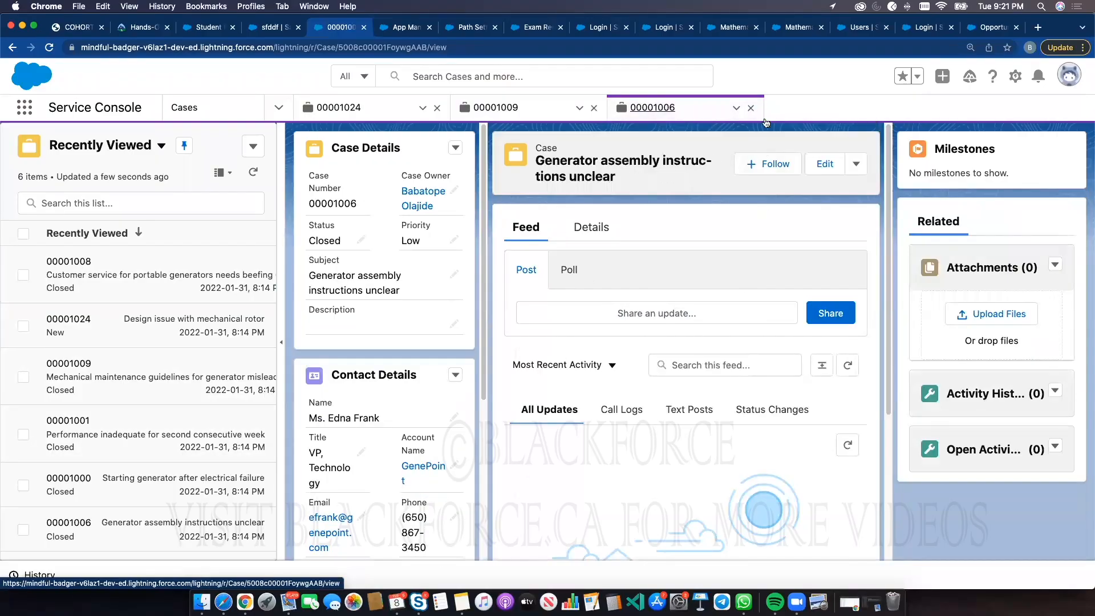
left_click(750, 108)
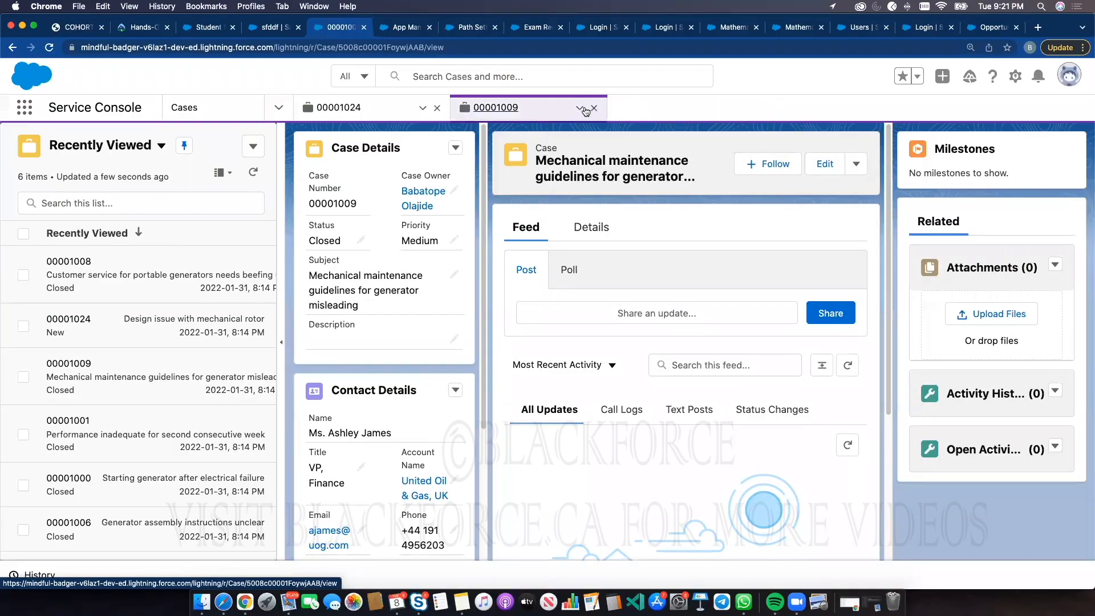
left_click(594, 108)
left_click(436, 108)
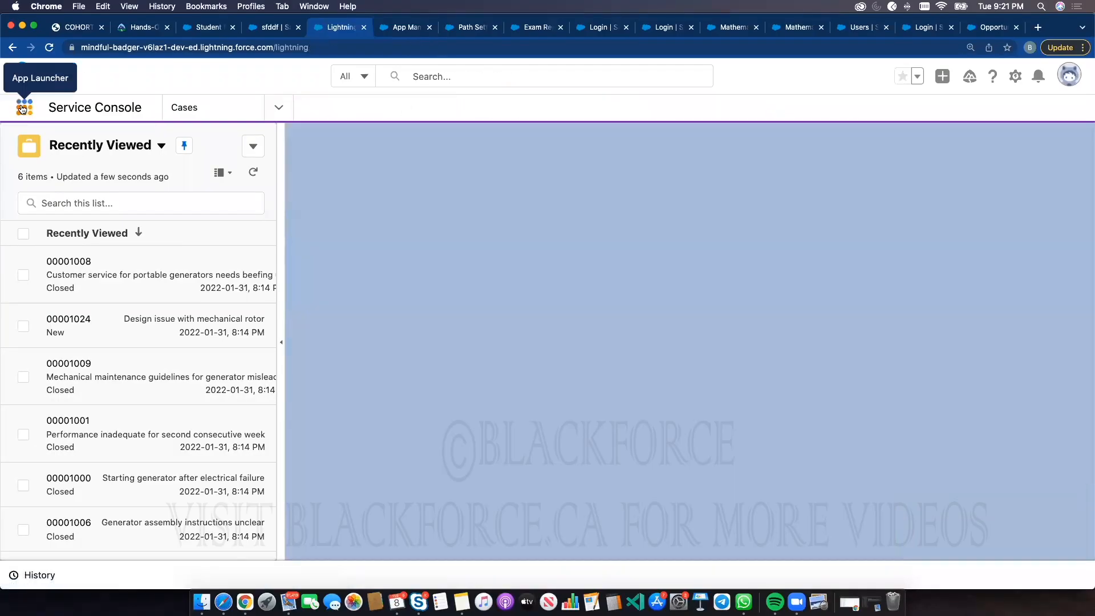
Switch to the Sales app through the App Launcher
left_click(24, 107)
left_click(43, 336)
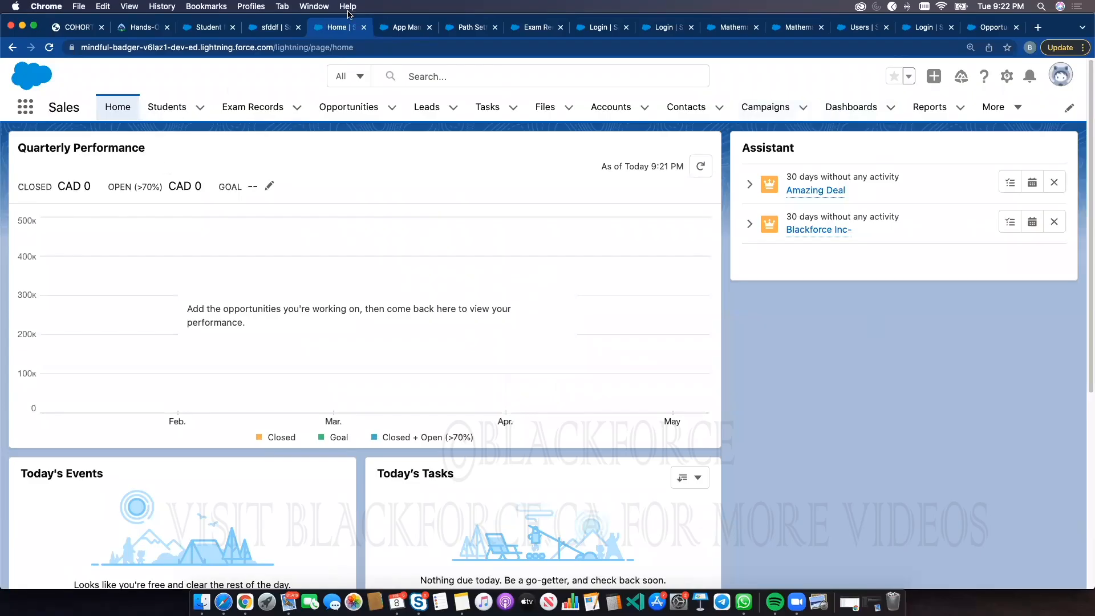
Compare the New Lightning App's Setup Experience option with the student record page in the other browser tab
left_click(398, 32)
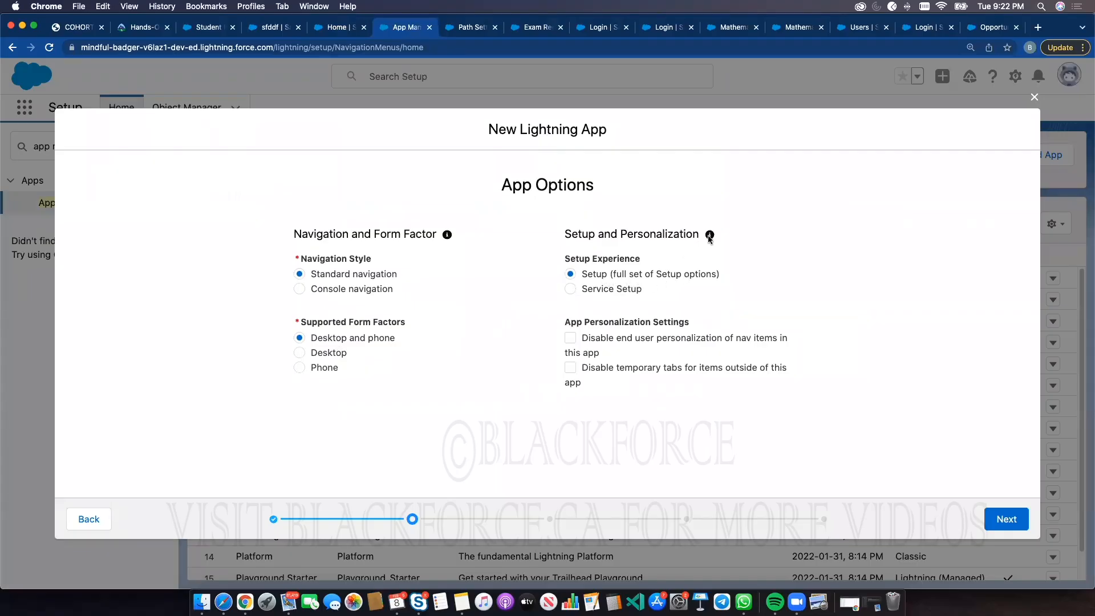
mouse_move(710, 238)
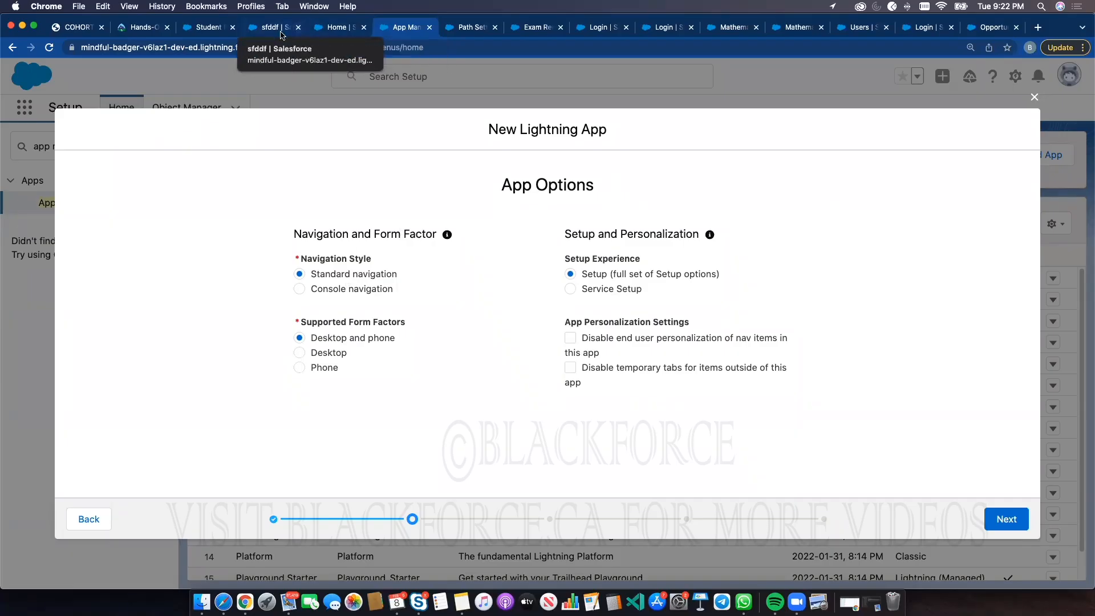
left_click(275, 27)
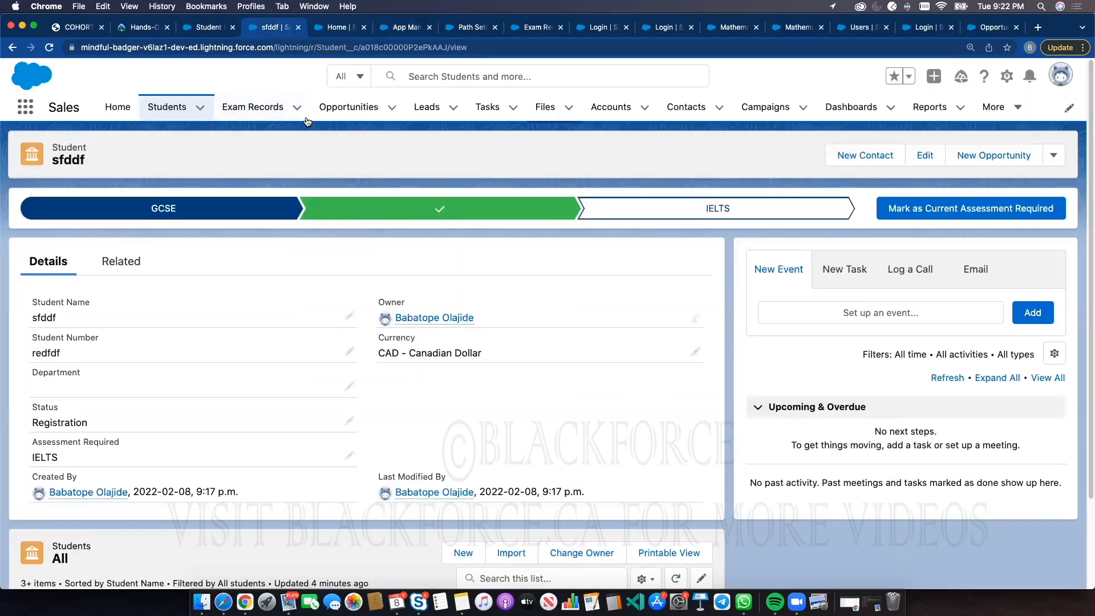
left_click(386, 32)
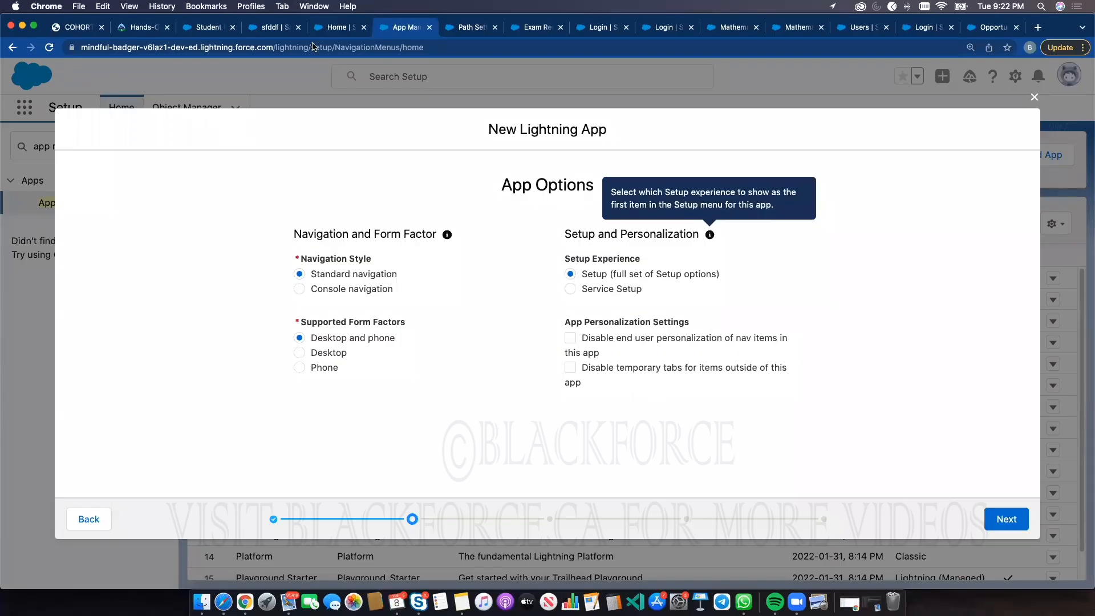
left_click(285, 27)
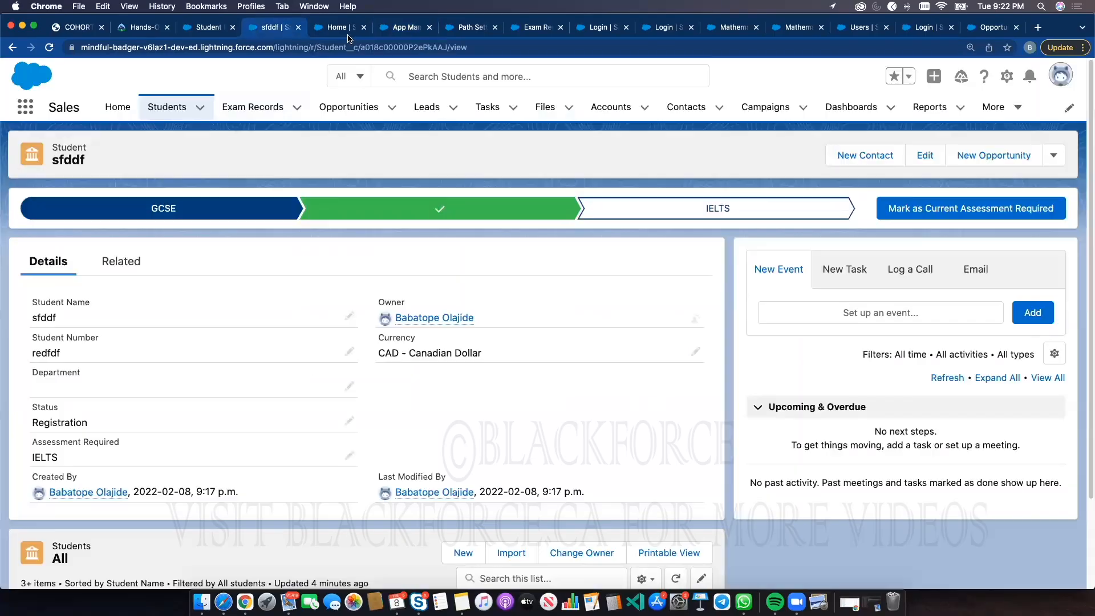
Open the Sales app's navigation item editor and drag Files, Tasks and Contacts to the top of the list
left_click(1067, 110)
left_click_drag(363, 328, 321, 233)
left_click_drag(335, 418, 364, 236)
left_click_drag(382, 384, 445, 235)
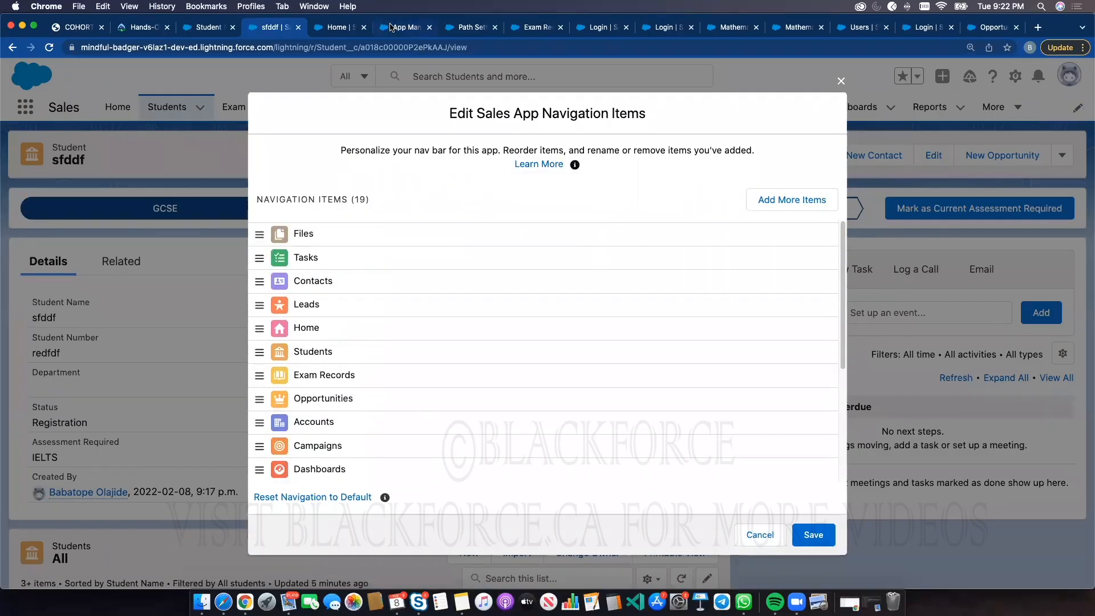
Return to the New Lightning App wizard and continue past the default app options and utility items
left_click(399, 26)
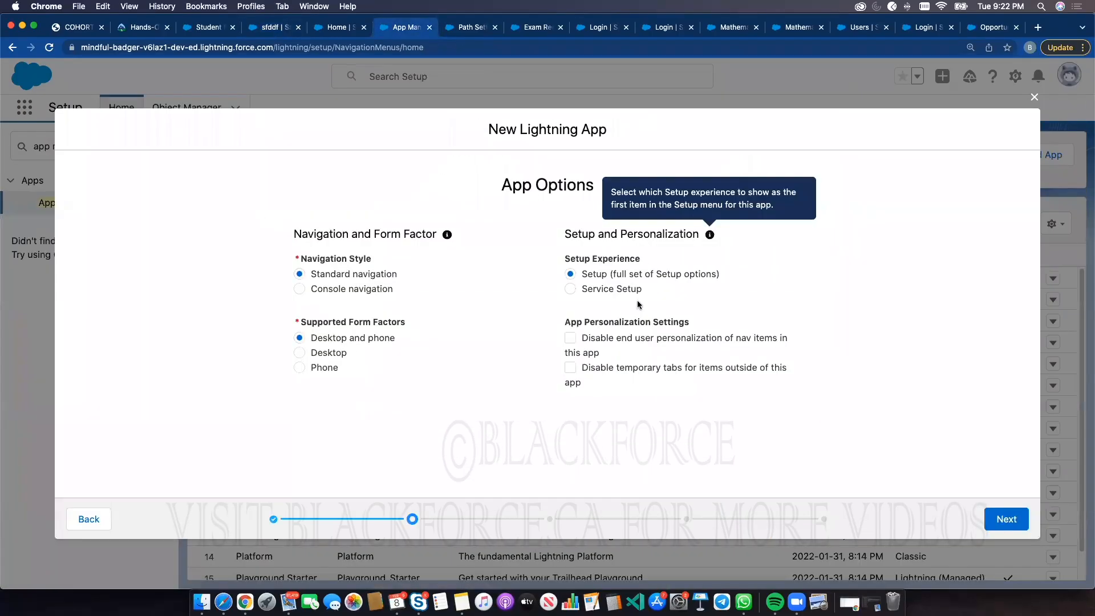
left_click(994, 519)
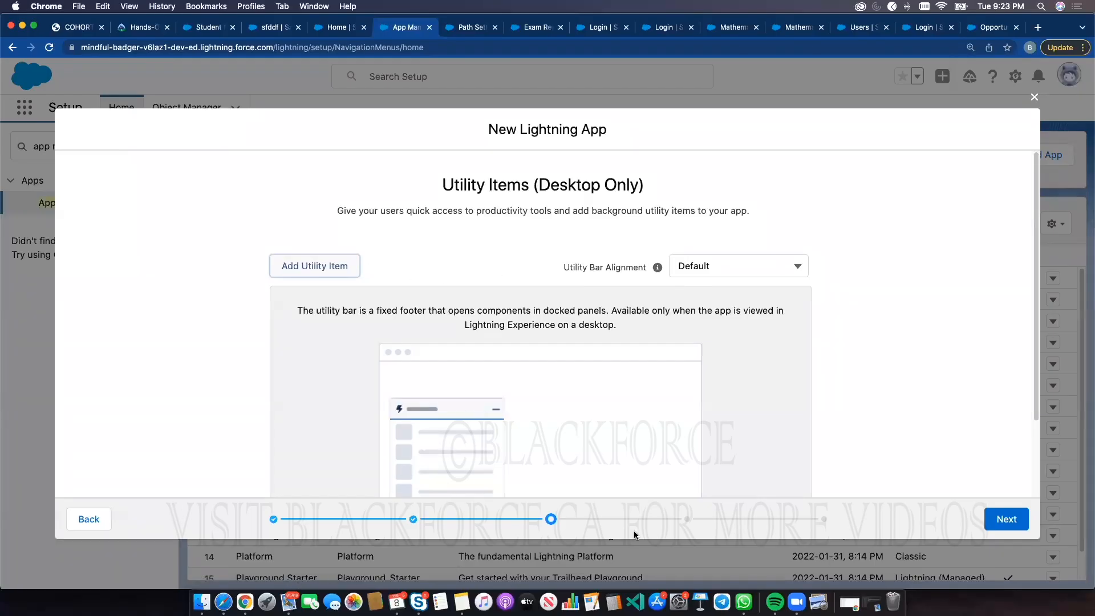
left_click(999, 518)
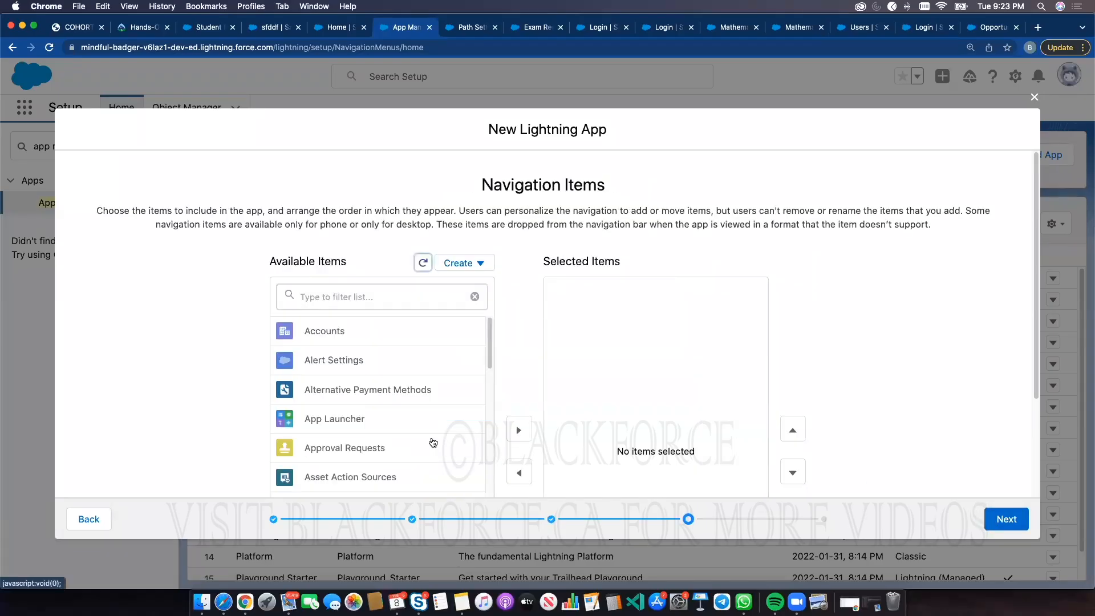
Filter the available navigation items for "student" and add Students to the selected items
scroll(430, 442, "down", 3)
scroll(415, 395, "down", 5)
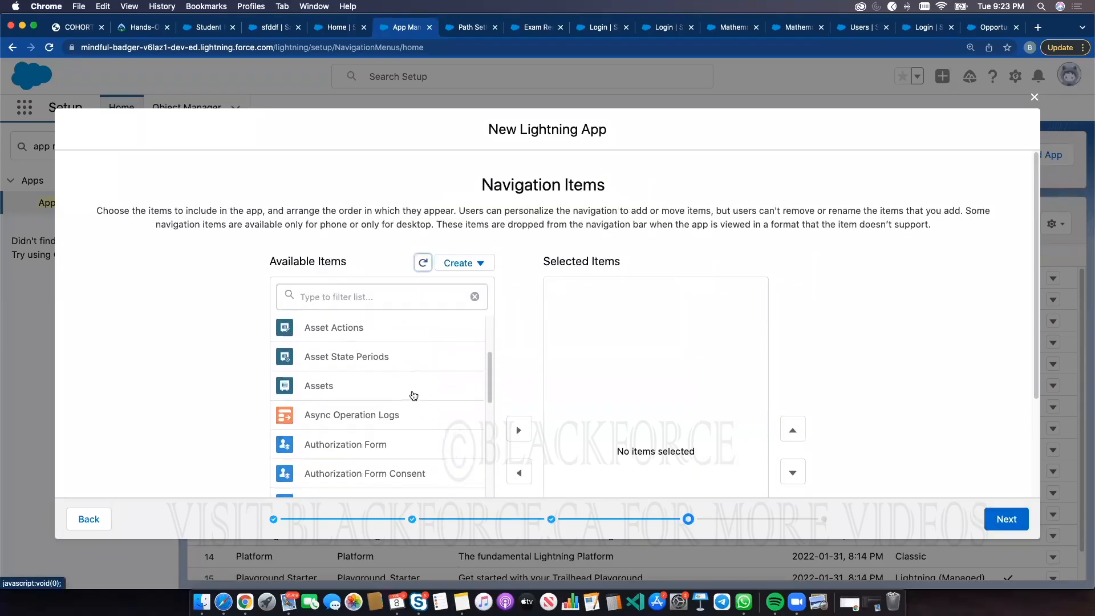
scroll(350, 295, "down", 1)
scroll(440, 320, "down", 5)
scroll(456, 422, "down", 7)
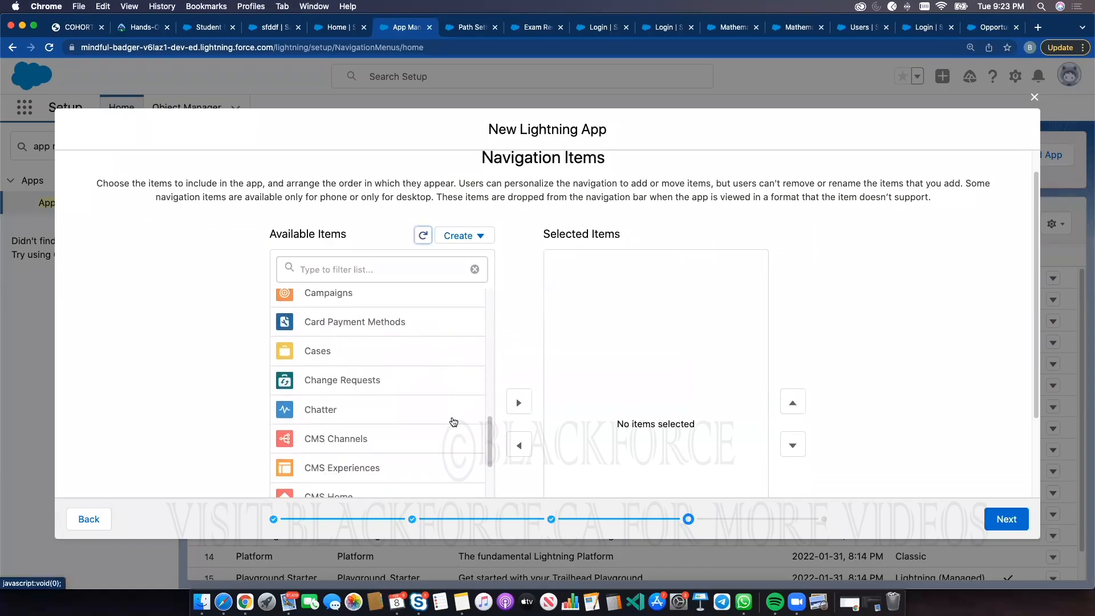
scroll(342, 422, "down", 8)
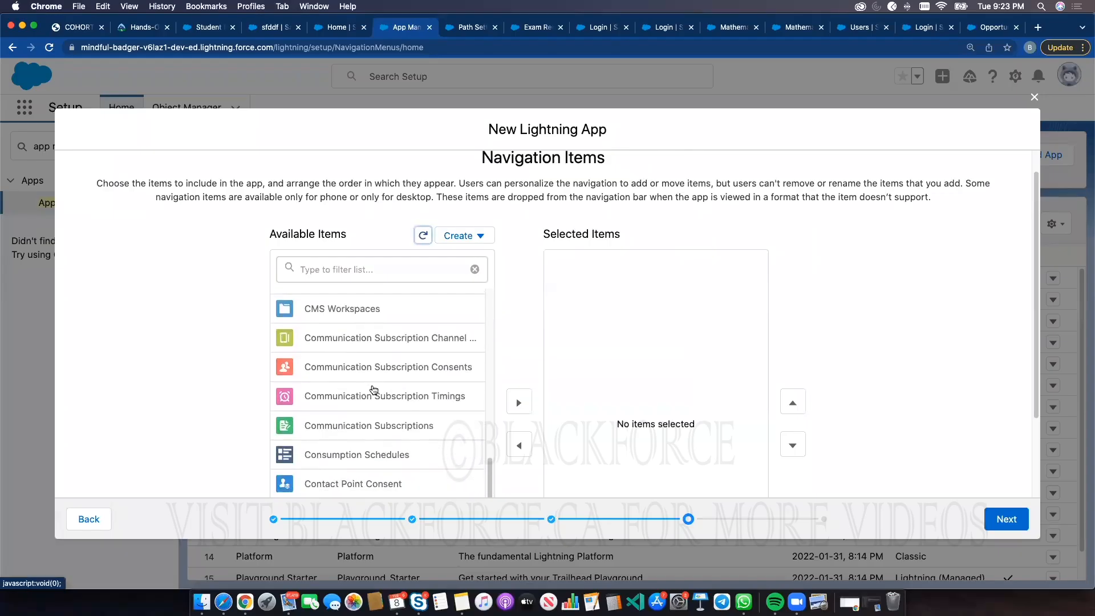
left_click(368, 270)
type("studwn")
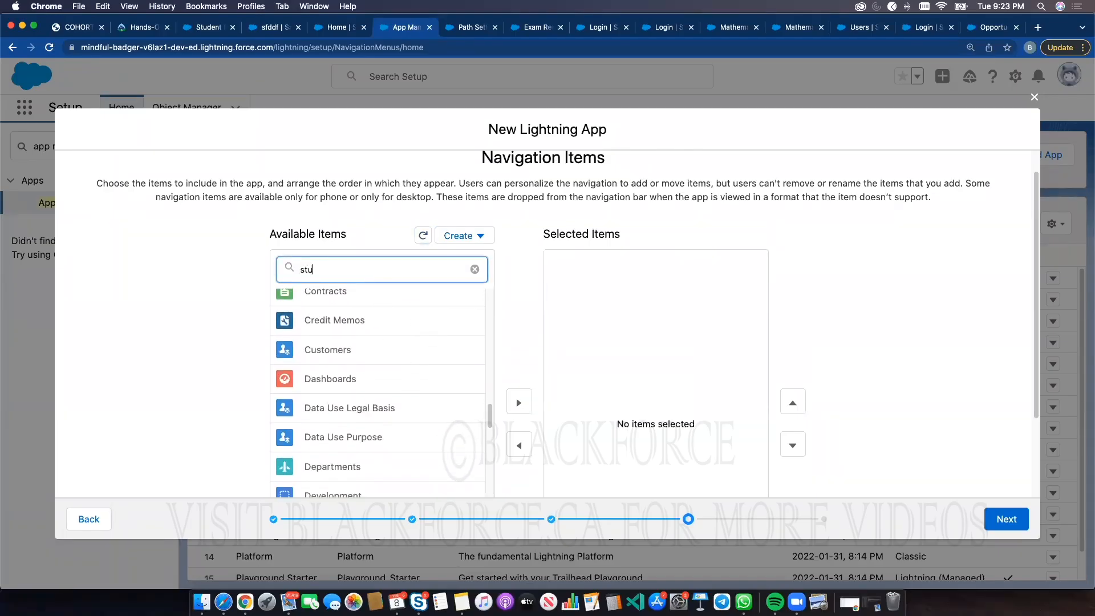
key("BackSpace")
key("BackSpace")
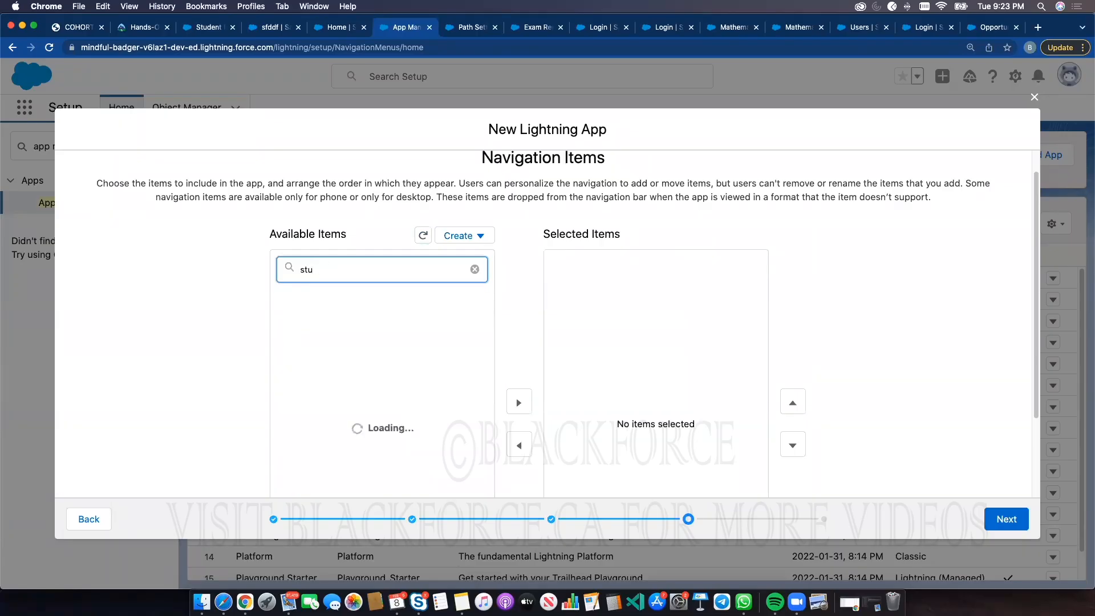
type("dent")
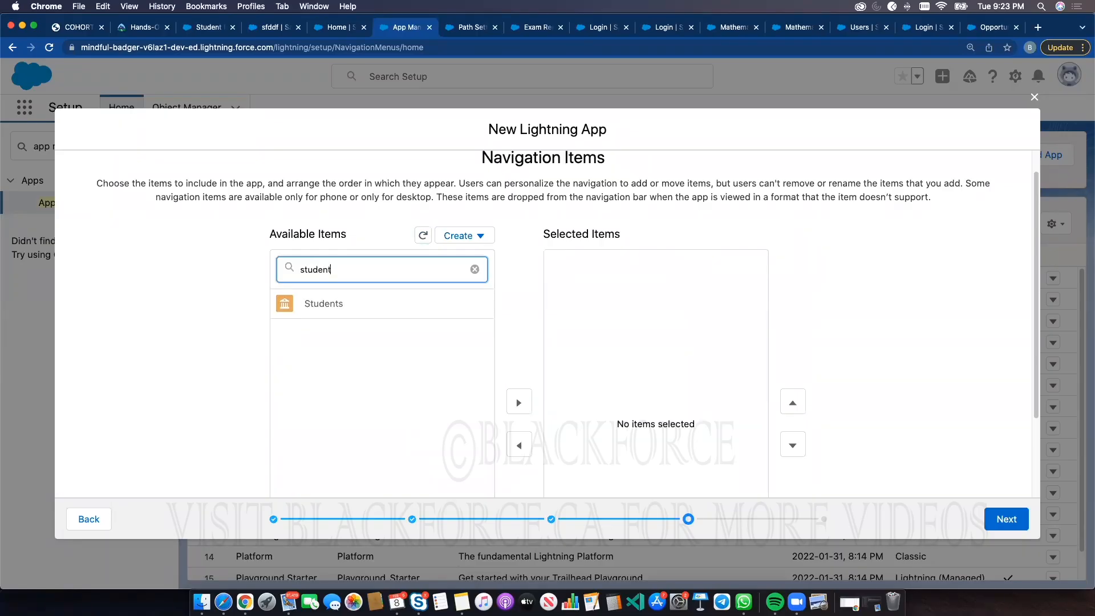
left_click(385, 303)
scroll(439, 316, "down", 2)
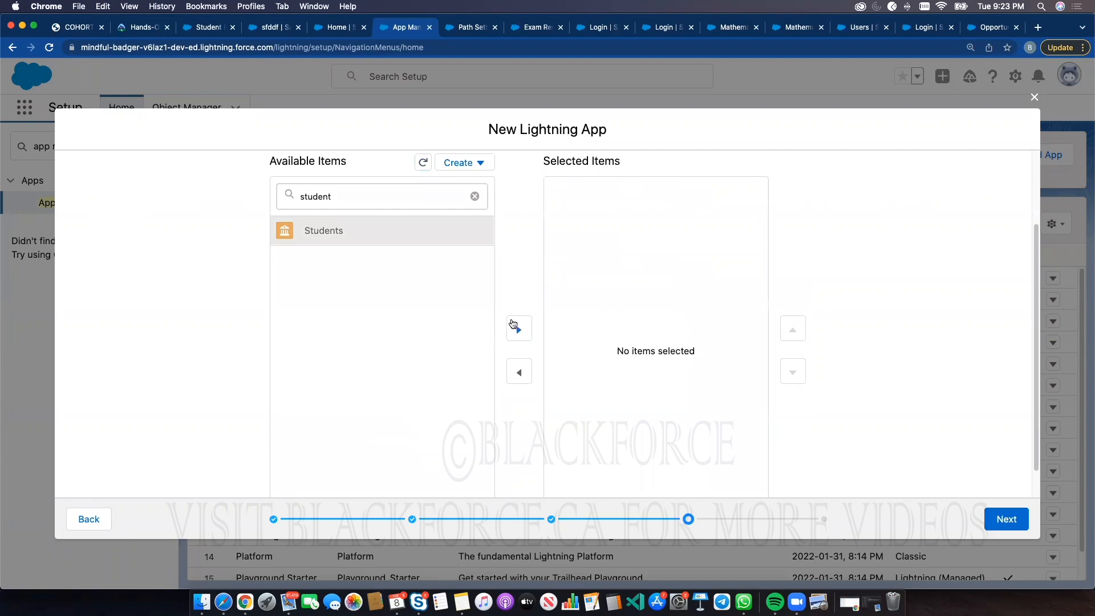
left_click(514, 323)
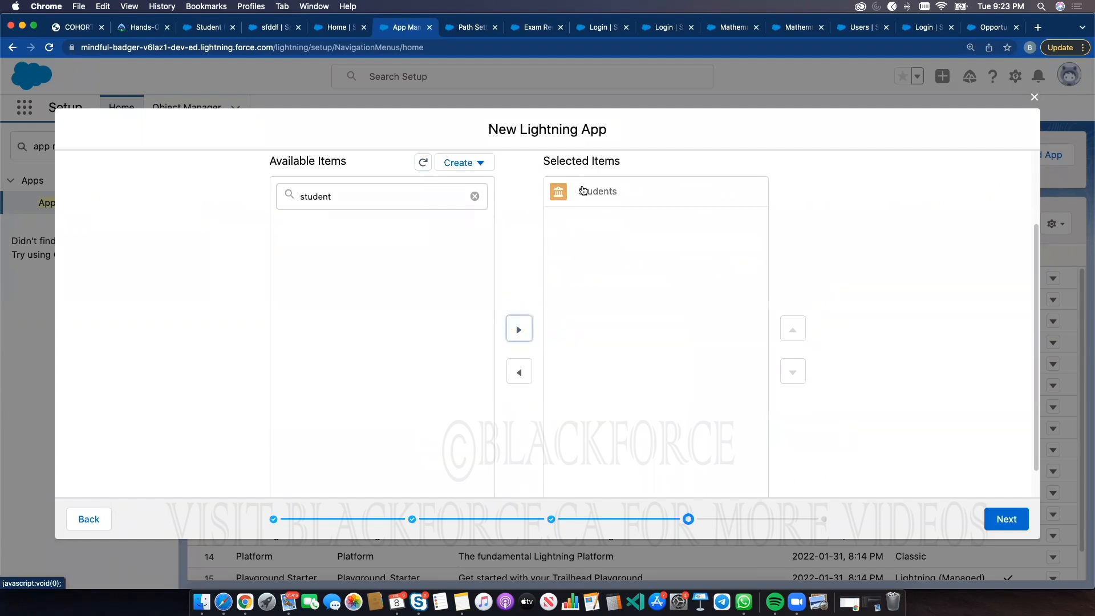
Filter the available navigation items for "exam" and add Exam Records to the selected items
double_click(374, 200)
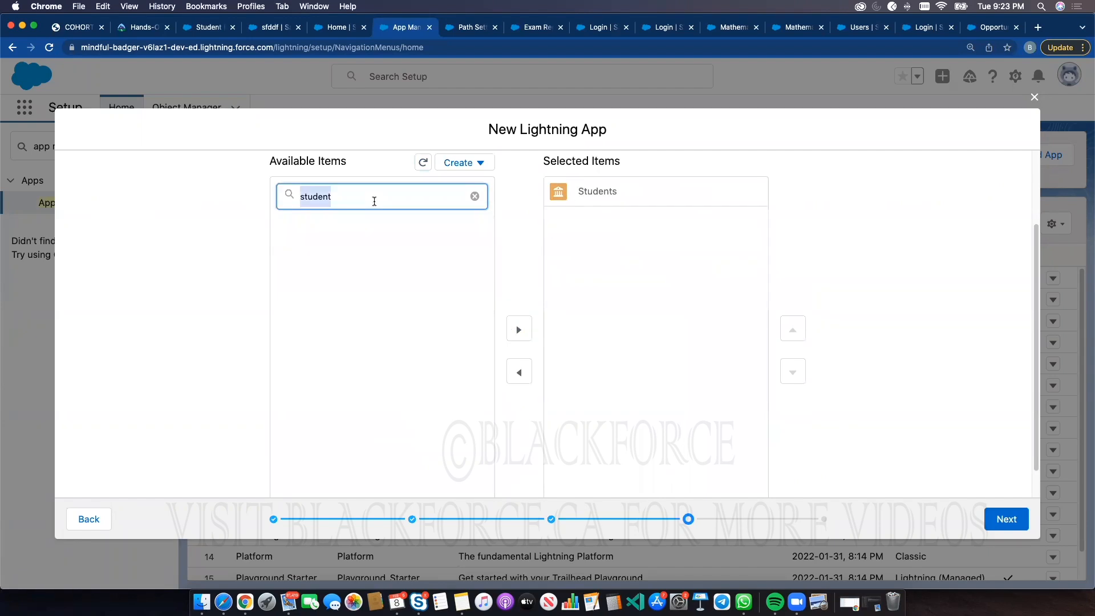
type("exam")
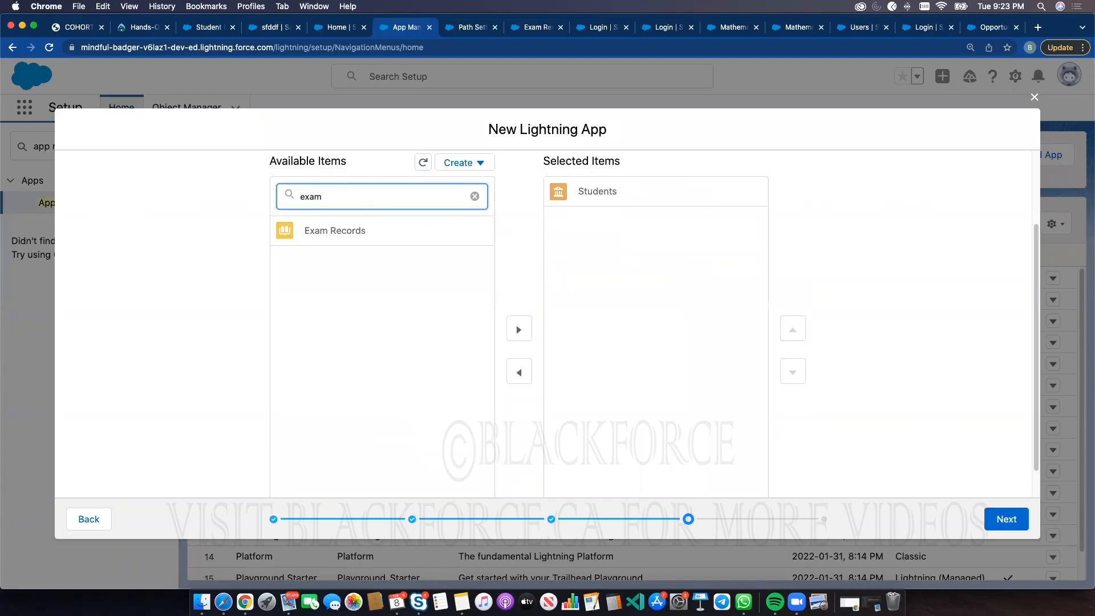
left_click(393, 233)
left_click(520, 325)
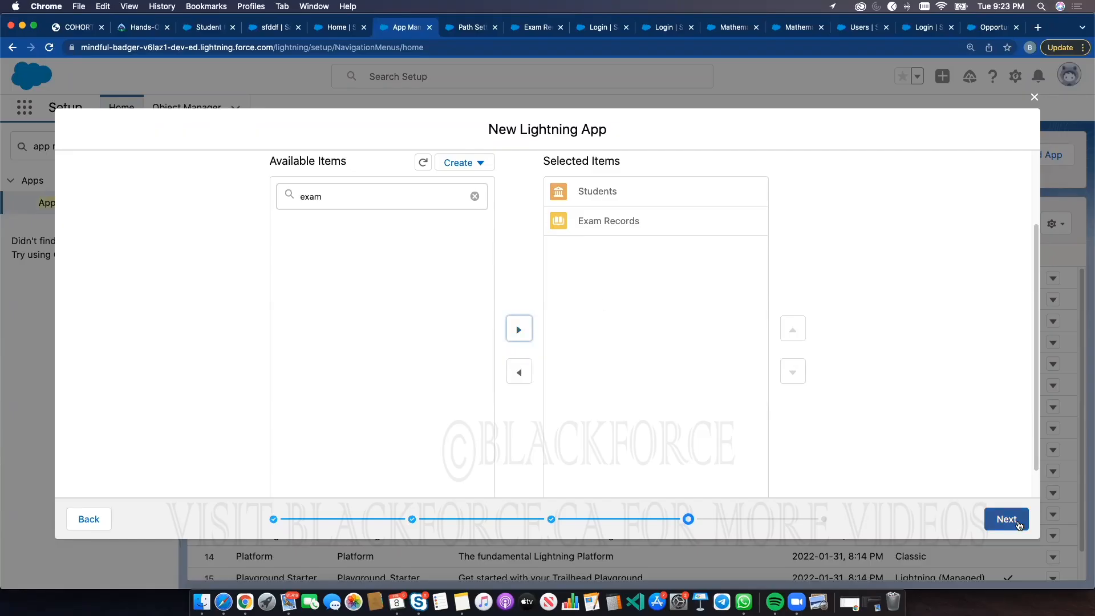
Give the System Administrator profile access to the new app and save and finish it
left_click(1008, 519)
scroll(365, 321, "down", 3)
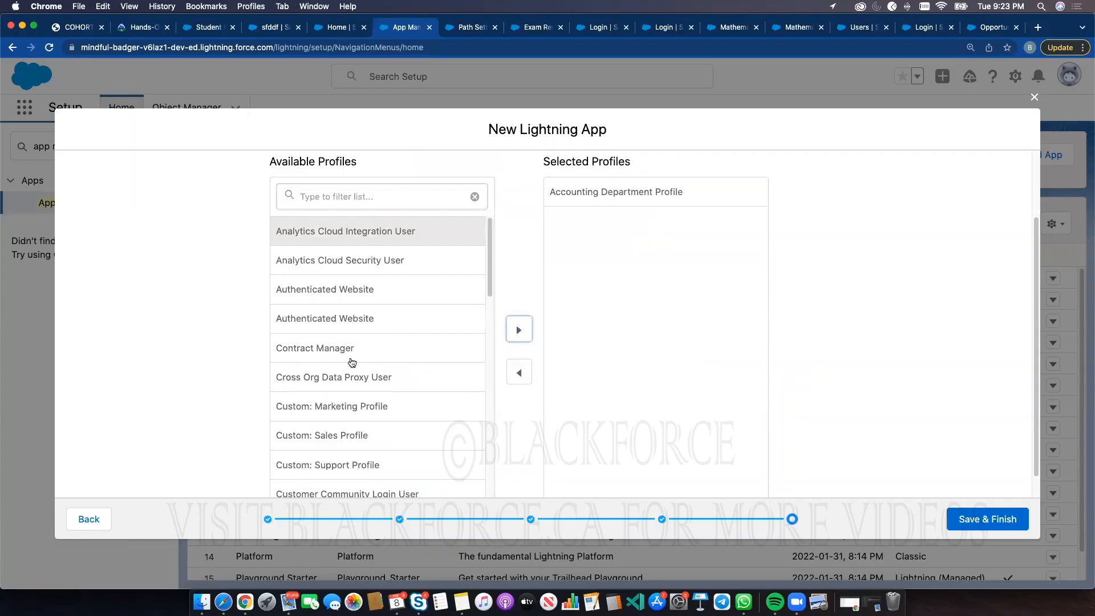
scroll(353, 360, "down", 10)
left_click(335, 478)
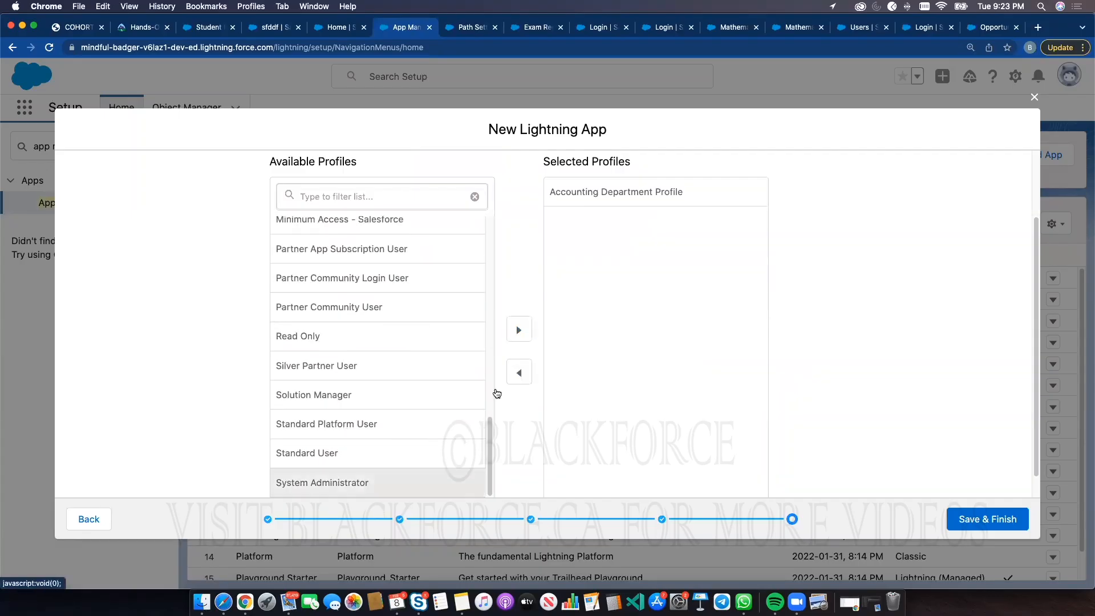
left_click(518, 329)
scroll(415, 361, "up", 2)
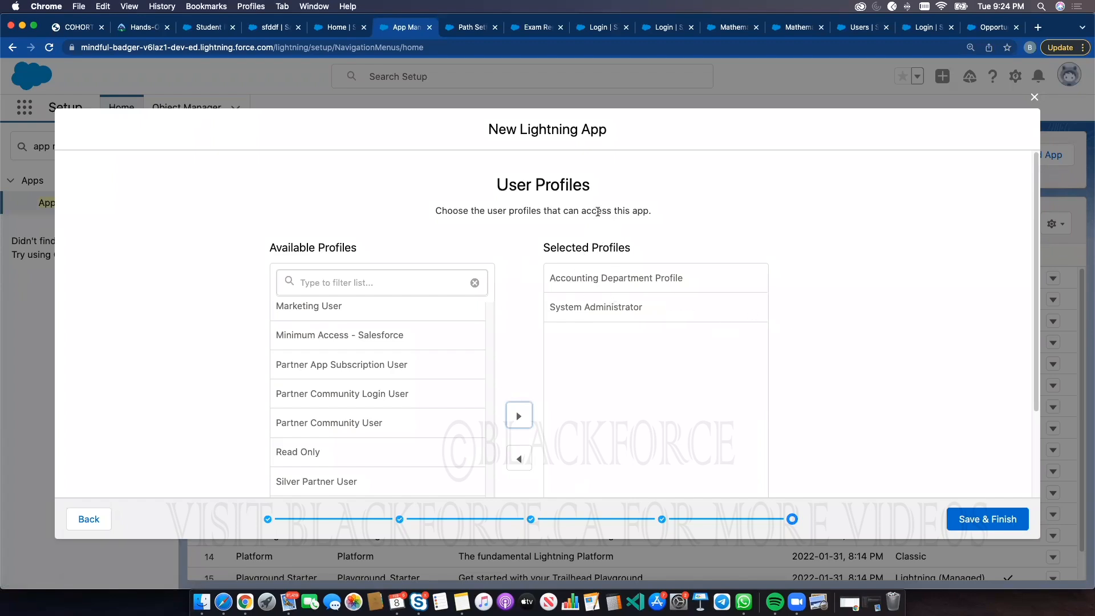
left_click(976, 522)
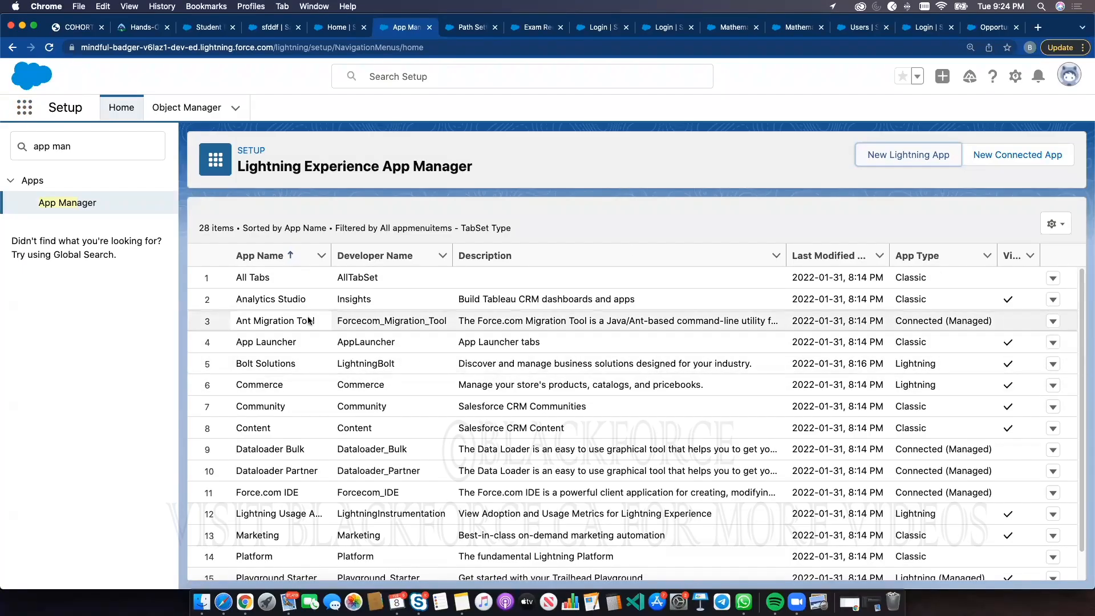
Open the Student Grader app from the App Manager for editing and review each of its settings pages
left_click(75, 206)
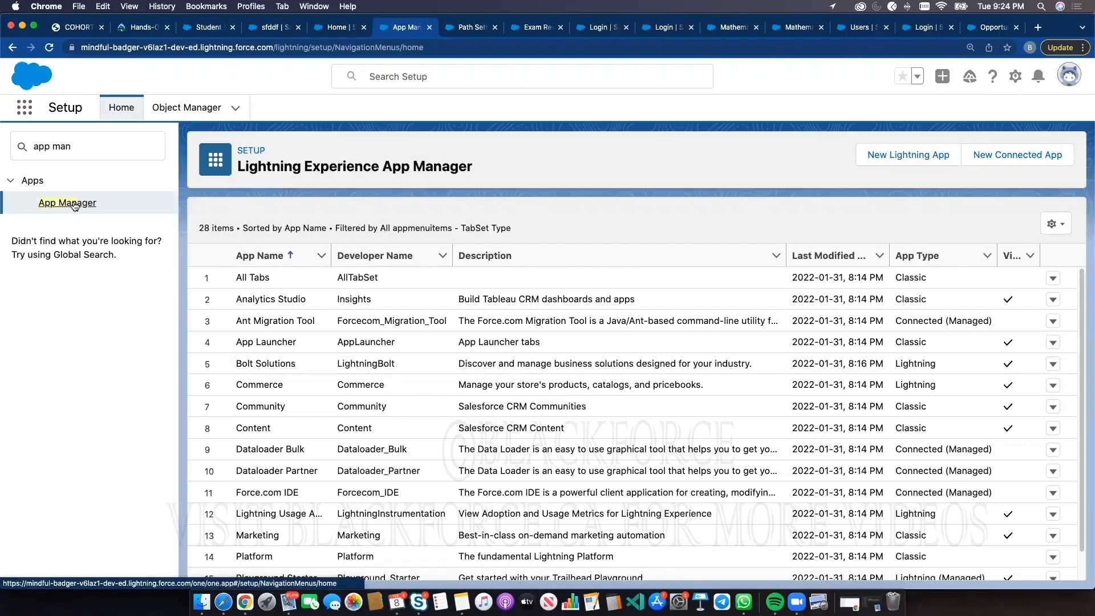
scroll(479, 456, "down", 5)
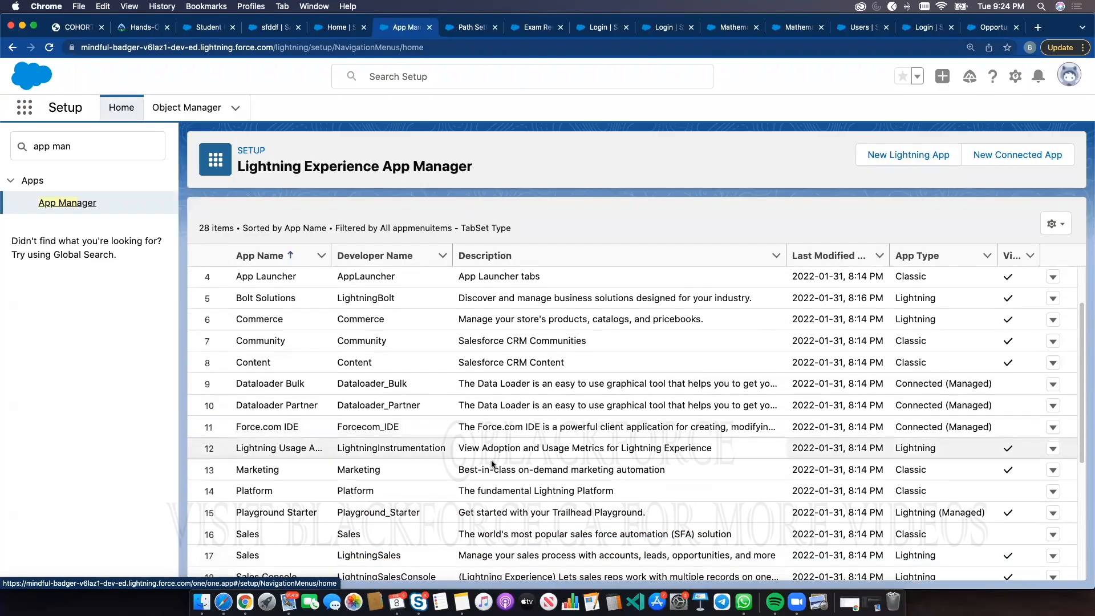
scroll(466, 457, "down", 3)
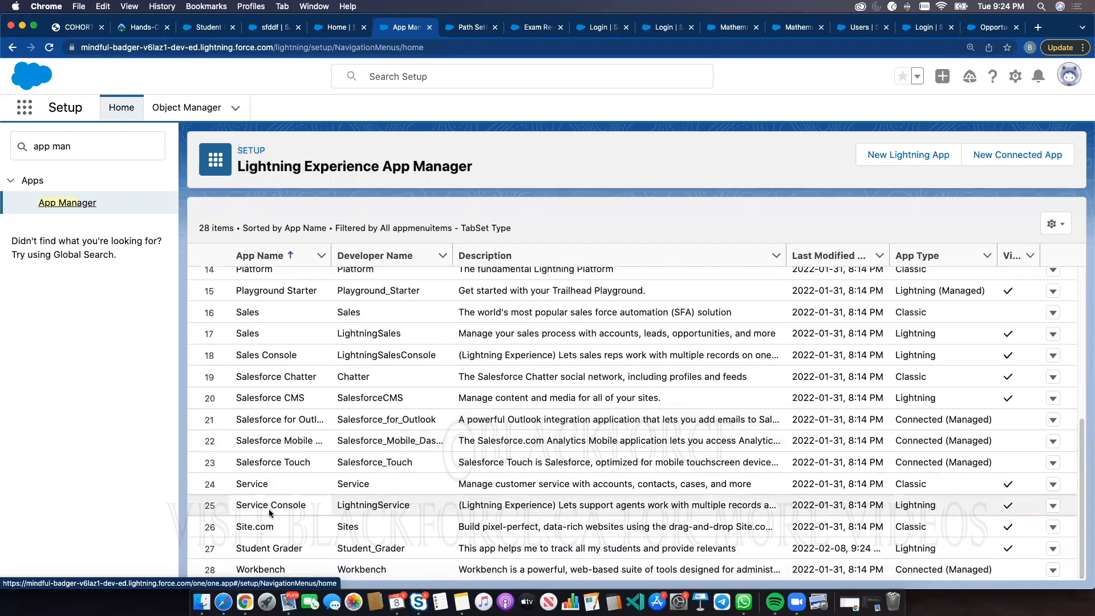
left_click(234, 549)
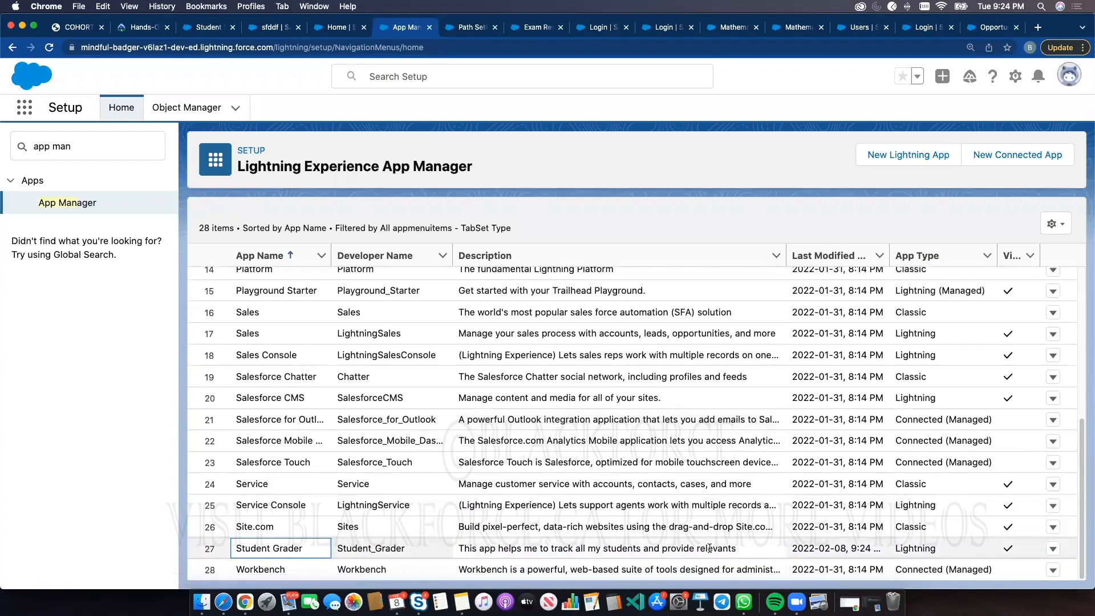
left_click(1053, 549)
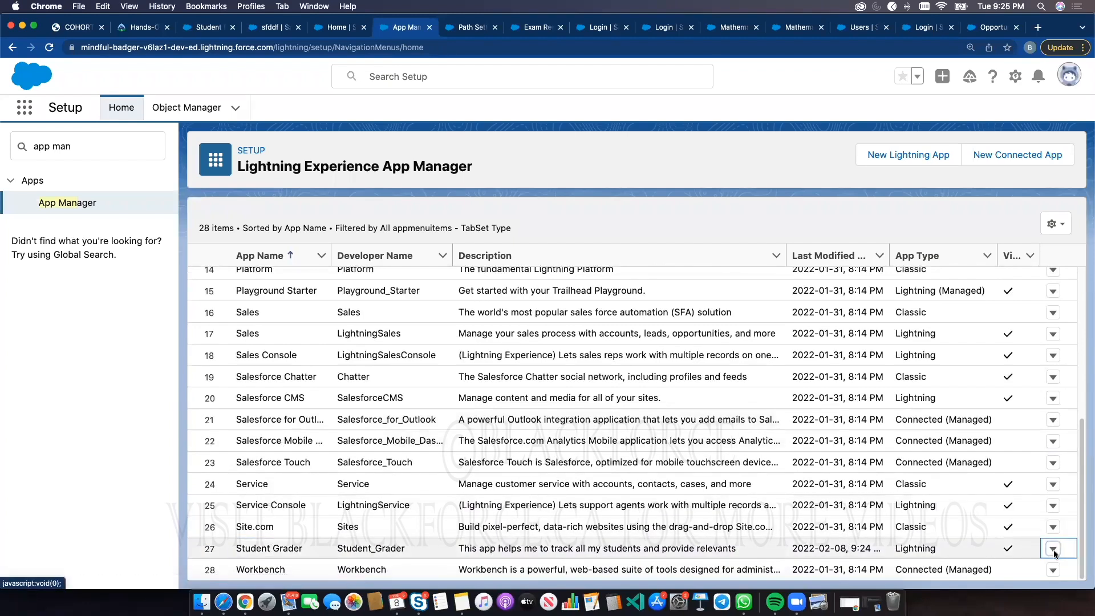
left_click(1017, 492)
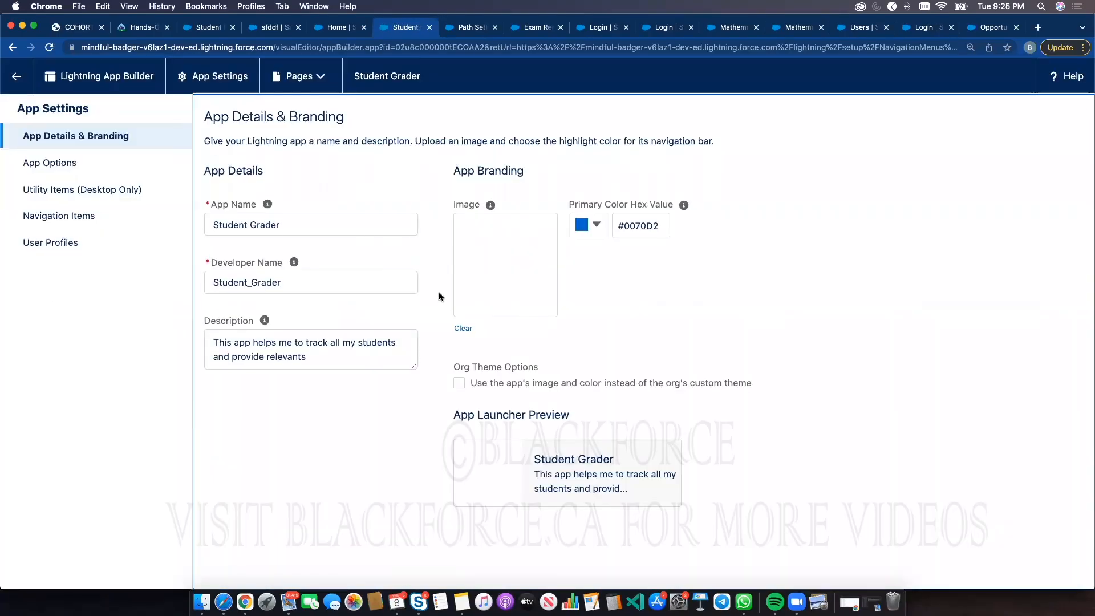
left_click(50, 163)
left_click(59, 196)
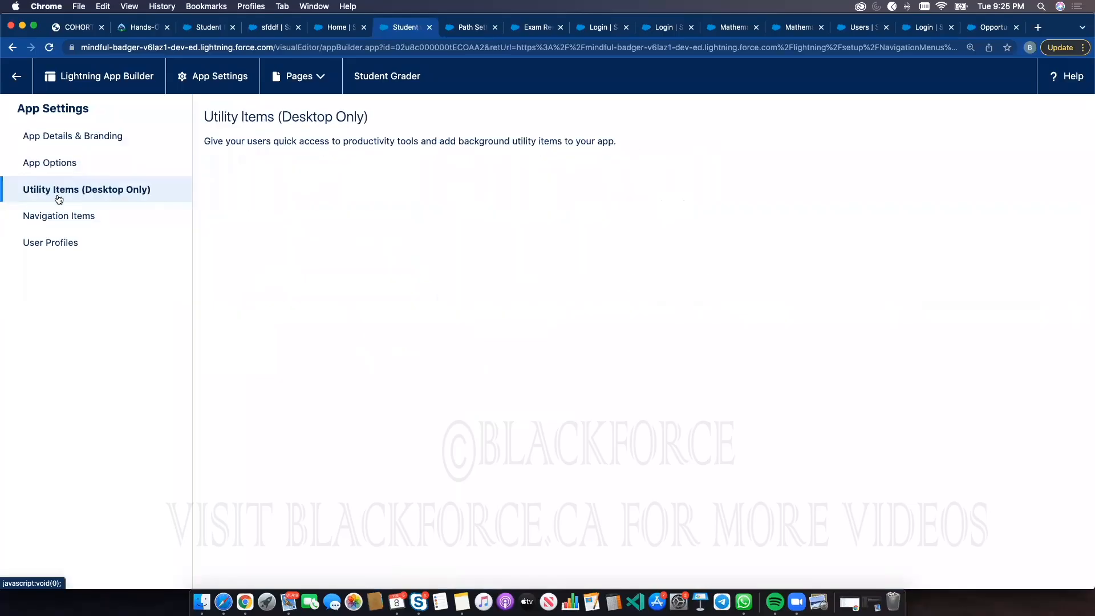
left_click(59, 216)
left_click(59, 242)
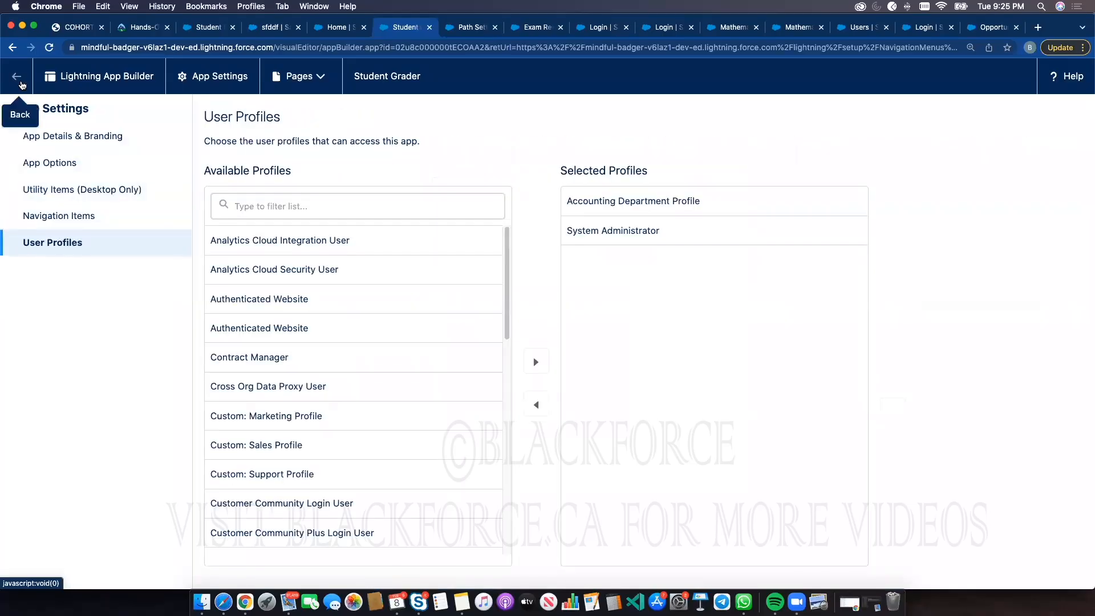
left_click(21, 83)
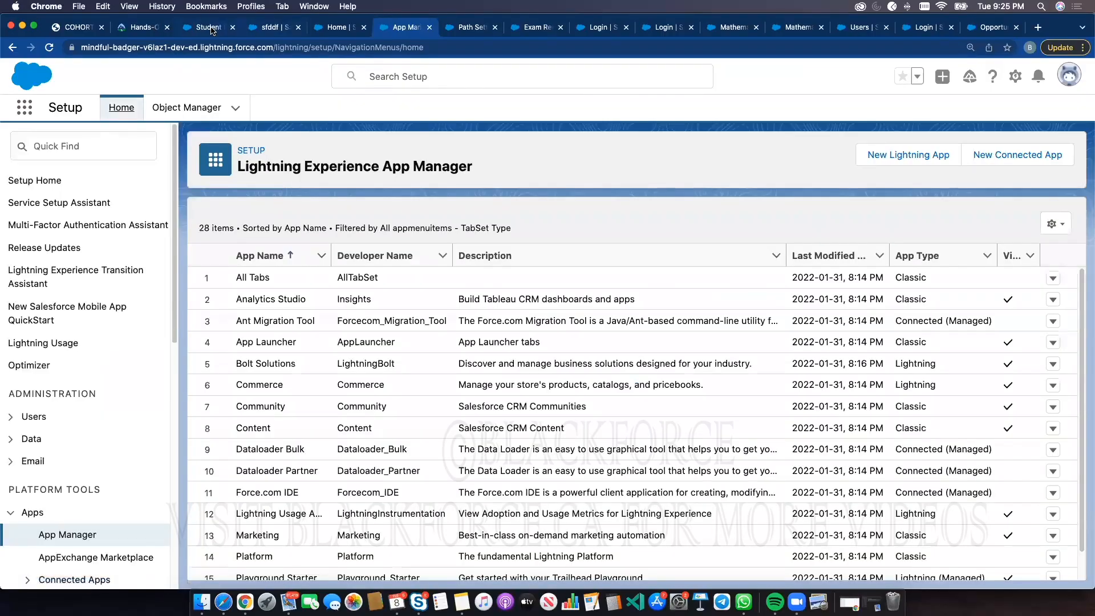
Leave the page builder, reload the student record and launch the Student Grader app from the App Launcher
left_click(209, 28)
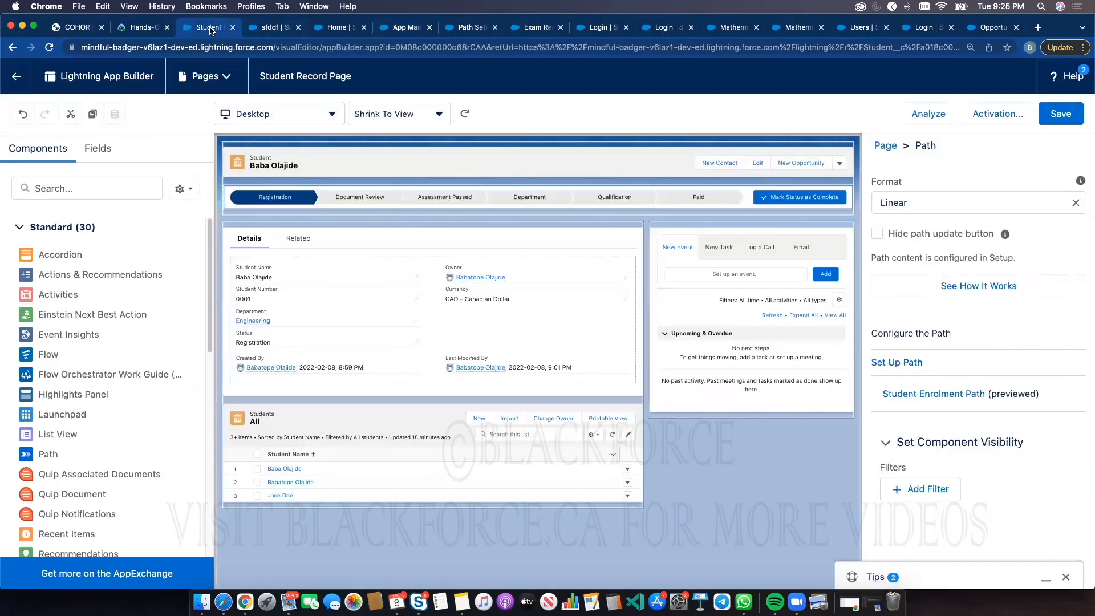
left_click(23, 76)
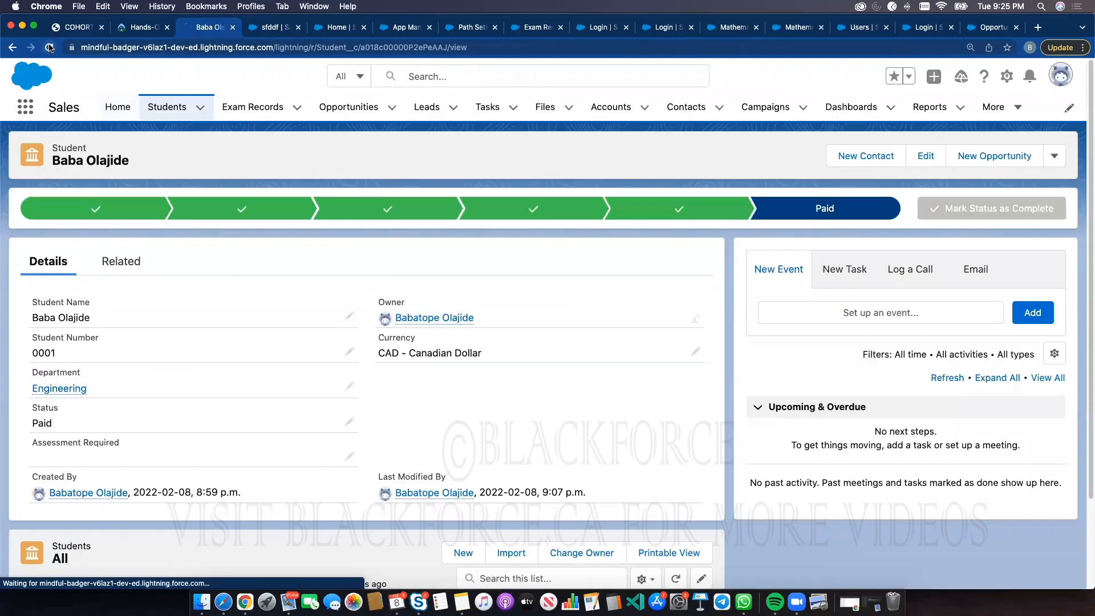
left_click(53, 47)
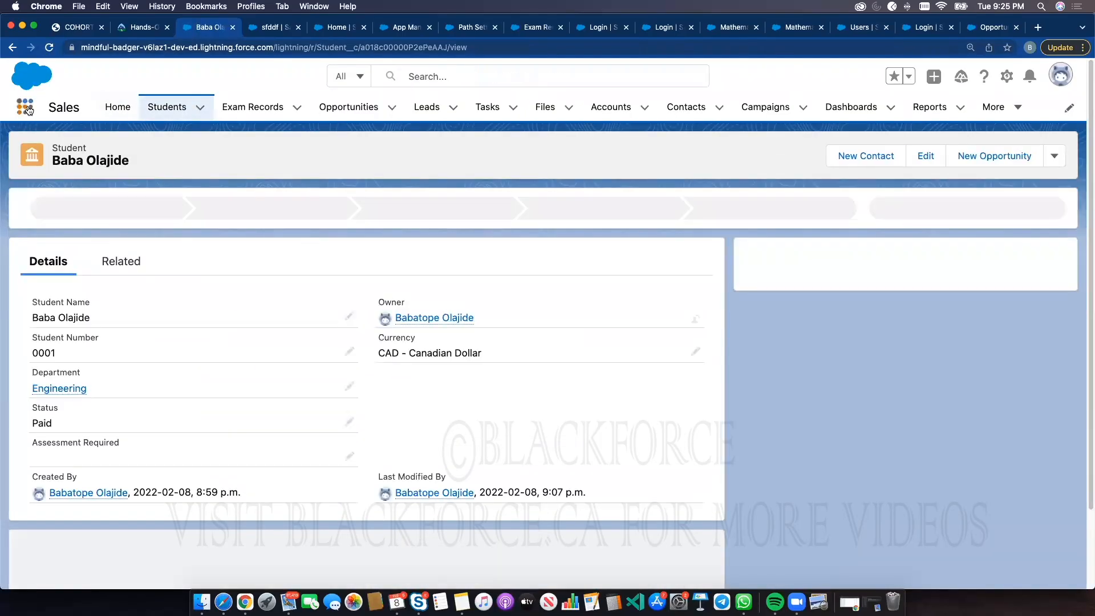
left_click(30, 117)
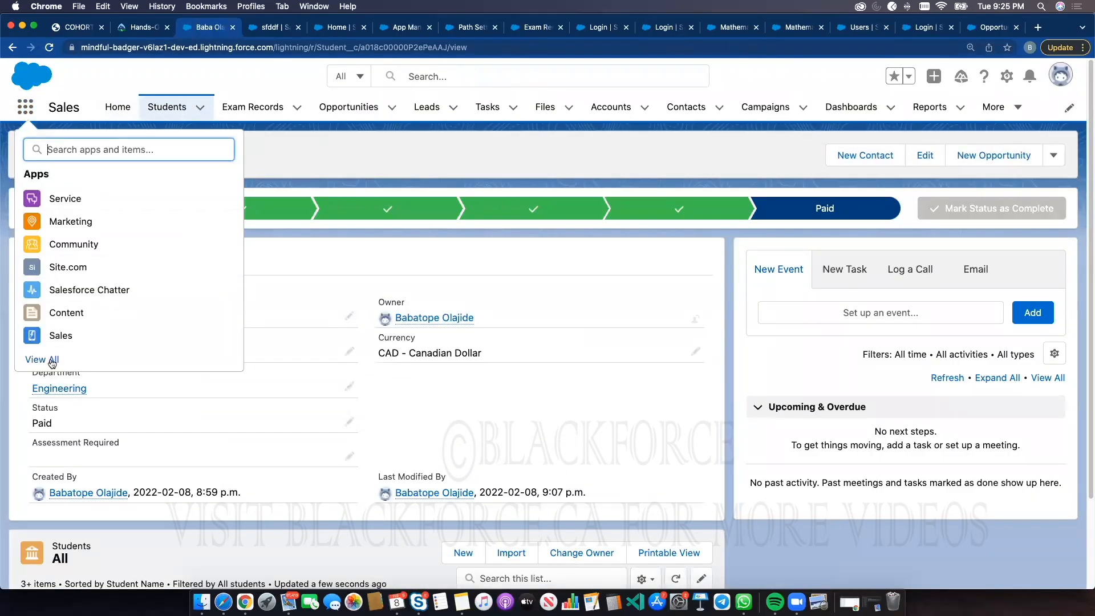
scroll(684, 347, "down", 3)
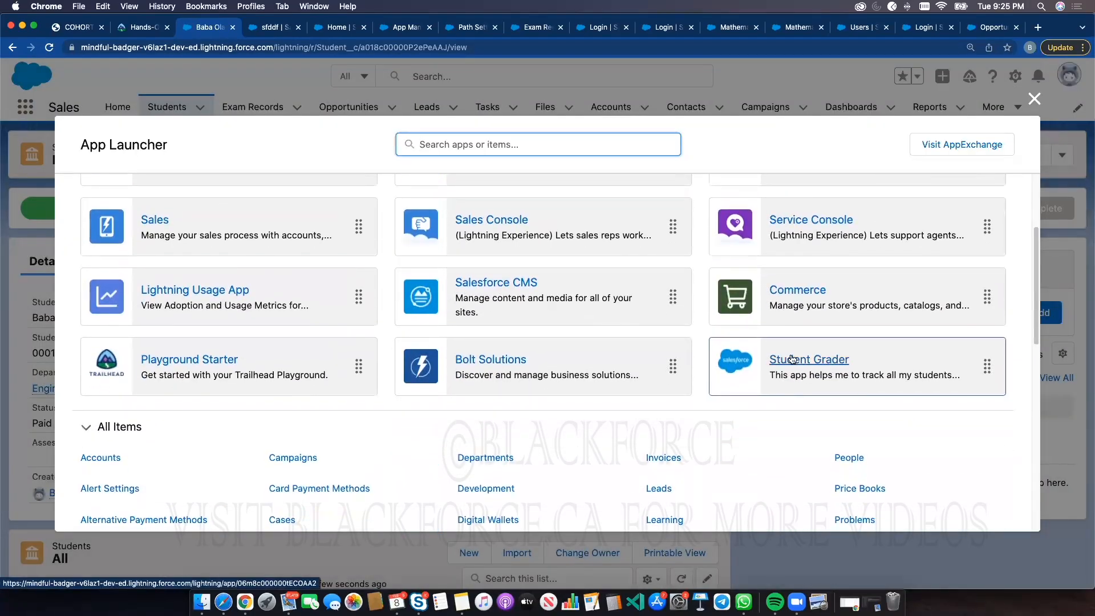
scroll(537, 291, "up", 3)
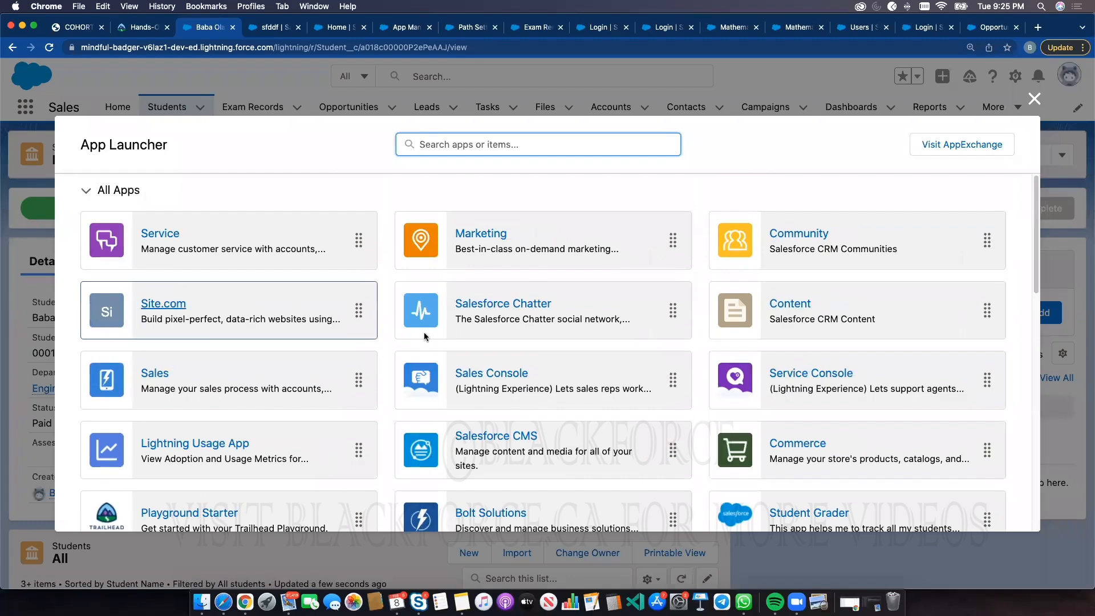
scroll(330, 395, "down", 2)
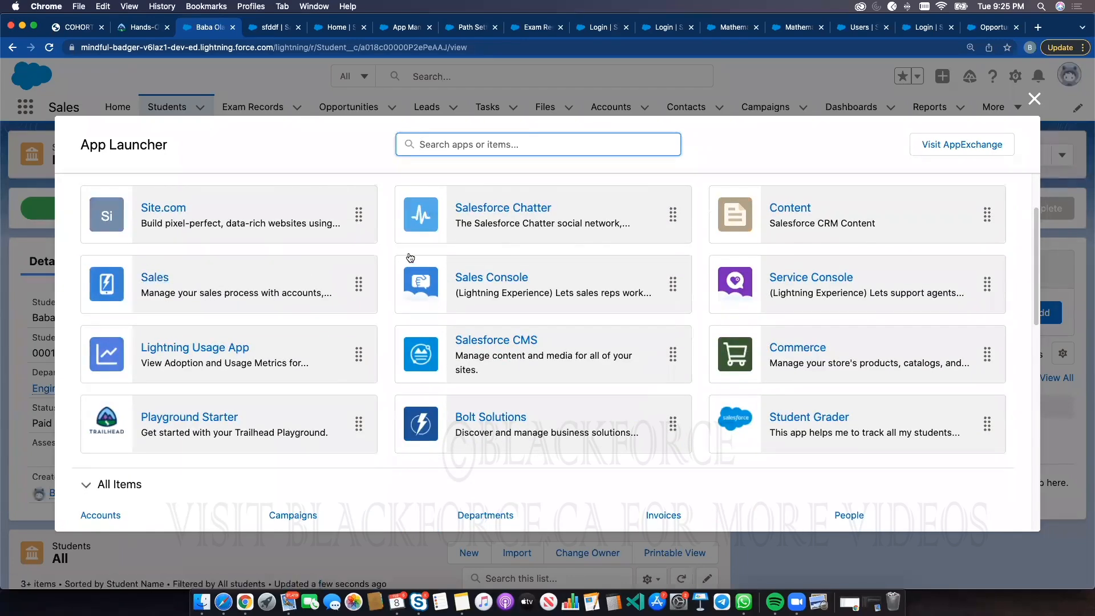
left_click(829, 422)
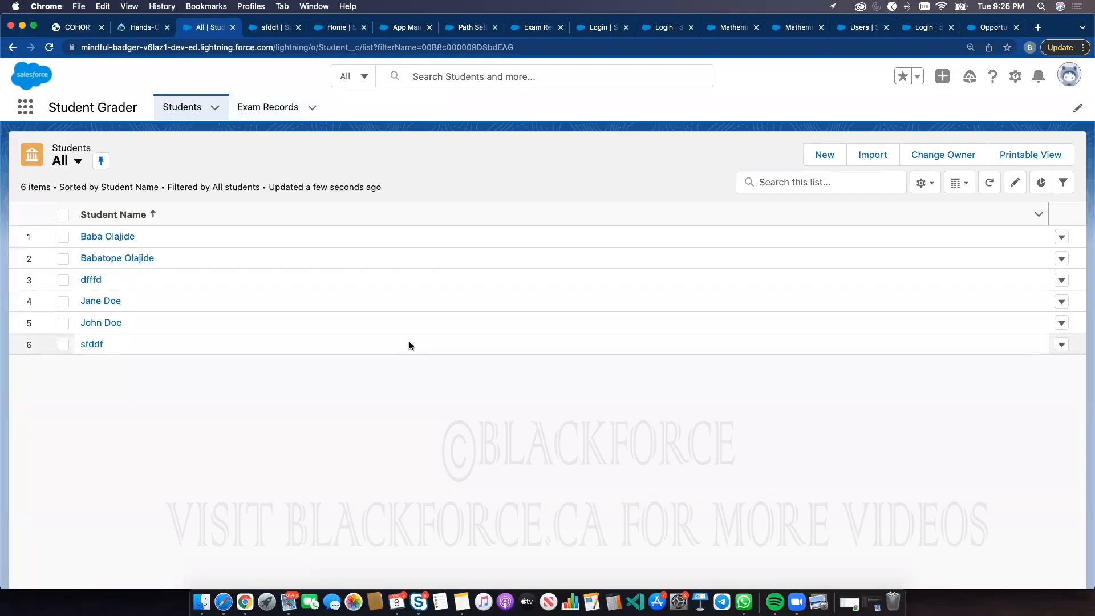
Open the first student record, view its actions menu and return to the Students list
left_click(128, 238)
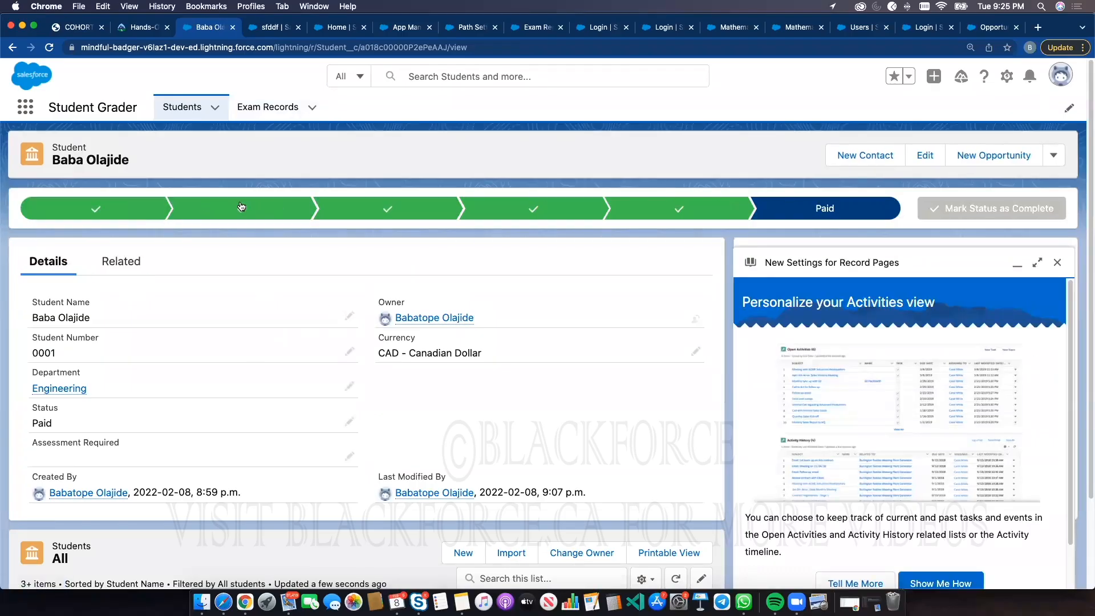
left_click(1055, 155)
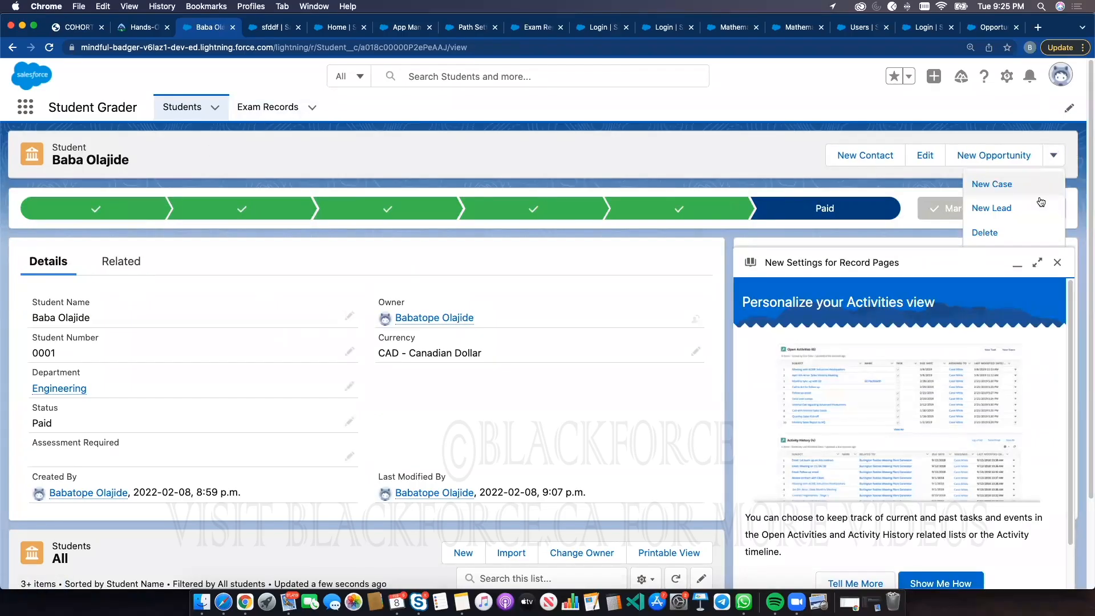
left_click(181, 110)
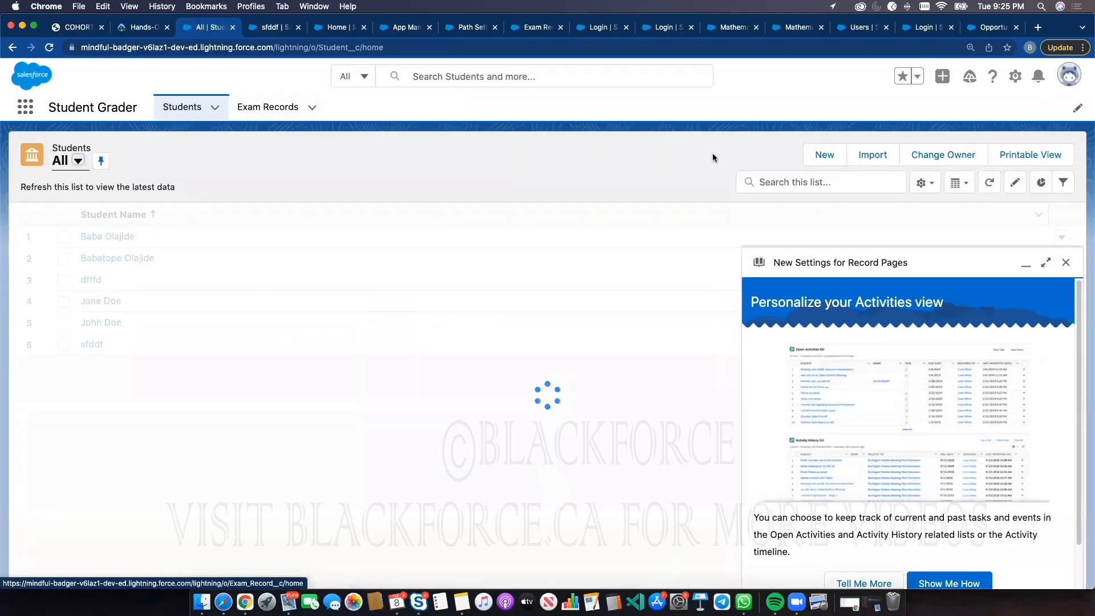
Create a Post Graduates student named bnnbnb with number 7667, Status Registration and Assessment Required GMAT
left_click(827, 155)
double_click(527, 344)
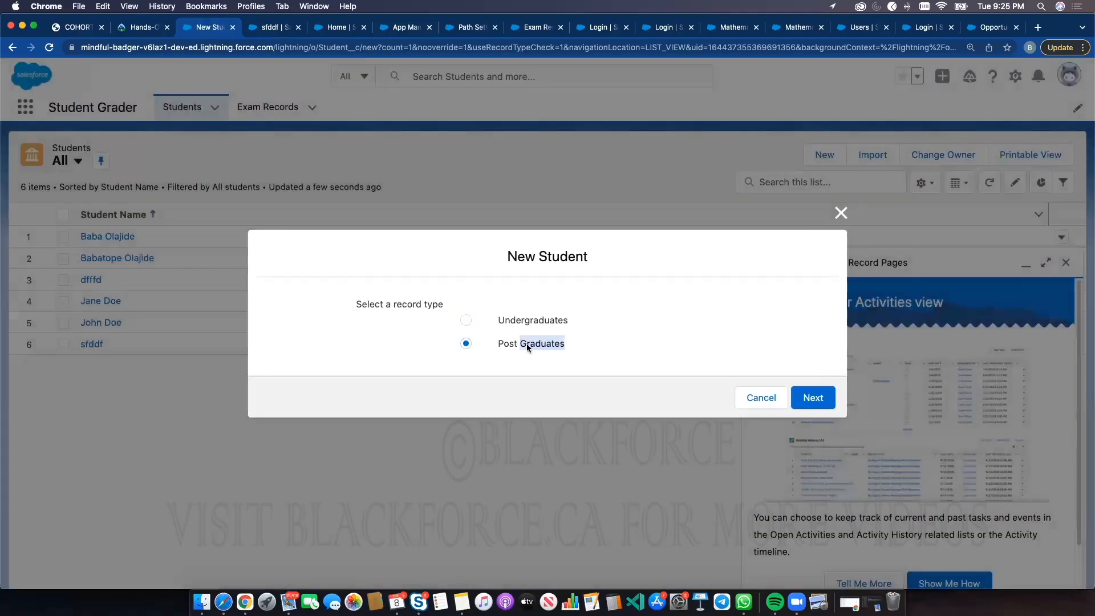
left_click(813, 399)
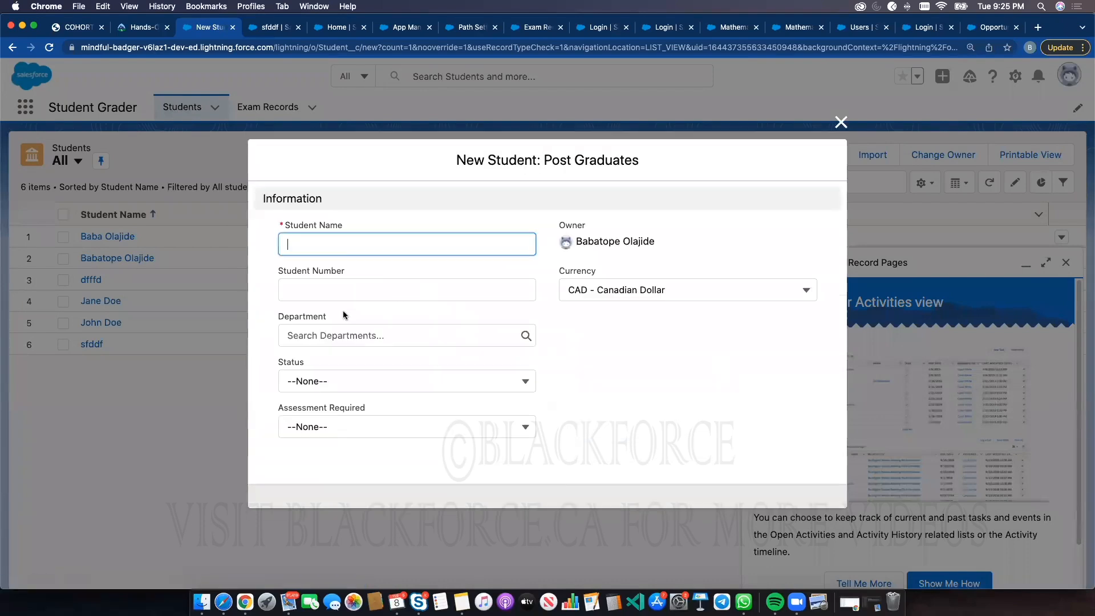
type("bnnbnb")
left_click(340, 291)
type("7667")
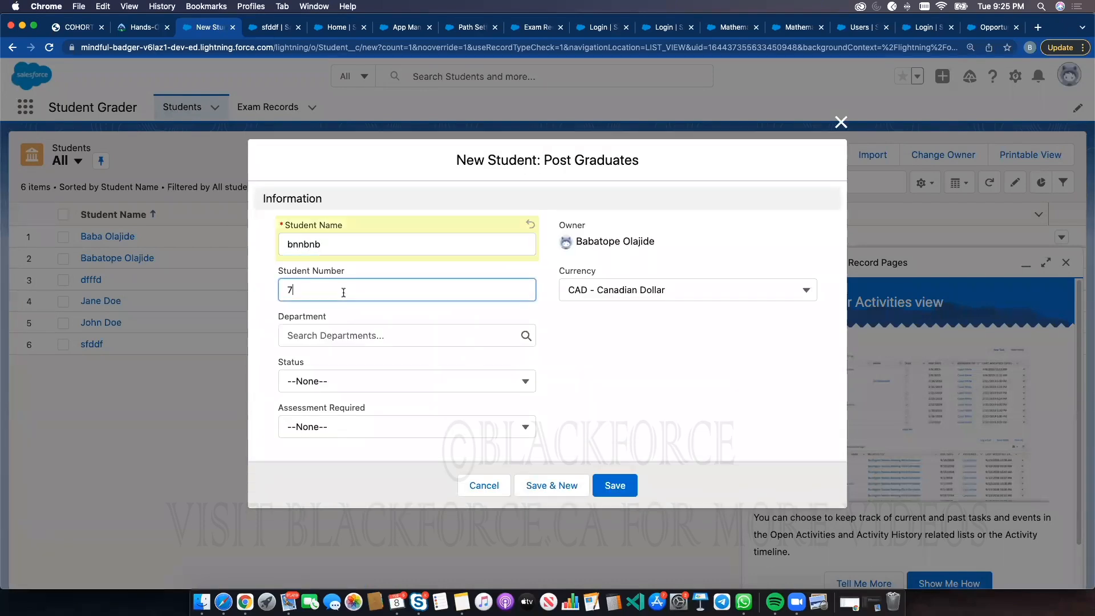
left_click(340, 382)
left_click(340, 432)
left_click(342, 427)
left_click(348, 479)
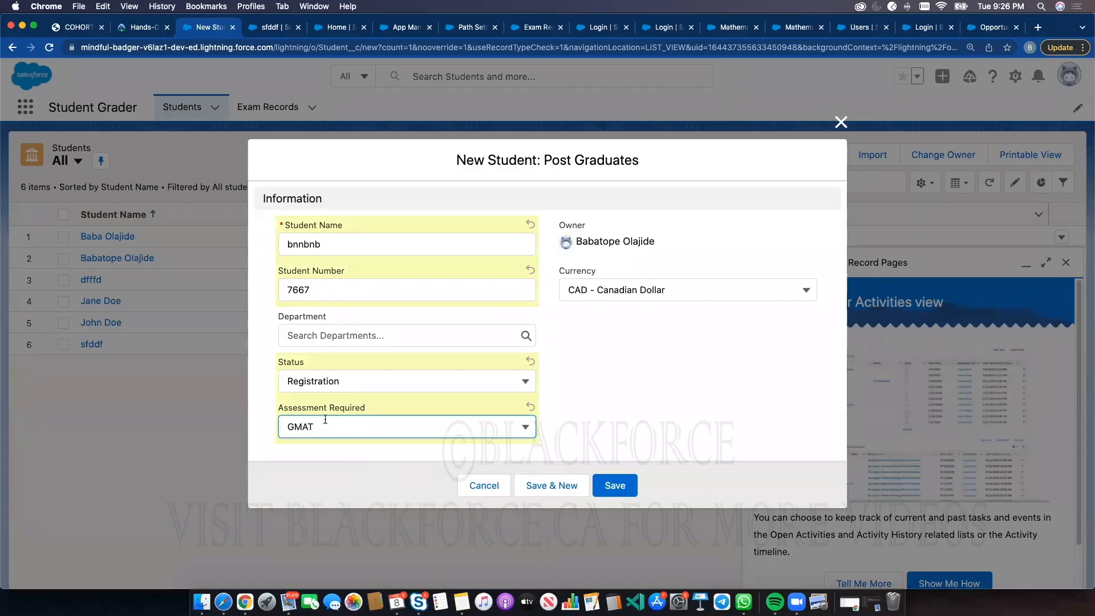
left_click(608, 485)
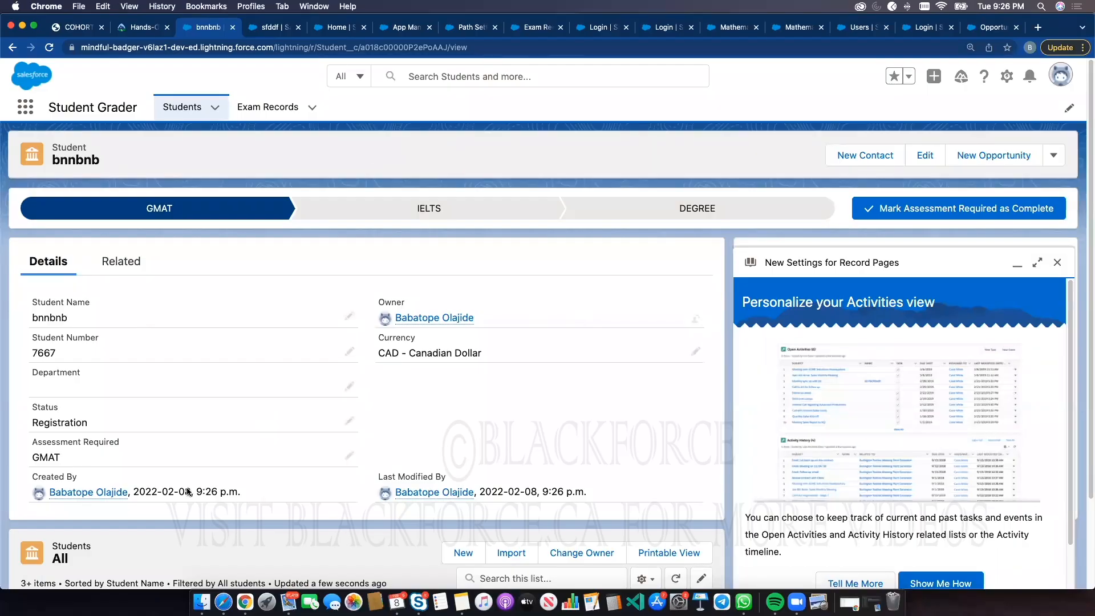
Edit the Student record page and remove the Students list view component from it
left_click(1007, 76)
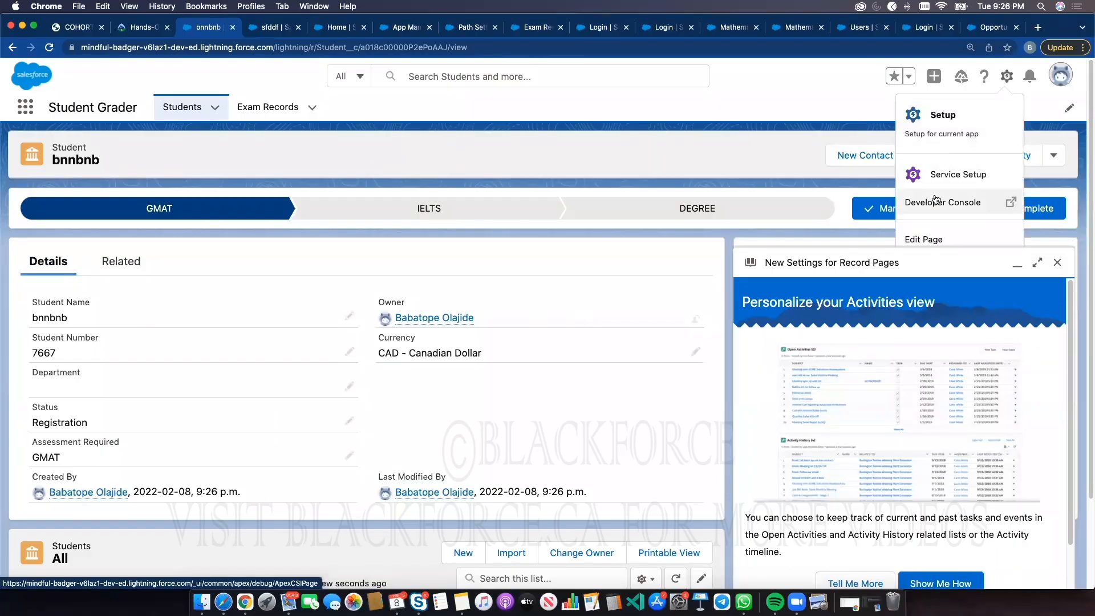
left_click(926, 239)
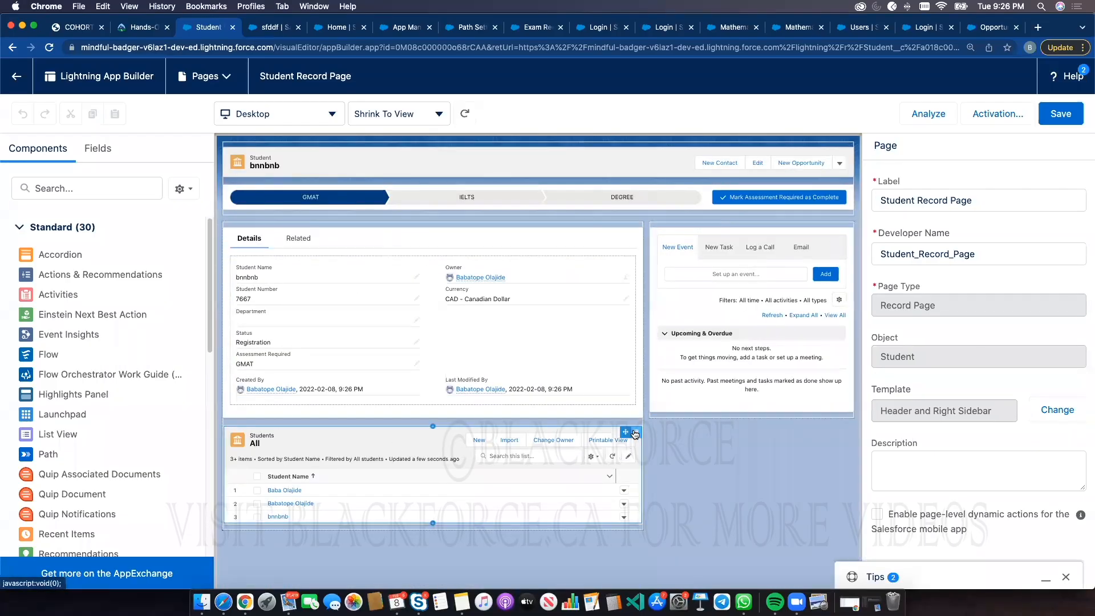
left_click(635, 433)
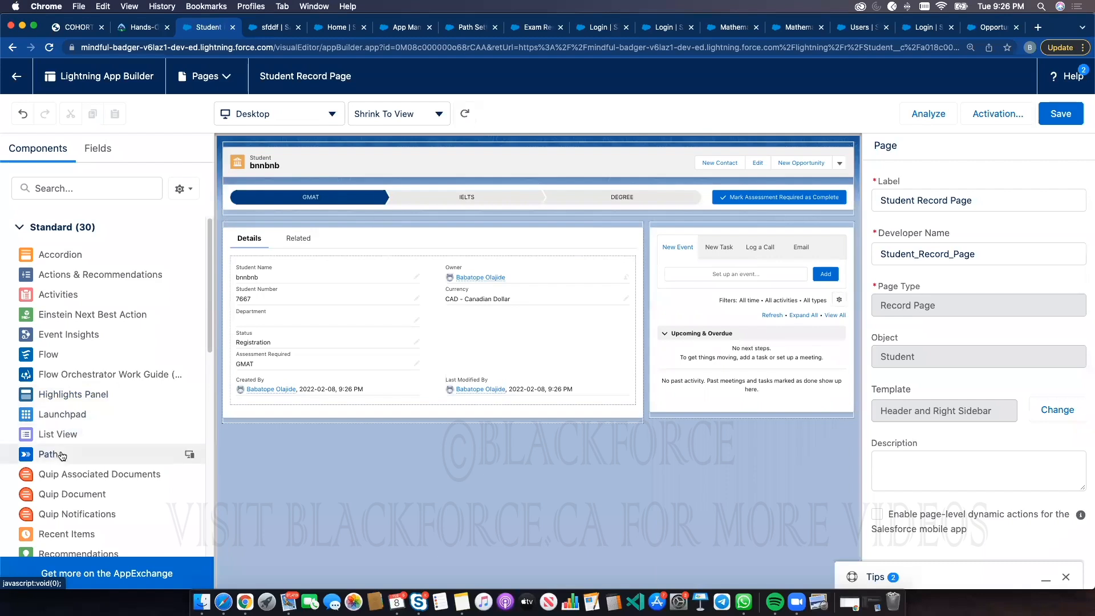
Add a third tab labelled Activity to the record page's tabs component and save the page
scroll(101, 448, "down", 3)
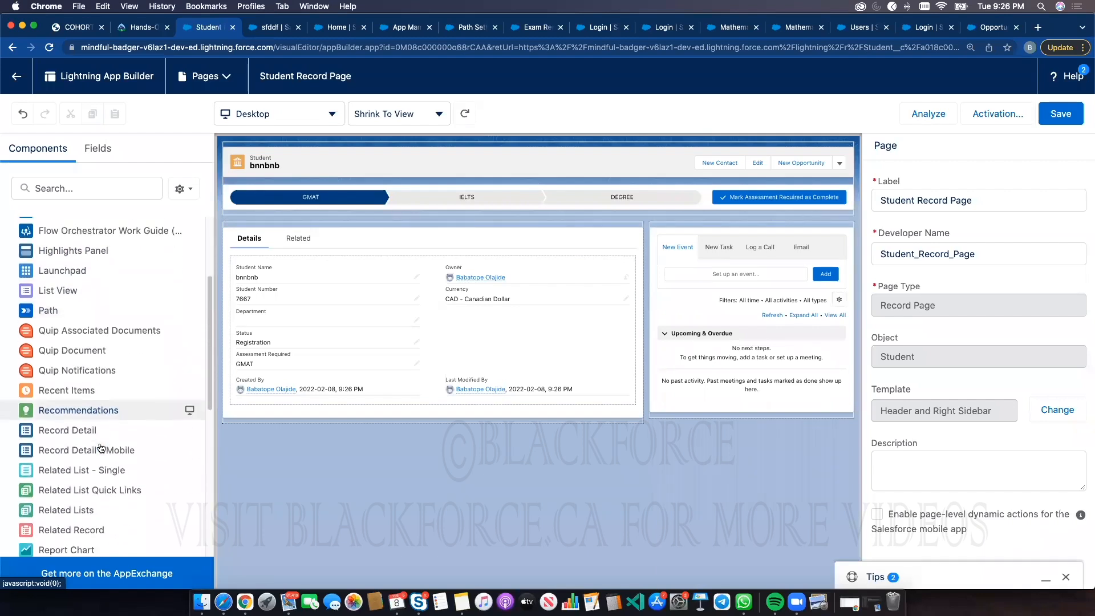
scroll(85, 434, "down", 2)
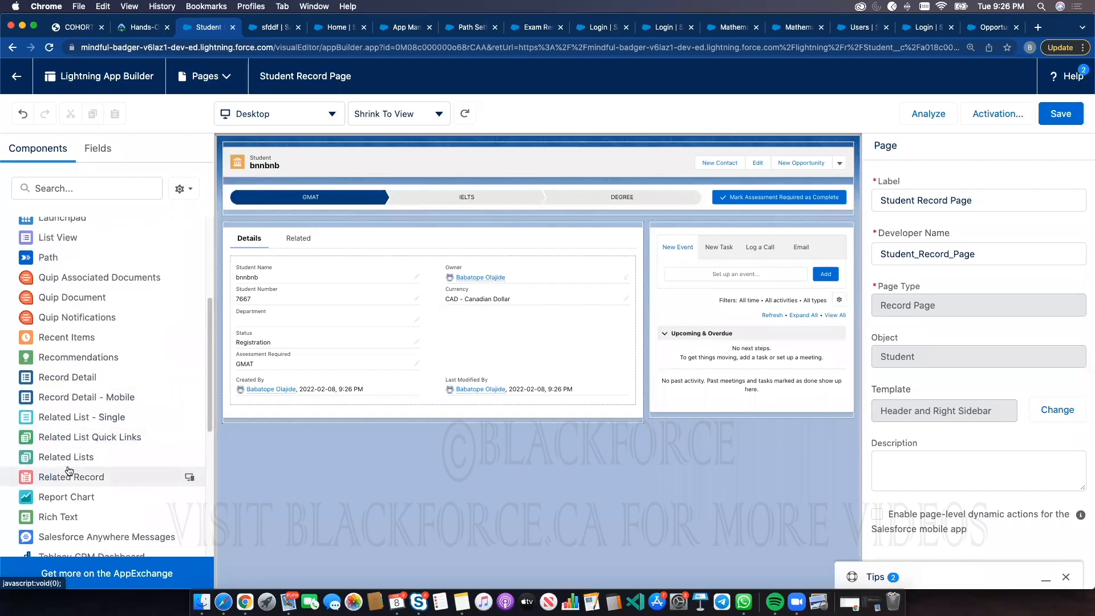
scroll(86, 473, "down", 1)
left_click(305, 253)
left_click(294, 241)
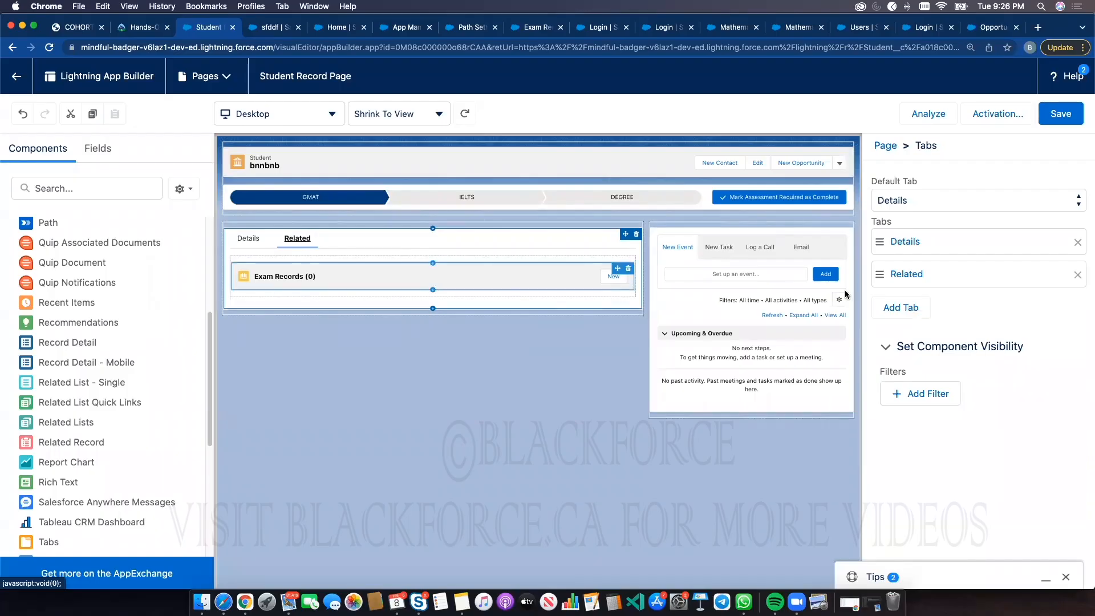
left_click(903, 311)
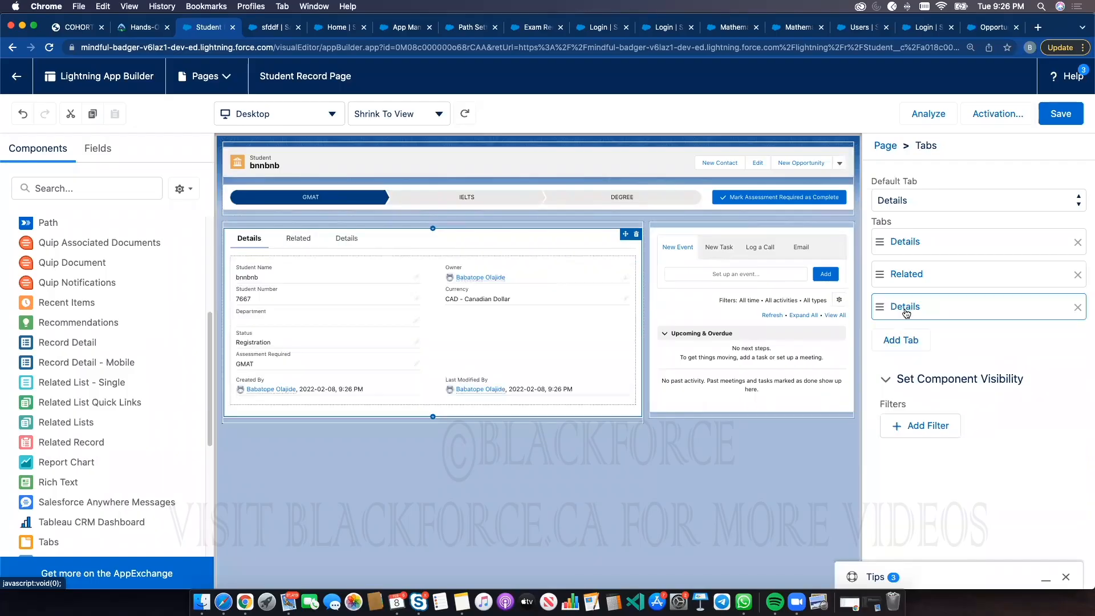
left_click(905, 308)
left_click(755, 327)
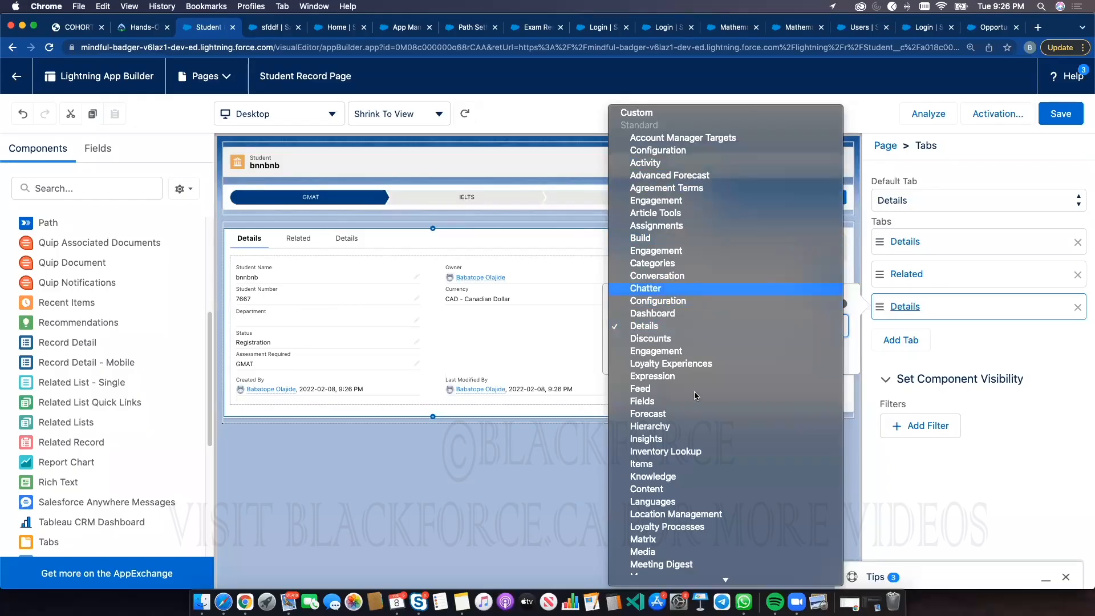
left_click(701, 162)
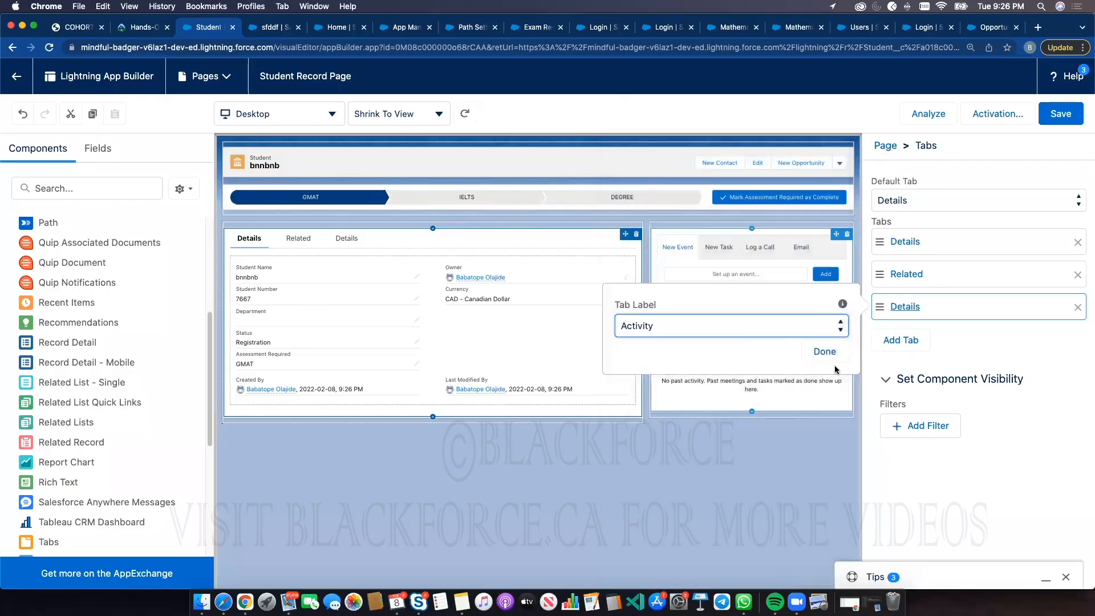
left_click(821, 350)
left_click(1069, 115)
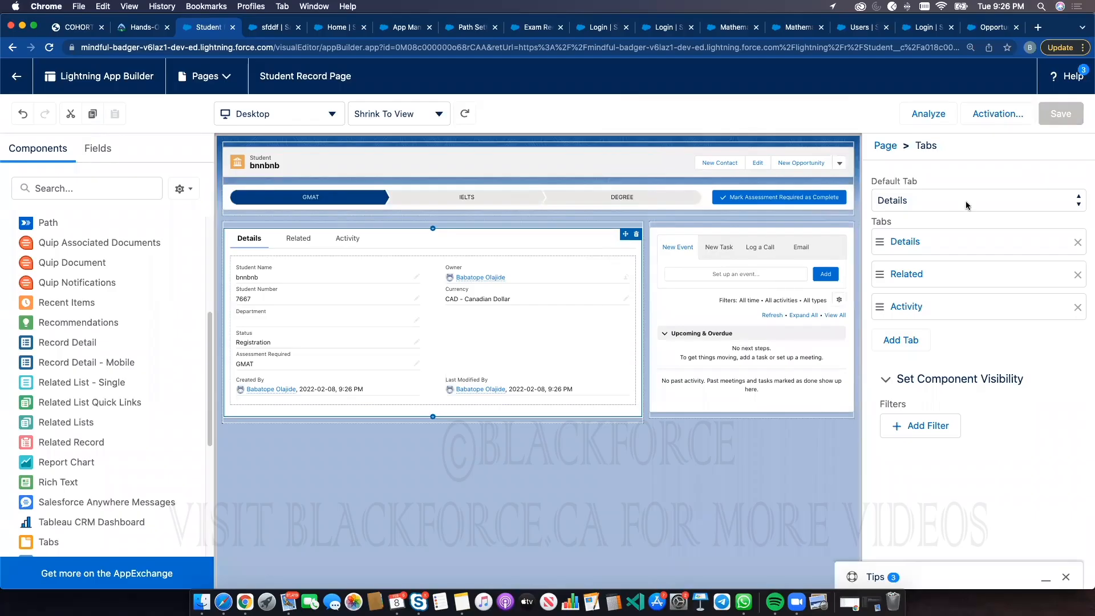
Leave the page builder and reload the bnnbnb student record
left_click(18, 80)
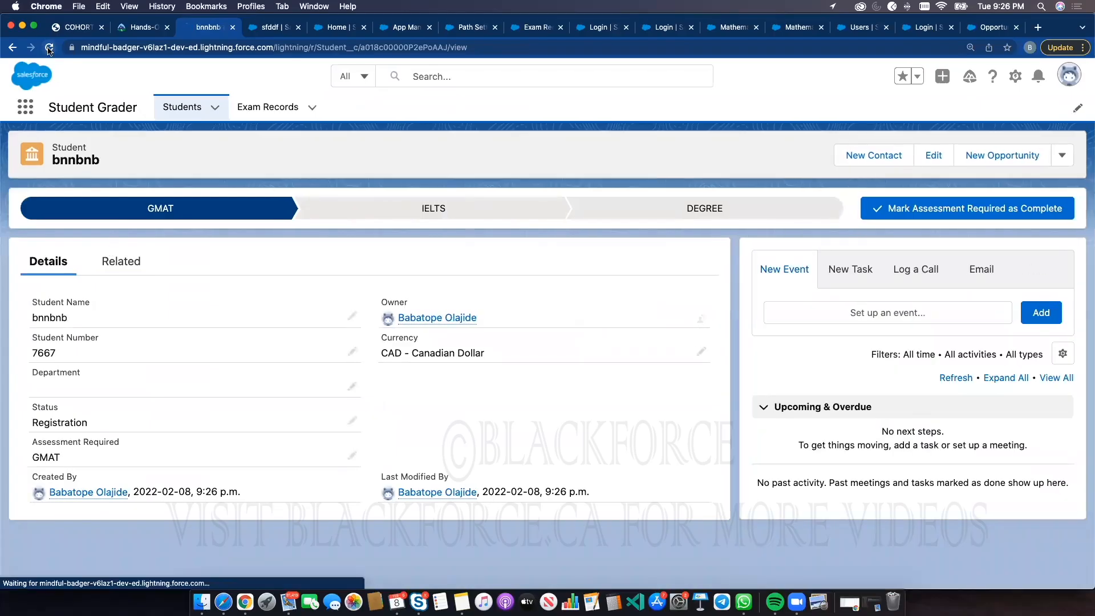
left_click(49, 49)
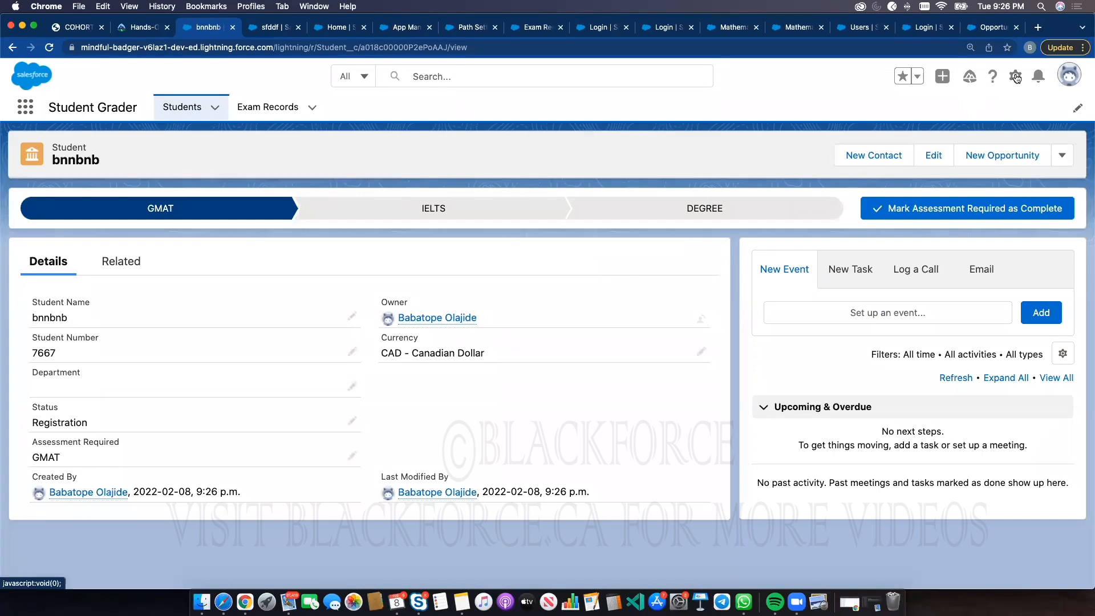
Edit the record page again, add an Activity tab to the tabs component and save the page
left_click(1018, 77)
left_click(932, 240)
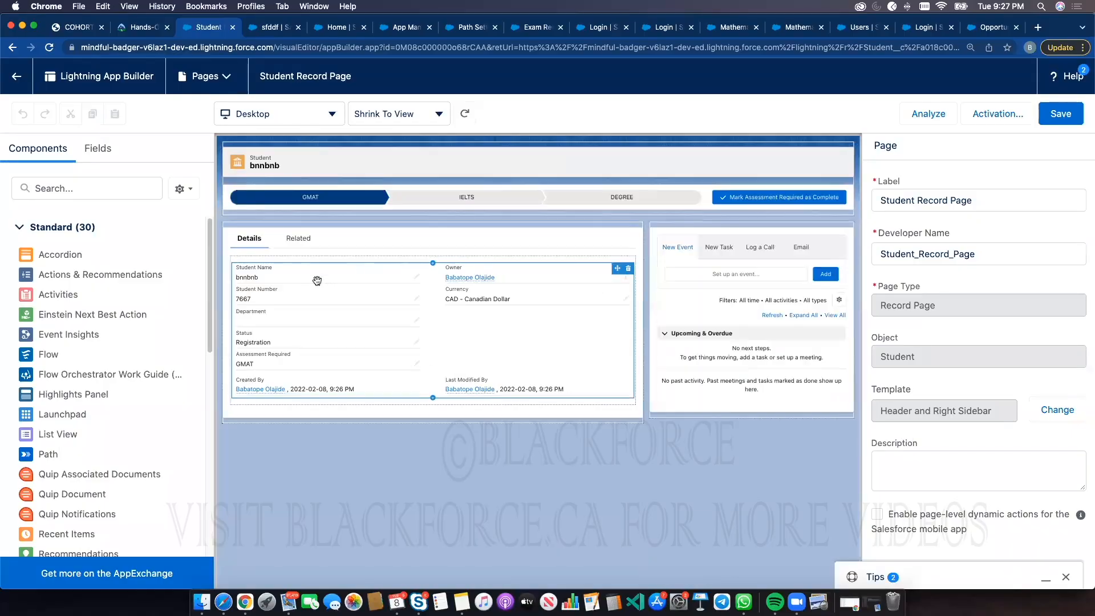
left_click(307, 244)
left_click(306, 245)
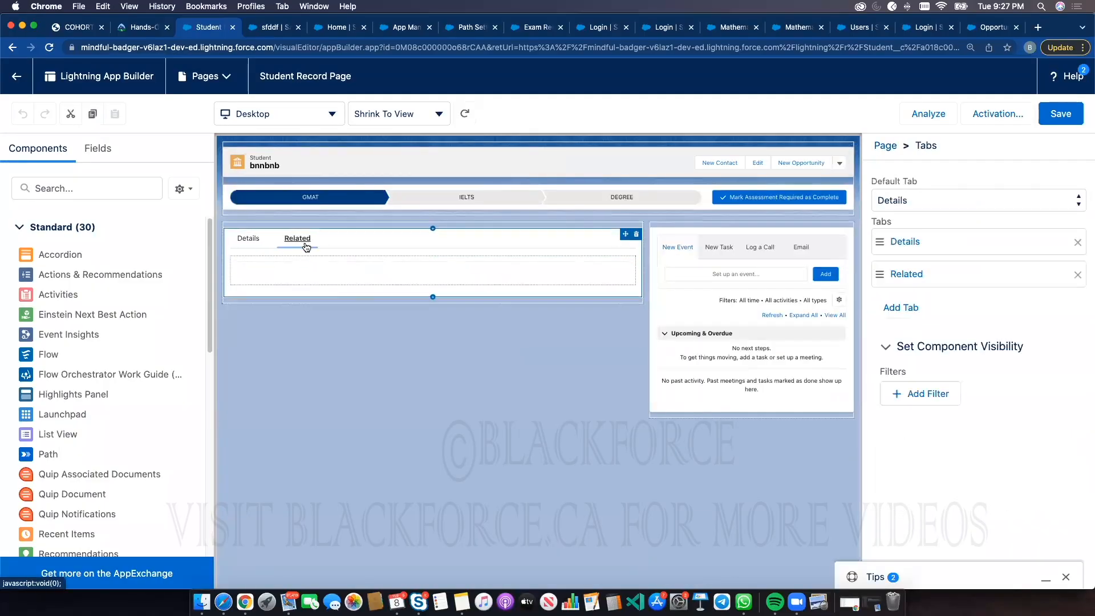
left_click(263, 242)
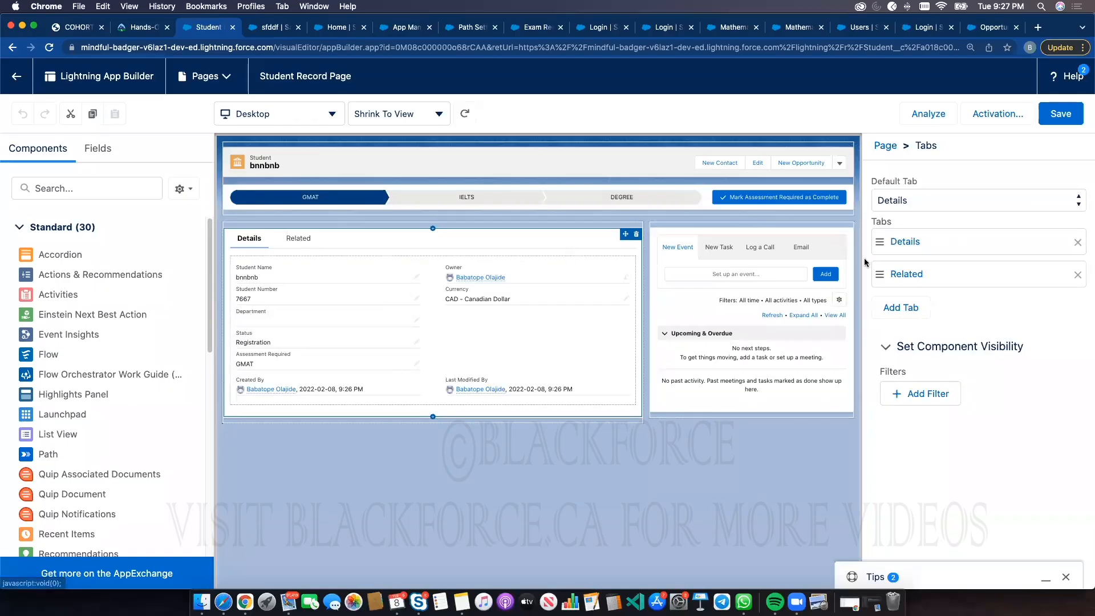
left_click(906, 308)
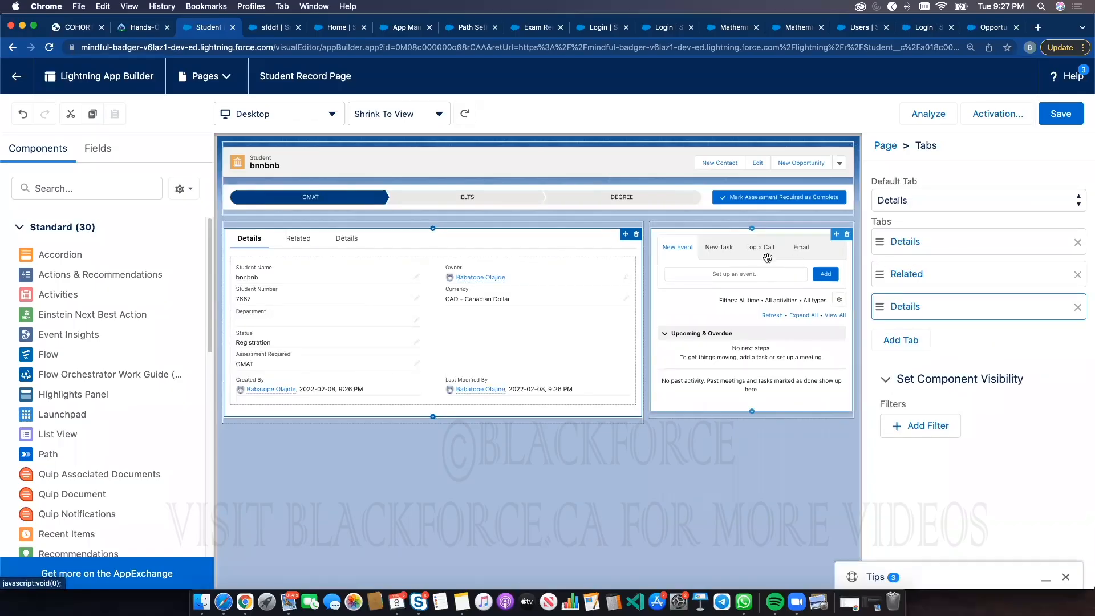
left_click(906, 310)
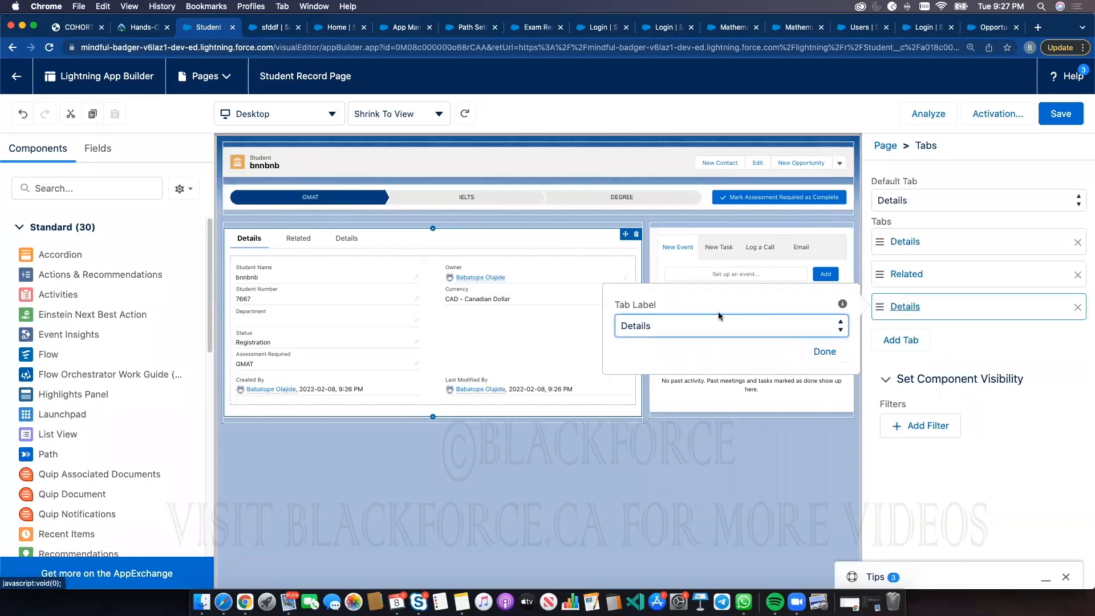
left_click(718, 325)
left_click(678, 166)
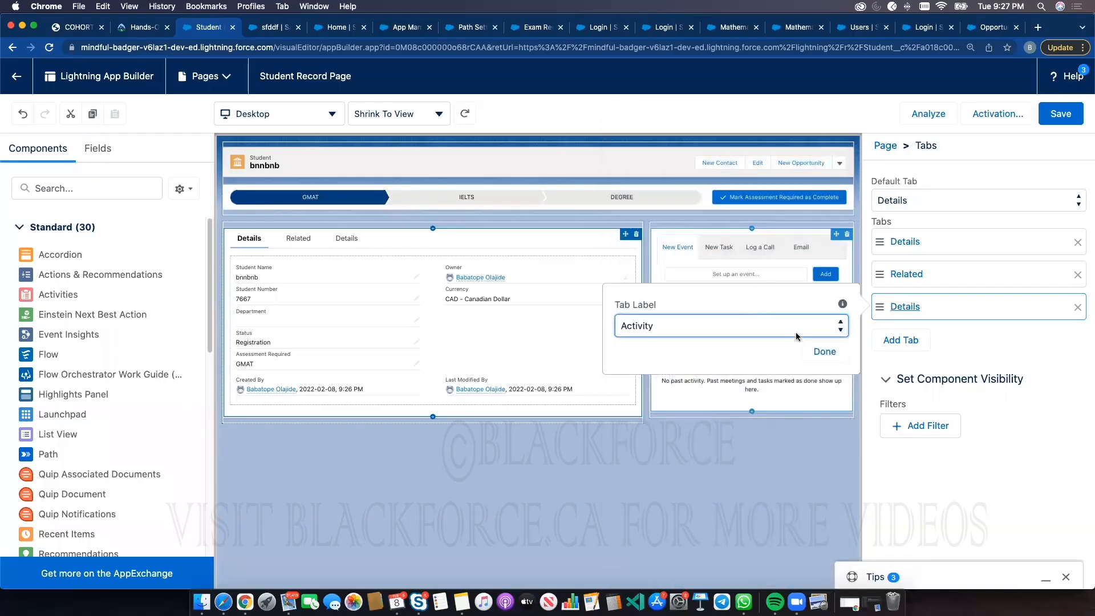
left_click(813, 349)
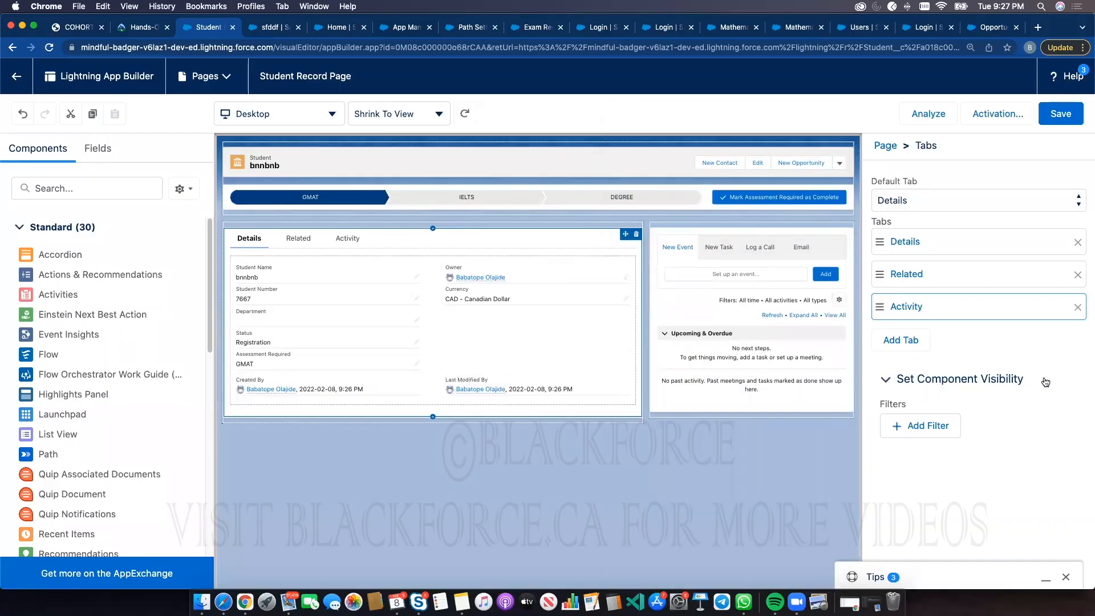
left_click(1058, 113)
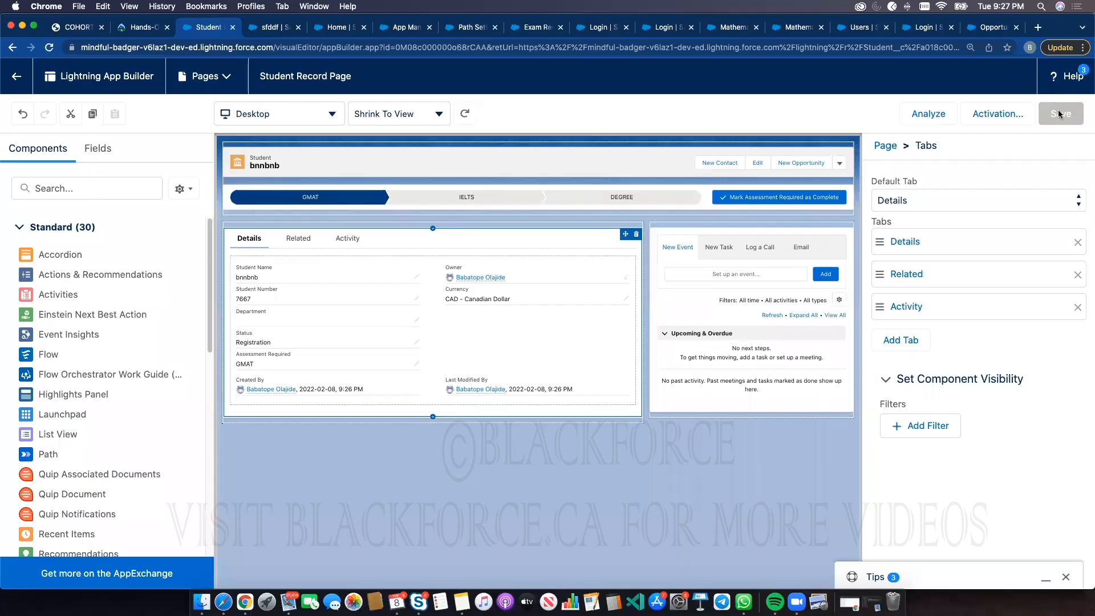
left_click(1057, 113)
Leave the page builder and open the John Doe record from the Students list
left_click(17, 76)
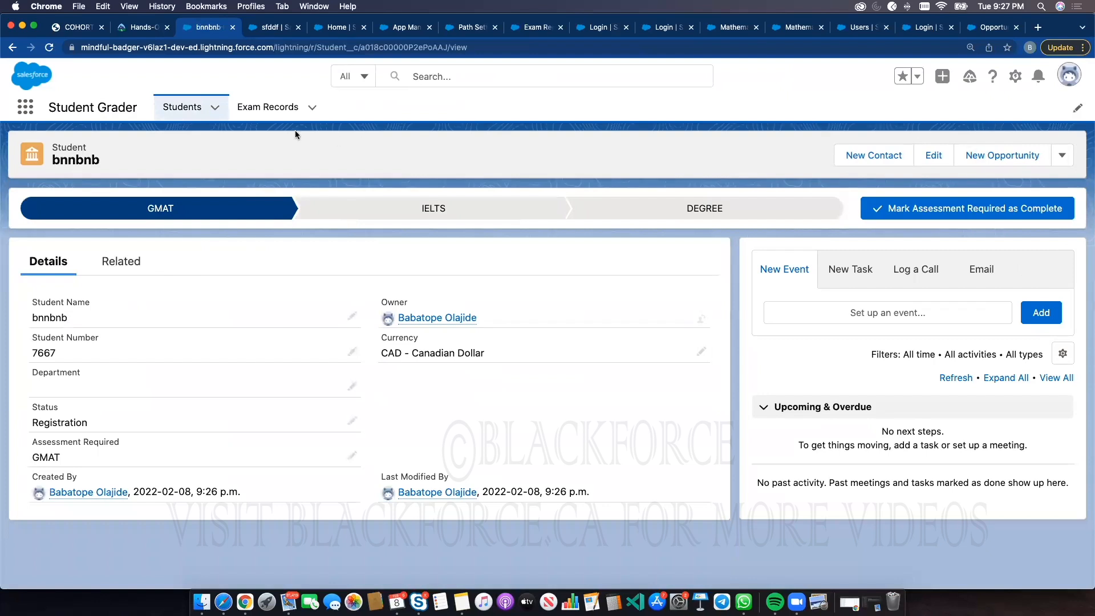
left_click(197, 109)
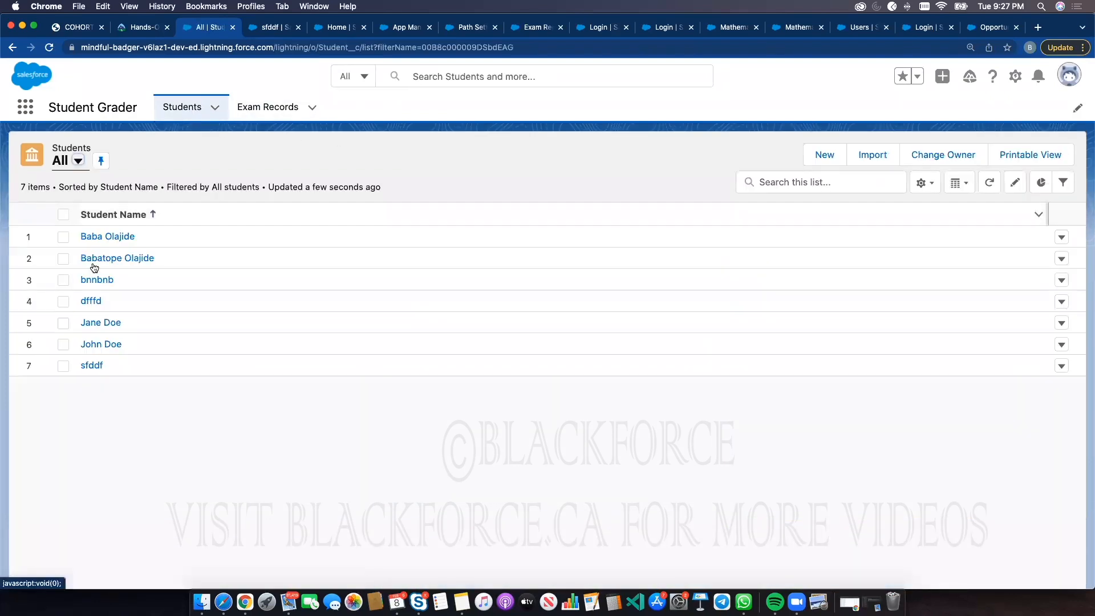
left_click(101, 344)
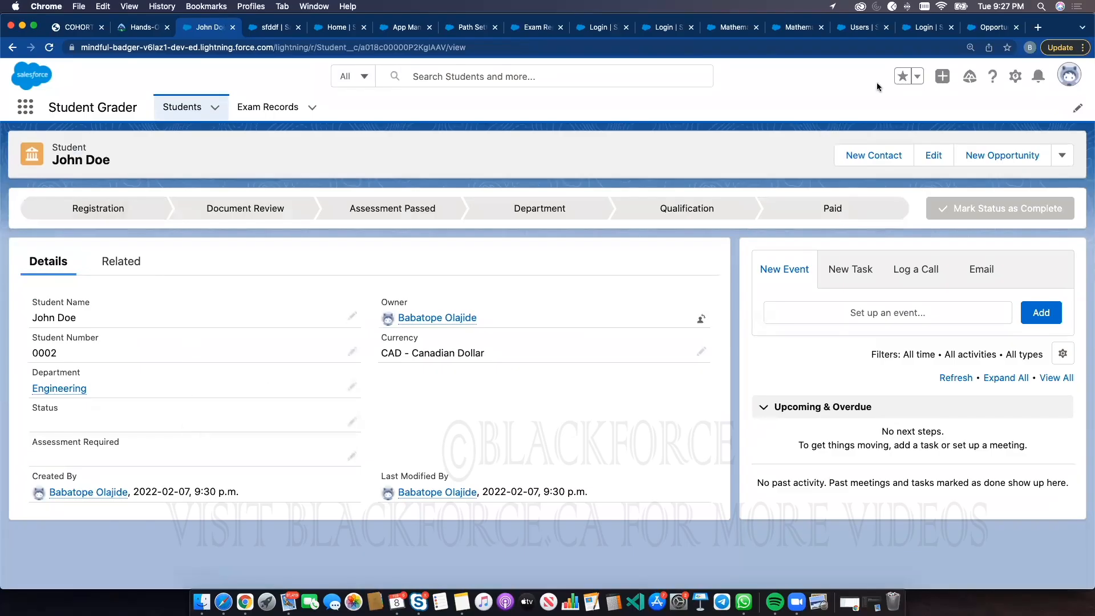
In Object Manager, open the Student Layout, switch its Information section to a 1-Column layout and save
left_click(342, 27)
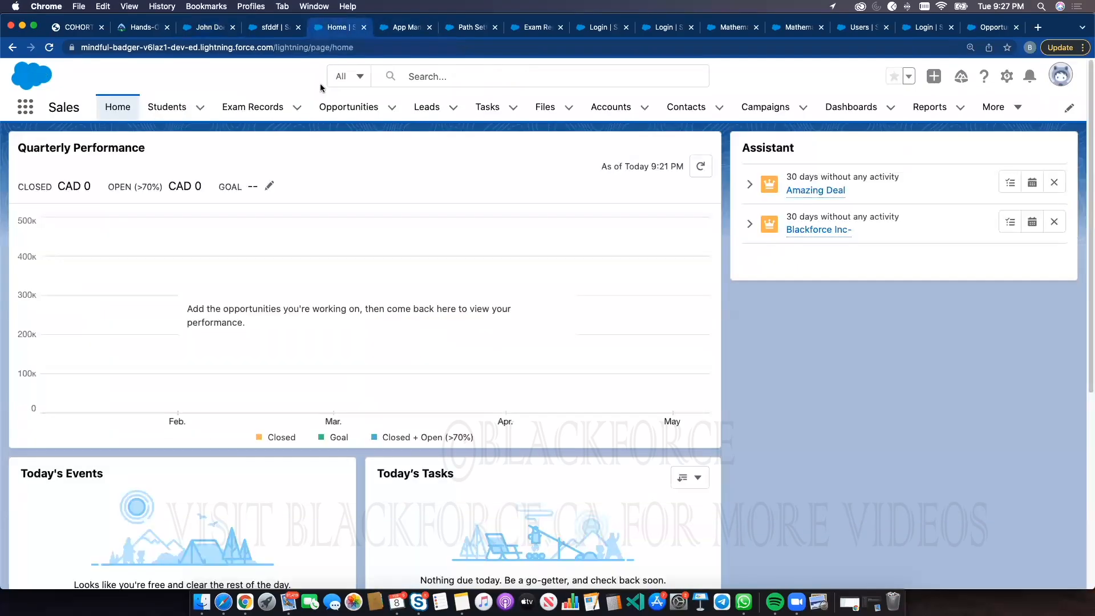
left_click(465, 29)
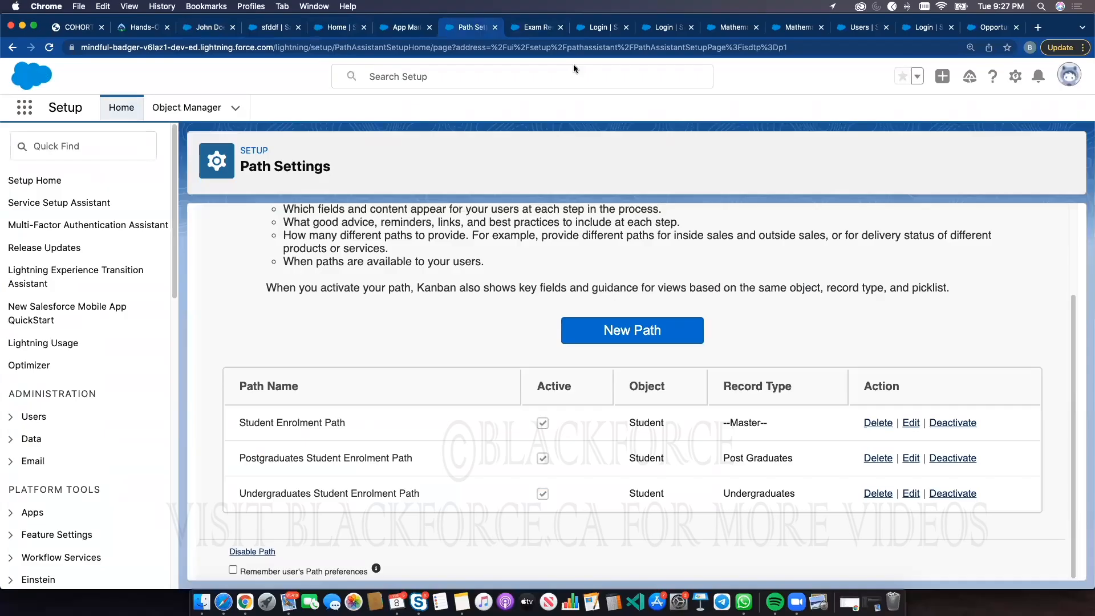
left_click(187, 116)
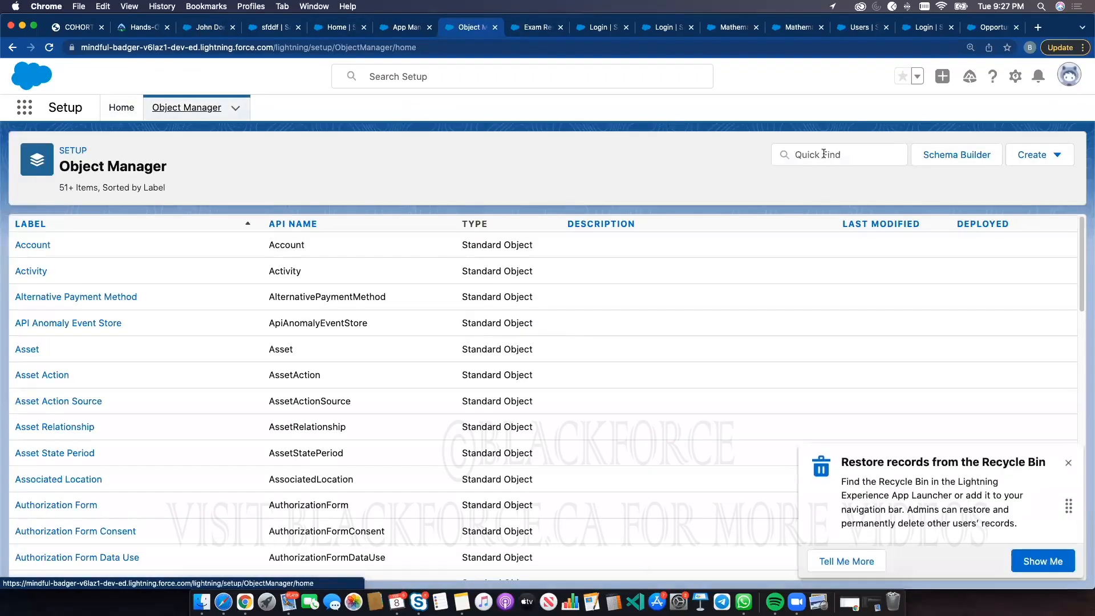
left_click(823, 154)
type("stu")
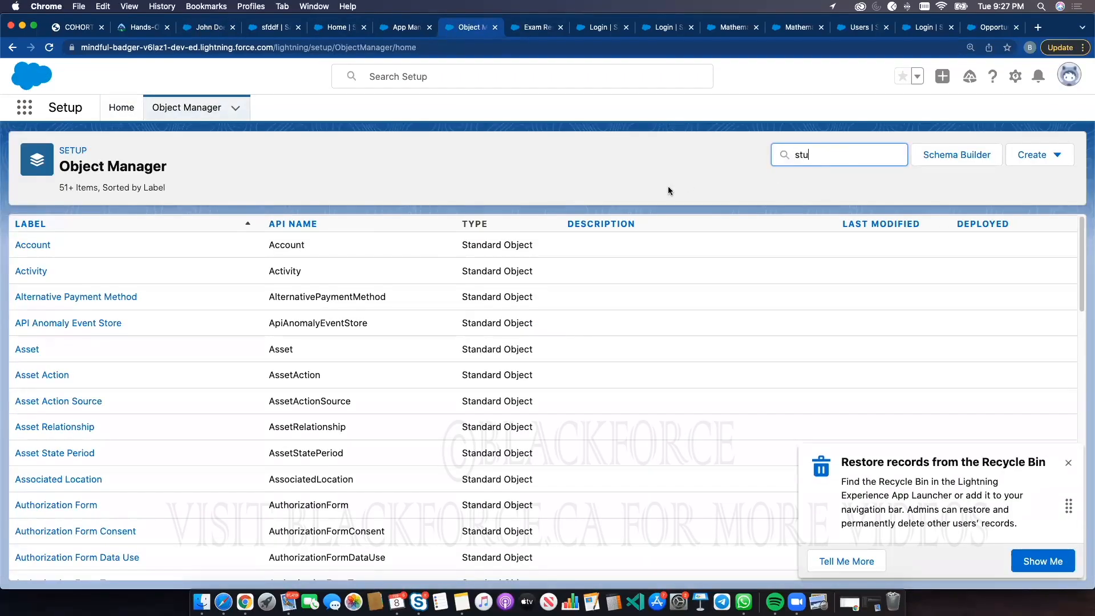
left_click(38, 273)
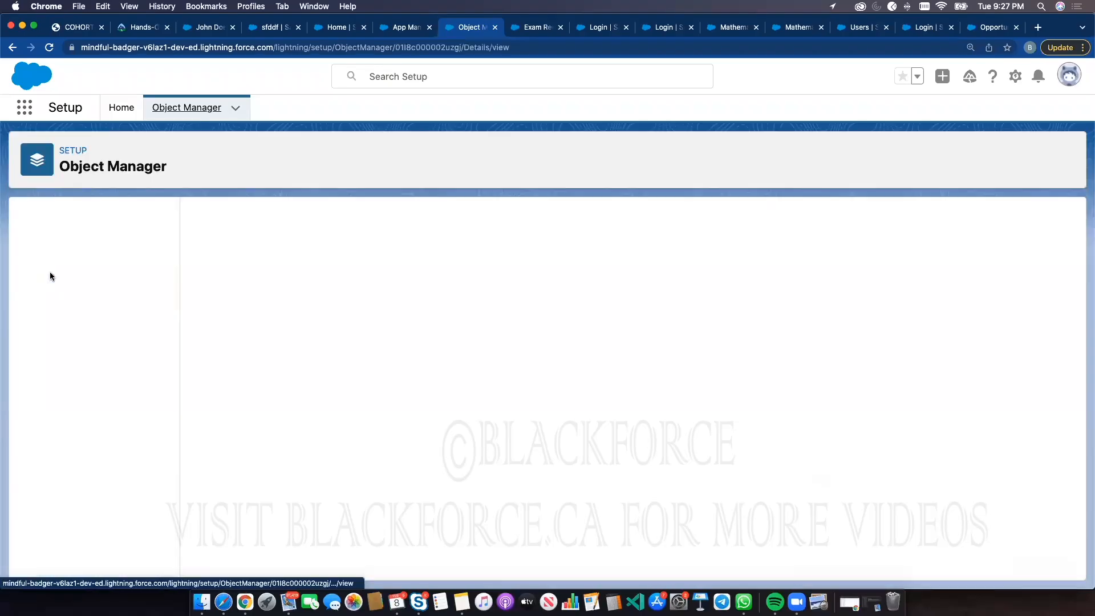
left_click(68, 272)
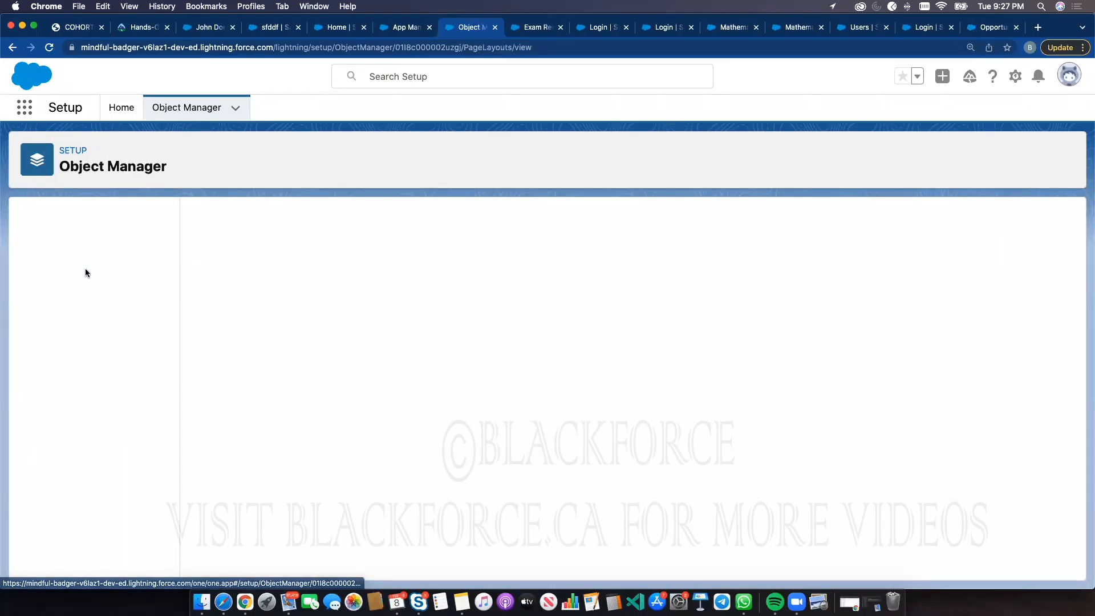
left_click(235, 281)
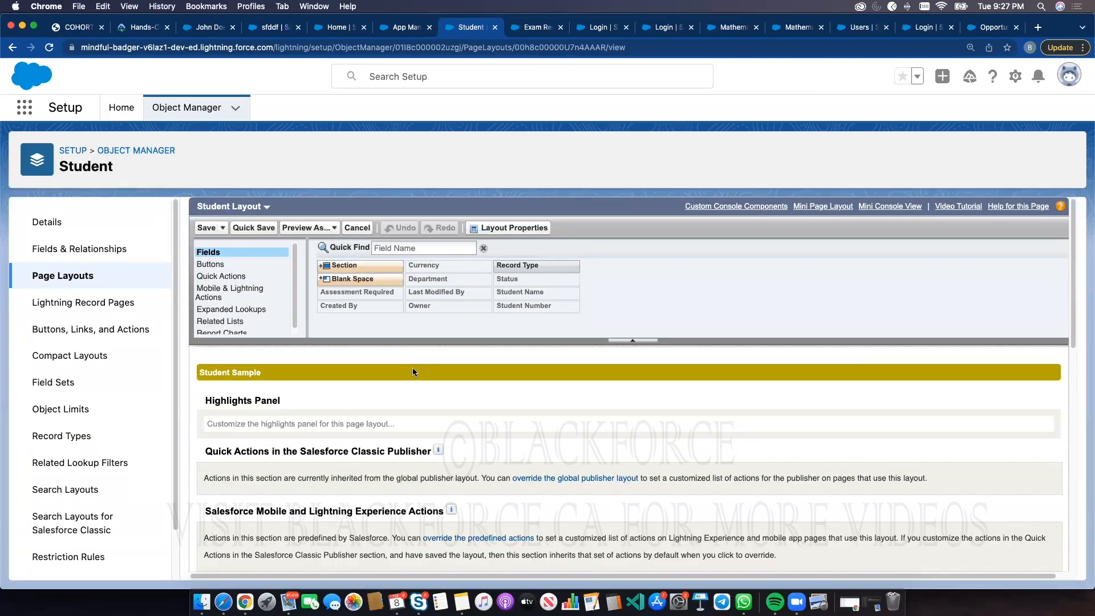
scroll(396, 373, "down", 2)
scroll(396, 373, "down", 8)
scroll(402, 280, "up", 4)
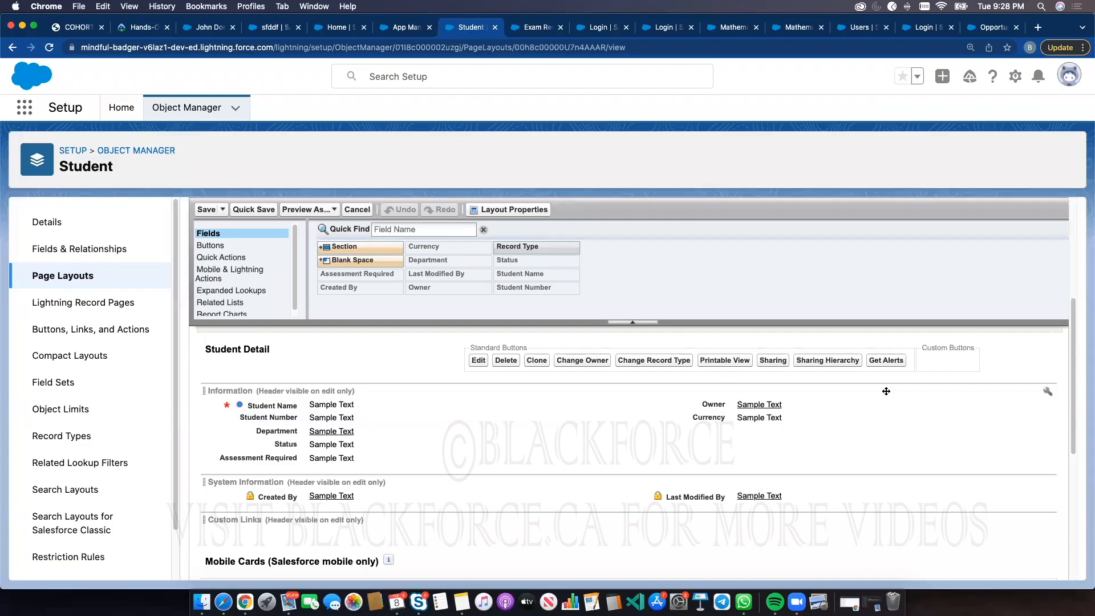
left_click(1048, 391)
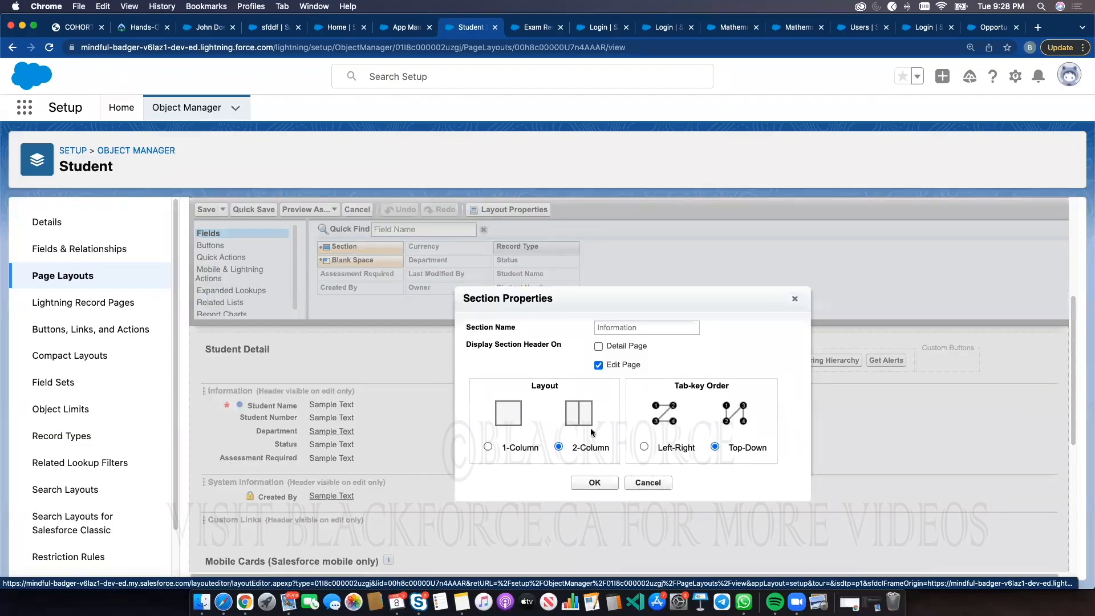
left_click(487, 446)
left_click(594, 483)
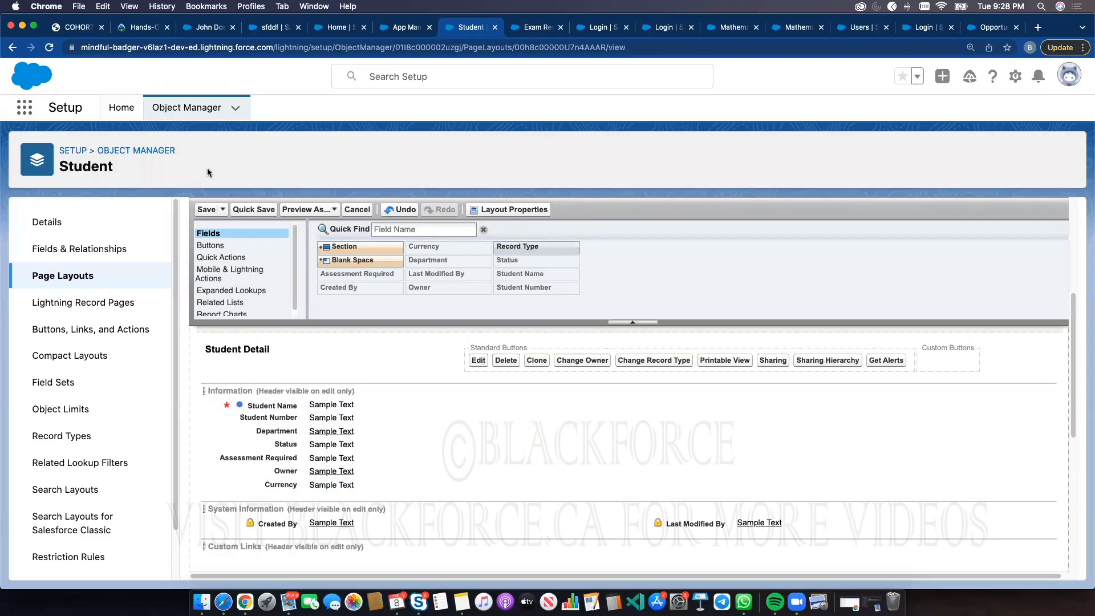
left_click(206, 210)
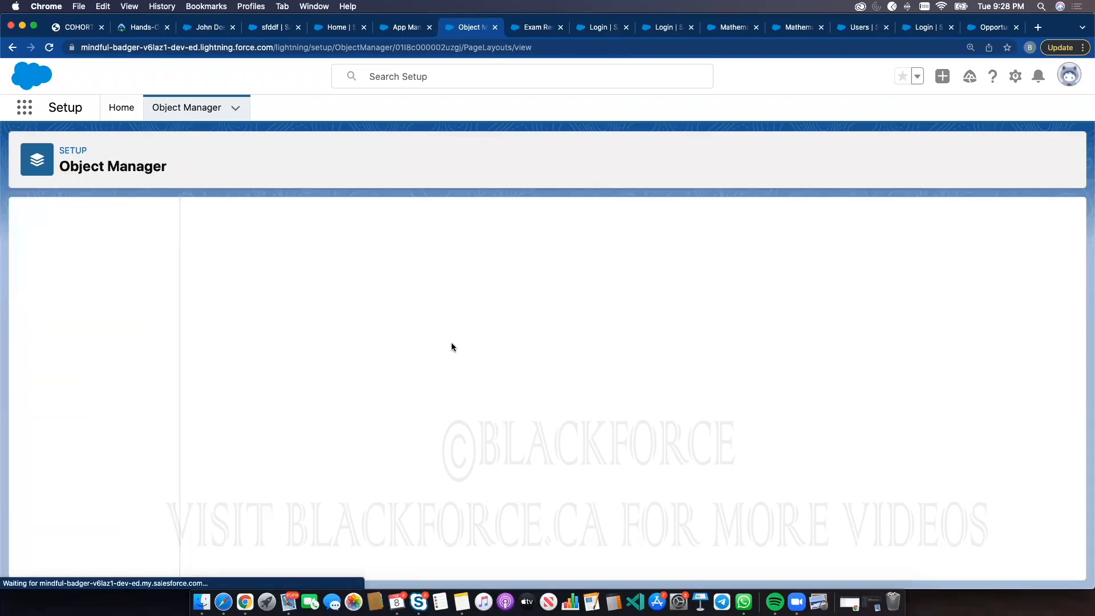
Reload the John Doe record, then open the gfgfgf record from the Exam Records list
left_click(216, 25)
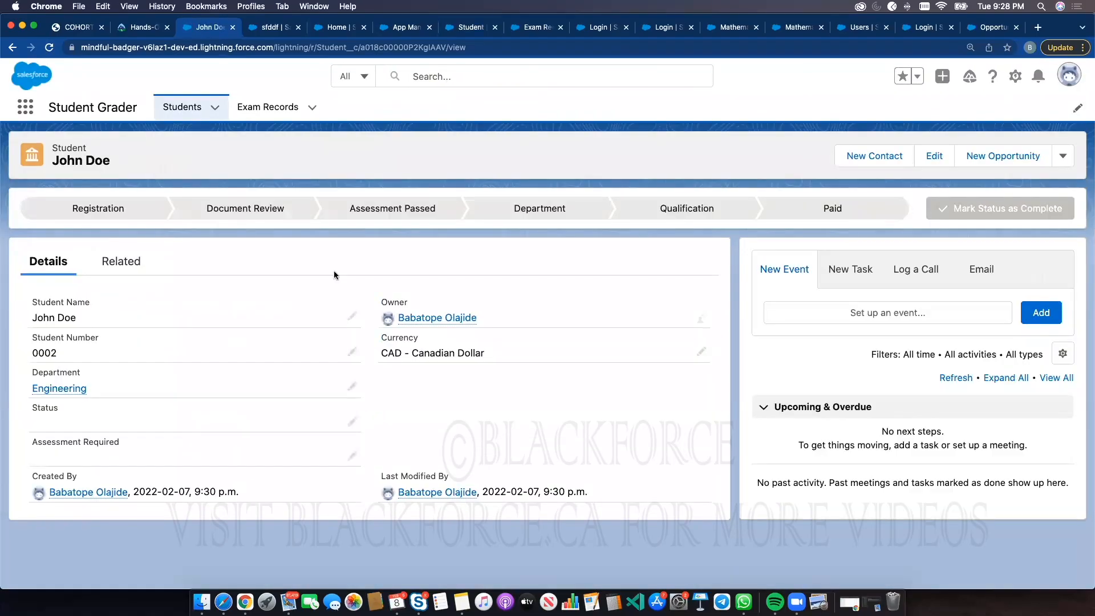
left_click(50, 49)
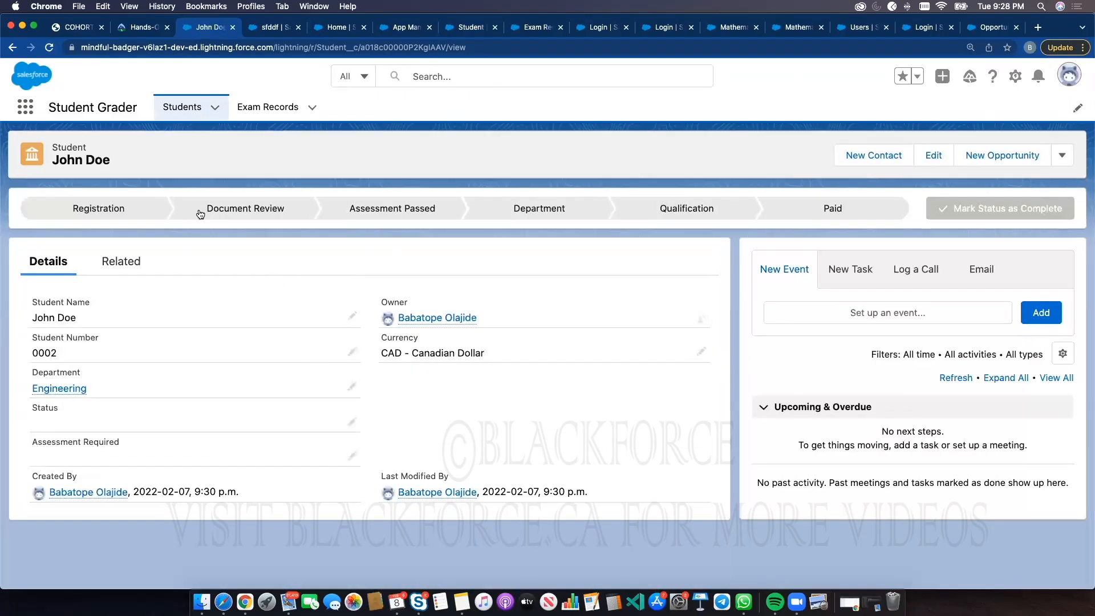
left_click(275, 110)
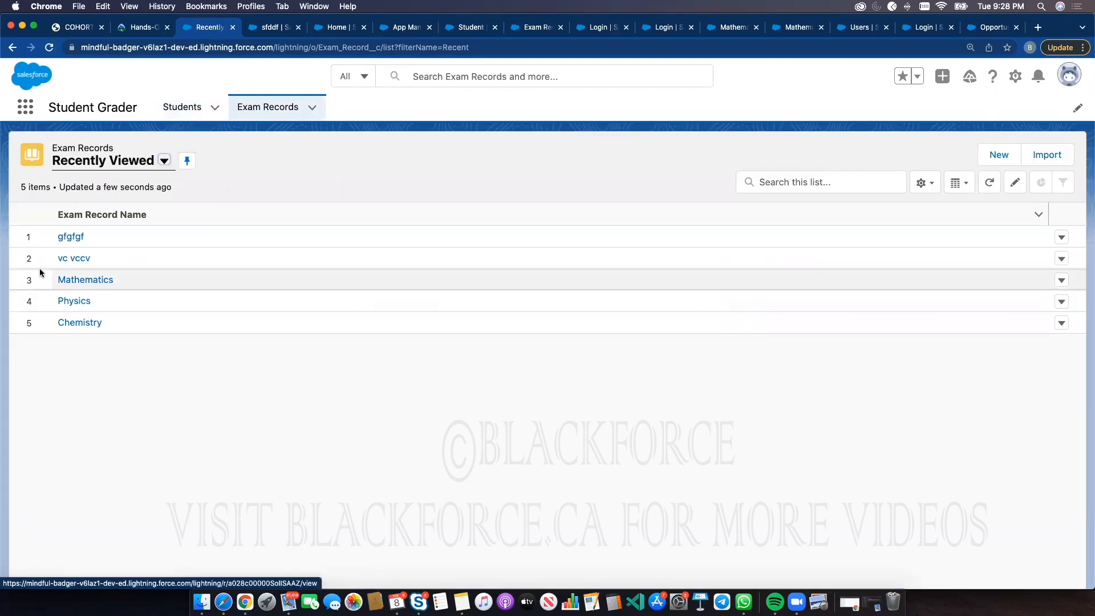
left_click(61, 237)
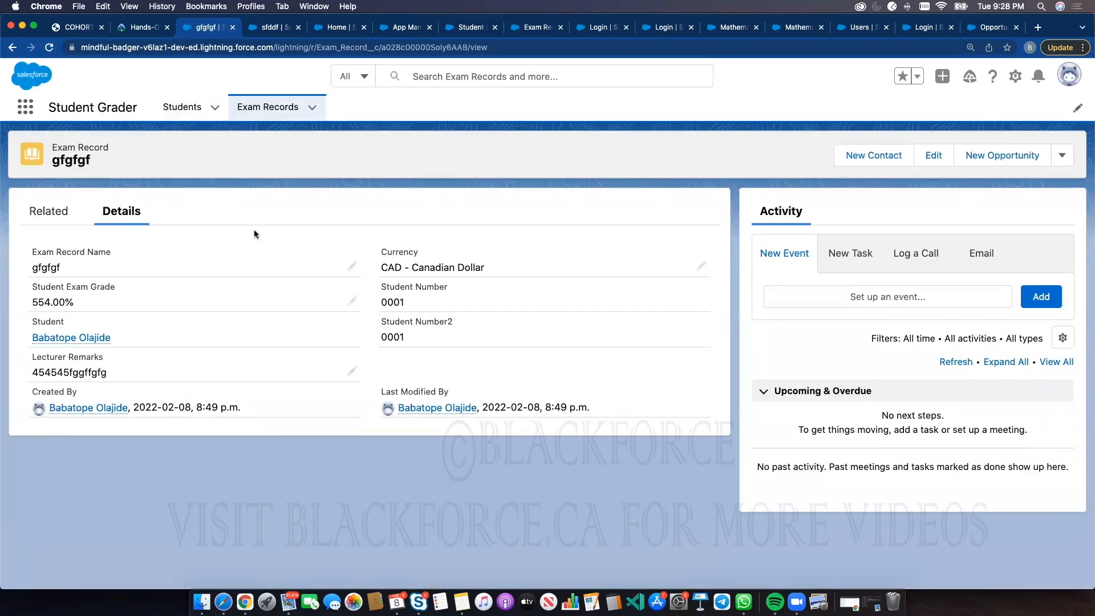
Open the second student record from the Students list
left_click(182, 107)
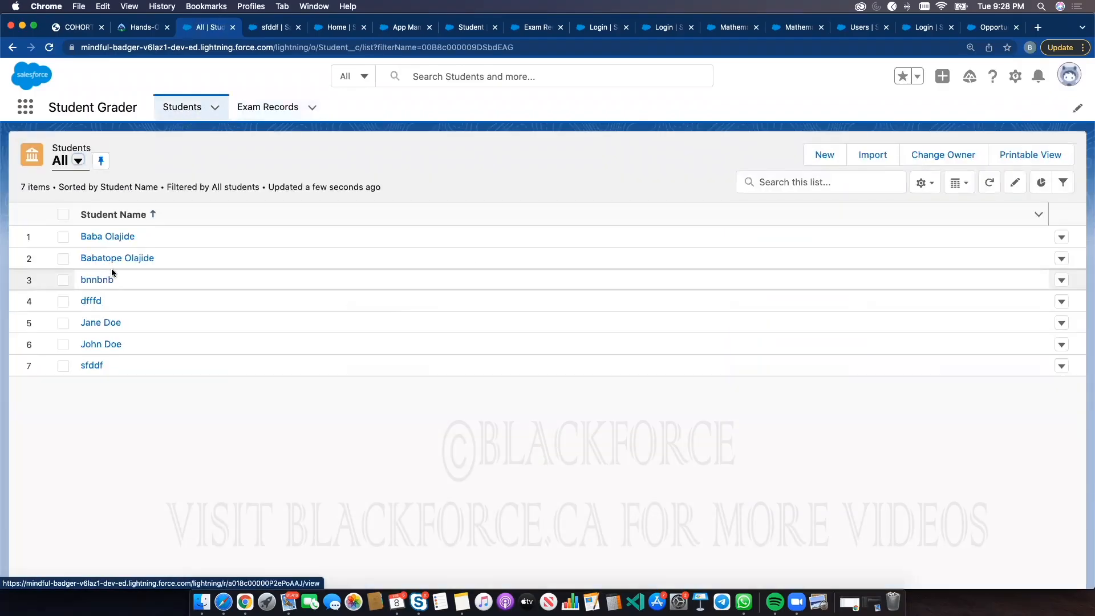
left_click(116, 257)
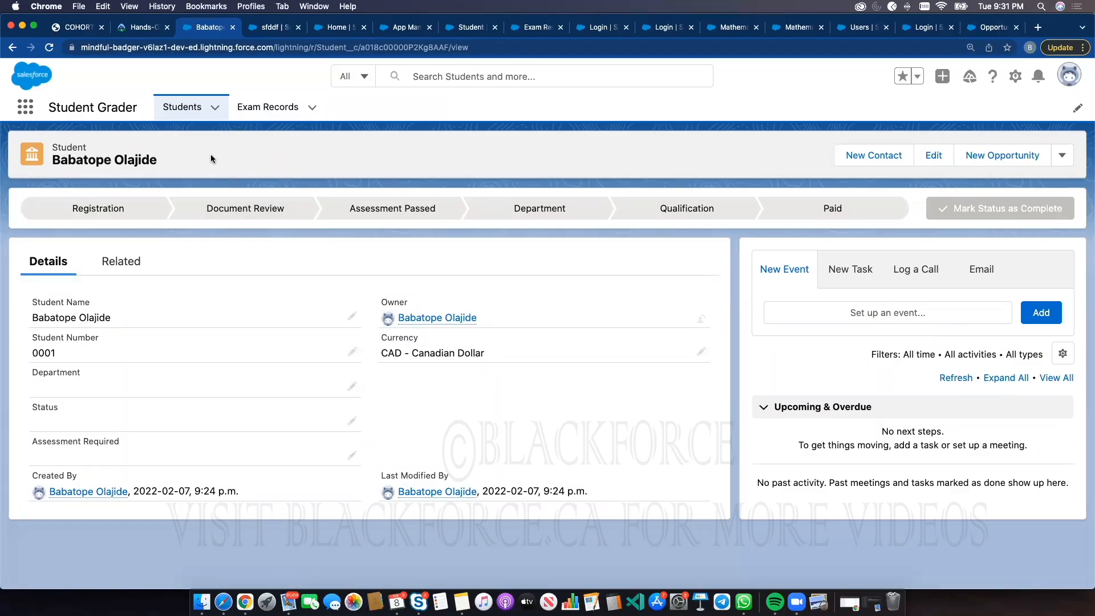
Open the AppExchange store from the App Launcher's full list of apps, then close it
left_click(27, 108)
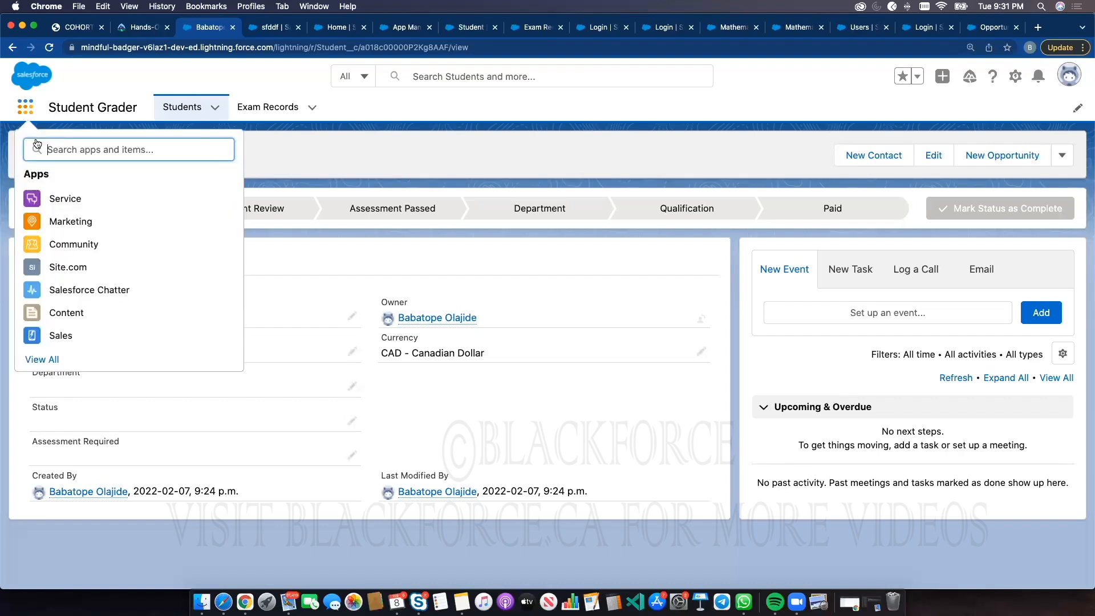
left_click(41, 359)
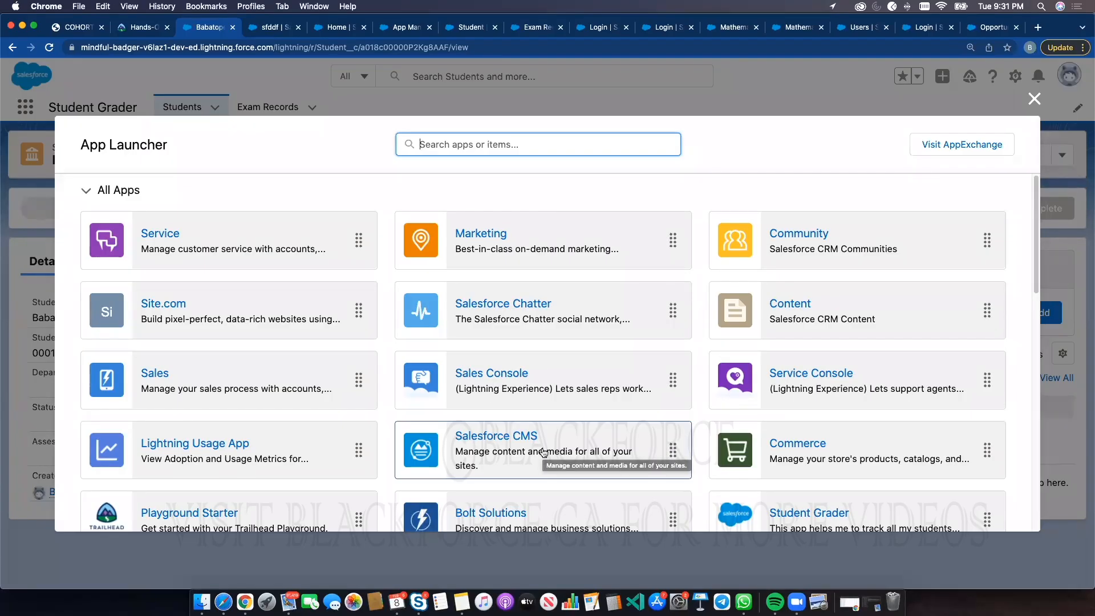
left_click(928, 149)
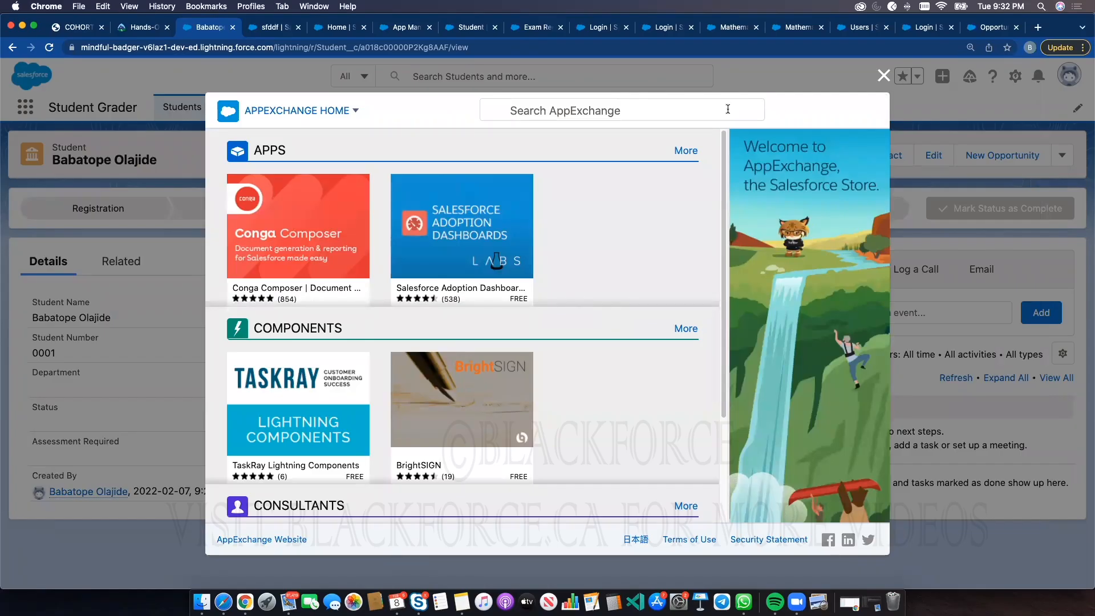
left_click(883, 75)
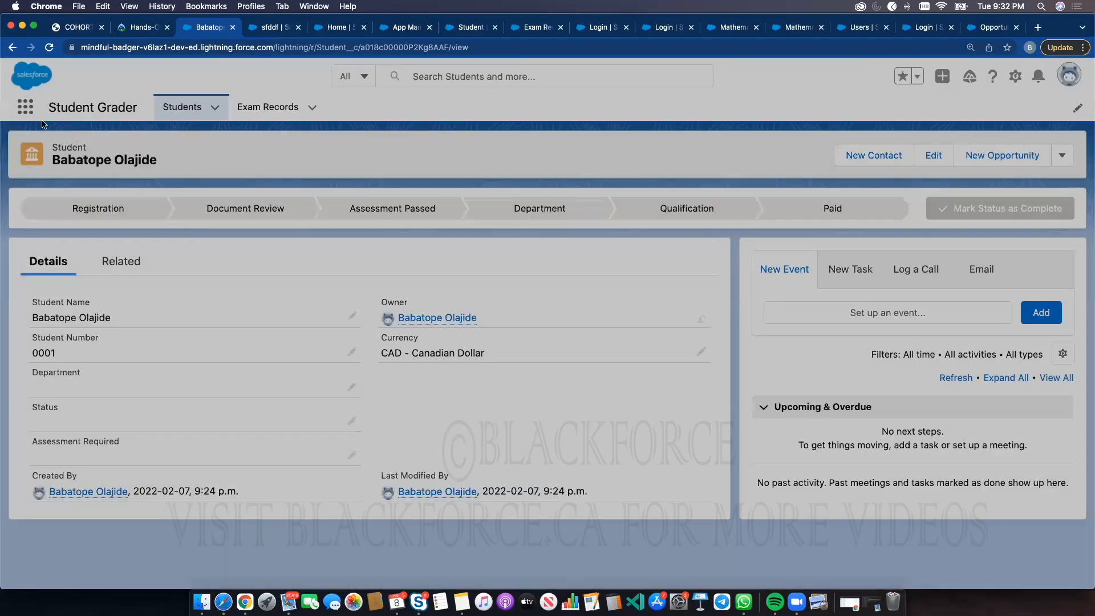
Search the AppExchange for currency con apps, then close the store
left_click(25, 106)
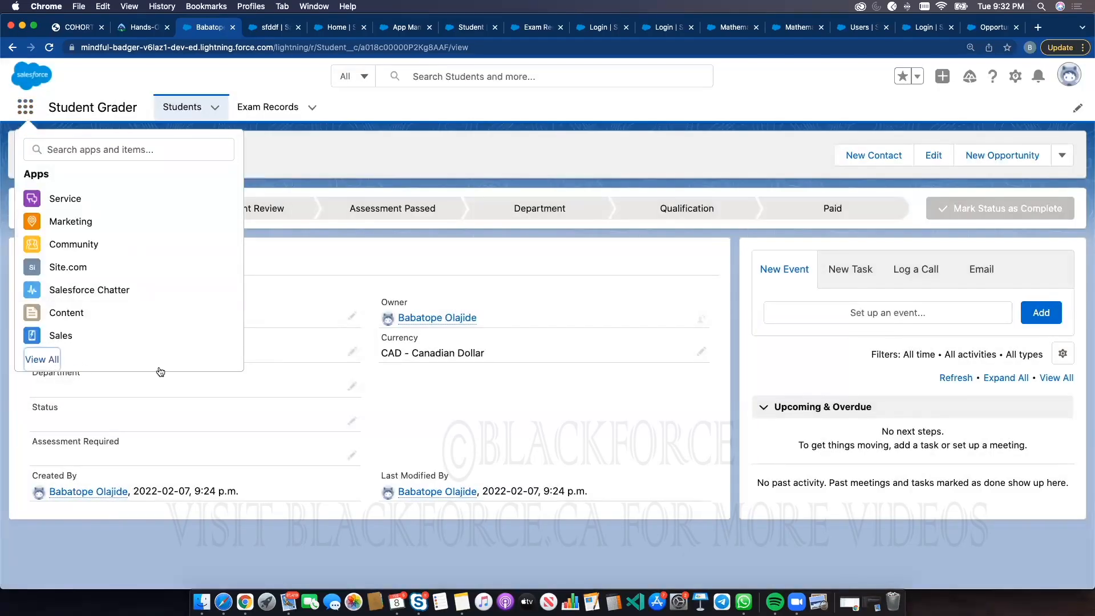
left_click(52, 361)
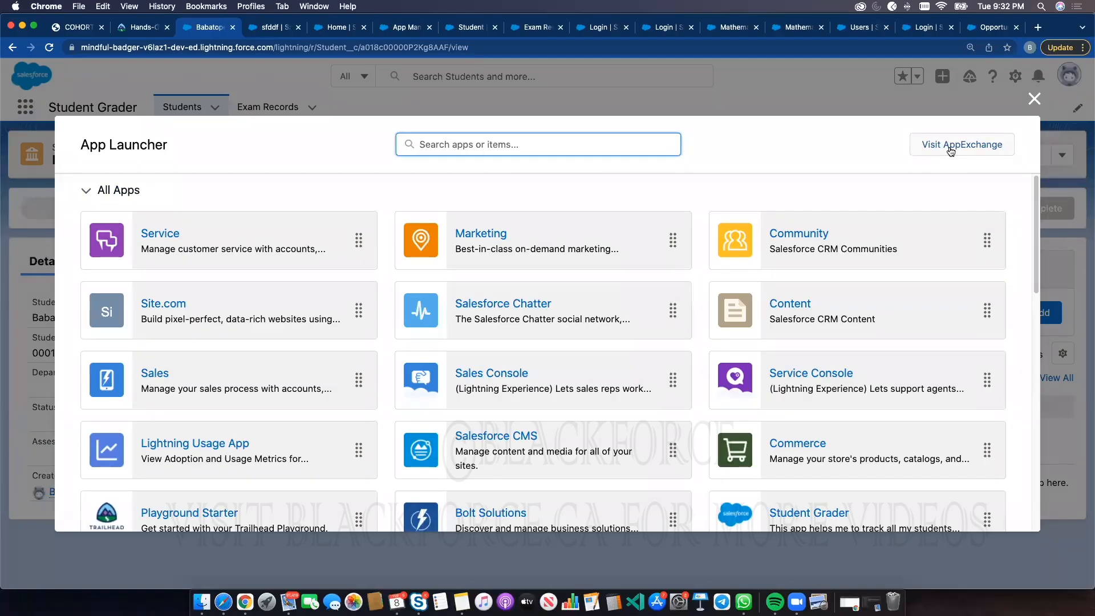
left_click(950, 149)
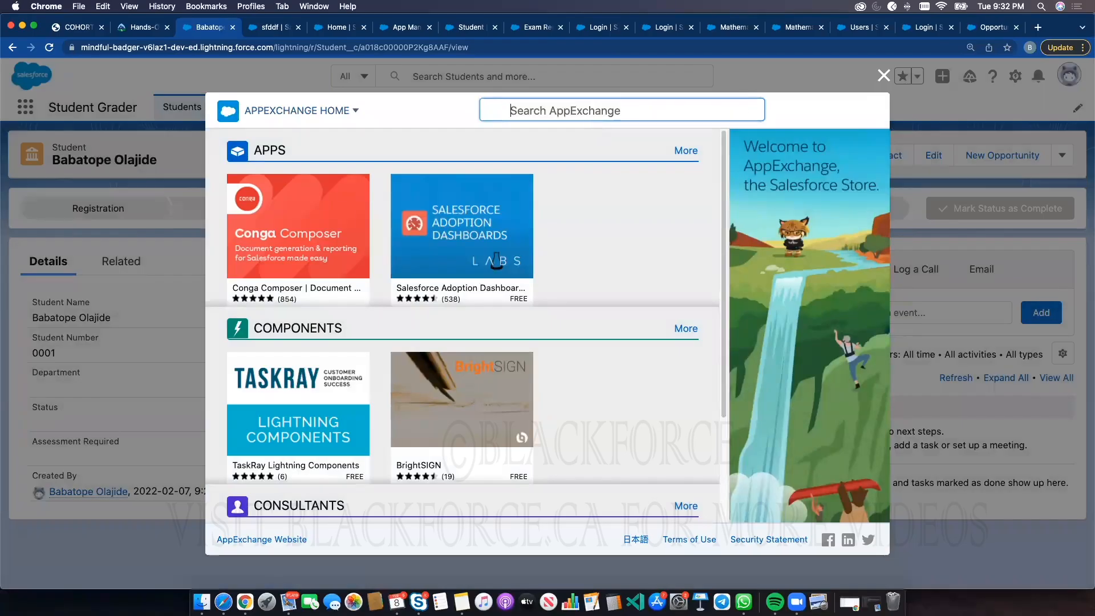
type("currency con")
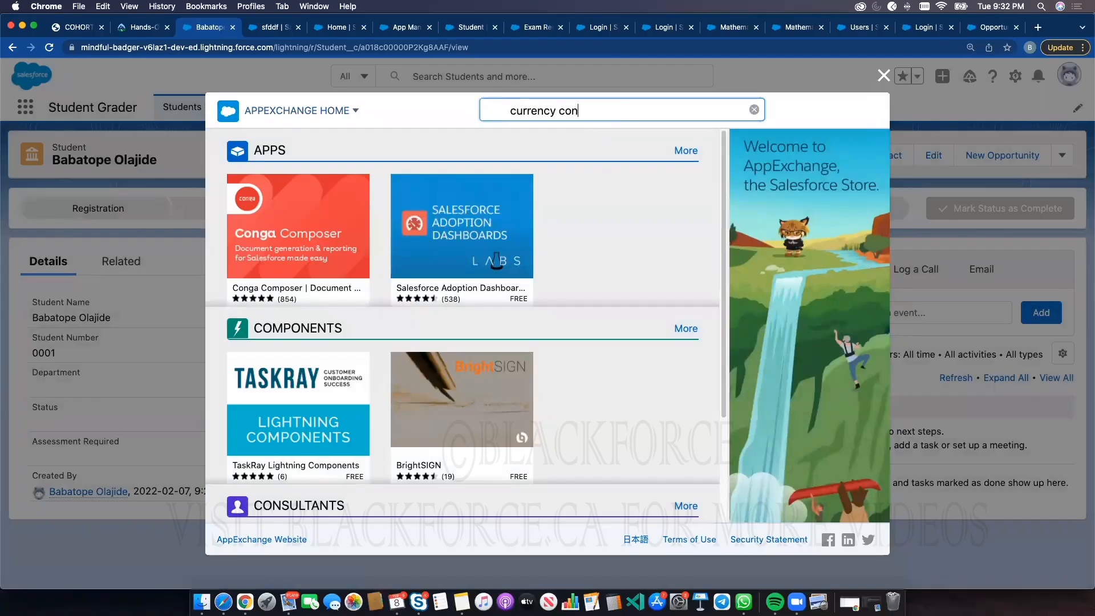
key("Return")
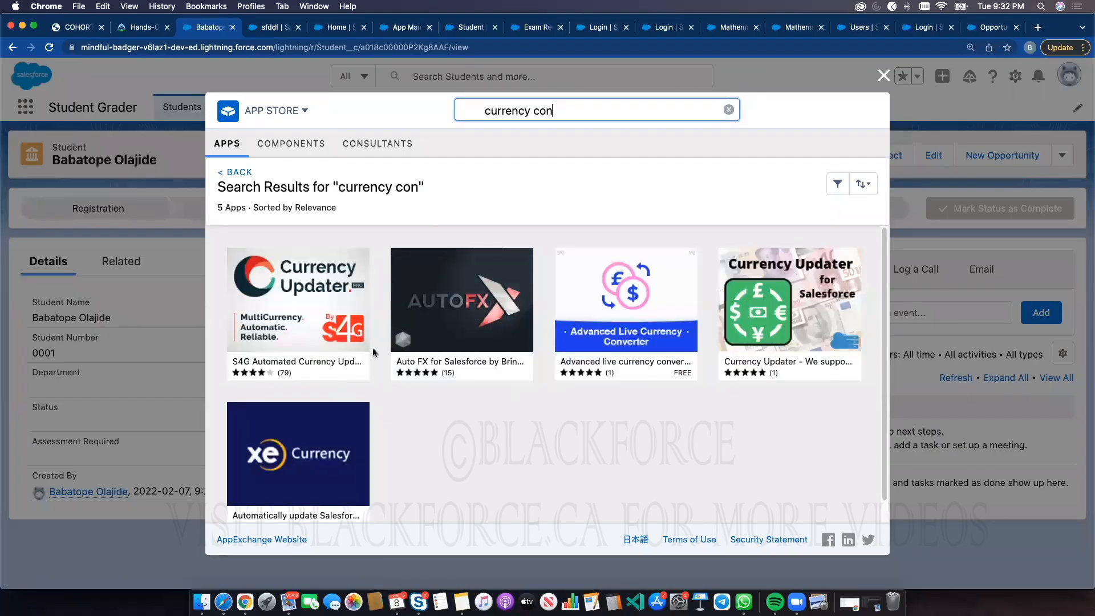
mouse_move(500, 338)
left_click(884, 75)
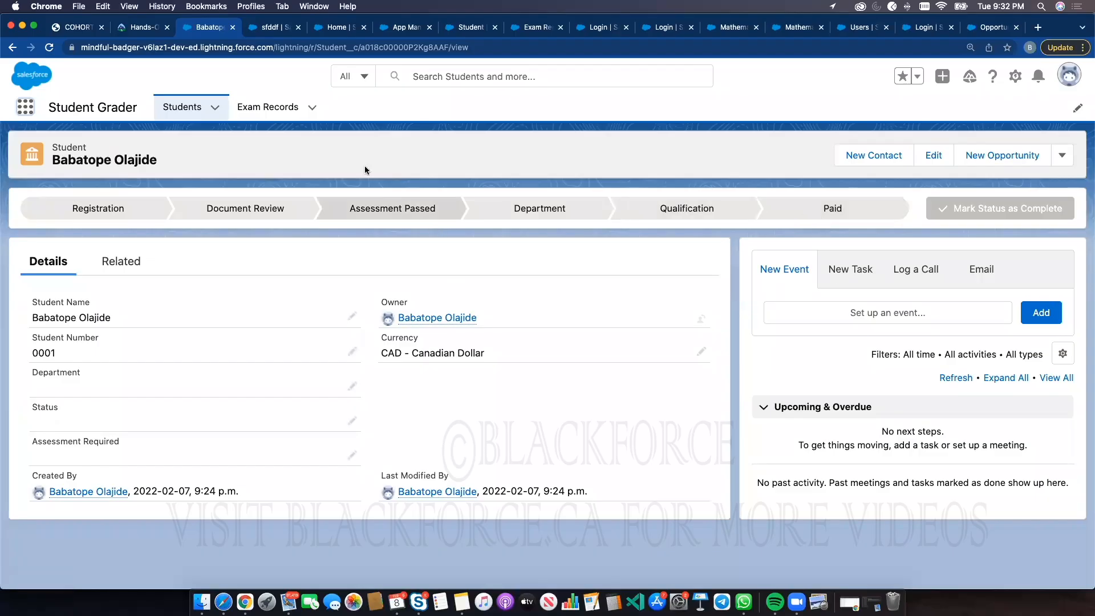
Browse the Students and Exam Records lists and open the vc vccv exam record
triple_click(82, 108)
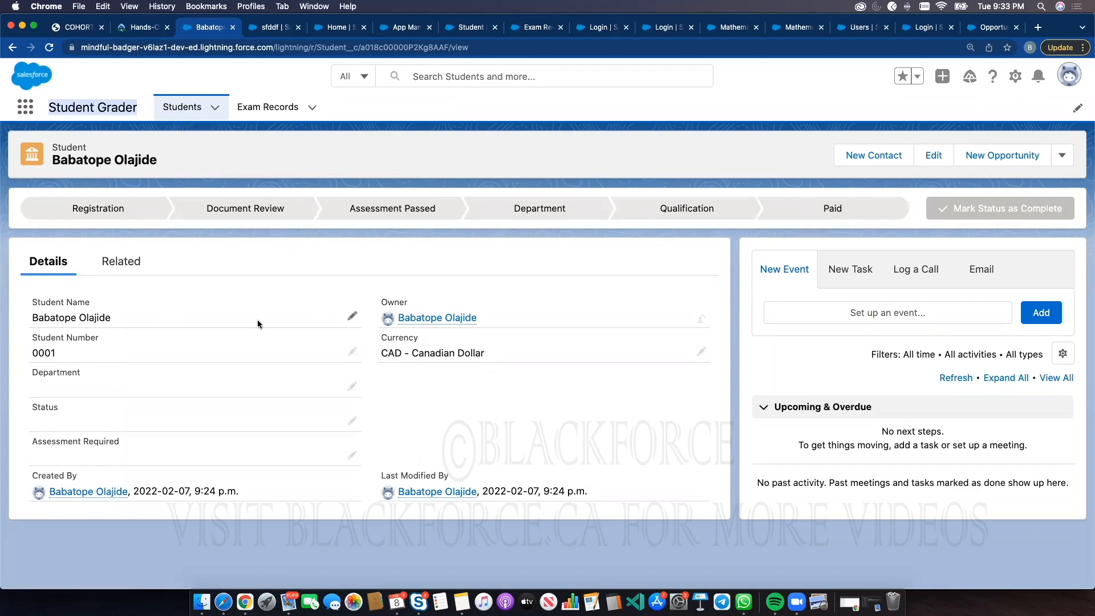
left_click(175, 111)
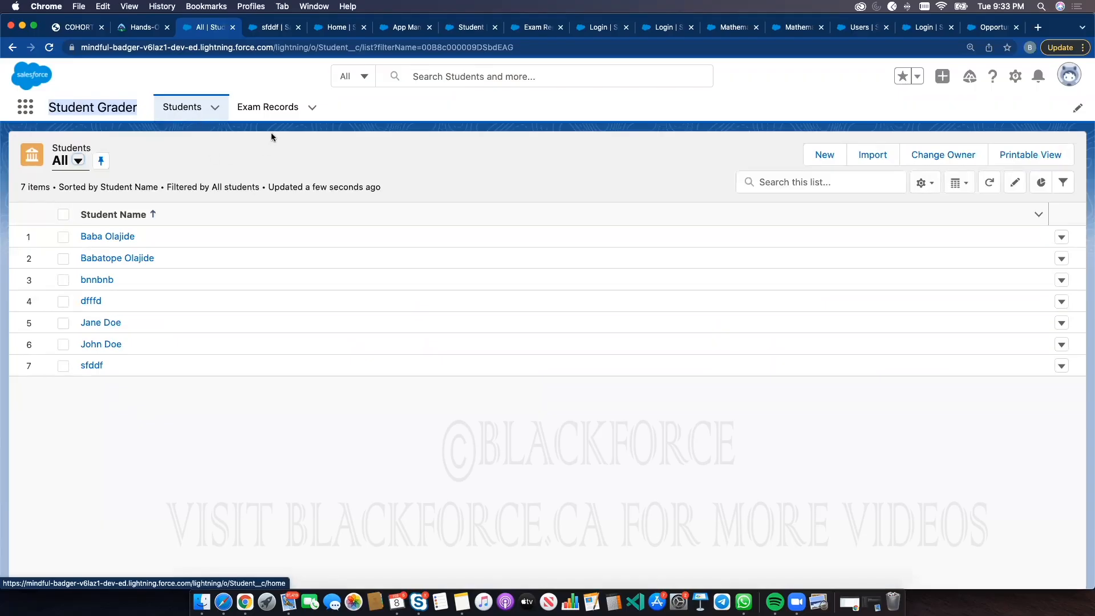
left_click(276, 114)
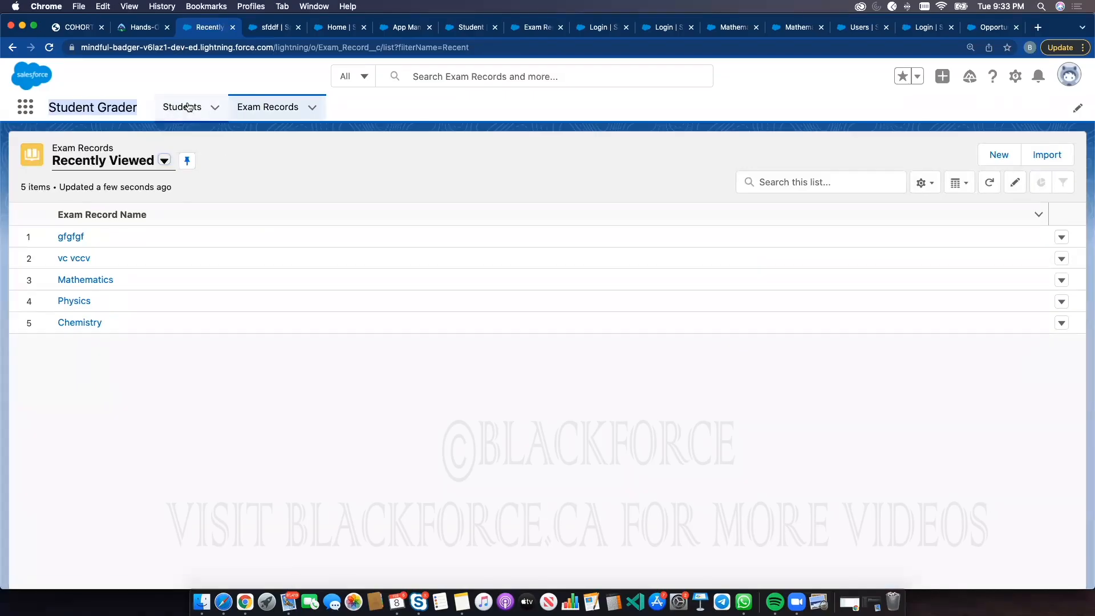
left_click(66, 261)
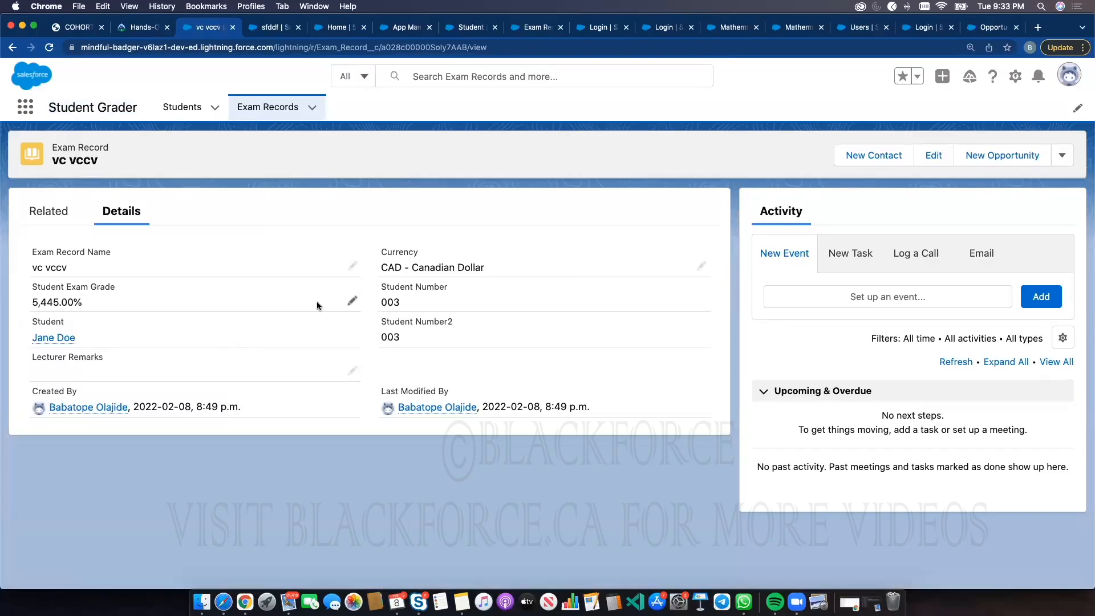
left_click(276, 118)
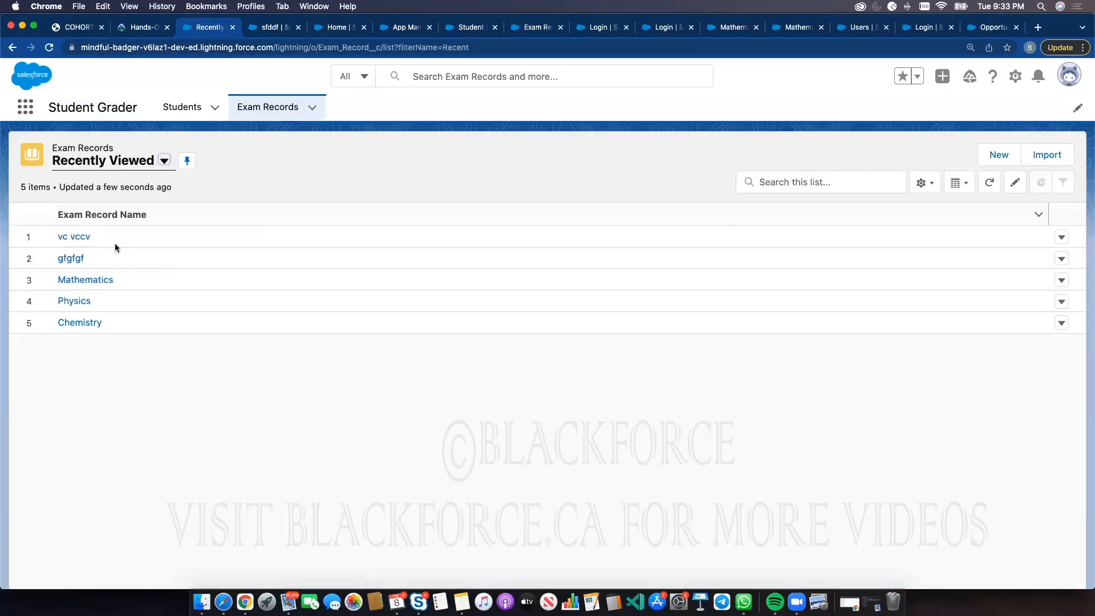
left_click(73, 236)
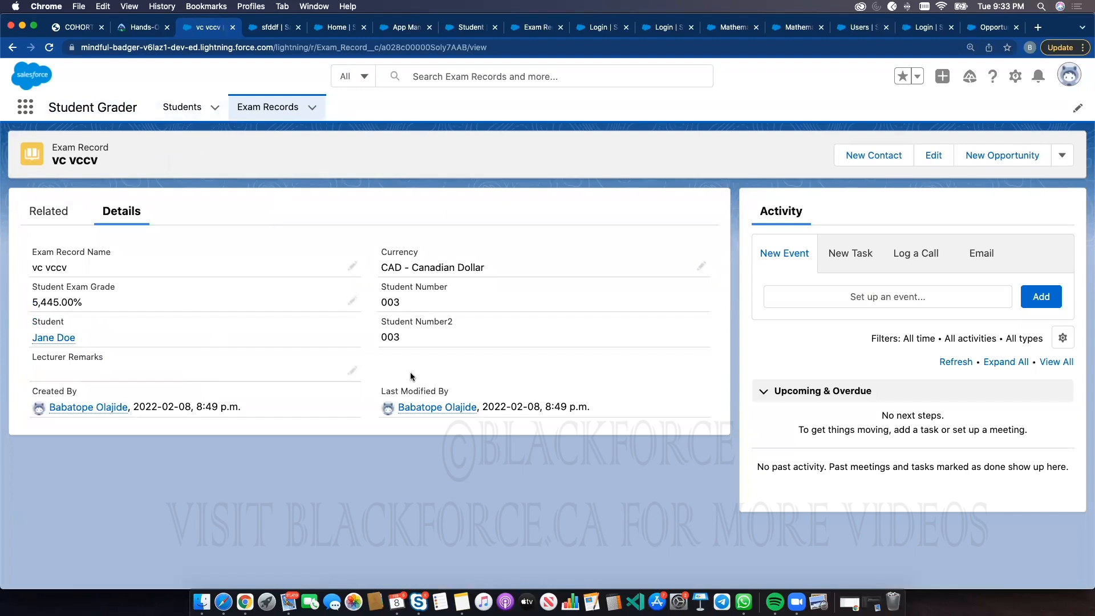
mouse_move(403, 409)
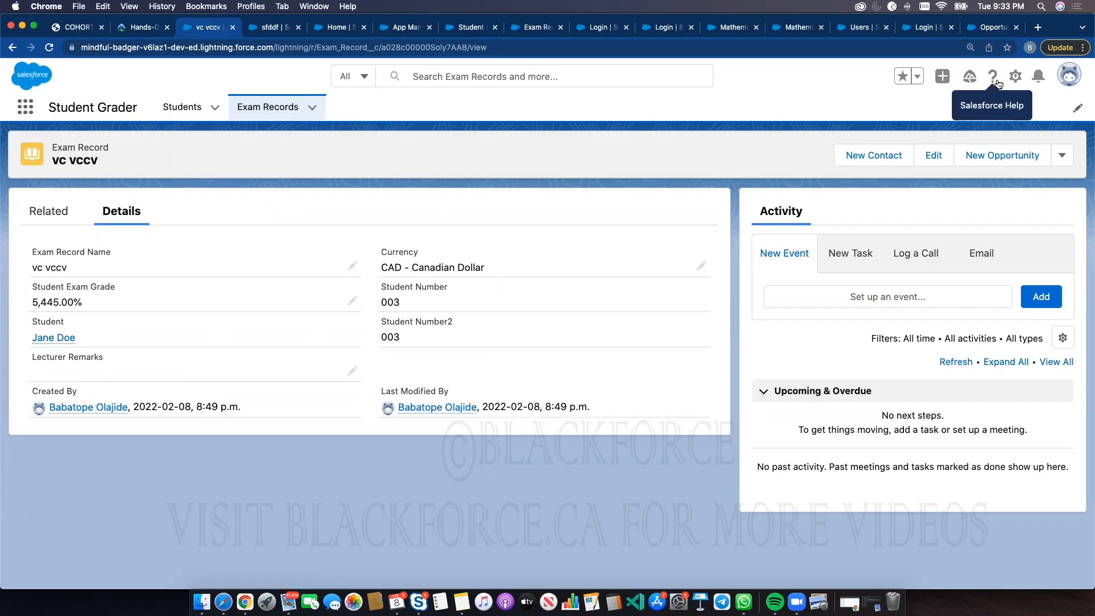
Open Setup and find the App Manager using Quick Find with app mana
left_click(1015, 77)
left_click(950, 113)
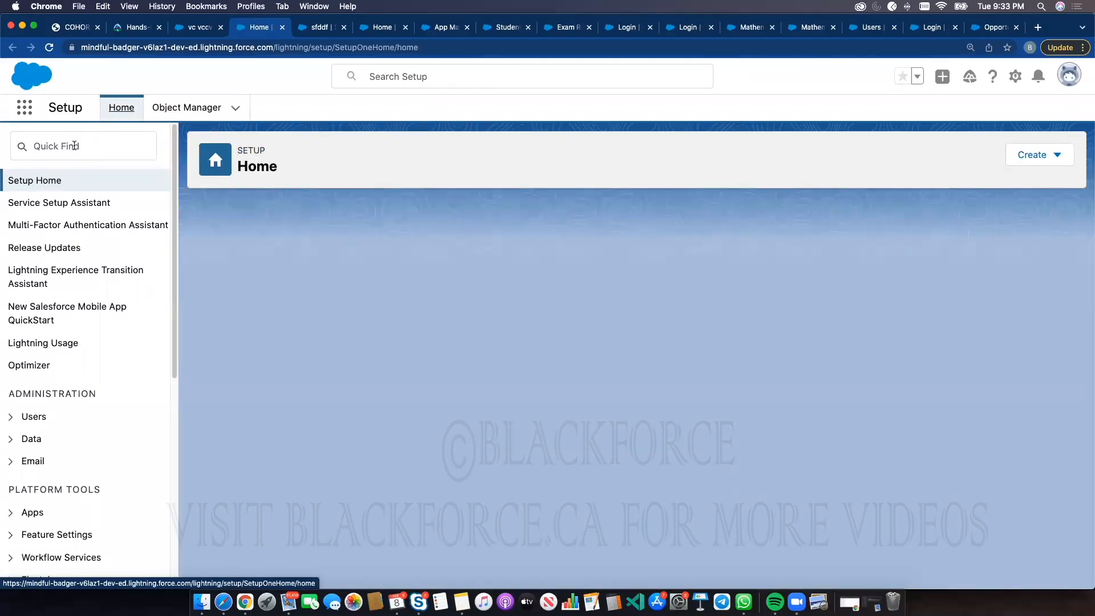
left_click(74, 146)
type("app mana")
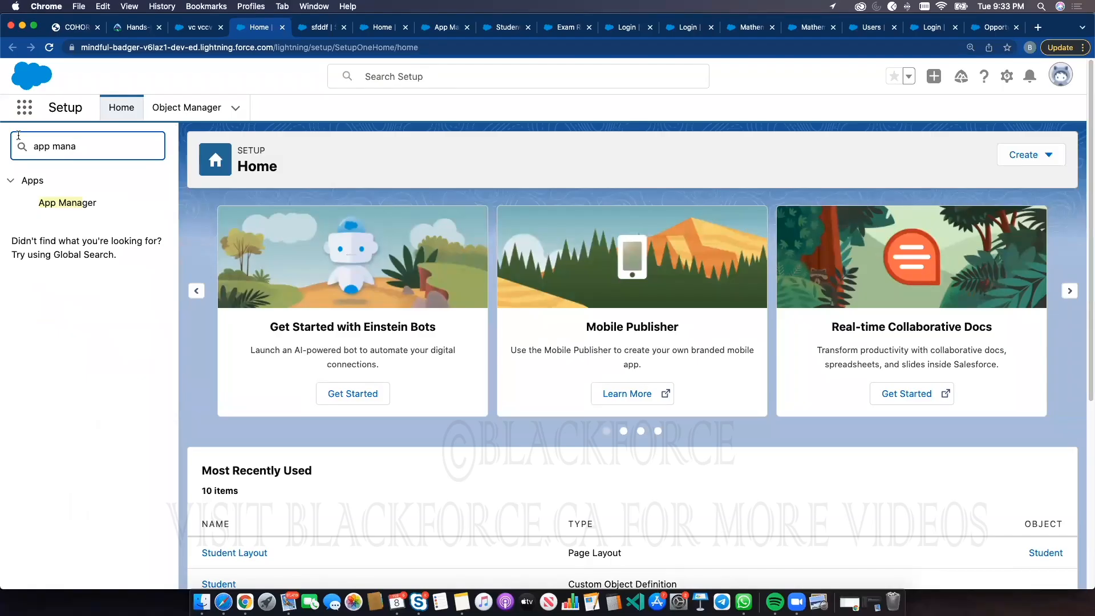
left_click(66, 197)
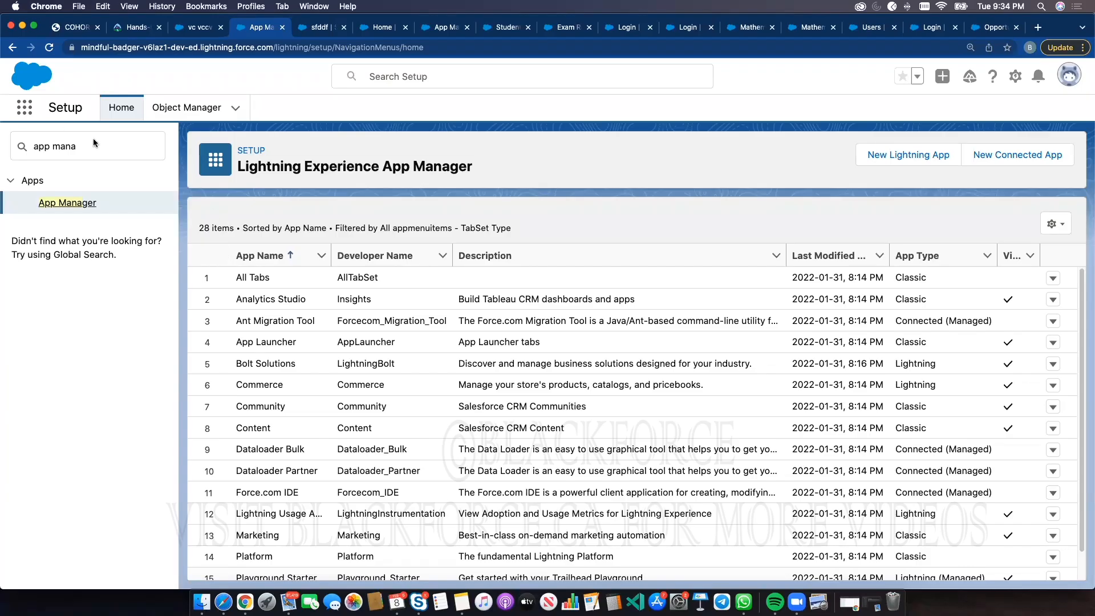
left_click(188, 109)
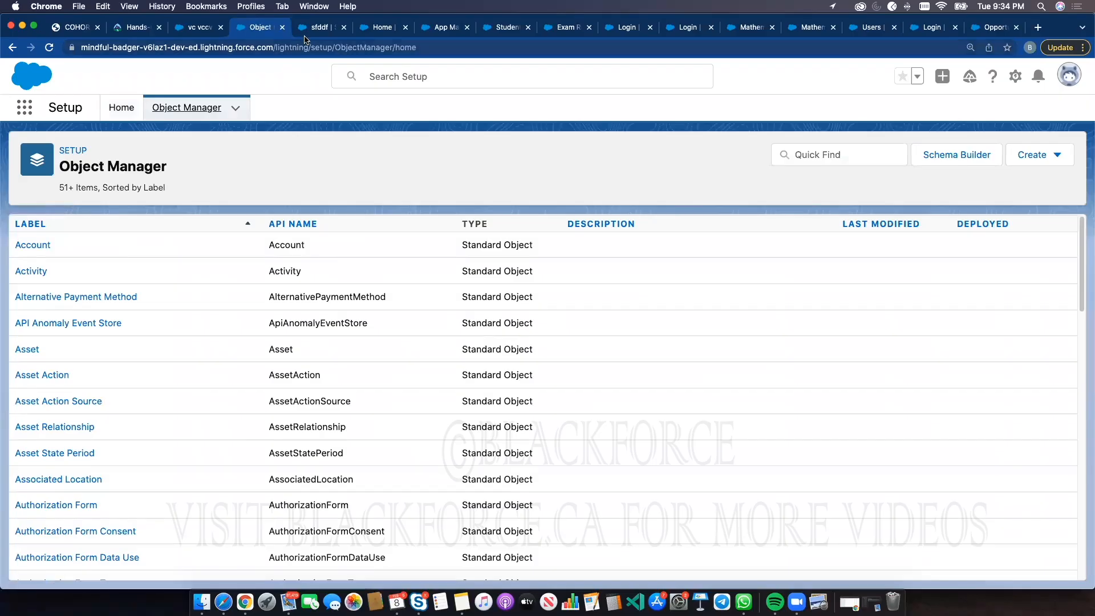
left_click(311, 33)
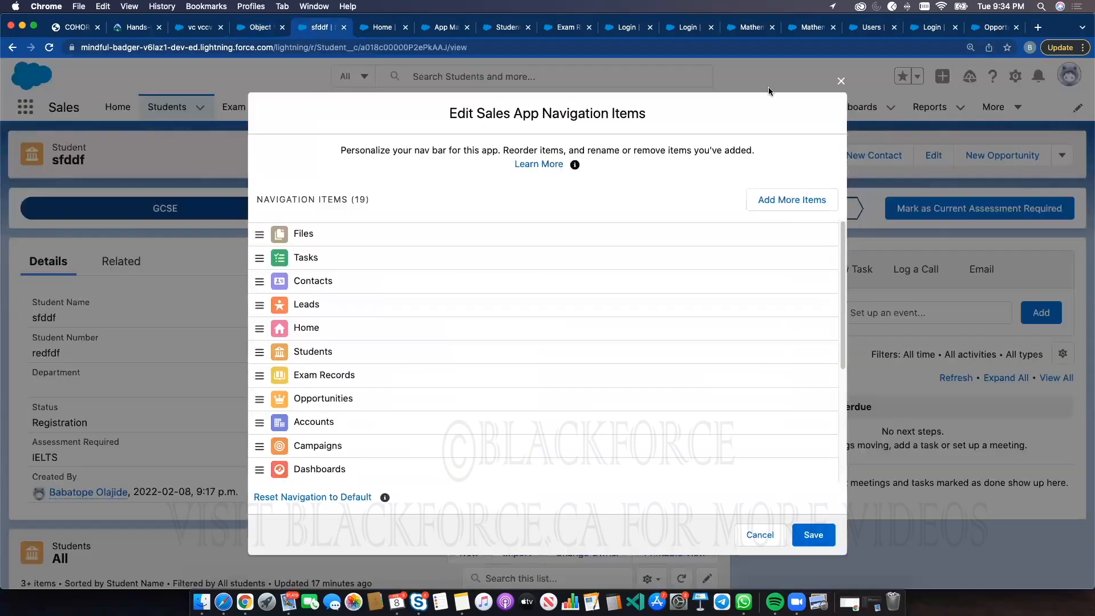
left_click(836, 82)
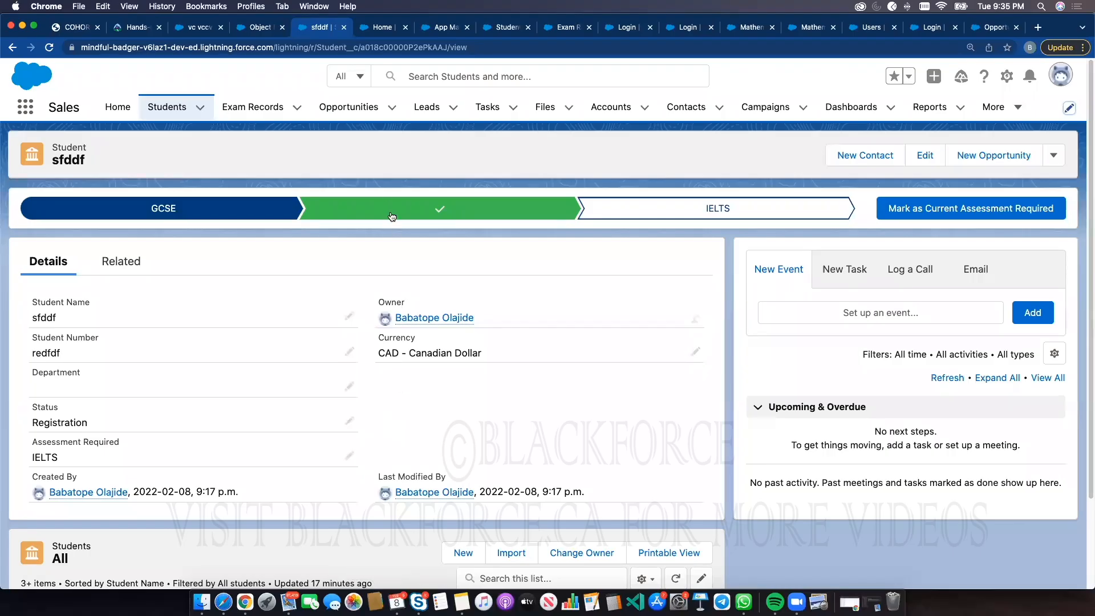
Open the Students list in the Sales app and view a student record
left_click(166, 108)
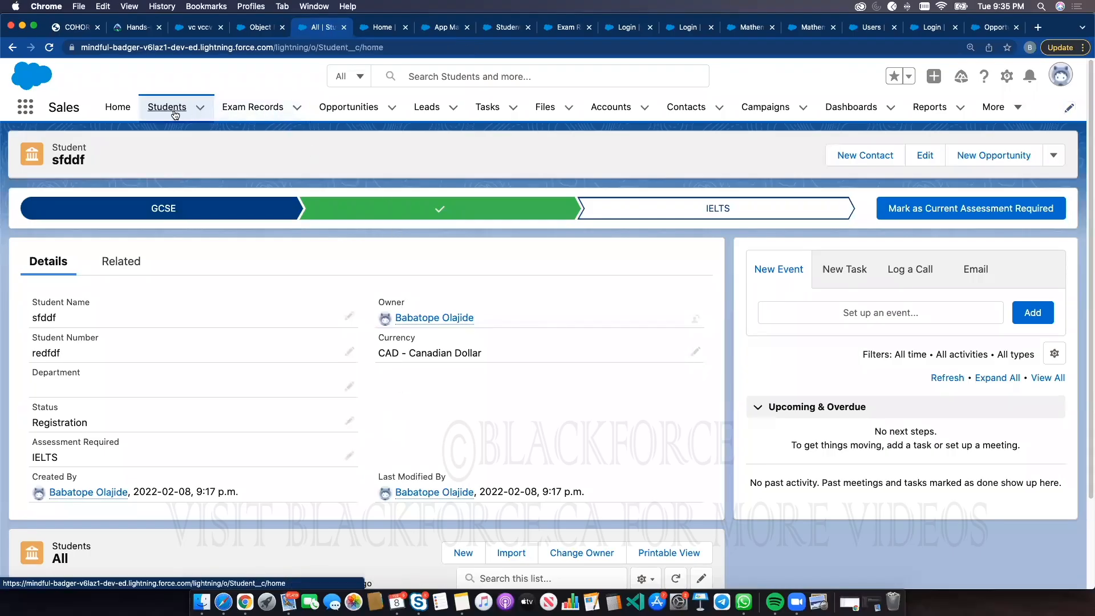
left_click(117, 259)
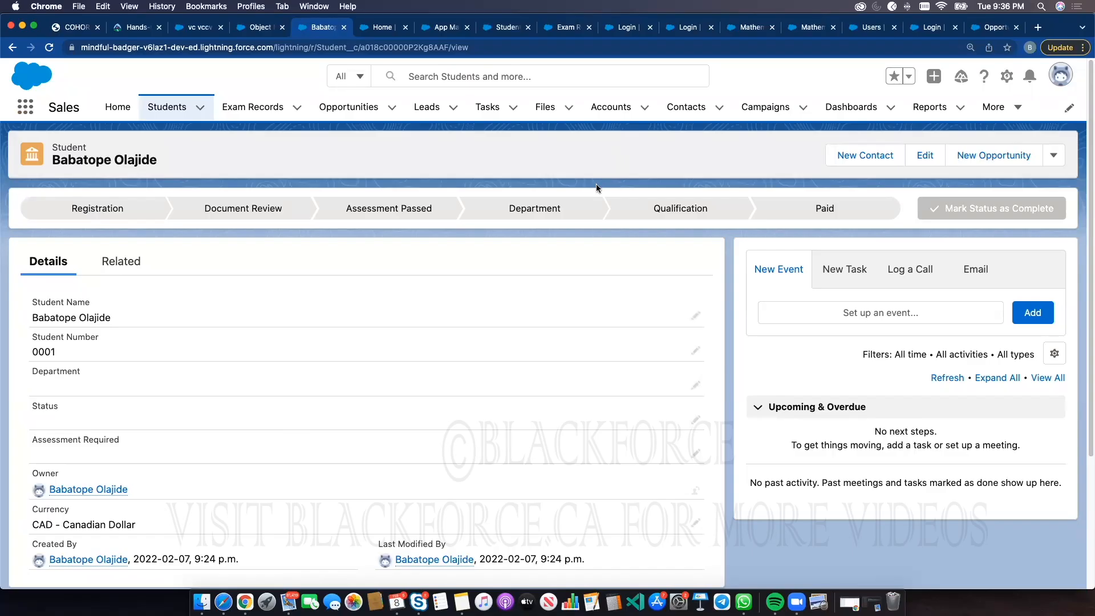
left_click(31, 109)
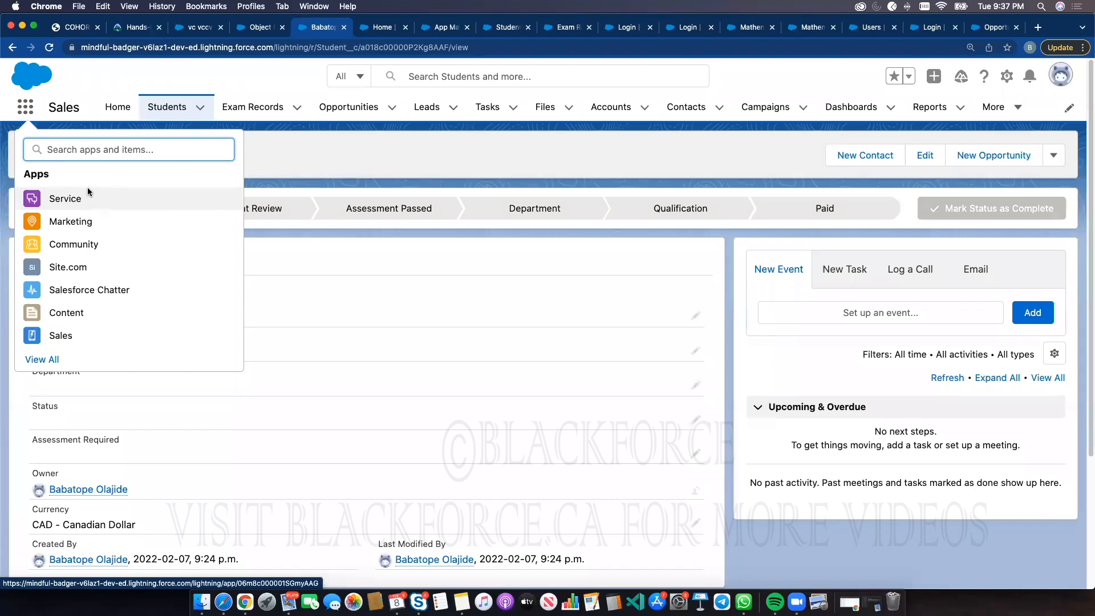
left_click(307, 131)
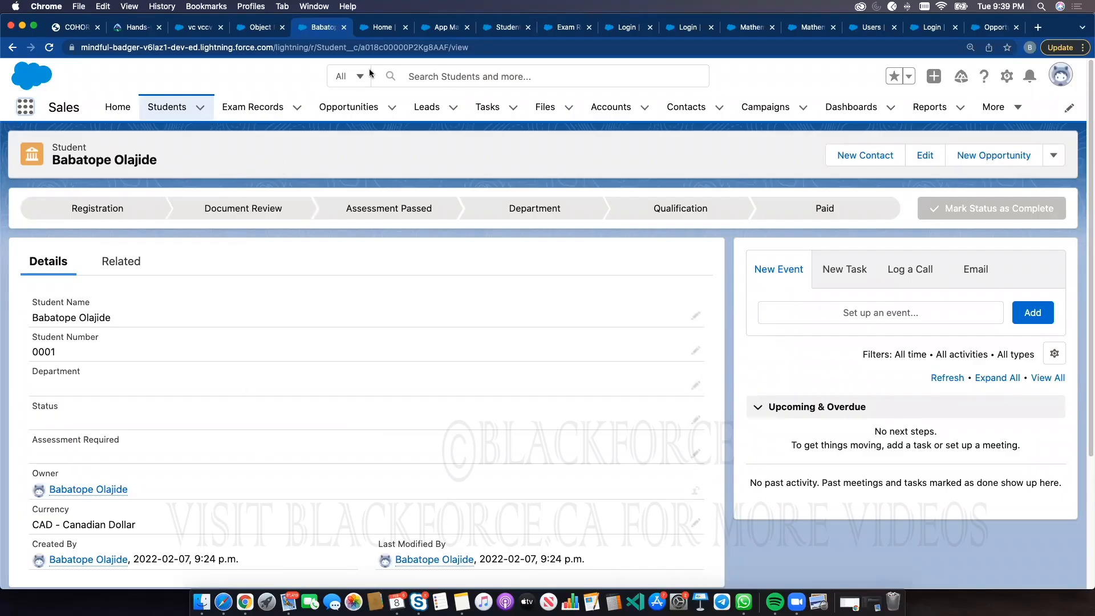
Go to Setup from the Home page and open the Object Manager
left_click(378, 27)
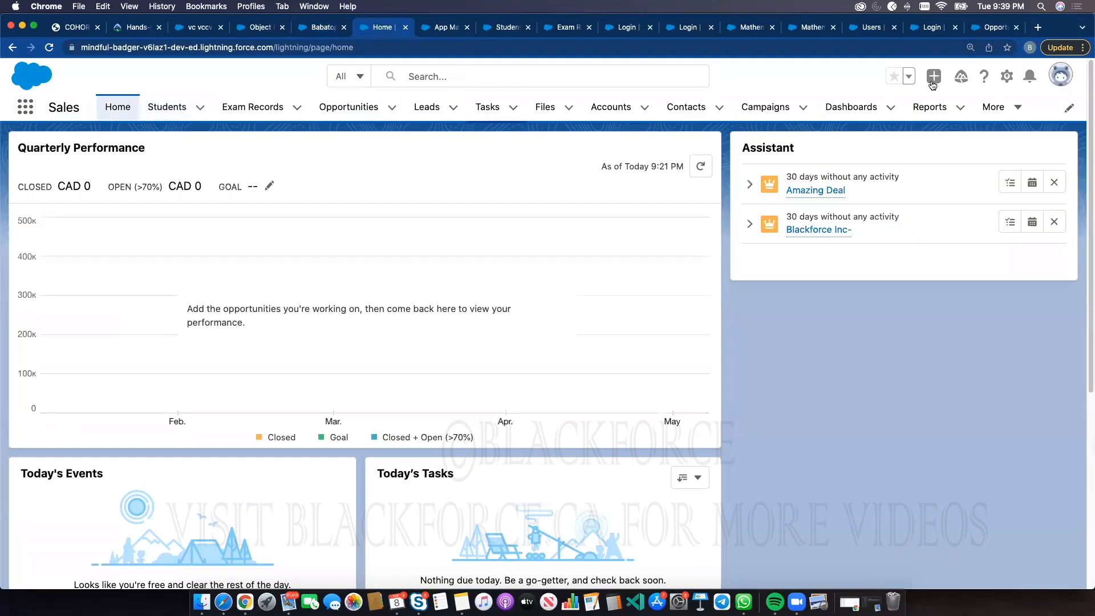
left_click(1007, 76)
left_click(942, 121)
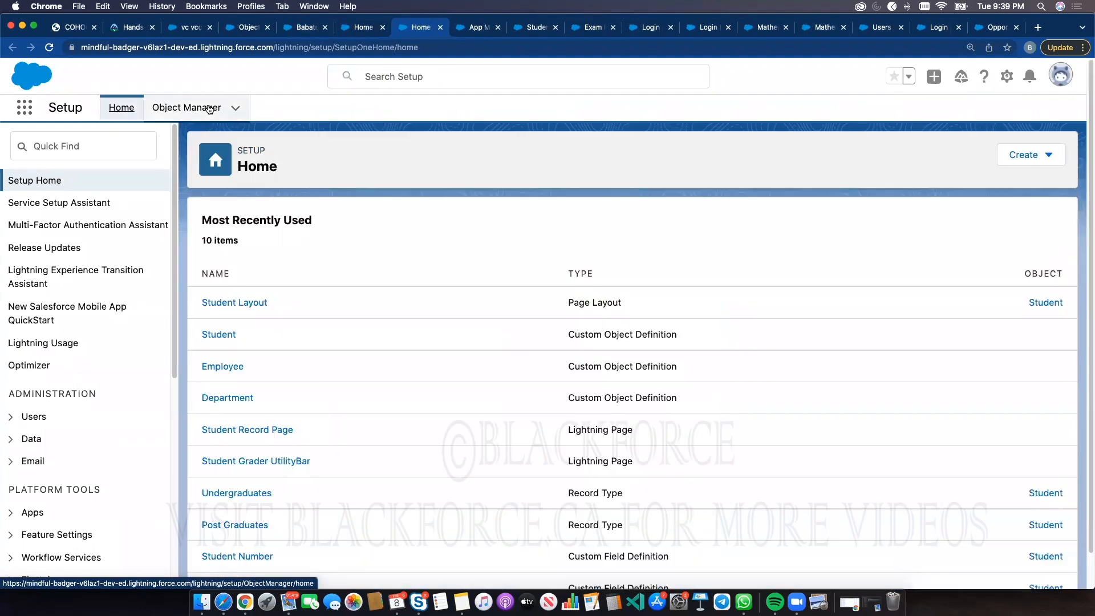
left_click(209, 108)
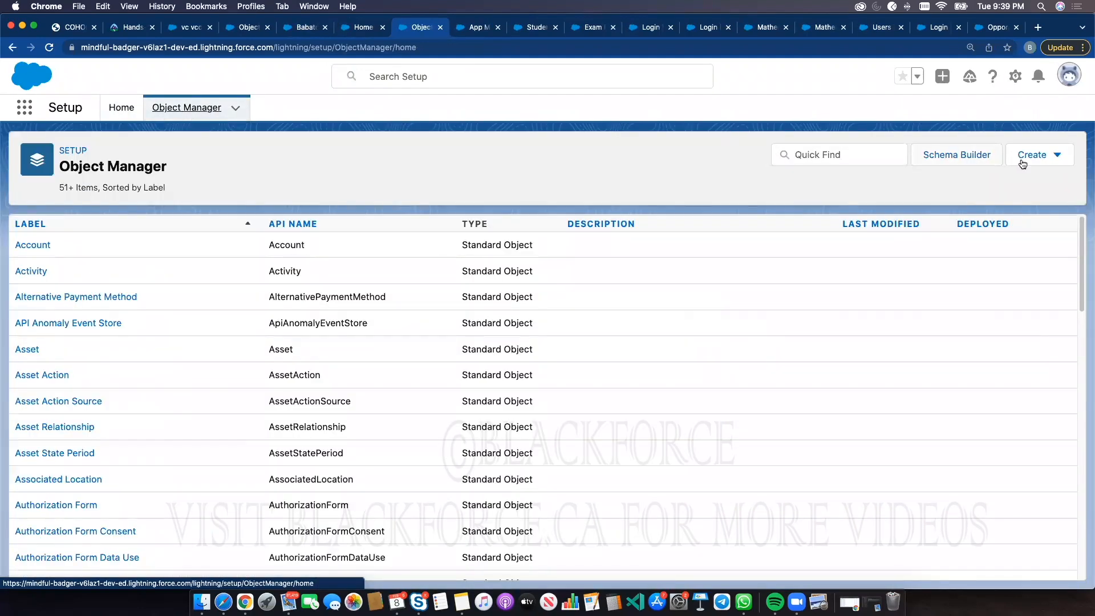
Create a new custom object with label Customer and plural label Customers, and save it
left_click(1029, 156)
left_click(963, 200)
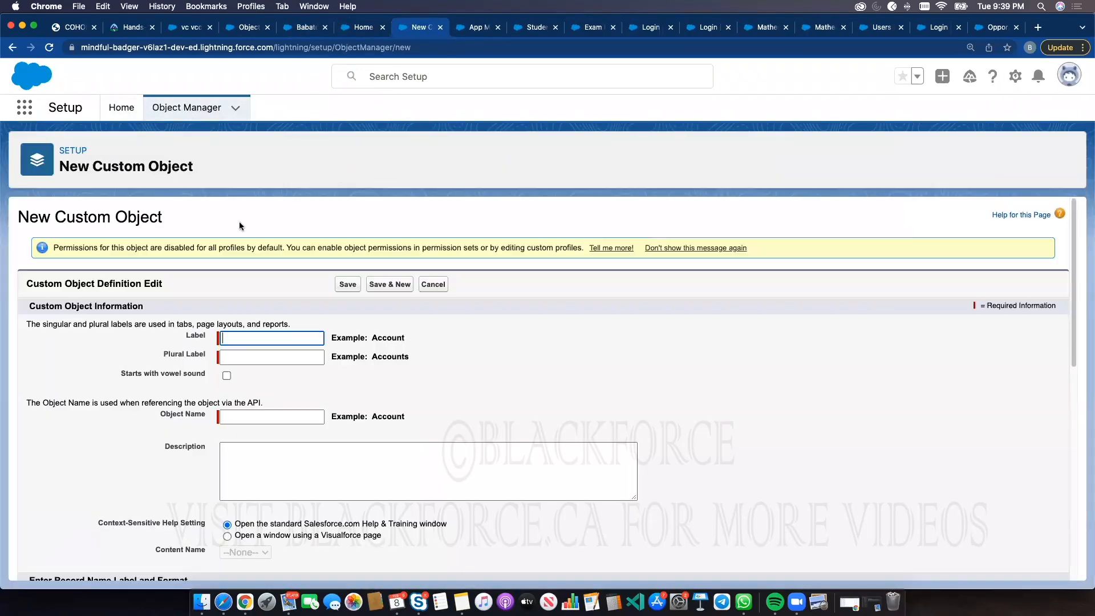
type("Customer")
left_click(463, 357)
double_click(272, 339)
key("ctrl+c")
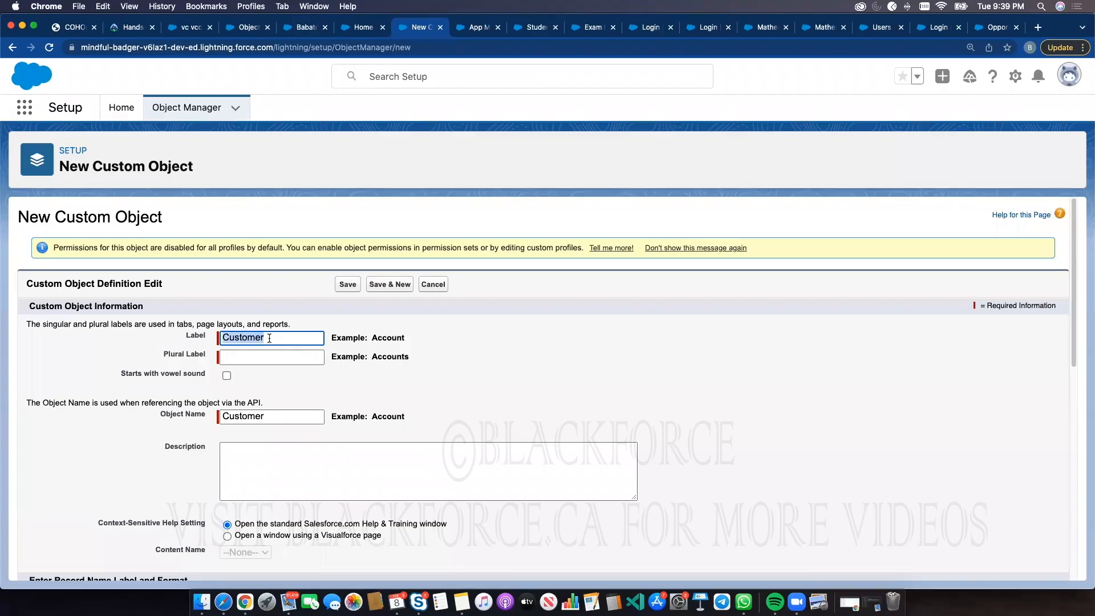
left_click(251, 358)
key("ctrl+v")
type("s")
left_click(343, 284)
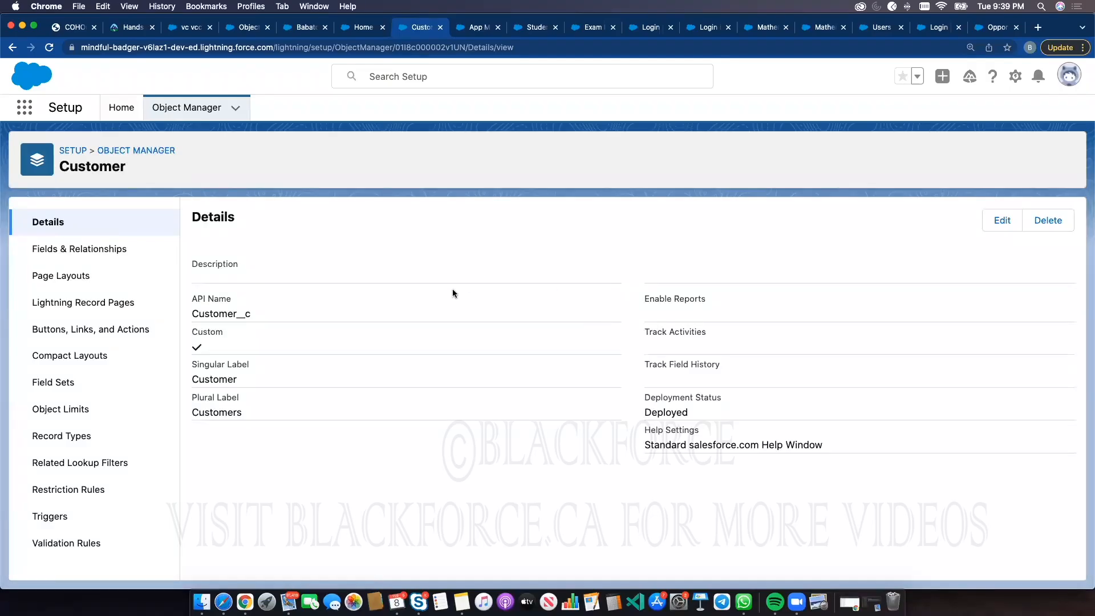
Create a new custom object with label Bill and plural label Bills, and save it
left_click(158, 151)
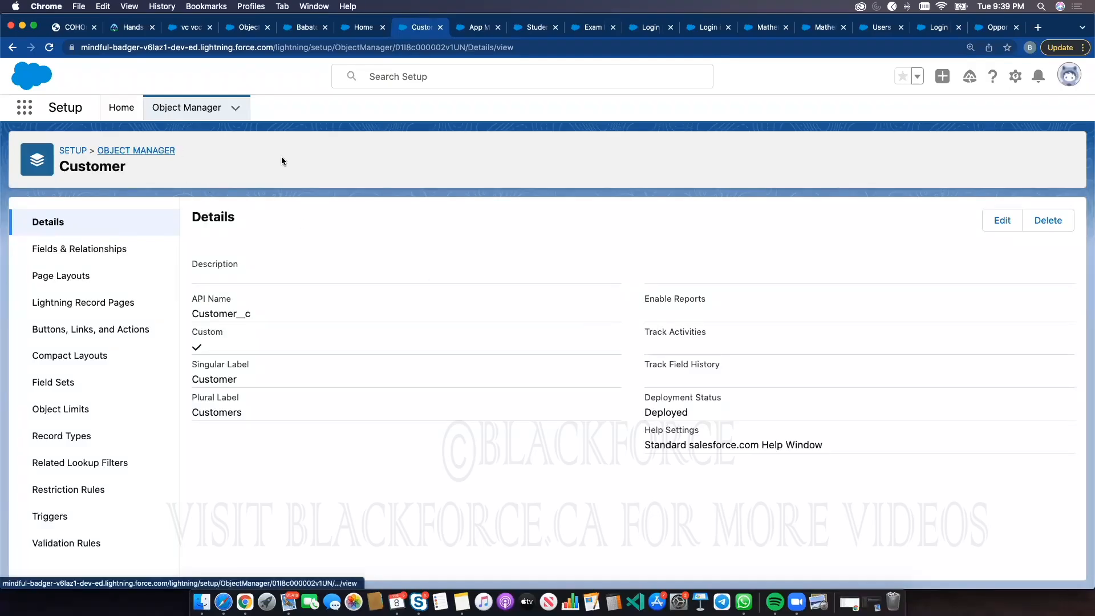
left_click(1055, 154)
left_click(960, 193)
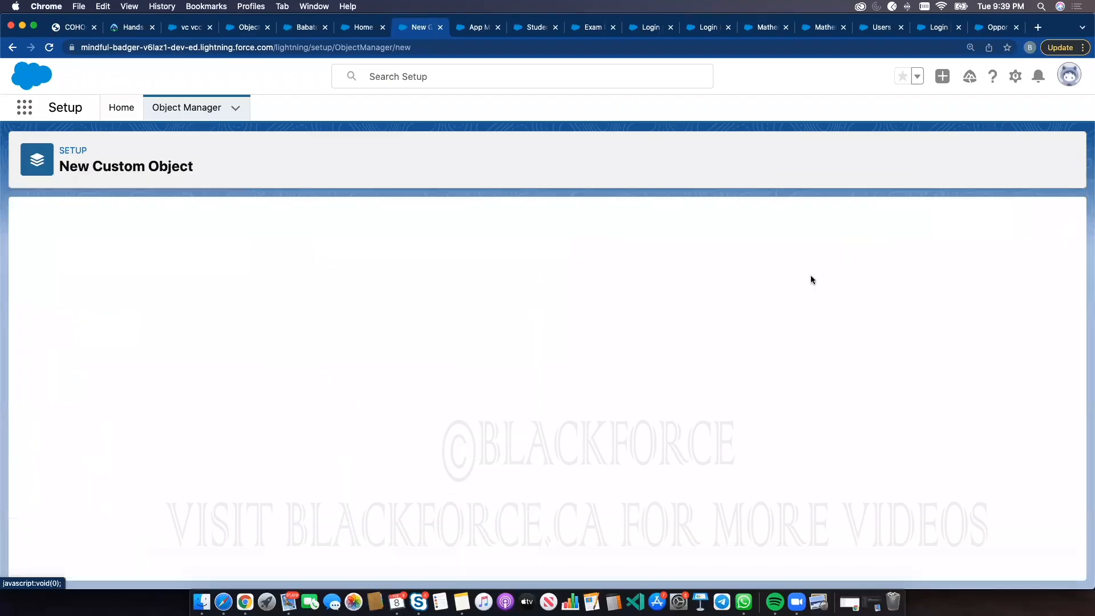
left_click(300, 339)
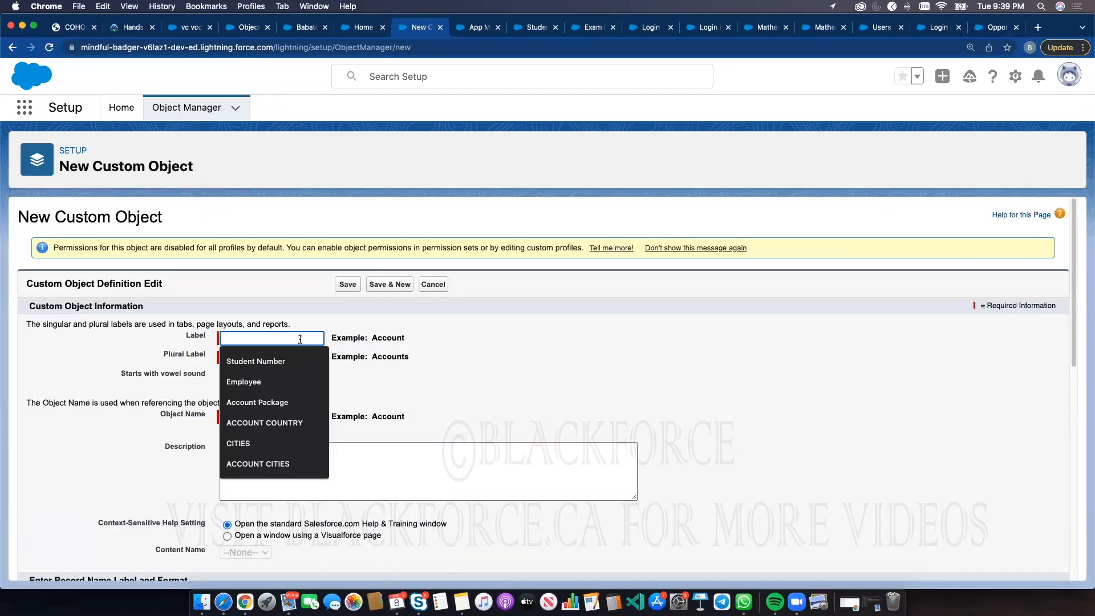
type("Bill")
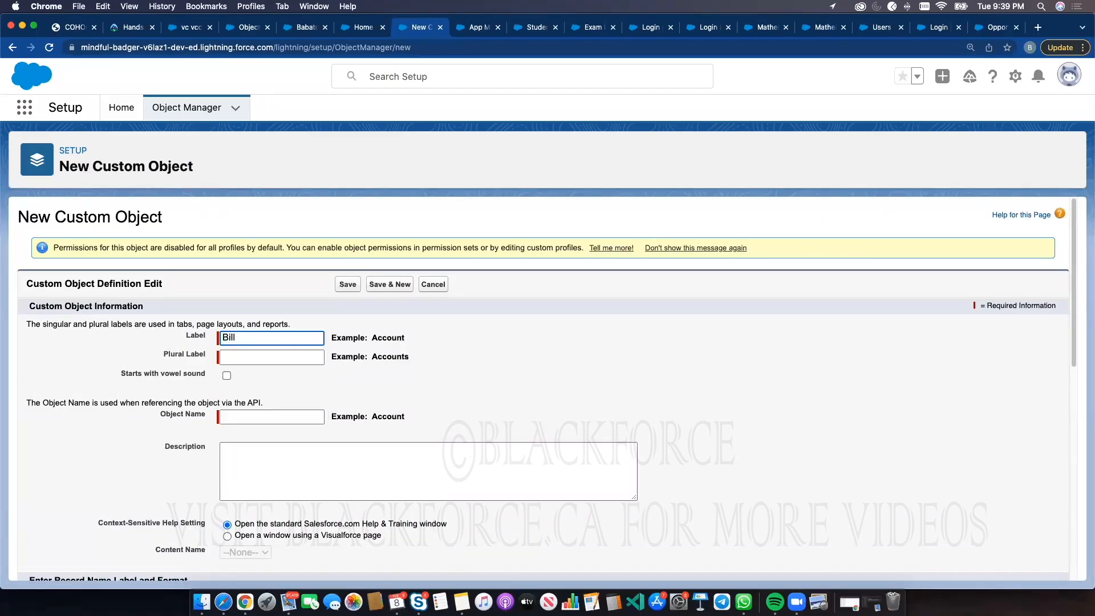
double_click(279, 340)
left_click(260, 358)
type("Bills")
left_click(355, 291)
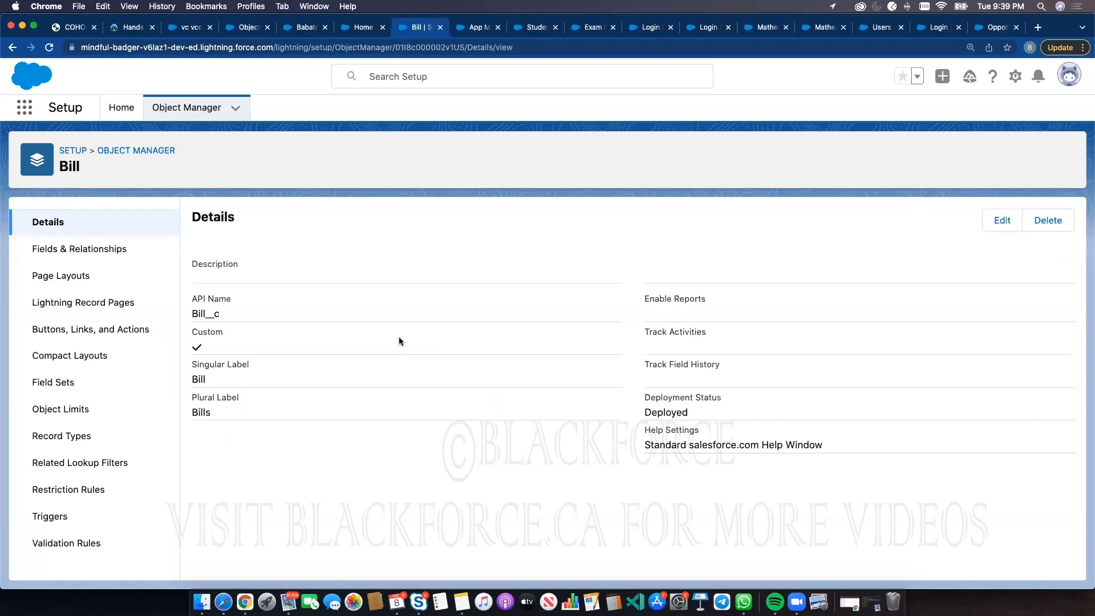
Open Schema Builder from Setup Home by searching Quick Find for schema
left_click(122, 107)
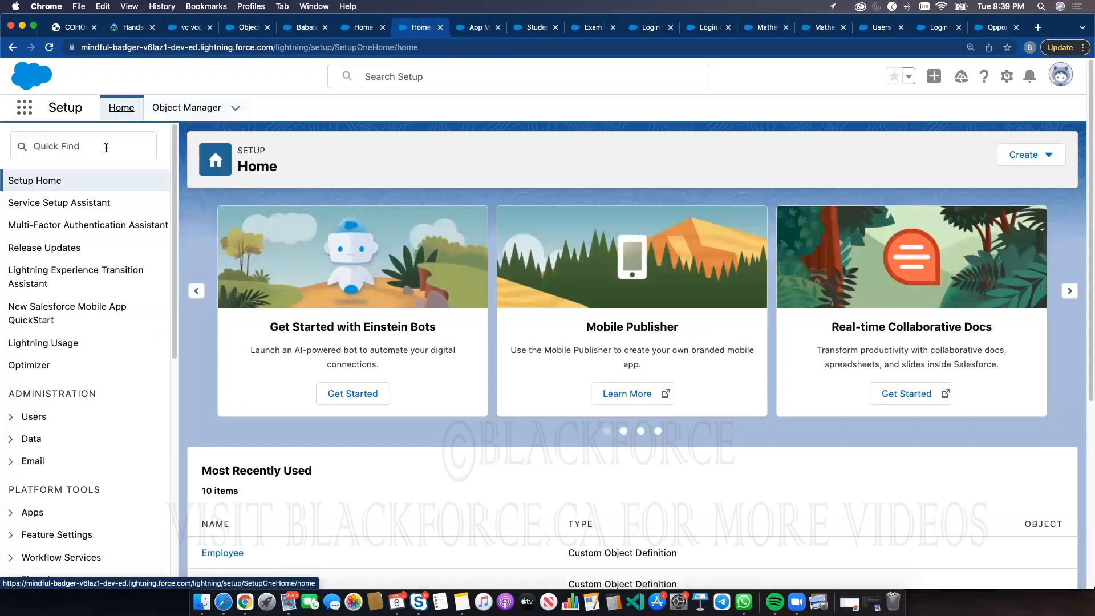
left_click(106, 147)
type("sc")
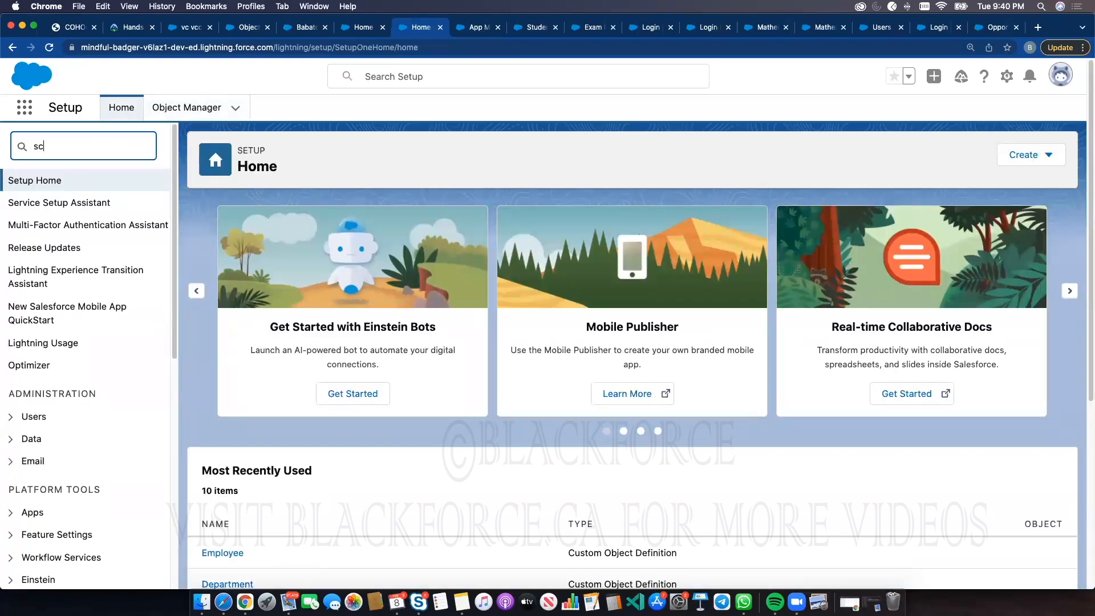
type("hema")
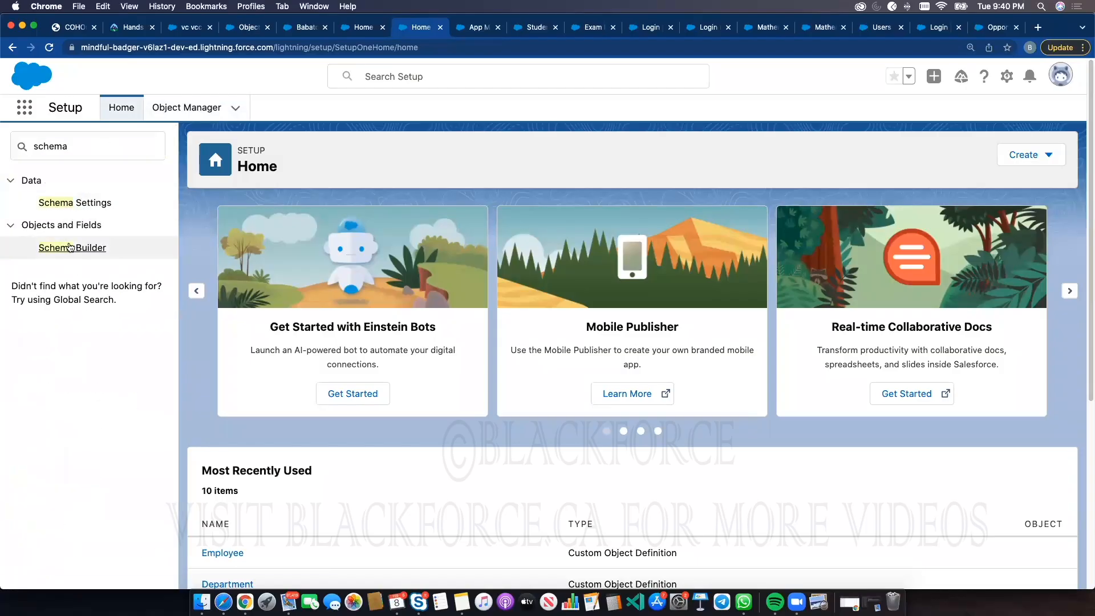
left_click(103, 242)
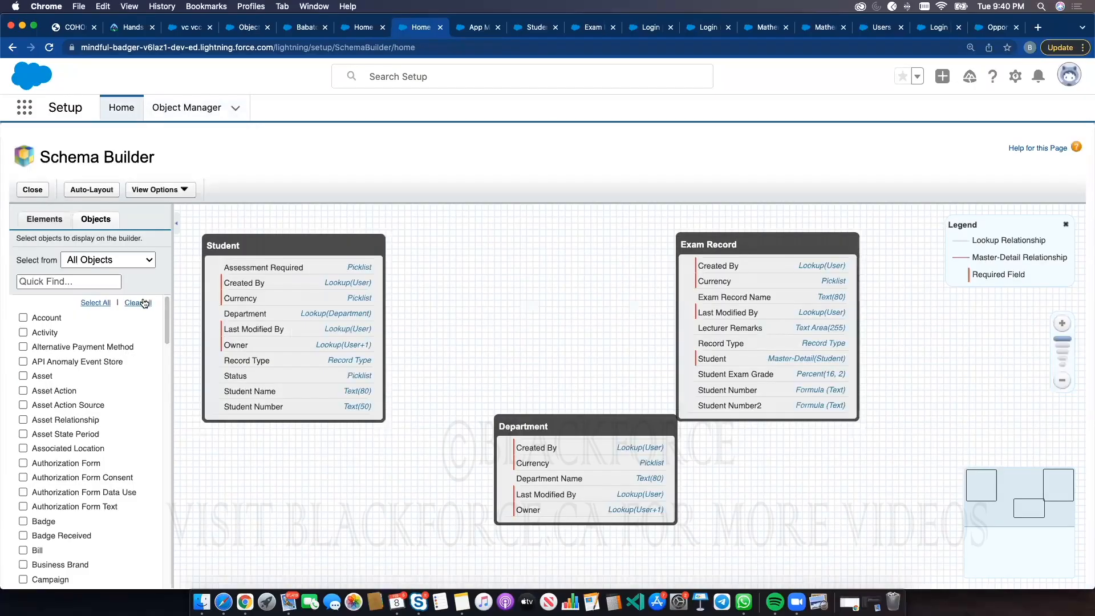
Clear all selected objects and display the Customer and Bill objects on the Schema Builder canvas
left_click(143, 302)
left_click(67, 282)
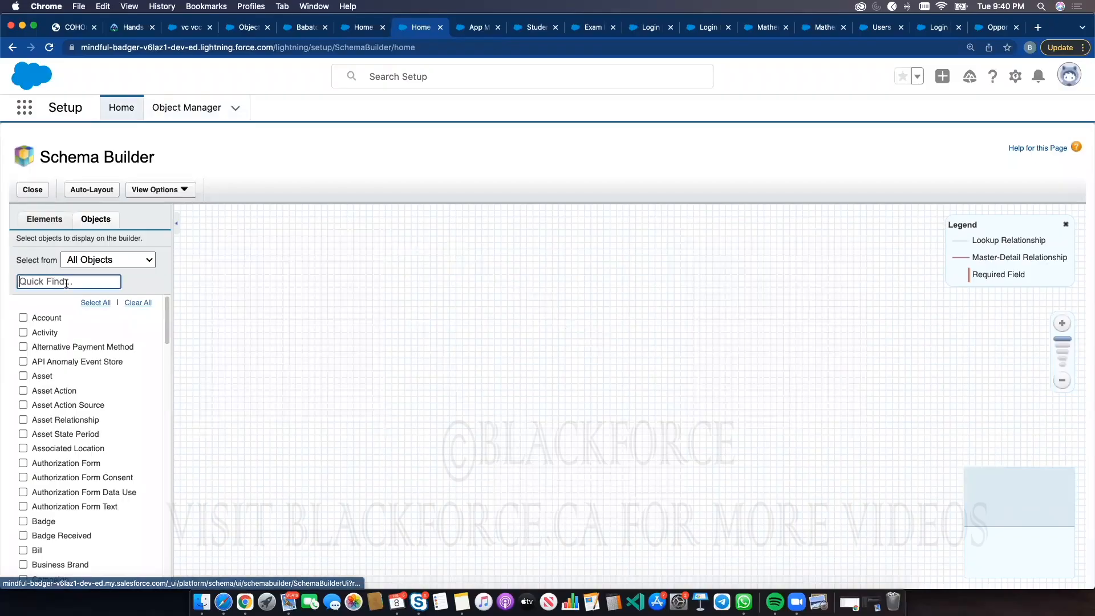
type("customer")
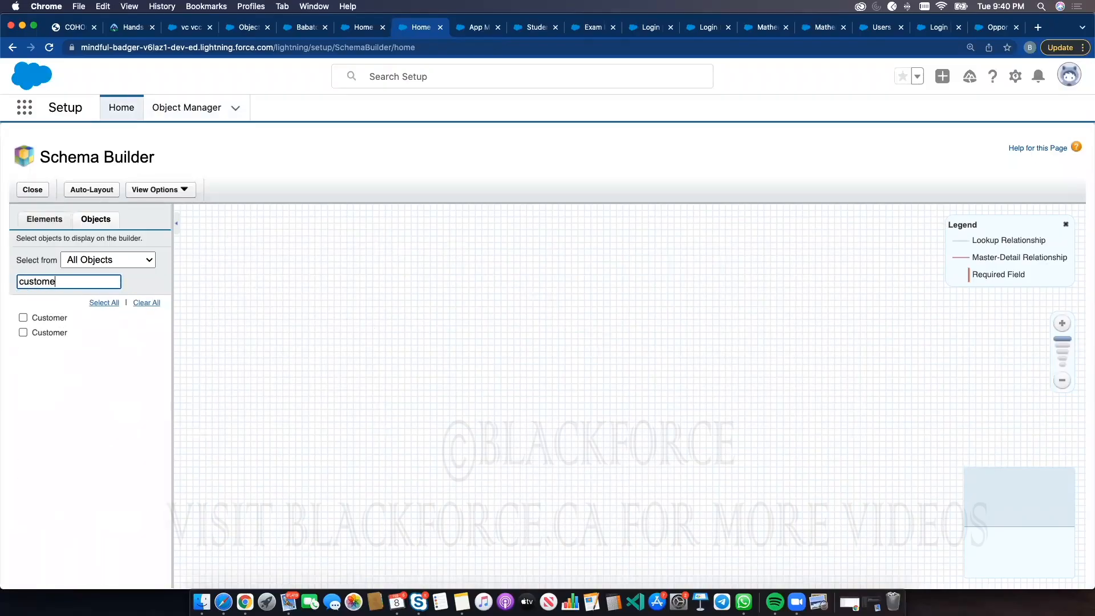
left_click(23, 318)
double_click(31, 281)
type("bill")
left_click(23, 317)
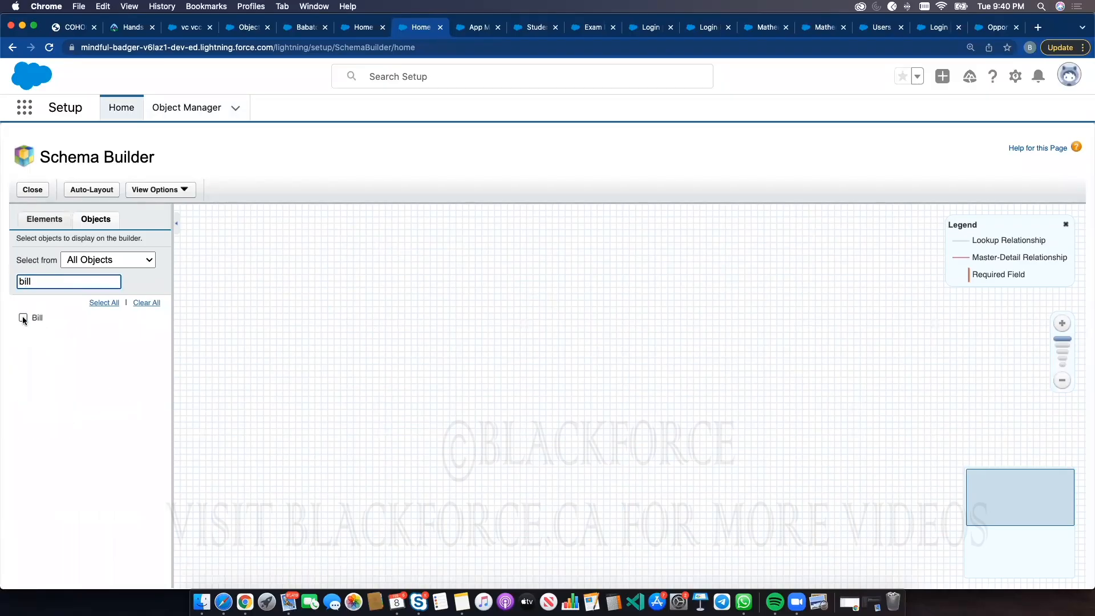
Arrange the Customer and Bill object boxes side by side on the canvas
left_click(1071, 541)
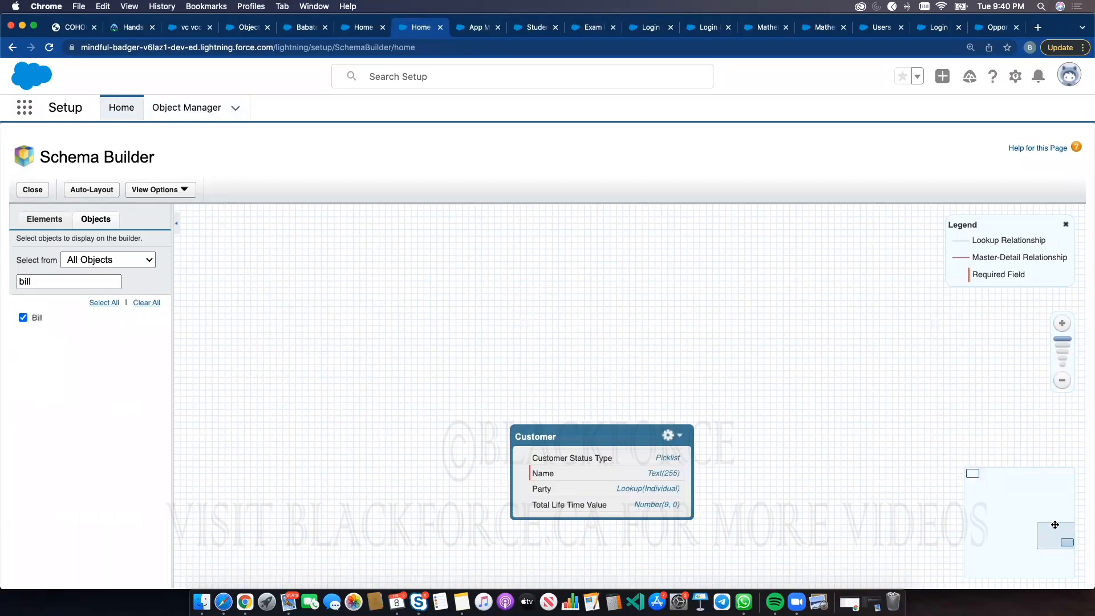
scroll(535, 281, "down", 4)
left_click_drag(488, 337, 1008, 552)
left_click_drag(672, 443, 379, 188)
left_click_drag(677, 256, 914, 484)
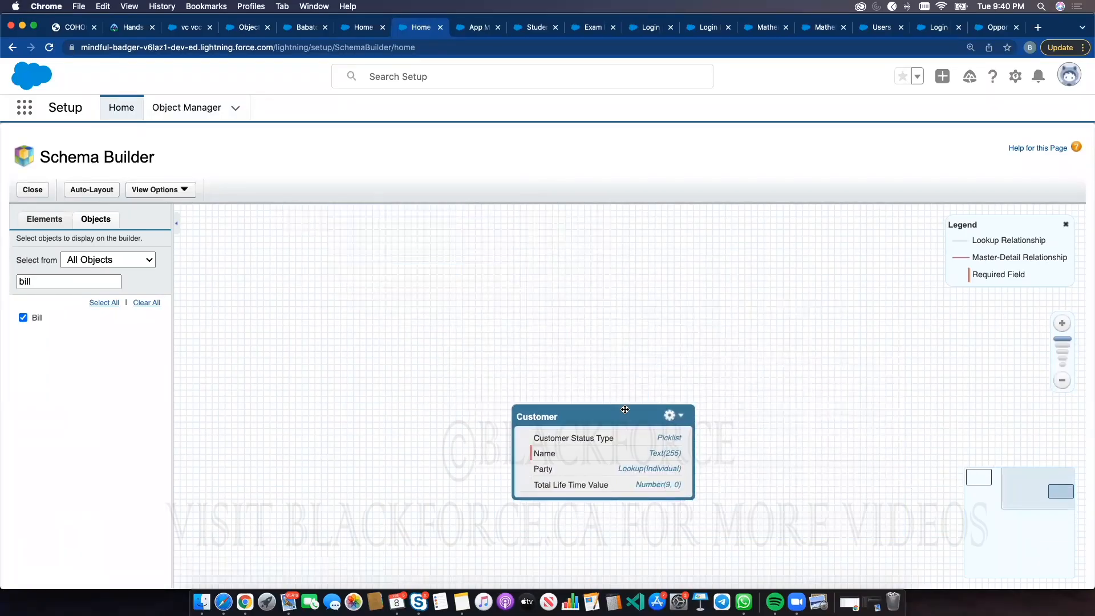
left_click_drag(626, 410, 515, 194)
left_click_drag(796, 371, 921, 485)
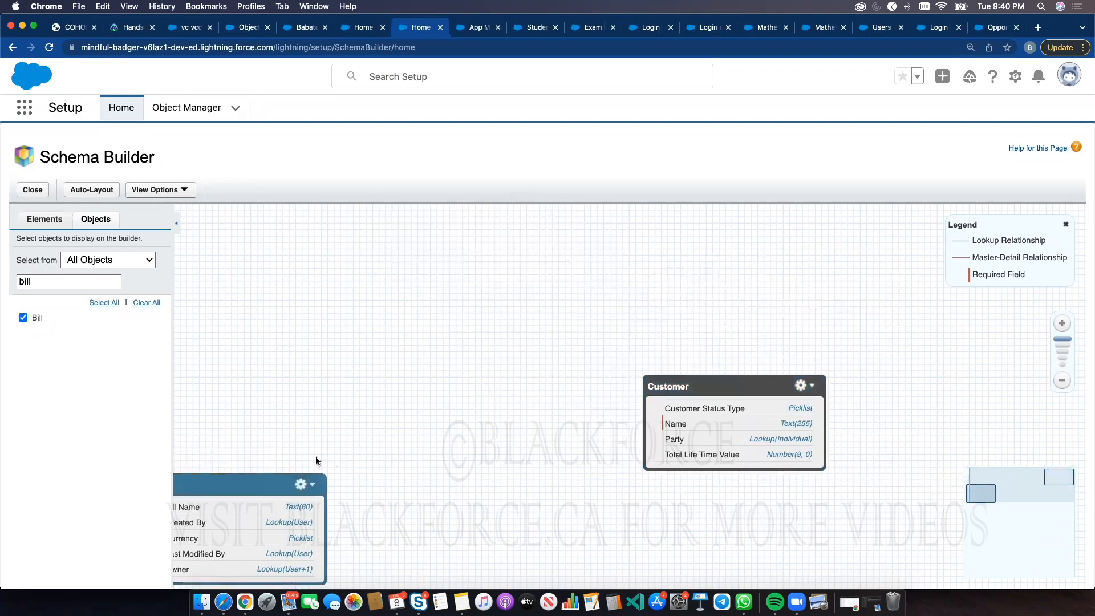
left_click_drag(231, 482, 461, 364)
left_click_drag(708, 386, 331, 259)
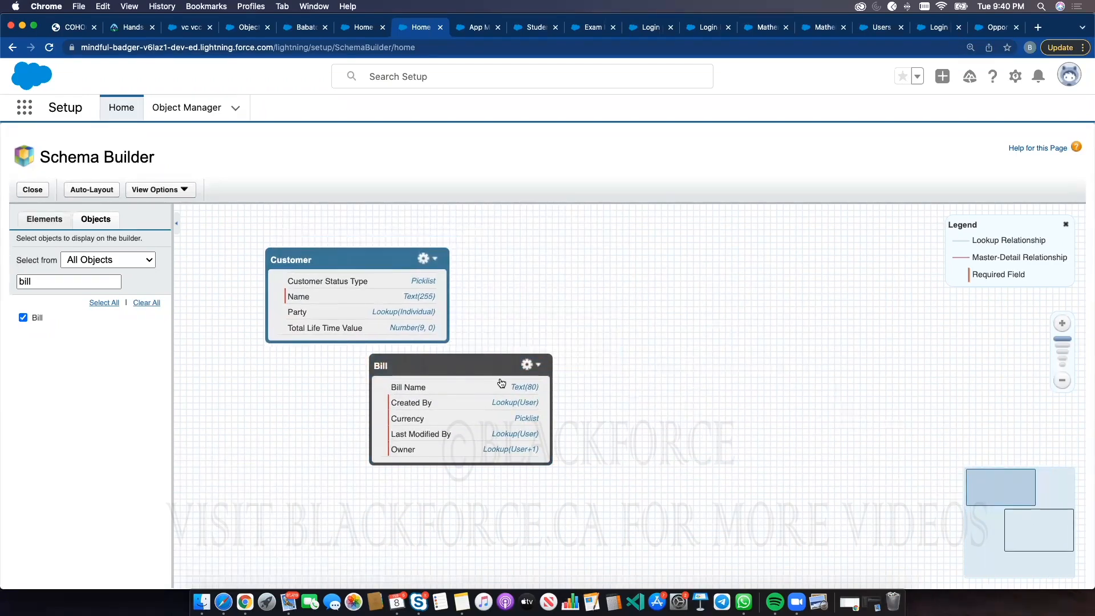
left_click_drag(484, 365, 709, 288)
left_click_drag(375, 276, 420, 308)
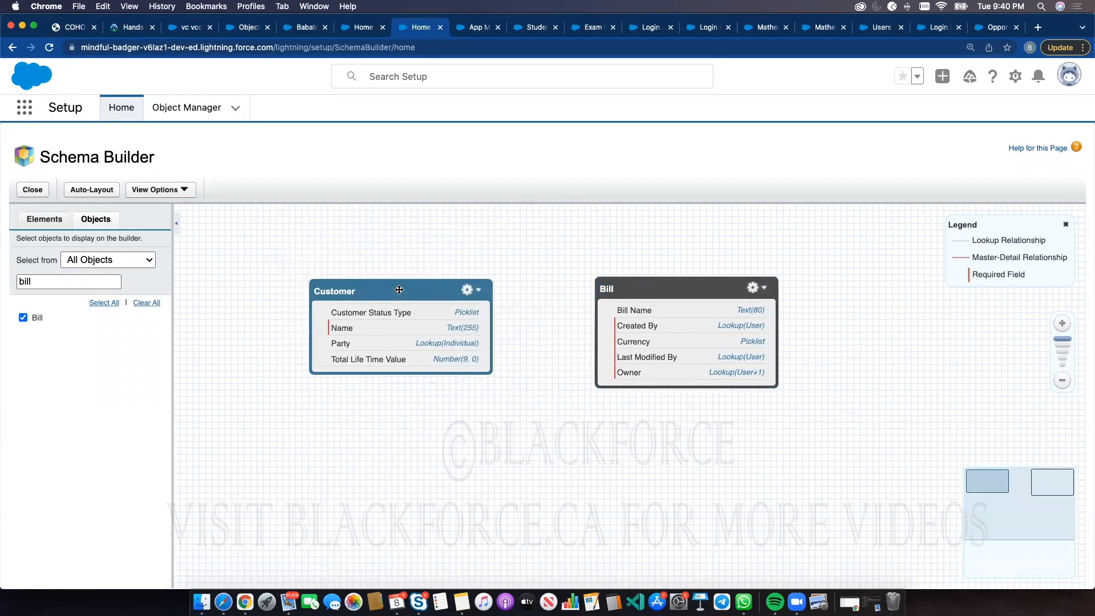
Replace the standard Customer object on the canvas with the custom Customer object
left_click(36, 281)
type("cust")
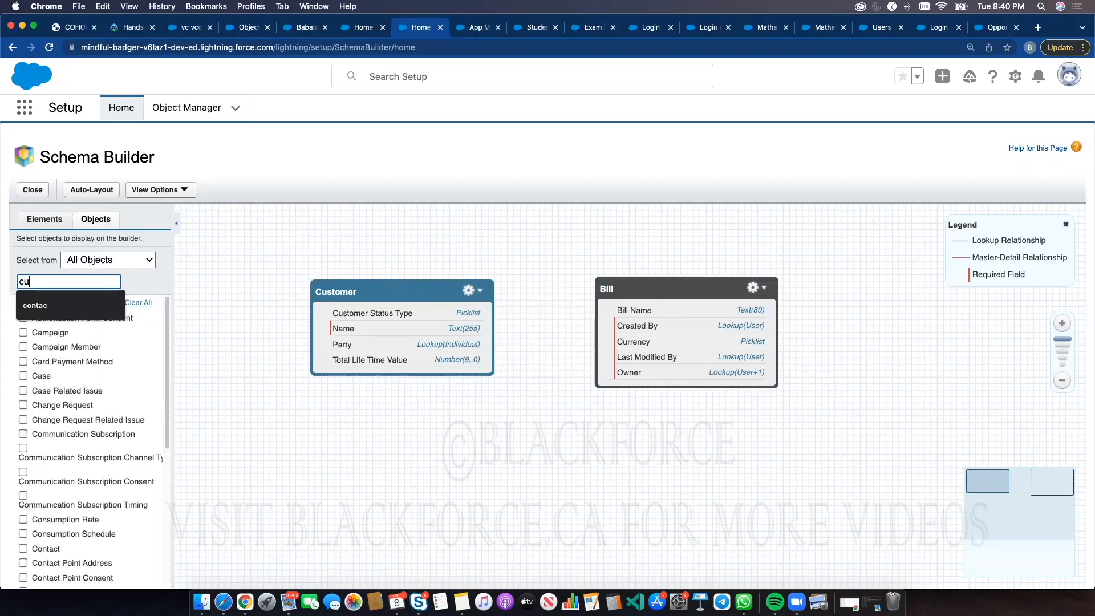
left_click(23, 332)
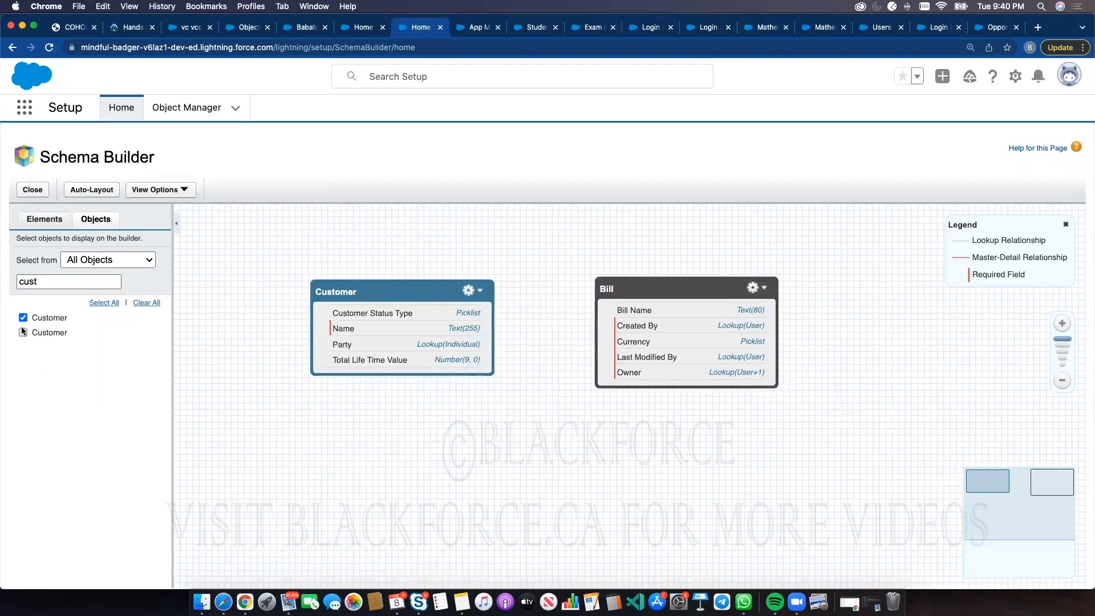
left_click(23, 318)
Reposition the custom Customer and Bill boxes next to each other on the canvas
left_click_drag(359, 291, 442, 266)
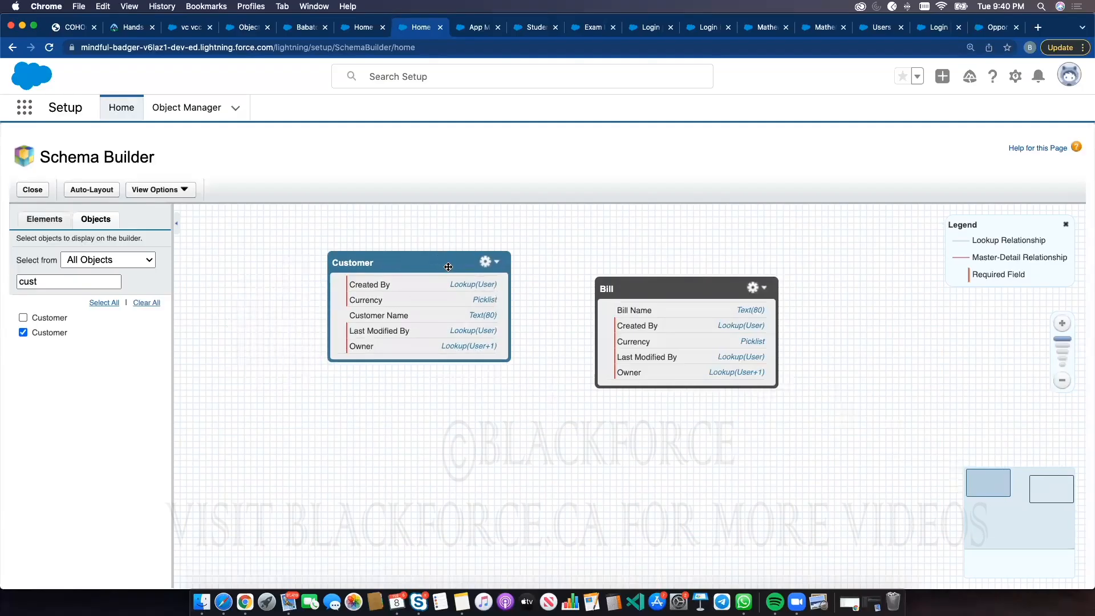
left_click_drag(648, 289, 680, 248)
left_click(429, 248)
left_click_drag(429, 247, 442, 234)
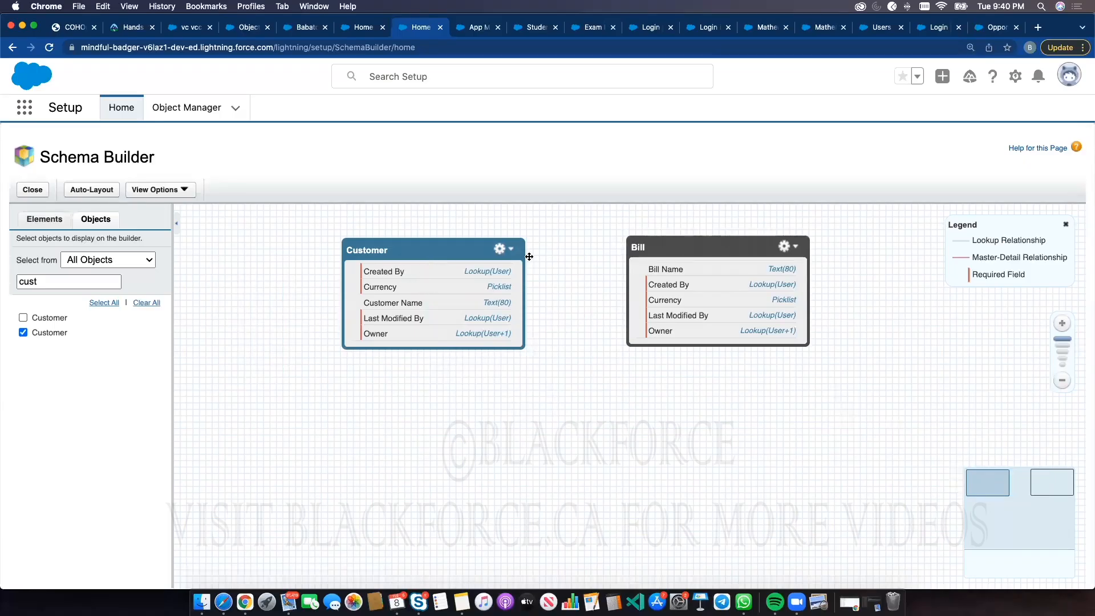
Examine the Bill object's action options and the Elements palette of field types
left_click(690, 252)
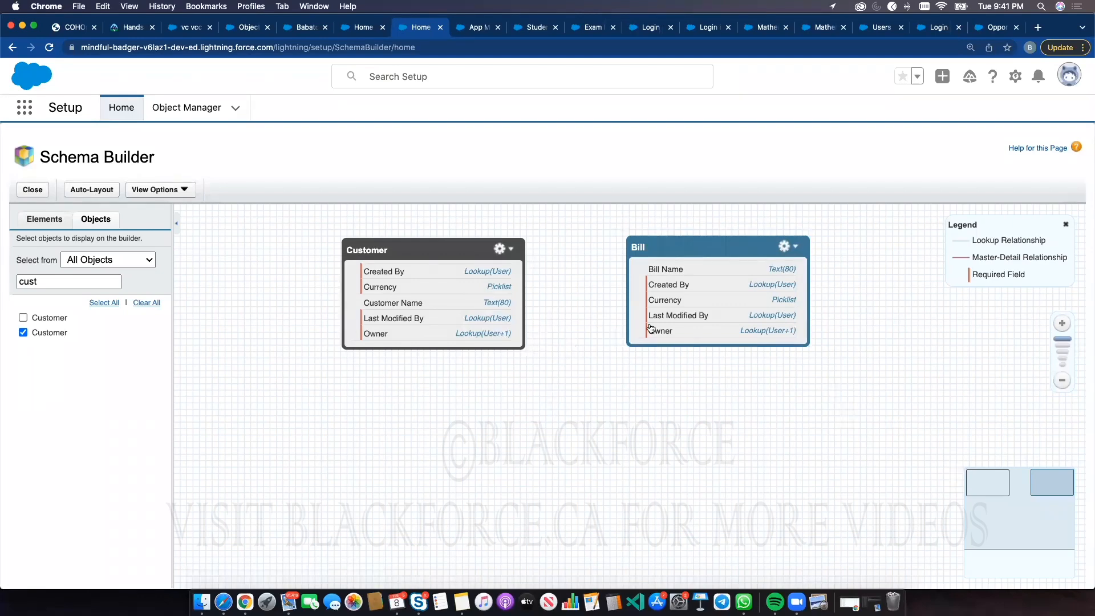
left_click(436, 249)
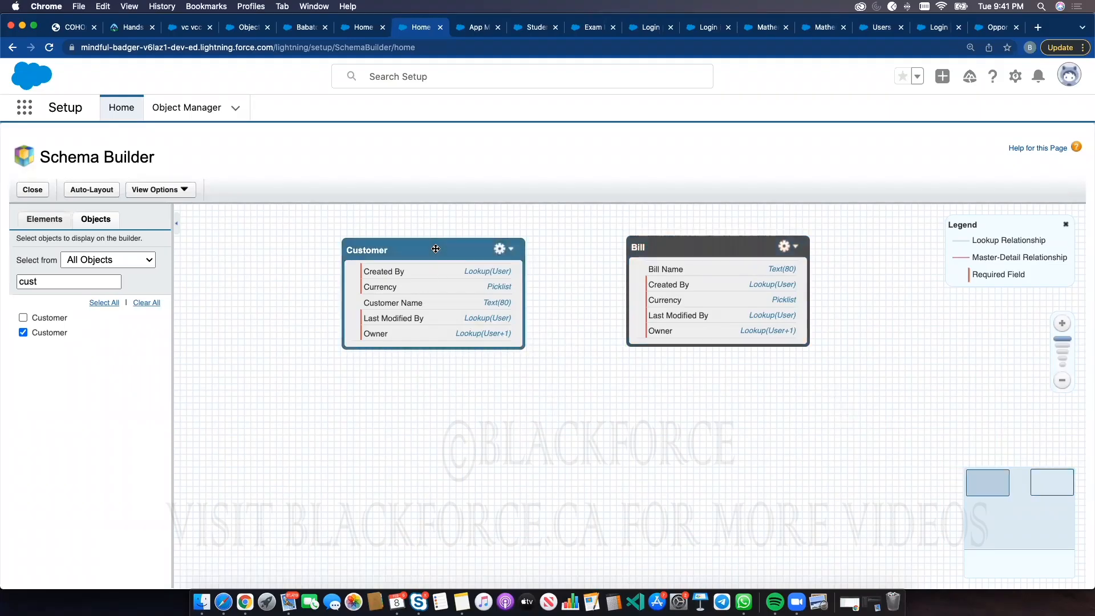
left_click(665, 245)
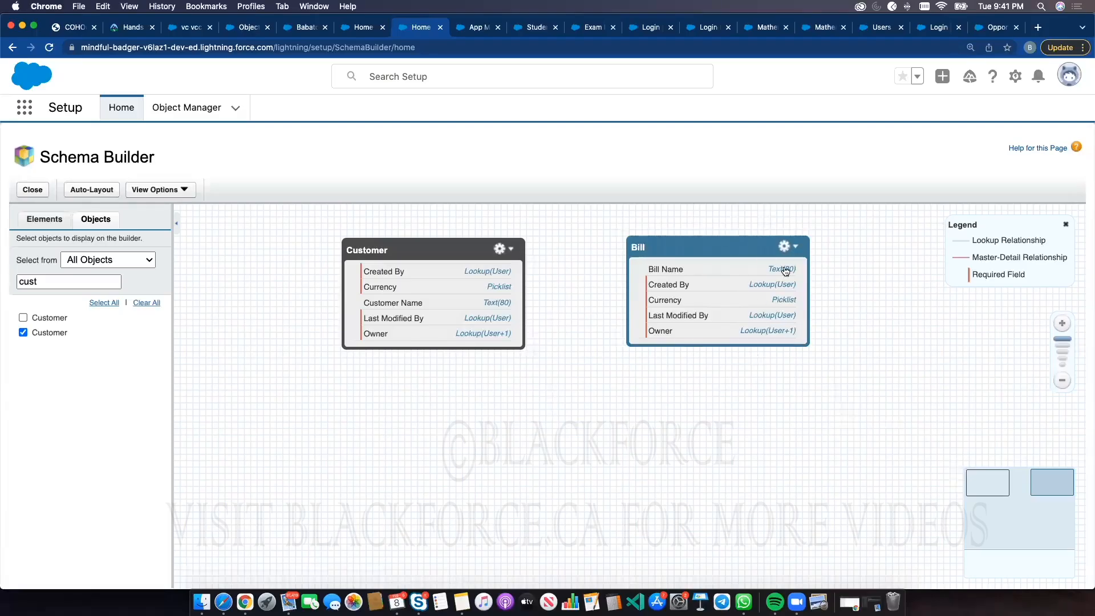
left_click(795, 246)
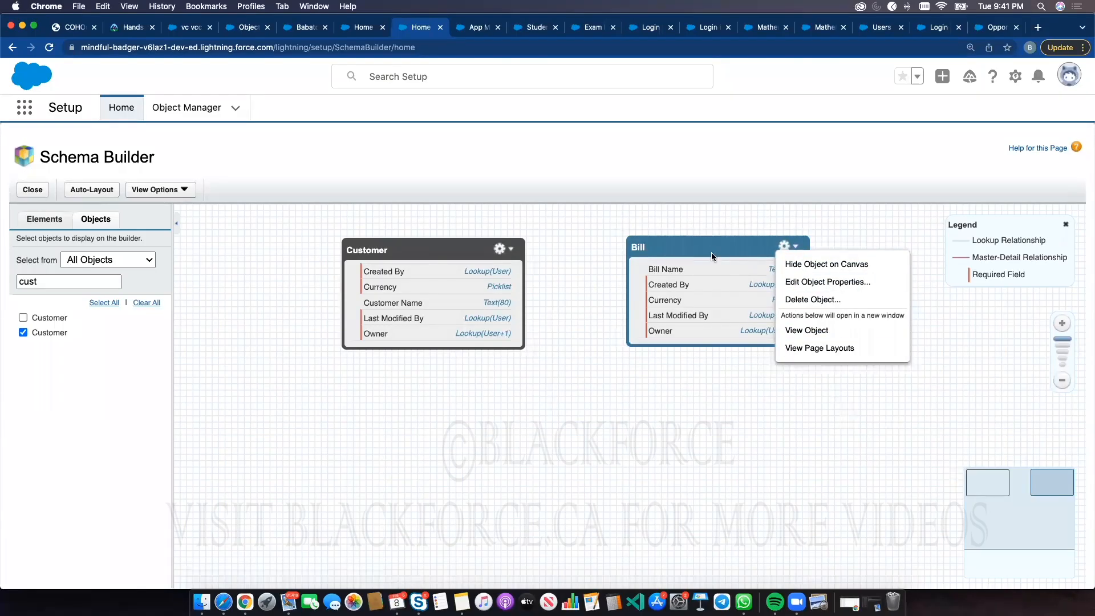
left_click(44, 219)
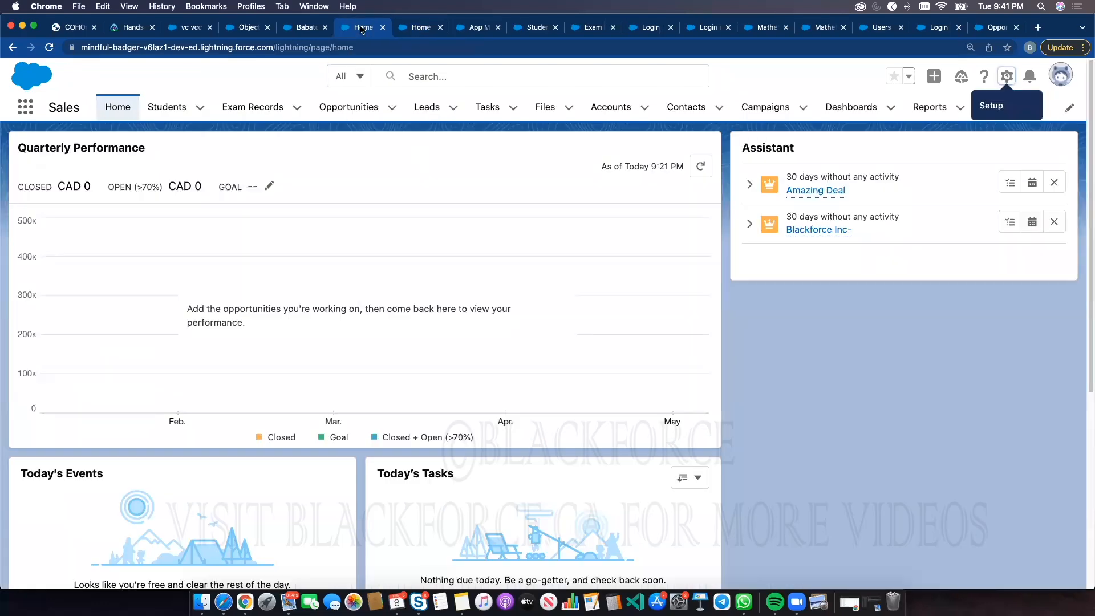
Go to Setup and open the Bill object in the Object Manager by searching for bill
left_click(363, 29)
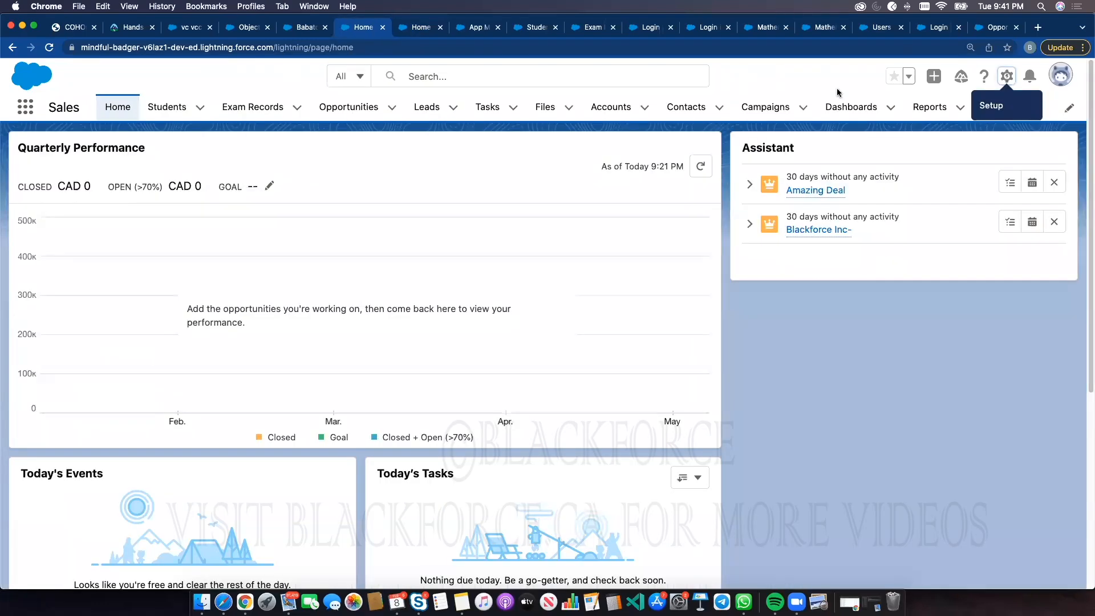
left_click(1004, 80)
left_click(951, 117)
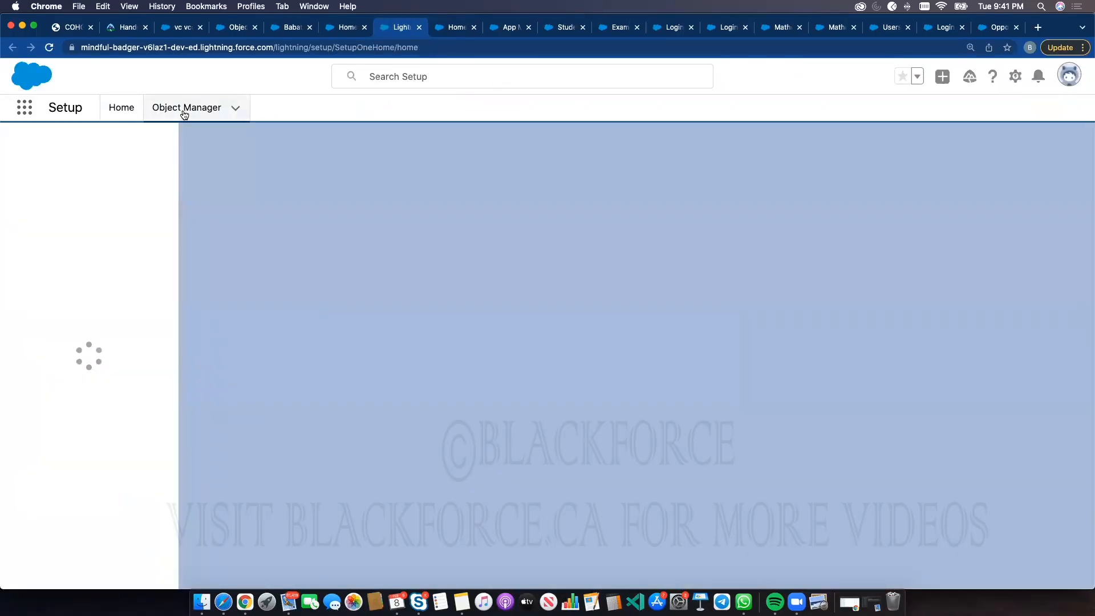
left_click(184, 111)
left_click(876, 157)
type("bill")
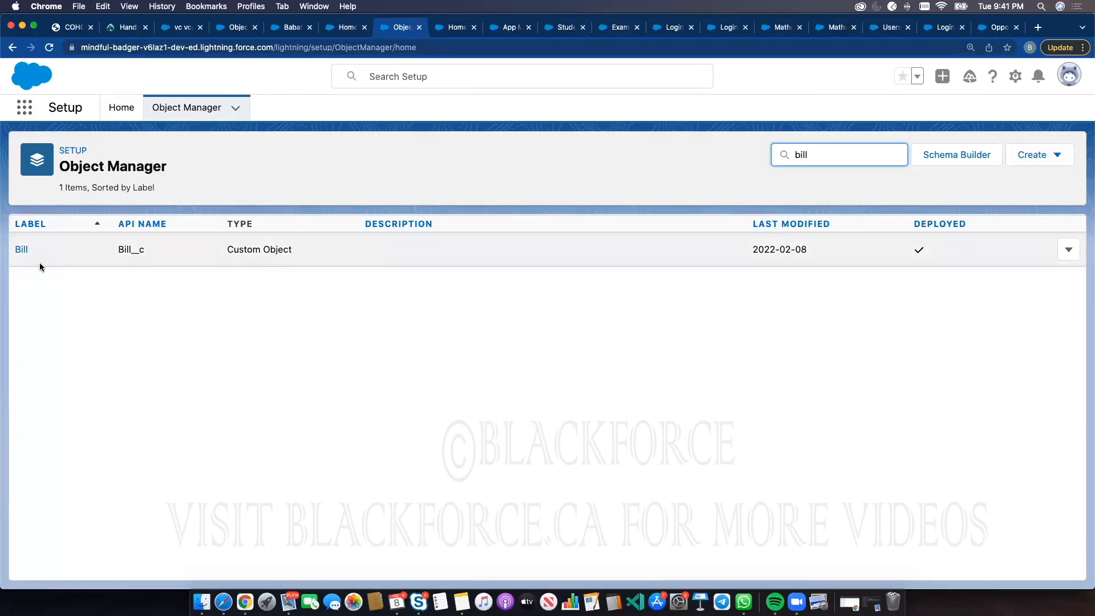
left_click(22, 250)
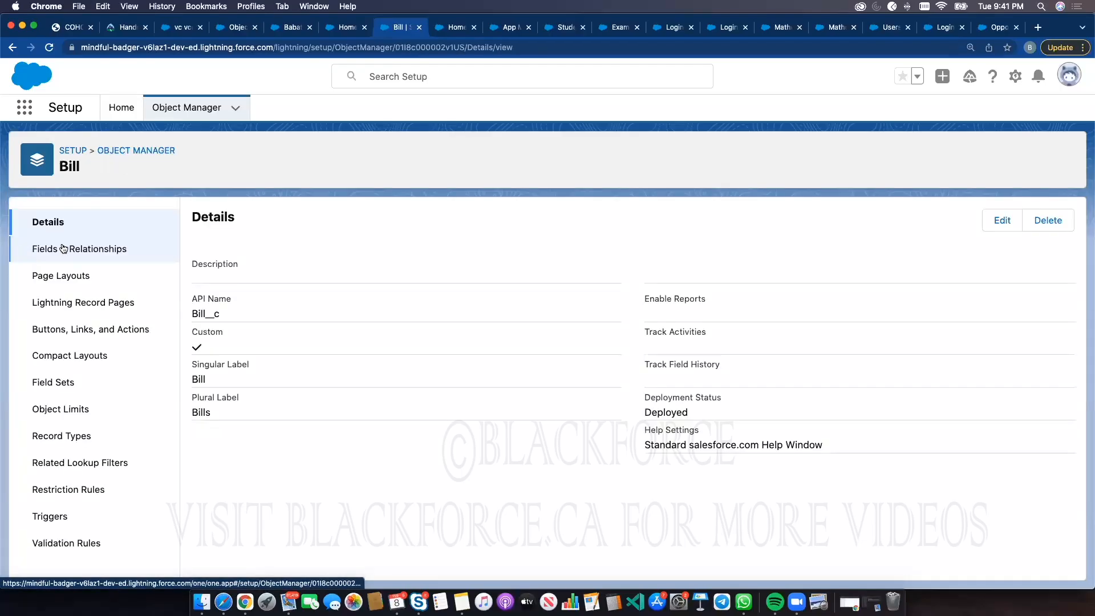
Start a new custom field on Bill as a Master-Detail Relationship related to the Customer object
left_click(65, 249)
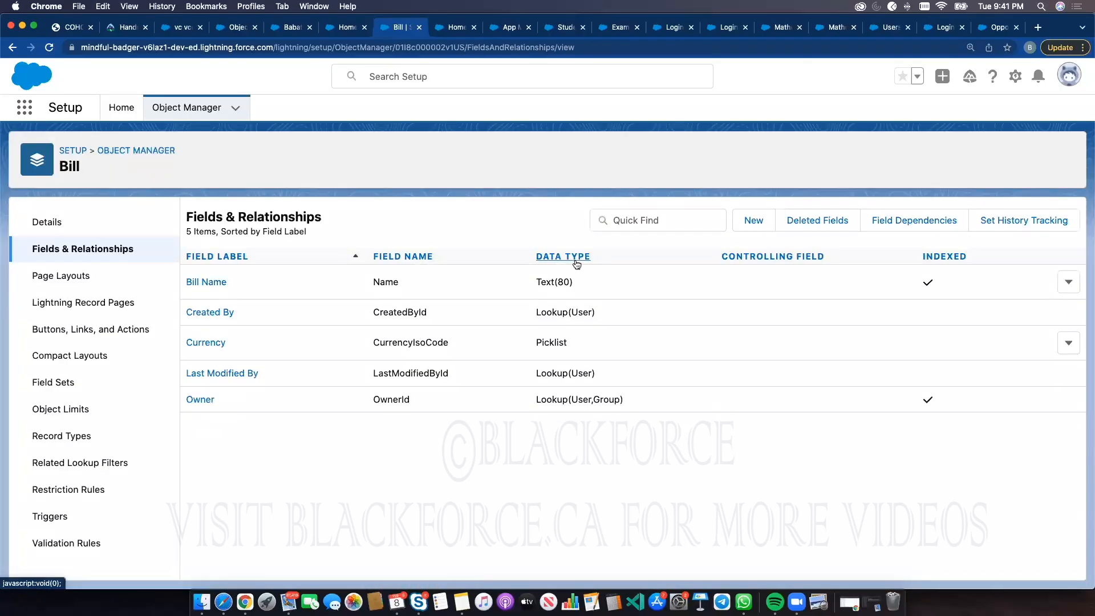
left_click(752, 221)
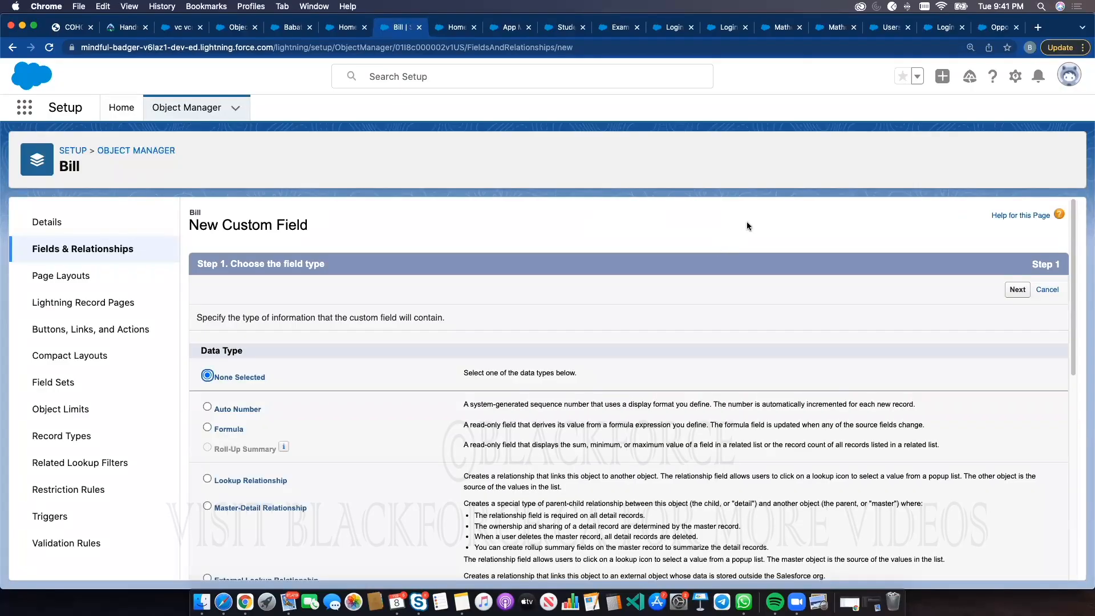
scroll(257, 481, "down", 2)
left_click(251, 463)
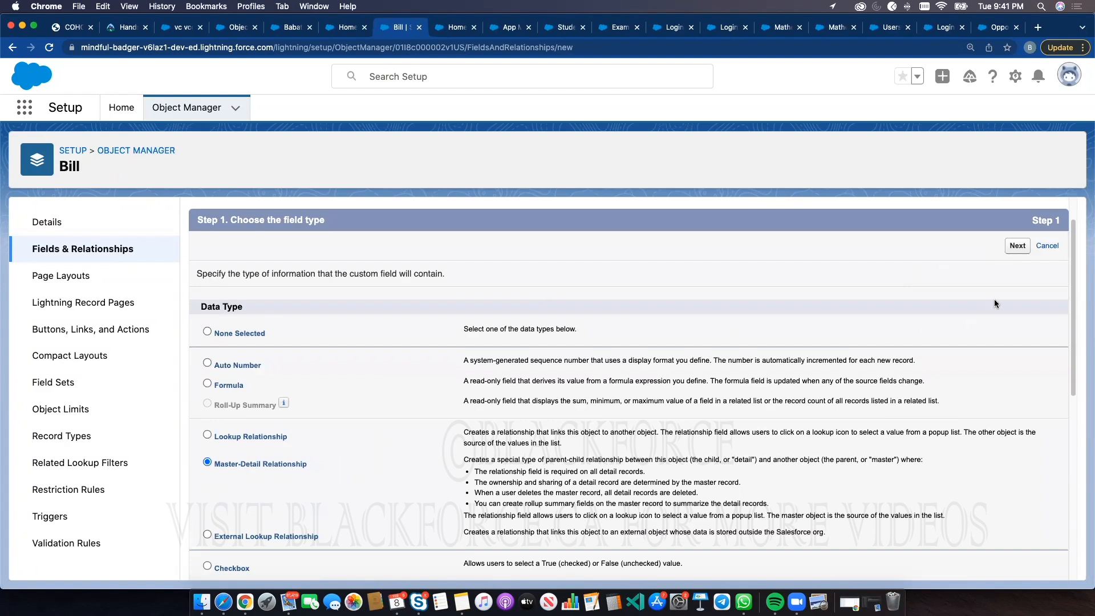
left_click(1017, 244)
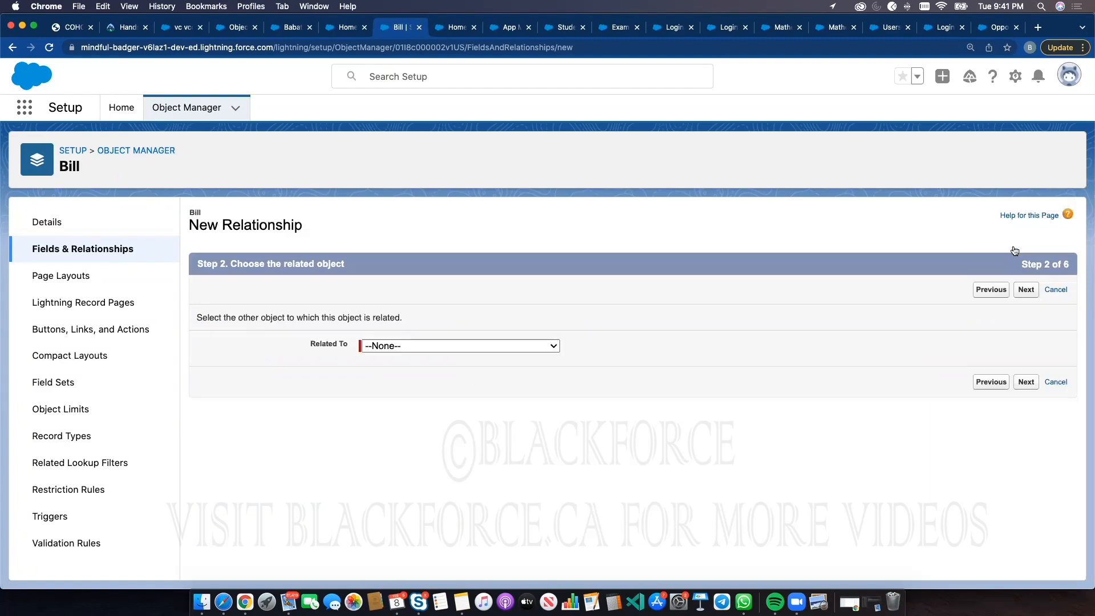
left_click(532, 342)
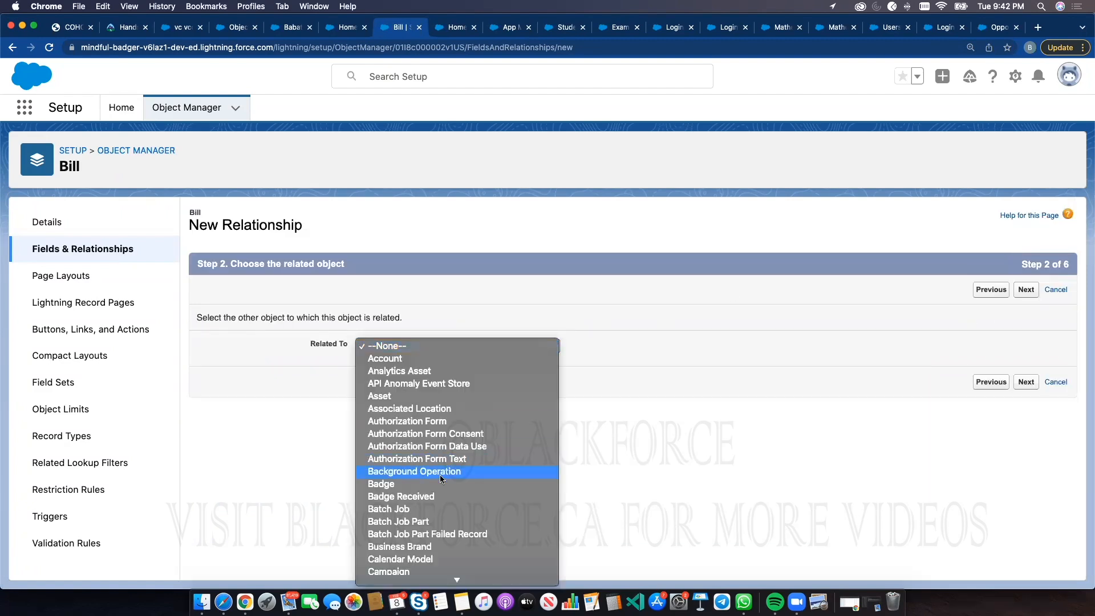
scroll(439, 474, "down", 5)
scroll(439, 475, "down", 5)
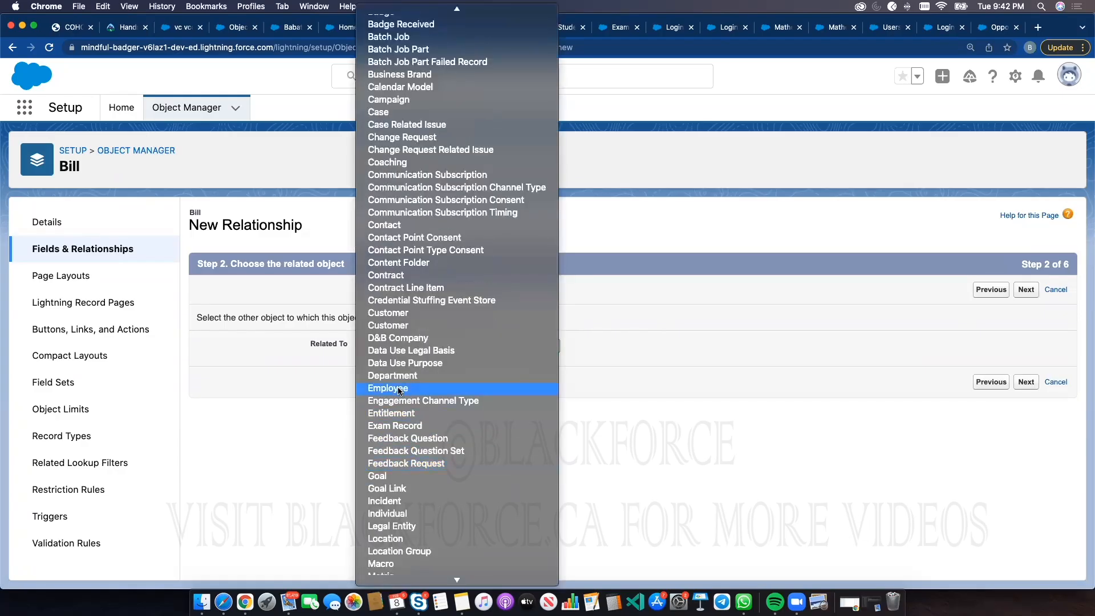
scroll(391, 417, "up", 2)
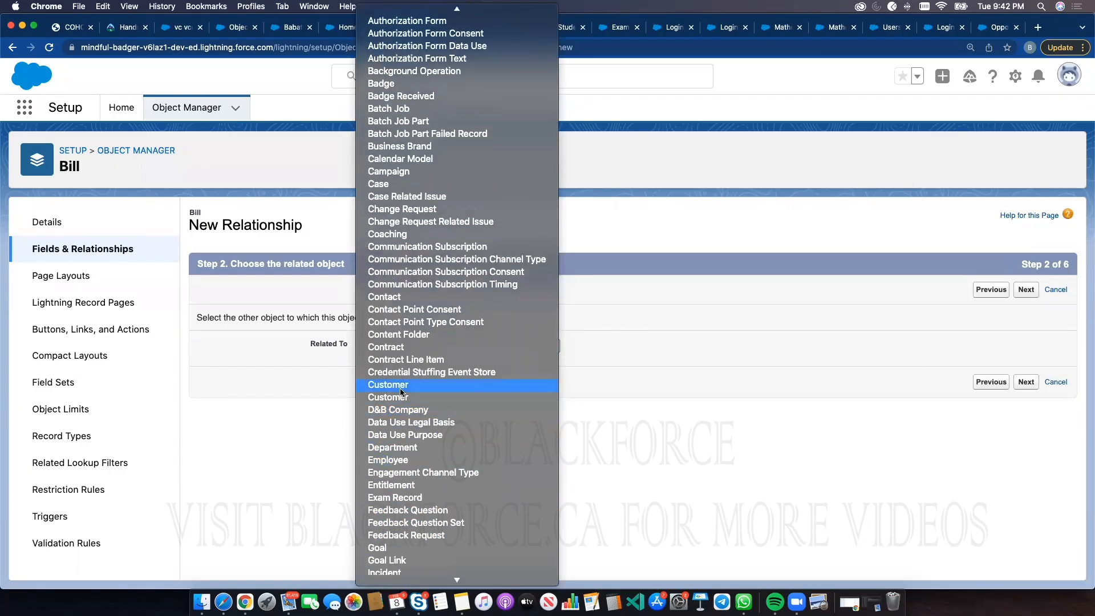
left_click(393, 385)
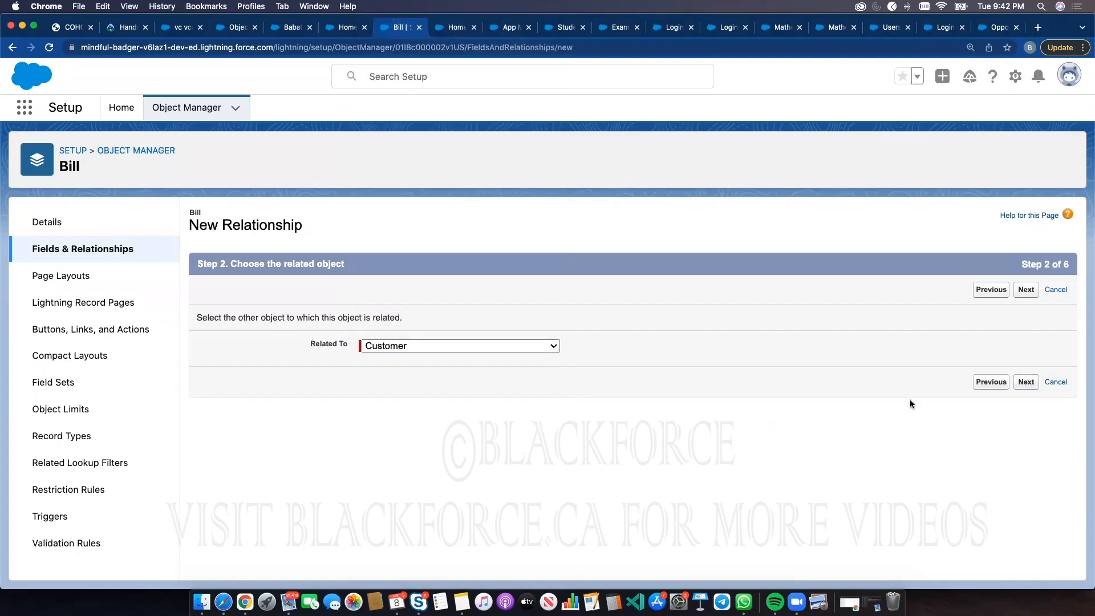
Keep the Customer field label and name, default field security and Bill Layout, and save the relationship field
left_click(1026, 381)
left_click(576, 316)
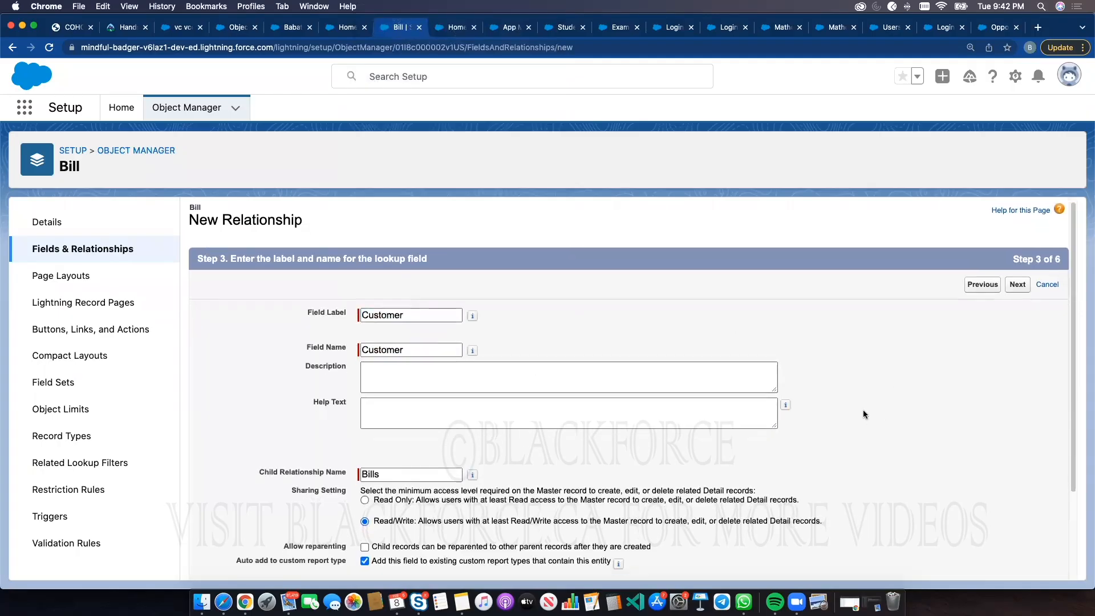
scroll(863, 410, "down", 3)
left_click(1017, 564)
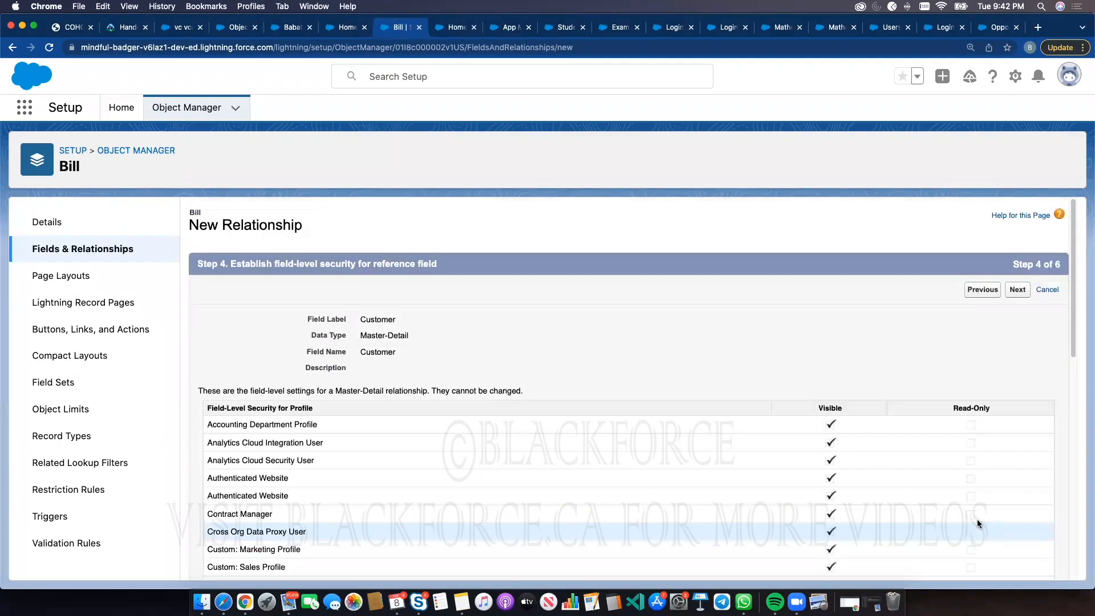
left_click(1024, 292)
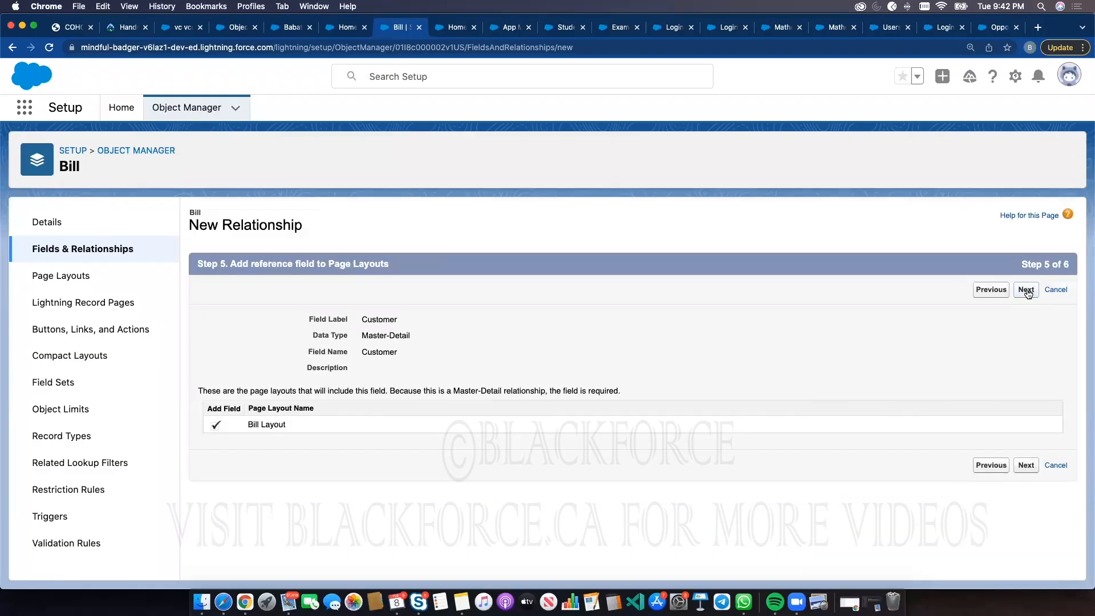
left_click(1024, 290)
left_click(1024, 290)
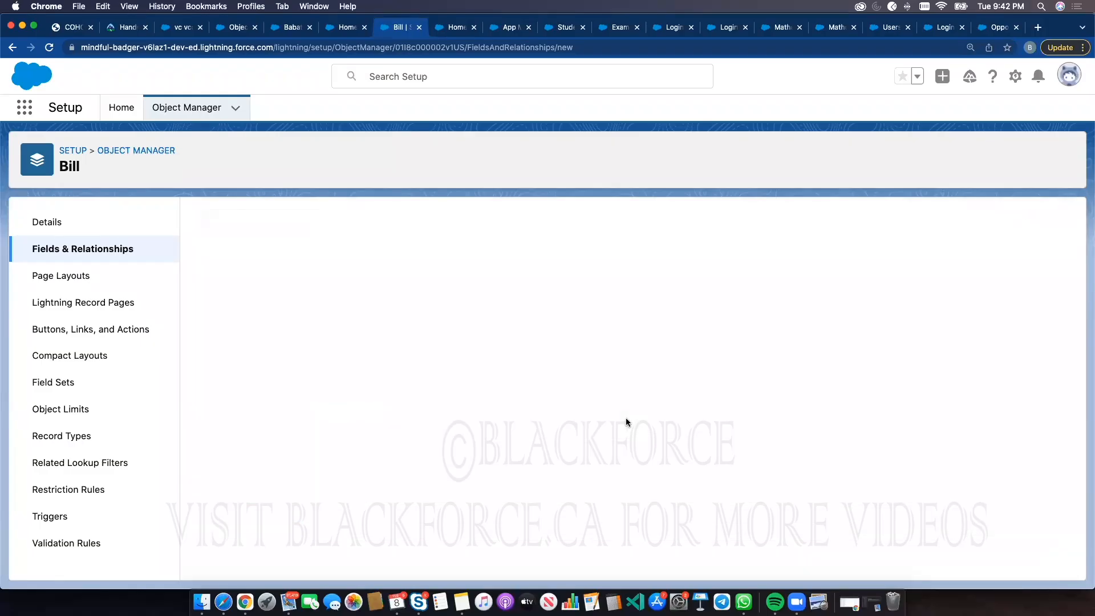
Open Schema Builder from Setup by searching for schema
left_click(348, 28)
left_click(284, 29)
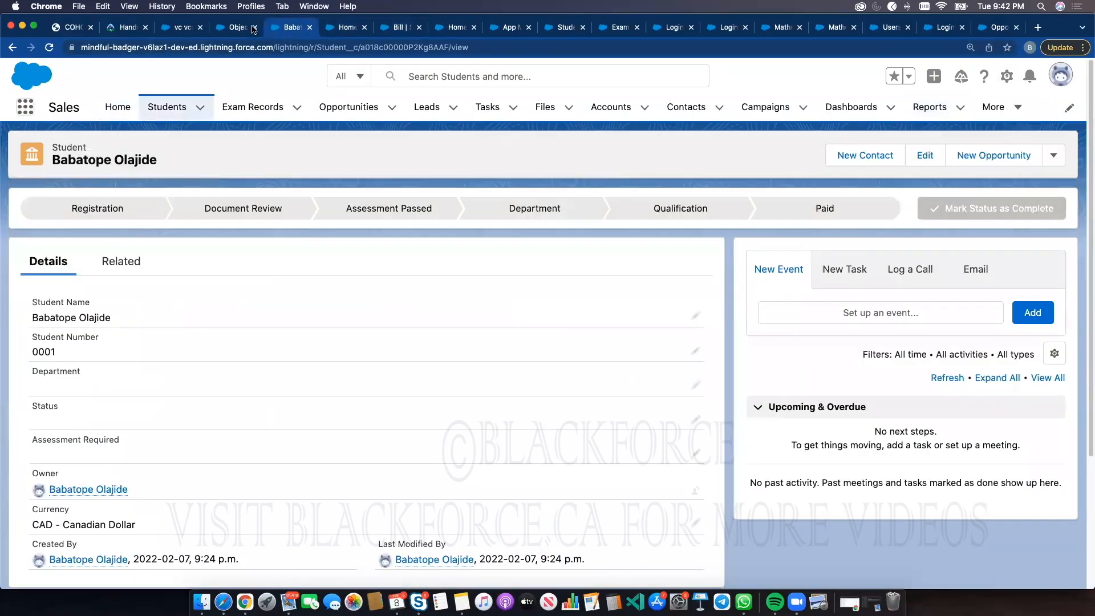
left_click(235, 28)
left_click(134, 108)
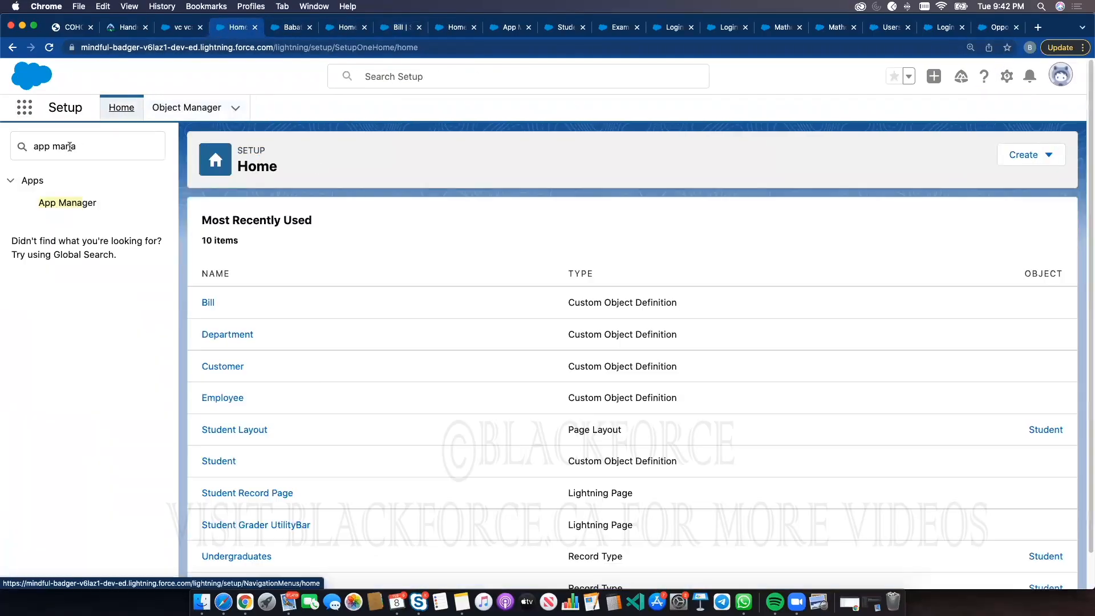
triple_click(70, 147)
type("schema")
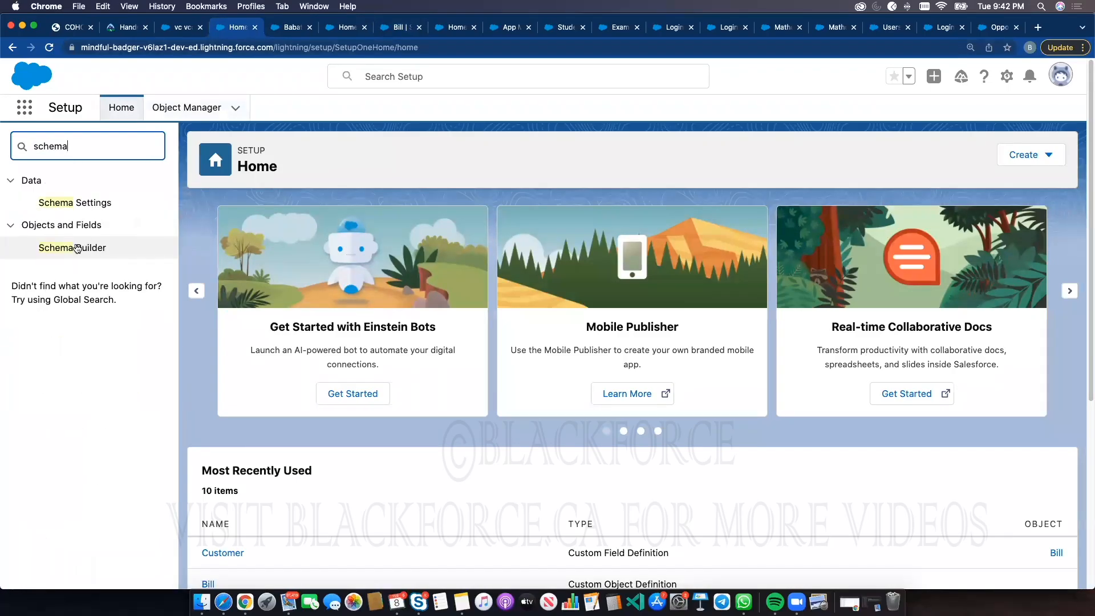
left_click(145, 252)
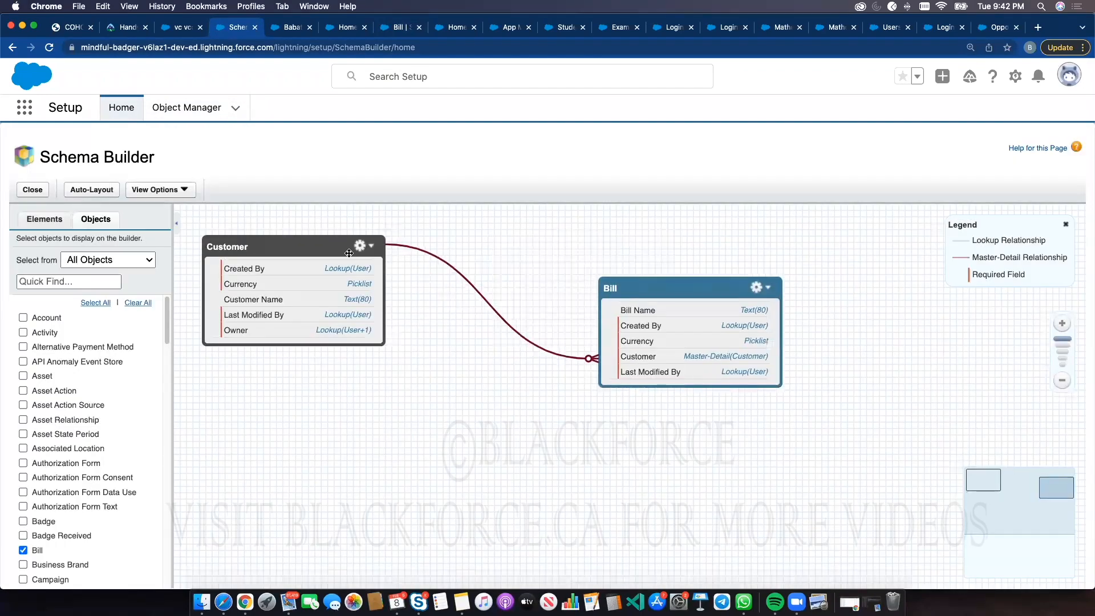
Rearrange the Customer and Bill boxes to show the Master-Detail relationship line linking them
left_click_drag(397, 266, 475, 281)
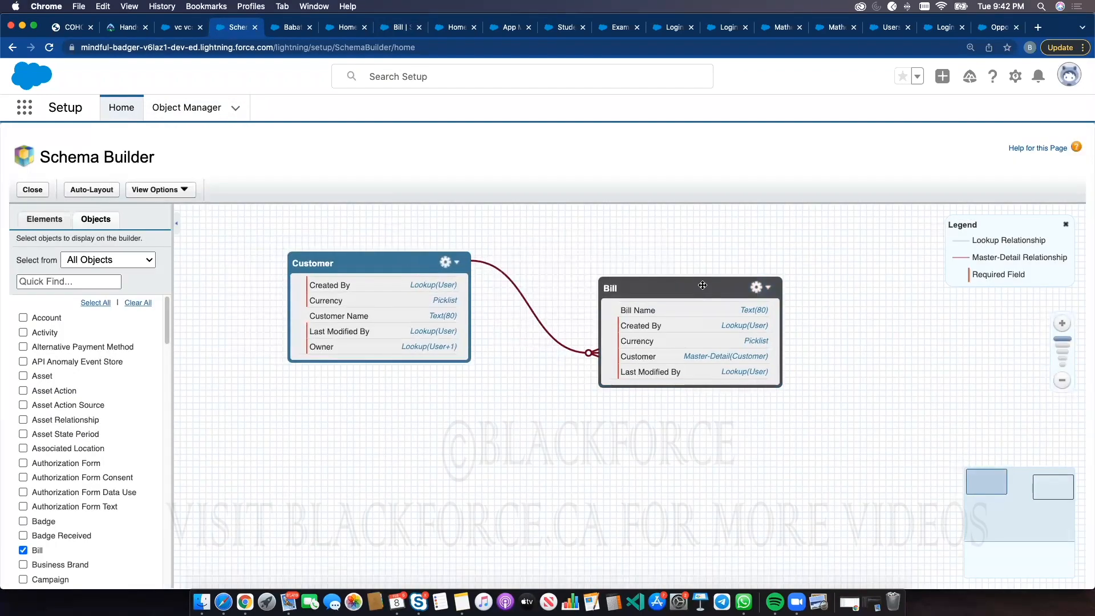
left_click_drag(700, 283, 712, 260)
left_click(406, 270)
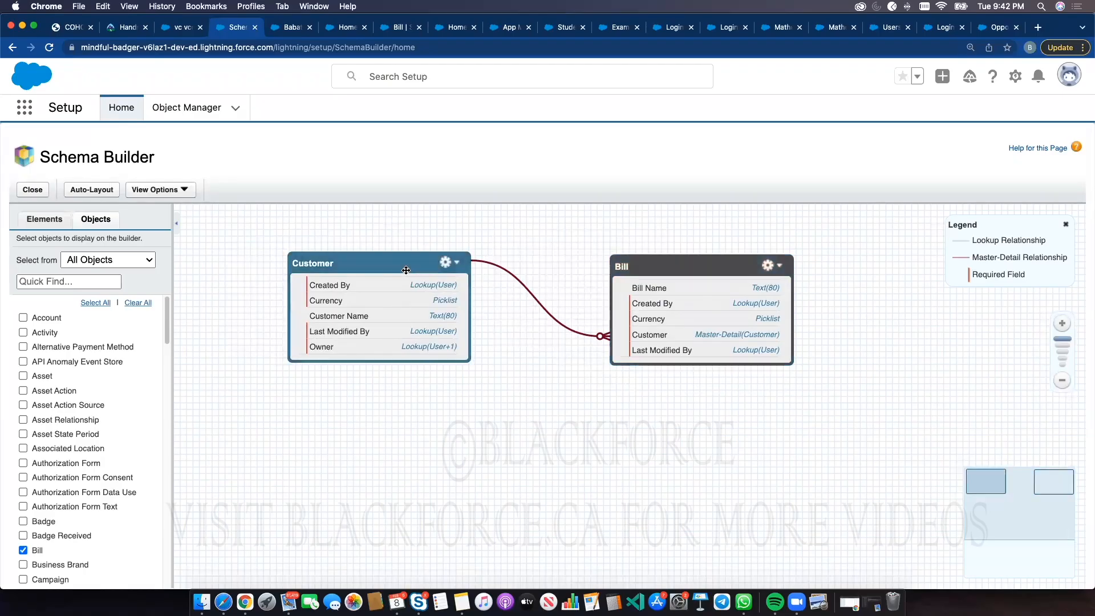
left_click(650, 265)
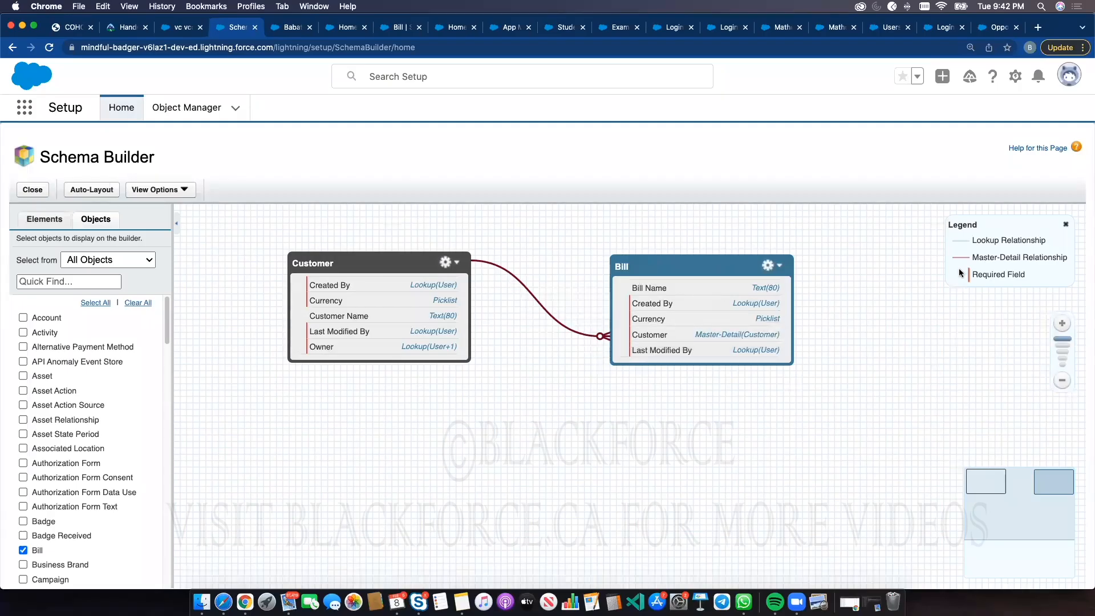
left_click_drag(976, 257, 1061, 257)
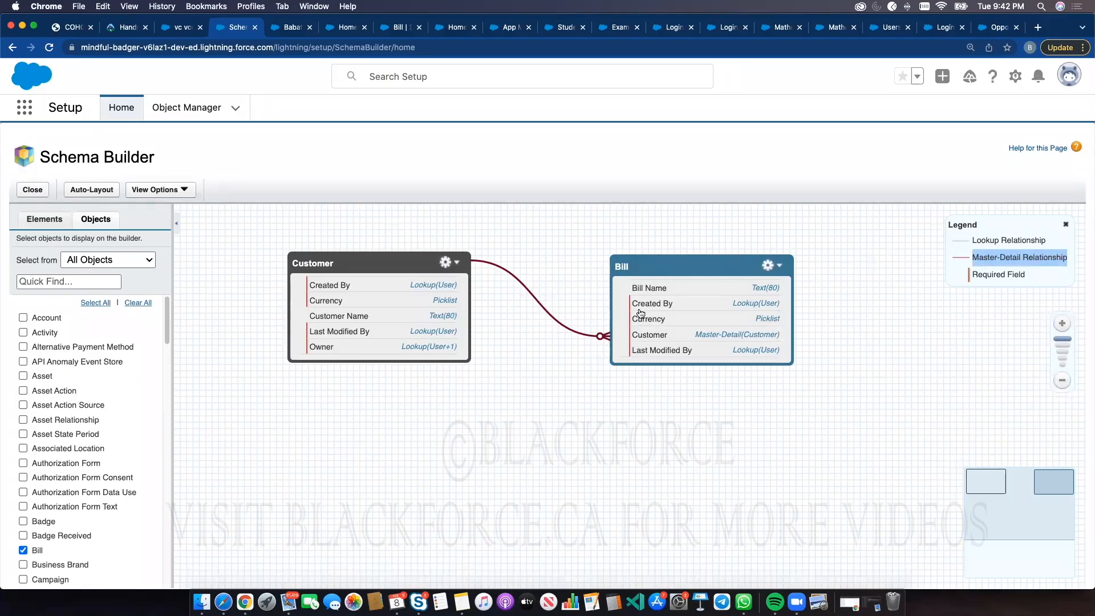
left_click_drag(379, 264, 378, 254)
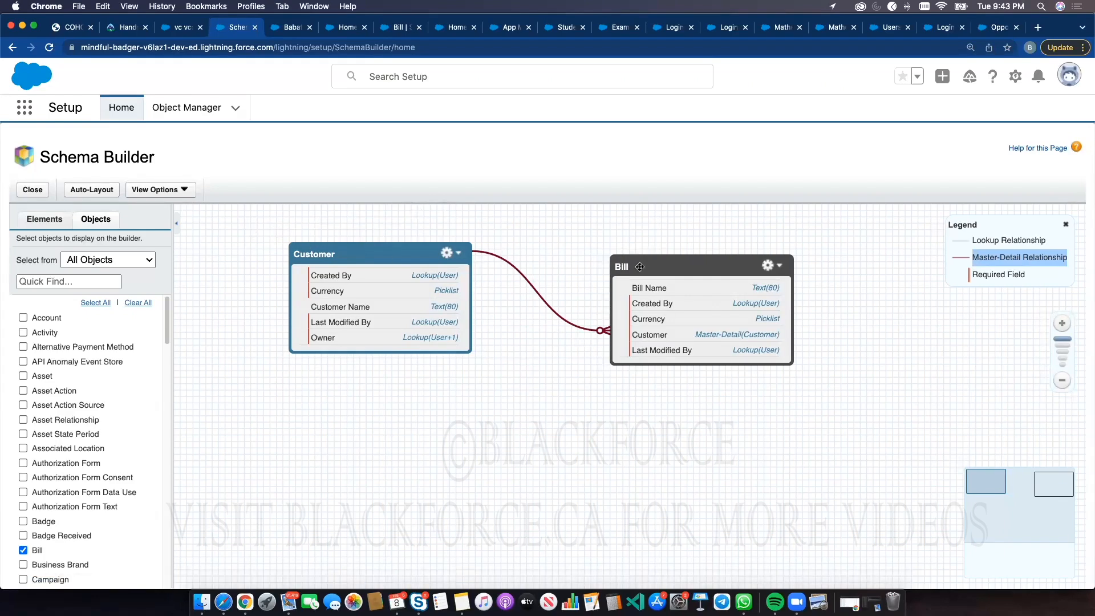
left_click_drag(567, 392, 635, 472)
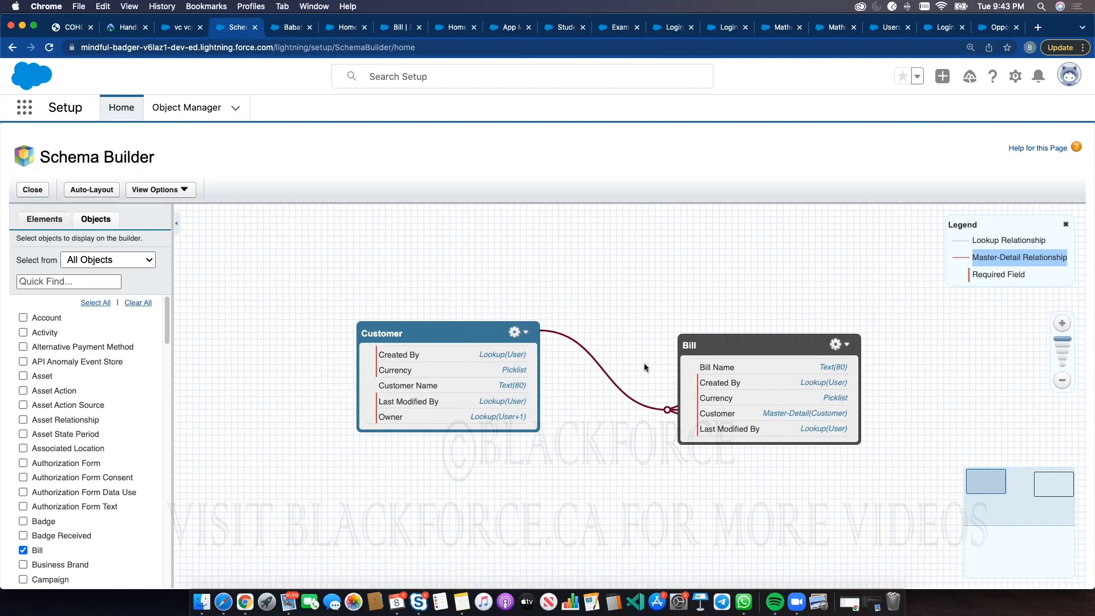
Browse the data types for a new custom field on Bill, trying Date, Date/Time and Picklist
mouse_move(650, 412)
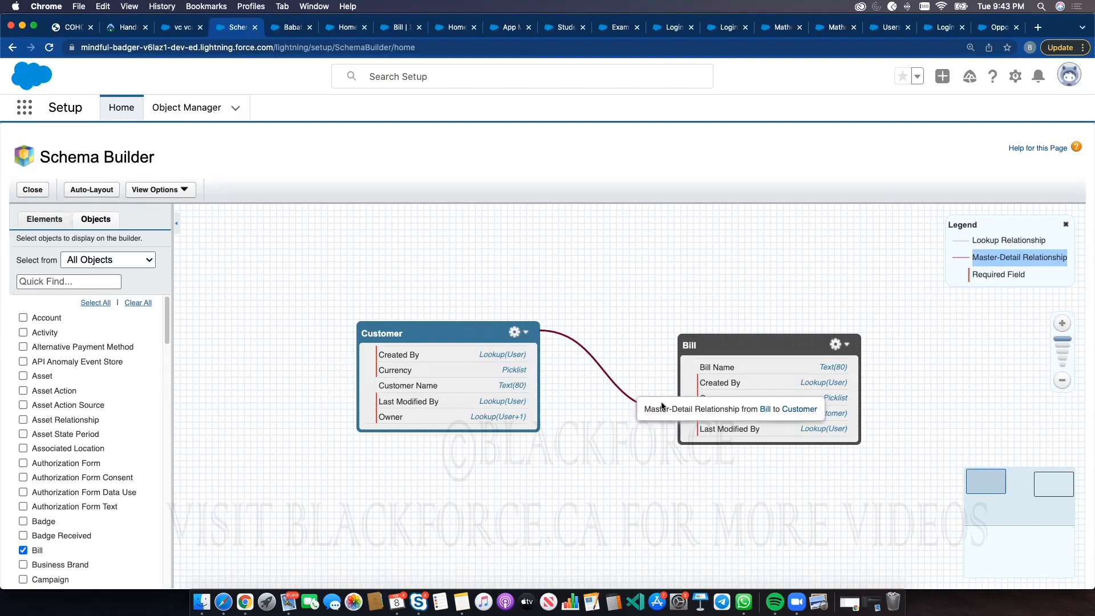
left_click(349, 27)
left_click(394, 27)
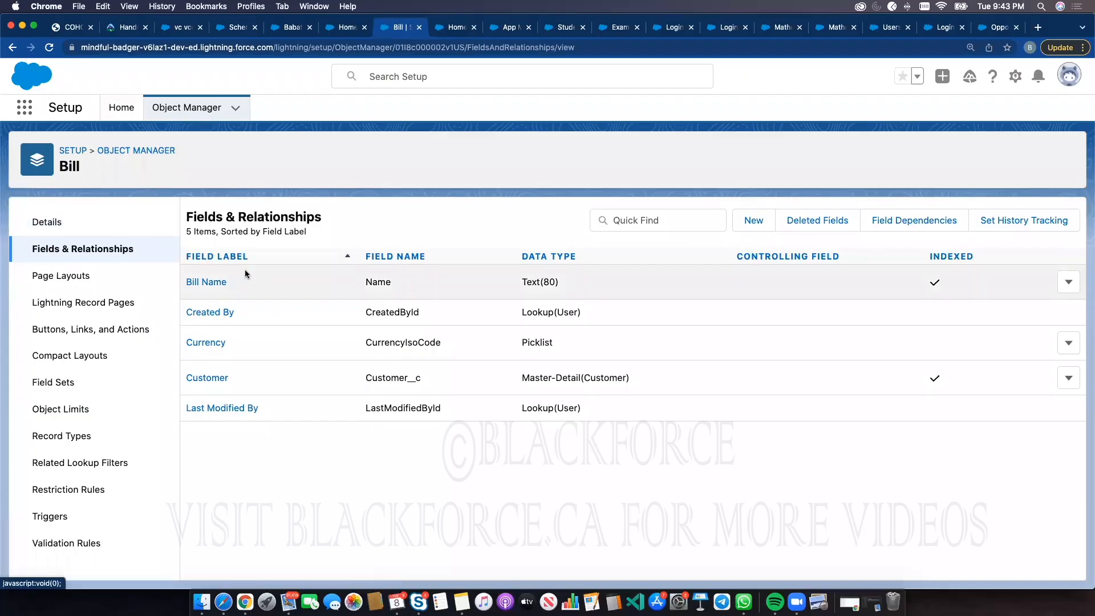
left_click(749, 222)
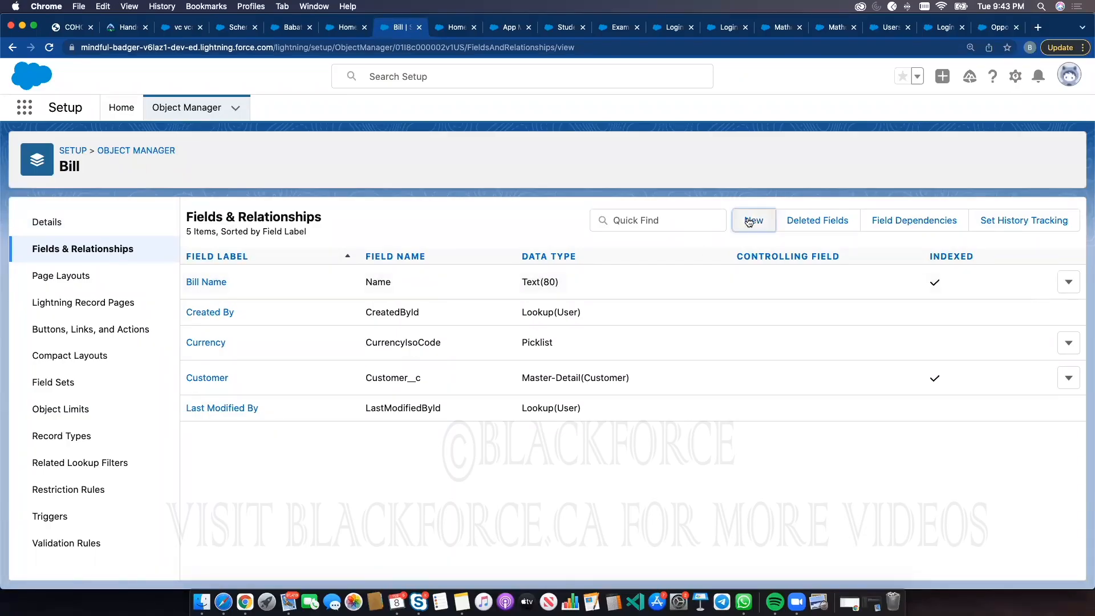
triple_click(229, 350)
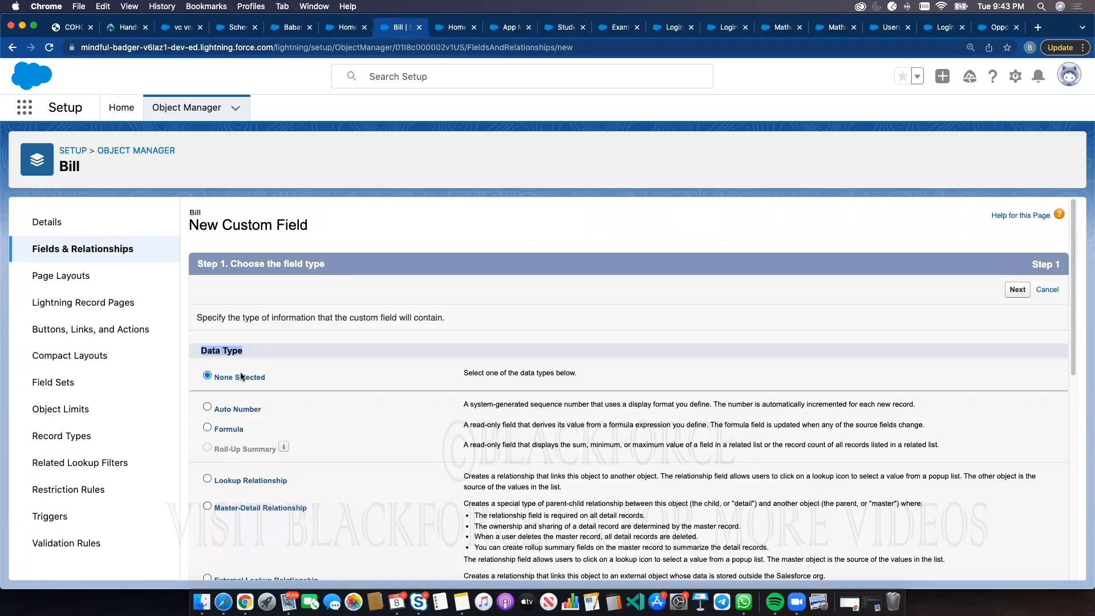
scroll(242, 411, "down", 3)
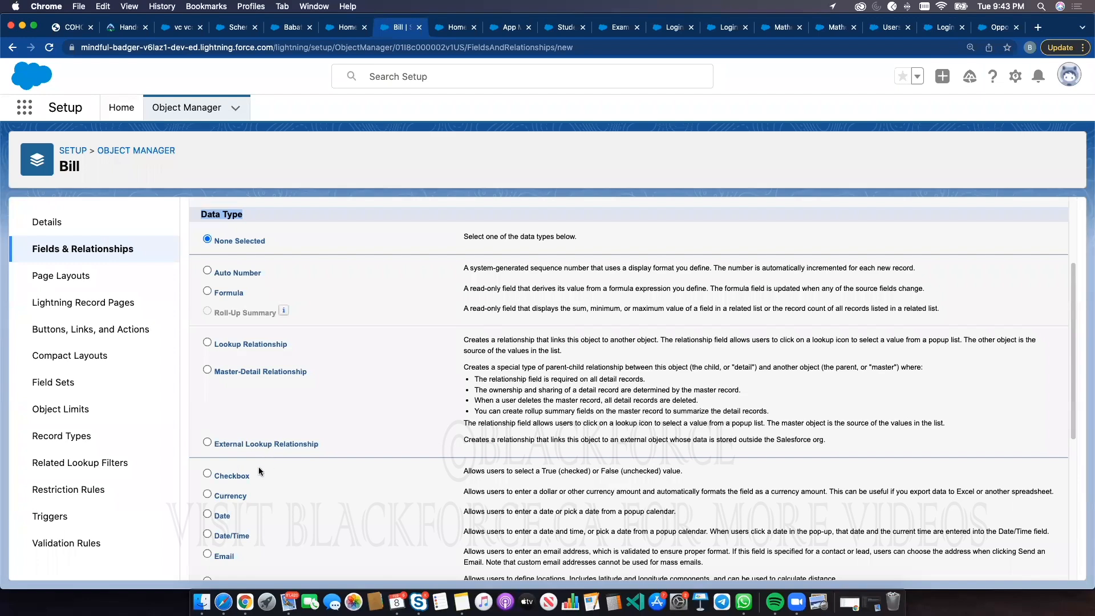
left_click_drag(226, 212, 230, 210)
left_click(217, 516)
left_click(240, 534)
scroll(306, 493, "down", 3)
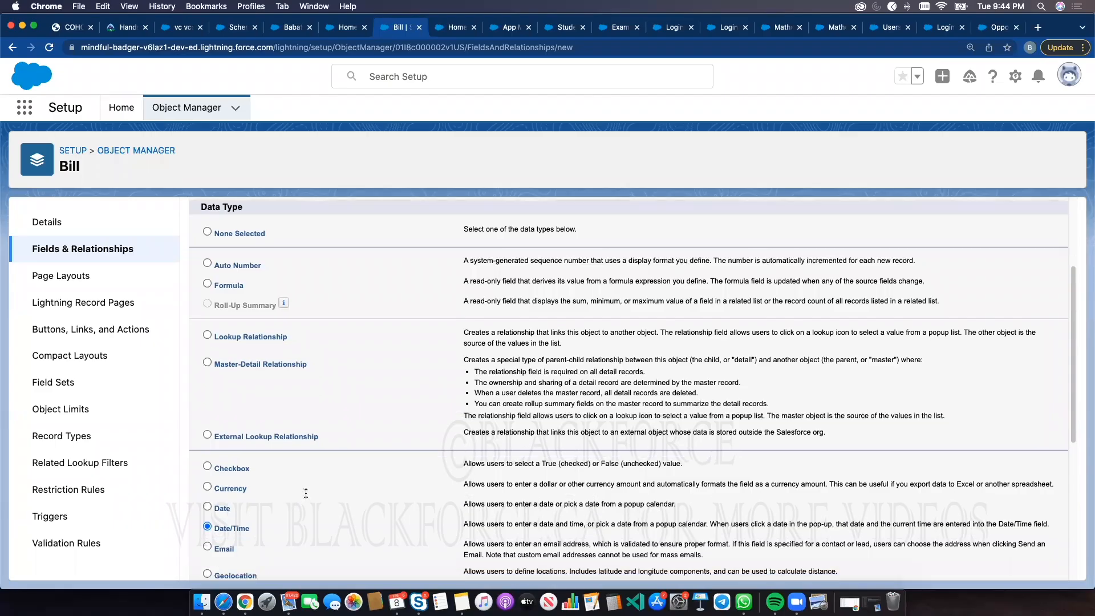
scroll(305, 494, "down", 6)
left_click(294, 457)
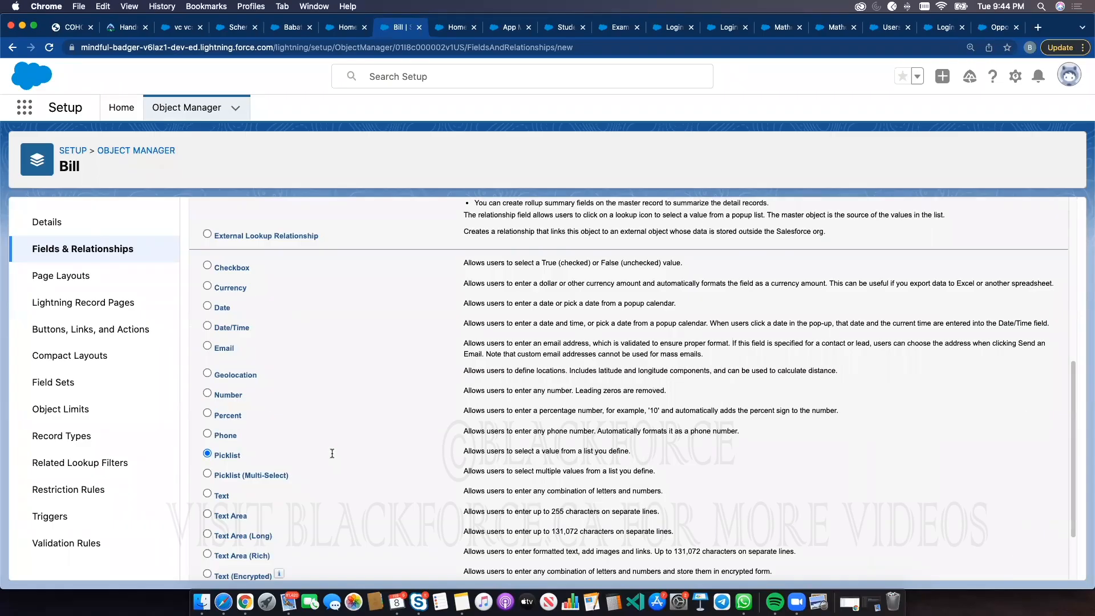
scroll(332, 454, "up", 4)
scroll(271, 434, "down", 6)
Open the Amazing Deal opportunity for editing and browse the values of its Stage picklist
left_click(351, 31)
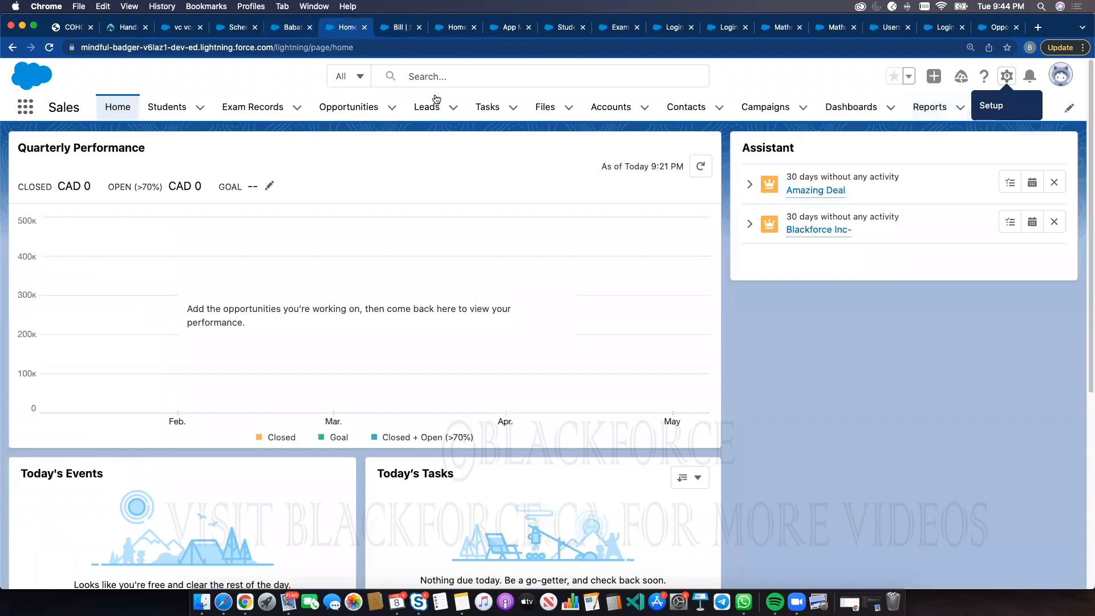
left_click(346, 111)
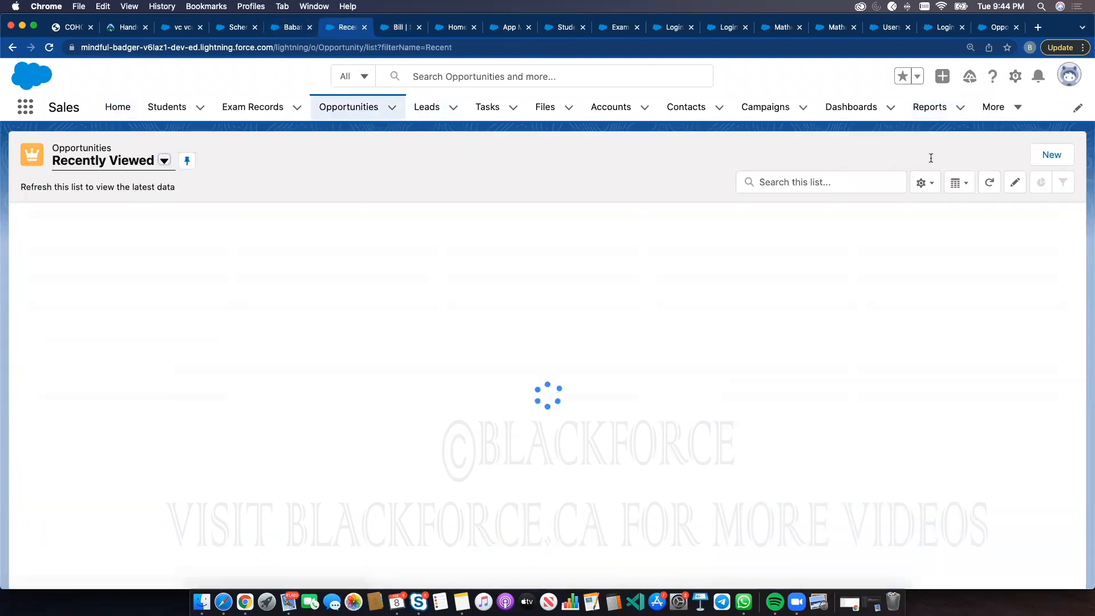
left_click(108, 237)
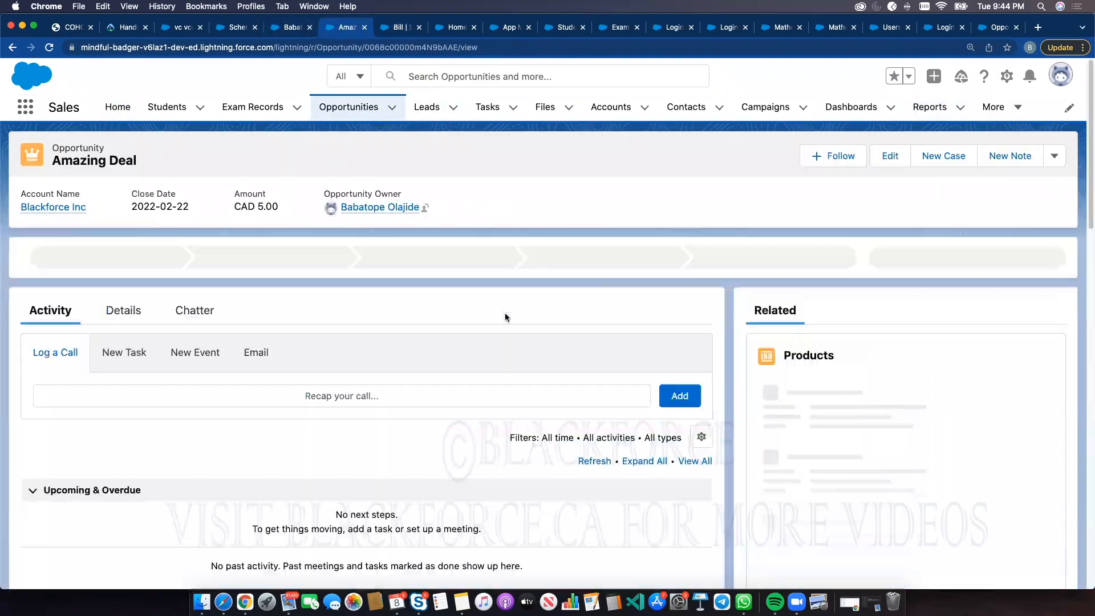
left_click(890, 156)
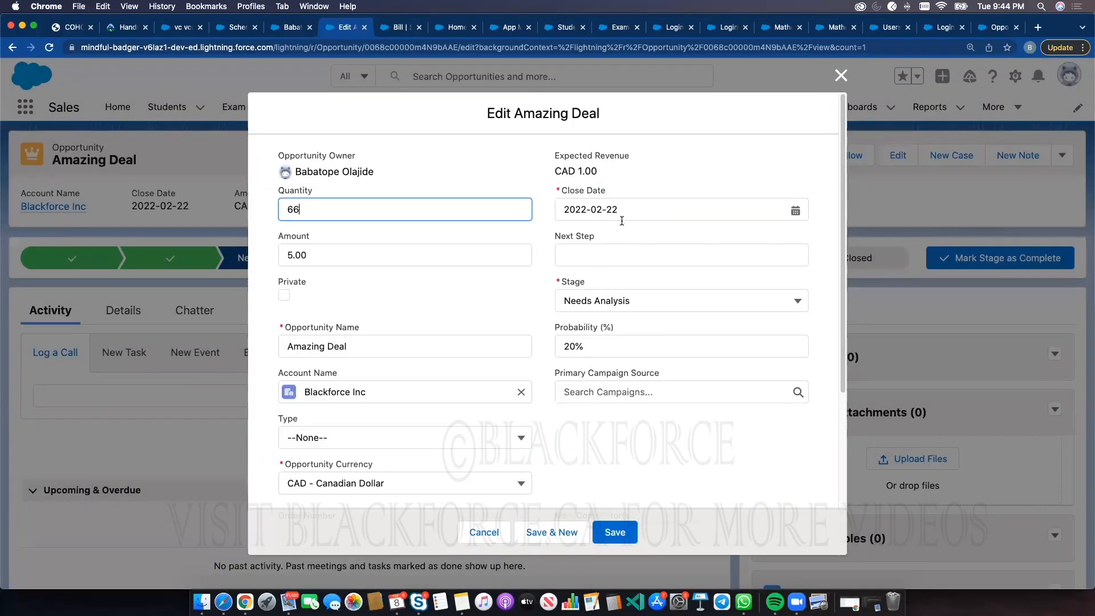
left_click(605, 301)
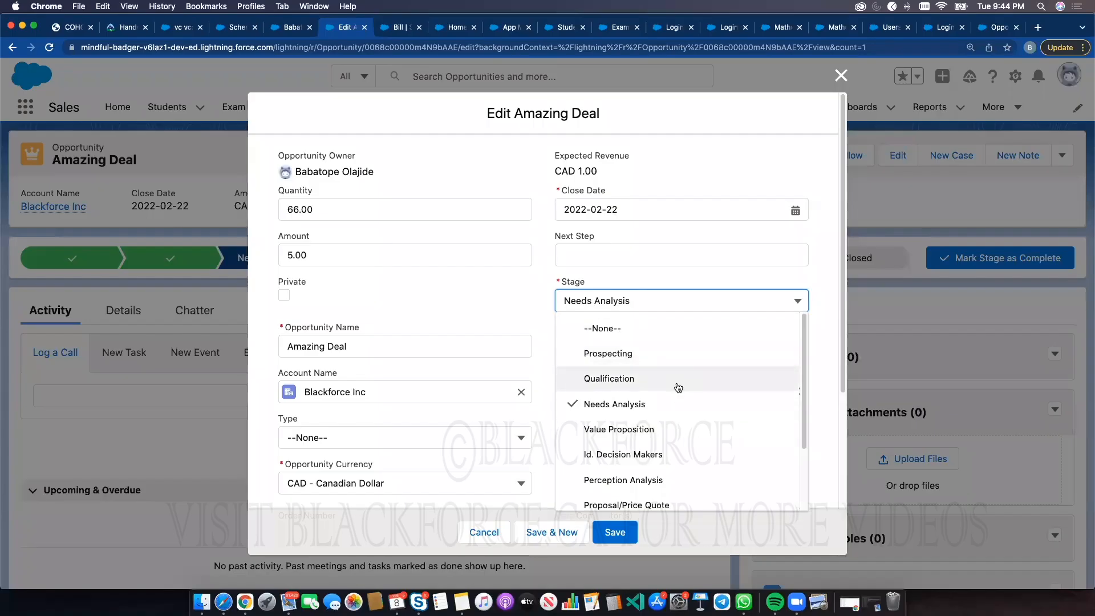
left_click_drag(803, 352, 789, 291)
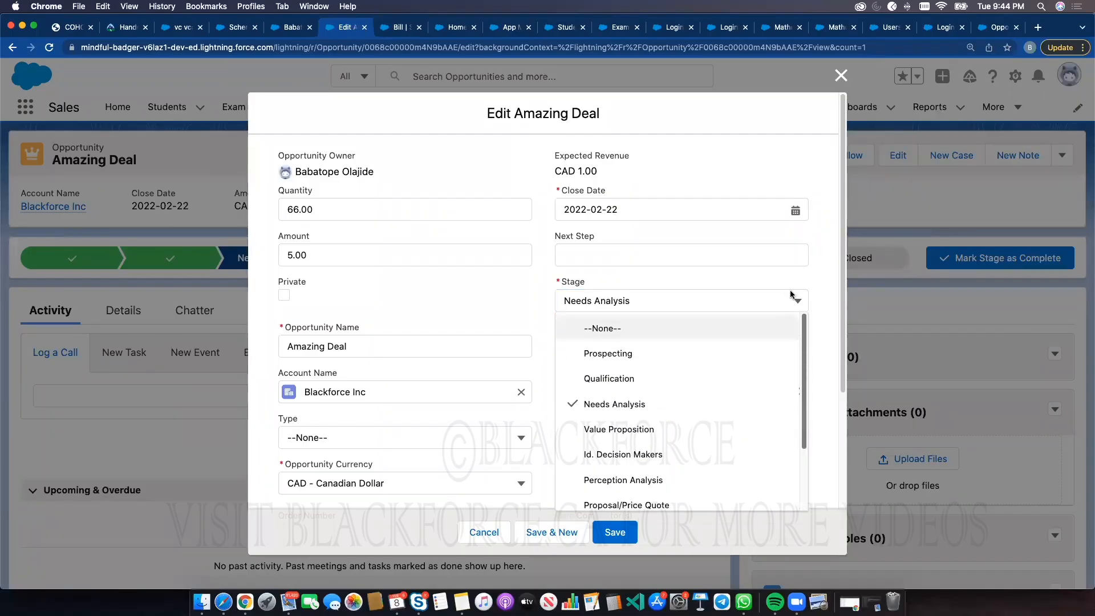
scroll(772, 399, "down", 3)
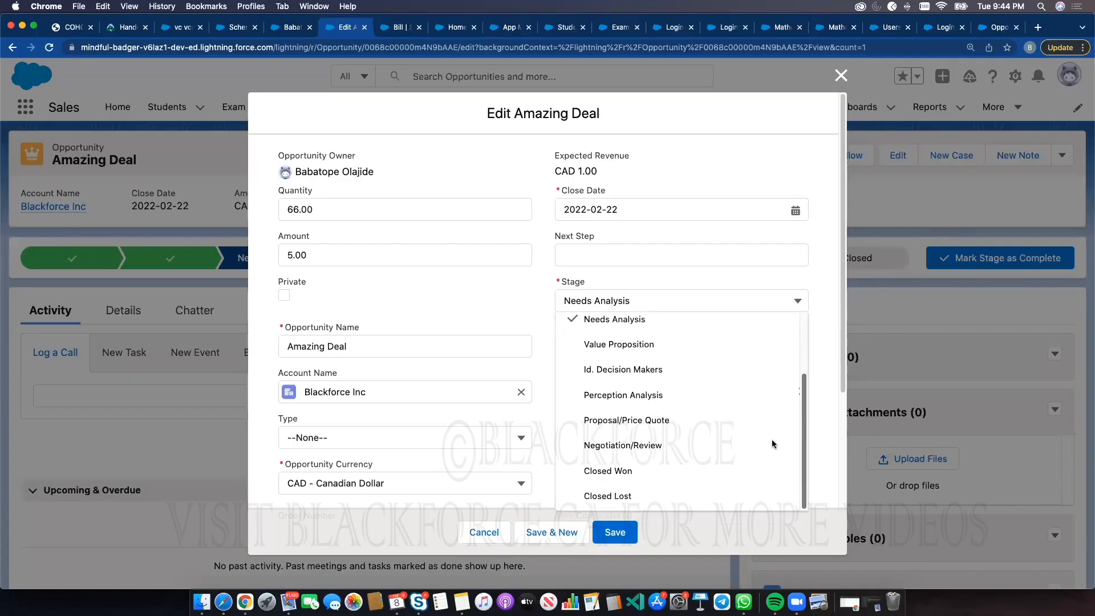
left_click(636, 320)
Replace the opportunity name with random characters and set the Stage to Prospecting
left_click(384, 28)
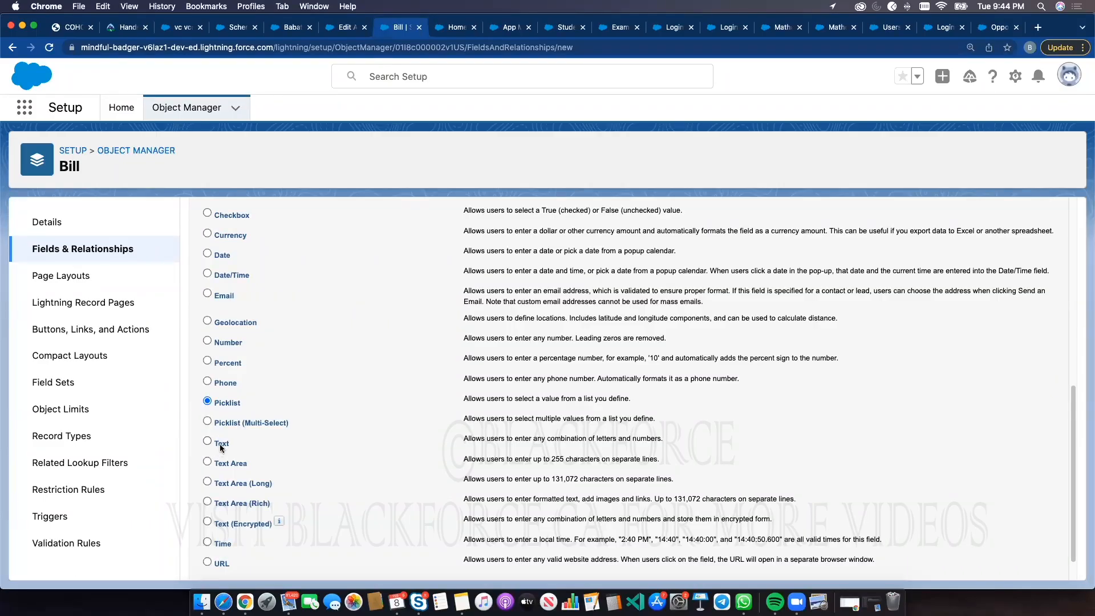
left_click(348, 27)
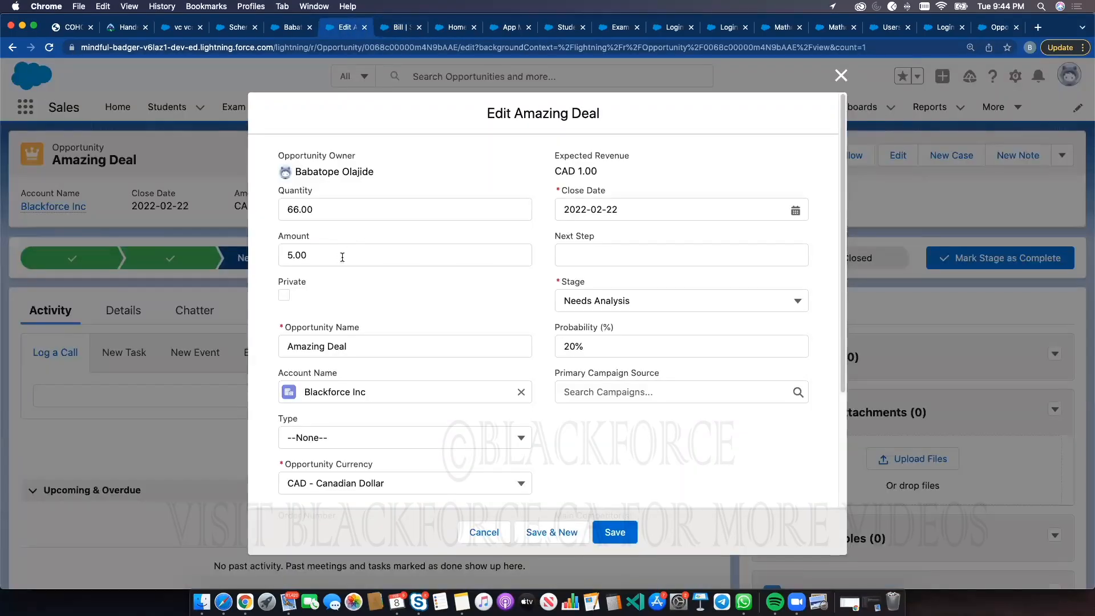
triple_click(346, 346)
type("dffdfdfddffdfdfdffdfdfdfdfddfdfgdfdfdf")
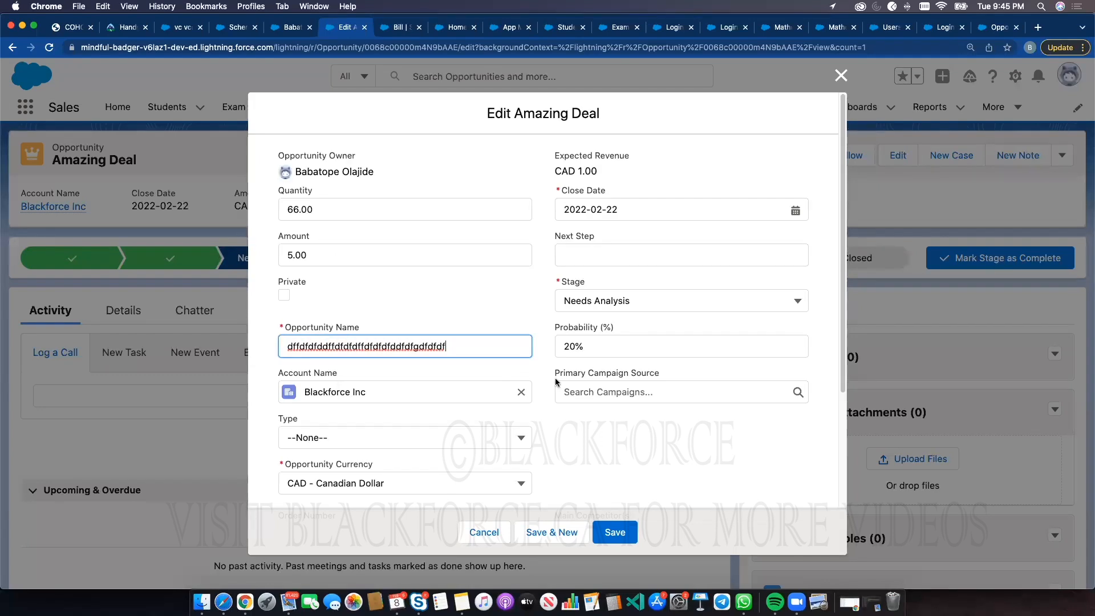
left_click(593, 301)
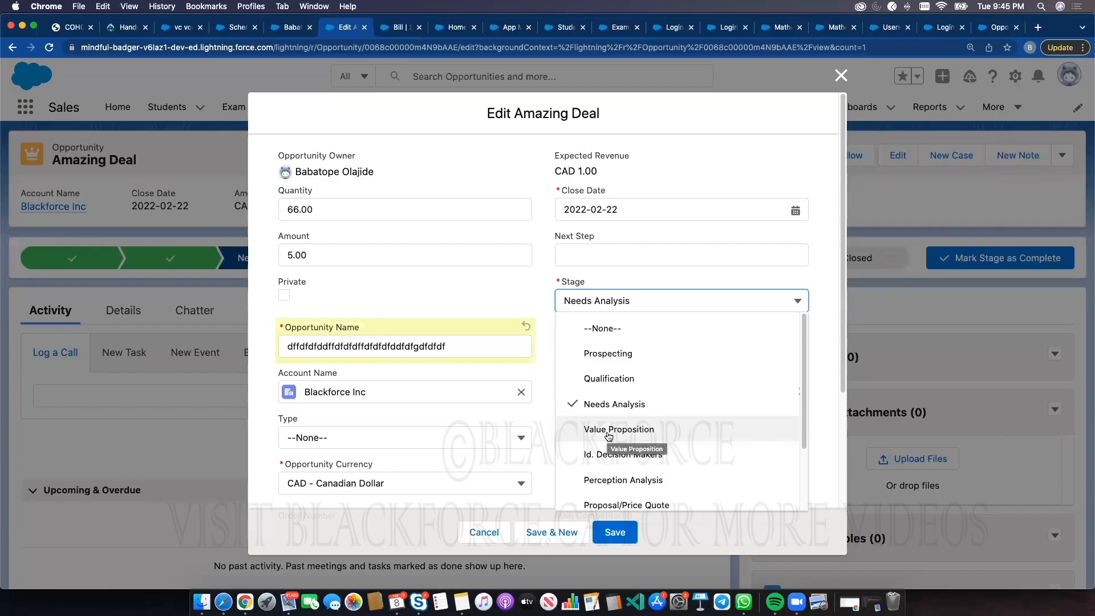
left_click(609, 356)
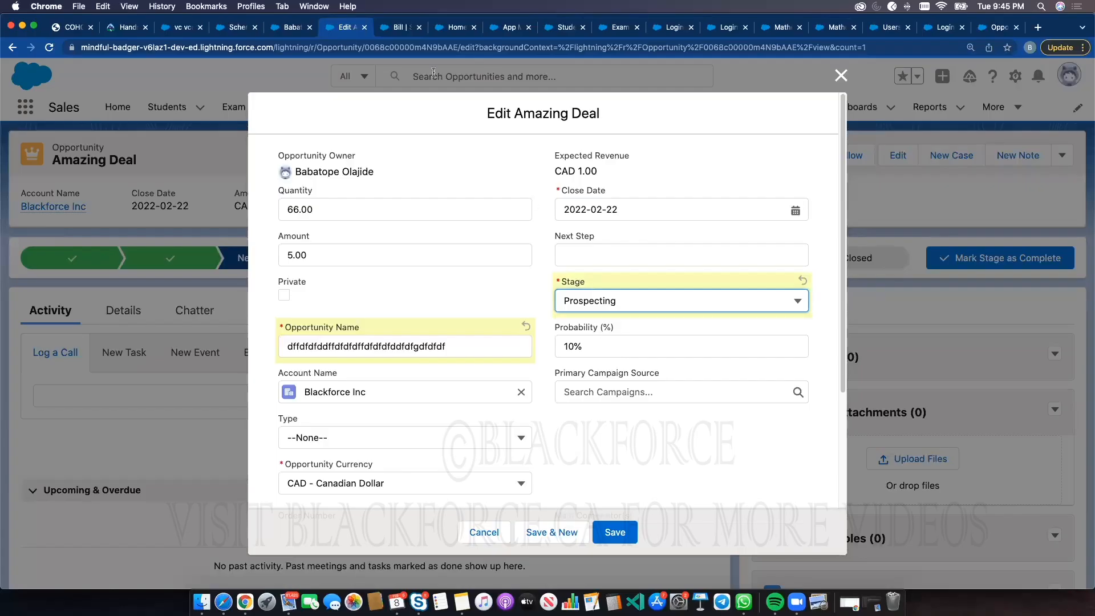
View the Bill object's record types and return to the Object Manager list
left_click(393, 28)
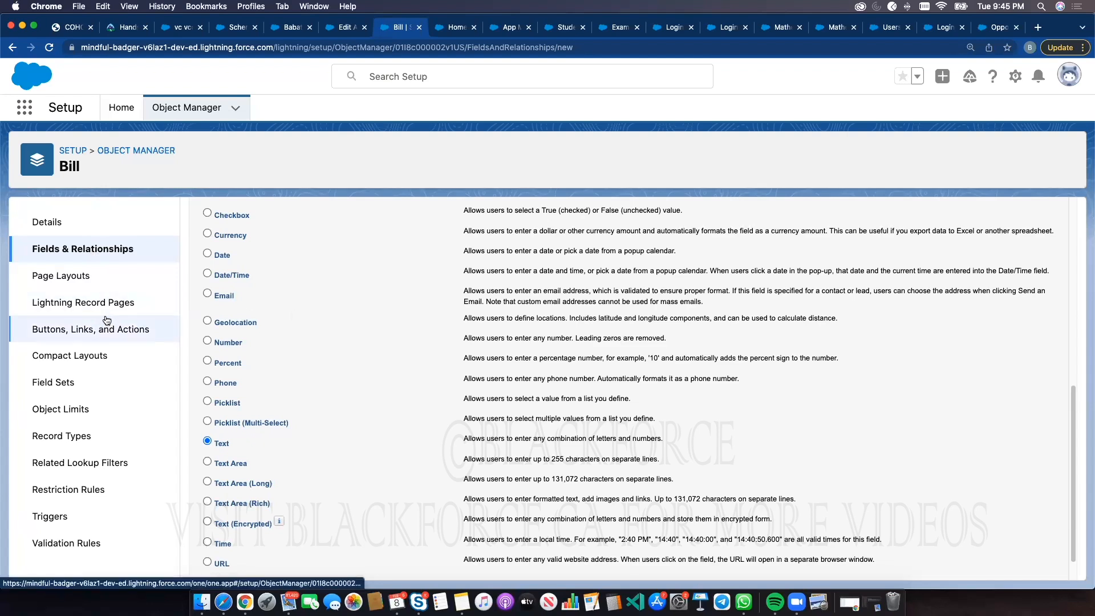
left_click(62, 437)
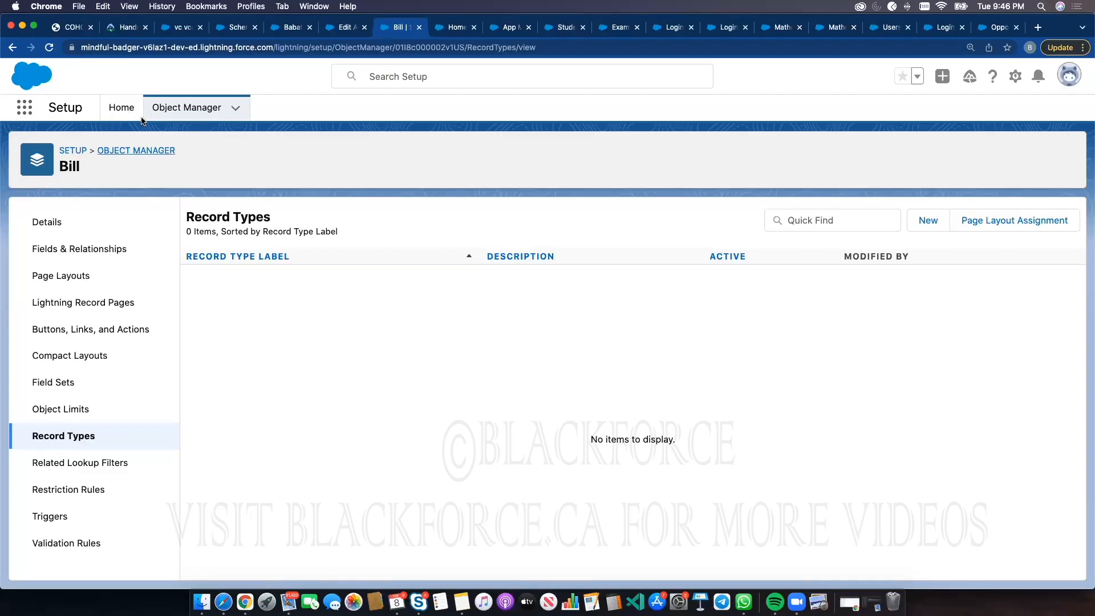
left_click(159, 109)
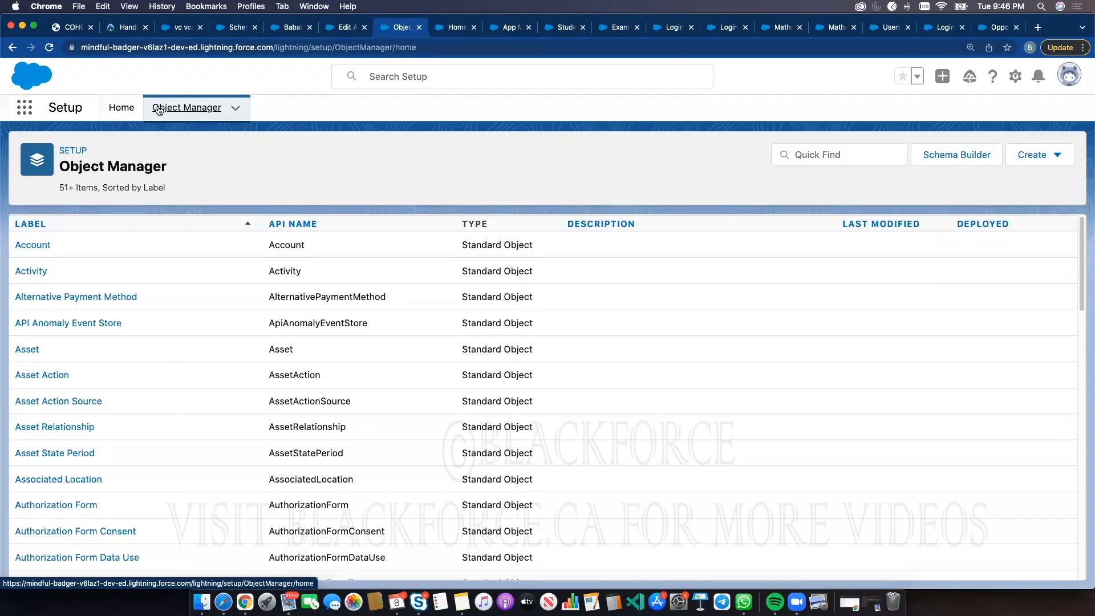
Find the Student object in Object Manager and start a new Roll-Up Summary custom field on it
left_click(289, 29)
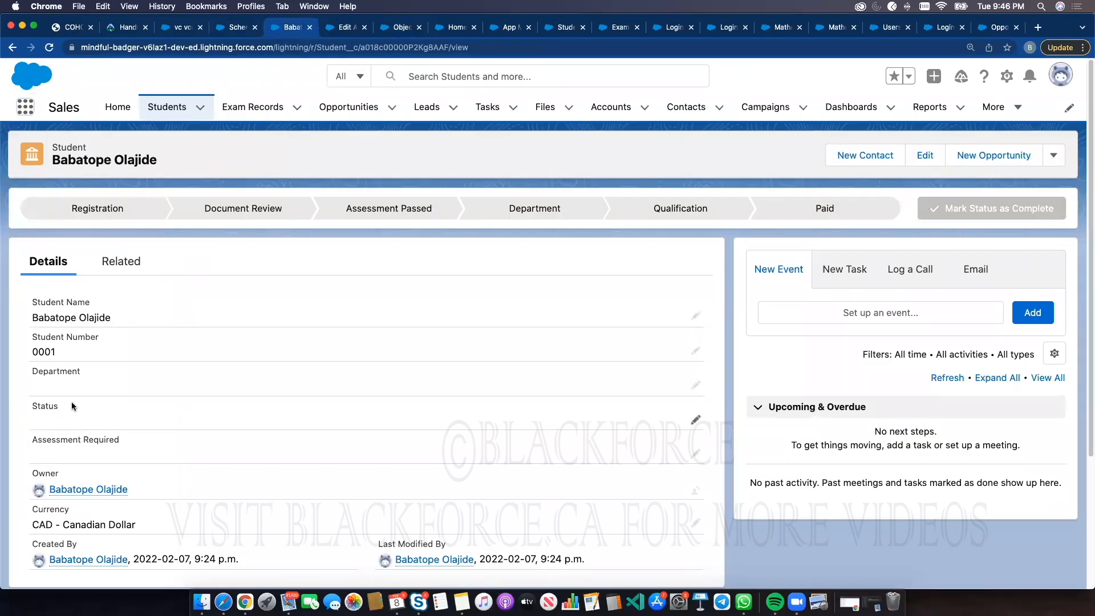
left_click(332, 28)
left_click(401, 27)
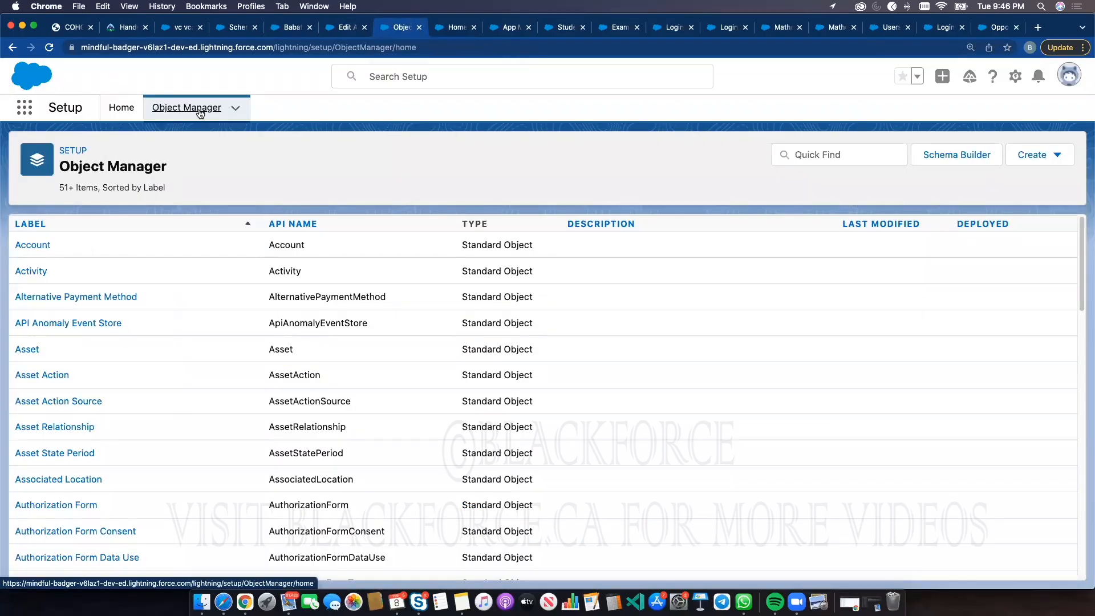
left_click(812, 154)
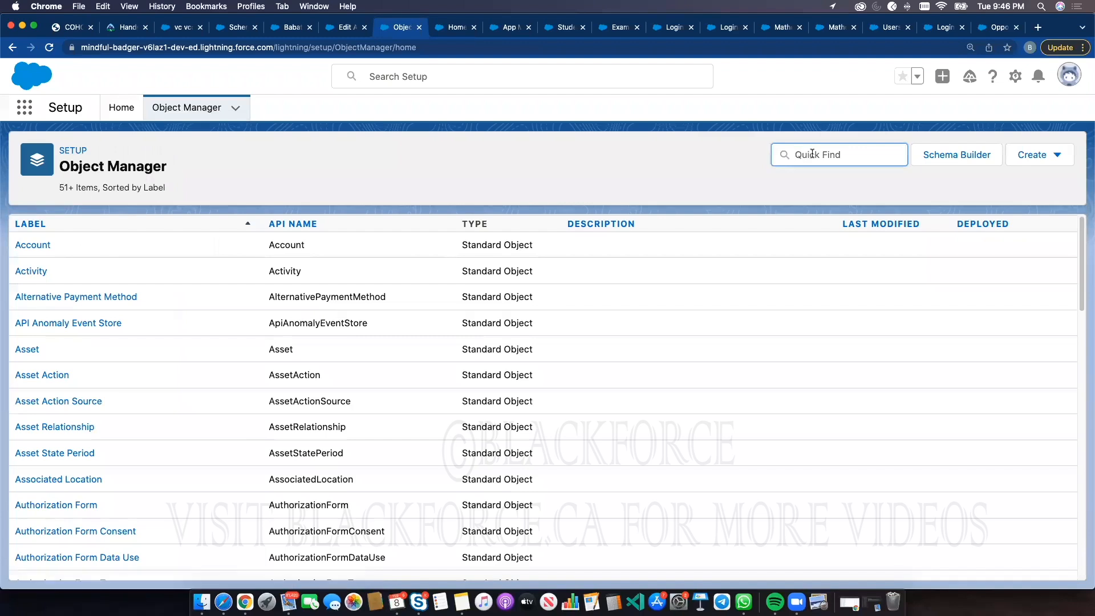
type("student")
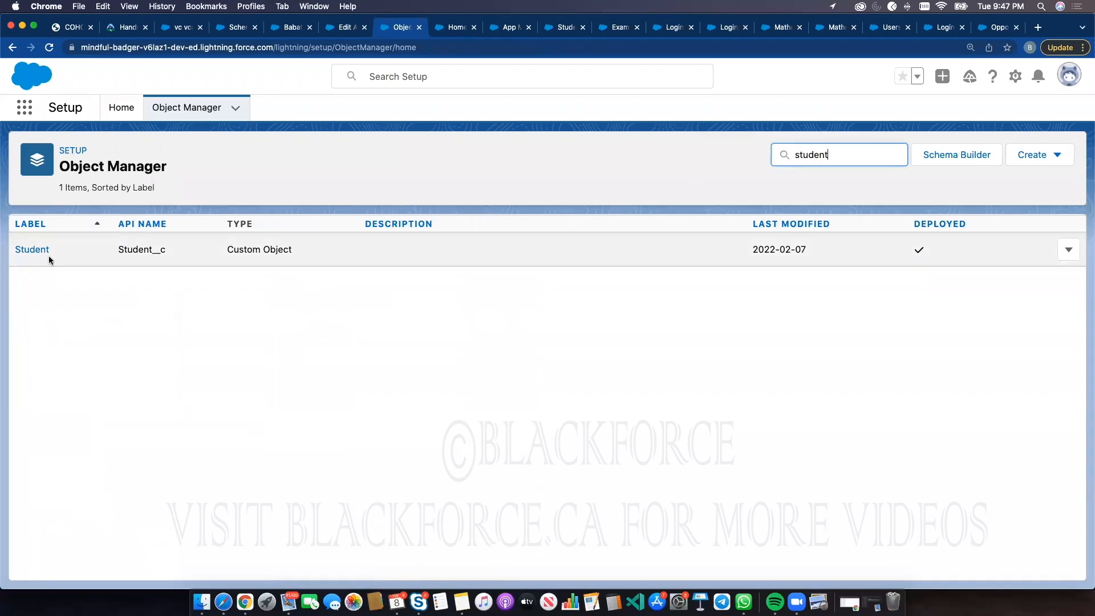
left_click(34, 251)
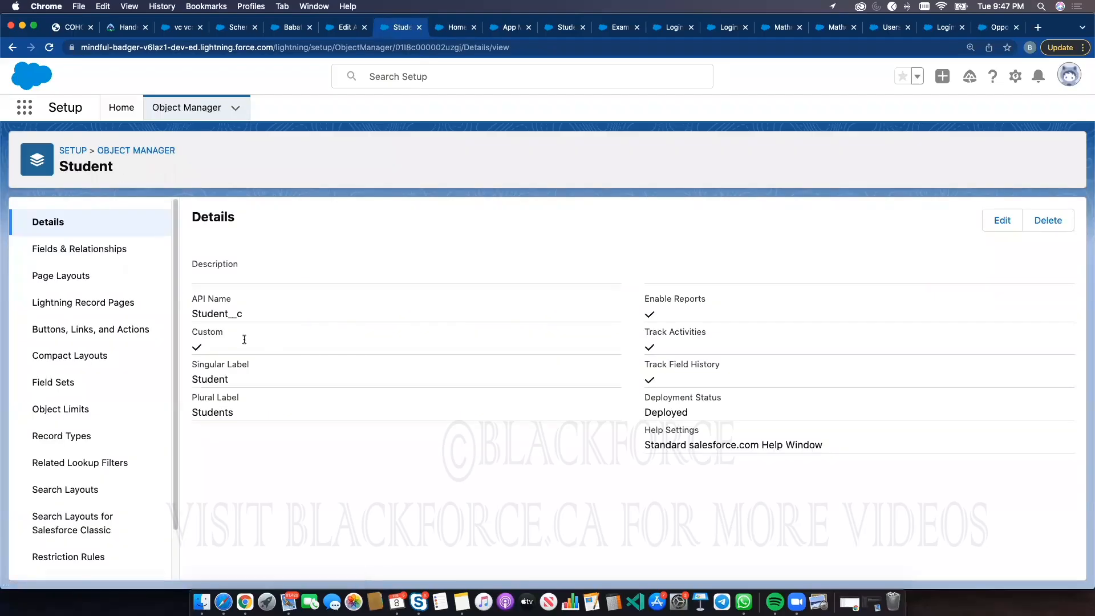
left_click(73, 251)
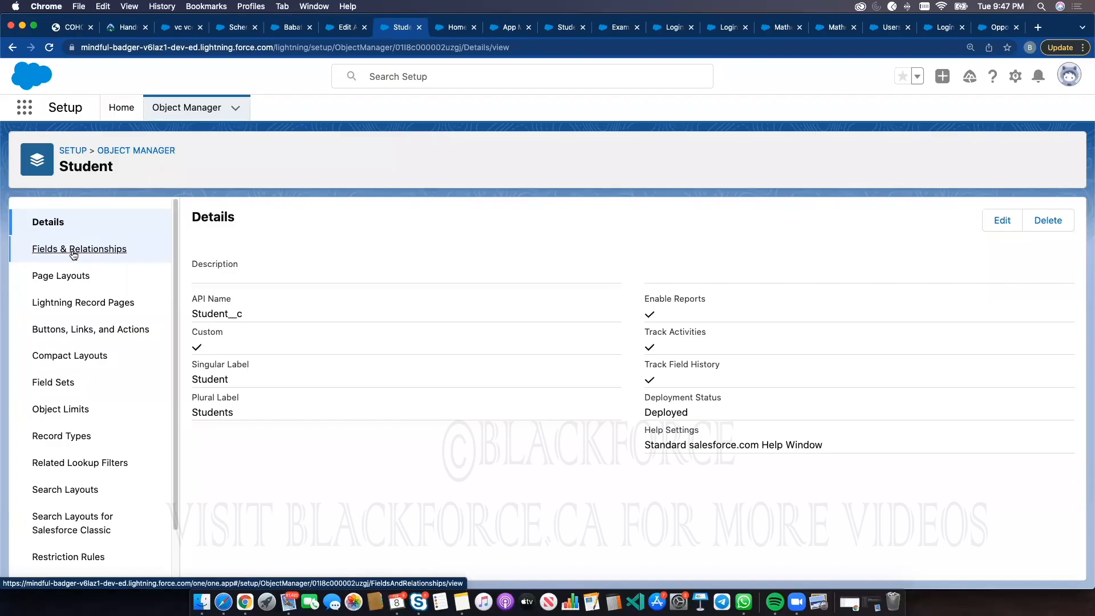
left_click(754, 221)
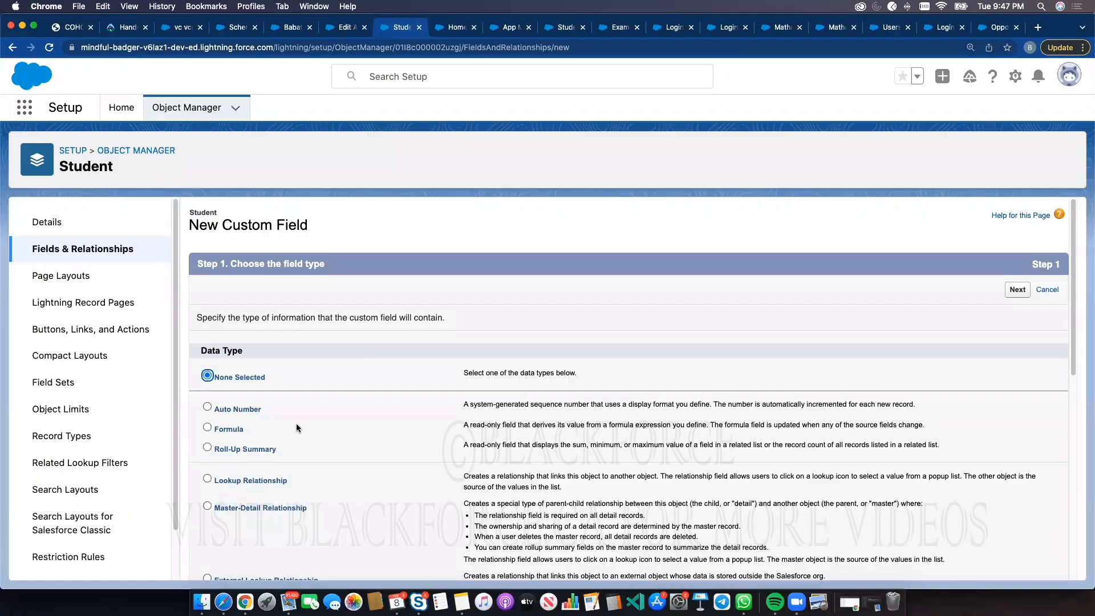
scroll(316, 429, "down", 1)
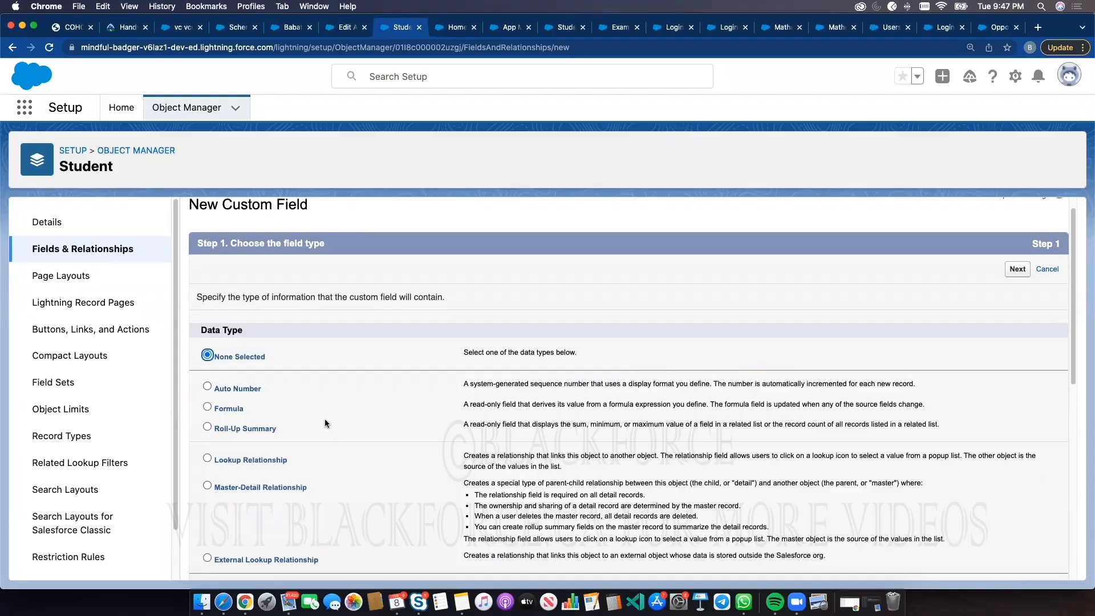
left_click(265, 428)
left_click(1018, 270)
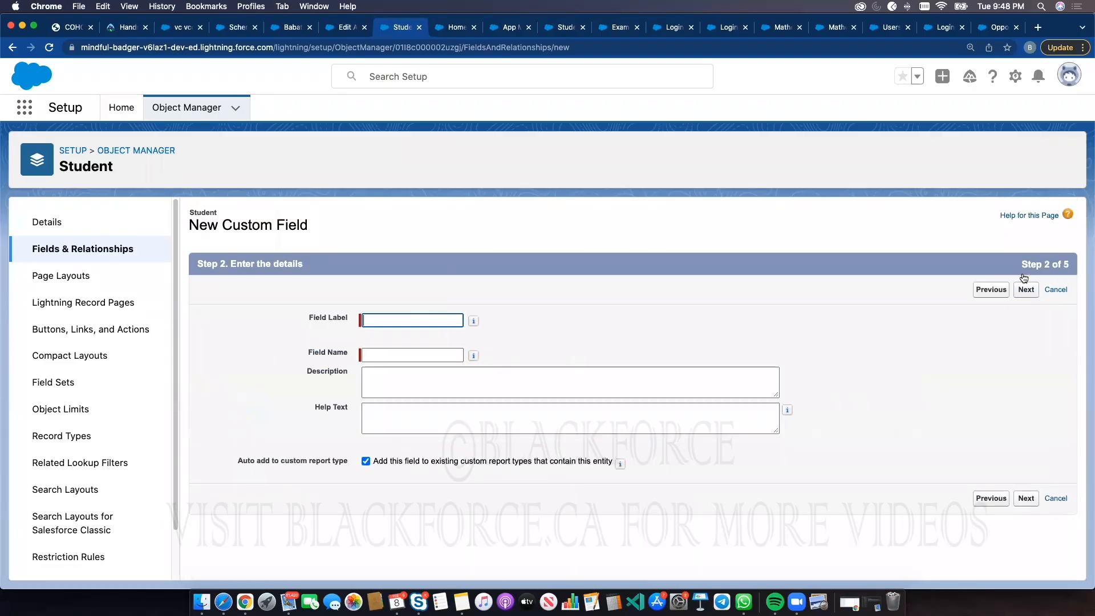
Label the field Total Student Grade, keep the generated field name, and continue
left_click(380, 319)
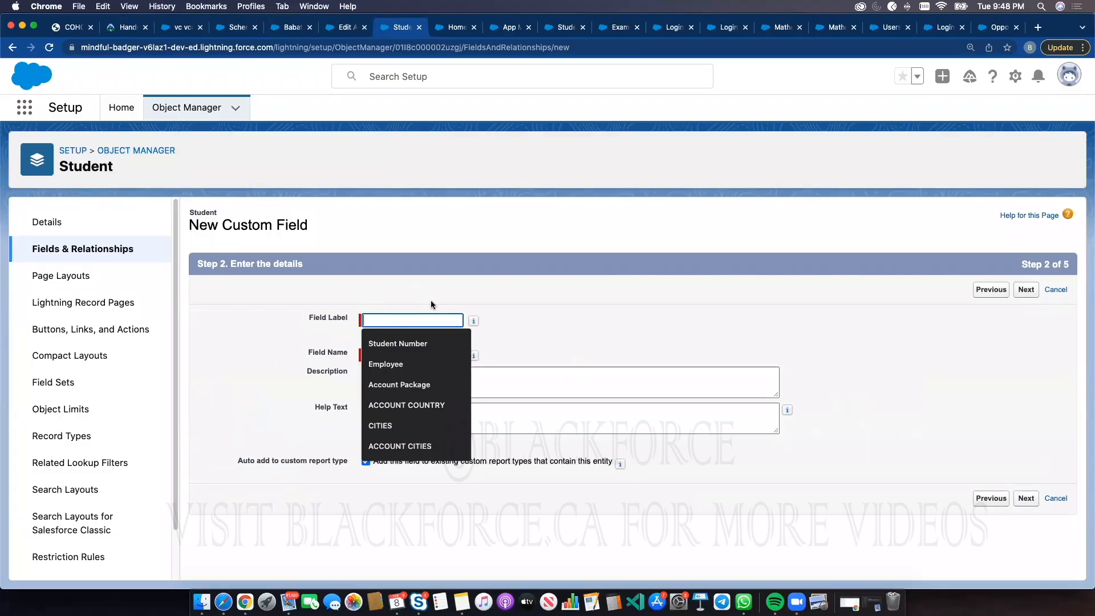
type("Total Student Grade")
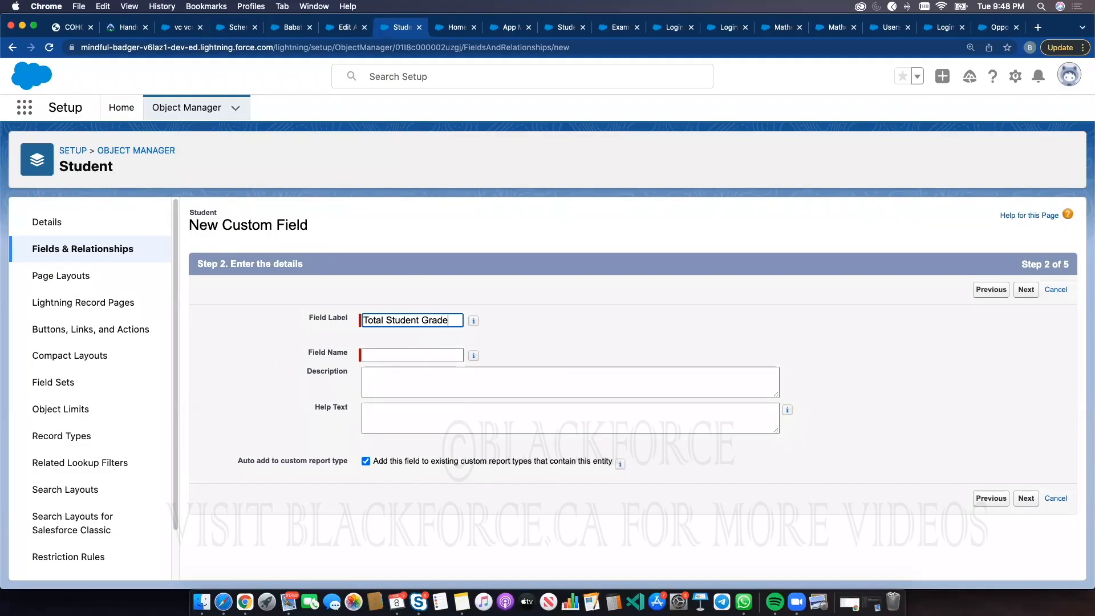
left_click(751, 319)
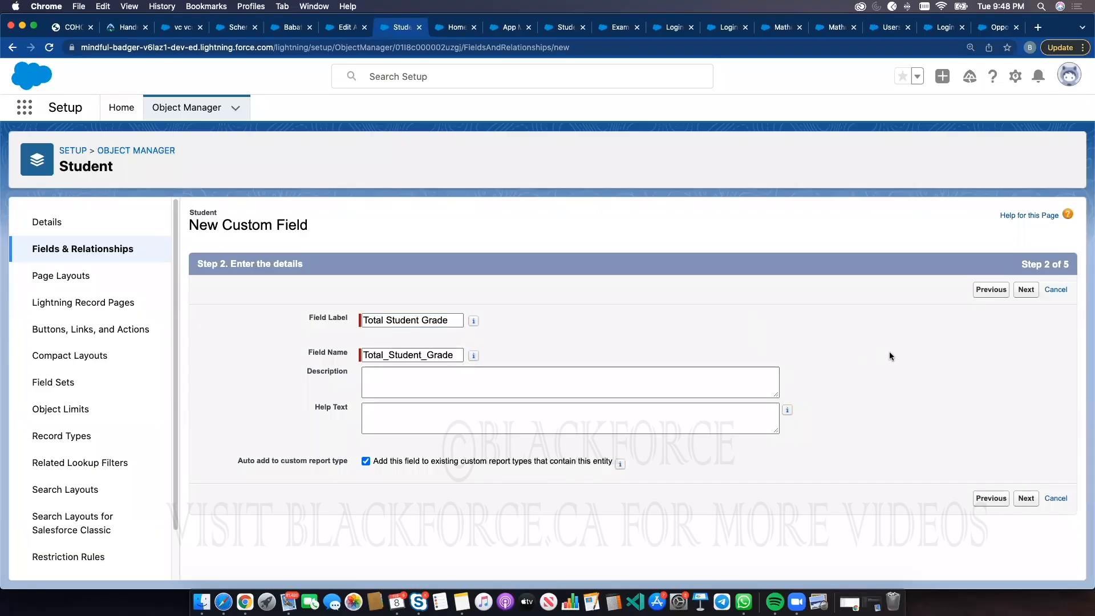
left_click(1025, 290)
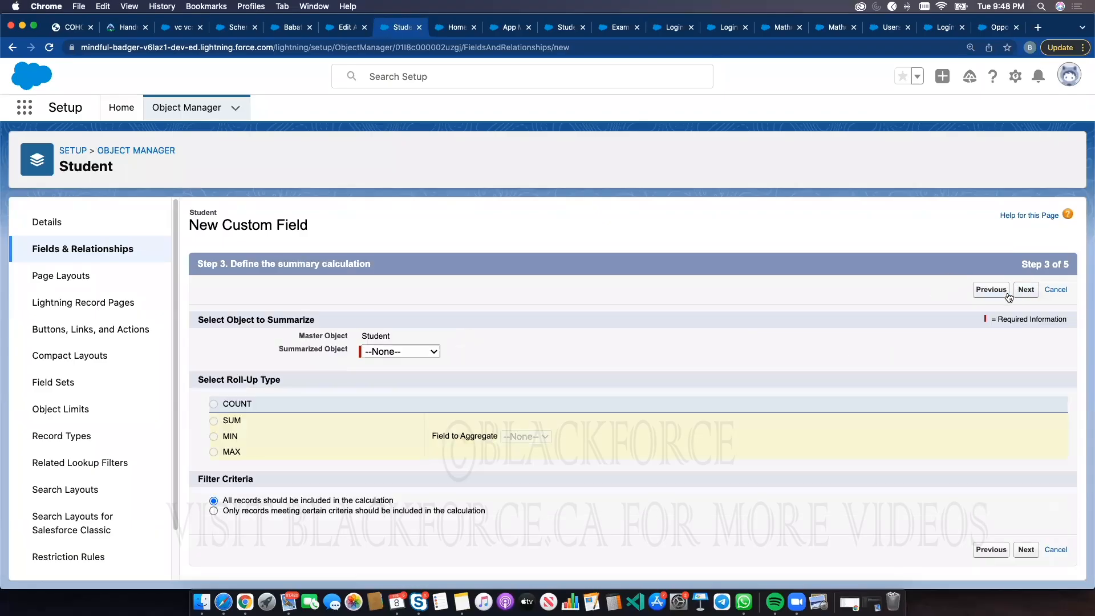
Define the roll-up as a SUM of Student Exam Grade from Exam Records, including all records
left_click(386, 354)
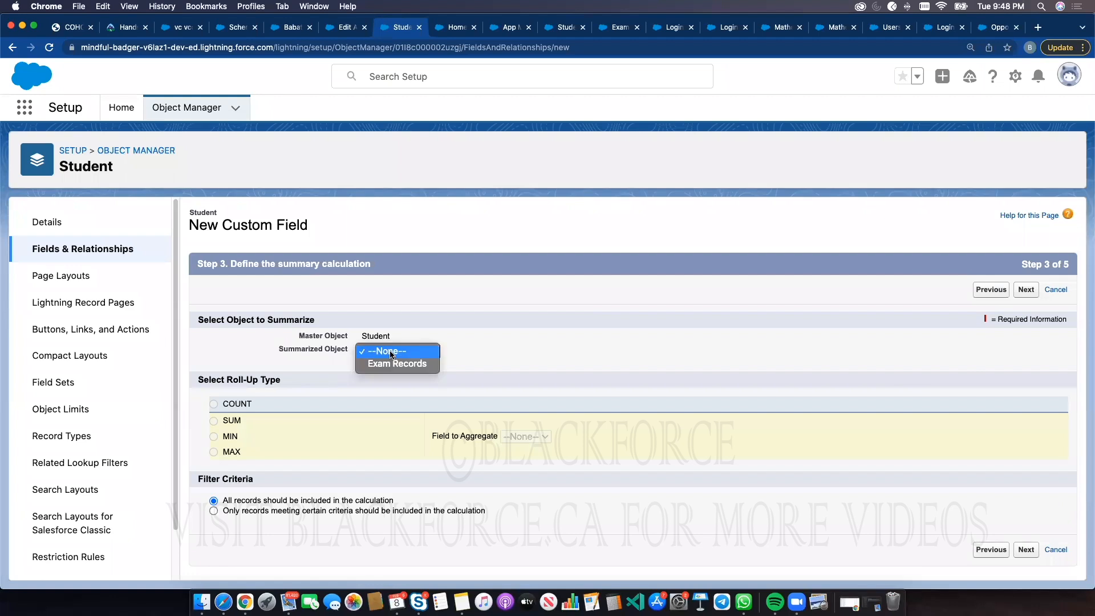
left_click(392, 364)
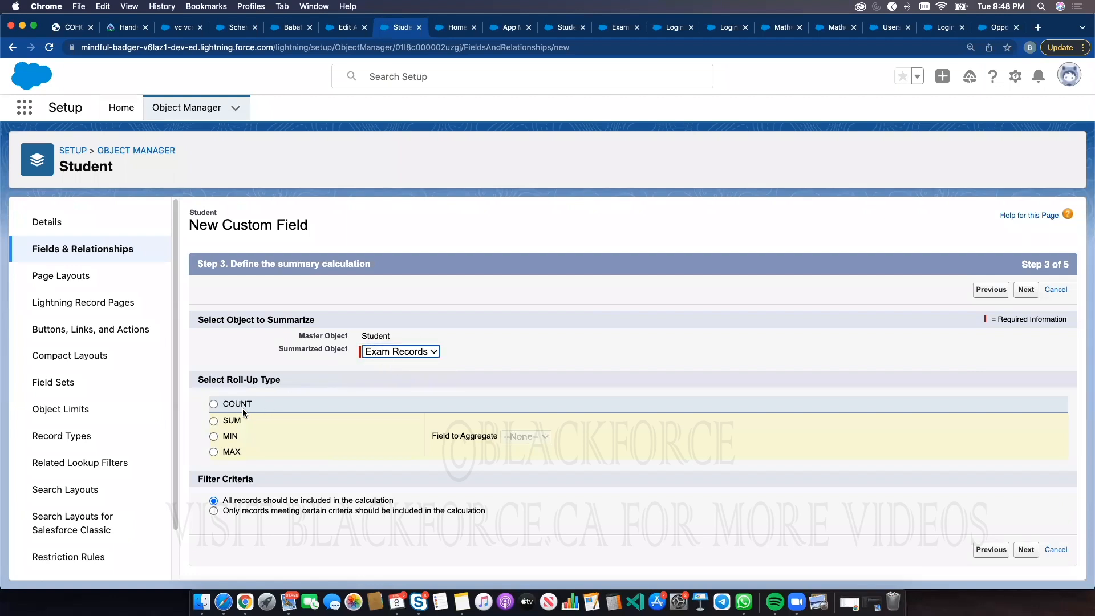
left_click(233, 421)
left_click(557, 438)
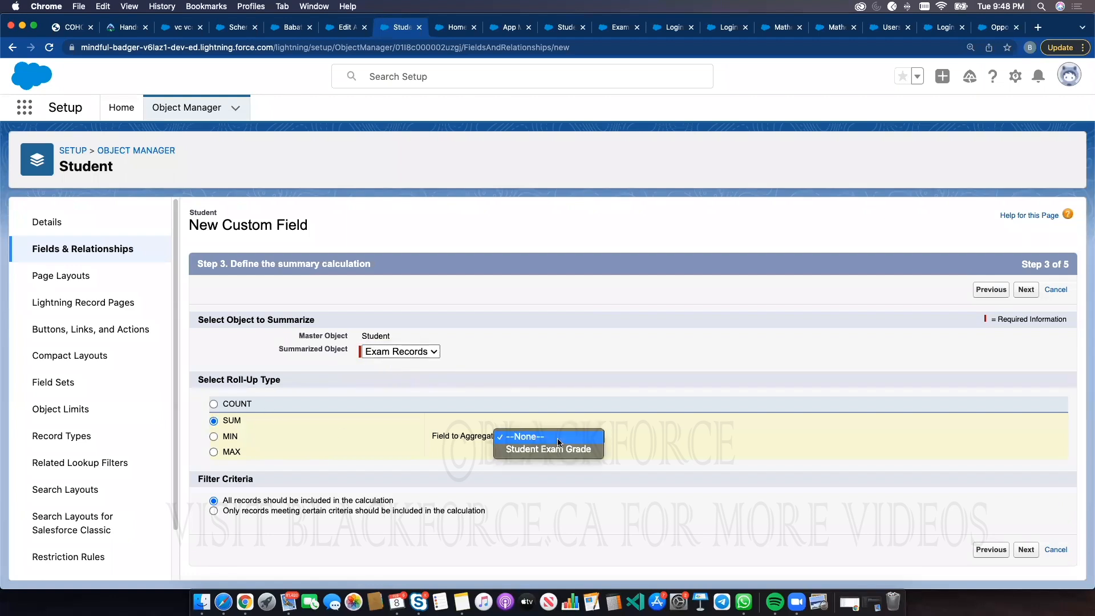
left_click(558, 449)
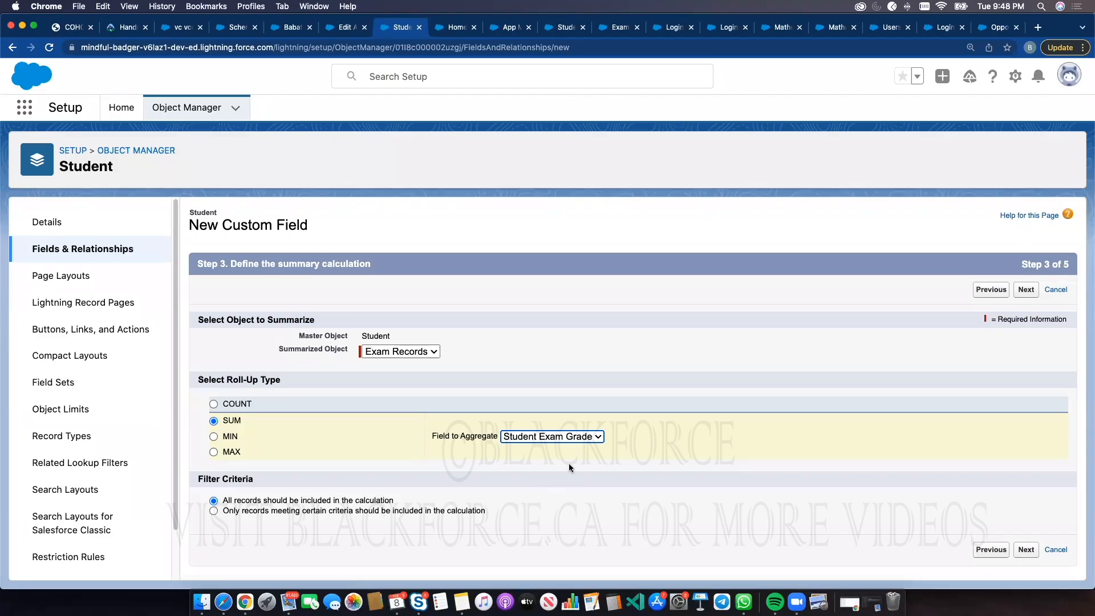
left_click(1024, 550)
Save the field with default field security and reload the student record to view it
left_click(1018, 289)
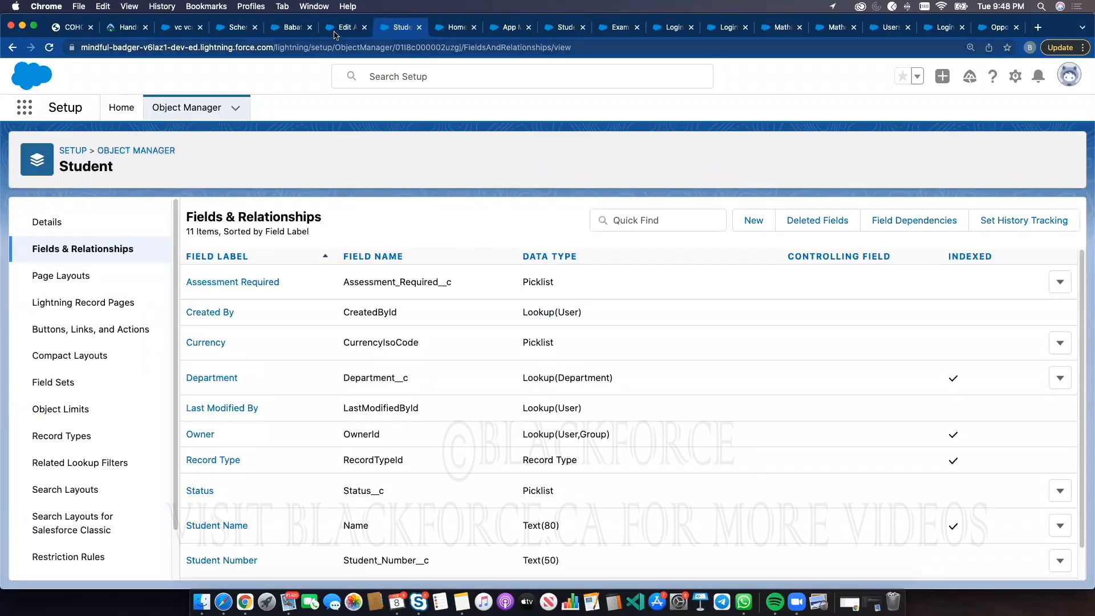
left_click(292, 27)
left_click(49, 47)
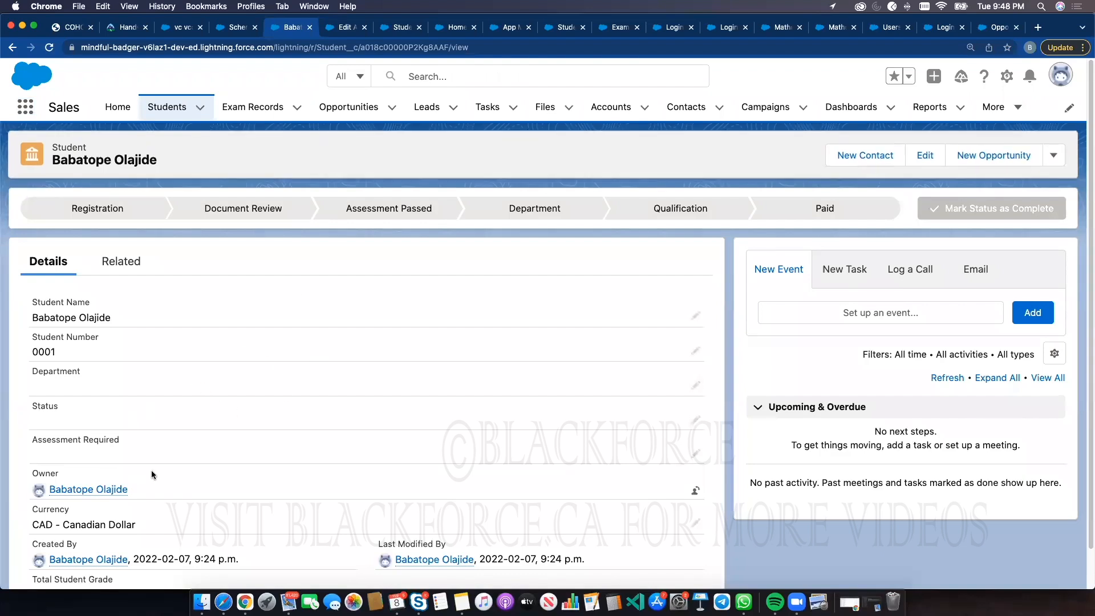
Review the Total Student Grade value on the student record's details
scroll(245, 420, "down", 2)
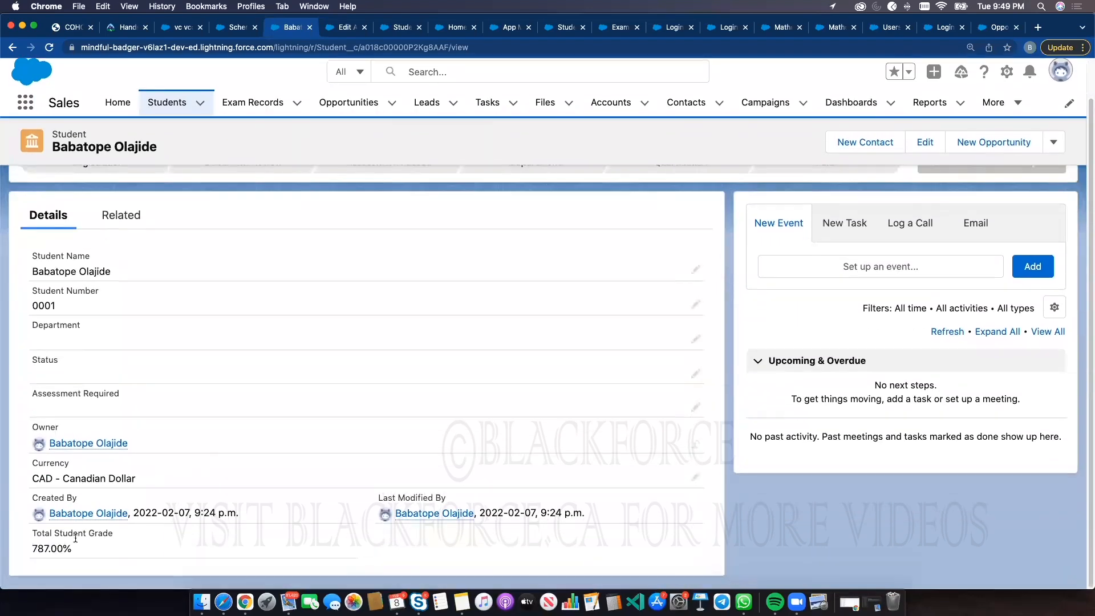
double_click(51, 548)
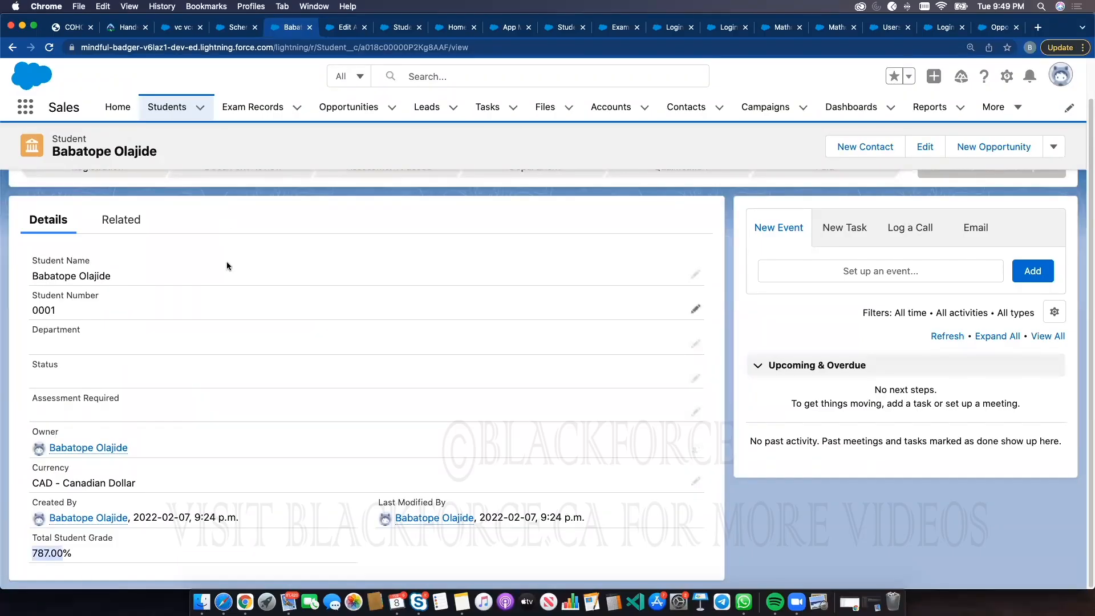
left_click(180, 109)
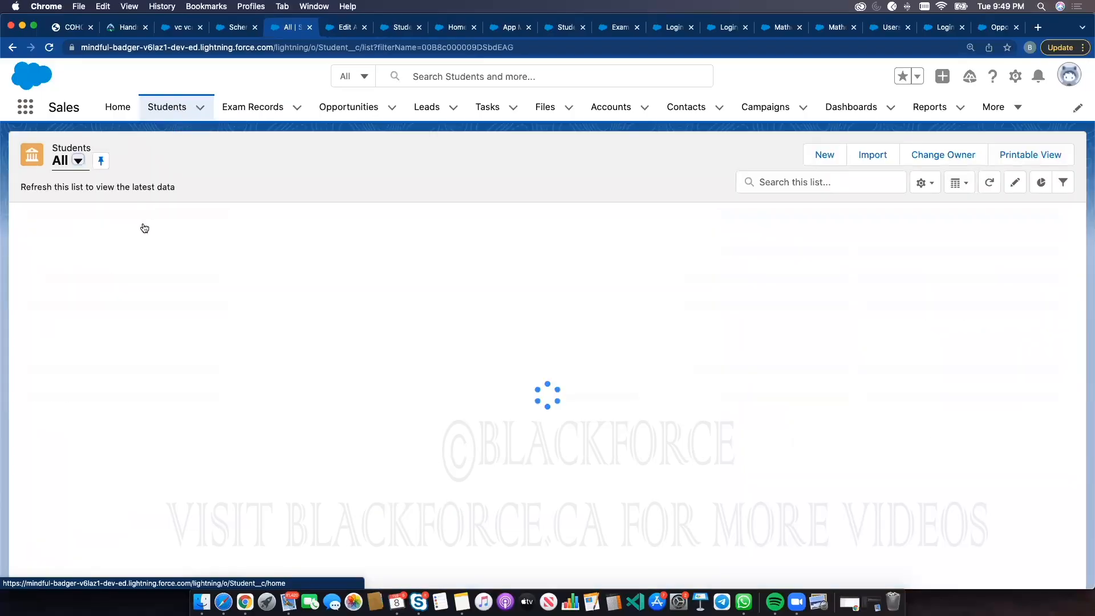
left_click(117, 259)
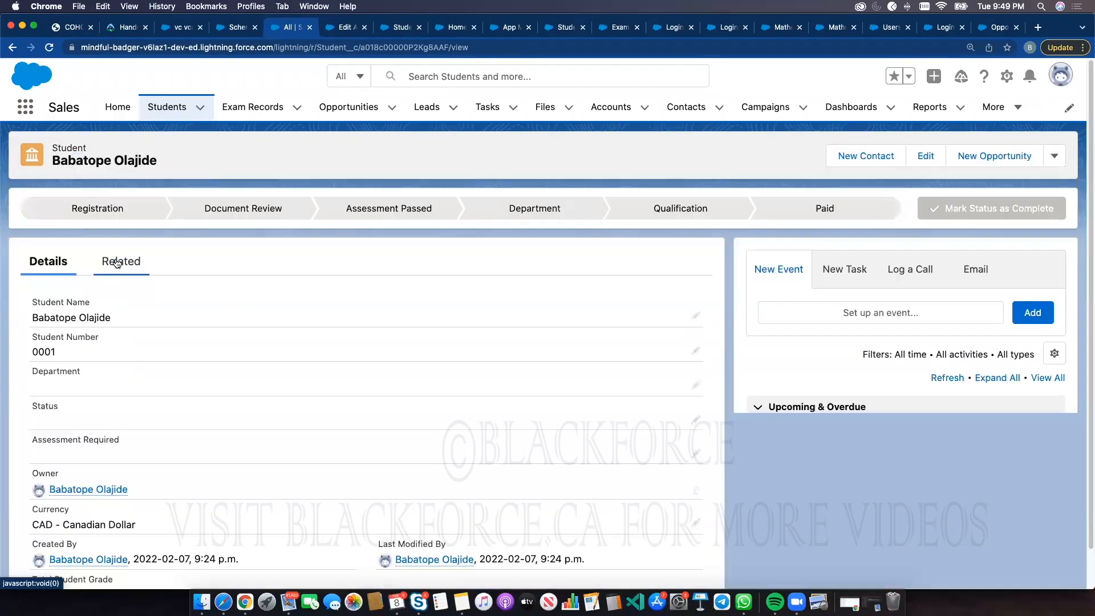
scroll(78, 519, "down", 2)
double_click(55, 550)
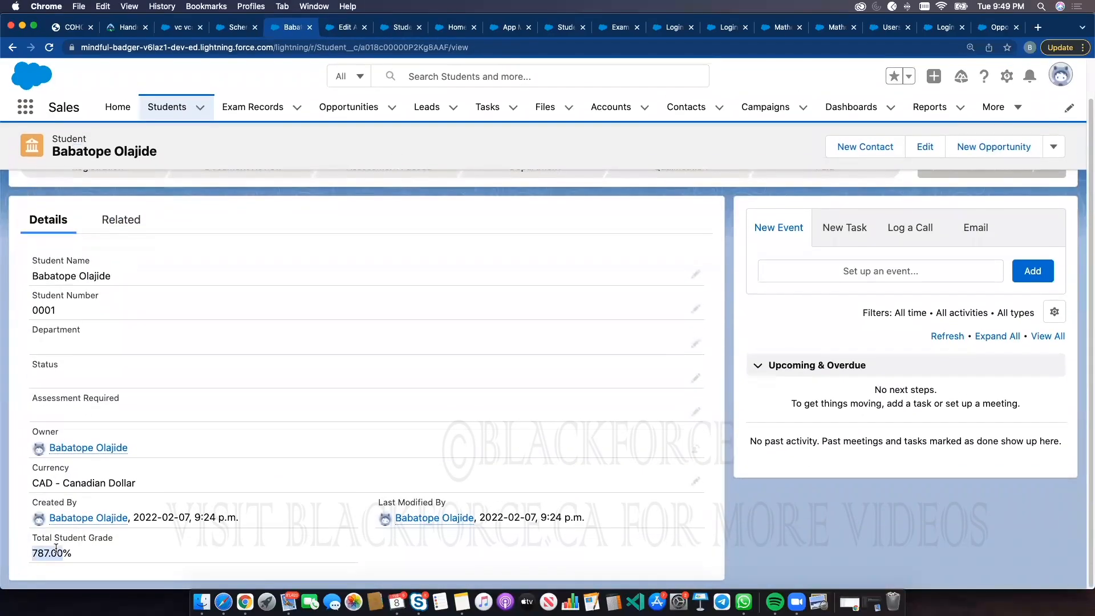
Add a Geography exam record with a student exam grade of 35 to the student and review the student's details
left_click(130, 220)
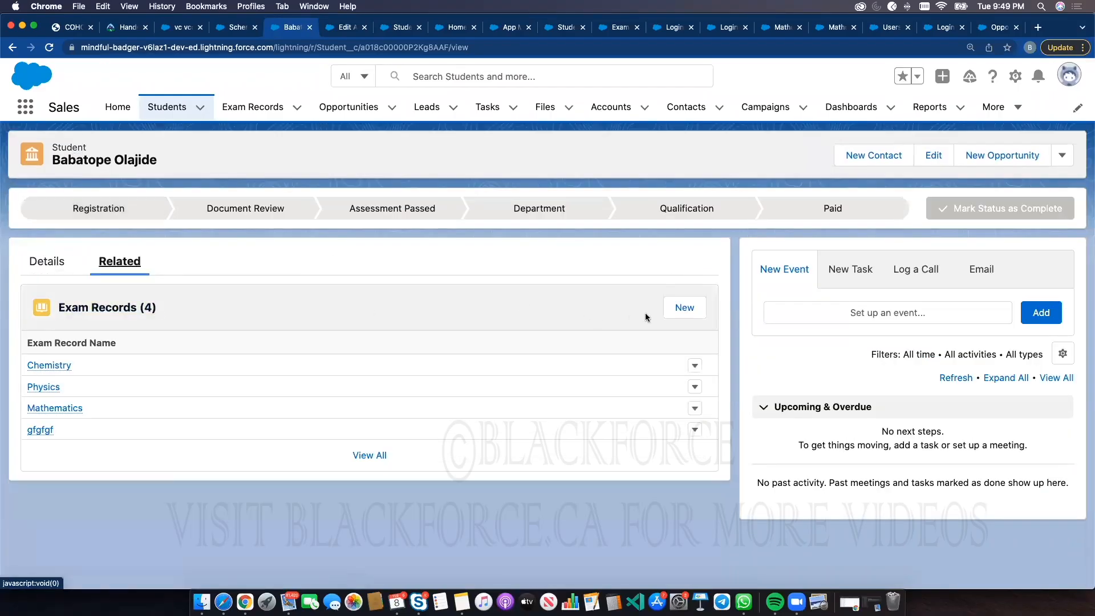
left_click(683, 309)
left_click(827, 398)
type("dsds")
double_click(379, 258)
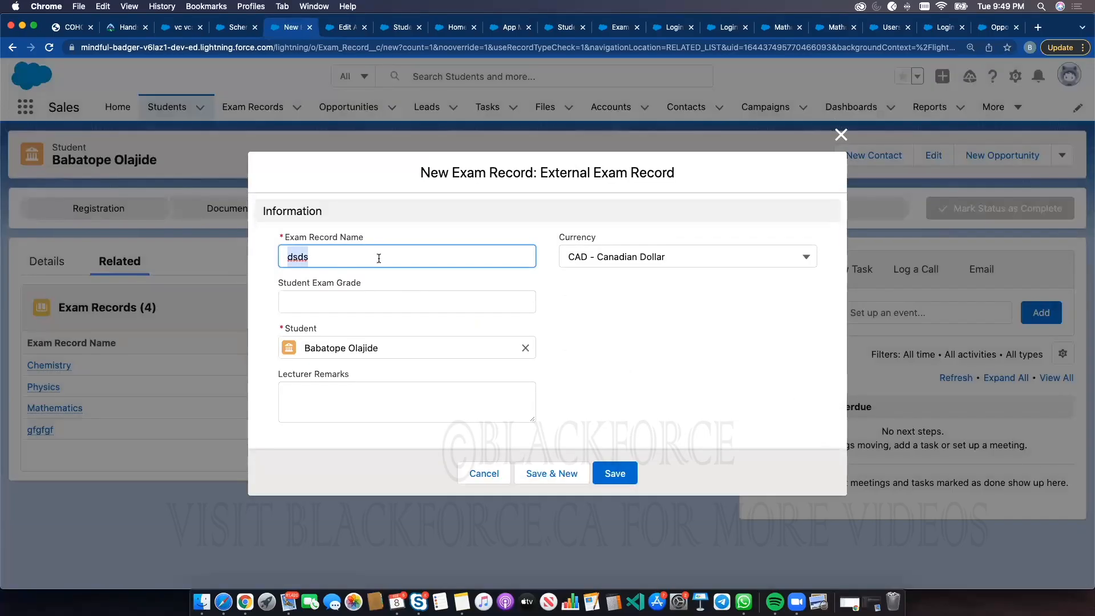
type("Geography")
left_click(360, 306)
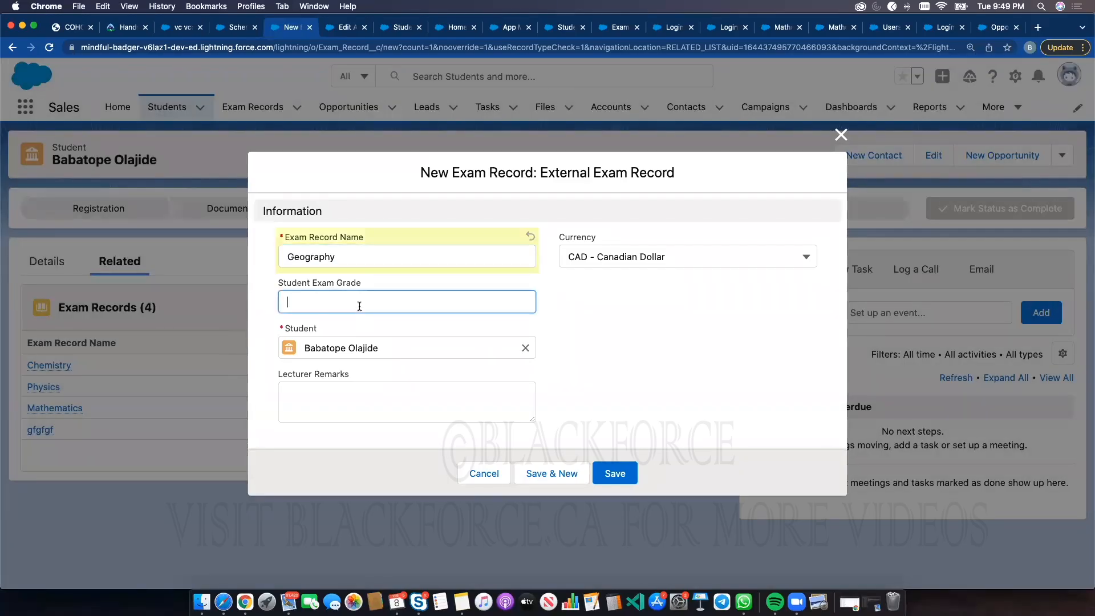
type("35")
left_click(615, 471)
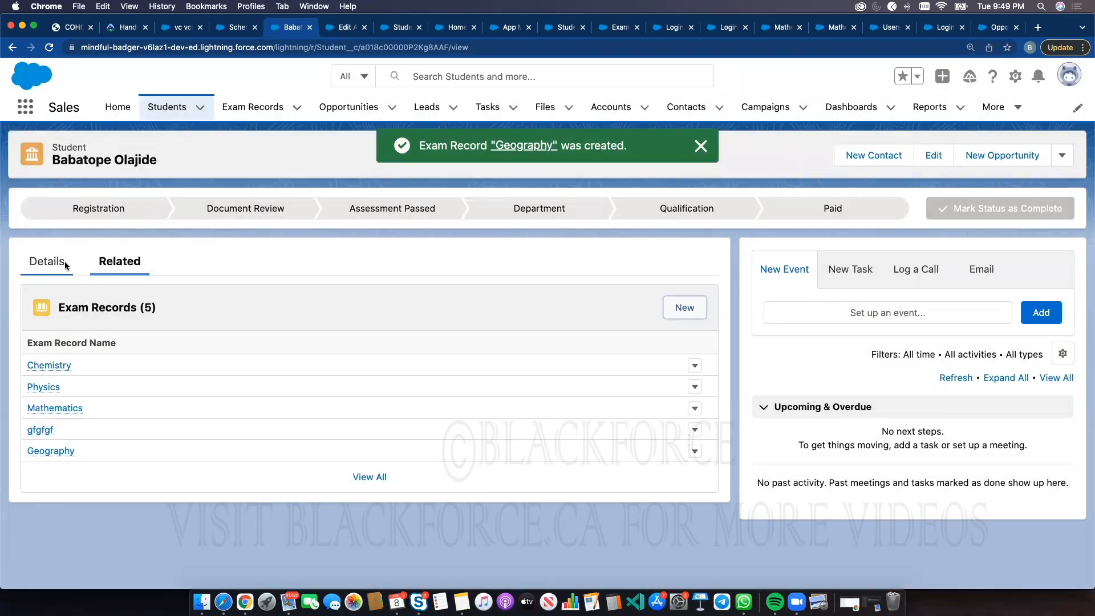
left_click(65, 263)
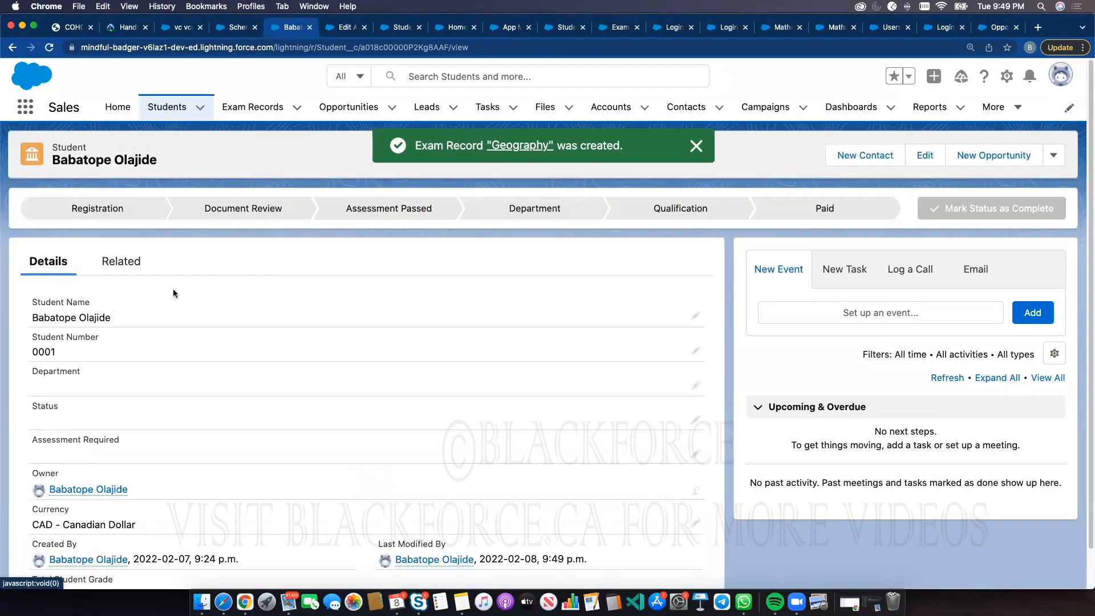
scroll(285, 393, "down", 2)
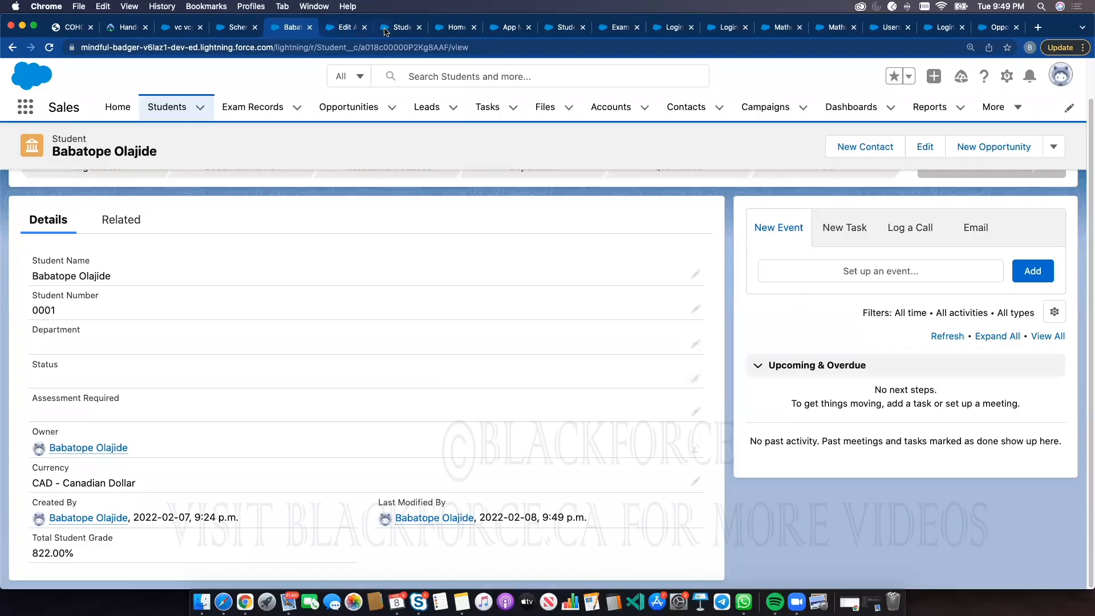
Switch to the Object Manager and open the Student object
left_click(459, 28)
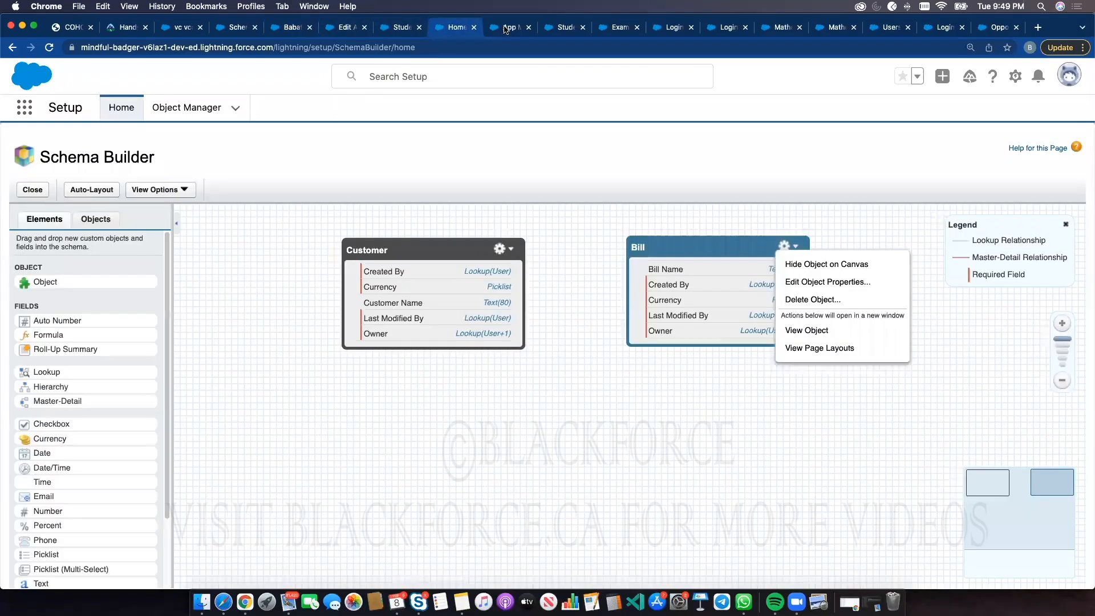
left_click(502, 28)
left_click(187, 107)
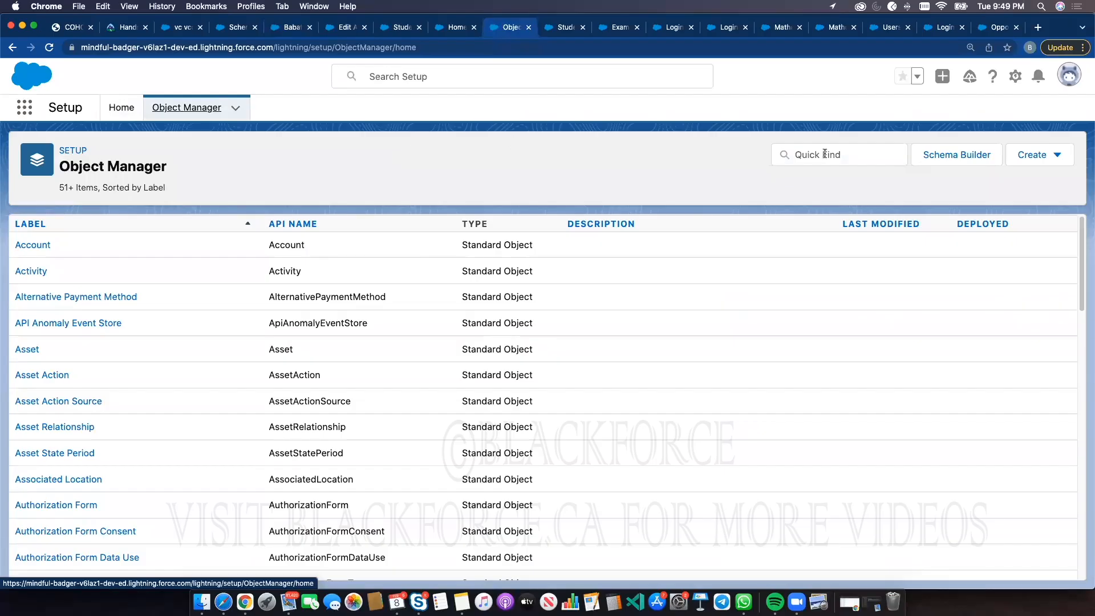
left_click(1033, 154)
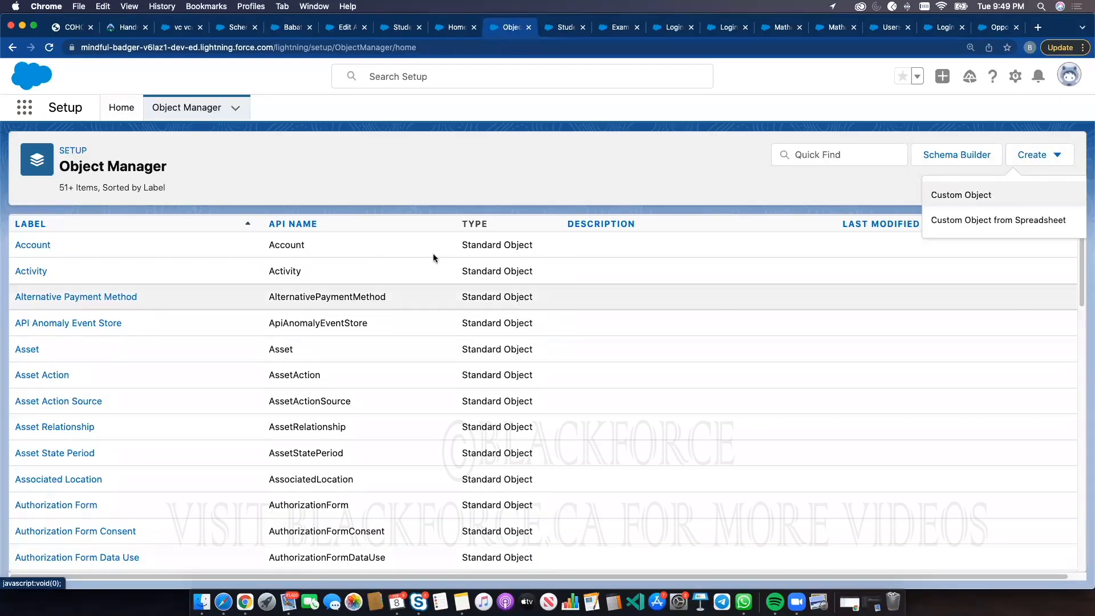
left_click(821, 159)
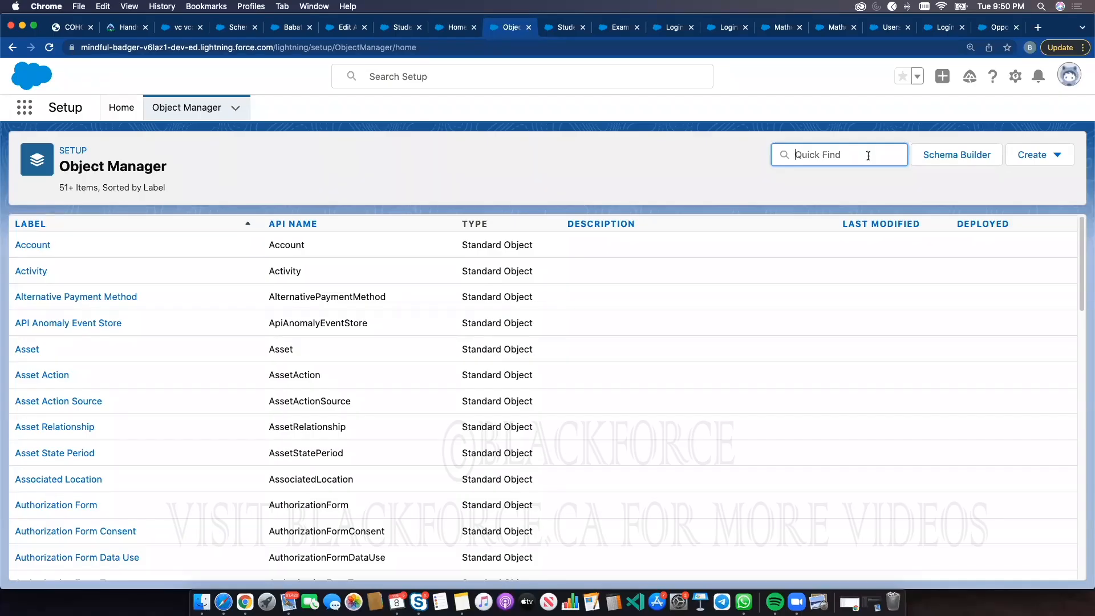
type("student")
left_click(26, 250)
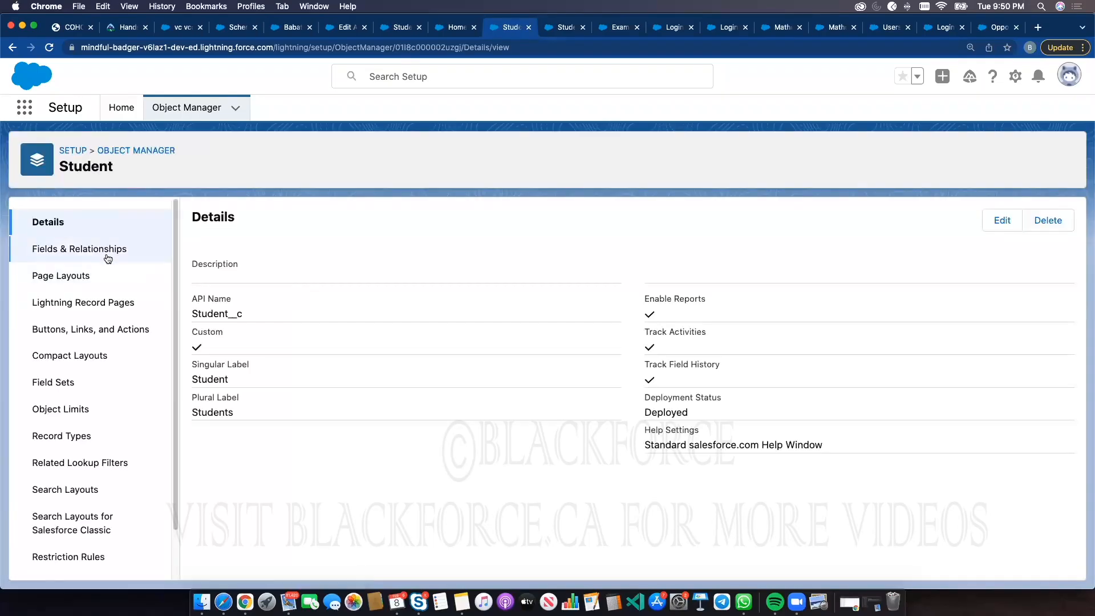
Start a new Formula custom field on the Student object
left_click(108, 259)
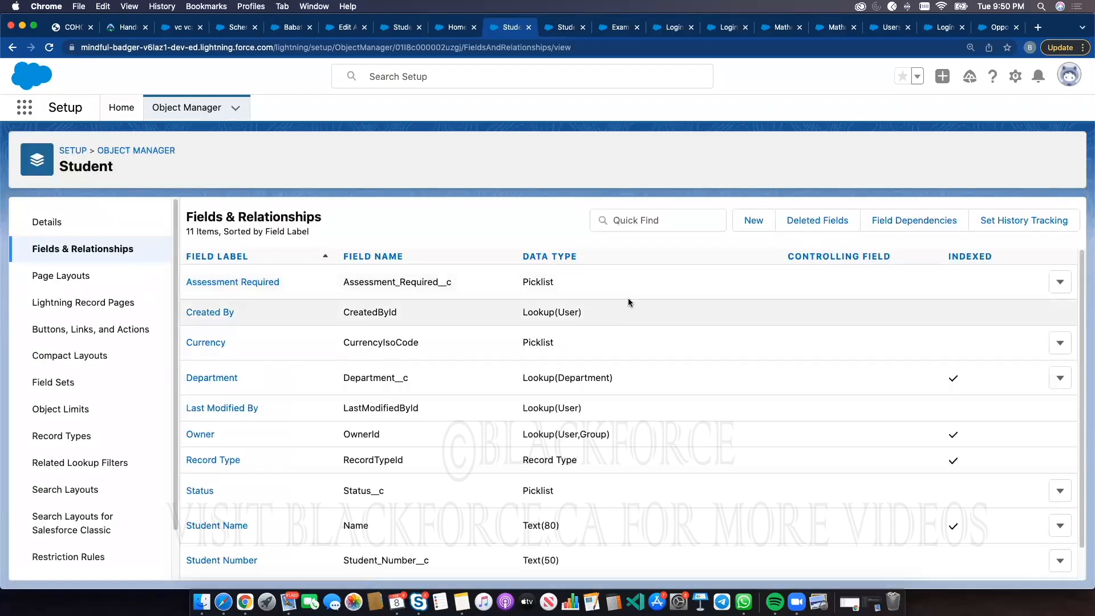
left_click(749, 221)
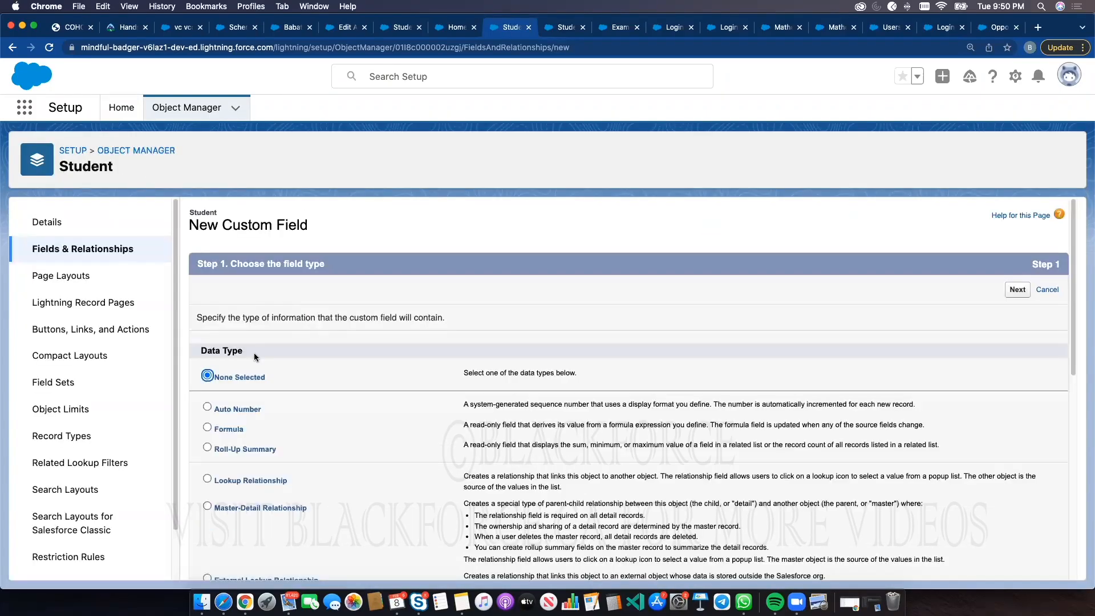
left_click(237, 433)
scroll(930, 375, "down", 10)
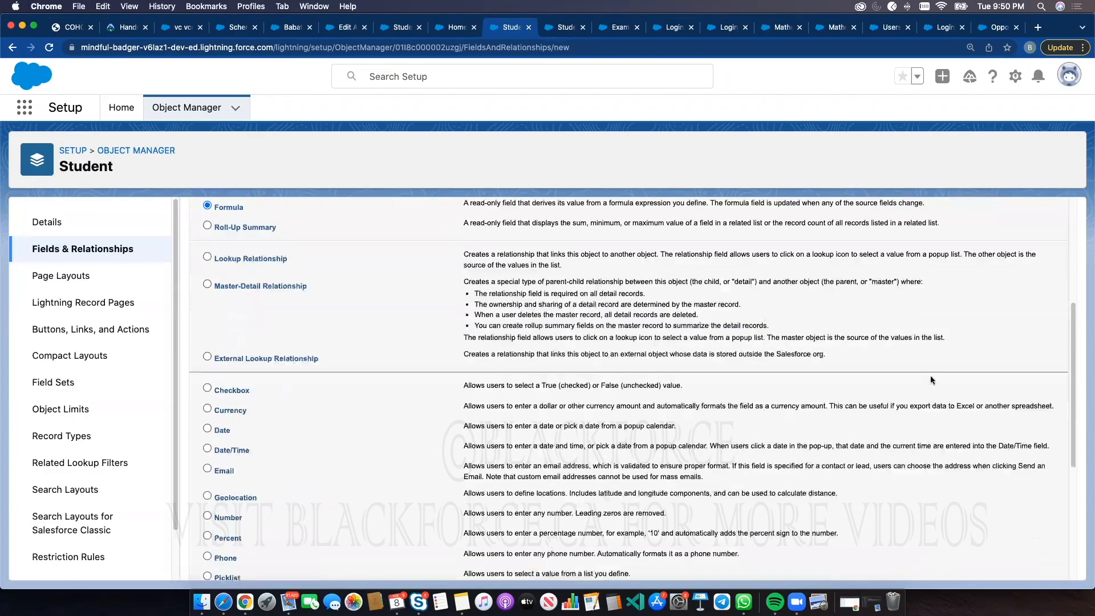
left_click(1015, 565)
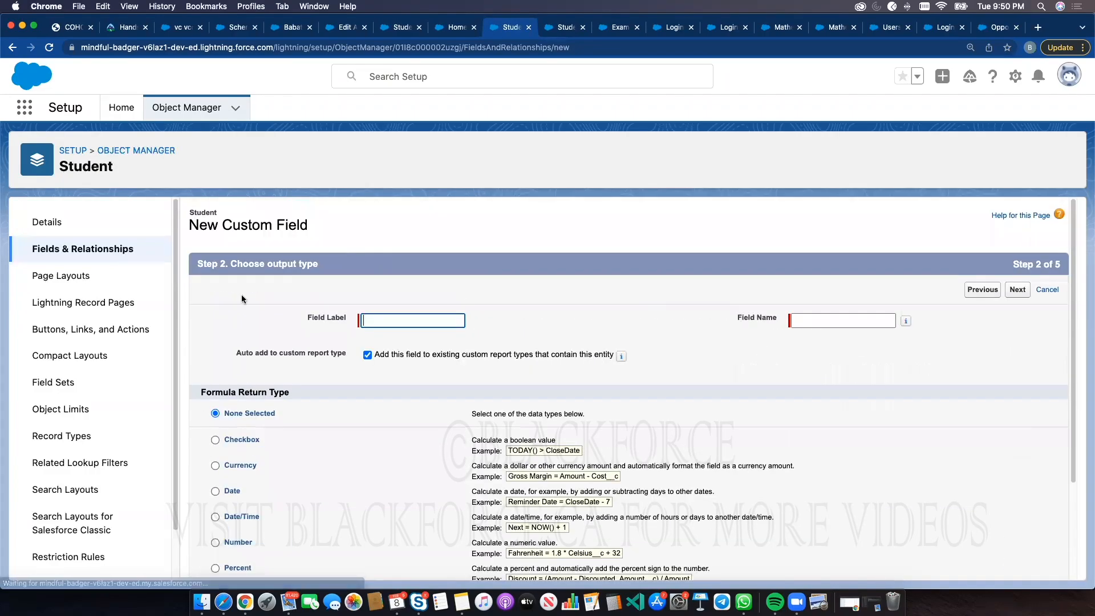
Label the field Total STudent Grade, choose Percent as the formula return type, and continue
left_click(439, 315)
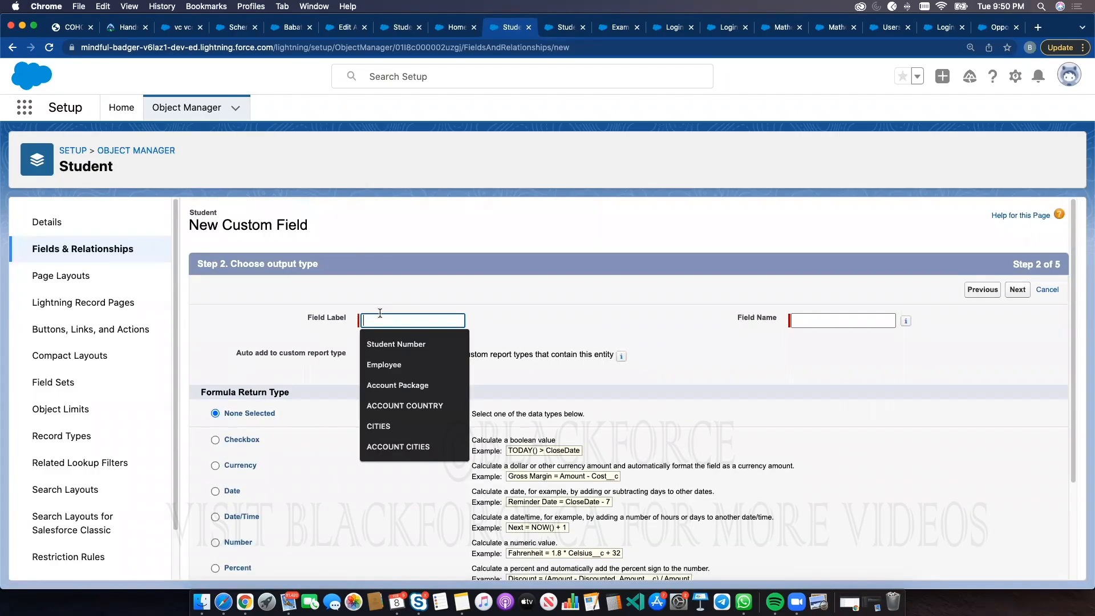
type("To")
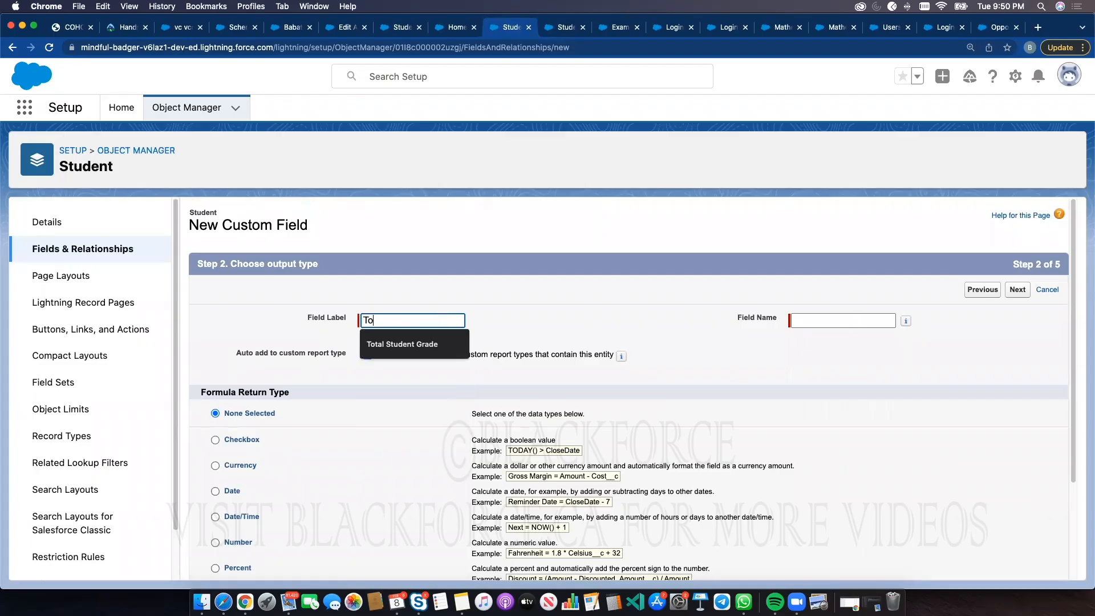
type("tal STudent Grade")
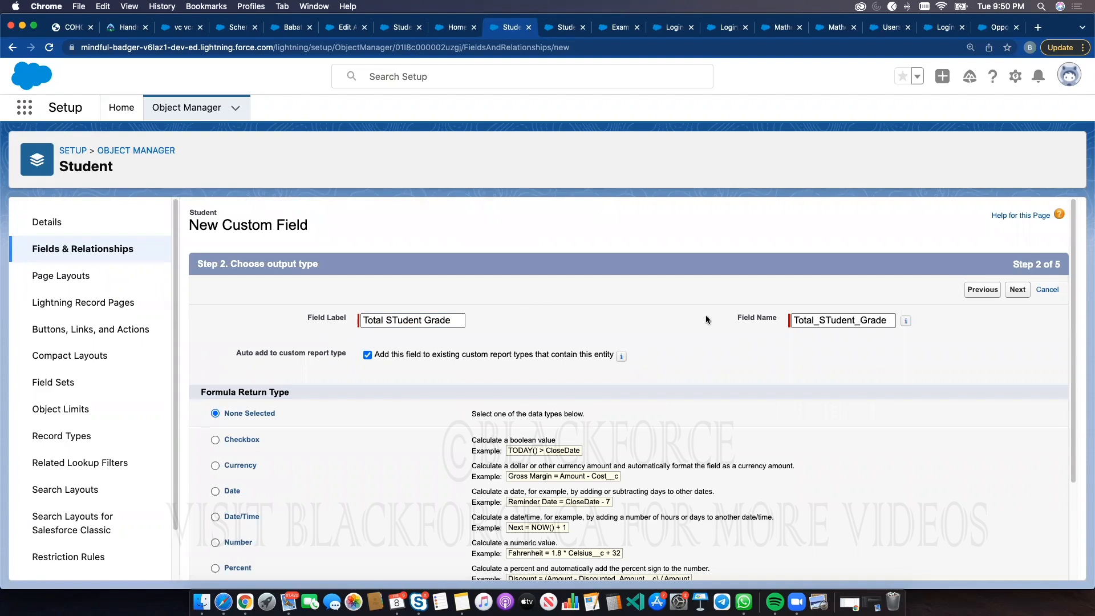
scroll(563, 344, "down", 1)
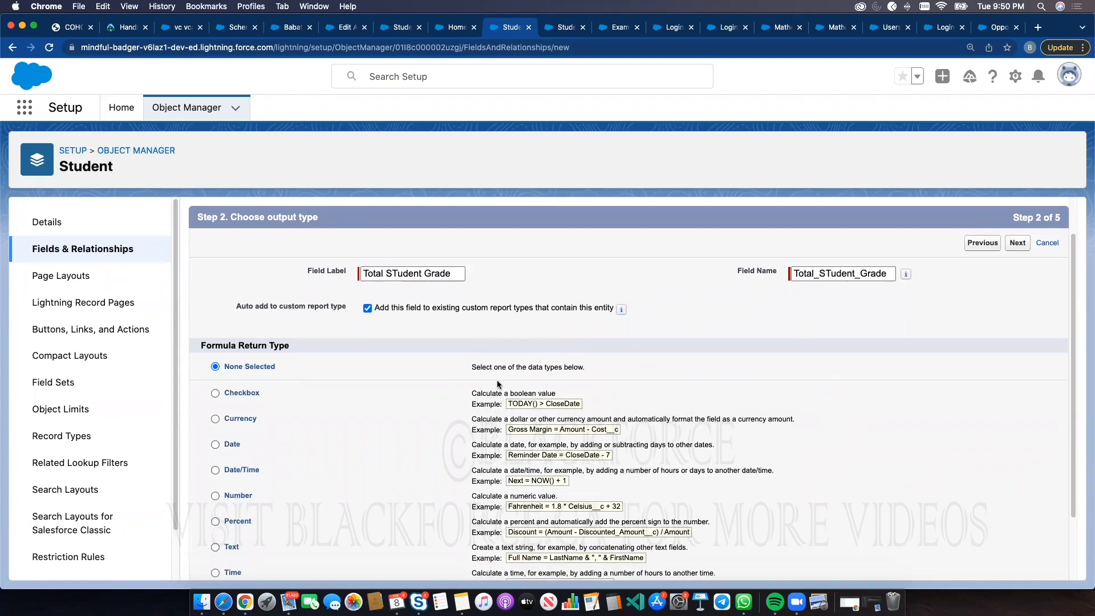
scroll(495, 393, "down", 2)
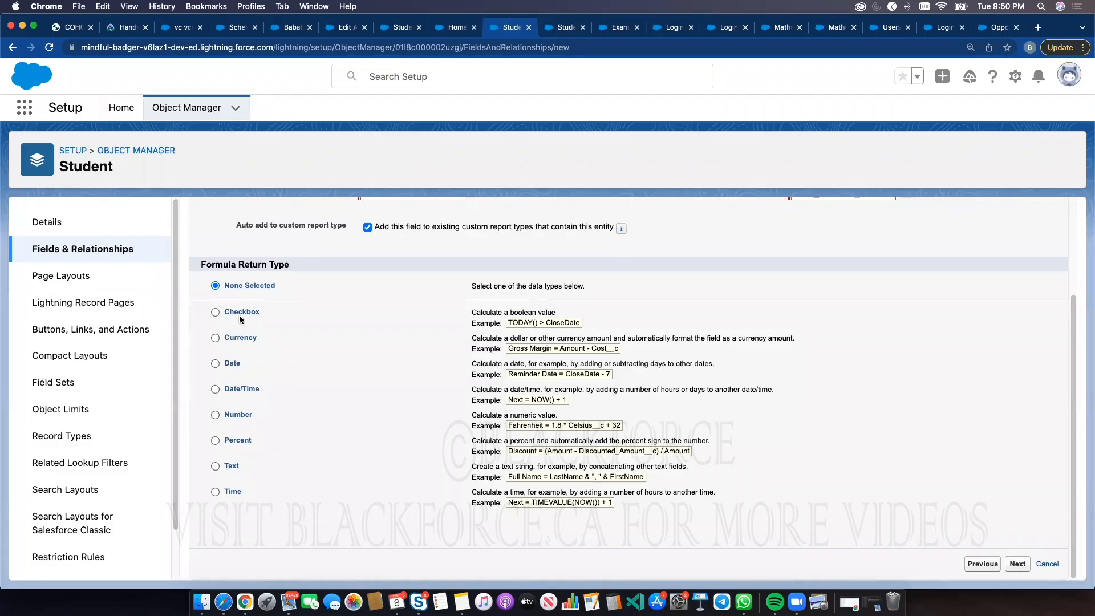
left_click(232, 441)
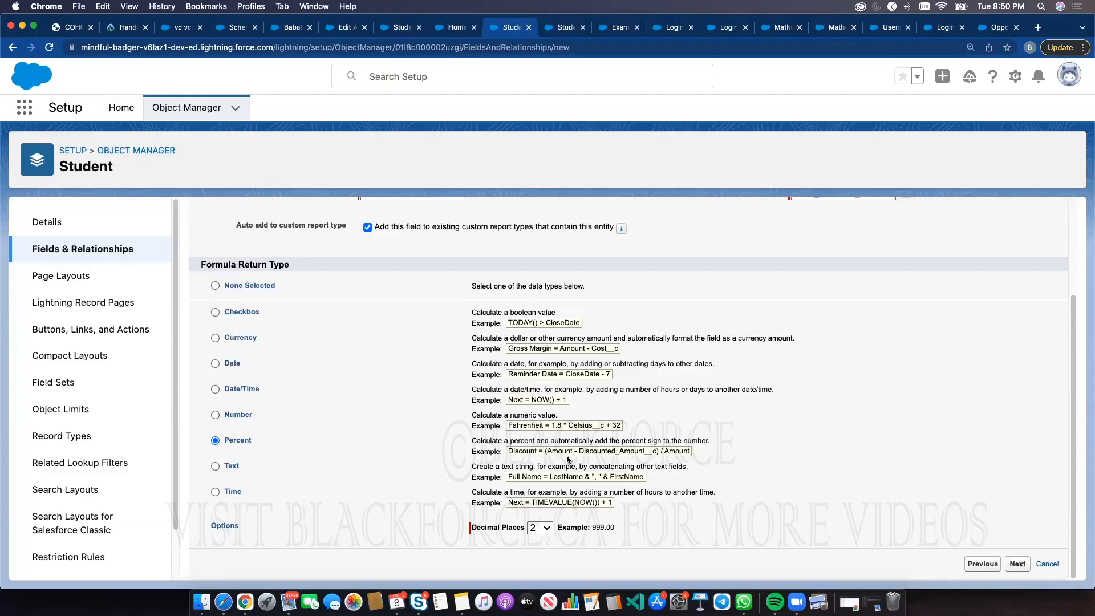
left_click(1017, 564)
Change the field label to Total STudent Grade2 and the field name to Total_STudent_Grade2, then continue
scroll(470, 356, "down", 3)
scroll(755, 345, "up", 3)
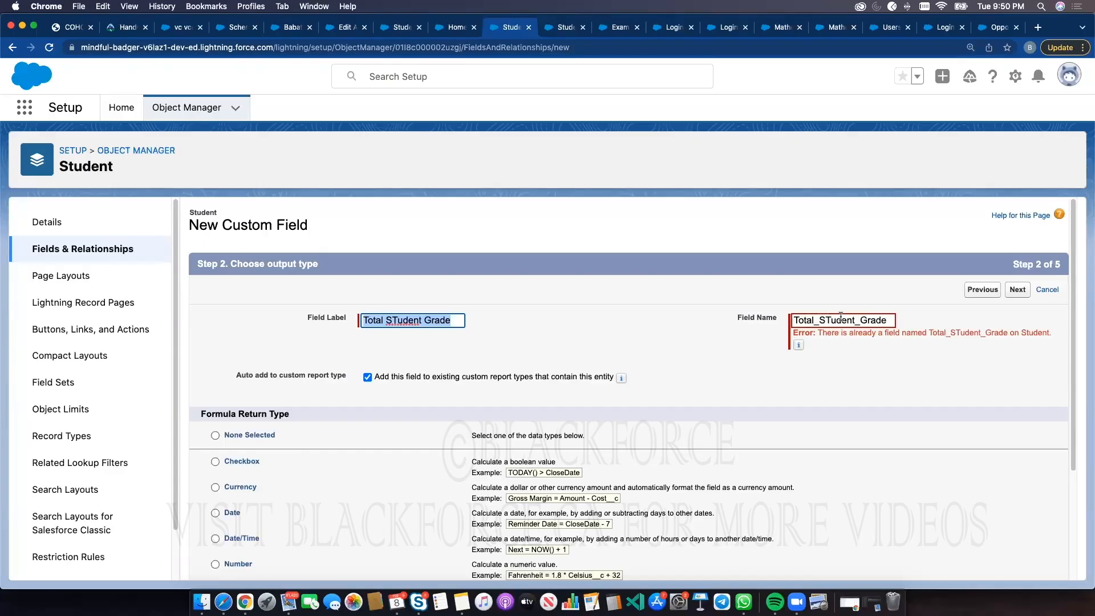
left_click(453, 318)
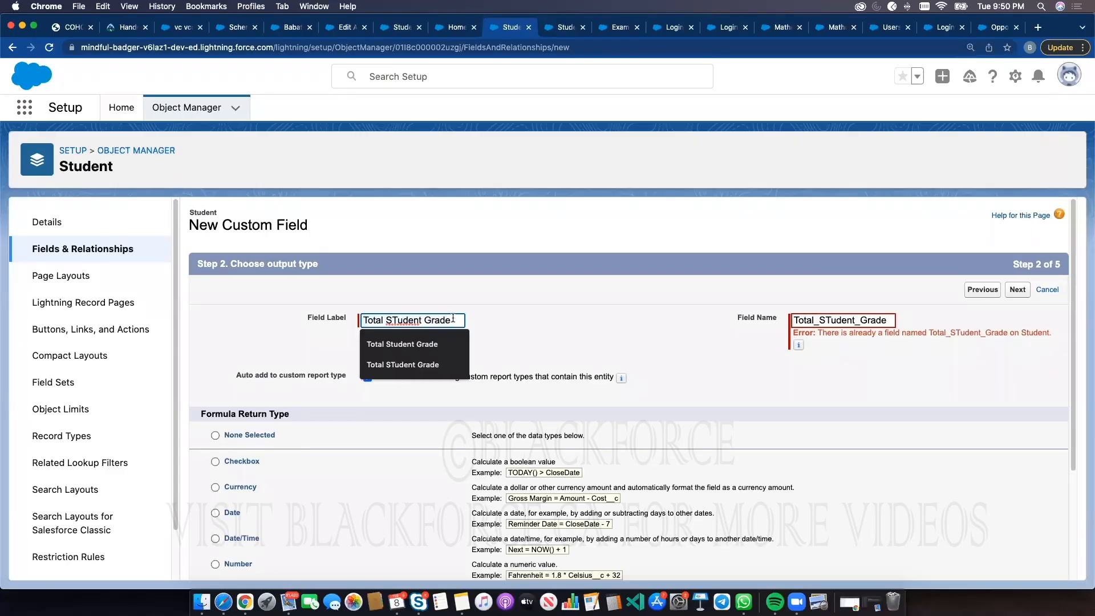
type("2")
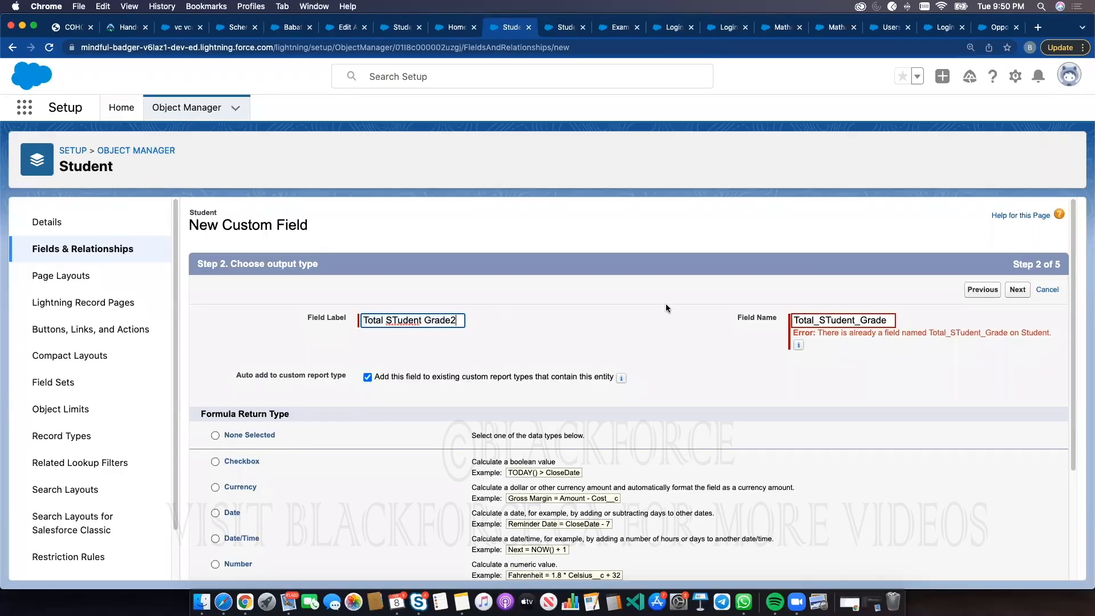
left_click(893, 321)
type("2")
left_click(1018, 290)
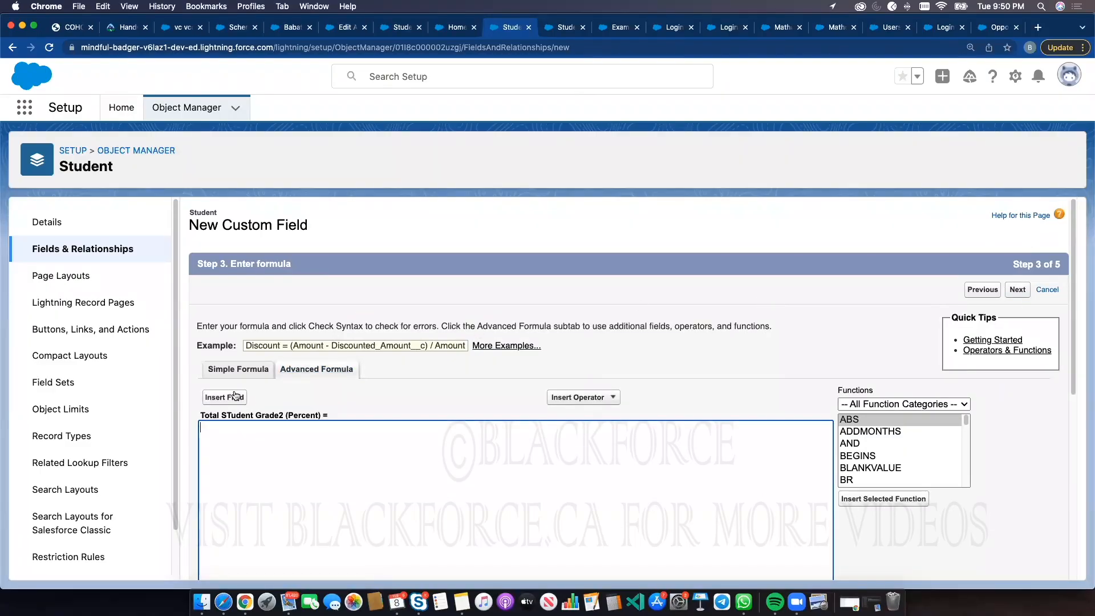
Browse the Student fields available in the Insert Field dialog, then close it
left_click(225, 397)
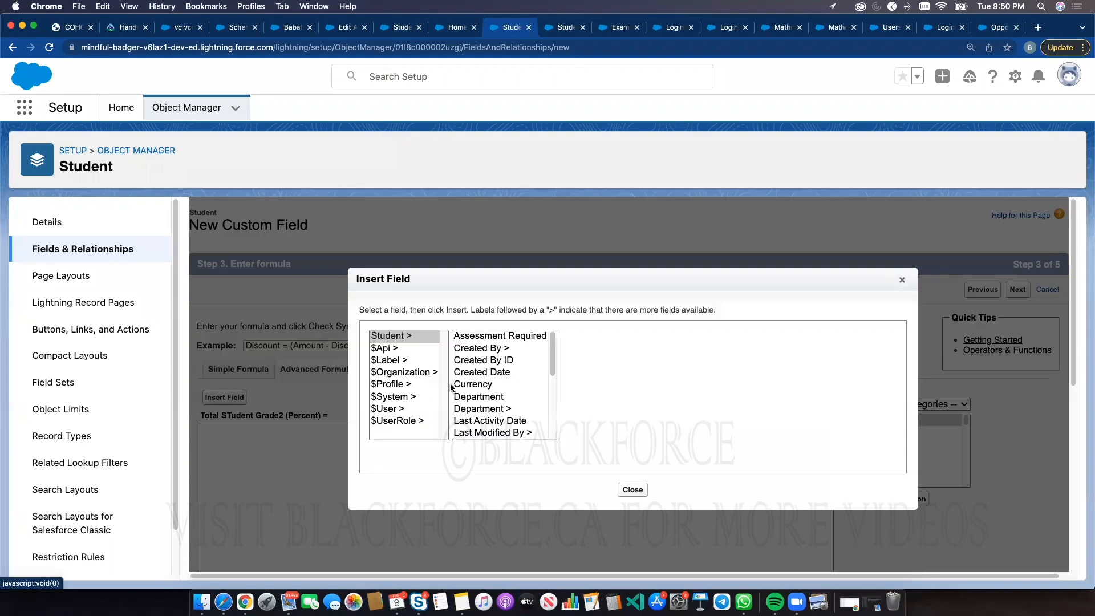
left_click_drag(552, 346, 541, 371)
scroll(516, 422, "up", 3)
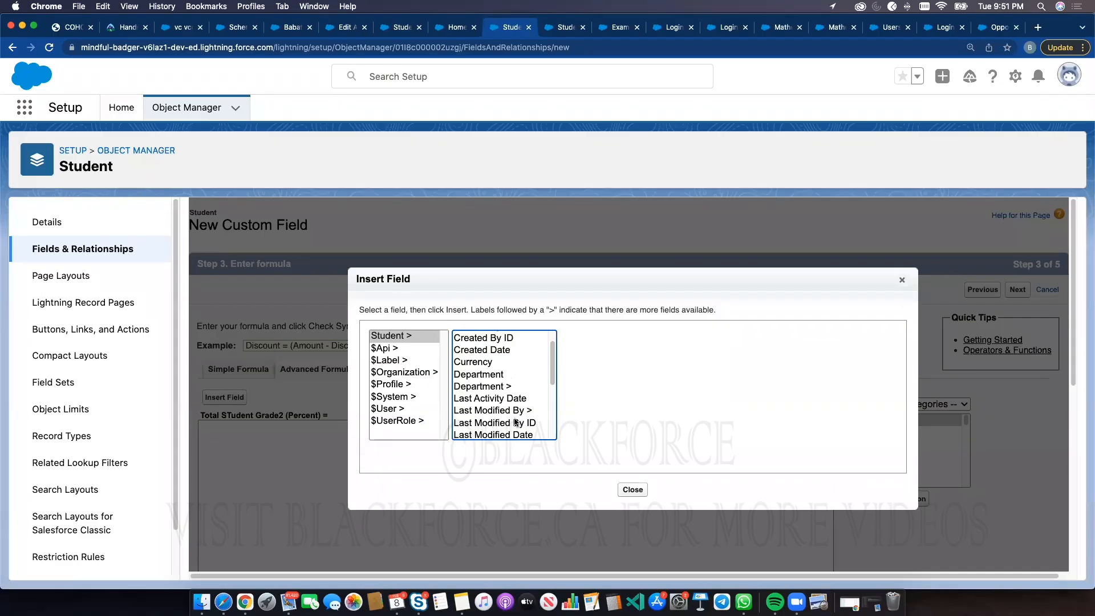
left_click_drag(553, 363, 549, 341)
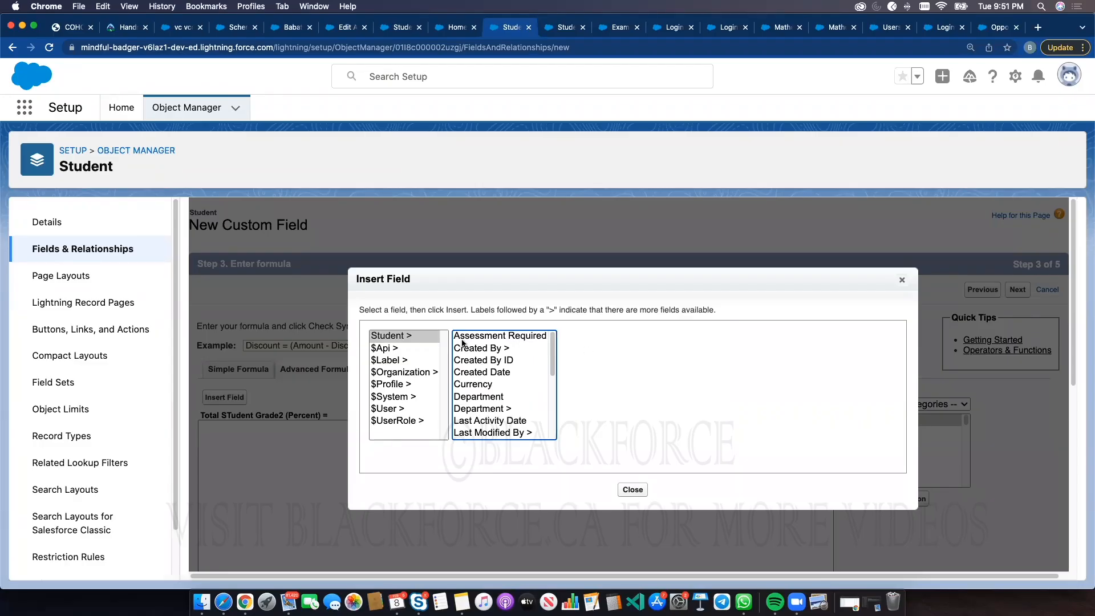
left_click_drag(551, 346, 551, 425)
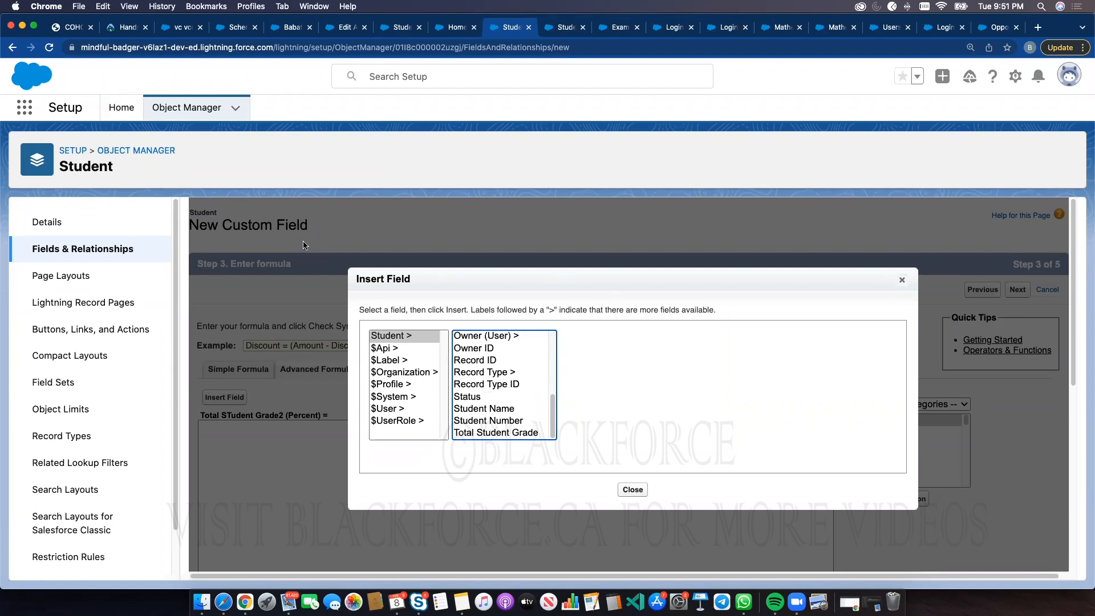
left_click(902, 280)
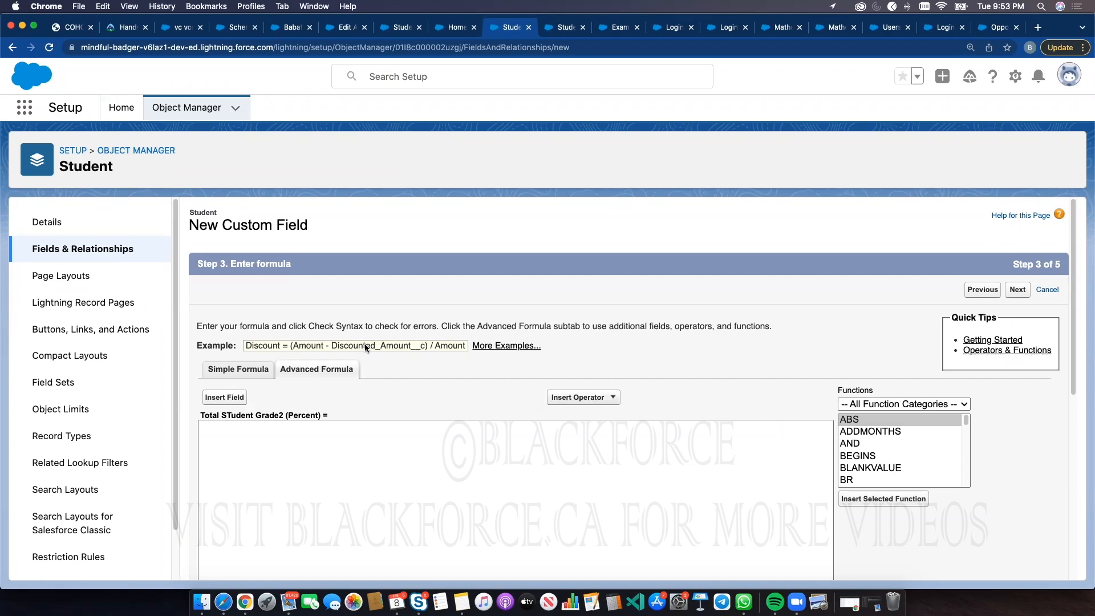
left_click(177, 109)
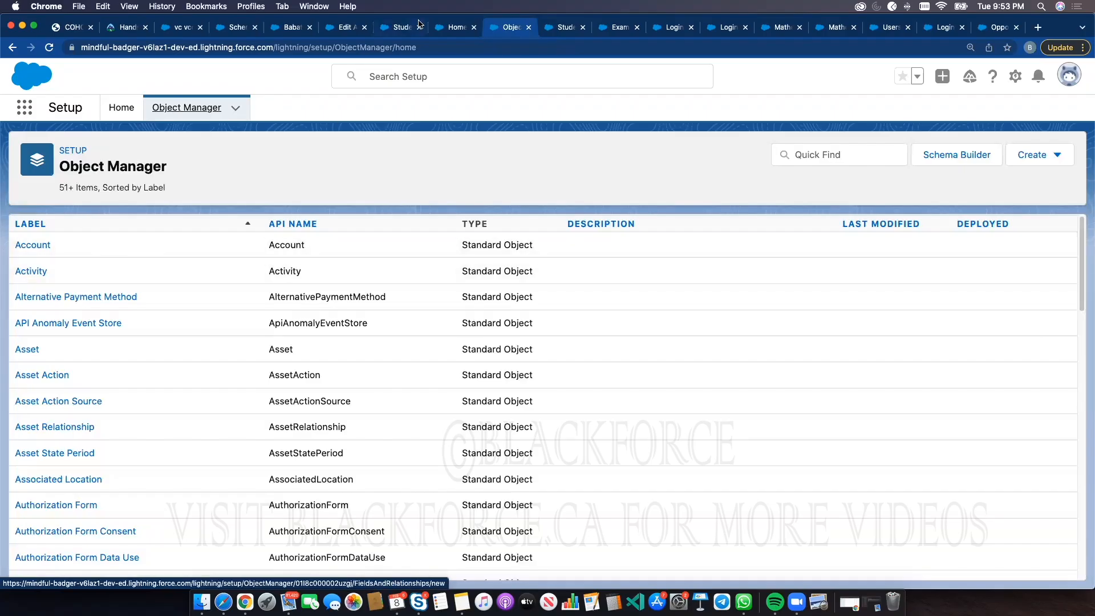
left_click(449, 30)
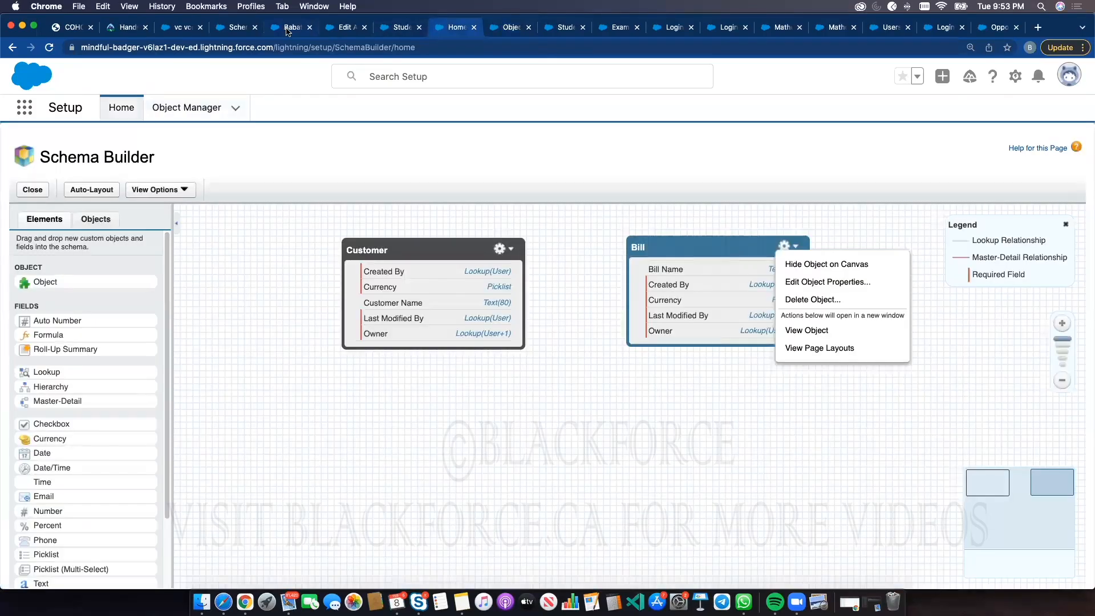
left_click(289, 30)
left_click(172, 108)
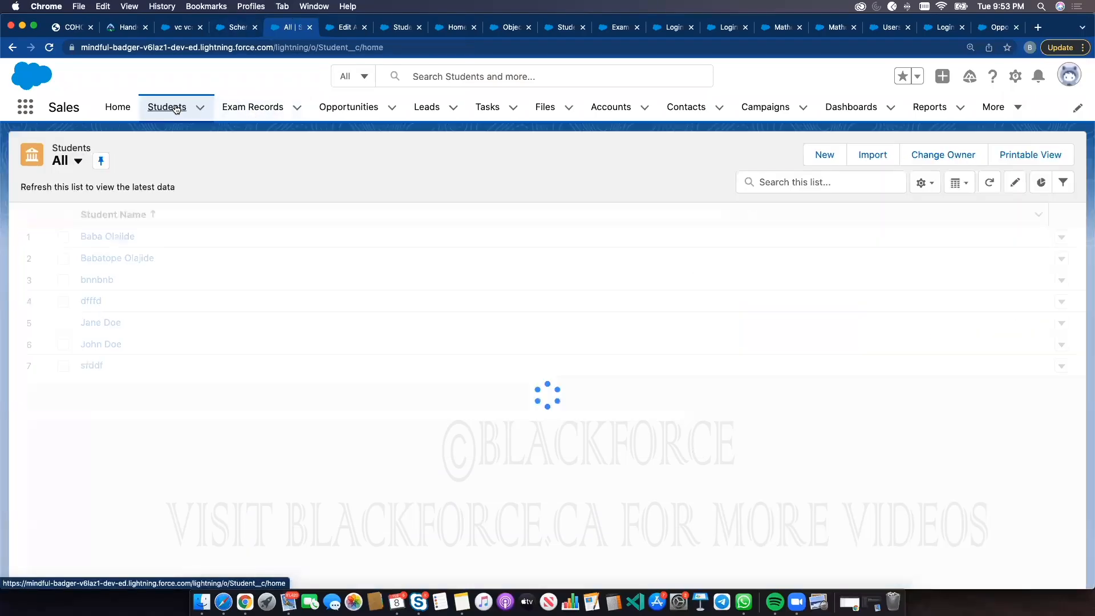
left_click(109, 236)
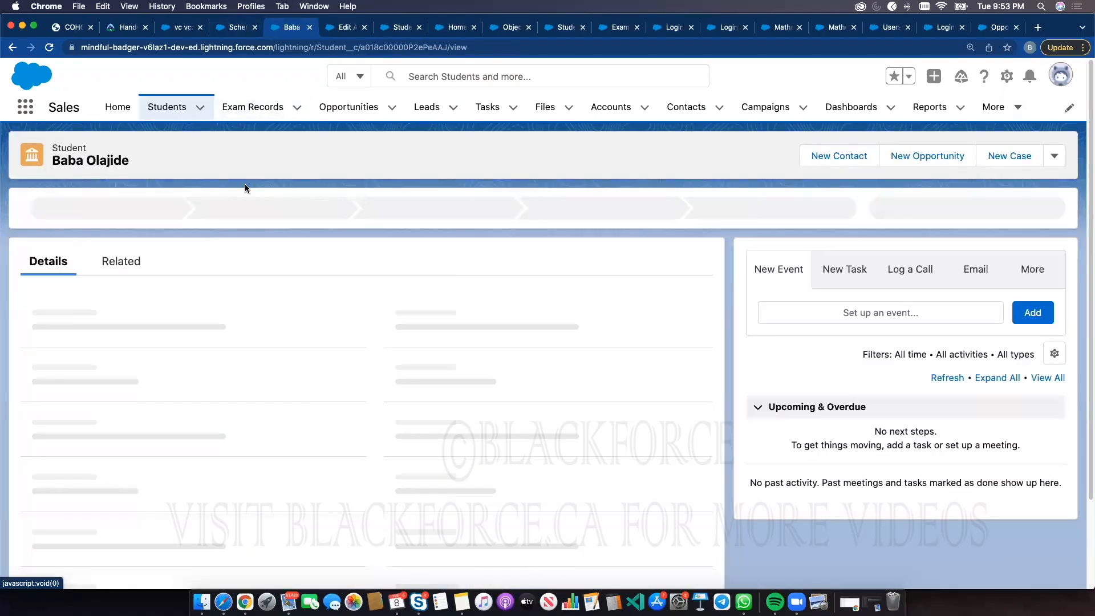
left_click(926, 155)
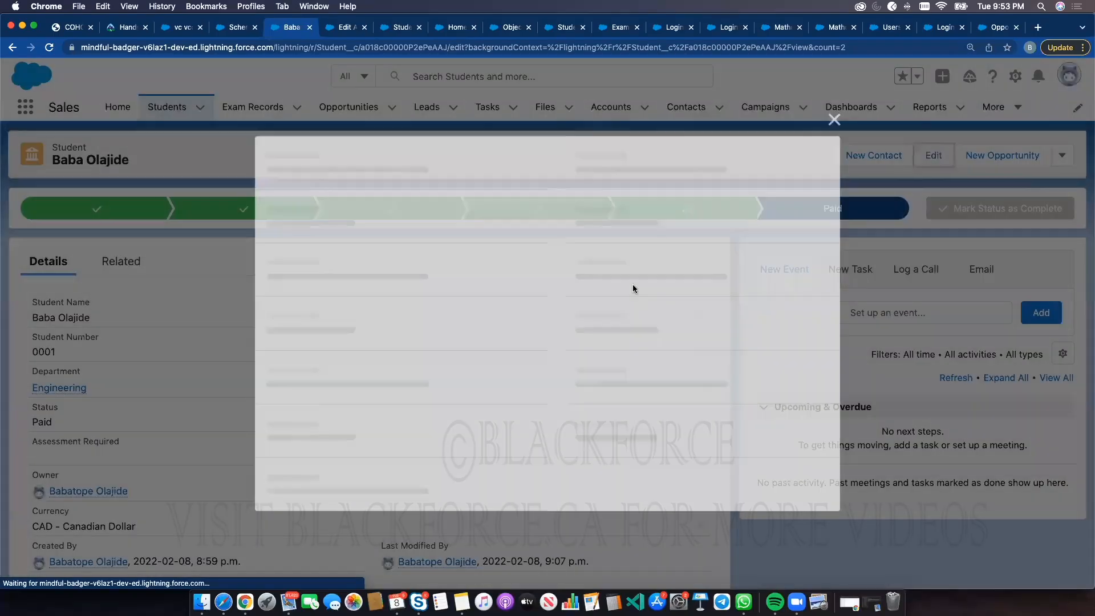
left_click(421, 311)
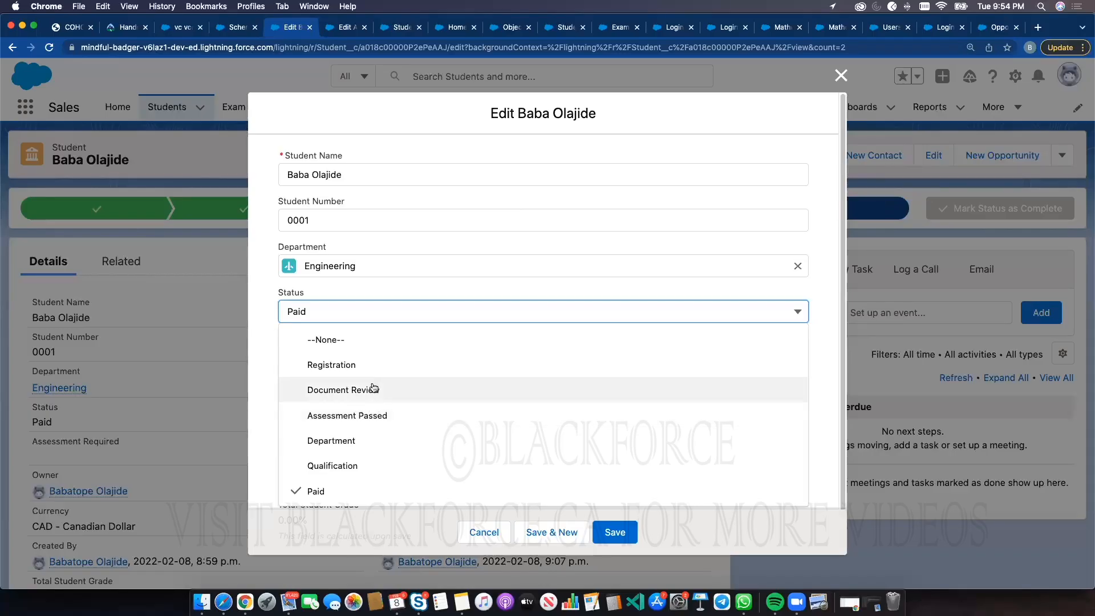
left_click(380, 317)
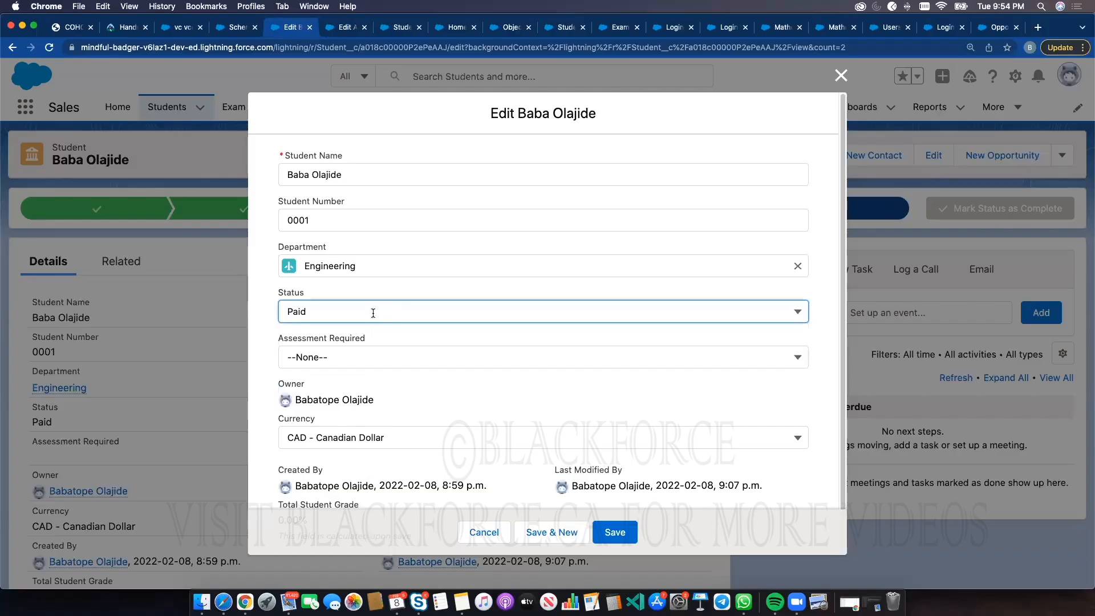
left_click(373, 313)
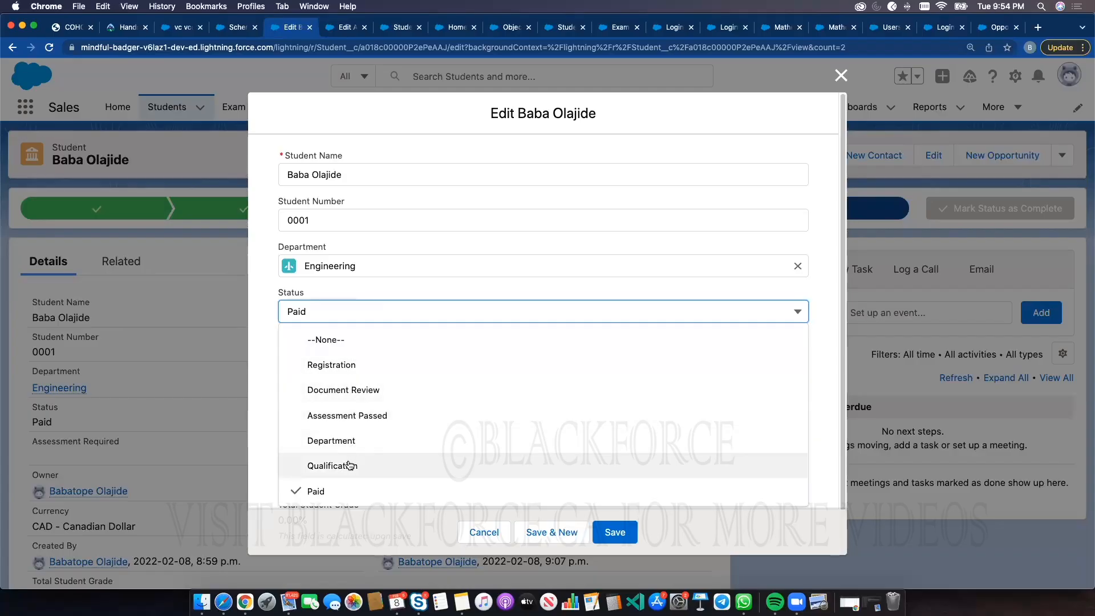
left_click(353, 311)
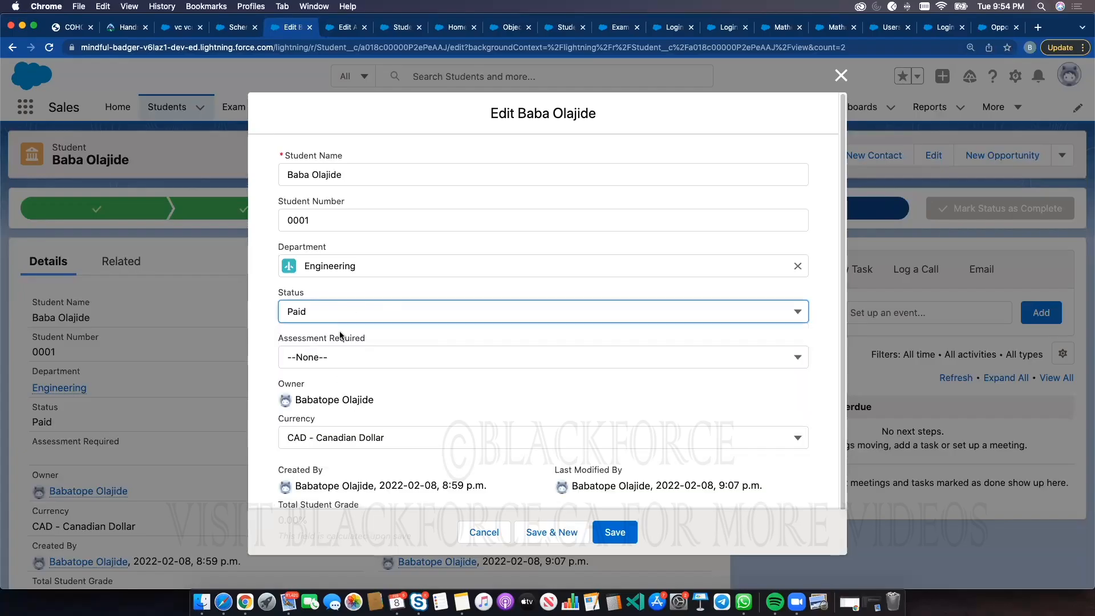
left_click(341, 312)
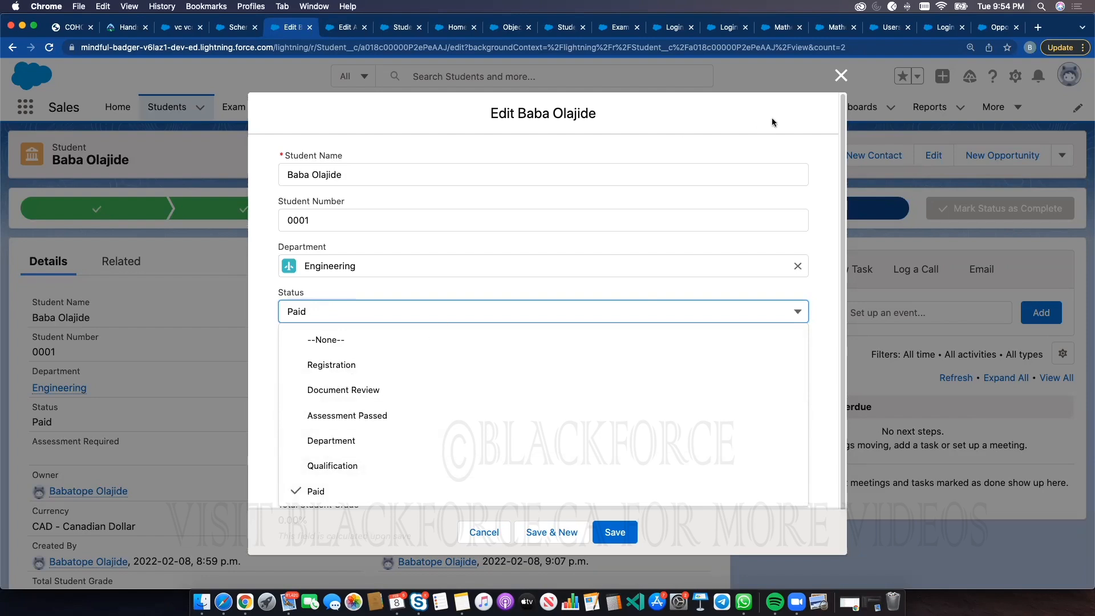
left_click(830, 95)
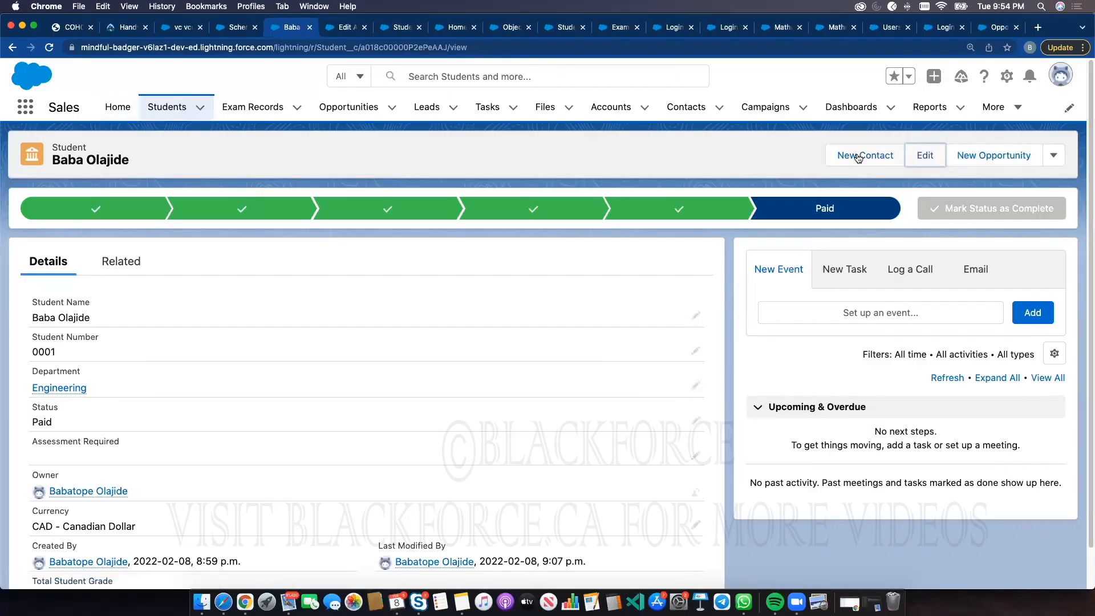
left_click(150, 108)
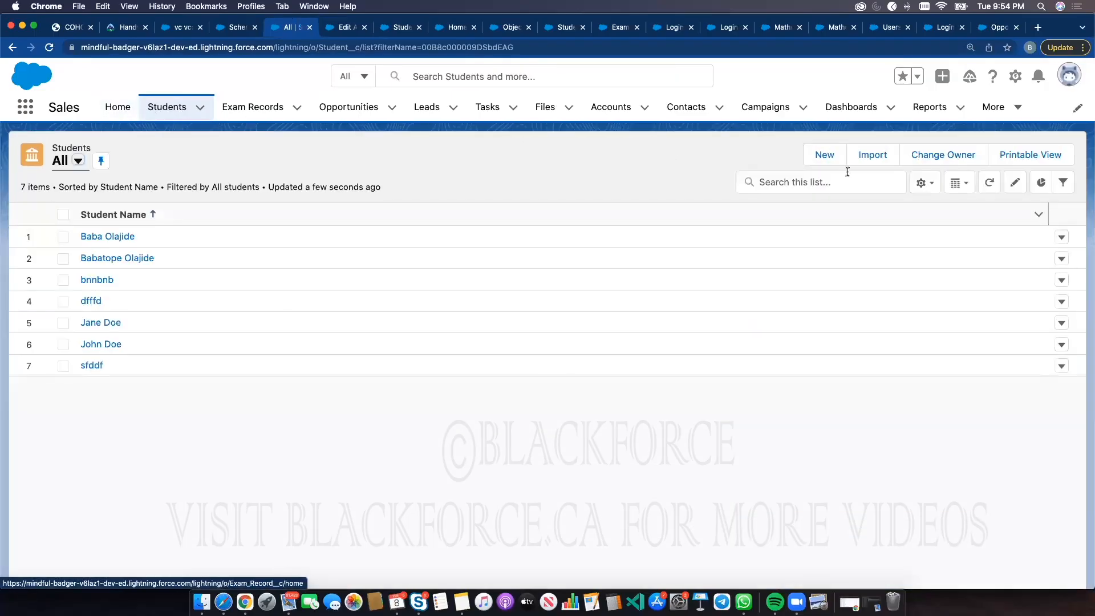
left_click(825, 154)
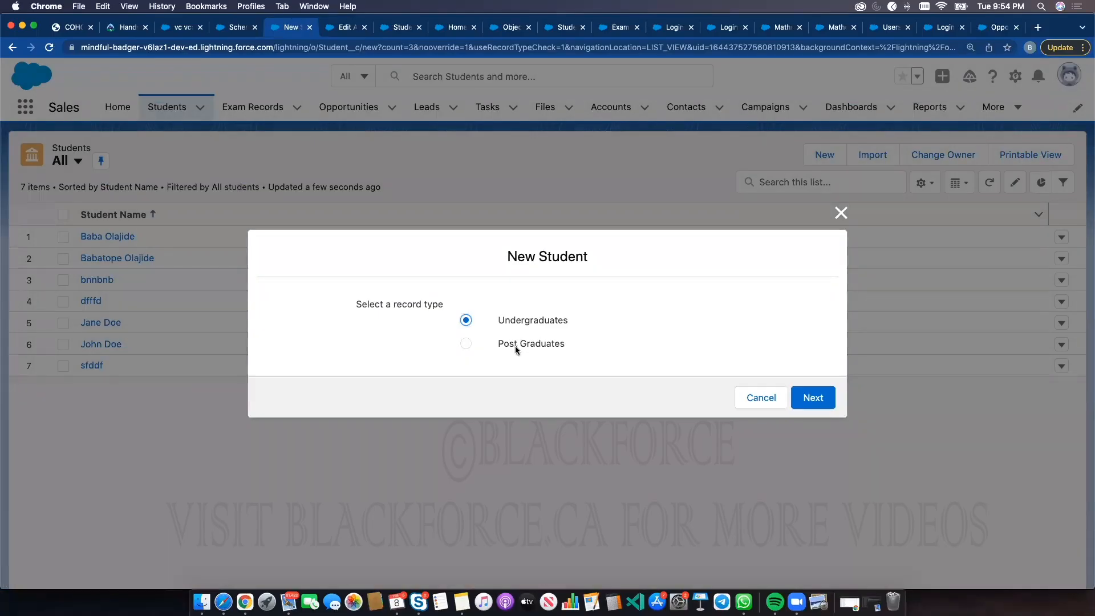
left_click(841, 214)
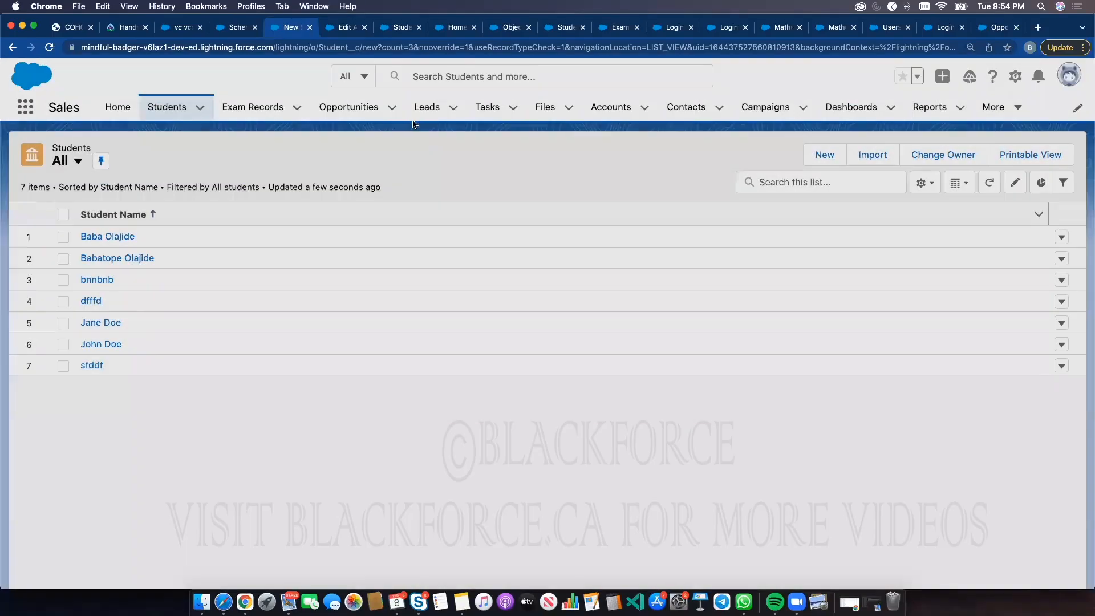
Start a new Lead and review the options in its Lead Source picklist without choosing one
left_click(426, 110)
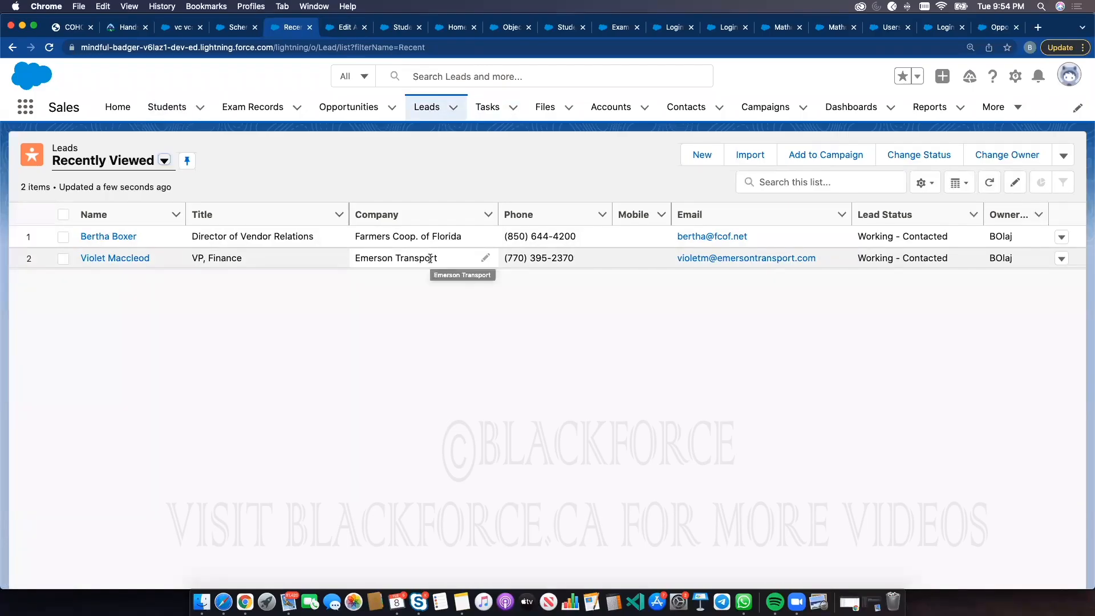
left_click(428, 107)
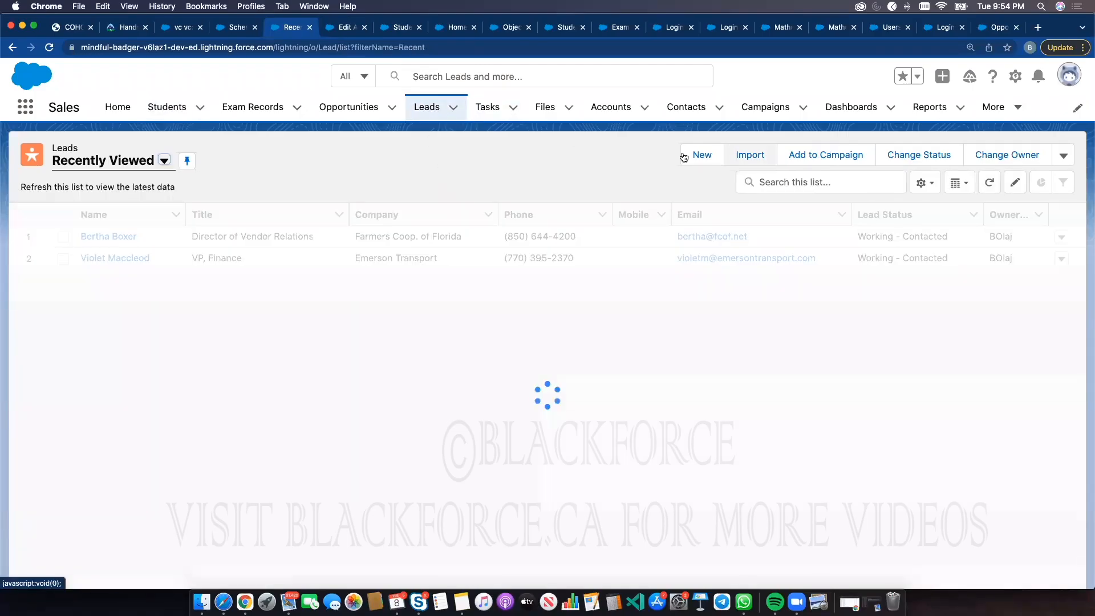
left_click(703, 156)
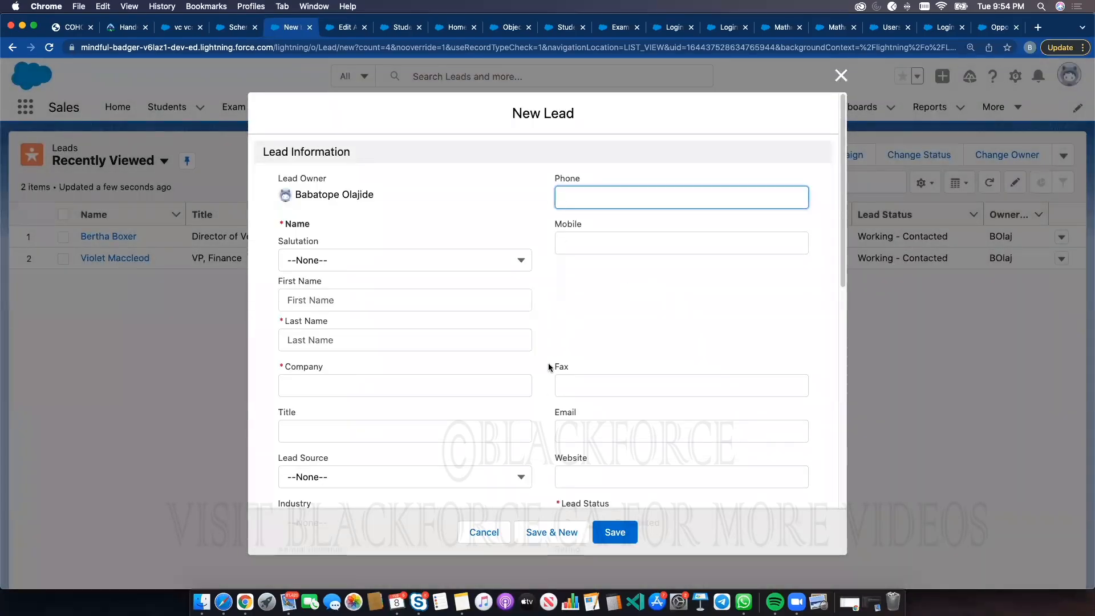
scroll(549, 368, "down", 3)
scroll(530, 342, "down", 1)
scroll(456, 307, "up", 2)
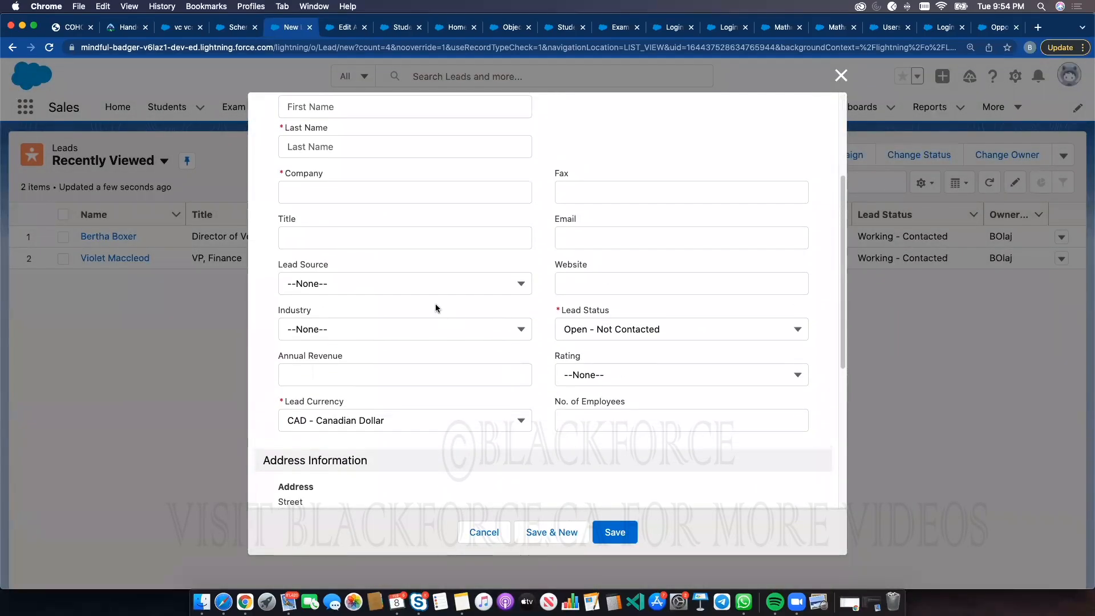
left_click(425, 285)
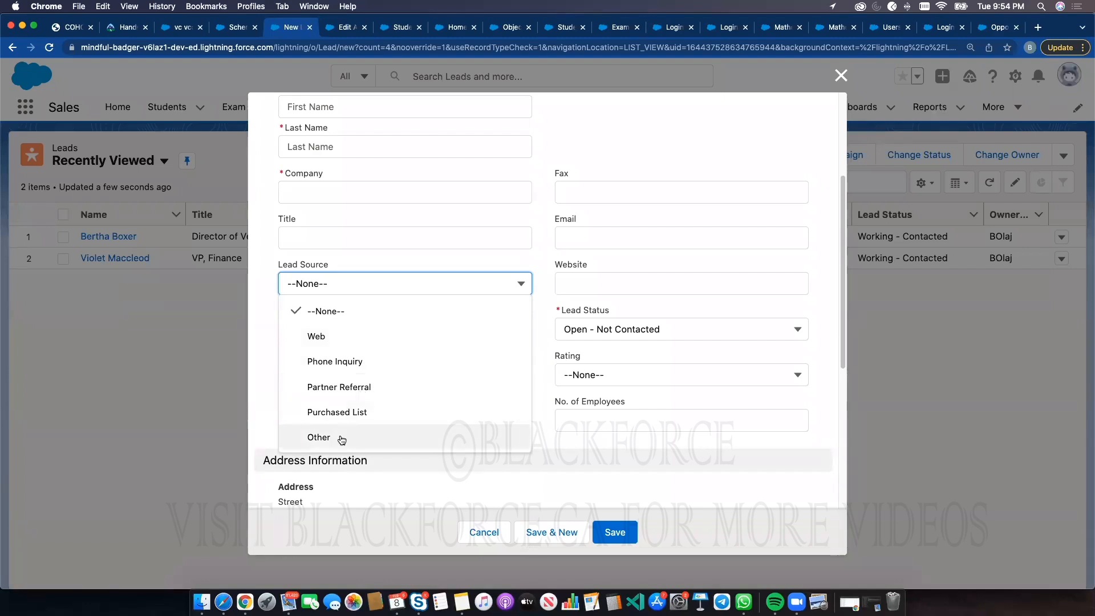
left_click(370, 282)
left_click(370, 282)
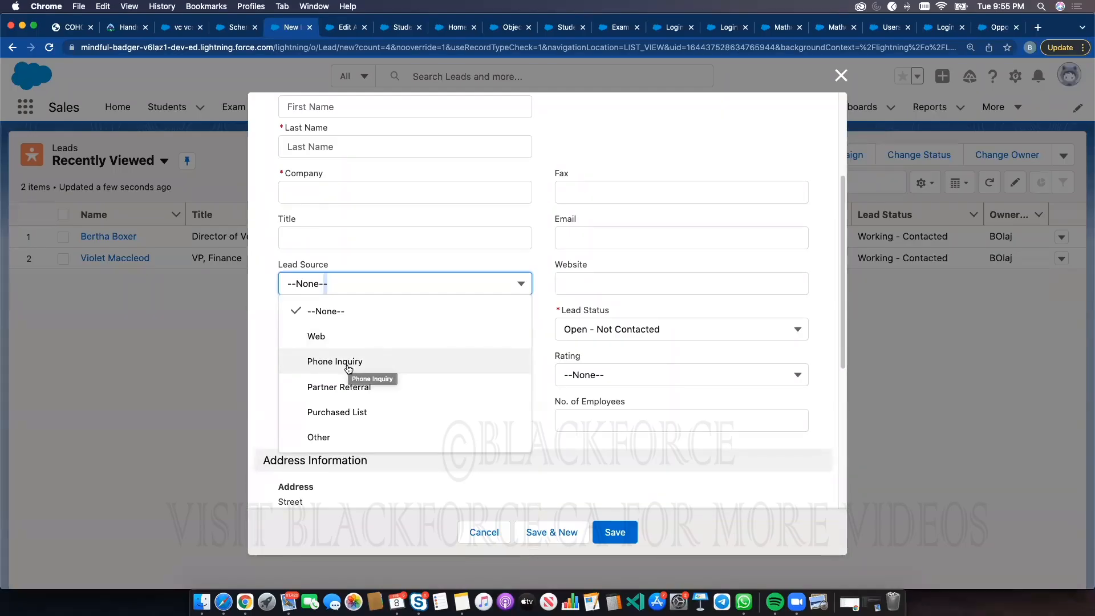
left_click(350, 279)
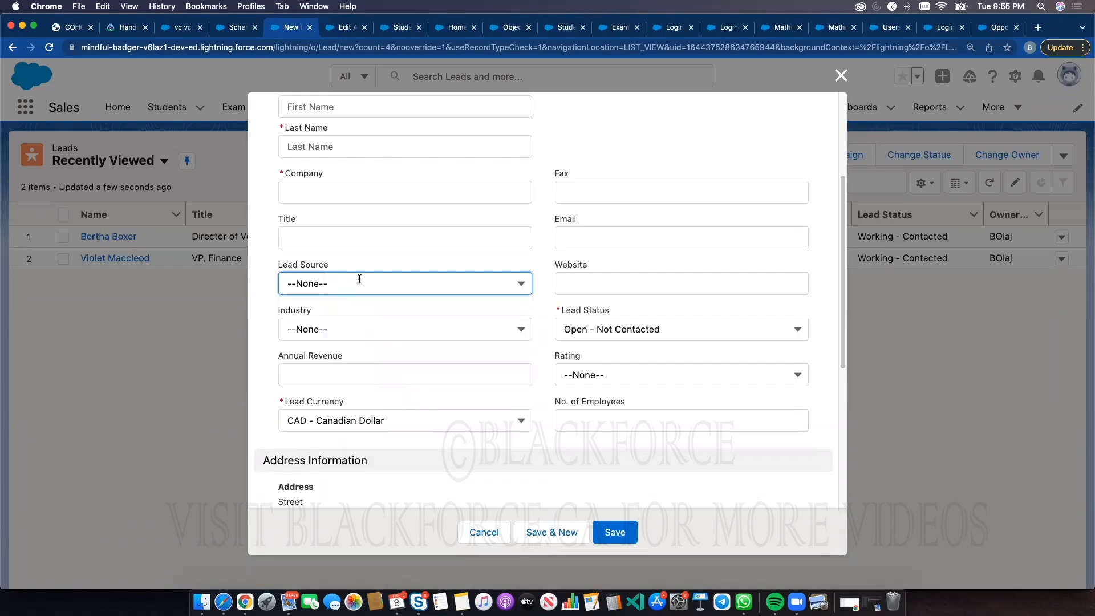
left_click(357, 281)
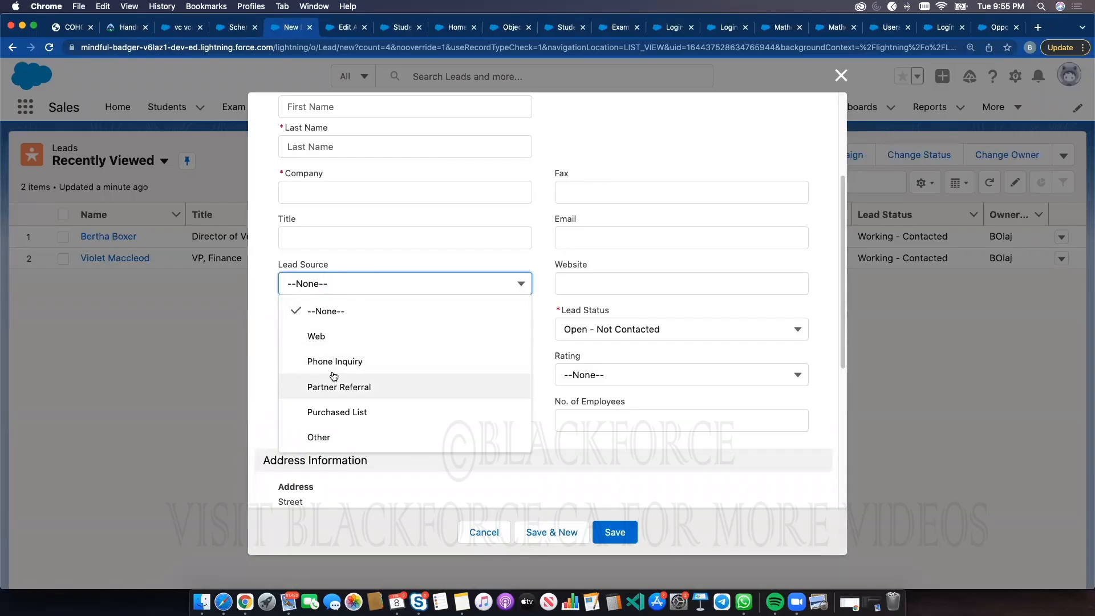
left_click(365, 284)
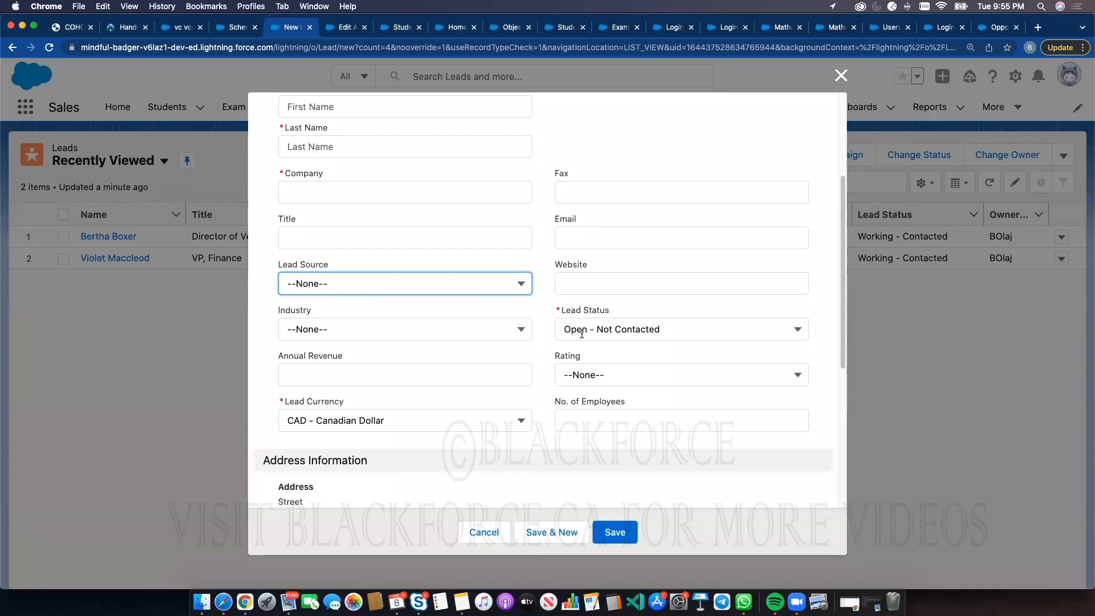
Browse the Industry picklist options on the New Lead form
scroll(620, 227, "up", 5)
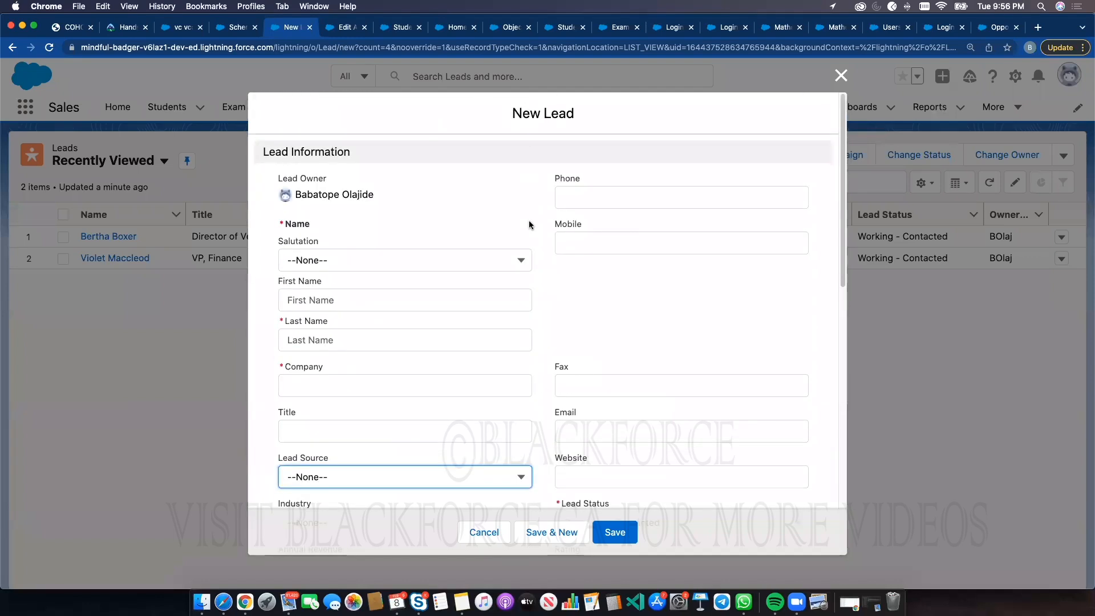
scroll(540, 330, "down", 6)
scroll(530, 295, "up", 2)
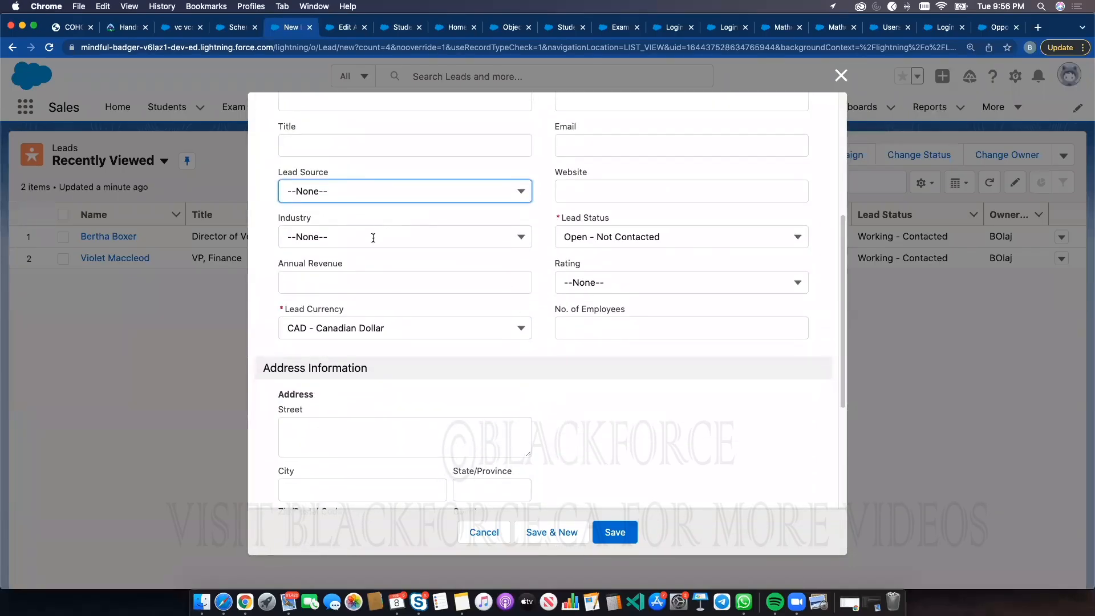
left_click(373, 238)
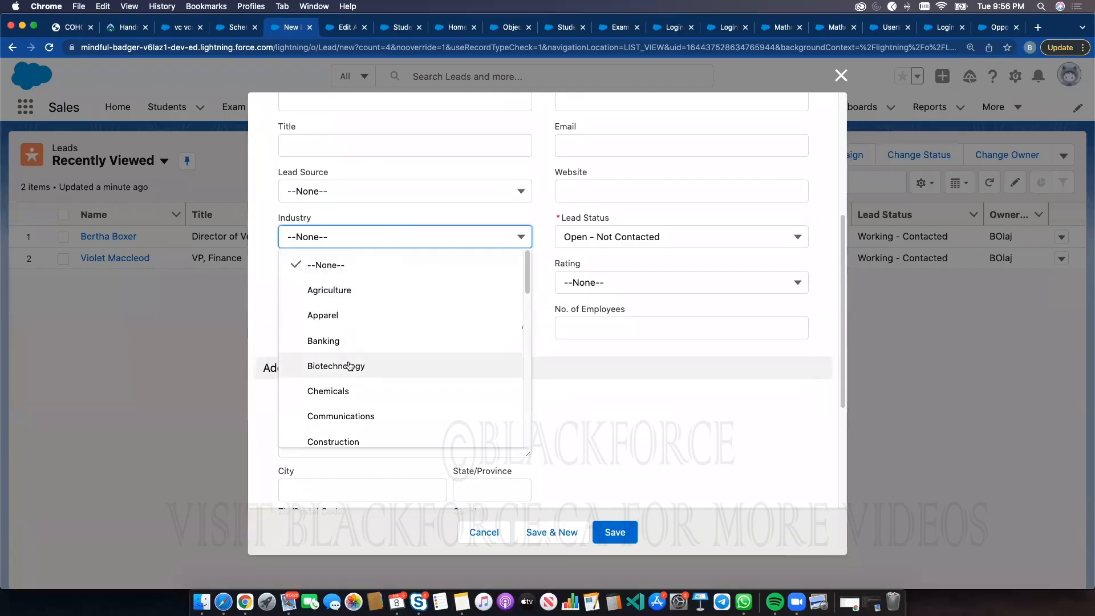
scroll(352, 367, "down", 8)
scroll(355, 370, "down", 5)
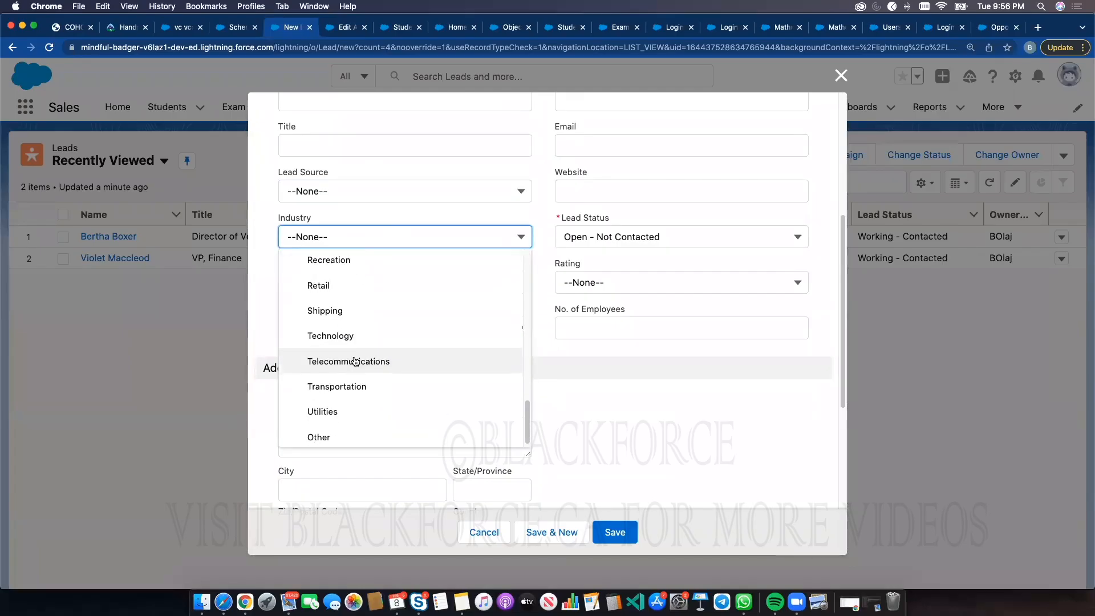
Find the Lead object in Object Manager and open its Fields & Relationships list
left_click(335, 30)
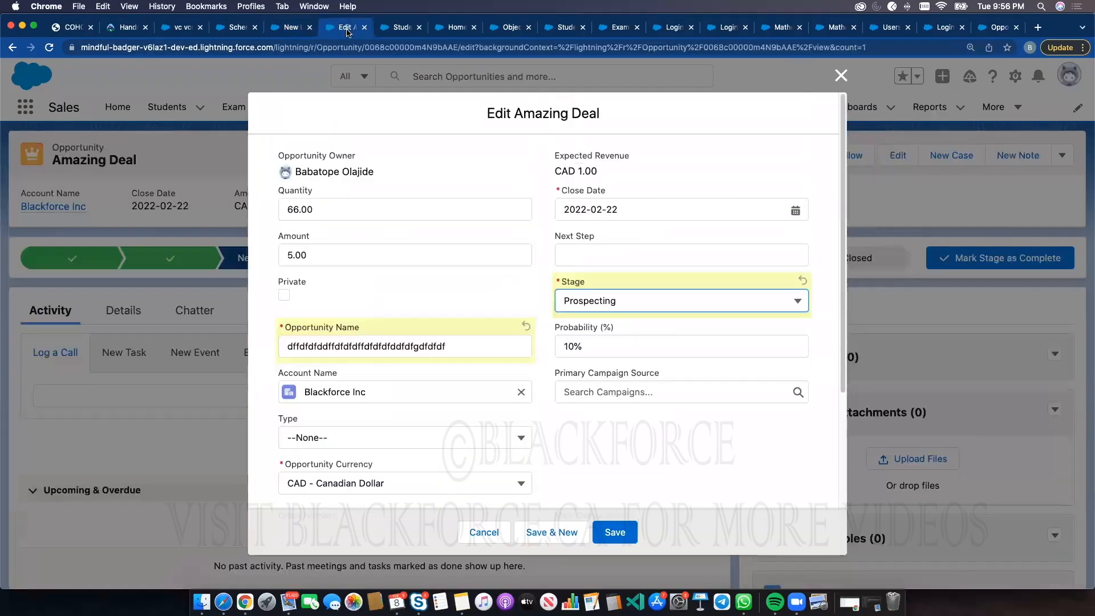
left_click(391, 27)
left_click(165, 150)
left_click(815, 147)
type("Lead")
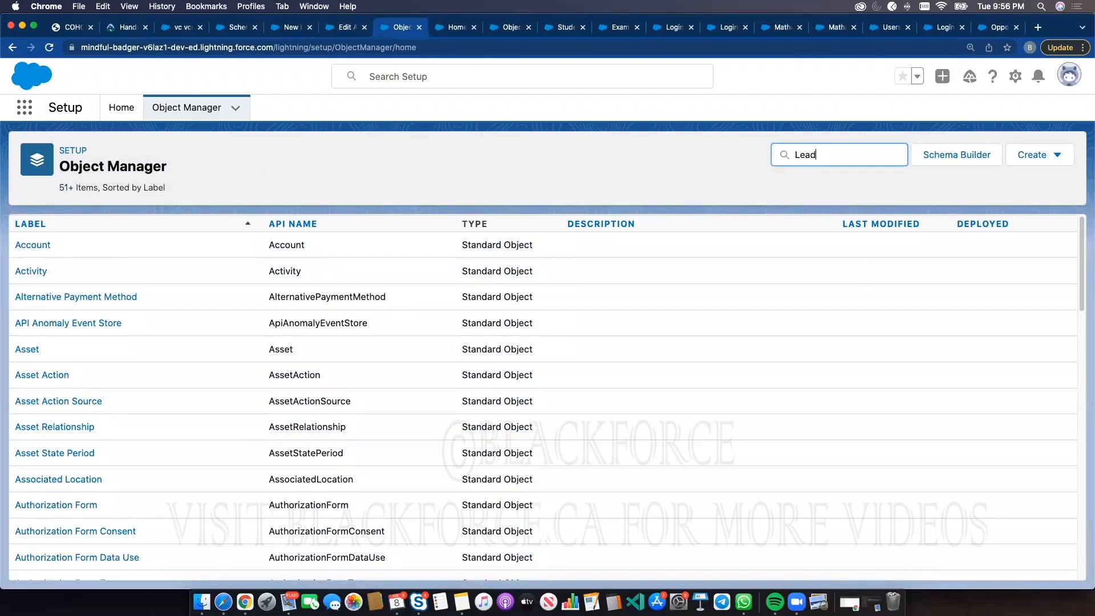
left_click(26, 245)
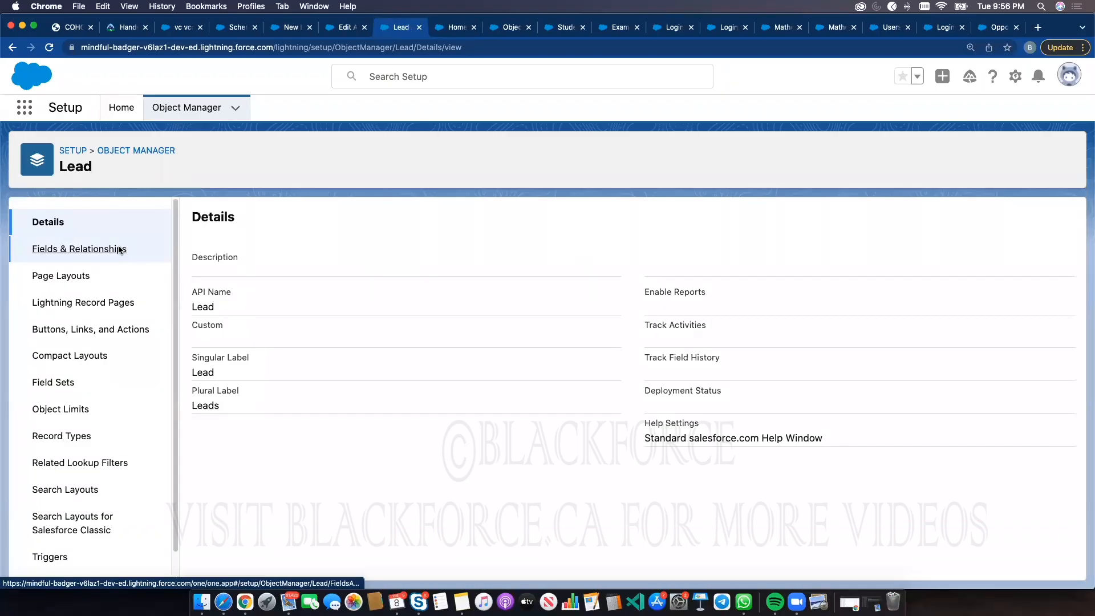
left_click(120, 249)
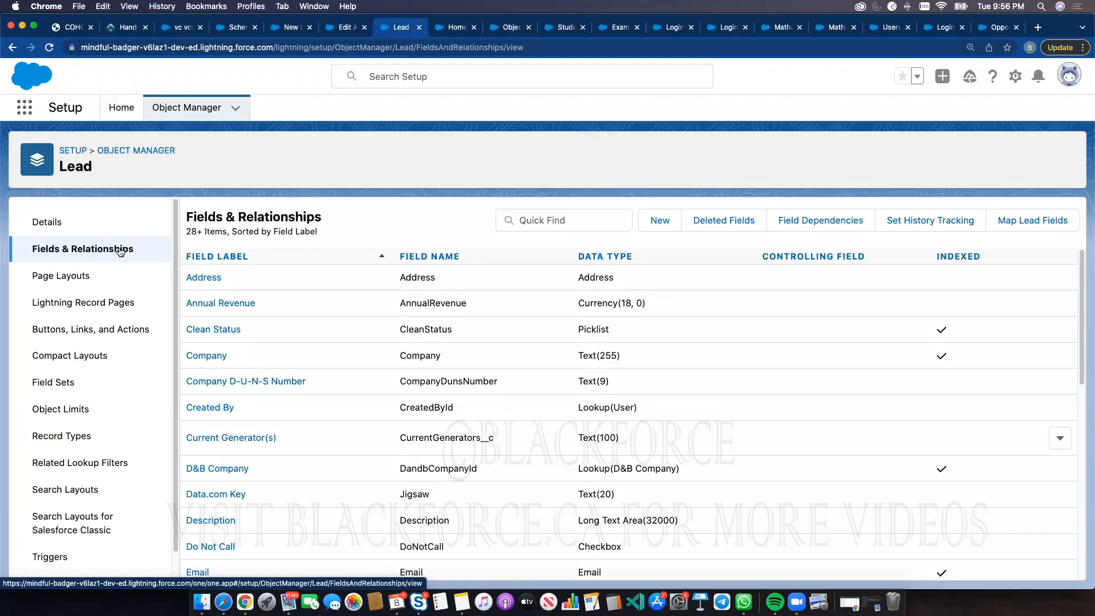
Reopen the Industry picklist on the New Lead form to review its options
left_click(288, 27)
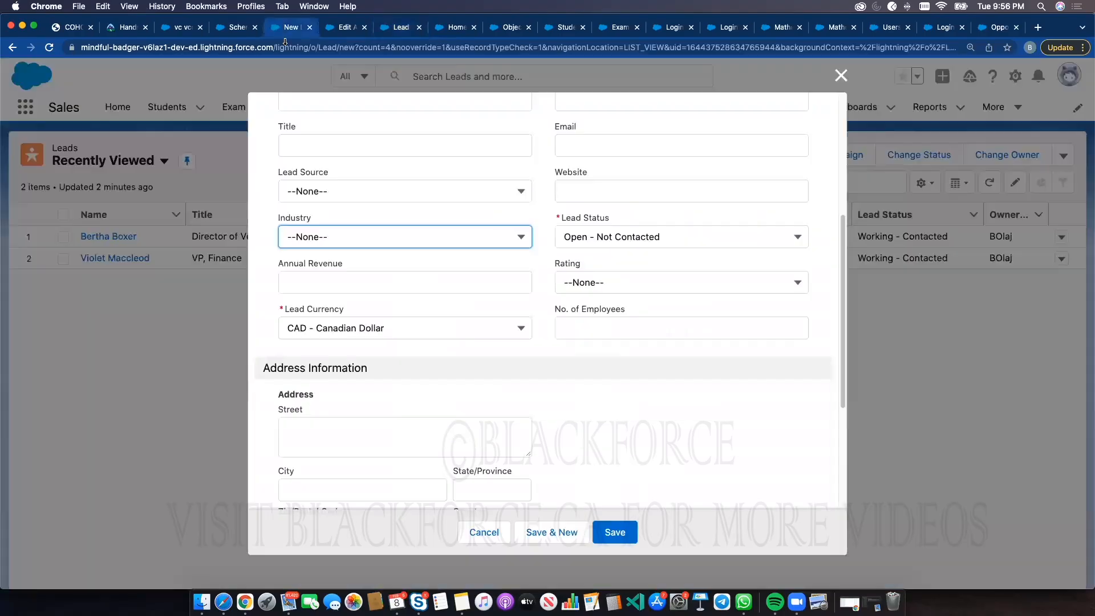
left_click(347, 237)
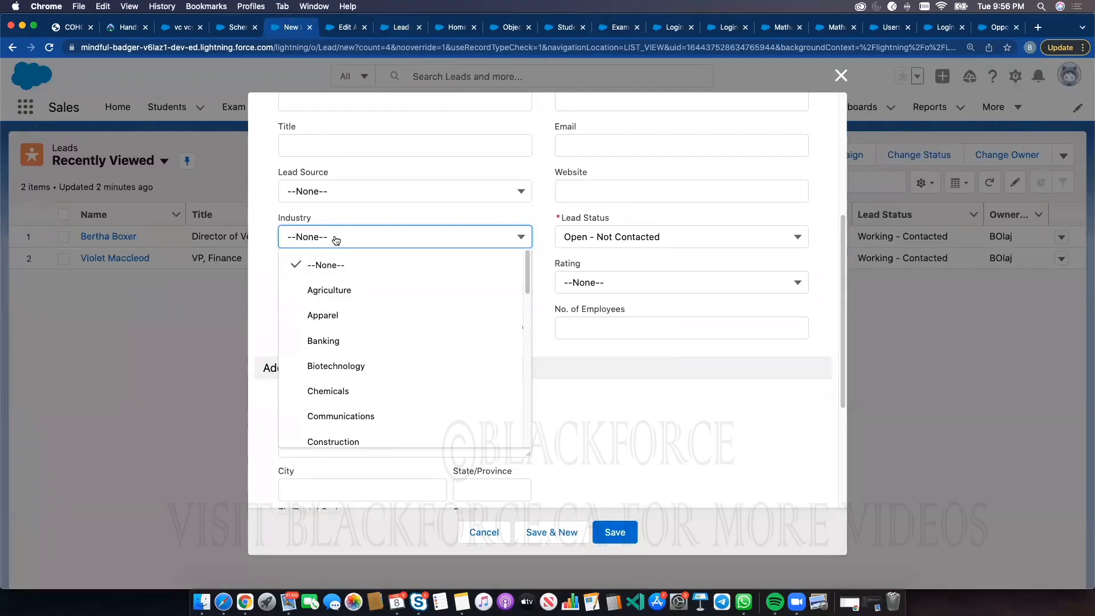
Close the Edit Amazing Deal opportunity tab, leaving the page without saving its changes
left_click(345, 29)
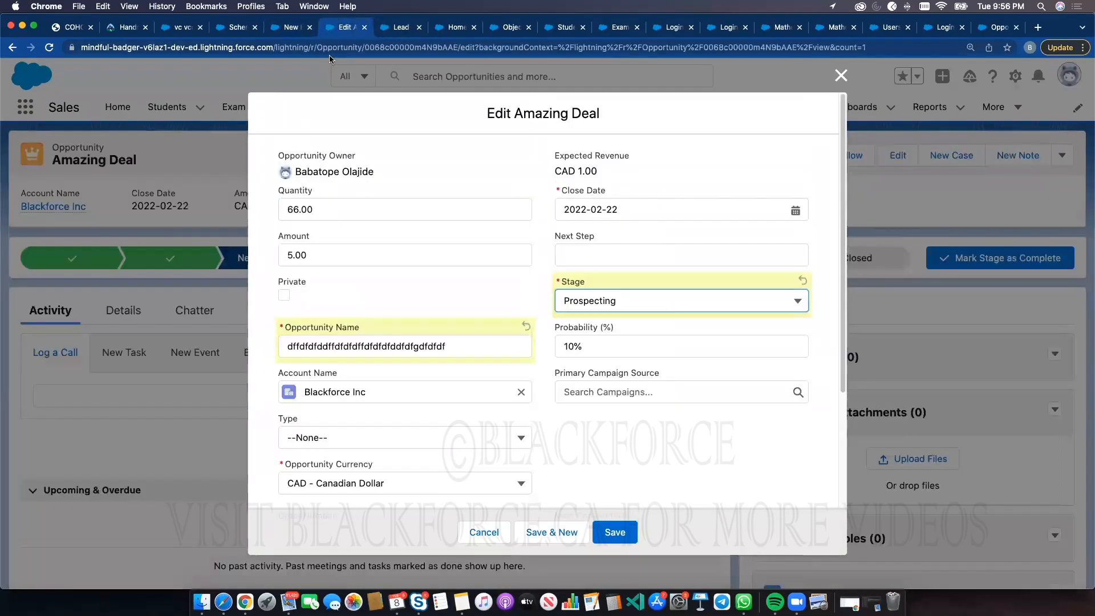
left_click(364, 28)
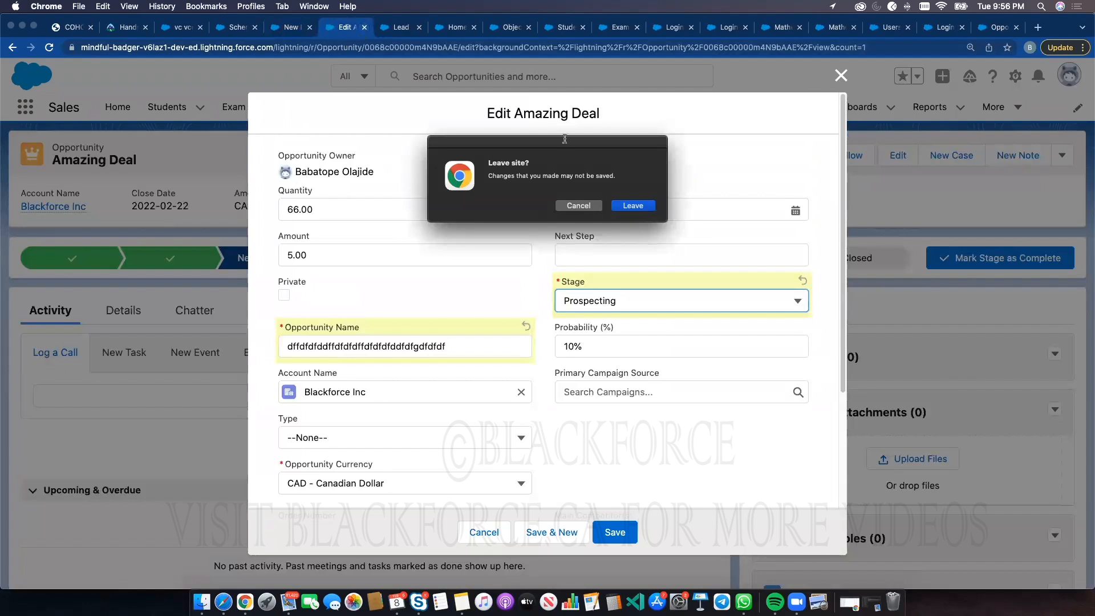
left_click(635, 205)
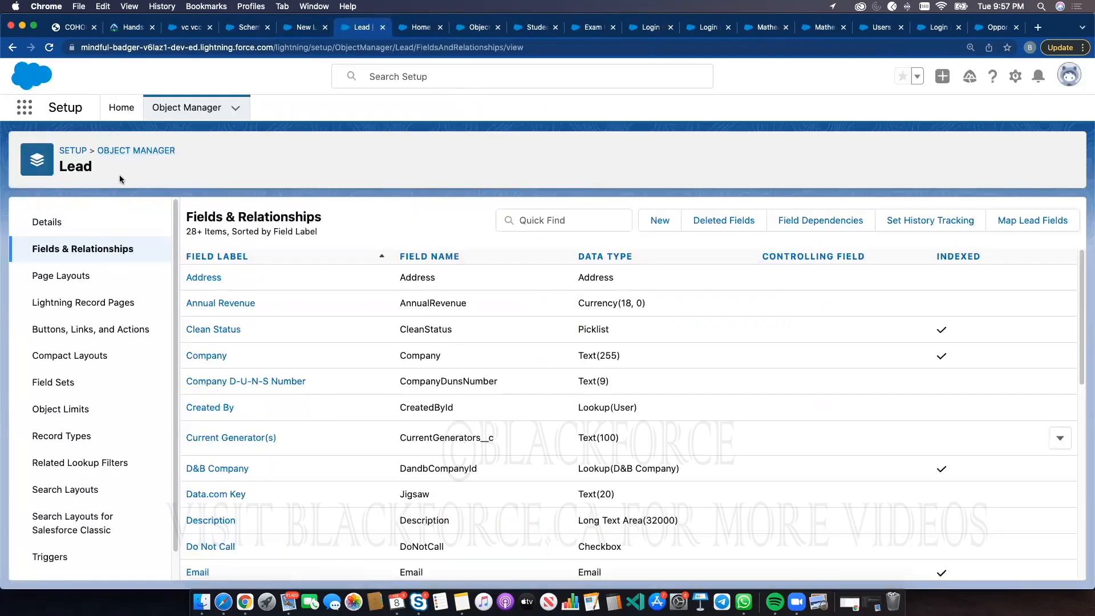
Try to create a new record type for the Lead object
left_click(57, 437)
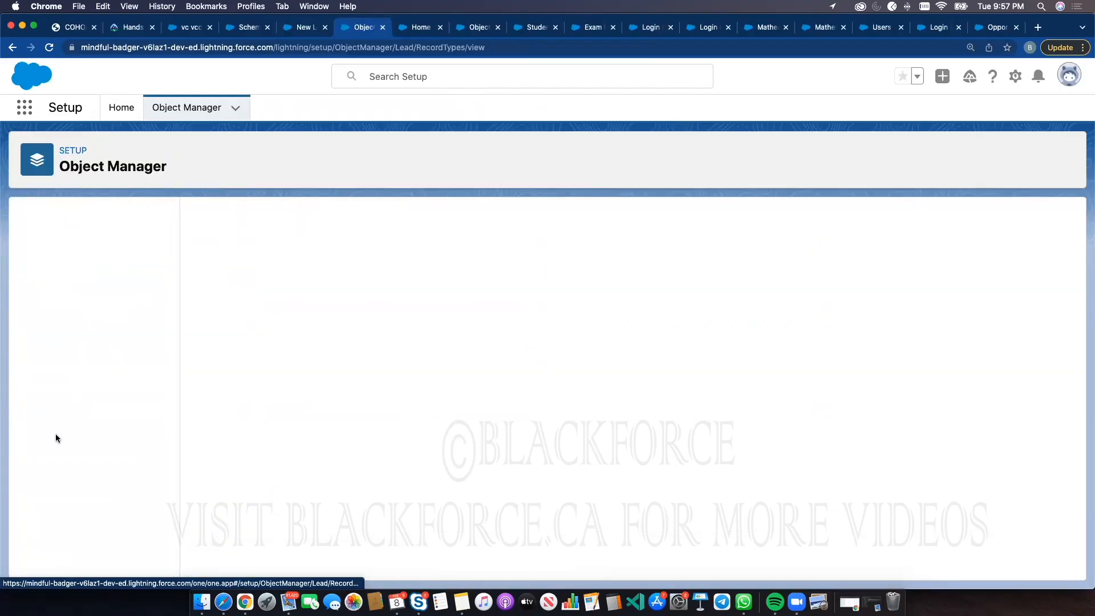
left_click(919, 222)
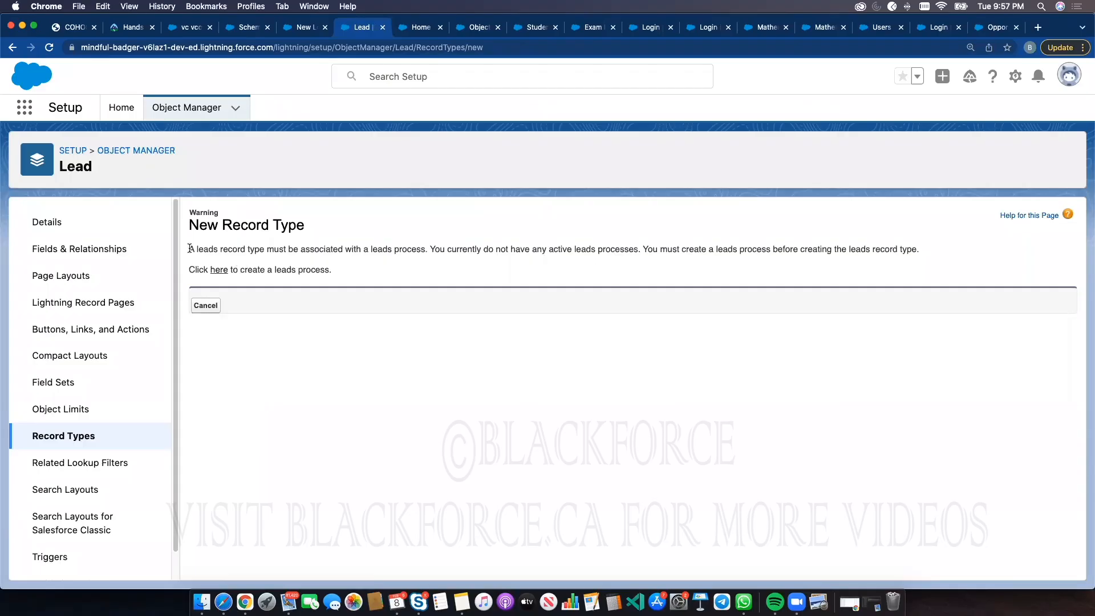
left_click(174, 112)
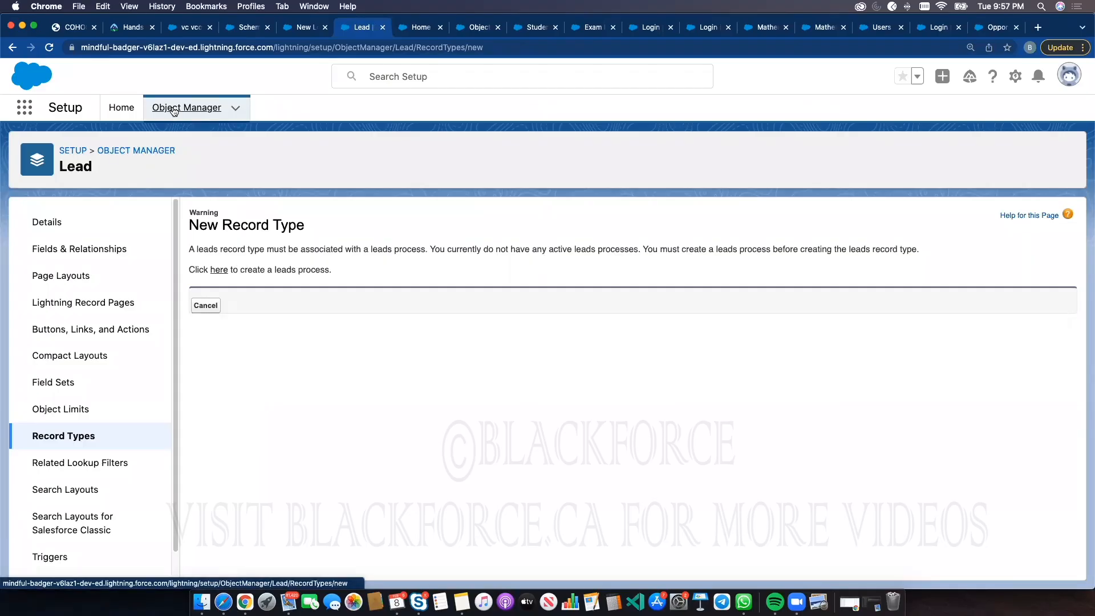
Cancel the New Lead form and start a new Contact record from the Contacts list
left_click(313, 27)
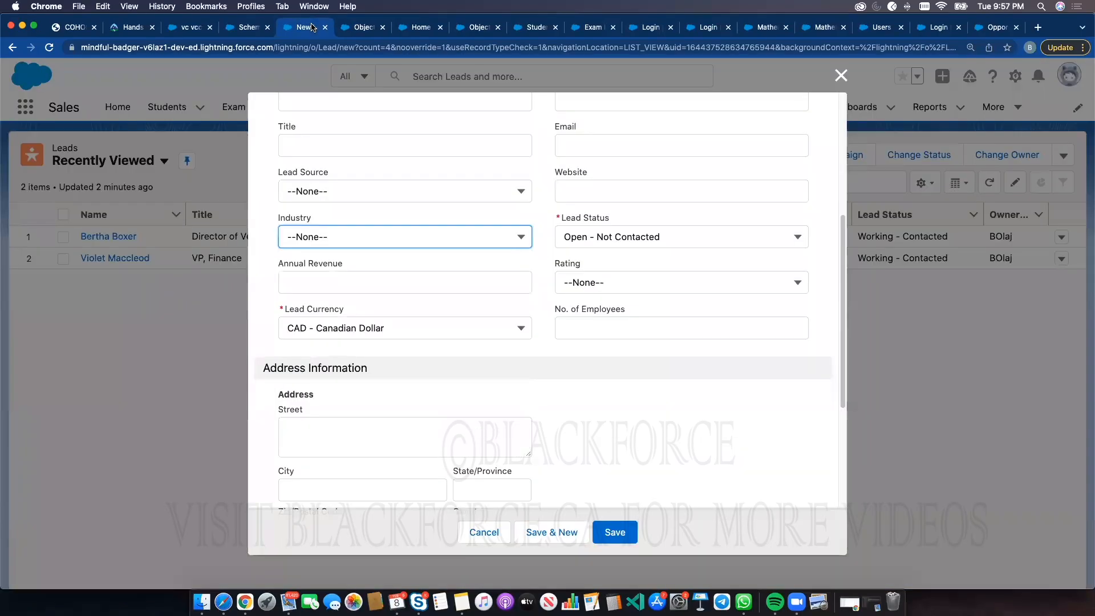
left_click(839, 75)
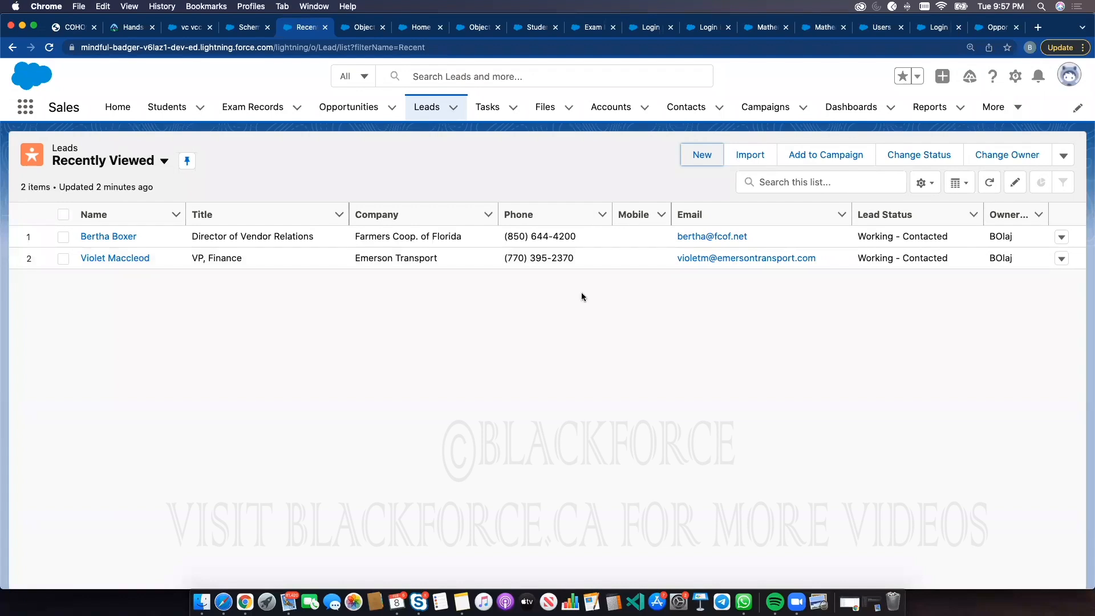
left_click(682, 107)
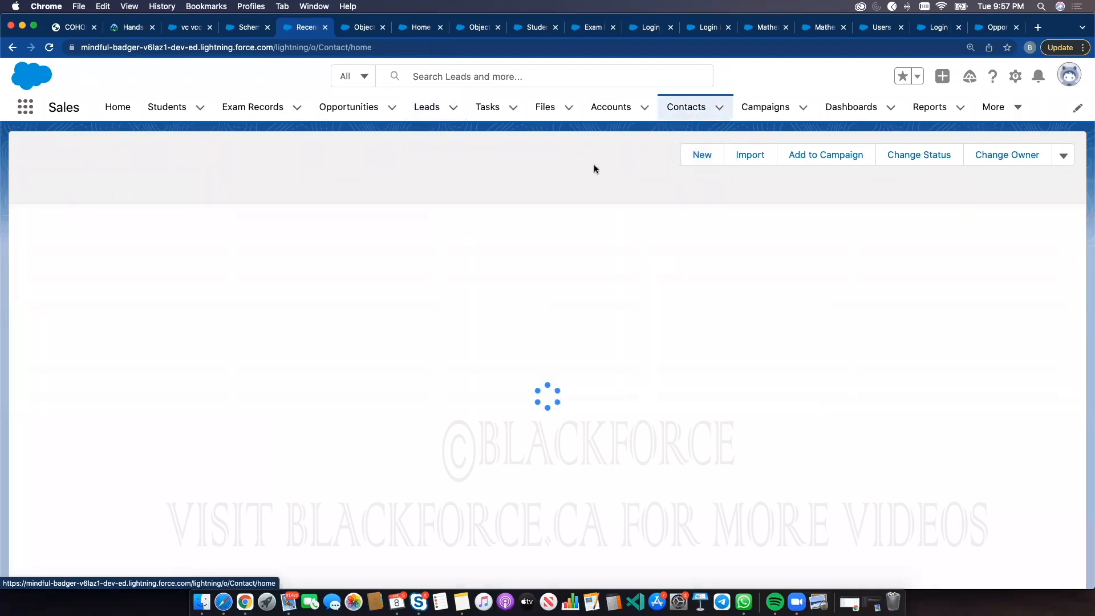
left_click(805, 160)
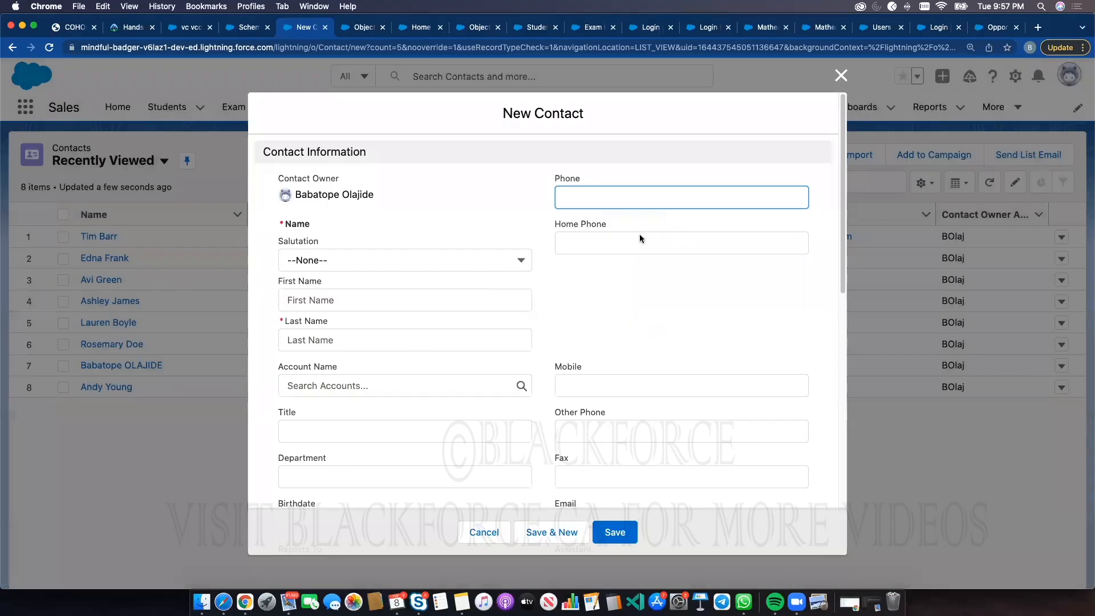
Review the Lead Source picklist options on the New Contact form without choosing one
scroll(578, 350, "down", 5)
left_click(430, 306)
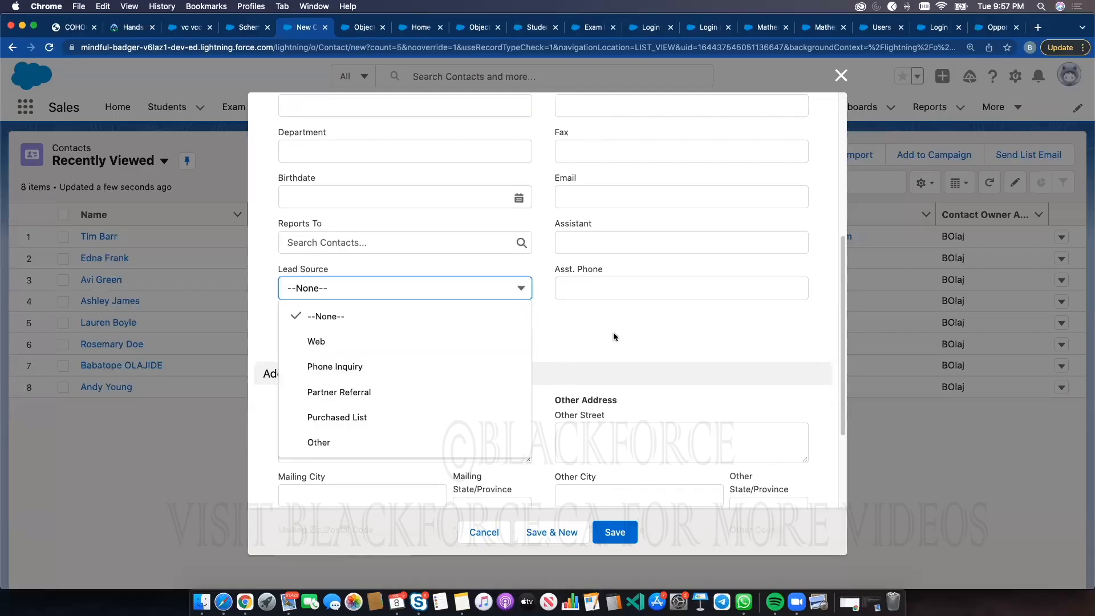
left_click(572, 340)
scroll(604, 343, "up", 5)
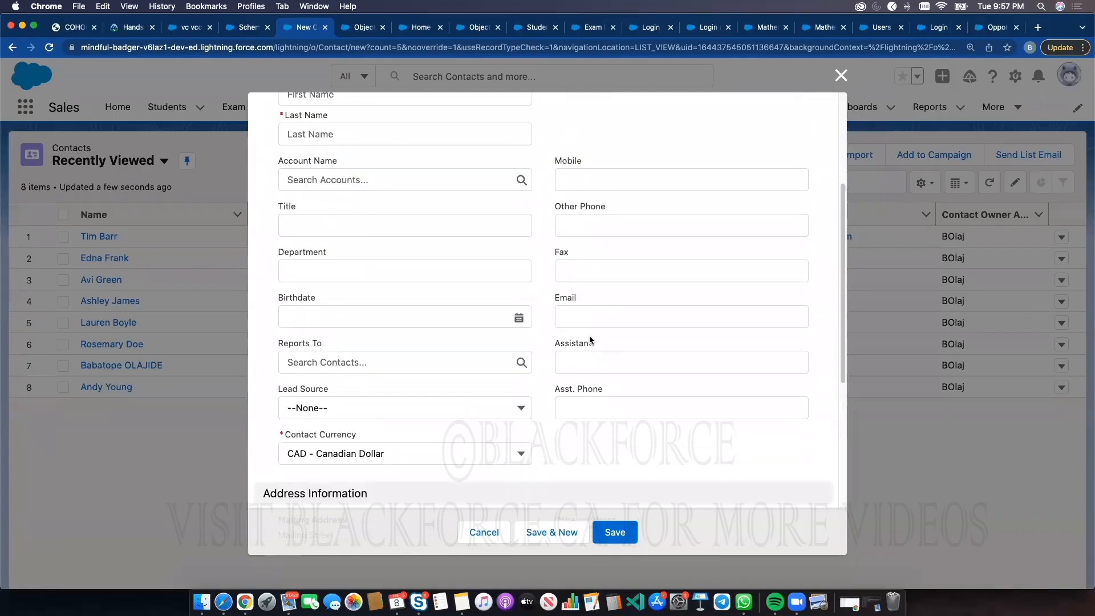
Search Object Manager for the Contact object and open its Record Types list
left_click(362, 27)
left_click(814, 153)
type("contact")
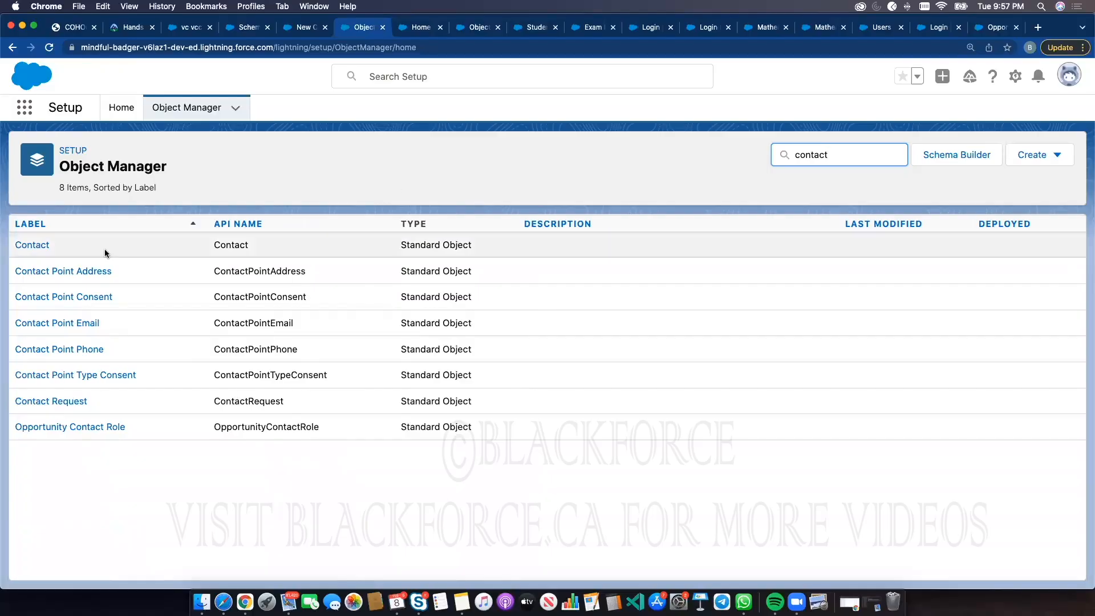
left_click(25, 247)
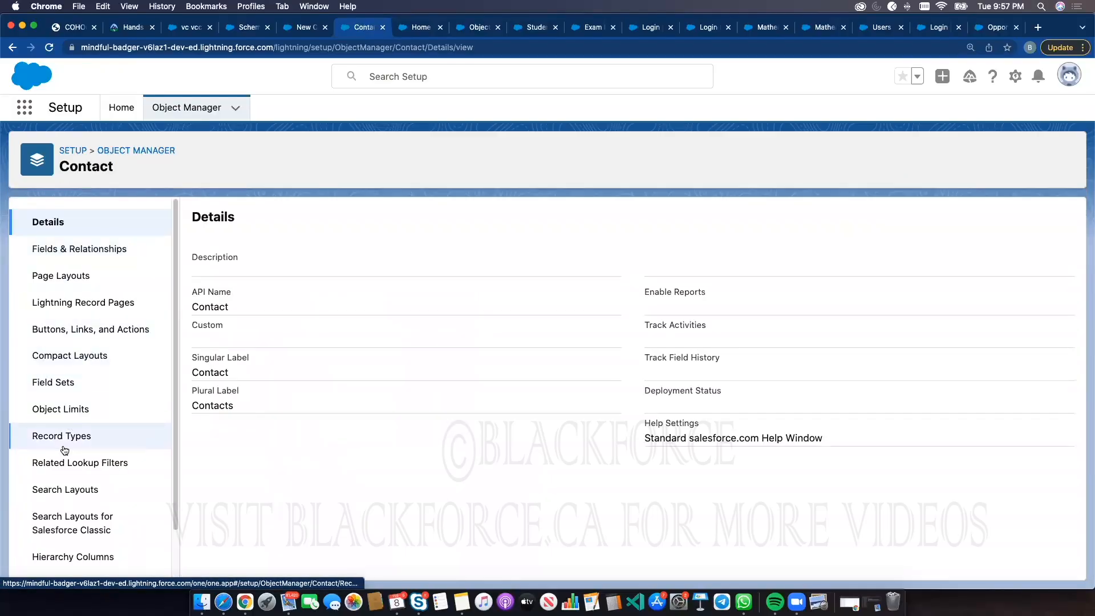
left_click(68, 437)
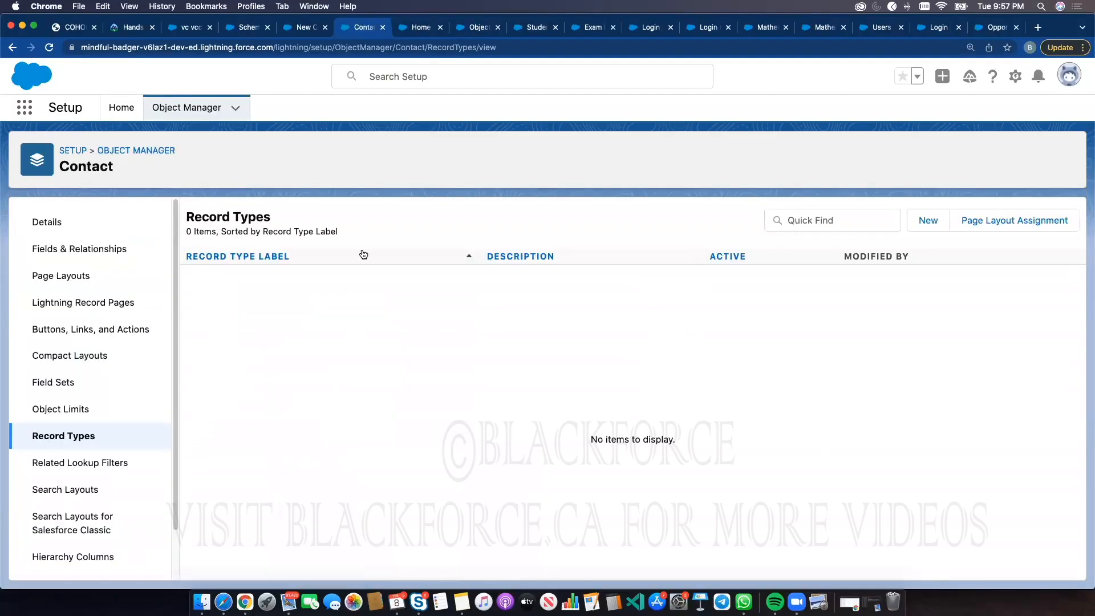
Reopen the Lead Source picklist on the New Contact form to compare its options
left_click(304, 29)
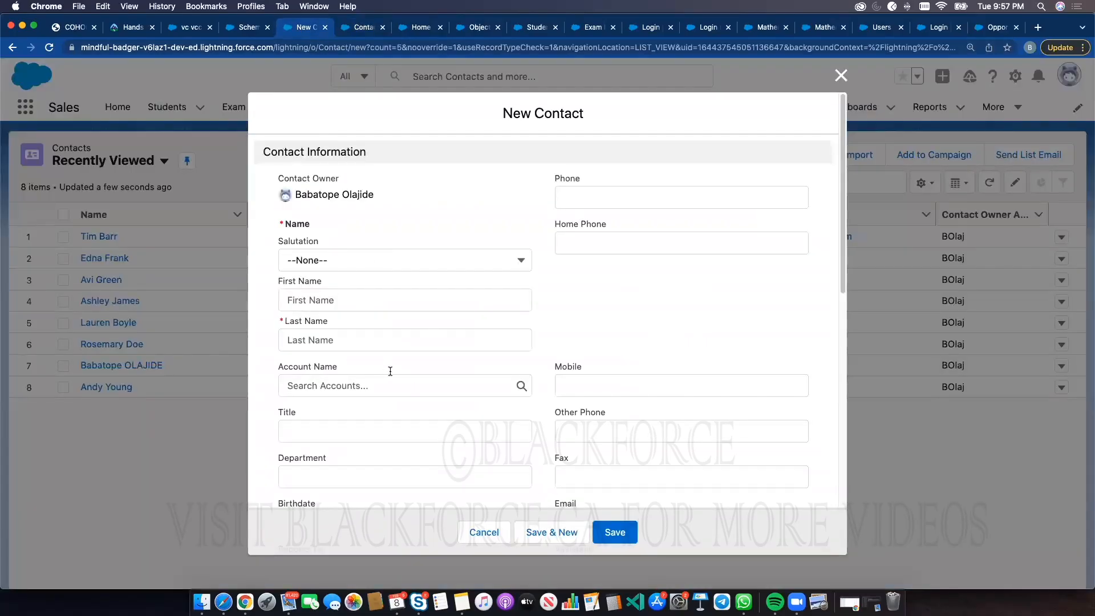
scroll(427, 330, "down", 3)
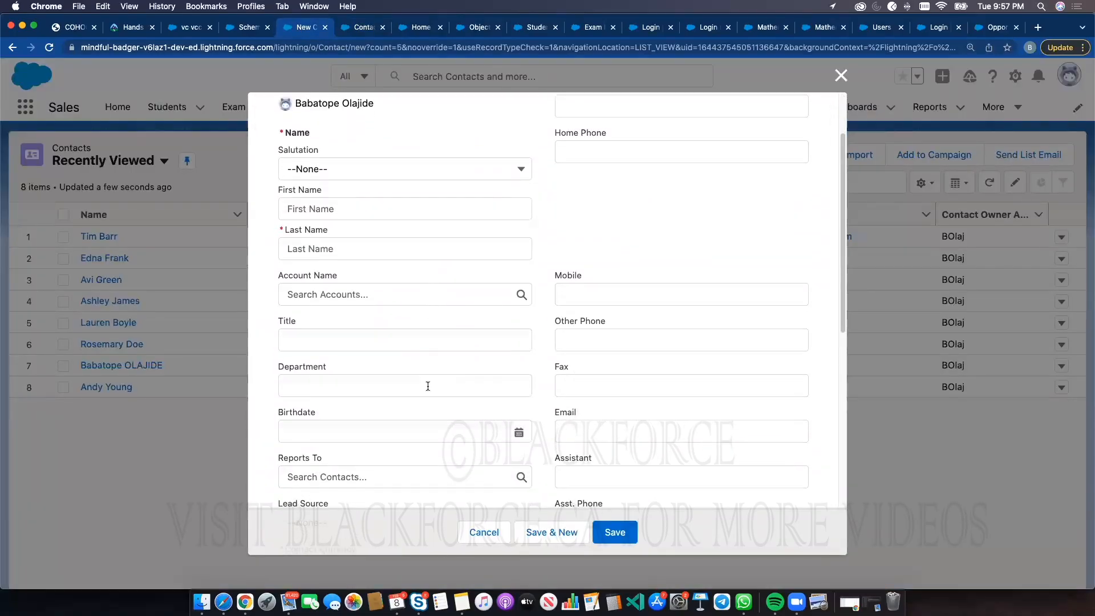
scroll(409, 399, "down", 5)
left_click(365, 391)
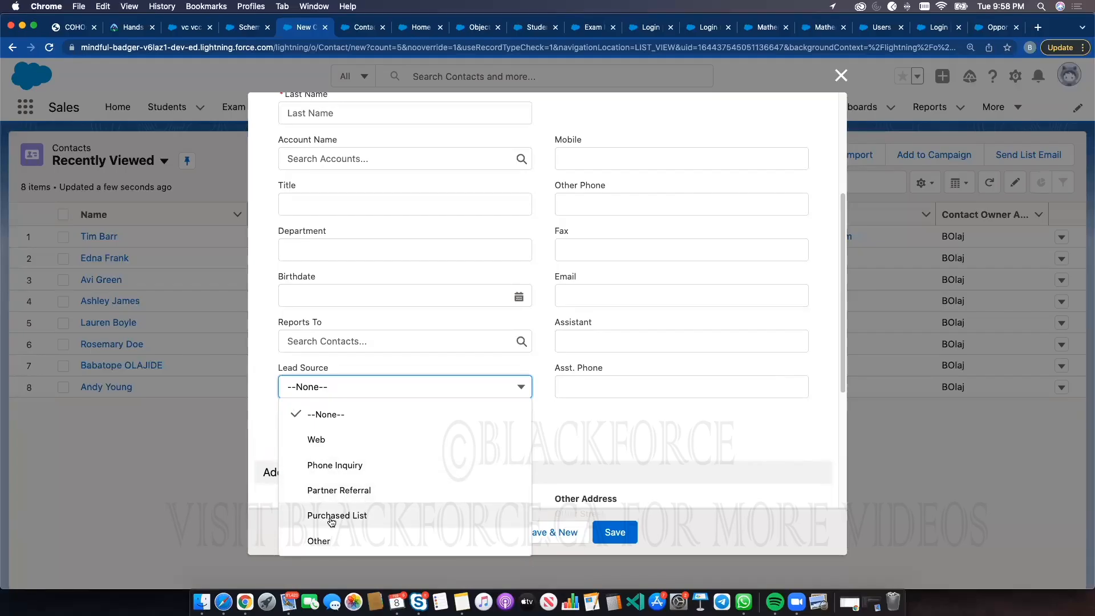
Start a new Contact record type labelled Internal Contact with record type name Internal_Contact
left_click(352, 33)
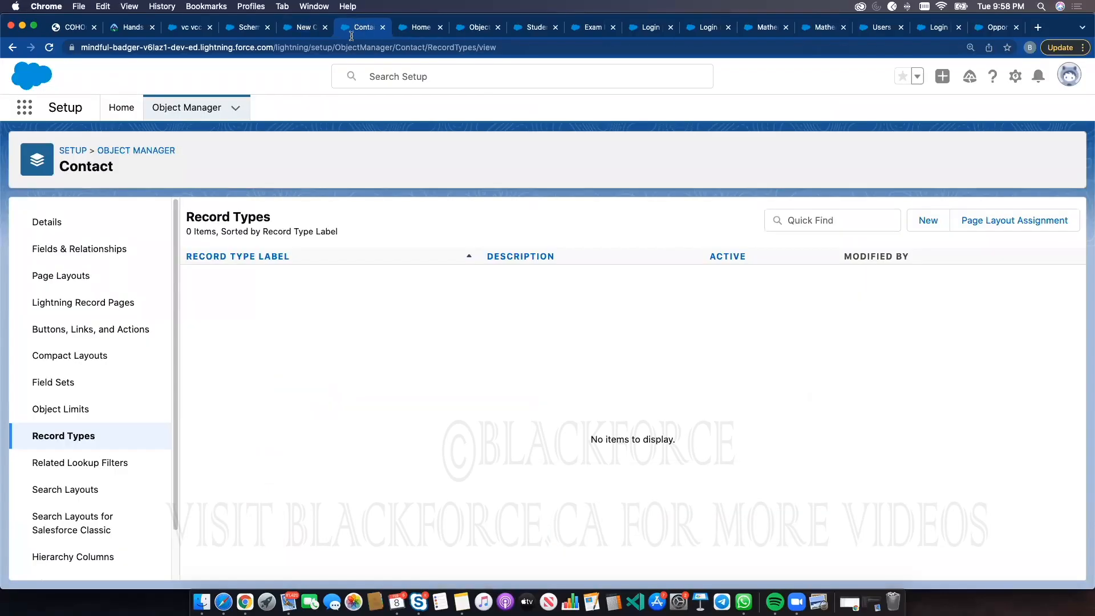
left_click(927, 221)
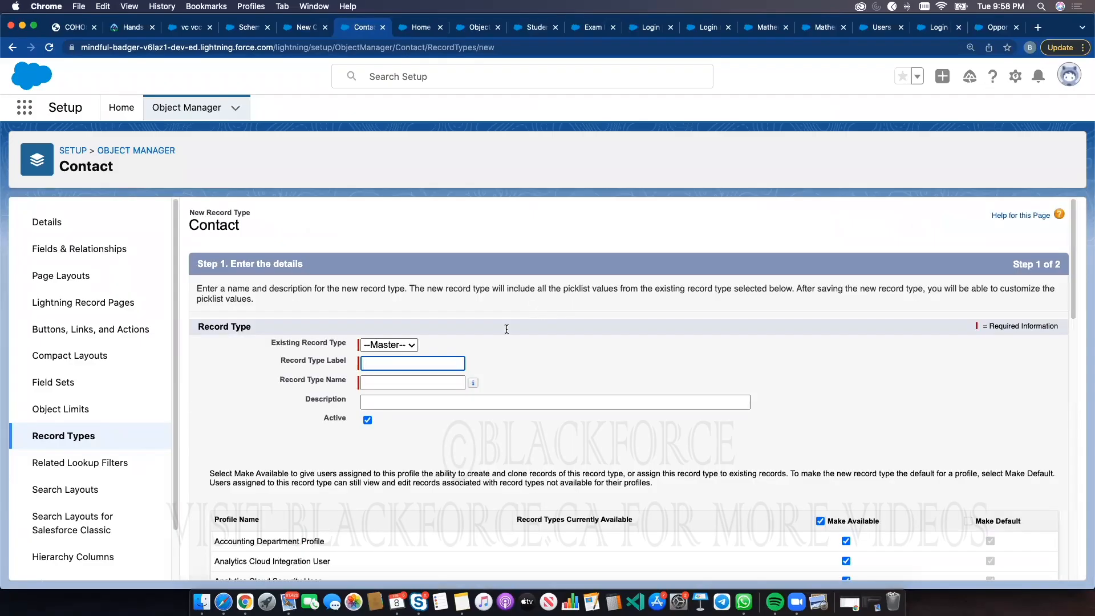
left_click(447, 364)
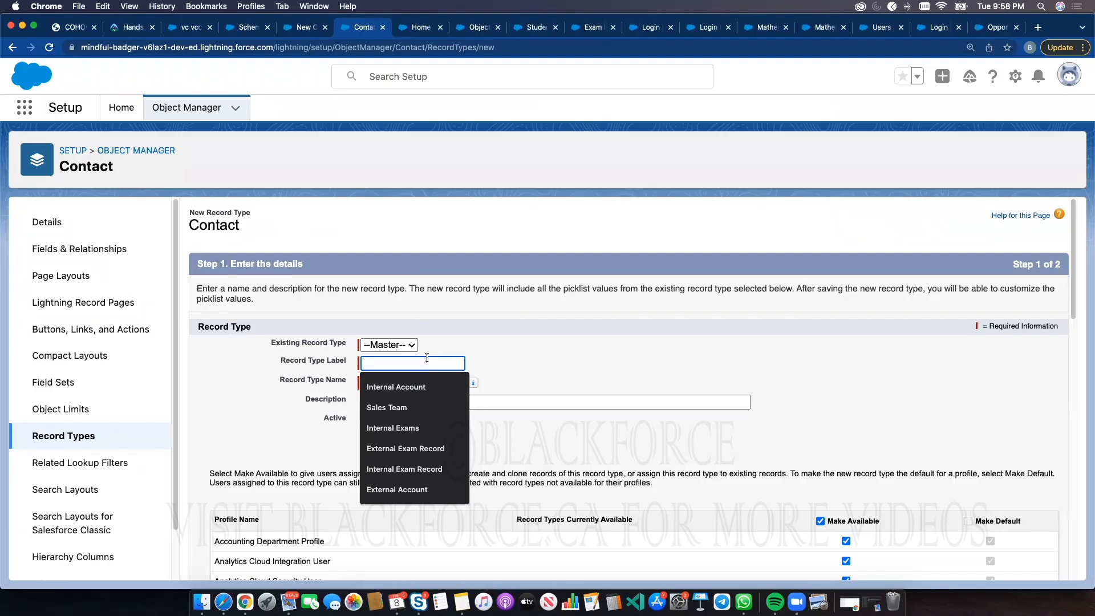
type("Inter")
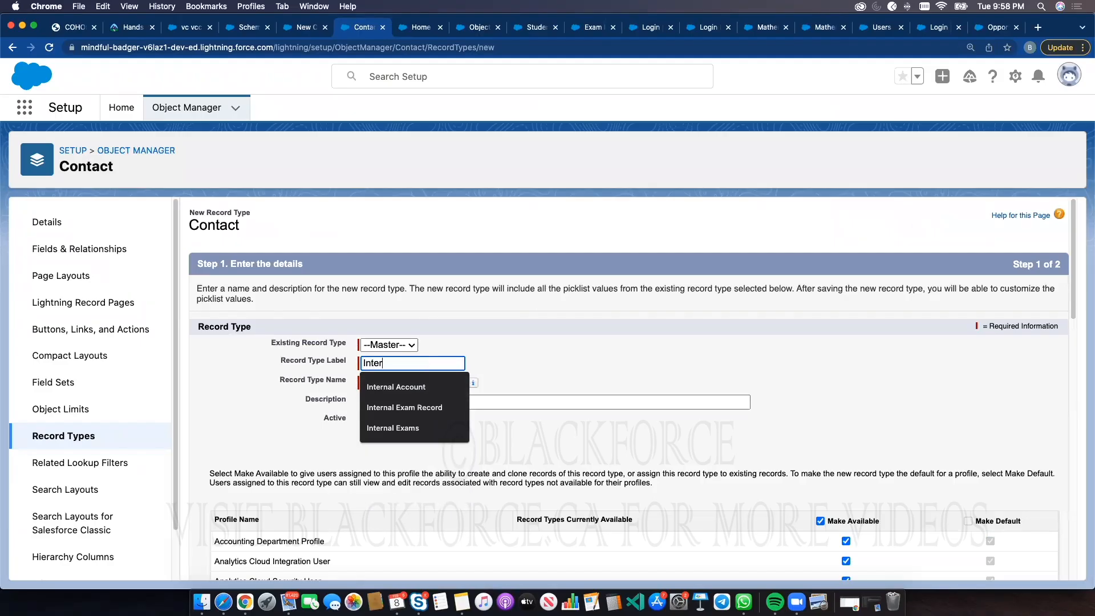
type("nal Contact")
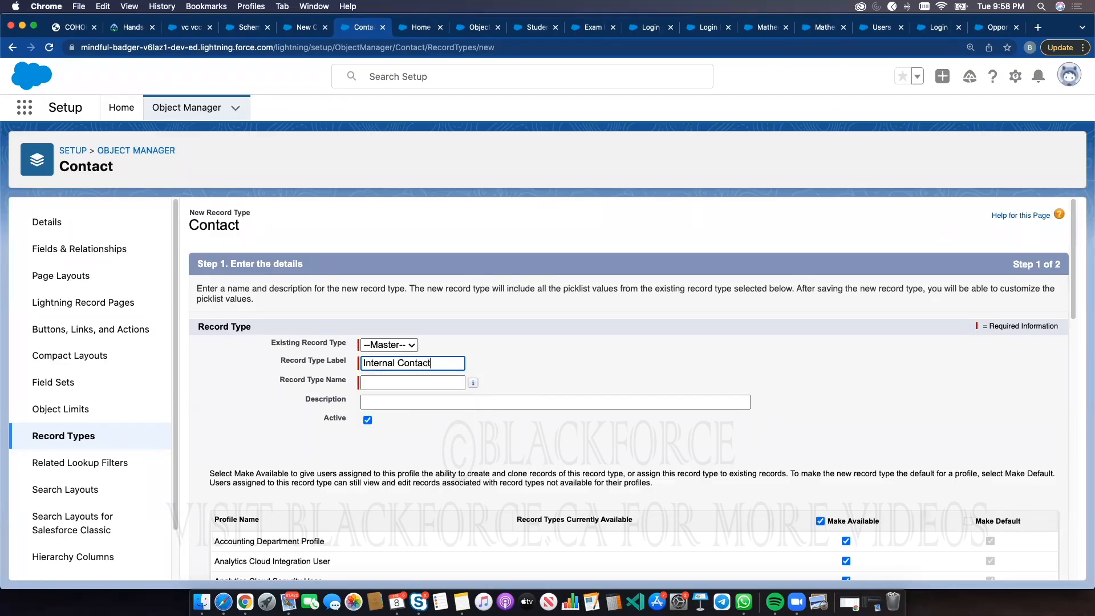
key("Tab")
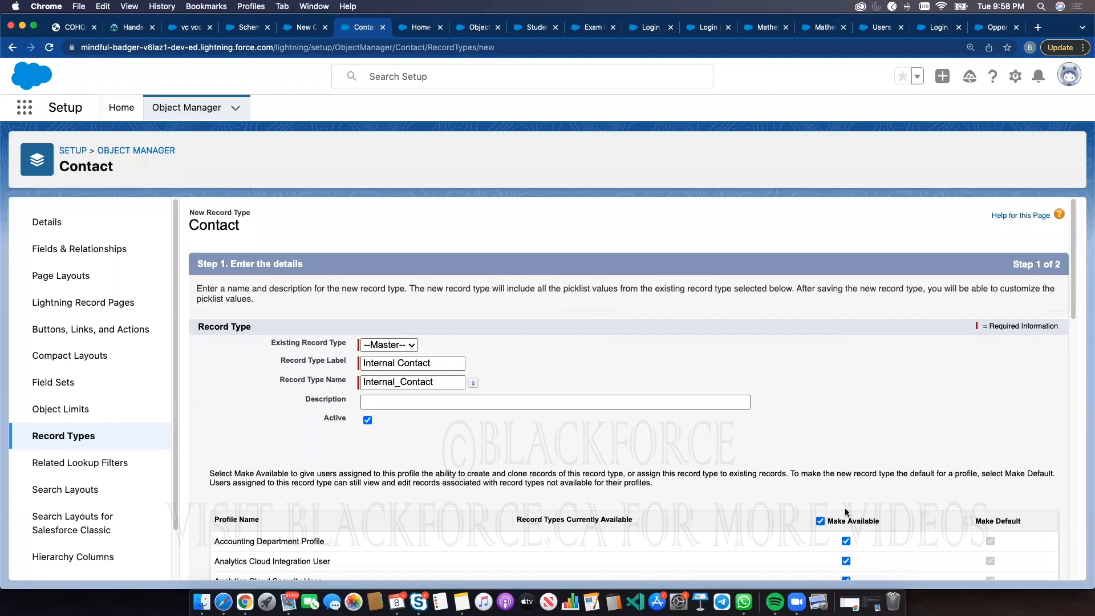
Make the record type available only to the System Administrator profile and continue to page layout assignment
left_click(824, 520)
scroll(826, 516, "down", 2)
scroll(826, 516, "down", 10)
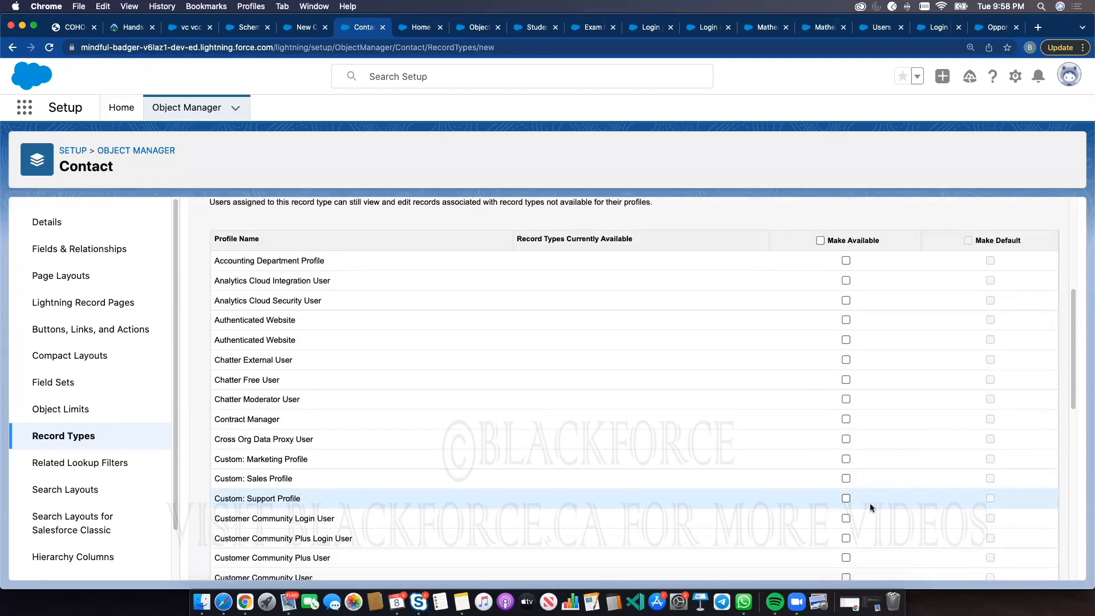
scroll(990, 513, "down", 5)
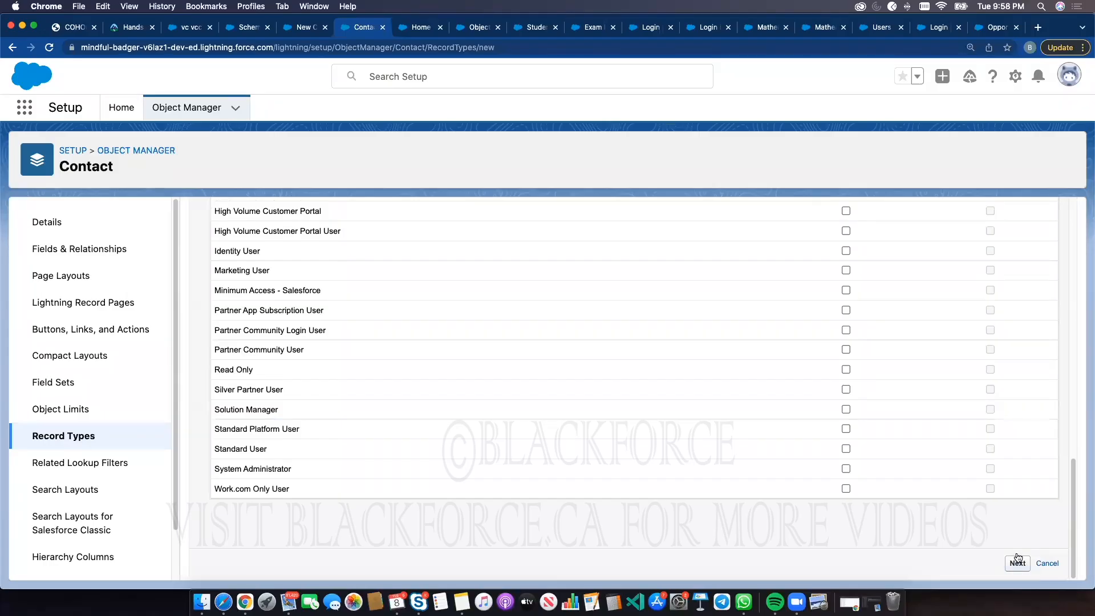
left_click(1017, 560)
scroll(855, 456, "down", 10)
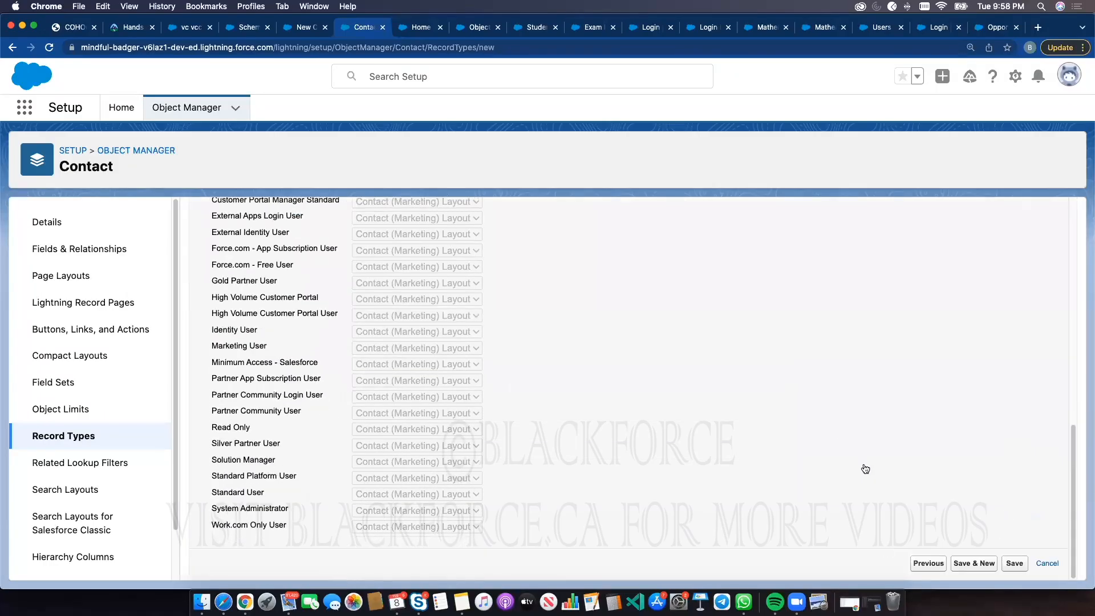
left_click(913, 565)
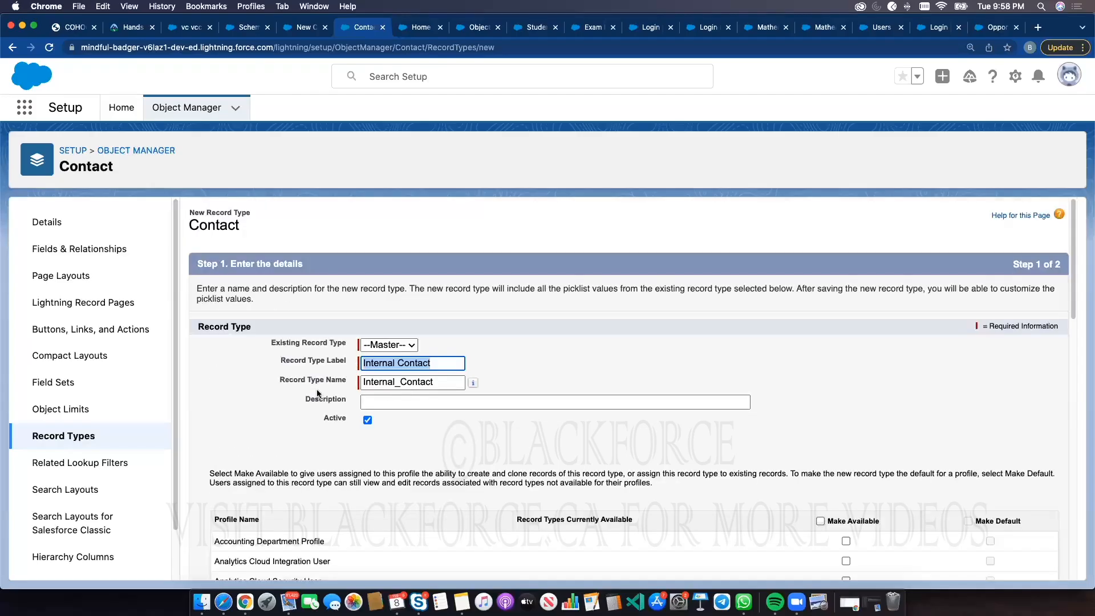
scroll(434, 432, "down", 4)
scroll(706, 292, "down", 3)
scroll(854, 289, "up", 2)
left_click(845, 294)
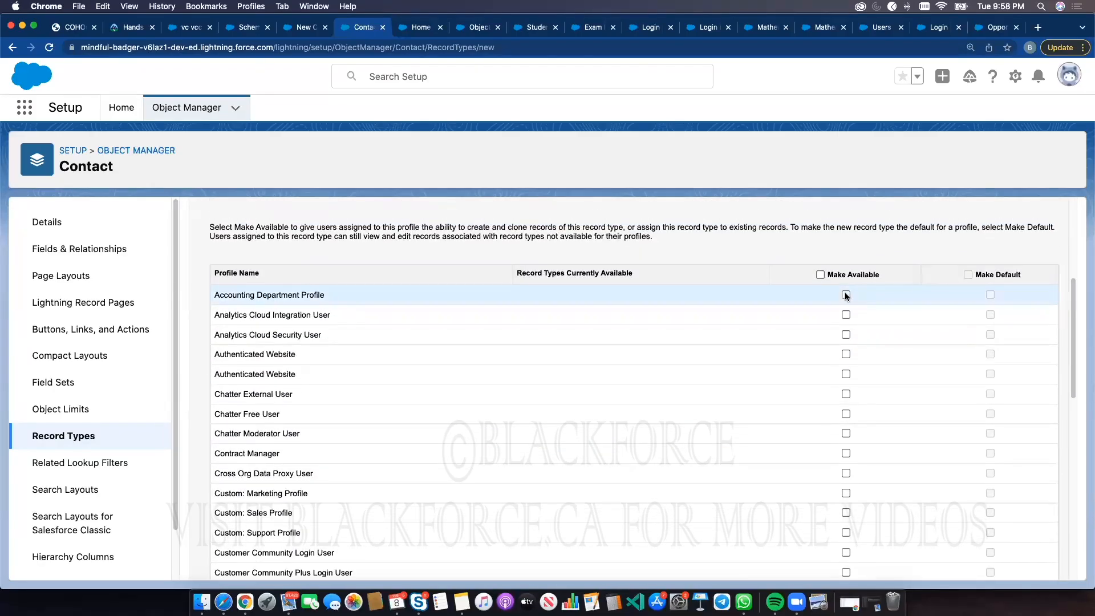
scroll(764, 365, "down", 10)
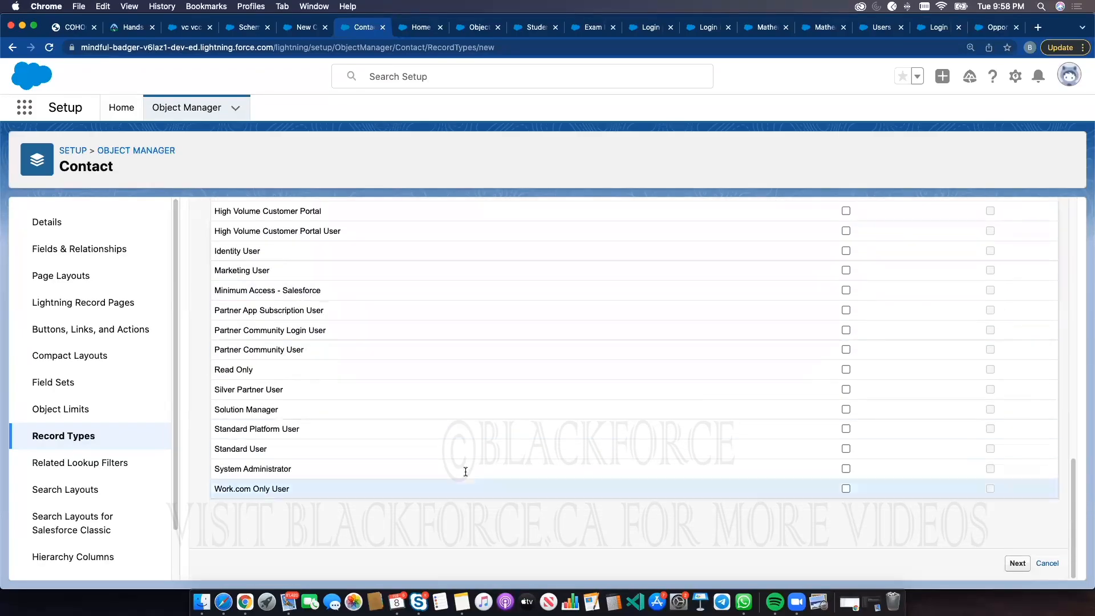
left_click(845, 468)
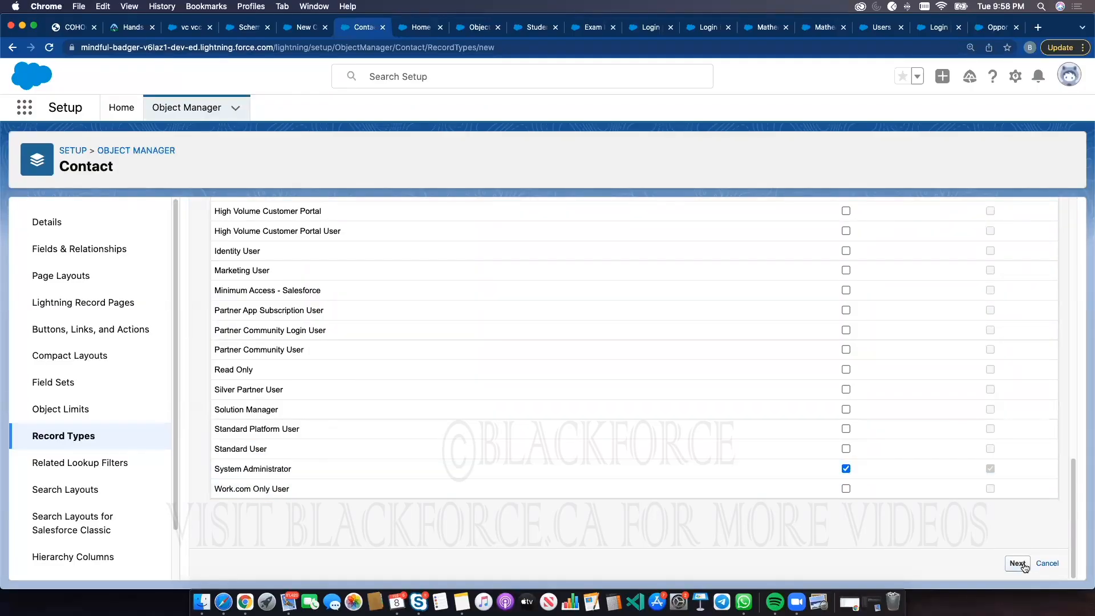
left_click(1022, 565)
Apply the Contact Layout to all profiles and save the Internal Contact record type
scroll(900, 459, "down", 10)
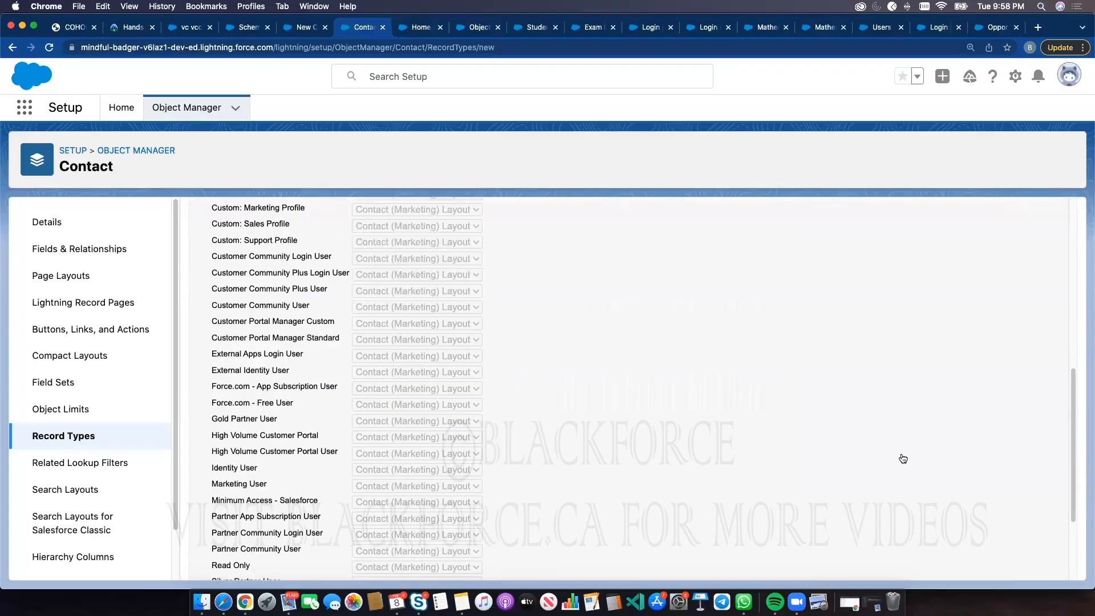
left_click(1011, 561)
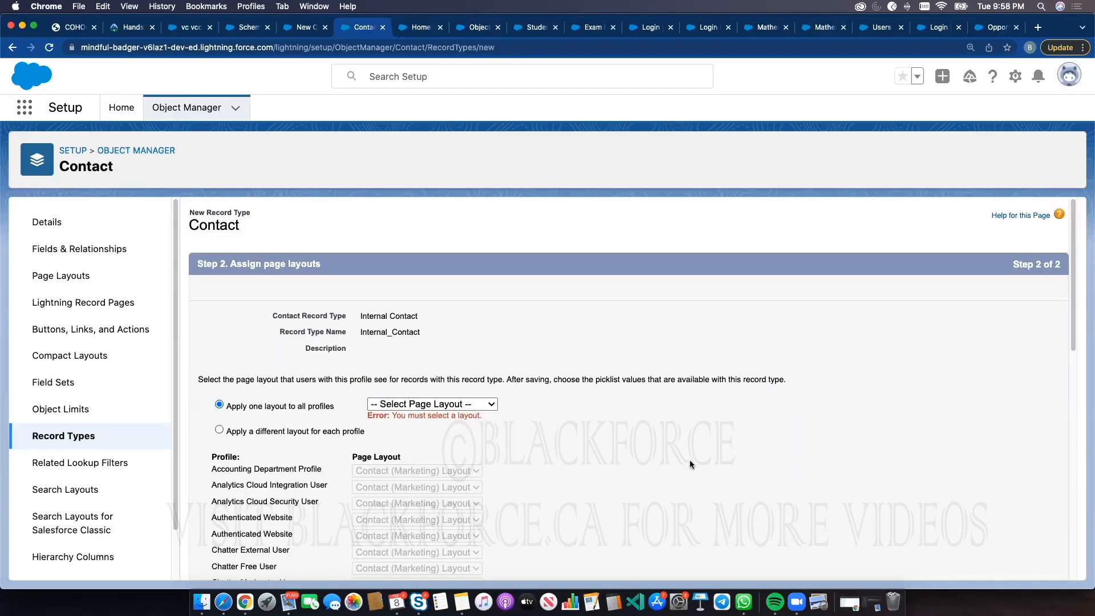
left_click(433, 404)
key("Return")
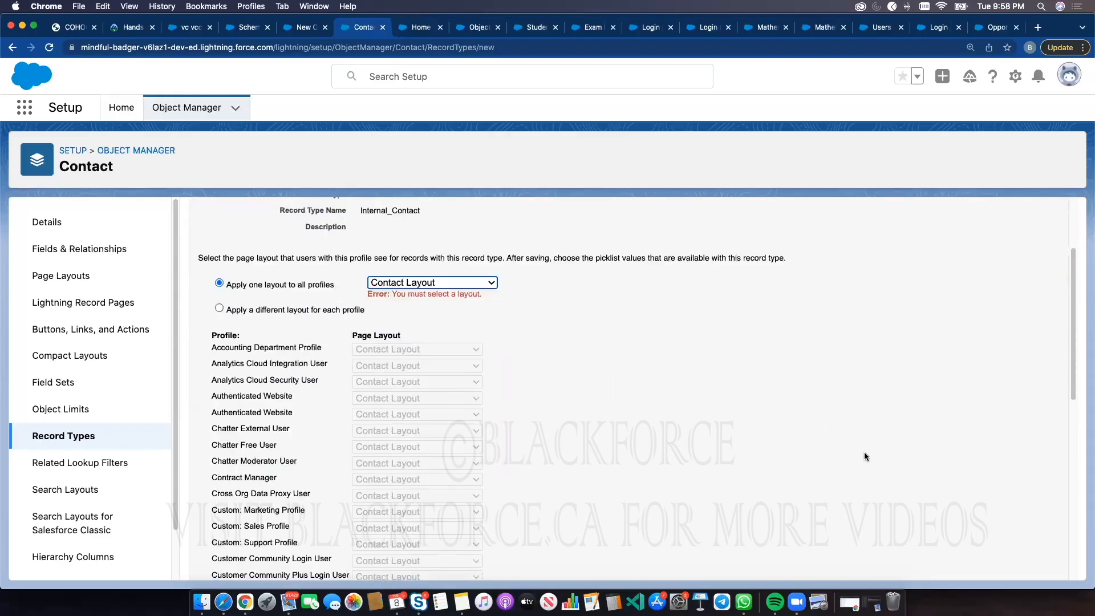
scroll(941, 513, "down", 10)
left_click(1015, 563)
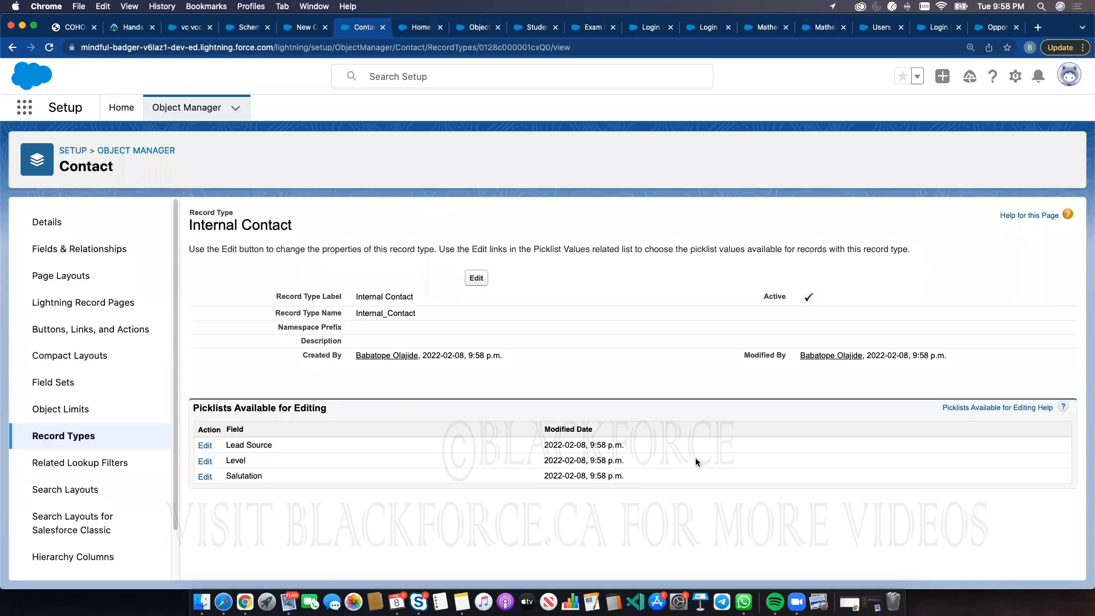
Start a new Contact record type labelled External Contact with record type name External_Contact
triple_click(389, 298)
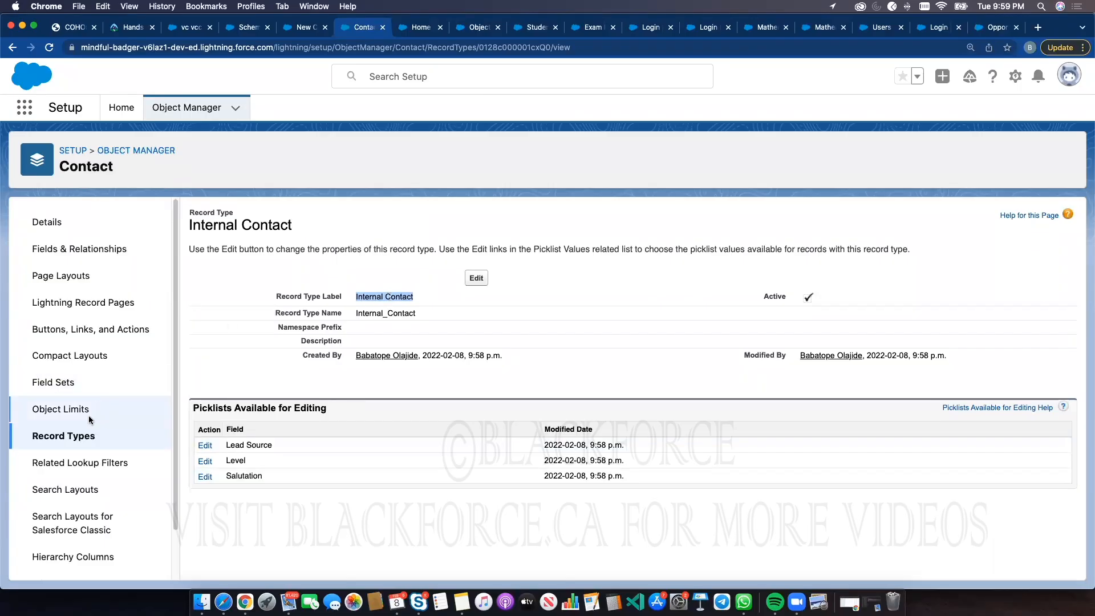
left_click(86, 435)
left_click(925, 220)
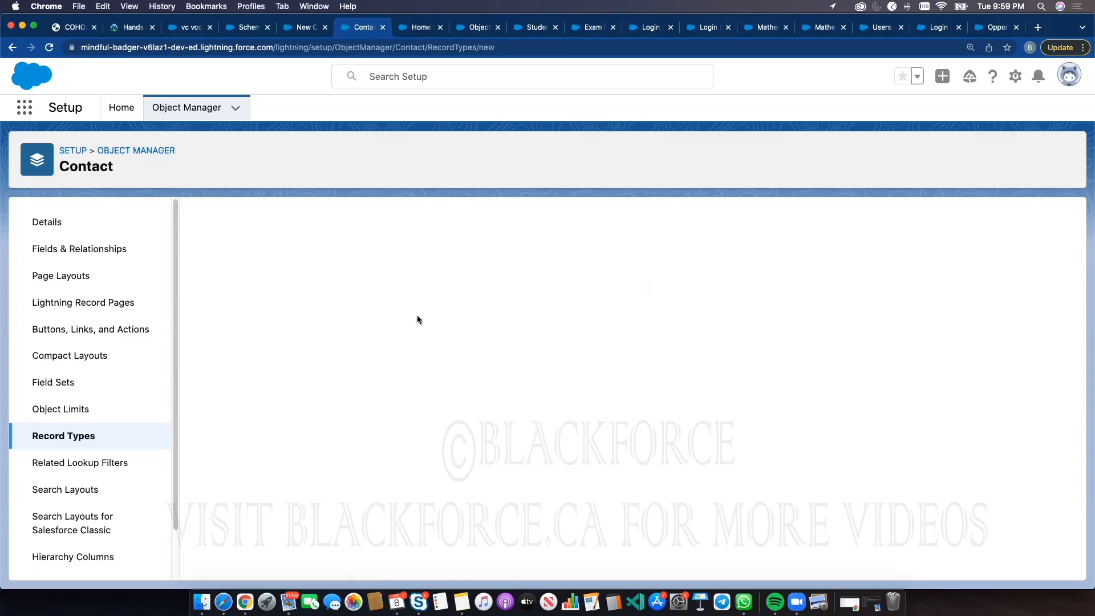
left_click(407, 362)
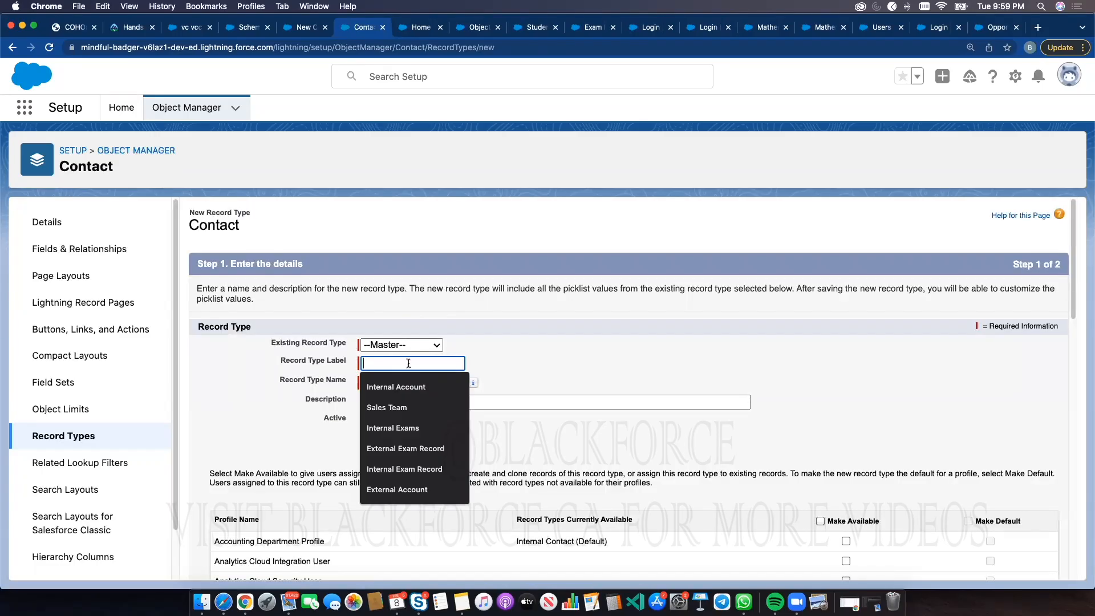
type("External ")
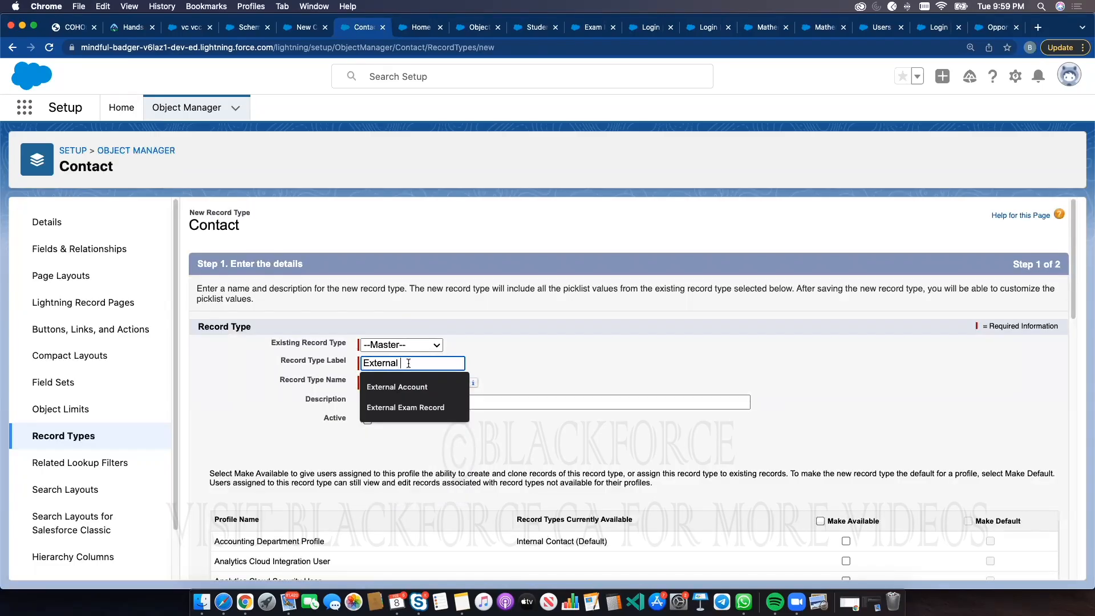
type("Contact")
left_click(638, 357)
Make the record type available to the Accounting Department Profile and System Administrator, then continue to page layout assignment
scroll(819, 316, "down", 5)
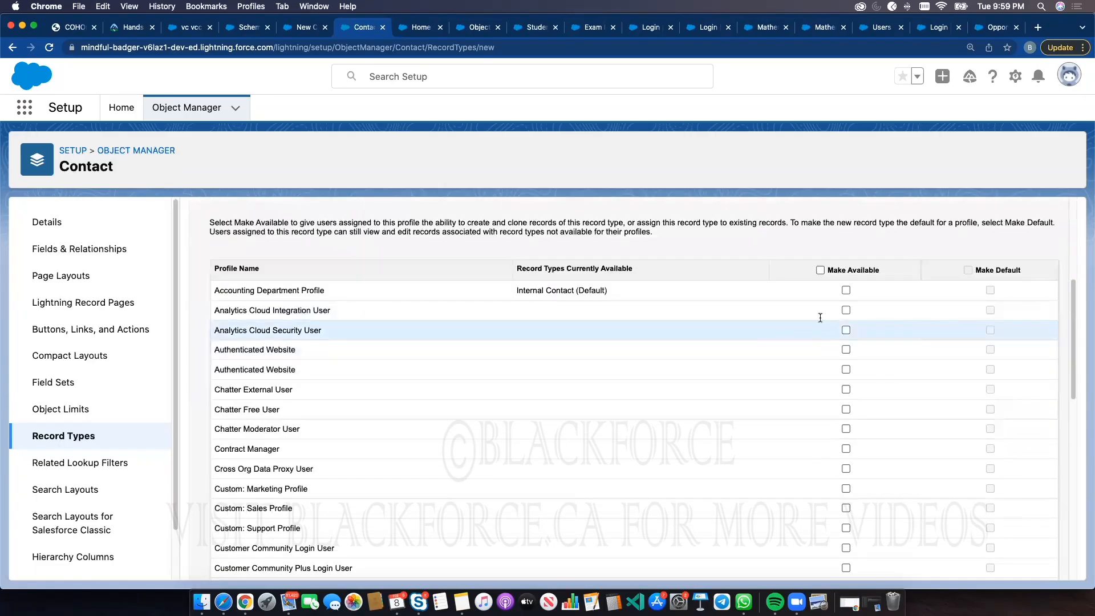
left_click(845, 290)
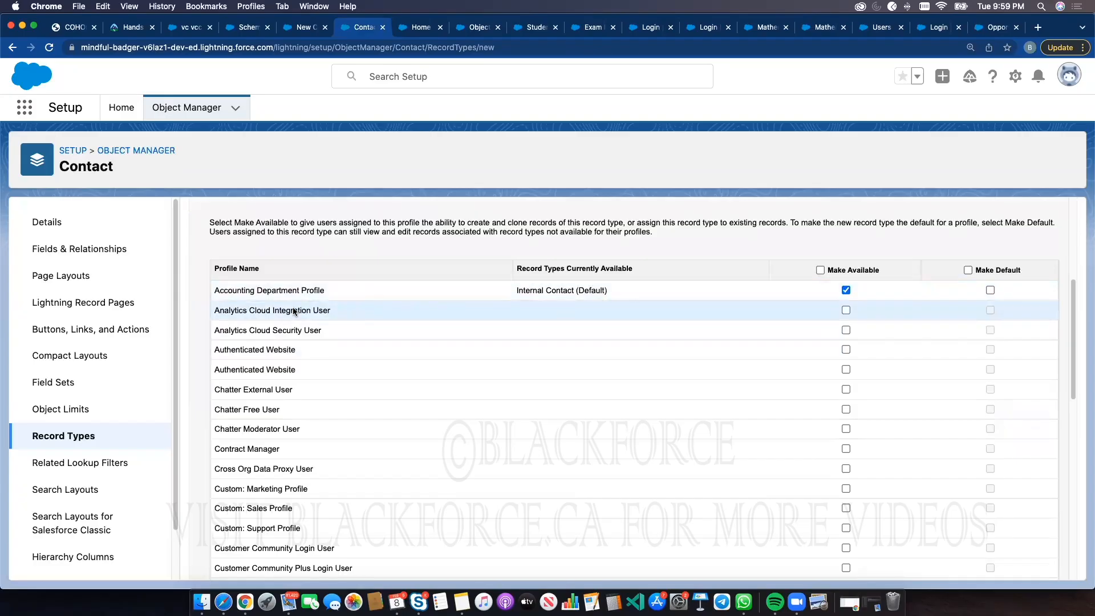
scroll(700, 387, "down", 10)
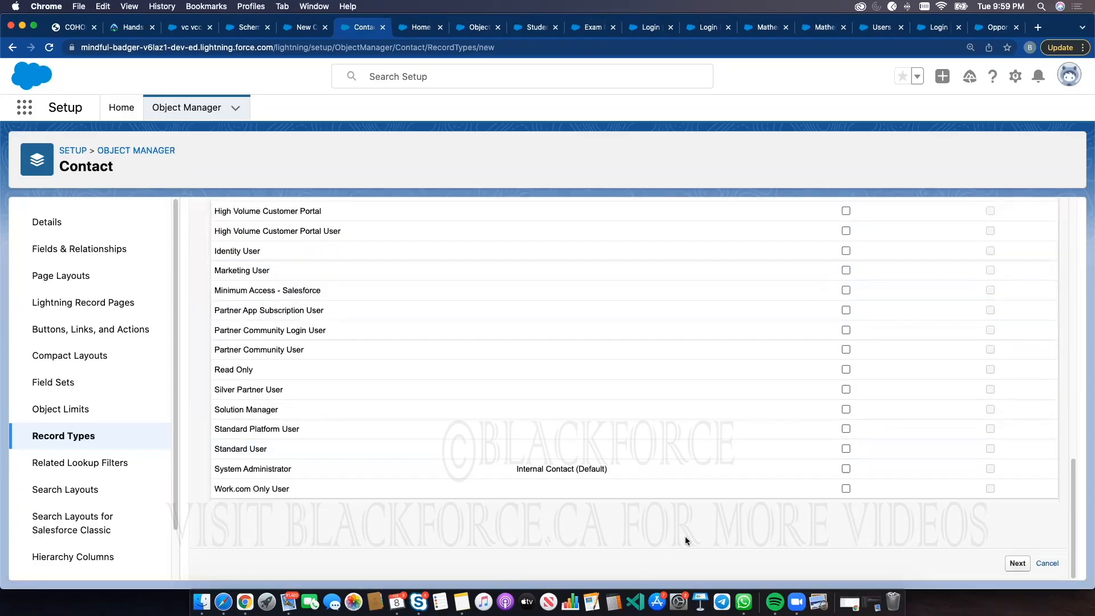
left_click(846, 468)
left_click(1015, 563)
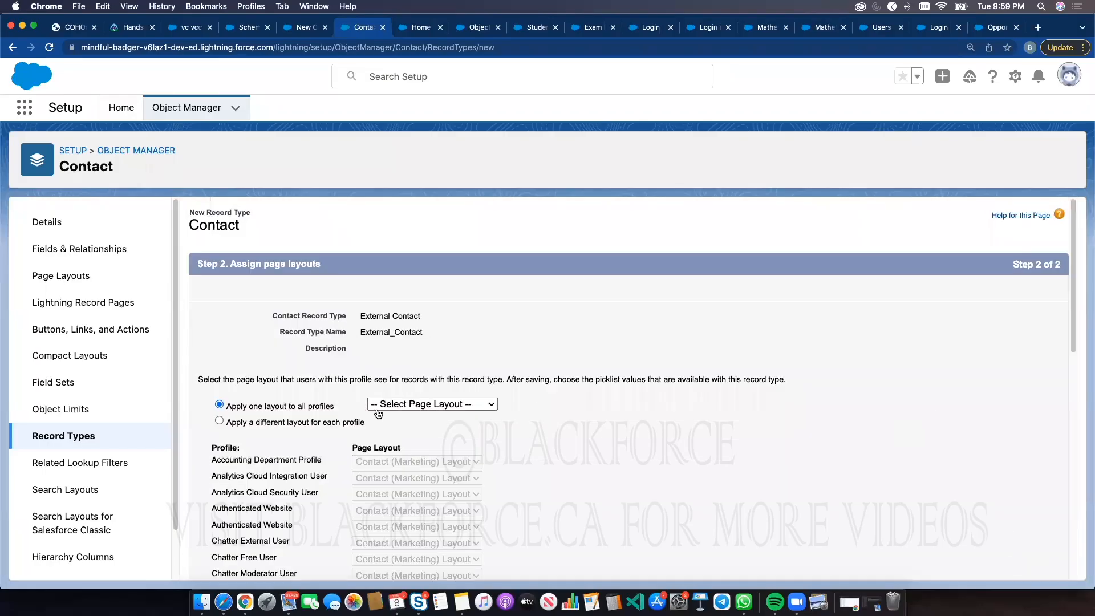
Apply the Contact Layout to all profiles and save the External Contact record type
left_click(432, 406)
left_click(405, 454)
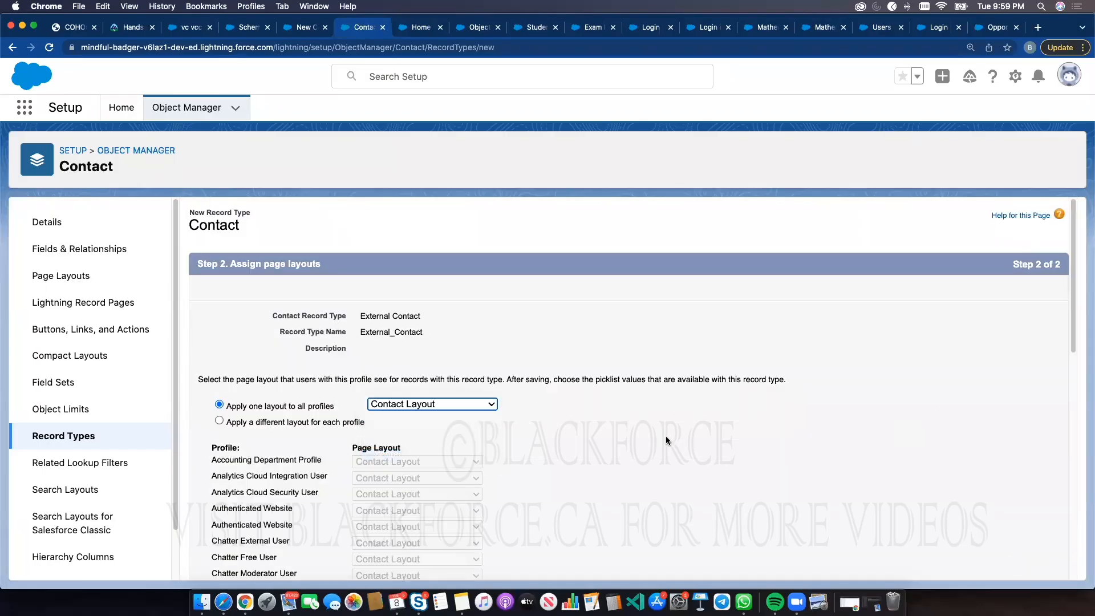
scroll(966, 473, "down", 10)
left_click(1011, 563)
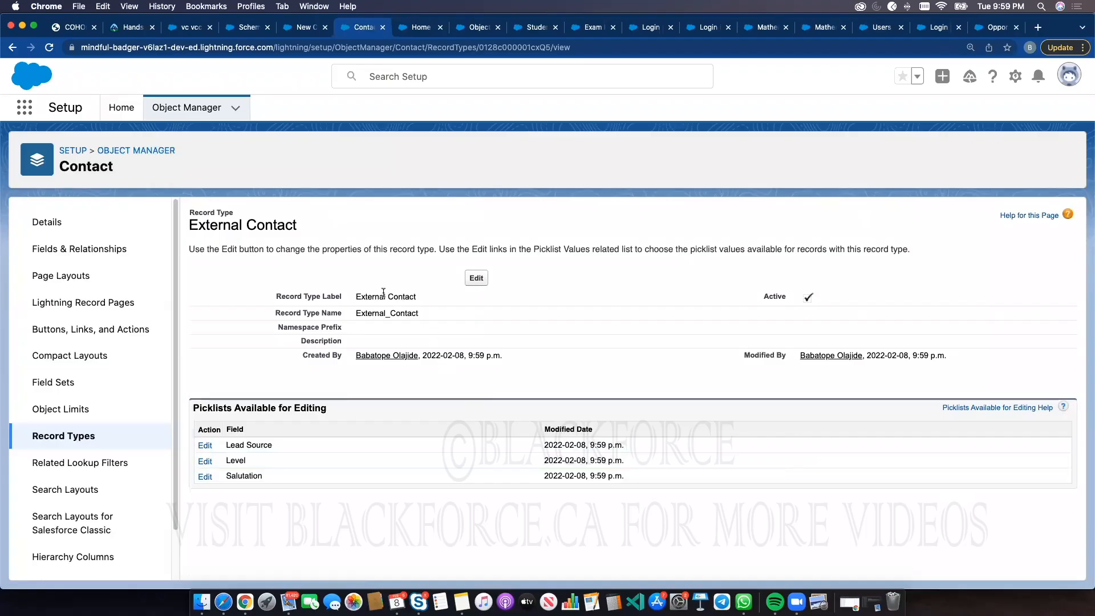
Return to the Contact record types list to review both record types
left_click(60, 436)
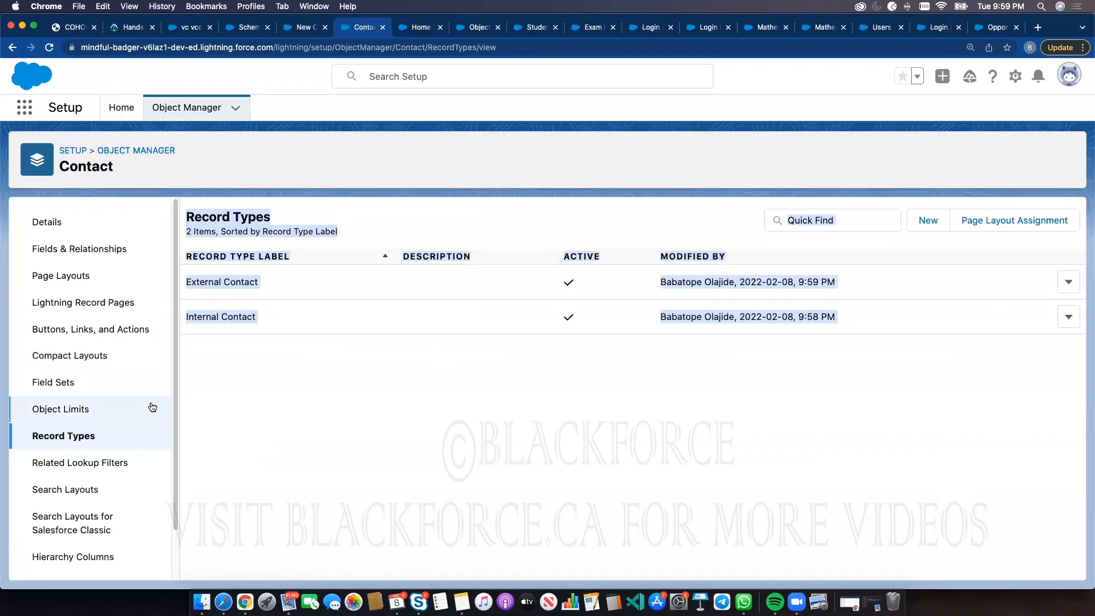
left_click(361, 354)
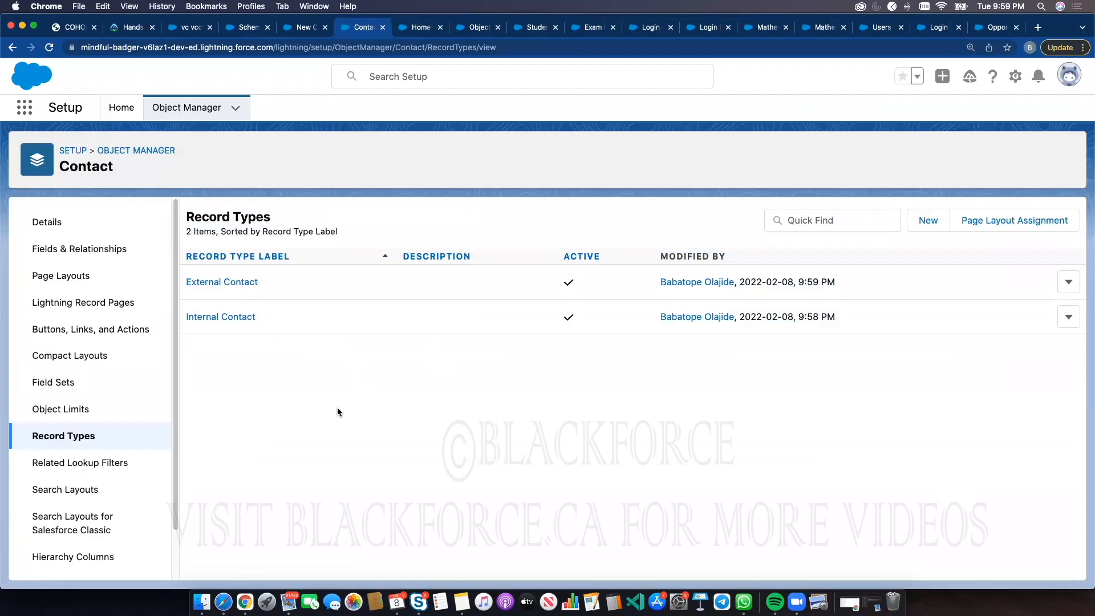
Close the open New Contact form, refresh the Contacts list and start a new Contact record
left_click(308, 27)
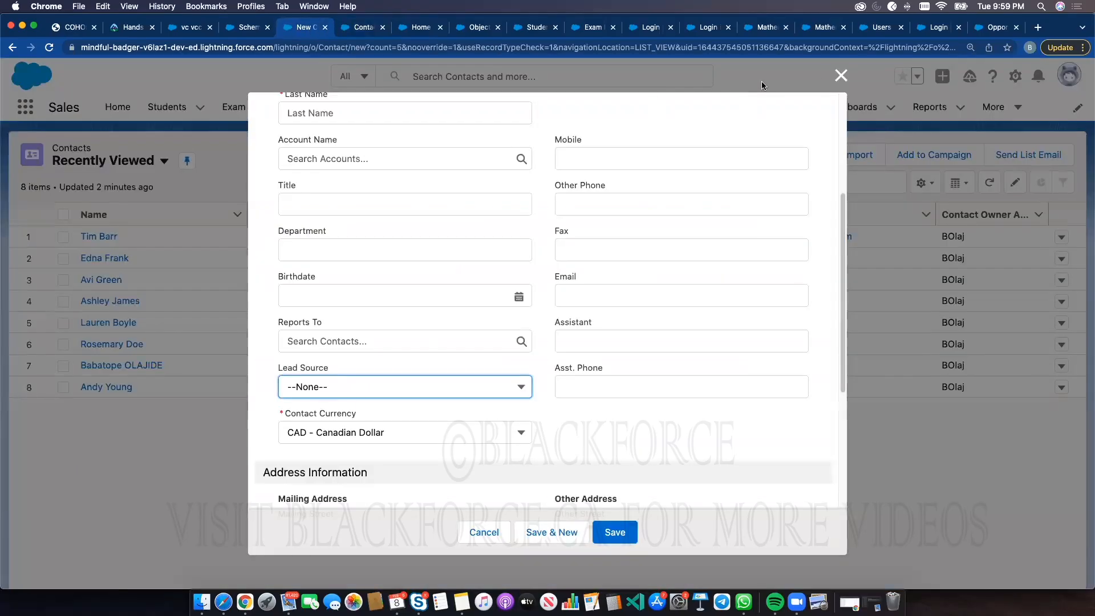
left_click(840, 75)
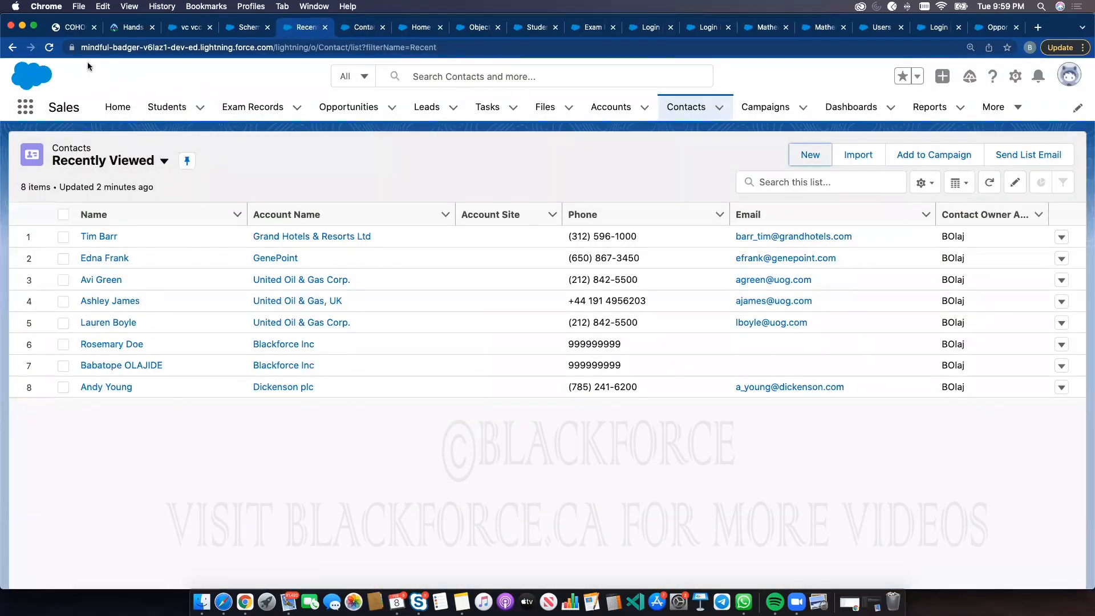
left_click(49, 47)
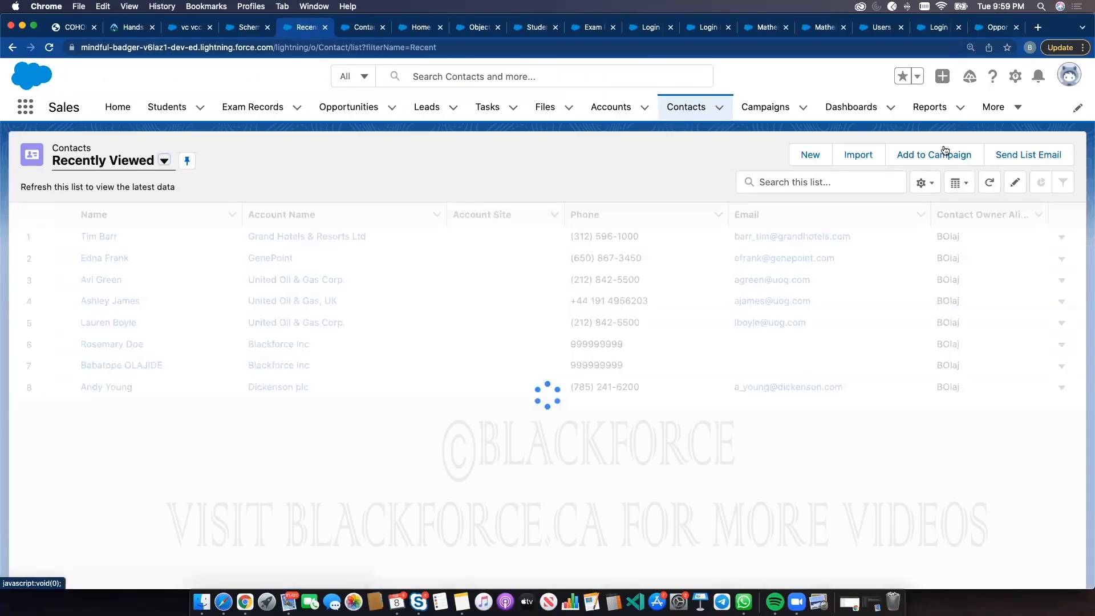
left_click(810, 154)
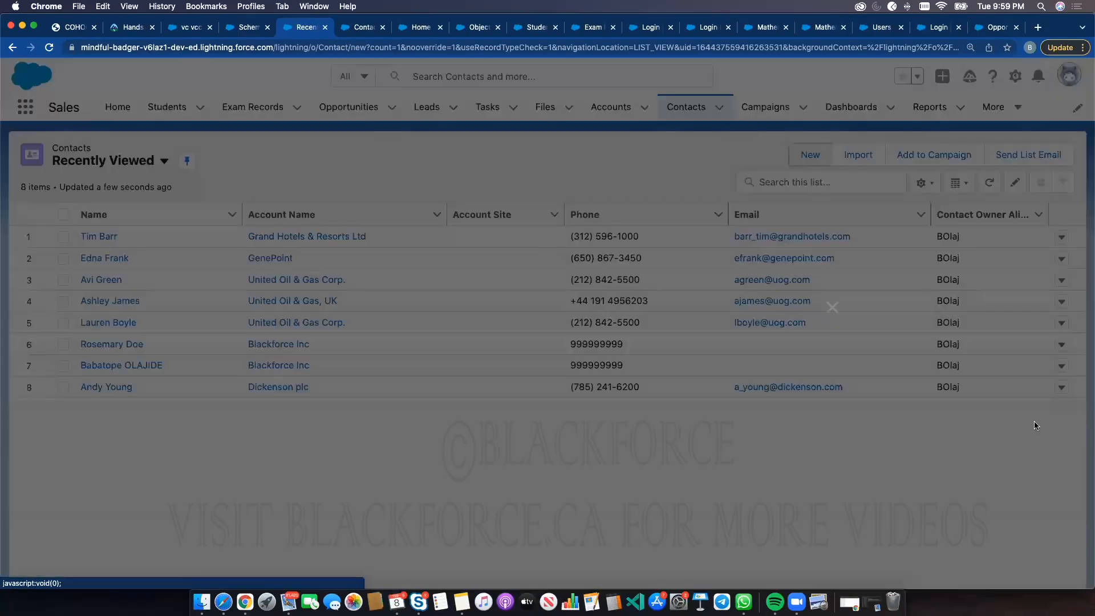
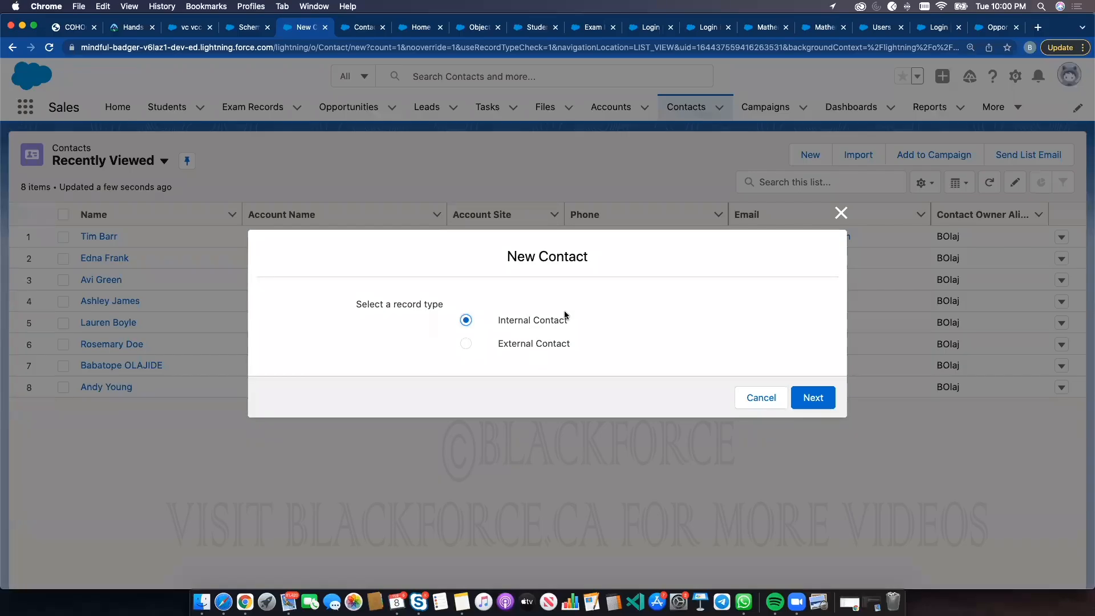
Open a new Internal Contact form, scroll through its fields, and cancel it
left_click(819, 394)
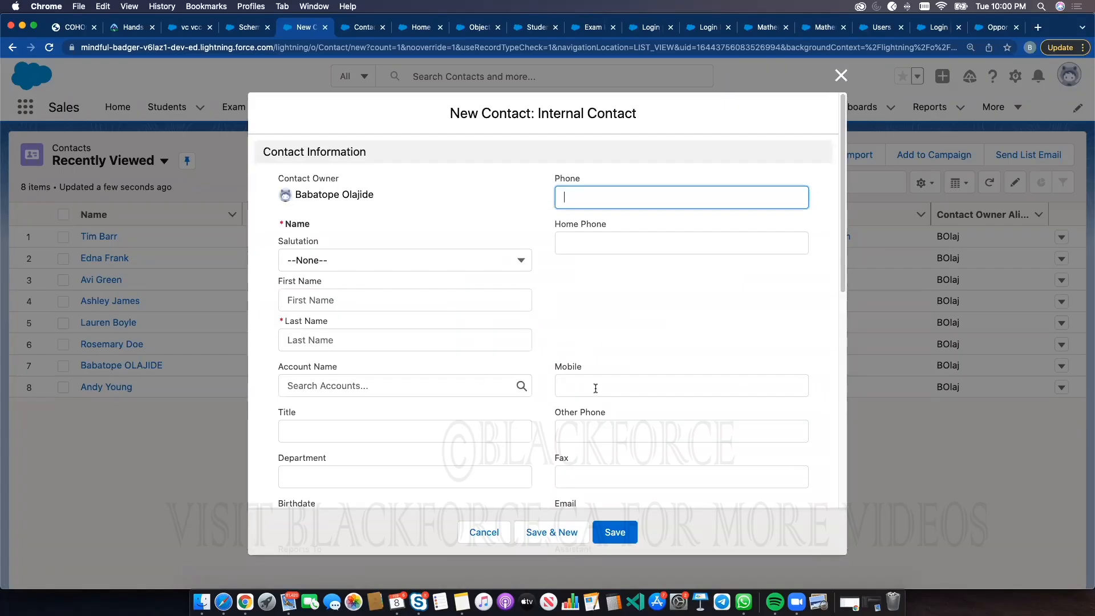
scroll(595, 389, "down", 10)
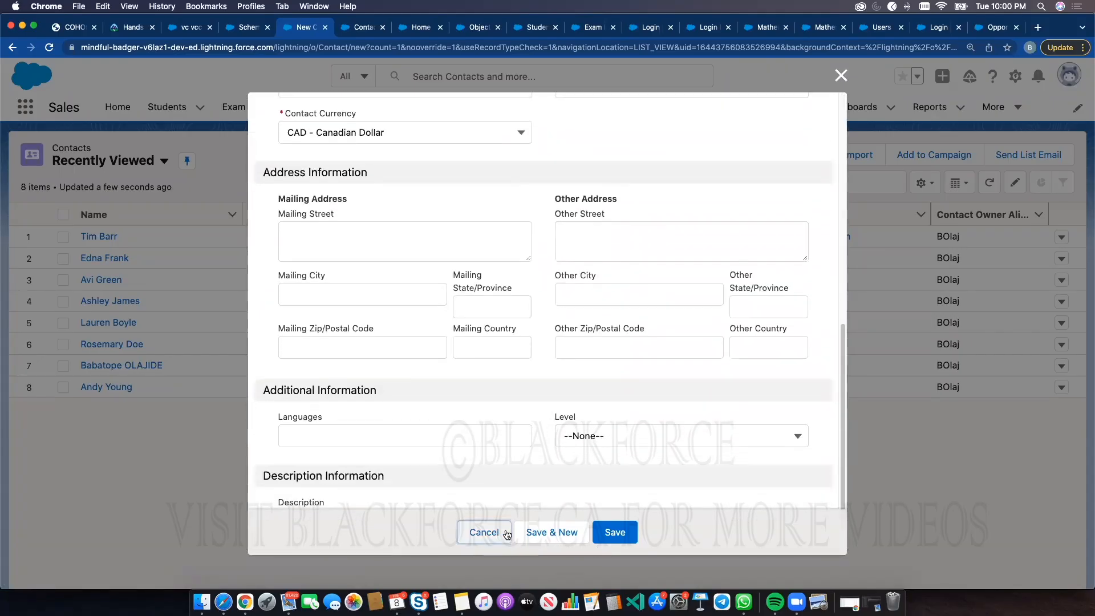
left_click(507, 534)
Start a new Contact record using the External Contact record type
left_click(810, 154)
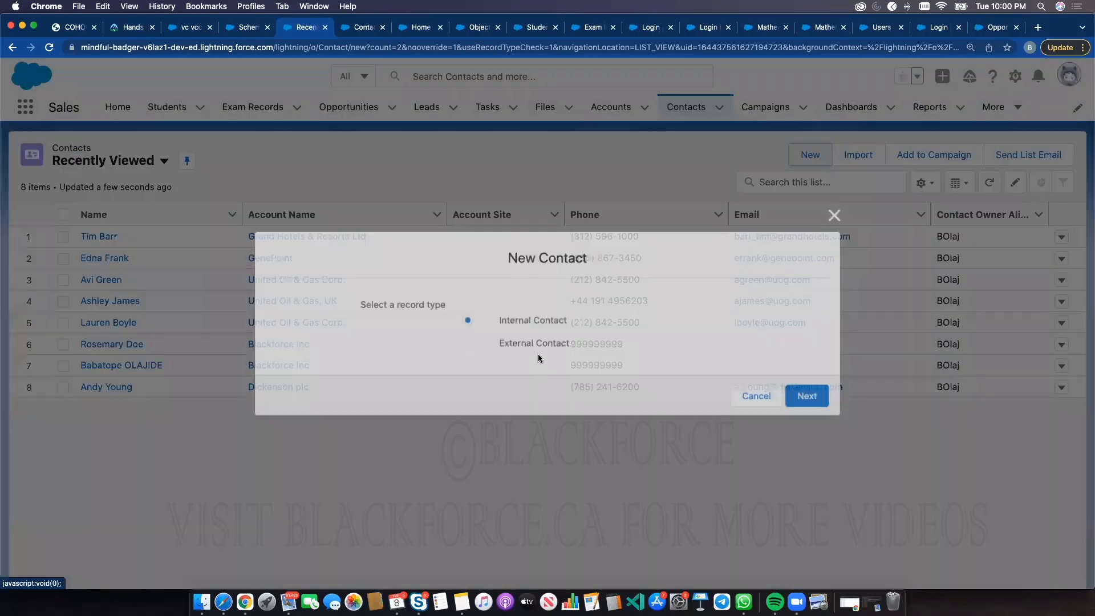
left_click(534, 343)
left_click(821, 397)
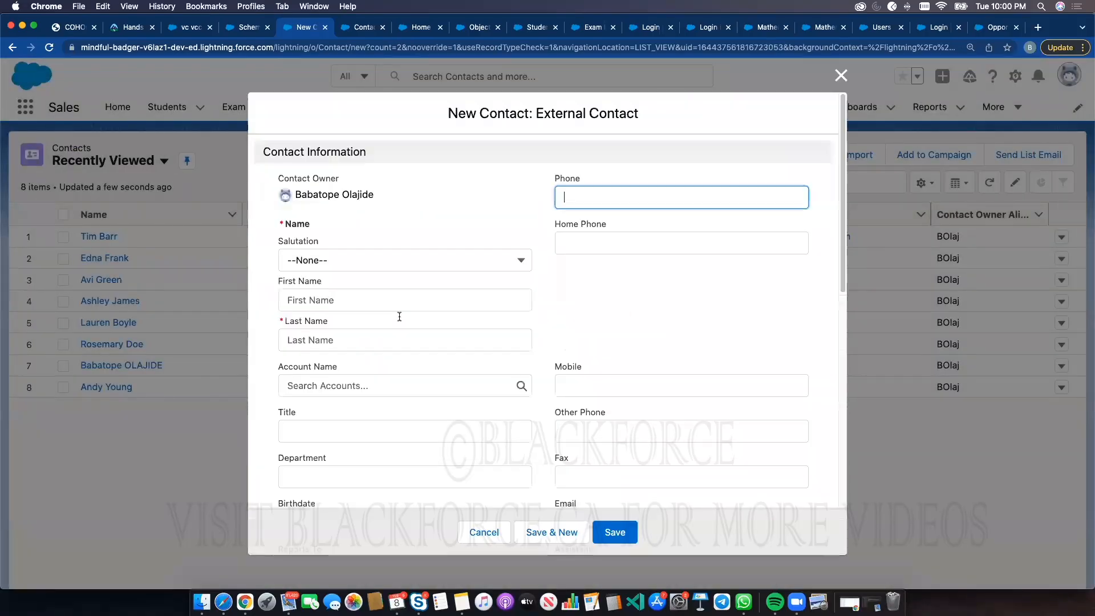
Compare the Lead Source picklist options on the External Contact form with the Contact record types list
scroll(336, 387, "down", 6)
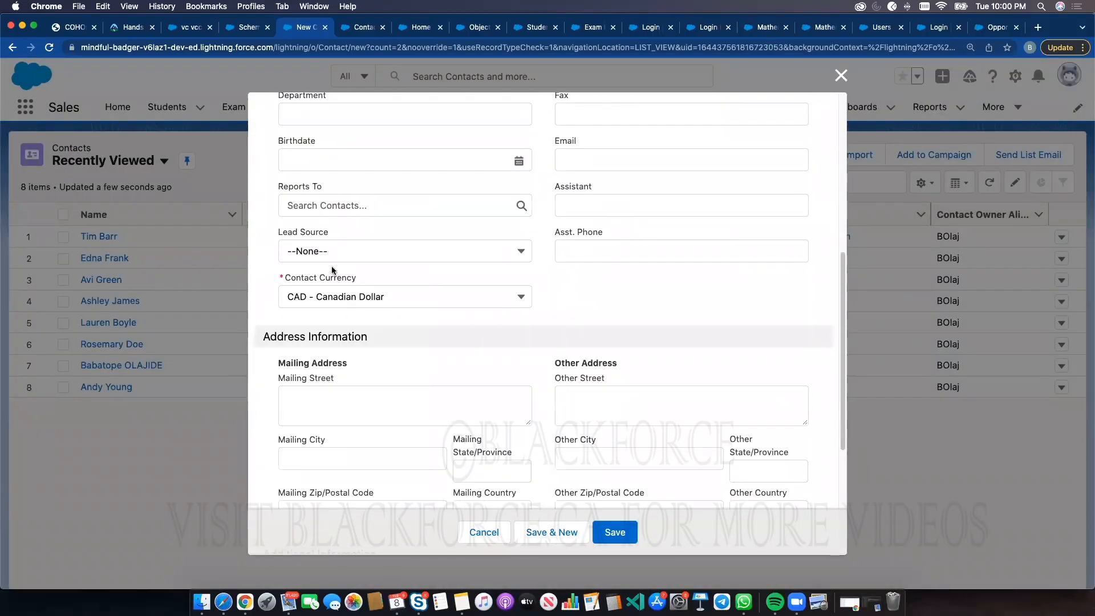
left_click(344, 246)
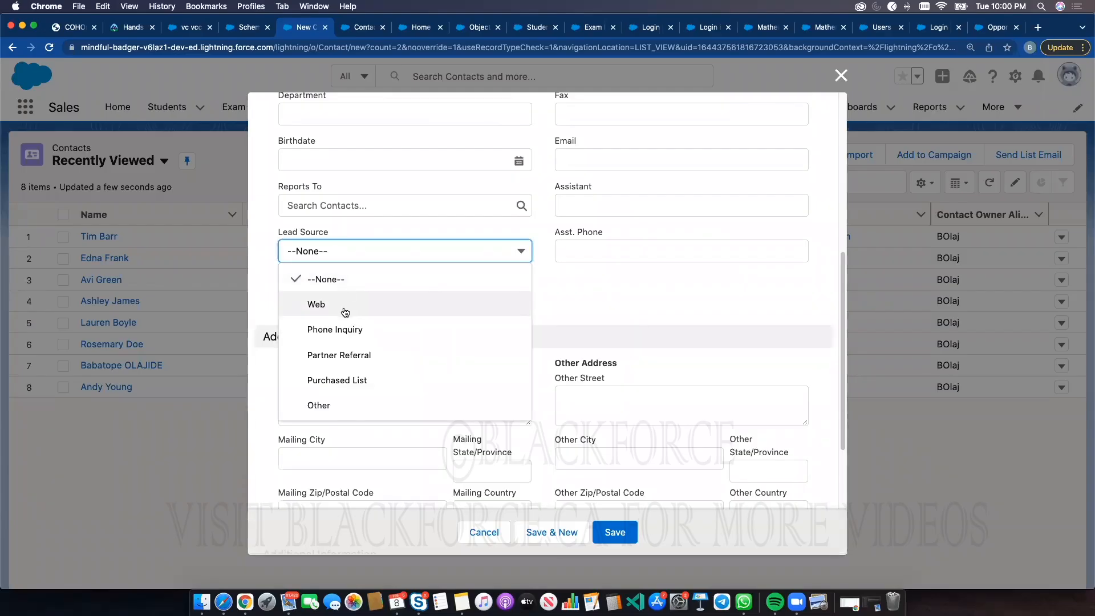
left_click(363, 28)
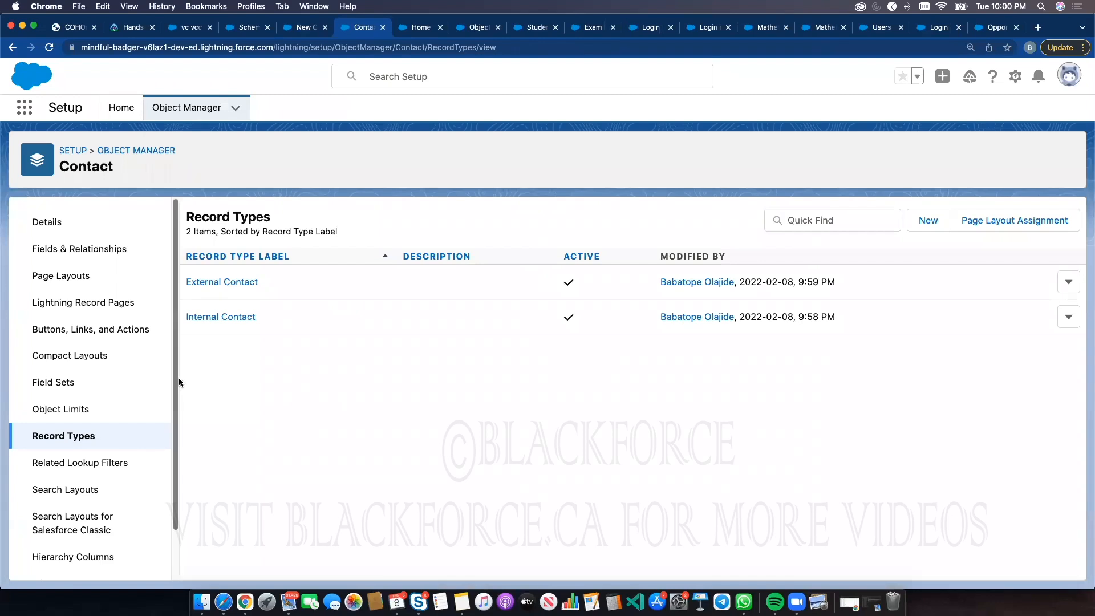
left_click(303, 32)
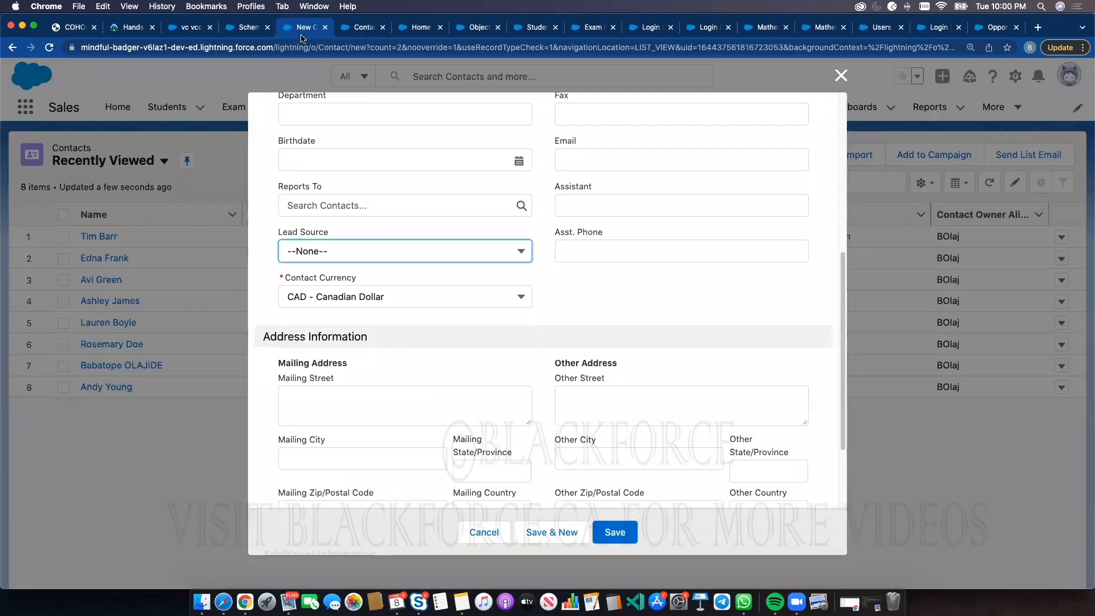
left_click(322, 255)
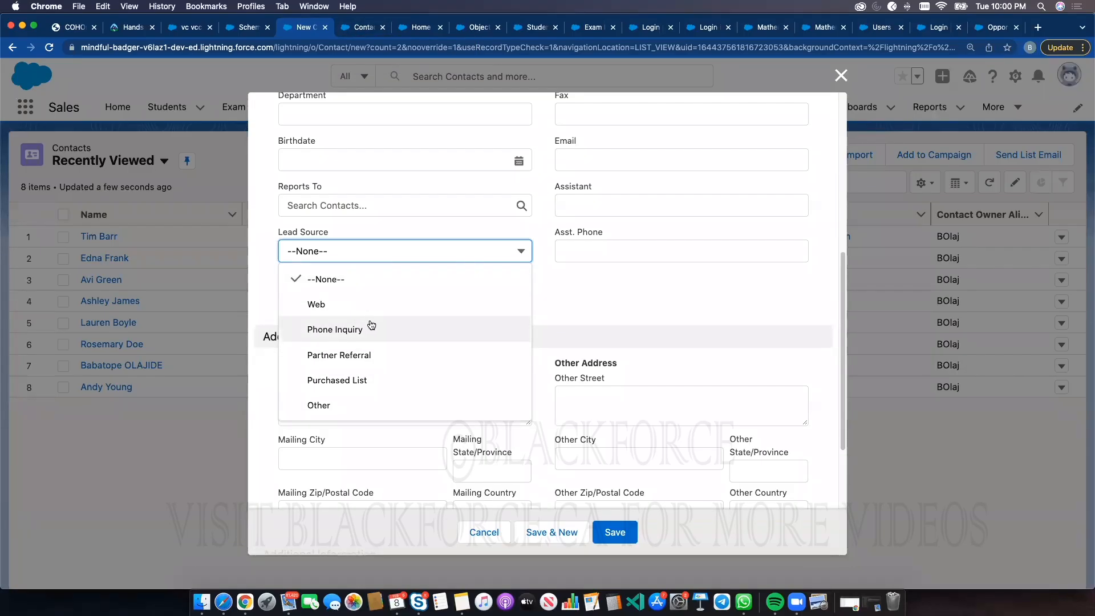
left_click(350, 28)
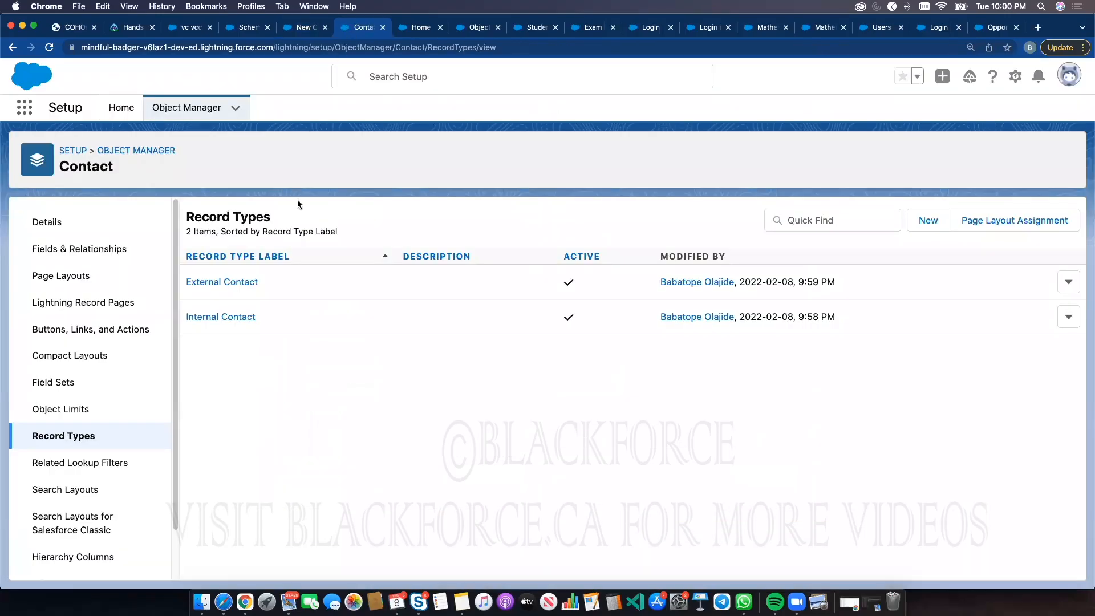
Open the External Contact record type and its Lead Source picklist values for editing
left_click(229, 285)
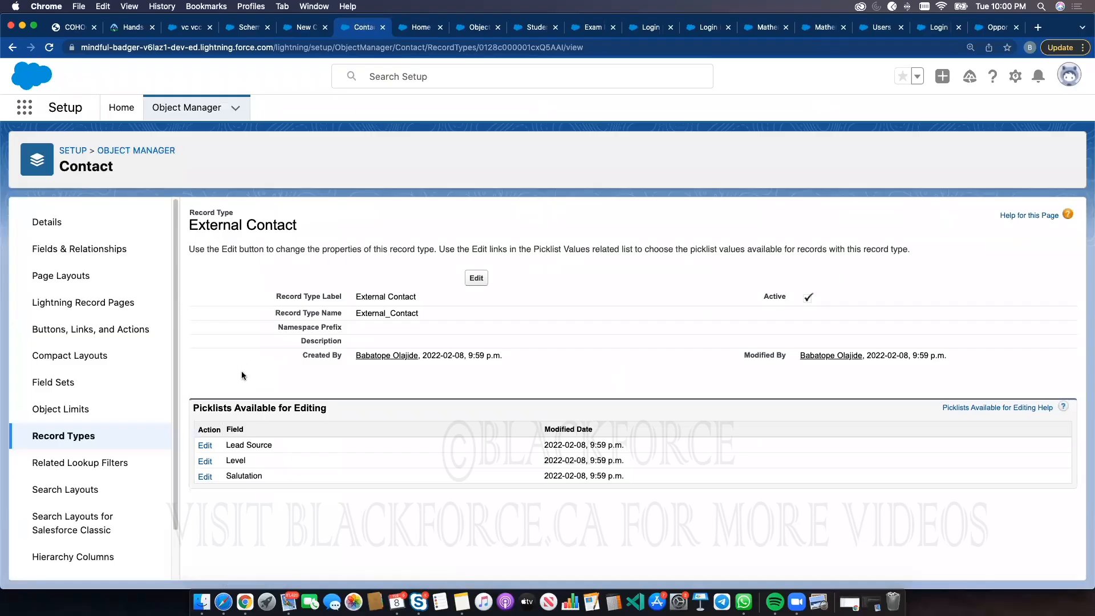
left_click(205, 446)
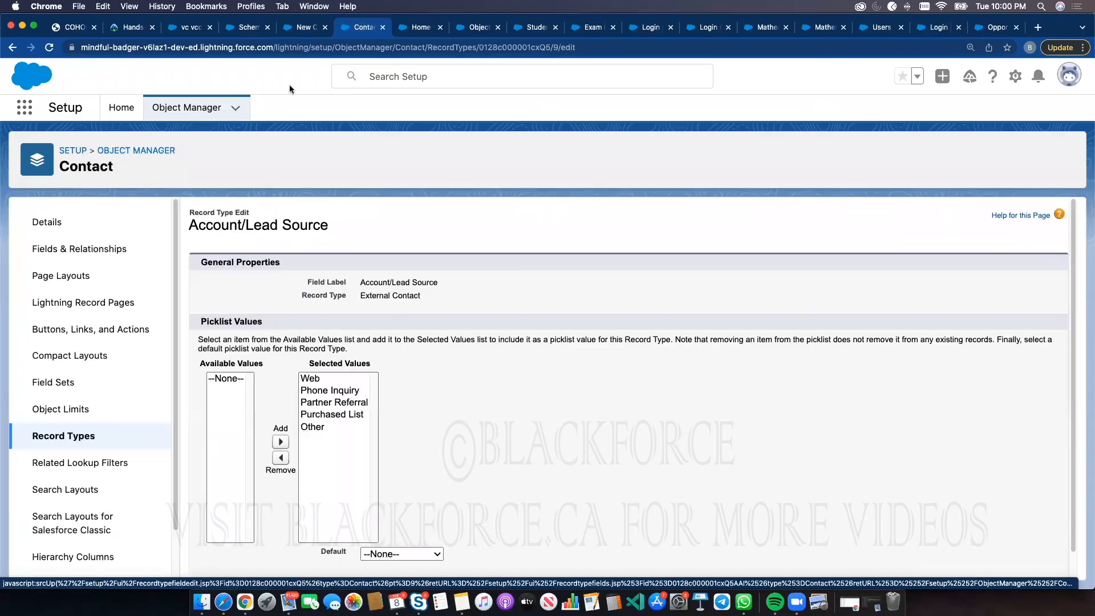
Examine the Lead Source and Salutation picklists on the External Contact form
left_click(301, 26)
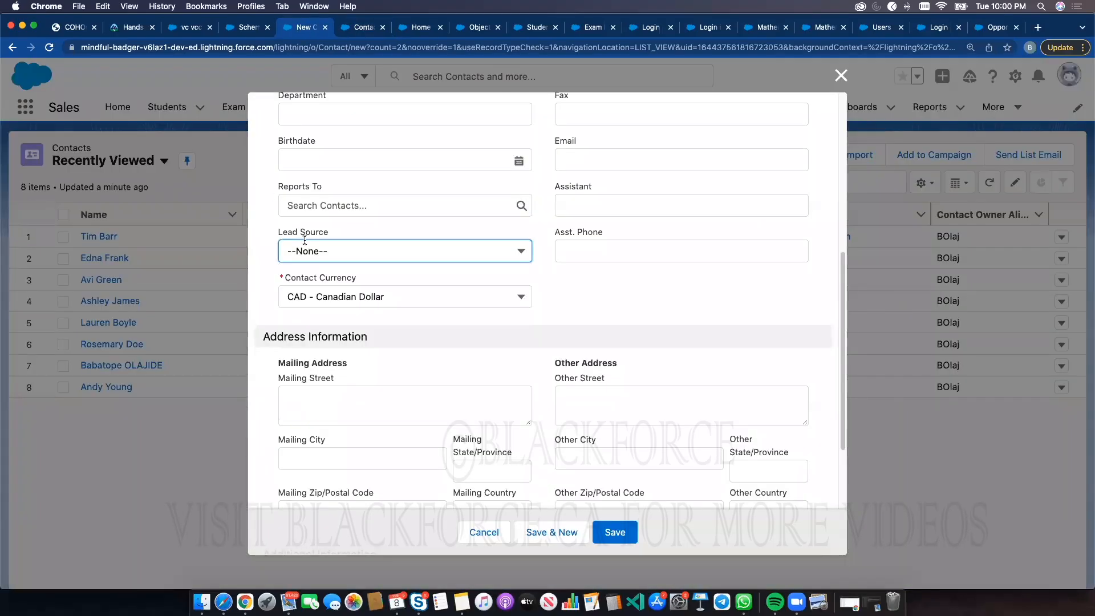
left_click_drag(278, 231, 318, 234)
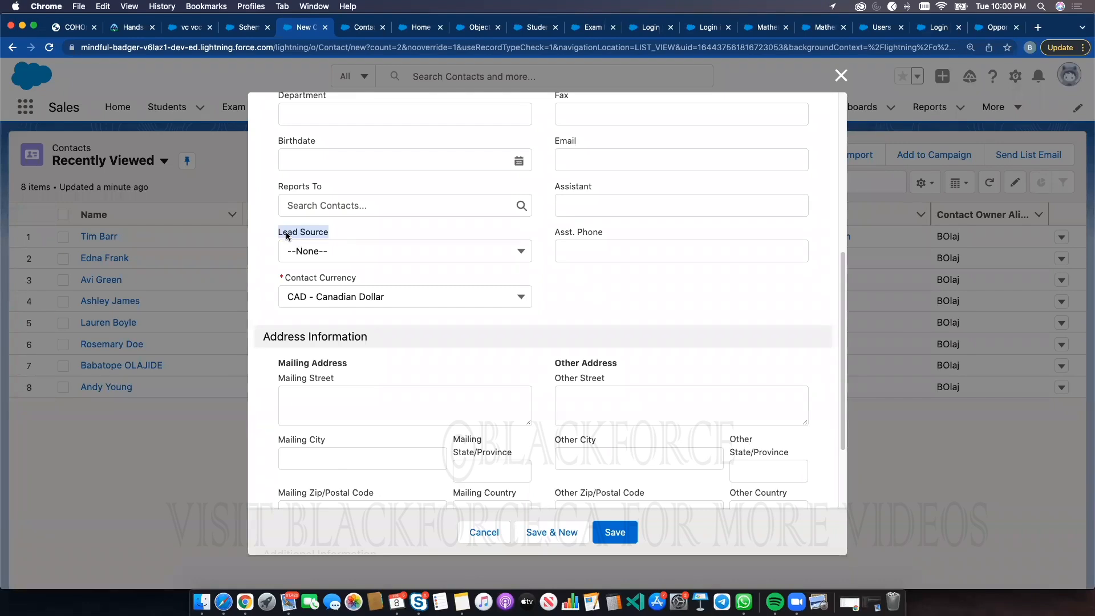
left_click(359, 251)
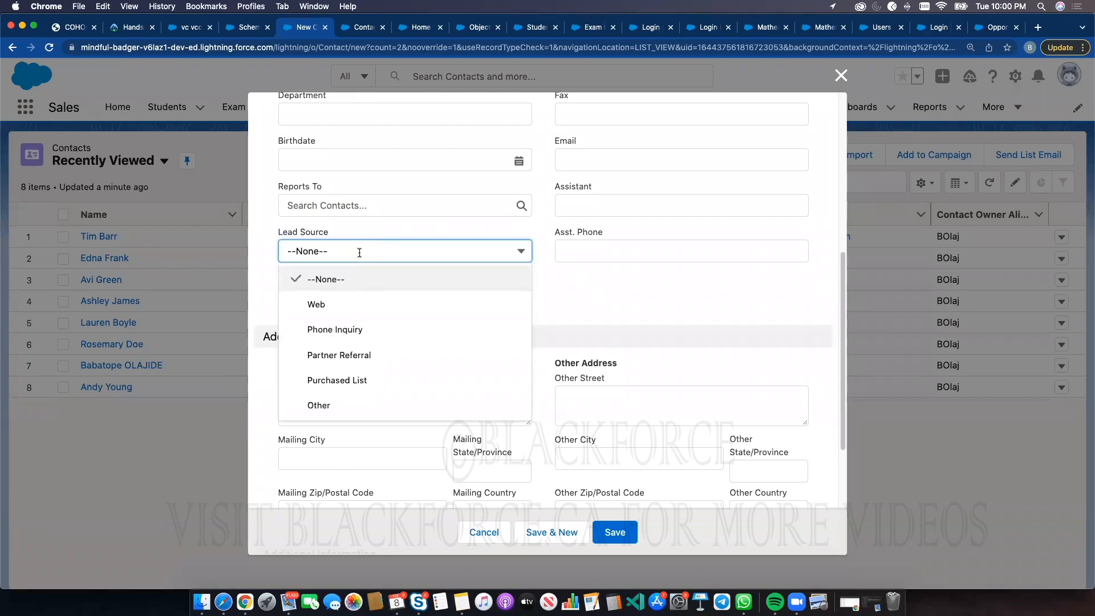
scroll(627, 277, "up", 5)
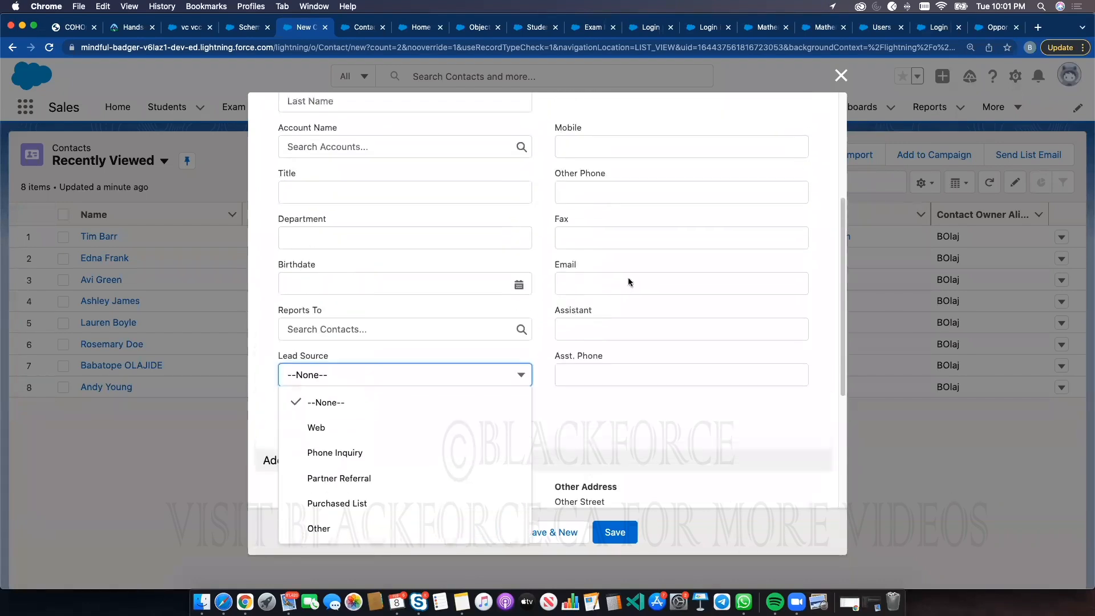
scroll(497, 342, "up", 1)
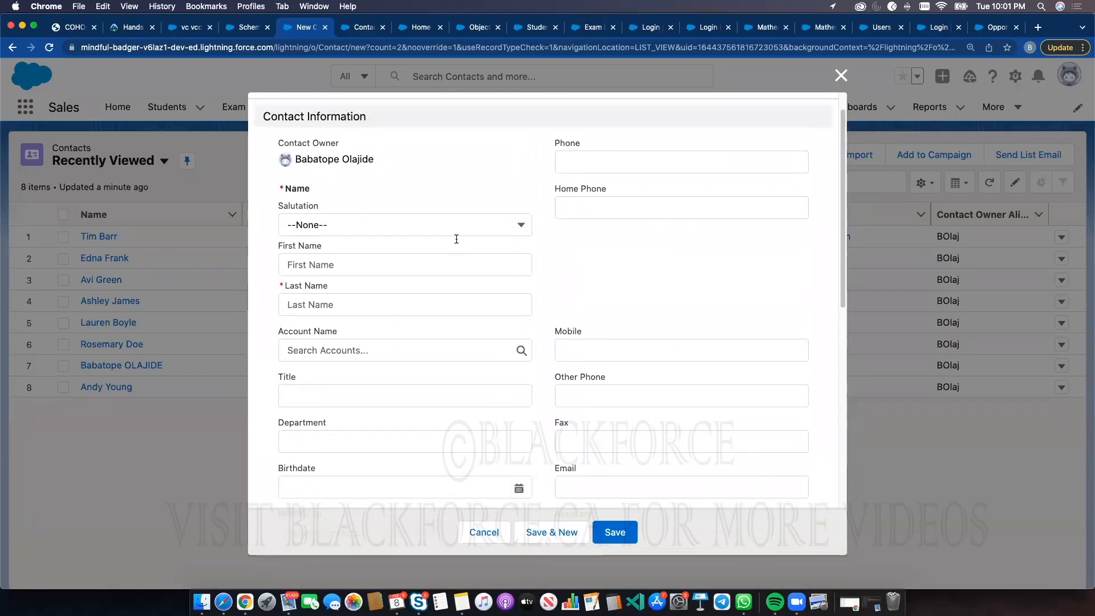
left_click(437, 219)
left_click(659, 254)
scroll(604, 261, "down", 5)
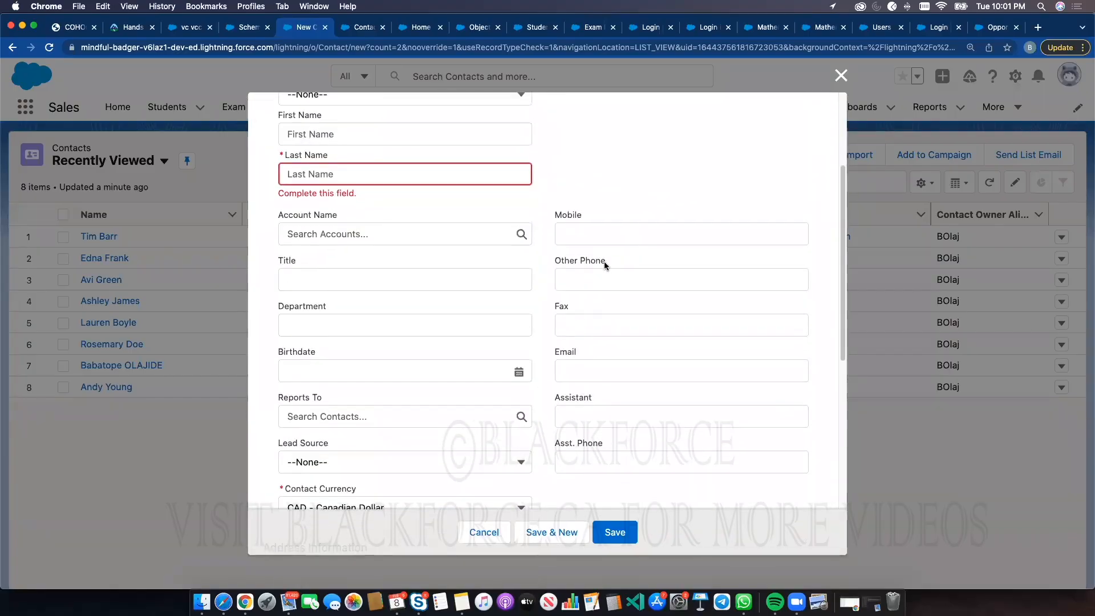
left_click(363, 320)
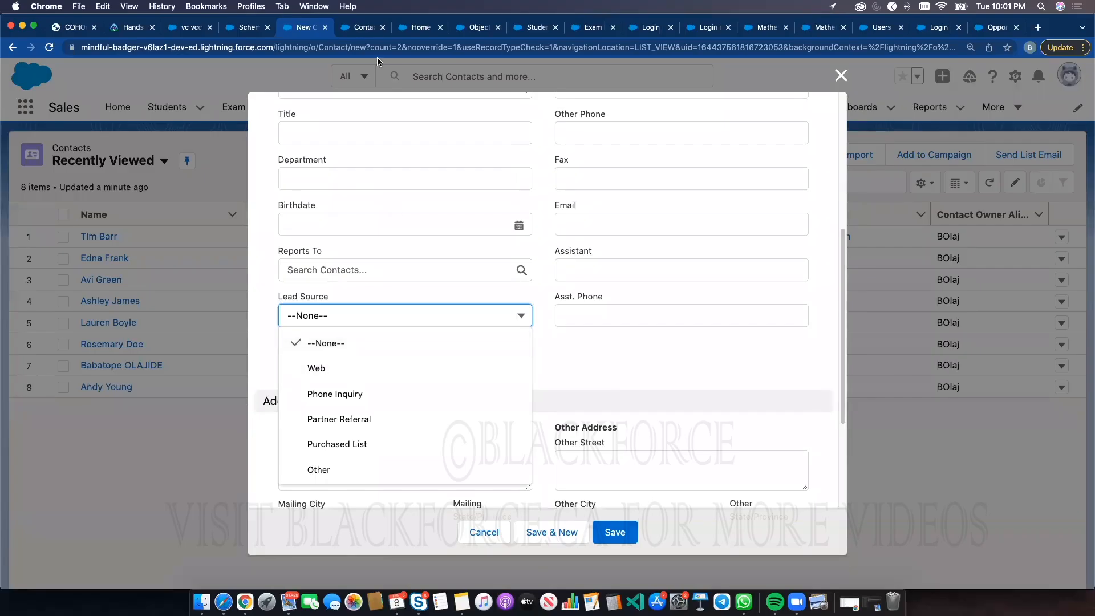
Leave the Lead Source picklist editor without saving
left_click(351, 28)
scroll(477, 534, "down", 2)
left_click(499, 550)
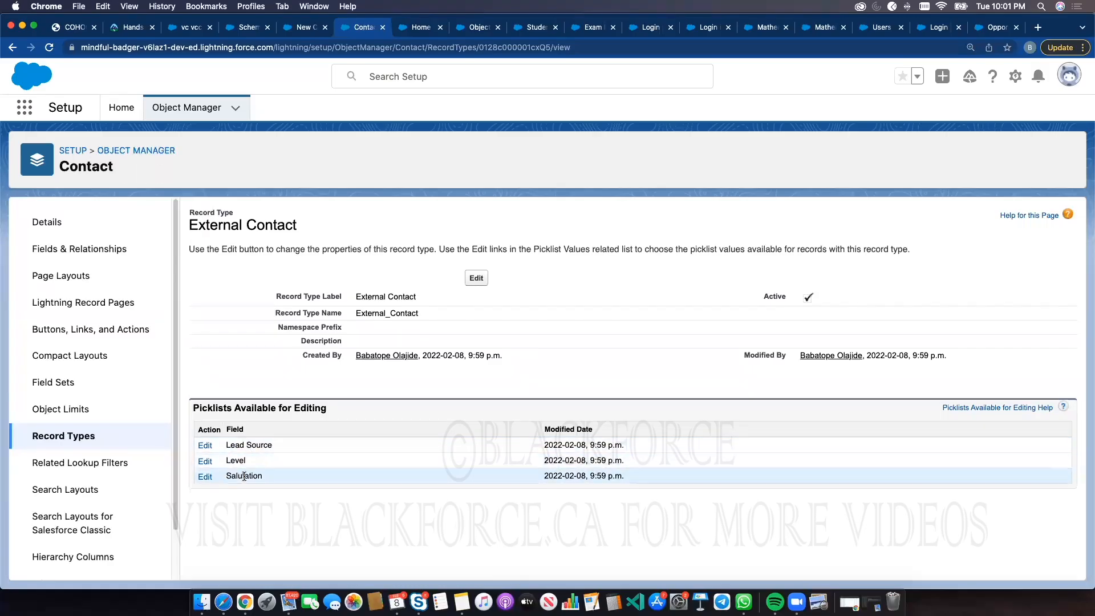
Review the Salutation picklist options on the External Contact form
left_click(305, 27)
scroll(389, 338, "down", 2)
scroll(388, 338, "down", 3)
scroll(577, 292, "up", 3)
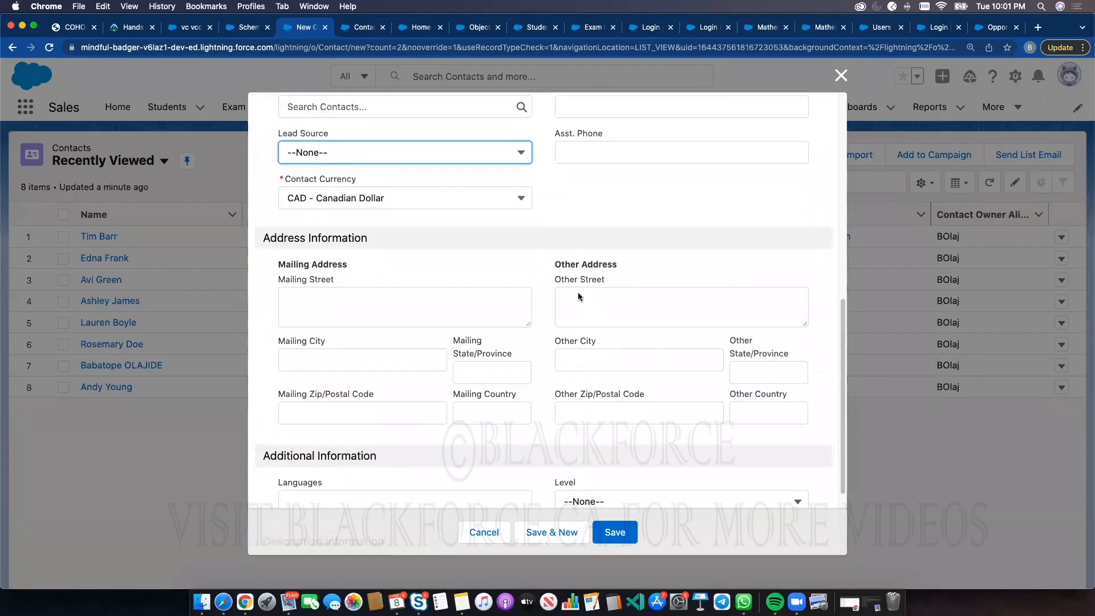
scroll(577, 292, "up", 6)
scroll(403, 188, "up", 2)
left_click(344, 151)
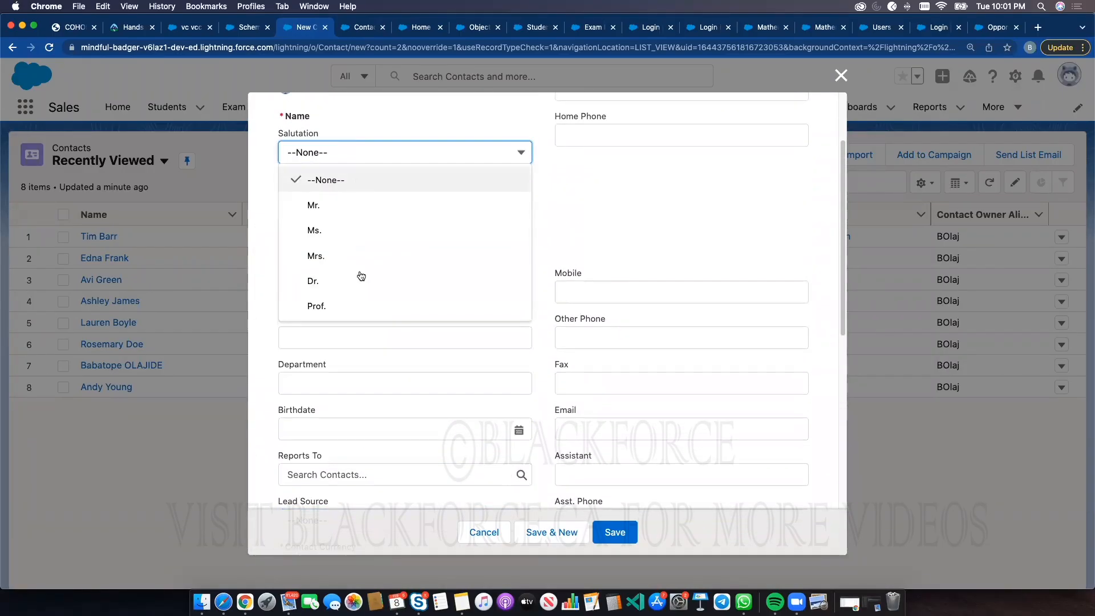
left_click(565, 208)
Reopen the External Contact record type's Lead Source picklist editor and select through its selected values
left_click(358, 27)
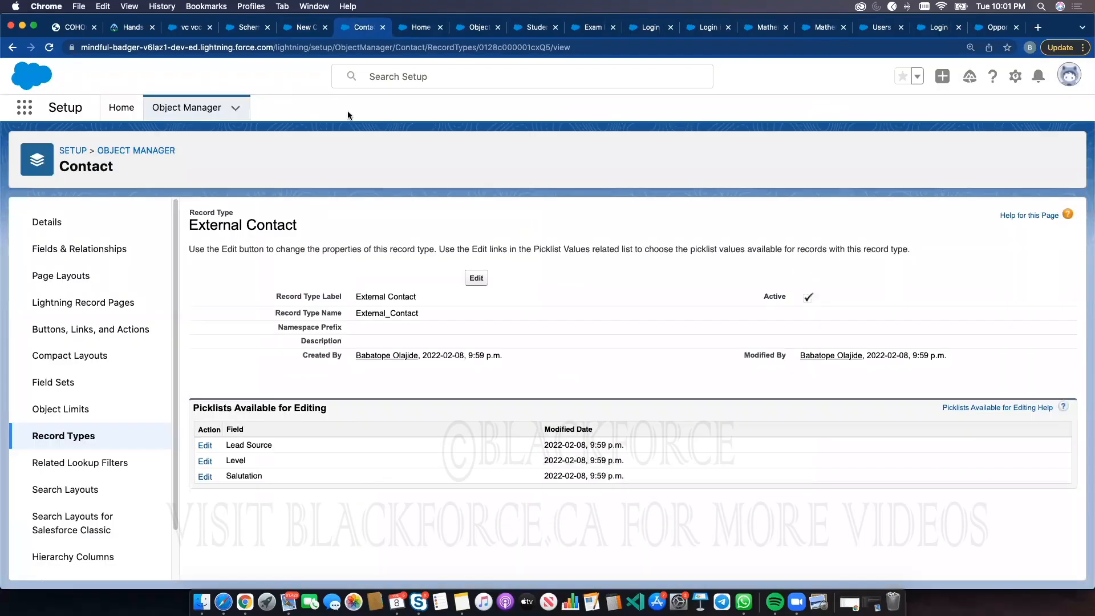
left_click(87, 437)
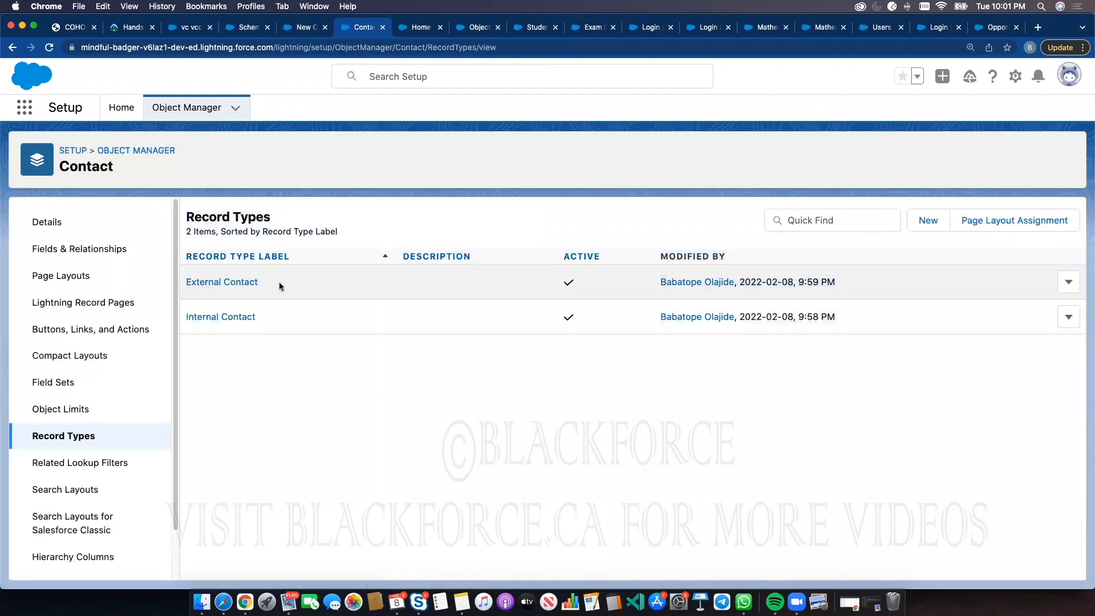
left_click(247, 285)
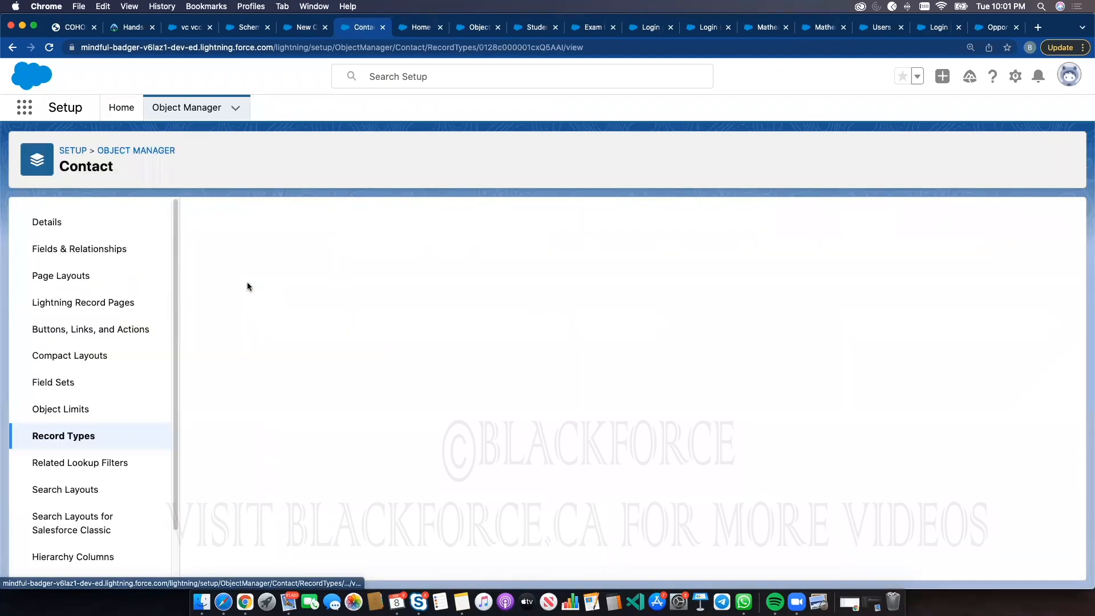
left_click(211, 449)
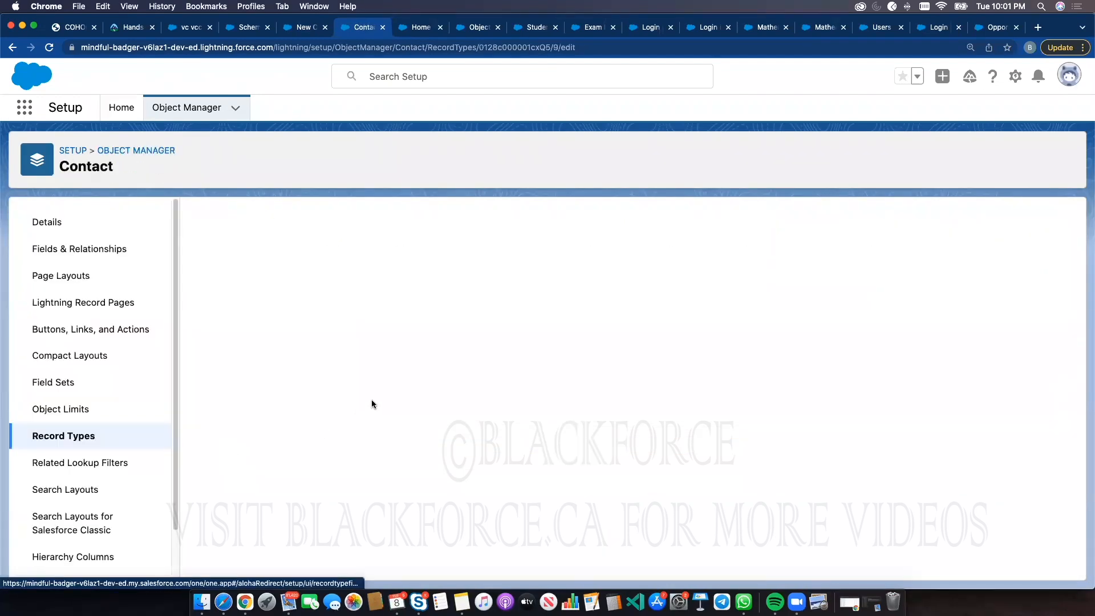
left_click(317, 380)
left_click(320, 393)
left_click(321, 403)
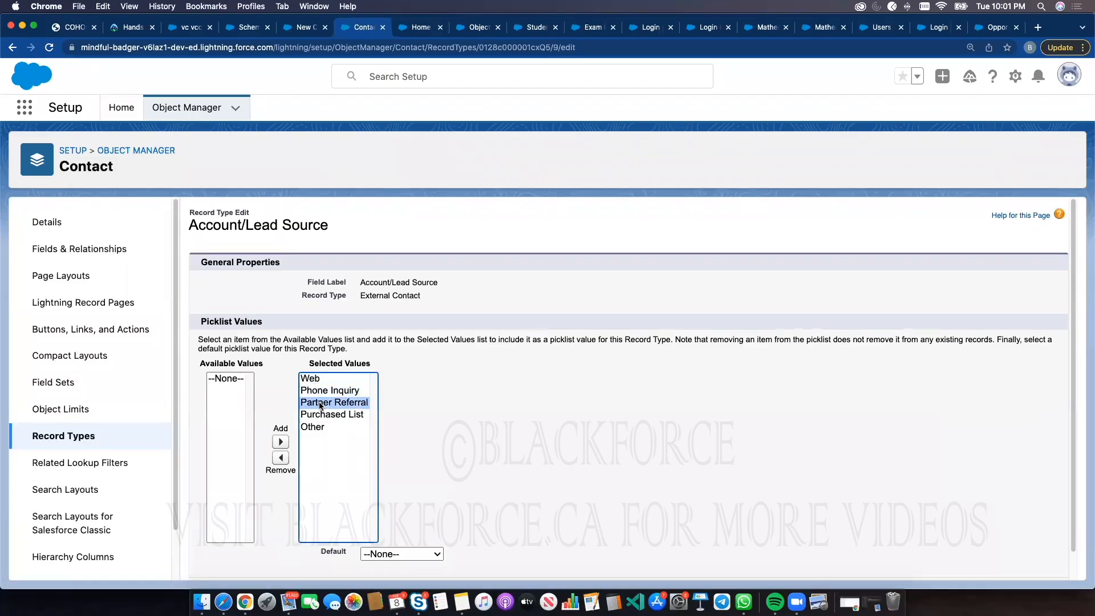
left_click(318, 417)
left_click(318, 428)
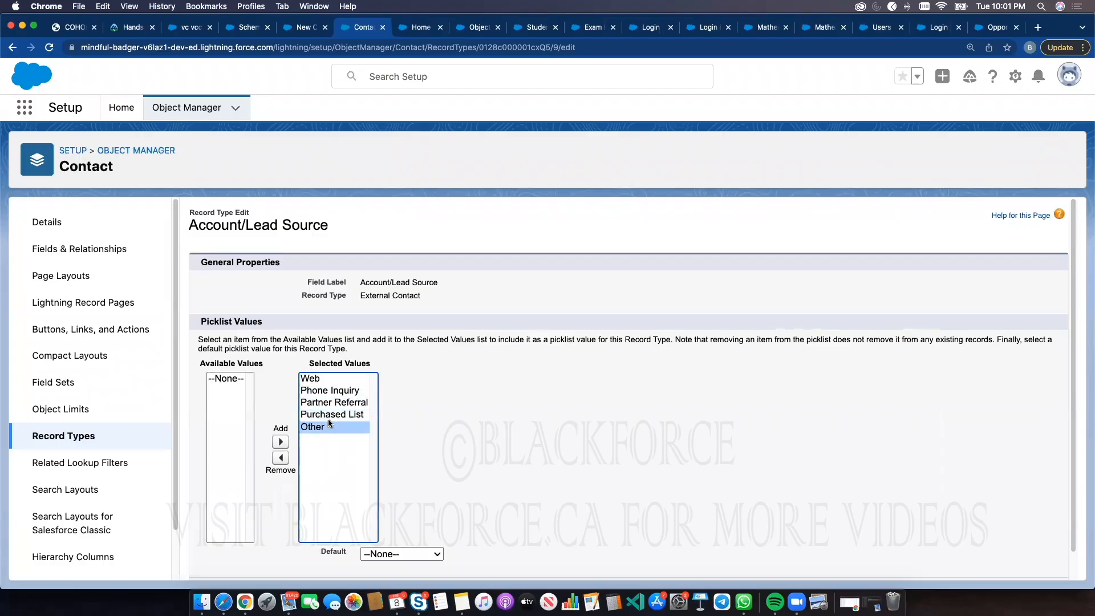
Check the Lead Source options again on the External Contact form
left_click(308, 28)
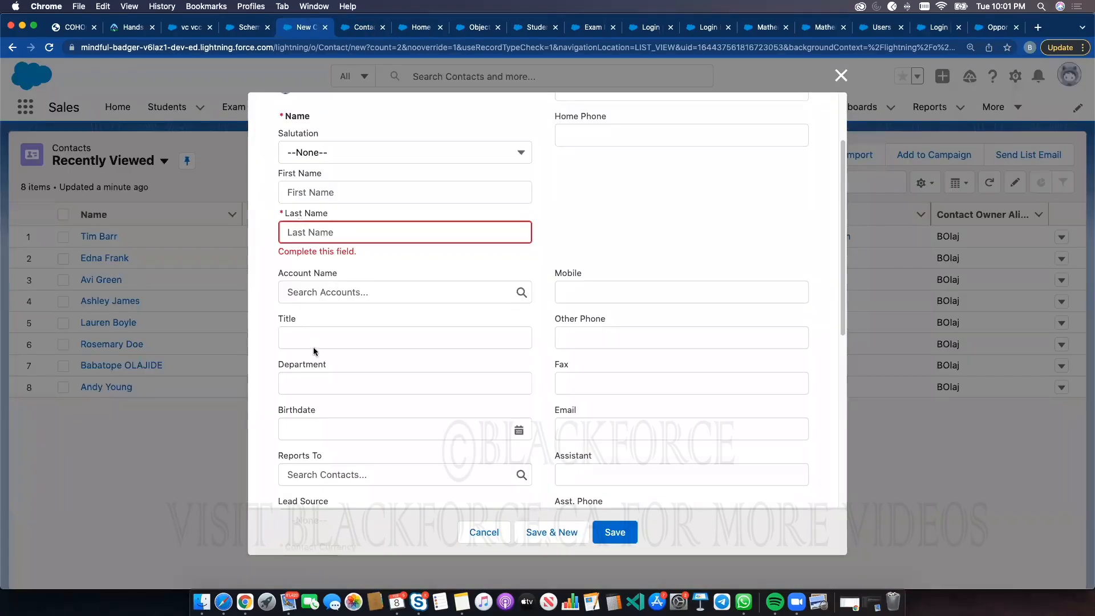
scroll(329, 432, "down", 5)
left_click(320, 322)
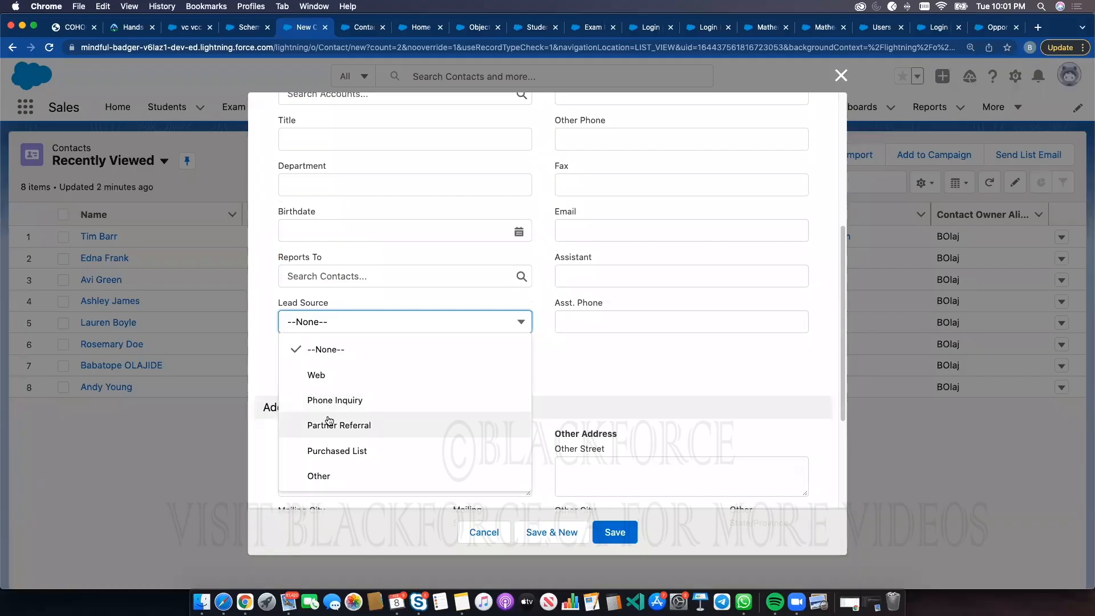
Remove Purchased List and Other from the External Contact's selected Lead Source values and save
left_click(354, 30)
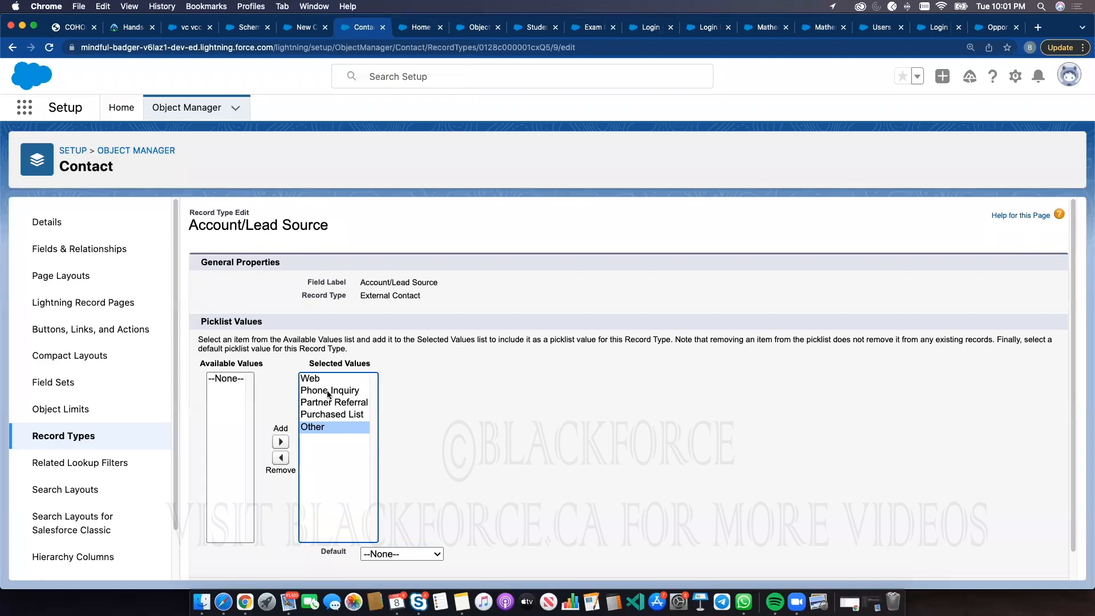
left_click(323, 414)
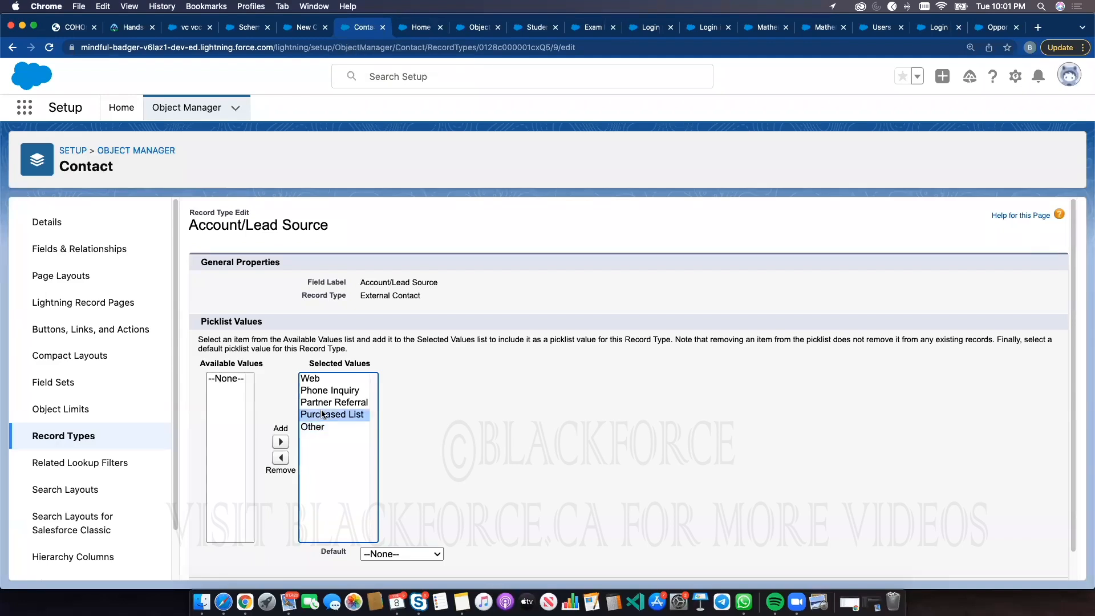
left_click(283, 458)
left_click(296, 458)
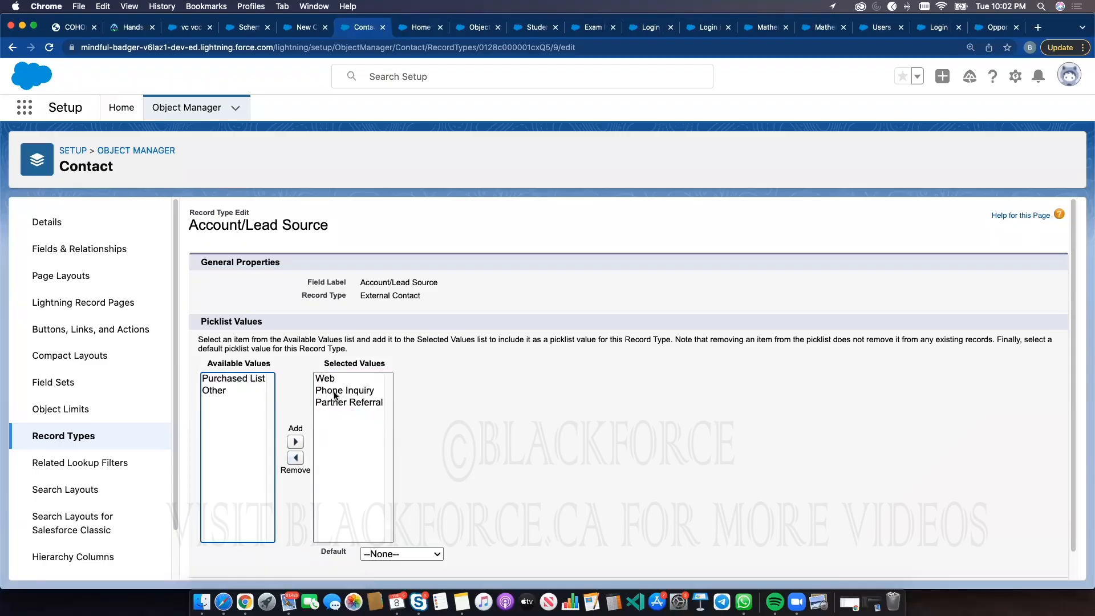
scroll(568, 435, "down", 2)
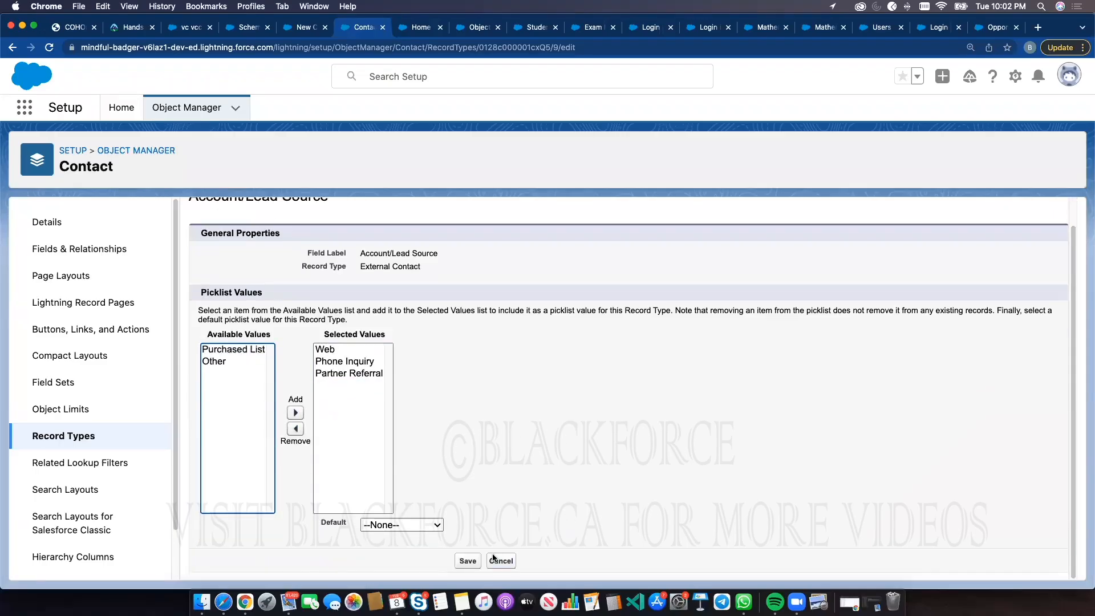
left_click(461, 560)
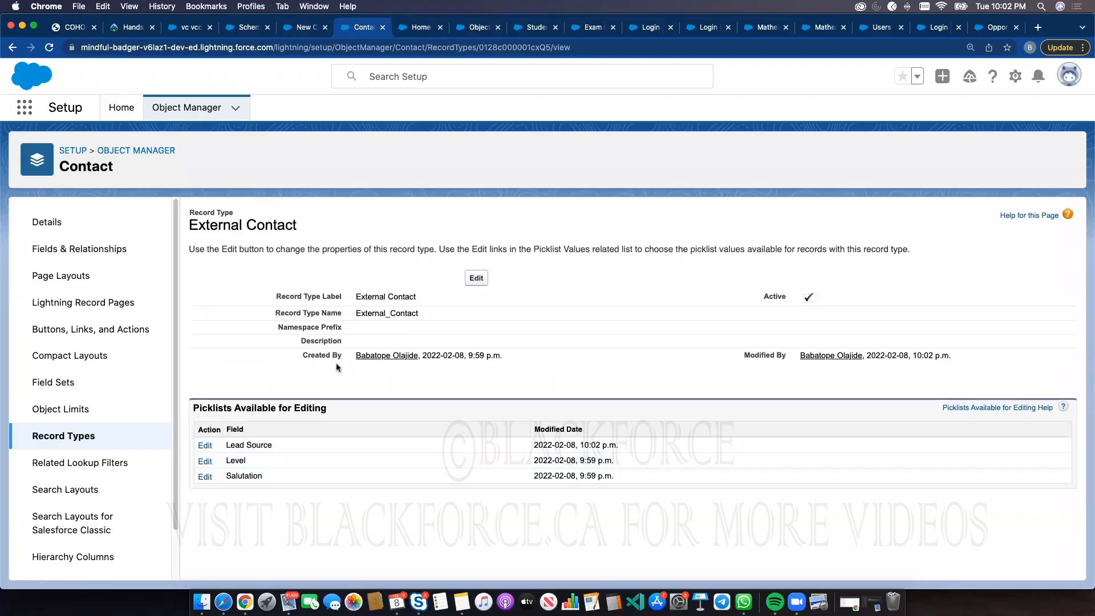
Remove Web, Phone Inquiry and Partner Referral from the Internal Contact record type's selected Lead Source values and save
left_click(206, 446)
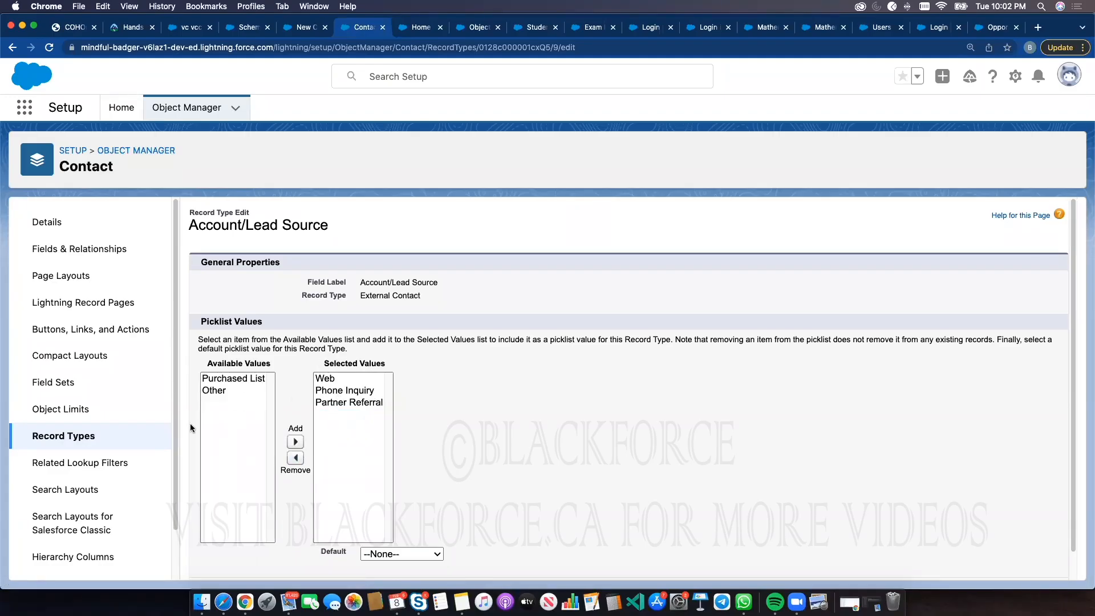
left_click(88, 440)
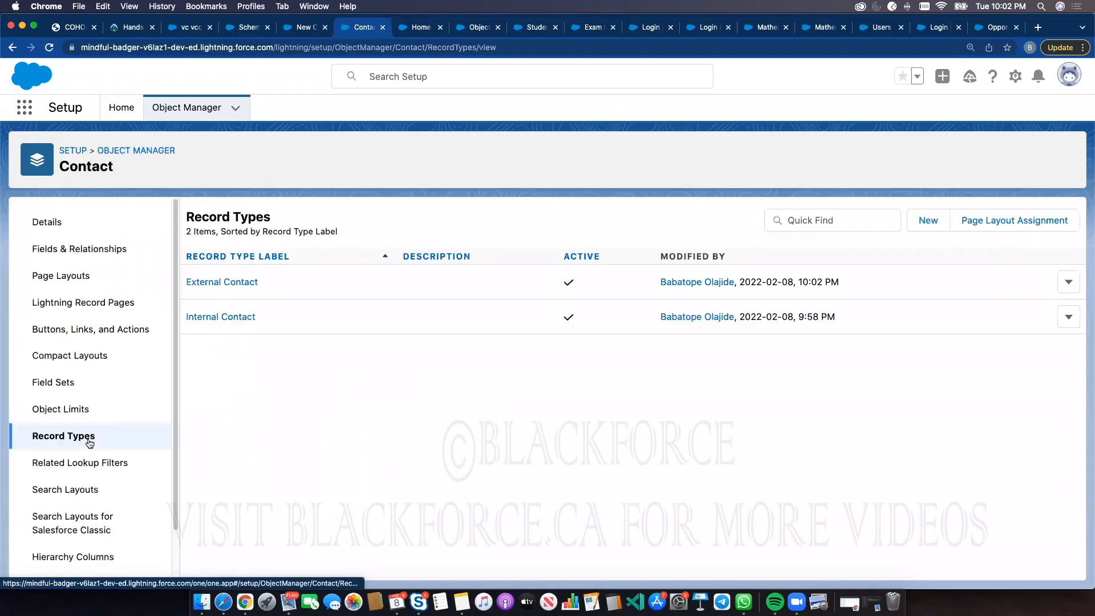
left_click(229, 317)
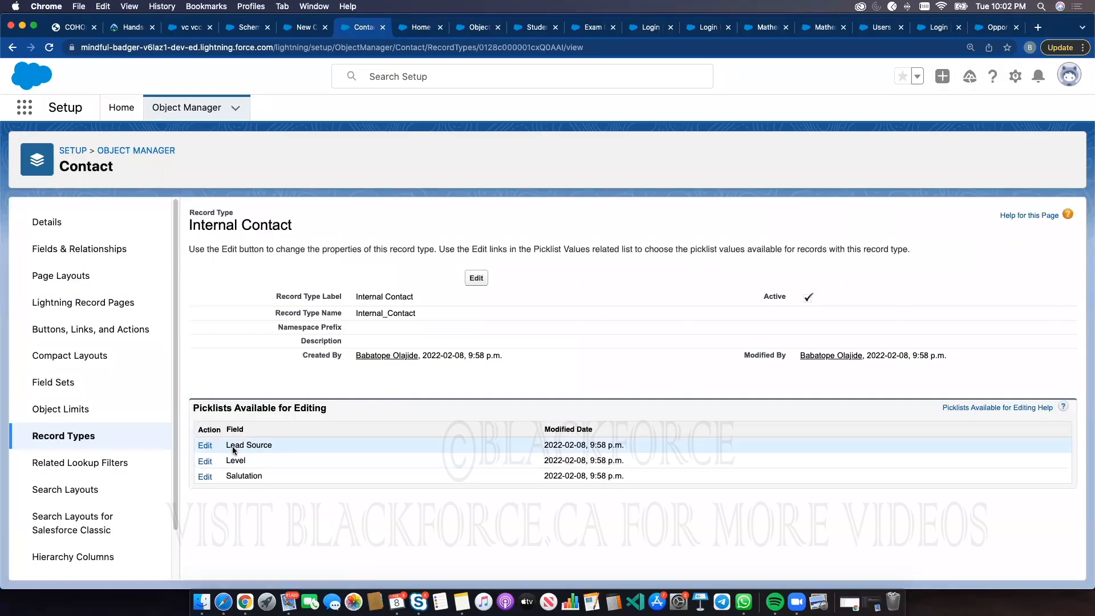
left_click(206, 447)
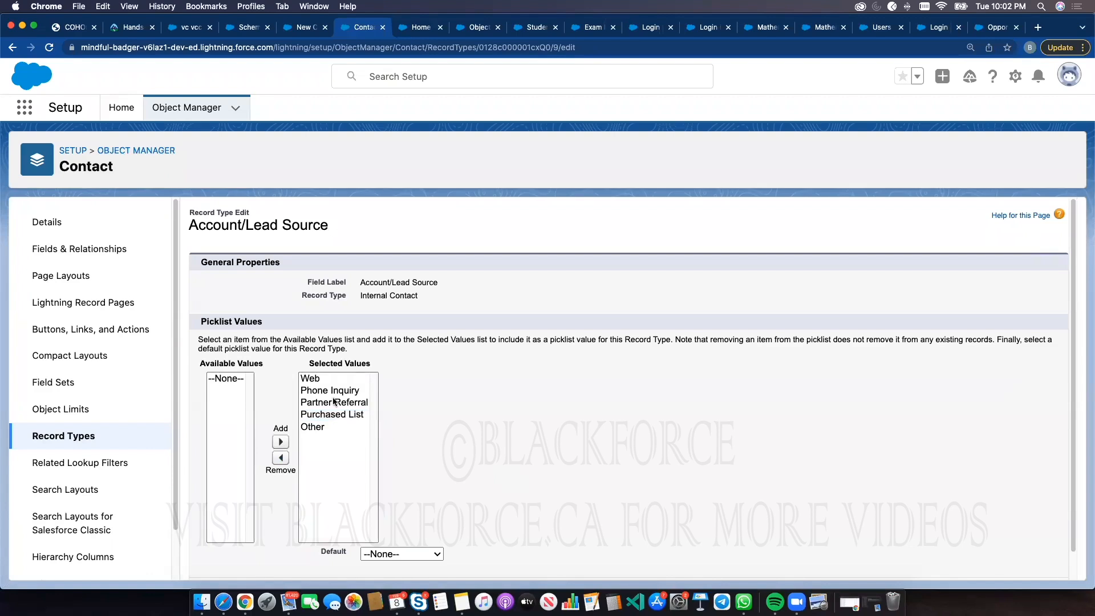
left_click(312, 379)
left_click(280, 457)
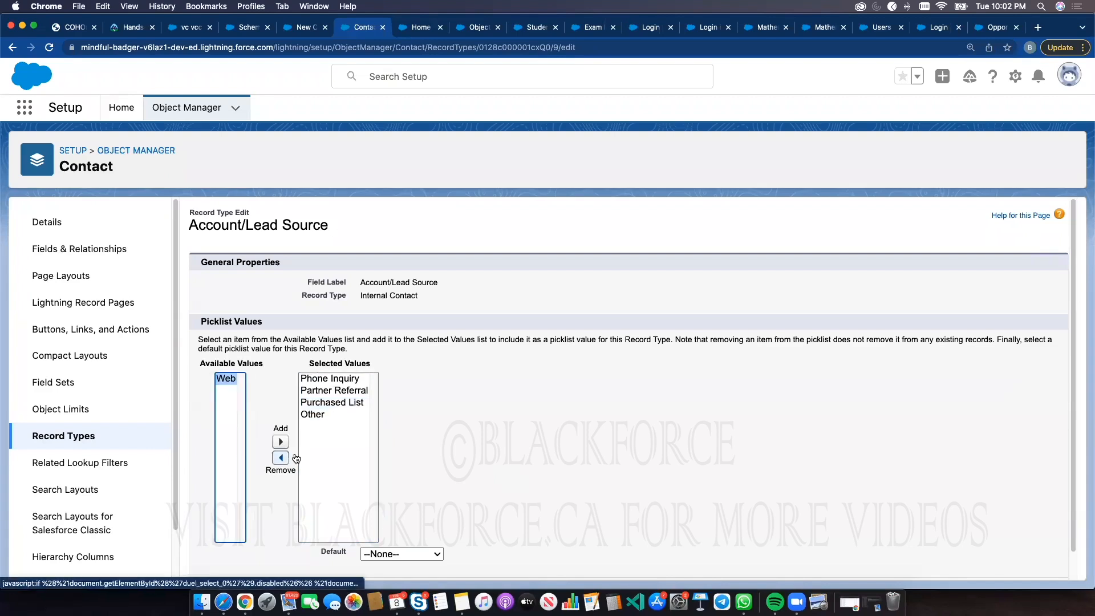
left_click(329, 379)
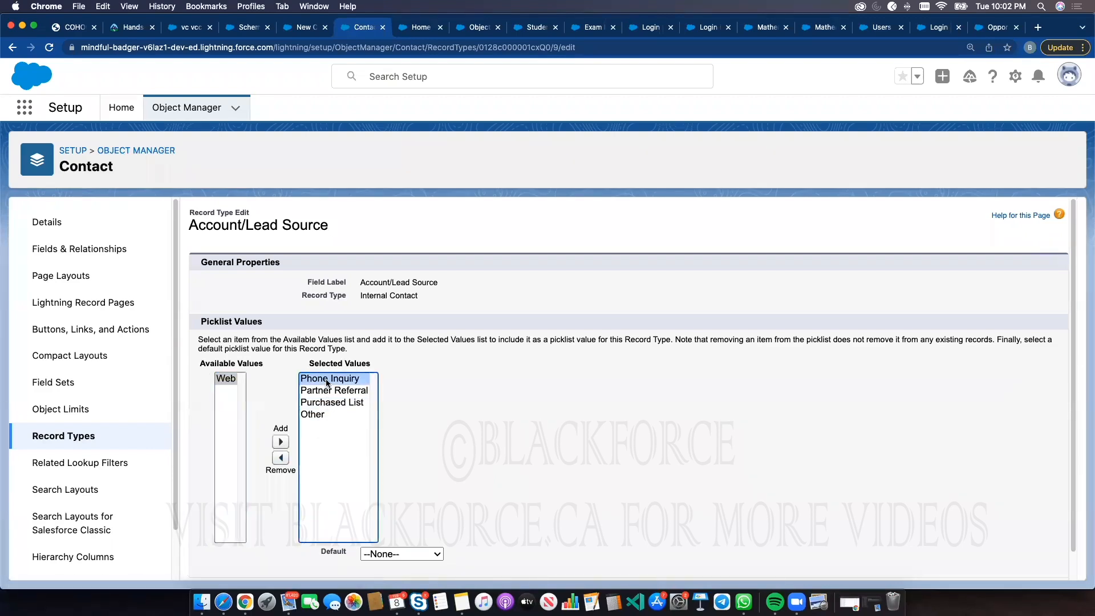
left_click(280, 458)
left_click(328, 379)
left_click(290, 457)
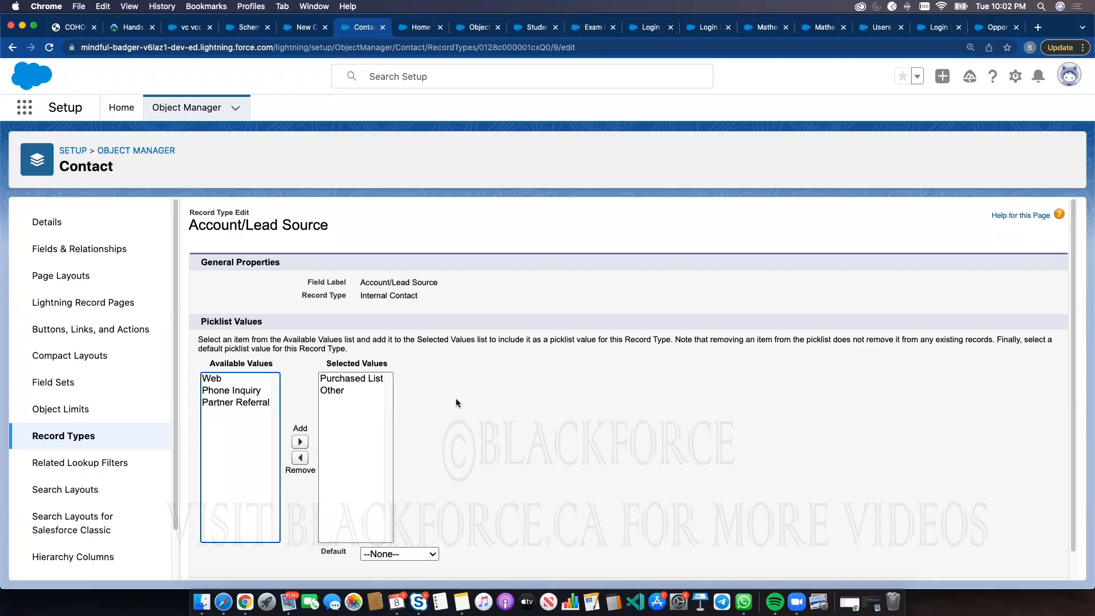
scroll(458, 402, "down", 1)
left_click(471, 564)
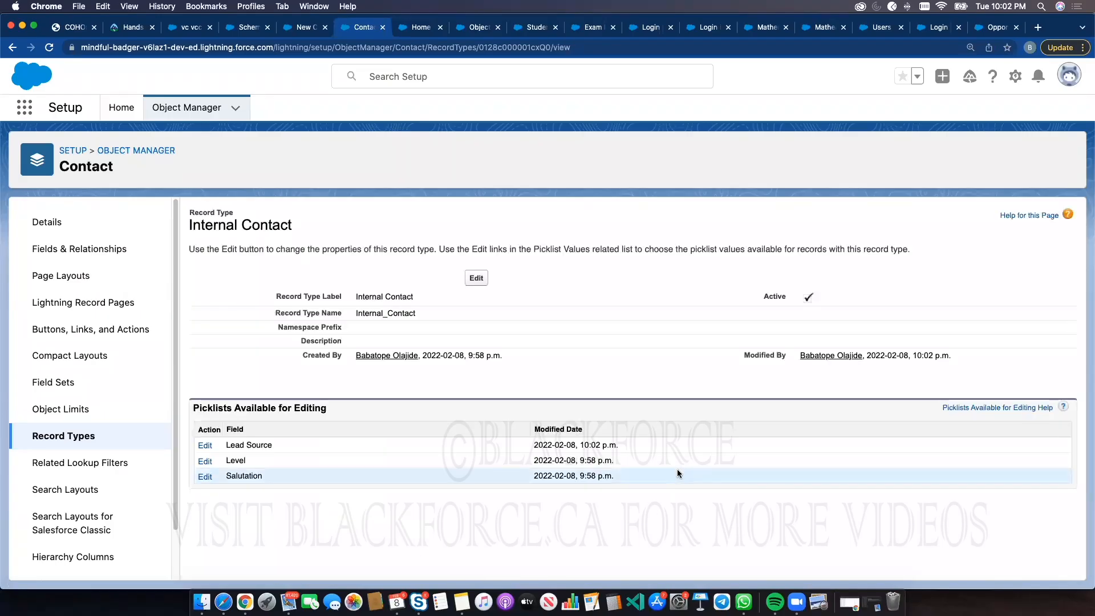
Check the Lead Source options on the already open new contact form, then close it
left_click(307, 29)
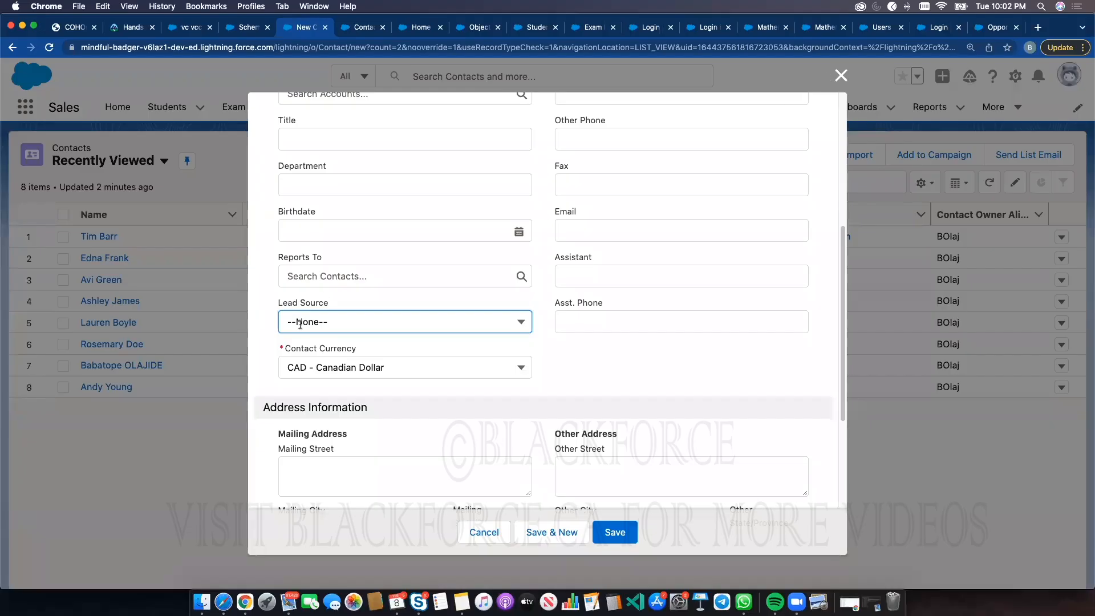
left_click(300, 323)
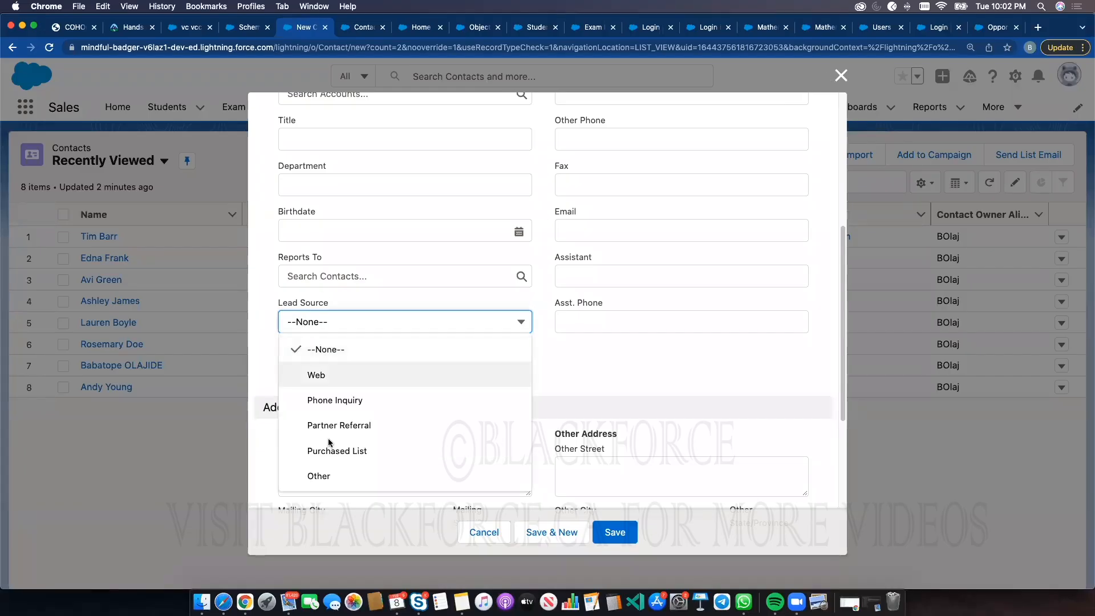
left_click(836, 77)
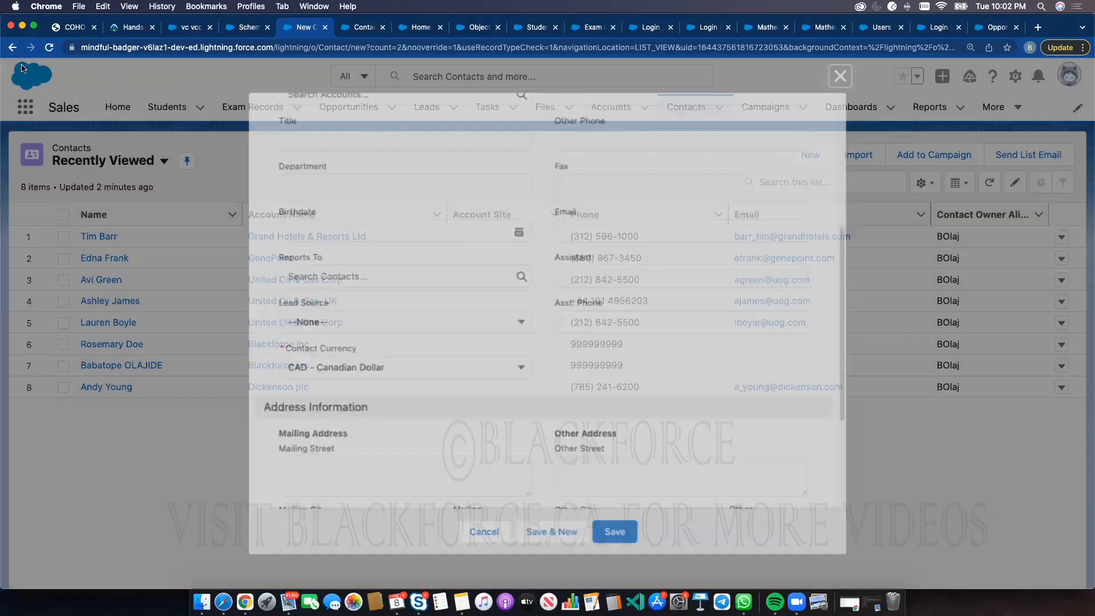
left_click(49, 48)
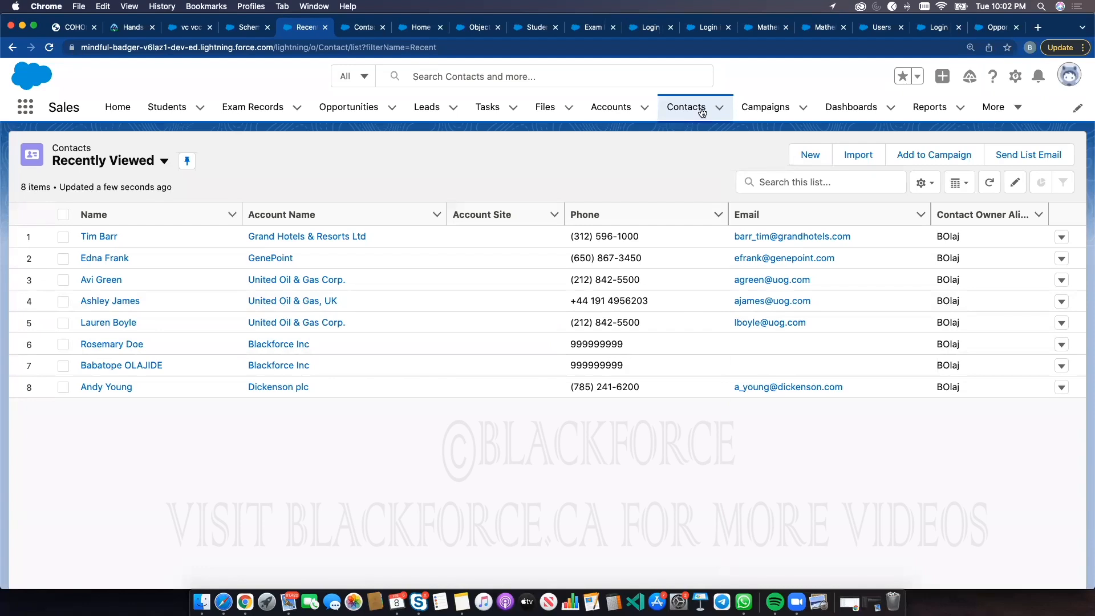
Start a new Internal Contact and check the options offered in its Lead Source picklist
left_click(810, 155)
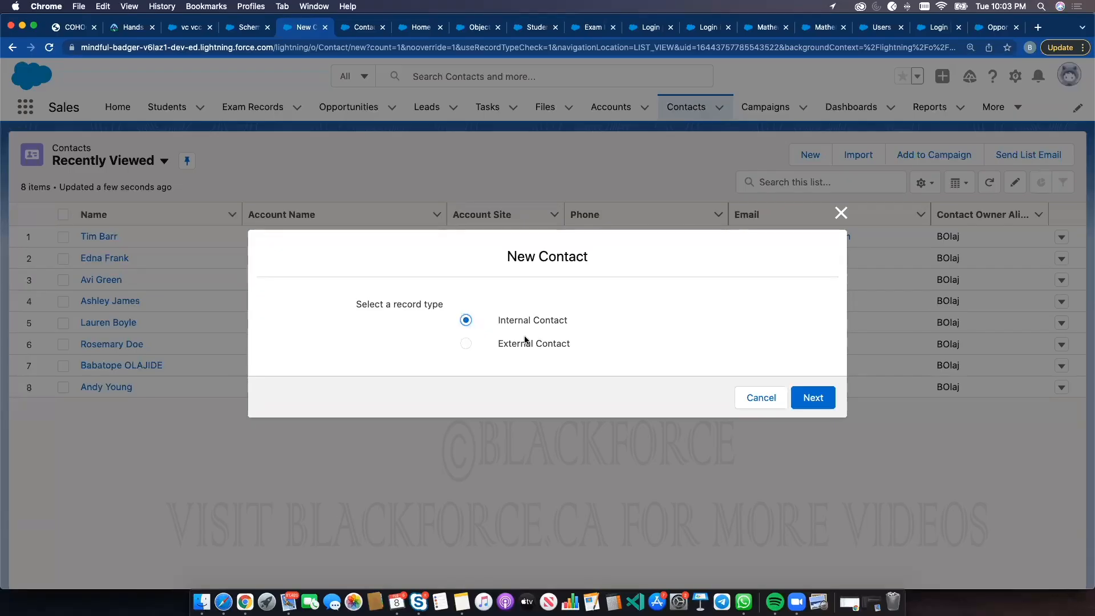
left_click(365, 28)
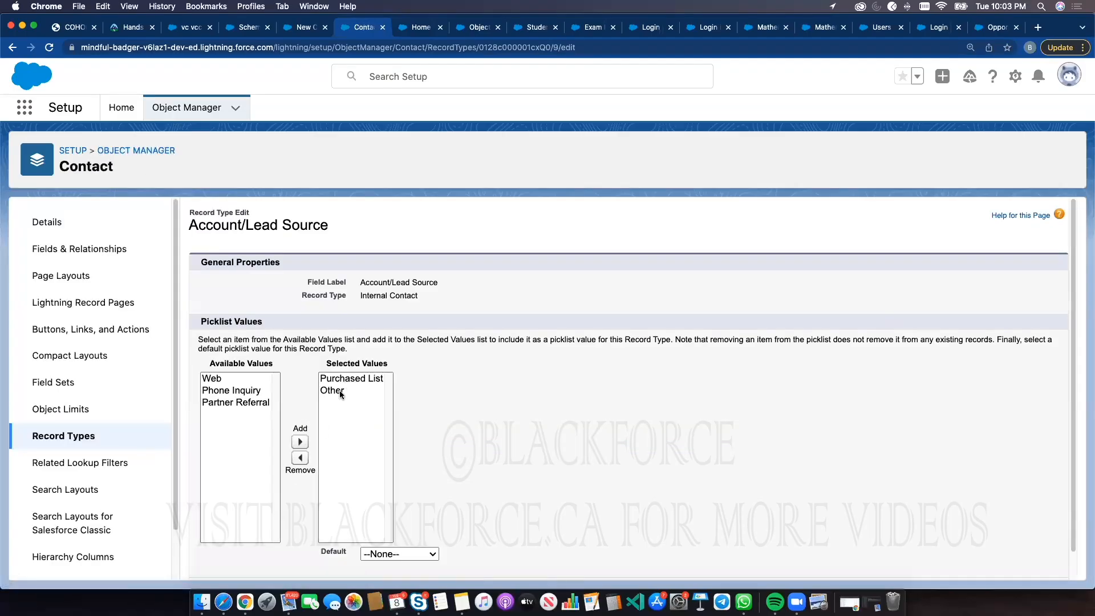
left_click(307, 27)
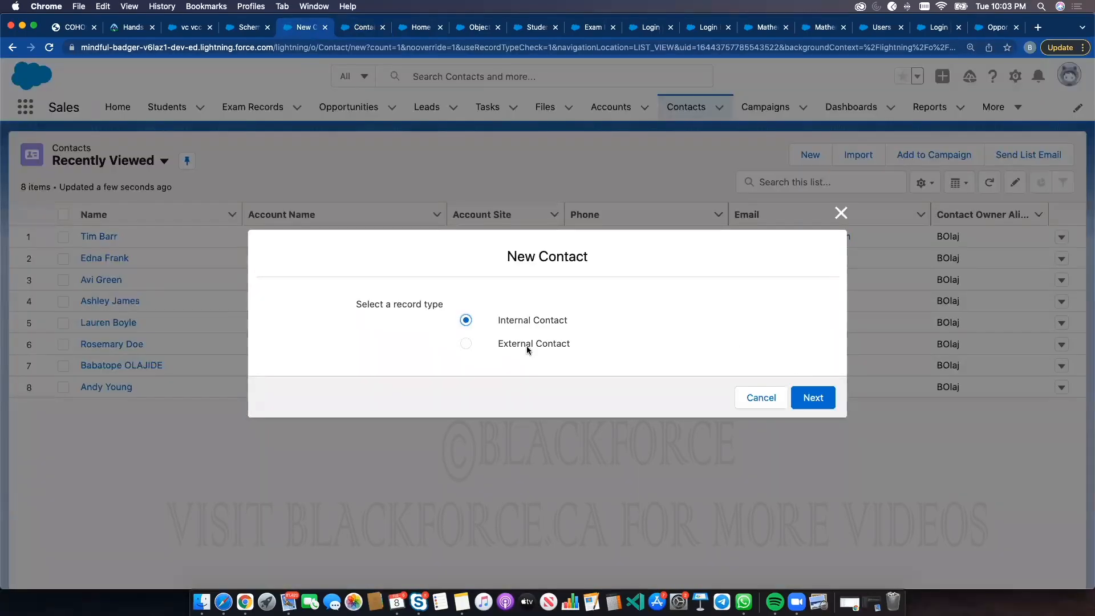
left_click(800, 398)
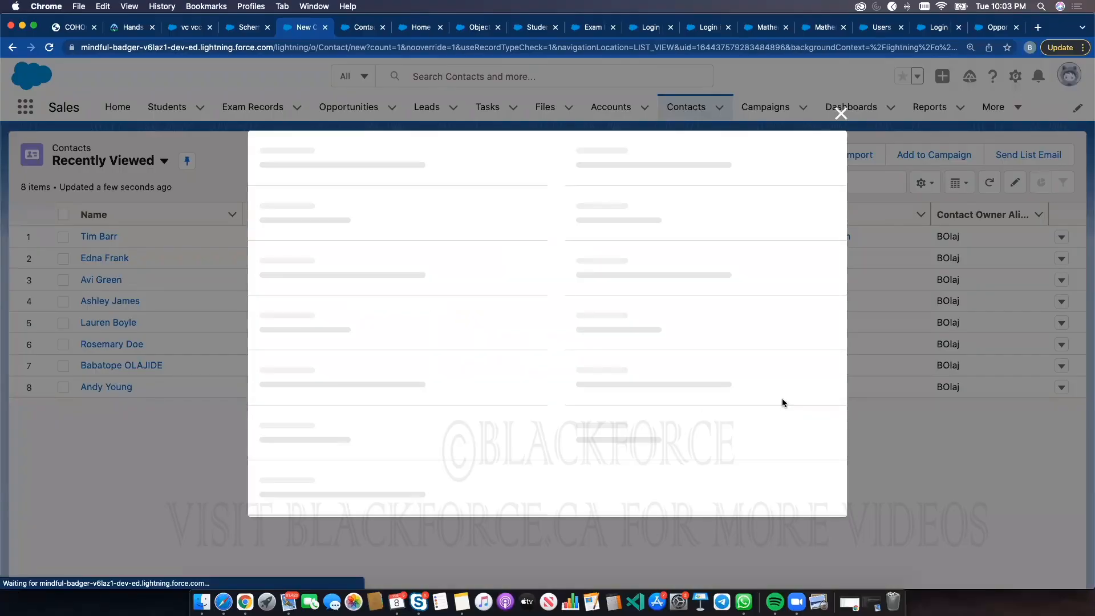
scroll(420, 390, "down", 10)
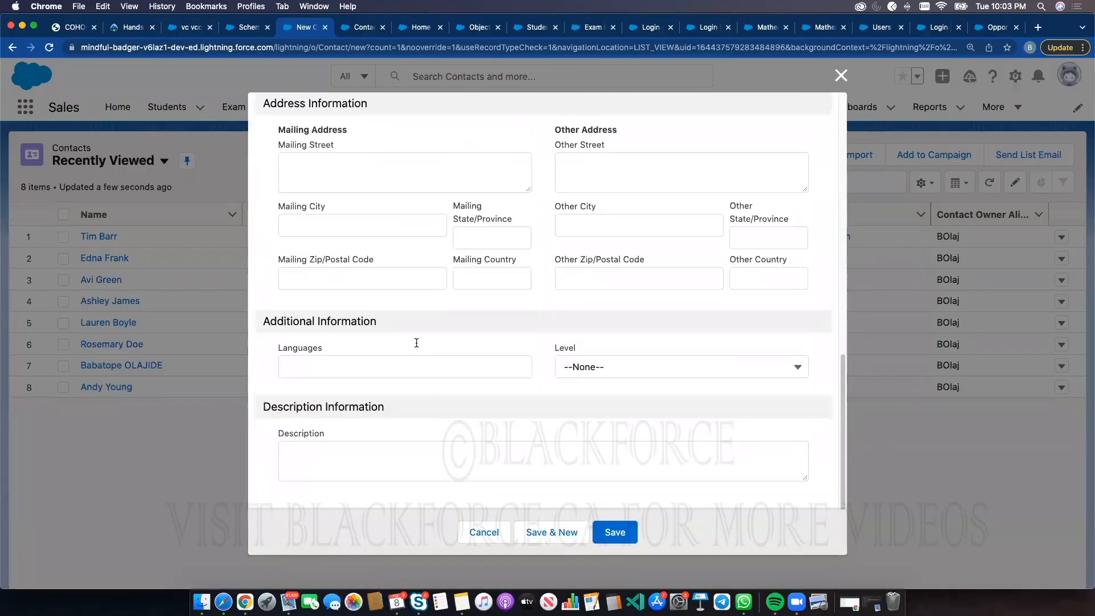
scroll(399, 285, "up", 1)
scroll(388, 237, "up", 3)
left_click(371, 231)
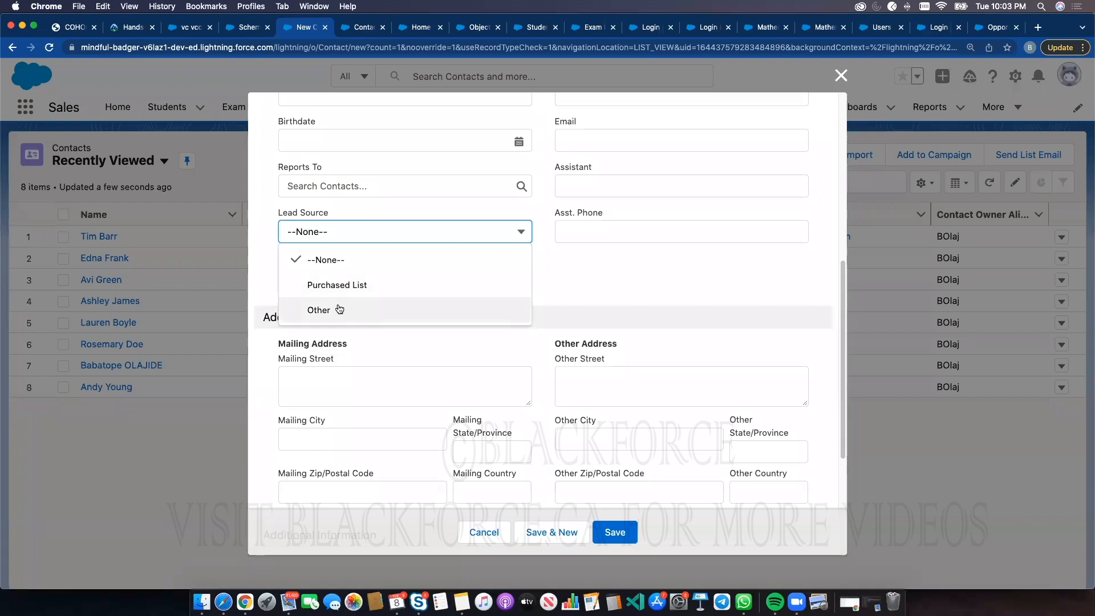
Open the External Contact record type's Lead Source picklist editor to review its selected values
left_click(350, 29)
left_click(66, 435)
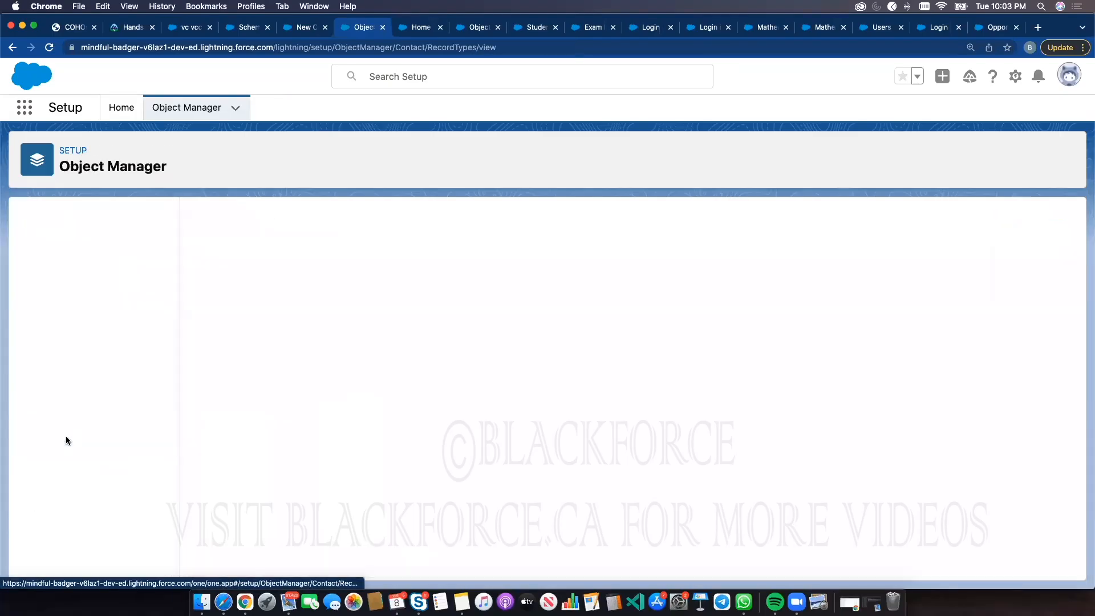
left_click(236, 283)
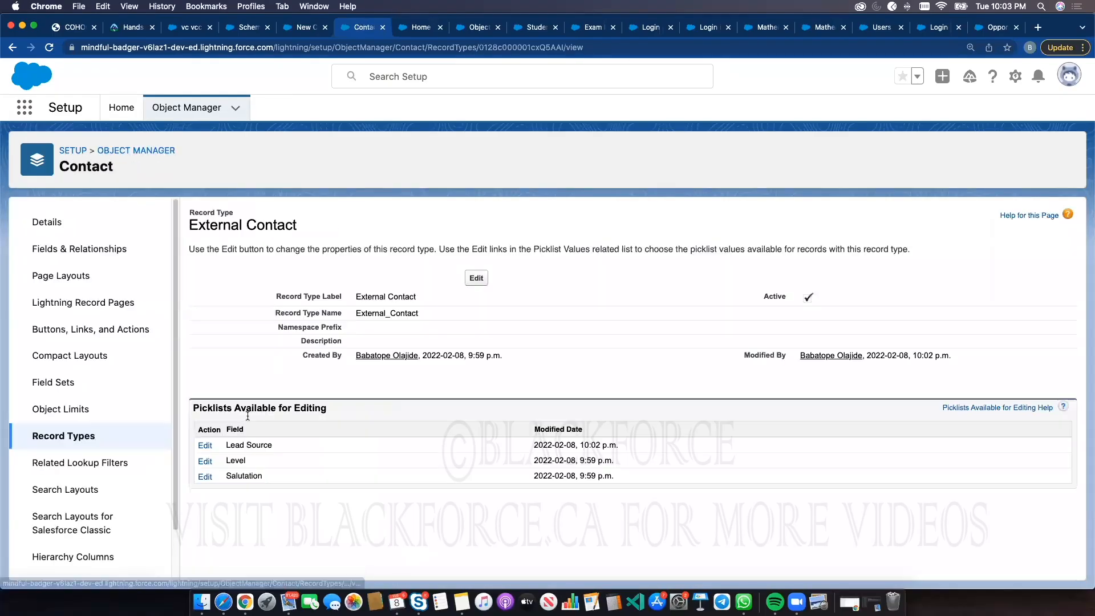
left_click(204, 446)
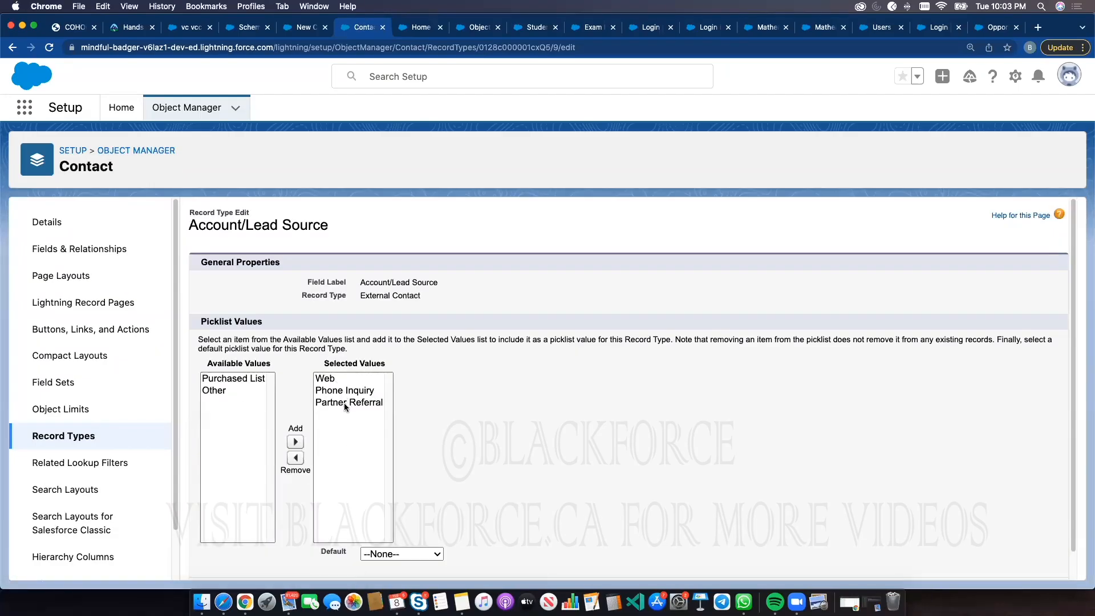
Start a new External Contact instead and check the options offered in its Lead Source picklist
left_click(296, 28)
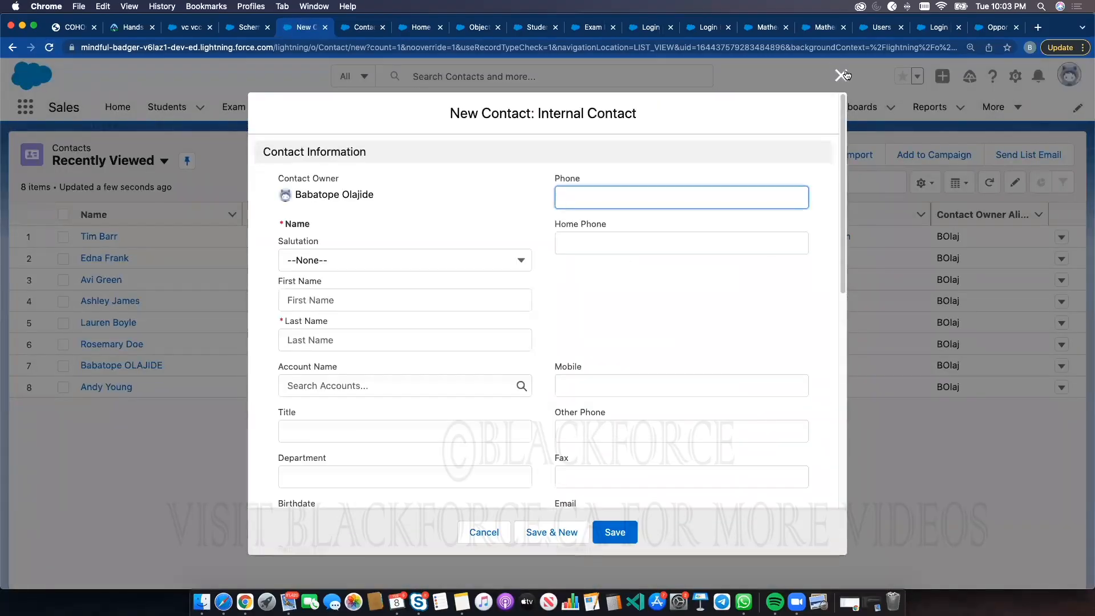
left_click(842, 74)
left_click(810, 155)
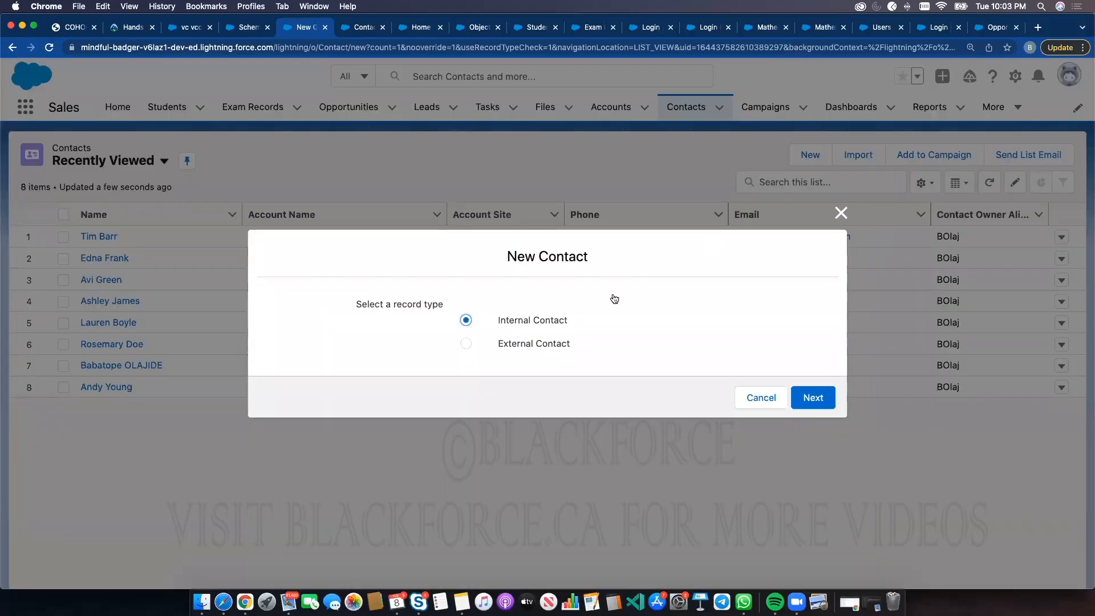
left_click(553, 345)
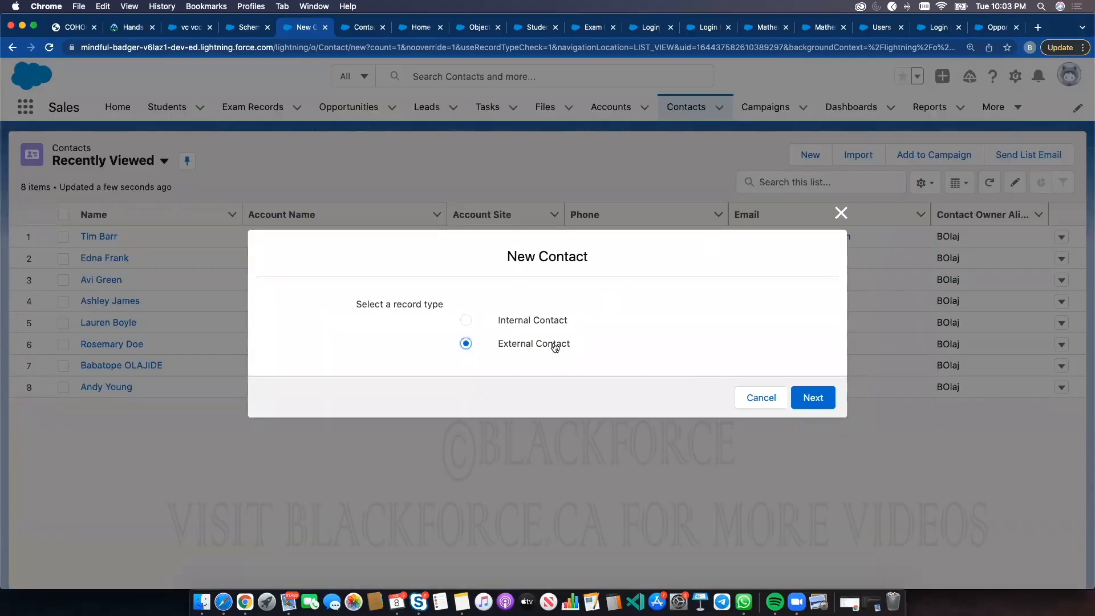
left_click(803, 402)
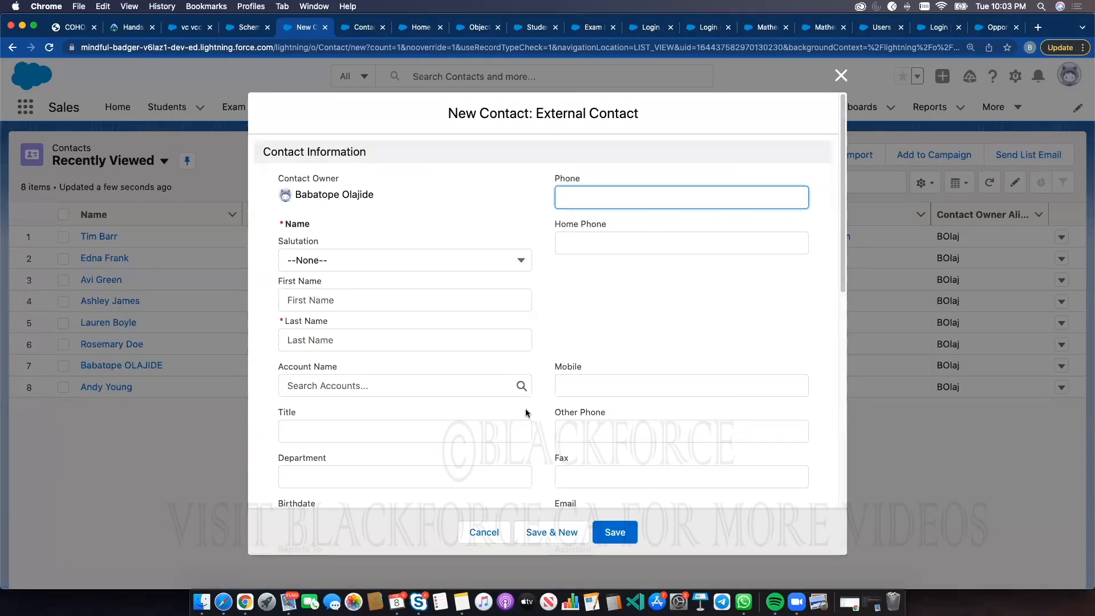
scroll(511, 399, "down", 5)
left_click(367, 293)
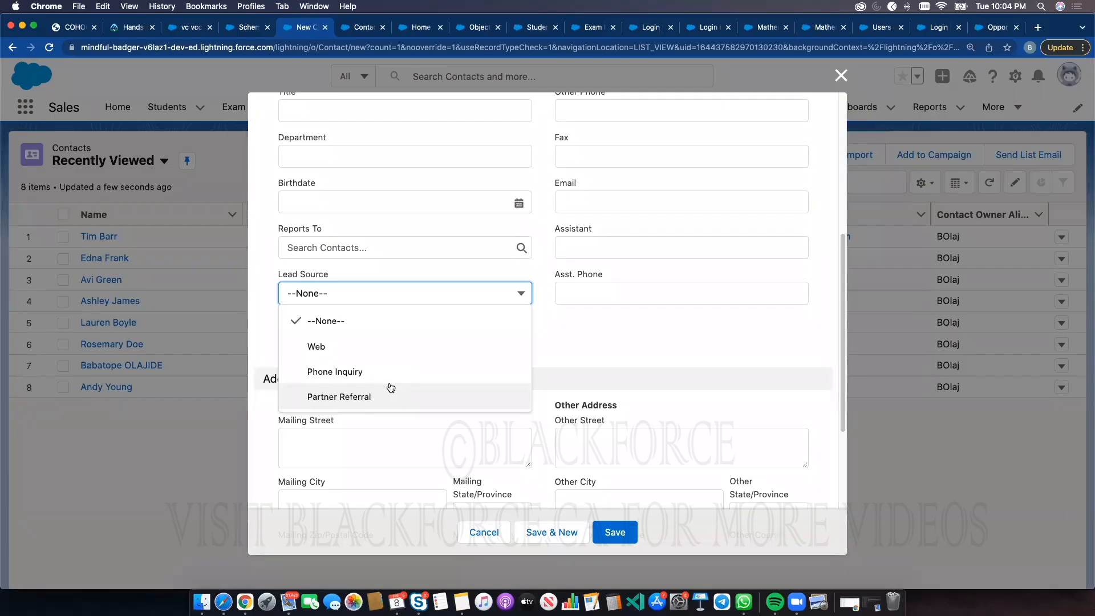
left_click(389, 291)
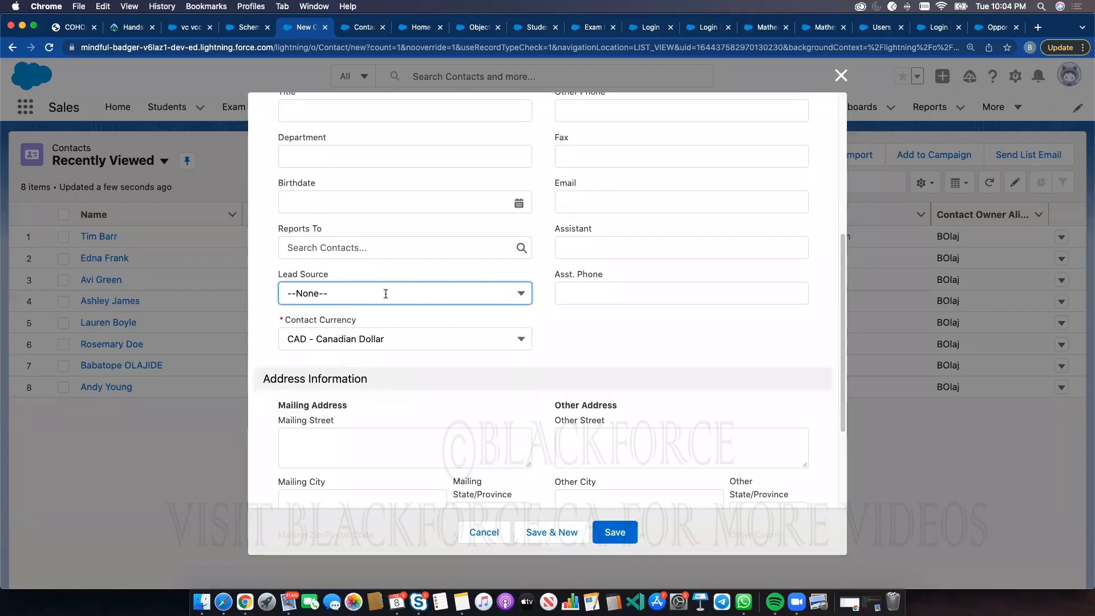
left_click(388, 293)
left_click(635, 249)
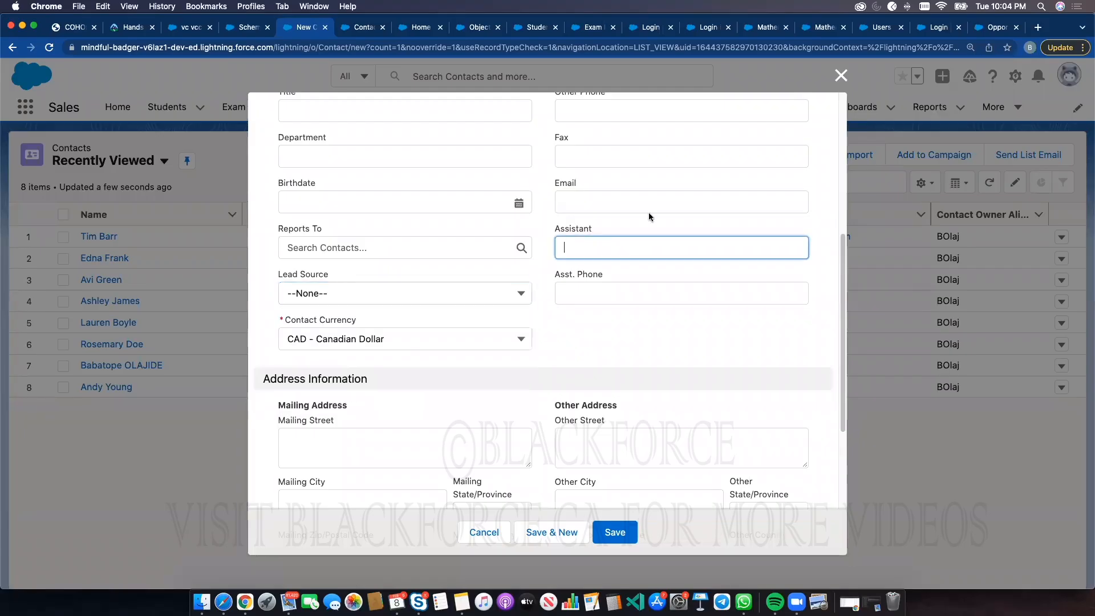
left_click(340, 295)
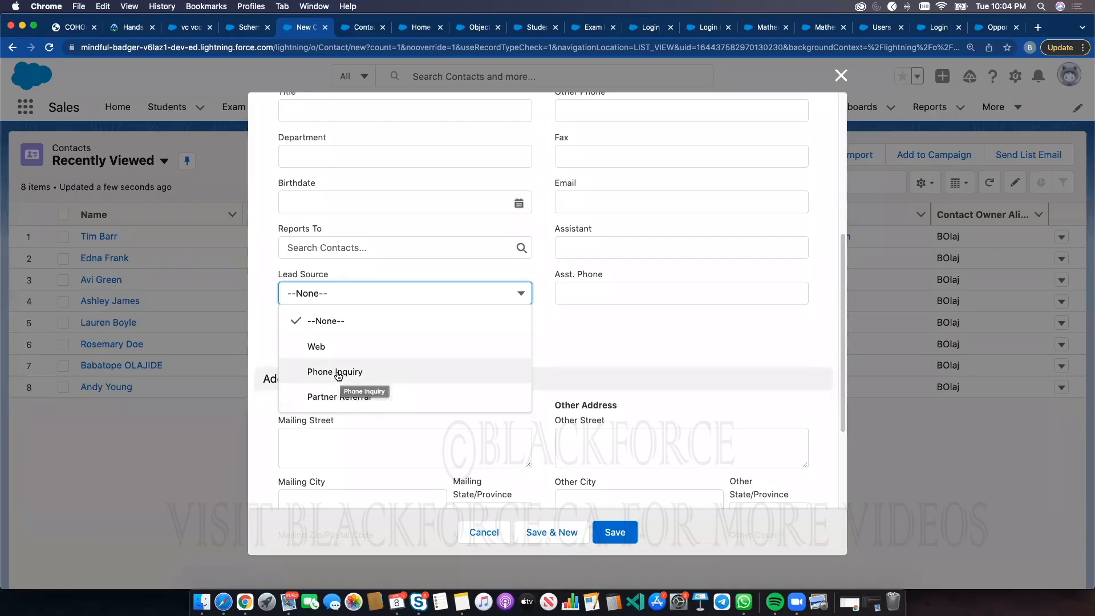
Review the Contact page layout assignments for the External Contact and Internal Contact record types
left_click(365, 32)
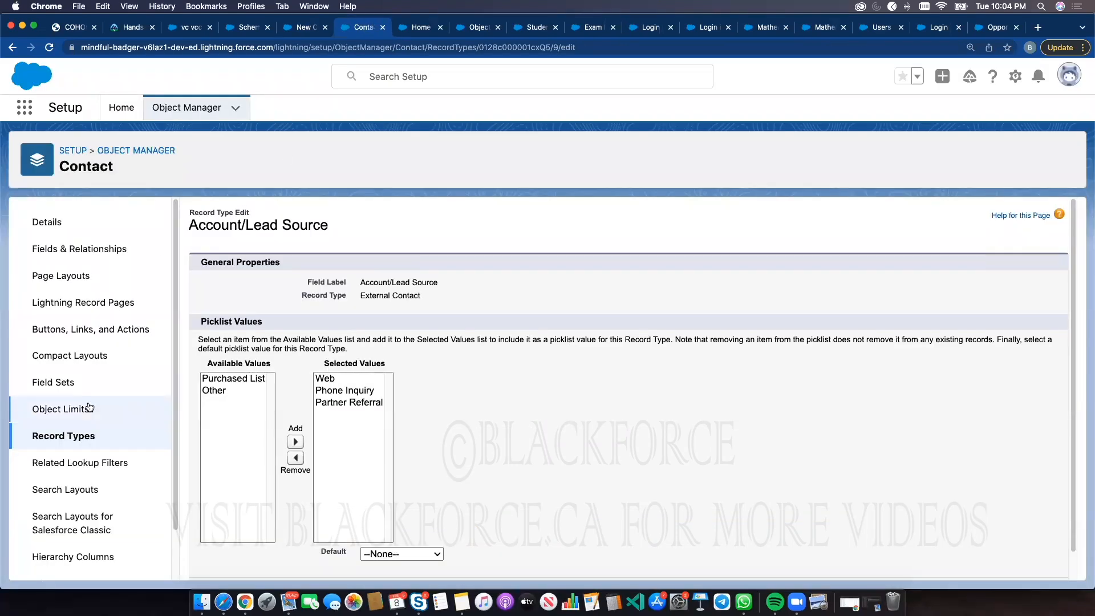
left_click(76, 277)
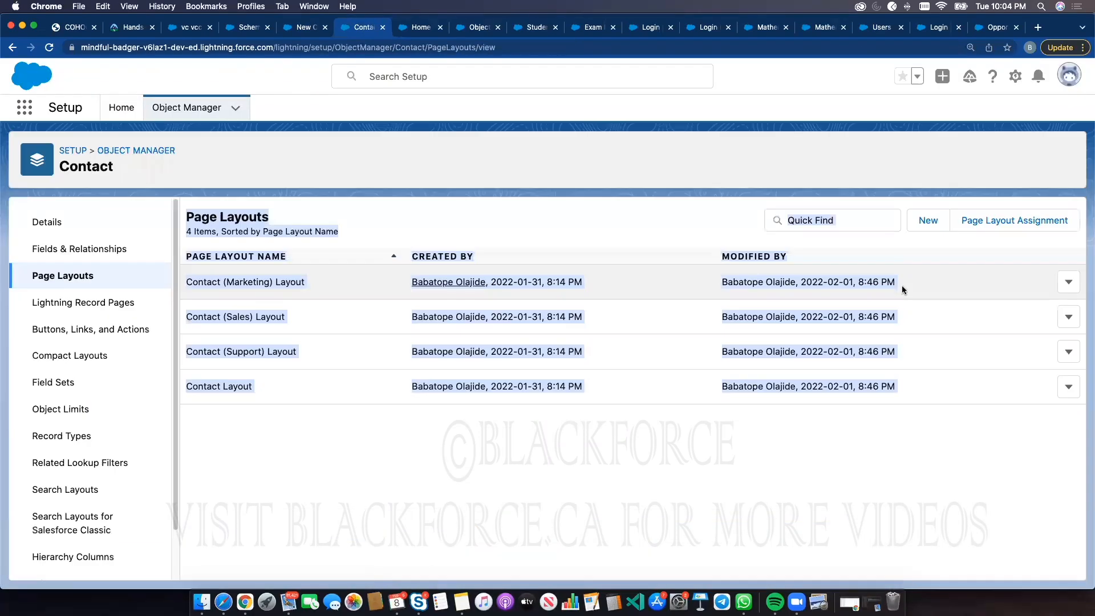
left_click(1005, 220)
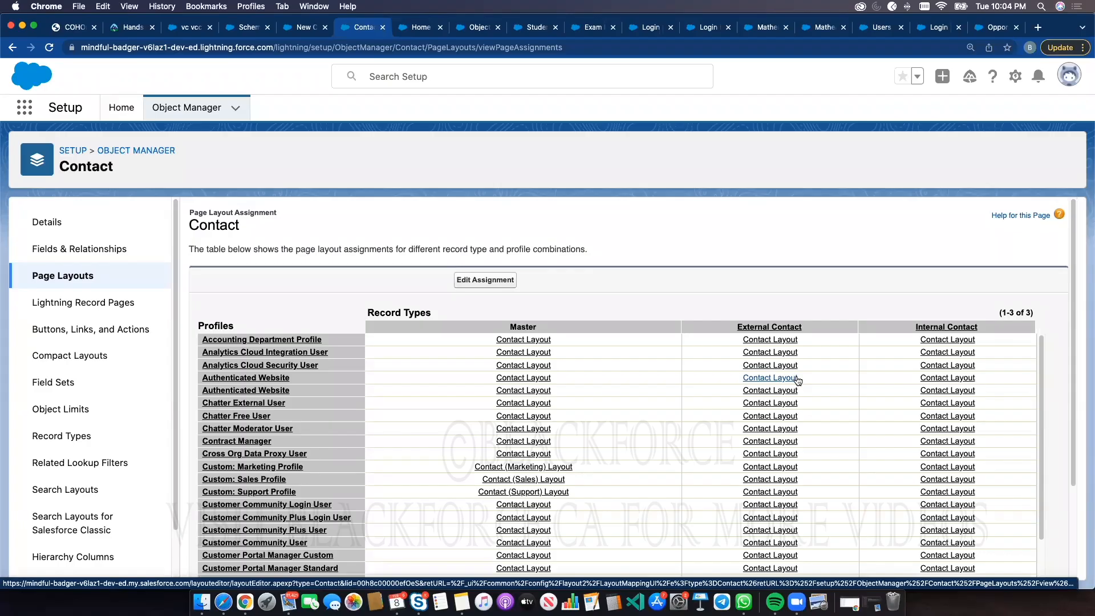
Close the new contact form and view the details of the first existing contact, including its Lead Source
left_click(301, 28)
left_click(841, 76)
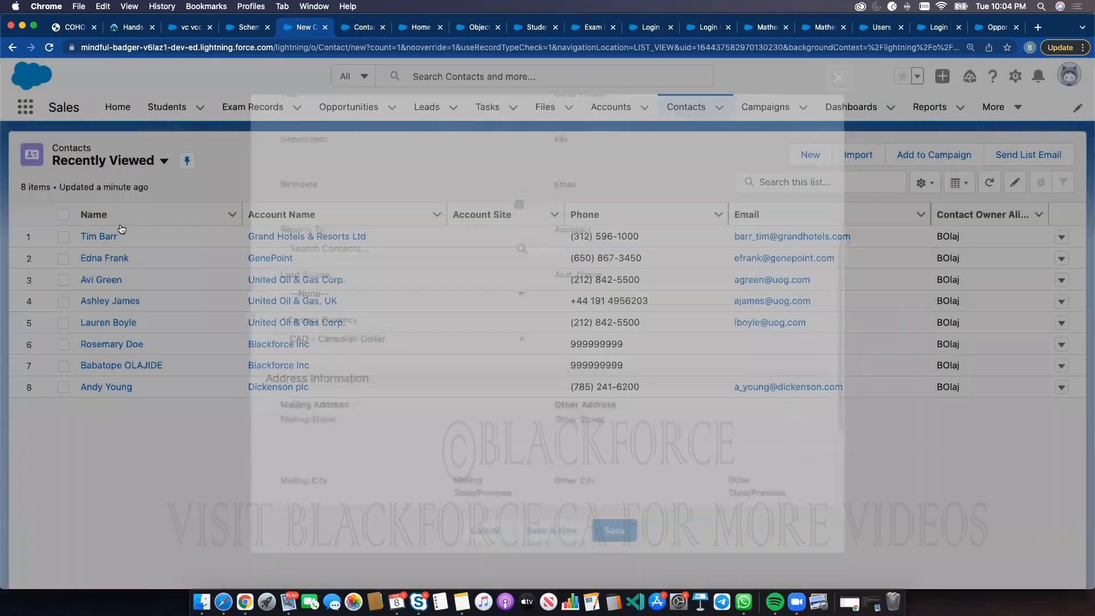
left_click(108, 236)
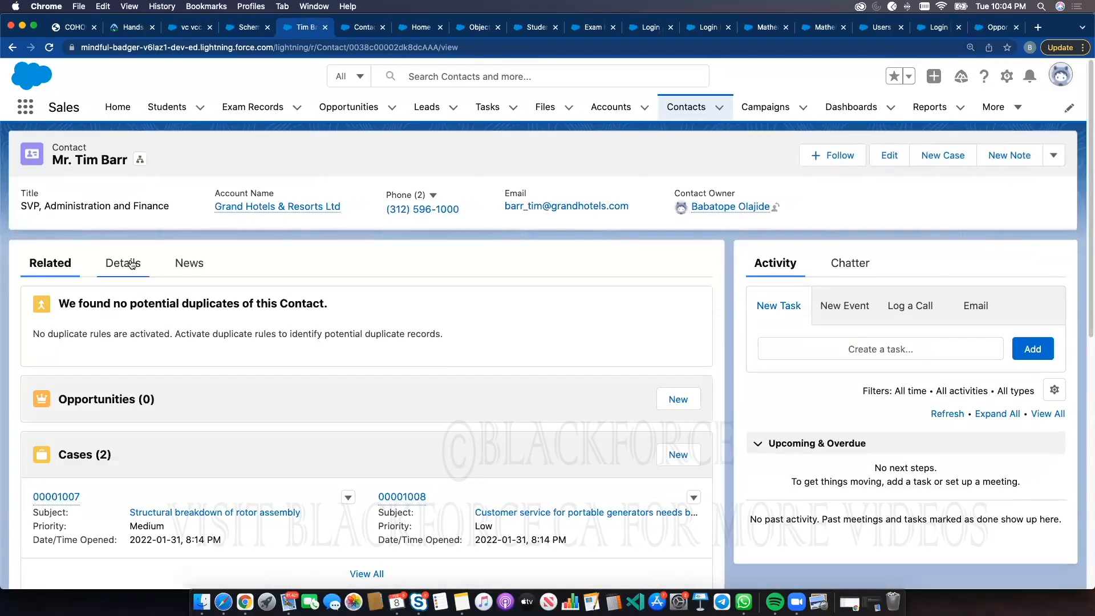
left_click(121, 263)
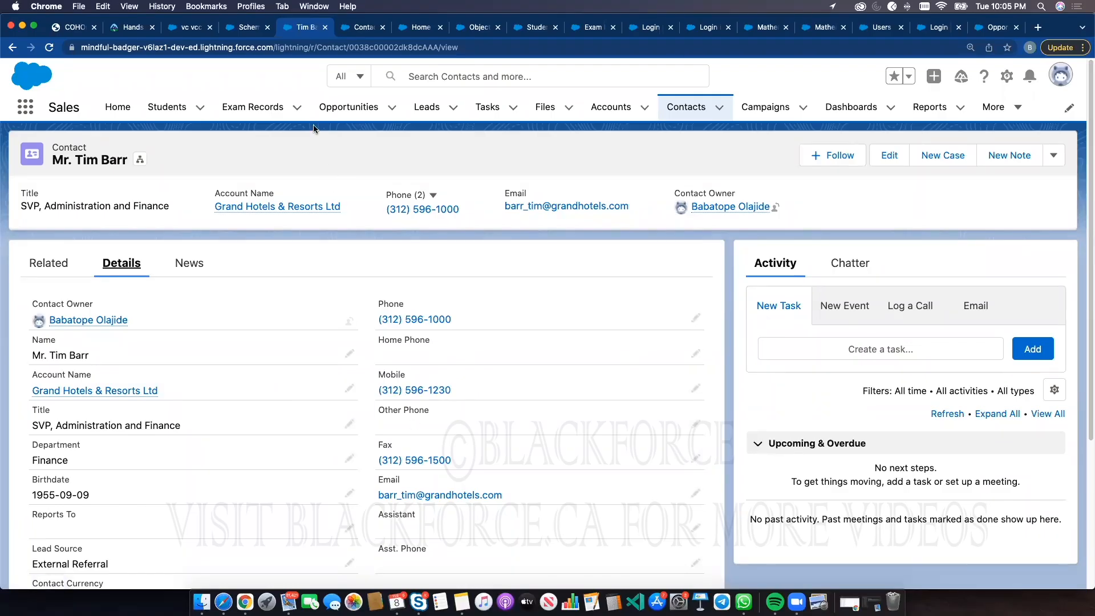
left_click(368, 28)
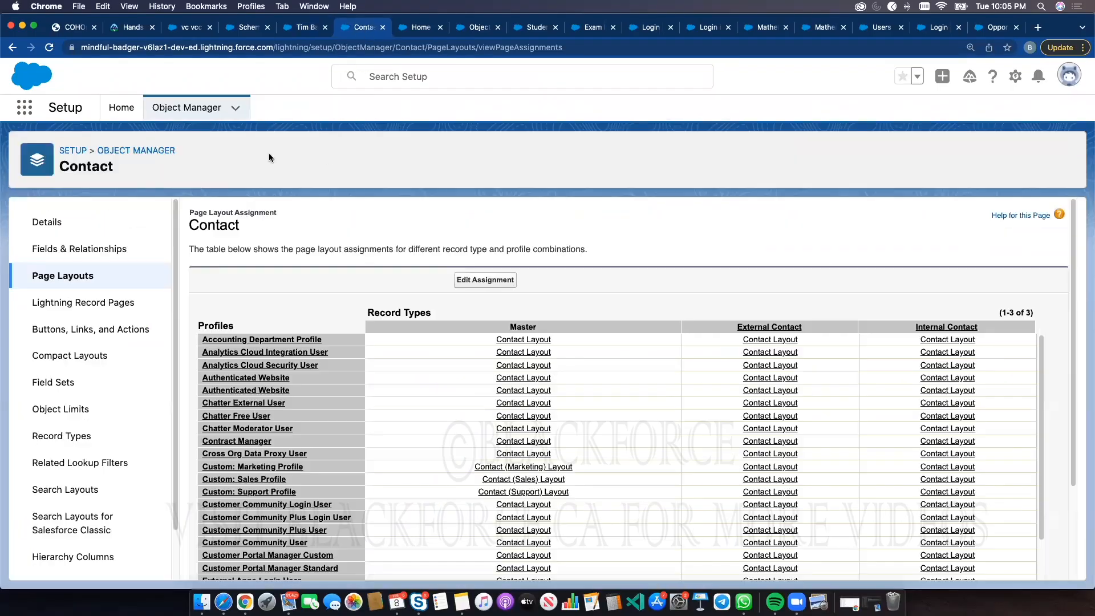
Open the Contact Layout page layout and scroll through its Contact Information fields, including Lead Source
left_click(80, 276)
left_click(211, 386)
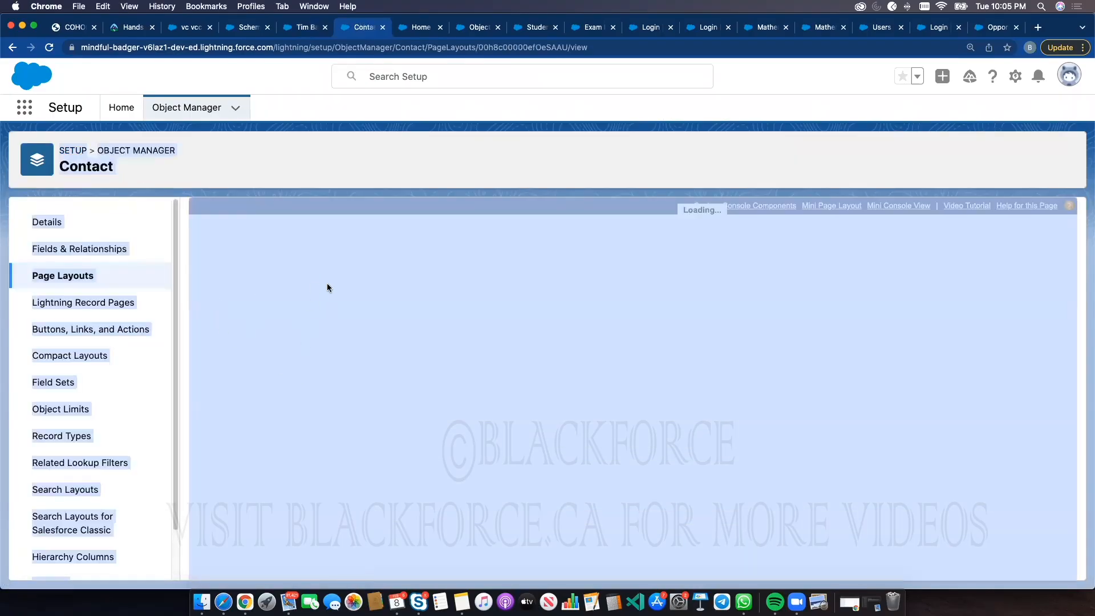
scroll(613, 418, "down", 2)
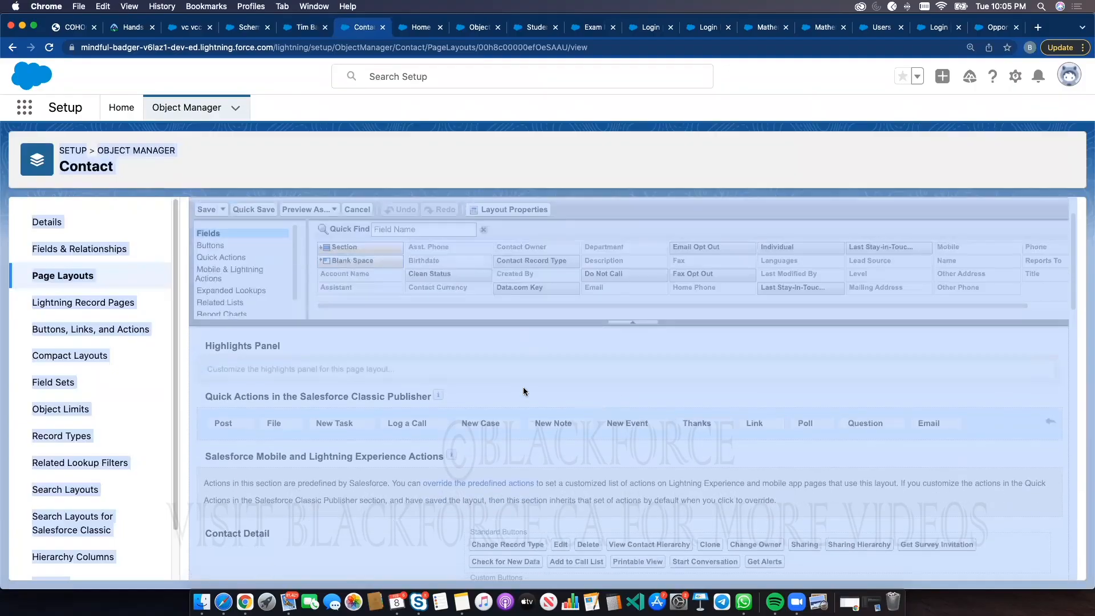
left_click(86, 277)
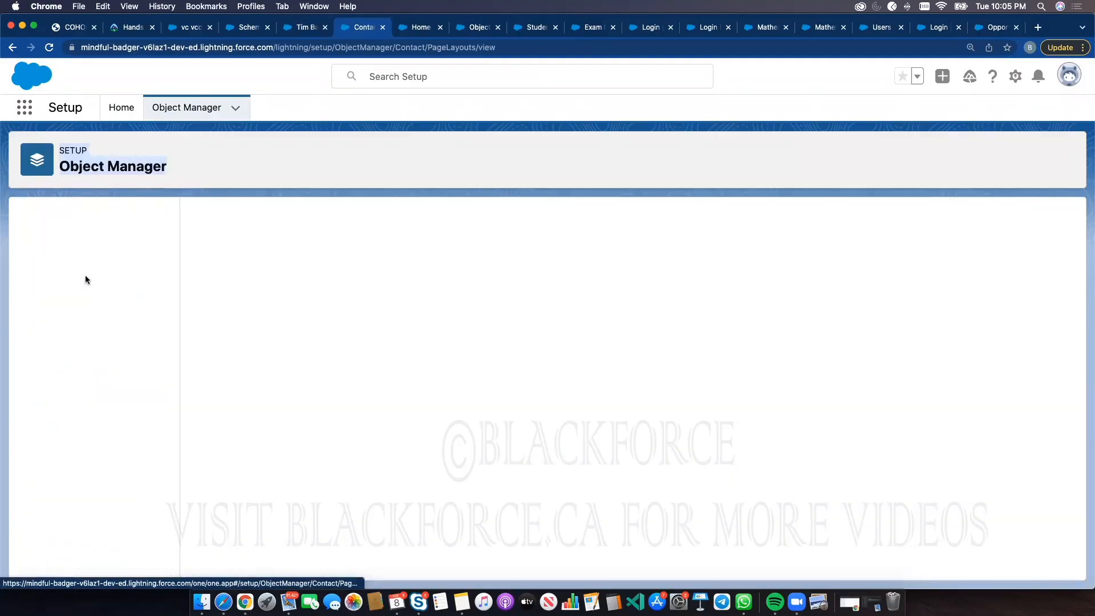
left_click(240, 386)
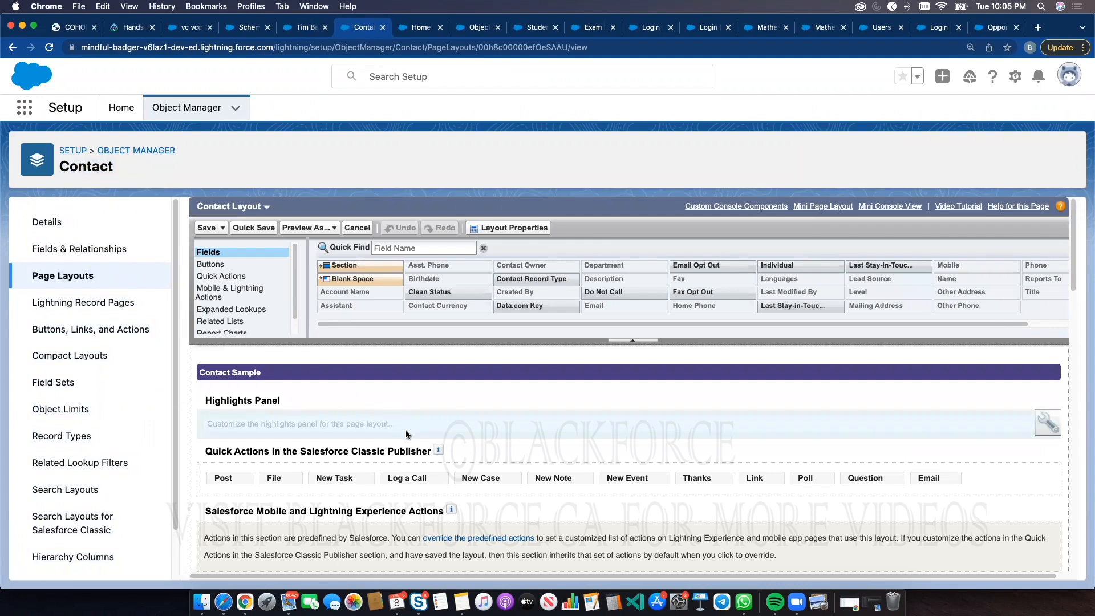
scroll(415, 423, "down", 5)
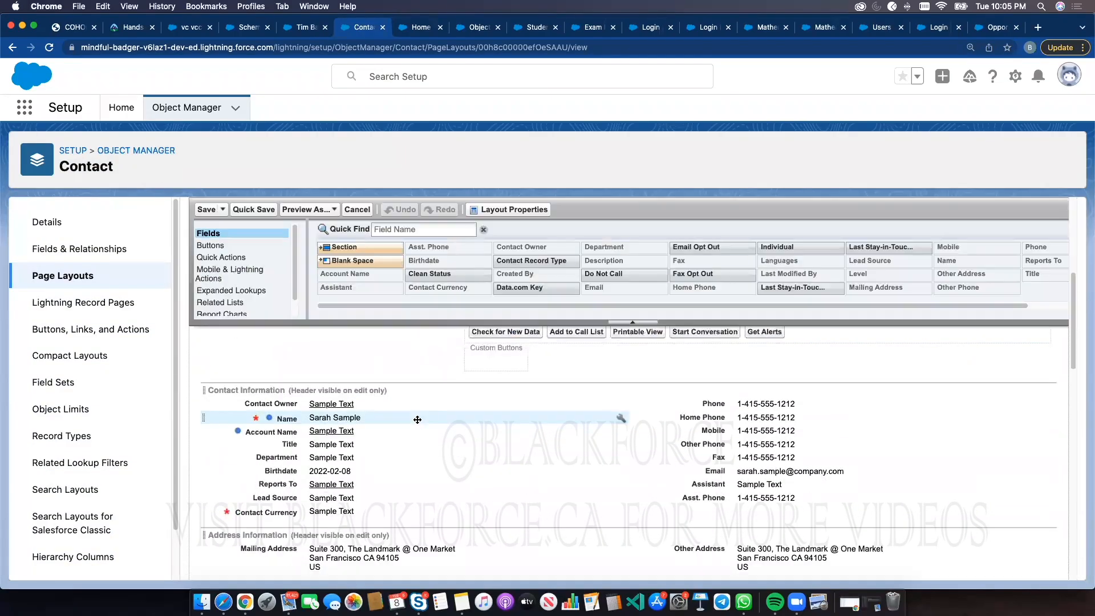
scroll(408, 437, "down", 2)
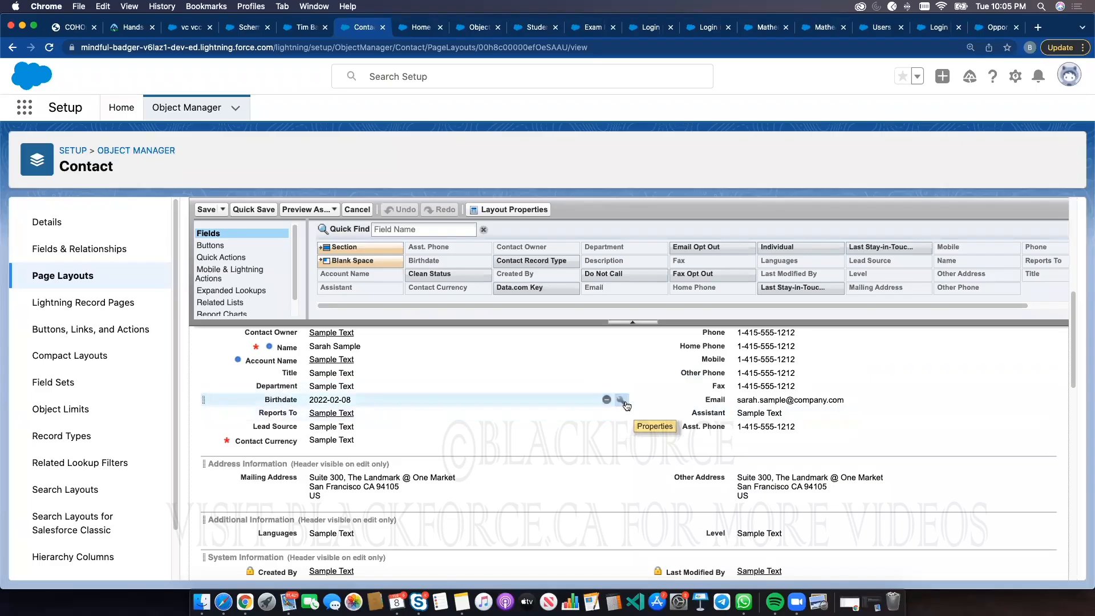
left_click(76, 280)
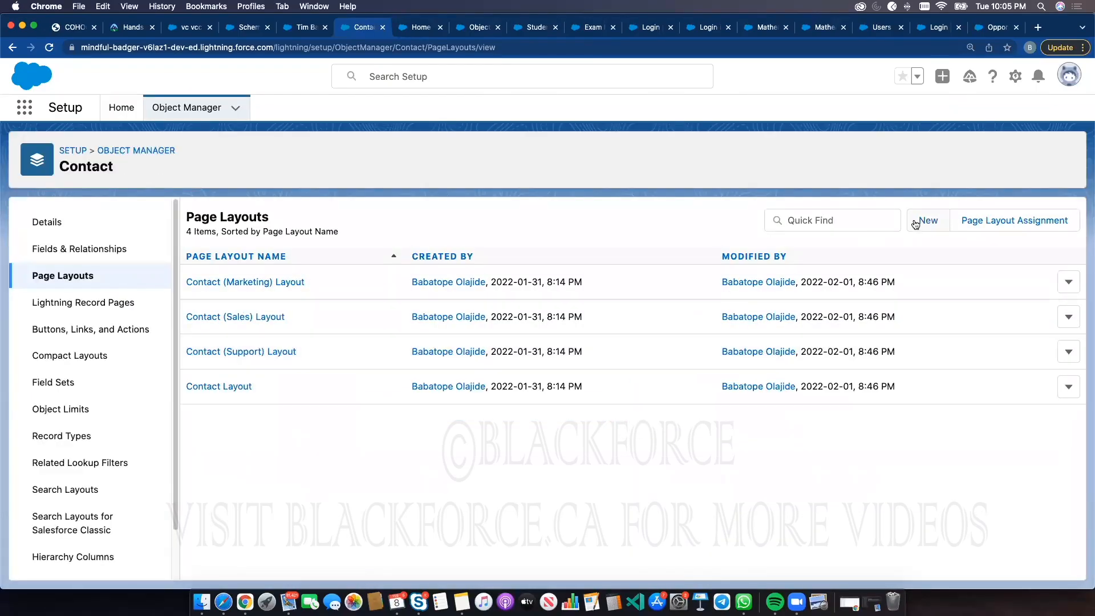
left_click(919, 221)
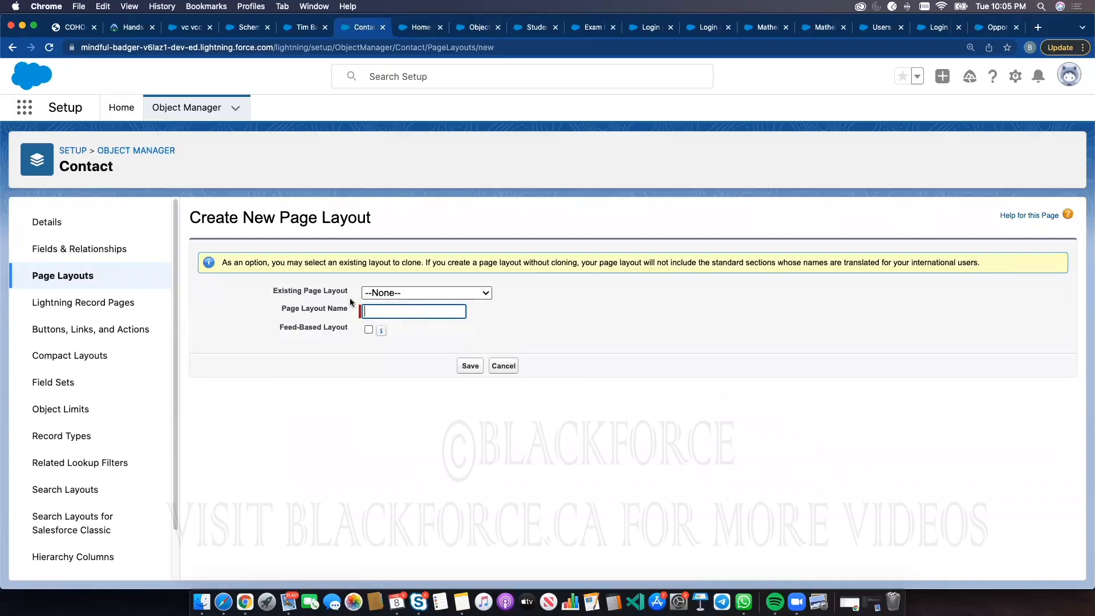
left_click(440, 295)
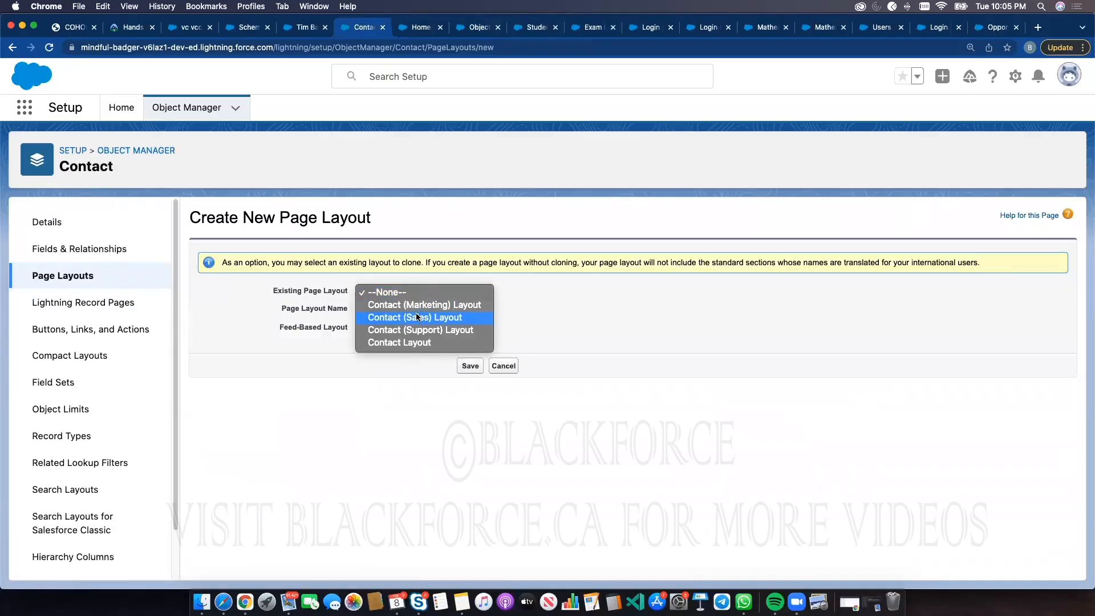
left_click(403, 354)
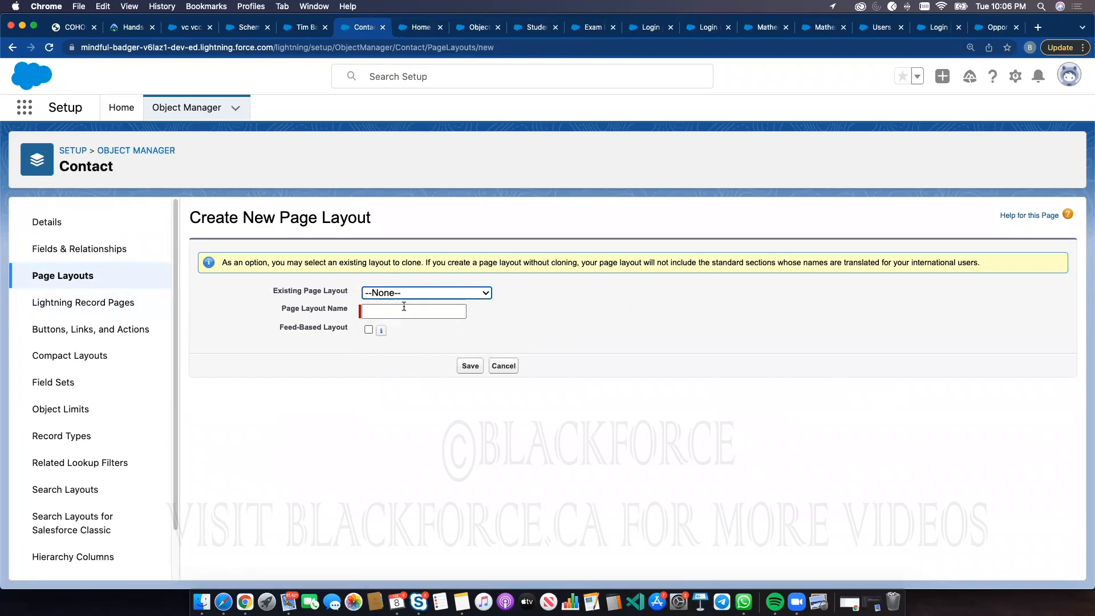
left_click(93, 251)
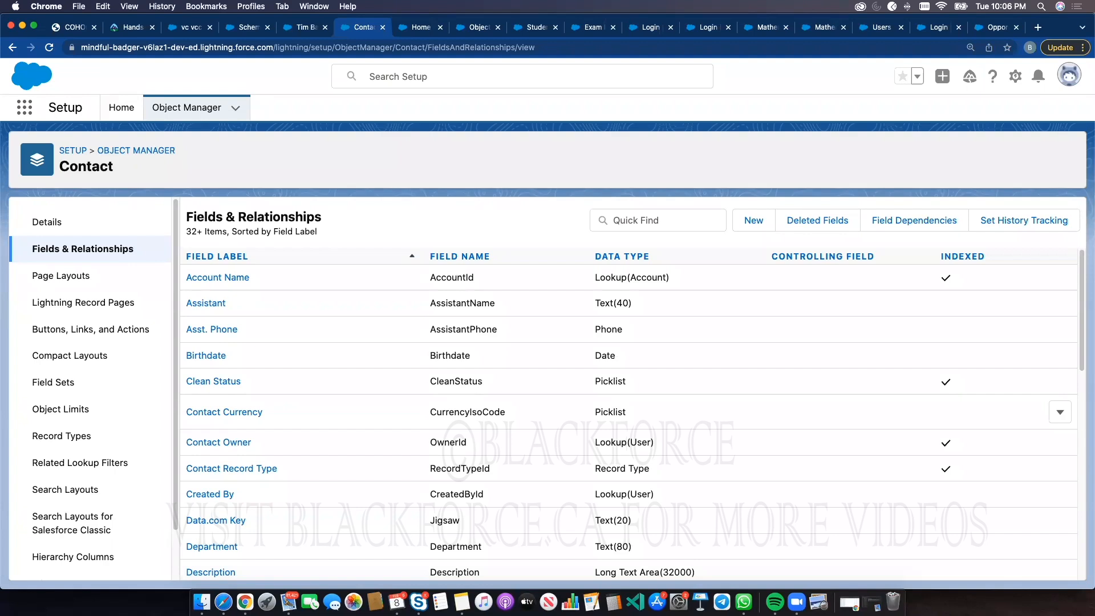
Go to trailhead.salesforce.com in the browser
left_click(341, 48)
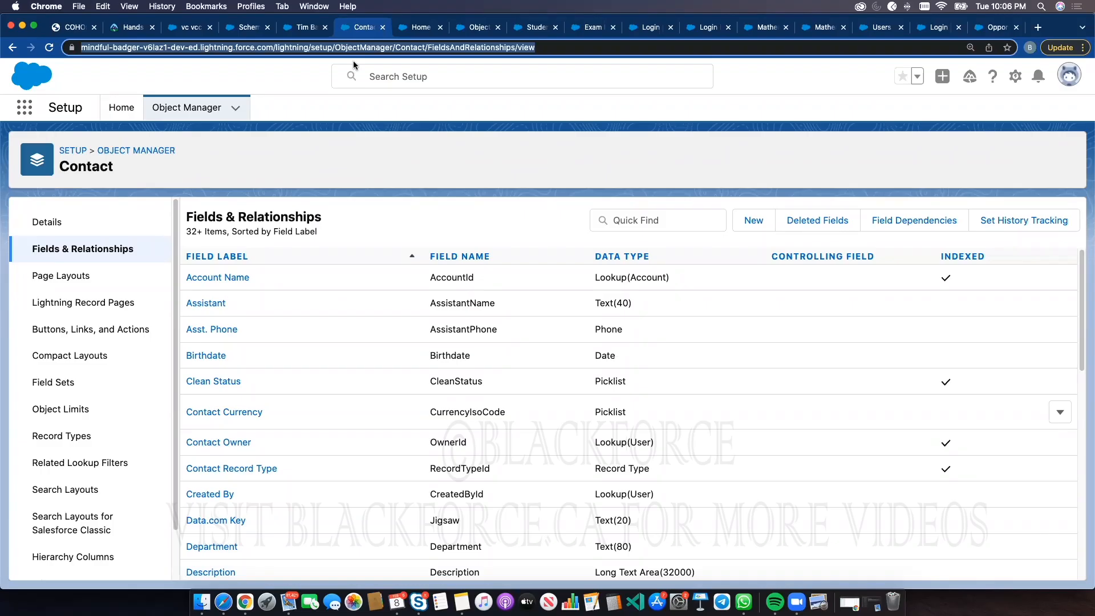
type("trail")
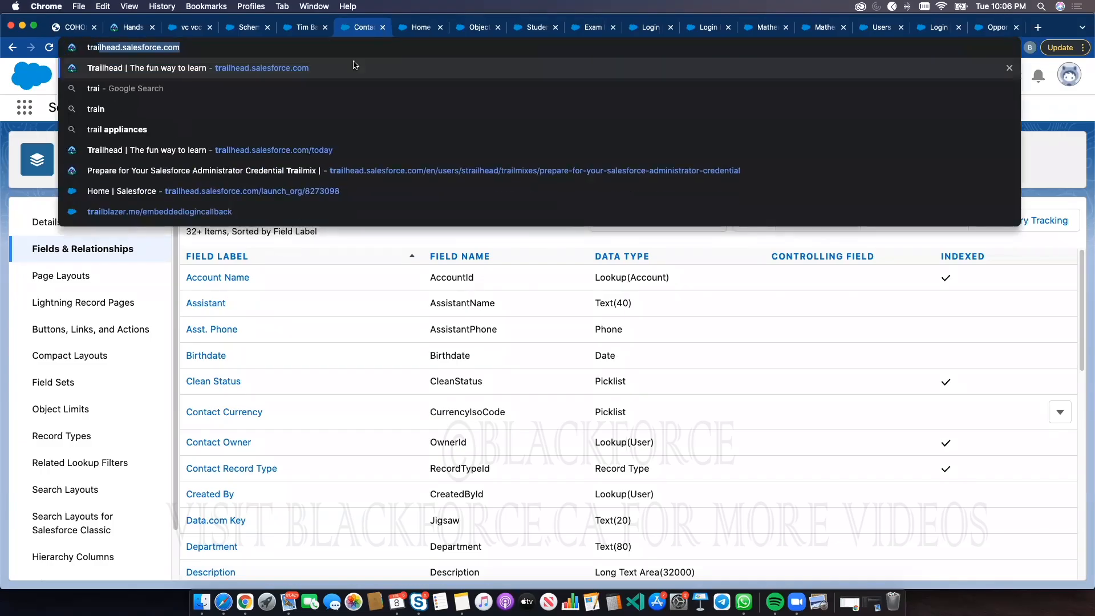
key("Return")
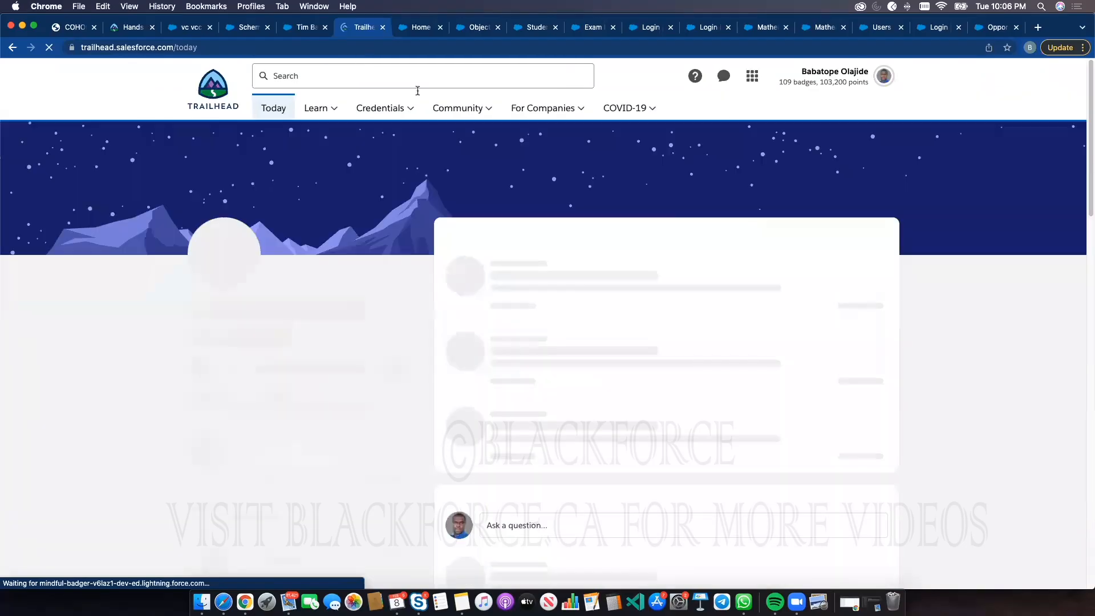
Go to blackforce.ca, dismiss the expired-session notice and open the sign-in page
mouse_move(457, 108)
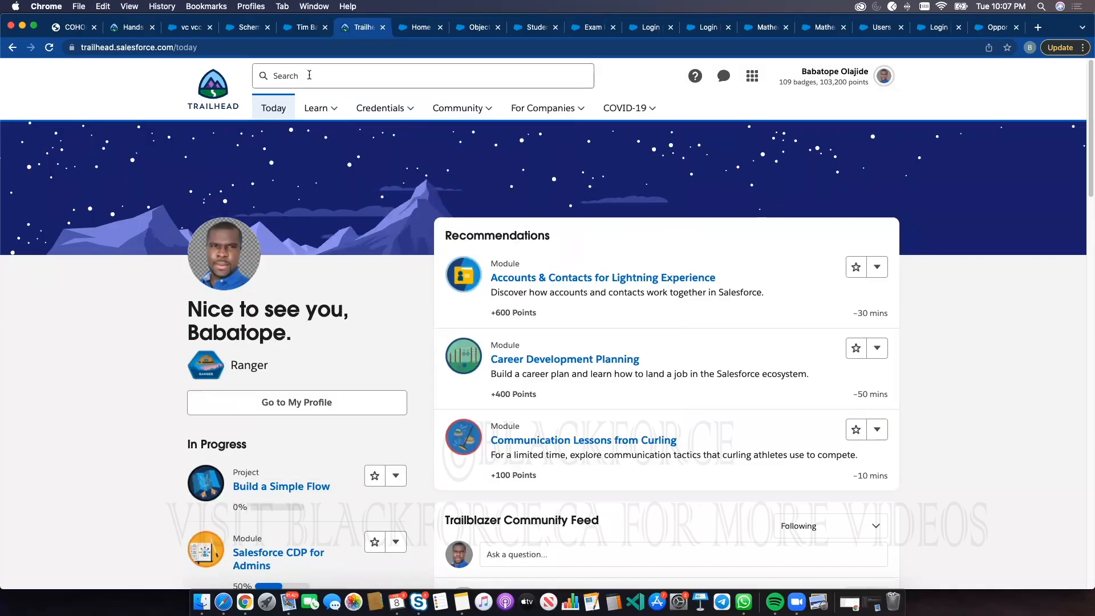
left_click(308, 48)
type("blackforce.ca")
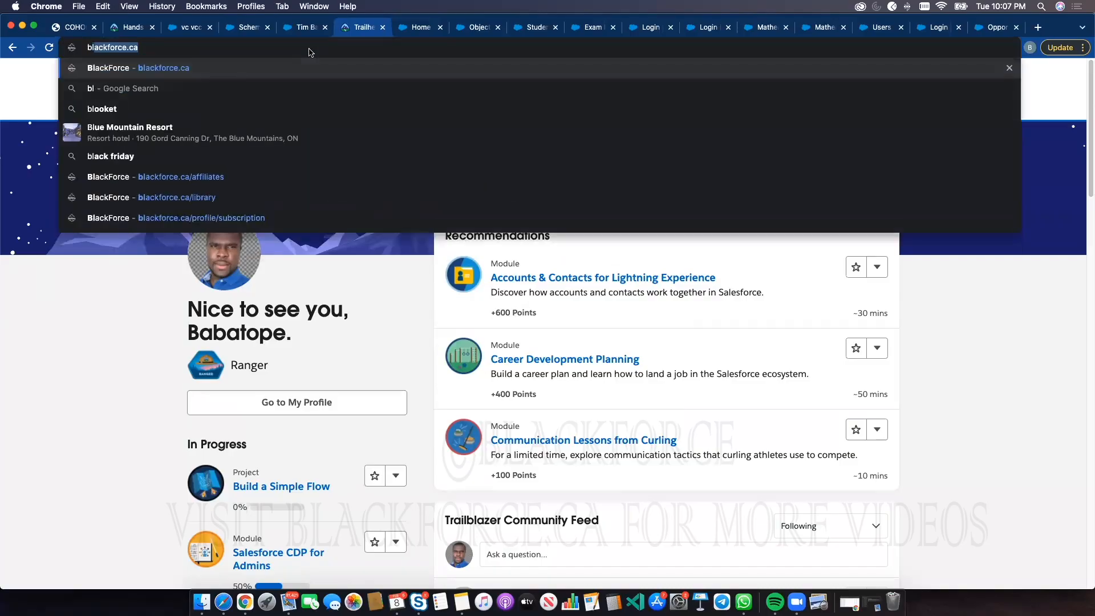
key("Return")
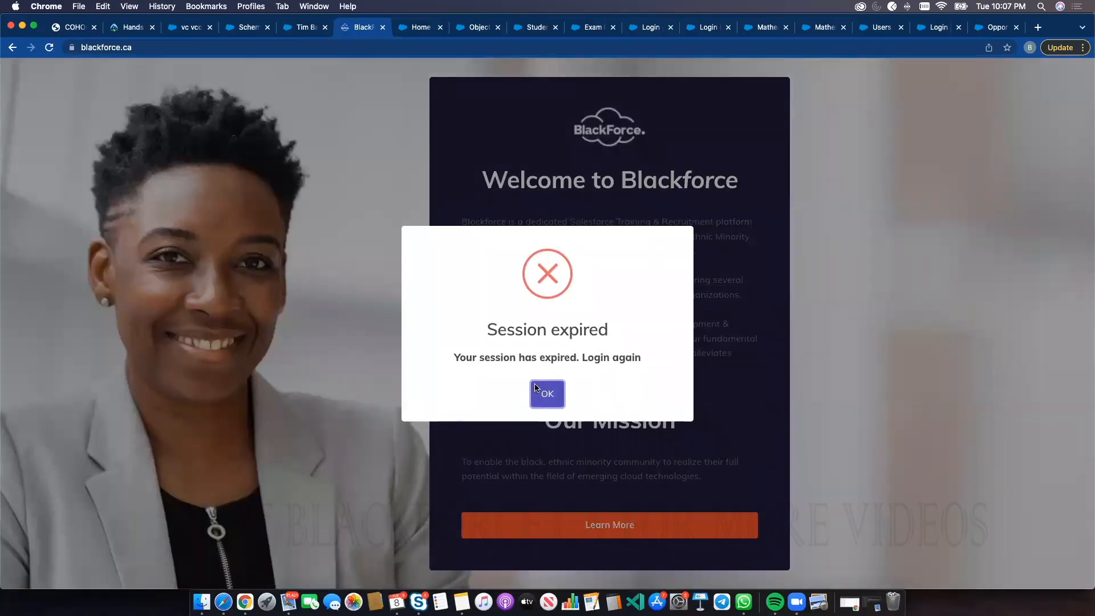
left_click(529, 398)
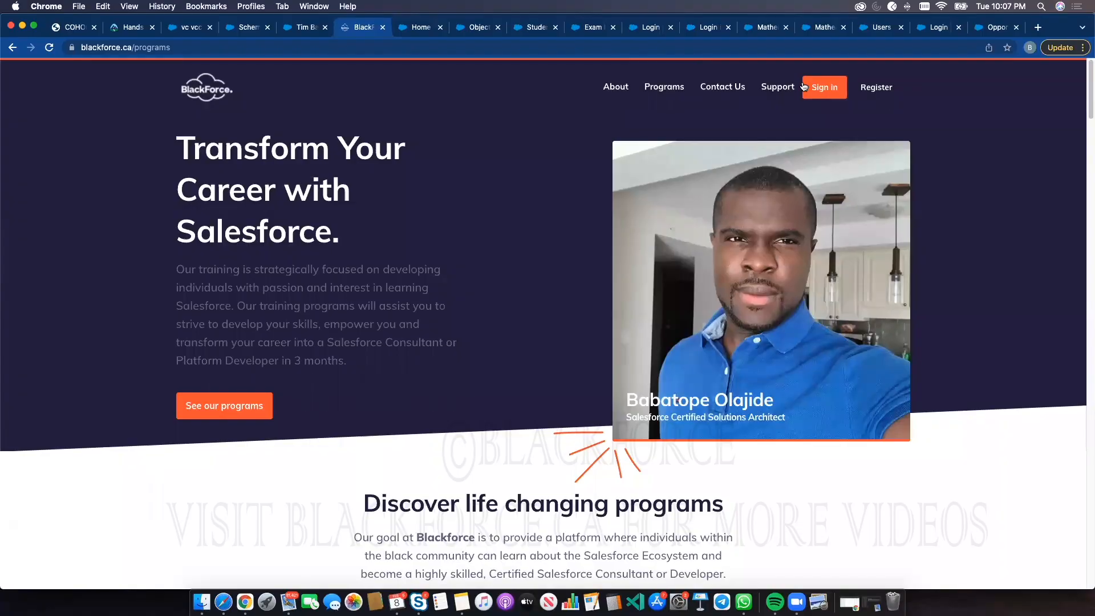
left_click(824, 87)
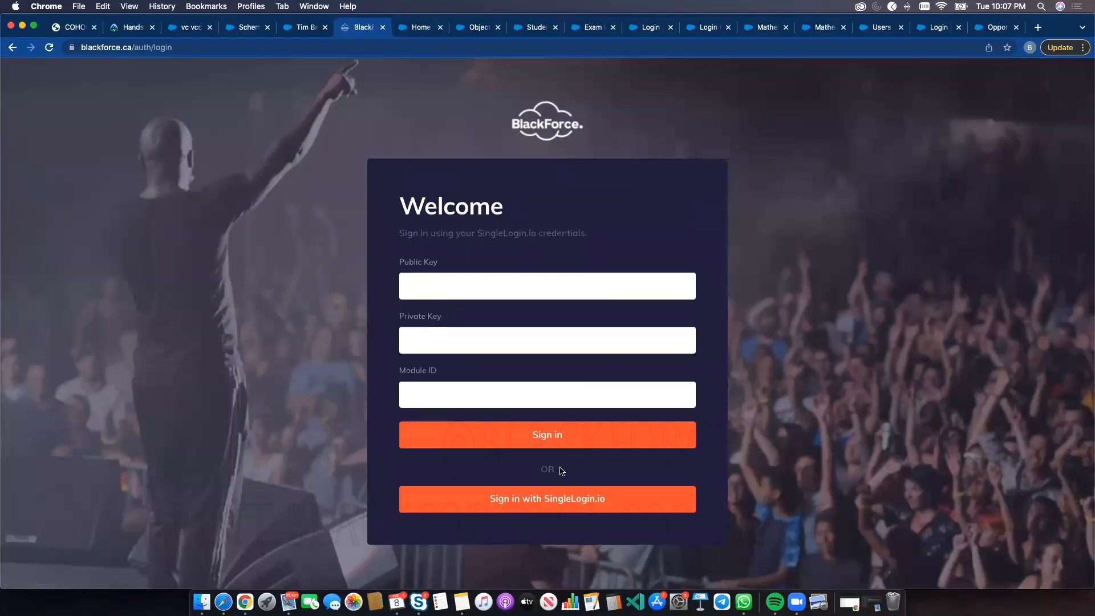
Sign in with SingleLogin, choosing the saved username and entering the account password
left_click(556, 505)
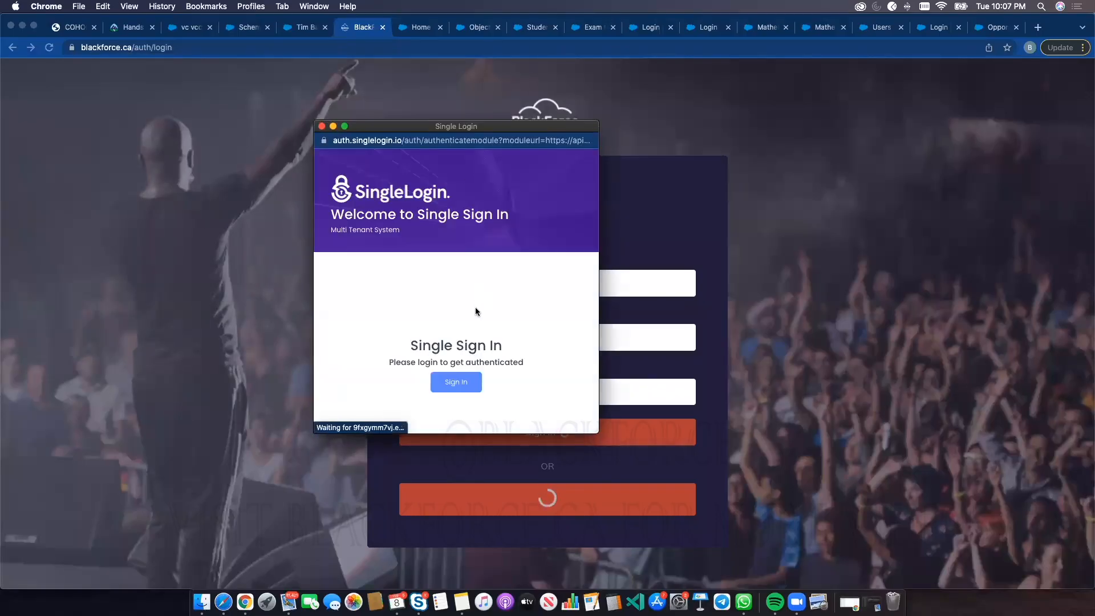
left_click(464, 386)
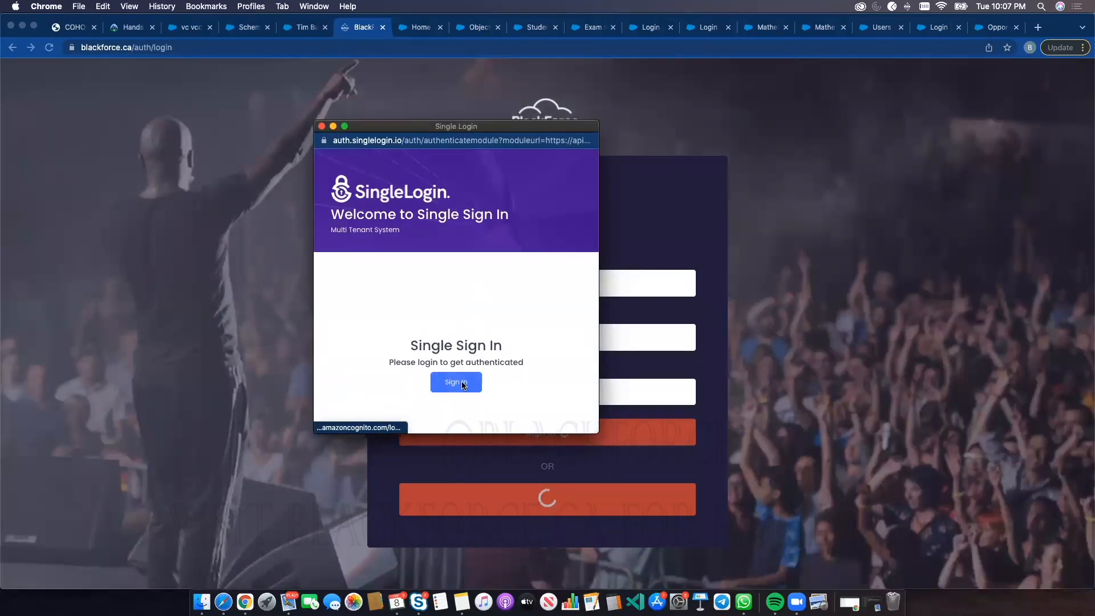
left_click(430, 268)
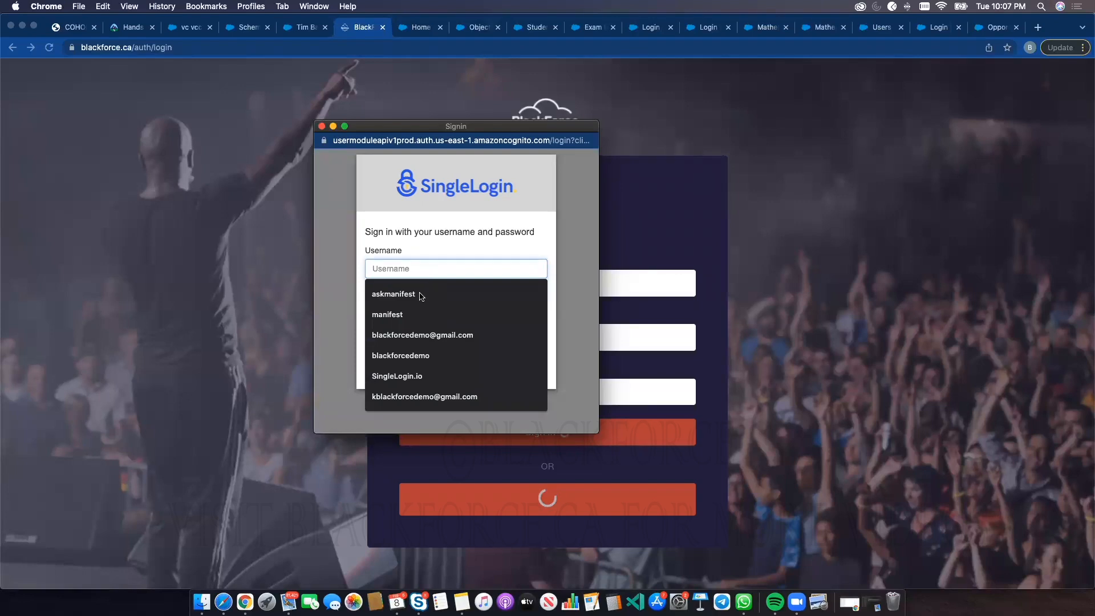
left_click(418, 294)
left_click(418, 302)
type("•••••••••")
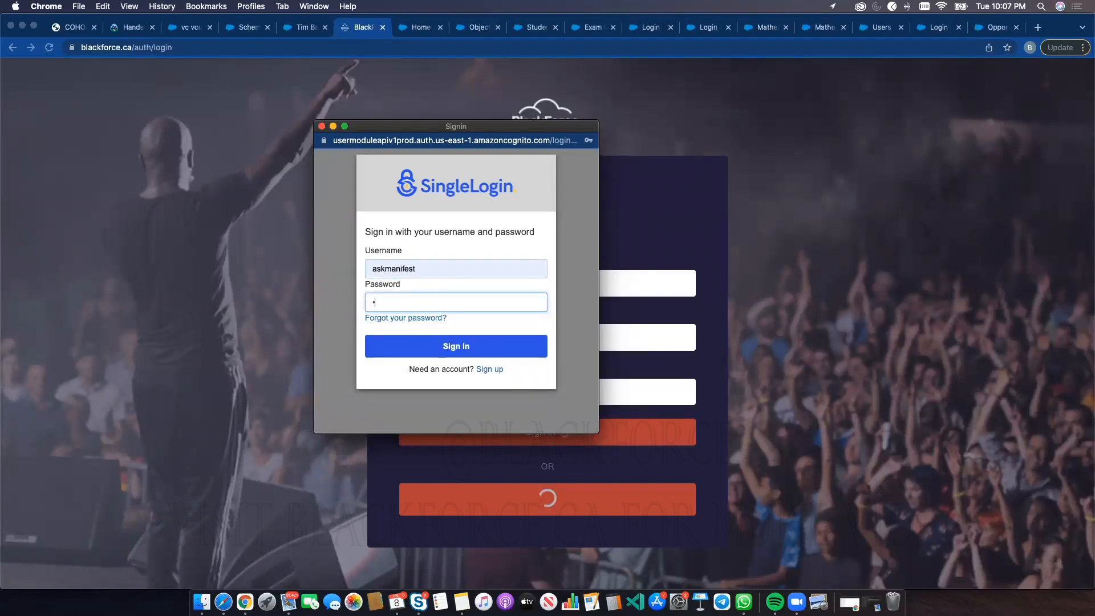
key("Return")
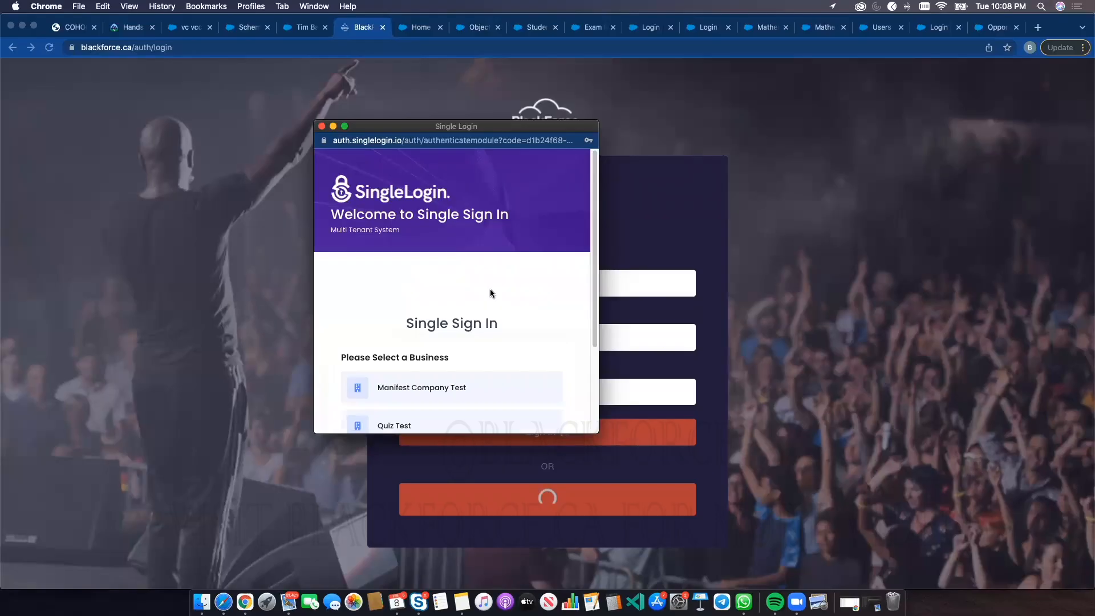
Select the Manifest Company Test business and open the Salesforce Administrator Training program
left_click(444, 341)
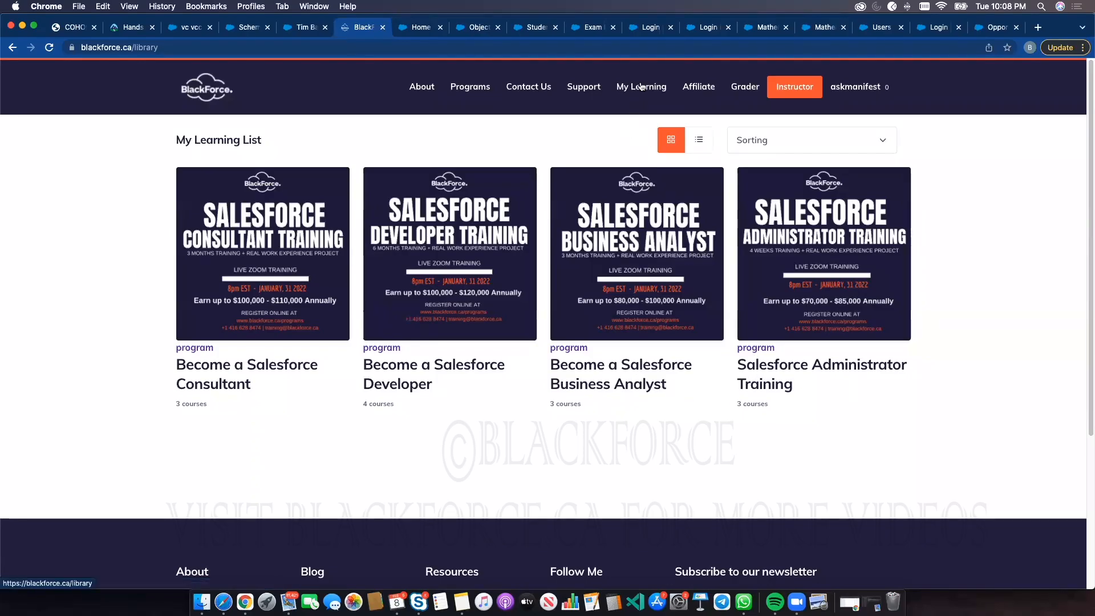
left_click(777, 369)
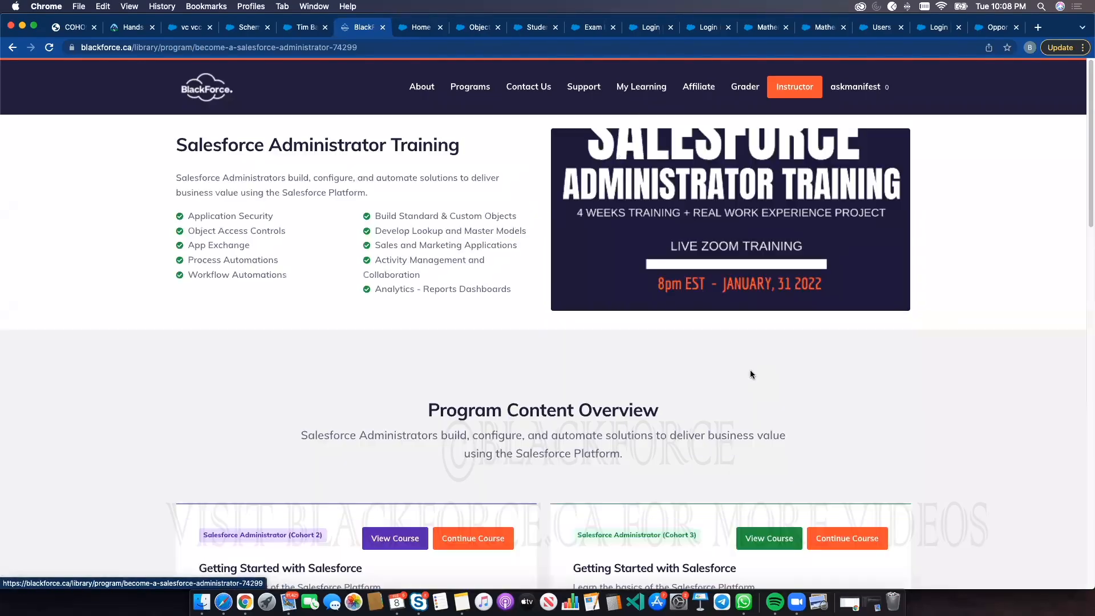
scroll(750, 374, "down", 5)
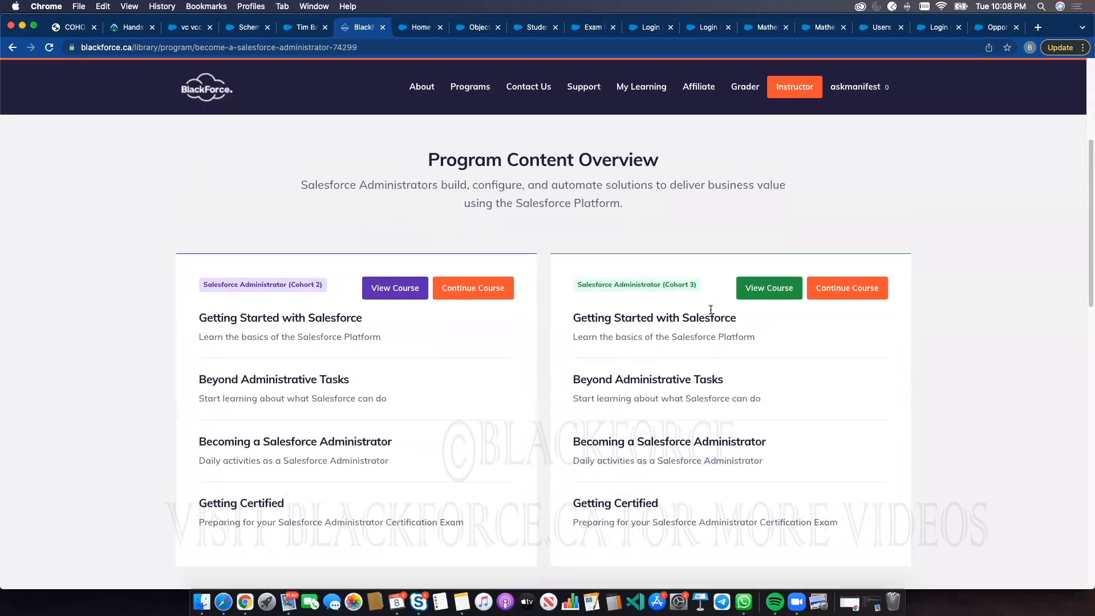
left_click(843, 295)
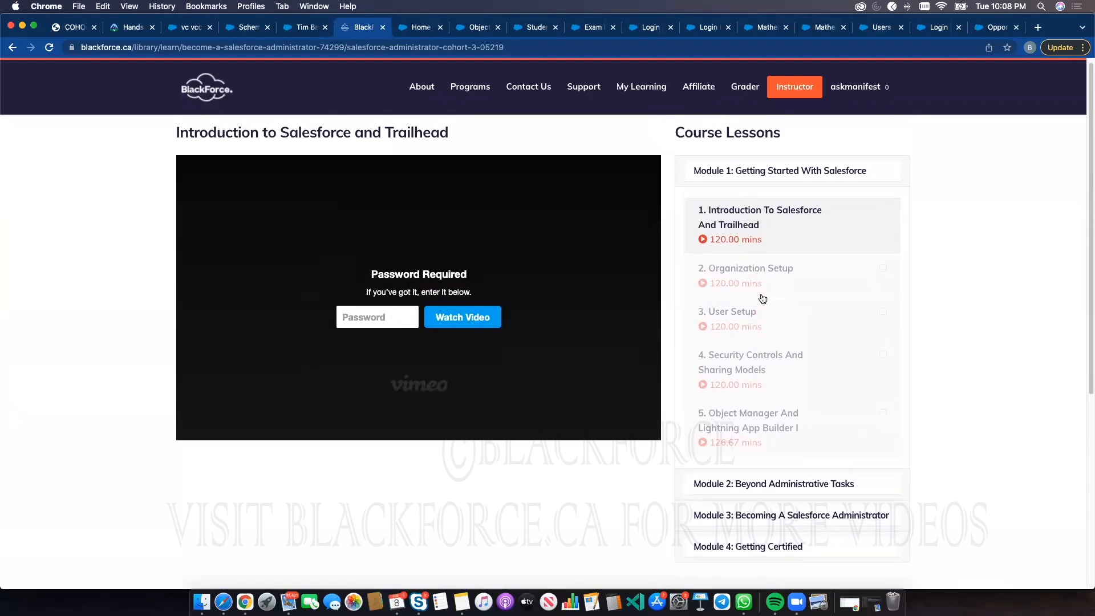
left_click(12, 48)
Continue the Cohort 2 Salesforce Administrator course and unlock its lesson video with the video password
scroll(361, 347, "down", 8)
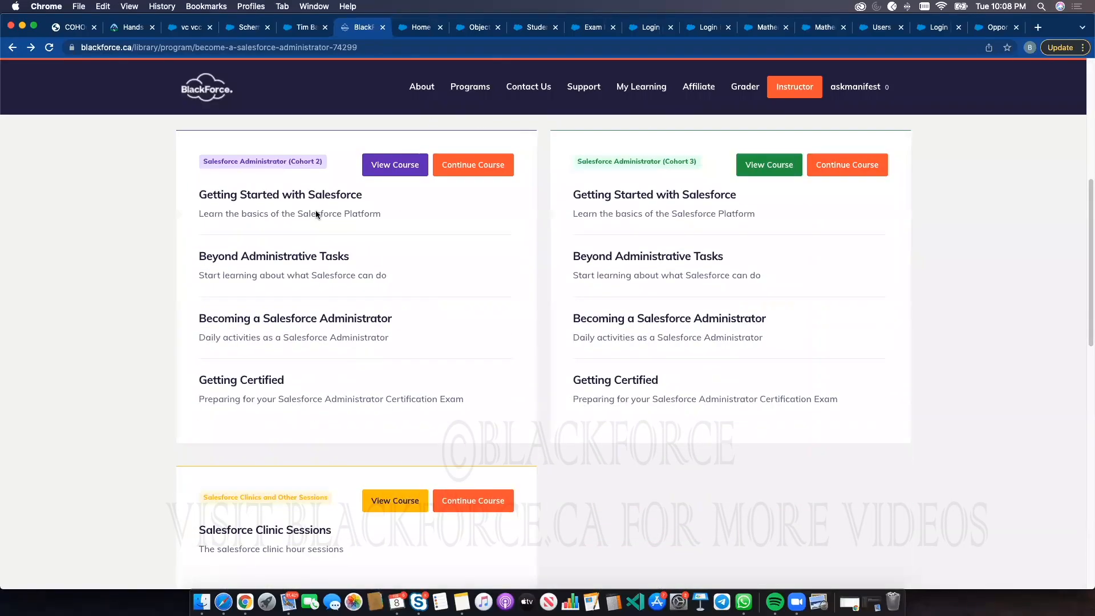
left_click(454, 171)
scroll(460, 227, "up", 6)
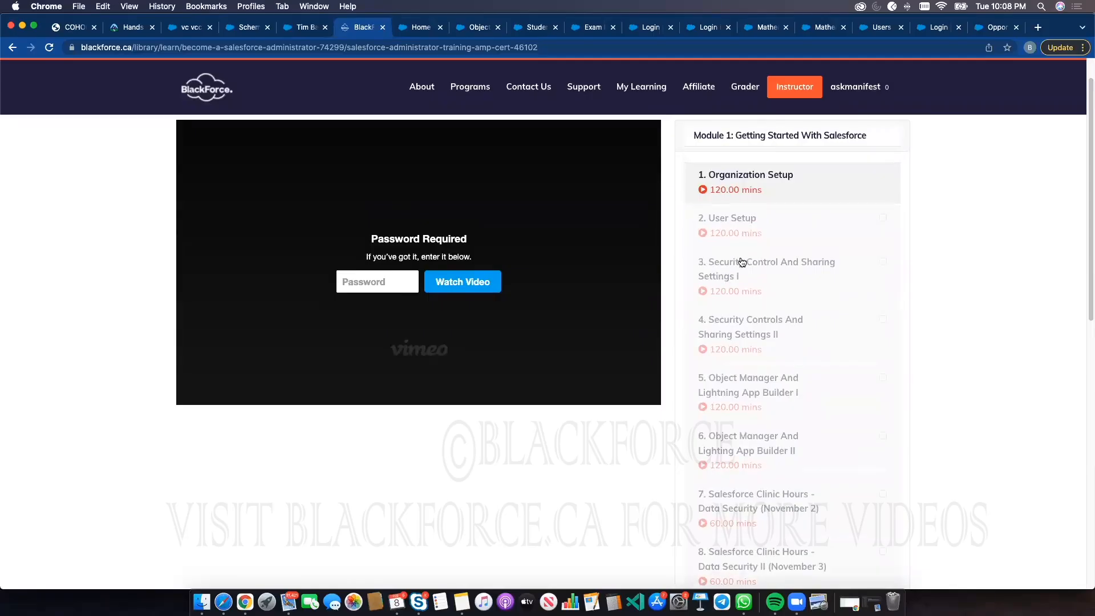
left_click(380, 274)
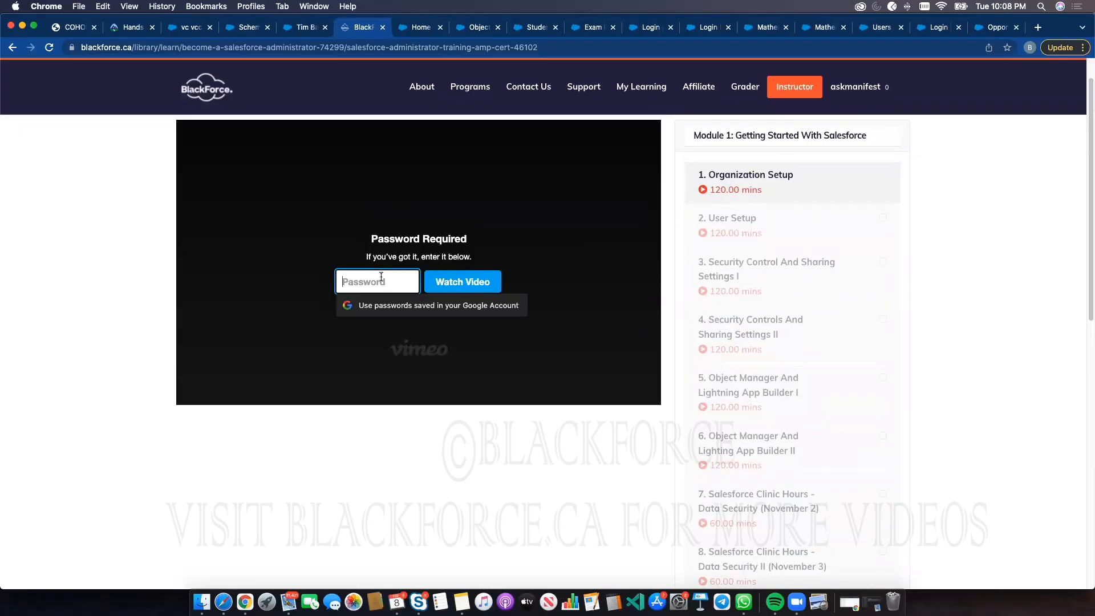
type("••••••")
key("Return")
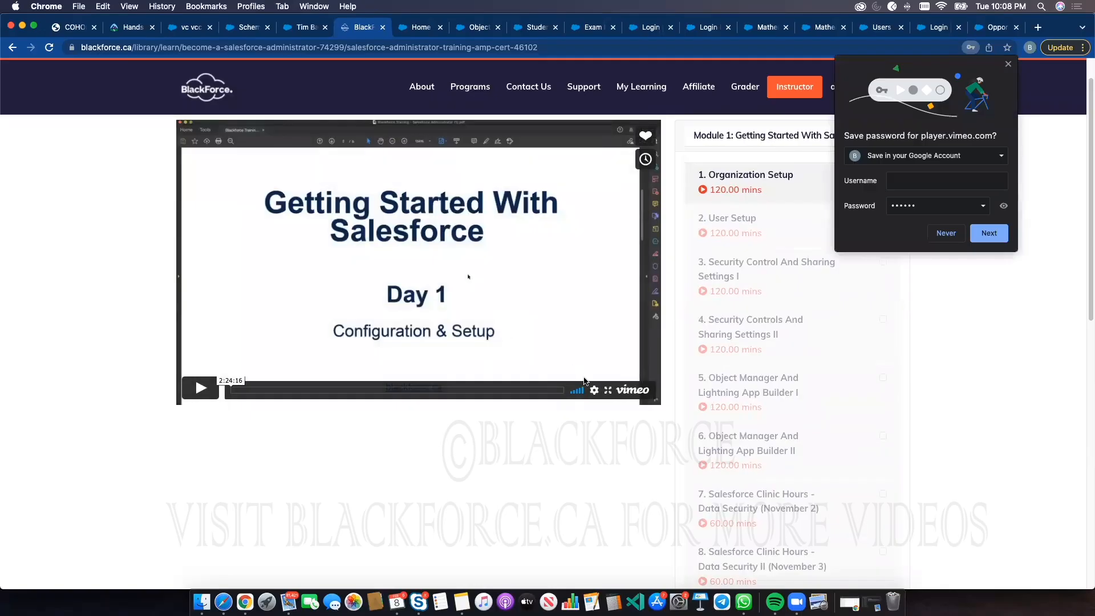
Set the lesson video's playback speed to 2x
left_click(594, 390)
left_click(589, 374)
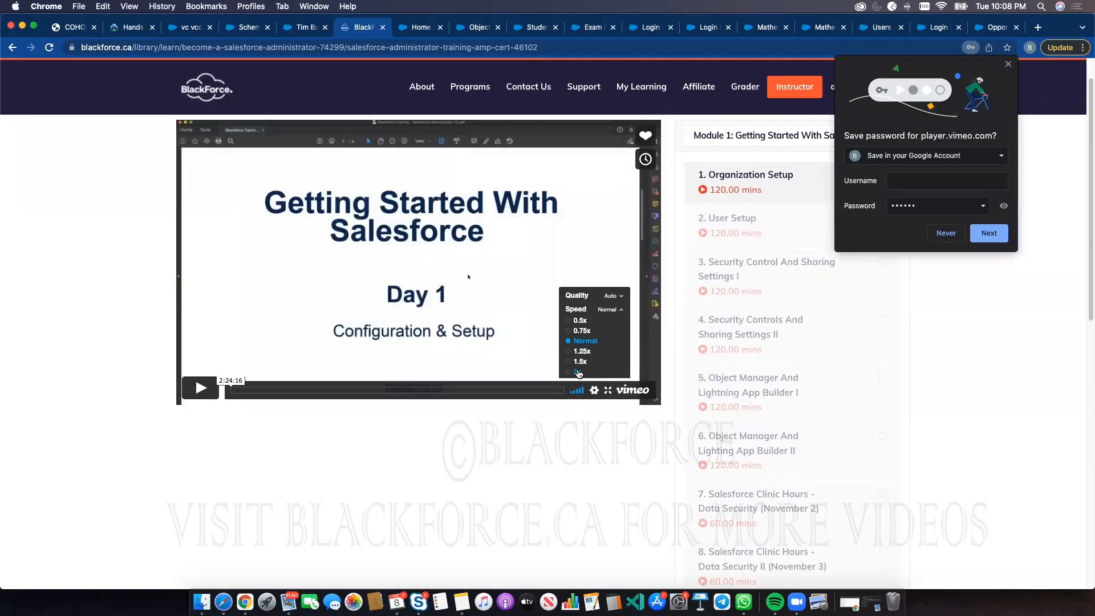
left_click(578, 372)
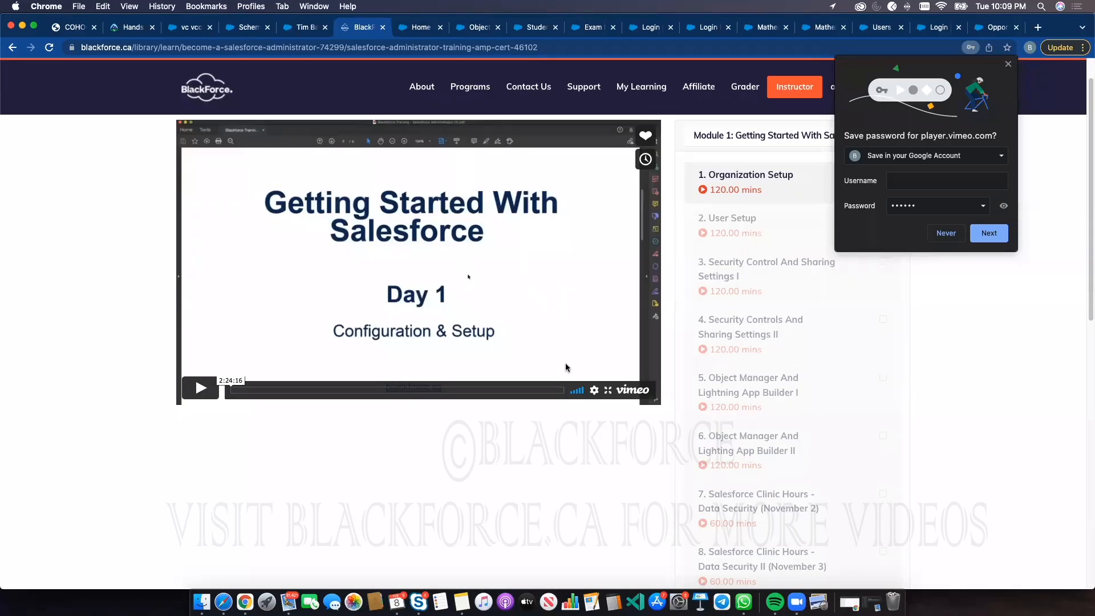
left_click(594, 389)
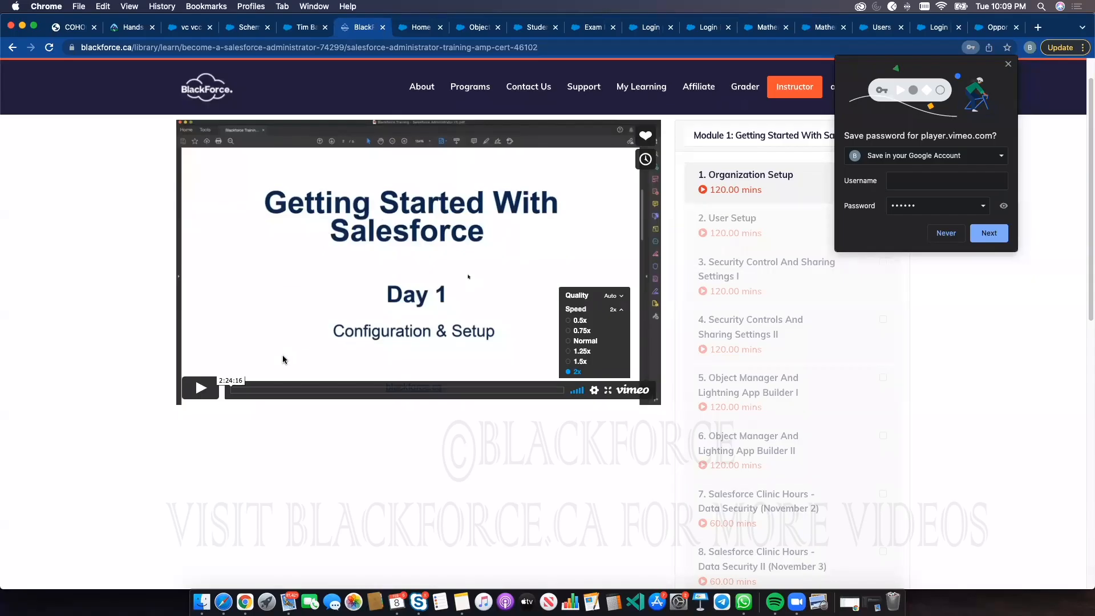
Switch to the Trailhead Hands-On Orgs tab and open the Trails page from the Learn menu
left_click(291, 428)
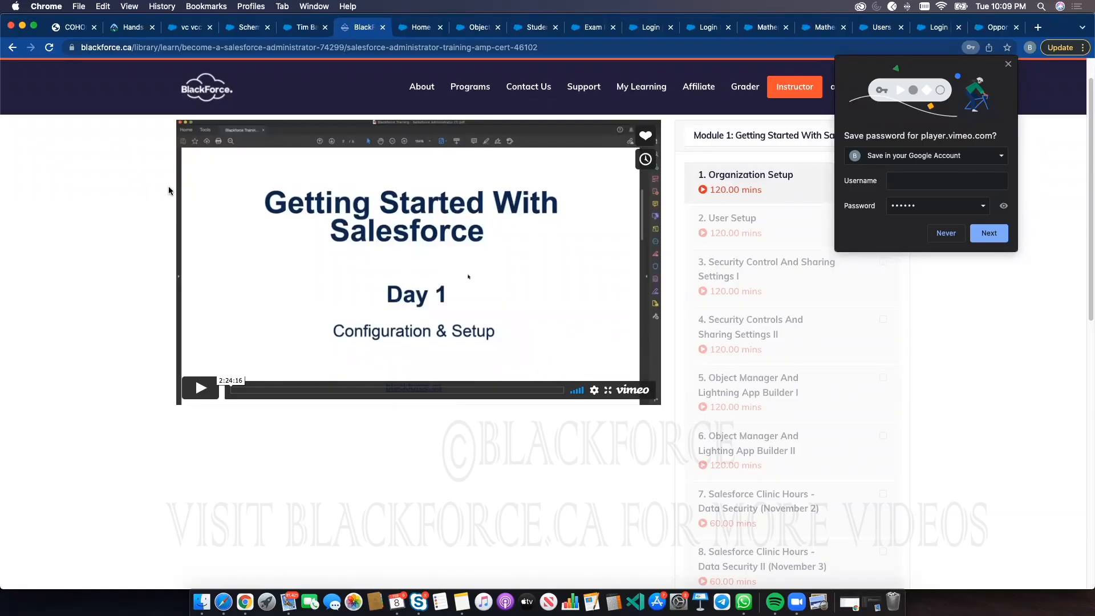
left_click(133, 28)
left_click(290, 75)
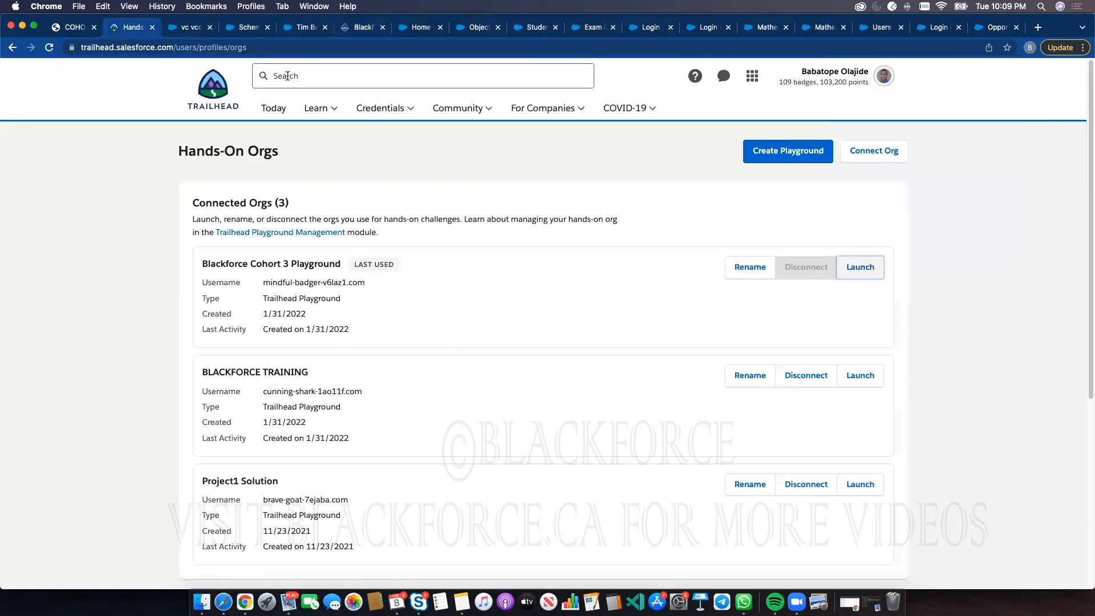
mouse_move(319, 110)
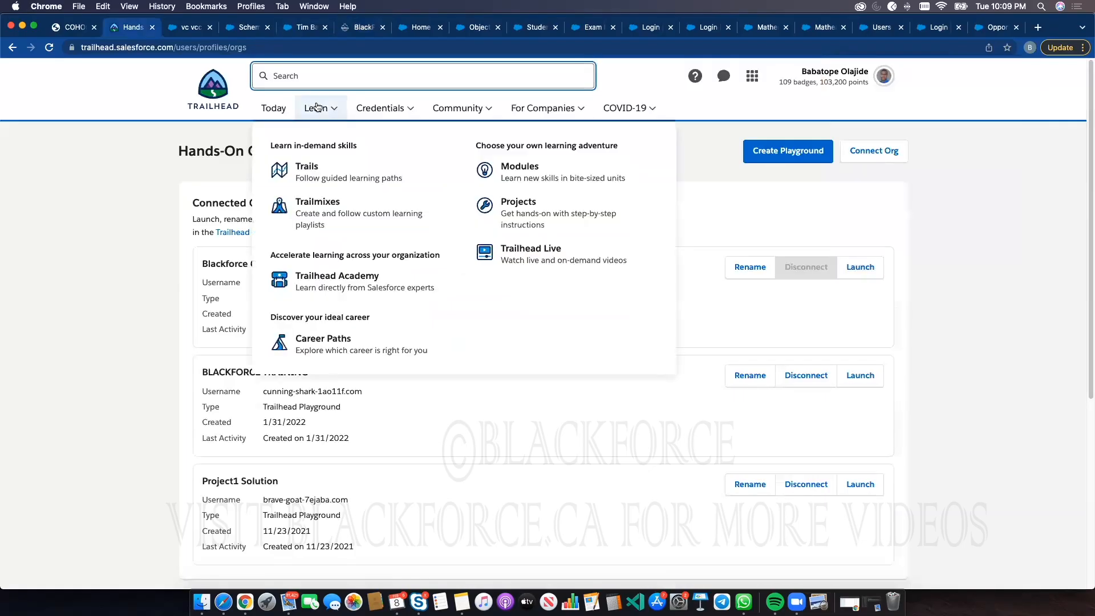
left_click(308, 173)
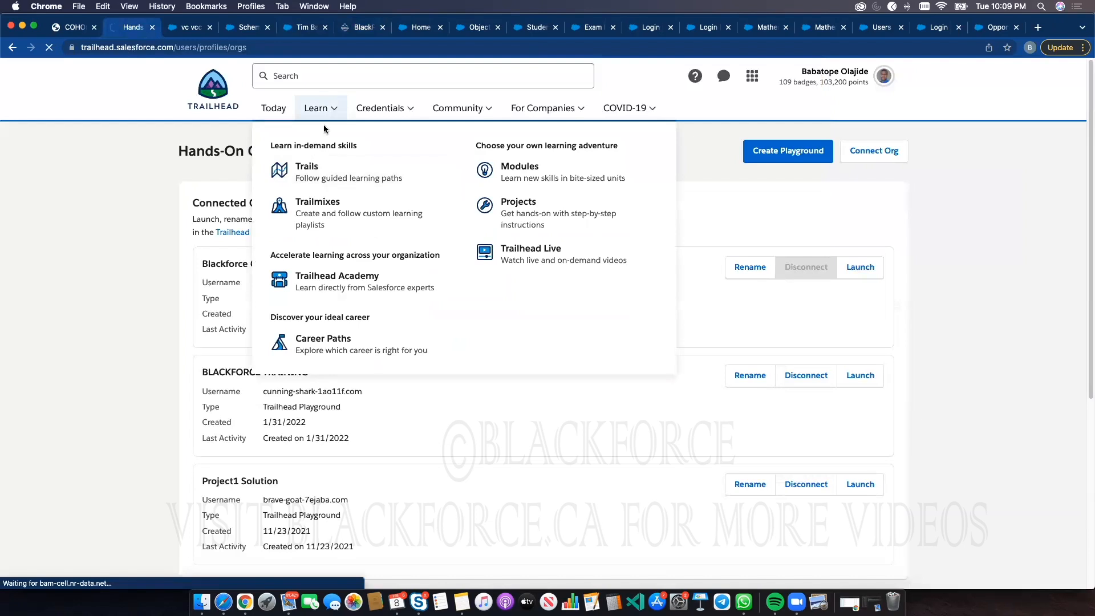
Search Trailhead for "record type"
left_click(325, 72)
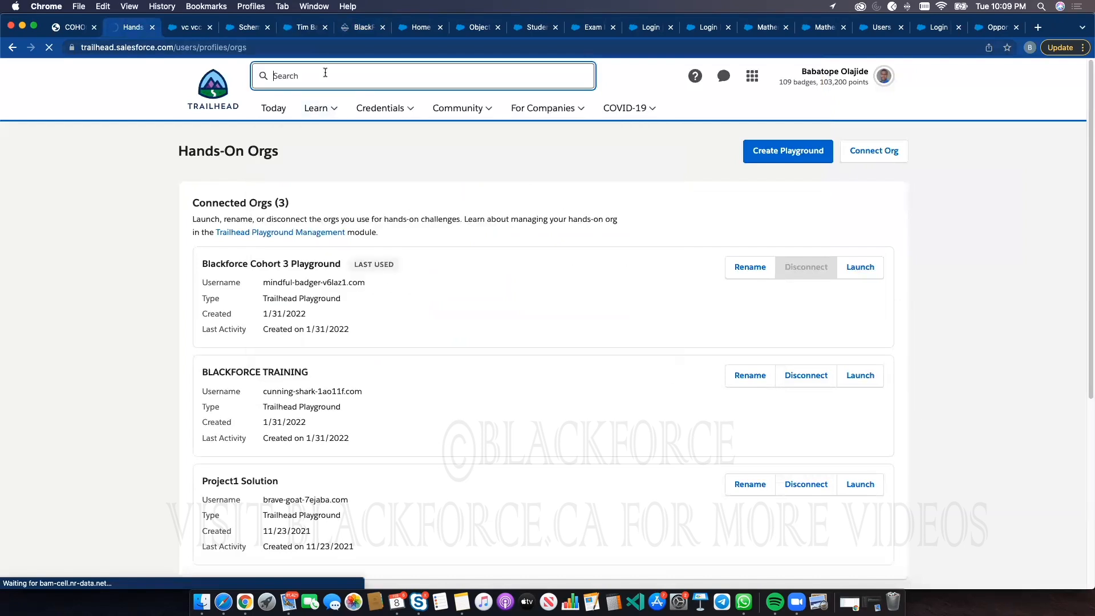
type("record")
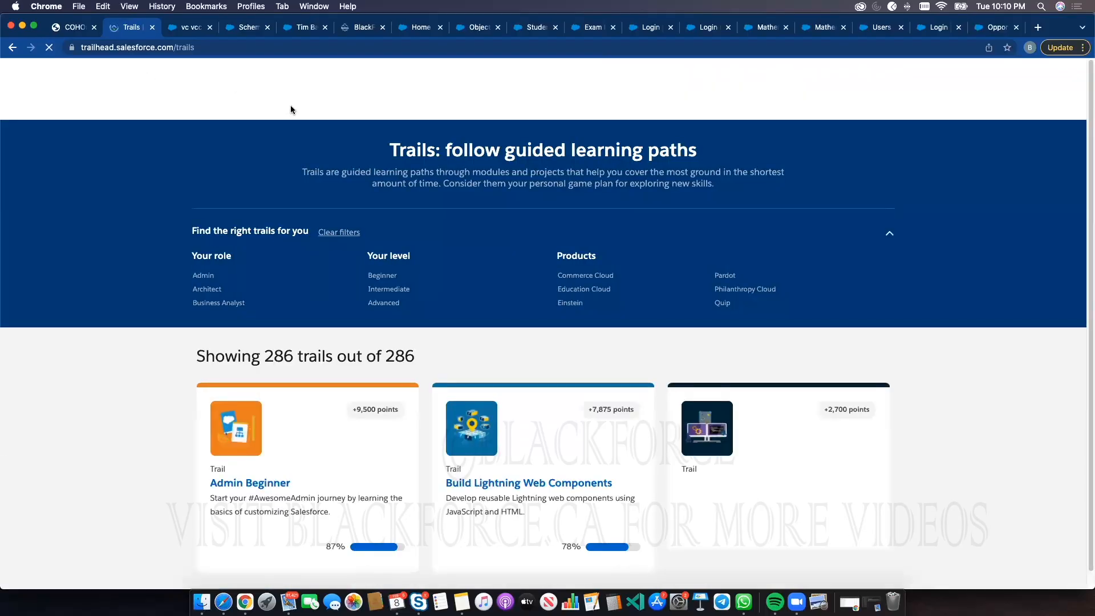
left_click(362, 76)
type("record typ")
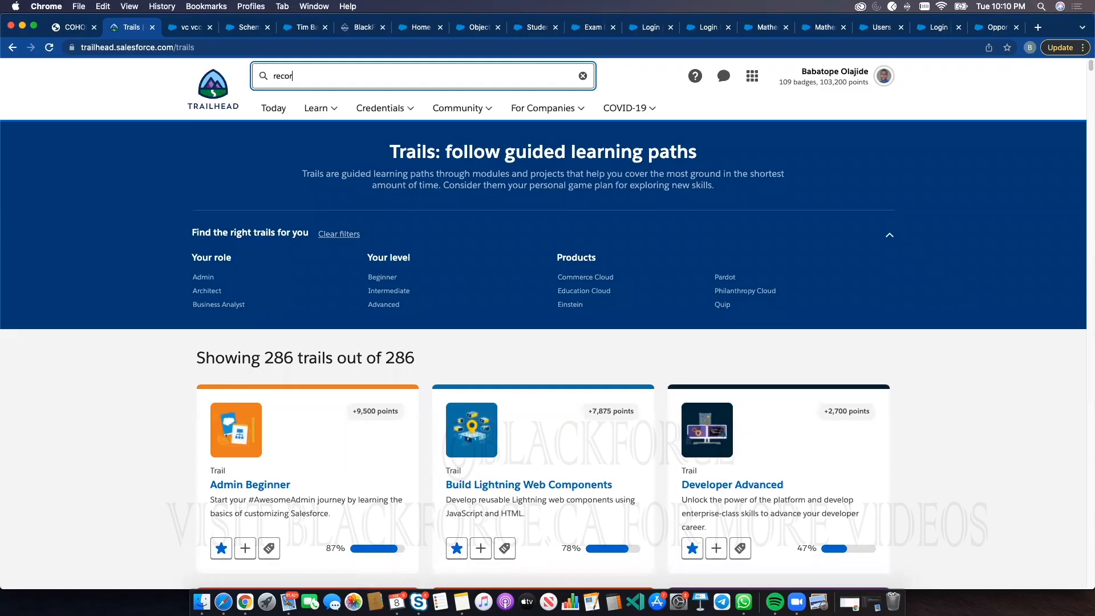
type("e")
key("Return")
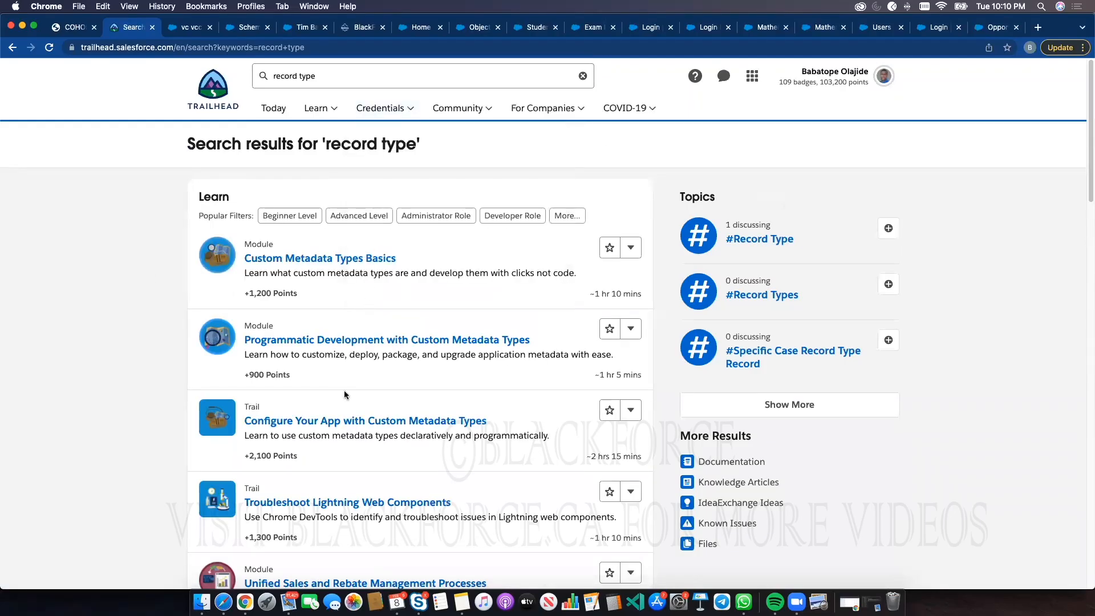
Scroll through the 'record type' search results to review the listed modules and trails
scroll(342, 390, "down", 2)
scroll(342, 390, "down", 5)
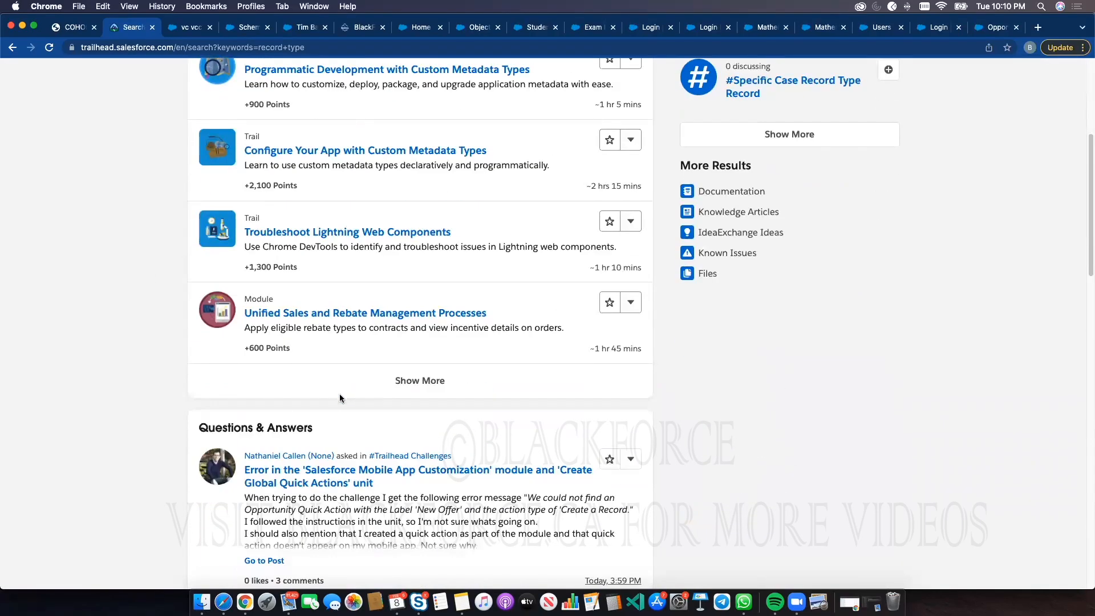
scroll(591, 338, "up", 2)
scroll(591, 337, "up", 5)
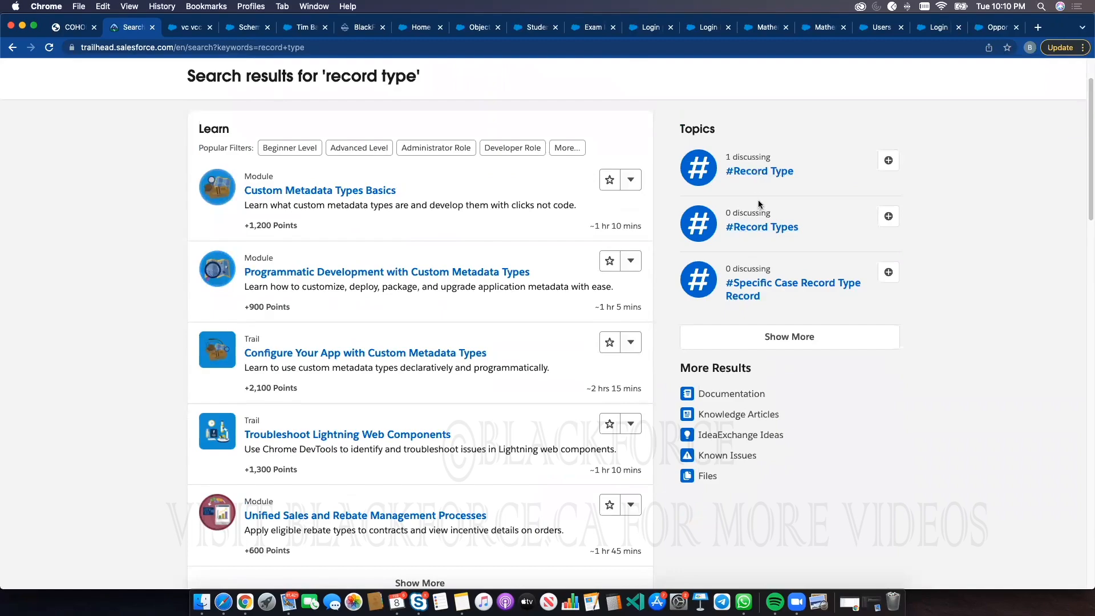
scroll(520, 312, "down", 6)
scroll(508, 305, "down", 10)
scroll(502, 305, "up", 14)
scroll(488, 291, "up", 3)
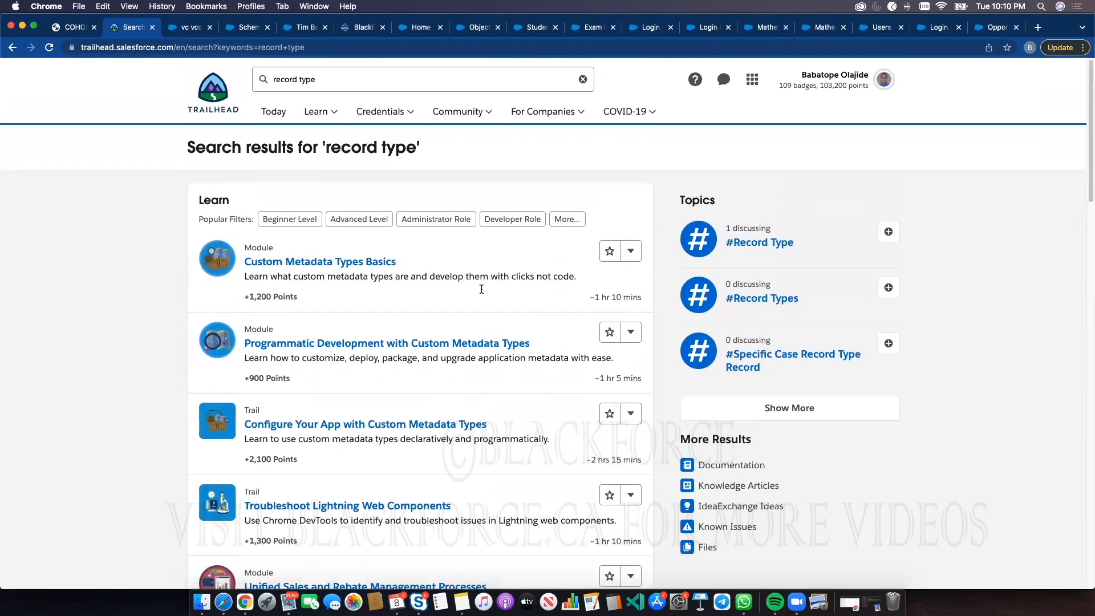
Search Trailhead for "data modelling" and open the Data Modelling and Management trailmix
triple_click(326, 76)
type("data modelling")
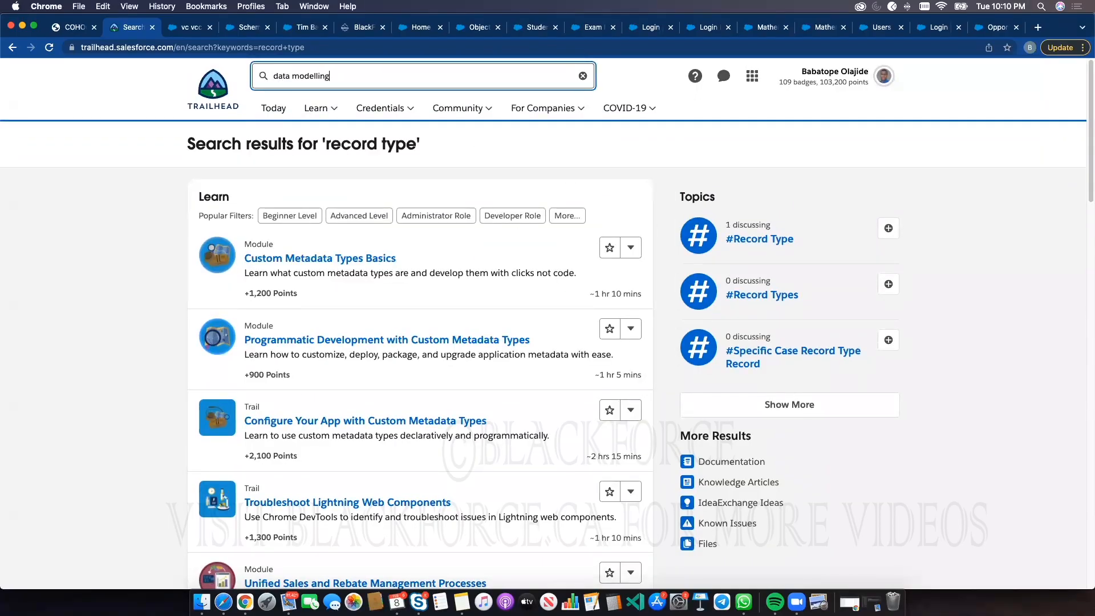
key("Return")
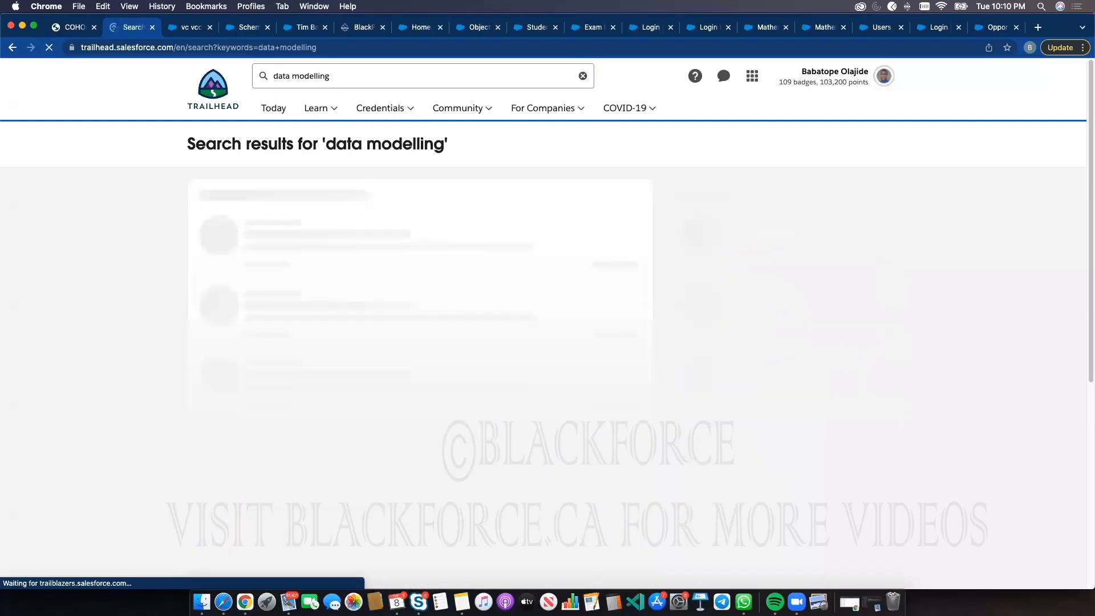
left_click(315, 112)
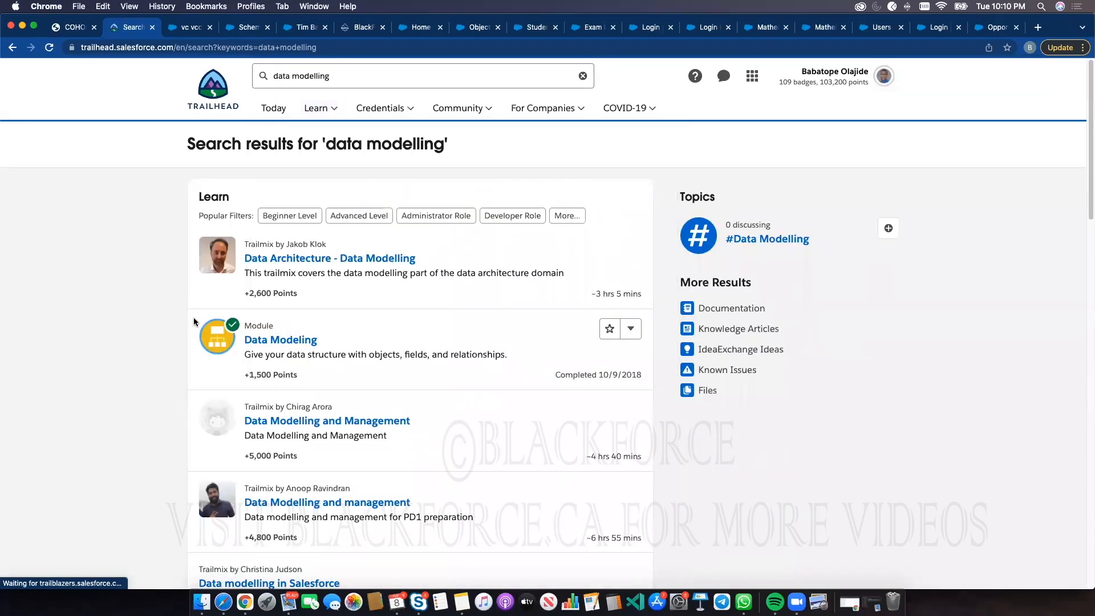
left_click(319, 422)
Open the Data Modeling module from the trailmix and return to the trailmix page
scroll(460, 357, "down", 3)
scroll(460, 357, "down", 10)
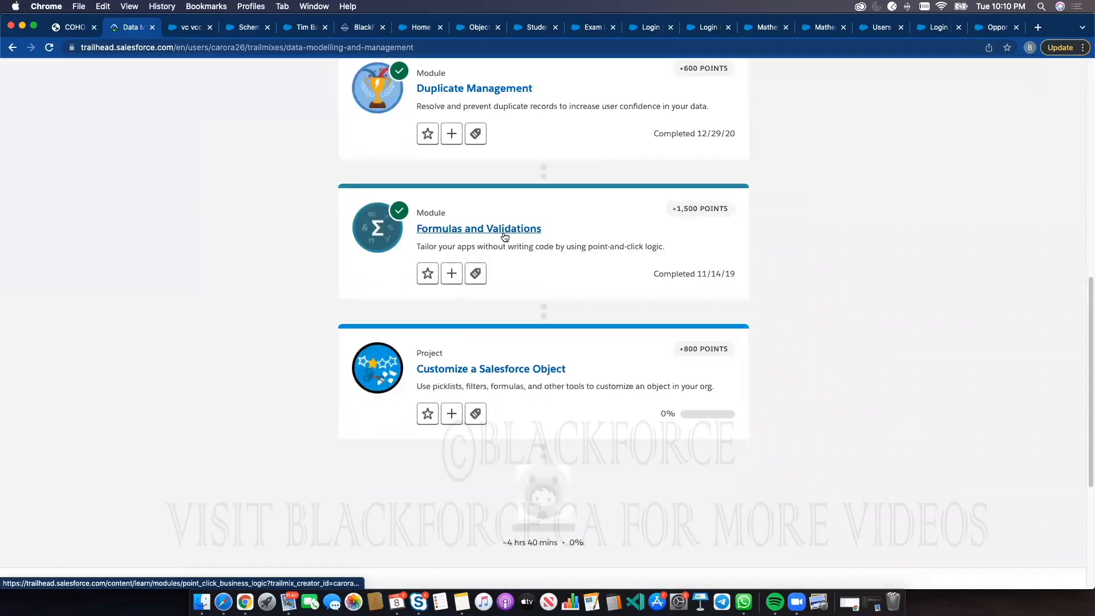
scroll(485, 228, "up", 10)
left_click(467, 287)
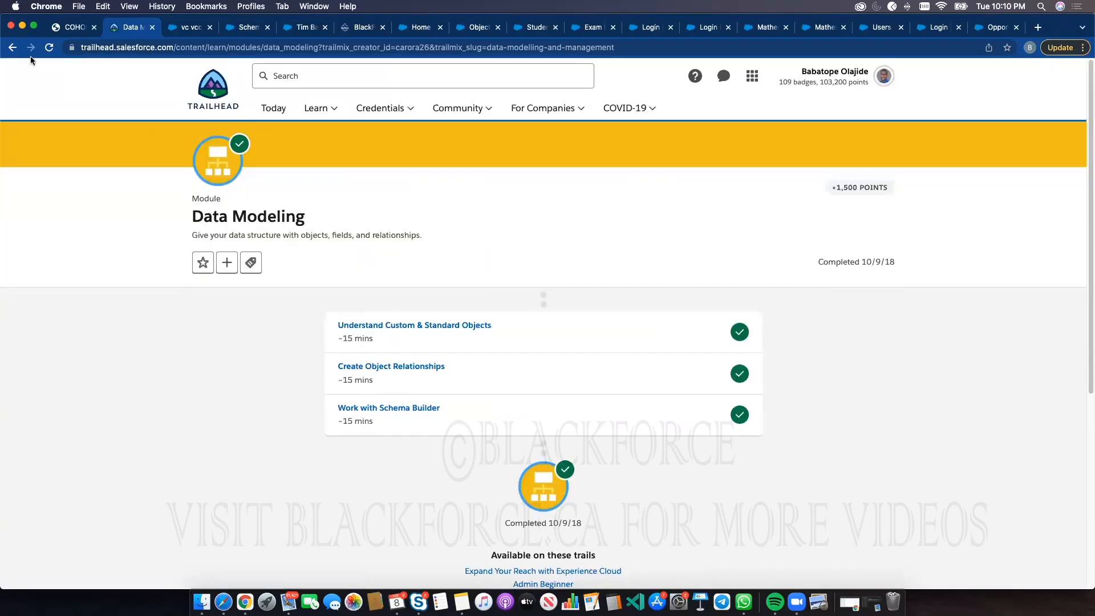
left_click(12, 48)
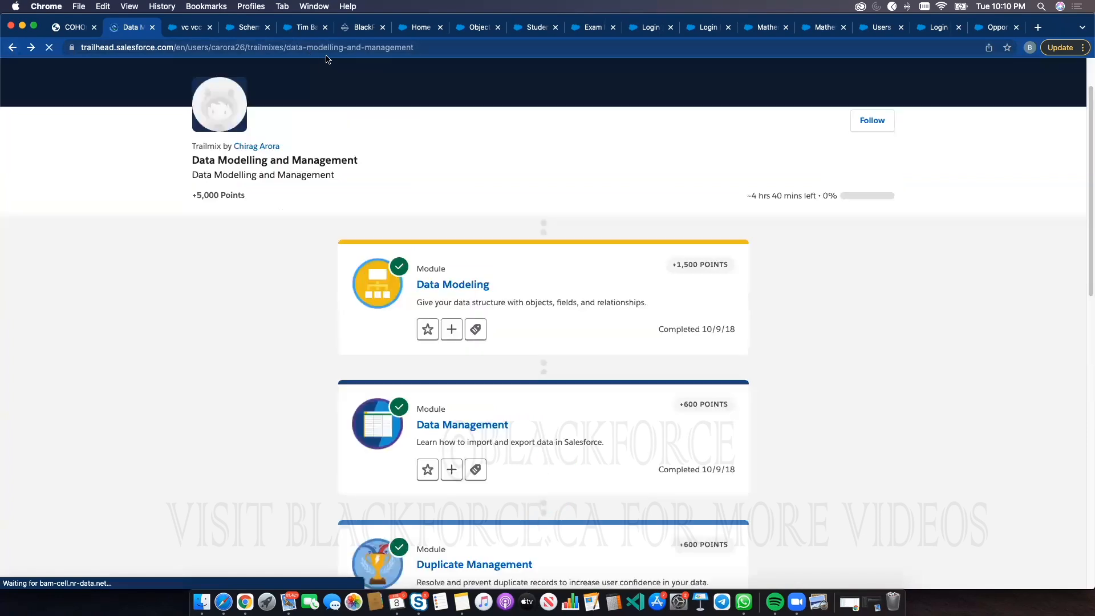
Open the Formulas and Validations module from the Data Modelling and Management trailmix
left_click(332, 49)
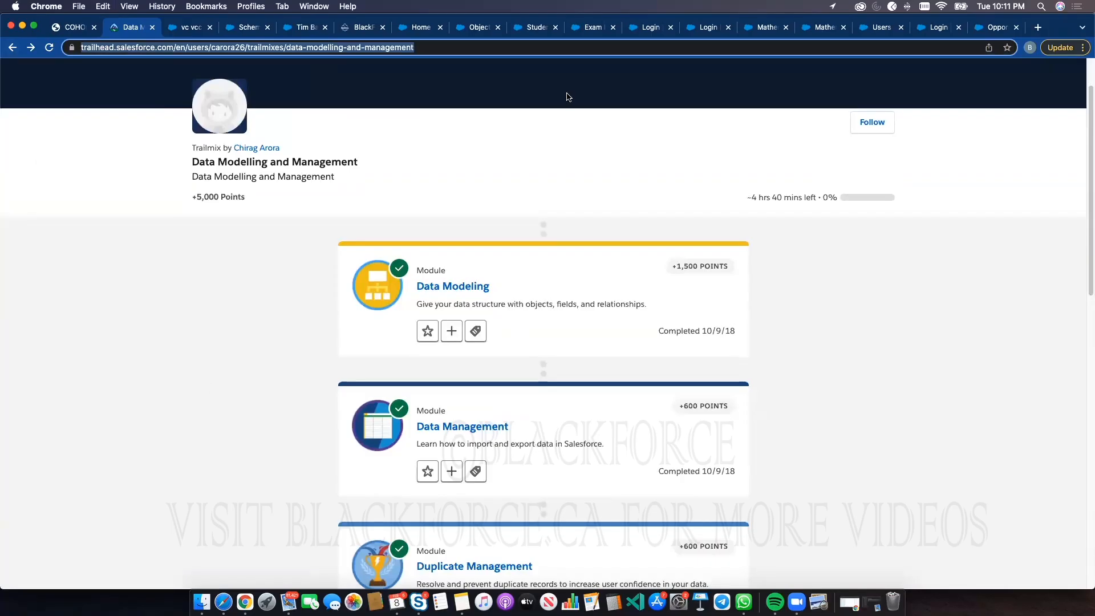
left_click(774, 267)
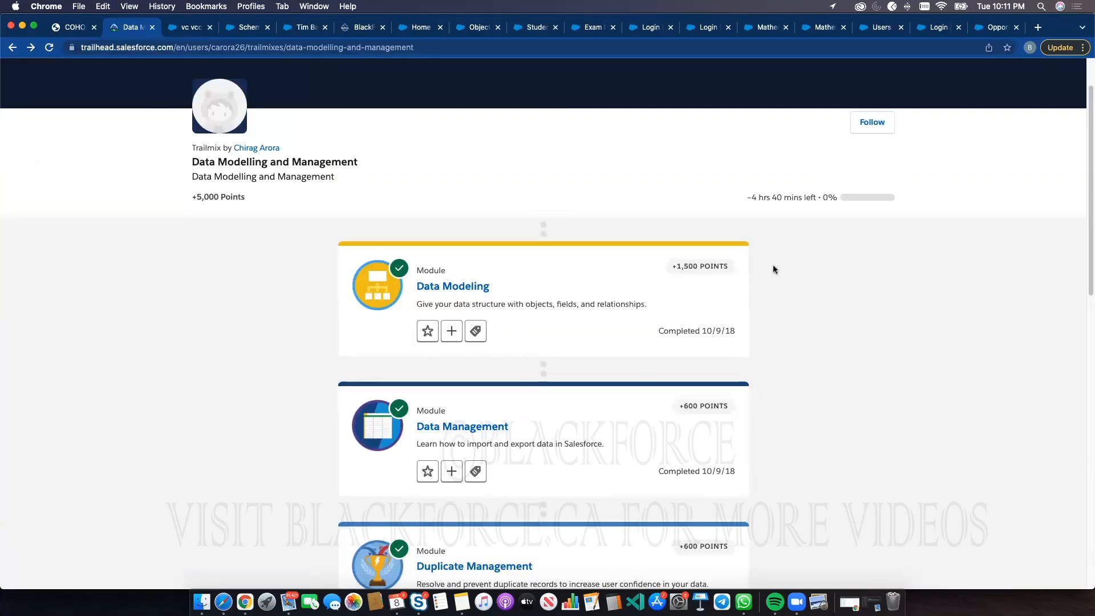
scroll(335, 132, "up", 2)
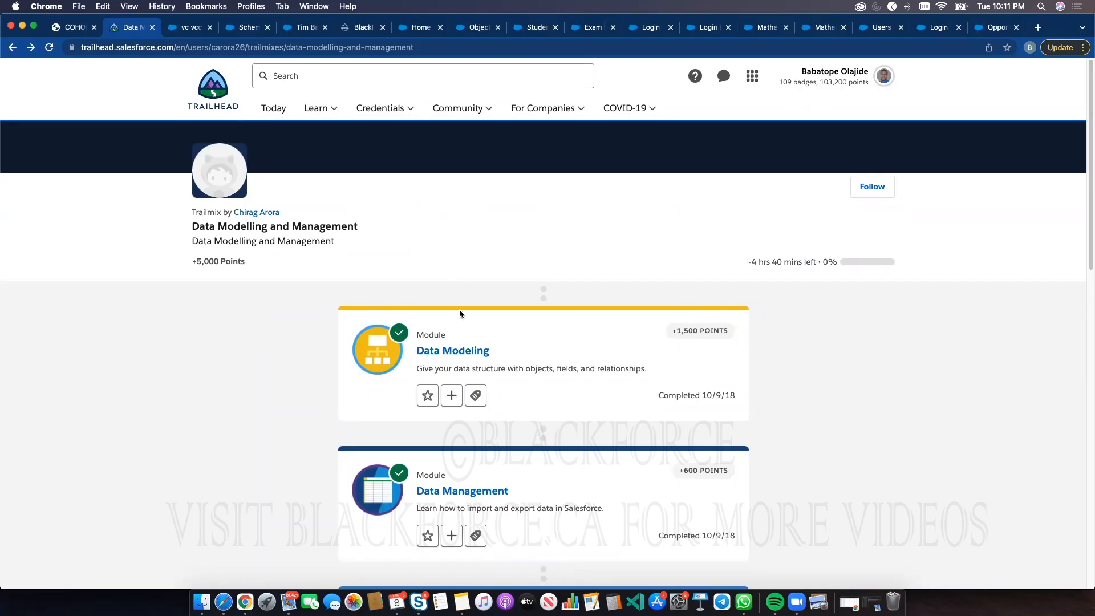
scroll(483, 433, "down", 7)
scroll(478, 410, "down", 1)
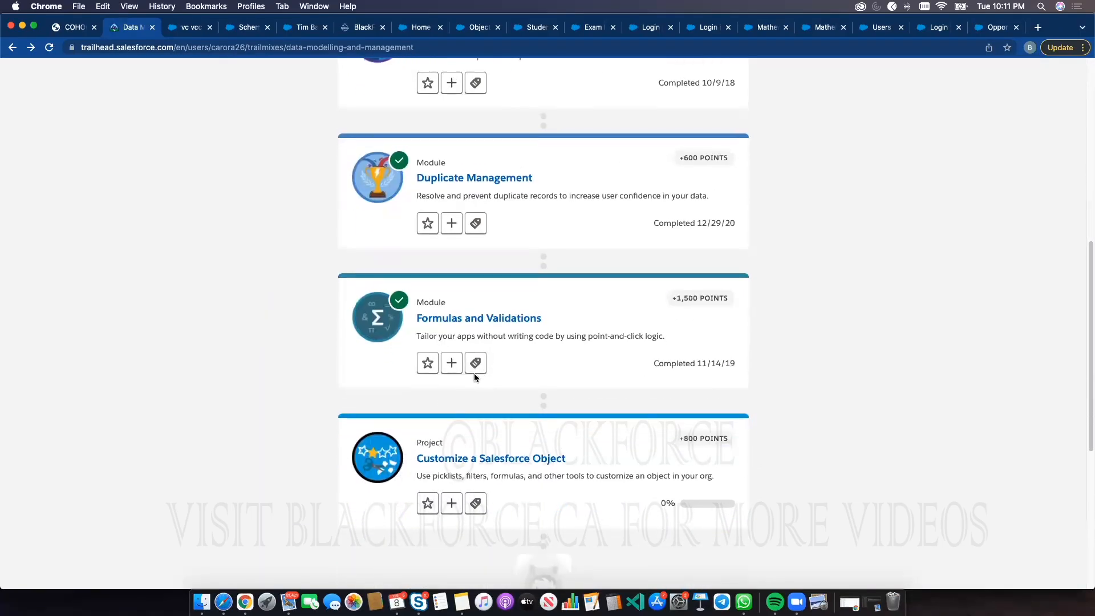
left_click(475, 319)
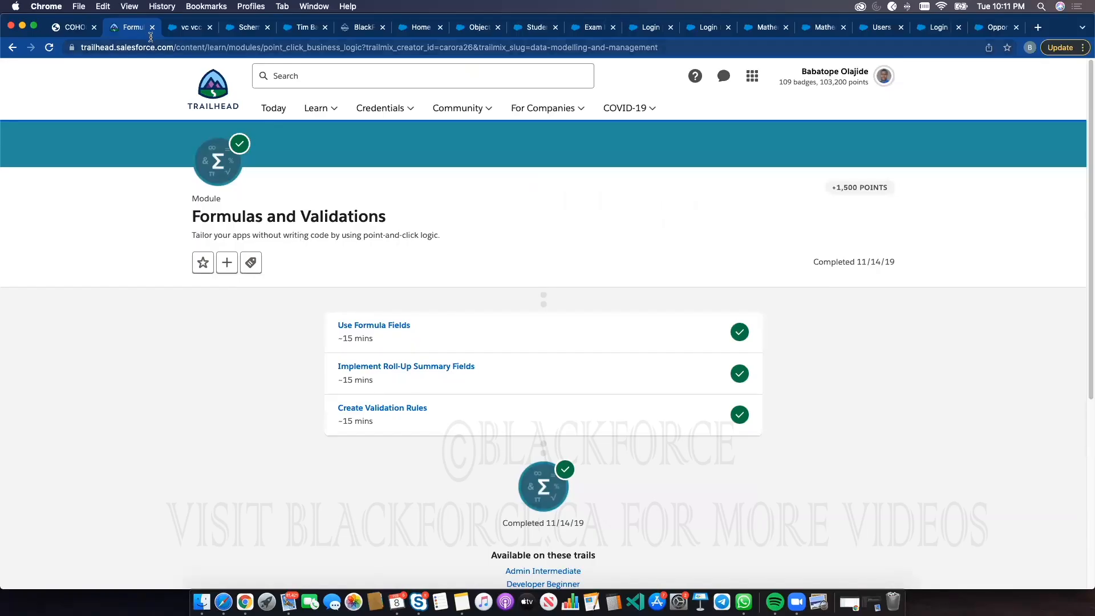
Go to blackforce.ca and open its programs page through Learn More
left_click(175, 47)
type("blackforce.ca")
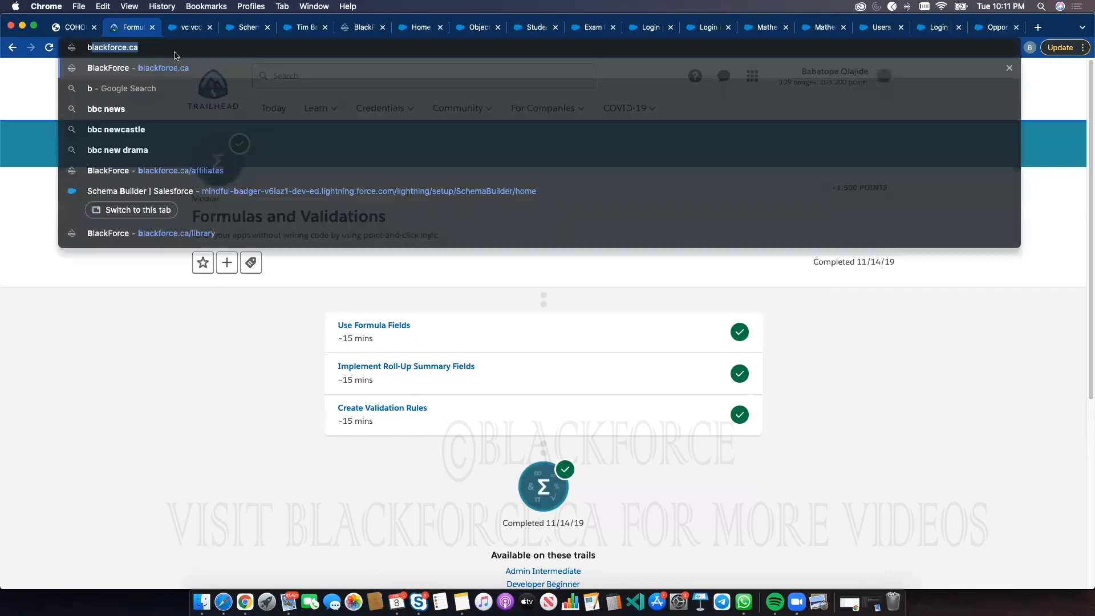
key("Return")
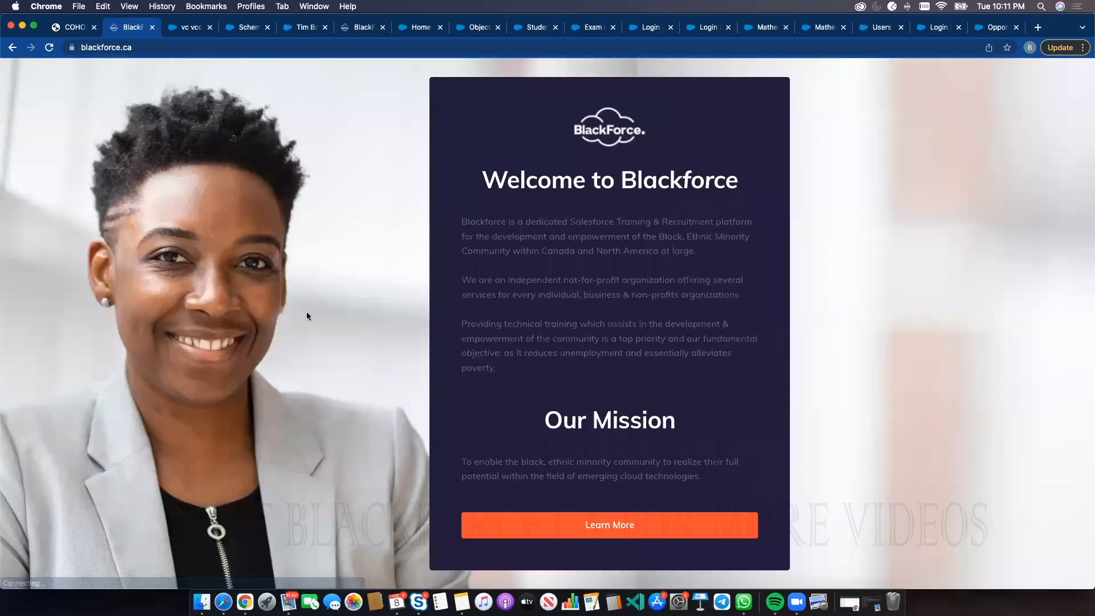
left_click(610, 525)
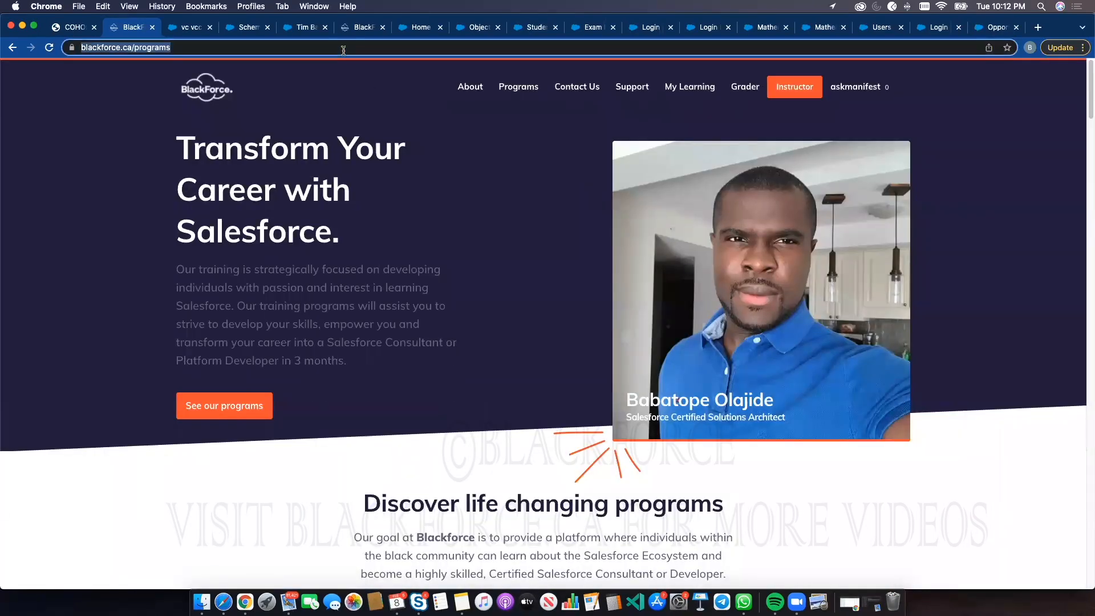
Go to singlelogin.io and sign in with the saved SingleLogin account
left_click(343, 48)
type("singlelogin.io")
key("Return")
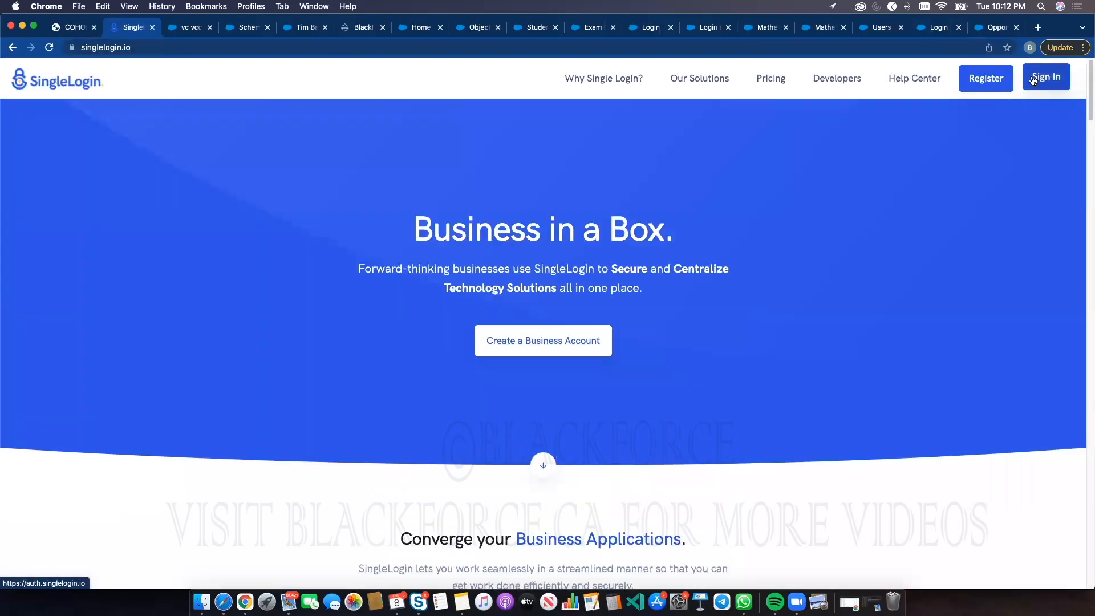
left_click(1033, 80)
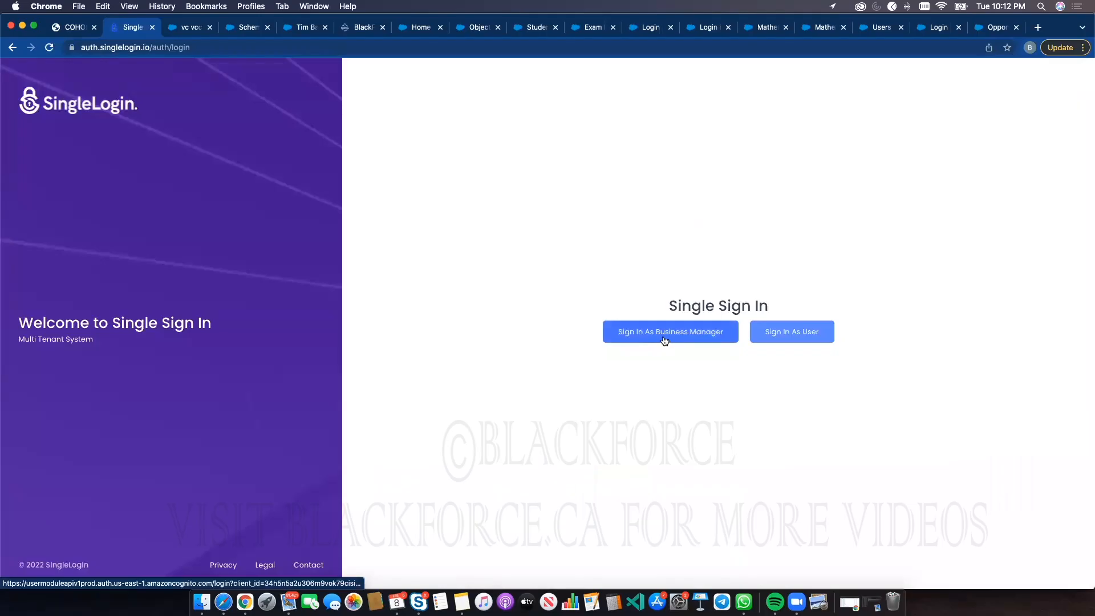
left_click(664, 339)
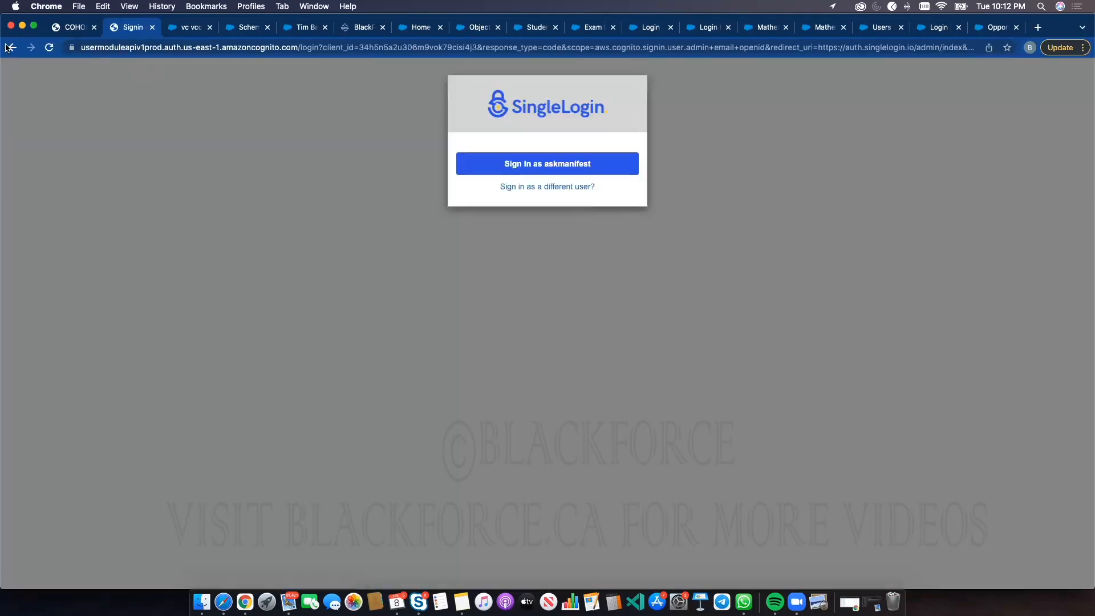
left_click(13, 49)
left_click(792, 330)
left_click(536, 166)
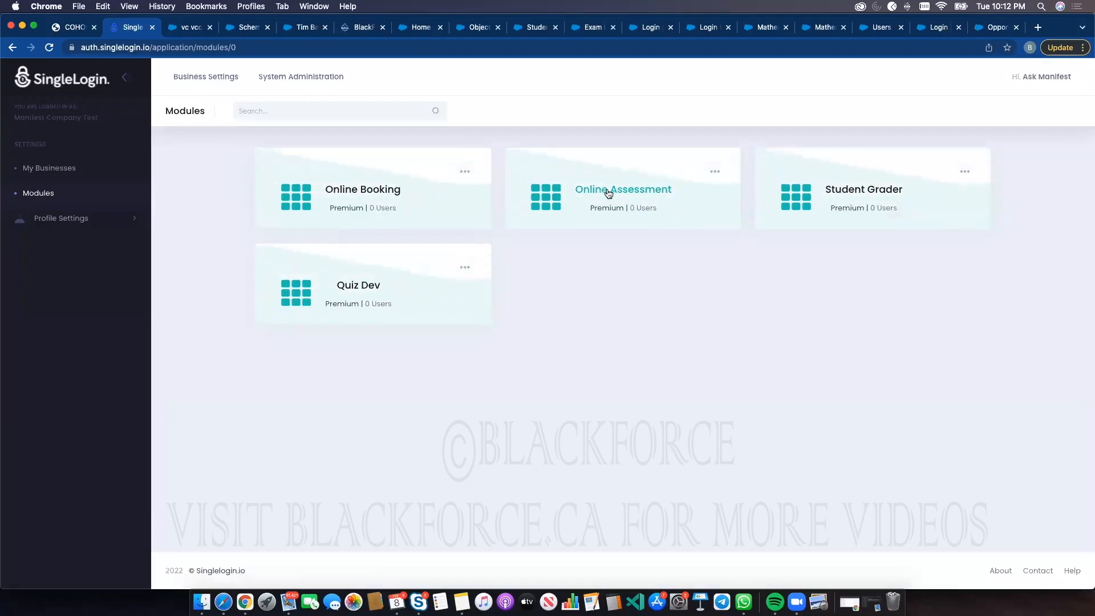
Open the Online Assessment module in a new tab and return to the SingleLogin modules page
left_click(575, 200)
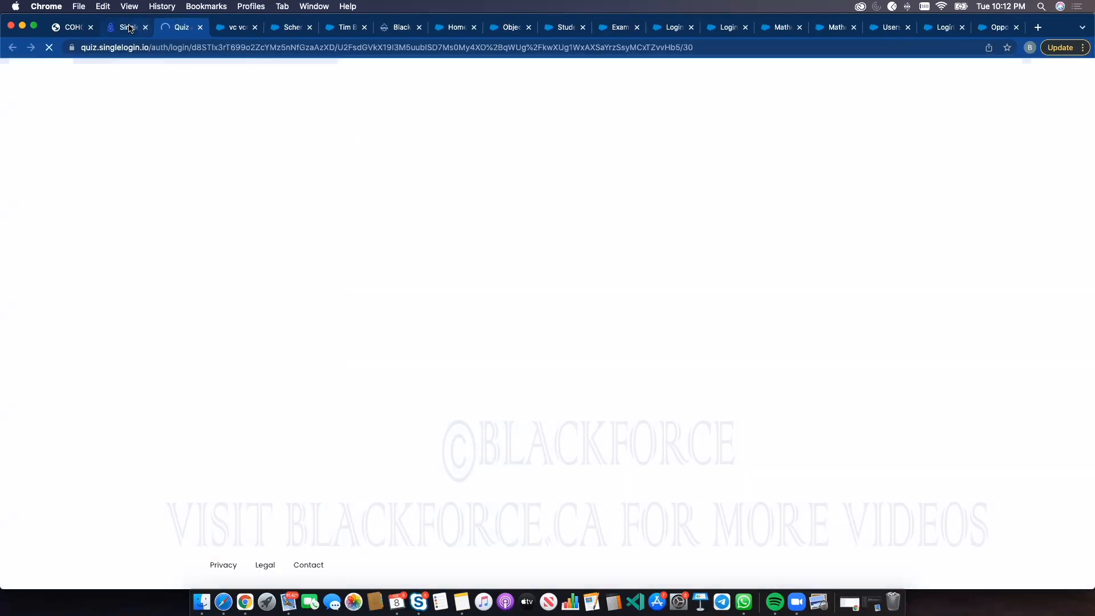
left_click(128, 27)
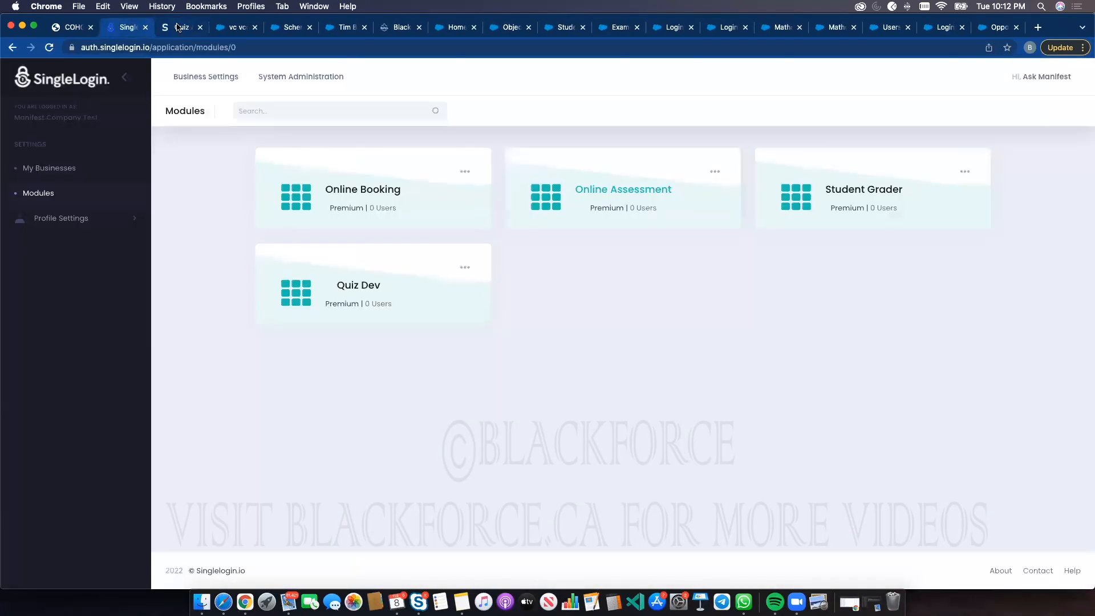
left_click_drag(27, 106, 64, 118)
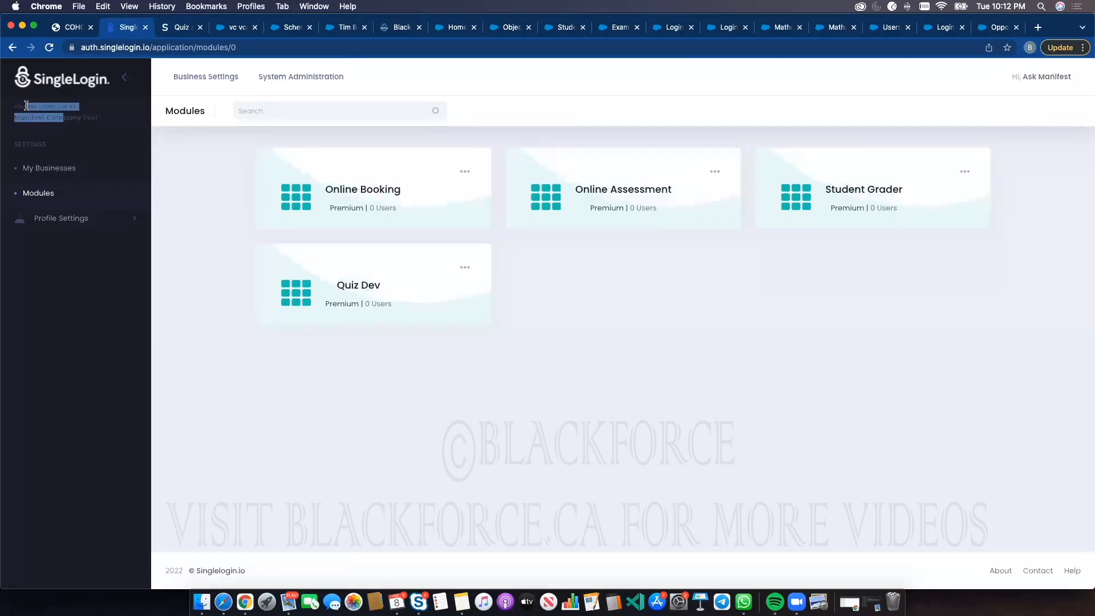
Switch the active business to Blackforce Inc. from the My Businesses list
left_click(47, 169)
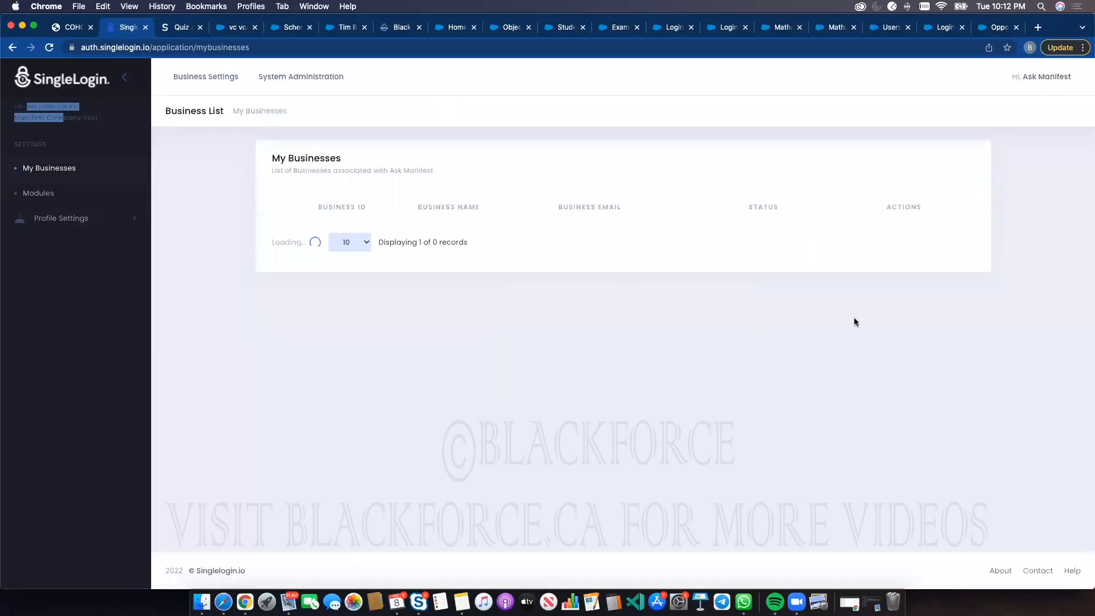
left_click(901, 299)
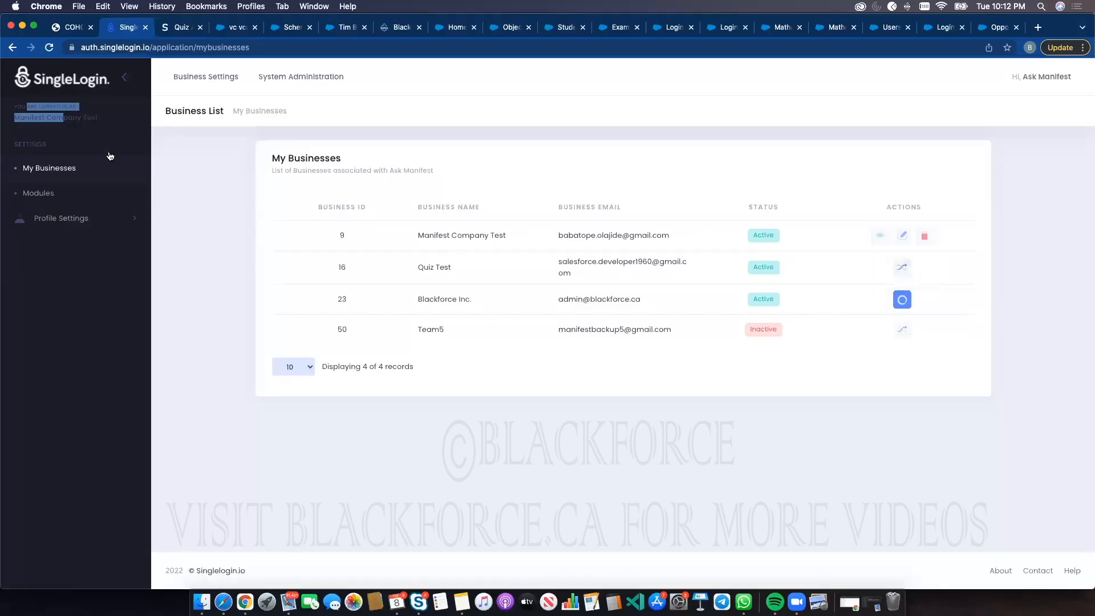
left_click(56, 119)
left_click_drag(68, 119, 11, 105)
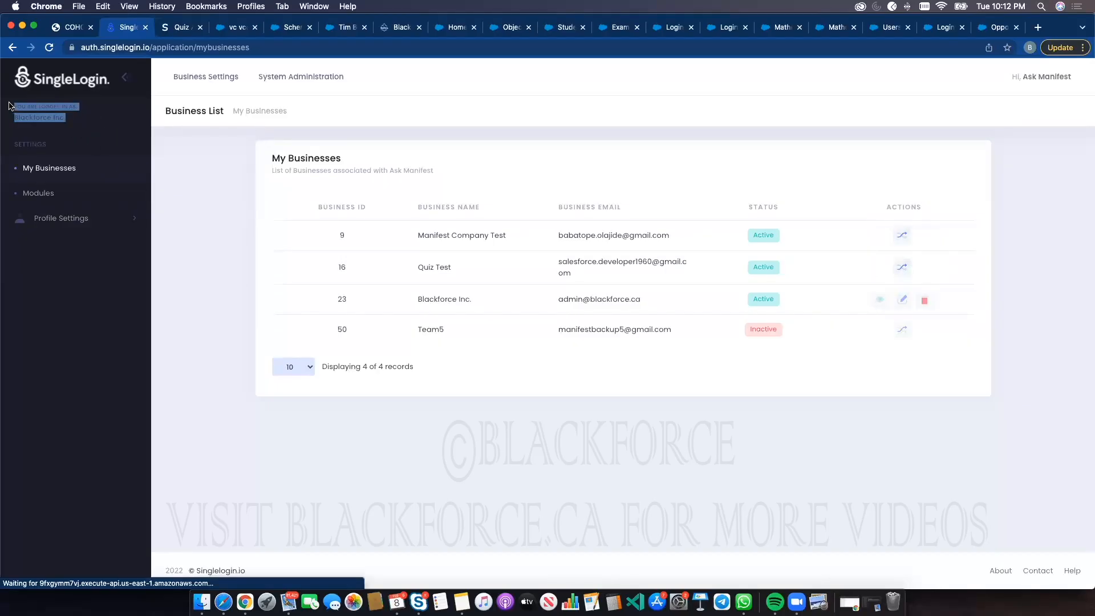
Open the Online Assessment module from the SingleLogin modules page
left_click(44, 194)
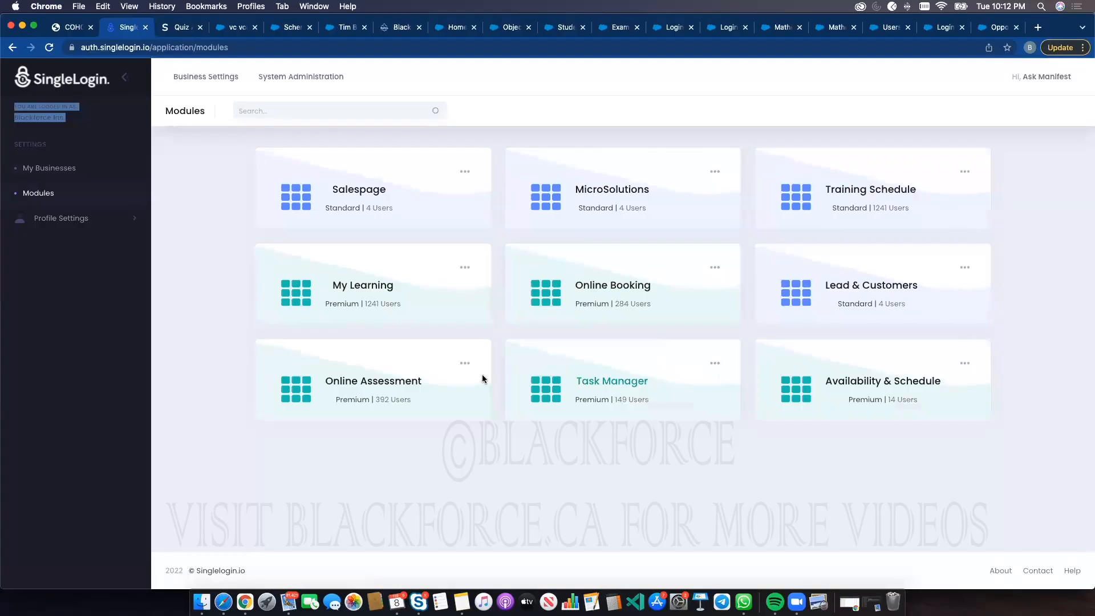
left_click(381, 380)
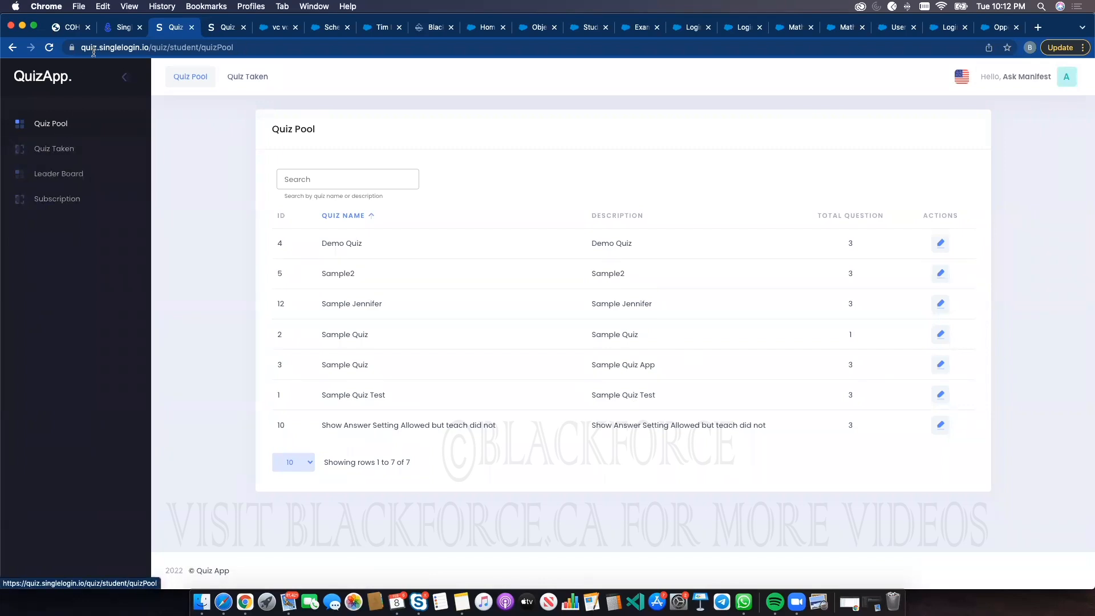
Sign out of the current QuizApp session from the user profile panel
left_click(46, 45)
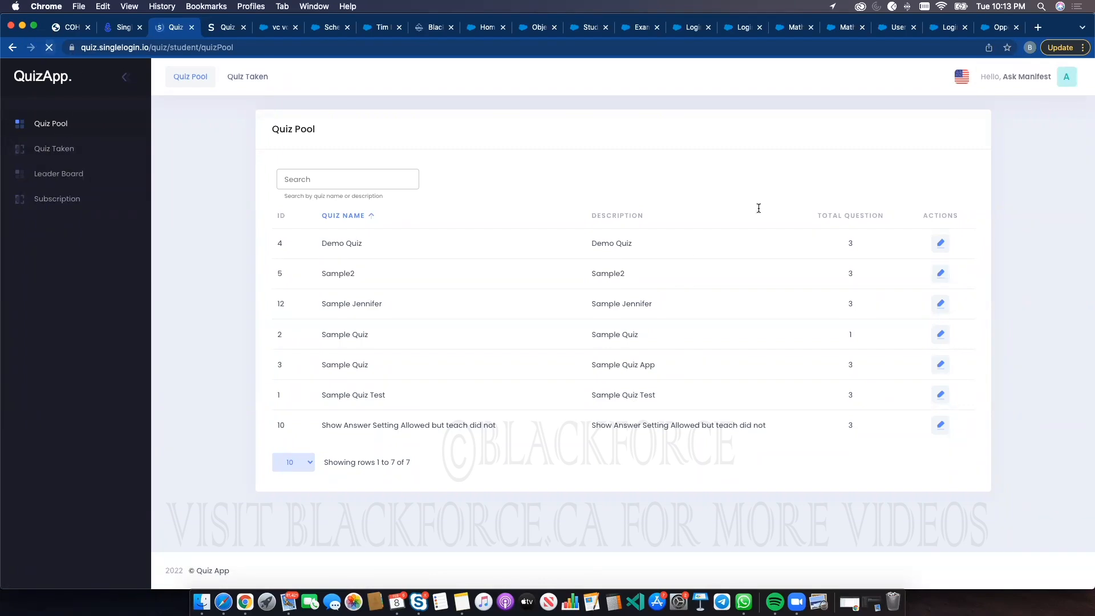
left_click(1065, 76)
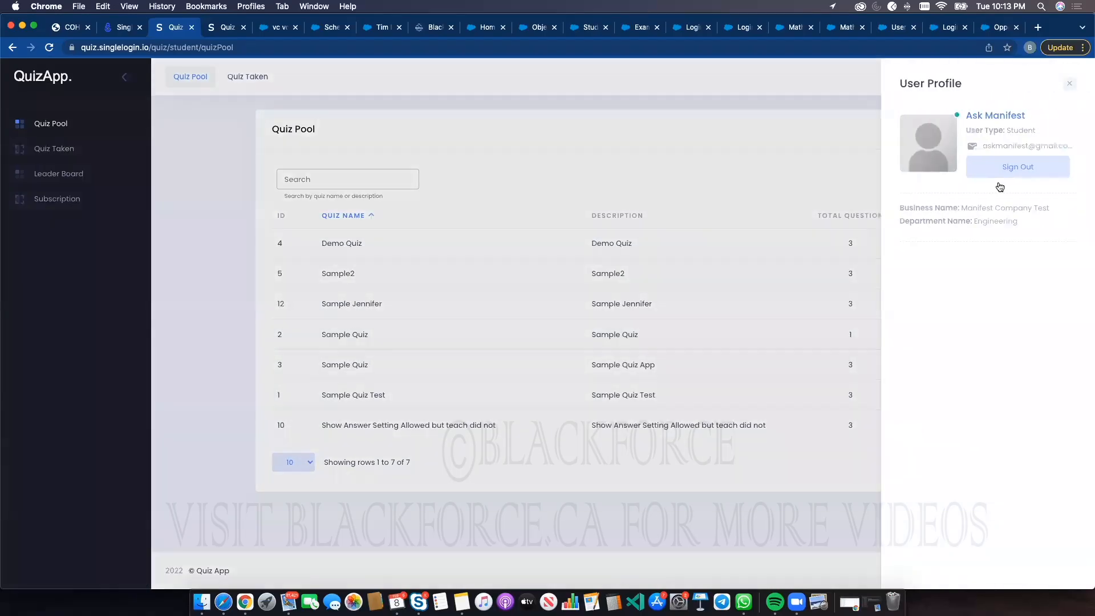
left_click(1008, 168)
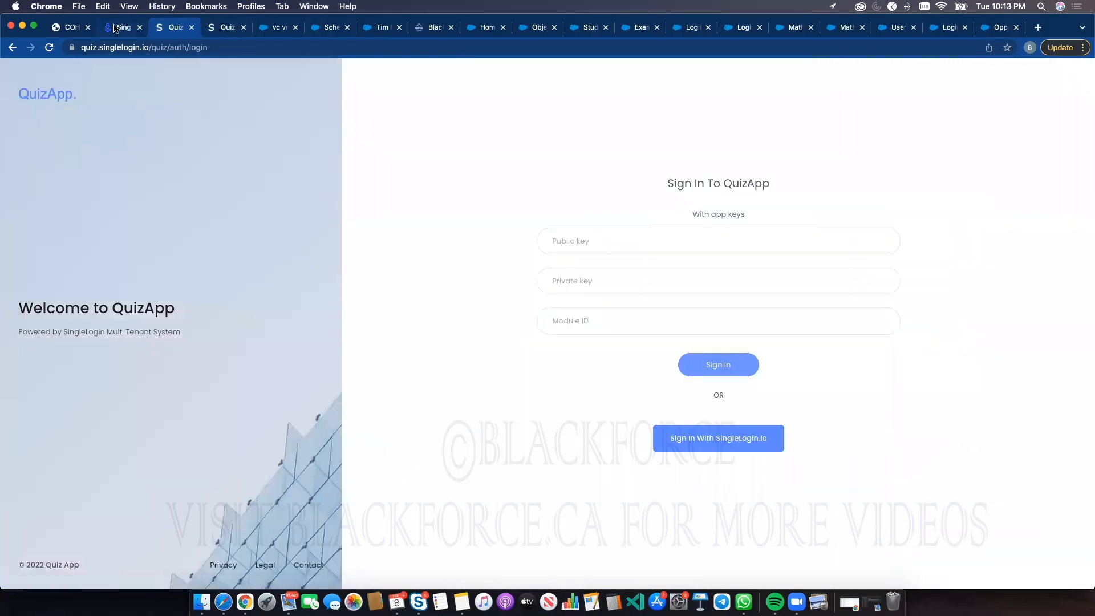
Return to the SingleLogin tab and open the Online Assessment module again for Blackforce Inc
left_click(117, 28)
left_click(469, 386)
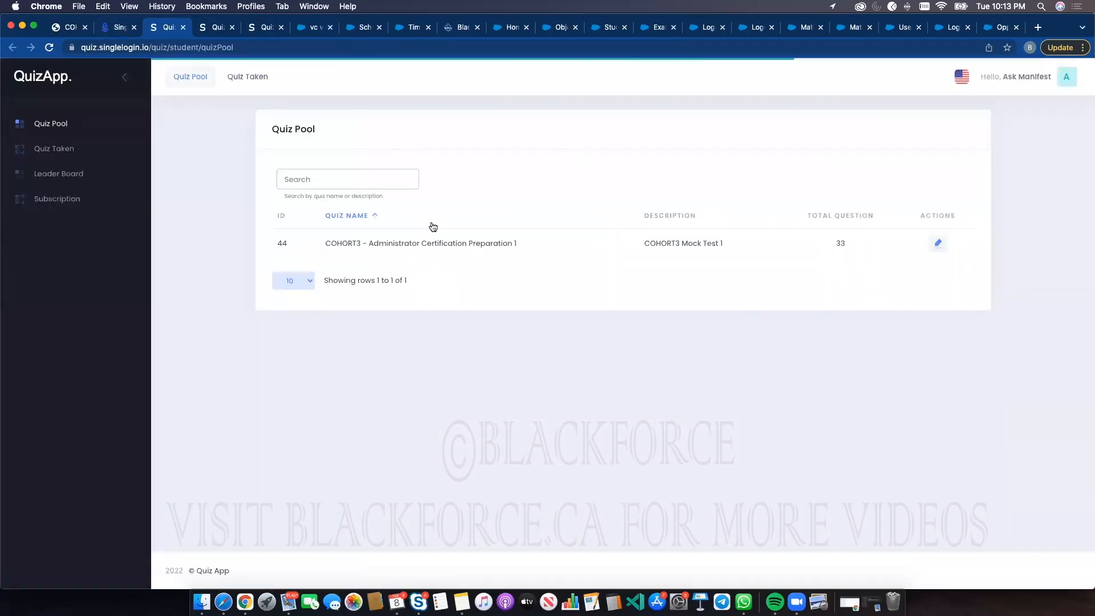
Open the COHORT3 - Administrator Certification Preparation 1 quiz and verify access with the quiz password
double_click(370, 243)
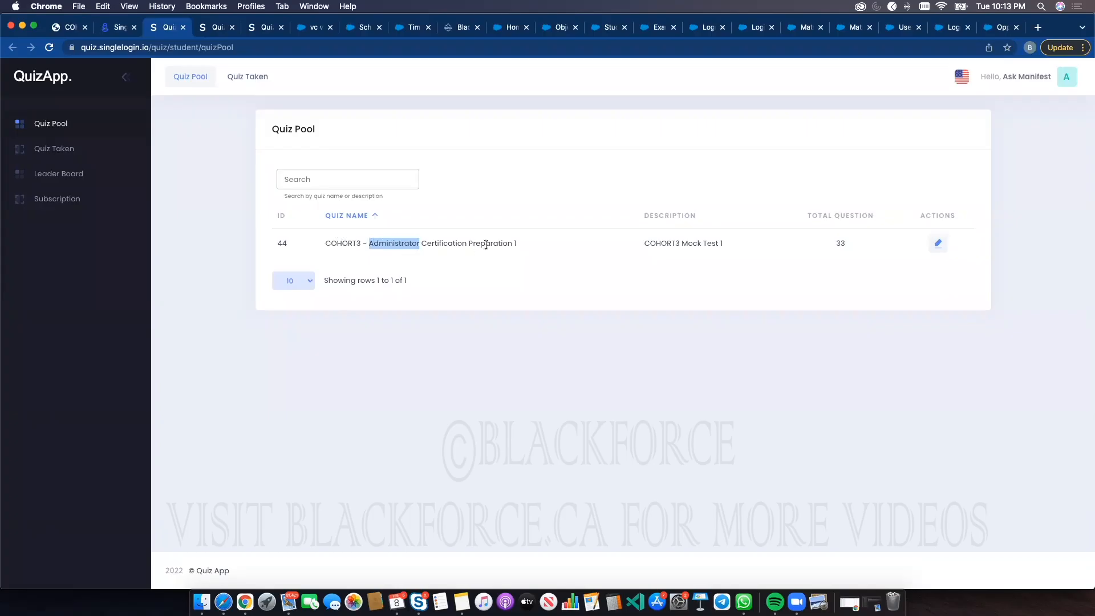
left_click(935, 245)
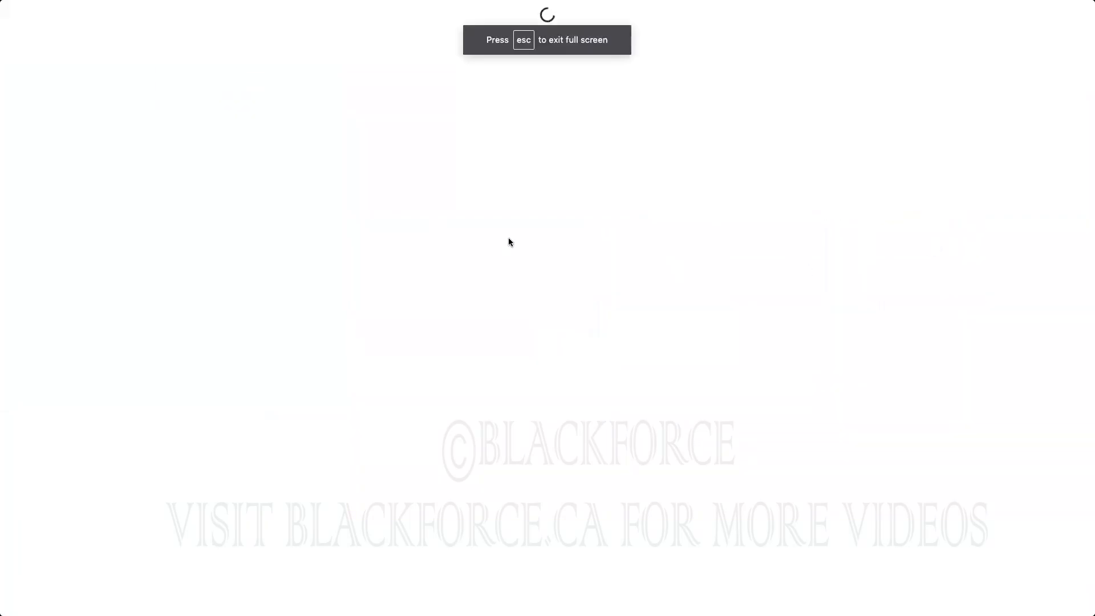
left_click(471, 108)
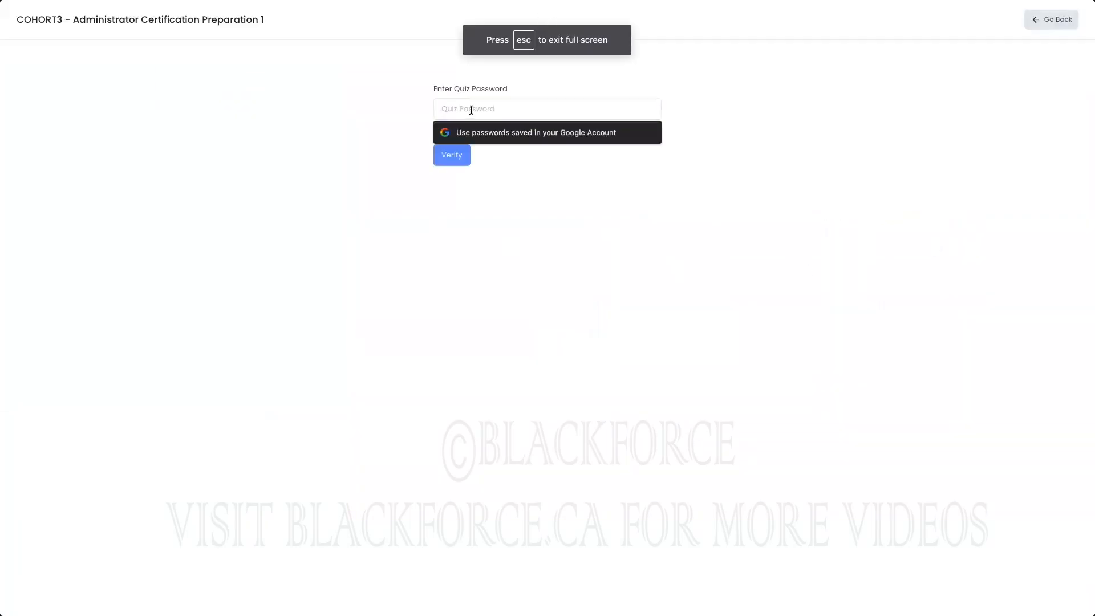
type("123")
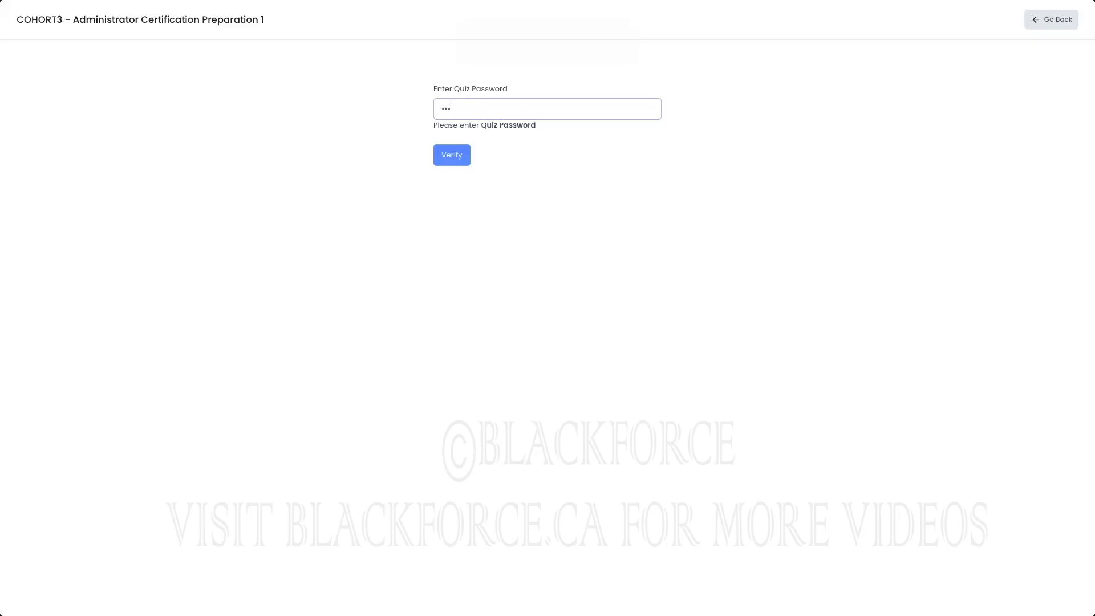
left_click(463, 158)
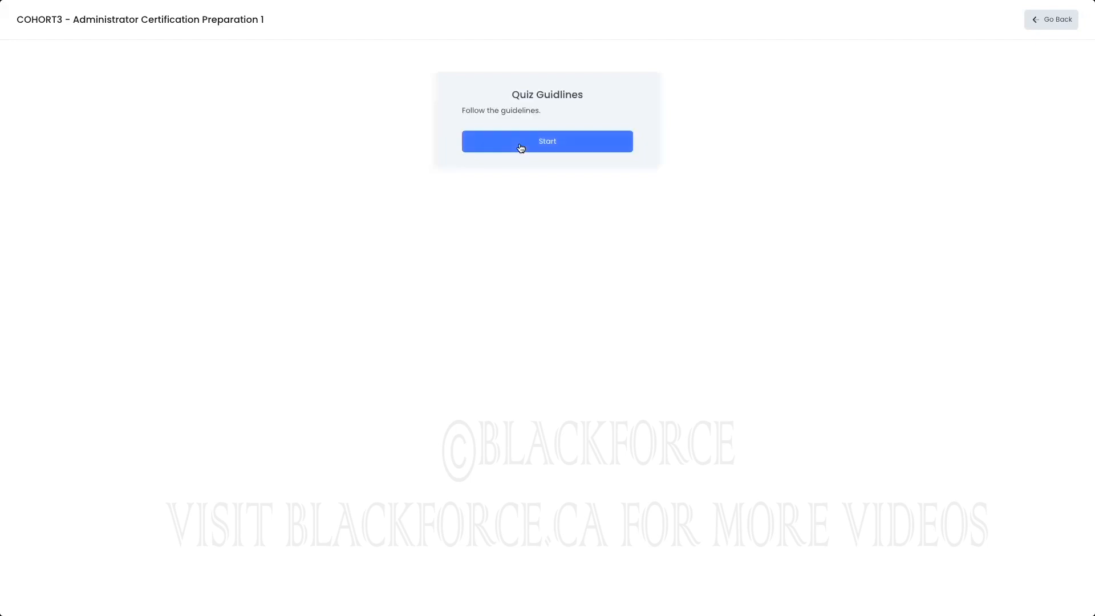
Start the quiz, then back in the quiz pool dismiss the browser's save-password prompt
left_click(521, 146)
left_click(547, 375)
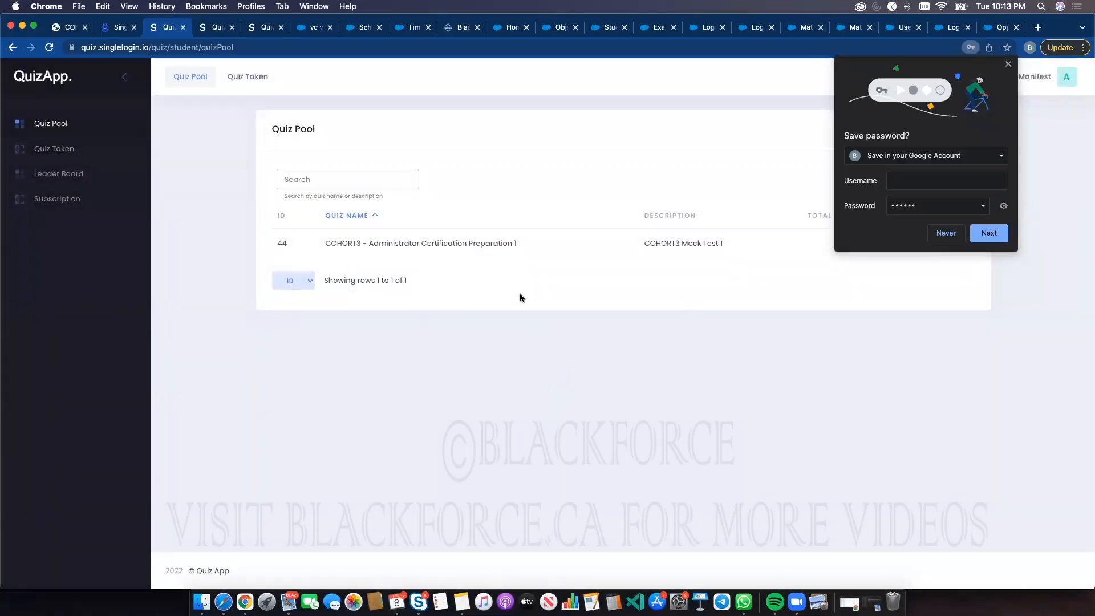
left_click(1008, 65)
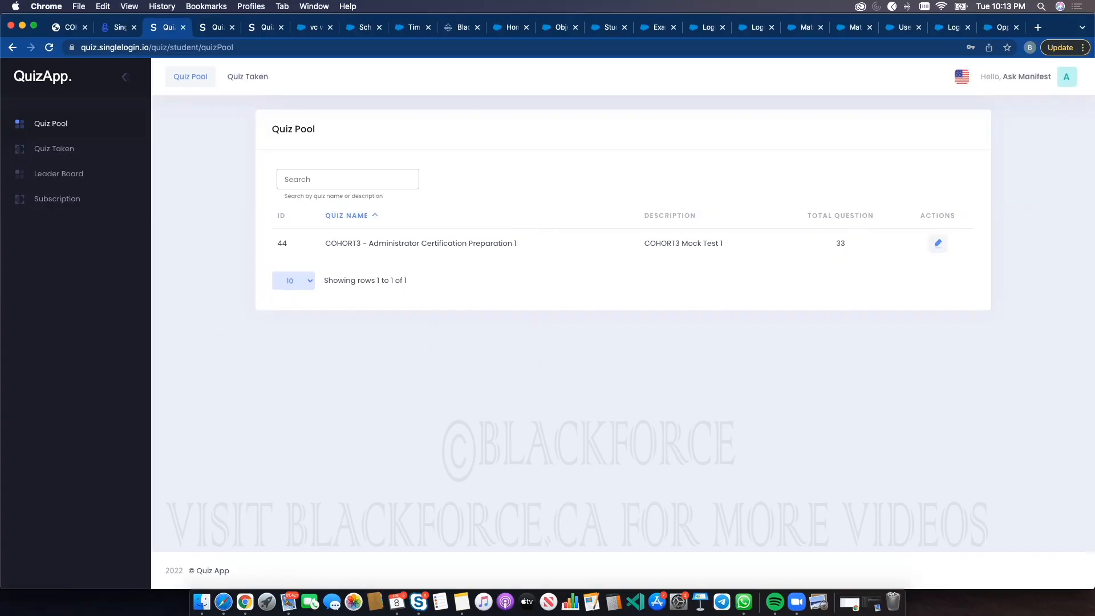
Enter Blackforce's support e-mail address into the browser's address bar
left_click(313, 48)
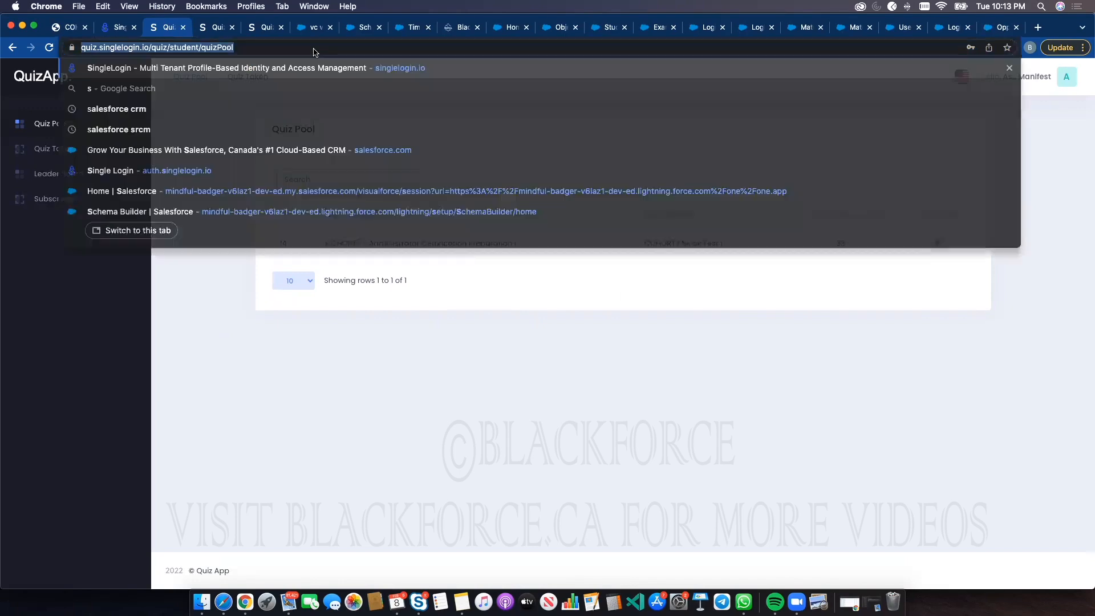
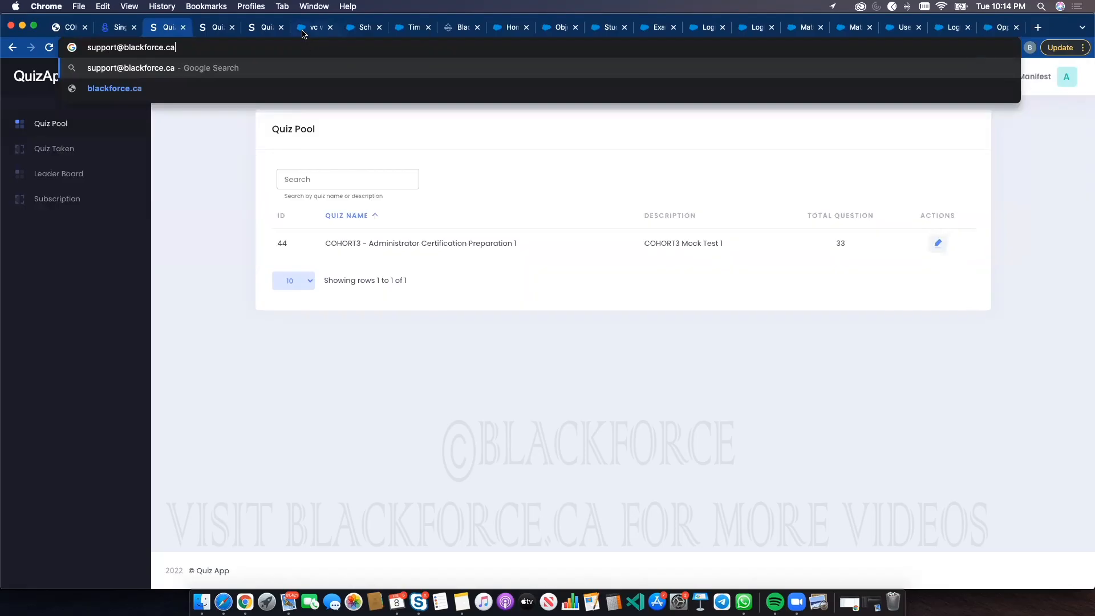